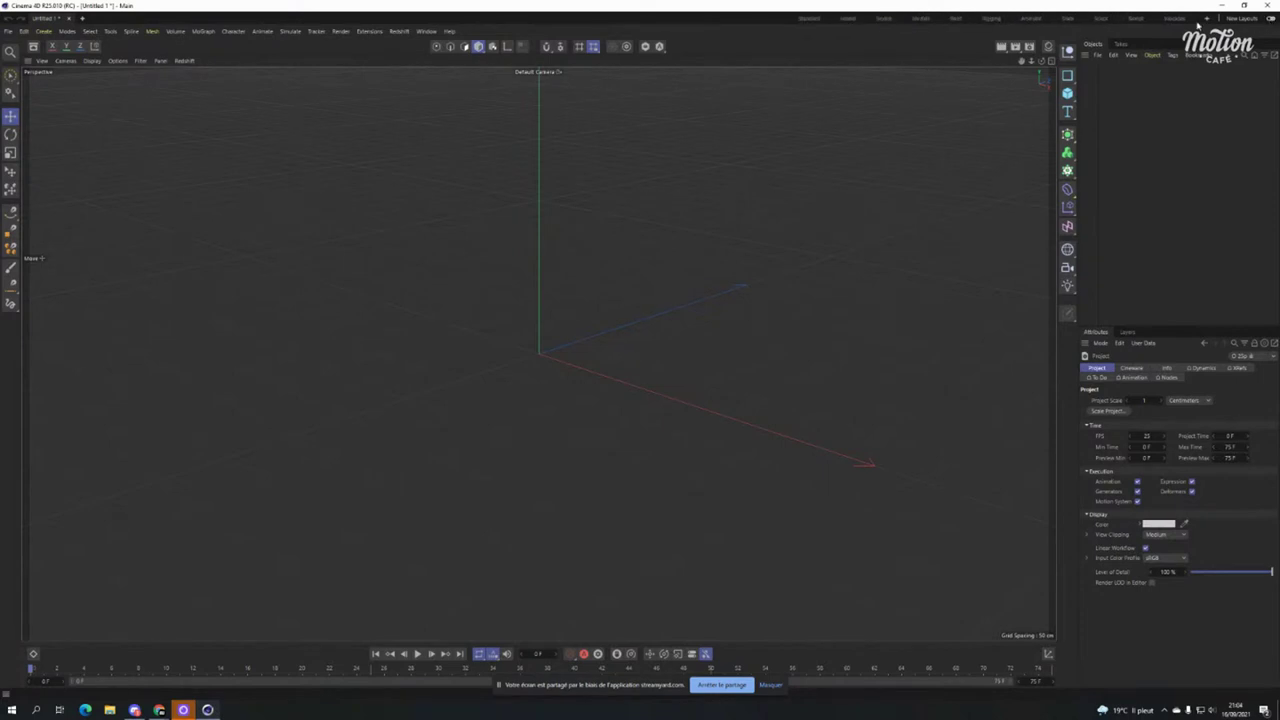
Switch the workspace from the Model layout to the Standard layout.
{"action": "left_click", "coordinate": [857, 19]}
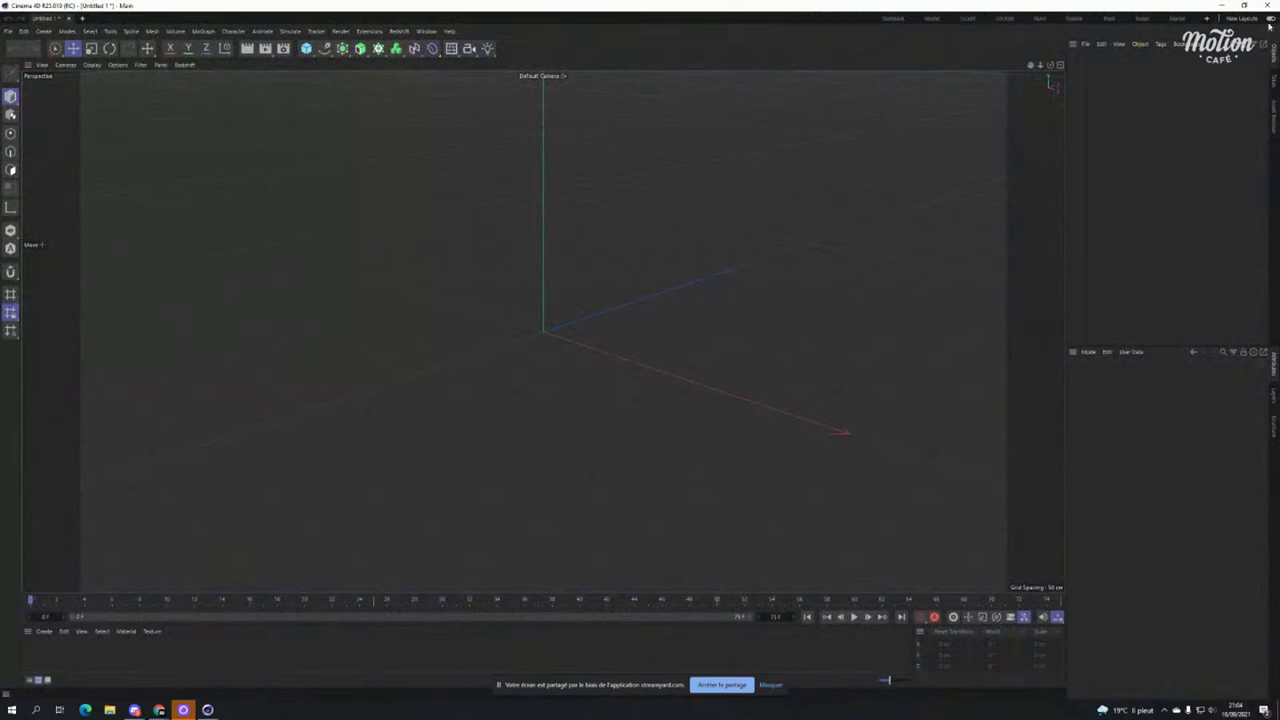
{"action": "left_click", "coordinate": [892, 18]}
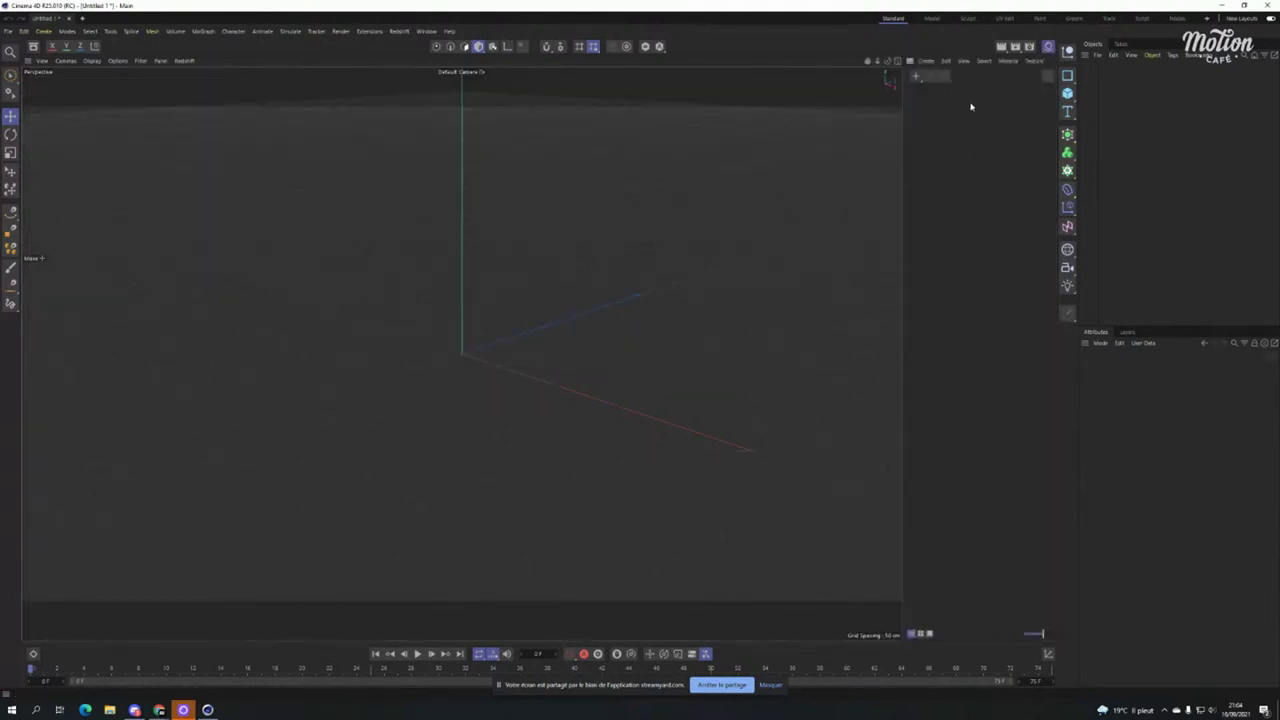
Create two default materials, Mat and Mat.1, add a cube, and drag a material onto it.
{"action": "left_click", "coordinate": [916, 80]}
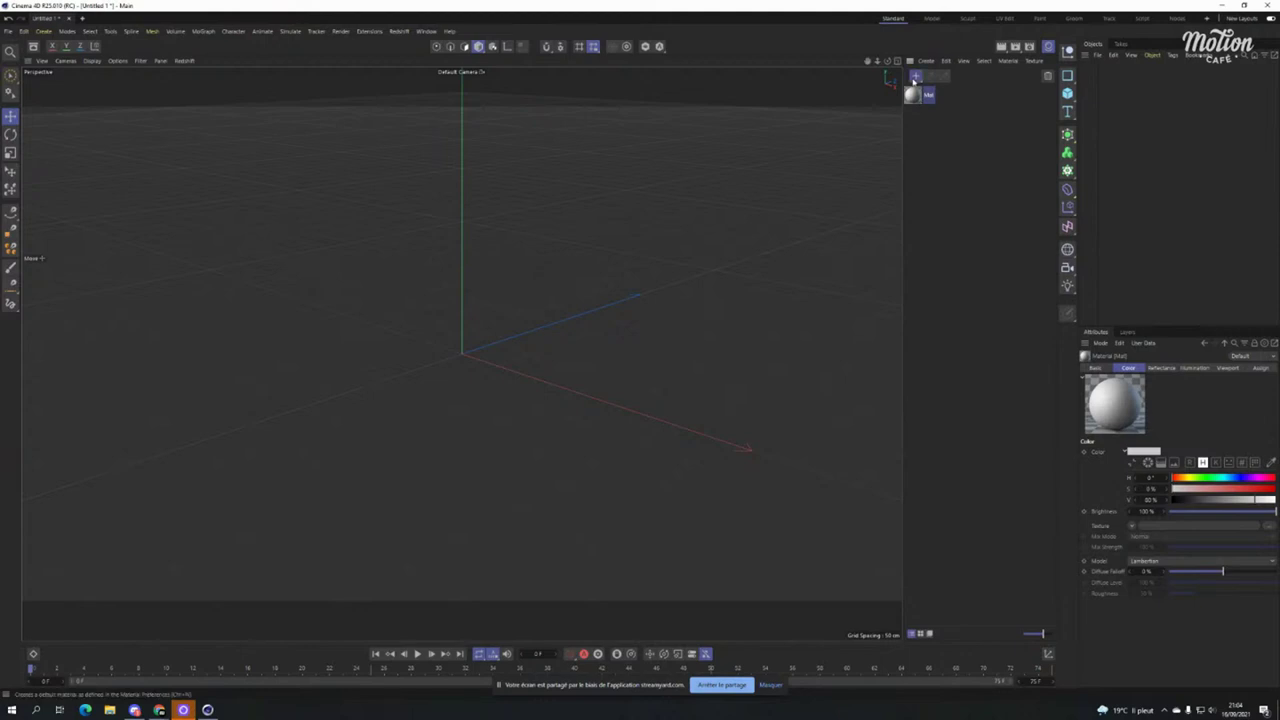
{"action": "left_click", "coordinate": [915, 81]}
{"action": "left_click", "coordinate": [1067, 93]}
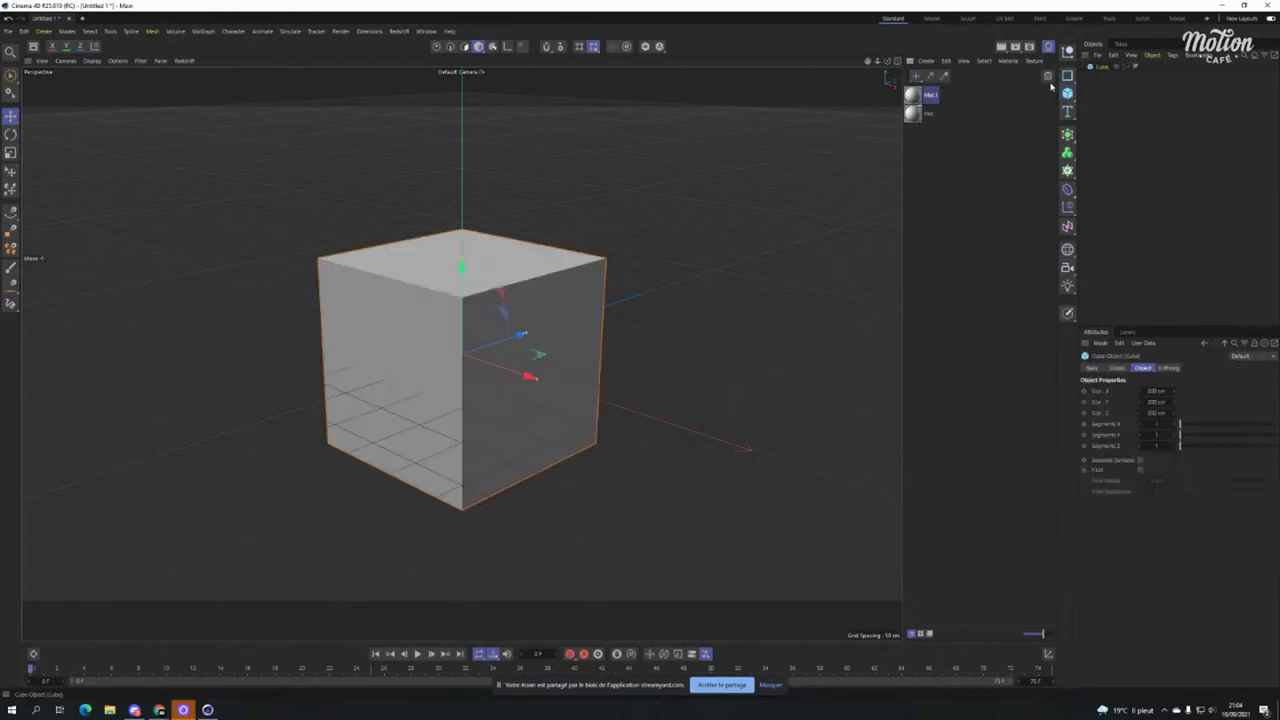
{"action": "left_click_drag", "start_coordinate": [1103, 68], "coordinate": [1104, 67]}
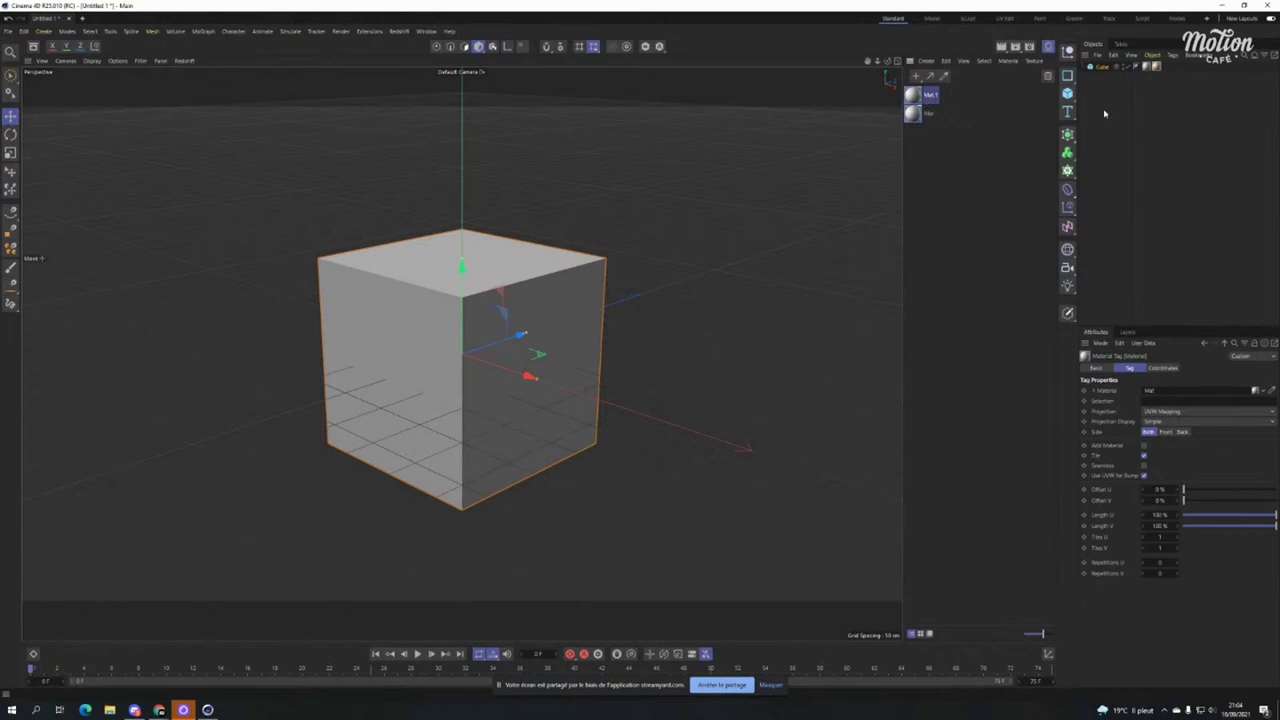
{"action": "left_click", "coordinate": [953, 160]}
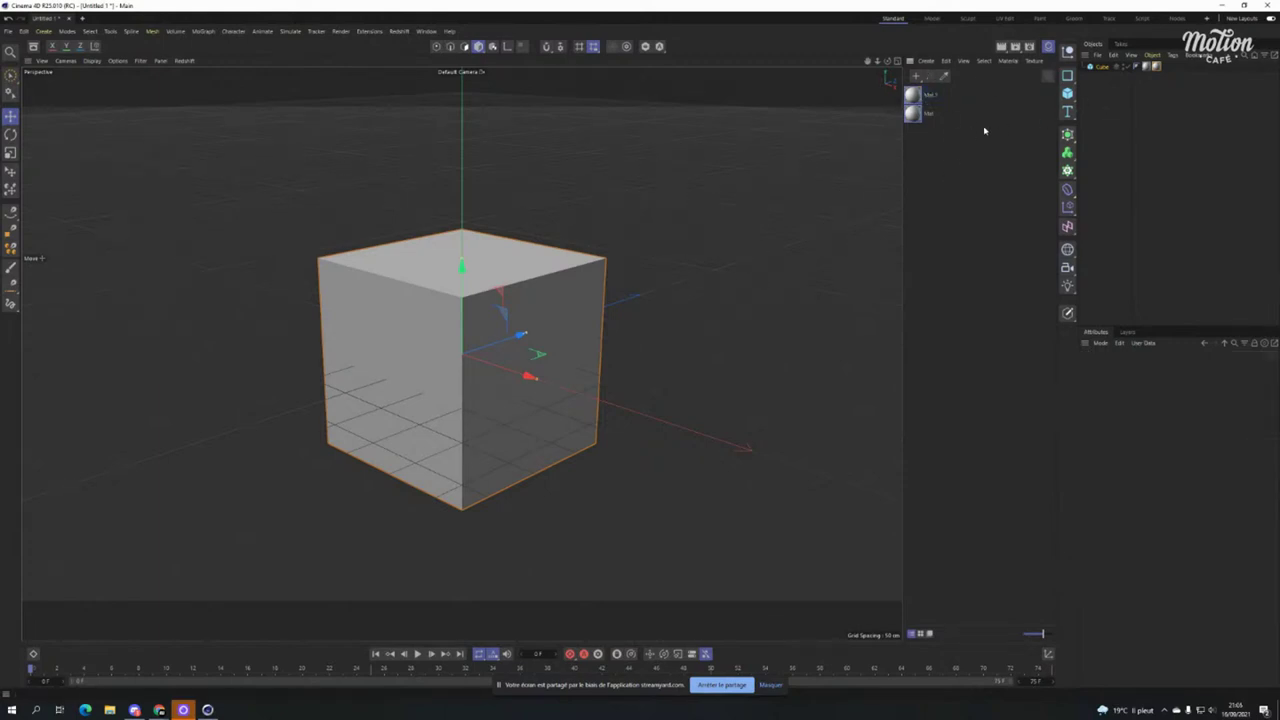
Toggle the Material Manager off and on several times, leaving it open with both materials.
{"action": "left_click", "coordinate": [1049, 47]}
{"action": "left_click", "coordinate": [1049, 47]}
{"action": "left_click", "coordinate": [1049, 47]}
{"action": "left_click", "coordinate": [1049, 47]}
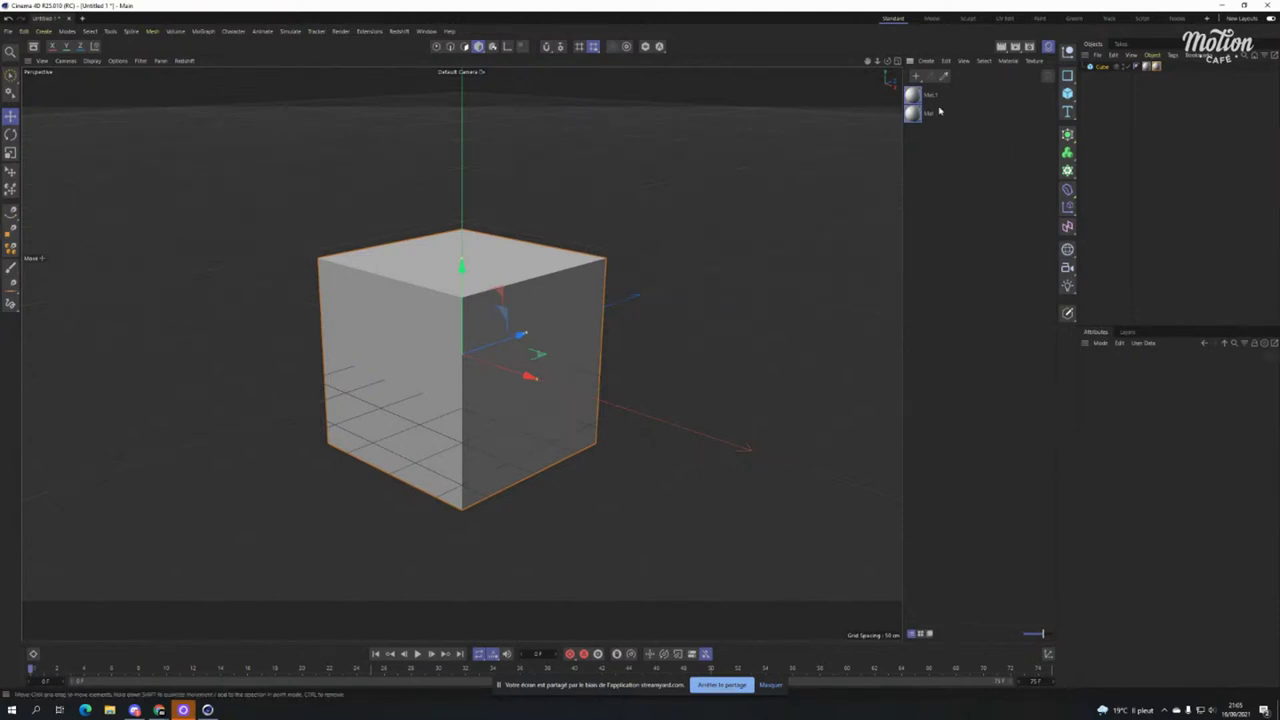
{"action": "left_click", "coordinate": [1049, 47]}
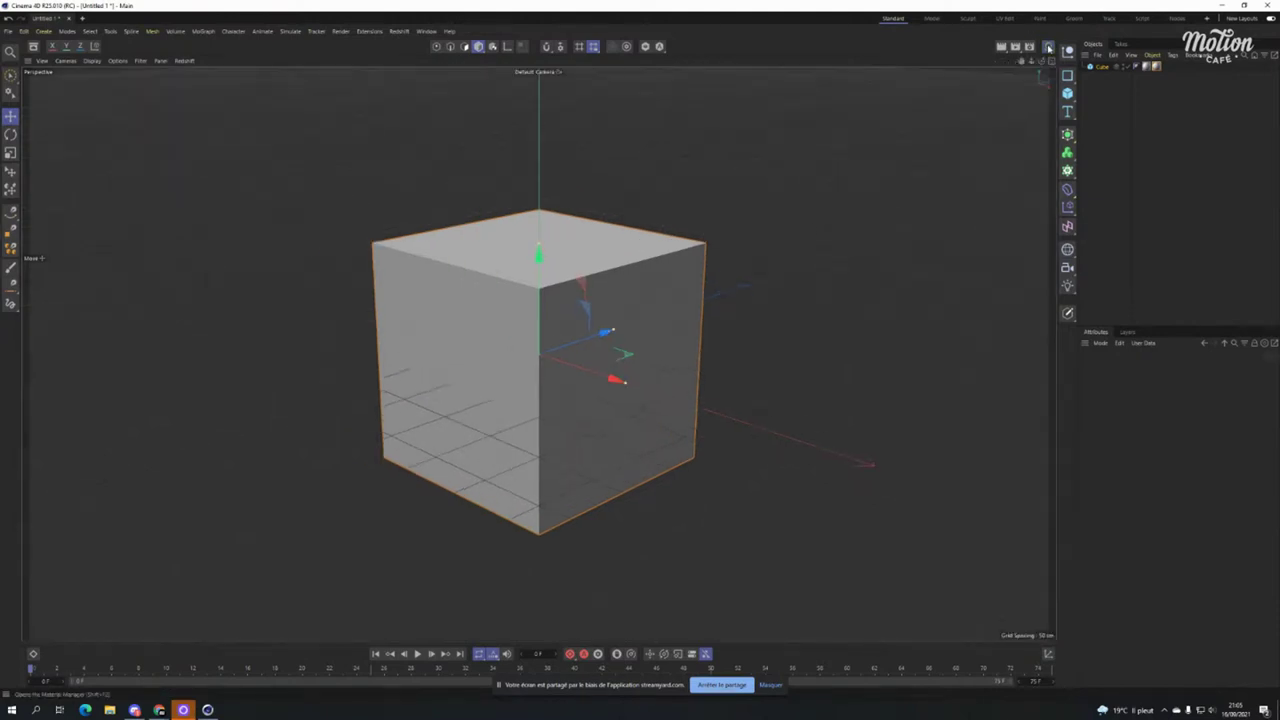
{"action": "left_click", "coordinate": [1049, 47]}
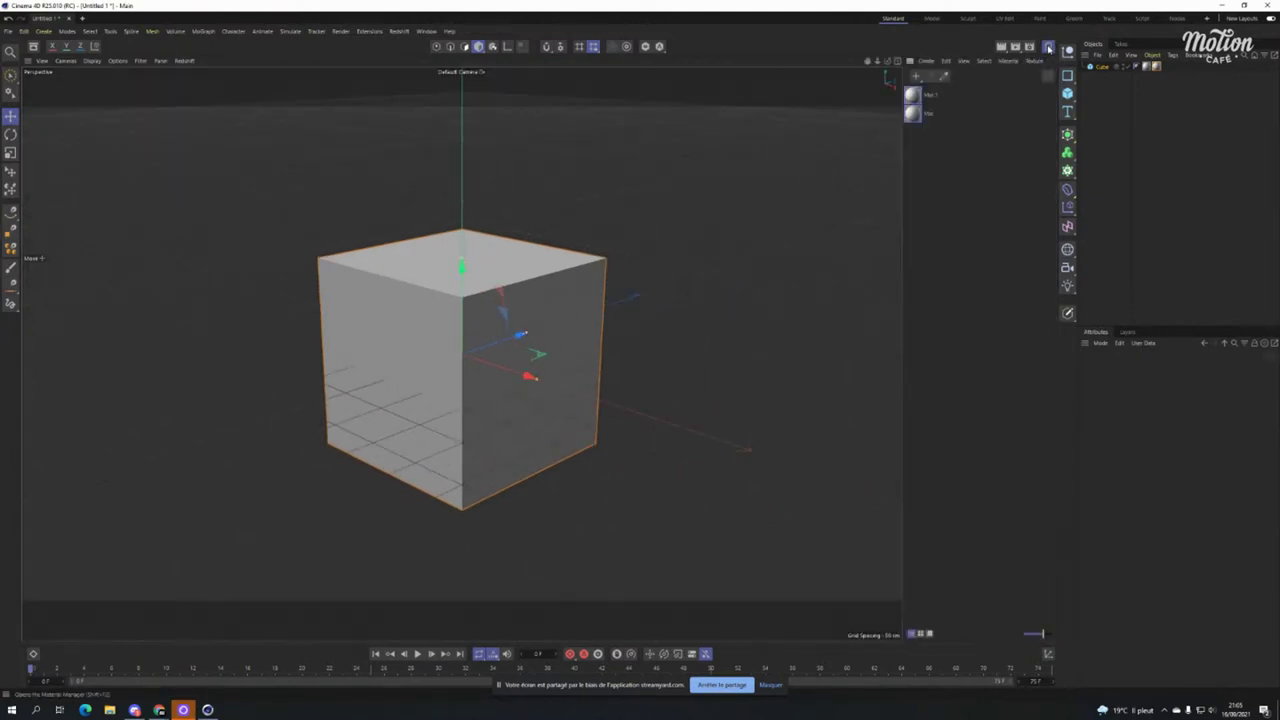
Open and close the Coordinates Manager and Dope Sheet, then switch to the Model layout.
{"action": "left_click", "coordinate": [1050, 654]}
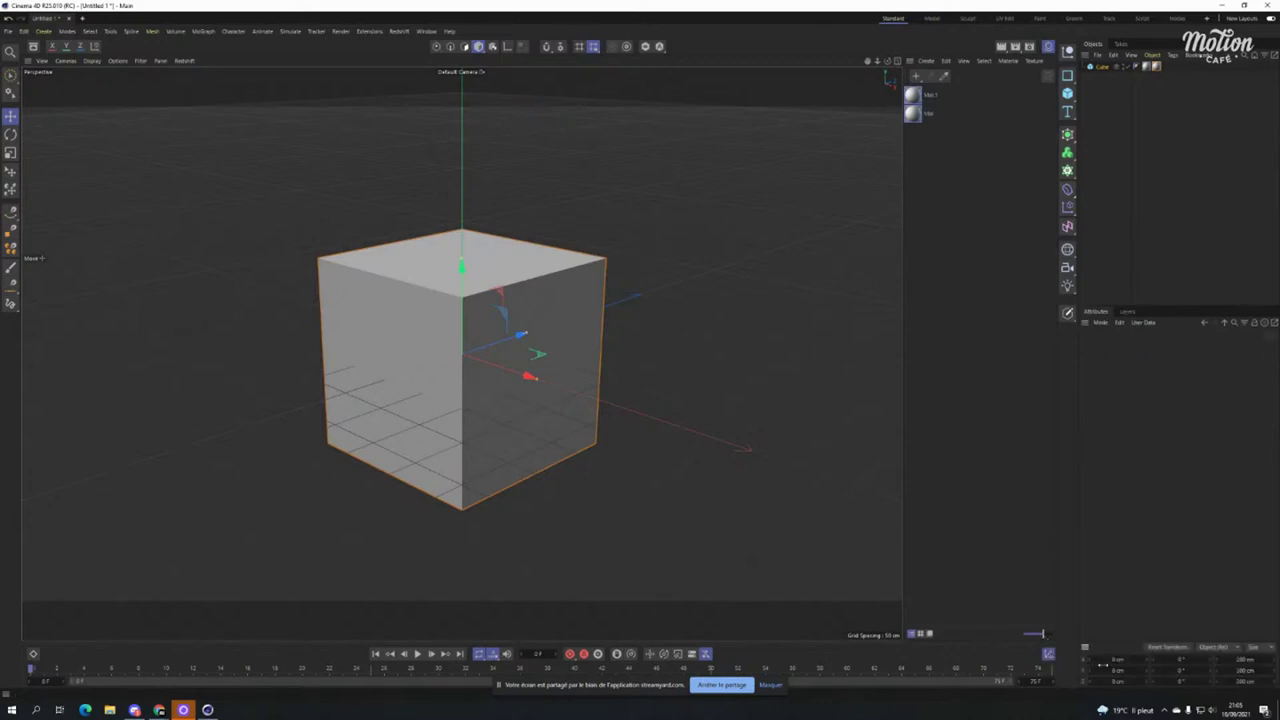
{"action": "left_click", "coordinate": [1048, 657]}
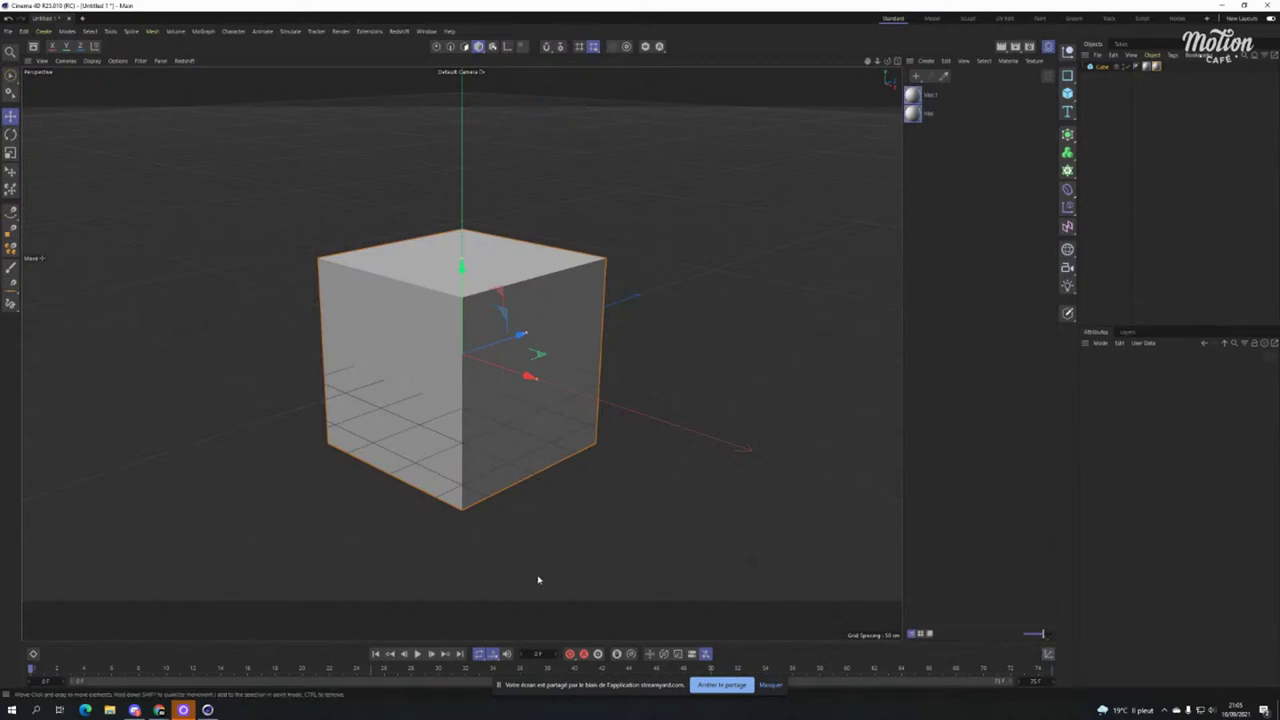
{"action": "left_click", "coordinate": [32, 656]}
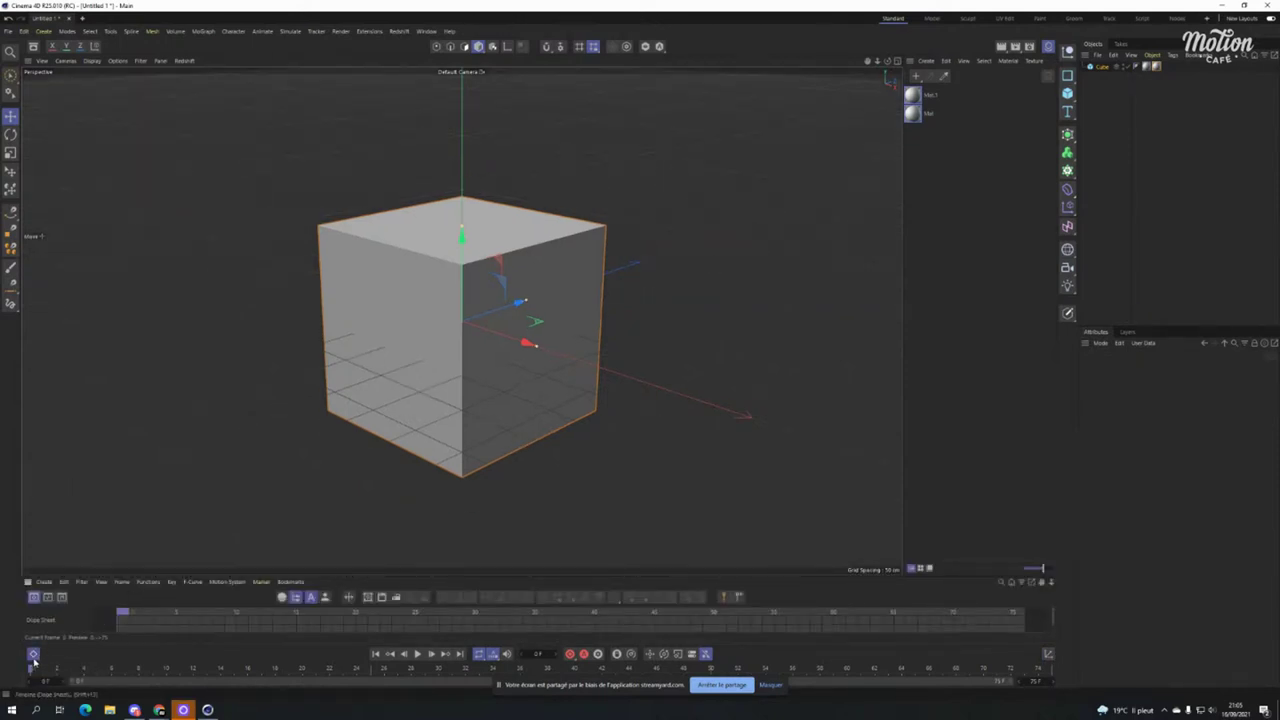
{"action": "left_click", "coordinate": [33, 656]}
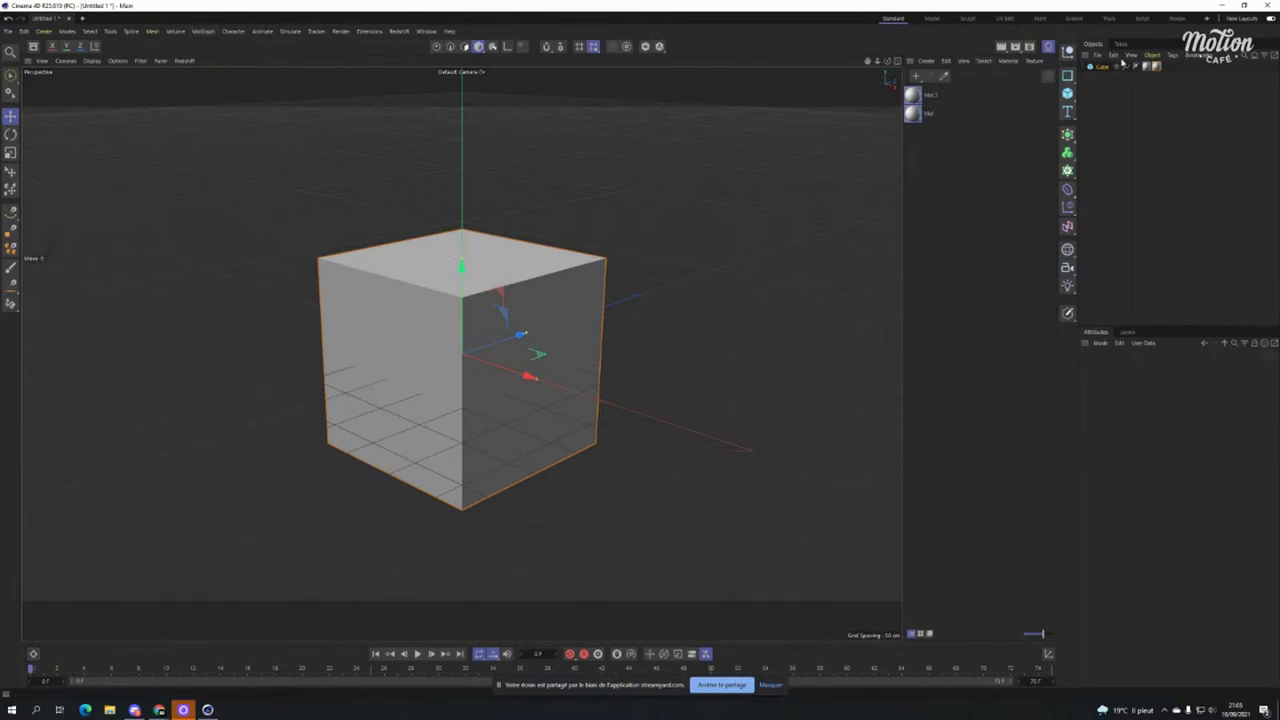
{"action": "left_click", "coordinate": [933, 19]}
Show the Sculpt layout, then return to the Standard layout from the layout list.
{"action": "left_click", "coordinate": [968, 19]}
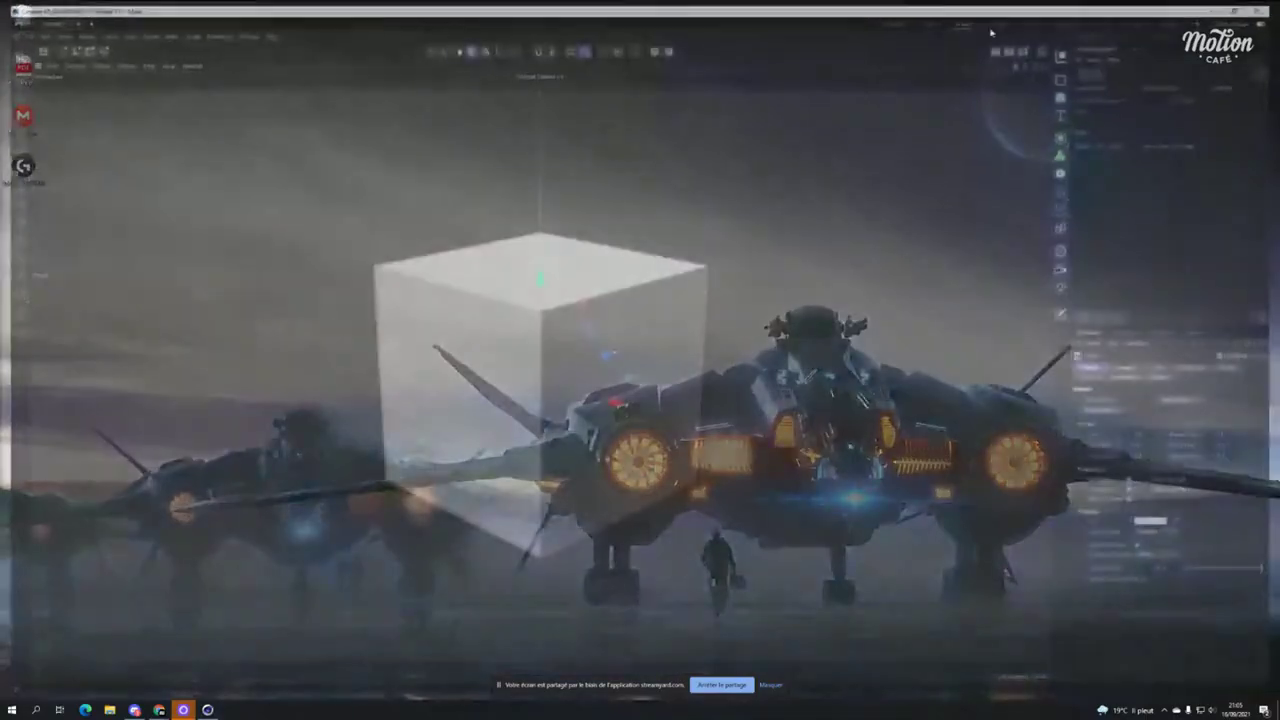
{"action": "left_click", "coordinate": [1207, 18]}
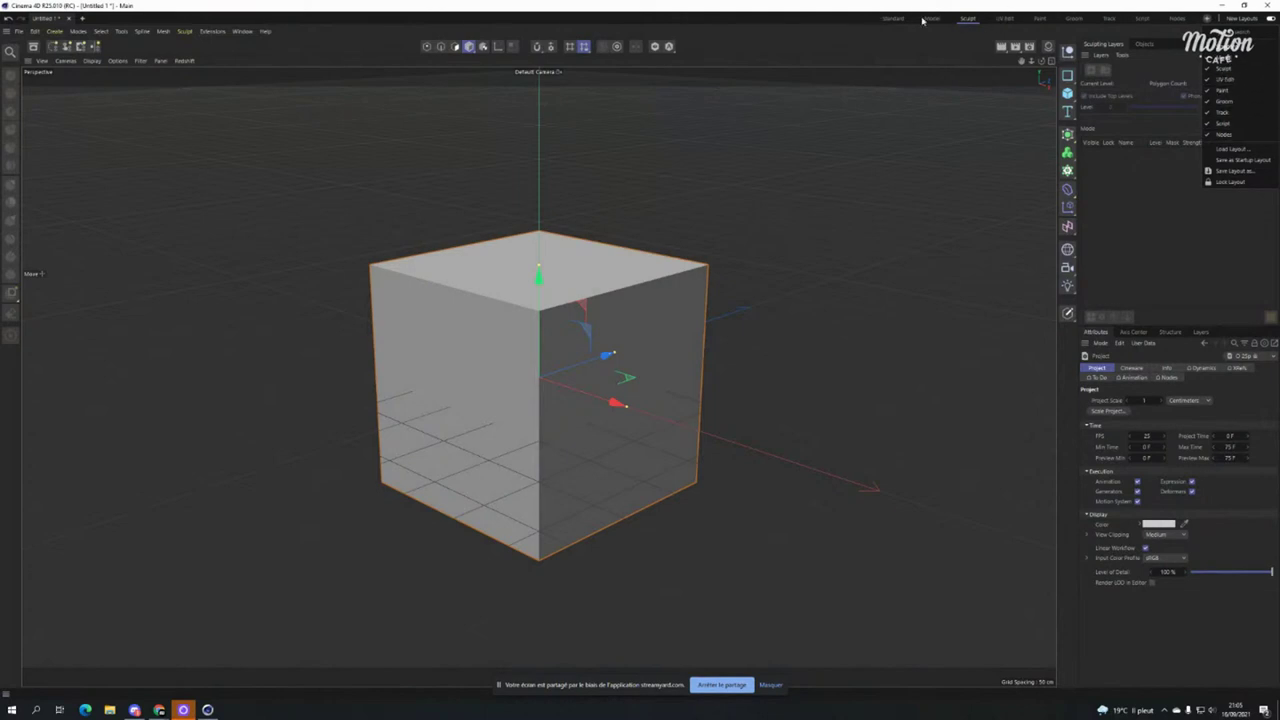
{"action": "left_click", "coordinate": [884, 19]}
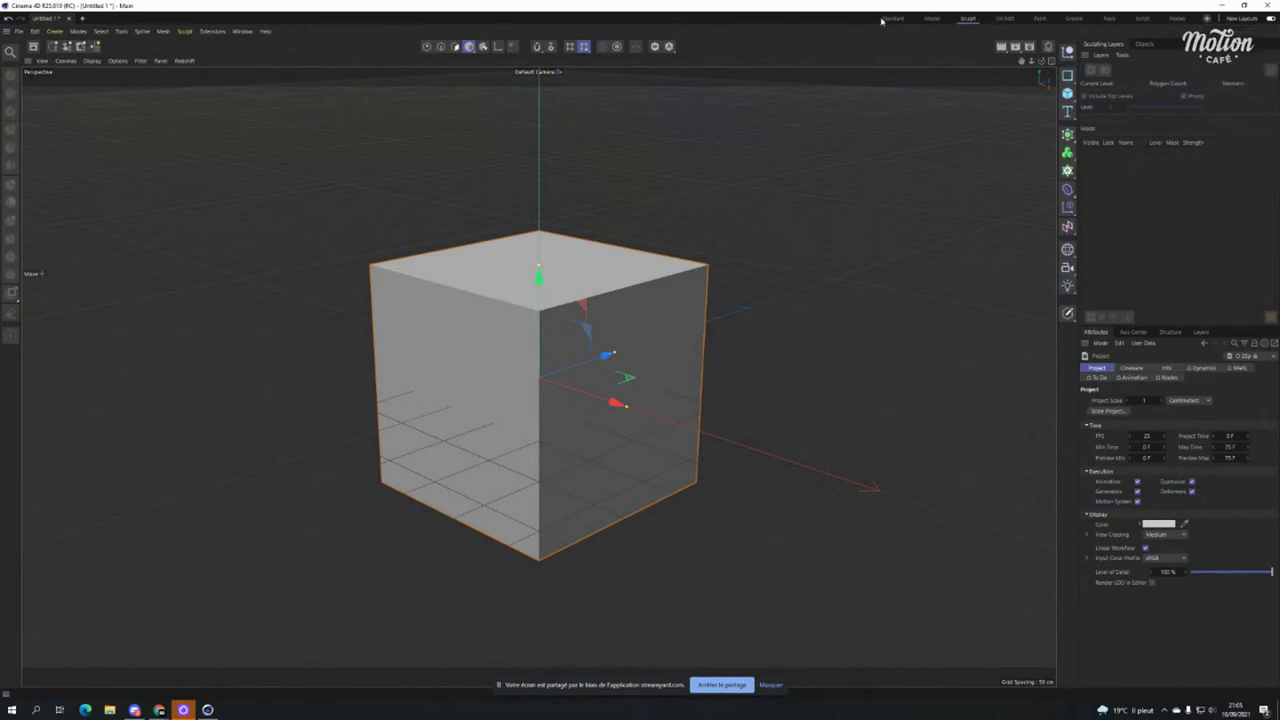
{"action": "left_click", "coordinate": [897, 19]}
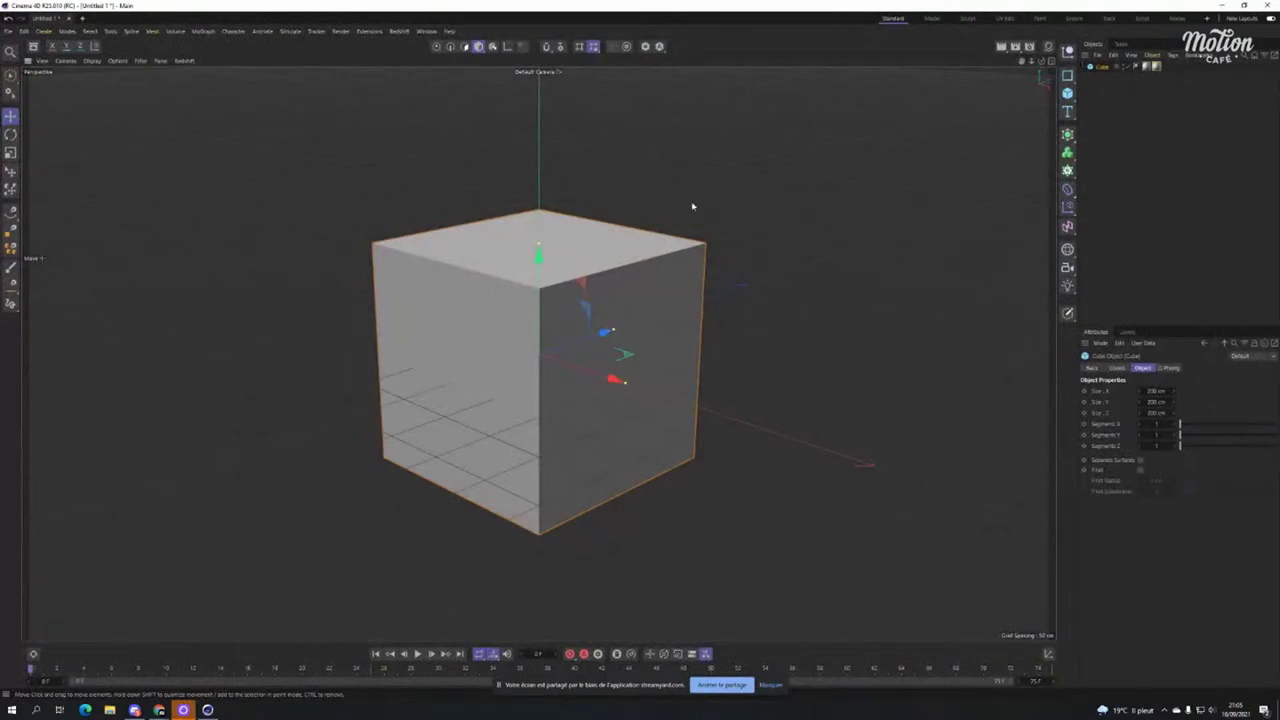
{"action": "left_click", "coordinate": [1075, 20]}
Open and close the Content Browser, then preview the spline, cube and make-editable toolbar flyouts.
{"action": "left_click", "coordinate": [34, 47]}
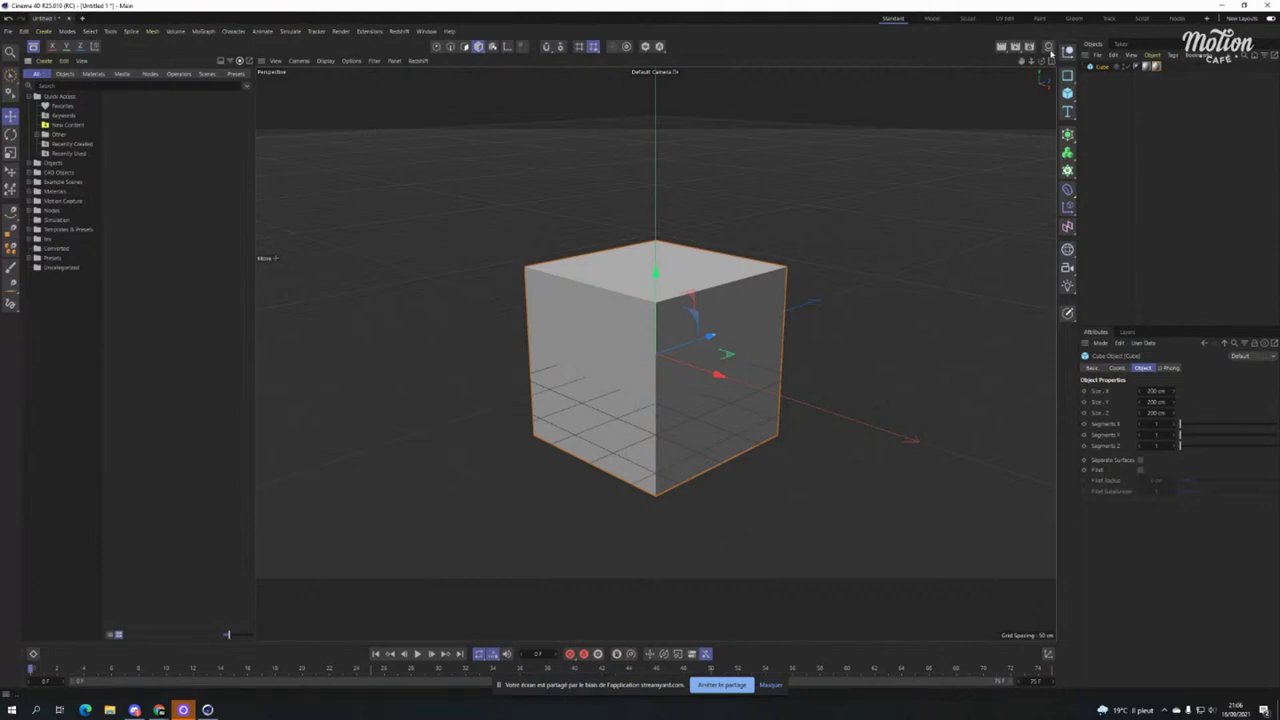
{"action": "left_click", "coordinate": [33, 46]}
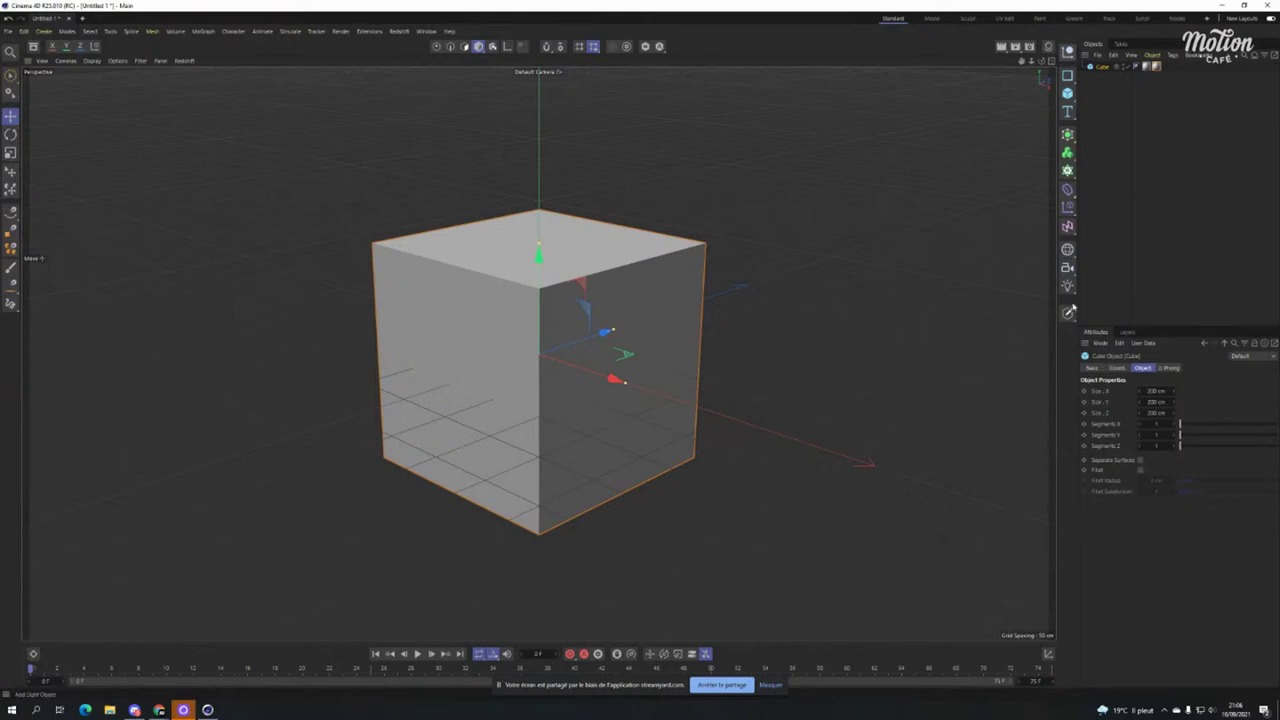
{"action": "left_click", "coordinate": [1067, 77]}
{"action": "left_click", "coordinate": [1067, 93]}
{"action": "left_click", "coordinate": [1067, 313]}
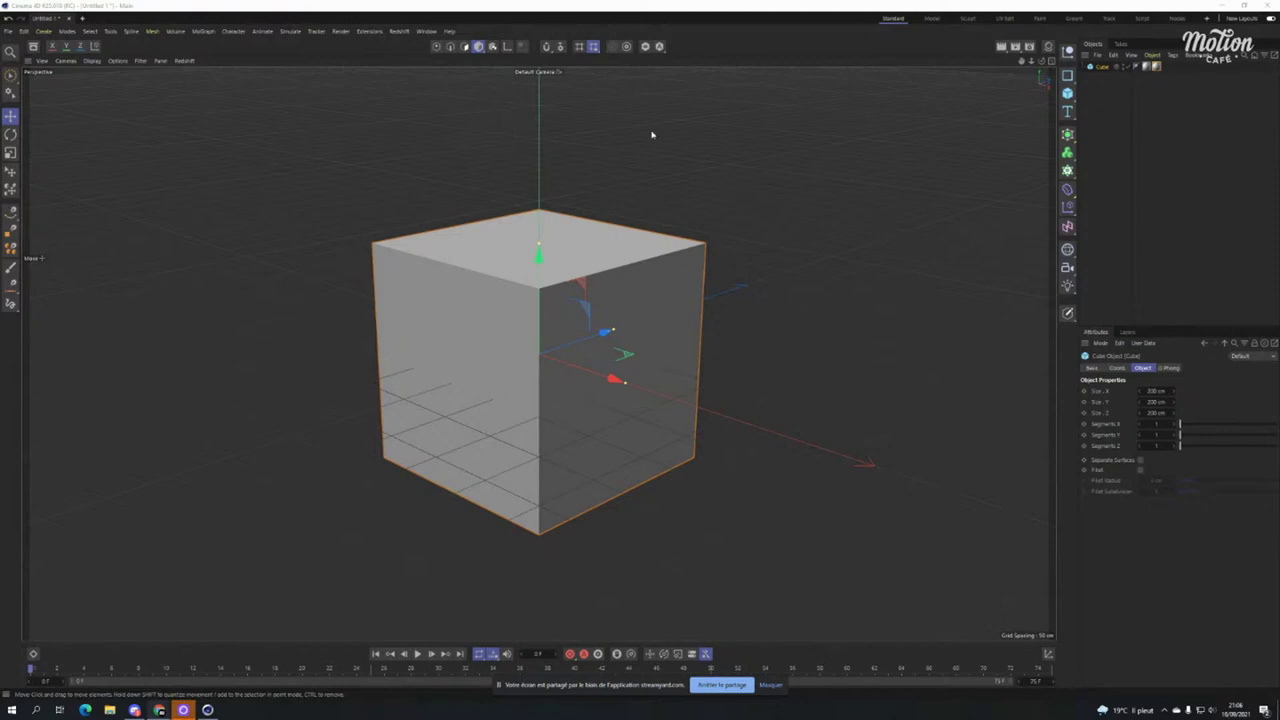
Delete the material tag from the Cube in the Object Manager.
{"action": "left_click", "coordinate": [1156, 66]}
{"action": "key", "text": "Delete"}
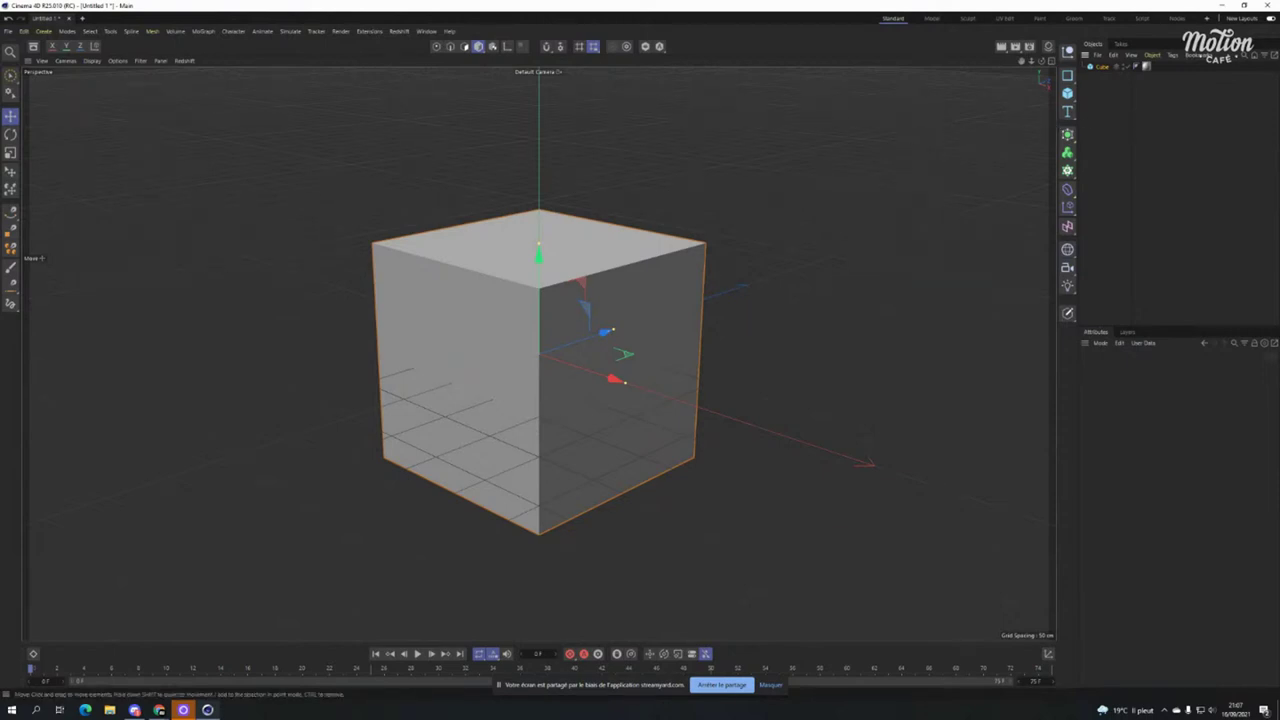
Assign the existing material Mat.1 to the Cube from its context menu.
{"action": "left_click", "coordinate": [1099, 70]}
{"action": "right_click", "coordinate": [1099, 70]}
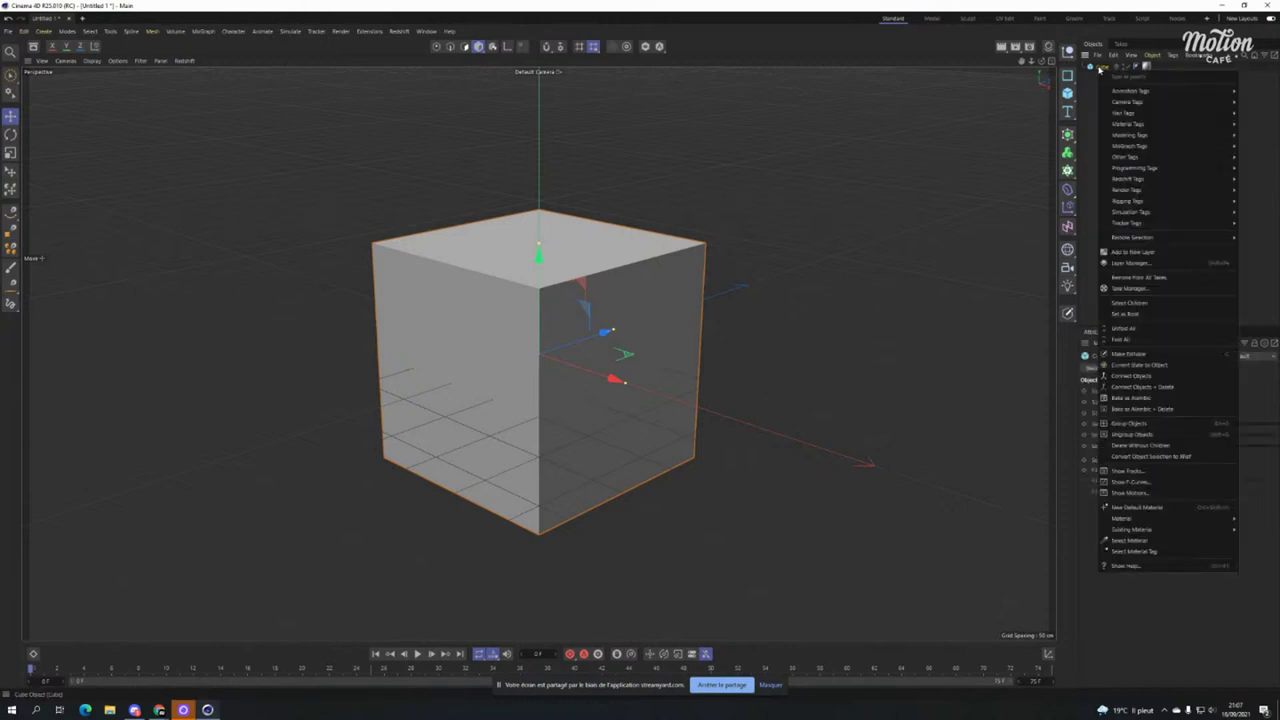
{"action": "key", "text": "Escape"}
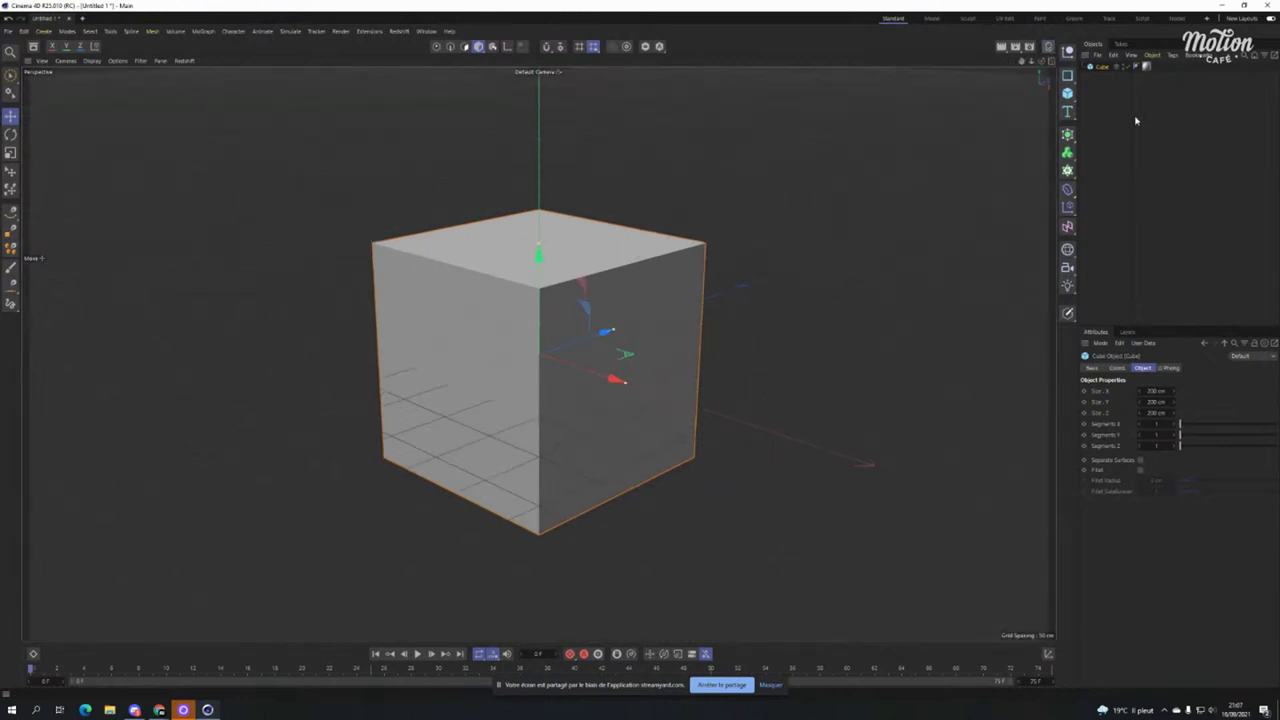
{"action": "right_click", "coordinate": [1101, 70]}
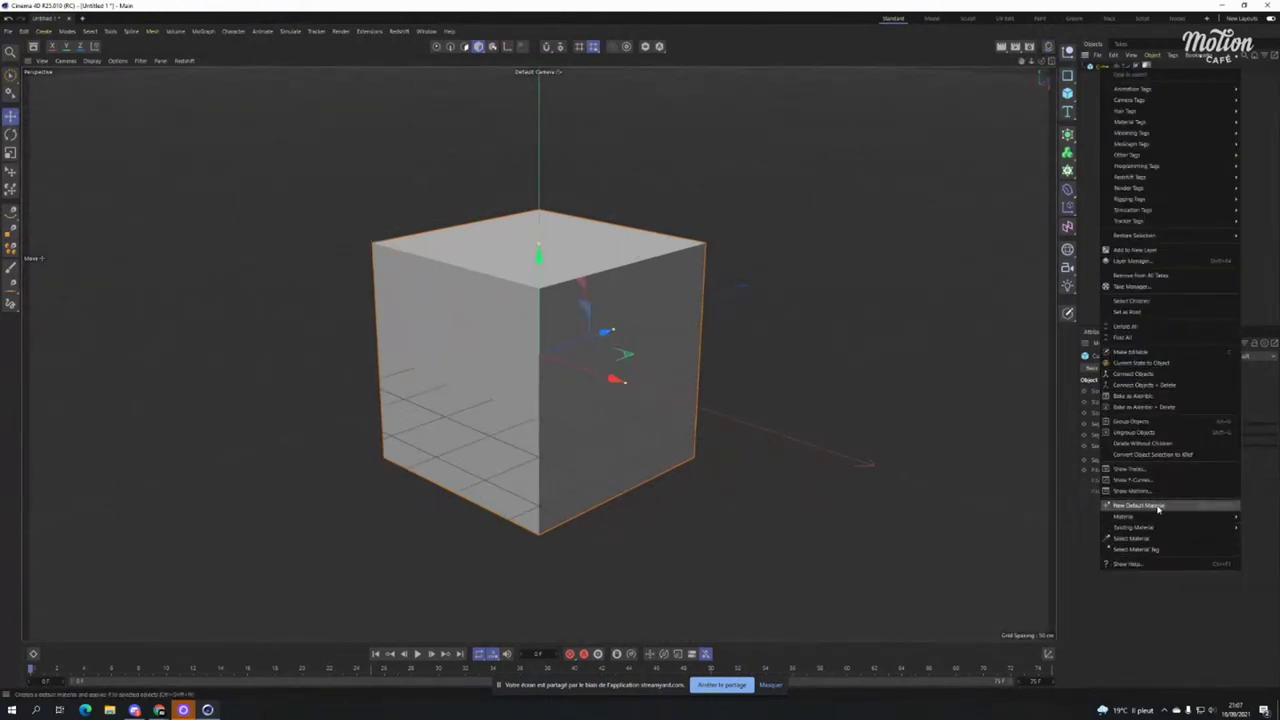
{"action": "mouse_move", "coordinate": [1238, 527]}
{"action": "left_click", "coordinate": [1144, 510]}
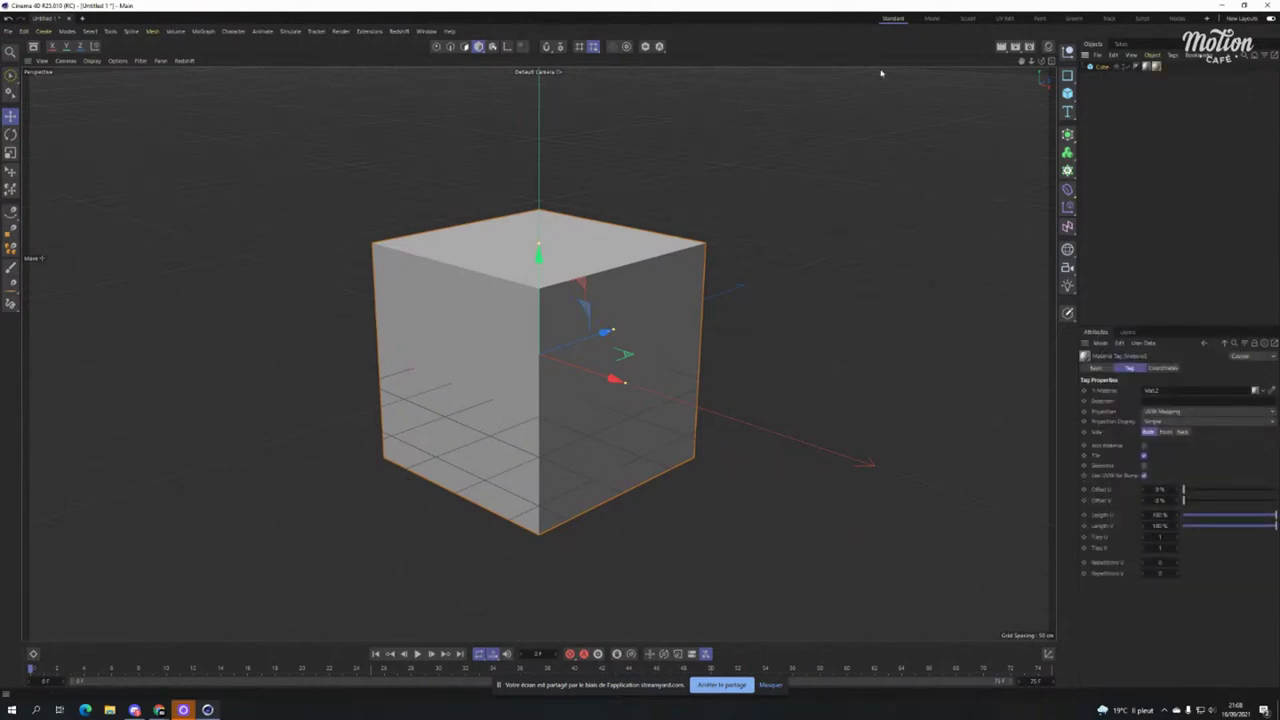
{"action": "left_click", "coordinate": [1098, 68]}
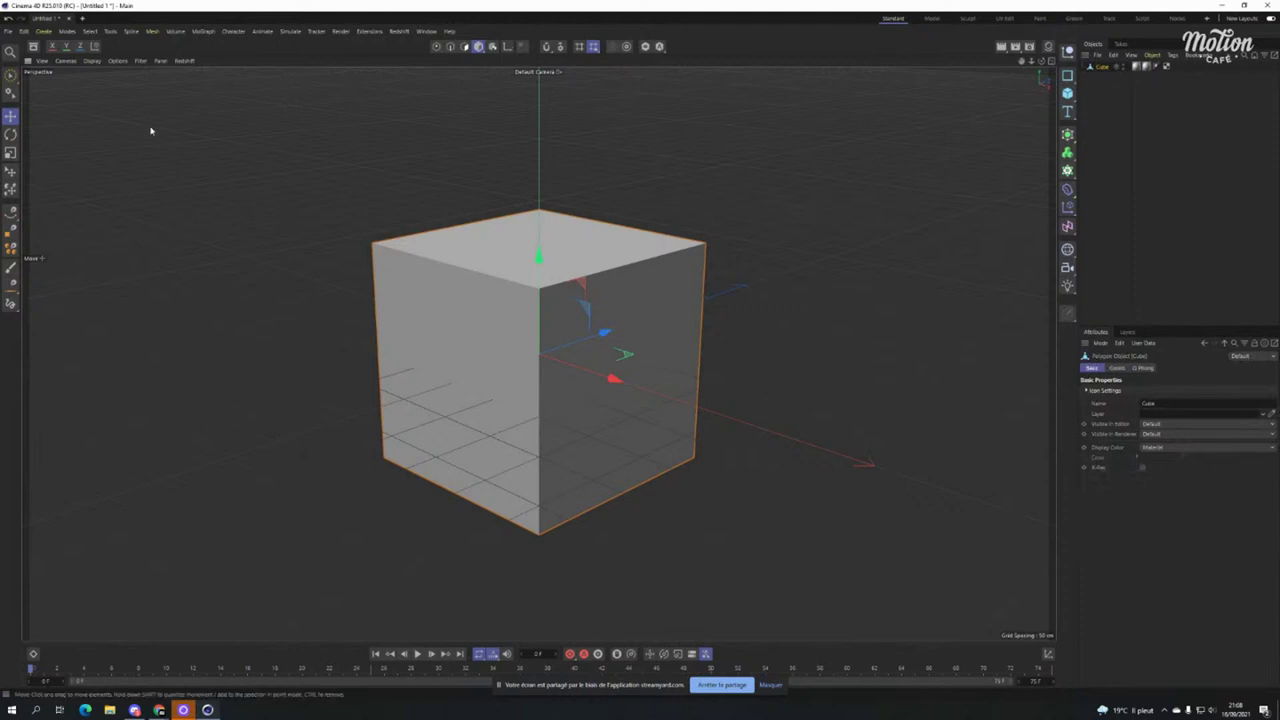
{"action": "left_click", "coordinate": [465, 46]}
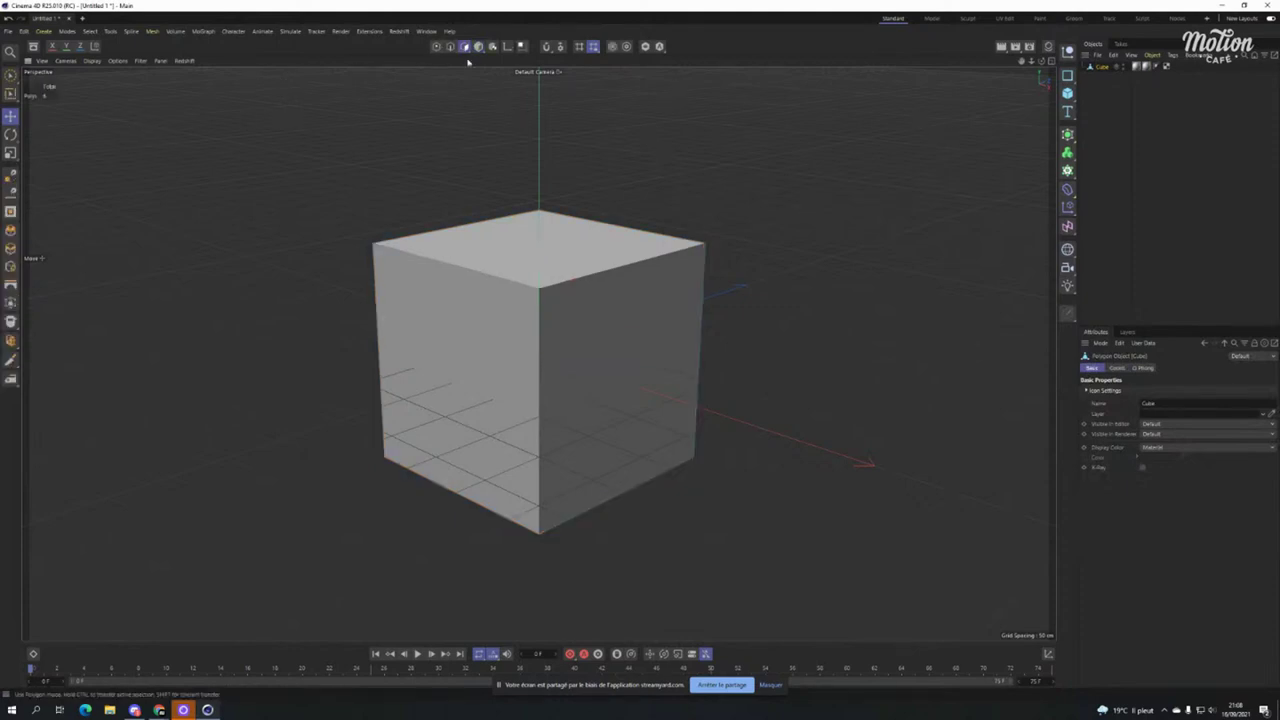
{"action": "left_click", "coordinate": [471, 270]}
{"action": "left_click", "coordinate": [478, 335], "text": "shift"}
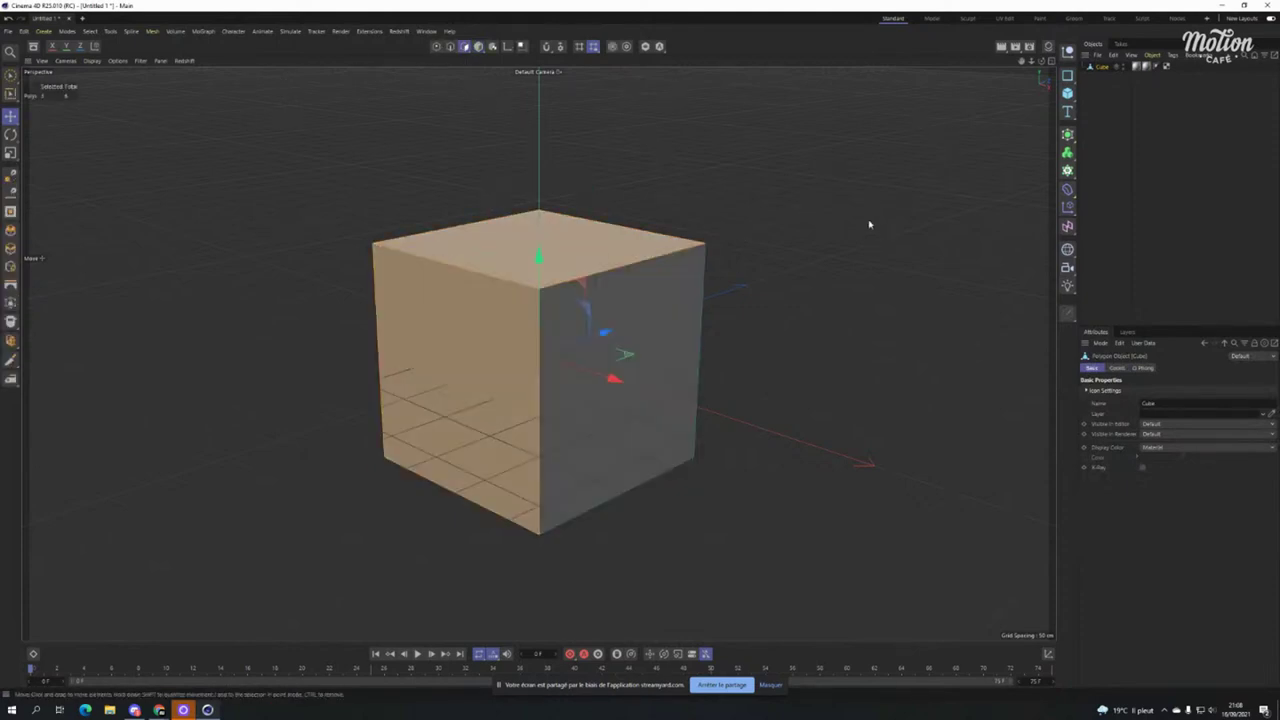
{"action": "right_click", "coordinate": [1104, 67]}
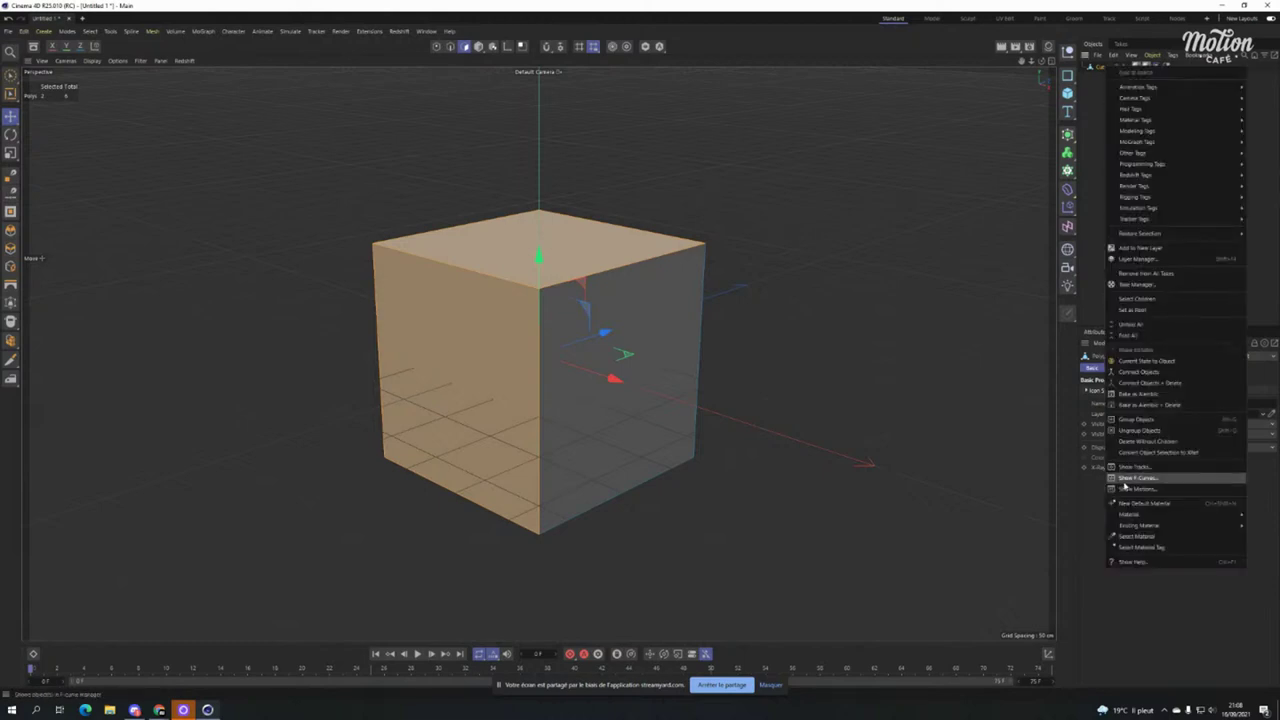
{"action": "left_click", "coordinate": [1147, 504]}
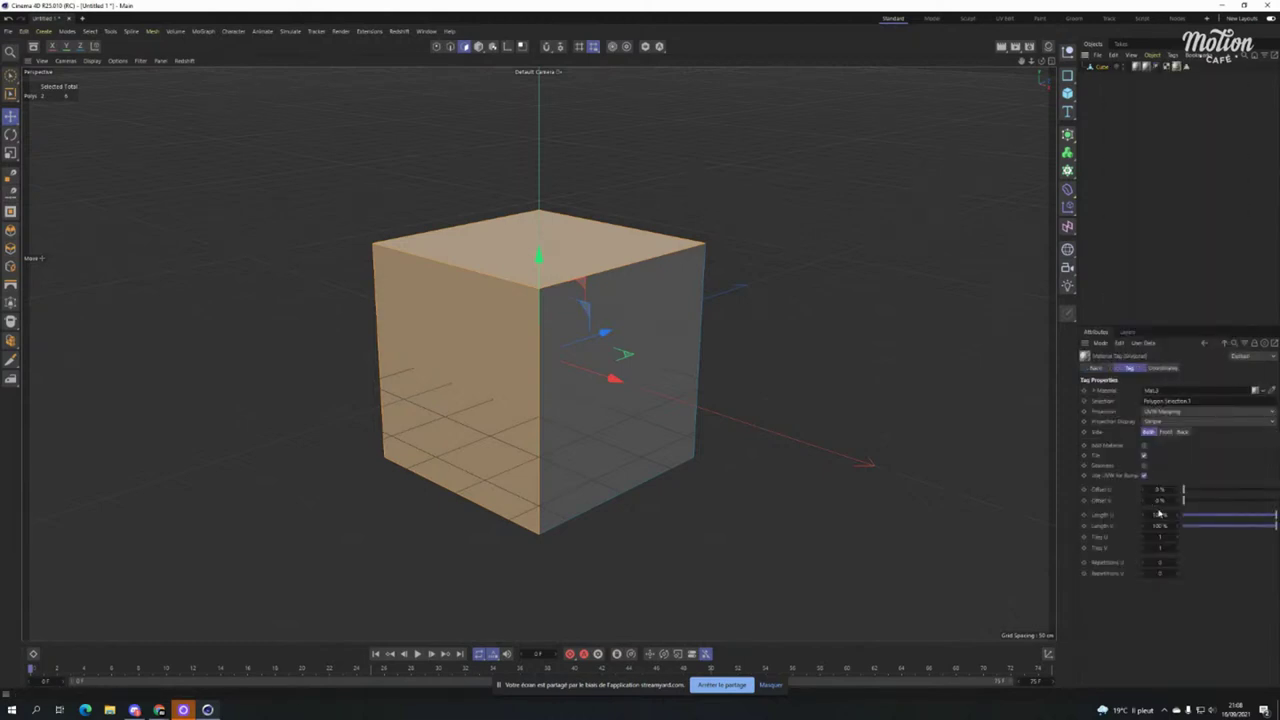
{"action": "left_click", "coordinate": [1182, 67]}
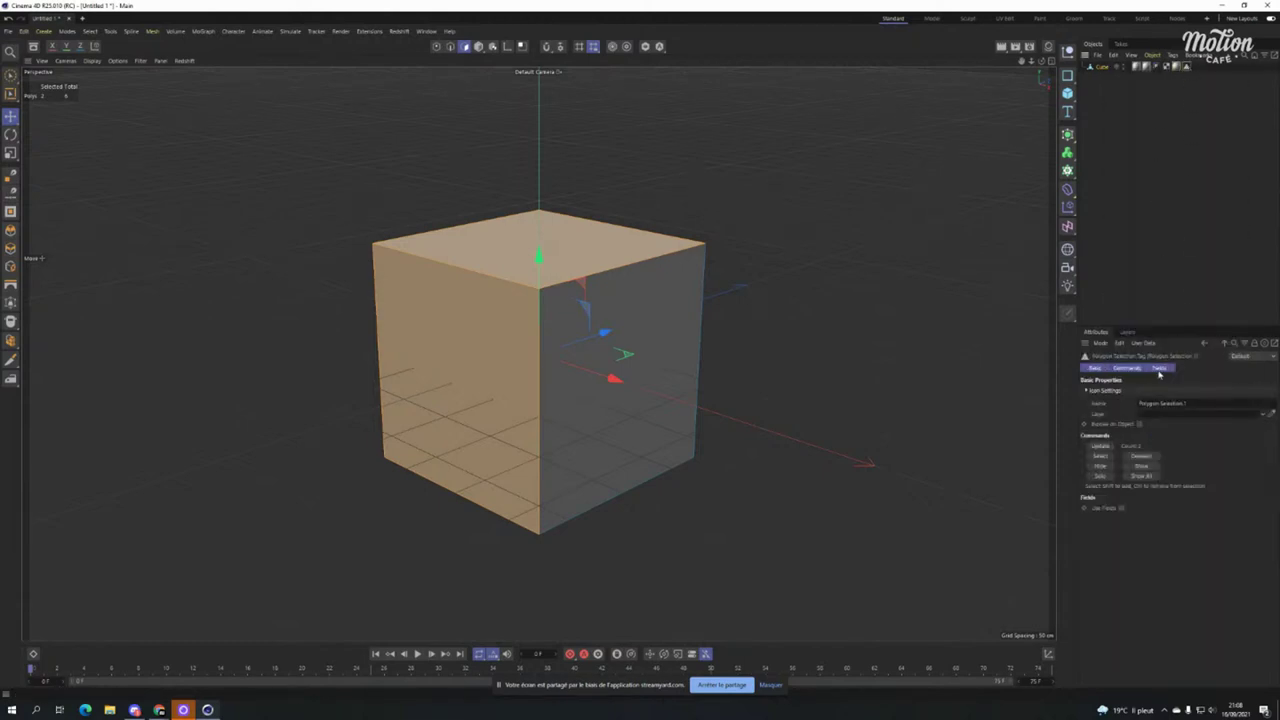
{"action": "left_click", "coordinate": [1195, 403]}
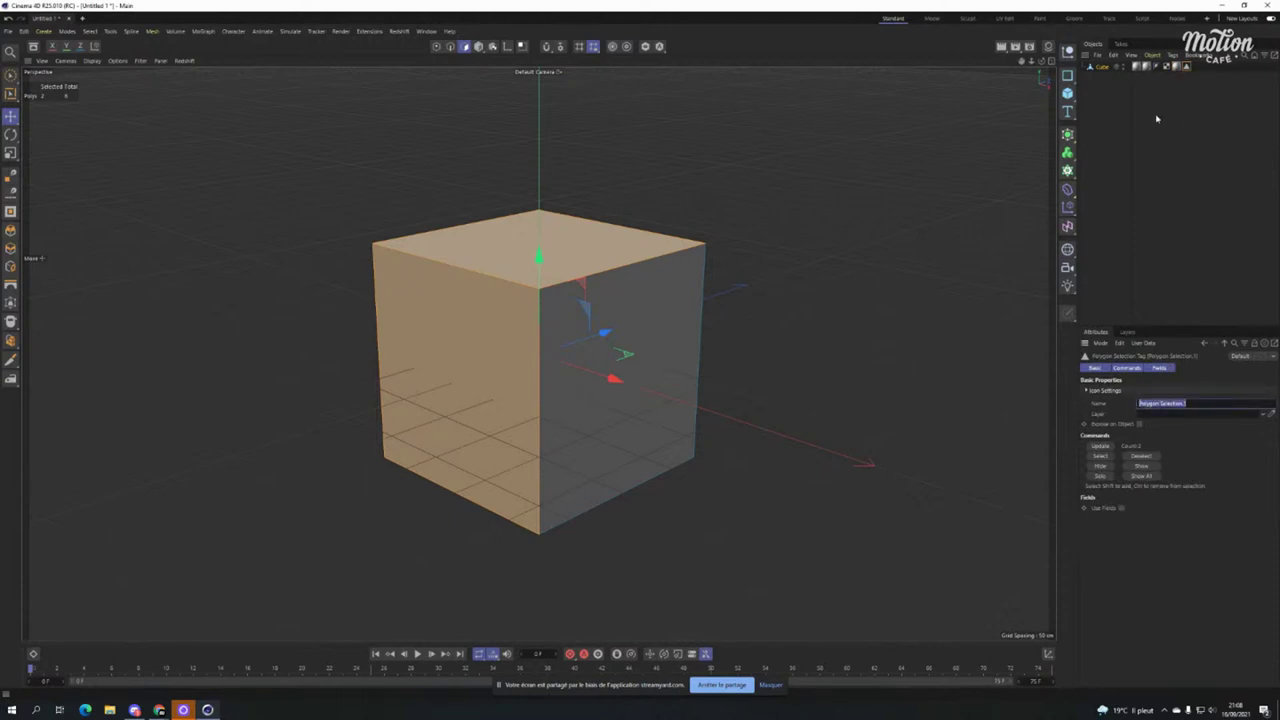
{"action": "left_click", "coordinate": [1172, 66]}
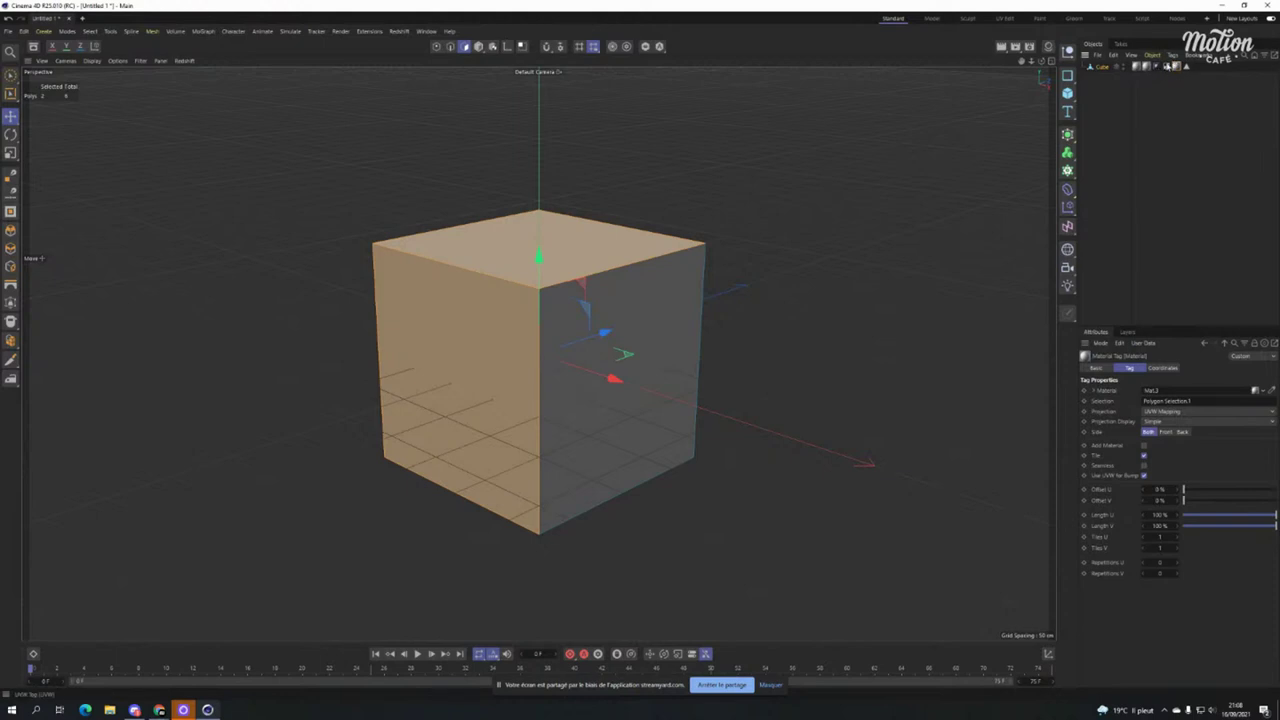
{"action": "right_click", "coordinate": [1108, 66]}
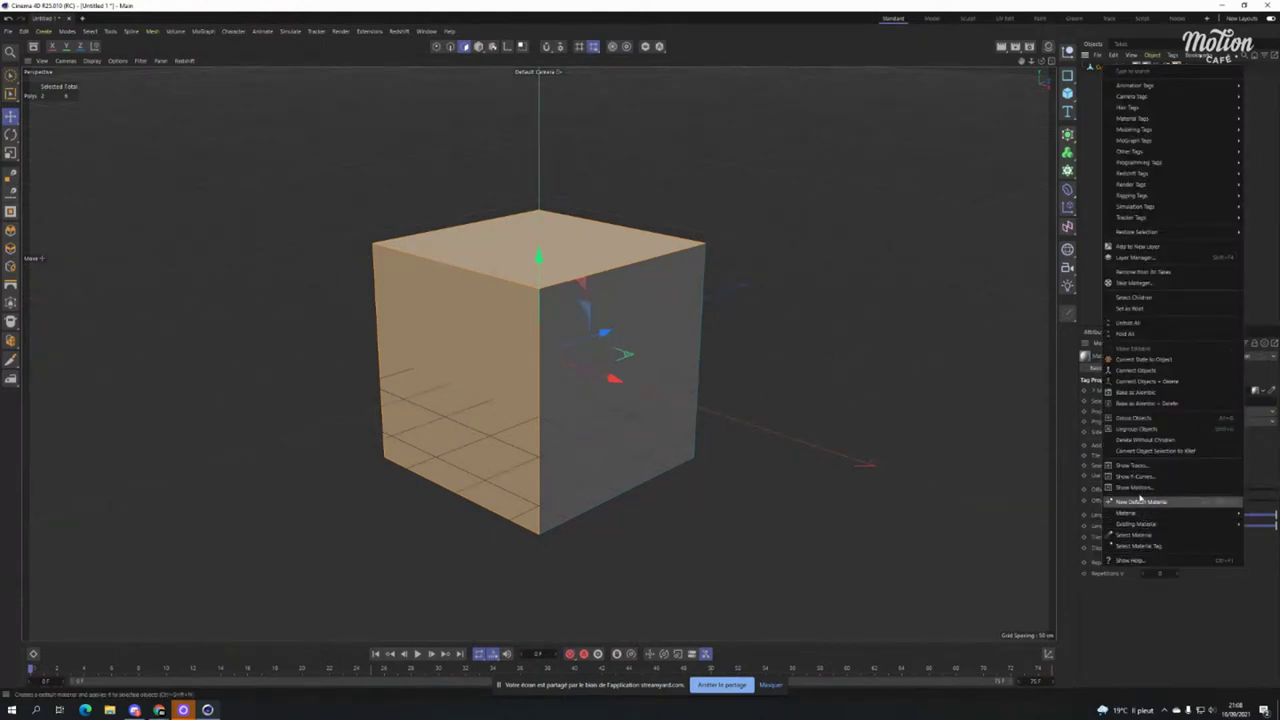
{"action": "mouse_move", "coordinate": [1171, 517]}
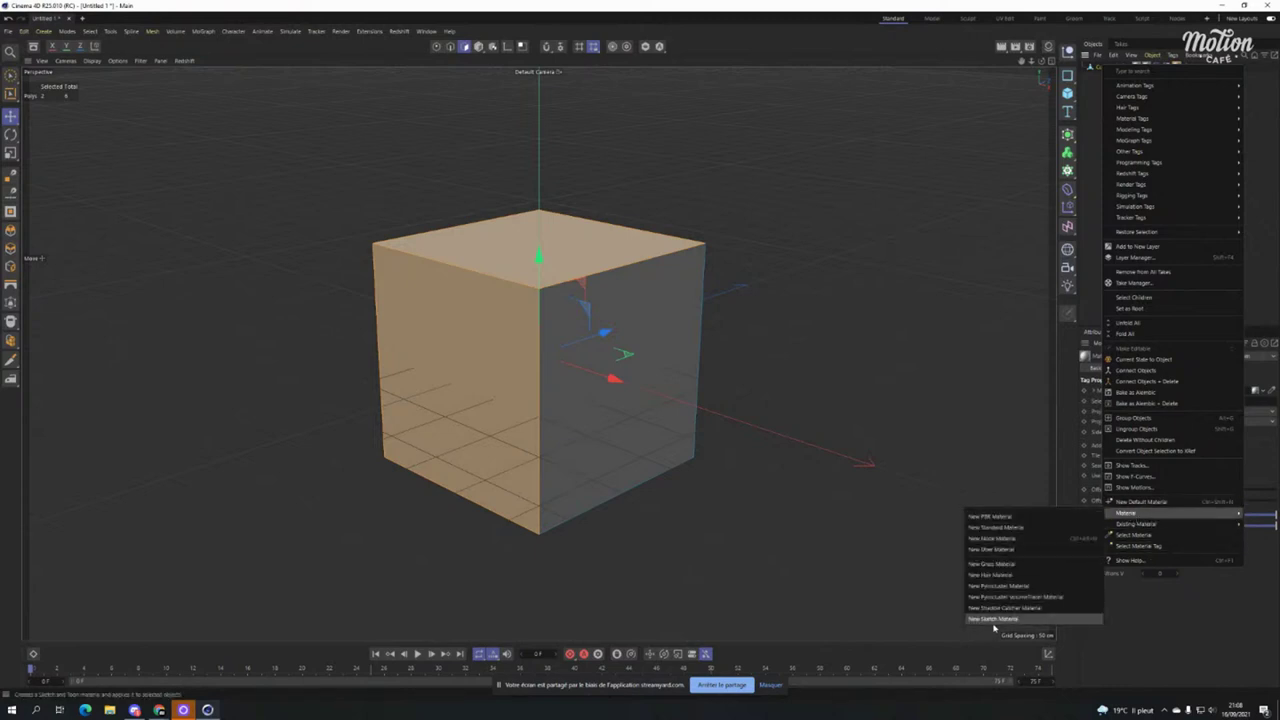
{"action": "left_click", "coordinate": [1000, 540]}
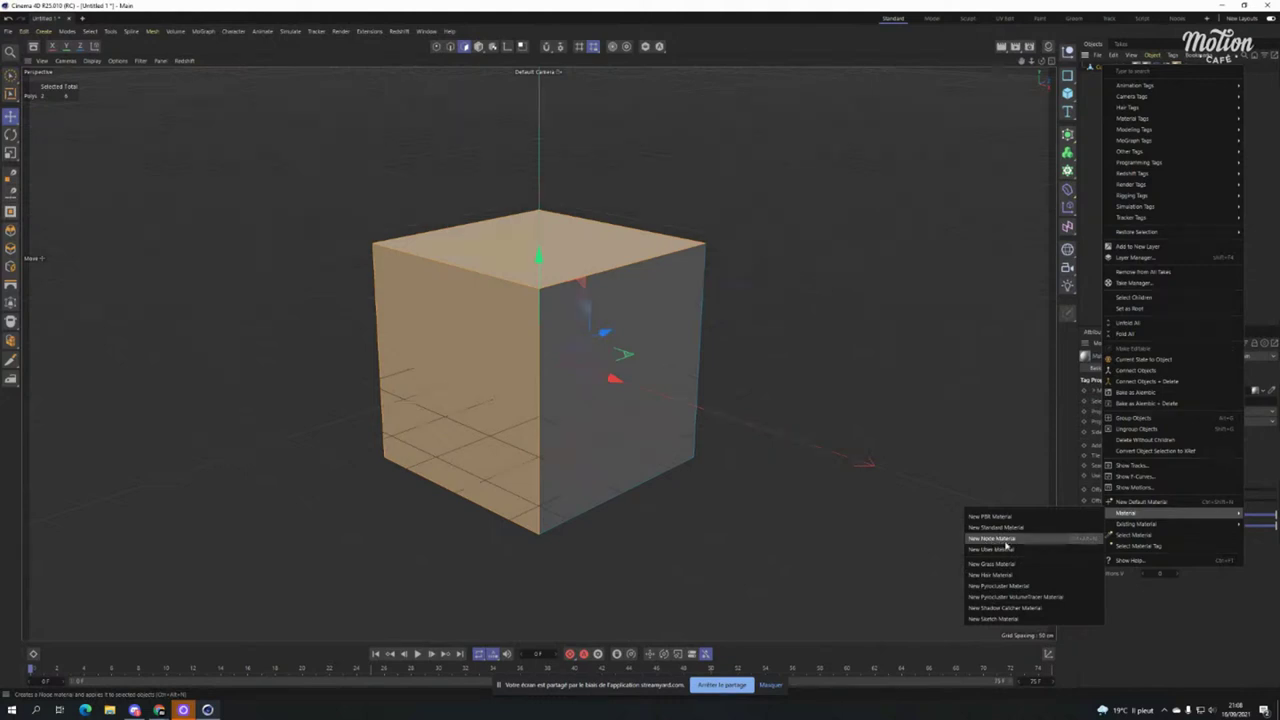
{"action": "left_click", "coordinate": [1270, 281]}
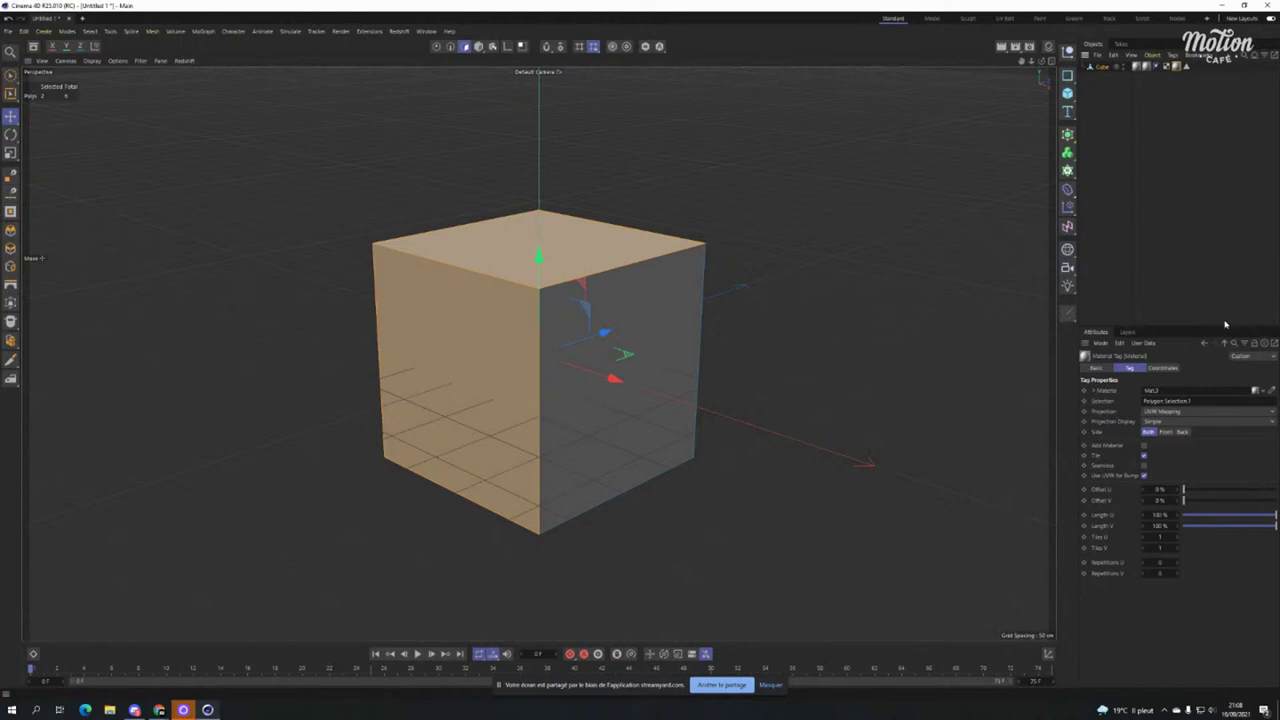
{"action": "key", "text": "Delete"}
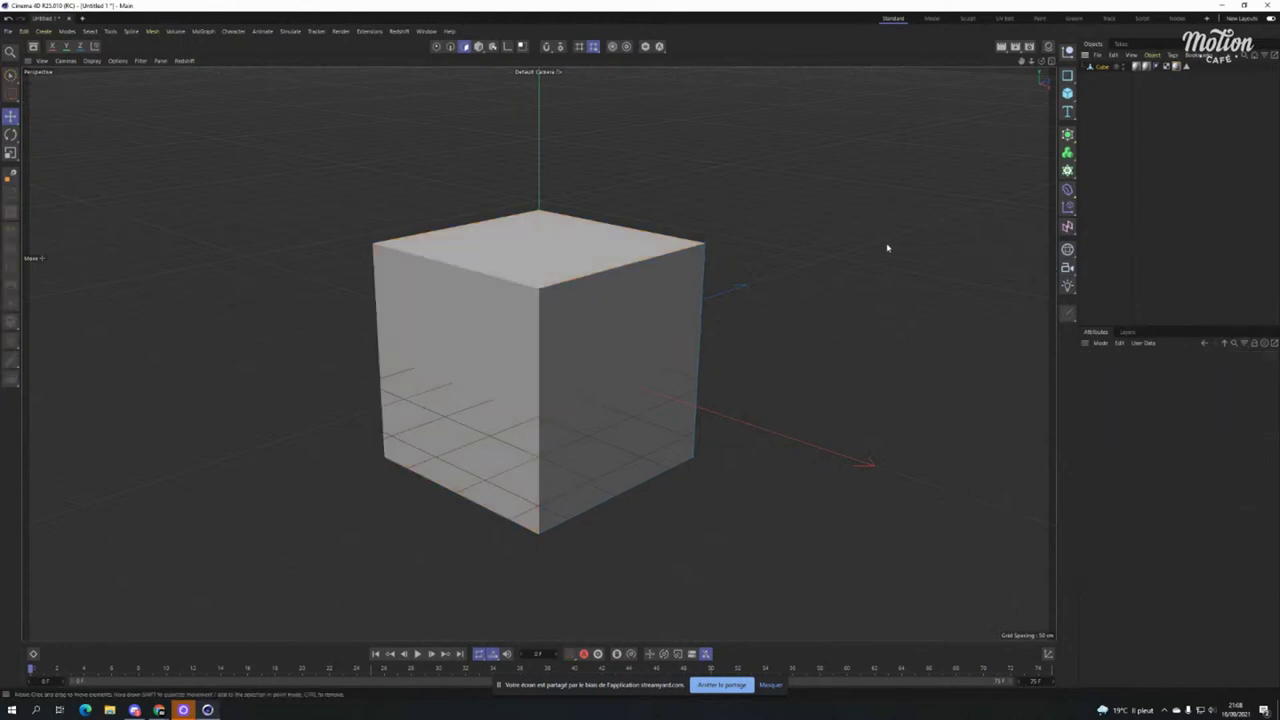
{"action": "left_click", "coordinate": [879, 247]}
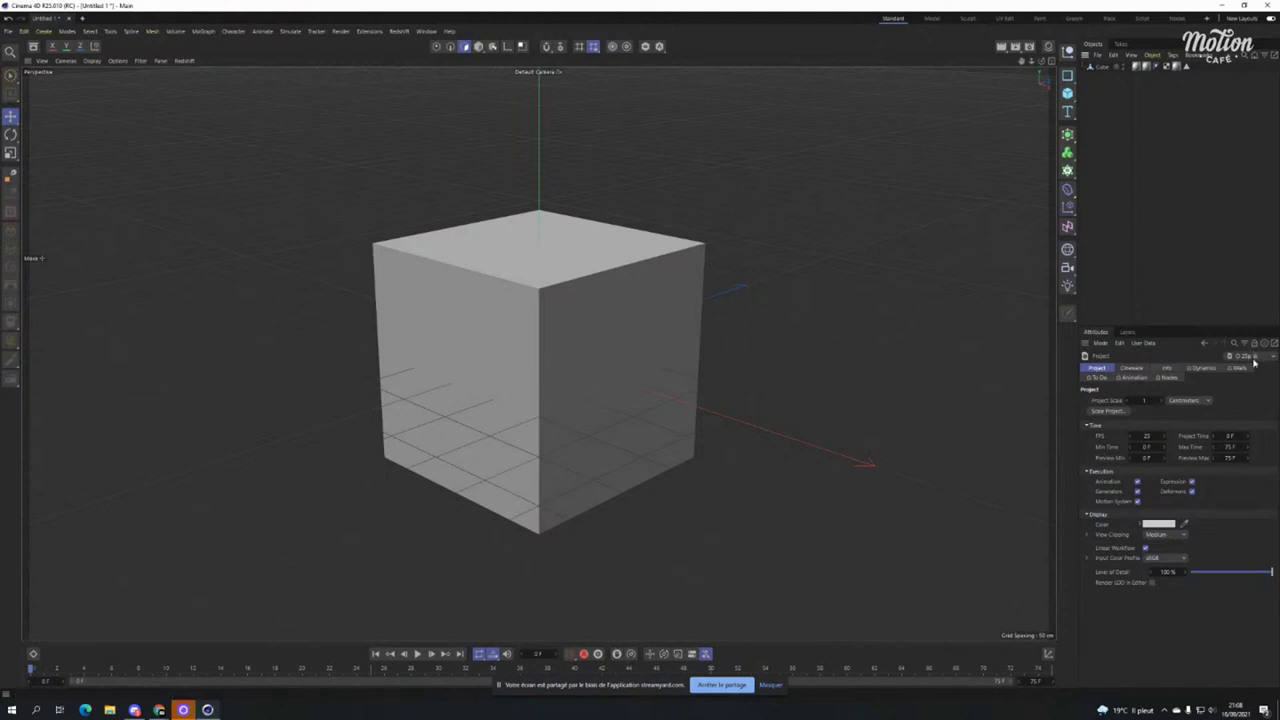
{"action": "left_click", "coordinate": [83, 19]}
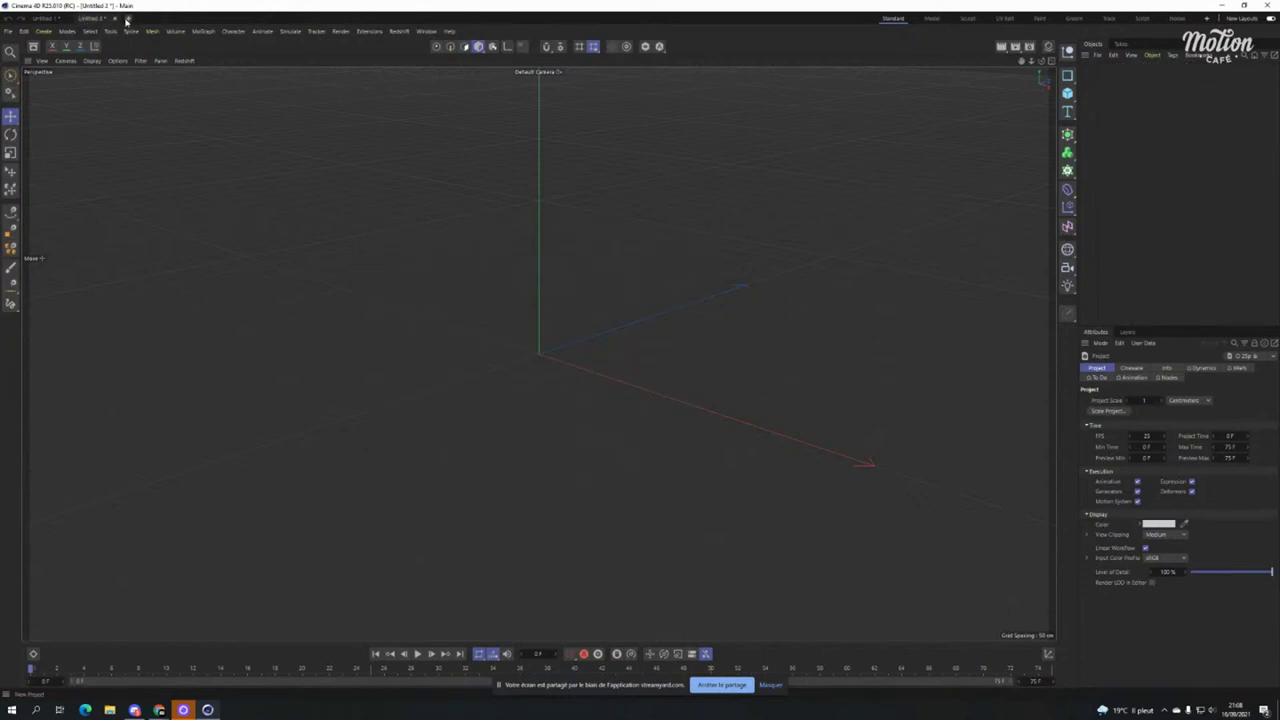
{"action": "left_click", "coordinate": [114, 19]}
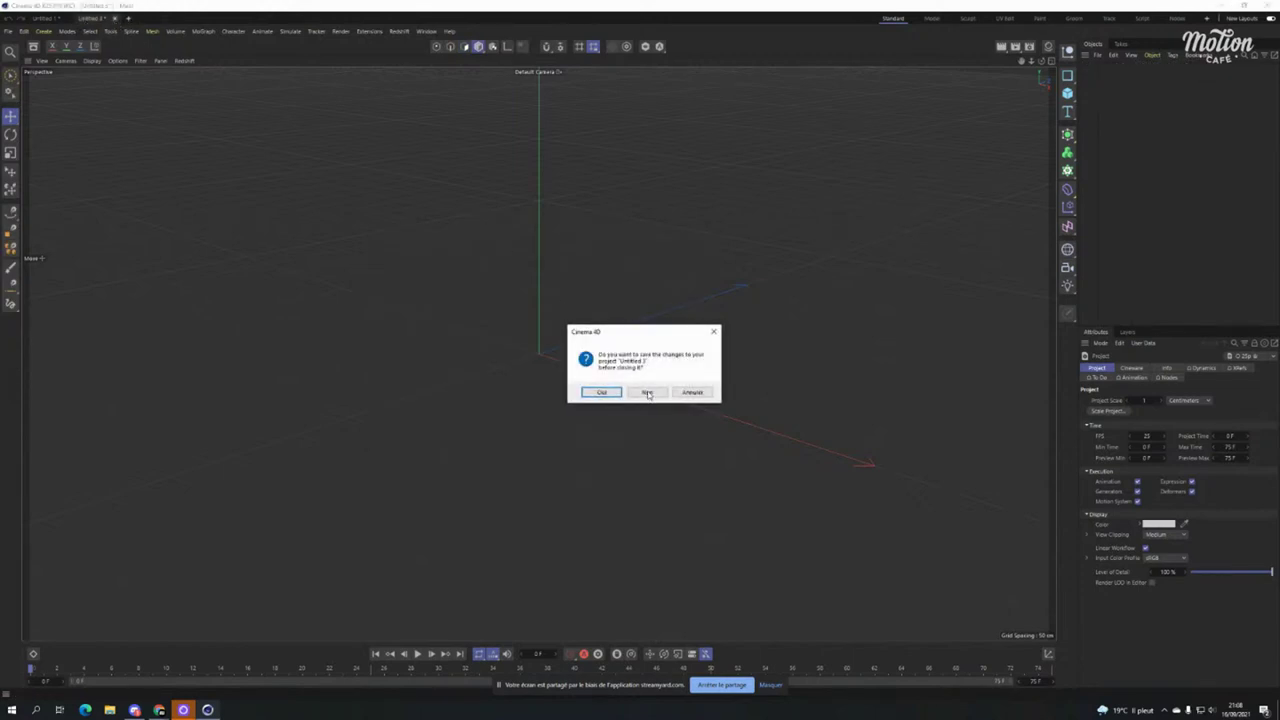
{"action": "left_click", "coordinate": [647, 392]}
Duplicate the Untitled 1 project, creating Untitled 1 (copy).
{"action": "right_click", "coordinate": [51, 17]}
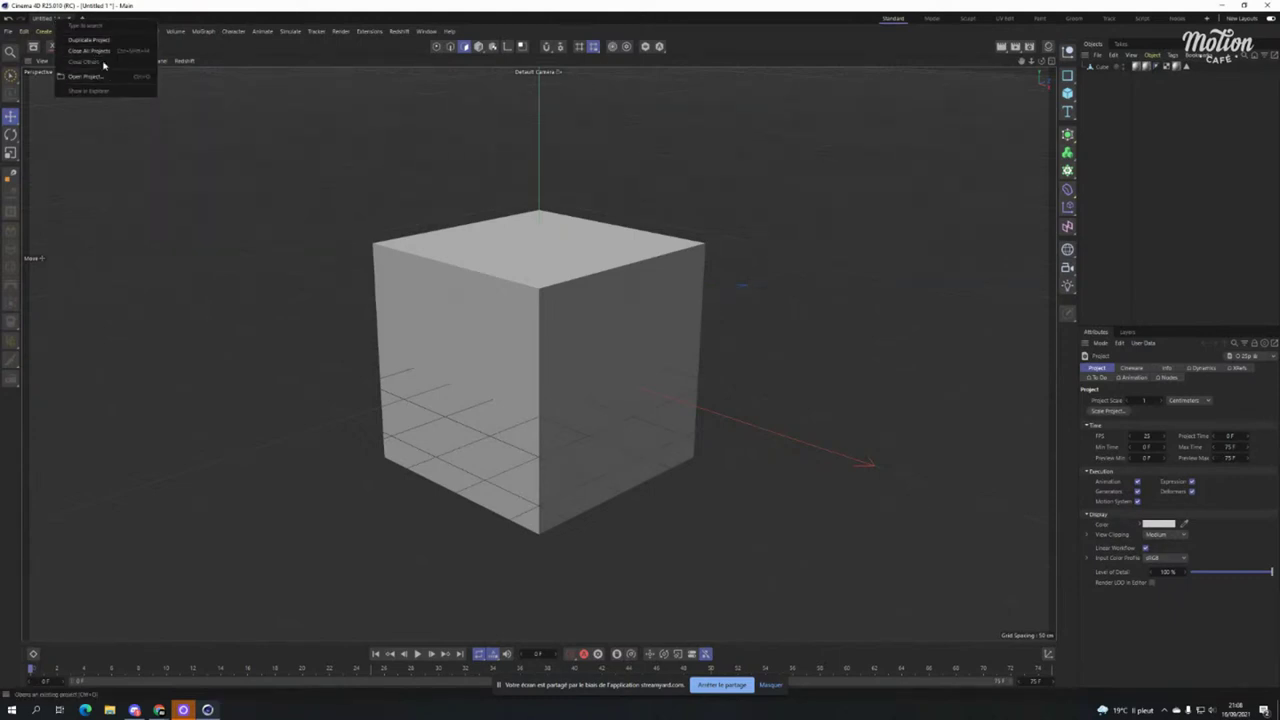
{"action": "left_click", "coordinate": [94, 43]}
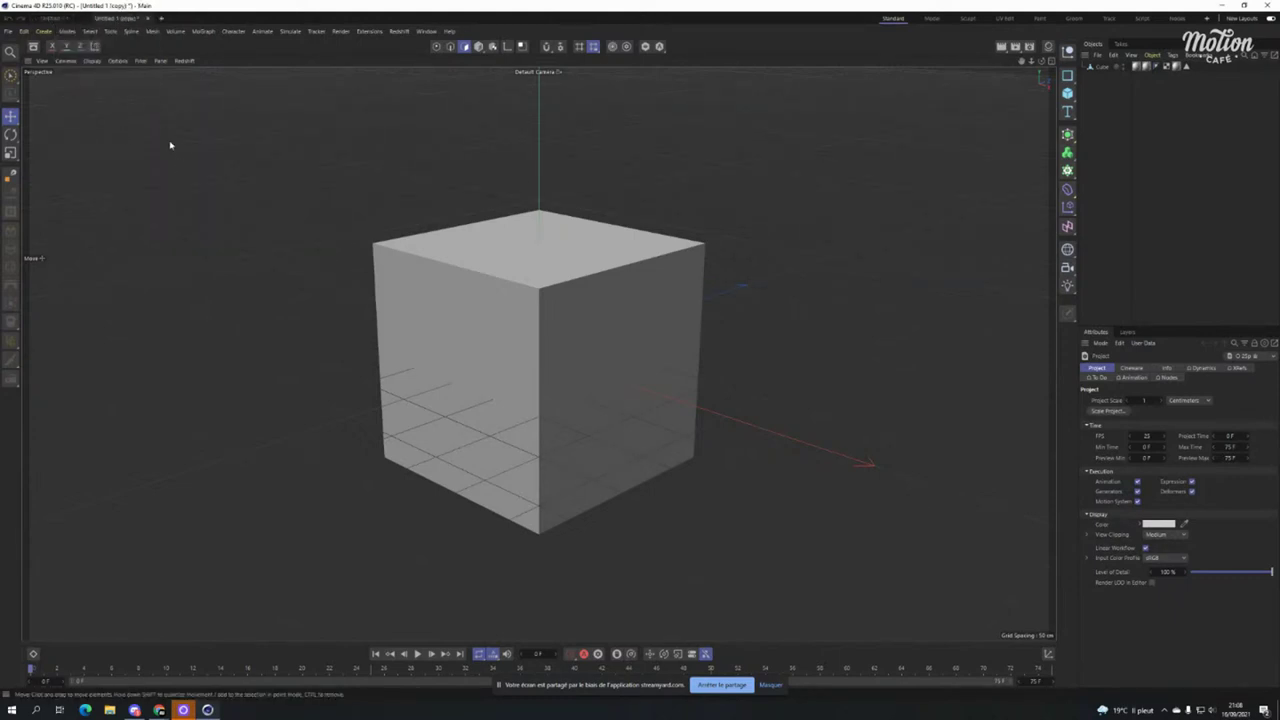
{"action": "right_click", "coordinate": [126, 23]}
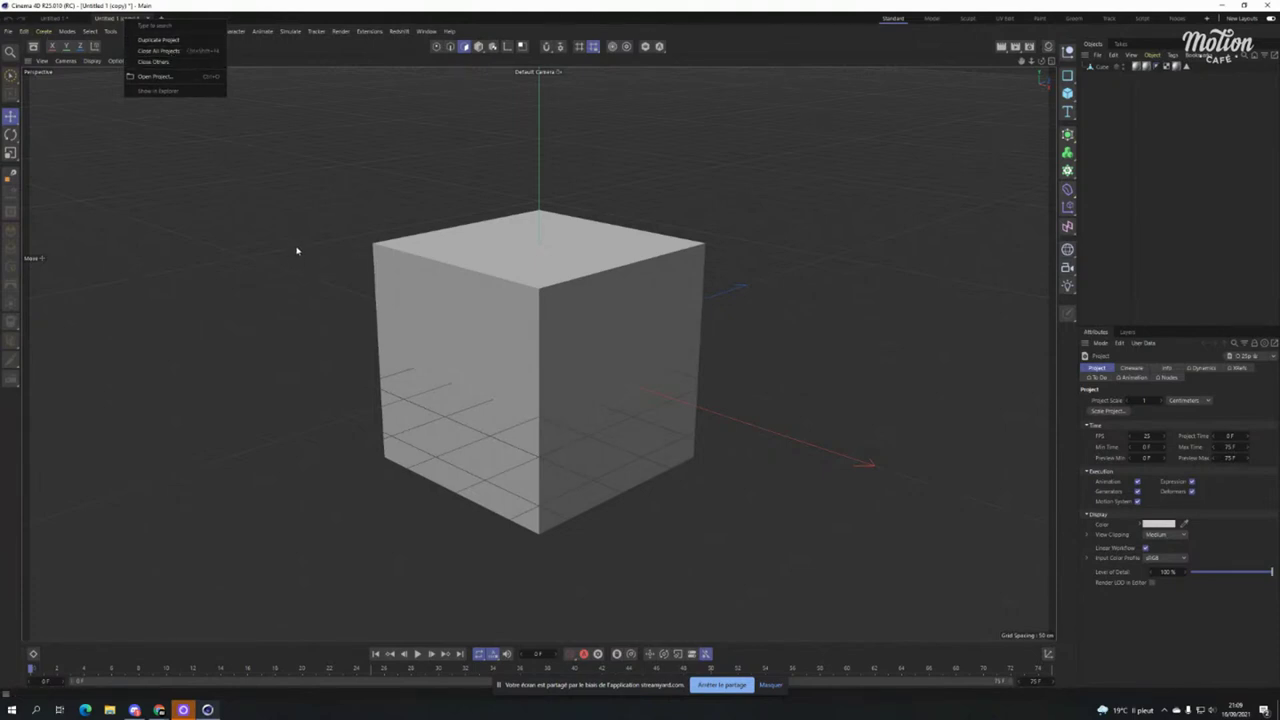
{"action": "left_click", "coordinate": [343, 196]}
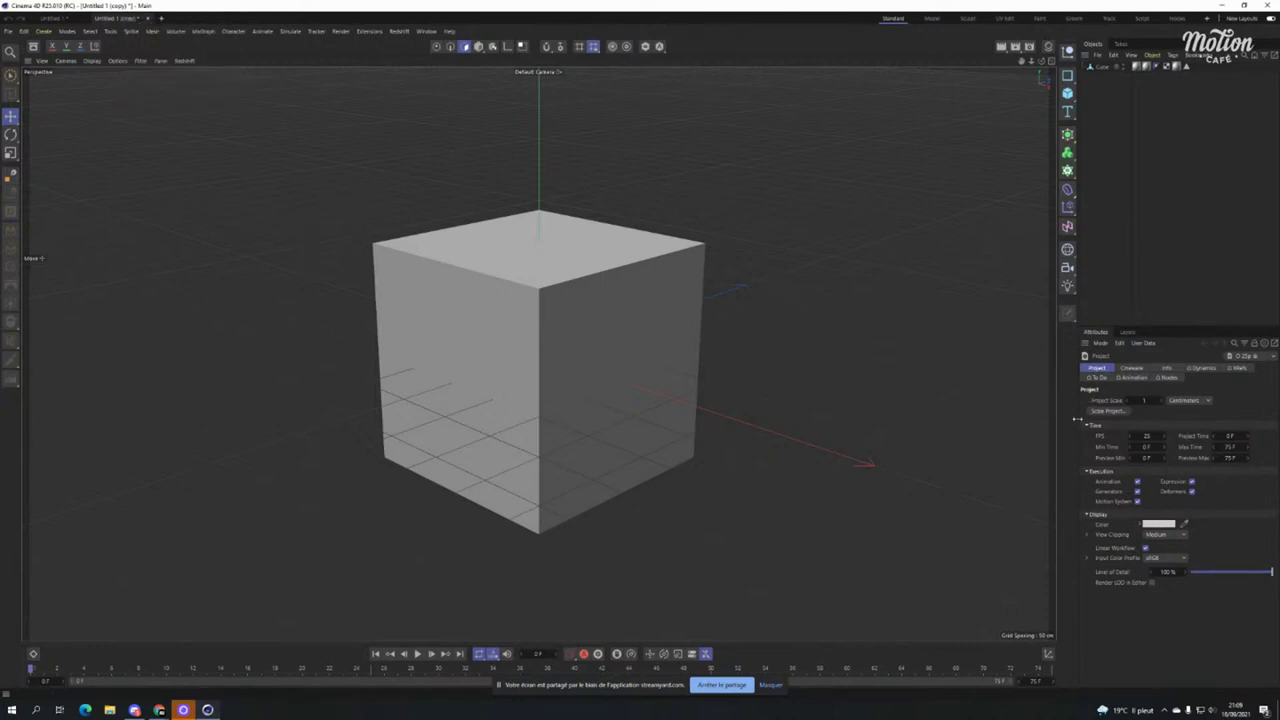
Widen the side panels, set Project Scale to 0.1 Millimeters, then load a preset restoring 1 Centimeters.
{"action": "left_click_drag", "start_coordinate": [1077, 420], "coordinate": [896, 405]}
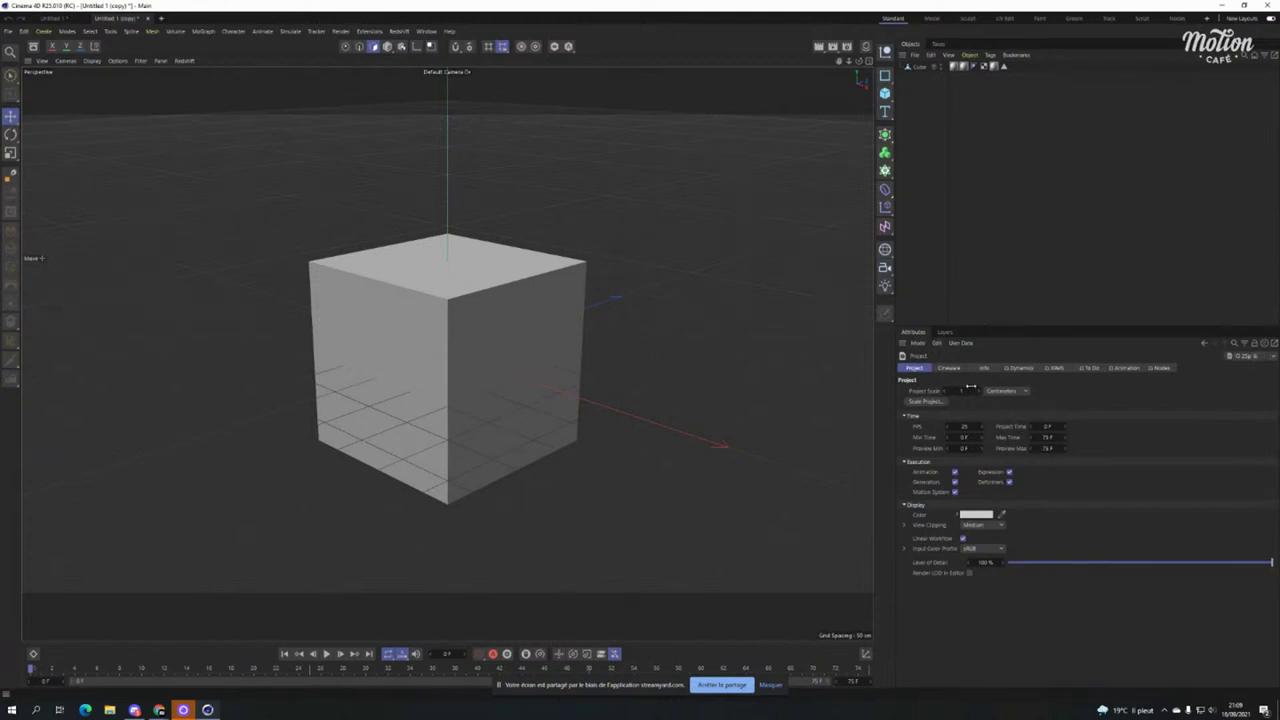
{"action": "left_click", "coordinate": [1006, 391]}
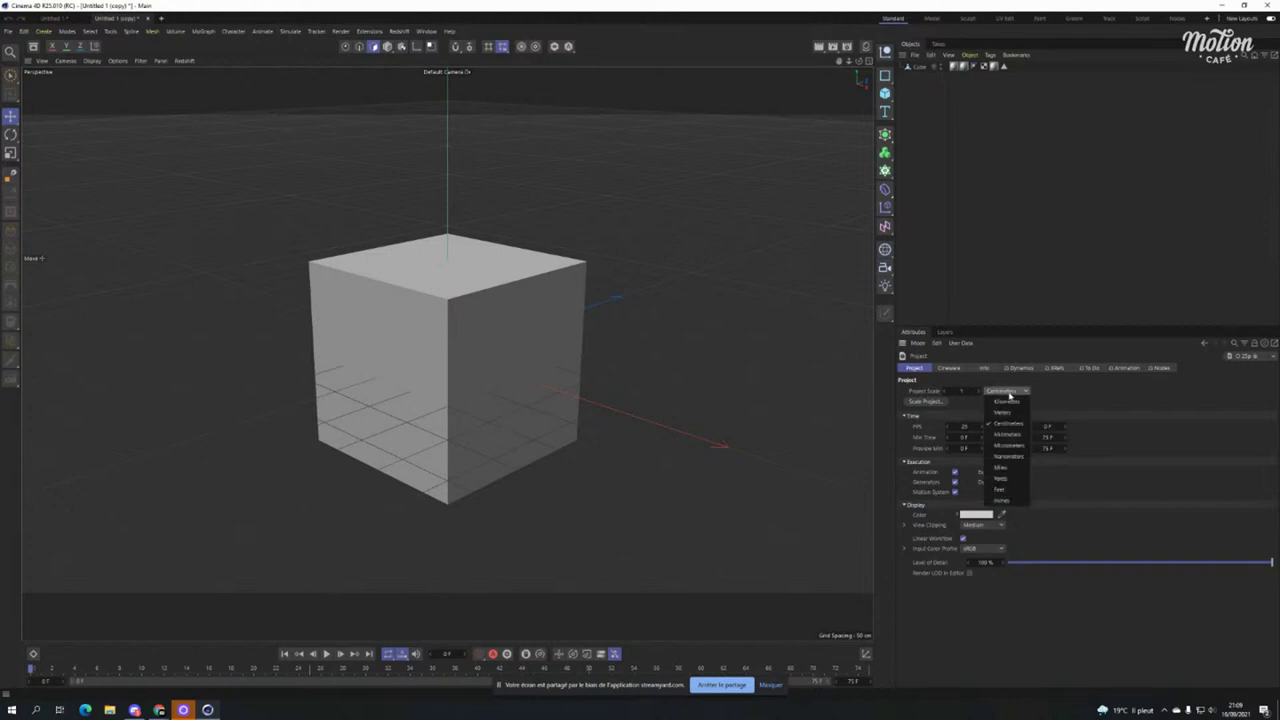
{"action": "left_click", "coordinate": [1008, 434]}
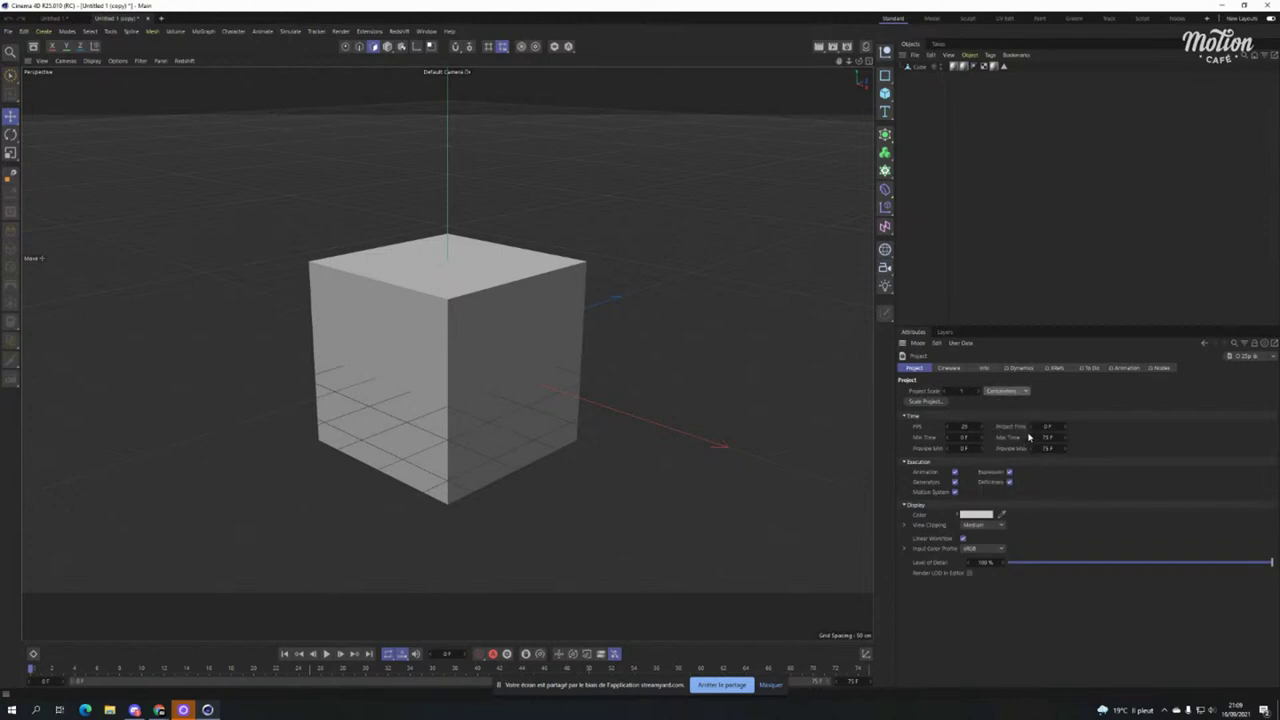
{"action": "left_click", "coordinate": [961, 391]}
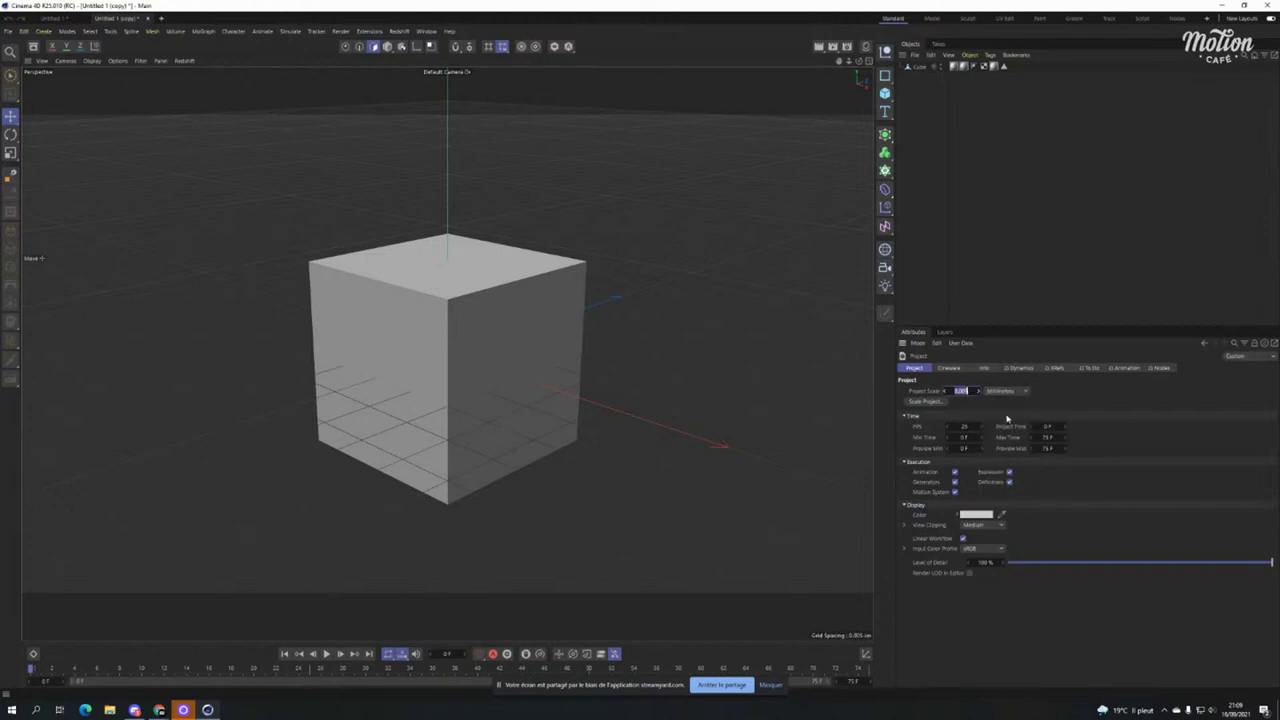
{"action": "type", "text": "0.1"}
{"action": "key", "text": "Return"}
{"action": "left_click", "coordinate": [1250, 356]}
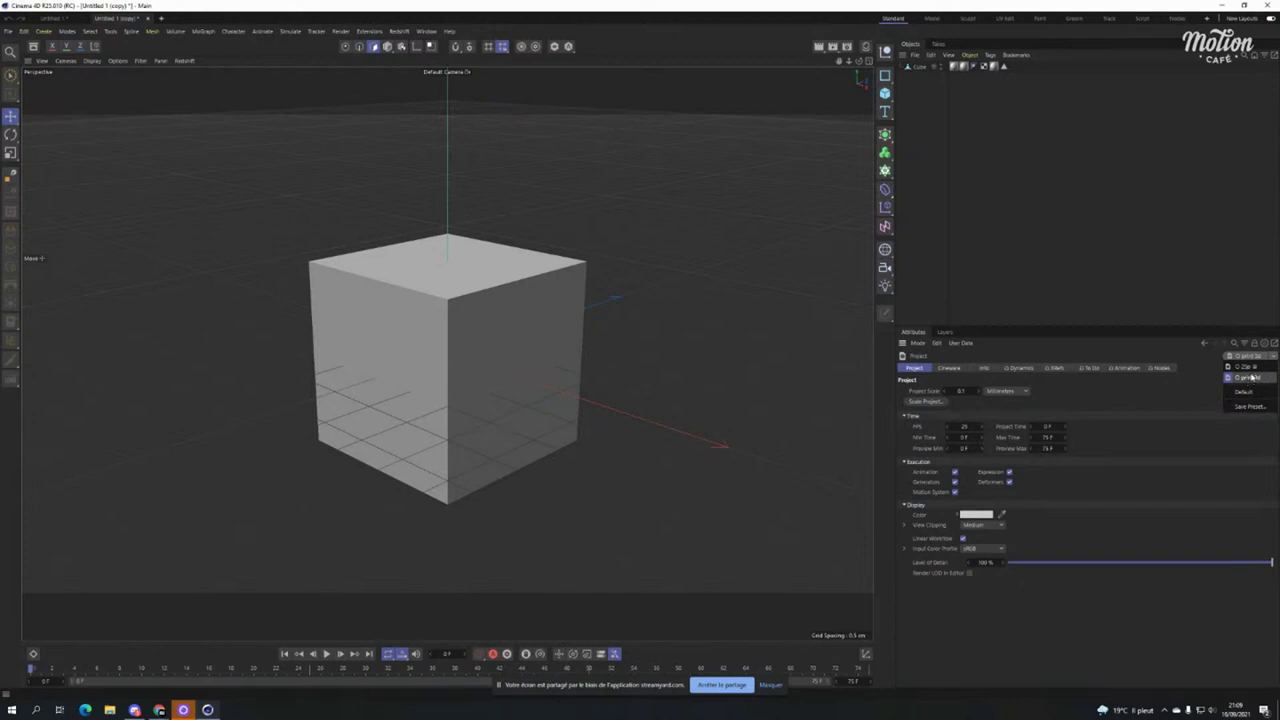
{"action": "left_click", "coordinate": [1250, 377]}
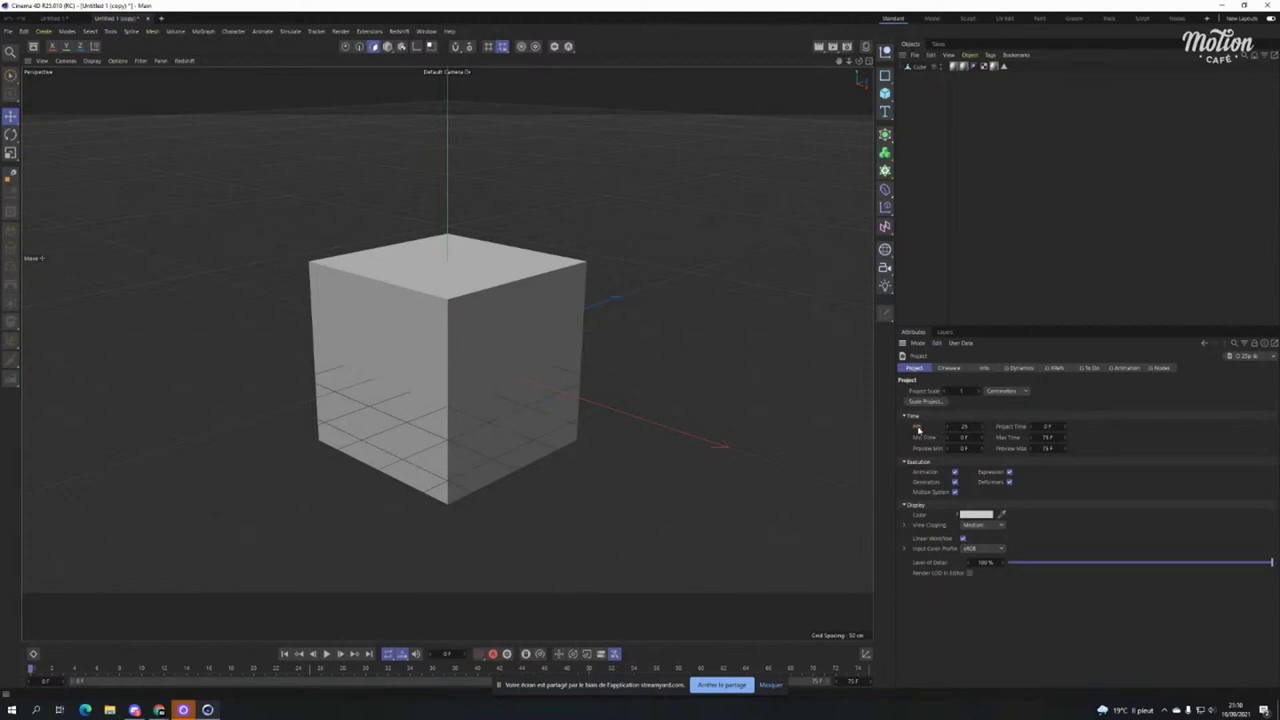
Save the project's frame rate as a preset named 25.
{"action": "right_click", "coordinate": [918, 430]}
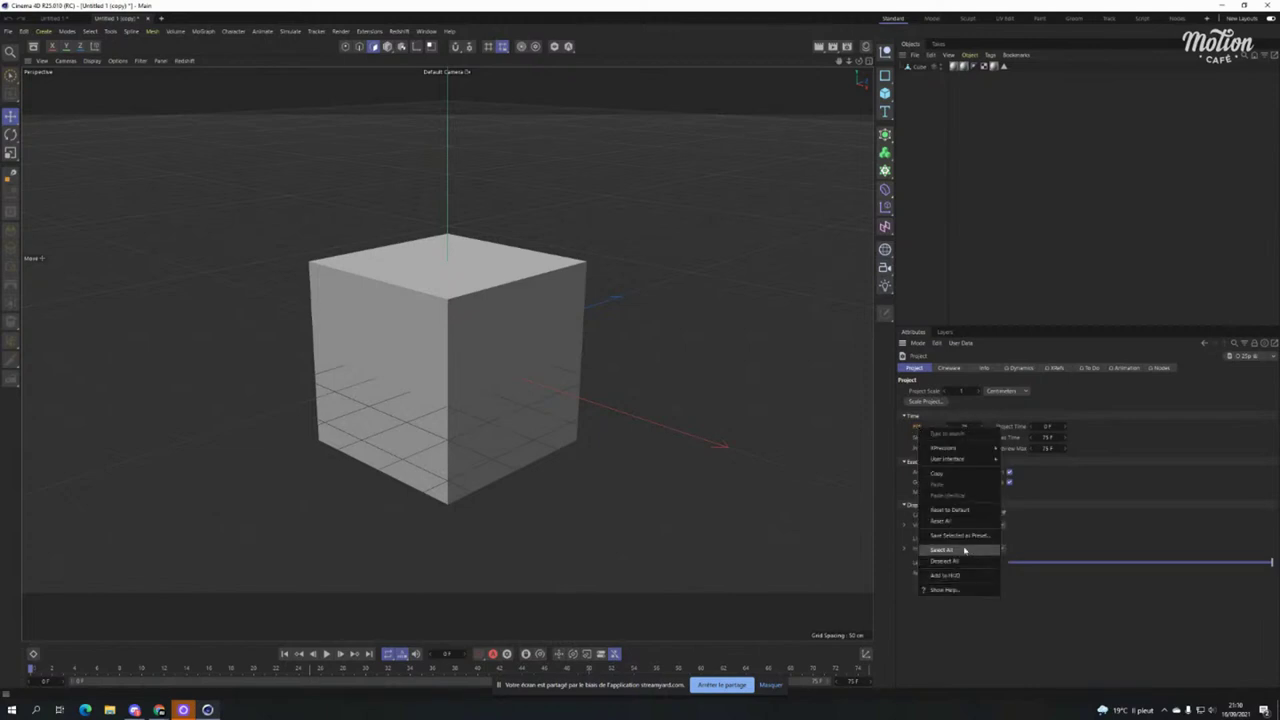
{"action": "left_click", "coordinate": [964, 536]}
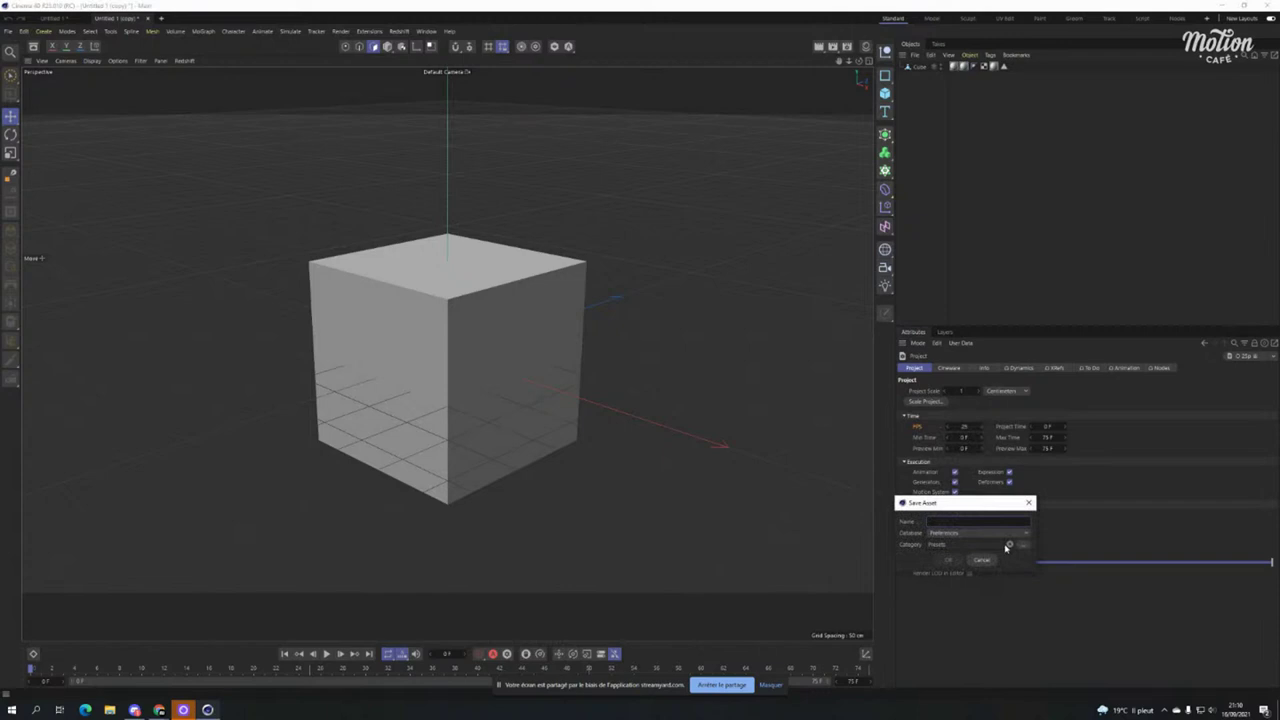
{"action": "type", "text": "25fps"}
{"action": "key", "text": "Return"}
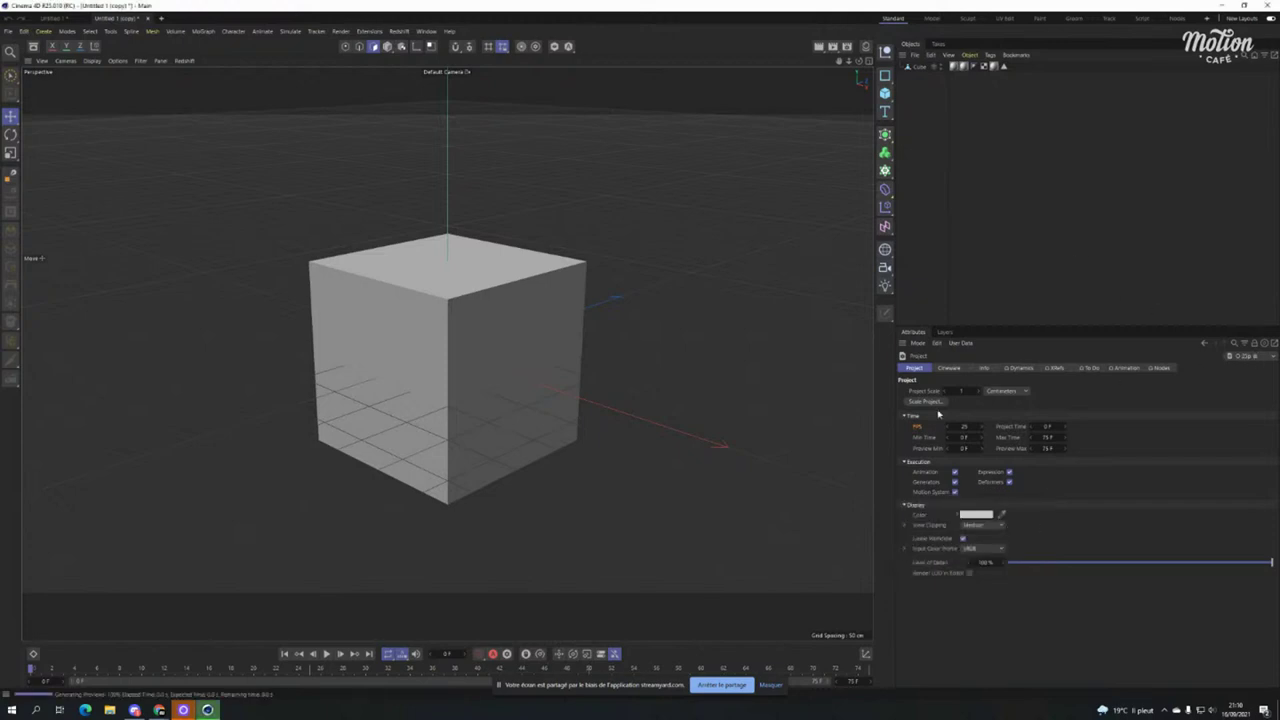
Change the frame rate to 48, then restore it with the 25 fps preset.
{"action": "left_click_drag", "start_coordinate": [964, 427], "coordinate": [966, 430]}
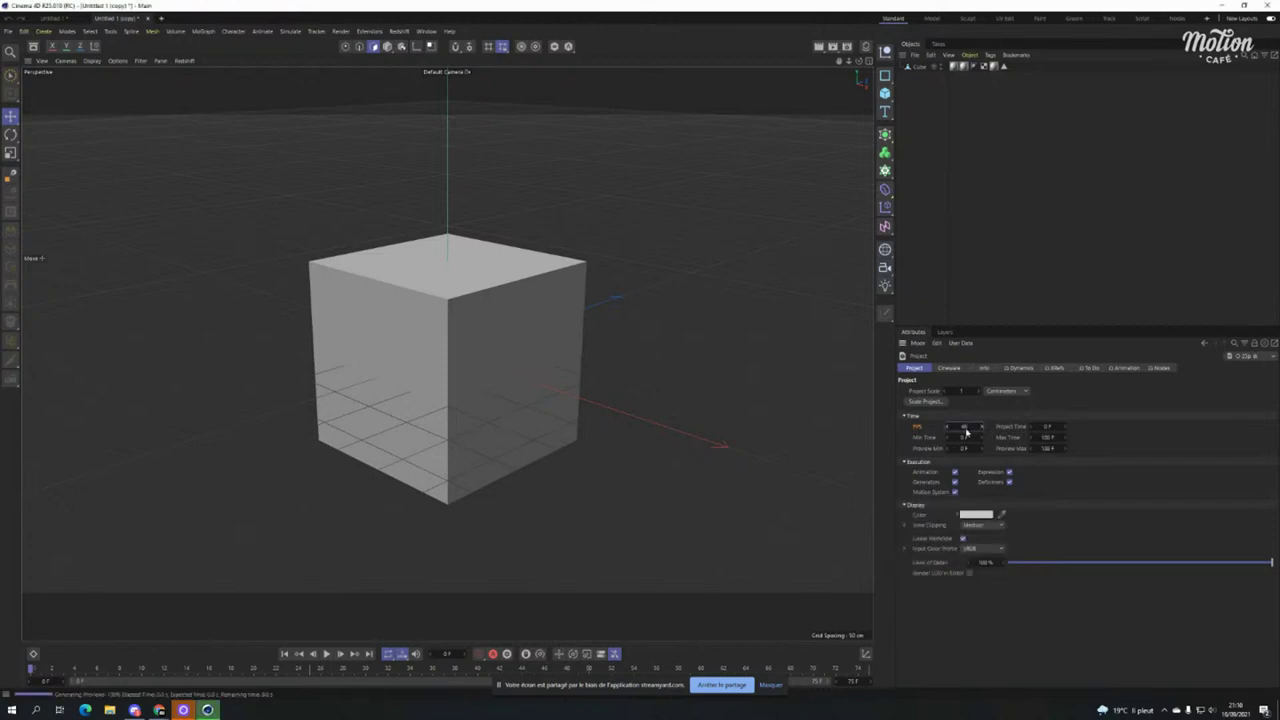
{"action": "left_click", "coordinate": [1240, 355]}
{"action": "left_click", "coordinate": [1273, 348]}
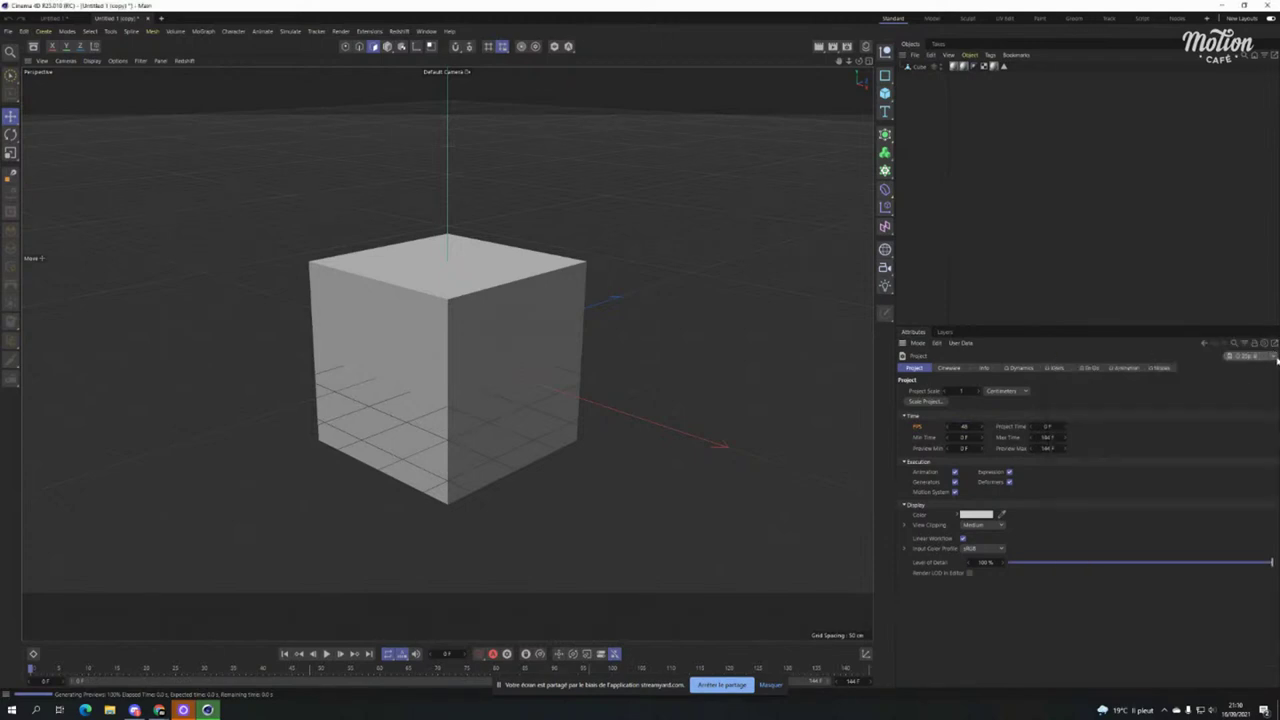
{"action": "left_click", "coordinate": [1262, 356]}
{"action": "left_click", "coordinate": [1250, 392]}
Raise the frame rate to about 60, then apply the 25 FPS, 75-frame preset.
{"action": "left_click_drag", "start_coordinate": [987, 425], "coordinate": [1123, 407]}
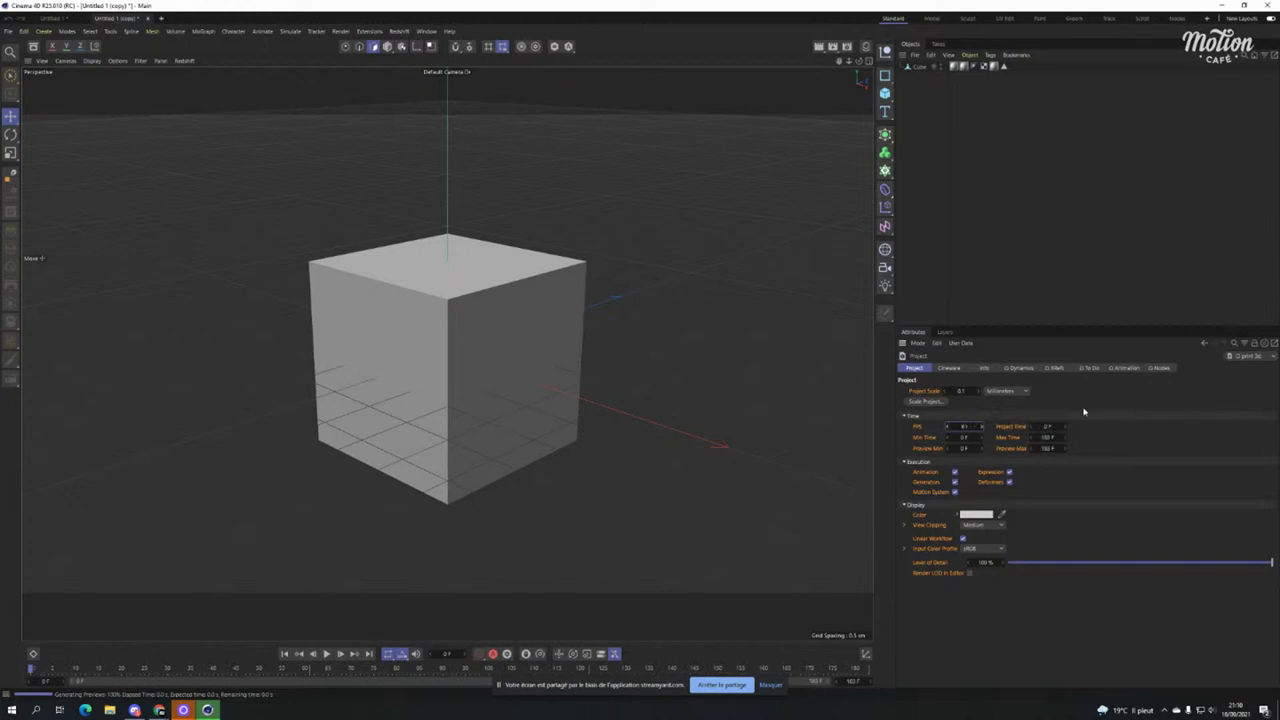
{"action": "left_click", "coordinate": [1275, 358]}
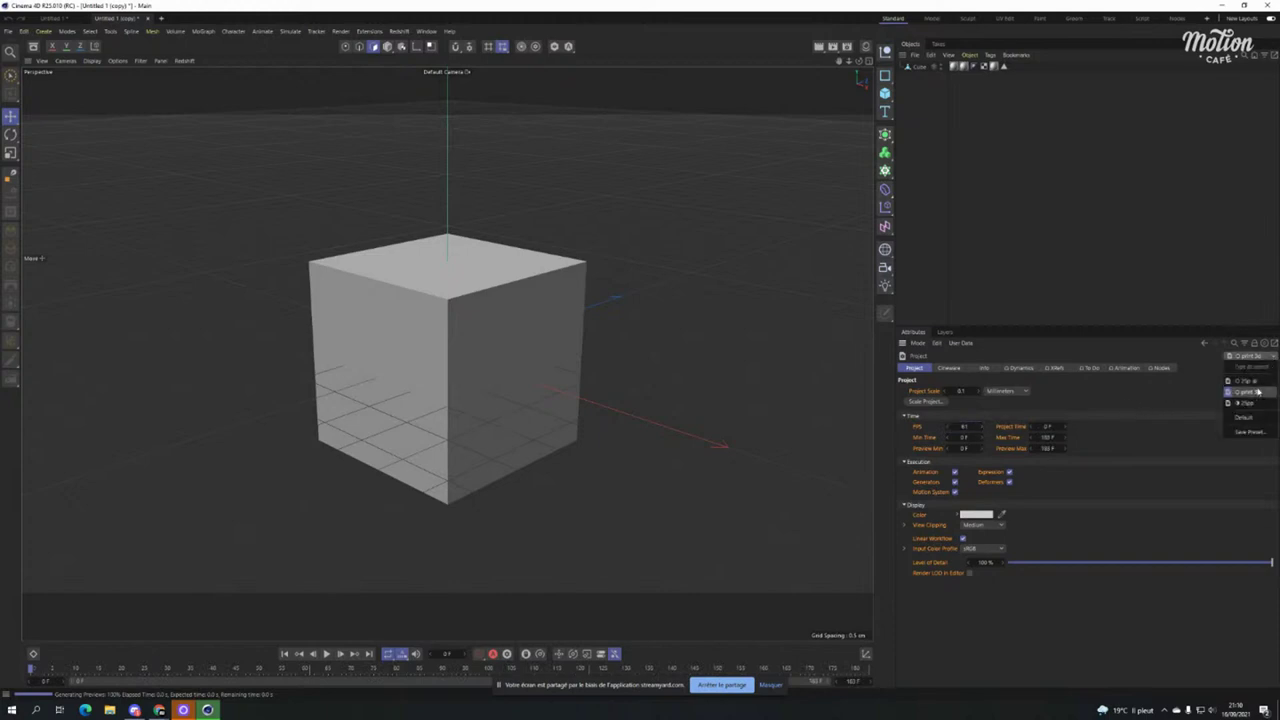
{"action": "left_click", "coordinate": [1253, 410]}
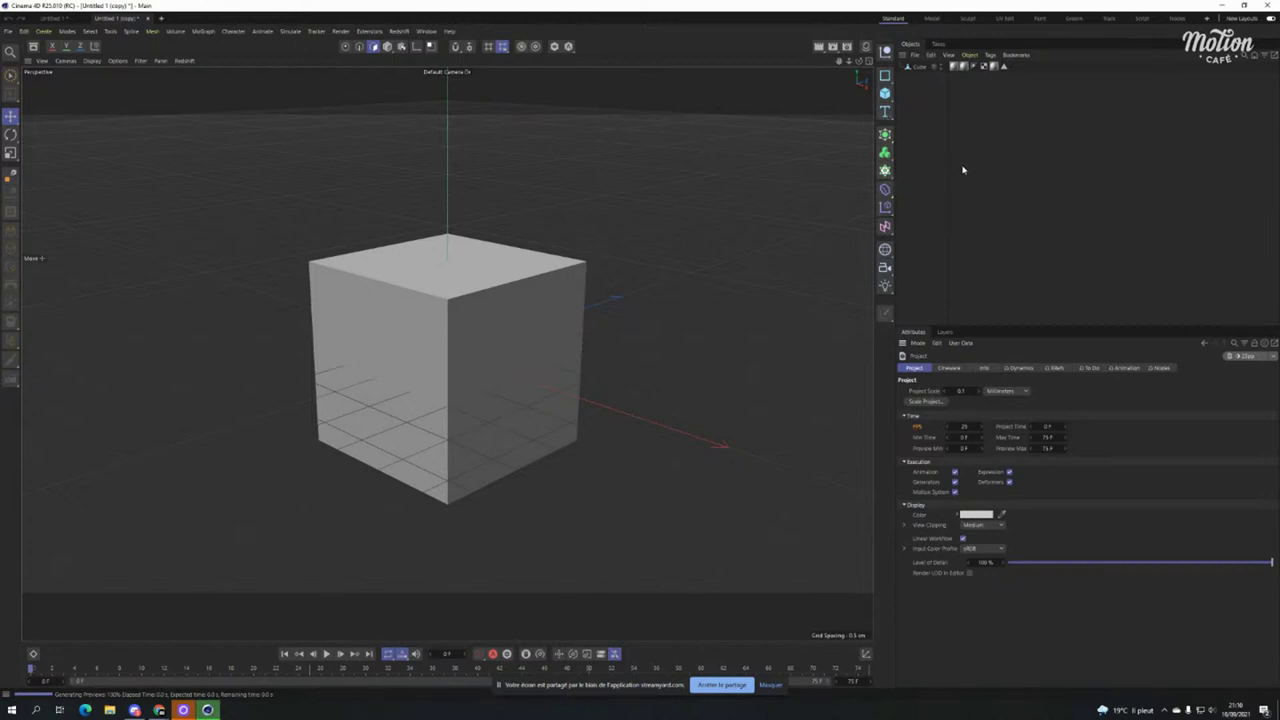
Replace the cube with a Text Spline and enter the text Motion.
{"action": "left_click", "coordinate": [920, 66]}
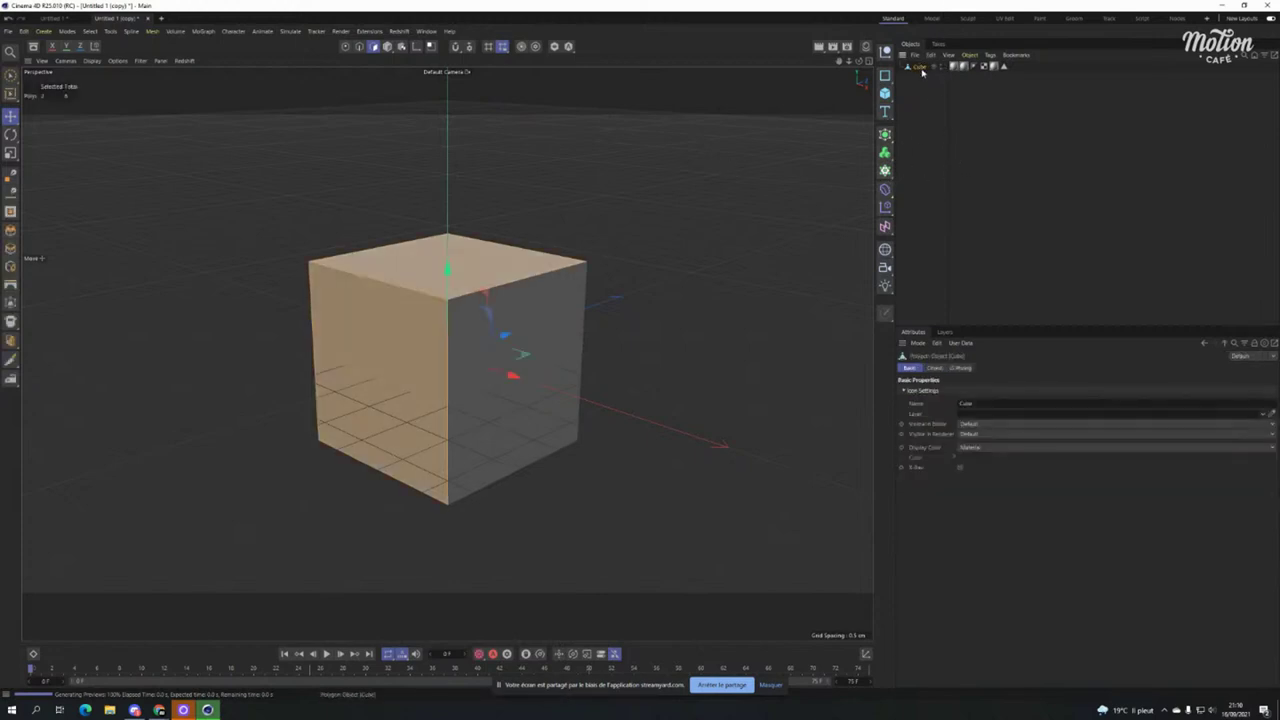
{"action": "key", "text": "Delete"}
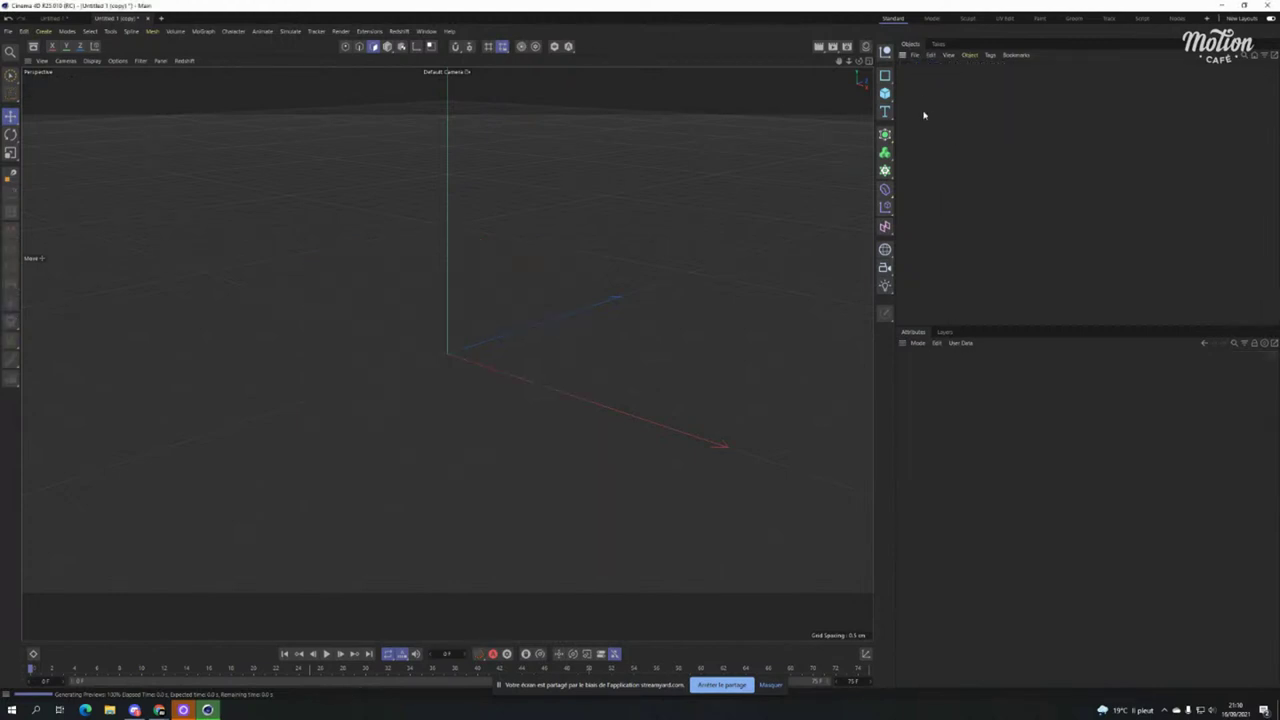
{"action": "left_click", "coordinate": [888, 114]}
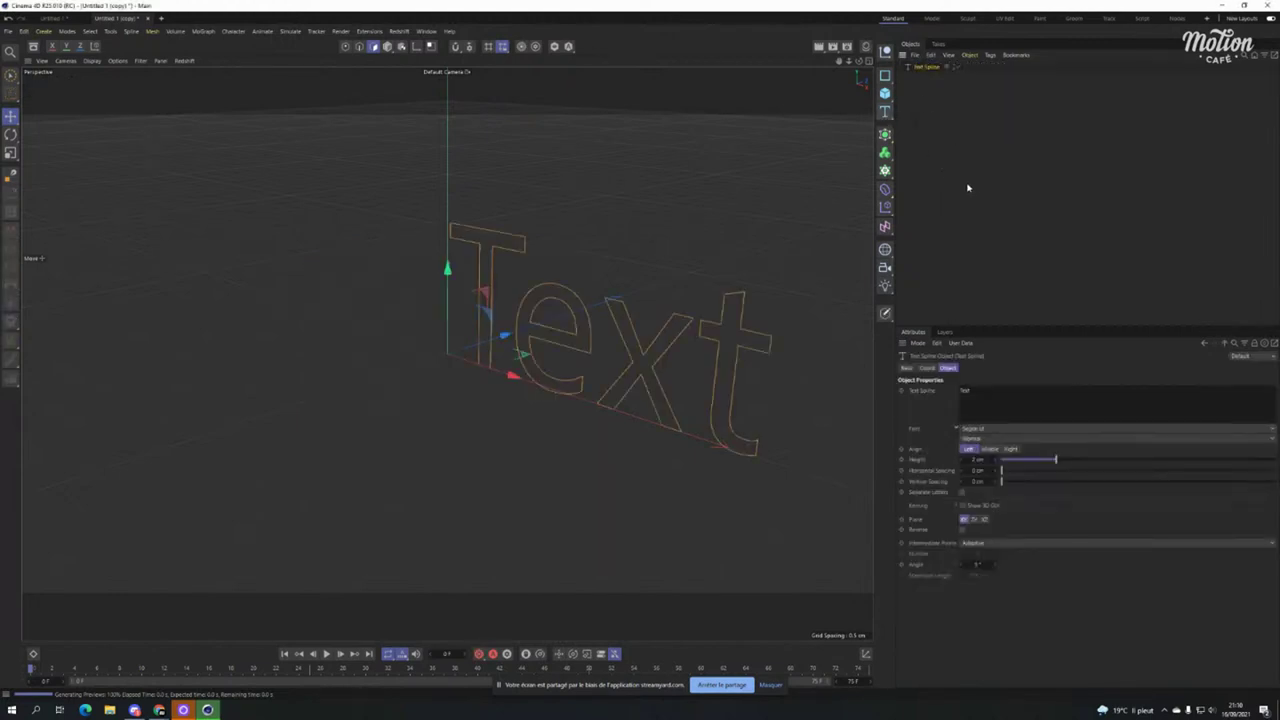
{"action": "key", "text": "h"}
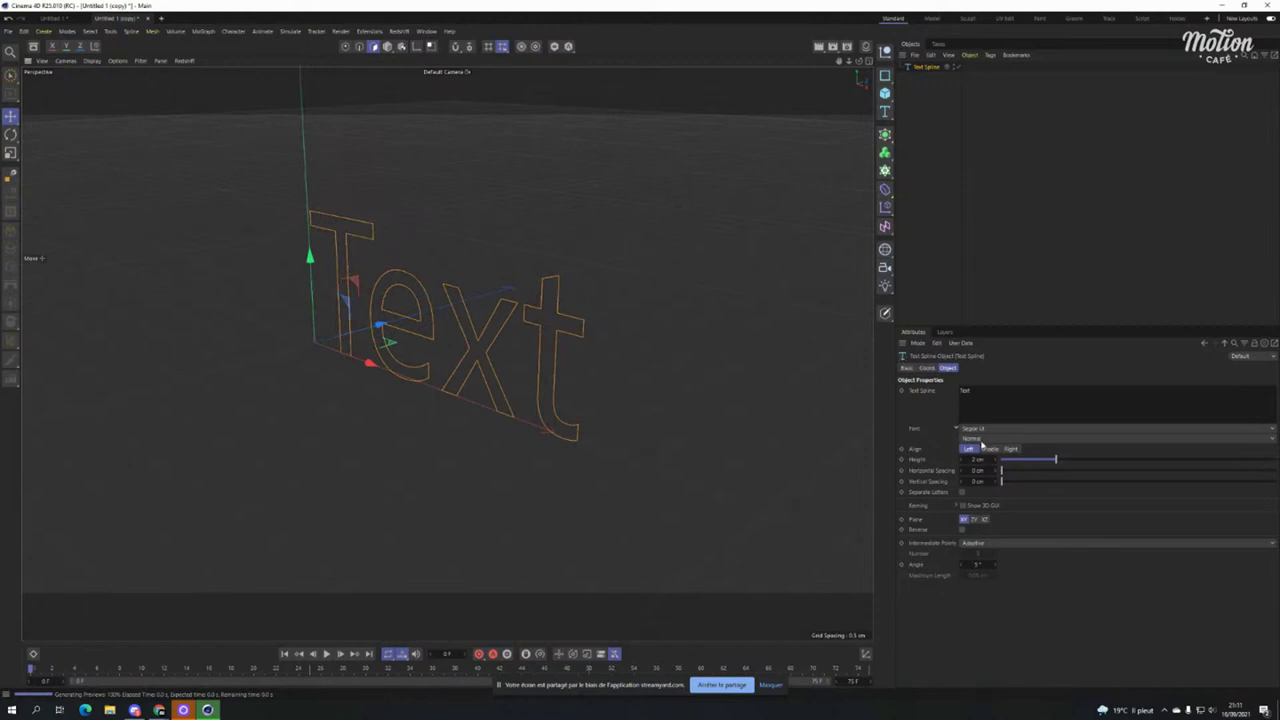
{"action": "left_click_drag", "start_coordinate": [500, 391], "coordinate": [591, 394], "text": "alt"}
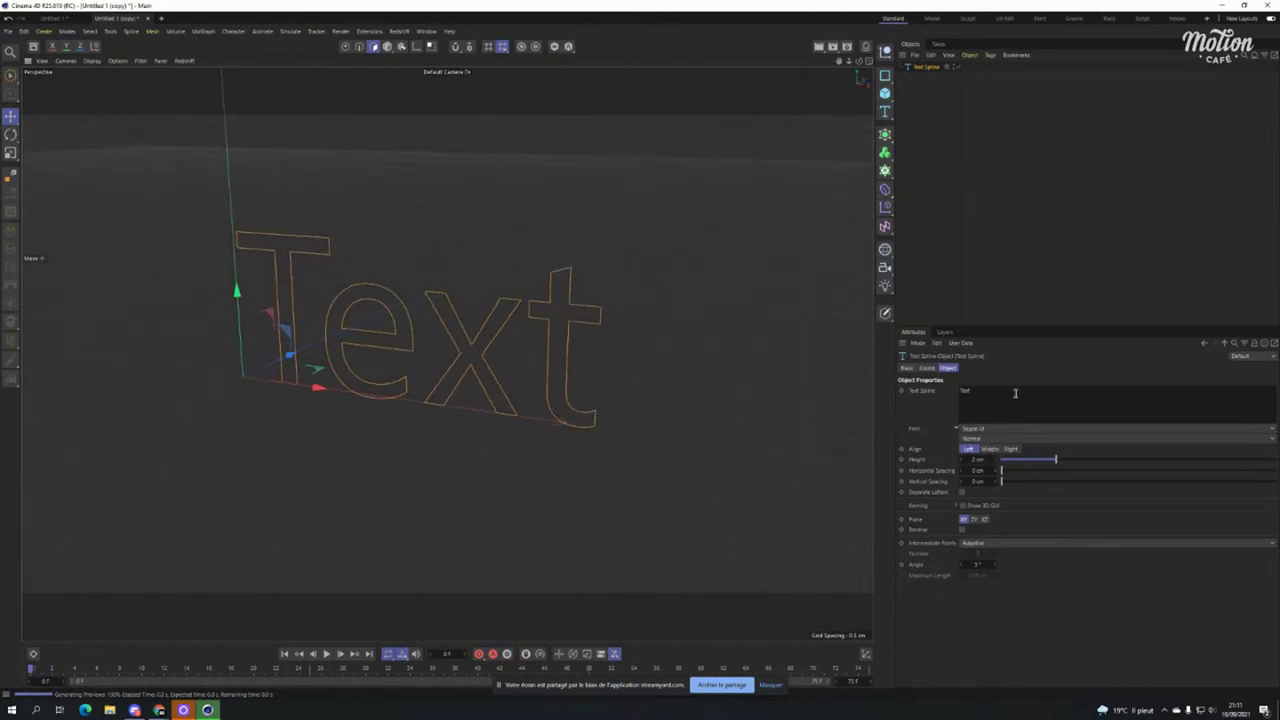
{"action": "type", "text": "M"}
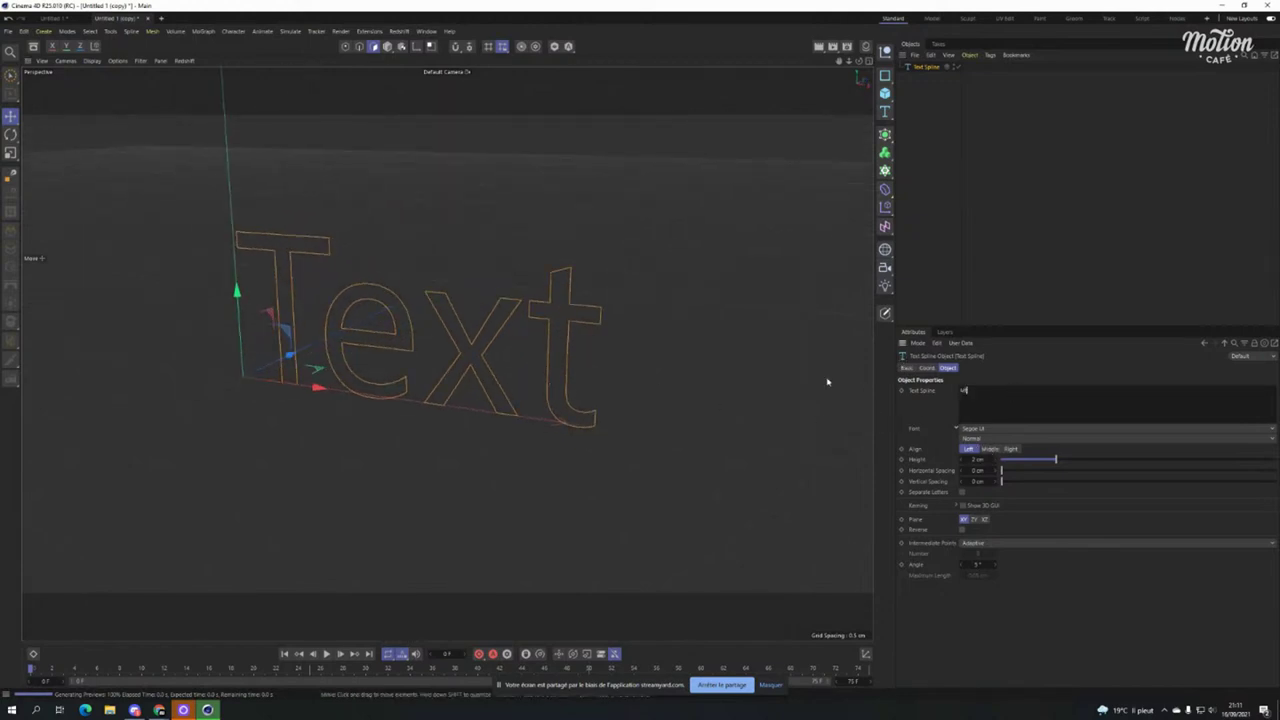
{"action": "type", "text": "otion"}
Set the text's font to Arial and align it to Middle.
{"action": "left_click", "coordinate": [972, 429]}
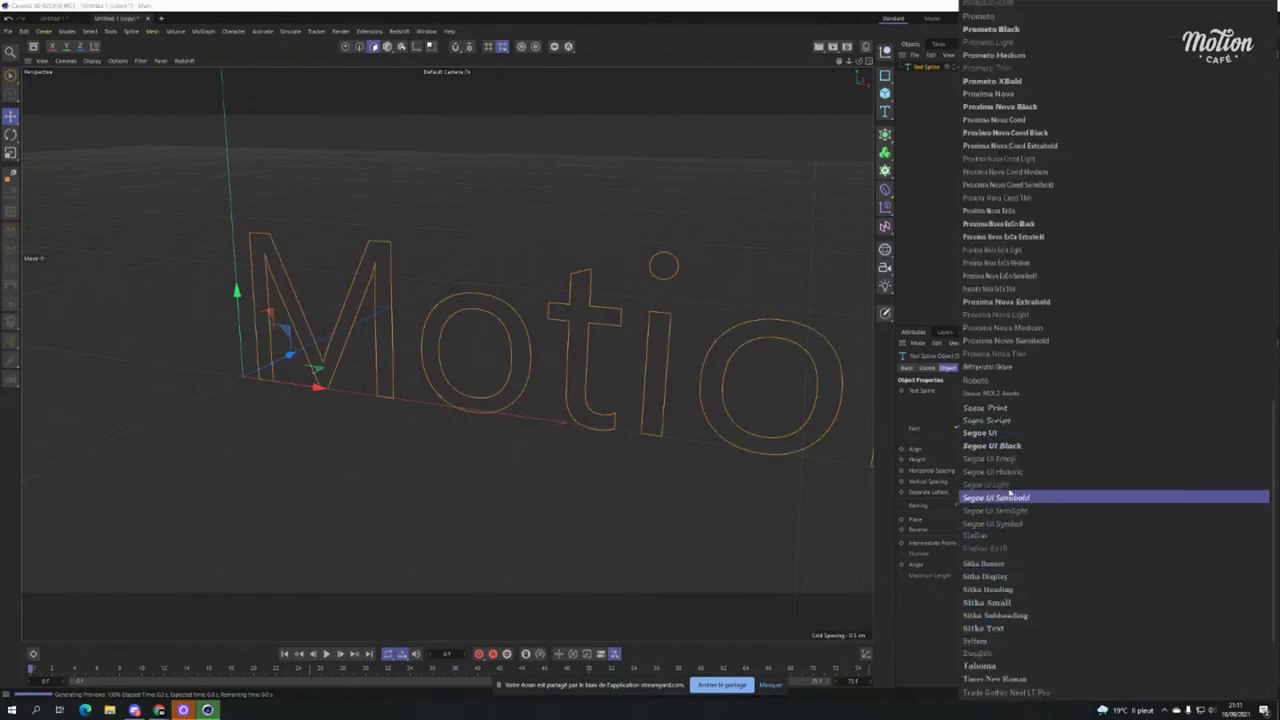
{"action": "scroll", "coordinate": [1030, 532], "scroll_direction": "down", "scroll_amount": 4}
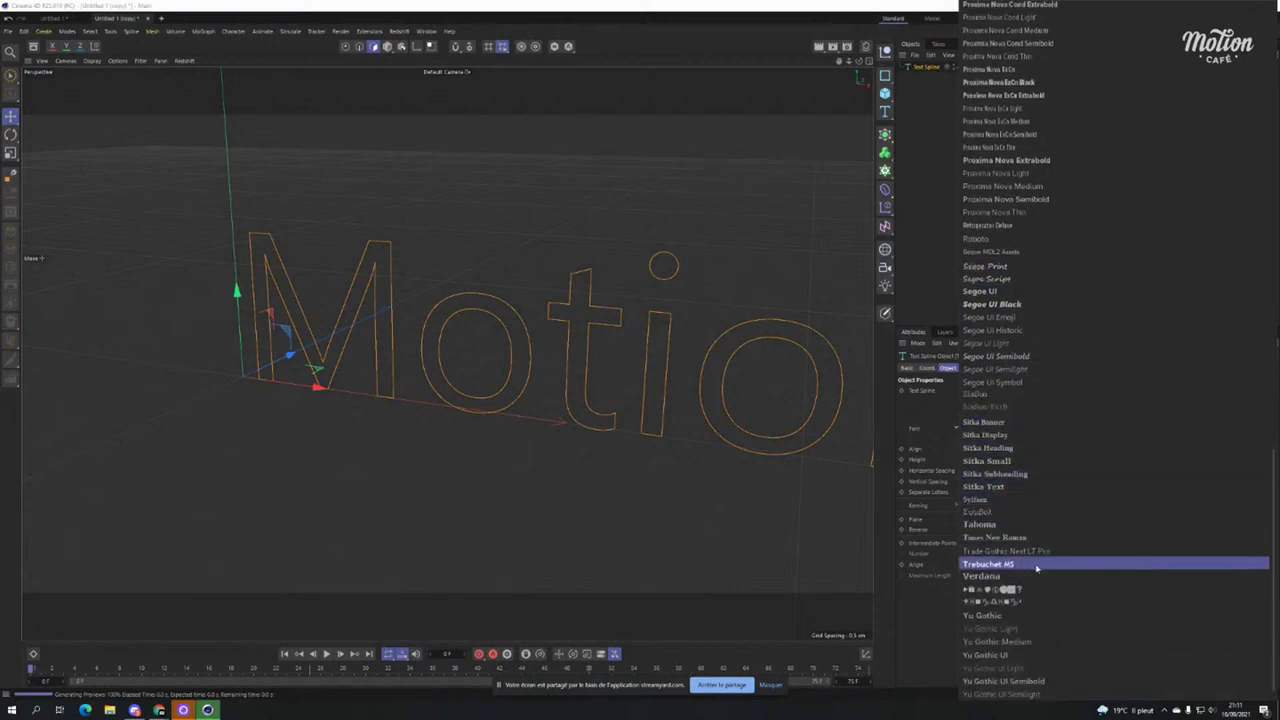
{"action": "scroll", "coordinate": [1042, 565], "scroll_direction": "up", "scroll_amount": 10}
{"action": "scroll", "coordinate": [1042, 560], "scroll_direction": "up", "scroll_amount": 15}
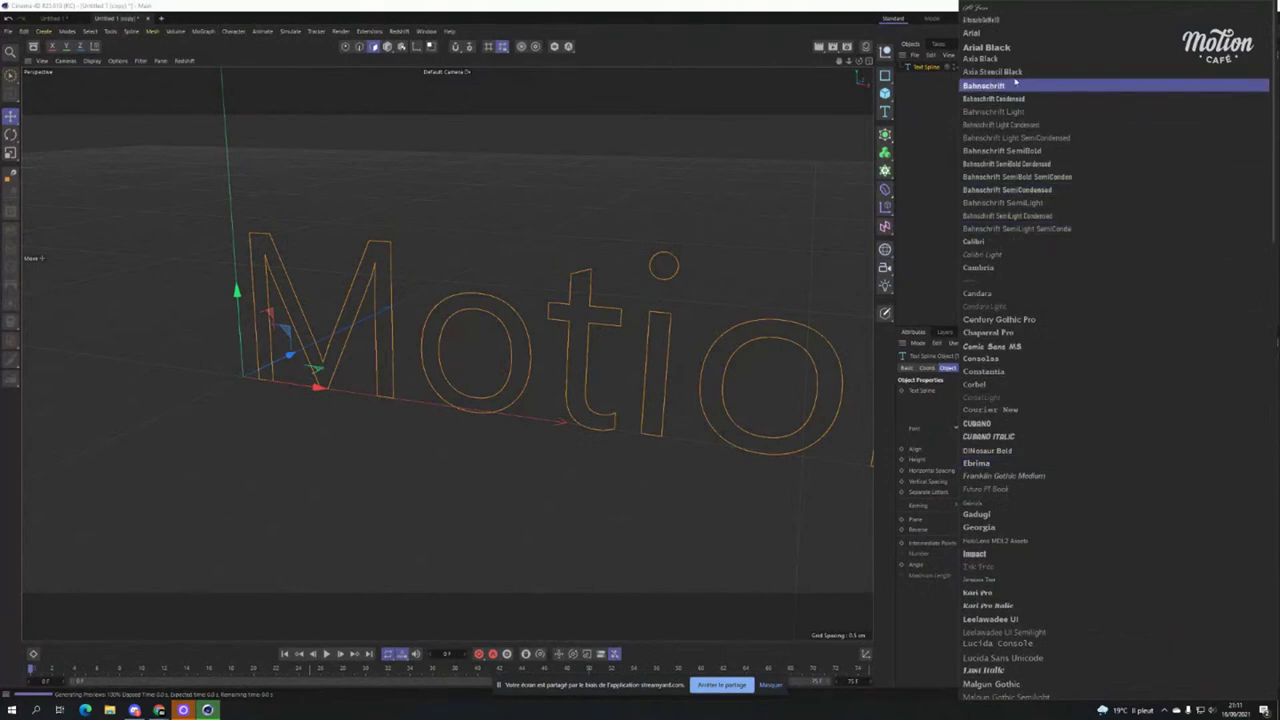
{"action": "left_click", "coordinate": [992, 47]}
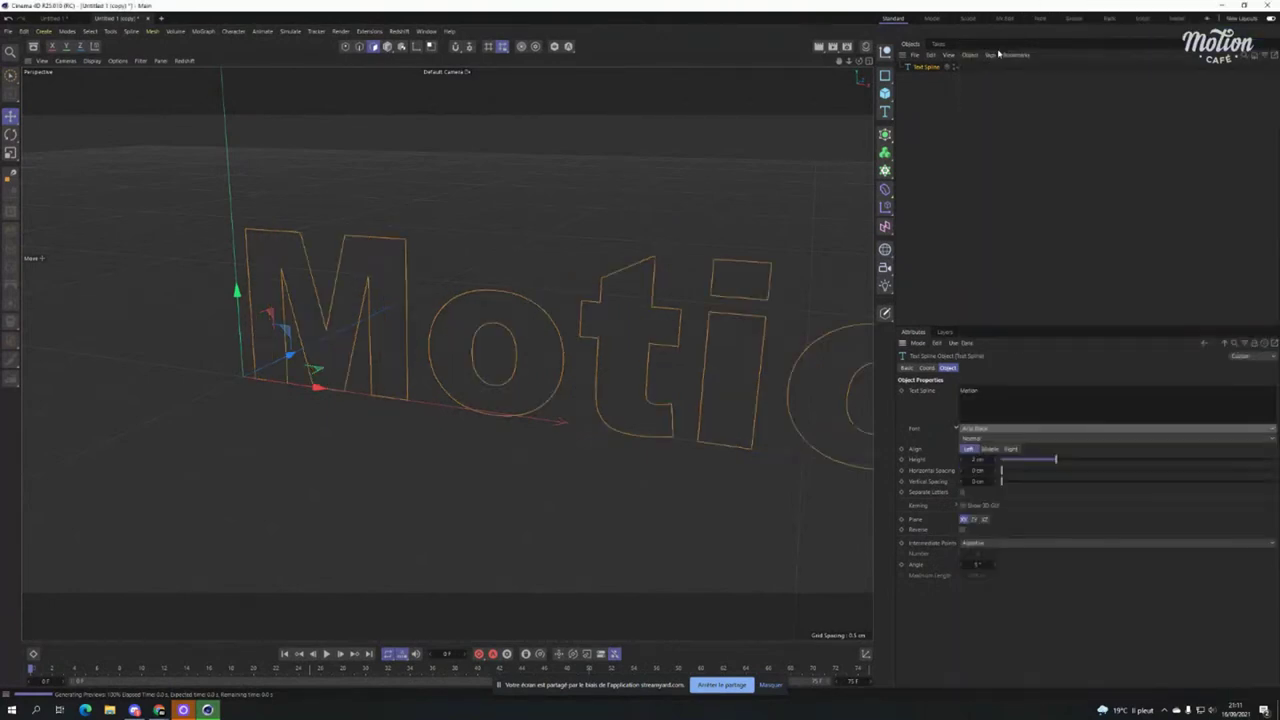
{"action": "left_click", "coordinate": [993, 428]}
{"action": "left_click", "coordinate": [988, 36]}
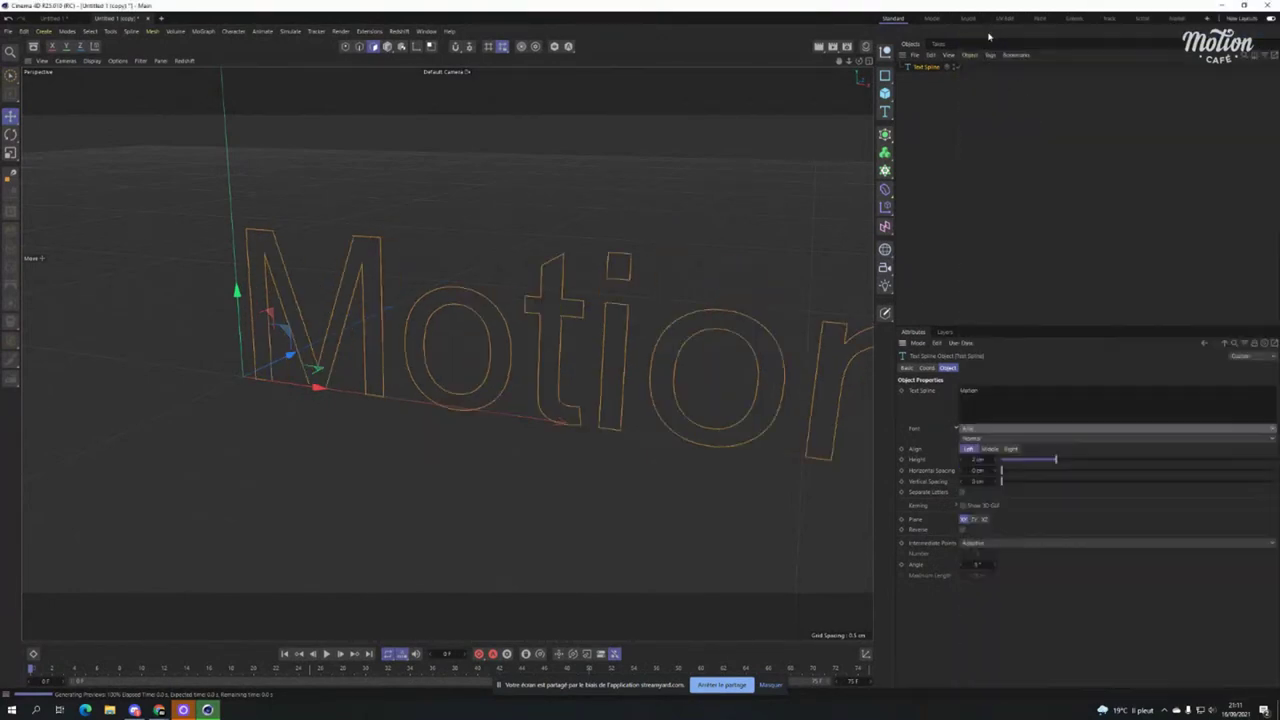
{"action": "left_click", "coordinate": [989, 449]}
Shrink the Motion text's height to about 1.46 cm.
{"action": "scroll", "coordinate": [467, 401], "scroll_direction": "down", "scroll_amount": 2}
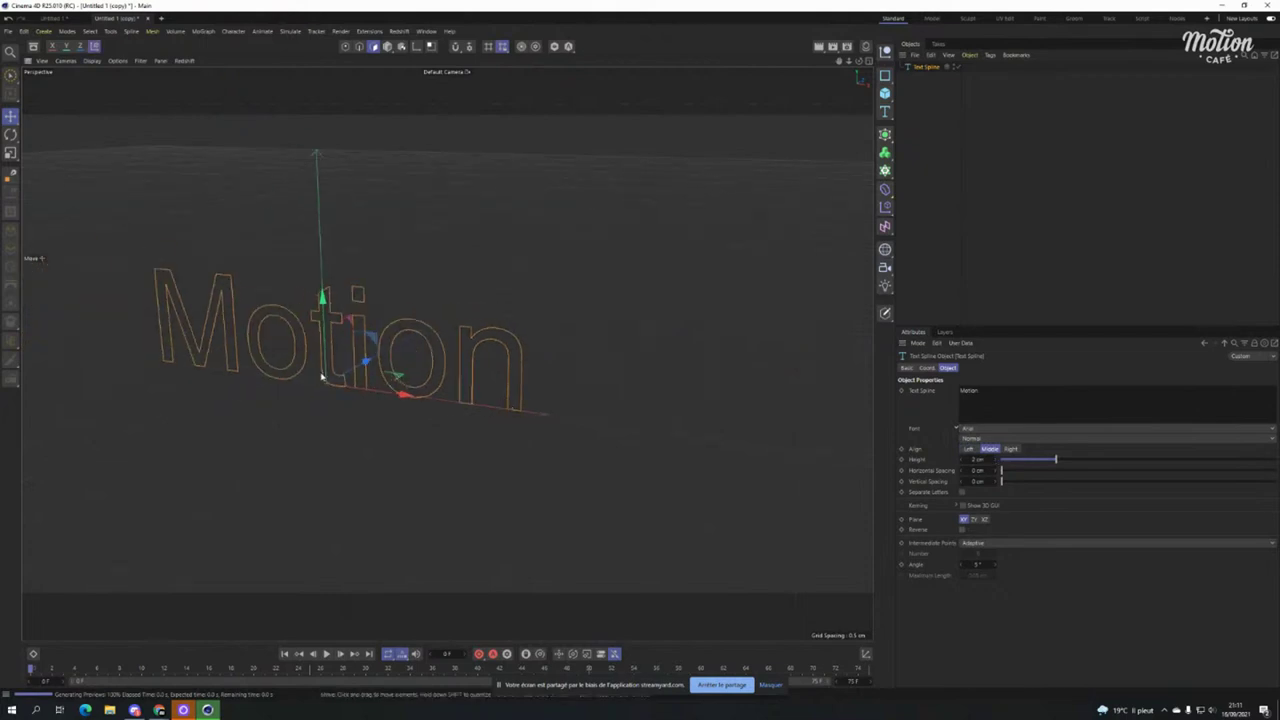
{"action": "scroll", "coordinate": [467, 401], "scroll_direction": "up", "scroll_amount": 3}
{"action": "middle_click_drag", "start_coordinate": [467, 401], "coordinate": [476, 398]}
{"action": "left_click_drag", "start_coordinate": [445, 451], "coordinate": [480, 460], "text": "alt"}
{"action": "left_click_drag", "start_coordinate": [1052, 466], "coordinate": [1041, 464]}
{"action": "left_click", "coordinate": [1265, 356]}
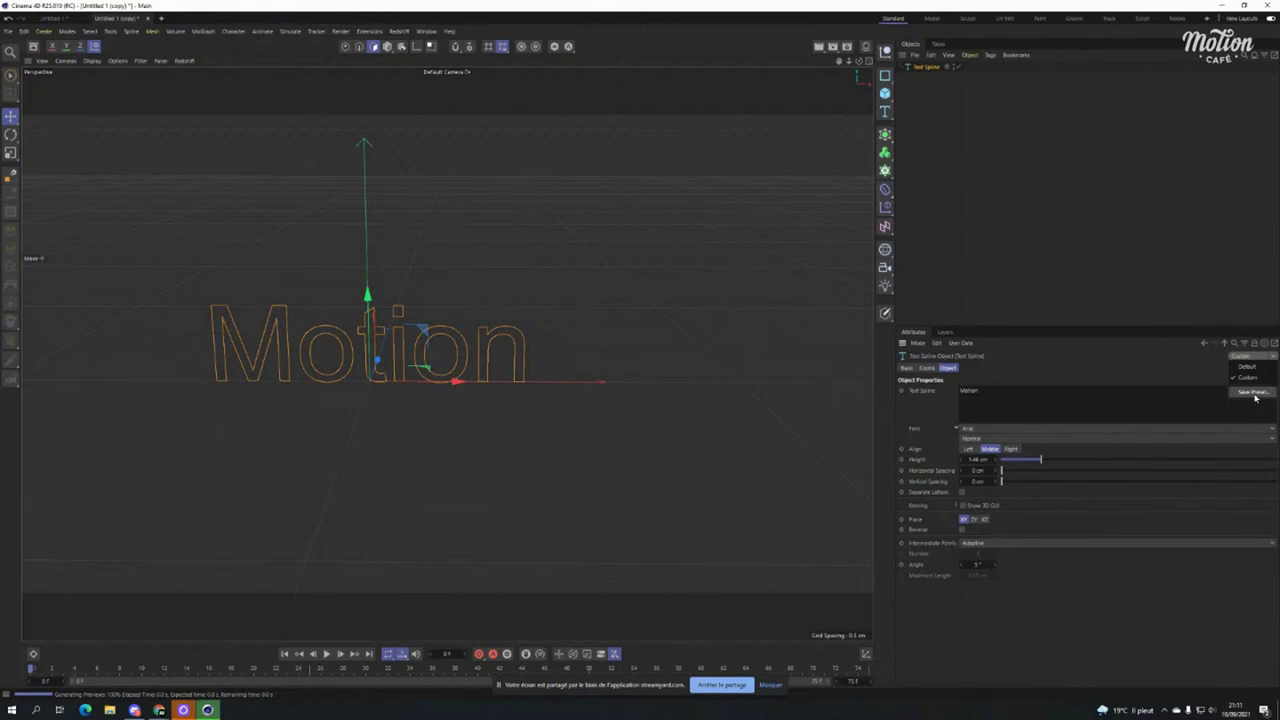
Save the text spline's current settings as a preset named 'motion'.
{"action": "left_click", "coordinate": [1254, 393]}
{"action": "type", "text": "txt"}
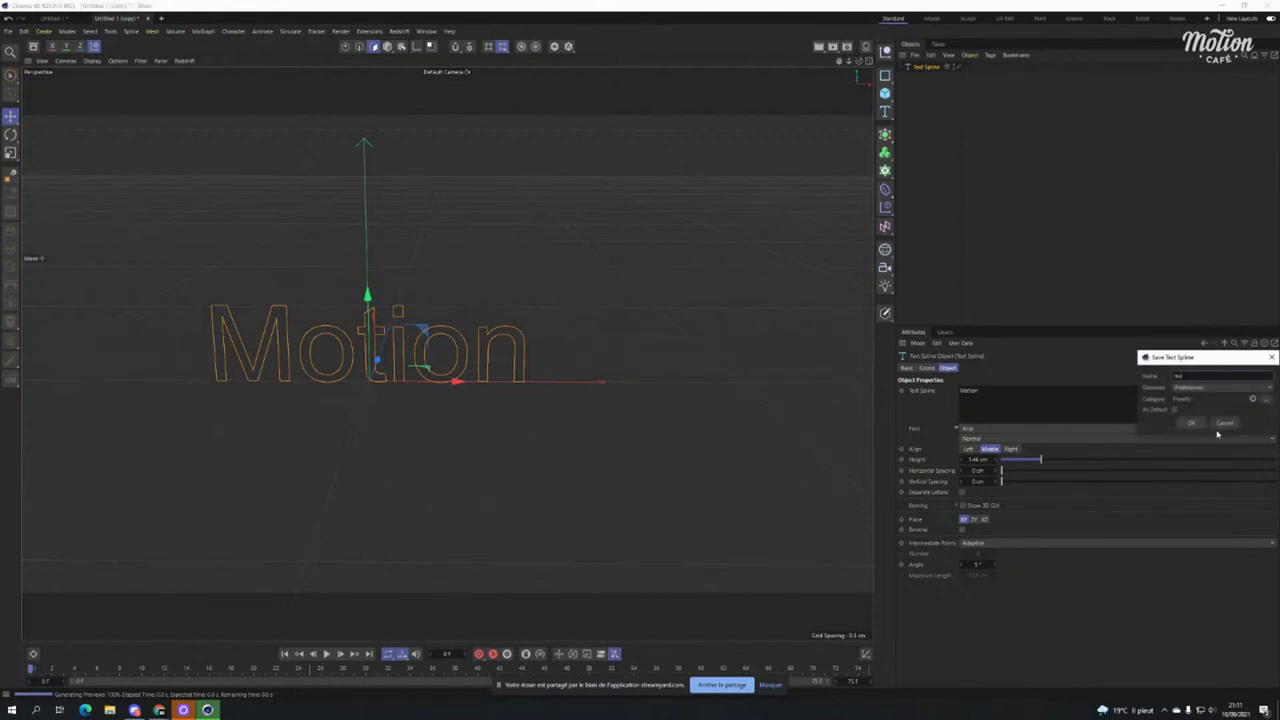
{"action": "key", "text": "Return"}
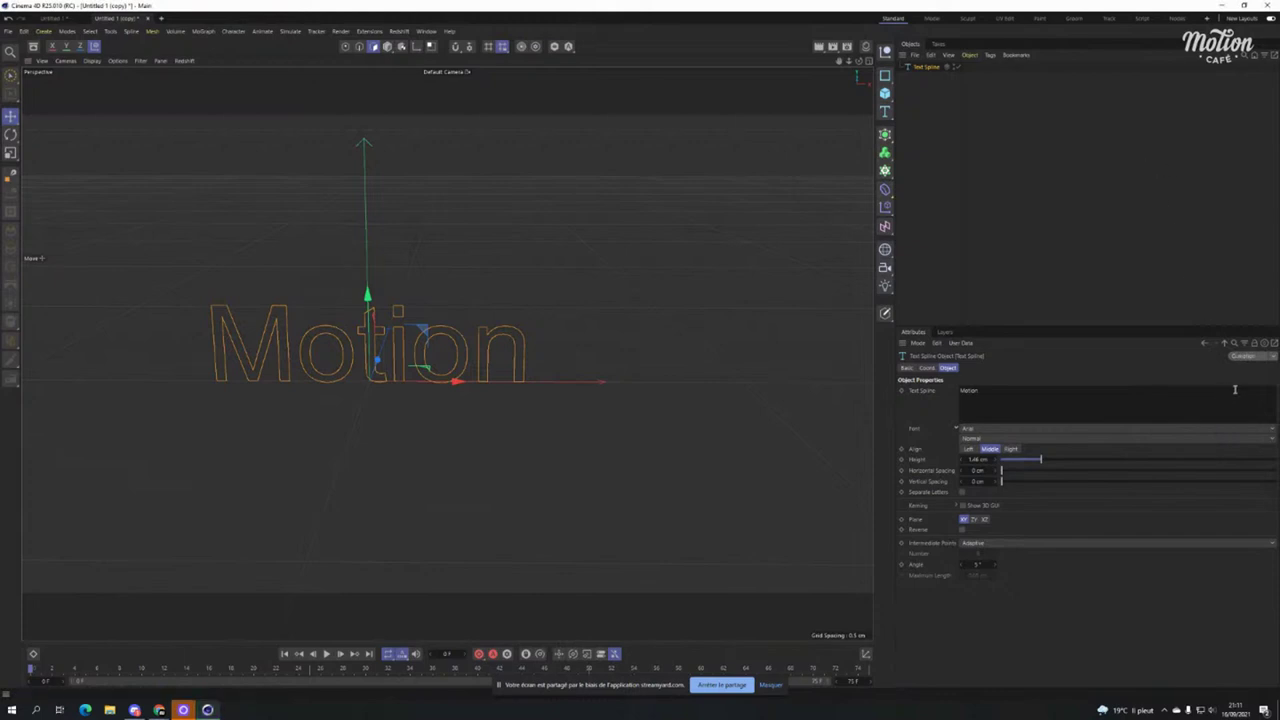
Open the Select Preset browser listing 'motion' and move it to the screen centre.
{"action": "left_click", "coordinate": [1273, 358]}
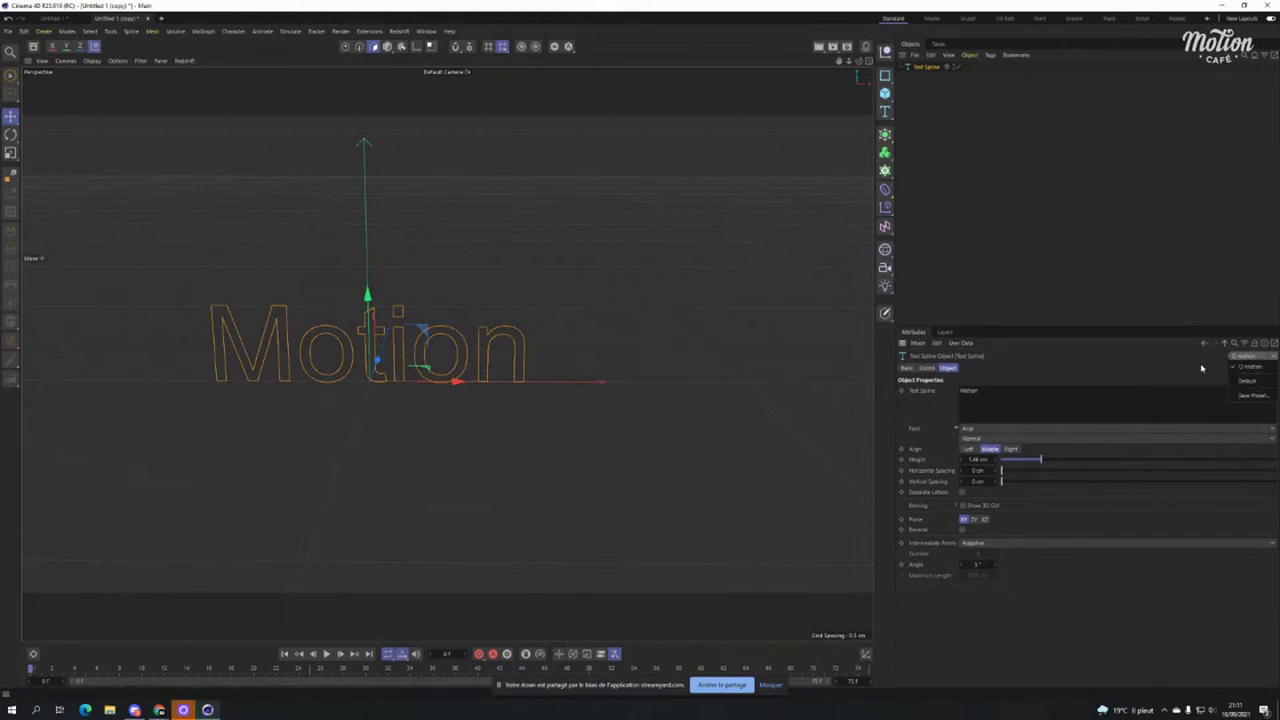
{"action": "left_click", "coordinate": [1257, 398]}
{"action": "left_click_drag", "start_coordinate": [1118, 346], "coordinate": [683, 219]}
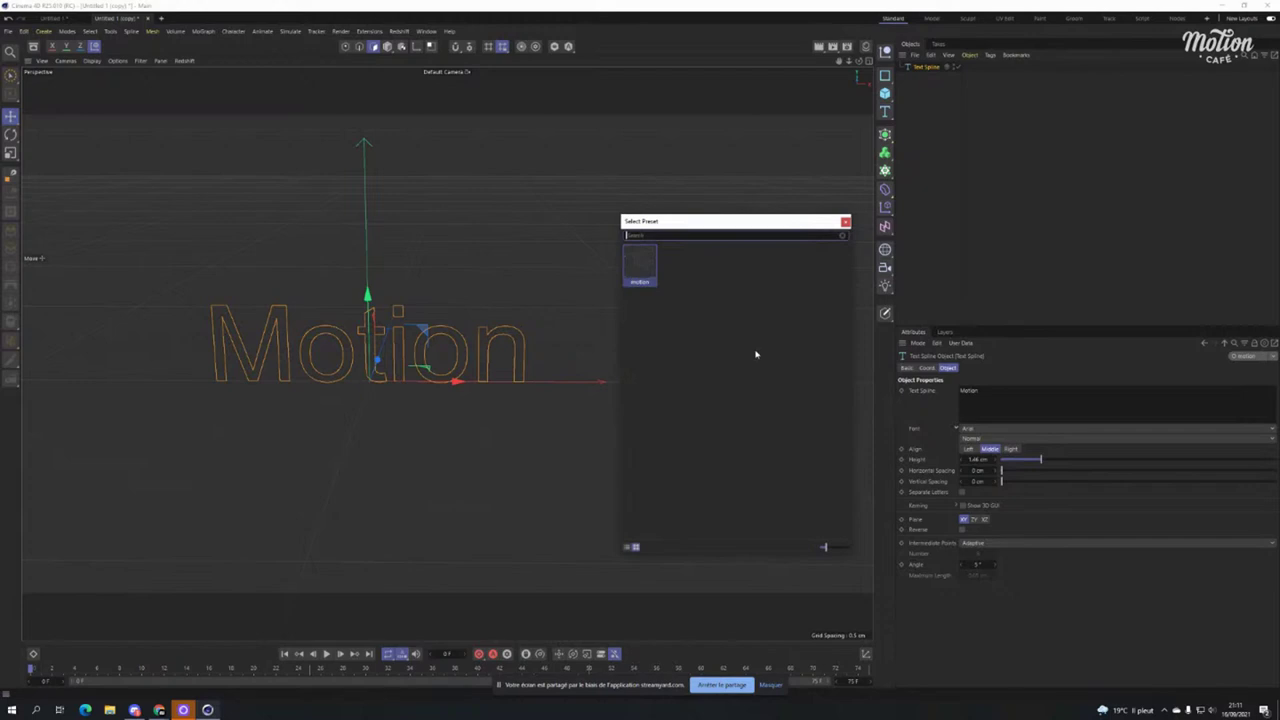
{"action": "left_click_drag", "start_coordinate": [658, 224], "coordinate": [665, 187]}
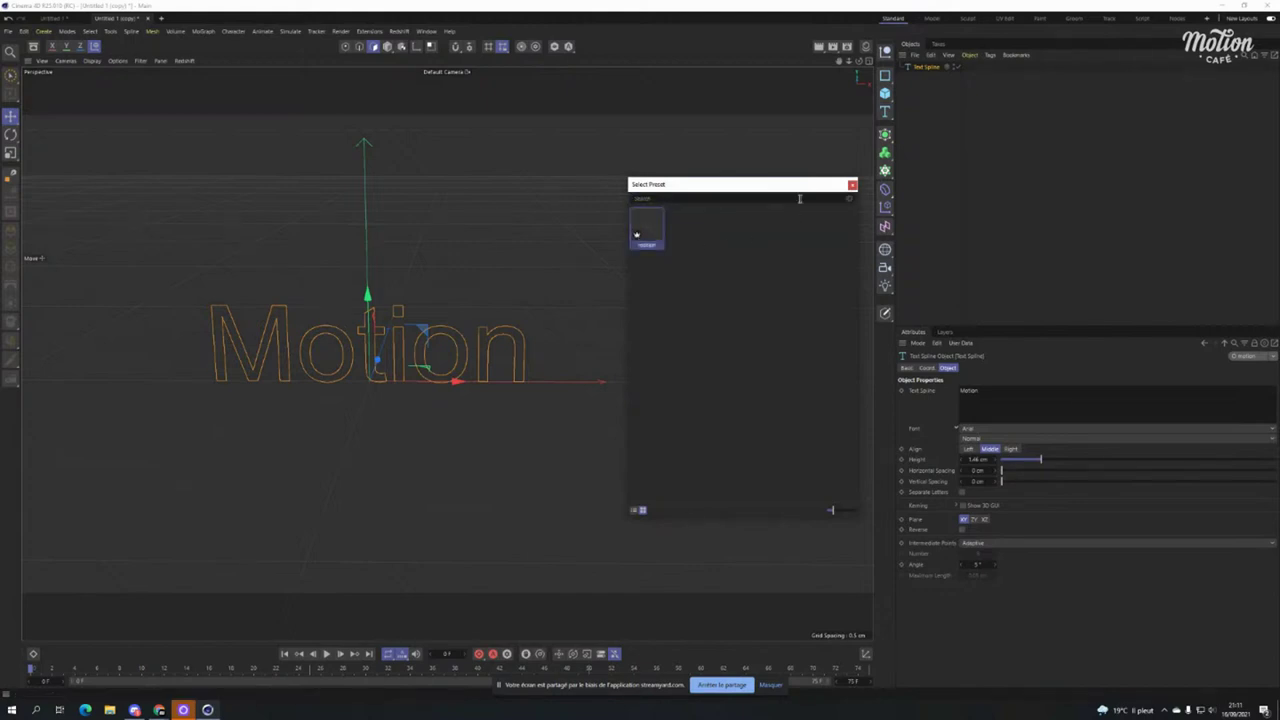
Close the preset browser, add another Text Spline and hide the Motion text spline.
{"action": "left_click", "coordinate": [851, 184]}
{"action": "left_click", "coordinate": [885, 112]}
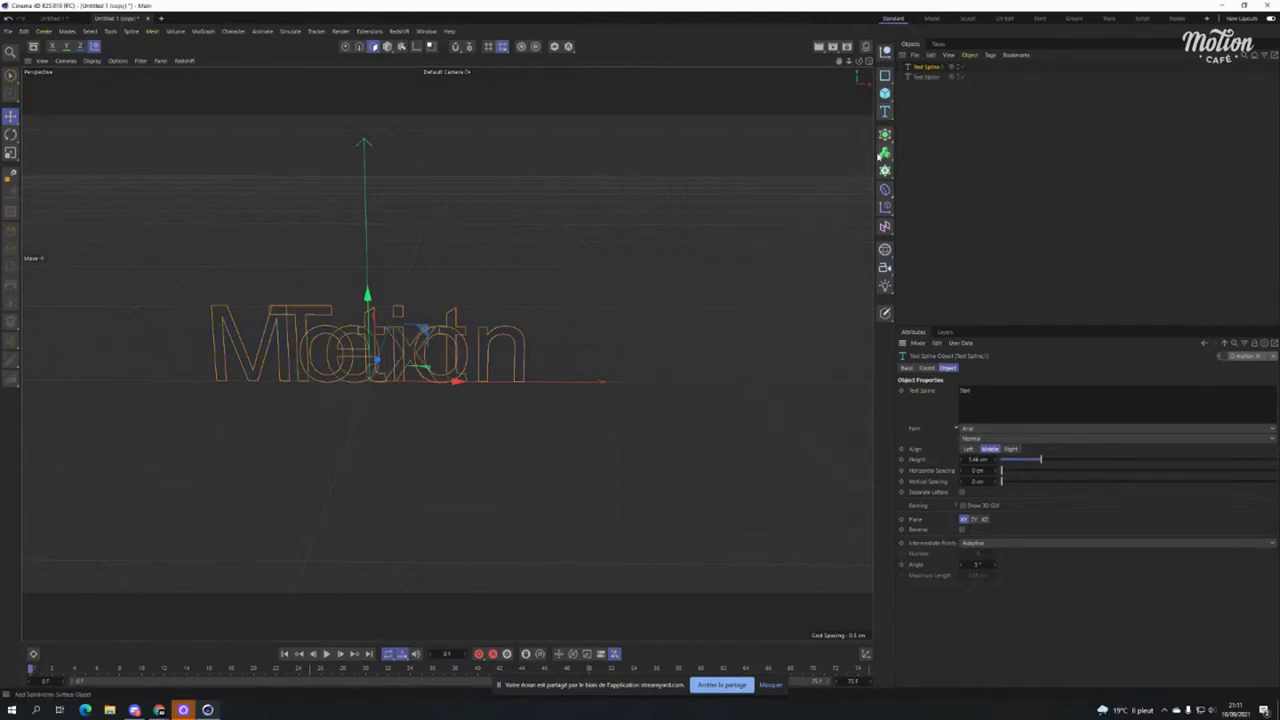
{"action": "left_click_drag", "start_coordinate": [514, 291], "coordinate": [571, 360], "text": "alt"}
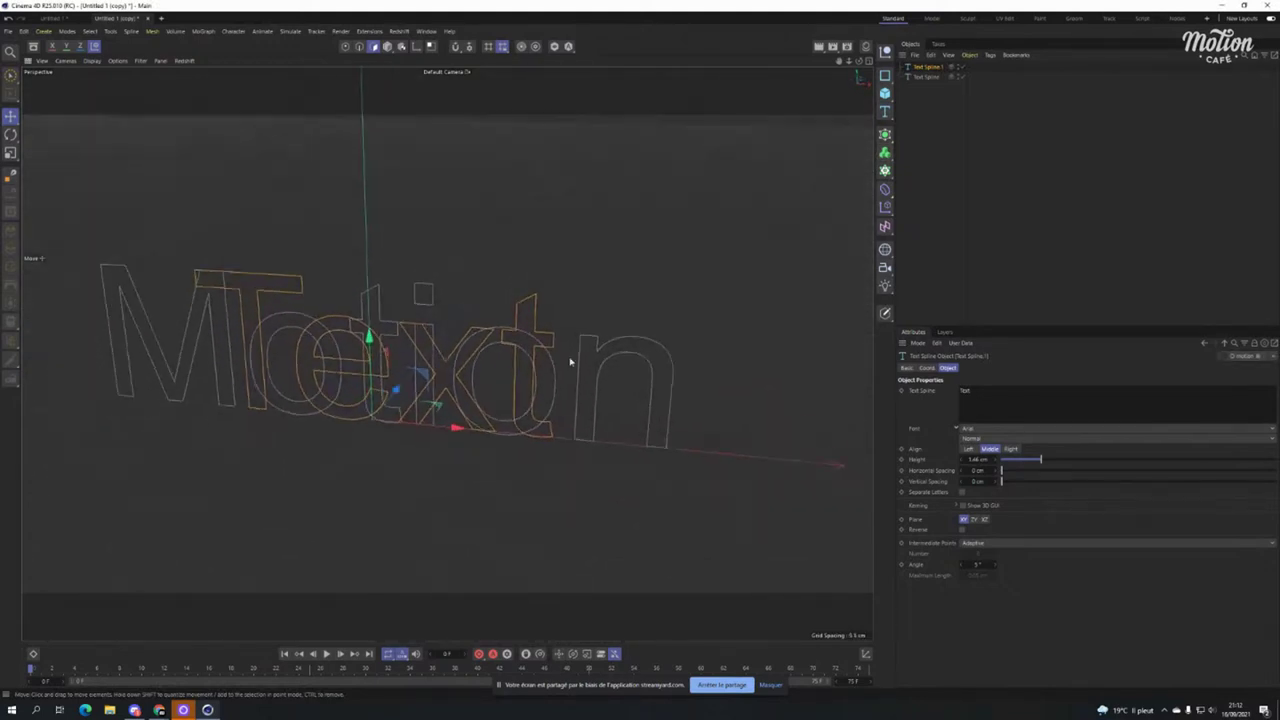
{"action": "double_click", "coordinate": [965, 390]}
{"action": "left_click_drag", "start_coordinate": [557, 363], "coordinate": [515, 350], "text": "alt"}
{"action": "left_click", "coordinate": [958, 77]}
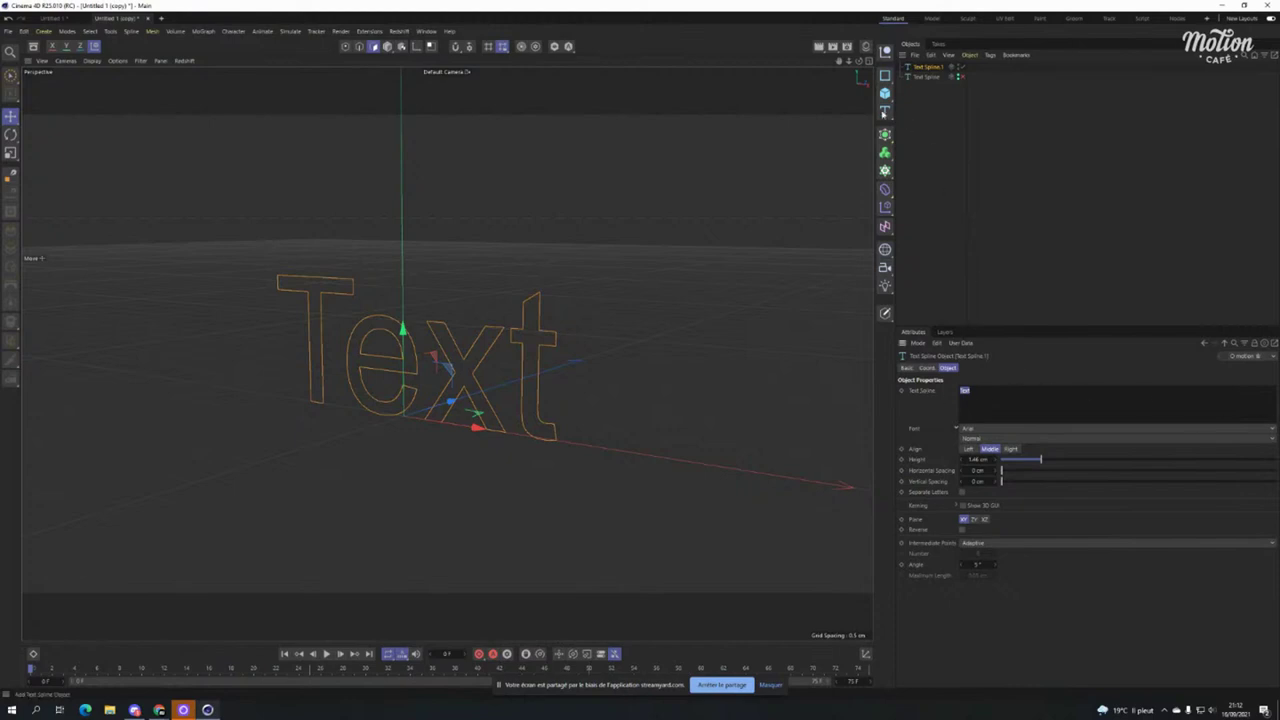
Duplicate the new text spline with Ctrl+C/Ctrl+V, then select and delete all three text splines.
{"action": "key", "text": "ctrl+c"}
{"action": "key", "text": "ctrl+v"}
{"action": "left_click_drag", "start_coordinate": [983, 141], "coordinate": [905, 64]}
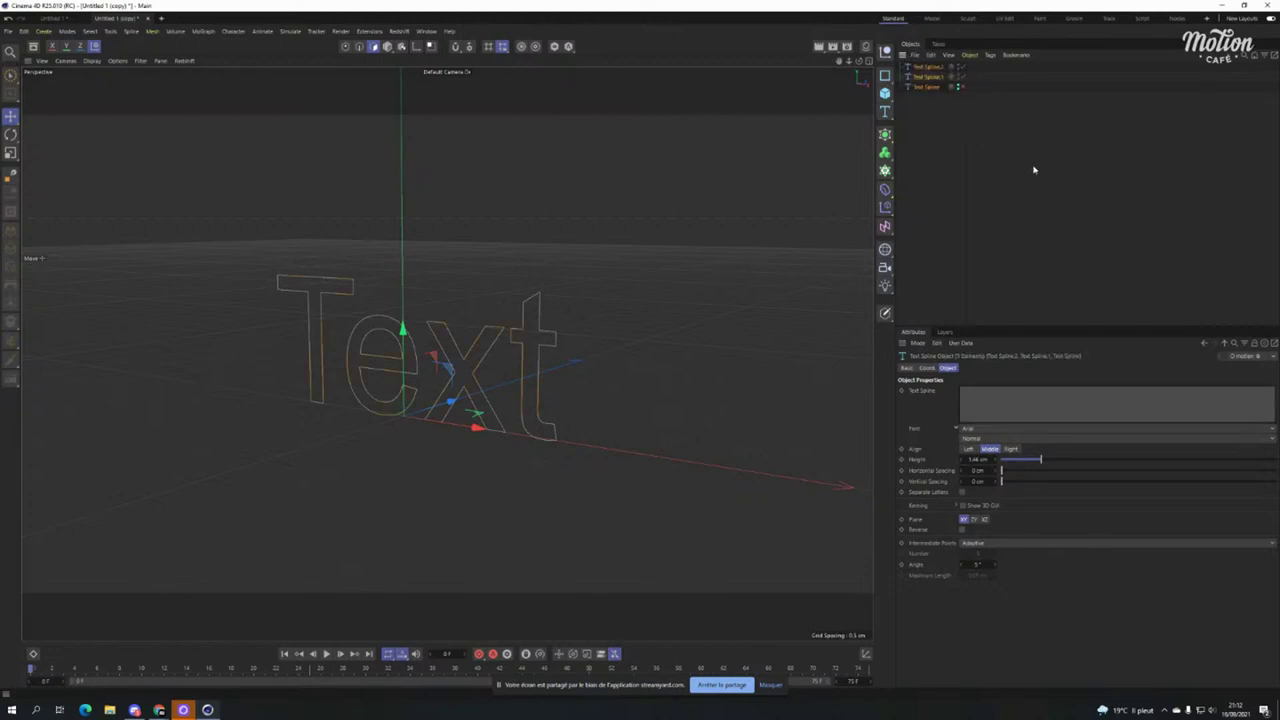
{"action": "key", "text": "Delete"}
Add a Tube primitive and reduce its rotation segments from 16 to 4.
{"action": "left_click", "coordinate": [885, 93]}
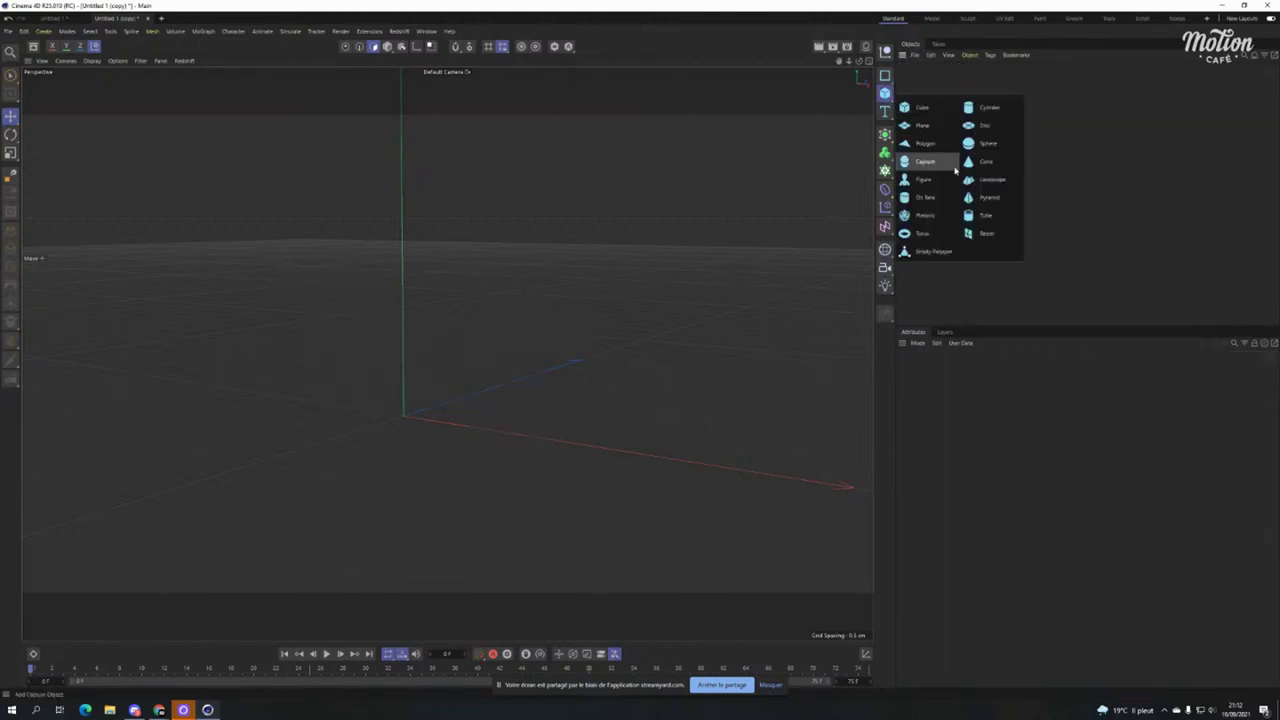
{"action": "left_click", "coordinate": [988, 218]}
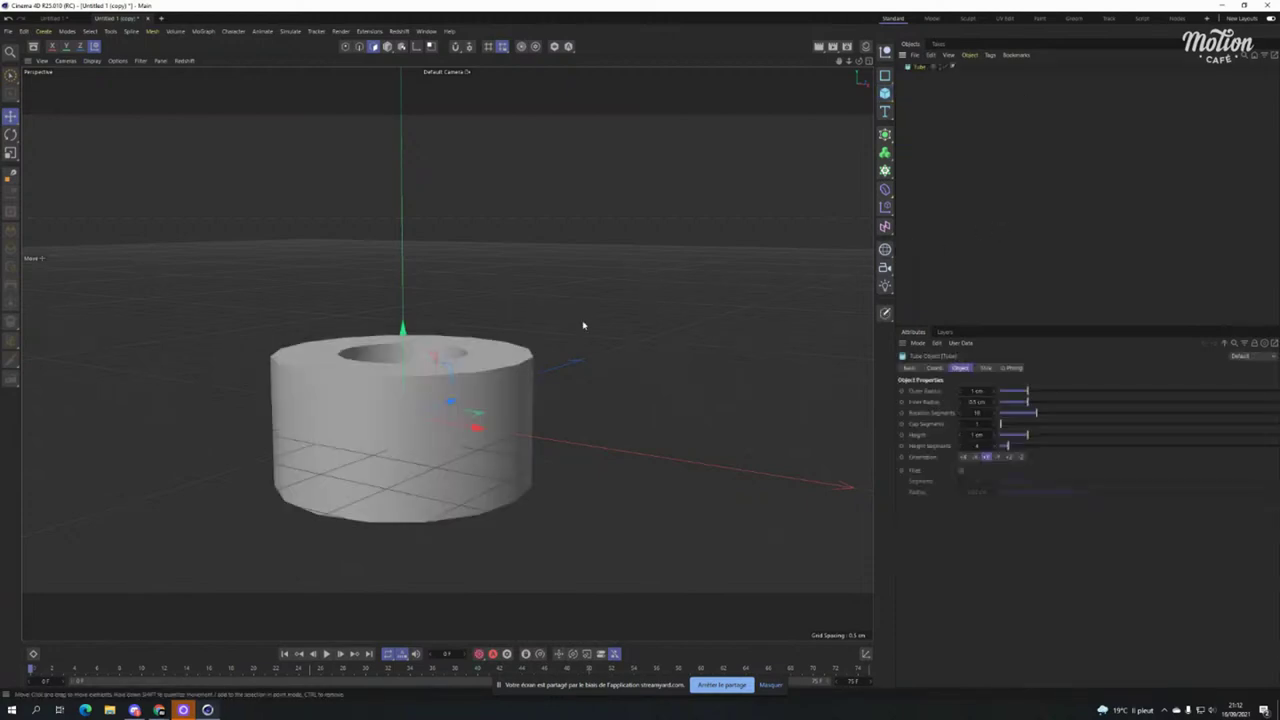
{"action": "scroll", "coordinate": [459, 352], "scroll_direction": "down", "scroll_amount": 2}
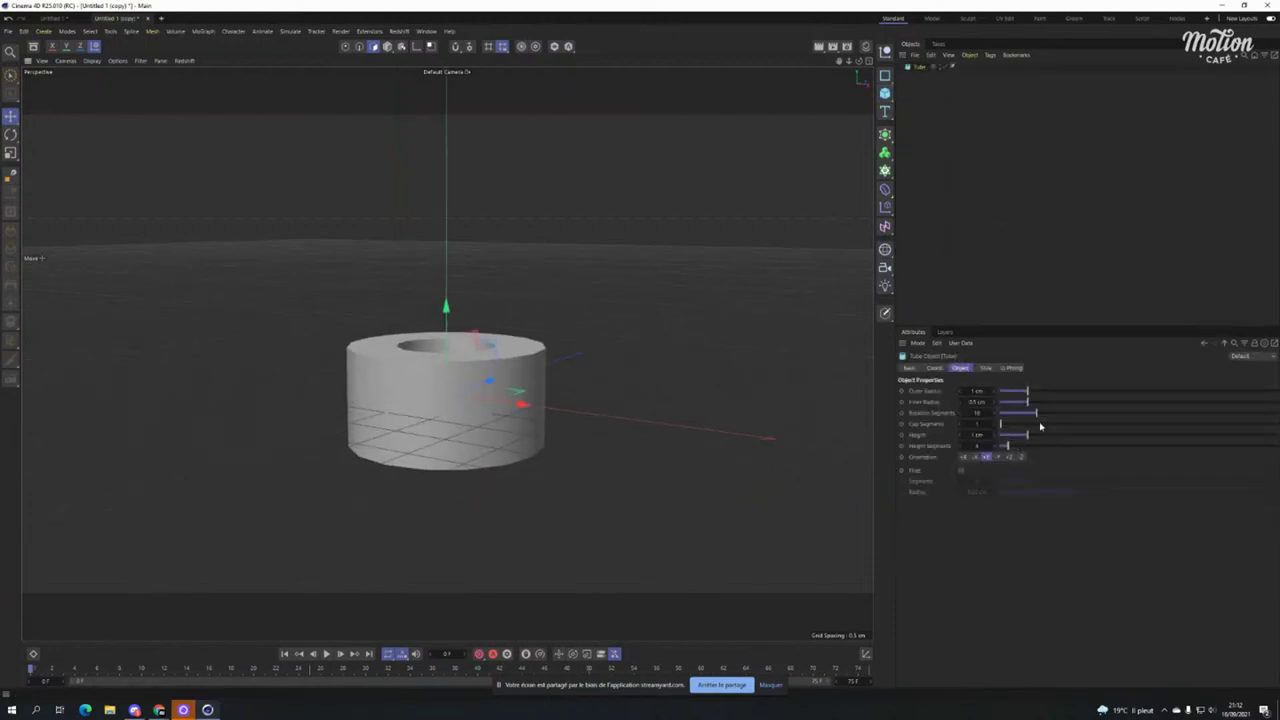
{"action": "left_click_drag", "start_coordinate": [1040, 426], "coordinate": [1002, 421]}
{"action": "left_click_drag", "start_coordinate": [540, 330], "coordinate": [574, 437], "text": "alt"}
{"action": "scroll", "coordinate": [456, 312], "scroll_direction": "up", "scroll_amount": 5}
{"action": "left_click_drag", "start_coordinate": [456, 312], "coordinate": [572, 359], "text": "alt"}
{"action": "scroll", "coordinate": [557, 346], "scroll_direction": "down", "scroll_amount": 5}
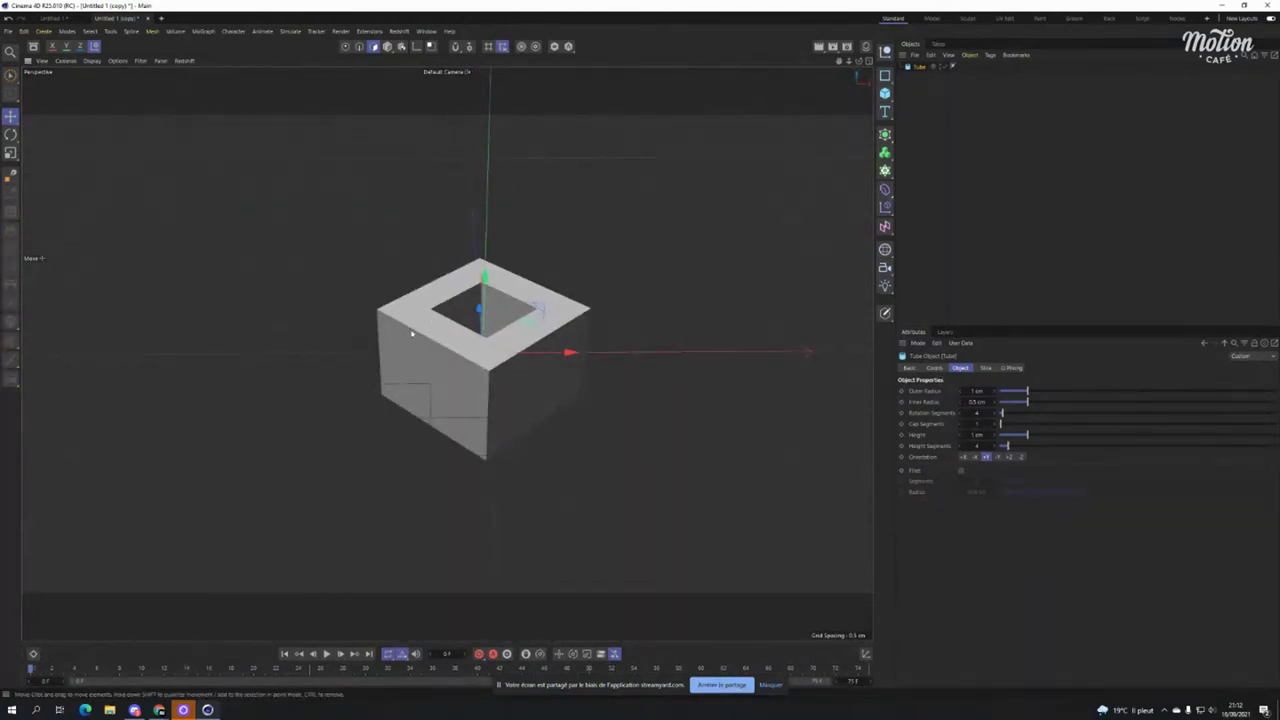
Rotate the tube 45° in heading (R.H) and show its Basic properties.
{"action": "left_click", "coordinate": [934, 367]}
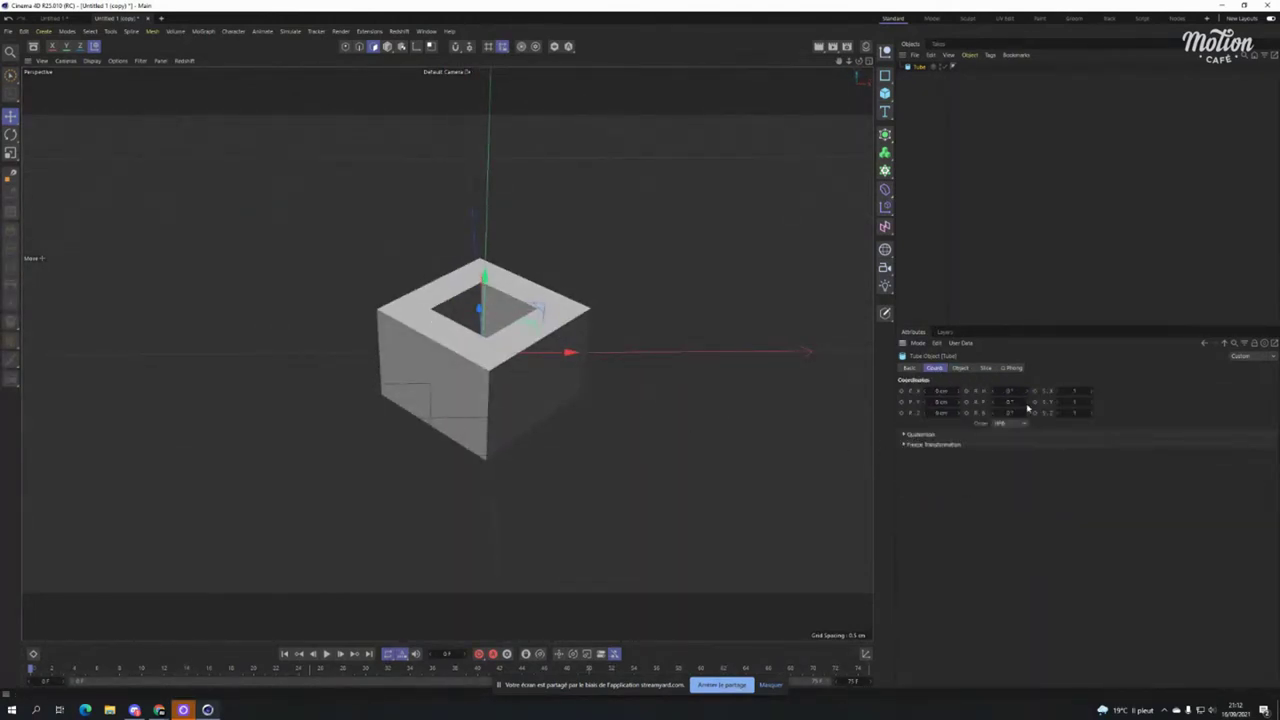
{"action": "left_click_drag", "start_coordinate": [1011, 391], "coordinate": [1010, 393]}
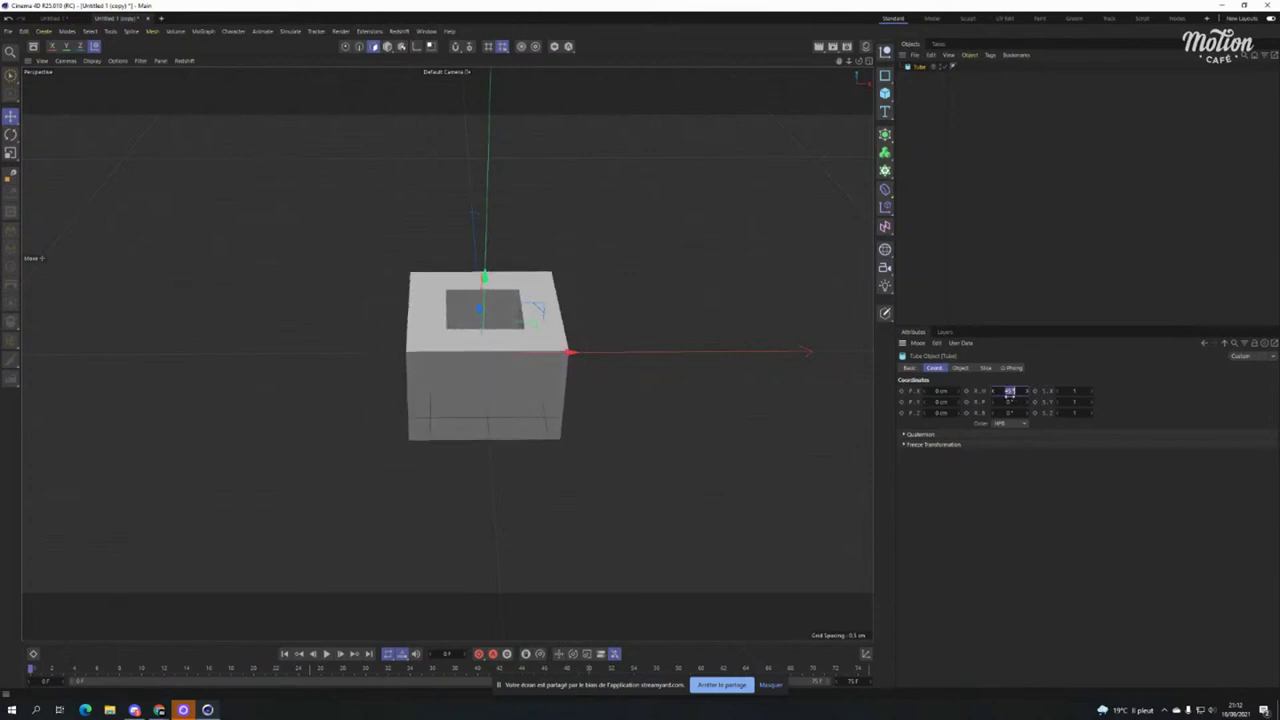
{"action": "left_click_drag", "start_coordinate": [714, 360], "coordinate": [591, 346], "text": "alt"}
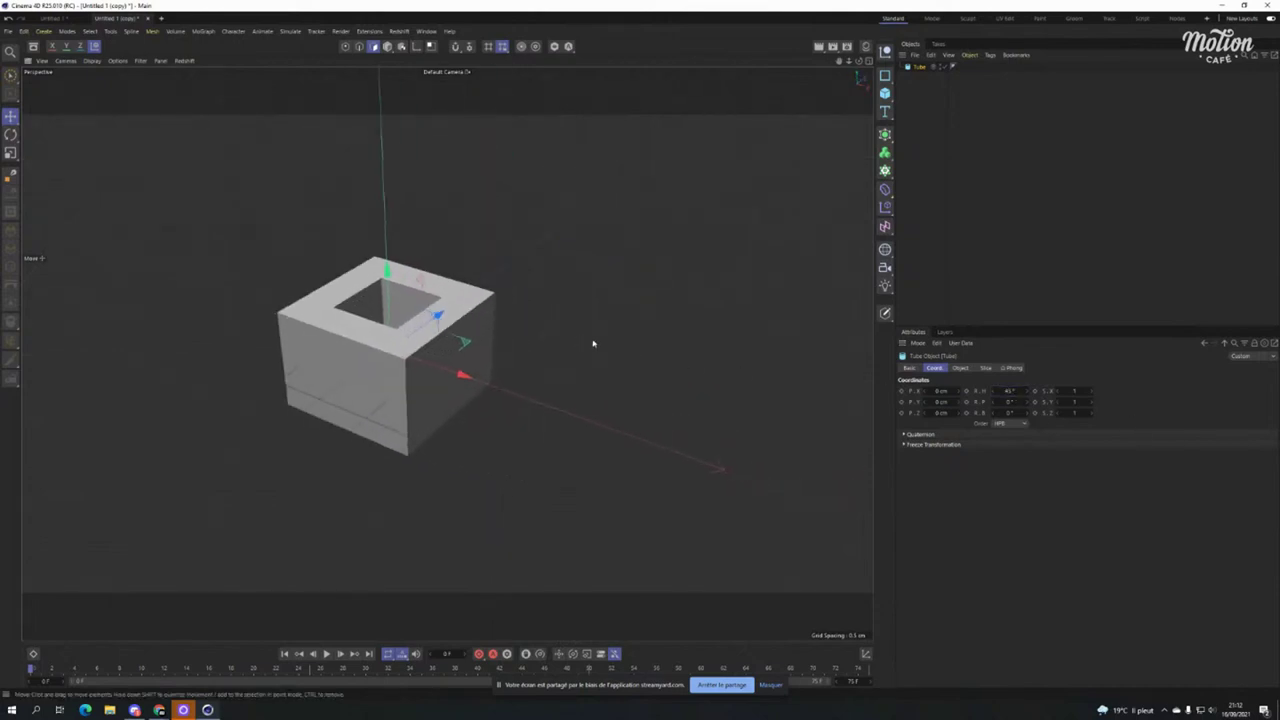
{"action": "left_click", "coordinate": [909, 367]}
Set Icon Color to Display Color, Display Color to Automatic, and pick red for the tube.
{"action": "left_click", "coordinate": [930, 391]}
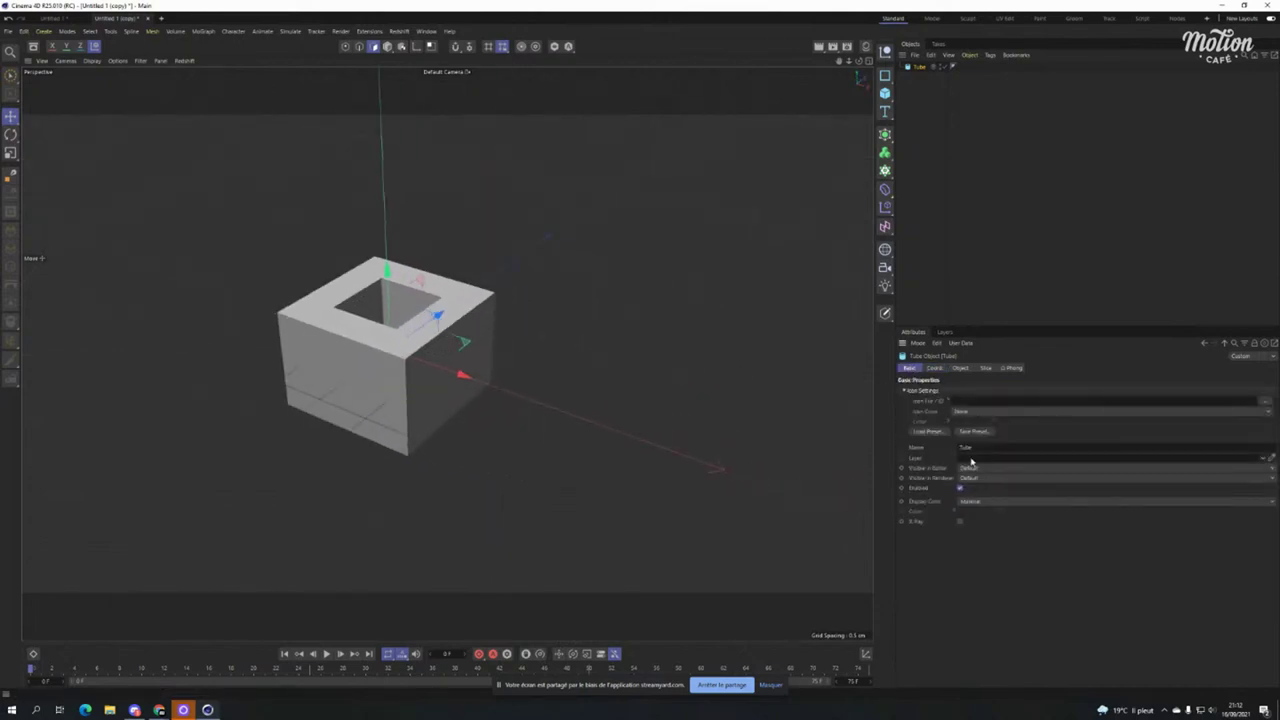
{"action": "left_click", "coordinate": [978, 413]}
{"action": "left_click", "coordinate": [986, 433]}
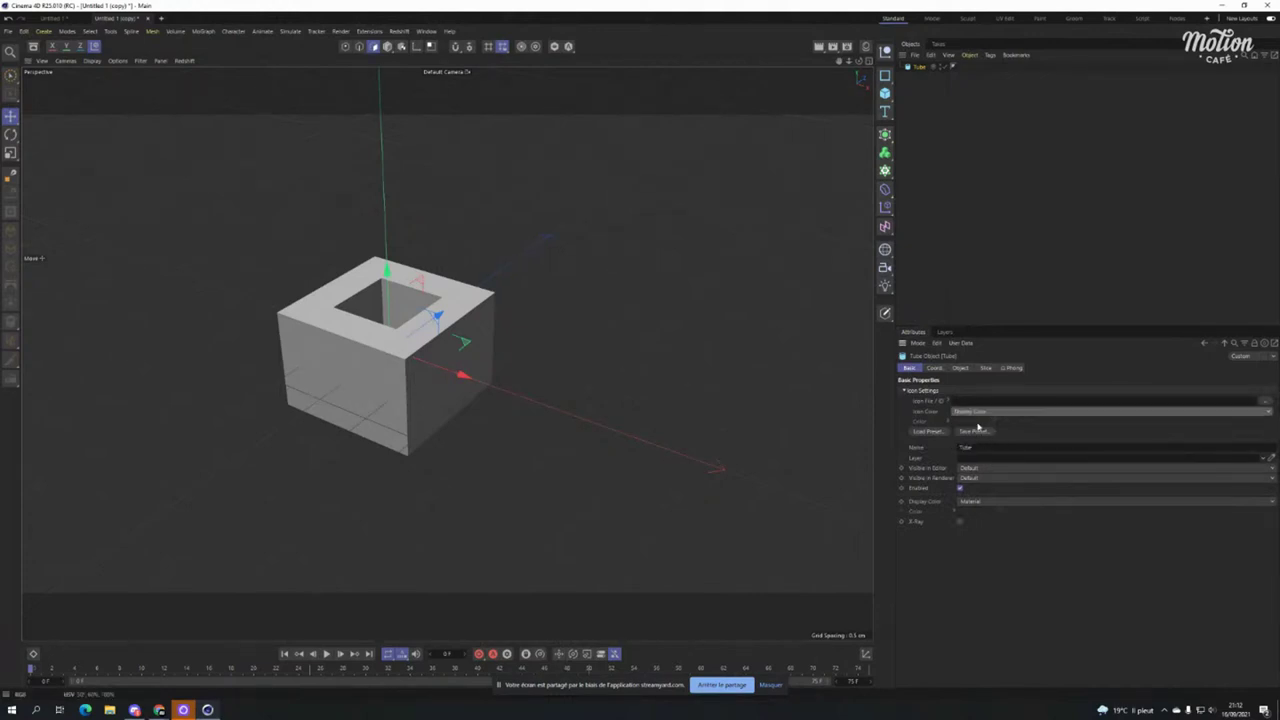
{"action": "left_click", "coordinate": [965, 502]}
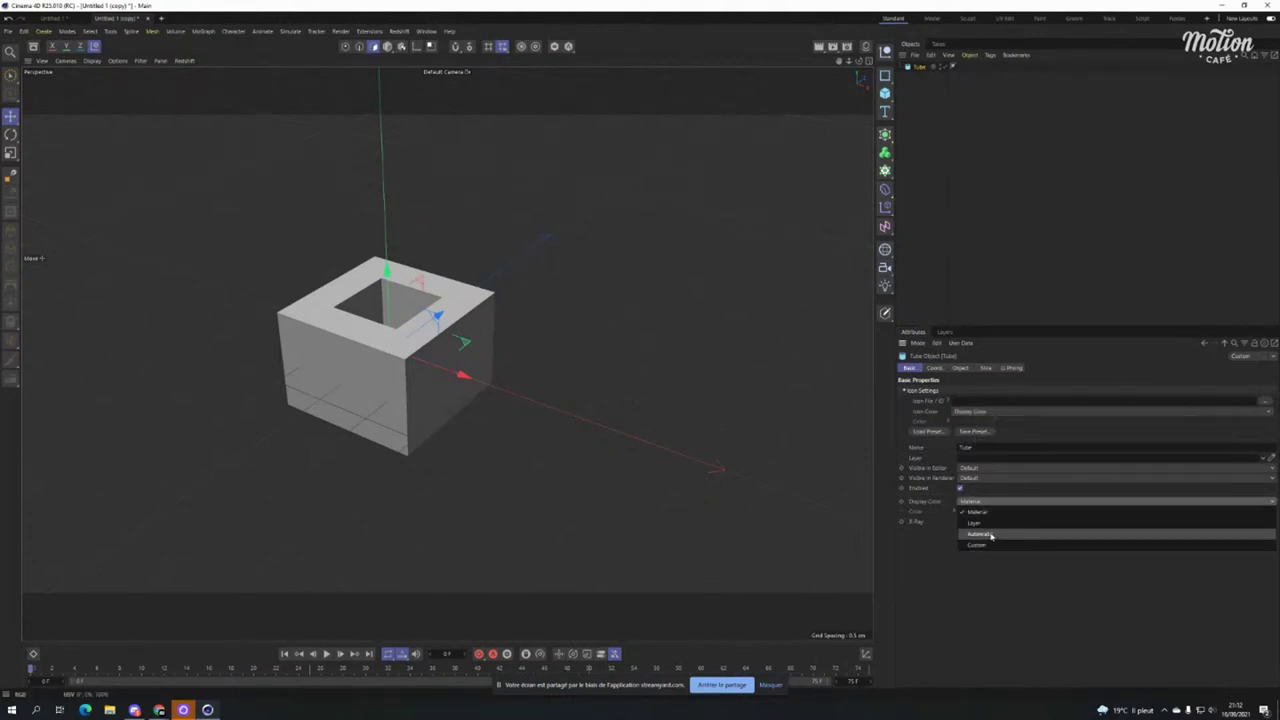
{"action": "left_click", "coordinate": [985, 527]}
{"action": "left_click", "coordinate": [973, 511]}
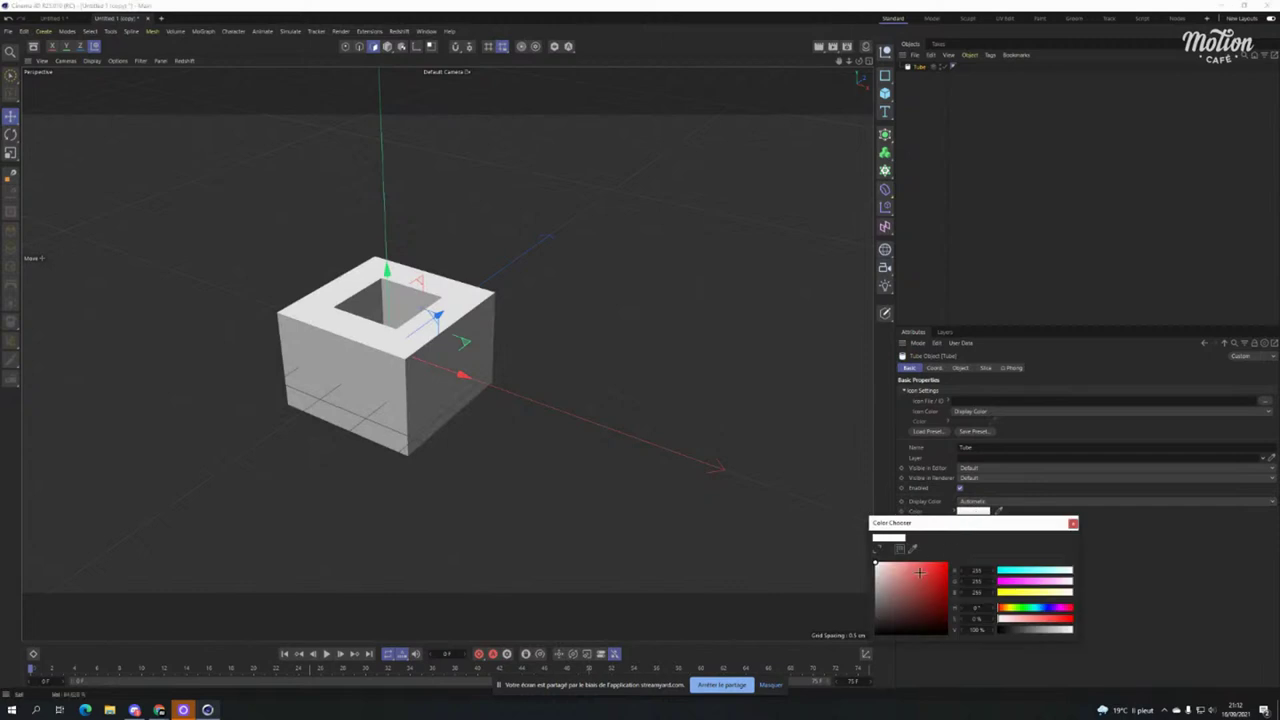
{"action": "left_click_drag", "start_coordinate": [940, 572], "coordinate": [957, 567]}
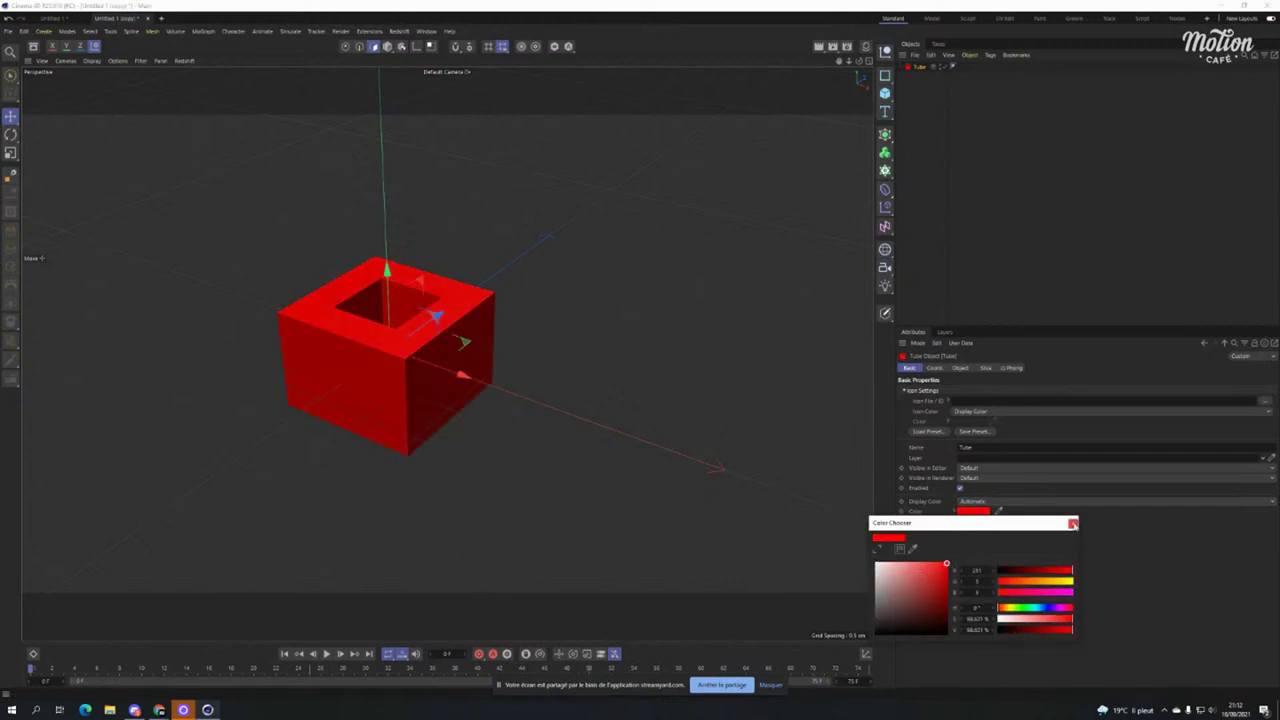
{"action": "left_click", "coordinate": [1072, 523]}
{"action": "left_click_drag", "start_coordinate": [462, 375], "coordinate": [564, 436]}
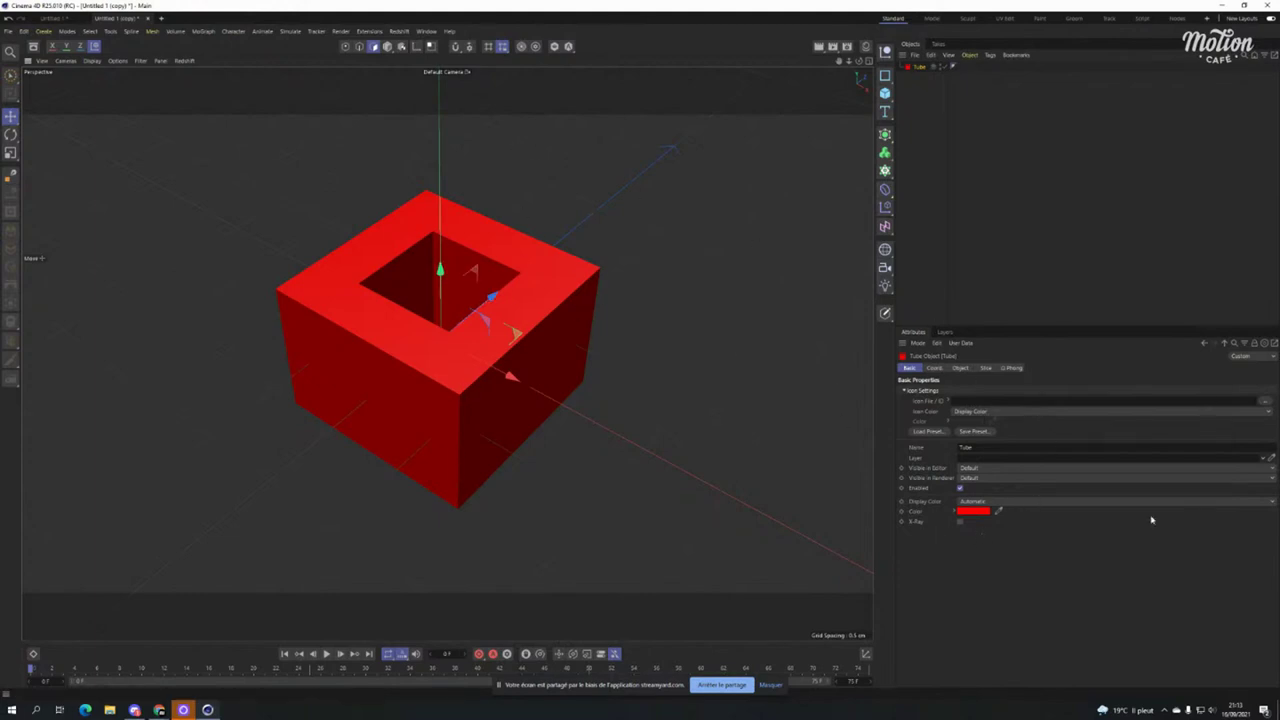
Save the red square tube's settings as a new Tube preset.
{"action": "left_click", "coordinate": [1265, 357]}
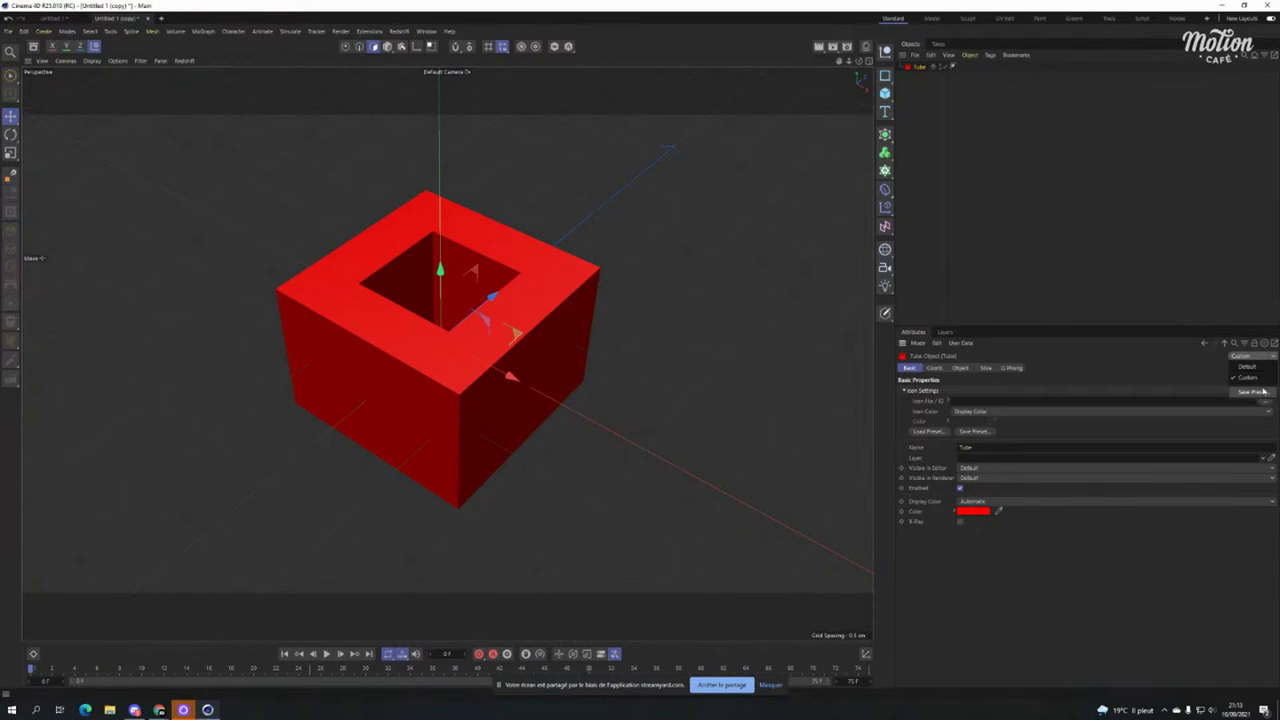
{"action": "left_click", "coordinate": [1262, 393]}
{"action": "key", "text": "BackSpace"}
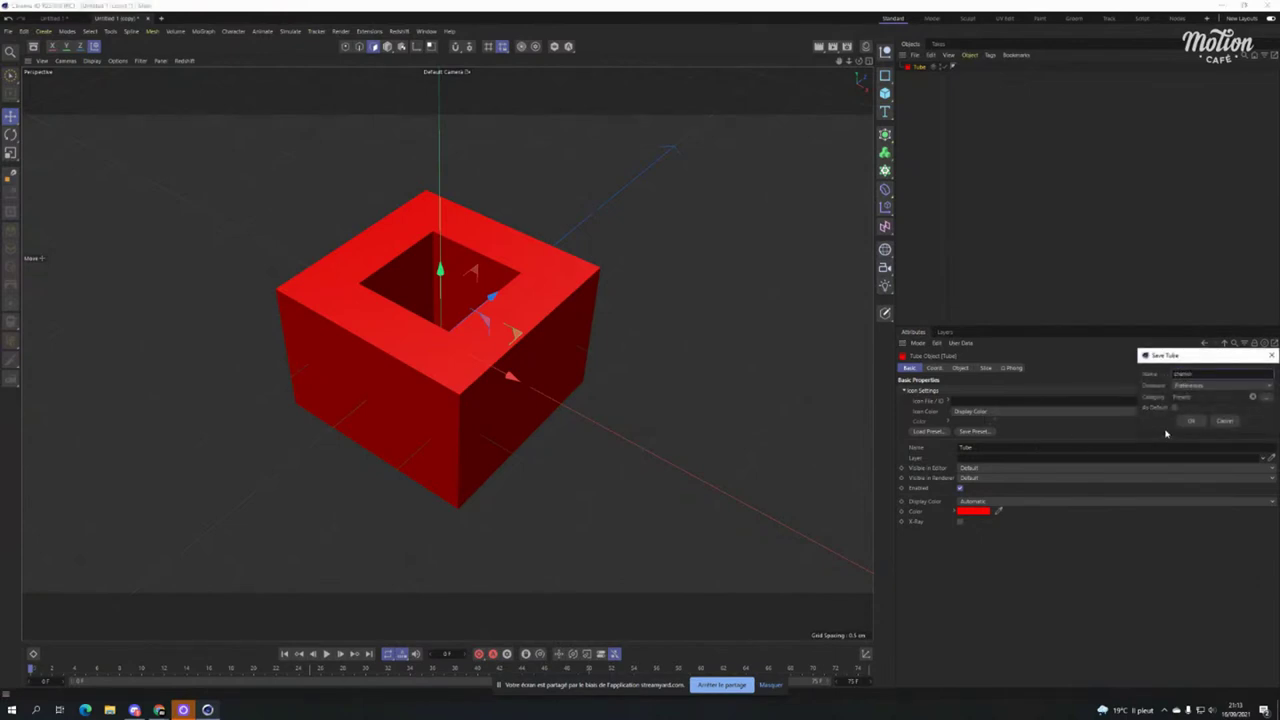
{"action": "key", "text": "Return"}
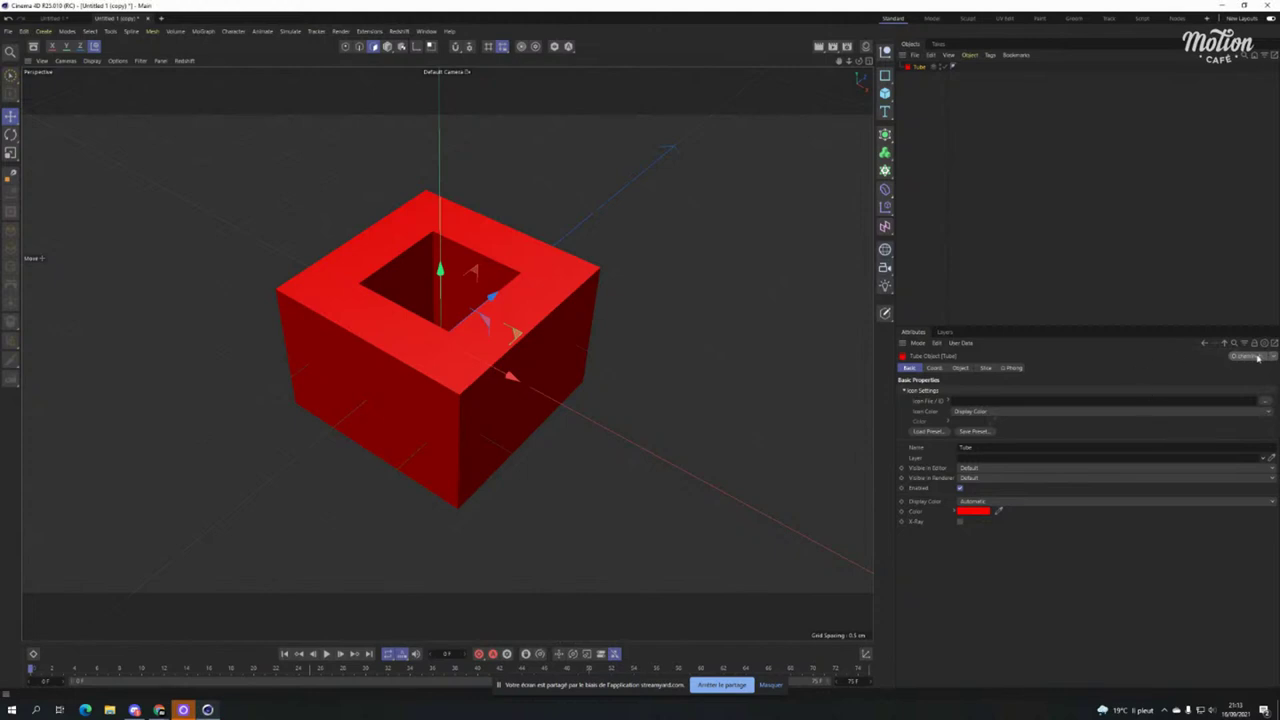
Apply the Default preset to the tube, then reapply the saved red Tube preset.
{"action": "left_click", "coordinate": [1258, 358]}
{"action": "left_click", "coordinate": [1268, 370]}
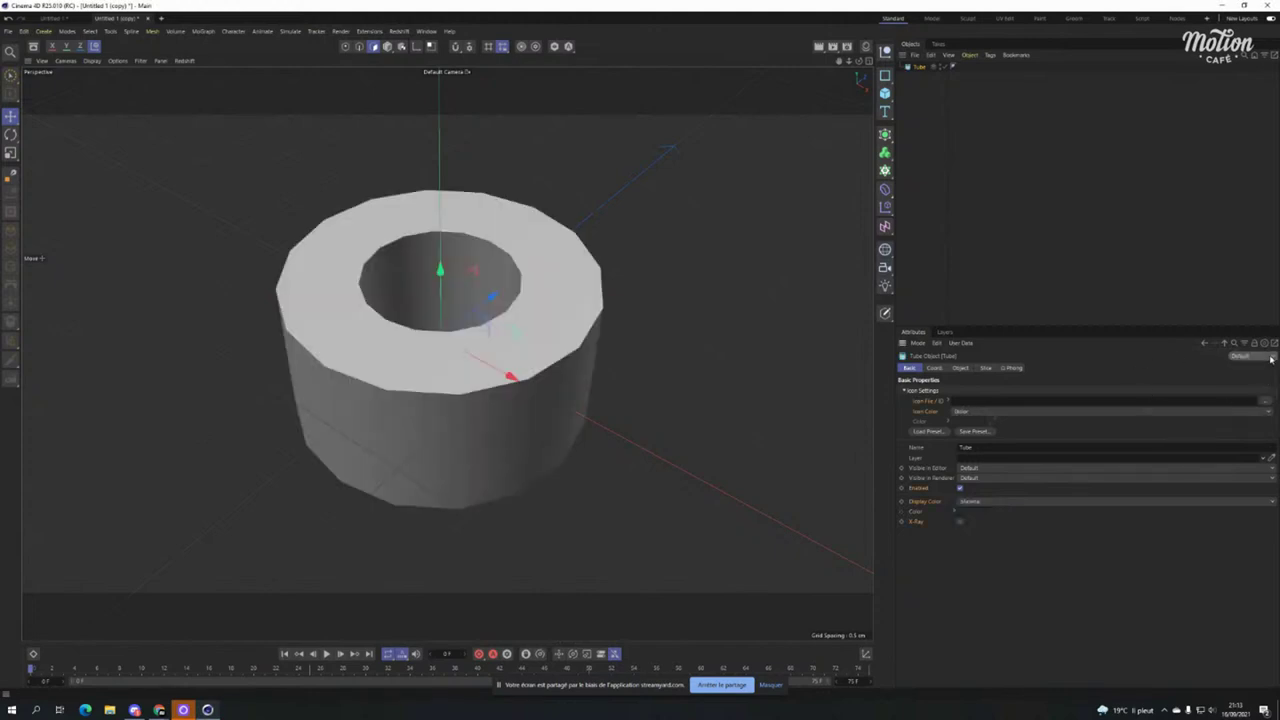
{"action": "left_click", "coordinate": [1266, 358]}
{"action": "left_click", "coordinate": [1258, 378]}
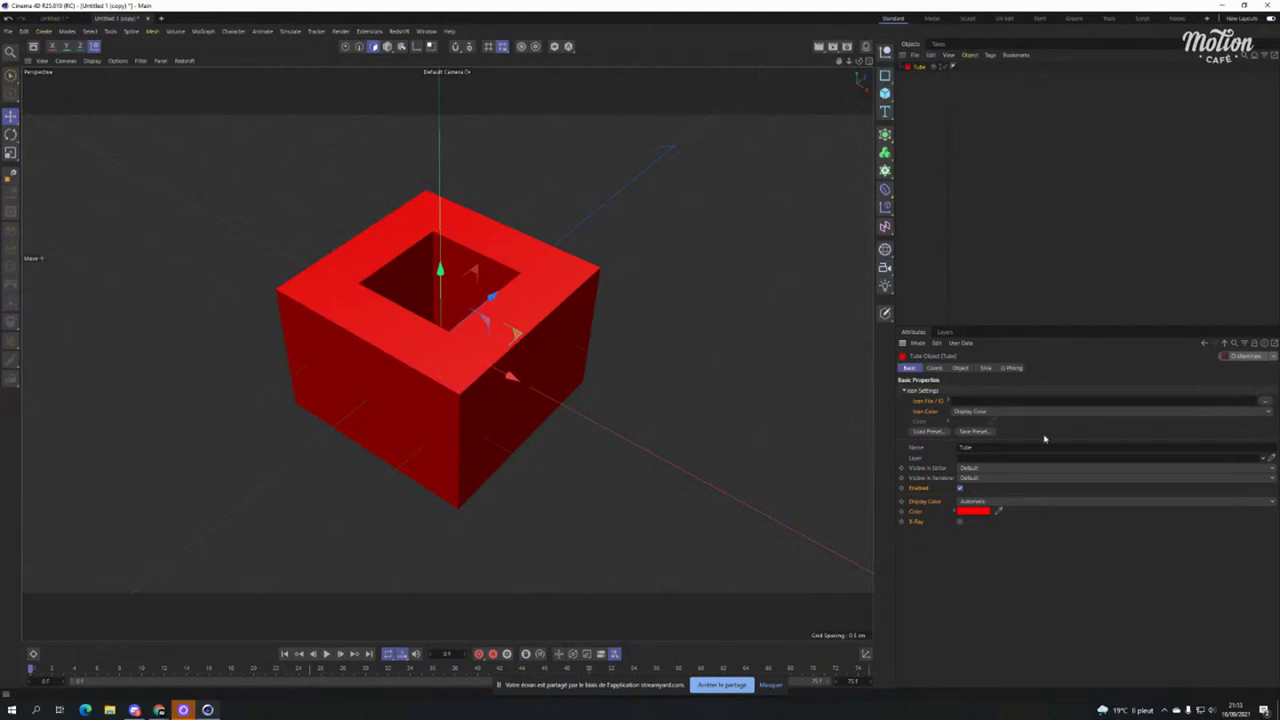
Open the Asset Browser alongside the red tube in the viewport.
{"action": "middle_click_drag", "start_coordinate": [680, 357], "coordinate": [610, 275]}
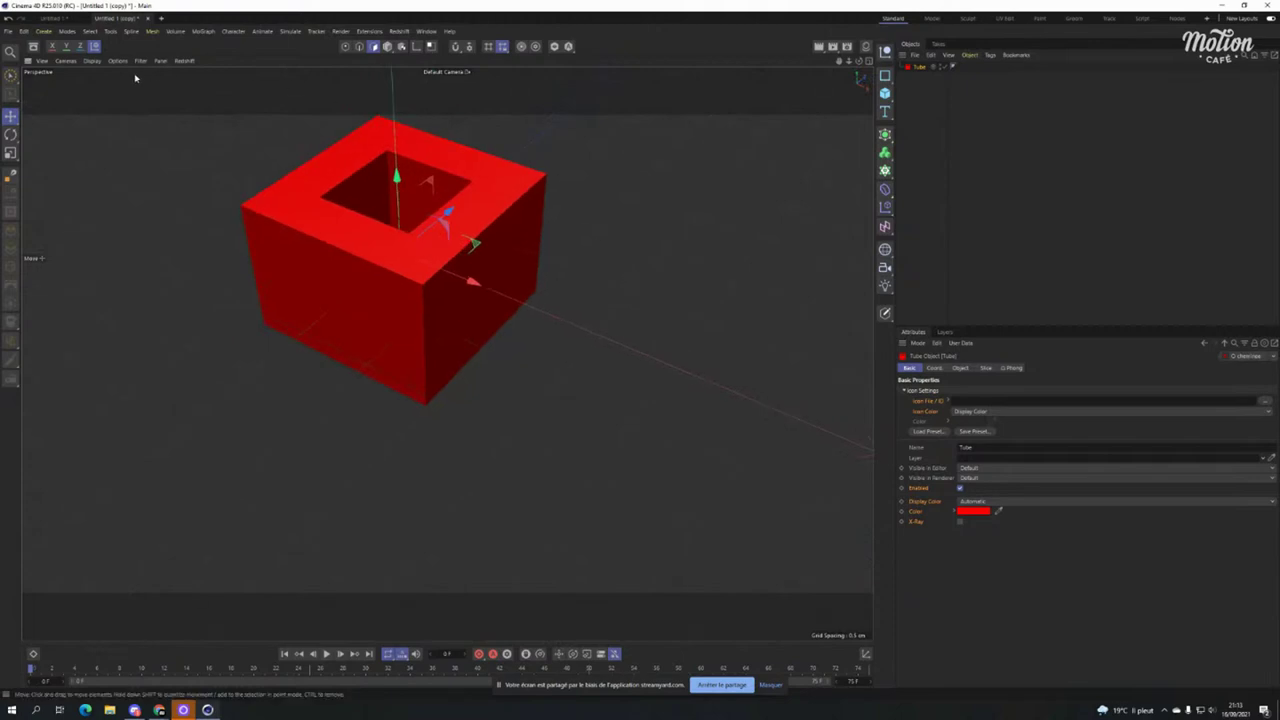
{"action": "left_click", "coordinate": [34, 47]}
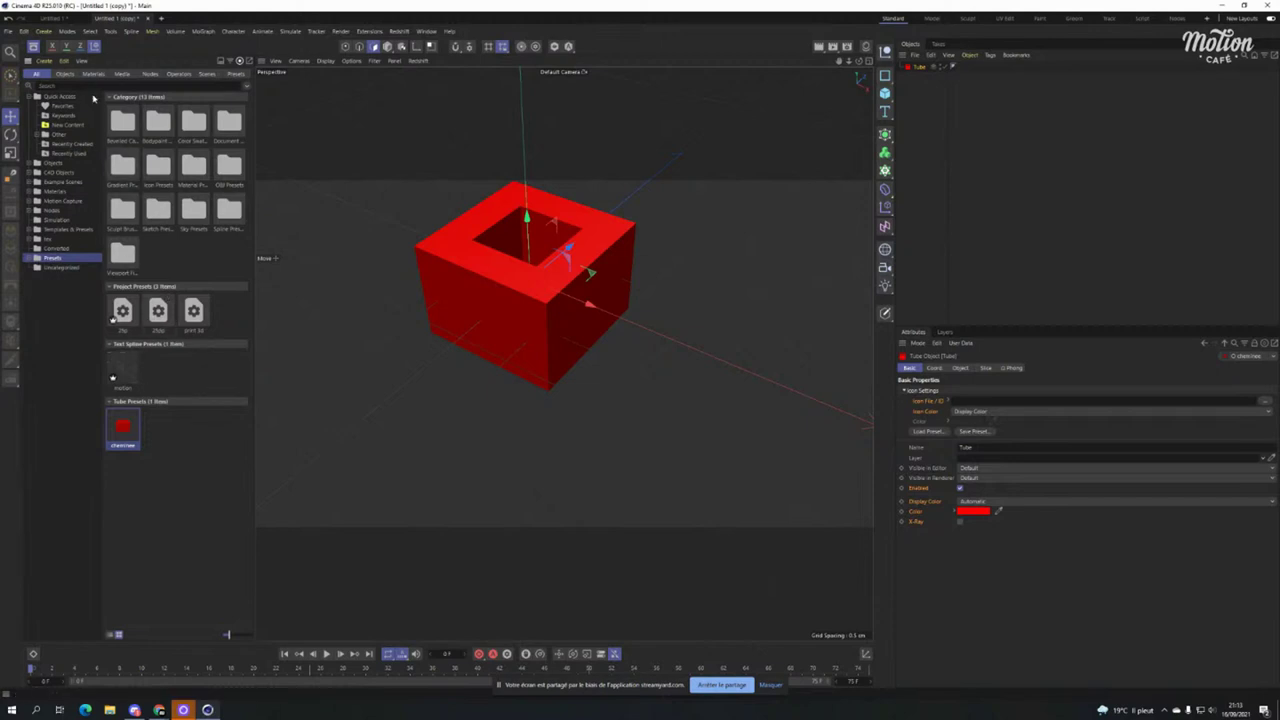
{"action": "left_click_drag", "start_coordinate": [450, 252], "coordinate": [472, 321]}
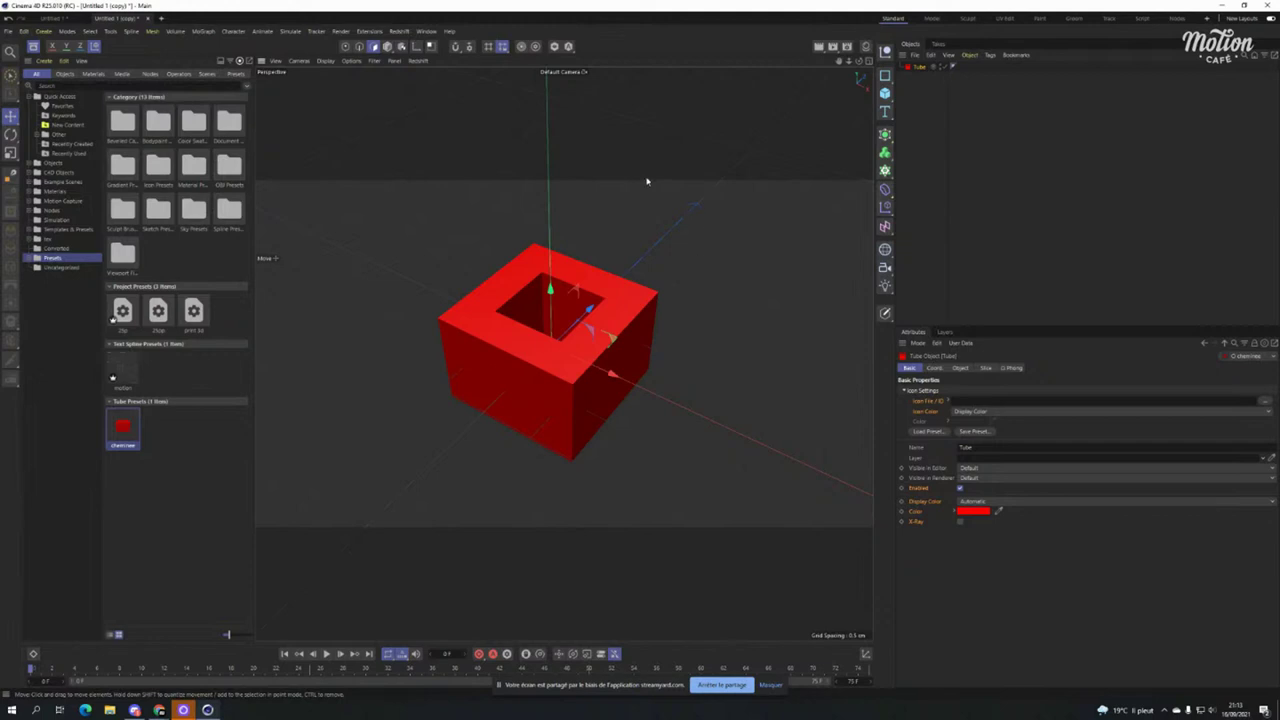
Open and close the Command Manager, select the saved Tube preset, and delete the tube.
{"action": "key", "text": "shift+F12"}
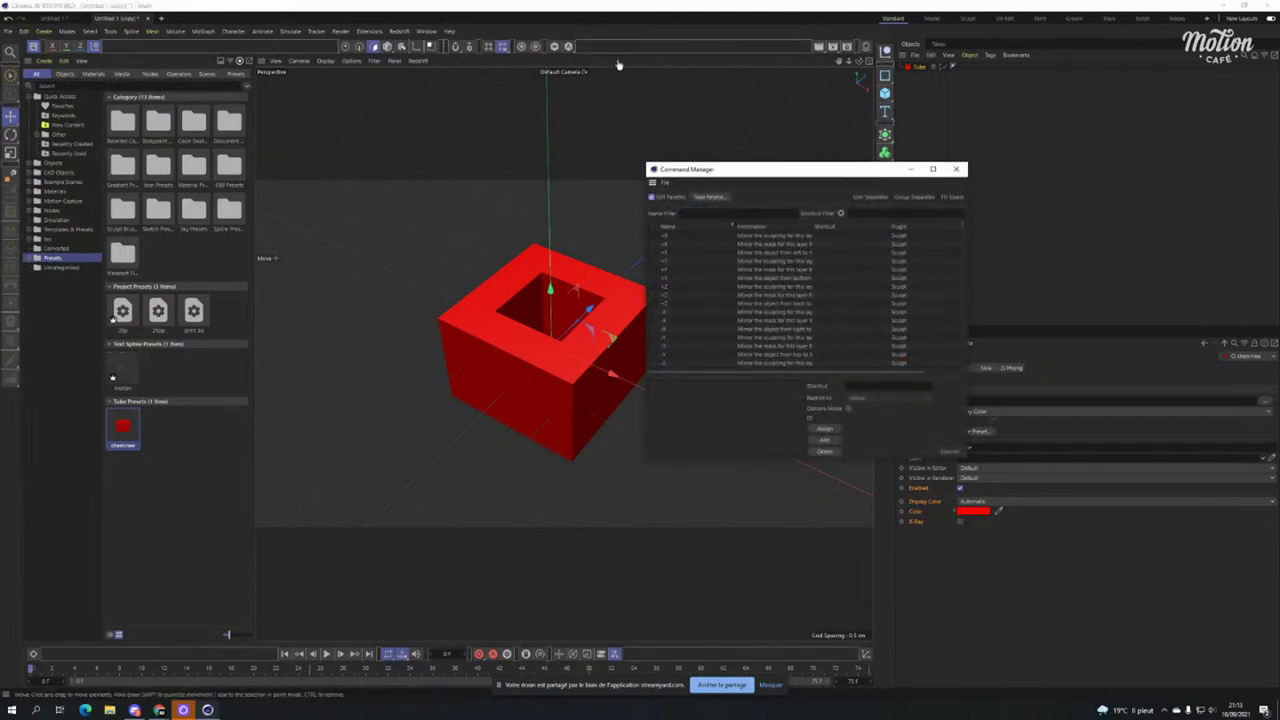
{"action": "left_click", "coordinate": [644, 77]}
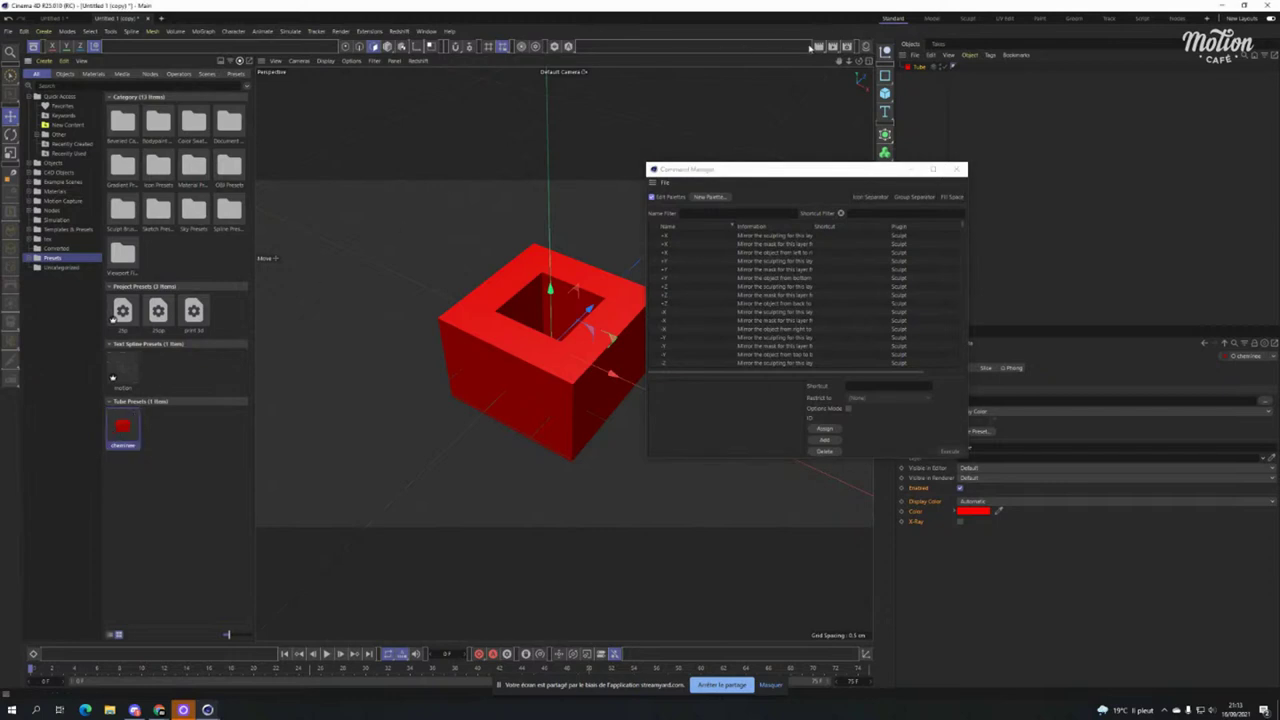
{"action": "left_click", "coordinate": [122, 428]}
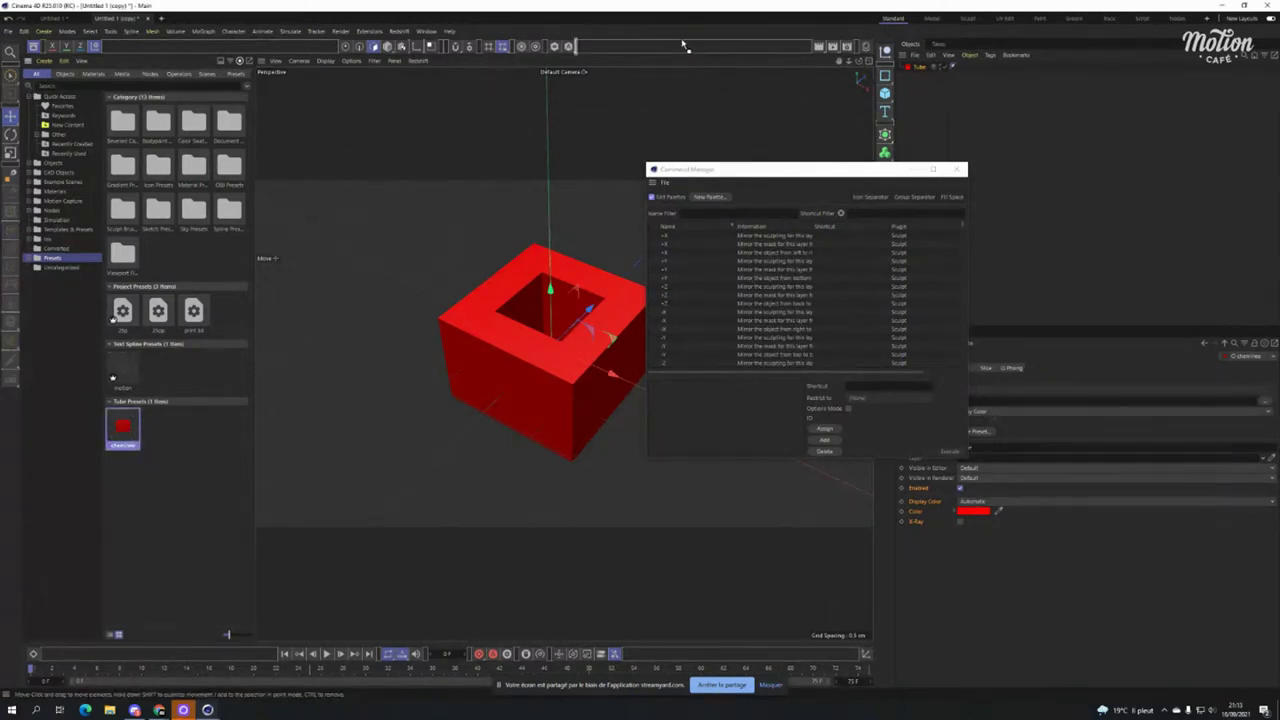
{"action": "left_click", "coordinate": [957, 169]}
{"action": "key", "text": "Delete"}
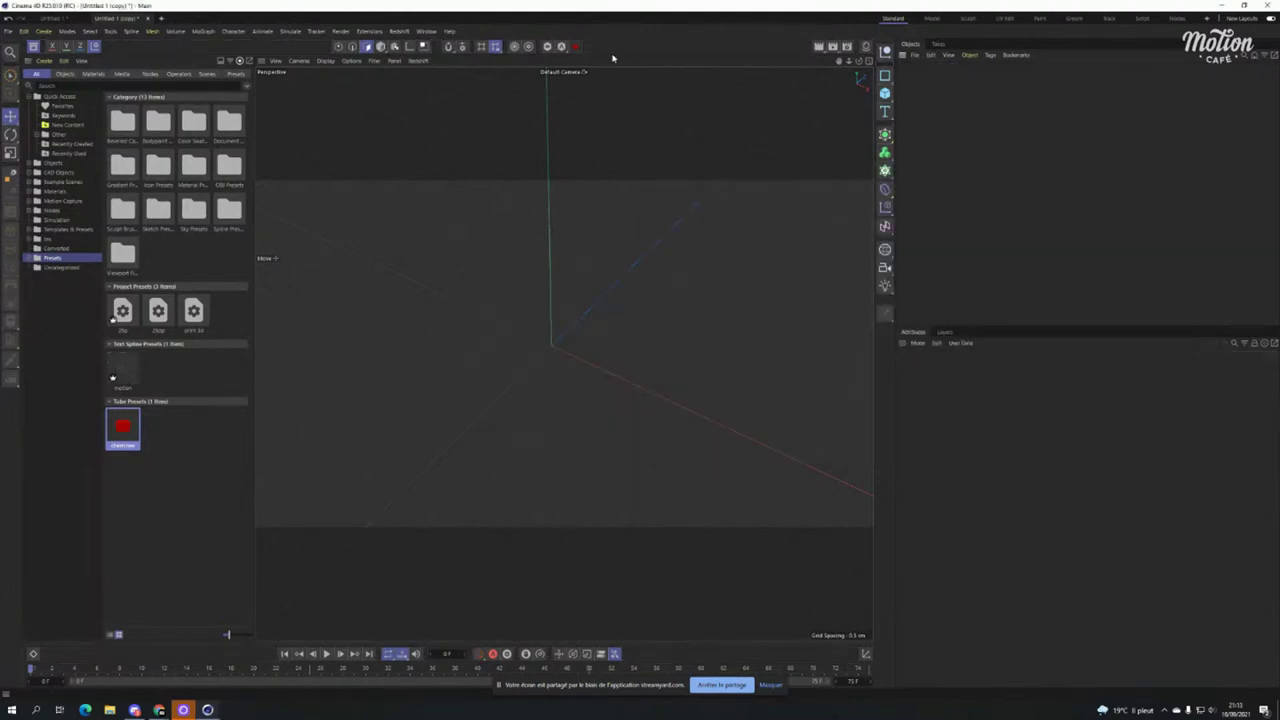
Add a red tube from the Tube preset and Ctrl-drag a copy, Tube.1, toward the camera.
{"action": "left_click", "coordinate": [574, 47]}
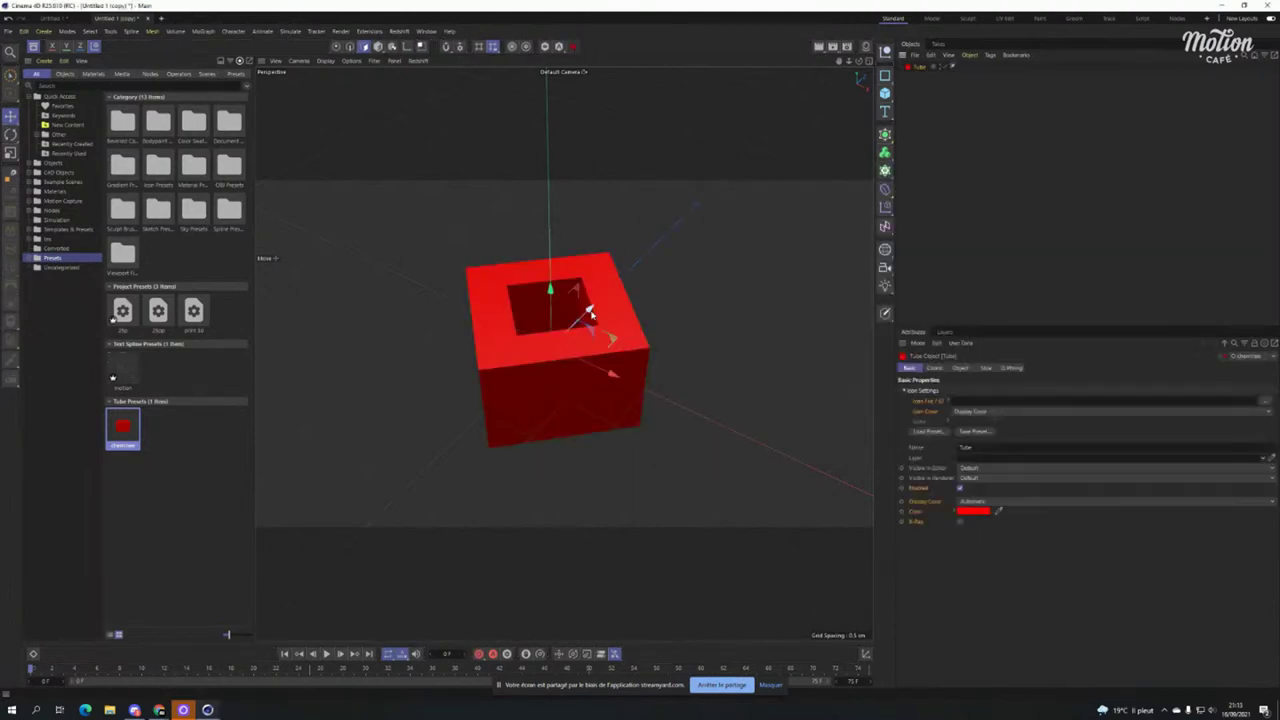
{"action": "left_click_drag", "start_coordinate": [590, 312], "coordinate": [593, 203], "text": "ctrl"}
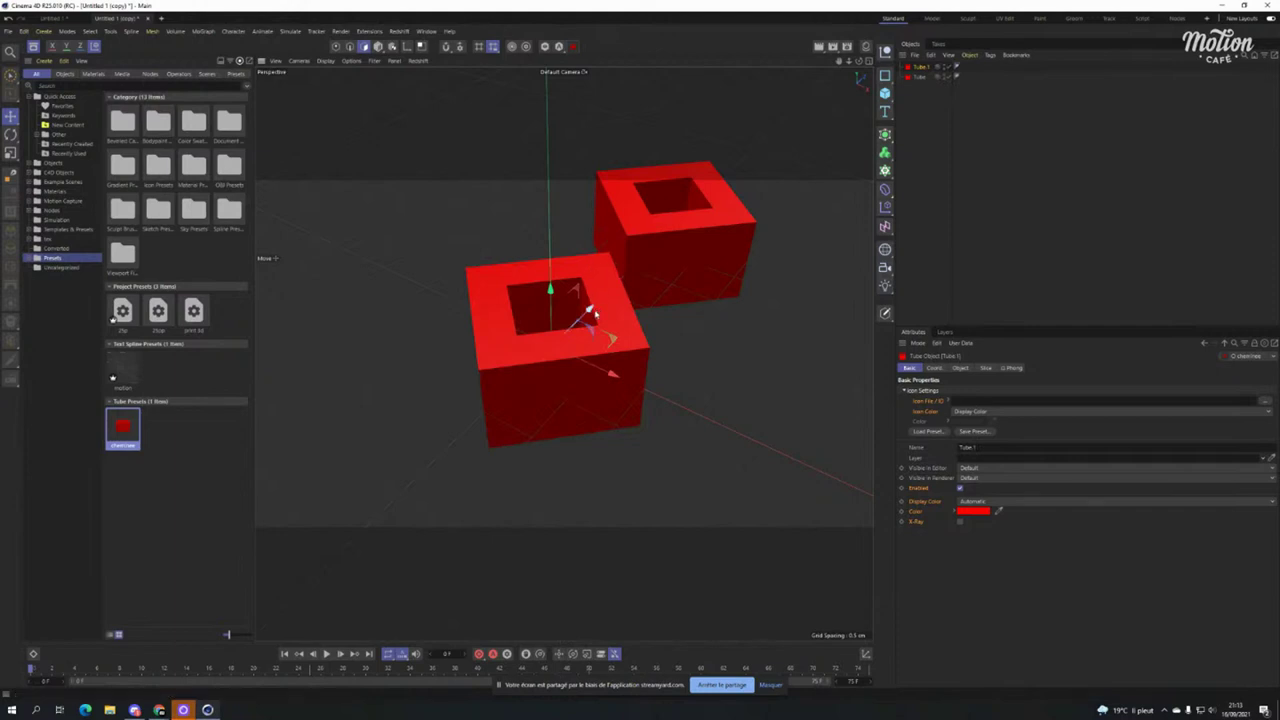
{"action": "left_click_drag", "start_coordinate": [607, 370], "coordinate": [831, 472]}
{"action": "left_click", "coordinate": [1032, 175]}
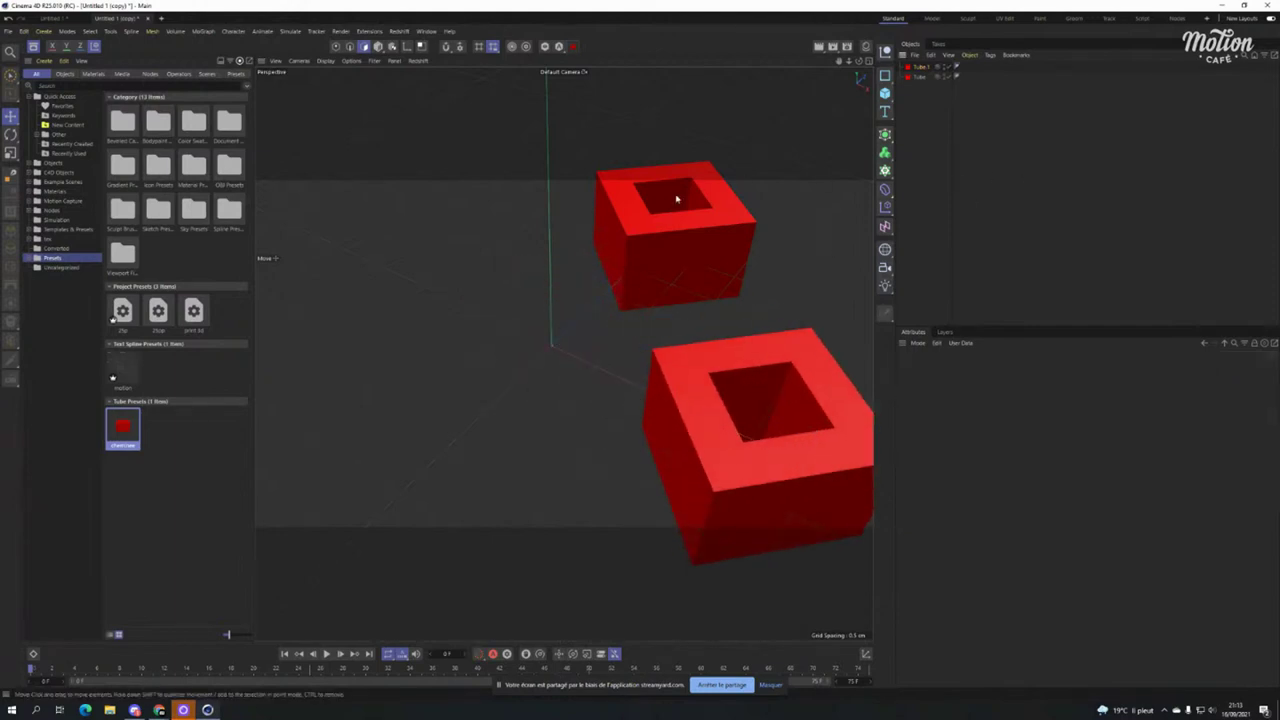
{"action": "left_click_drag", "start_coordinate": [650, 200], "coordinate": [508, 163], "text": "alt"}
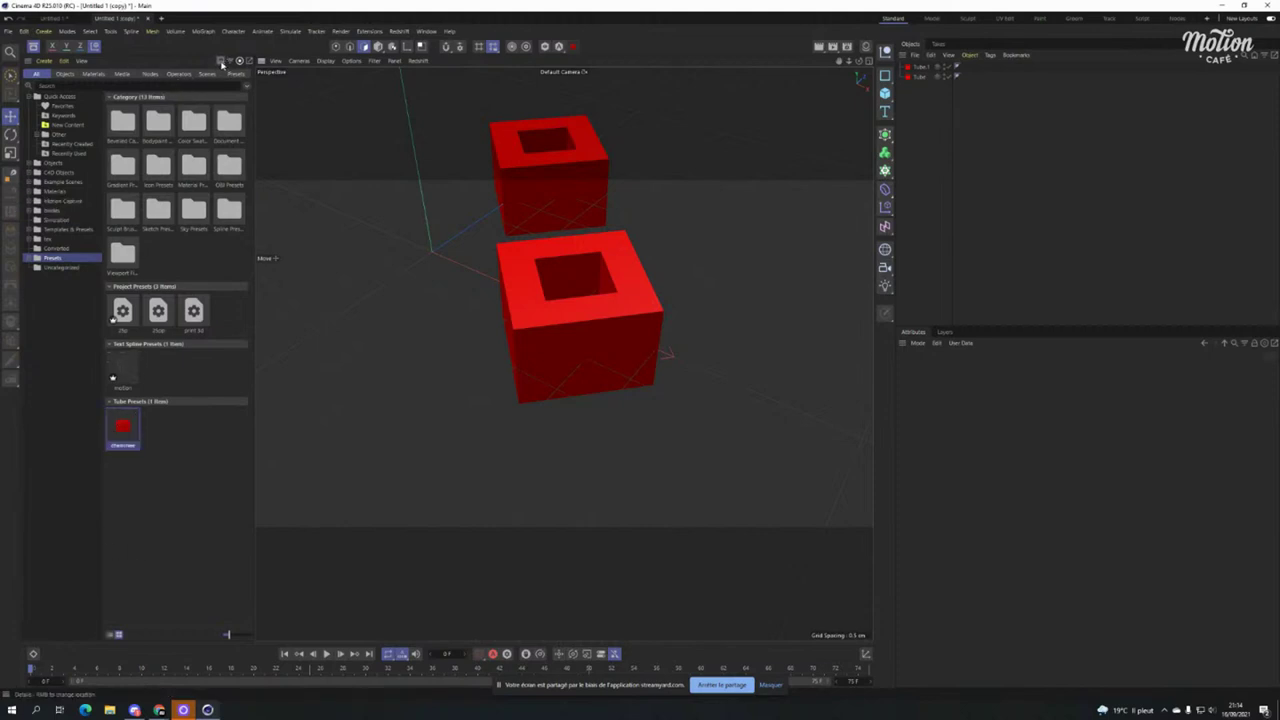
Open the Tube preset's Details panel, view its Keywords, then return to the Info tab.
{"action": "left_click", "coordinate": [222, 63]}
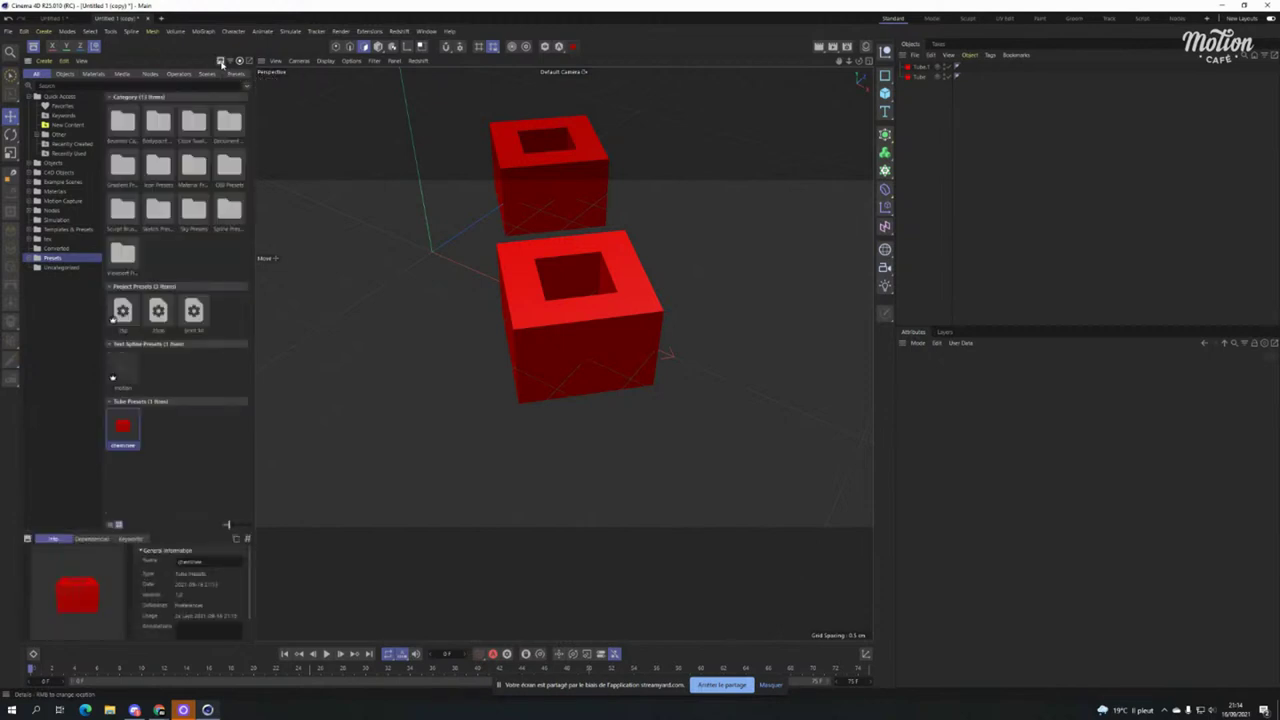
{"action": "left_click", "coordinate": [131, 539]}
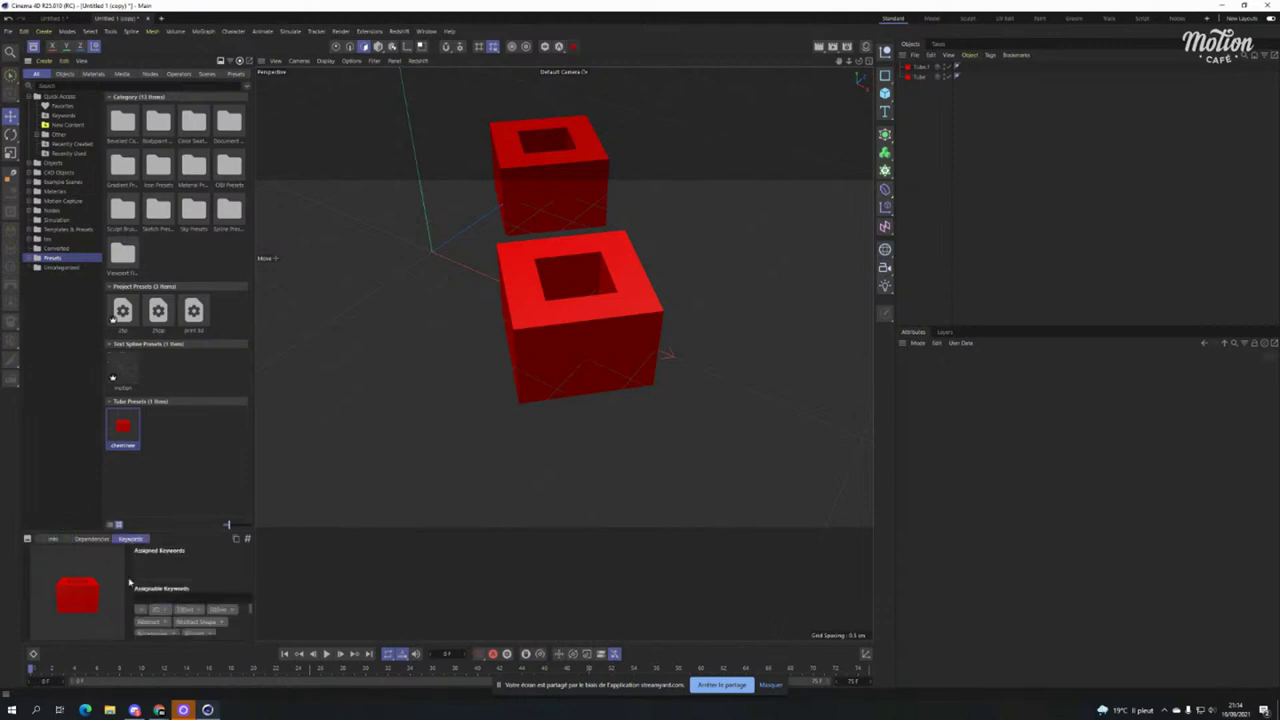
{"action": "left_click", "coordinate": [53, 539]}
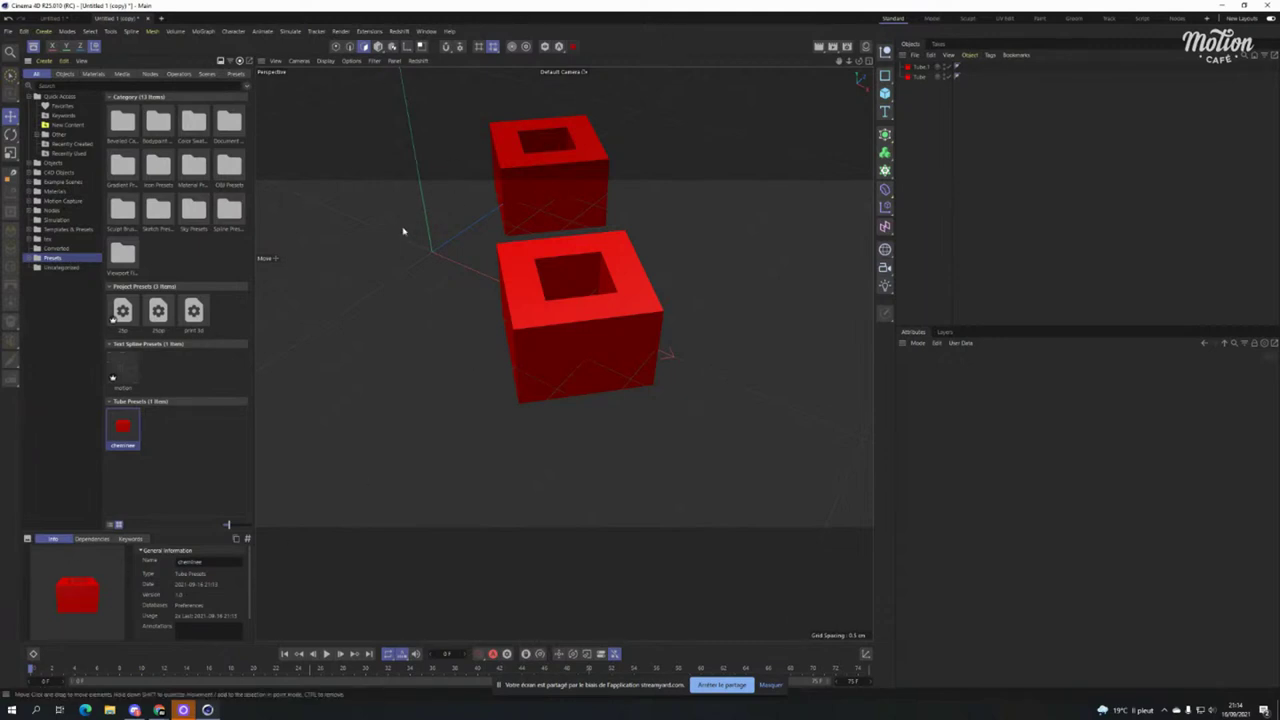
In a floating Chrome window, run a Google search for 'singe'.
{"action": "left_click", "coordinate": [134, 710]}
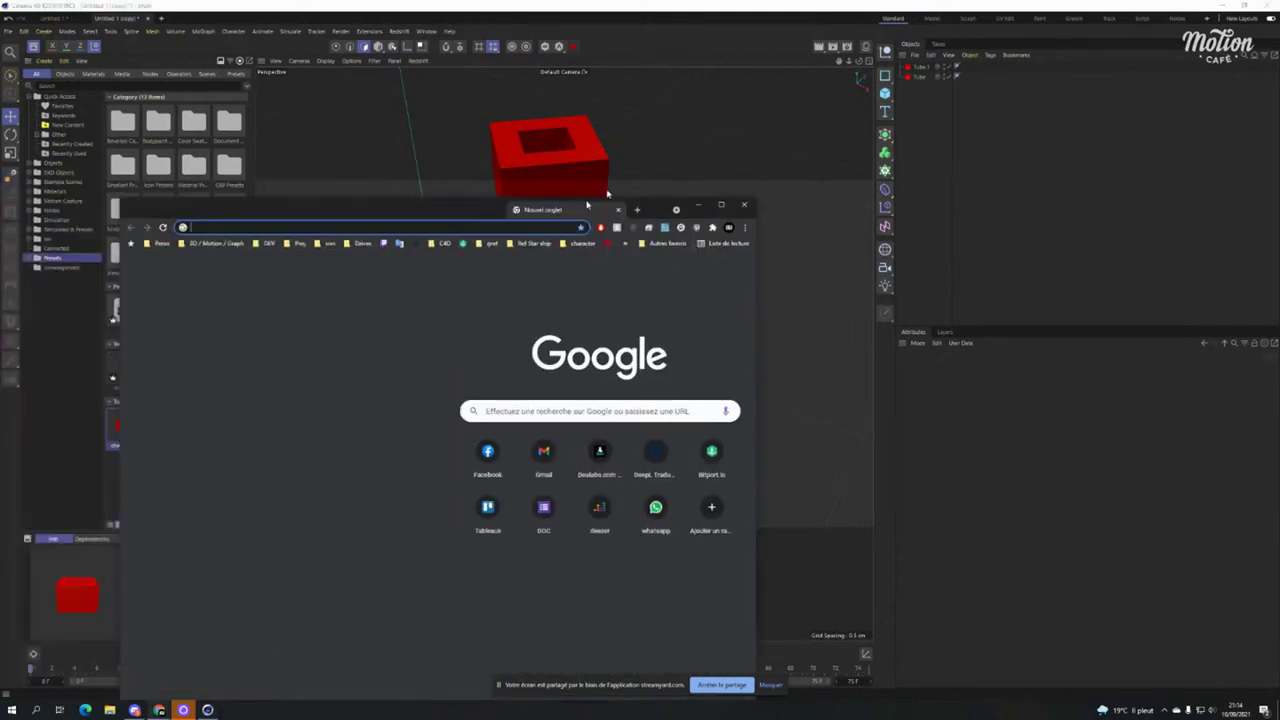
{"action": "left_click_drag", "start_coordinate": [640, 8], "coordinate": [658, 113]}
{"action": "left_click", "coordinate": [581, 322]}
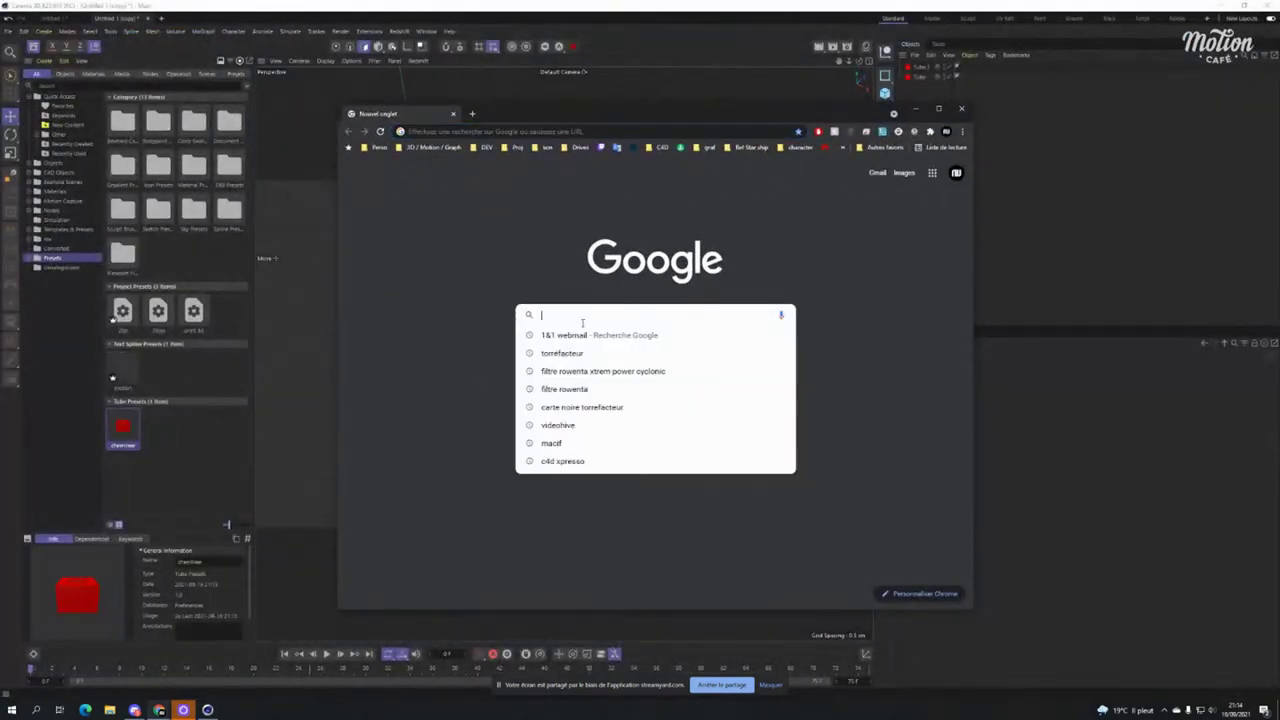
{"action": "type", "text": "goocle"}
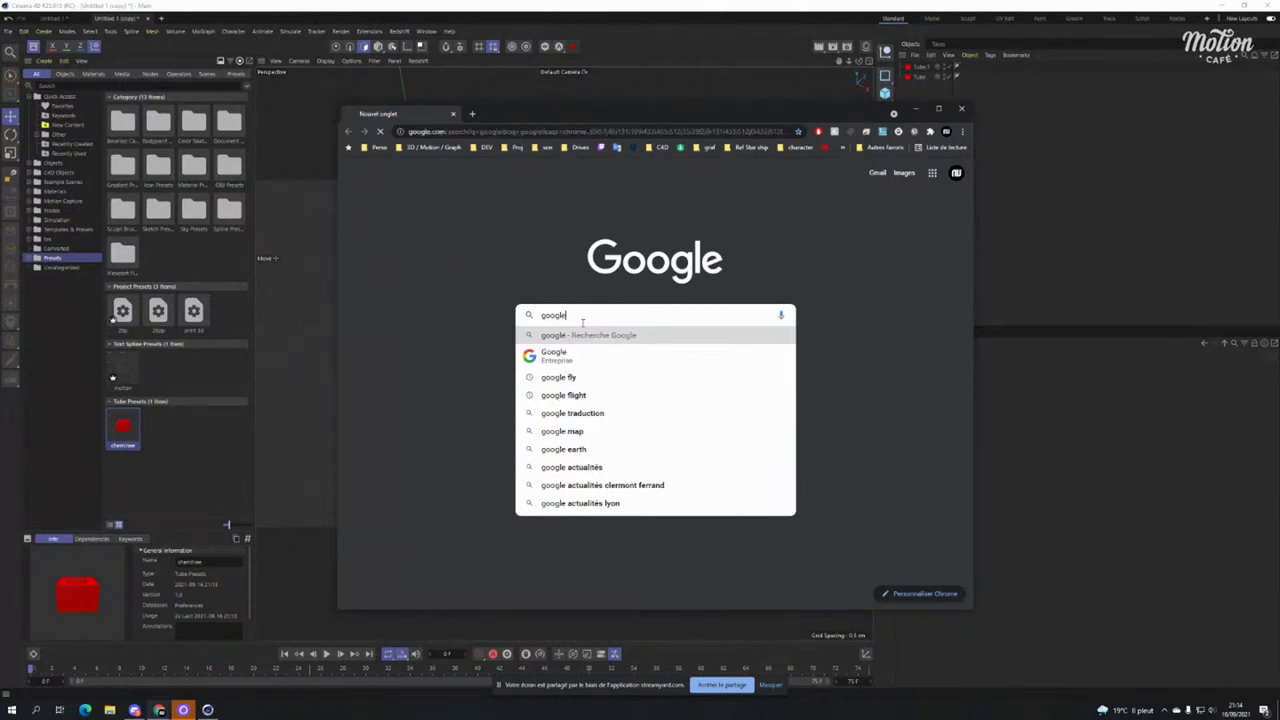
{"action": "key", "text": "Return"}
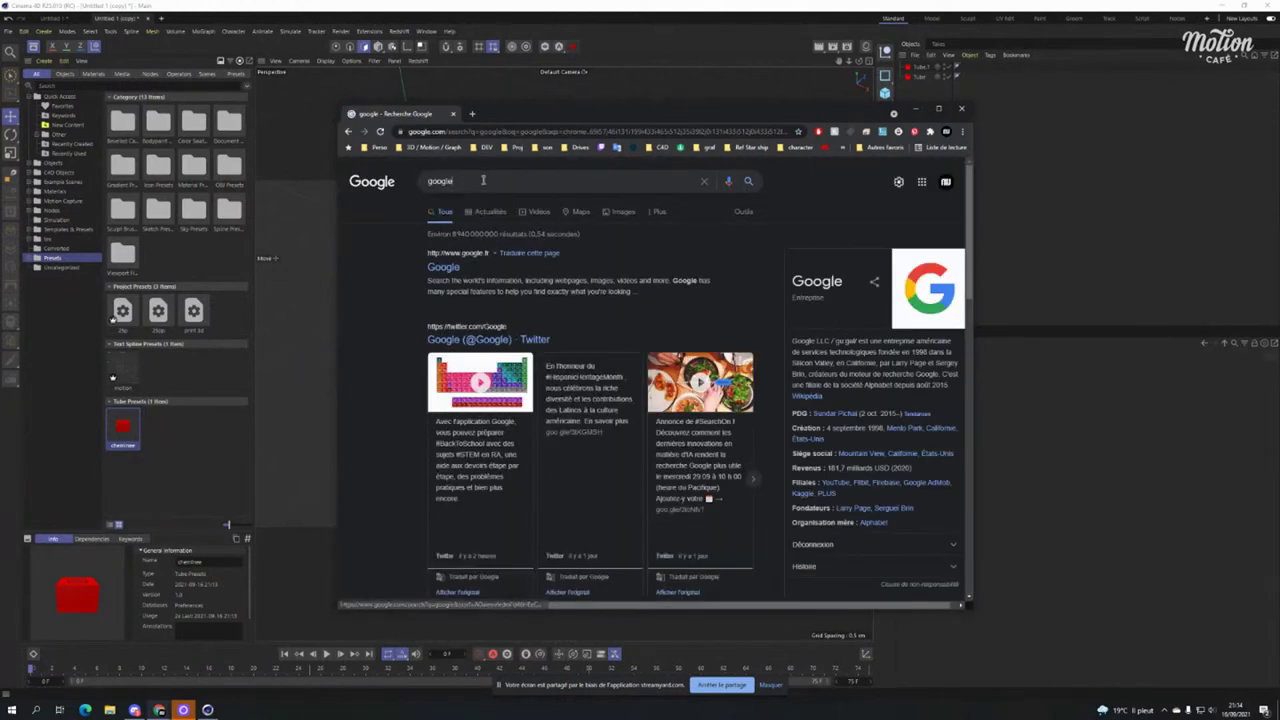
{"action": "double_click", "coordinate": [440, 181]}
{"action": "type", "text": "singl"}
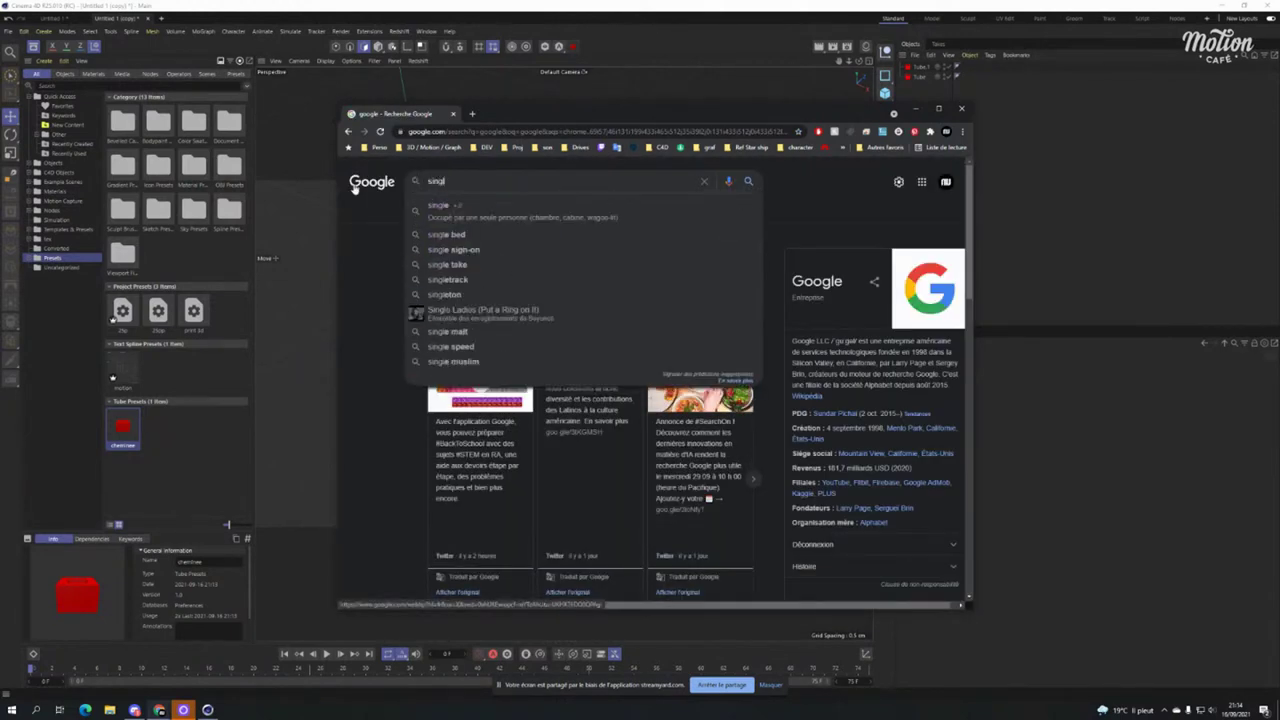
{"action": "key", "text": "BackSpace"}
{"action": "type", "text": "e"}
{"action": "key", "text": "Return"}
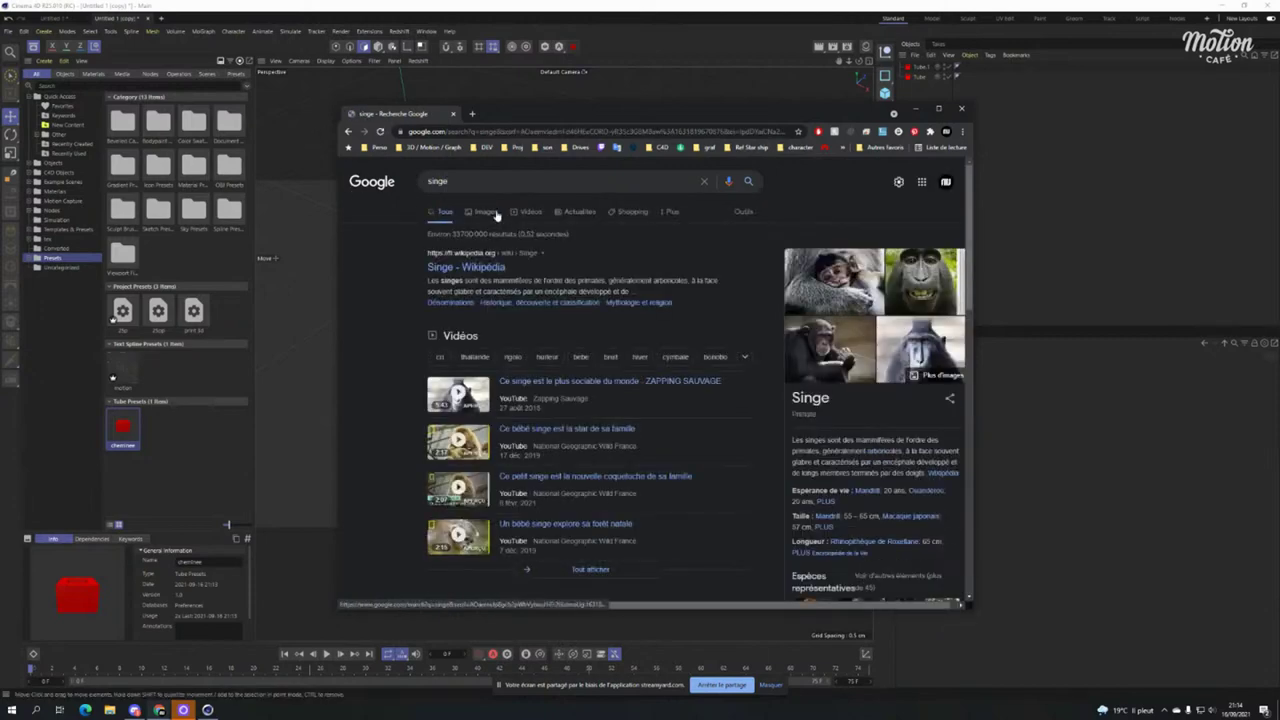
Open the Images results for 'singe' and copy the macaque photo to the clipboard.
{"action": "left_click", "coordinate": [920, 285]}
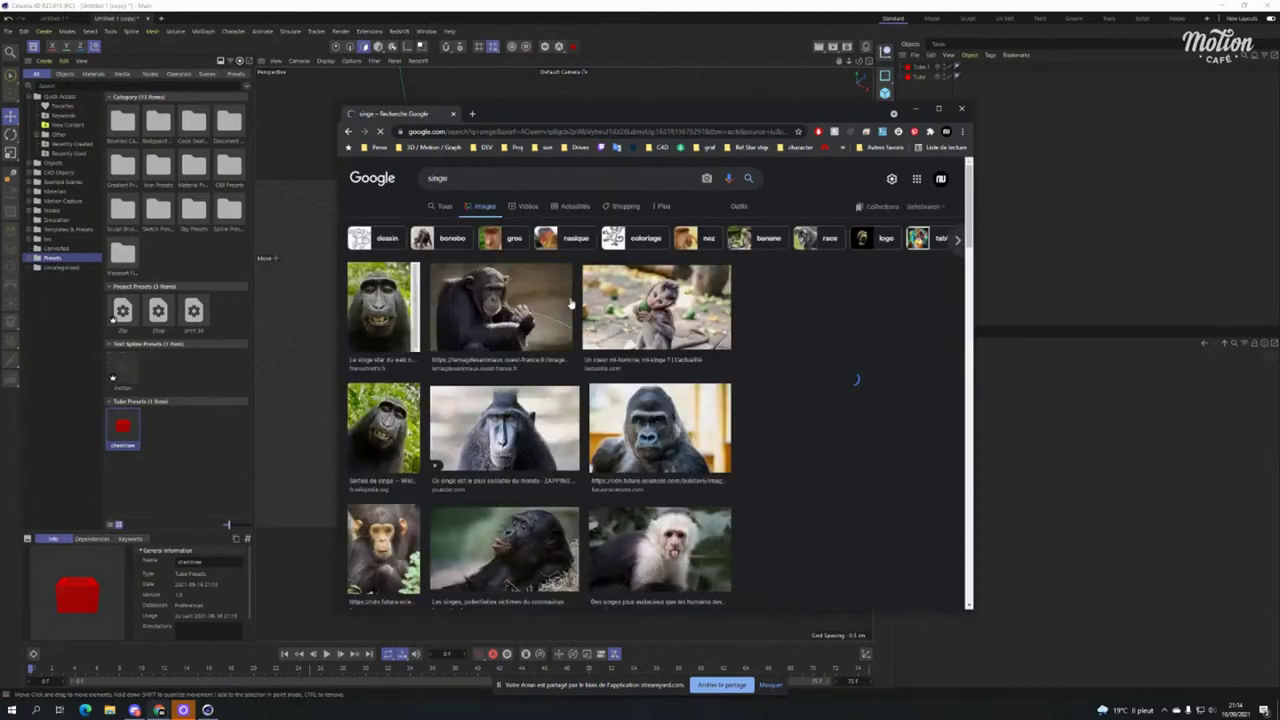
{"action": "right_click", "coordinate": [794, 334]}
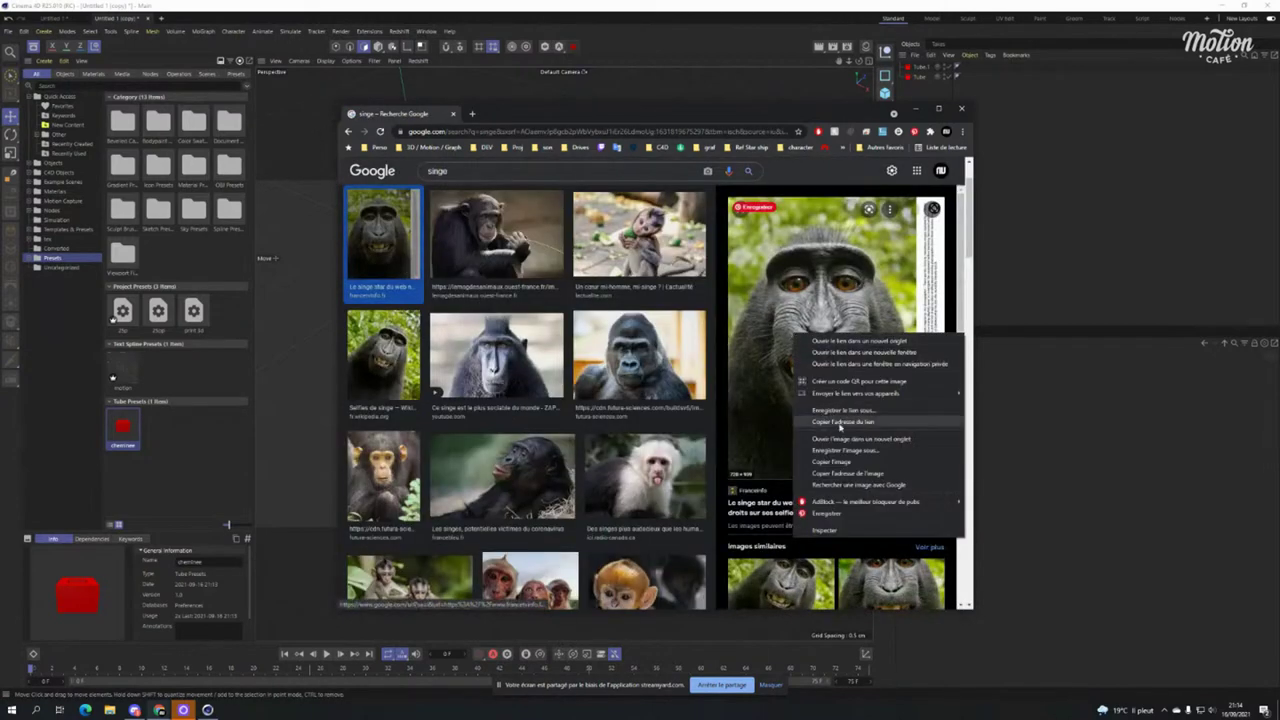
{"action": "left_click", "coordinate": [815, 463]}
Update the Tube preset's preview from the clipboard macaque photo, then select the upper tube.
{"action": "left_click", "coordinate": [300, 555]}
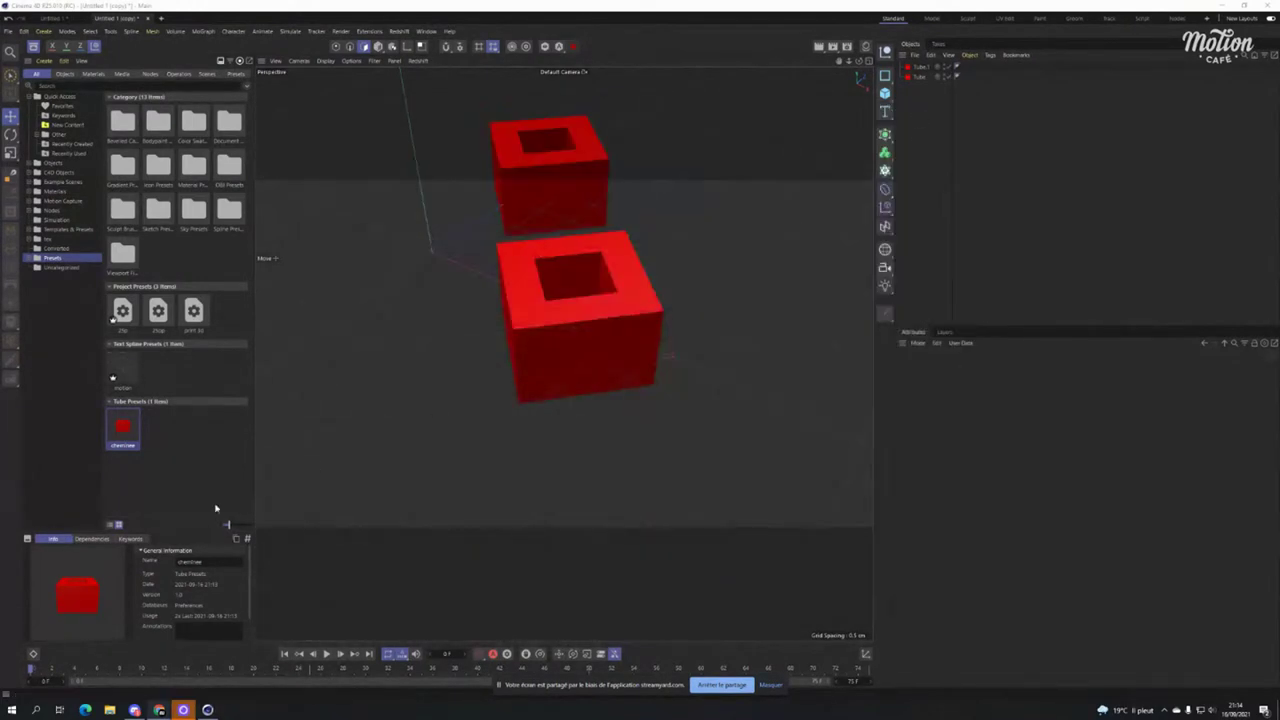
{"action": "right_click", "coordinate": [79, 590]}
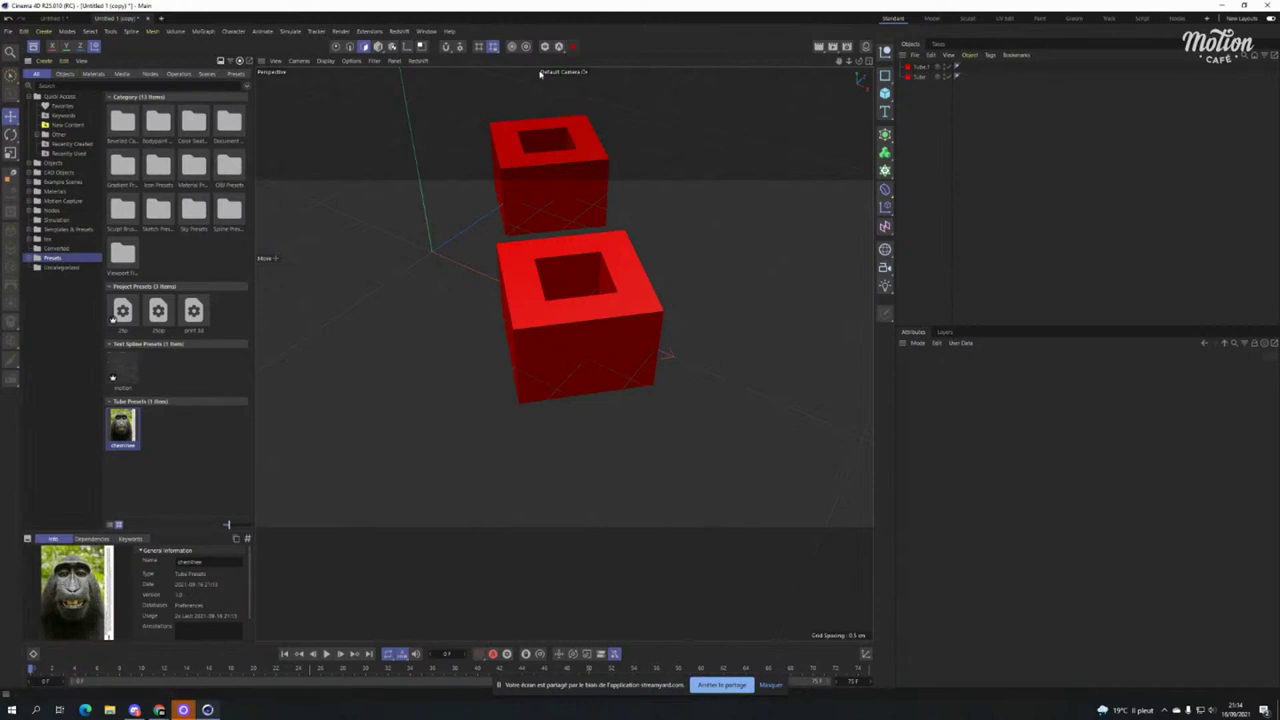
{"action": "left_click", "coordinate": [127, 430]}
{"action": "left_click", "coordinate": [920, 66]}
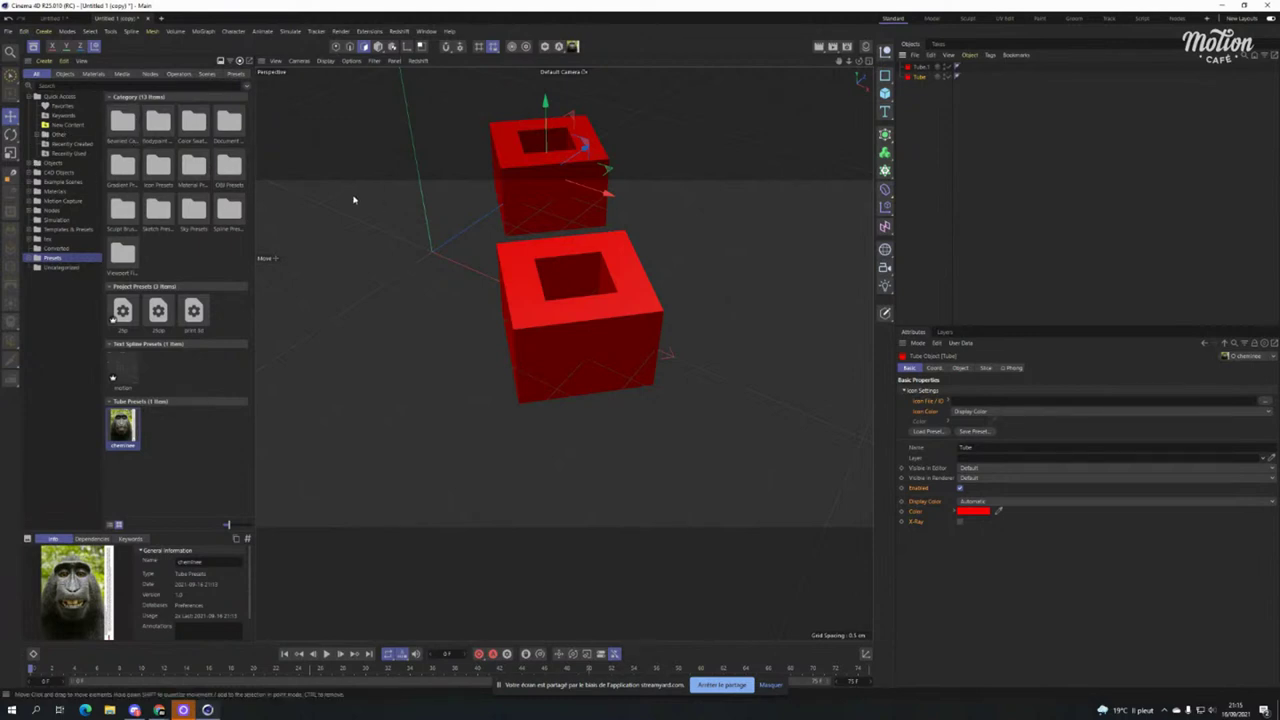
Open the Command Manager with a new empty floating palette and arrange both windows side by side.
{"action": "key", "text": "shift+F12"}
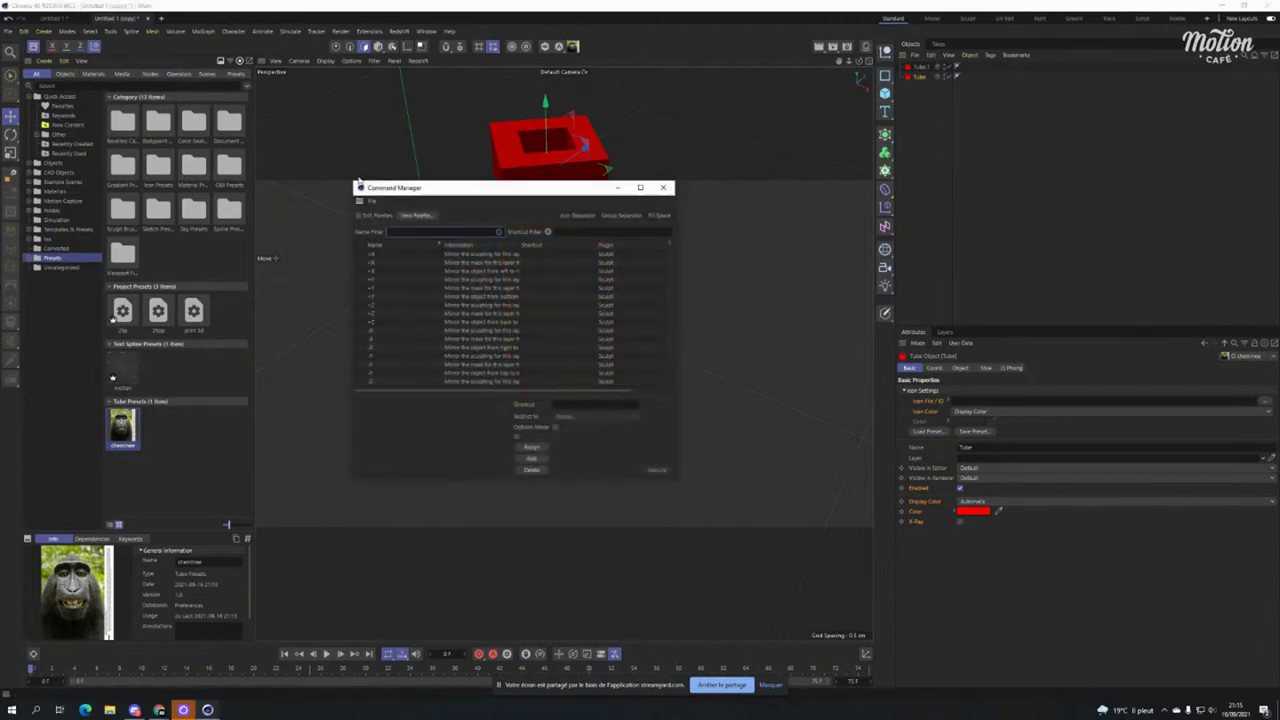
{"action": "left_click", "coordinate": [424, 216]}
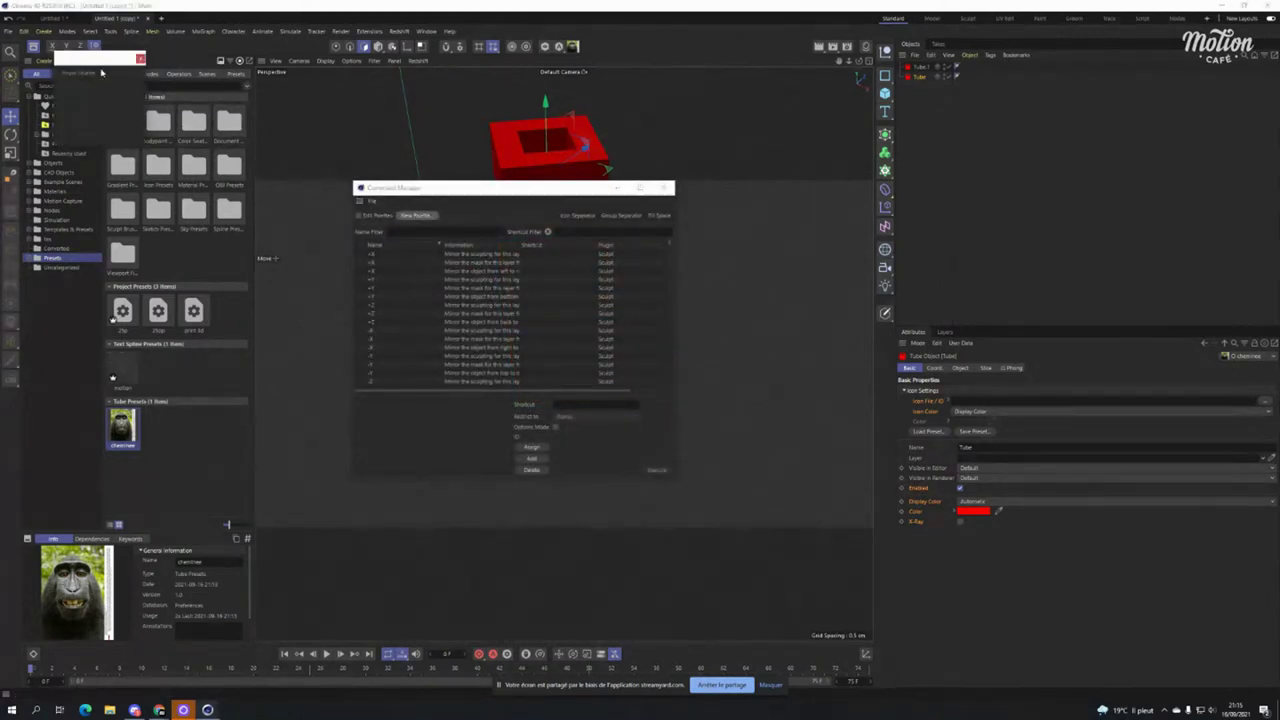
{"action": "left_click_drag", "start_coordinate": [465, 120], "coordinate": [404, 126]}
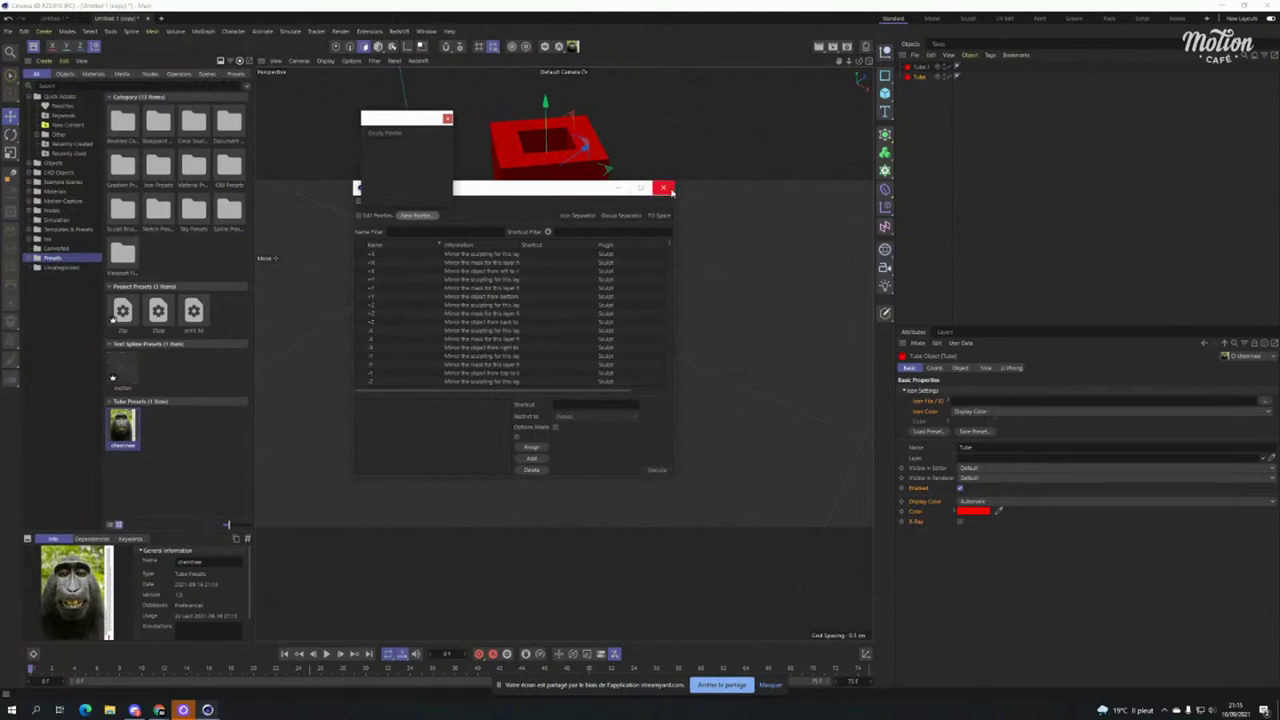
{"action": "left_click_drag", "start_coordinate": [547, 189], "coordinate": [734, 189]}
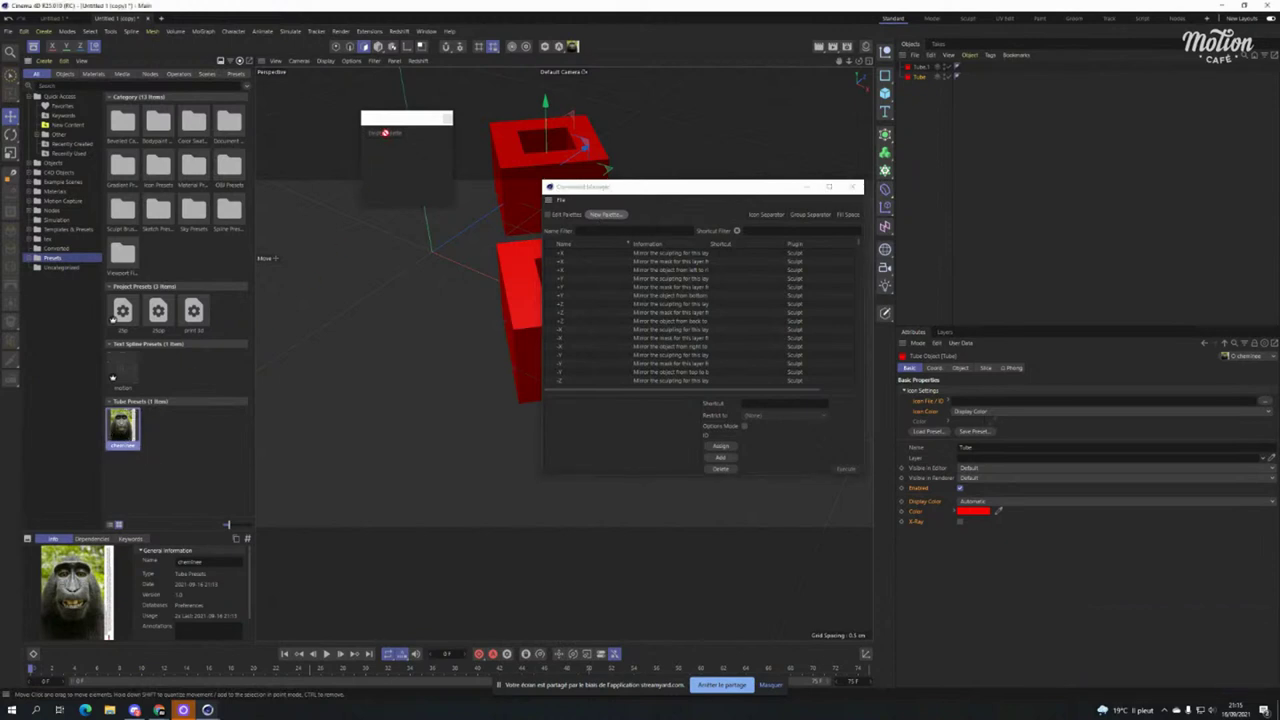
Add a command icon to the new palette and set its Dynamic Content to Document Mode.
{"action": "left_click", "coordinate": [440, 261]}
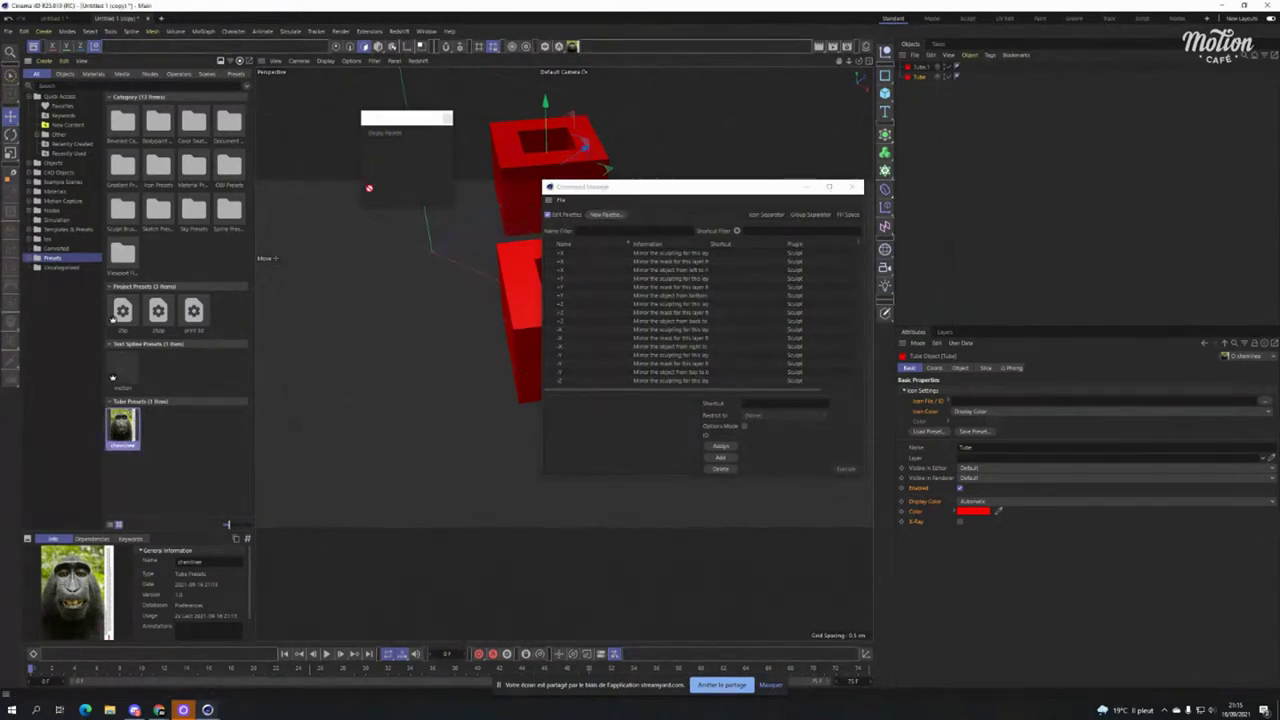
{"action": "left_click_drag", "start_coordinate": [573, 46], "coordinate": [374, 135]}
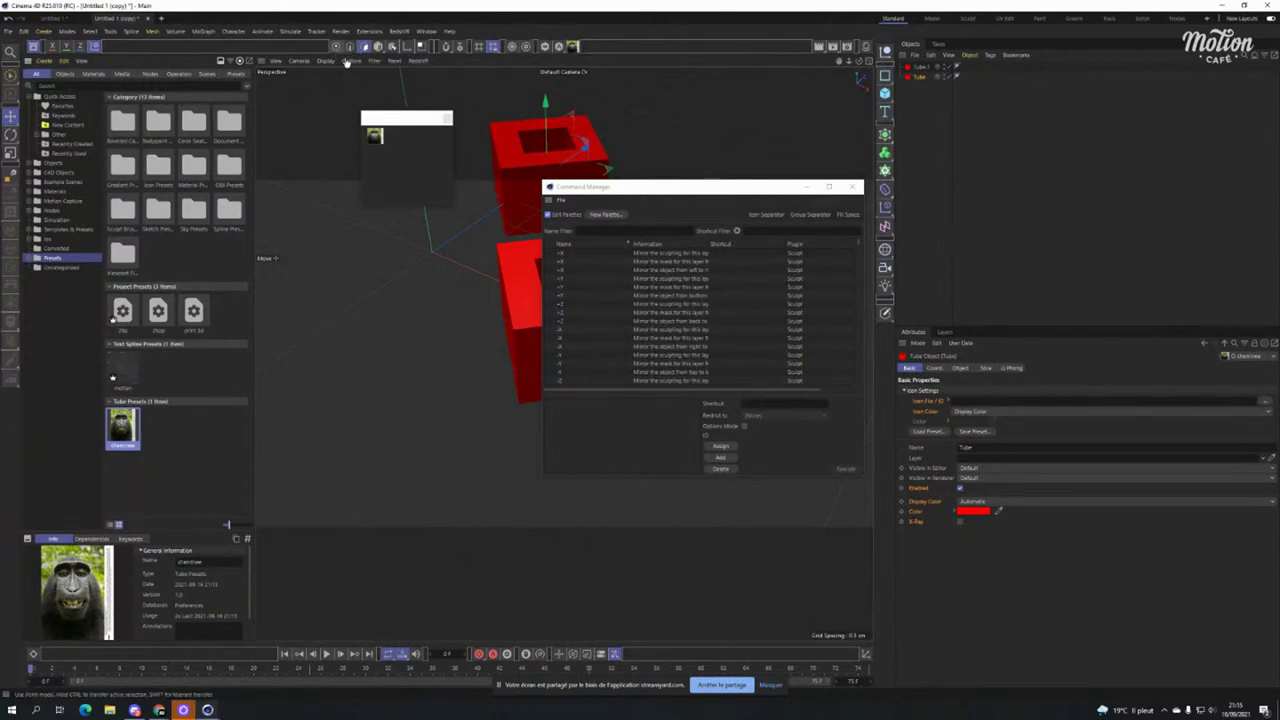
{"action": "right_click", "coordinate": [377, 137]}
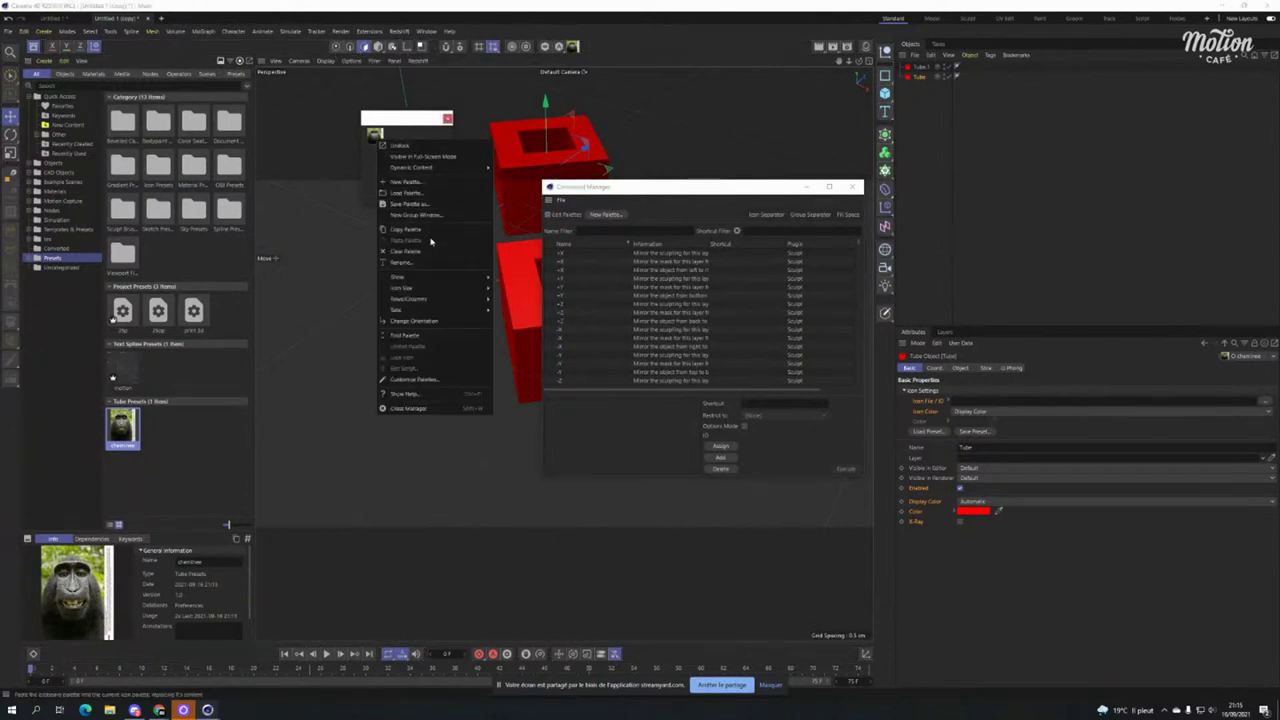
{"action": "mouse_move", "coordinate": [440, 171]}
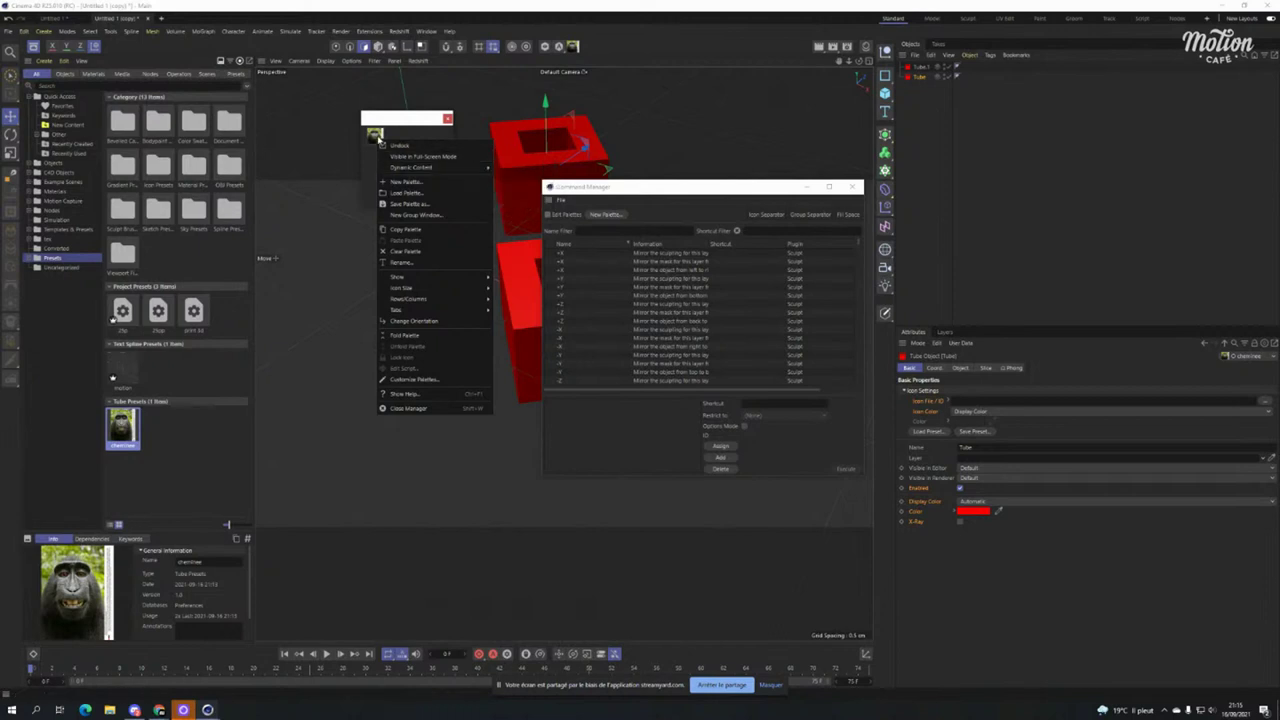
{"action": "key", "text": "Escape"}
{"action": "right_click", "coordinate": [371, 138]}
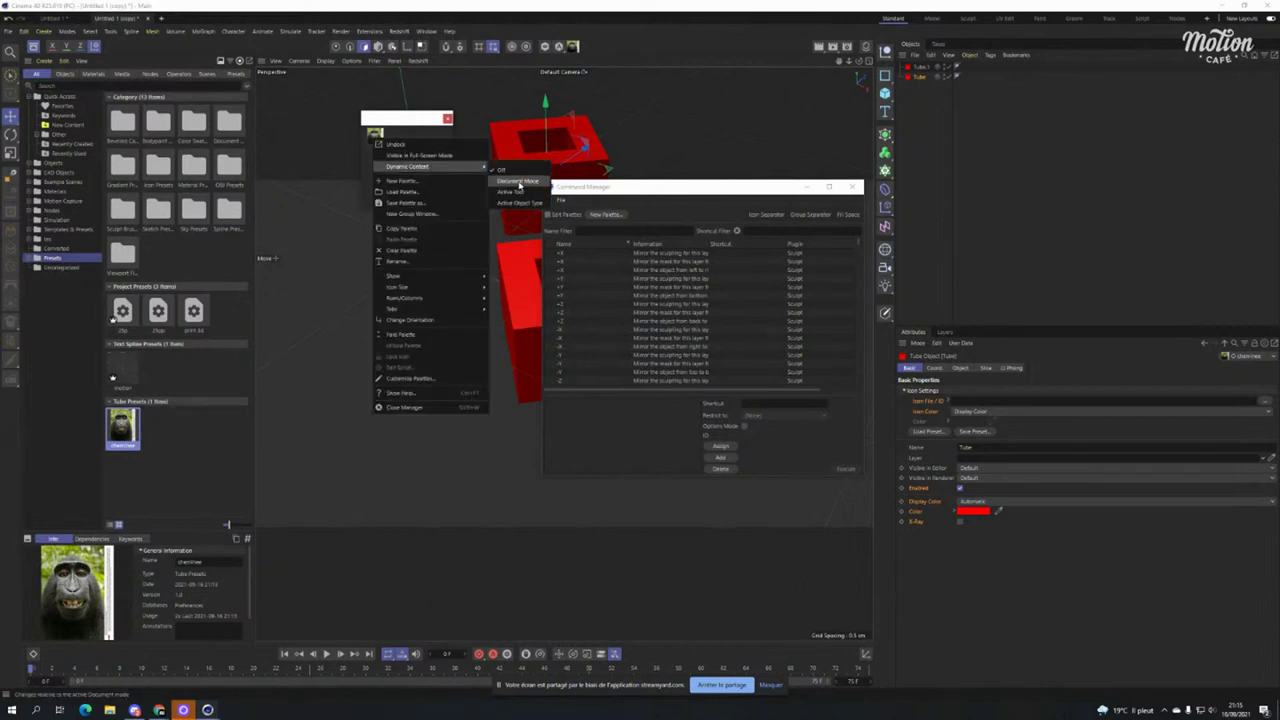
{"action": "left_click", "coordinate": [516, 183]}
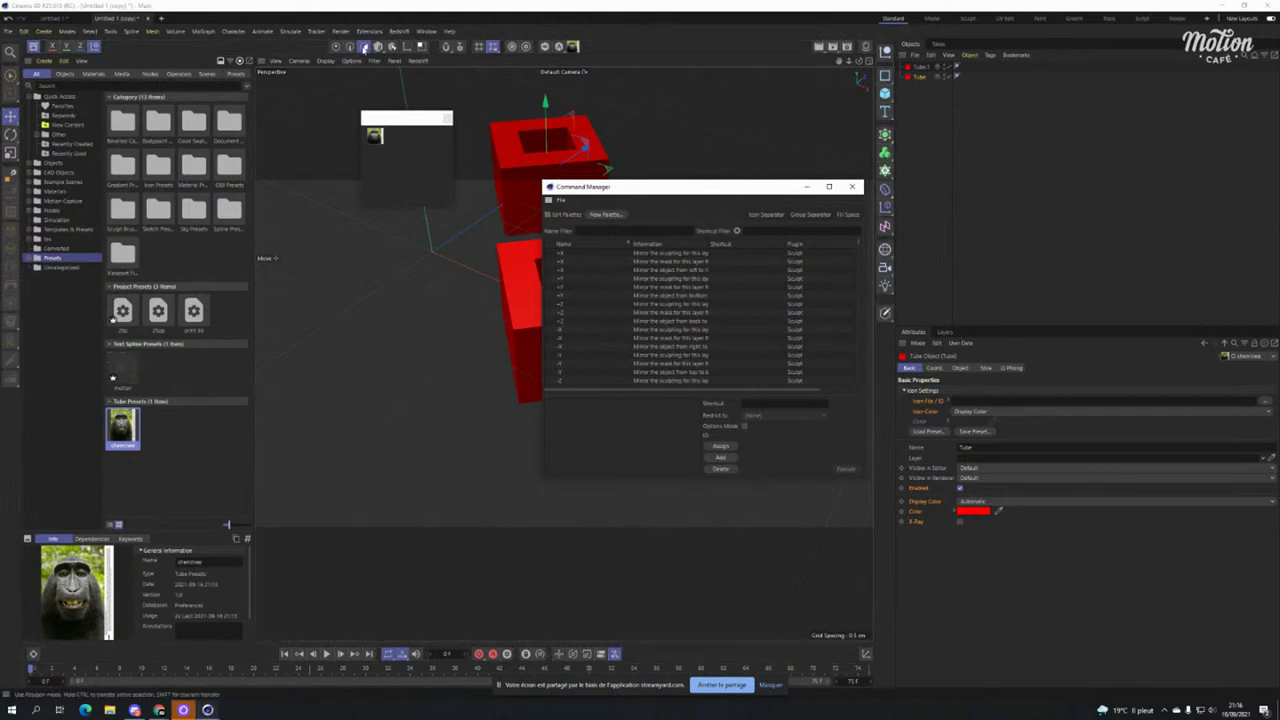
Switch to Polygons mode, enable palette editing and remove the command icon from the palette.
{"action": "left_click", "coordinate": [365, 47]}
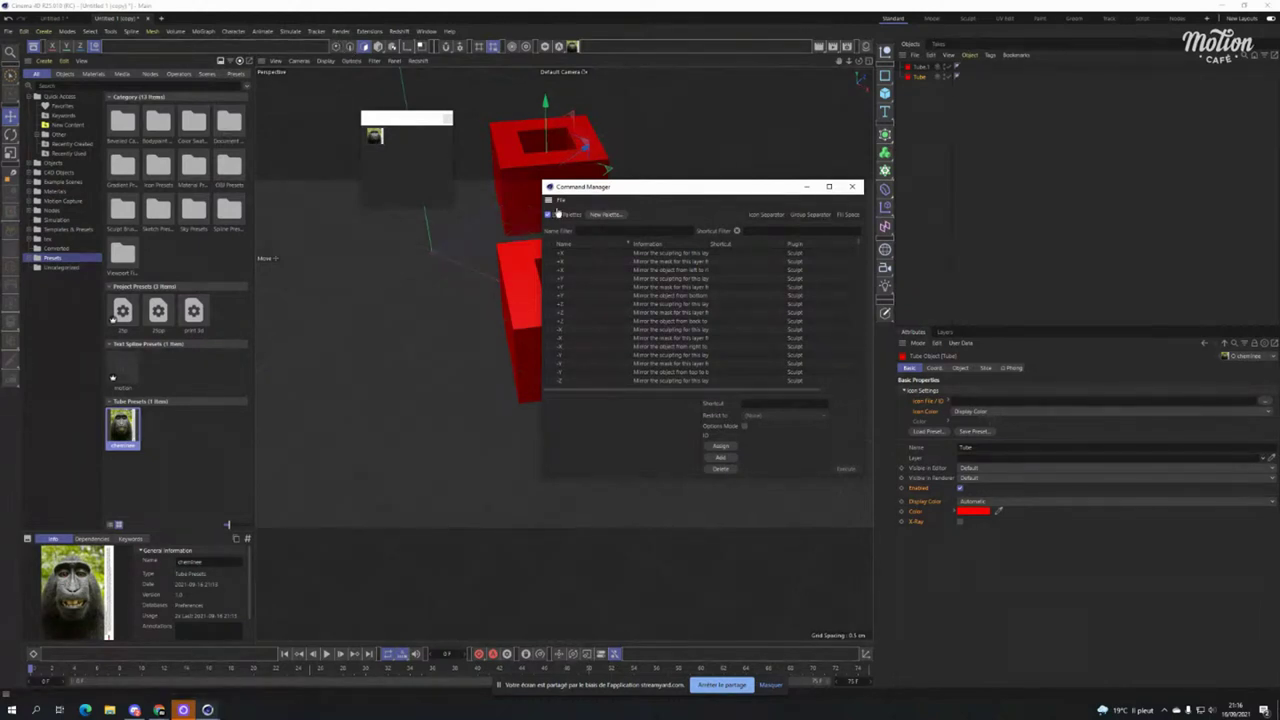
{"action": "left_click", "coordinate": [555, 215]}
{"action": "left_click_drag", "start_coordinate": [378, 142], "coordinate": [412, 150]}
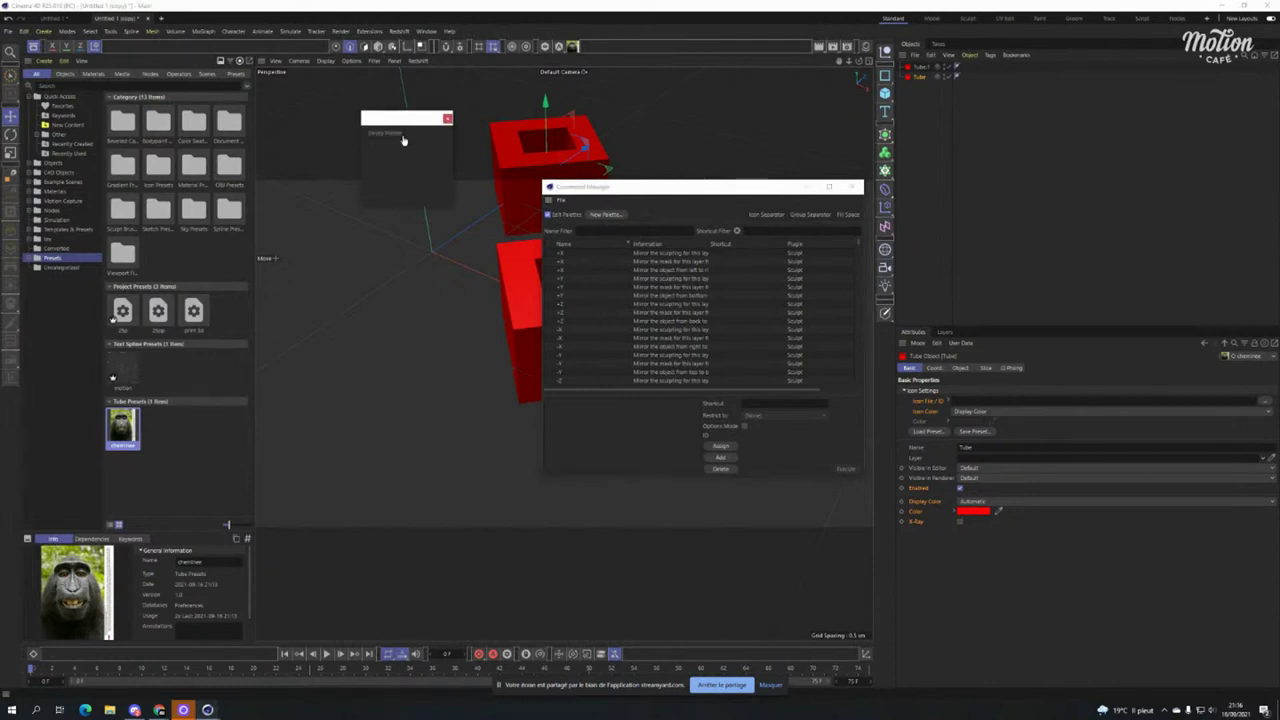
Filter the Command Manager for 'edge' and add Edge to Spline to the empty palette.
{"action": "left_click", "coordinate": [626, 232]}
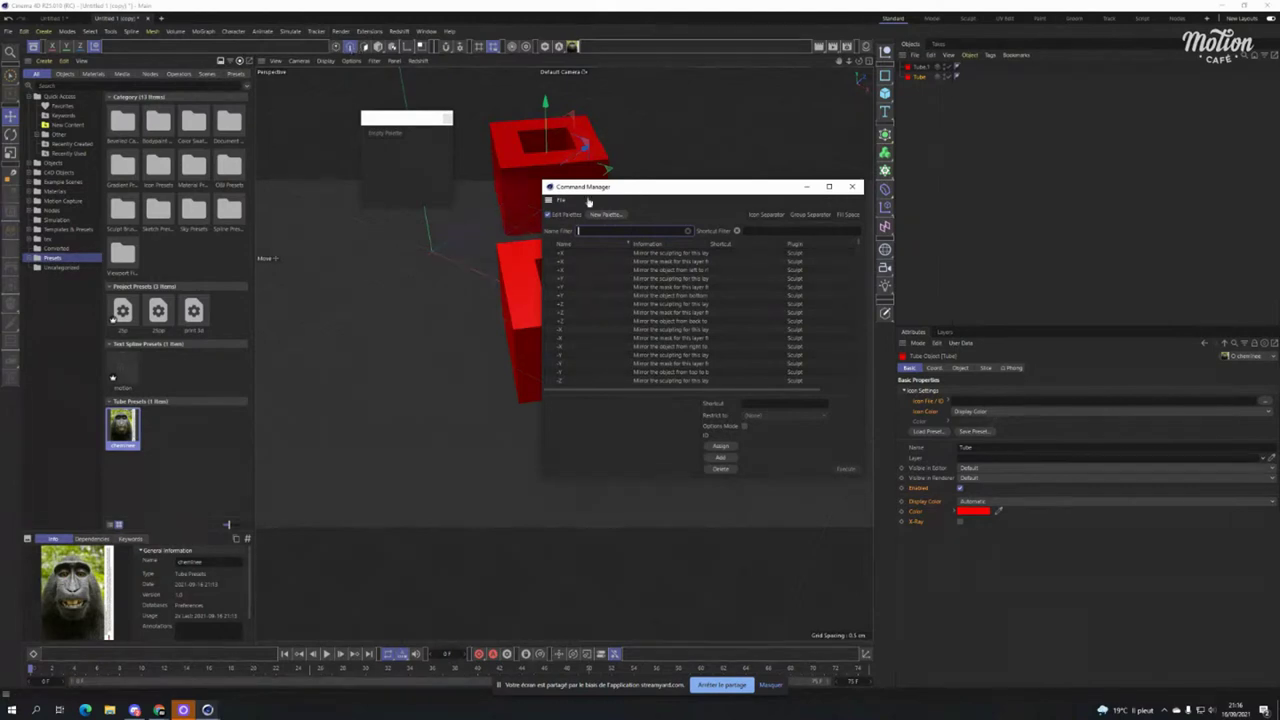
{"action": "type", "text": "edge"}
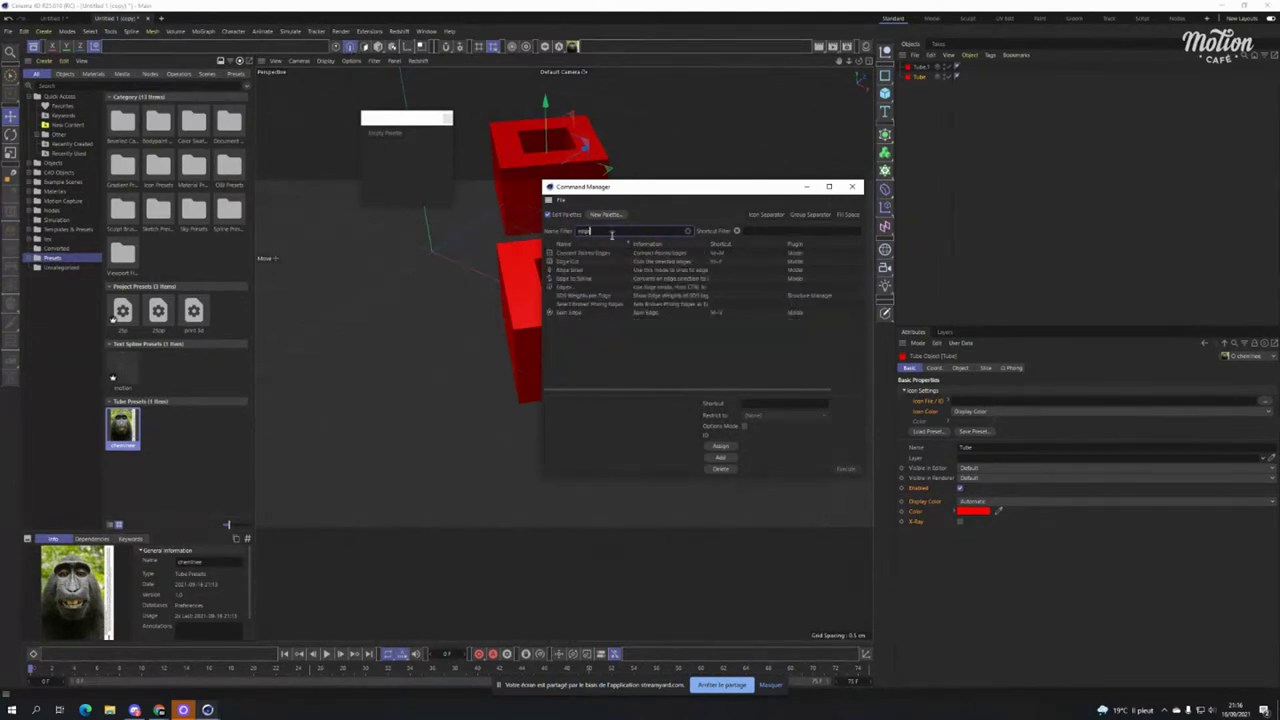
{"action": "left_click", "coordinate": [578, 279]}
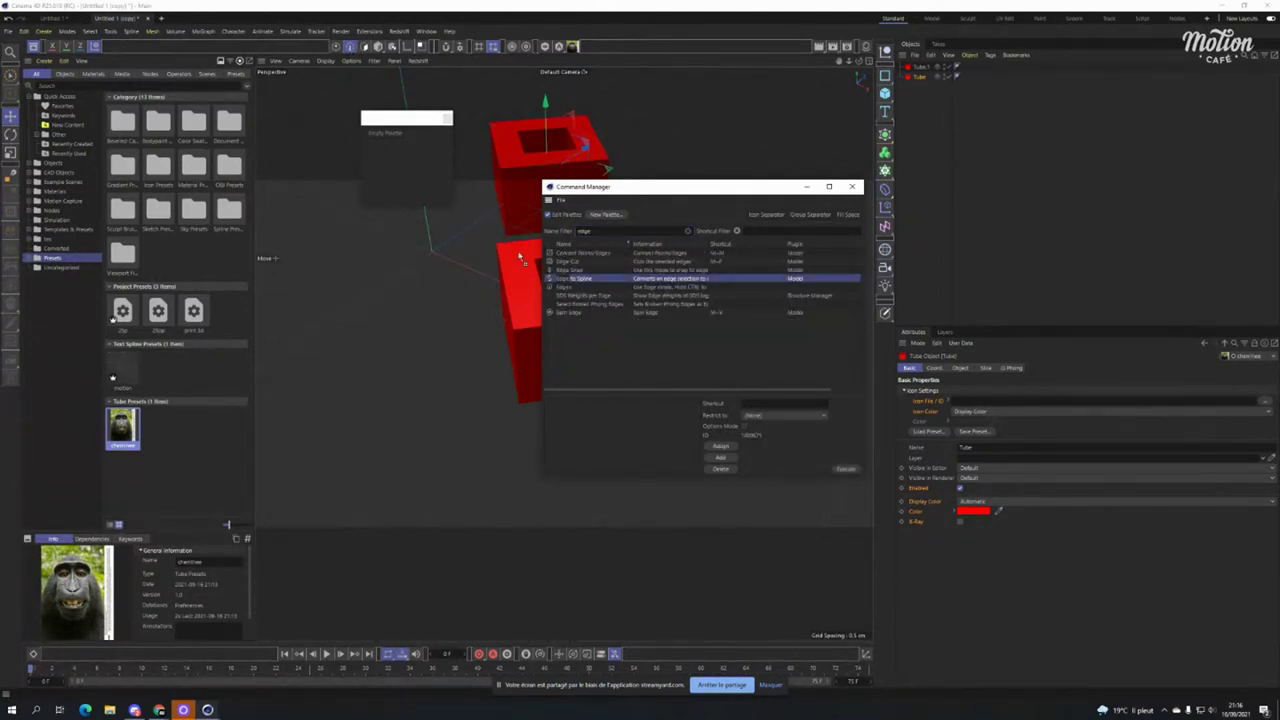
{"action": "left_click_drag", "start_coordinate": [391, 143], "coordinate": [392, 144]}
{"action": "left_click", "coordinate": [548, 215]}
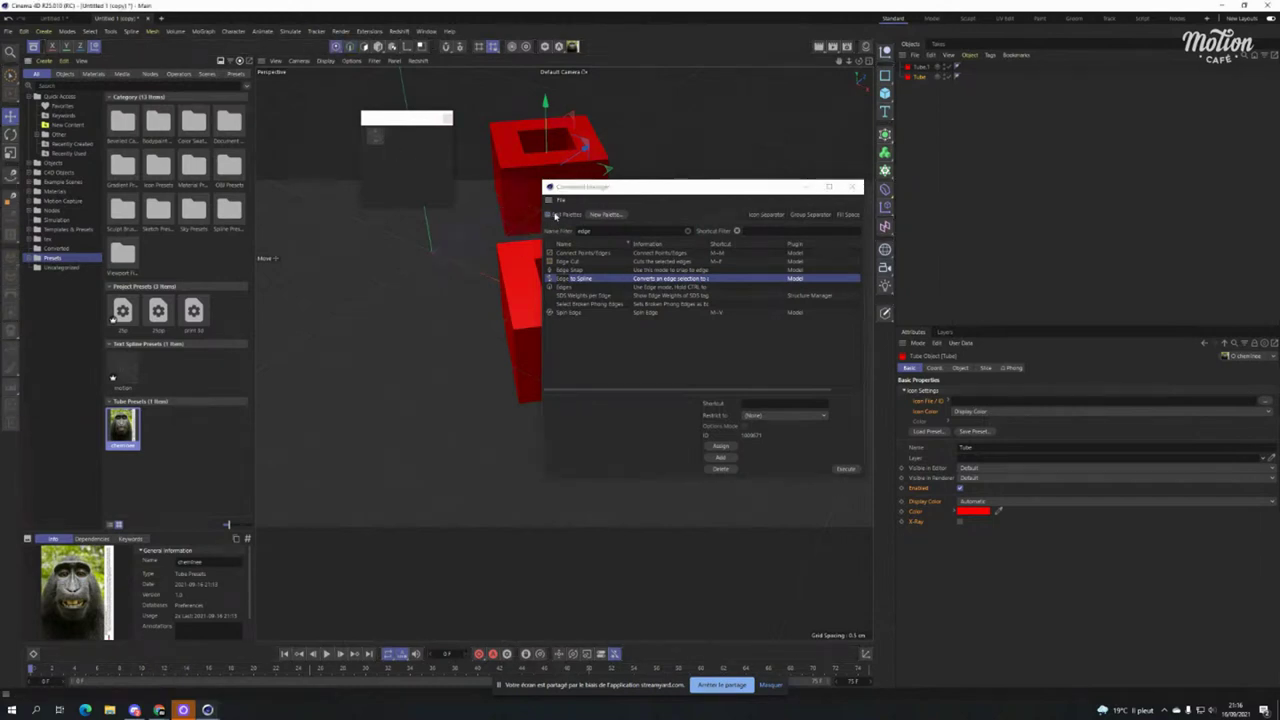
Replace the palette's Edge to Spline icon with the Optimize command, found by filtering 'op'.
{"action": "double_click", "coordinate": [616, 233]}
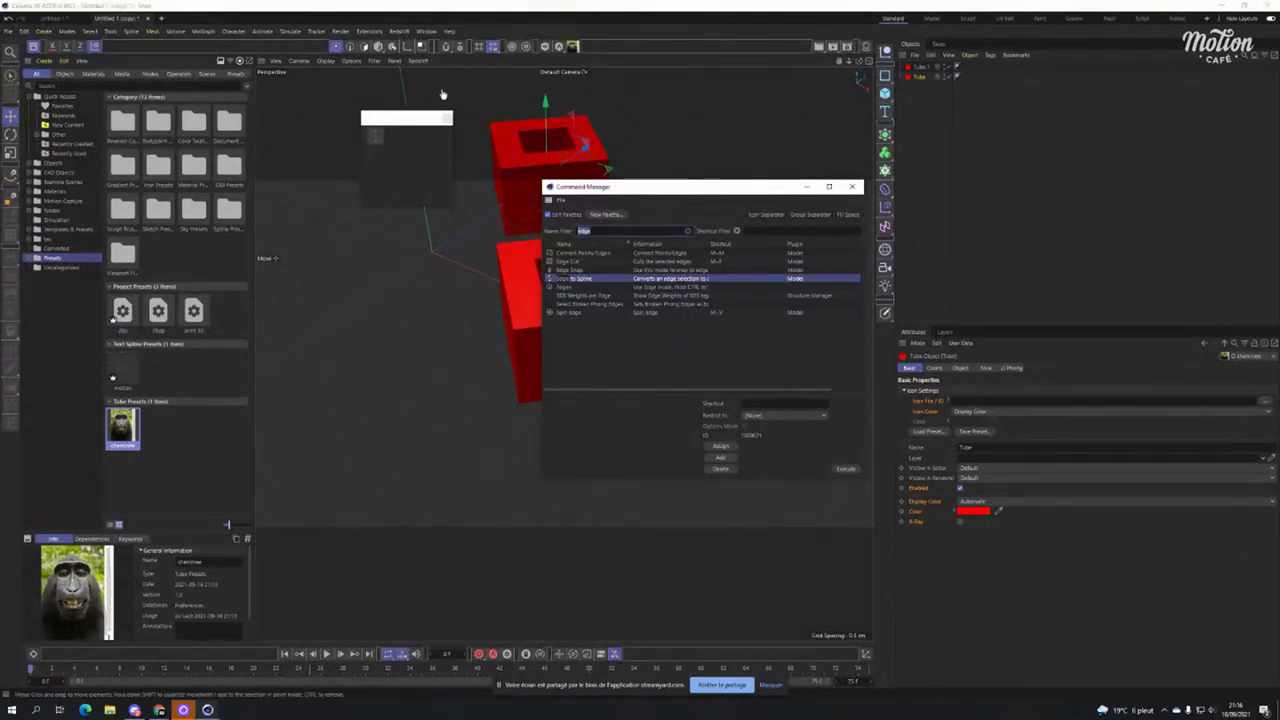
{"action": "left_click", "coordinate": [378, 145]}
{"action": "left_click_drag", "start_coordinate": [378, 145], "coordinate": [610, 231]}
{"action": "type", "text": "op"}
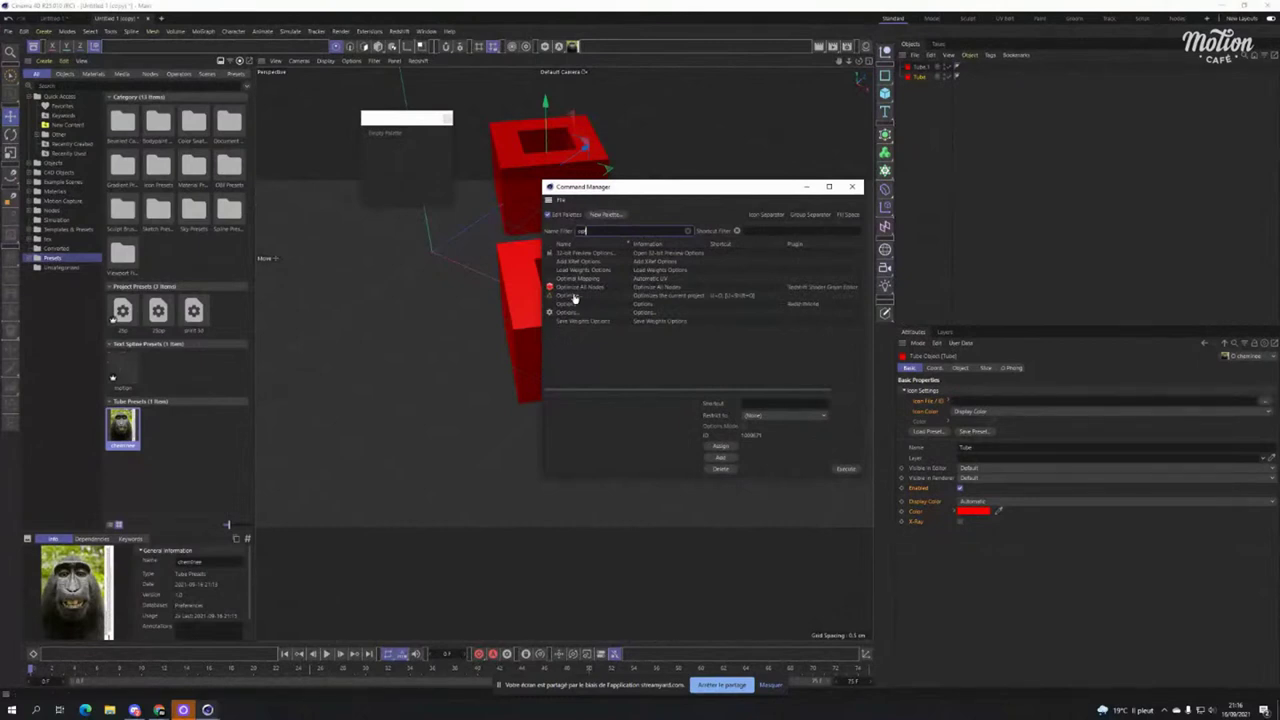
{"action": "left_click_drag", "start_coordinate": [572, 297], "coordinate": [390, 140]}
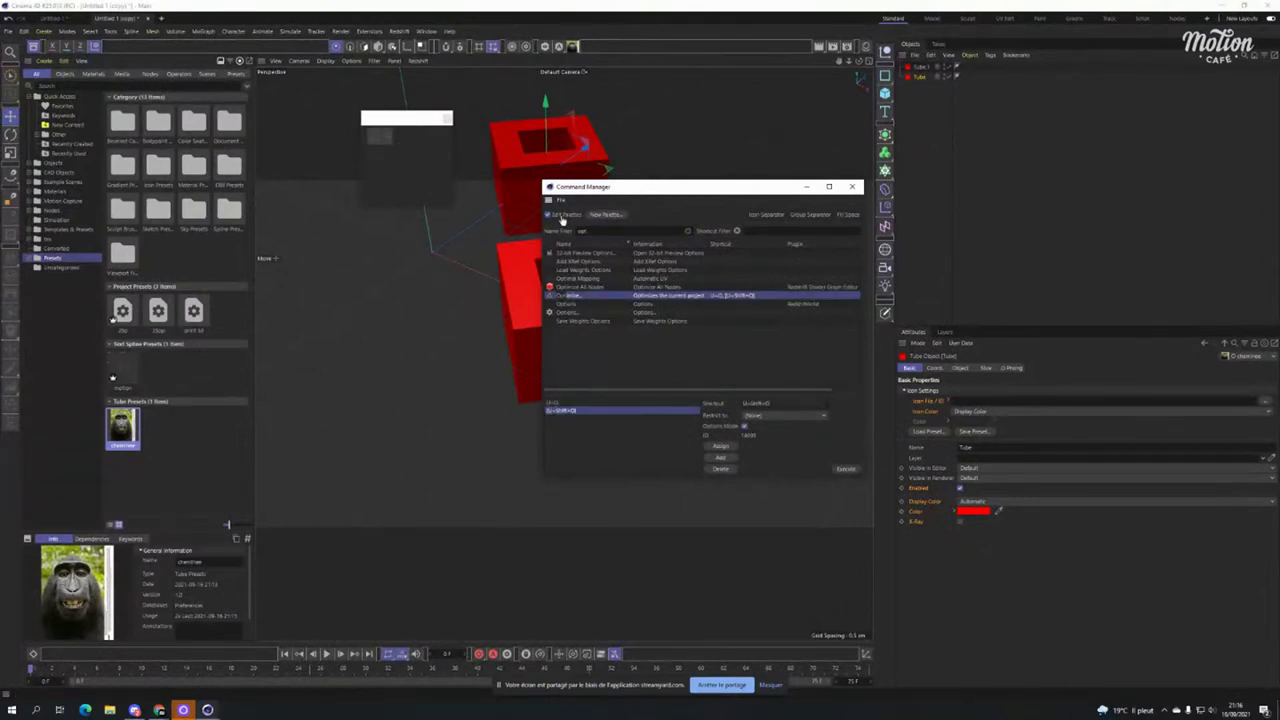
{"action": "left_click", "coordinate": [363, 48]}
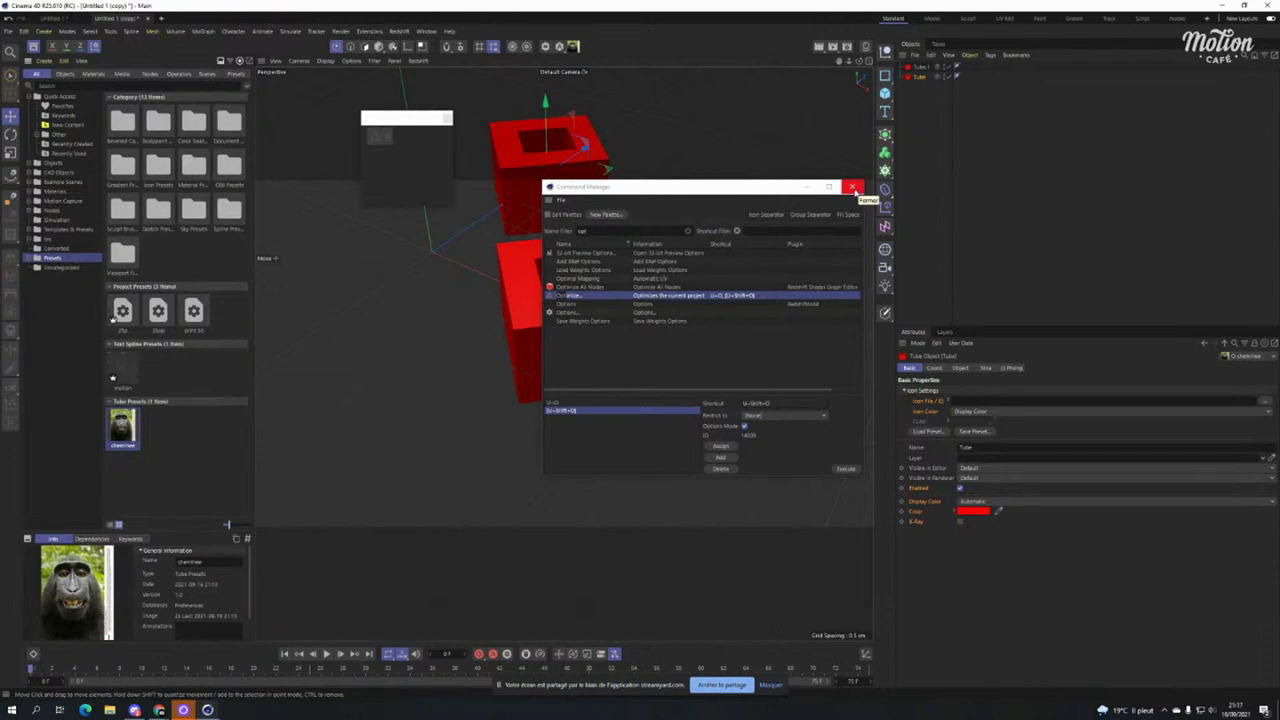
Move the Command Manager aside and close it.
{"action": "left_click_drag", "start_coordinate": [820, 187], "coordinate": [684, 164]}
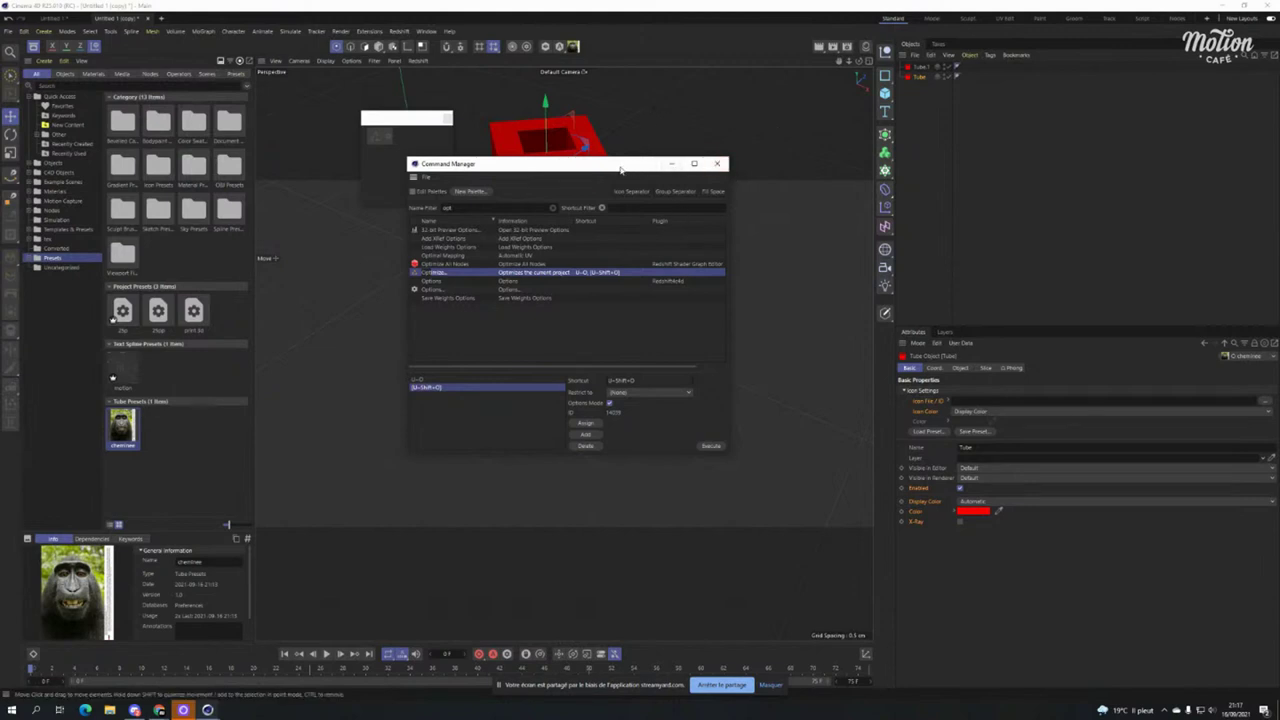
{"action": "left_click_drag", "start_coordinate": [611, 170], "coordinate": [597, 130]}
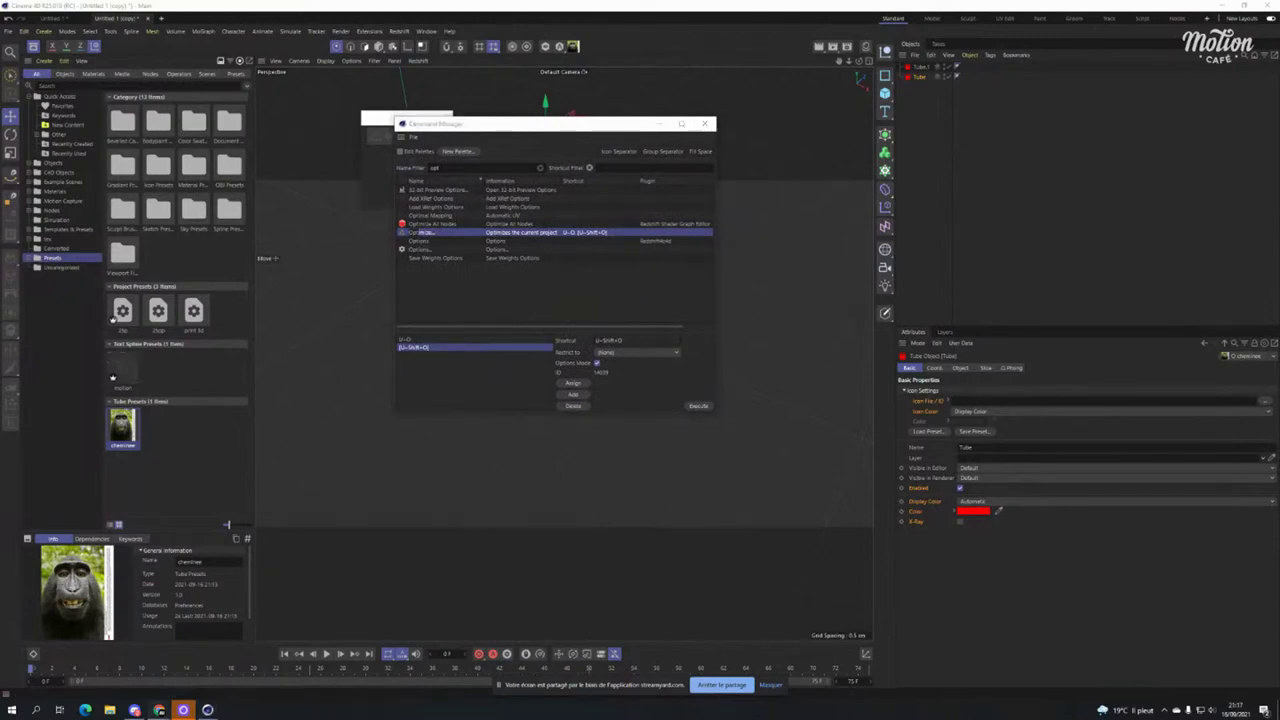
{"action": "left_click", "coordinate": [705, 125]}
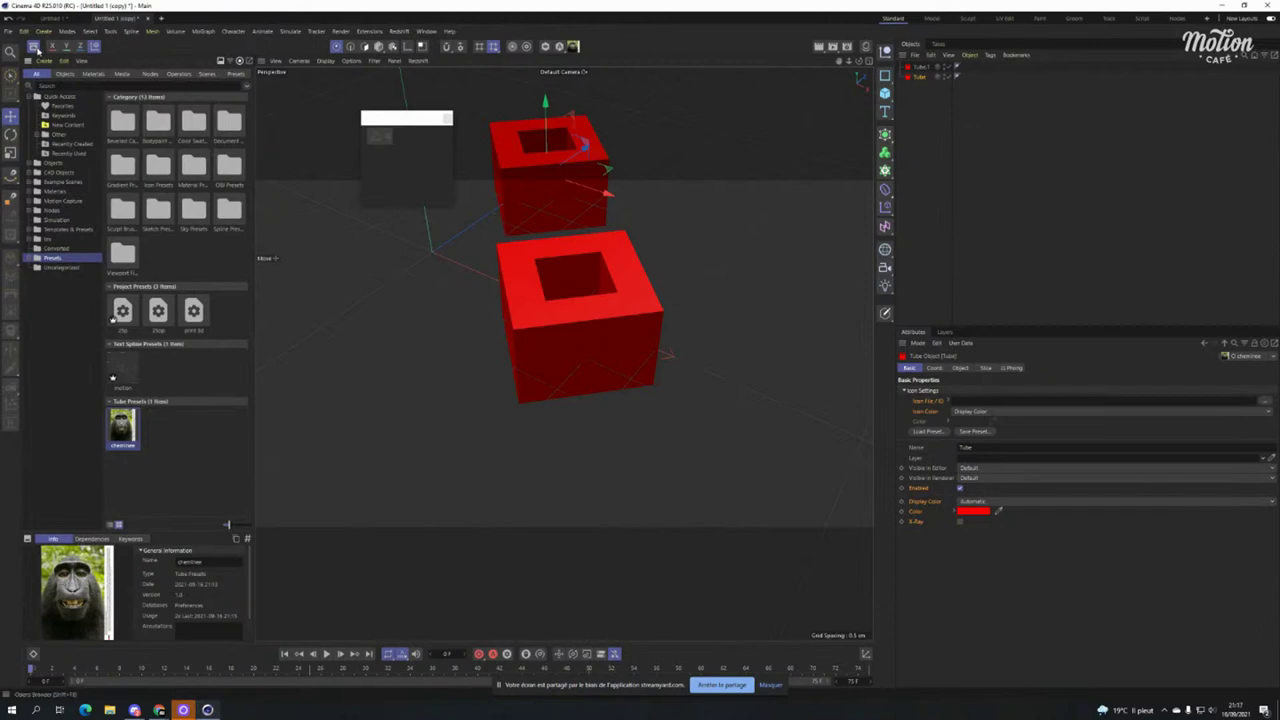
Hide the asset browser, orbit to see both tubes and shift the back tube's hue toward yellow.
{"action": "left_click", "coordinate": [40, 52]}
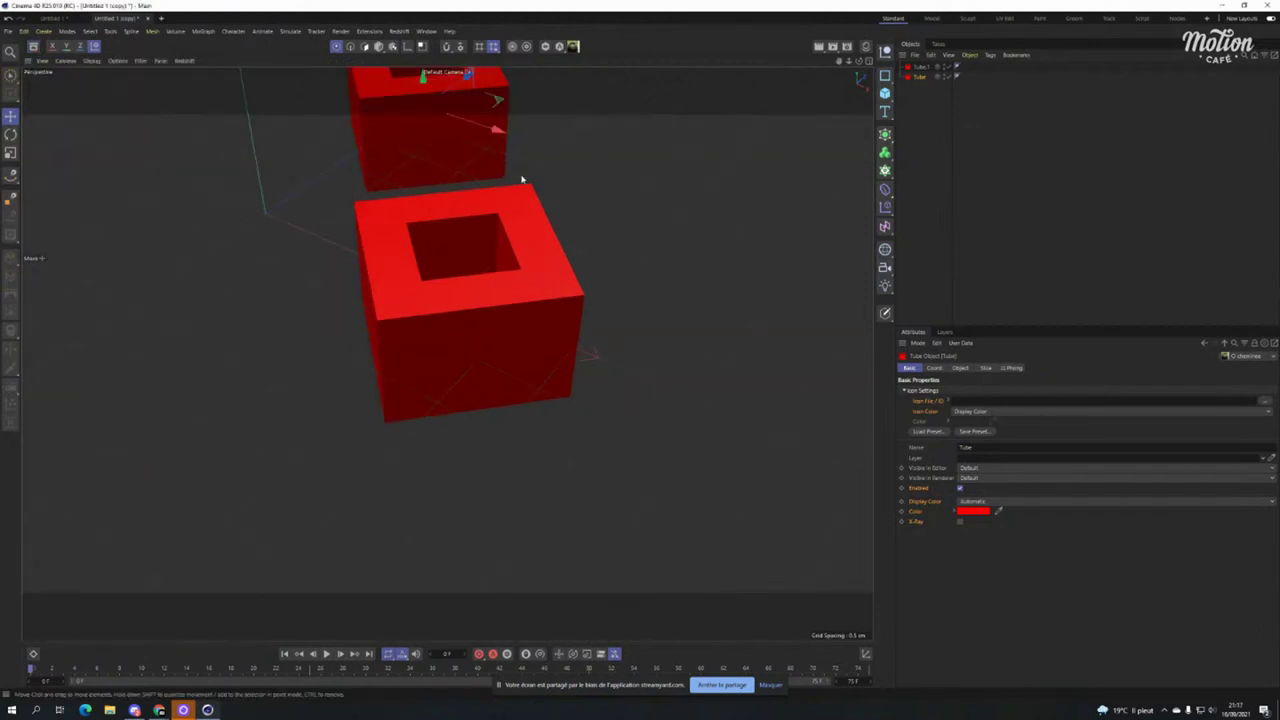
{"action": "left_click_drag", "start_coordinate": [523, 180], "coordinate": [714, 163], "text": "alt"}
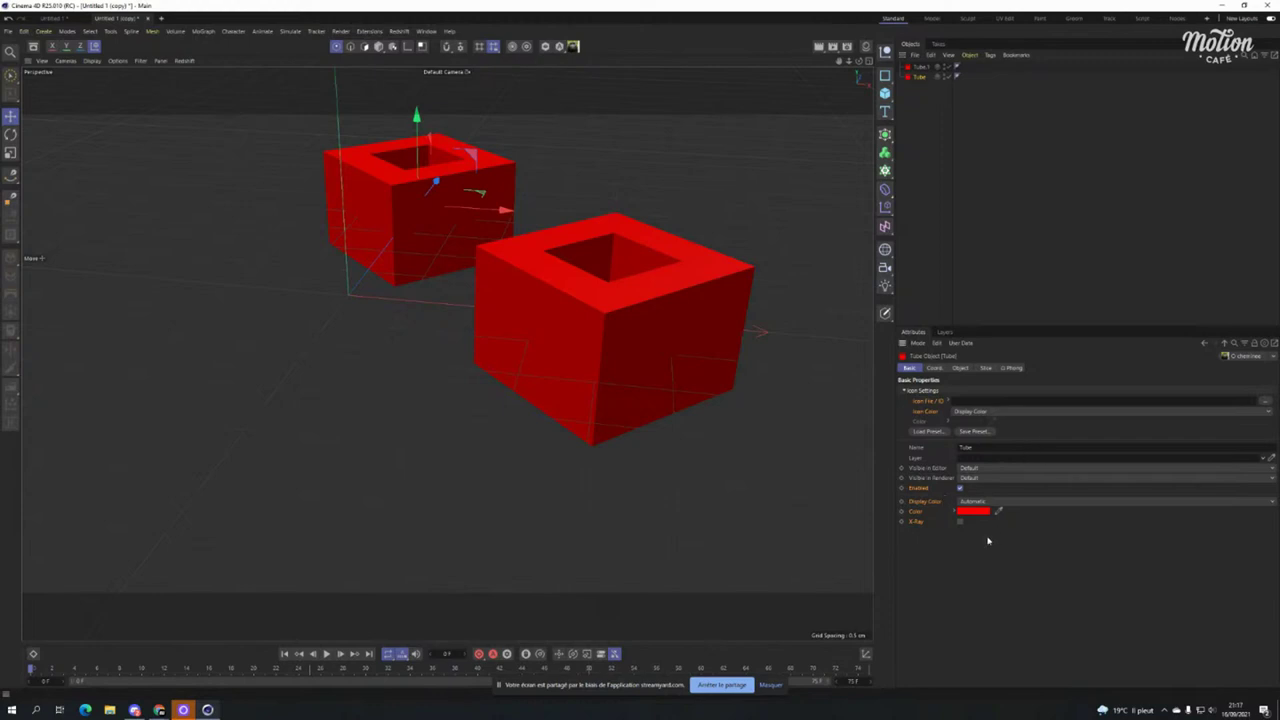
{"action": "left_click", "coordinate": [955, 513]}
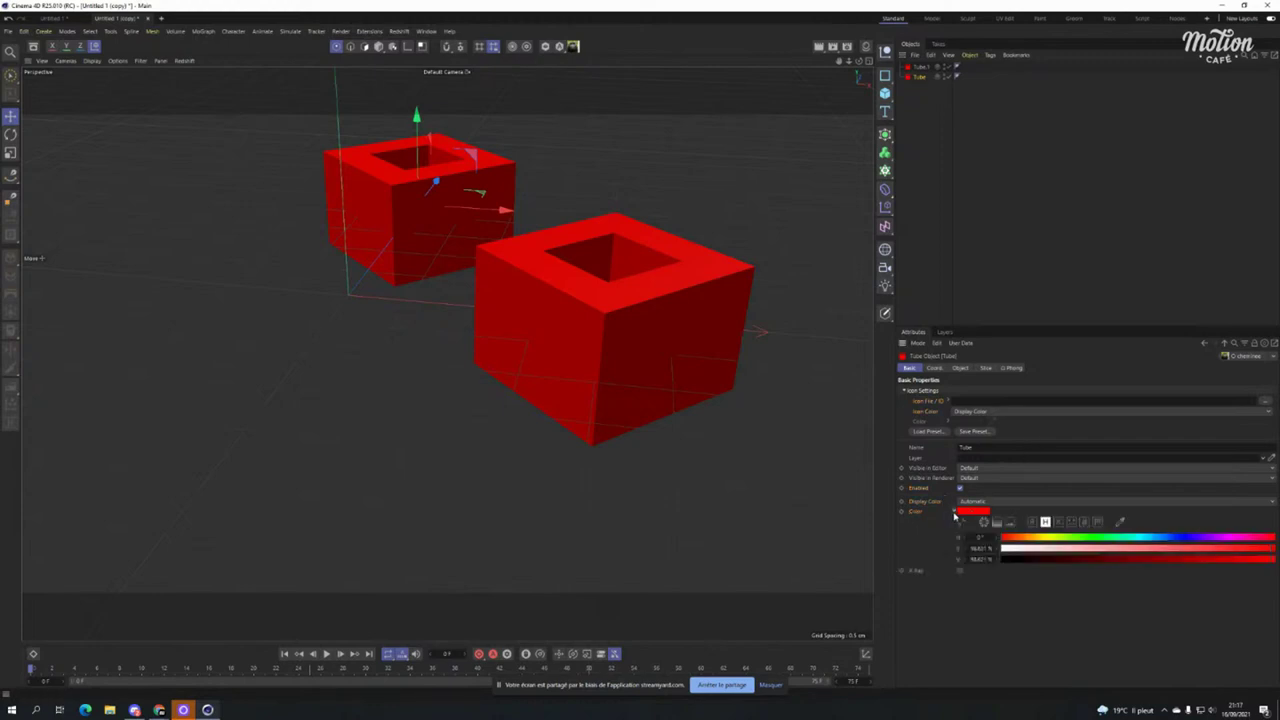
{"action": "mouse_move", "coordinate": [1040, 538]}
{"action": "left_mouse_down"}
{"action": "mouse_move", "coordinate": [1024, 538]}
{"action": "mouse_move", "coordinate": [1036, 538]}
{"action": "left_mouse_up"}
Try green values for the back tube in the Color Chooser, then close it.
{"action": "left_click", "coordinate": [967, 512]}
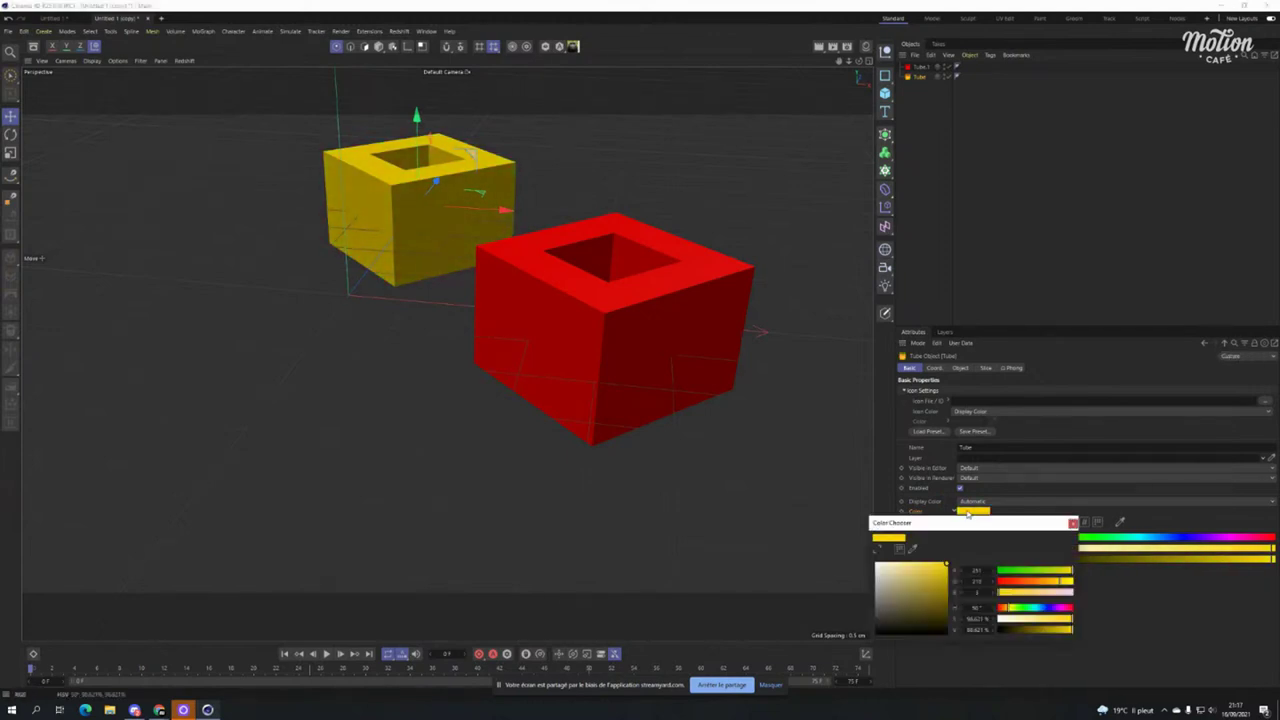
{"action": "left_click_drag", "start_coordinate": [947, 532], "coordinate": [864, 405]}
{"action": "left_click", "coordinate": [923, 456]}
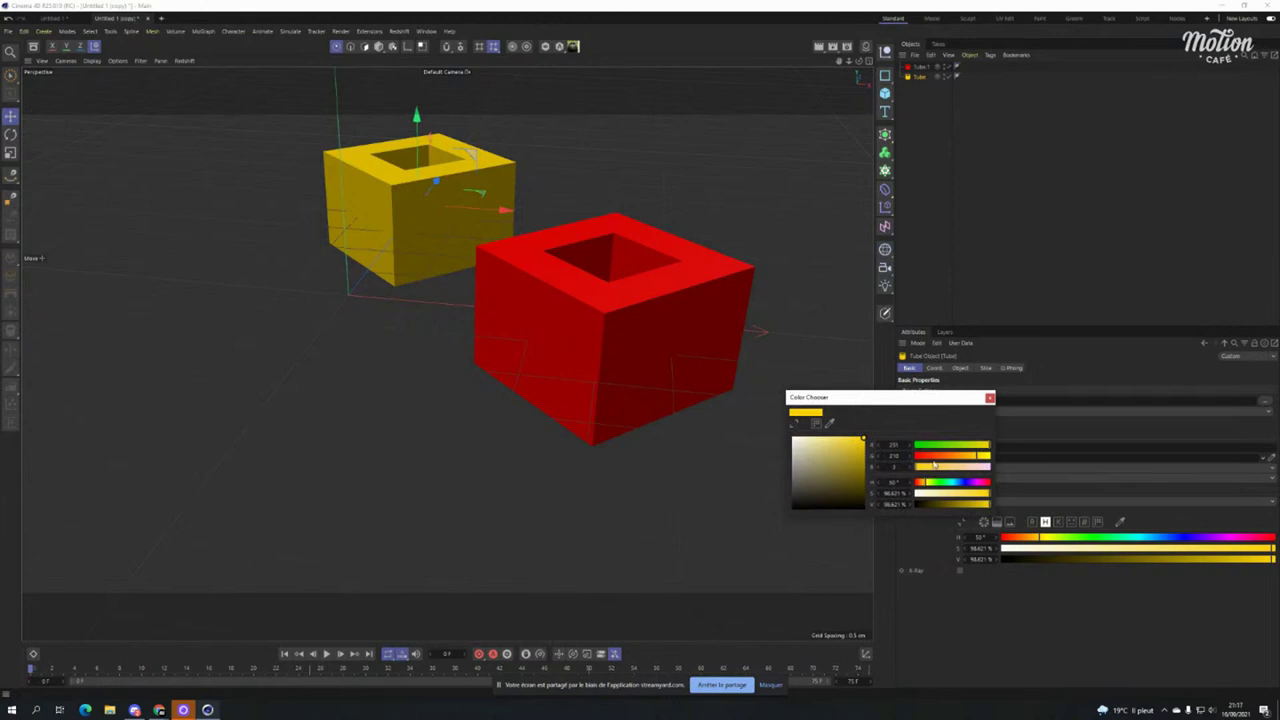
{"action": "mouse_move", "coordinate": [923, 456]}
{"action": "left_mouse_down"}
{"action": "mouse_move", "coordinate": [952, 467]}
{"action": "mouse_move", "coordinate": [928, 468]}
{"action": "left_mouse_up"}
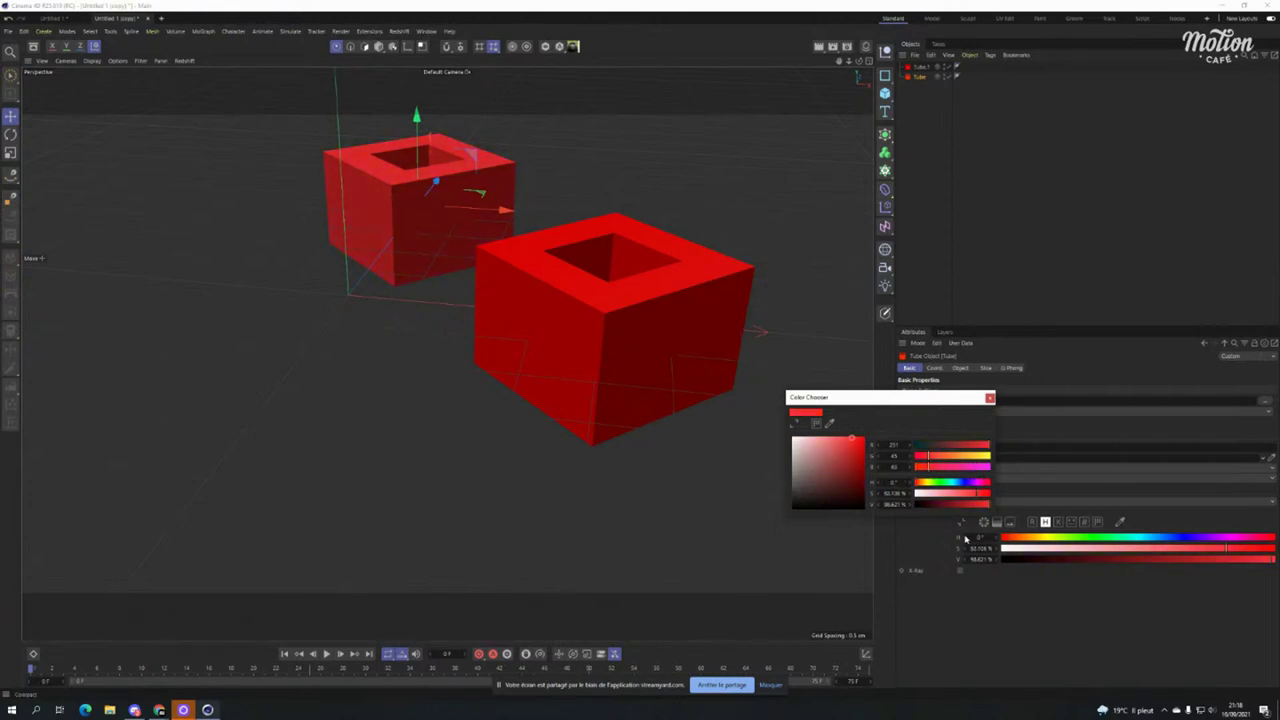
{"action": "left_click", "coordinate": [989, 398]}
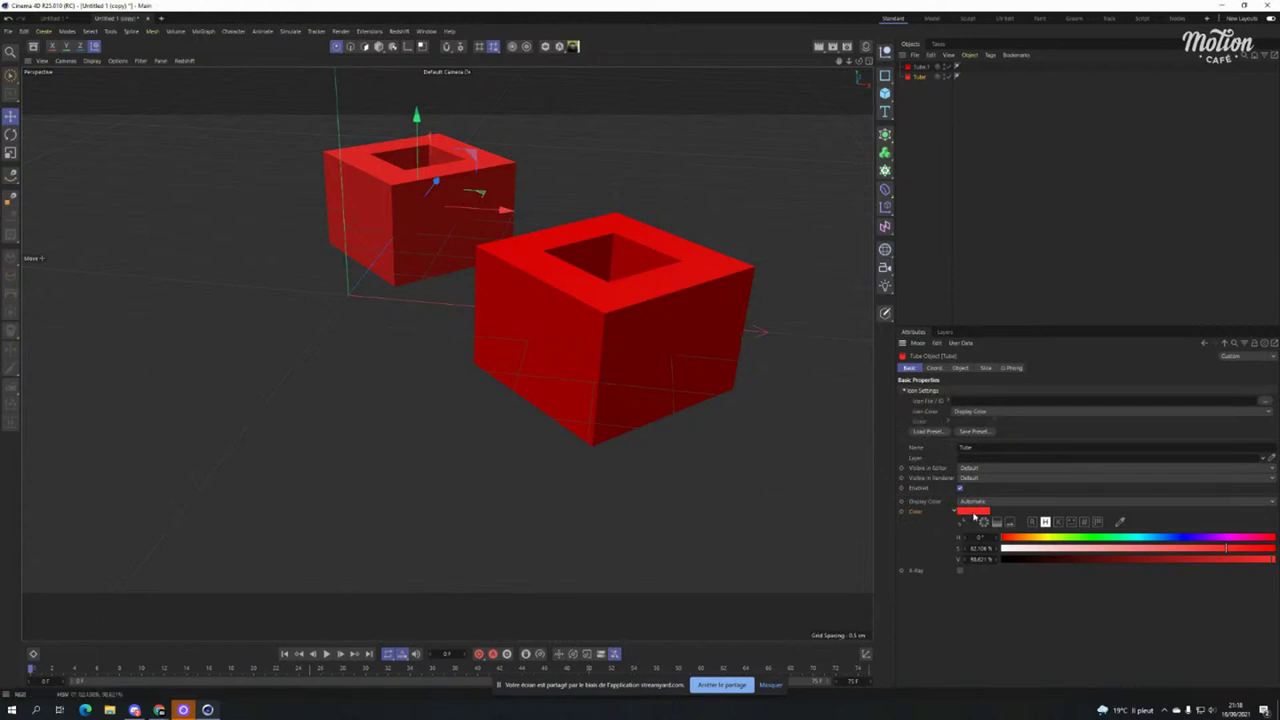
Reopen the Color Chooser and set the back tube to tan, RGB 192, 161, 116.
{"action": "left_click", "coordinate": [968, 512]}
{"action": "left_click_drag", "start_coordinate": [935, 530], "coordinate": [631, 418]}
{"action": "left_click", "coordinate": [623, 467]}
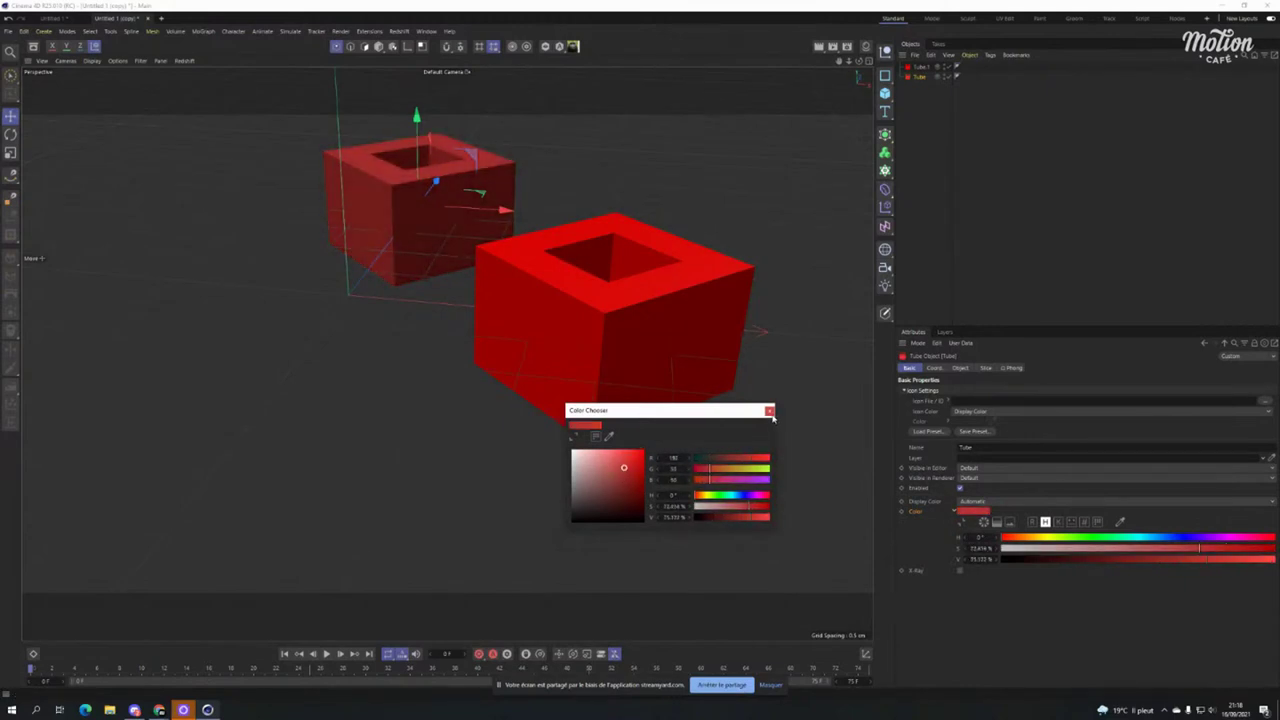
{"action": "mouse_move", "coordinate": [712, 468]}
{"action": "left_mouse_down"}
{"action": "mouse_move", "coordinate": [741, 468]}
{"action": "mouse_move", "coordinate": [731, 482]}
{"action": "left_mouse_up"}
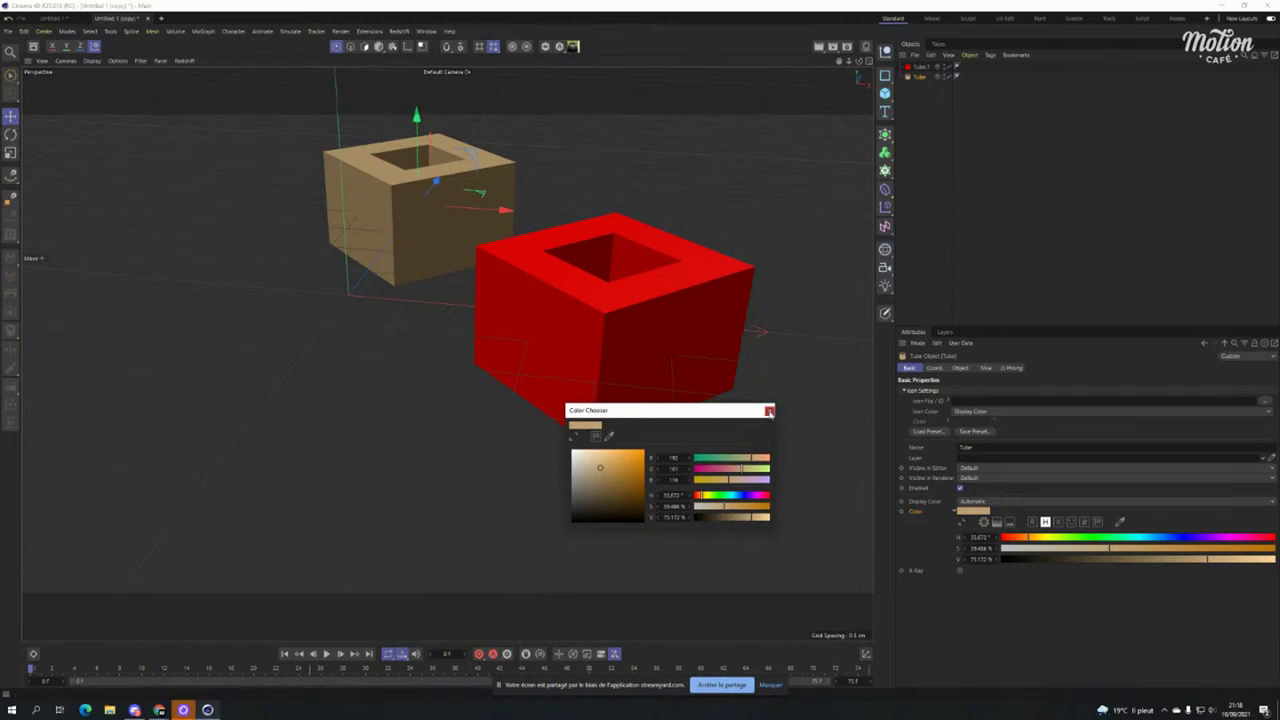
Close the Color Chooser with the back tube now tan beside the red tube.
{"action": "left_click", "coordinate": [769, 411]}
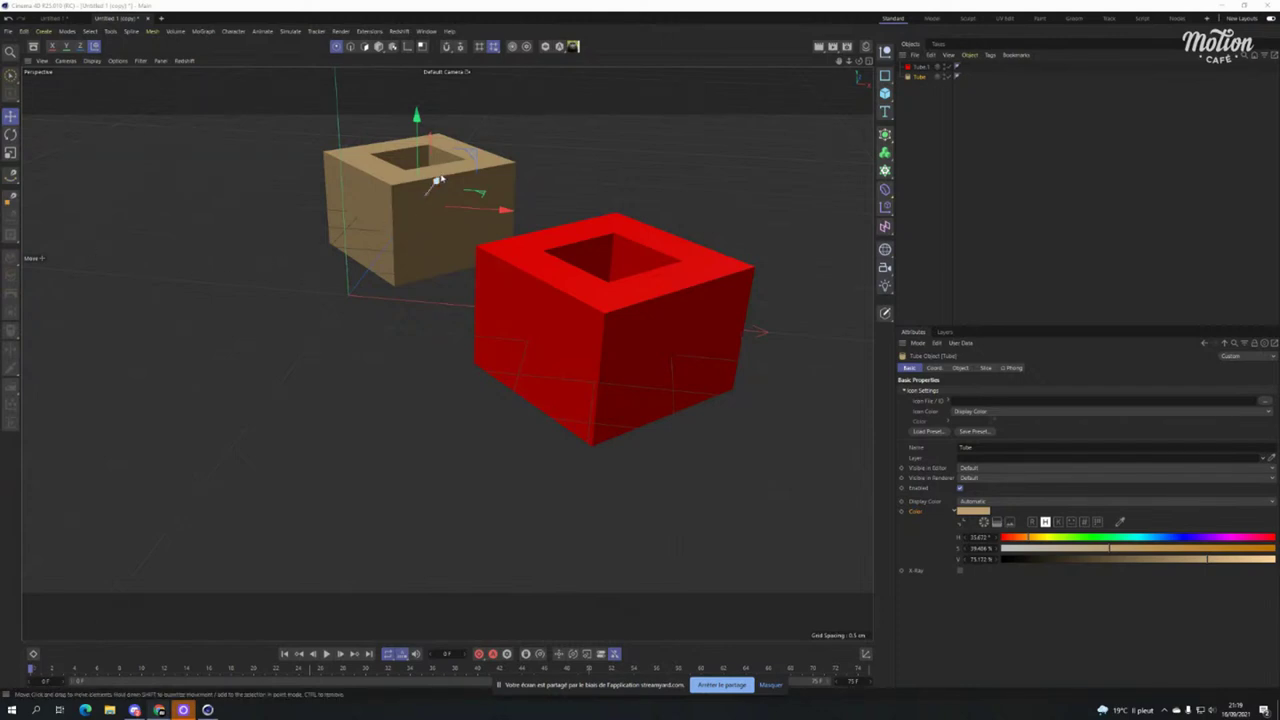
Move the tan tube beside the red one and float the Generators flyout as a palette over the viewport.
{"action": "left_click_drag", "start_coordinate": [434, 179], "coordinate": [387, 275]}
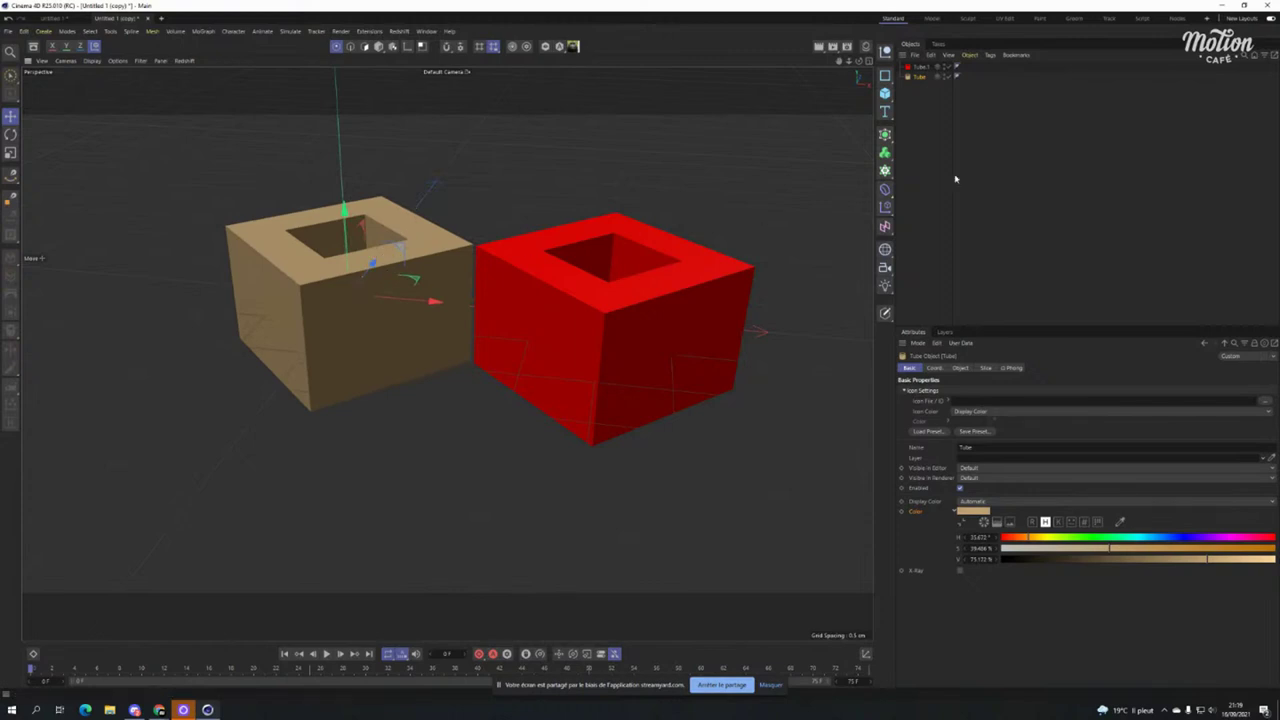
{"action": "left_click_drag", "start_coordinate": [760, 170], "coordinate": [737, 209], "text": "alt"}
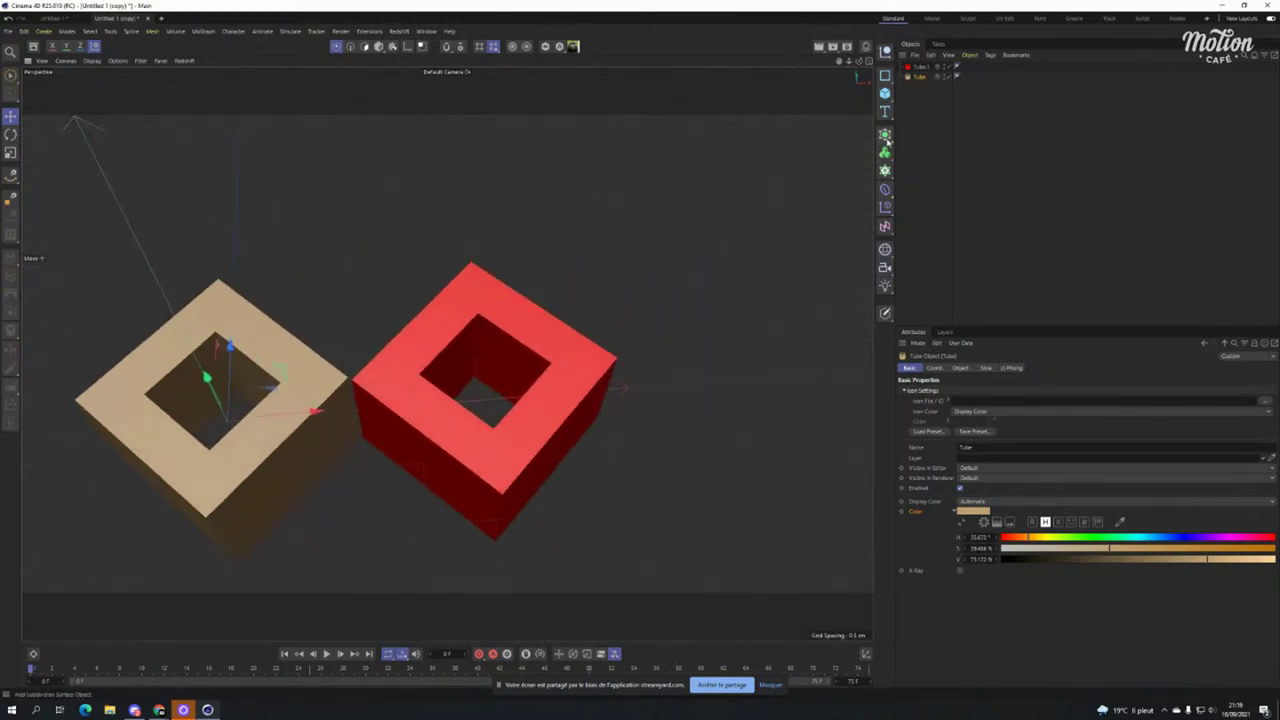
{"action": "left_click", "coordinate": [885, 136]}
{"action": "left_click", "coordinate": [960, 140]}
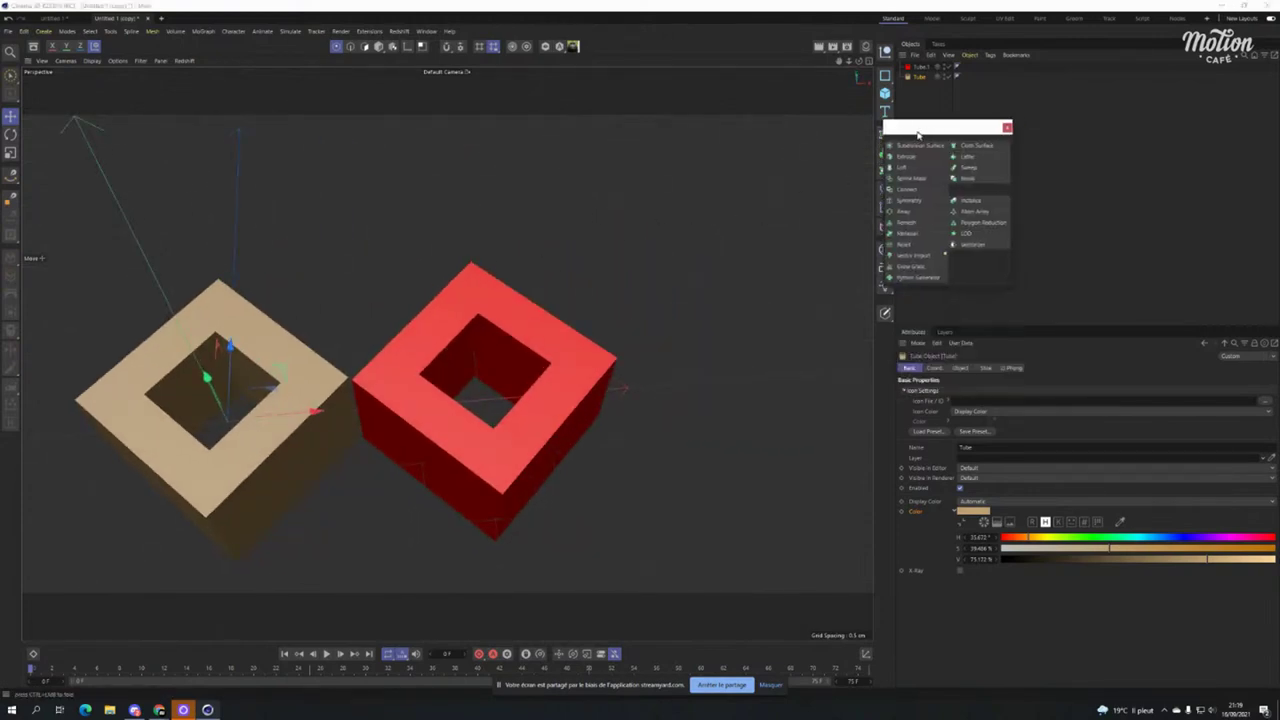
{"action": "left_click_drag", "start_coordinate": [960, 121], "coordinate": [528, 113]}
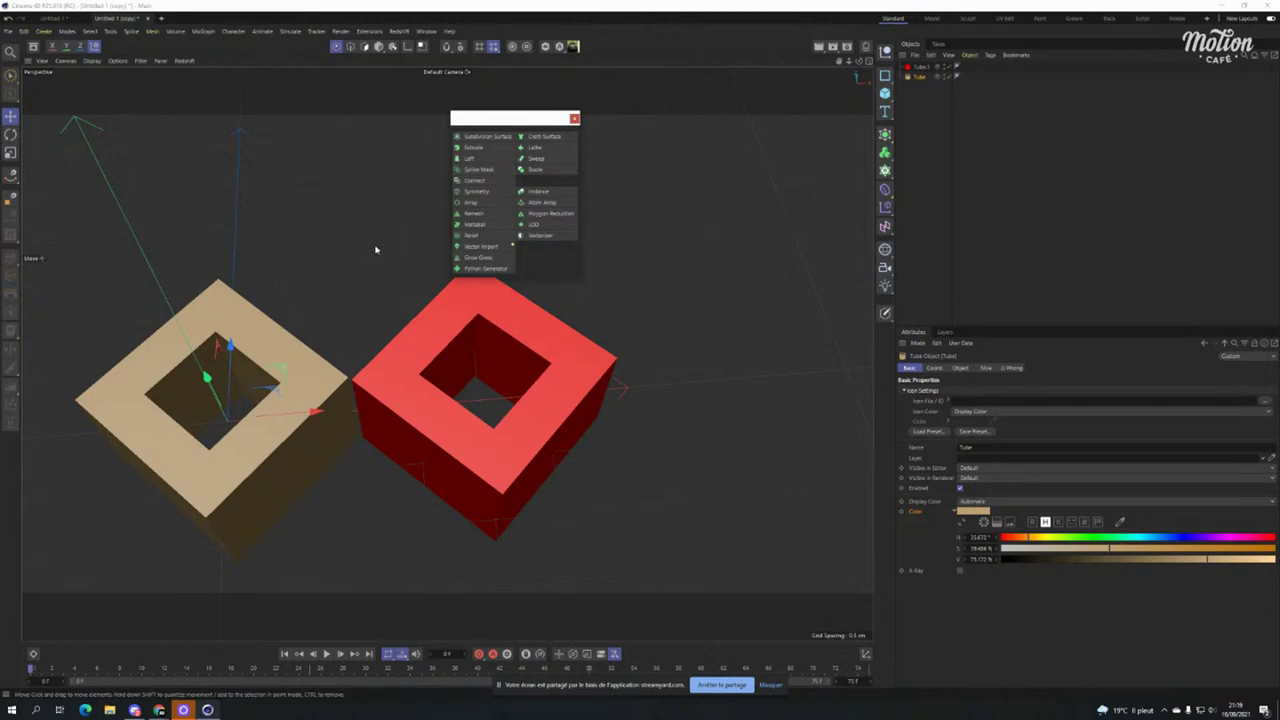
{"action": "mouse_move", "coordinate": [557, 280]}
{"action": "left_mouse_down"}
{"action": "mouse_move", "coordinate": [558, 400]}
{"action": "mouse_move", "coordinate": [570, 282]}
{"action": "left_mouse_up"}
{"action": "left_click_drag", "start_coordinate": [519, 122], "coordinate": [698, 96]}
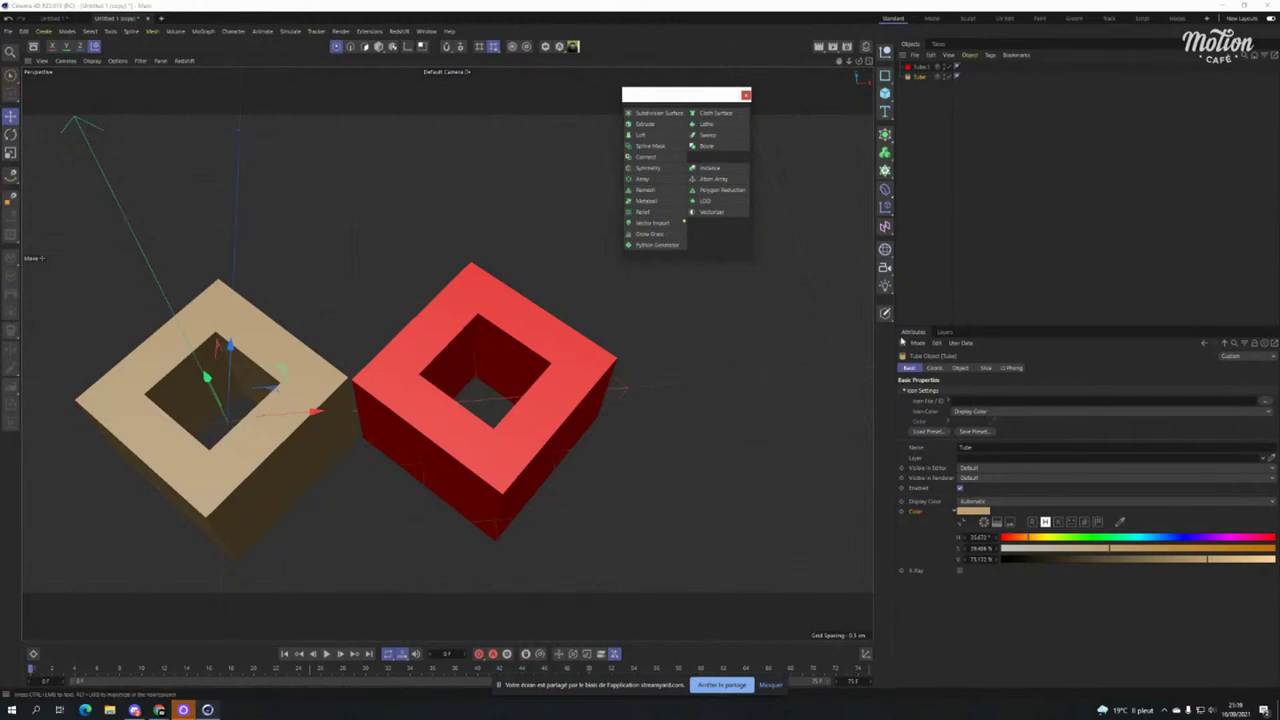
Drag the viewport divider right to make the right-hand manager panels narrower.
{"action": "left_click_drag", "start_coordinate": [897, 333], "coordinate": [973, 333]}
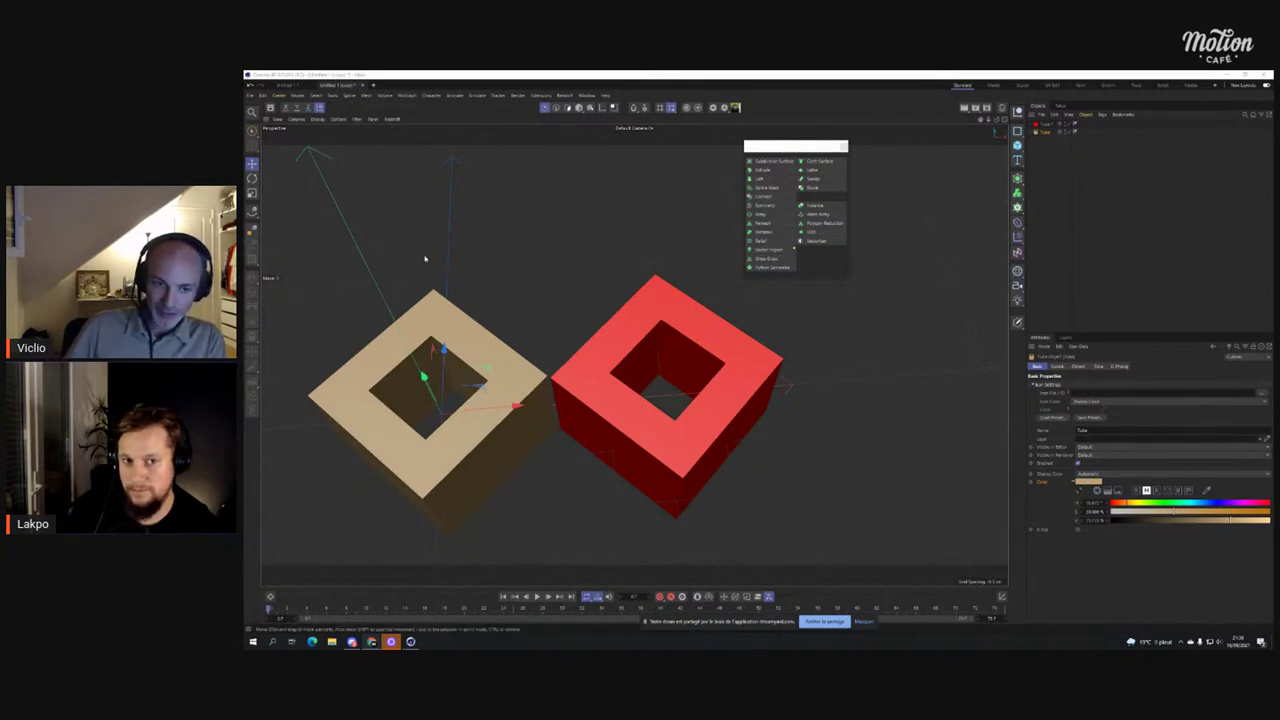
Float the Deformers flyout as a palette, then add a Cloner through a Commander search for 'twist'.
{"action": "left_click", "coordinate": [1018, 223]}
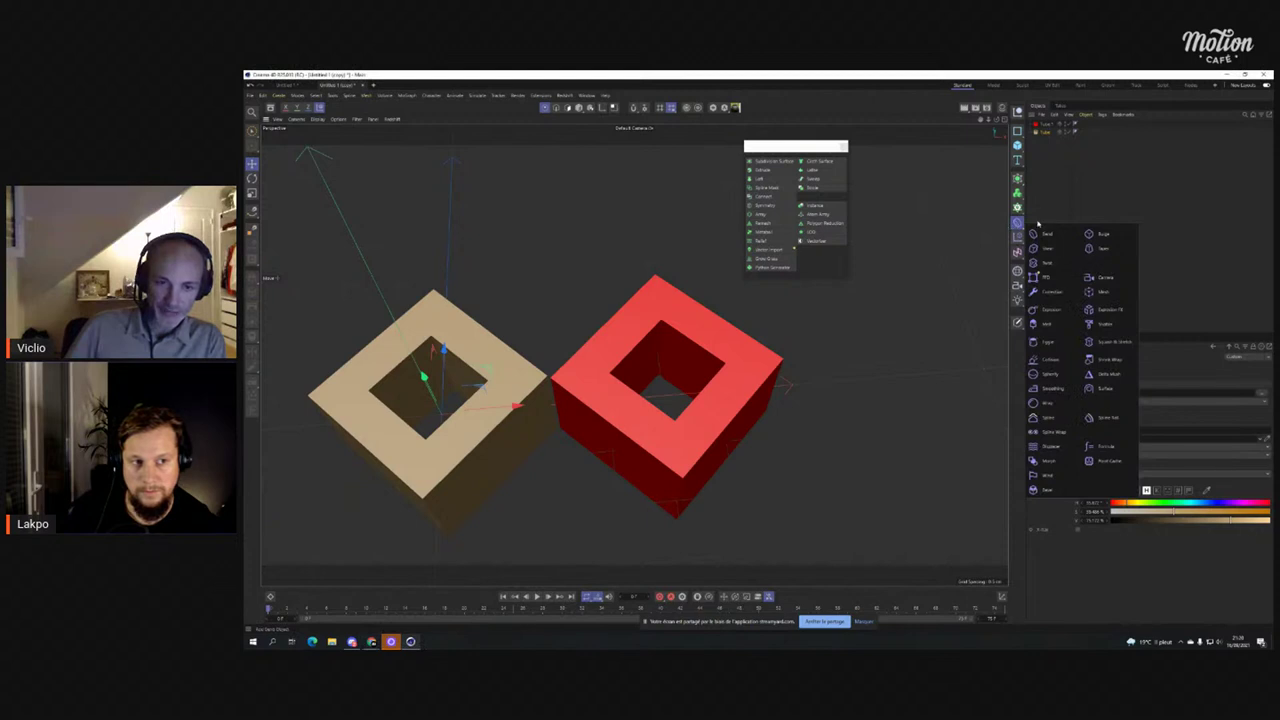
{"action": "left_click_drag", "start_coordinate": [1038, 224], "coordinate": [666, 151]}
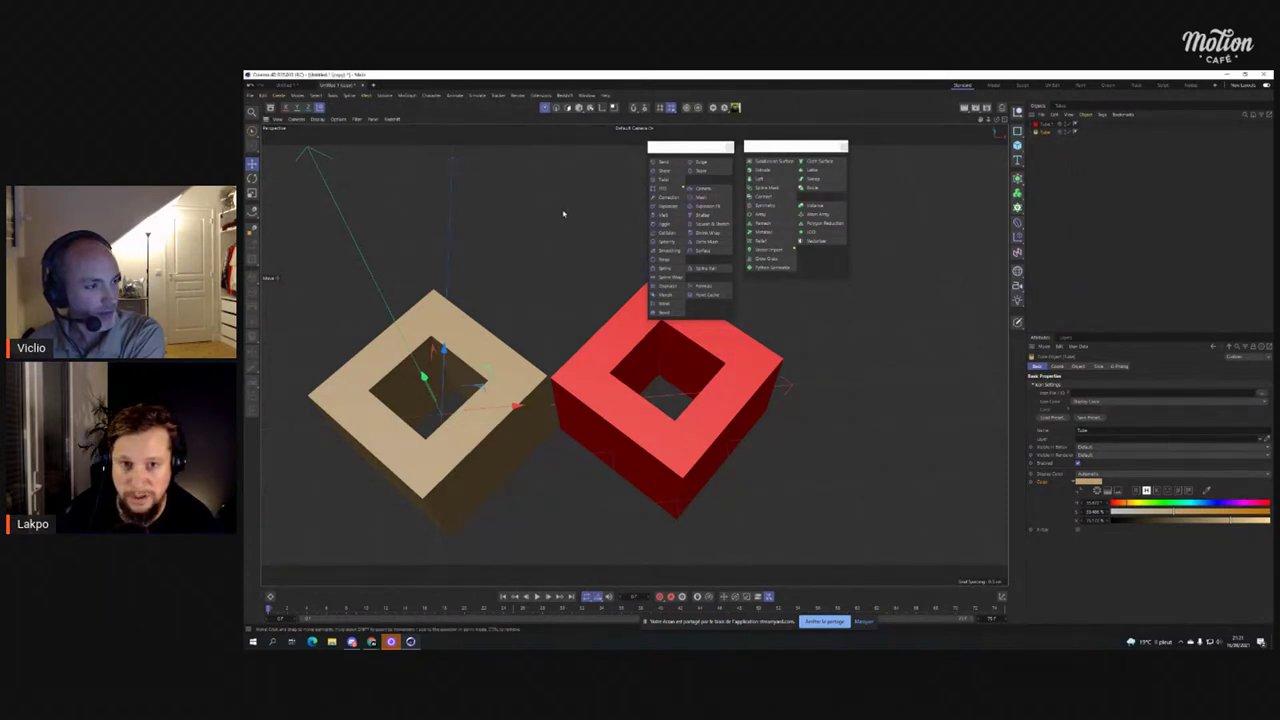
{"action": "key", "text": "shift+c"}
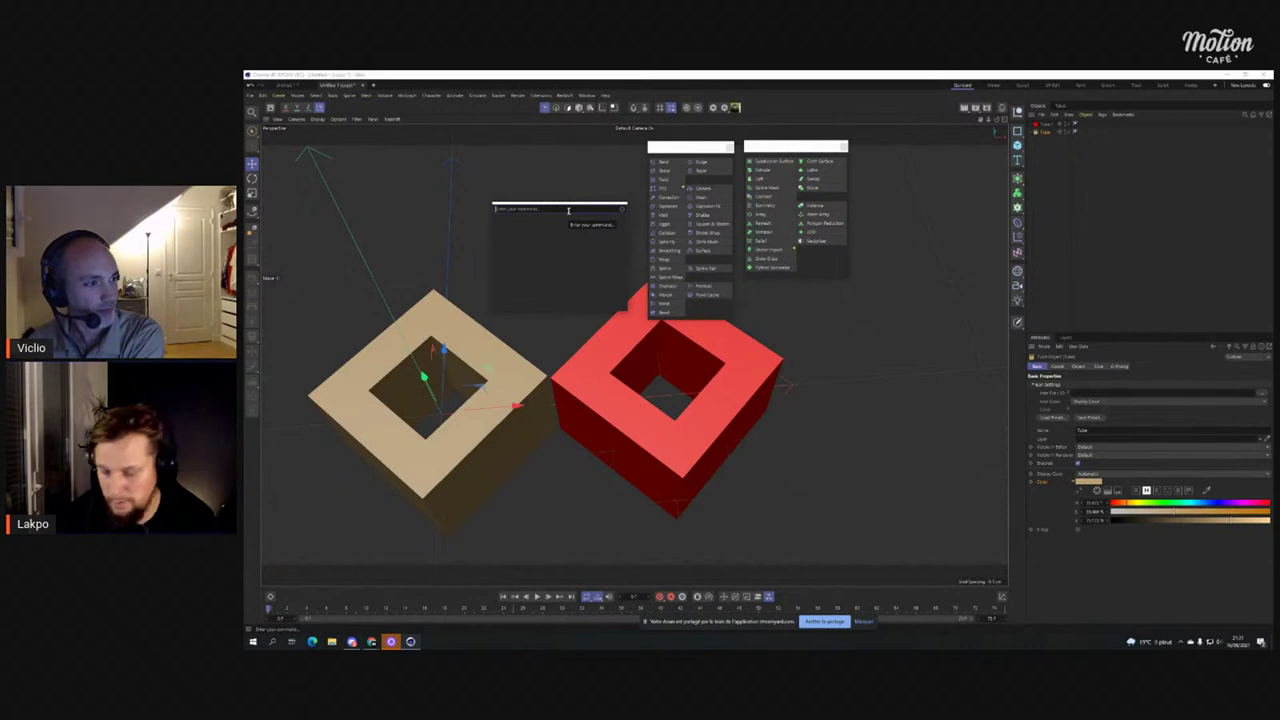
{"action": "type", "text": "twist"}
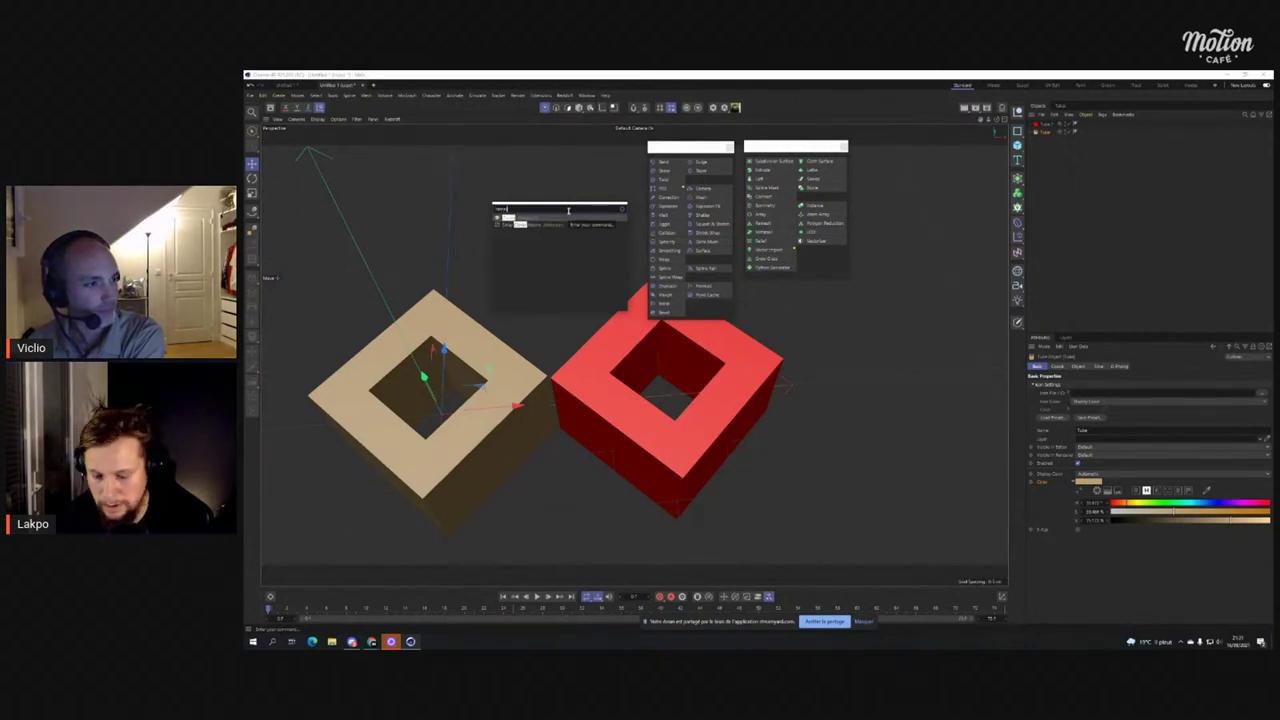
{"action": "key", "text": "Return"}
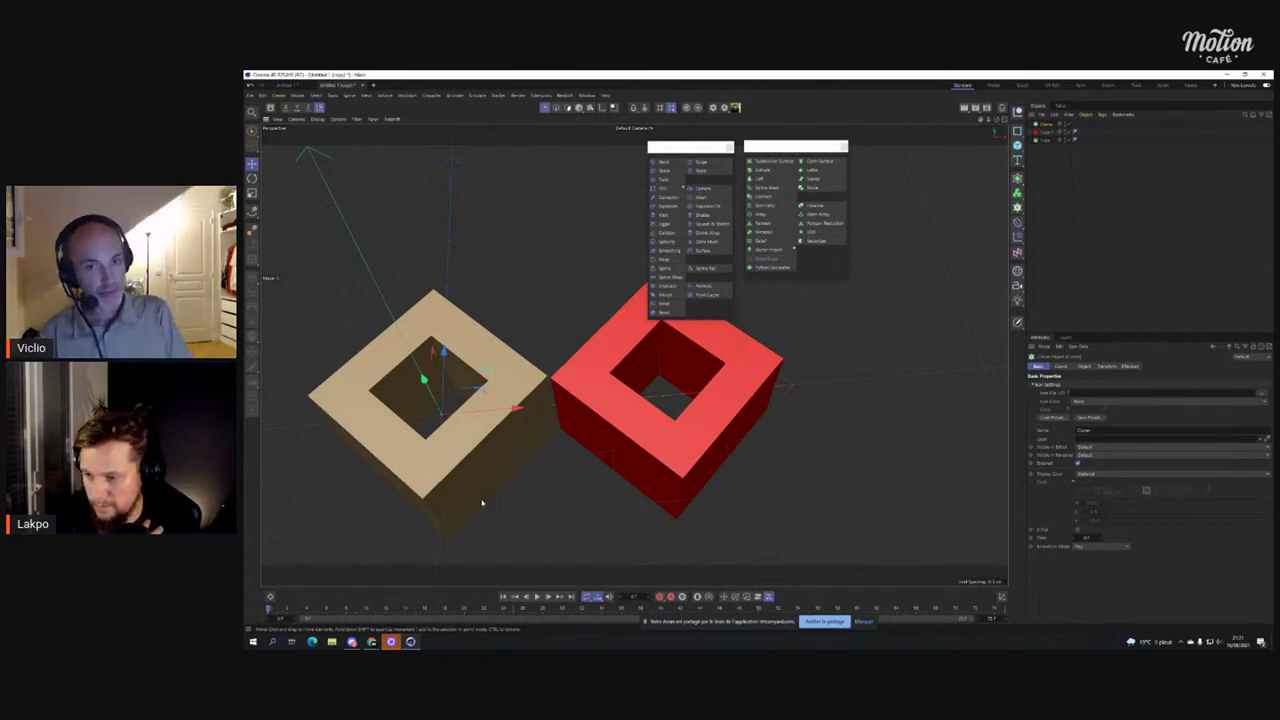
Open the Coordinate Manager beneath the Cloner's attributes.
{"action": "left_click", "coordinate": [1002, 597]}
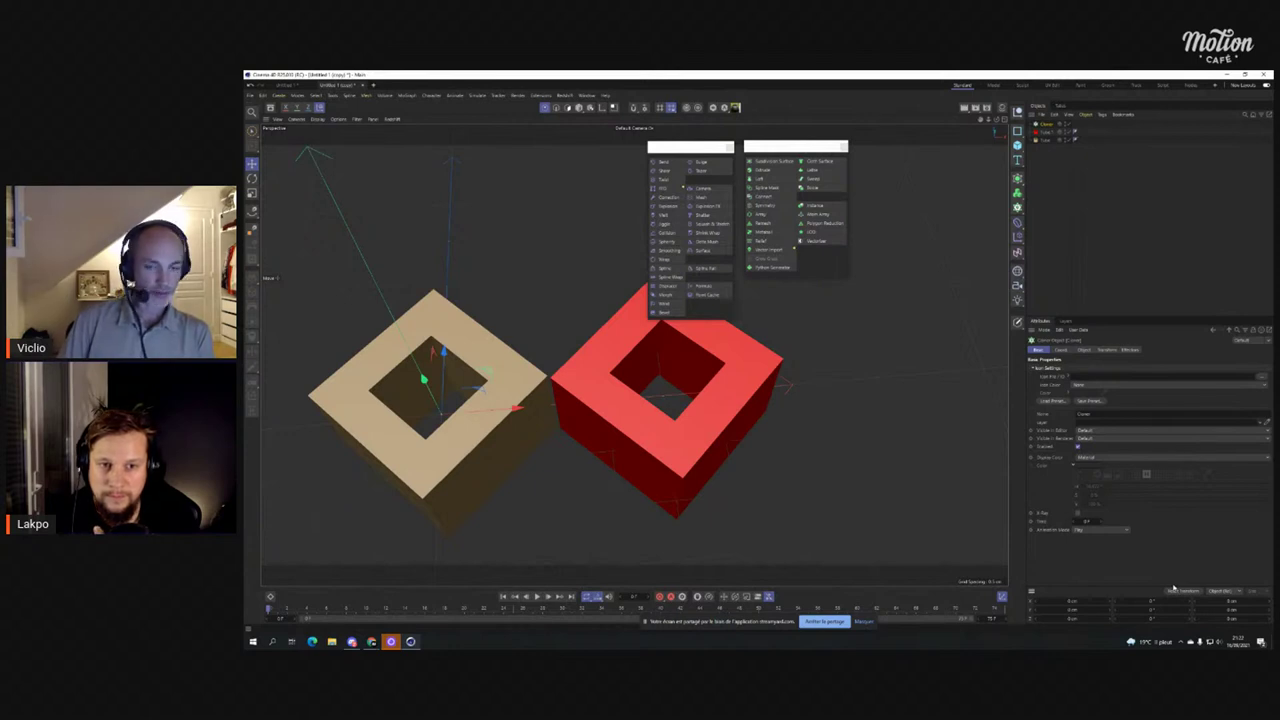
Close the floating deformer and generator palettes, checking panel options and the layout list without changes.
{"action": "left_click", "coordinate": [1031, 592]}
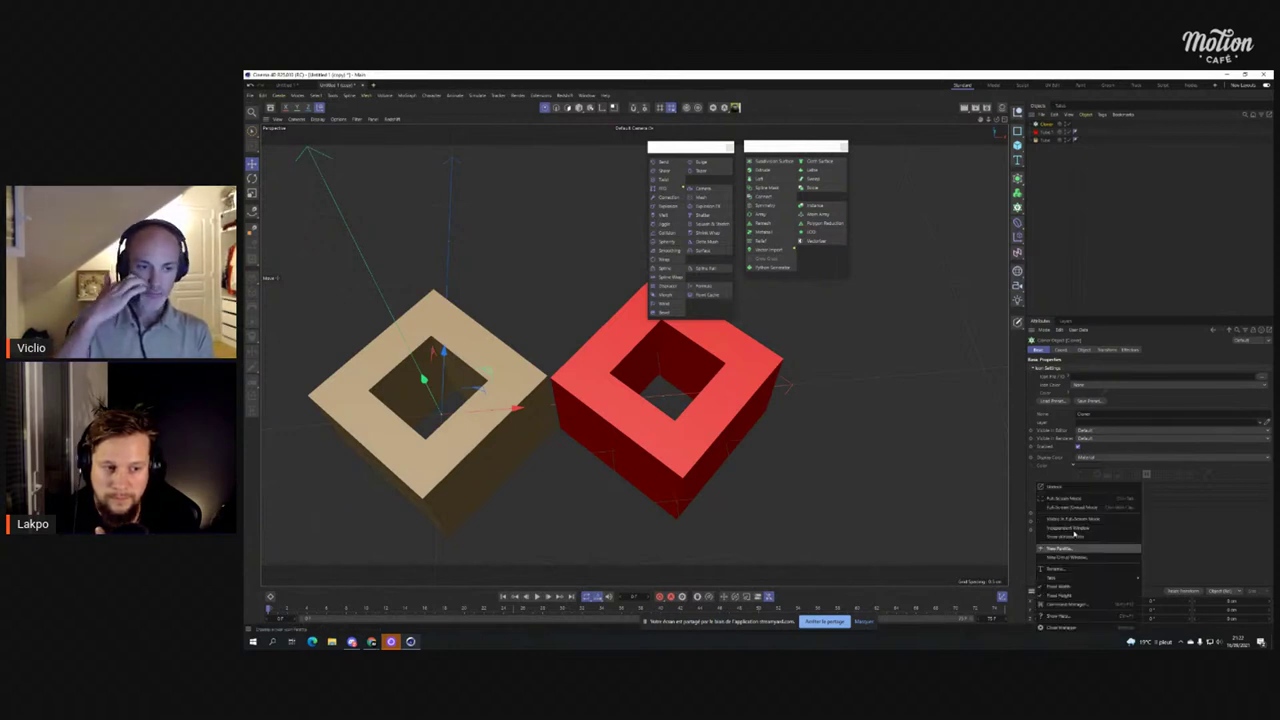
{"action": "left_click", "coordinate": [1070, 488]}
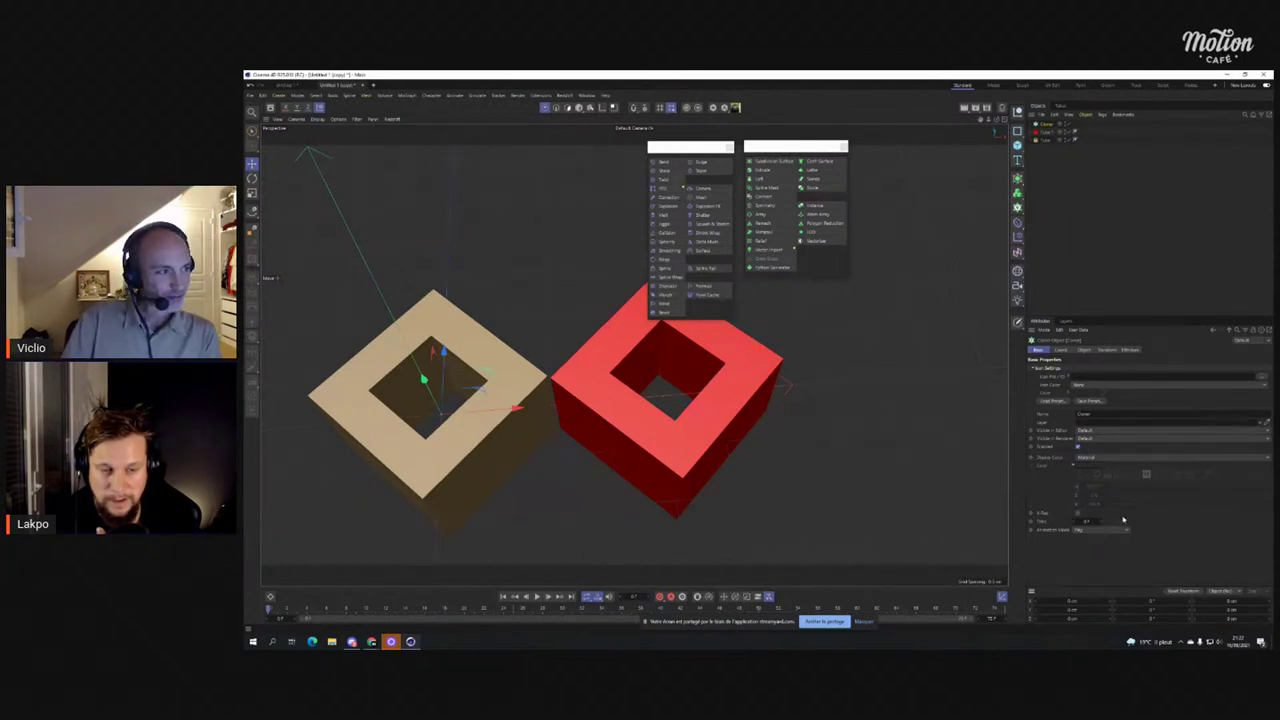
{"action": "left_click", "coordinate": [730, 148]}
{"action": "left_click", "coordinate": [846, 146]}
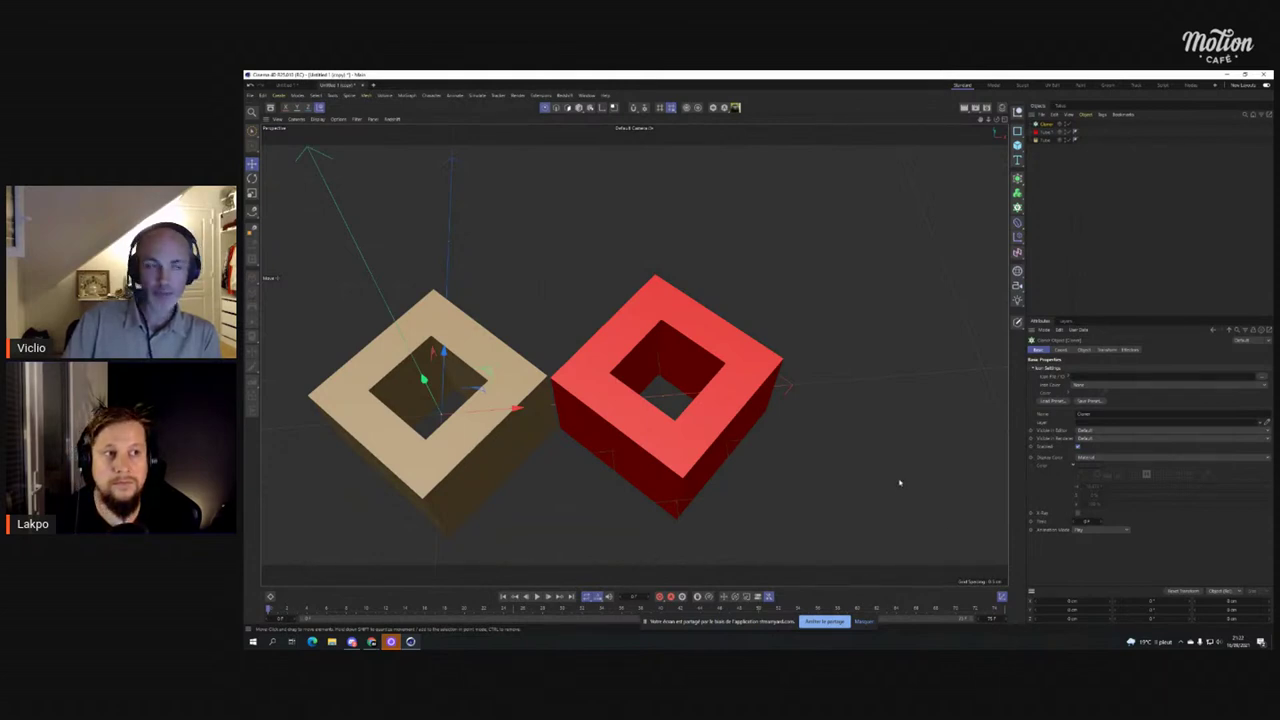
{"action": "left_click", "coordinate": [1216, 86]}
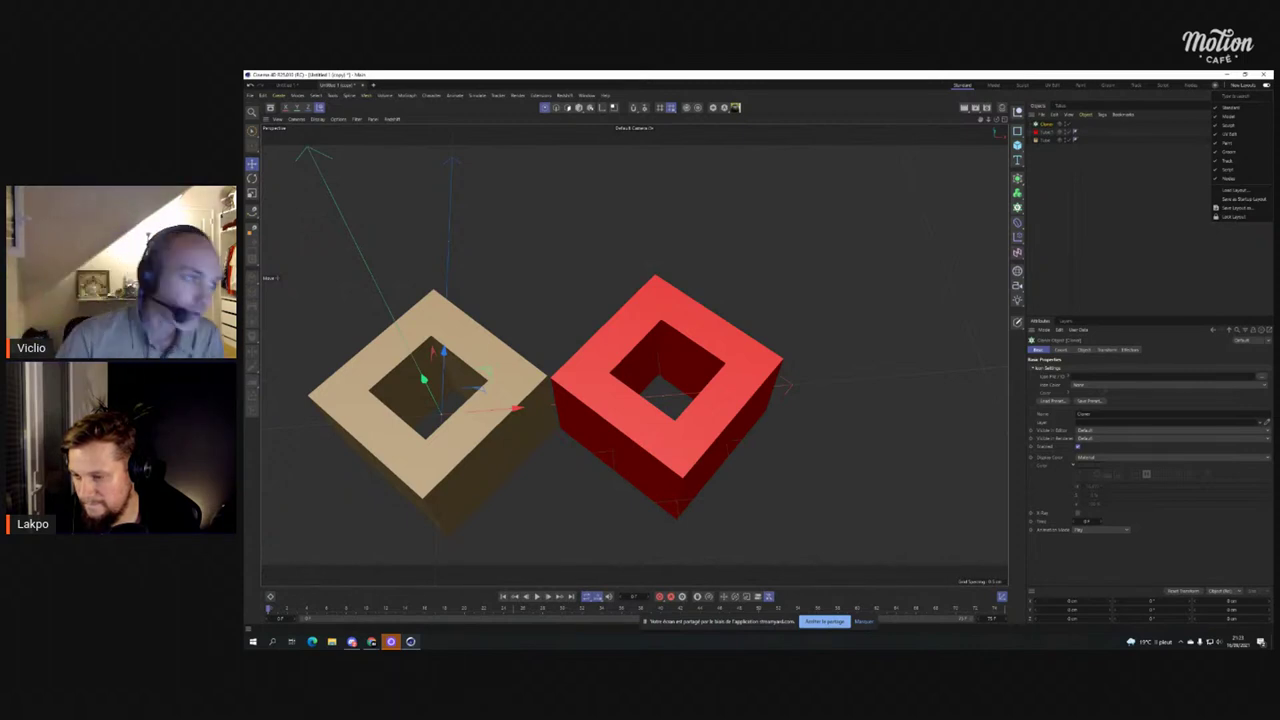
{"action": "left_click", "coordinate": [743, 266]}
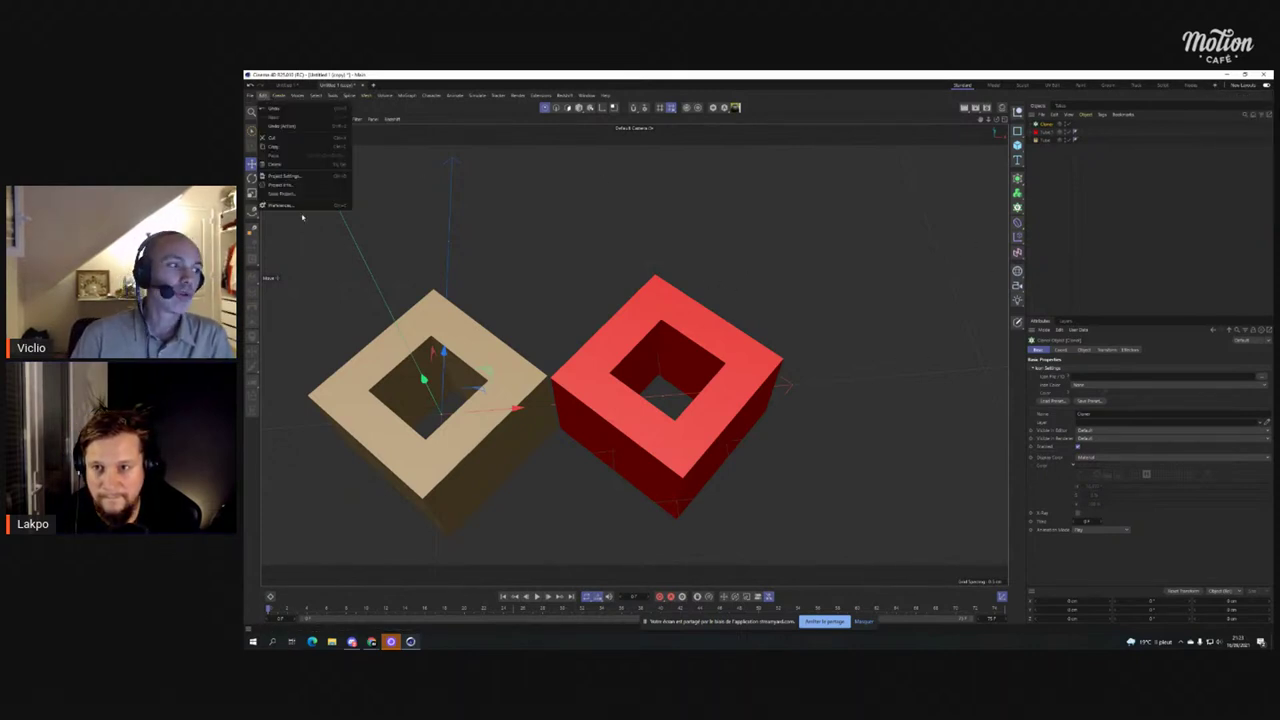
Open Preferences with Ctrl+E, view Editor Colors and Interface Colors, then close it.
{"action": "key", "text": "ctrl+e"}
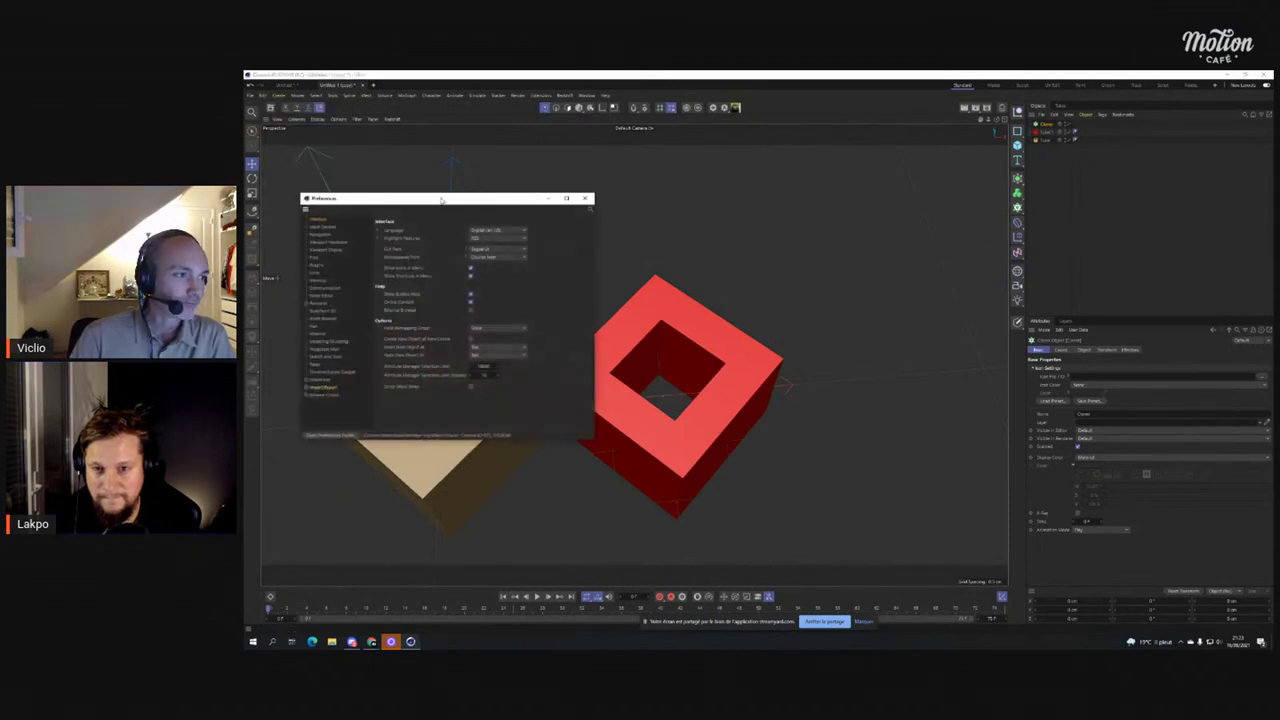
{"action": "left_click_drag", "start_coordinate": [444, 191], "coordinate": [640, 179]}
{"action": "left_click", "coordinate": [516, 382]}
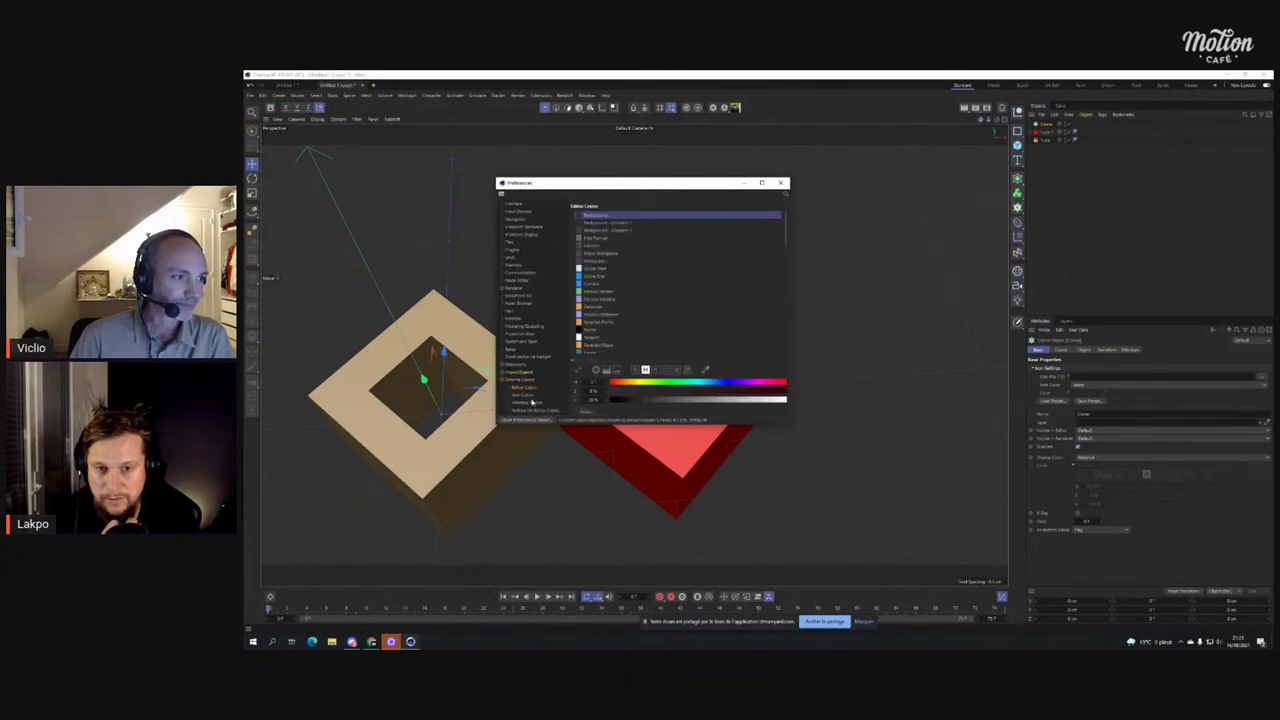
{"action": "left_click", "coordinate": [523, 404]}
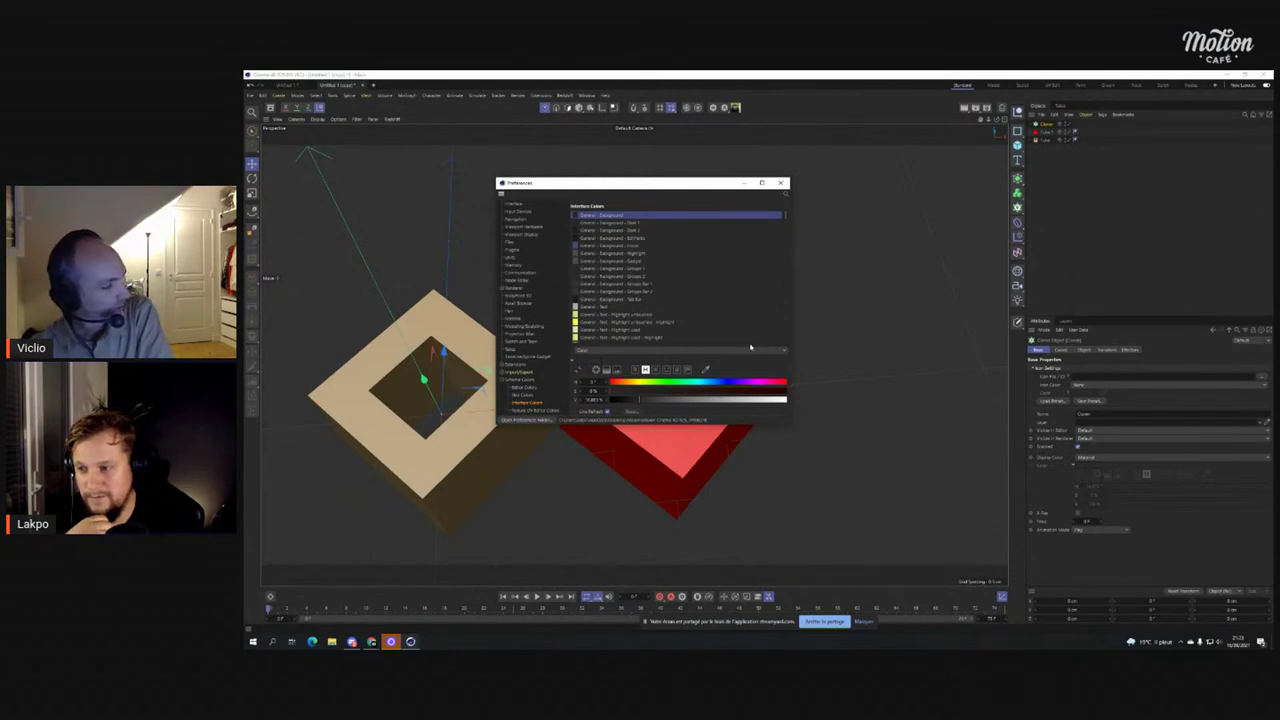
{"action": "left_click", "coordinate": [780, 182]}
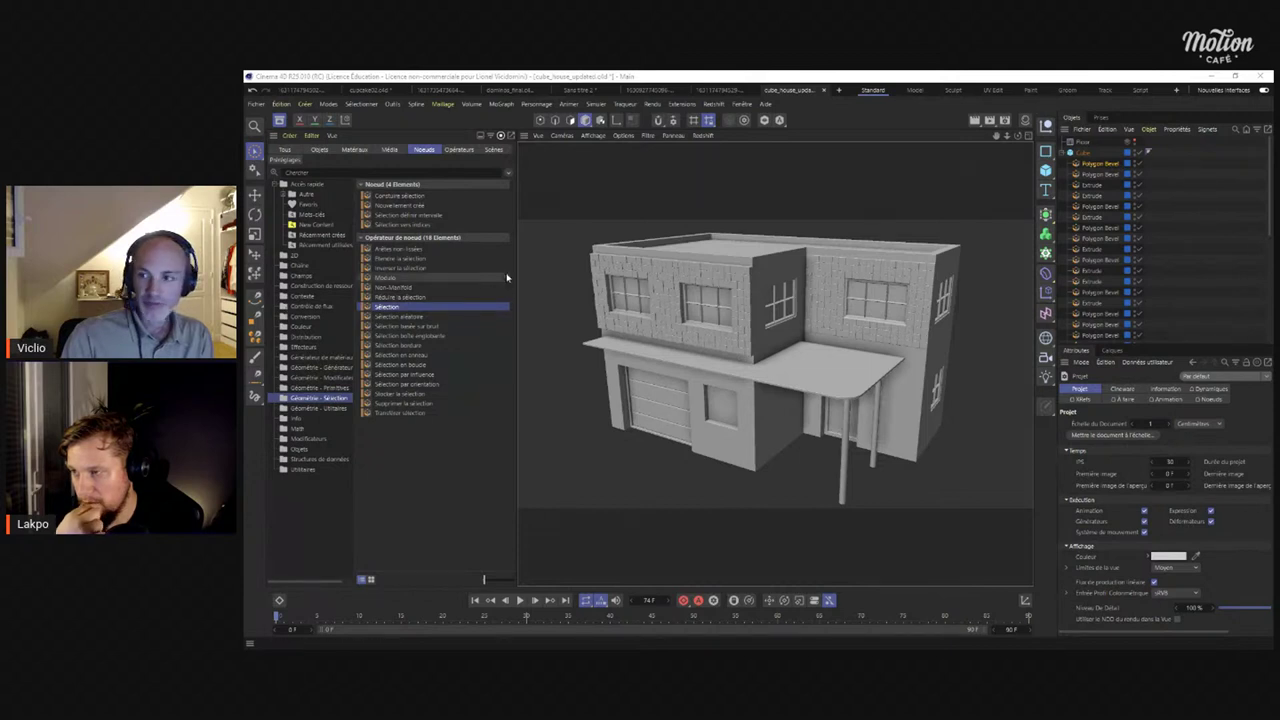
Inspect the Cube's 200 cm, 10-segment settings, orbit the house, then open the Window menu's document list.
{"action": "left_click", "coordinate": [1079, 153]}
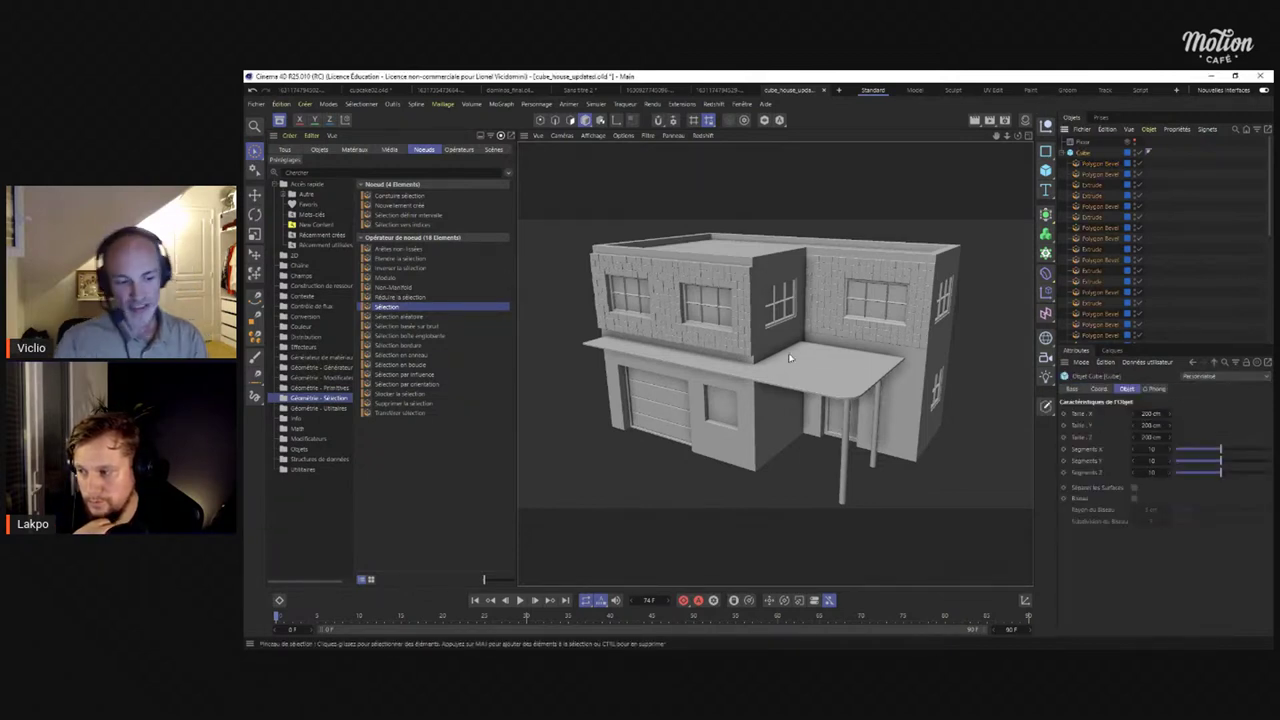
{"action": "left_click_drag", "start_coordinate": [822, 332], "coordinate": [715, 312], "text": "alt"}
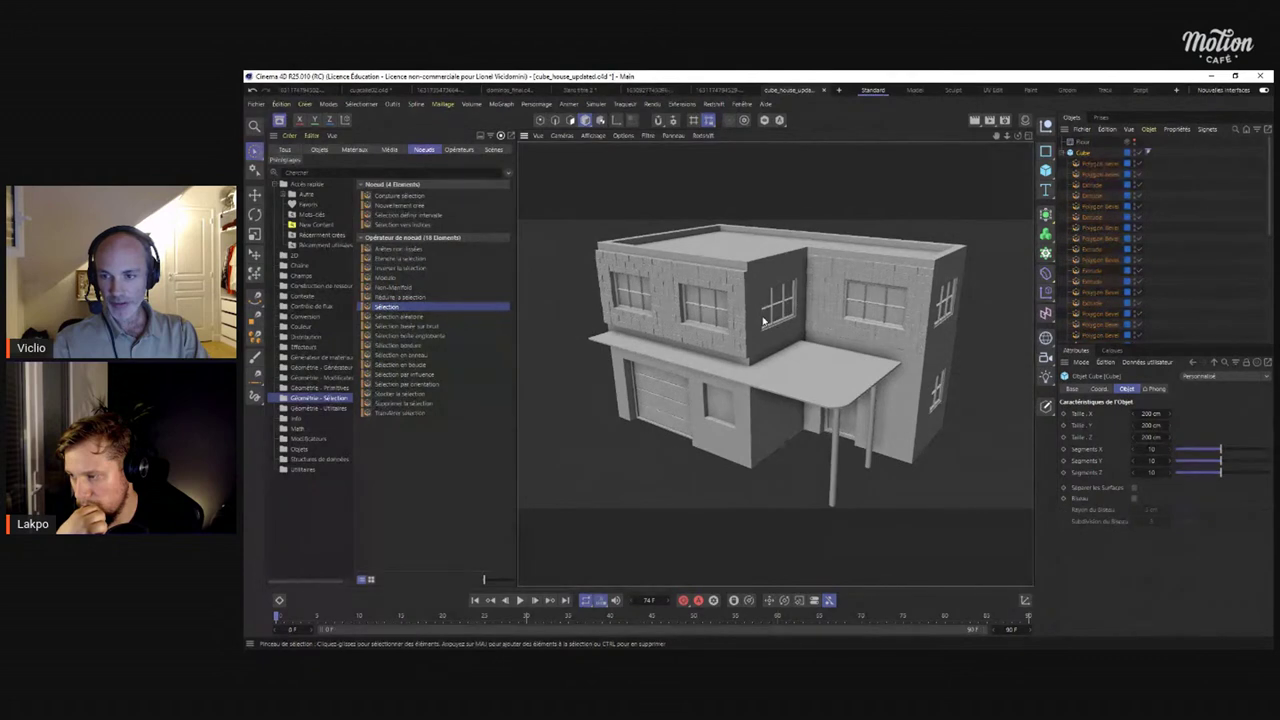
{"action": "scroll", "coordinate": [1098, 207], "scroll_direction": "down", "scroll_amount": 5}
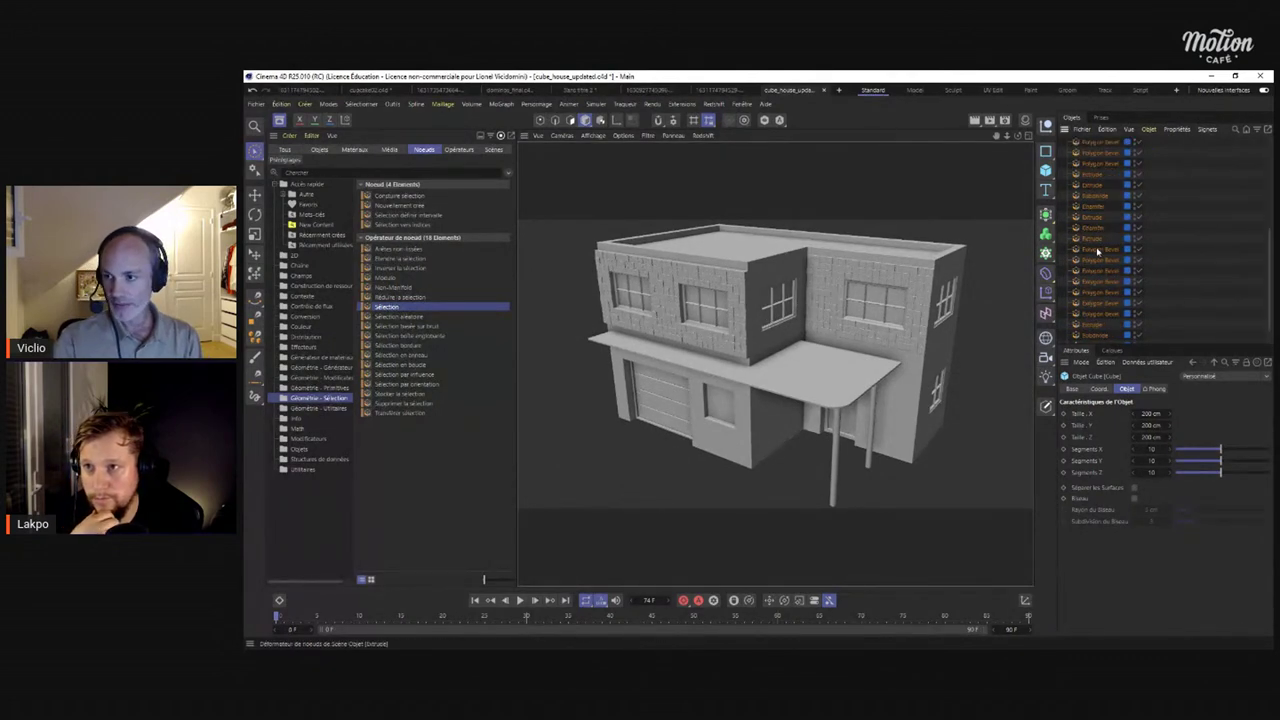
{"action": "scroll", "coordinate": [1102, 259], "scroll_direction": "up", "scroll_amount": 5}
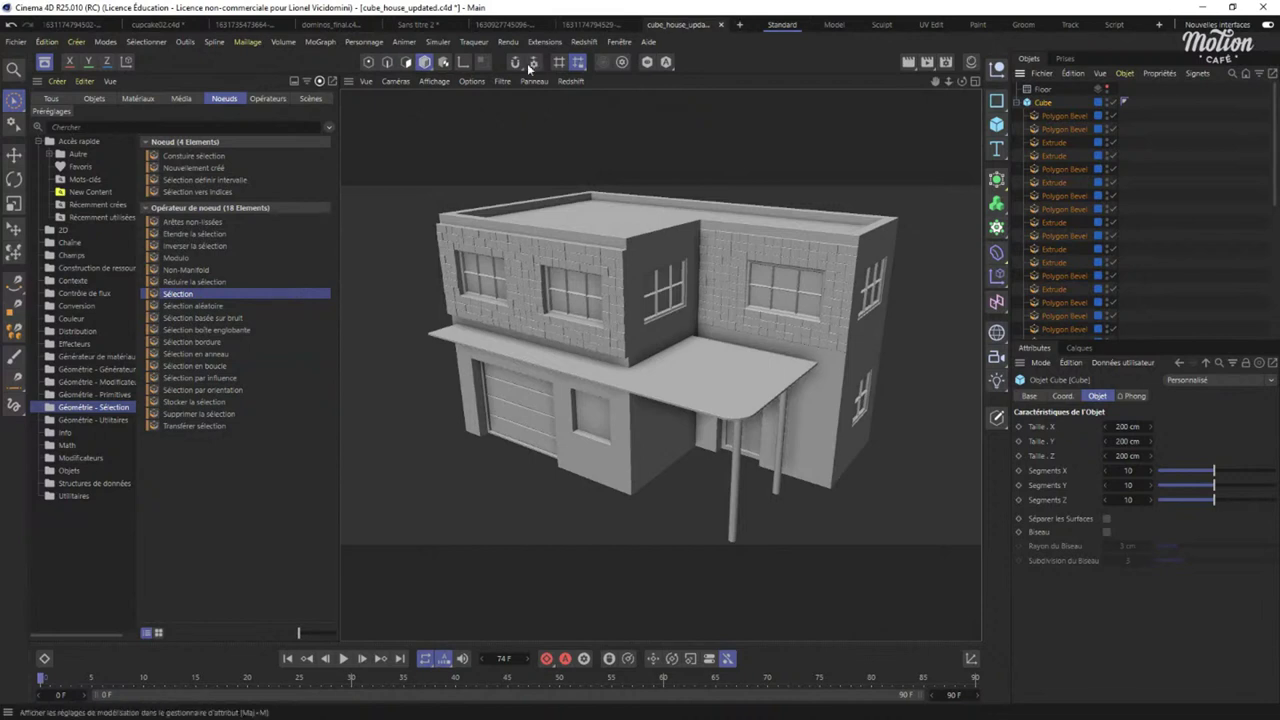
{"action": "left_click", "coordinate": [619, 42]}
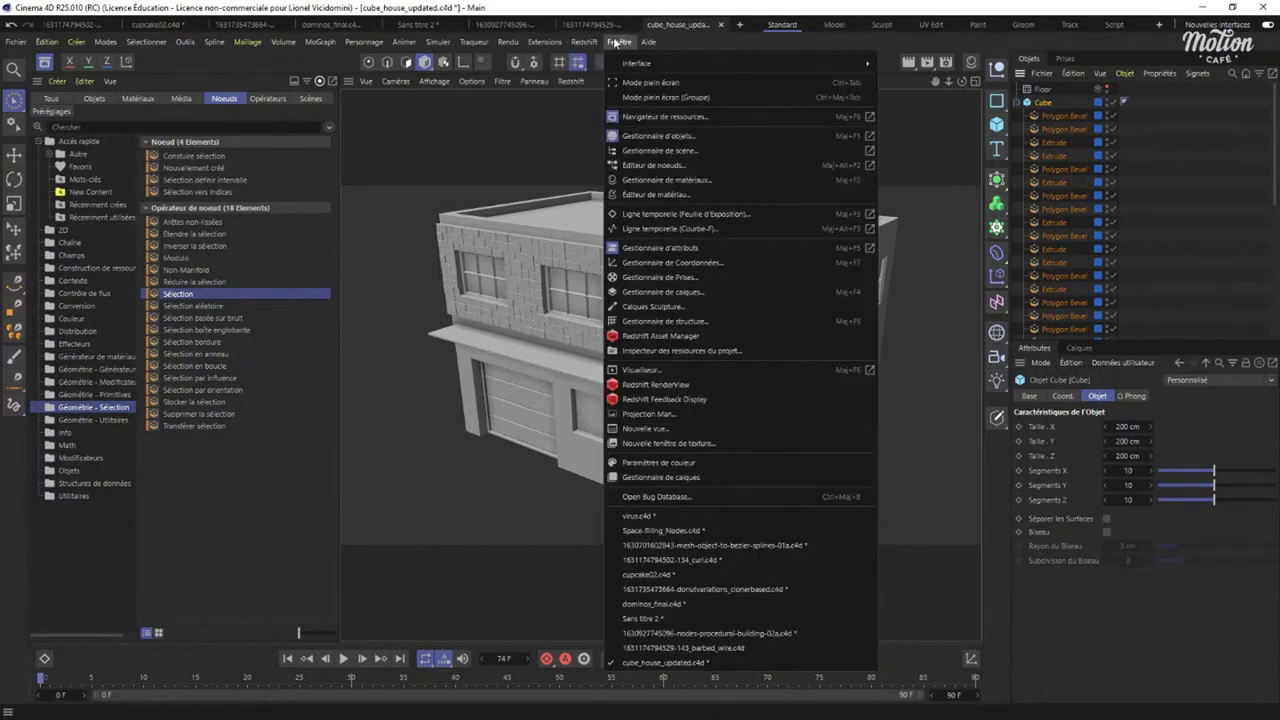
Switch to the procedural building facade, shade it without wireframe lines, then reopen the document list.
{"action": "left_click", "coordinate": [712, 634]}
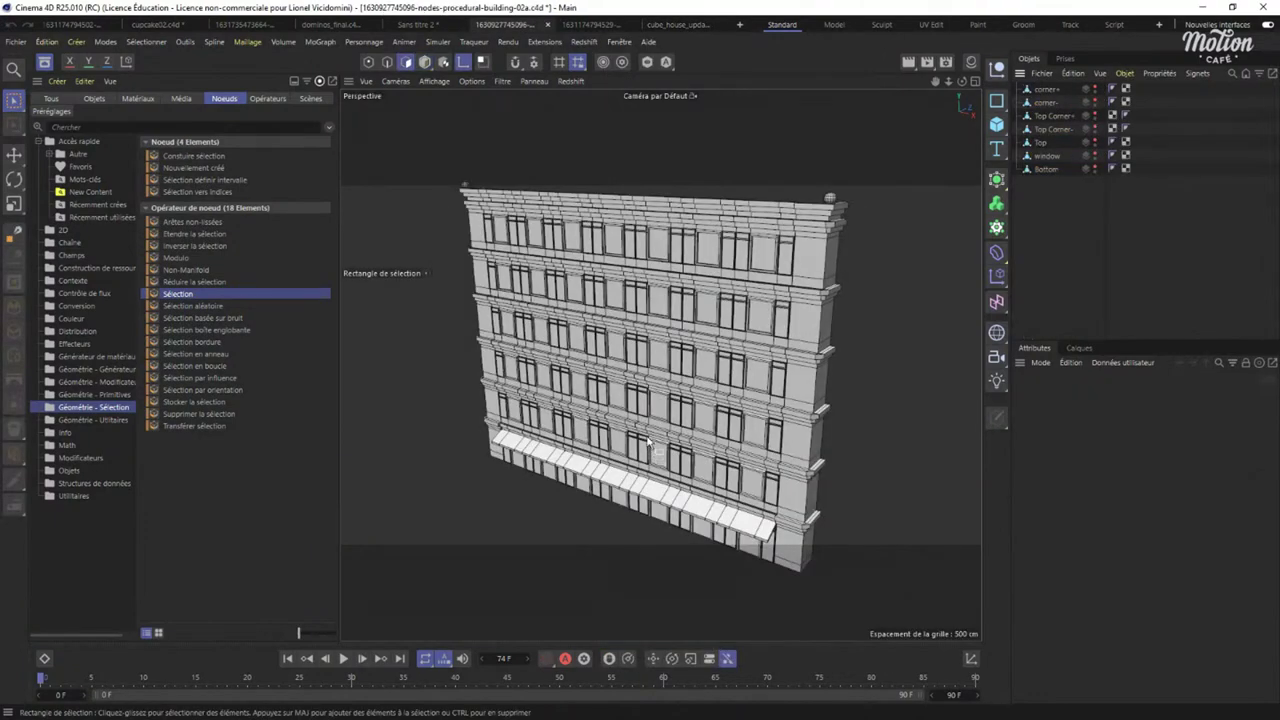
{"action": "left_click_drag", "start_coordinate": [715, 352], "coordinate": [686, 327], "text": "alt"}
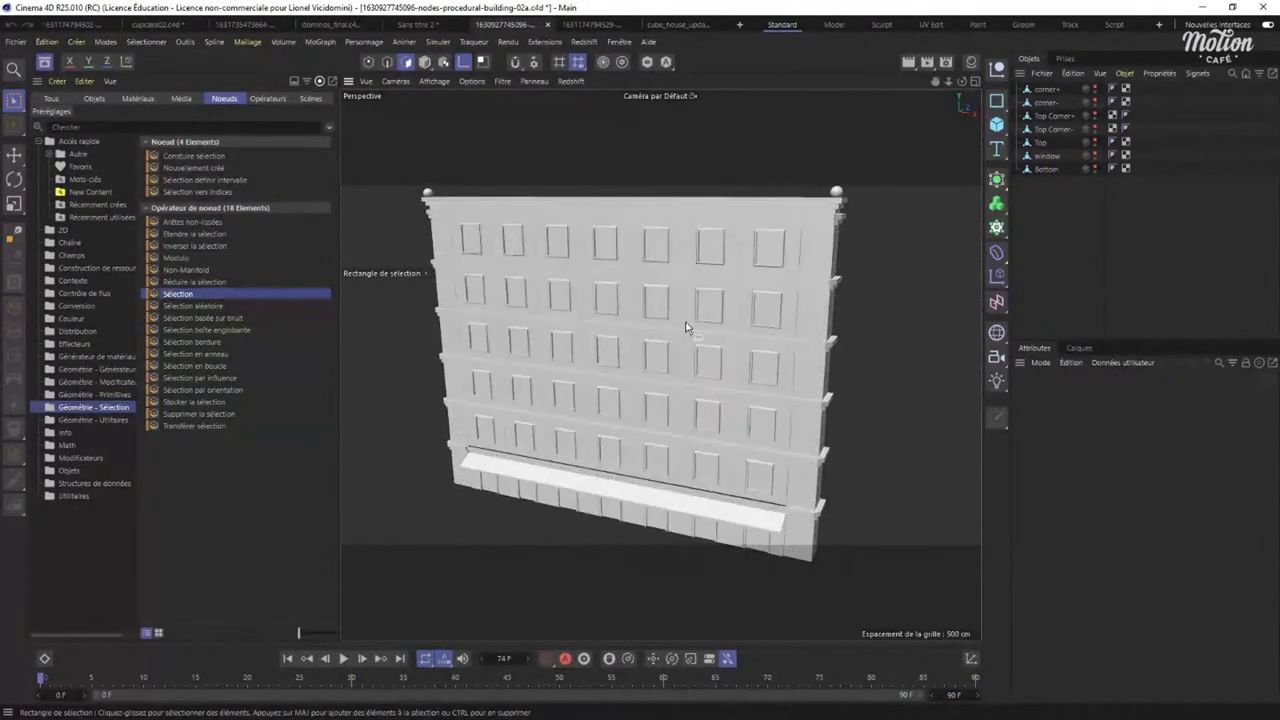
{"action": "left_click", "coordinate": [470, 81]}
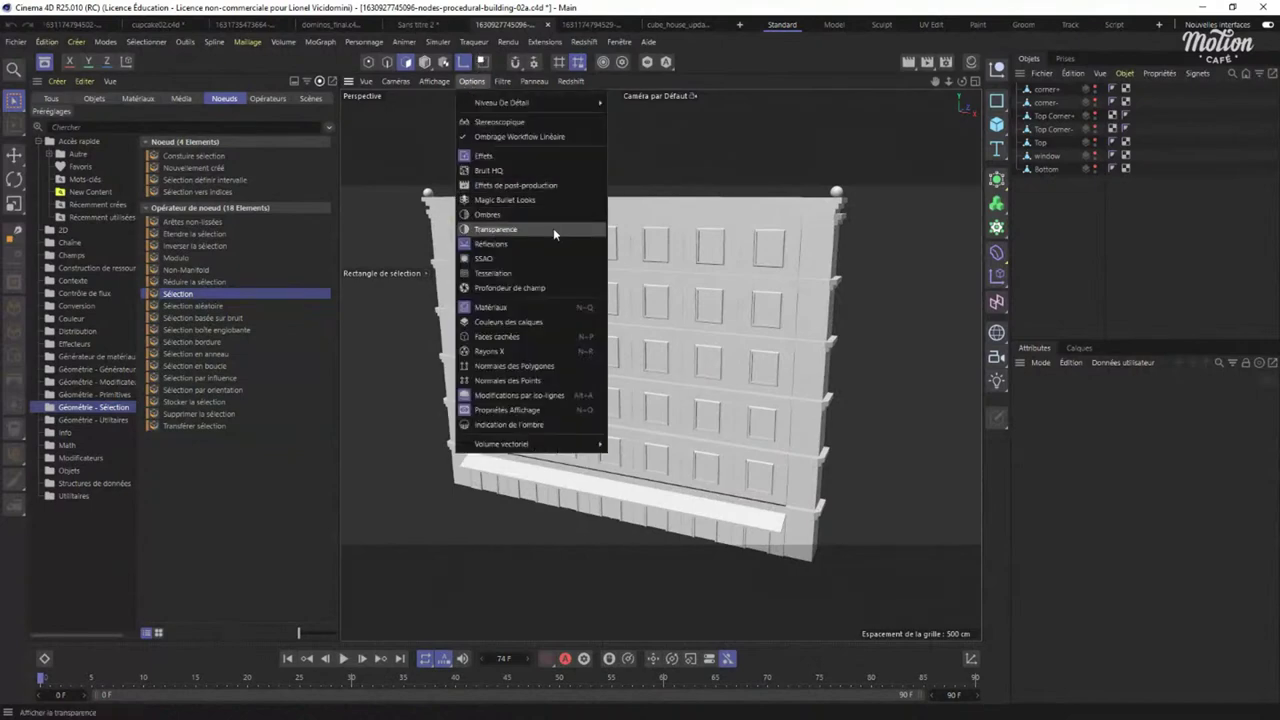
{"action": "left_click", "coordinate": [500, 258]}
{"action": "left_click_drag", "start_coordinate": [616, 350], "coordinate": [630, 326], "text": "alt"}
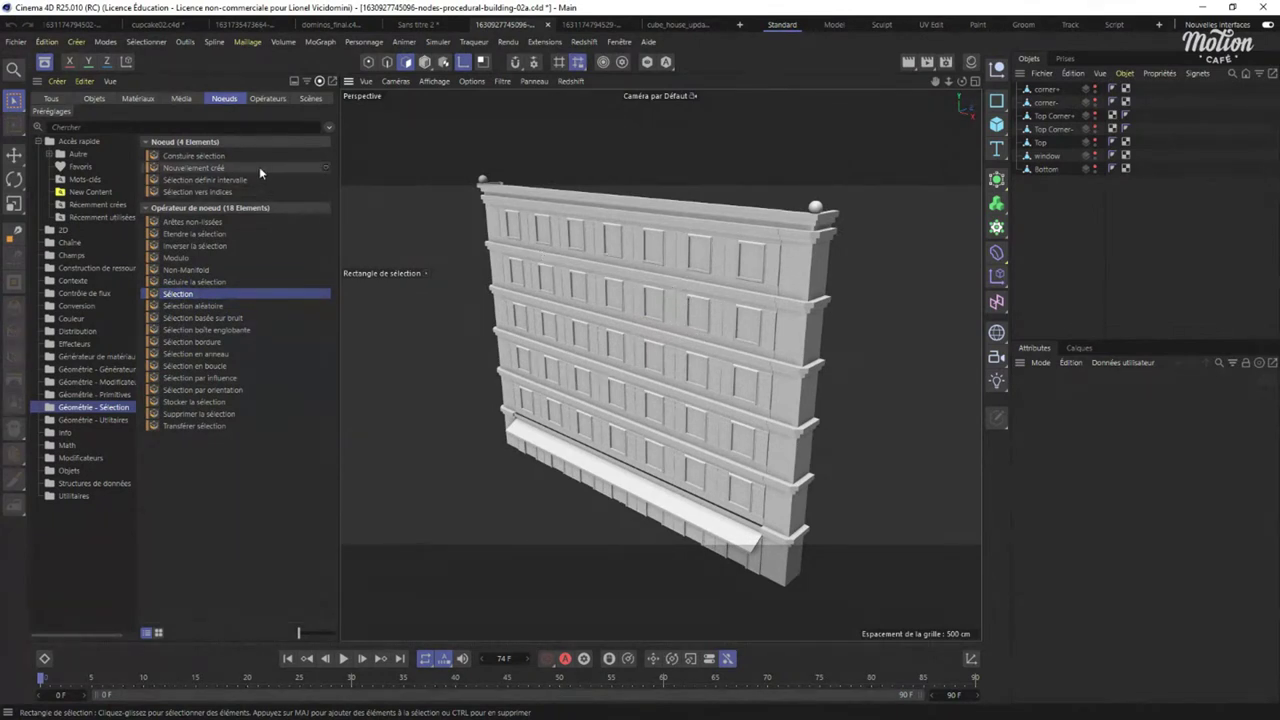
{"action": "left_click", "coordinate": [619, 43]}
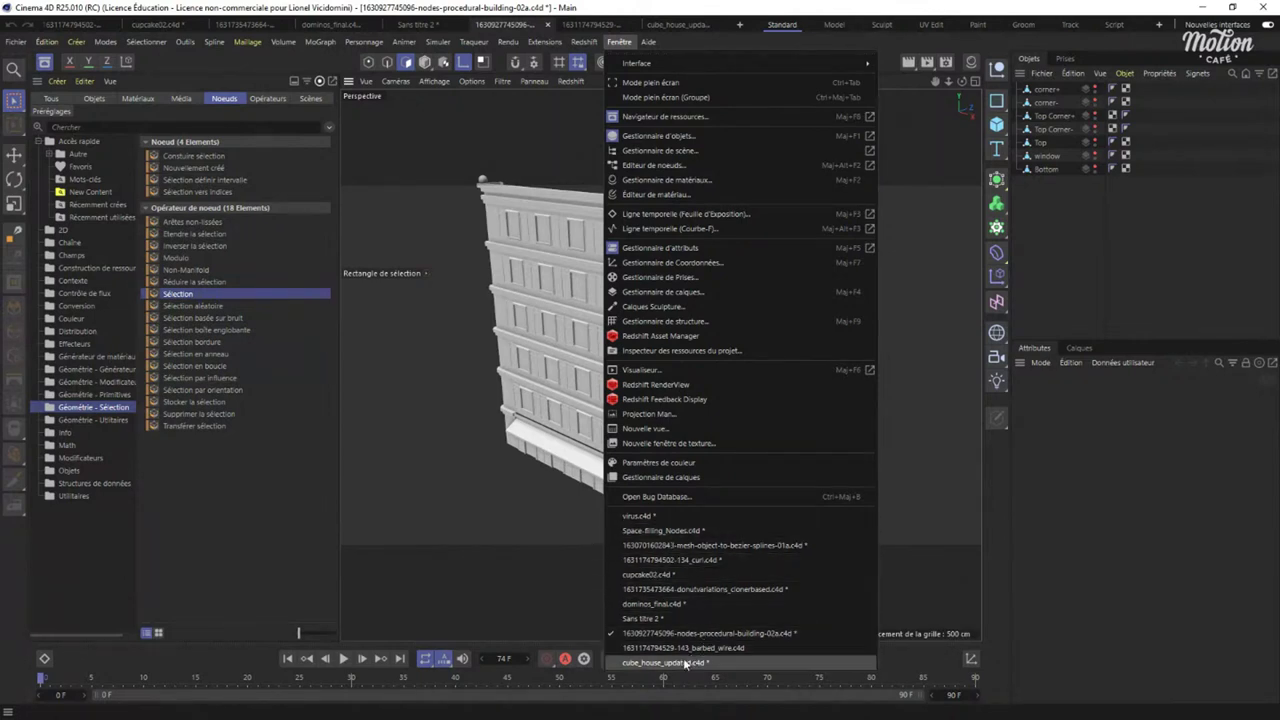
Open the donut cloner scene, rotate the donut grid, and inspect the Cloner and MoGraph object menus.
{"action": "left_click", "coordinate": [694, 589]}
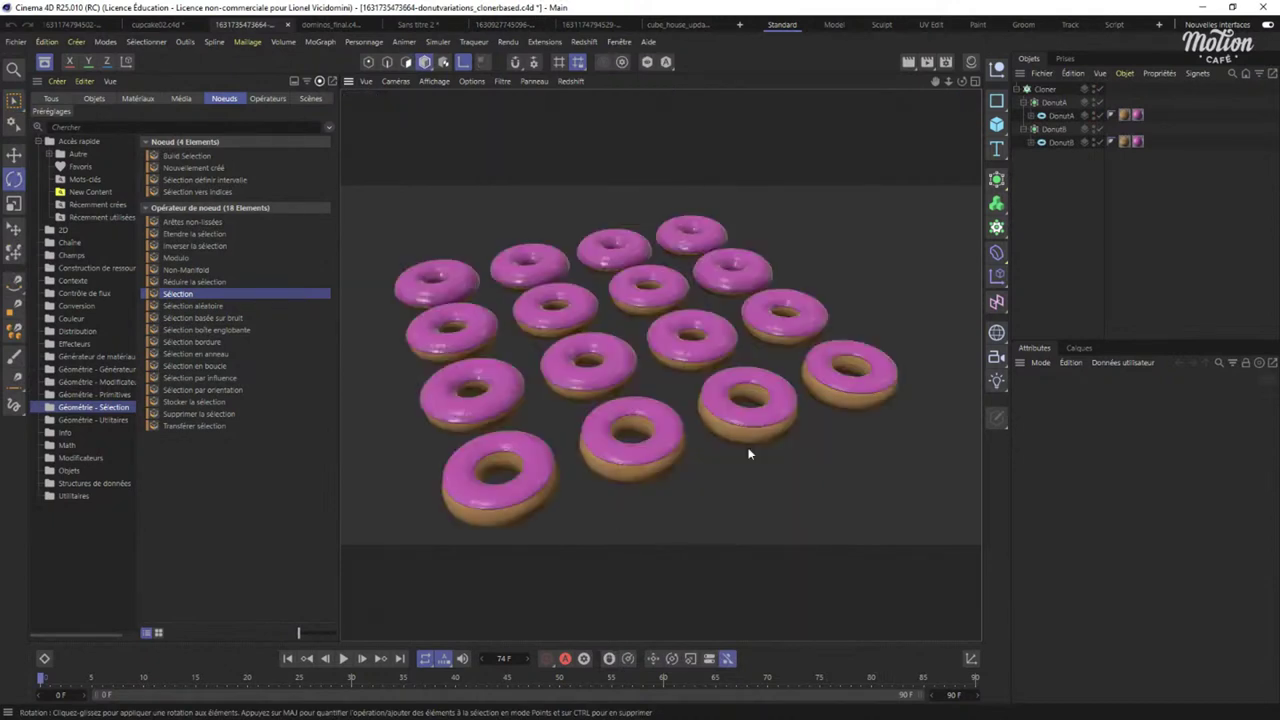
{"action": "left_click_drag", "start_coordinate": [732, 349], "coordinate": [716, 256]}
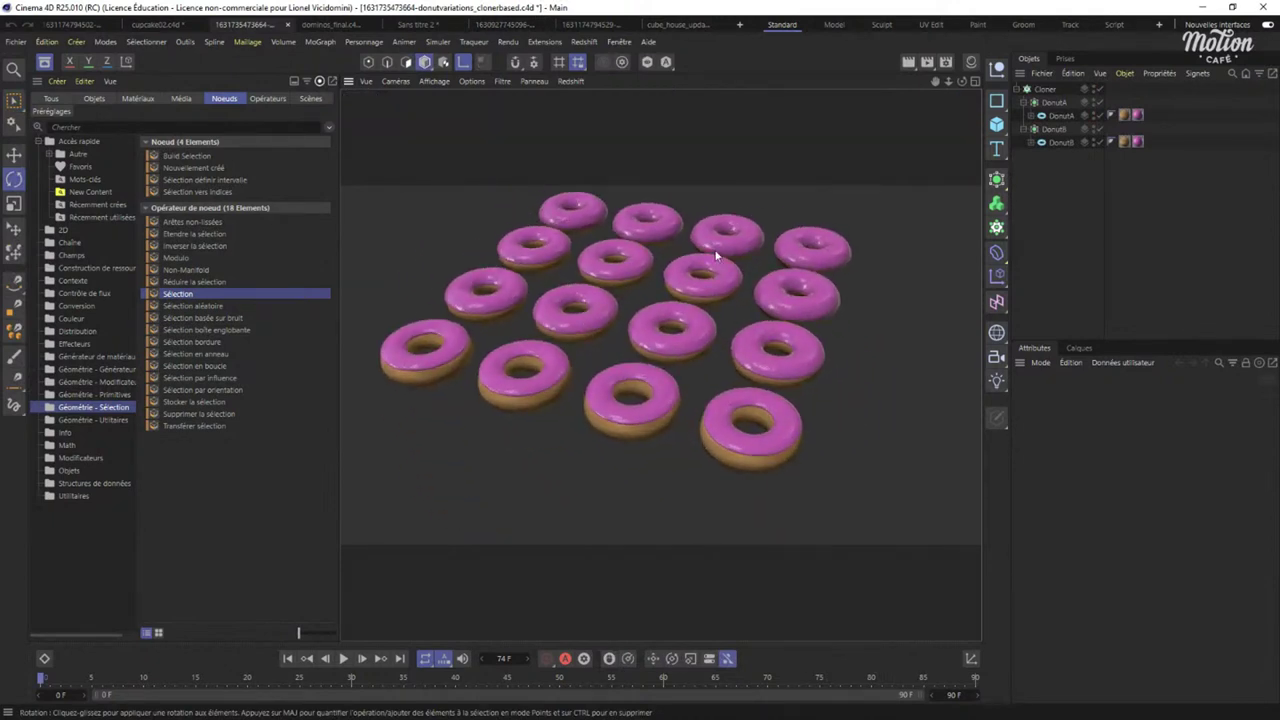
{"action": "left_click", "coordinate": [1045, 89]}
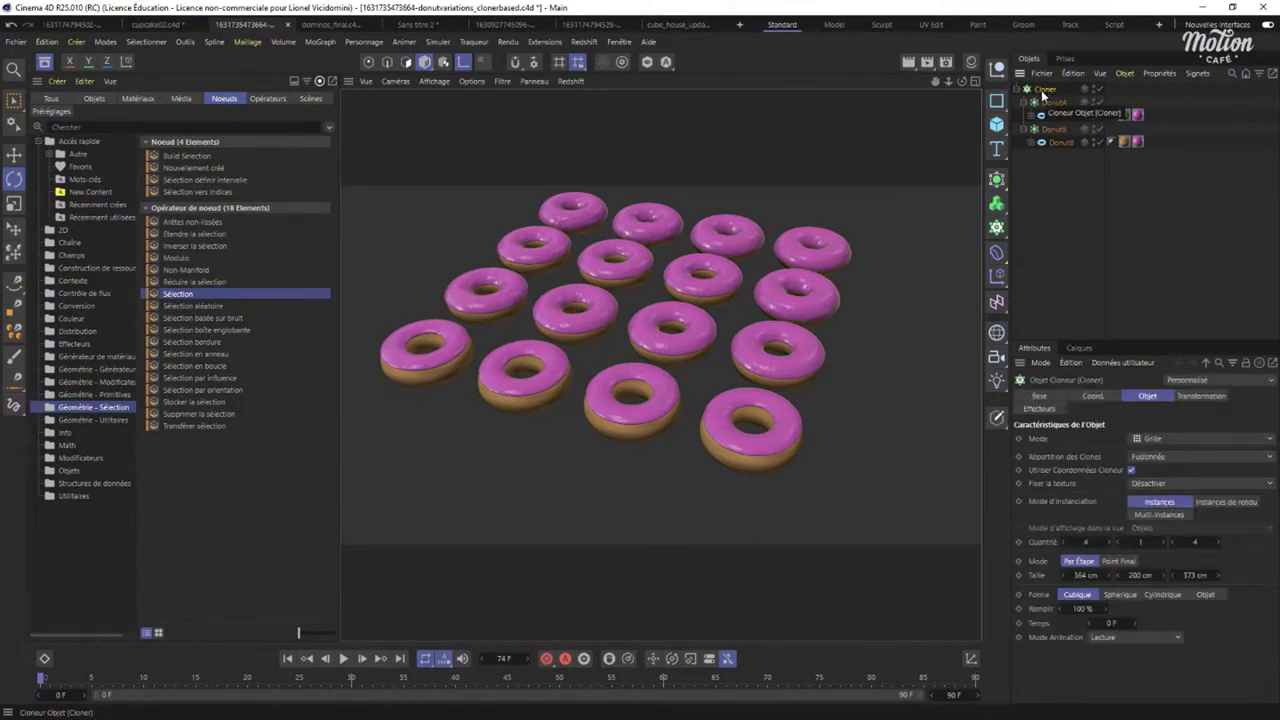
{"action": "left_click", "coordinate": [996, 227]}
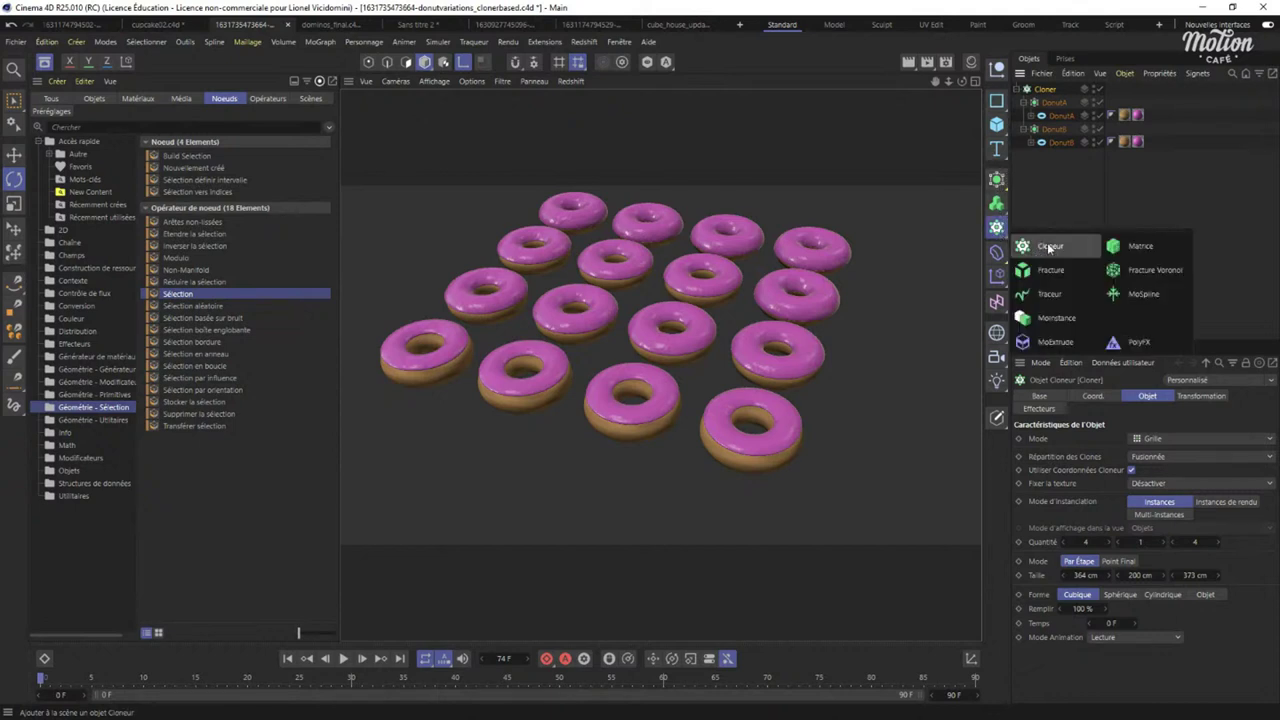
{"action": "left_click", "coordinate": [996, 178]}
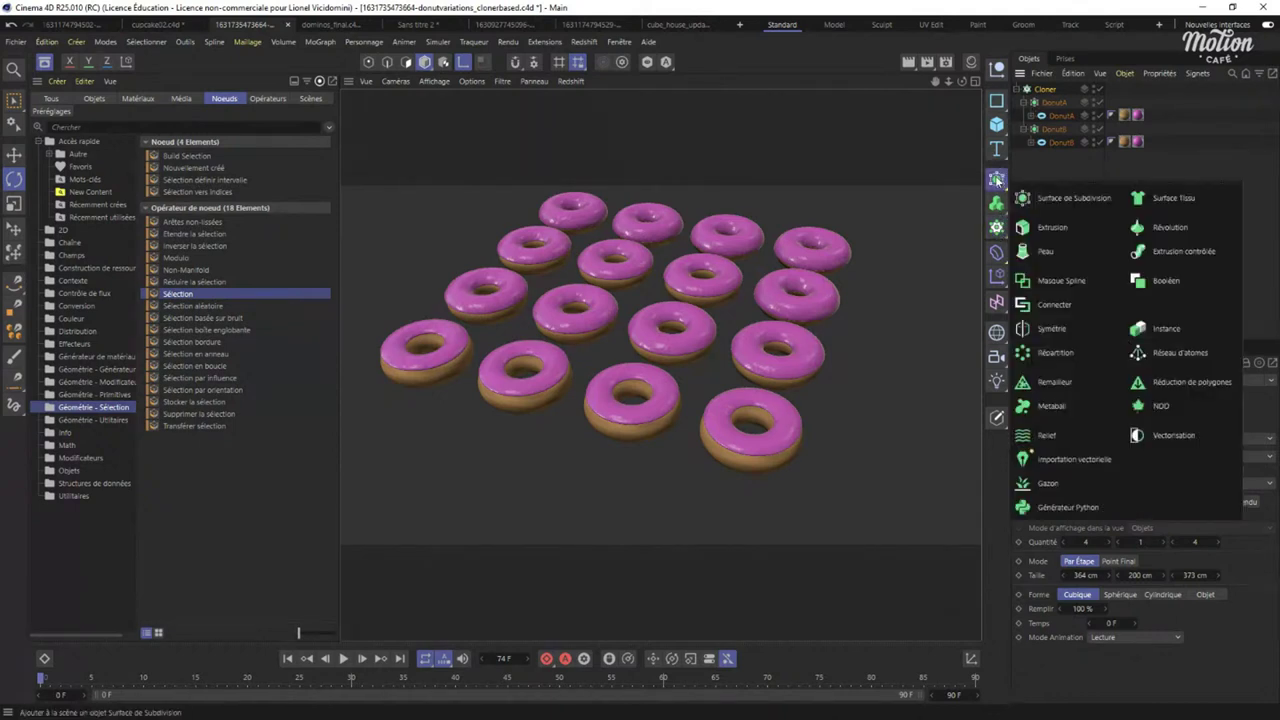
Expand DonutA to show its scene-node children, zoom in on the donuts, and reopen the document list.
{"action": "left_click", "coordinate": [1058, 117]}
{"action": "left_click", "coordinate": [1033, 118]}
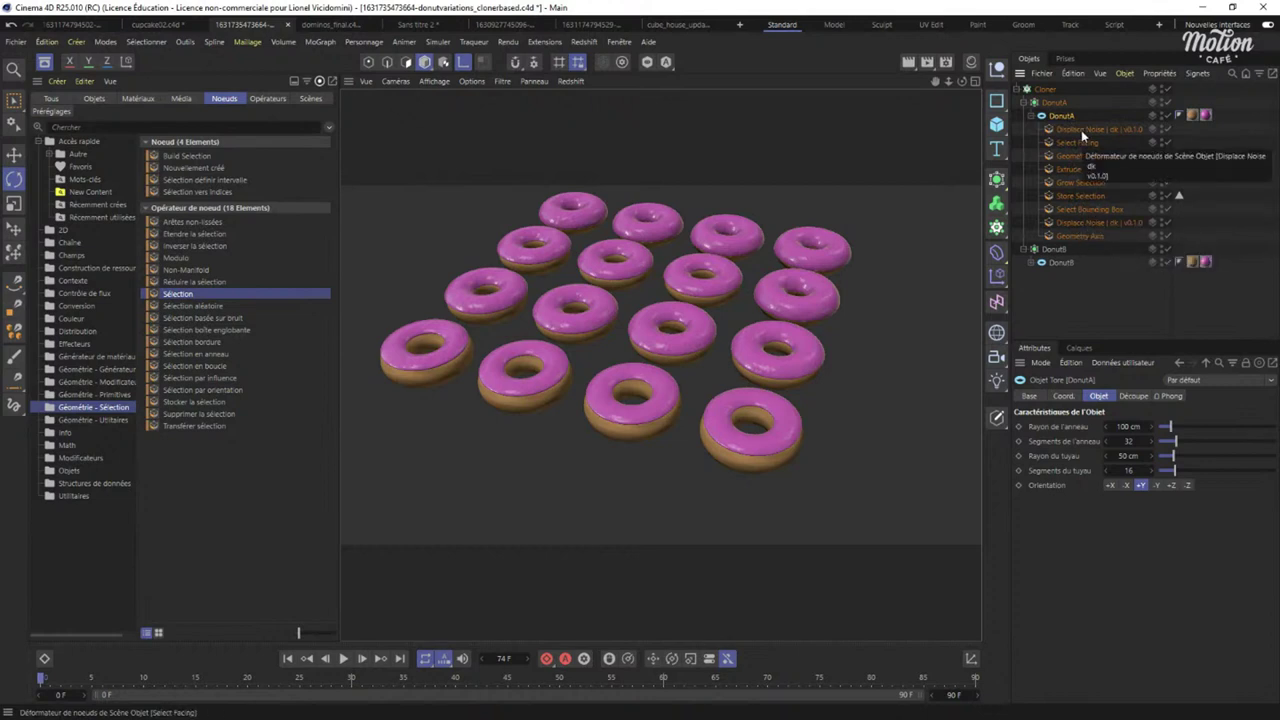
{"action": "left_click_drag", "start_coordinate": [643, 402], "coordinate": [741, 490], "text": "alt"}
{"action": "scroll", "coordinate": [793, 424], "scroll_direction": "up", "scroll_amount": 5}
{"action": "scroll", "coordinate": [767, 333], "scroll_direction": "down", "scroll_amount": 5}
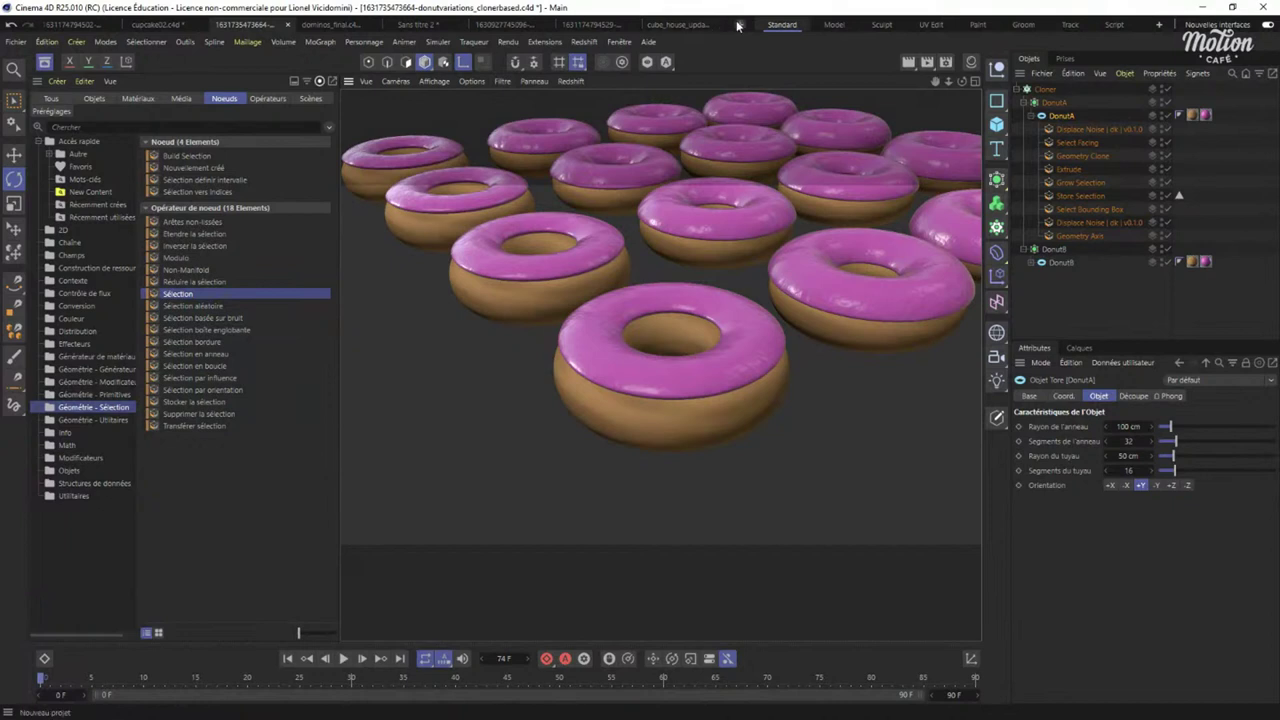
{"action": "left_click", "coordinate": [619, 41]}
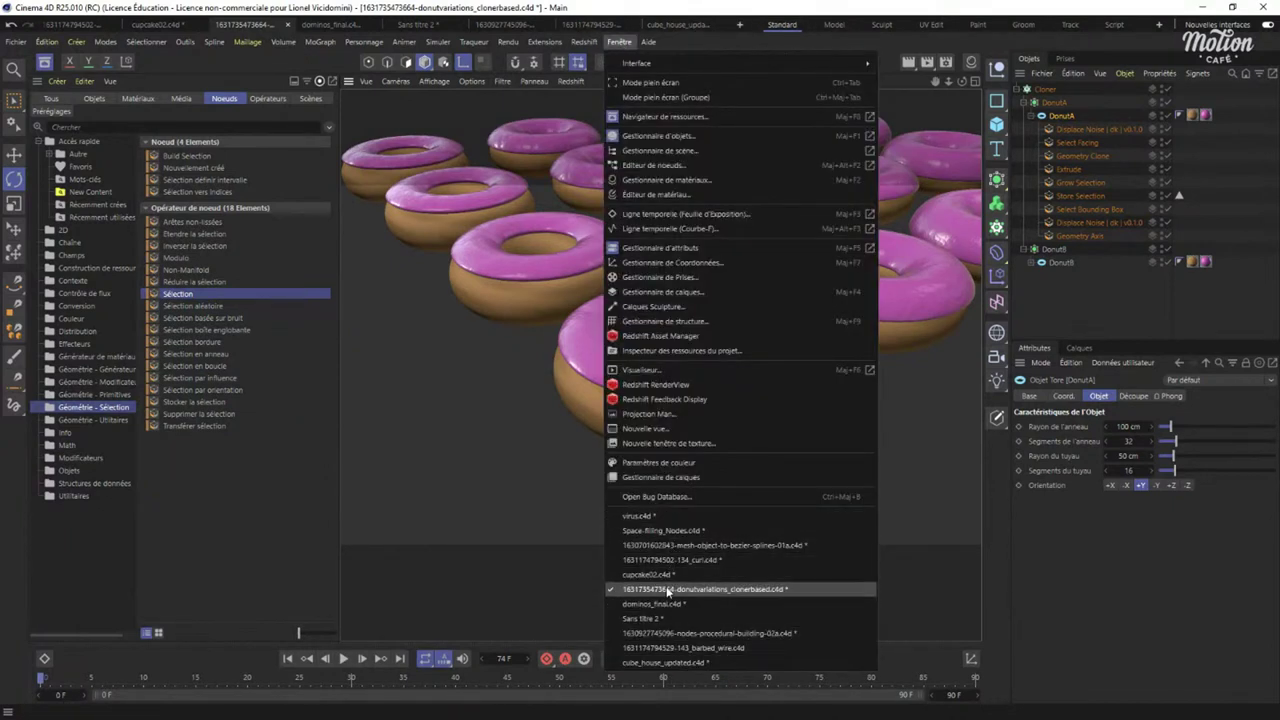
Switch to the Sans titre 2 spiky sphere scene and frame the sphere in view.
{"action": "left_click", "coordinate": [645, 618]}
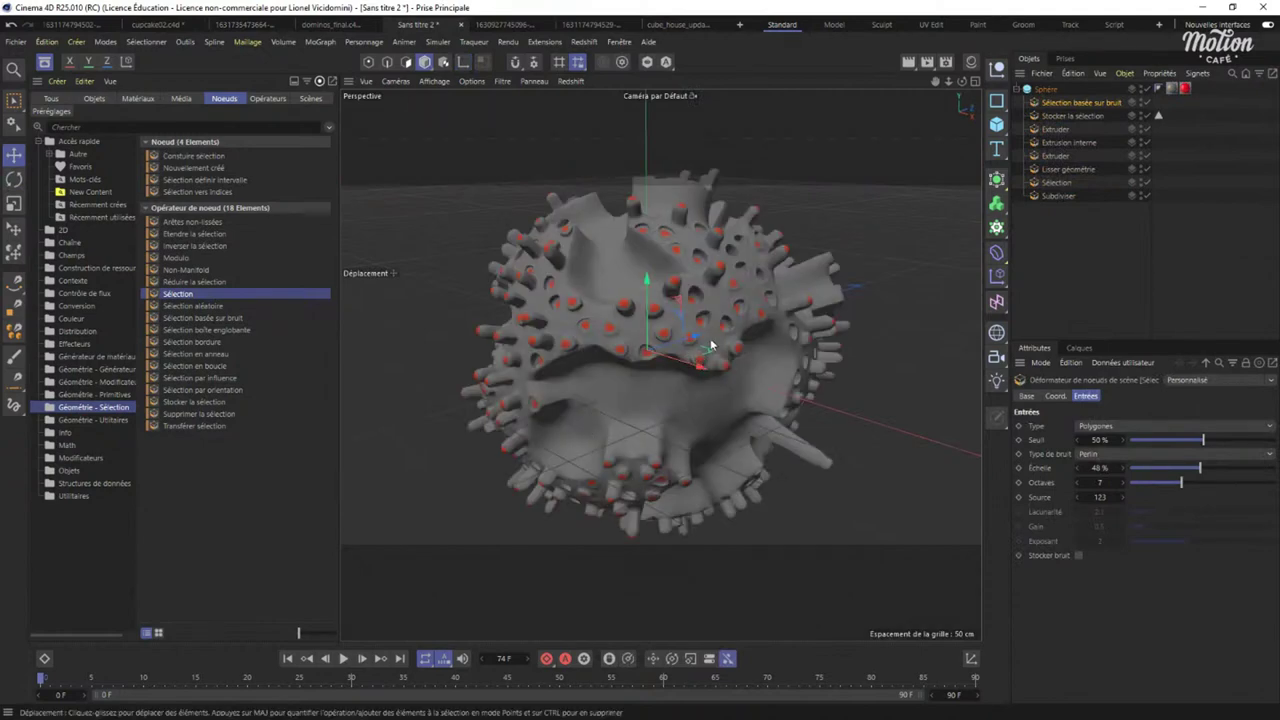
{"action": "left_click_drag", "start_coordinate": [721, 291], "coordinate": [580, 212], "text": "alt"}
{"action": "key", "text": "h"}
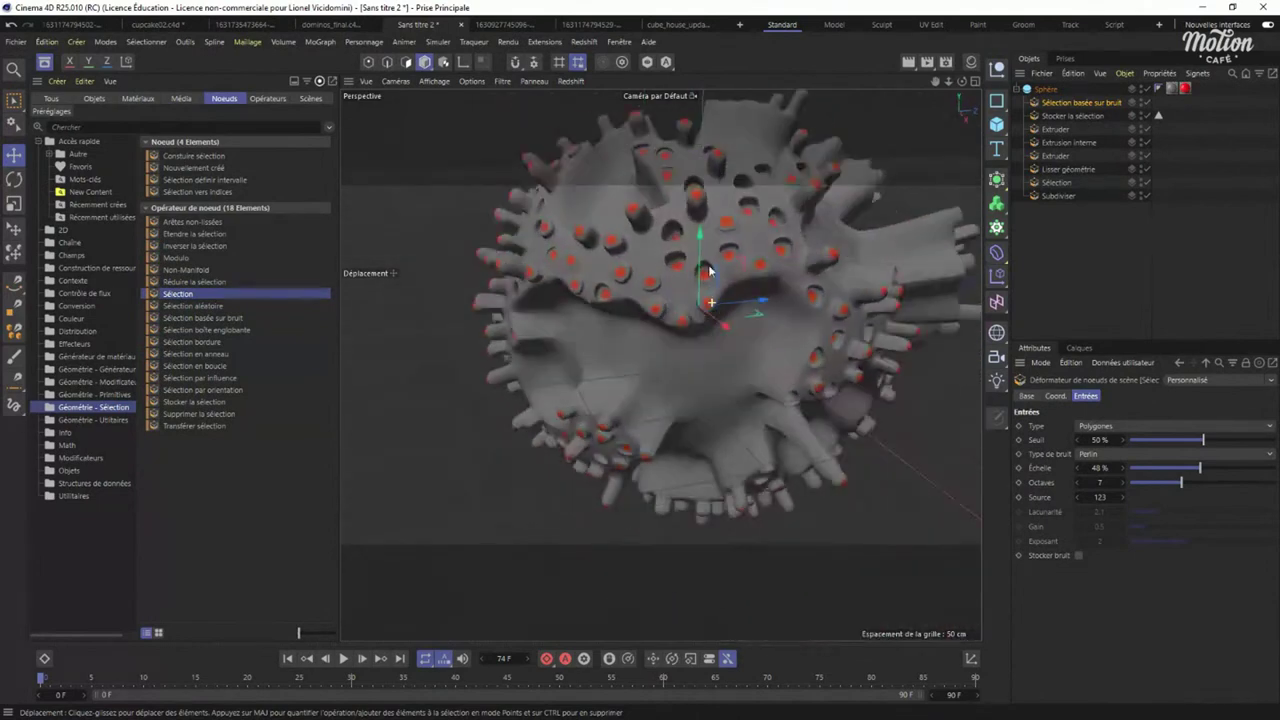
Show only geometry in a full-width view and lower the Sphère's segments from 33 to 22.
{"action": "left_click", "coordinate": [1053, 90]}
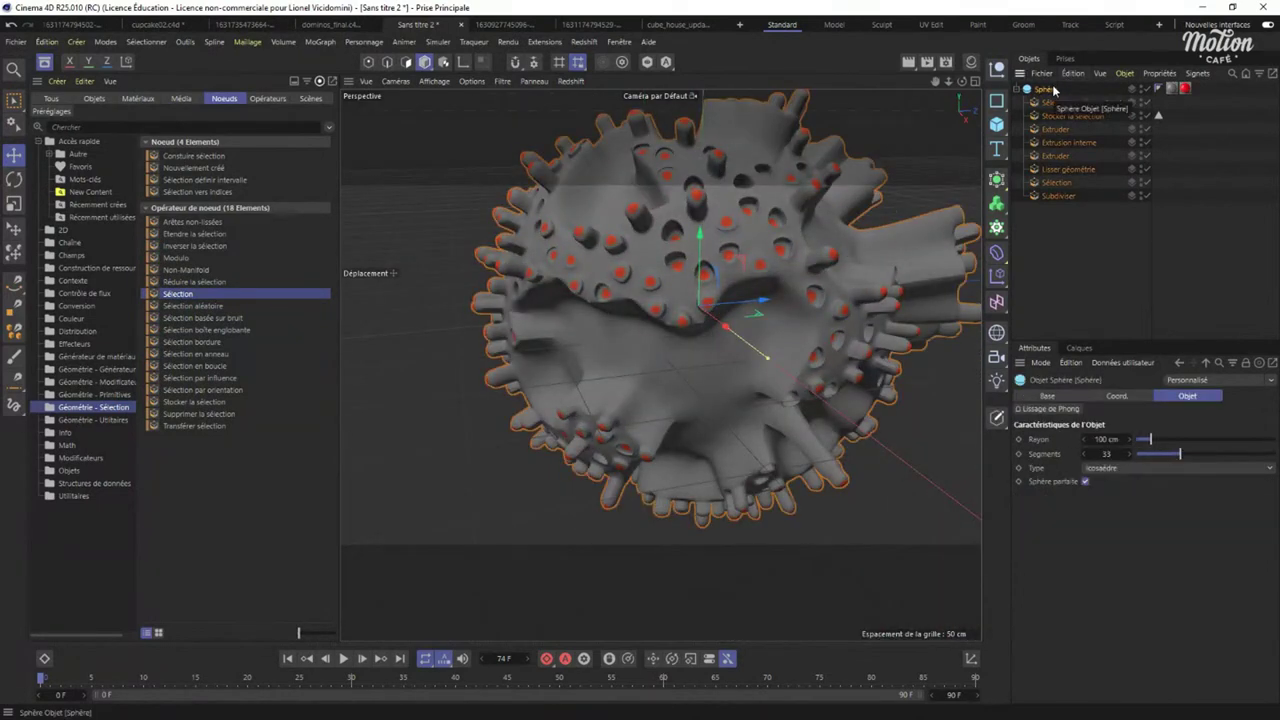
{"action": "left_click", "coordinate": [502, 81]}
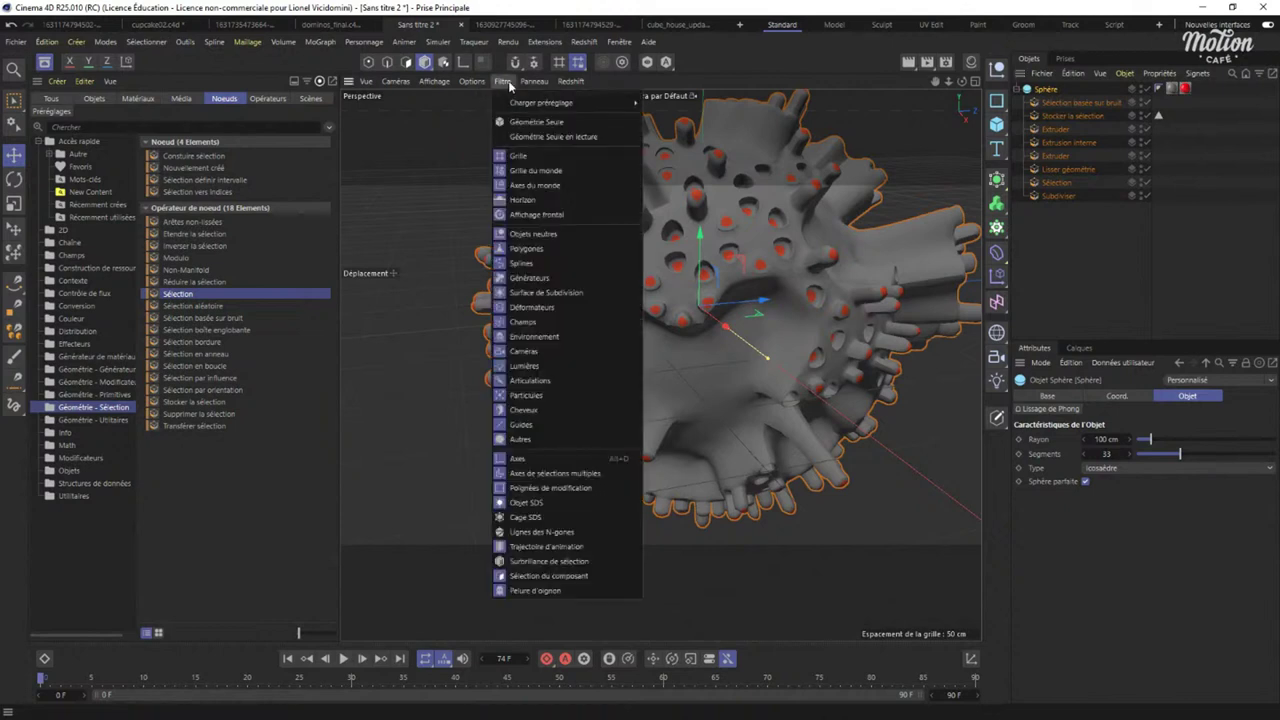
{"action": "left_click", "coordinate": [546, 123]}
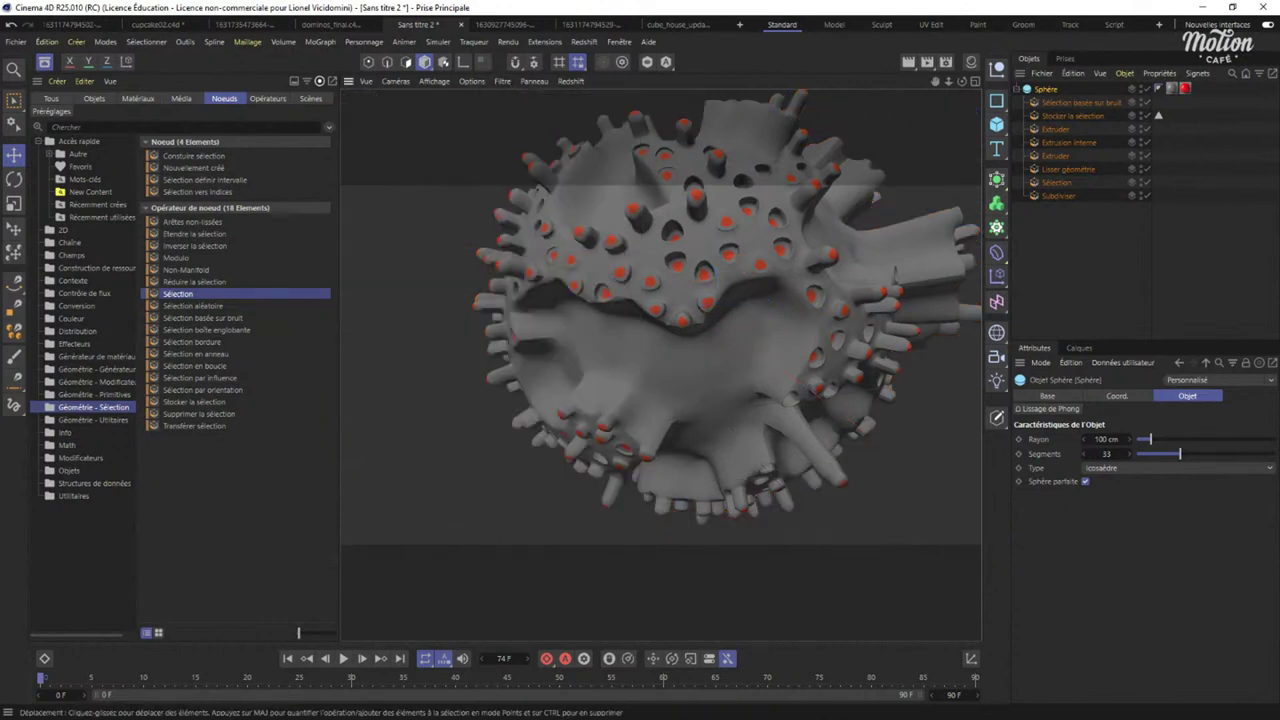
{"action": "left_click", "coordinate": [45, 62]}
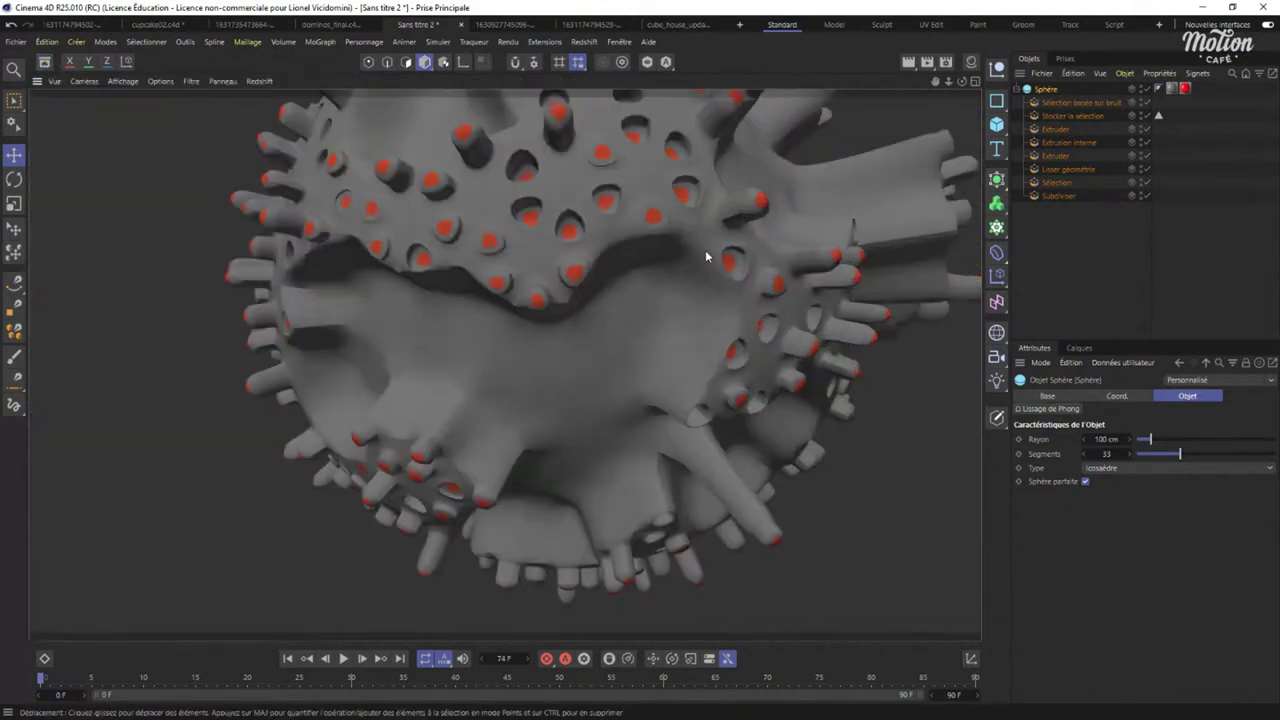
{"action": "left_click_drag", "start_coordinate": [705, 251], "coordinate": [624, 322], "text": "alt"}
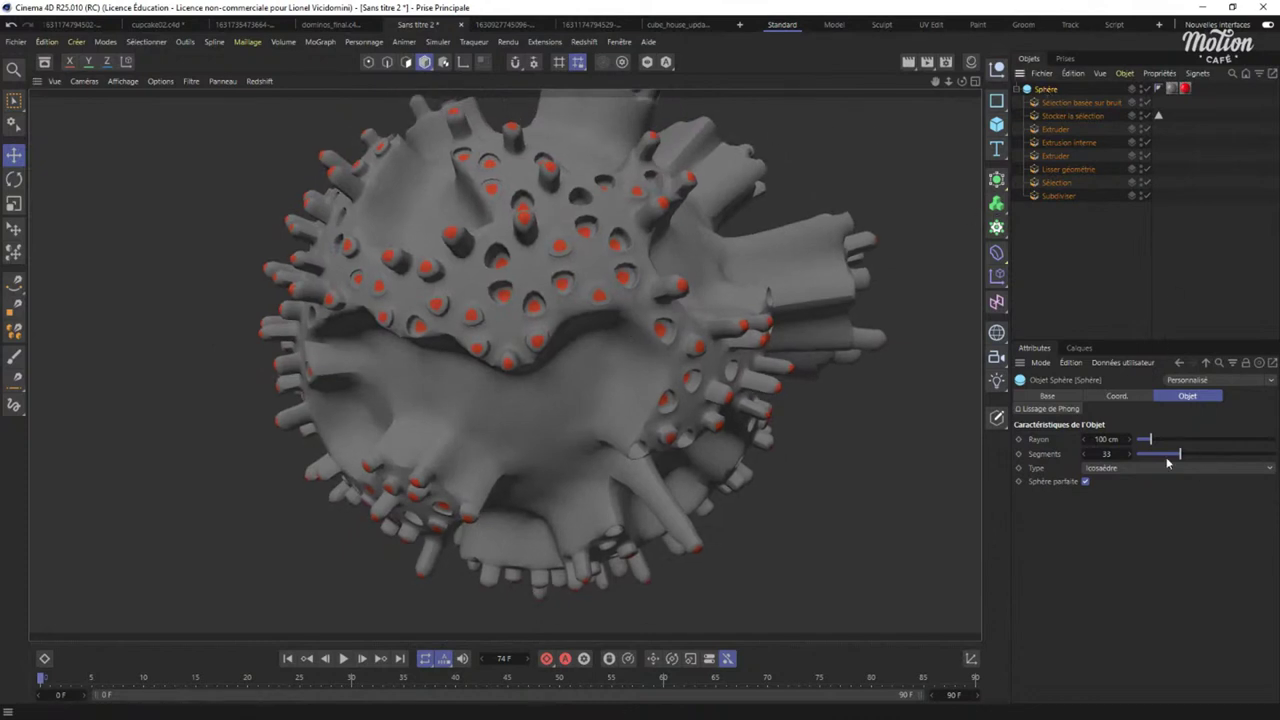
{"action": "left_click_drag", "start_coordinate": [1160, 455], "coordinate": [1182, 459]}
Adjust the noise selection's Seuil threshold, keeping the Perlin noise type.
{"action": "left_click", "coordinate": [1078, 104]}
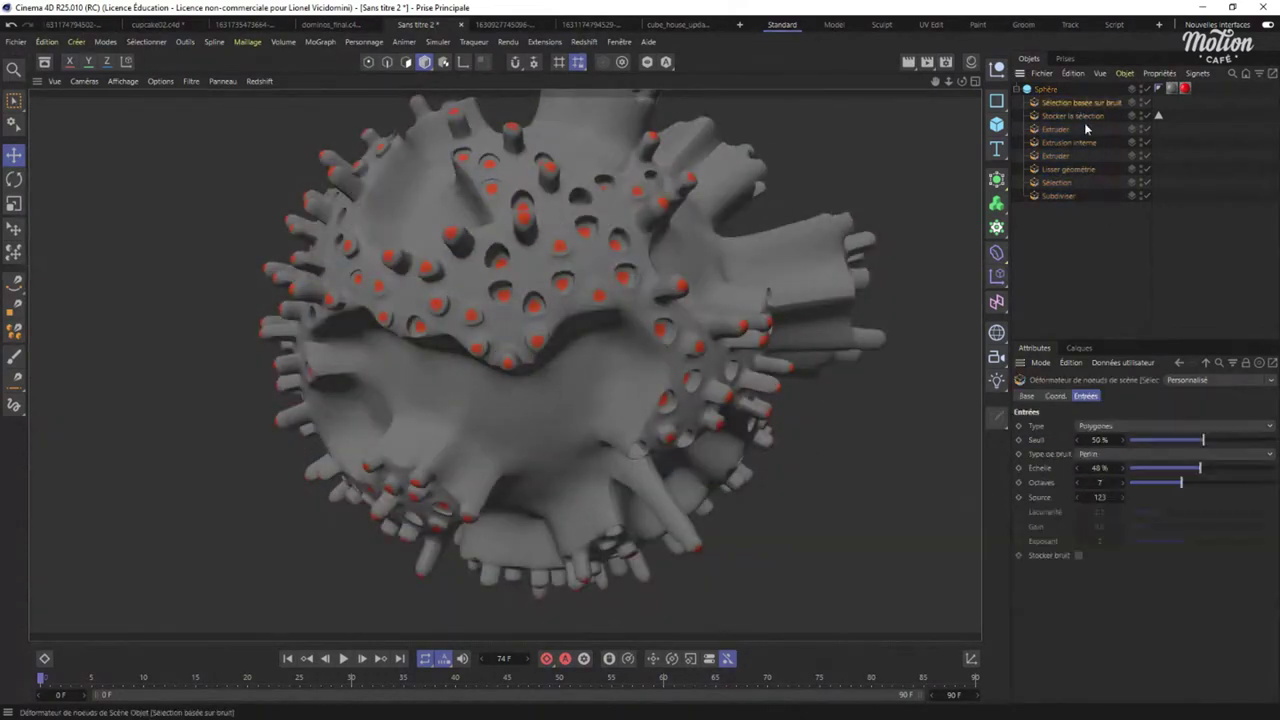
{"action": "left_click_drag", "start_coordinate": [1202, 443], "coordinate": [1240, 468]}
{"action": "left_click", "coordinate": [1123, 455]}
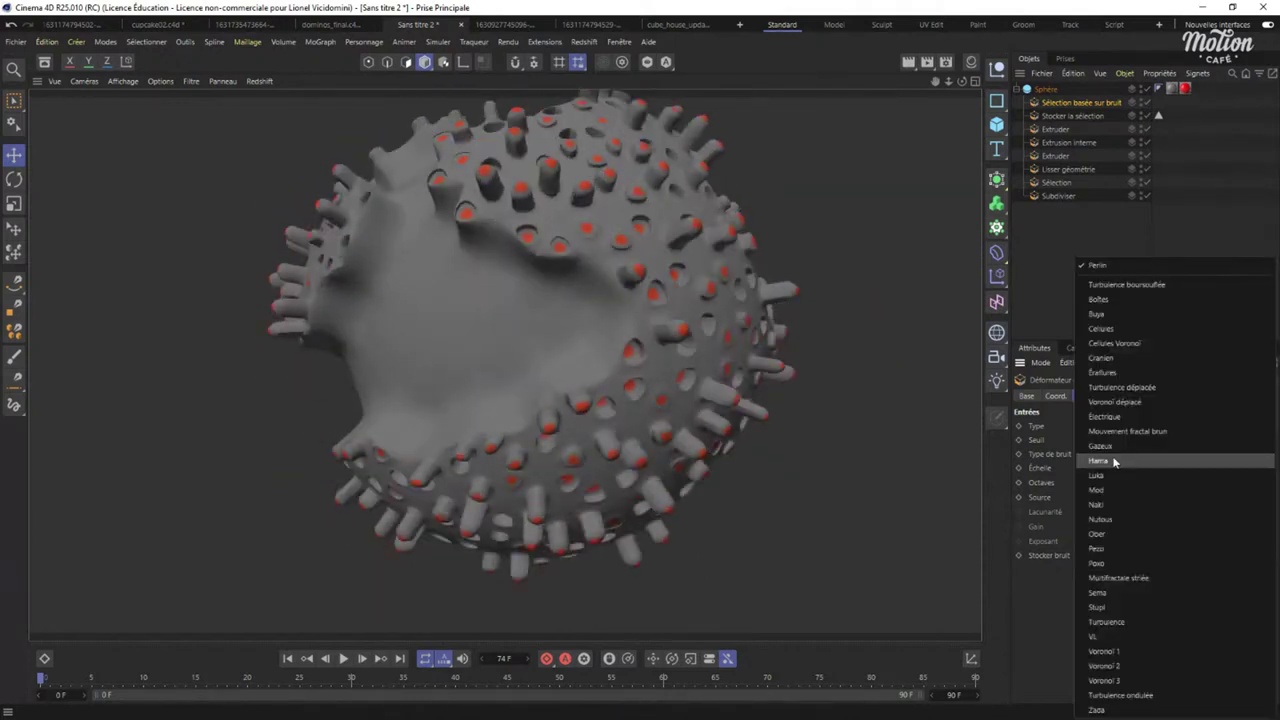
{"action": "left_click", "coordinate": [1025, 616]}
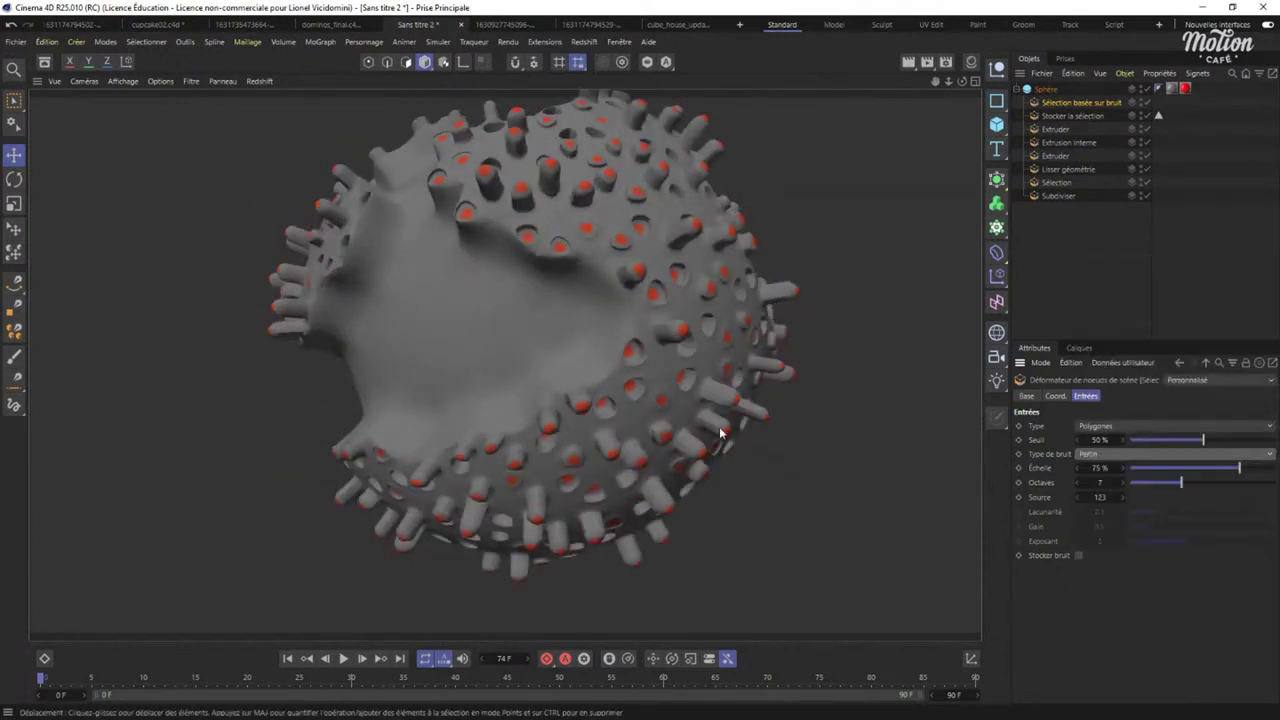
{"action": "left_click_drag", "start_coordinate": [380, 358], "coordinate": [630, 333], "text": "alt"}
On the first Extruder, lengthen the spikes, toggle Utiliser les fûts, and adjust Angle max.
{"action": "left_click", "coordinate": [1056, 130]}
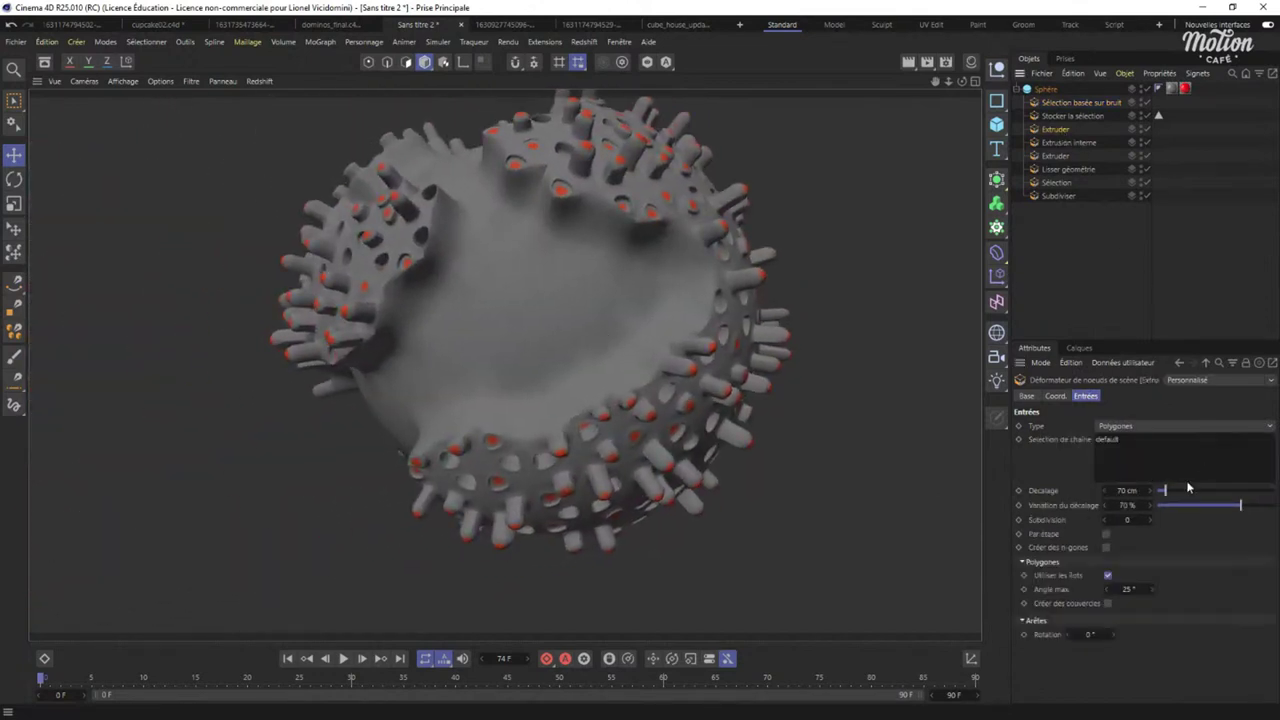
{"action": "left_click_drag", "start_coordinate": [1164, 488], "coordinate": [1176, 493]}
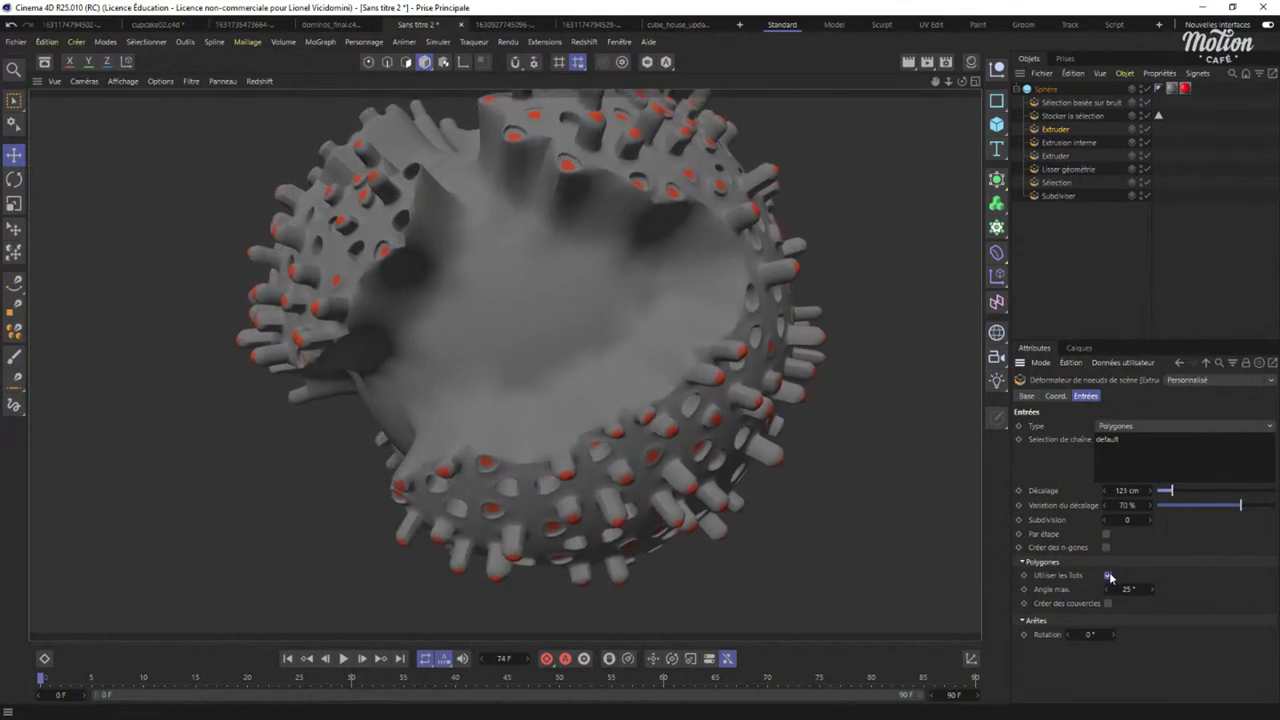
{"action": "left_click", "coordinate": [1108, 576]}
{"action": "left_click", "coordinate": [1108, 576]}
{"action": "left_click_drag", "start_coordinate": [1112, 590], "coordinate": [1164, 592]}
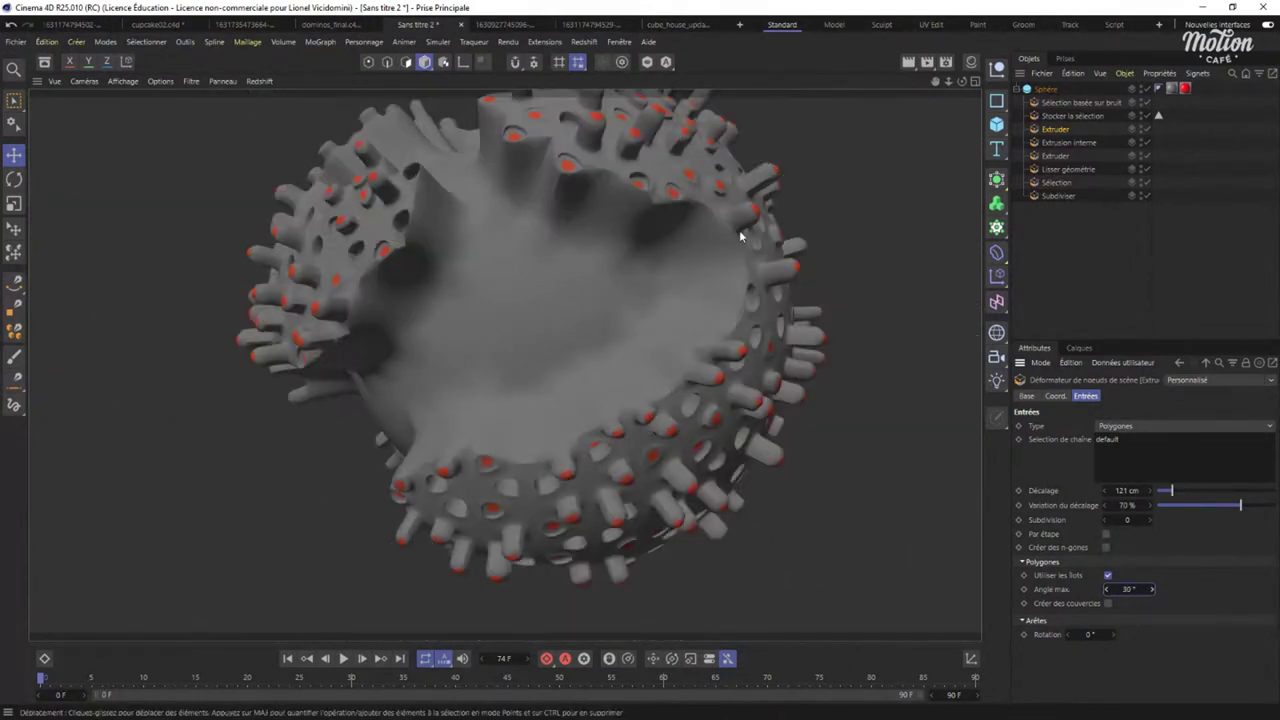
Increase the inner extrusion offset and make the second extrusion's spikes much longer.
{"action": "left_click", "coordinate": [1066, 143]}
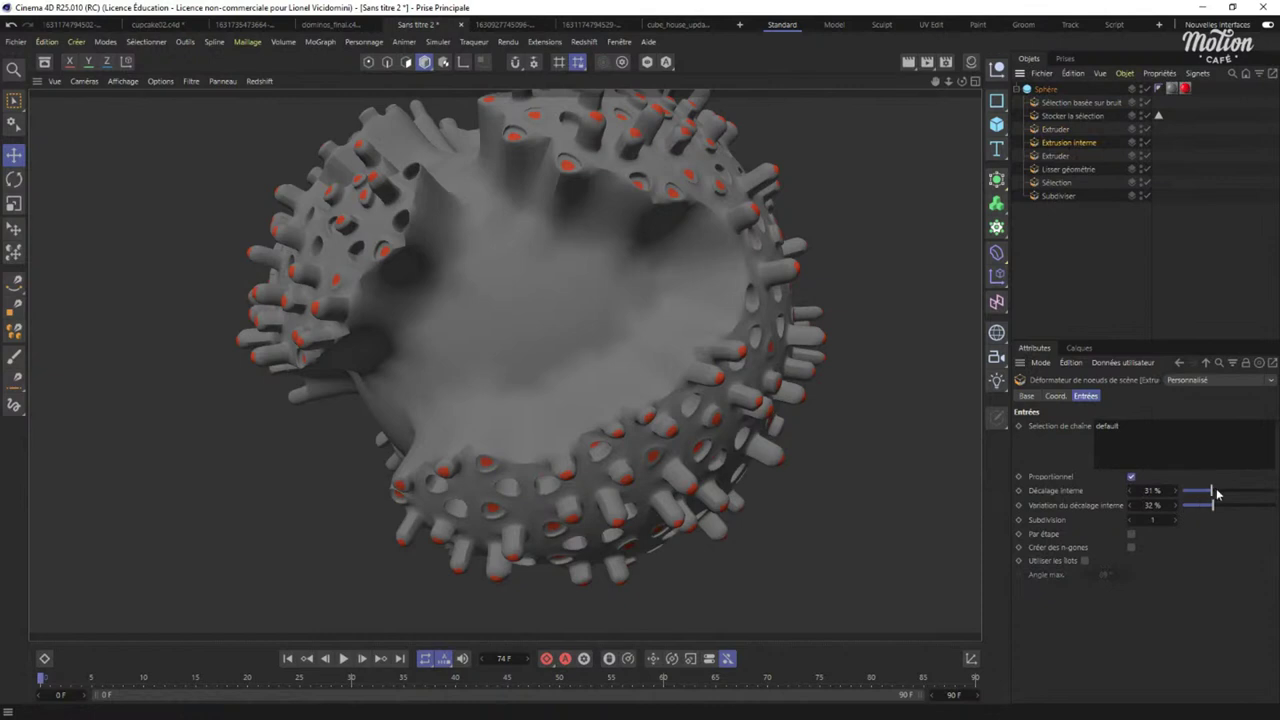
{"action": "left_click_drag", "start_coordinate": [1212, 494], "coordinate": [1230, 492]}
{"action": "left_click", "coordinate": [1055, 156]}
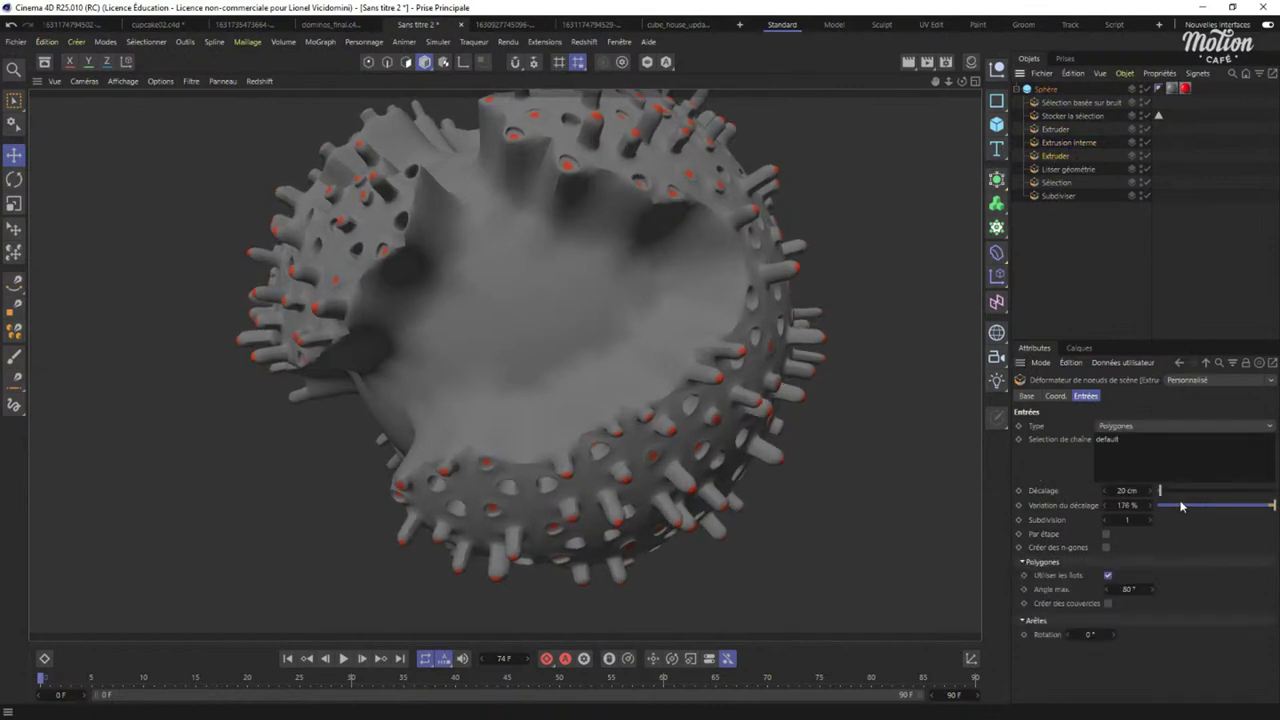
{"action": "left_click_drag", "start_coordinate": [1168, 496], "coordinate": [1156, 512]}
Set Variation du décalage to -30%, then raise it to 158% for uneven spike lengths.
{"action": "double_click", "coordinate": [1128, 505]}
{"action": "type", "text": "-30"}
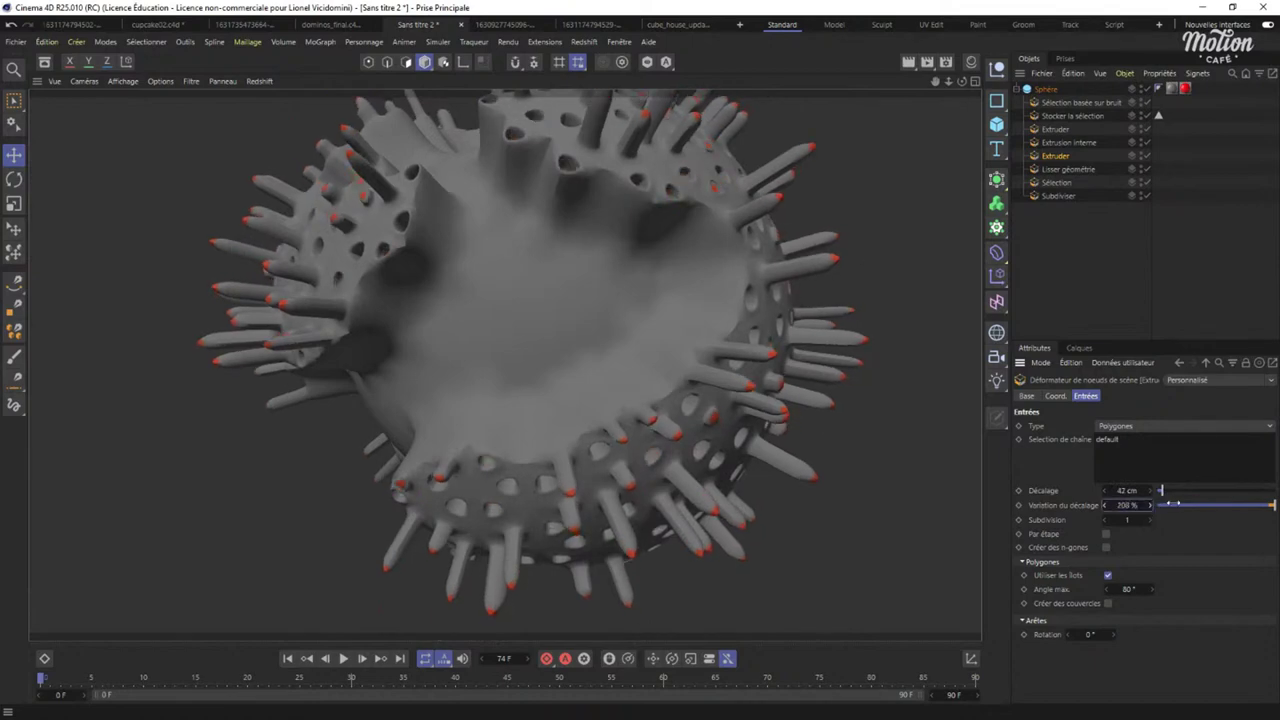
{"action": "key", "text": "Return"}
{"action": "mouse_move", "coordinate": [173, 317]}
{"action": "left_mouse_down", "text": "alt"}
{"action": "mouse_move", "coordinate": [323, 334]}
{"action": "mouse_move", "coordinate": [173, 325]}
{"action": "left_mouse_up", "text": "alt"}
{"action": "mouse_move", "coordinate": [1160, 502]}
{"action": "left_mouse_down"}
{"action": "mouse_move", "coordinate": [1170, 508]}
{"action": "mouse_move", "coordinate": [1150, 506]}
{"action": "mouse_move", "coordinate": [1172, 507]}
{"action": "left_mouse_up"}
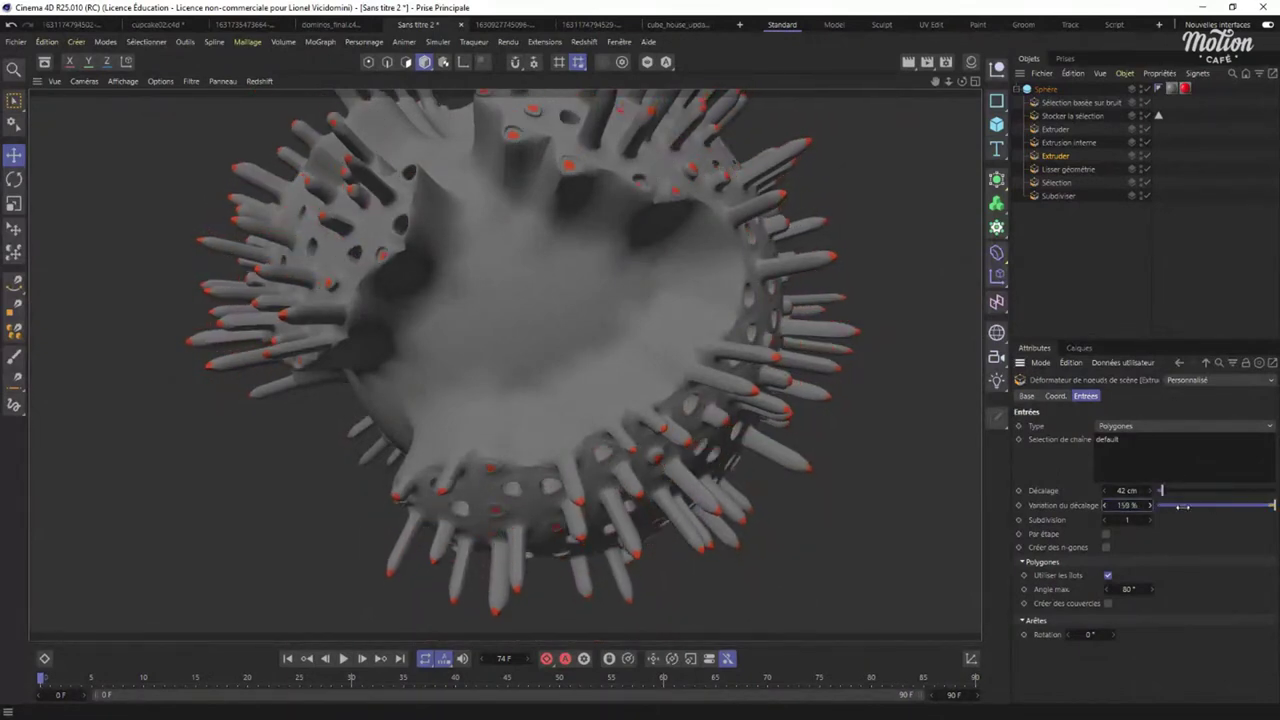
{"action": "scroll", "coordinate": [474, 245], "scroll_direction": "up", "scroll_amount": 3}
{"action": "scroll", "coordinate": [474, 245], "scroll_direction": "down", "scroll_amount": 2}
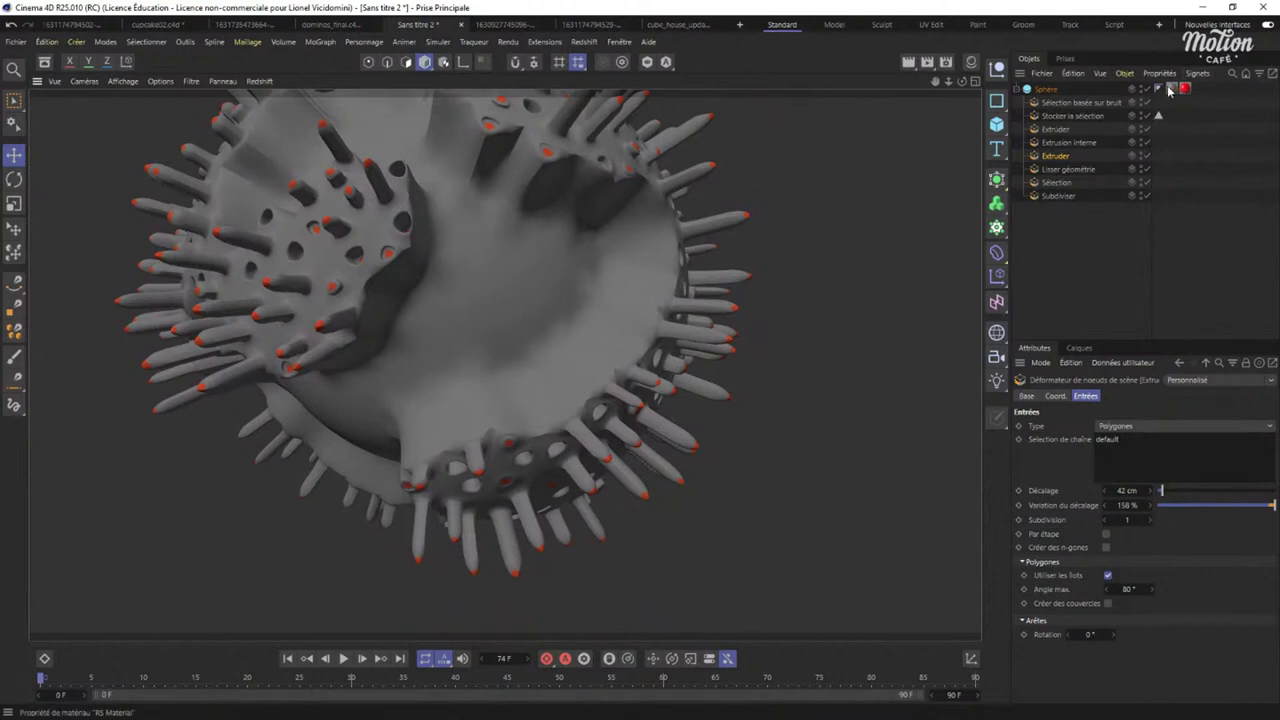
{"action": "left_click_drag", "start_coordinate": [502, 322], "coordinate": [569, 325], "text": "alt"}
{"action": "scroll", "coordinate": [569, 325], "scroll_direction": "down", "scroll_amount": 5}
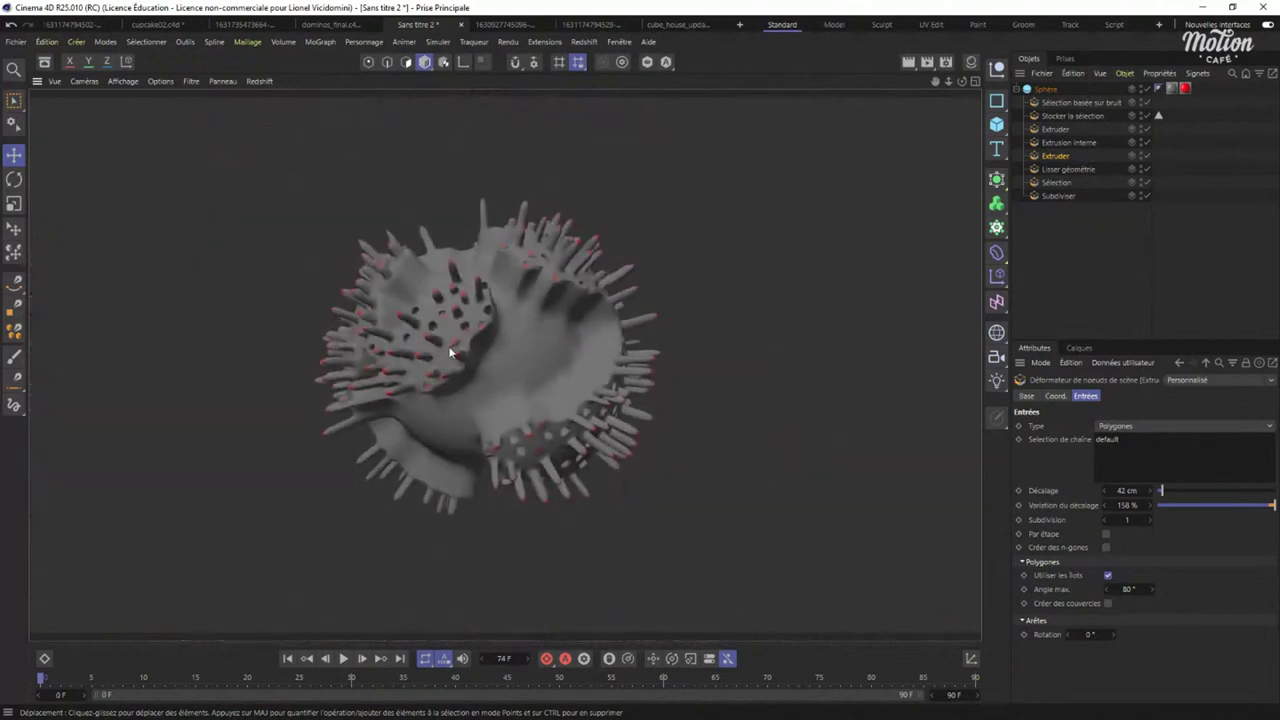
{"action": "left_click_drag", "start_coordinate": [451, 343], "coordinate": [500, 335], "text": "alt"}
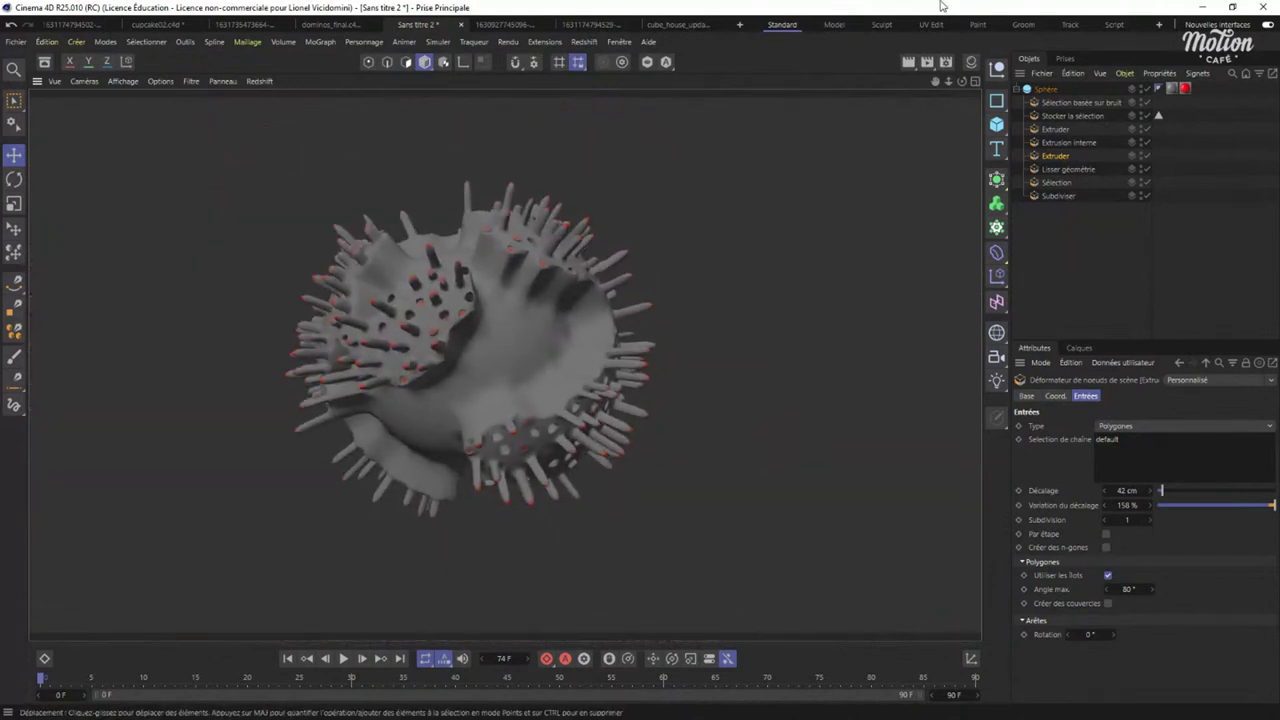
{"action": "left_click", "coordinate": [1058, 196]}
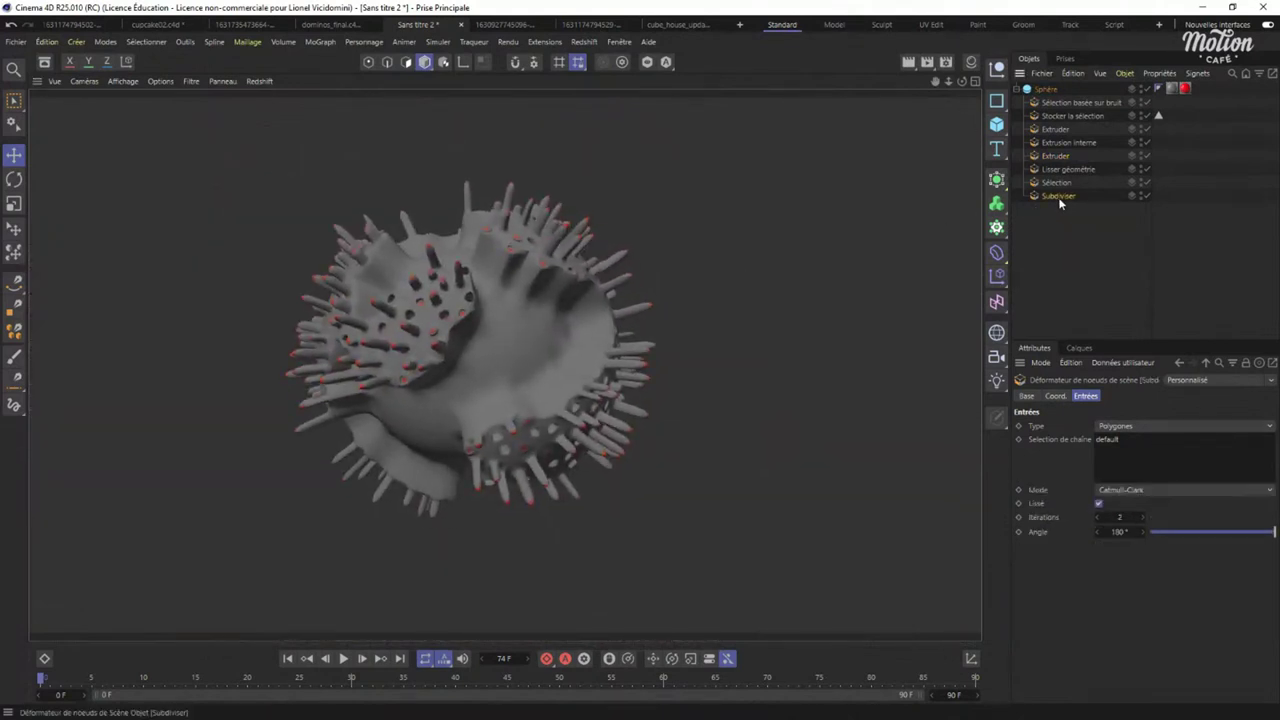
{"action": "left_click", "coordinate": [1147, 196]}
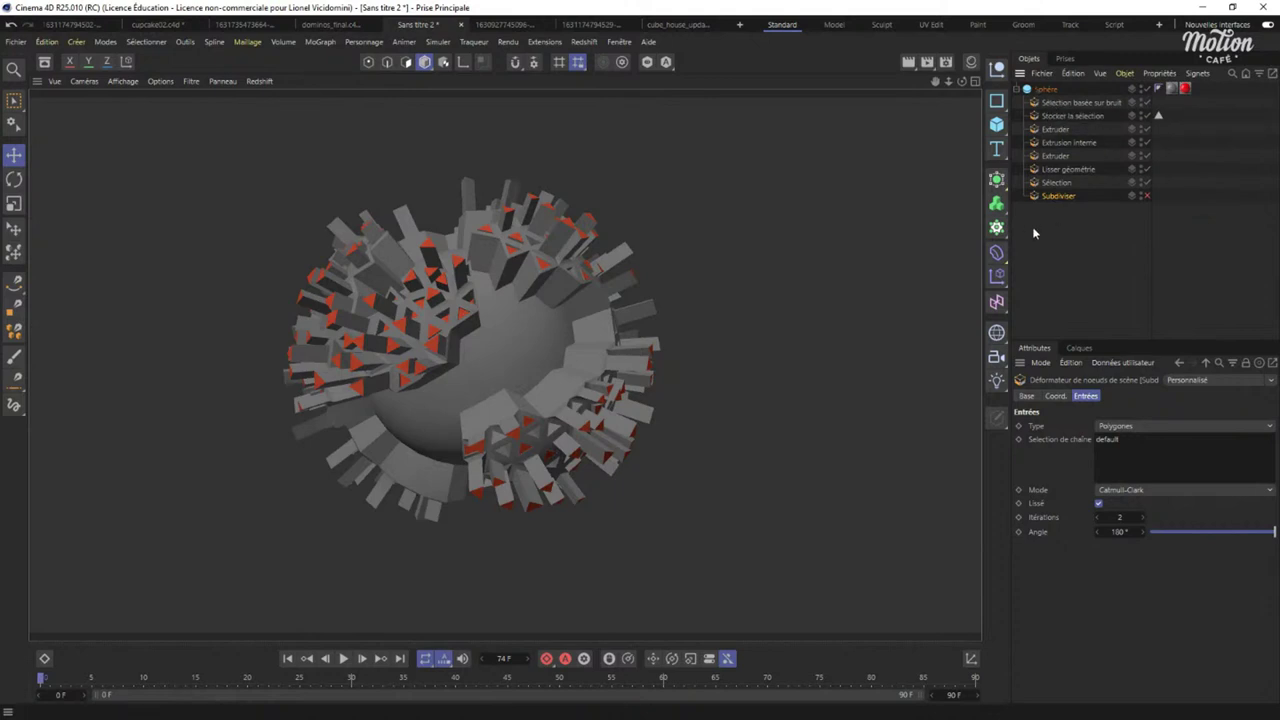
{"action": "left_click", "coordinate": [997, 184]}
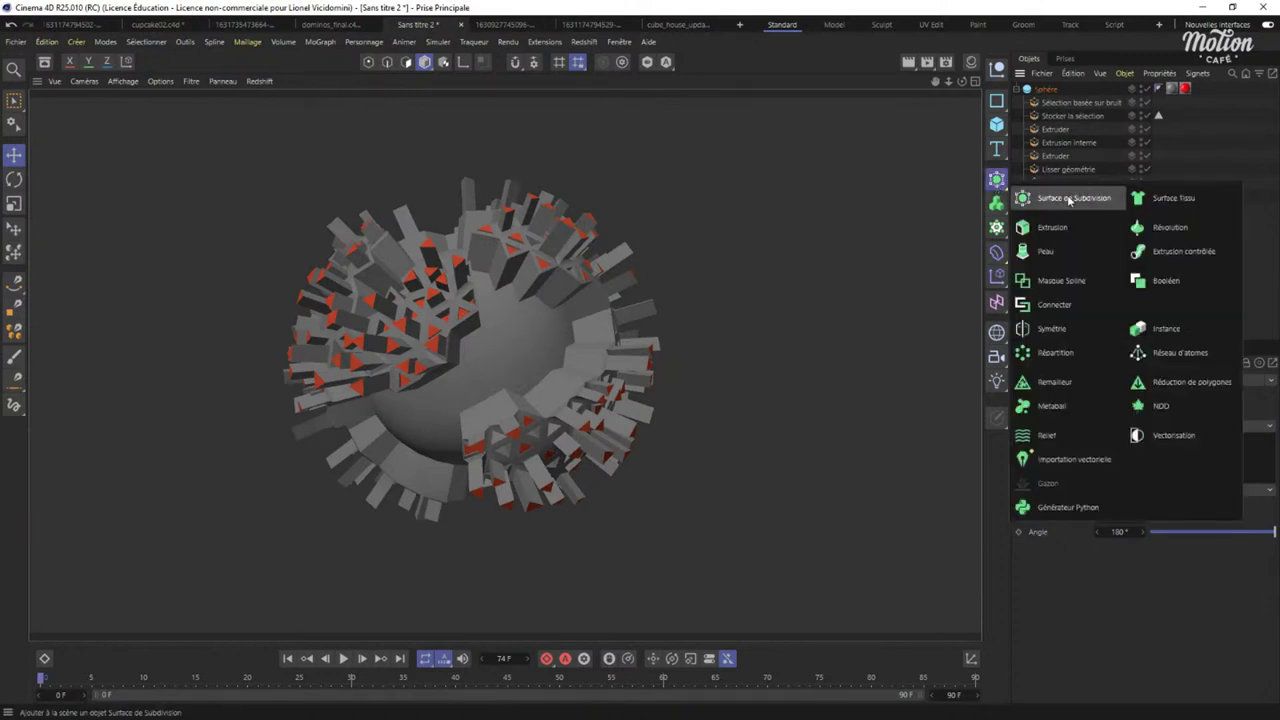
{"action": "left_click", "coordinate": [1069, 199]}
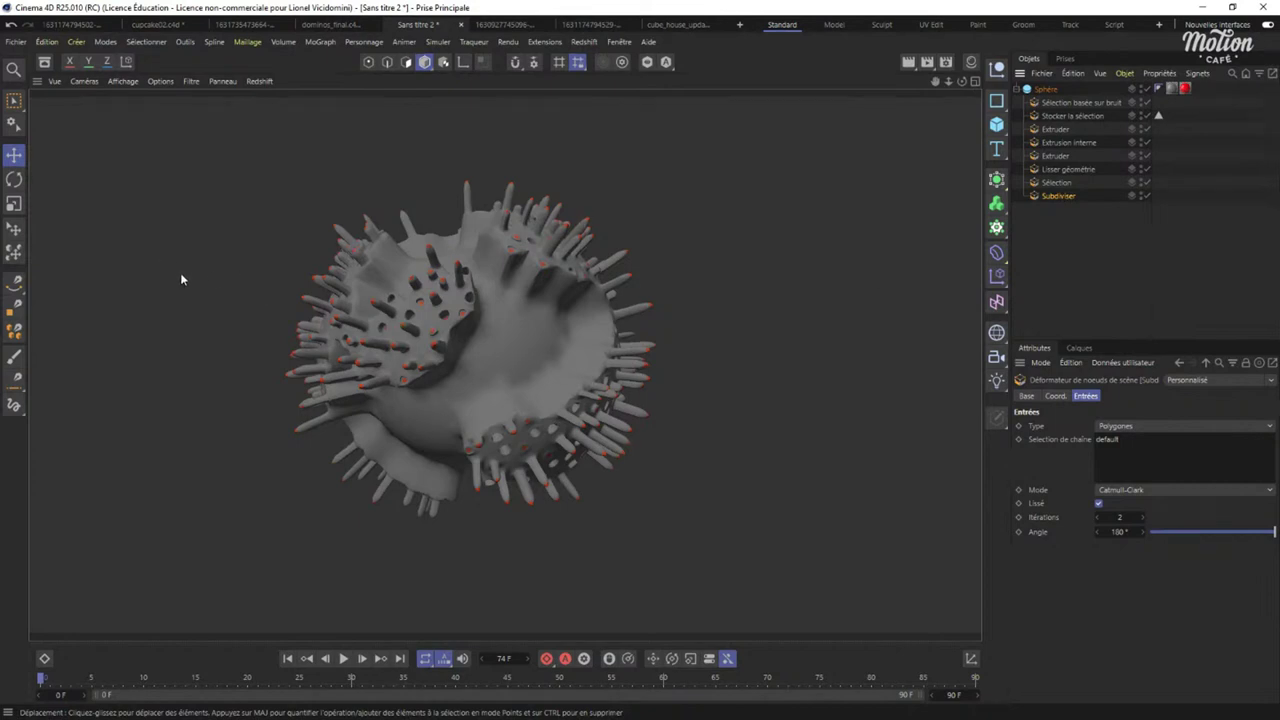
{"action": "left_click", "coordinate": [740, 24]}
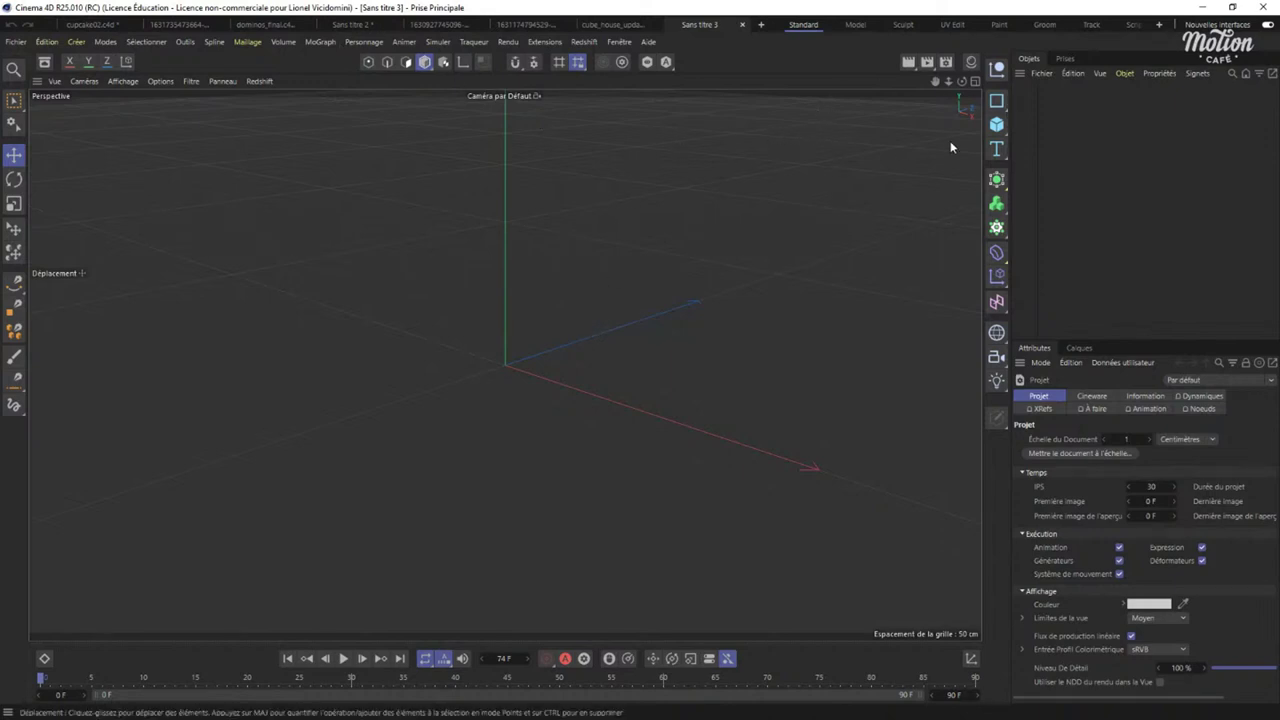
{"action": "left_click", "coordinate": [995, 126]}
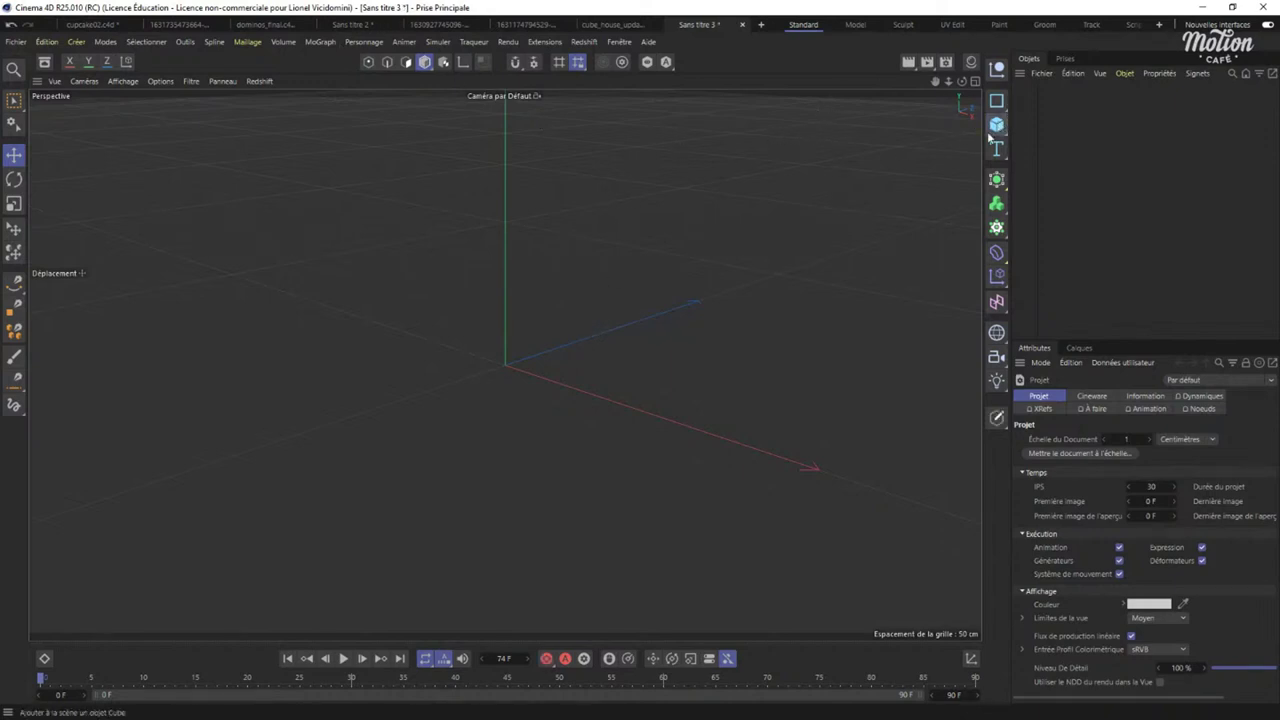
{"action": "left_click", "coordinate": [995, 126]}
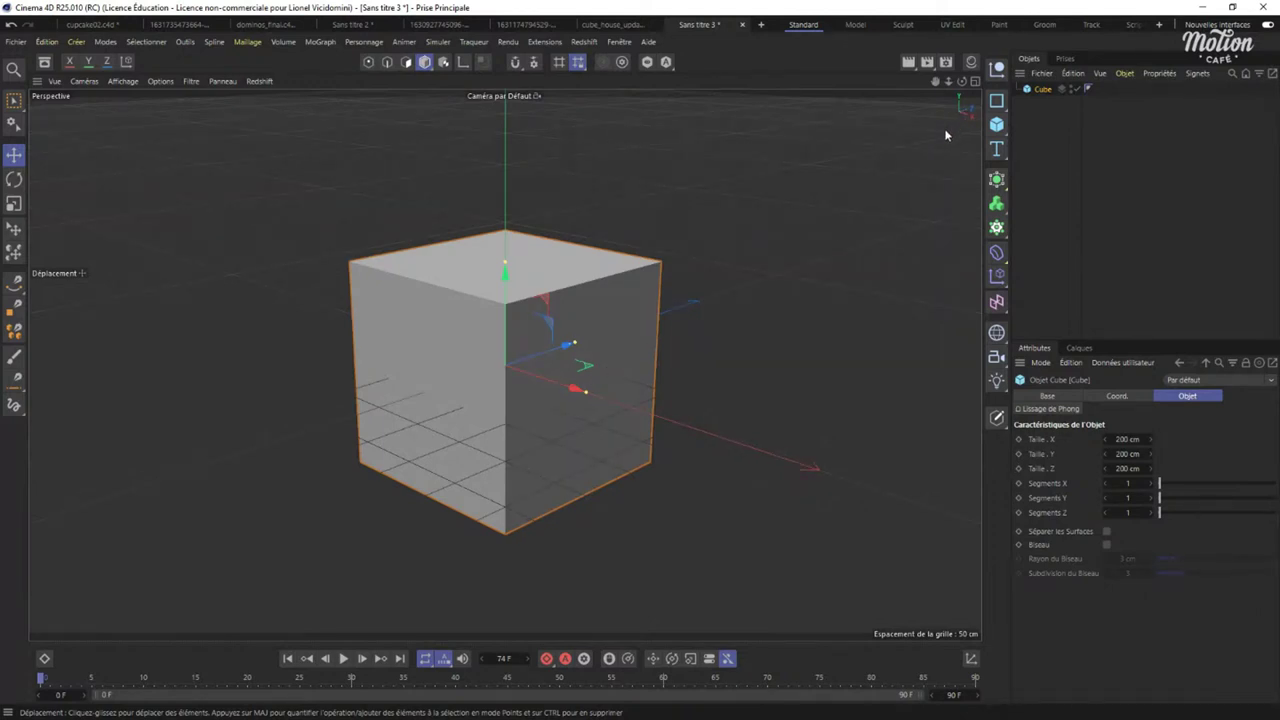
{"action": "key", "text": "t"}
{"action": "left_click_drag", "start_coordinate": [416, 429], "coordinate": [430, 403]}
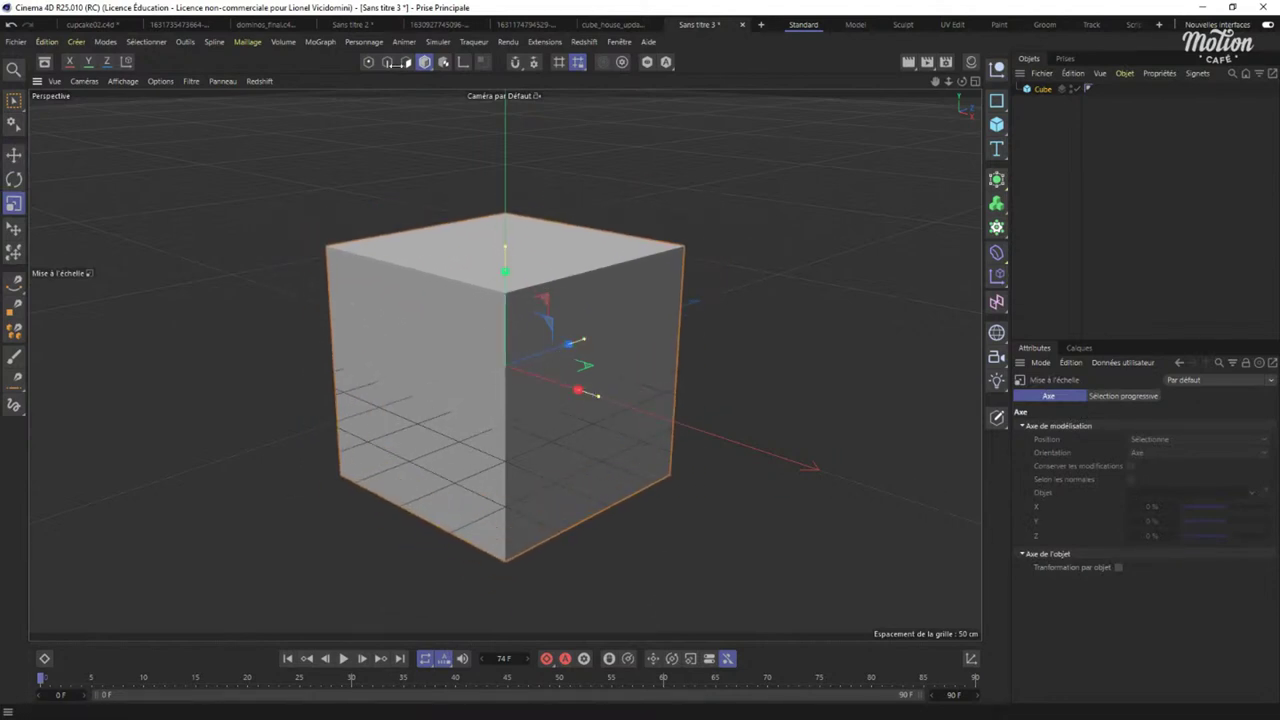
{"action": "left_click", "coordinate": [997, 124]}
{"action": "left_click", "coordinate": [1045, 167]}
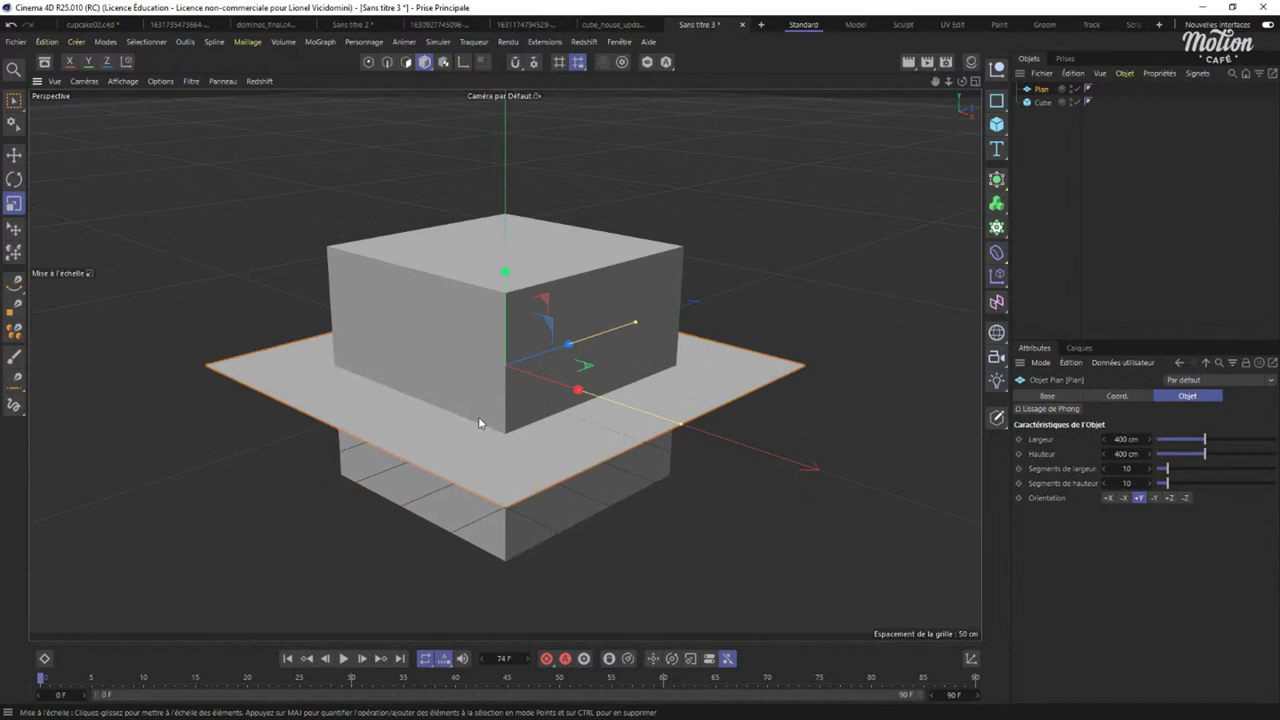
{"action": "left_click_drag", "start_coordinate": [478, 416], "coordinate": [590, 410]}
{"action": "left_click", "coordinate": [1042, 102]}
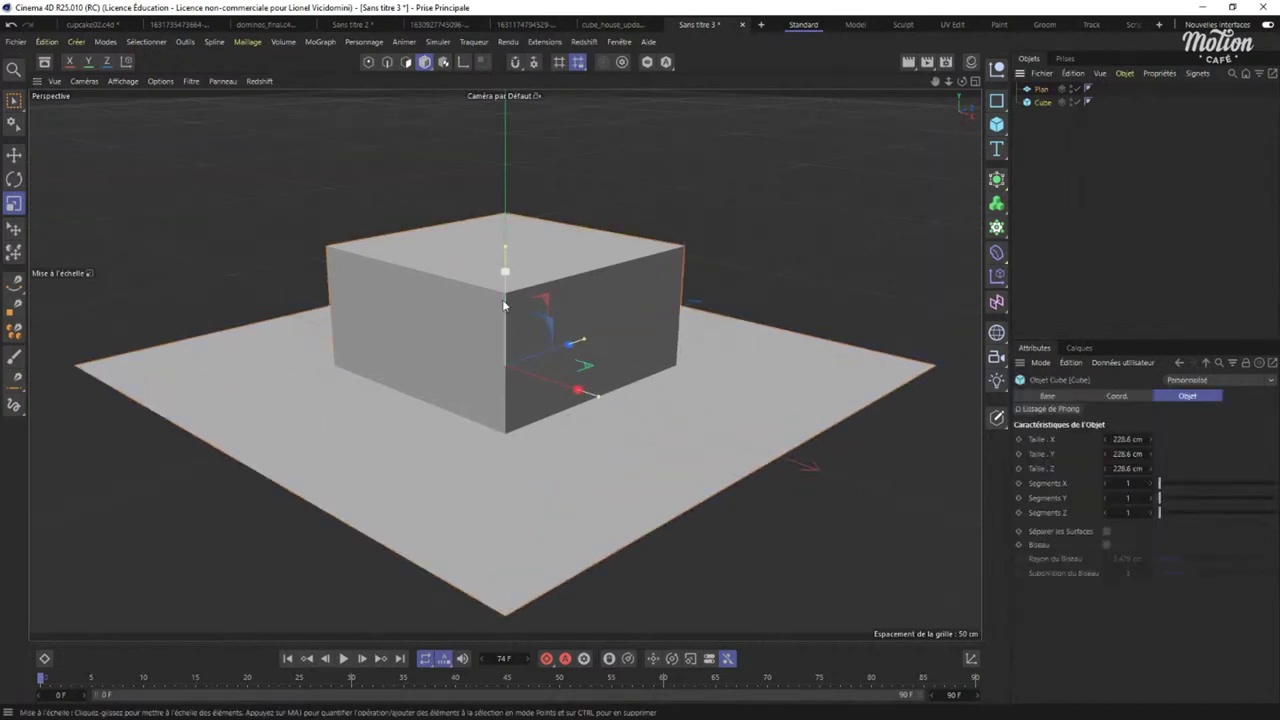
{"action": "key", "text": "e"}
{"action": "left_click_drag", "start_coordinate": [505, 308], "coordinate": [506, 188]}
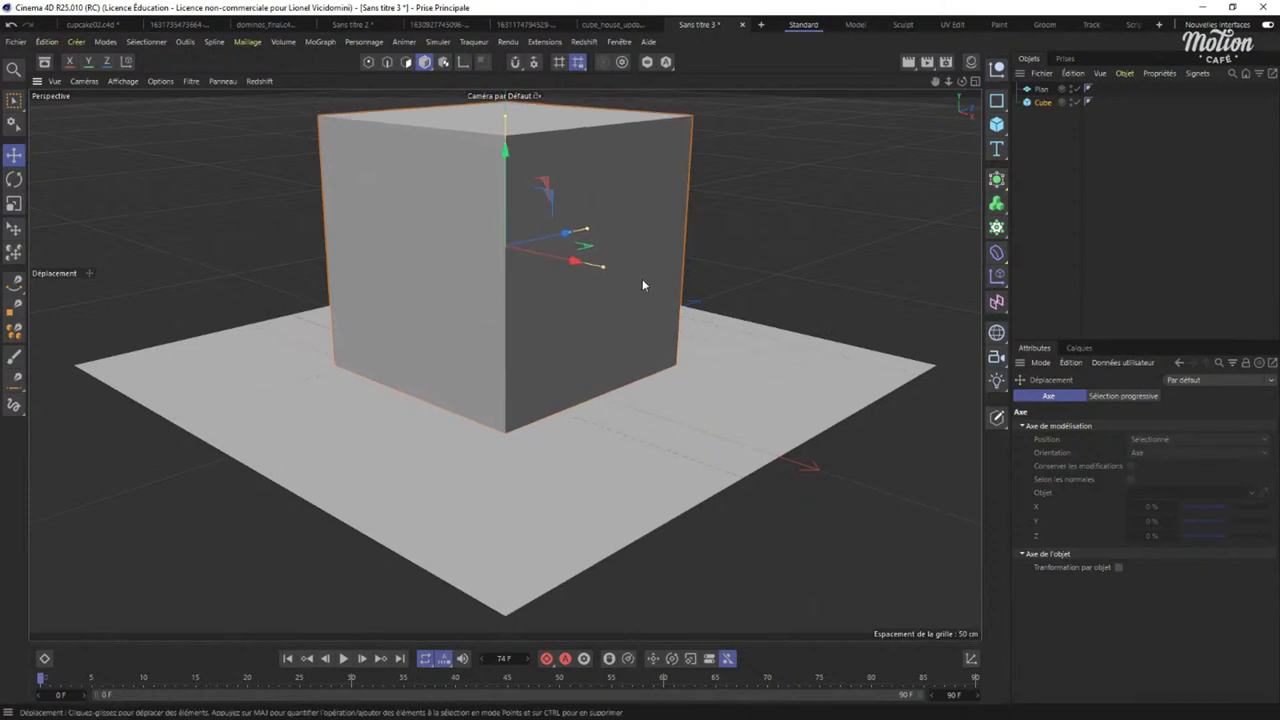
{"action": "scroll", "coordinate": [540, 300], "scroll_direction": "down", "scroll_amount": 3}
{"action": "left_click_drag", "start_coordinate": [500, 306], "coordinate": [545, 300], "text": "alt"}
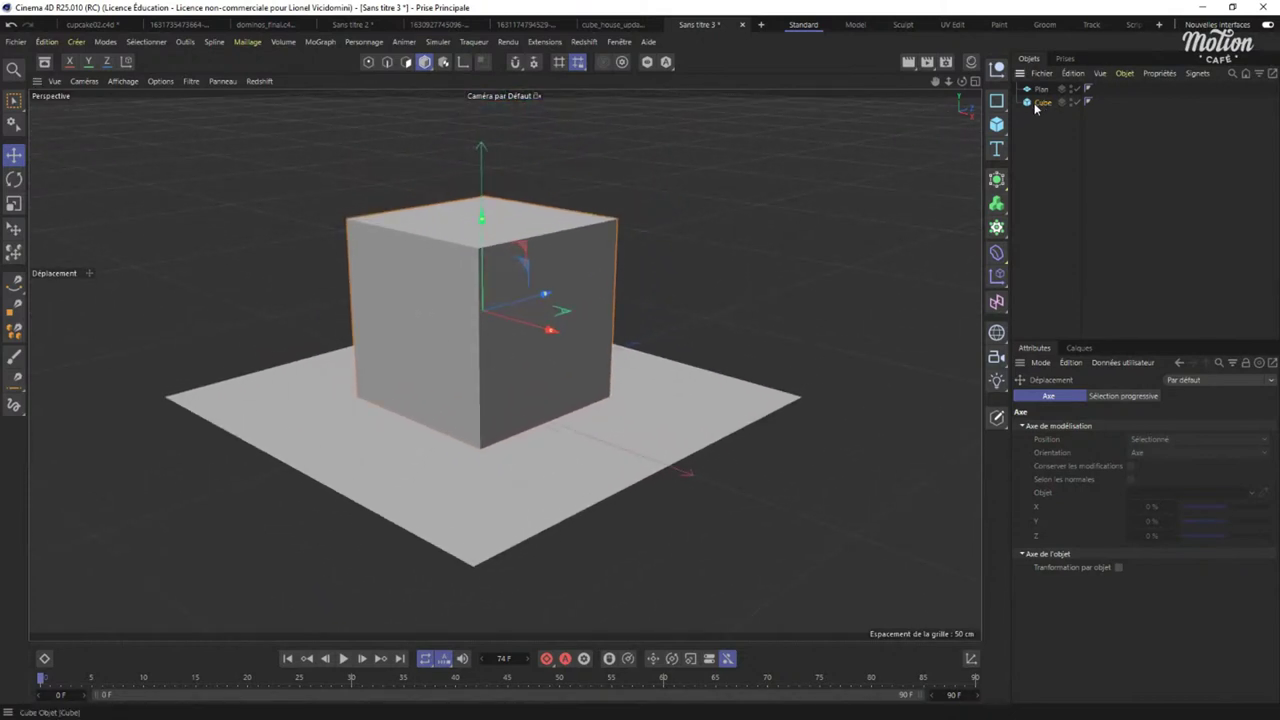
{"action": "left_click", "coordinate": [1040, 103]}
{"action": "key", "text": "t"}
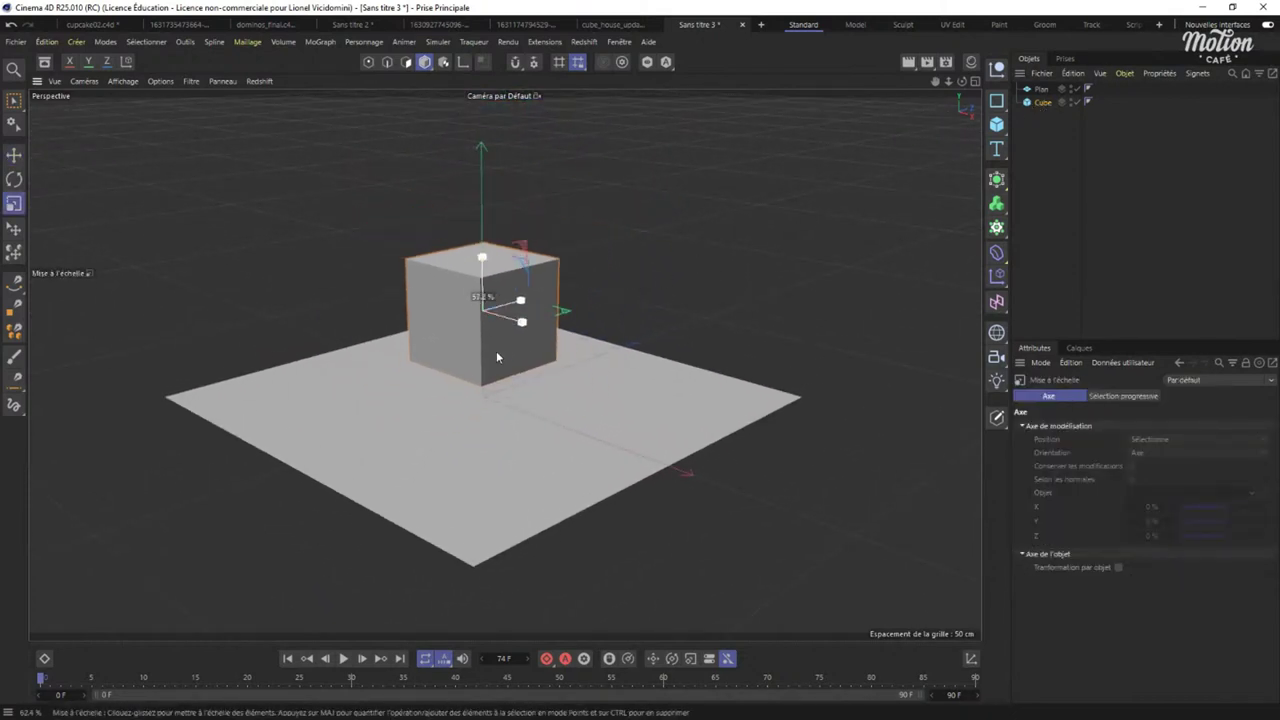
{"action": "left_click_drag", "start_coordinate": [496, 350], "coordinate": [529, 343]}
{"action": "middle_click", "coordinate": [505, 358]}
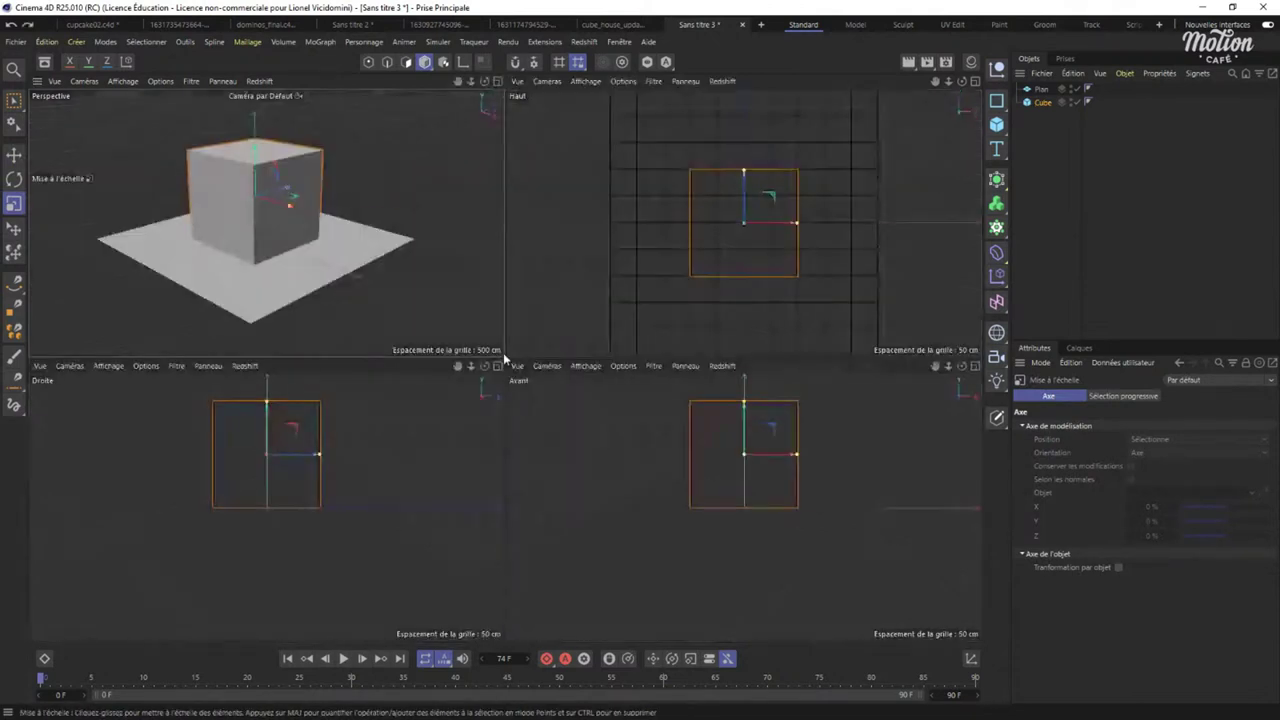
{"action": "middle_click", "coordinate": [463, 309]}
{"action": "left_click_drag", "start_coordinate": [355, 268], "coordinate": [568, 310], "text": "alt"}
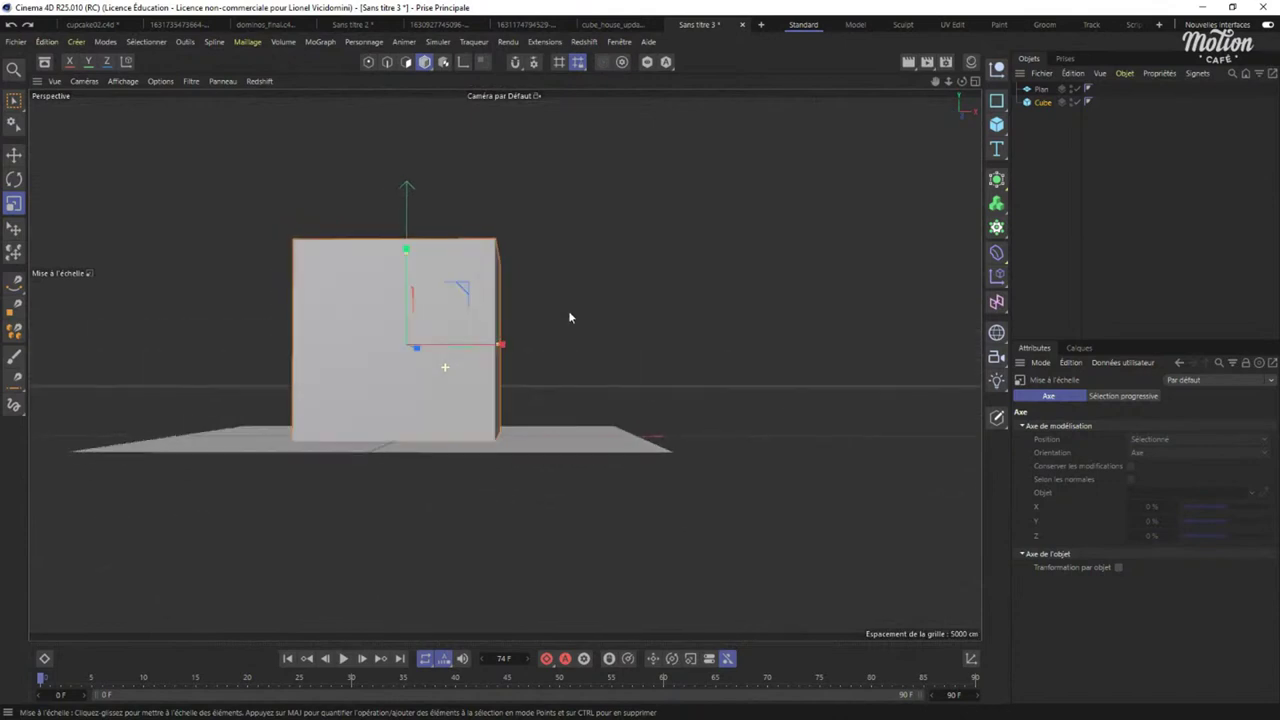
{"action": "scroll", "coordinate": [466, 349], "scroll_direction": "down", "scroll_amount": 3}
{"action": "scroll", "coordinate": [507, 333], "scroll_direction": "up", "scroll_amount": 3}
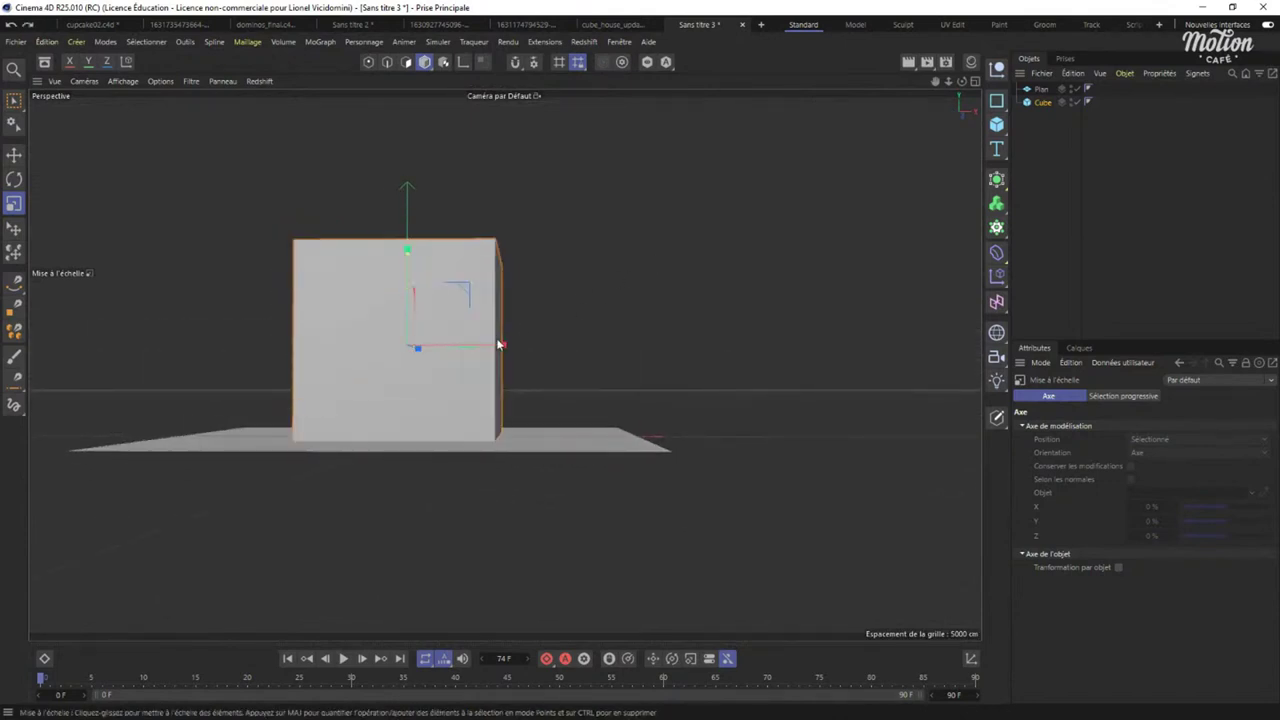
{"action": "left_click_drag", "start_coordinate": [451, 294], "coordinate": [532, 245], "text": "alt"}
{"action": "middle_click_drag", "start_coordinate": [533, 243], "coordinate": [530, 295], "text": "alt"}
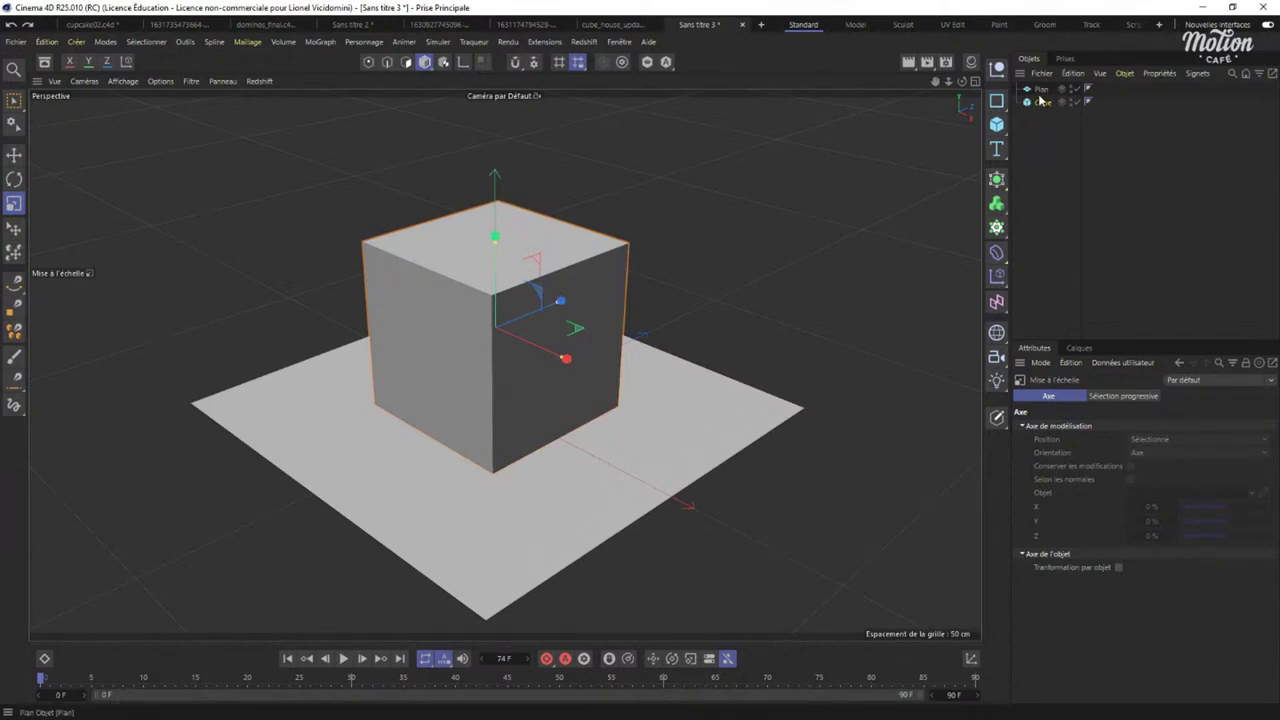
Add an Axe de géométrie modifier to the Cube from the Asset Browser with Axe Y 100%.
{"action": "left_click", "coordinate": [44, 61]}
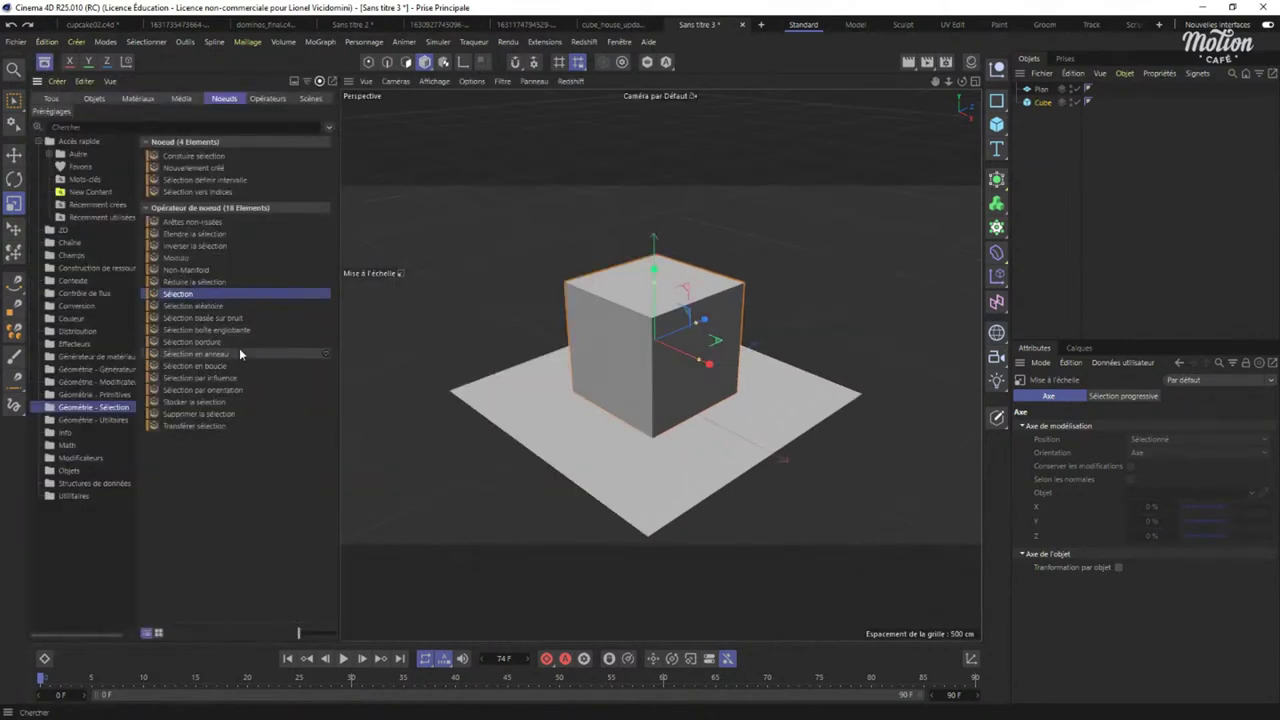
{"action": "left_click", "coordinate": [96, 381]}
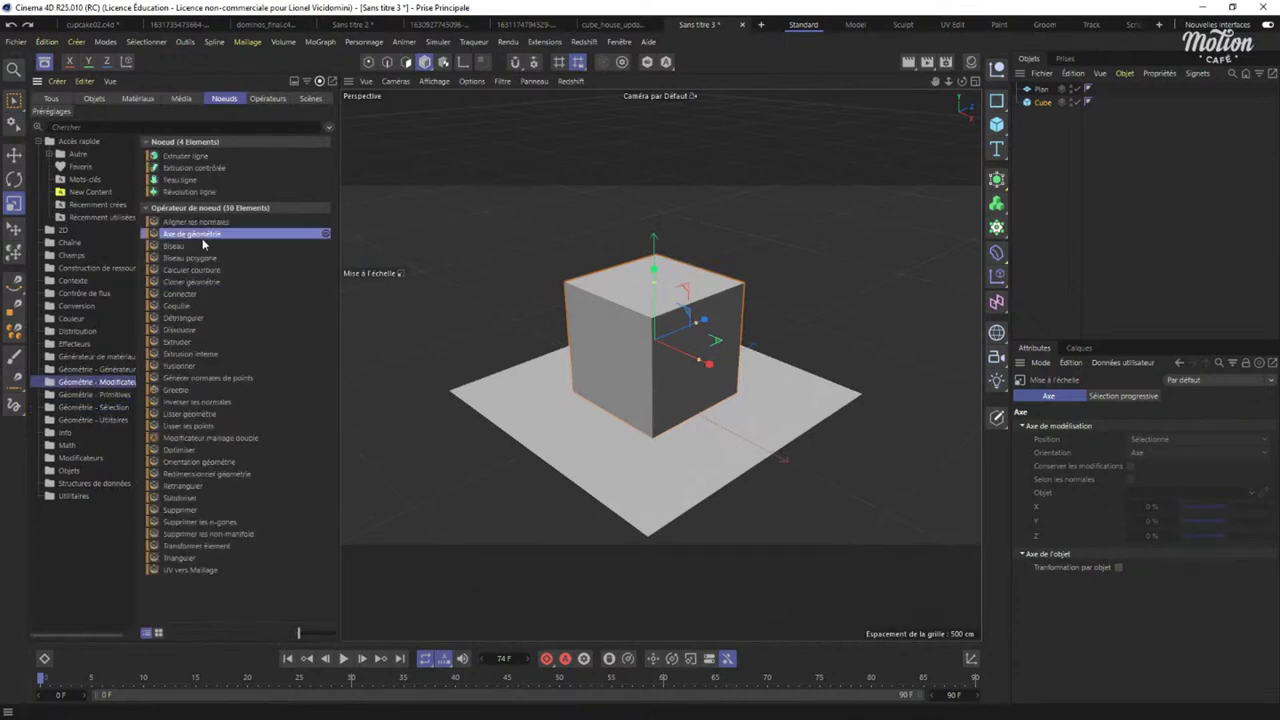
{"action": "left_click_drag", "start_coordinate": [202, 238], "coordinate": [1046, 110]}
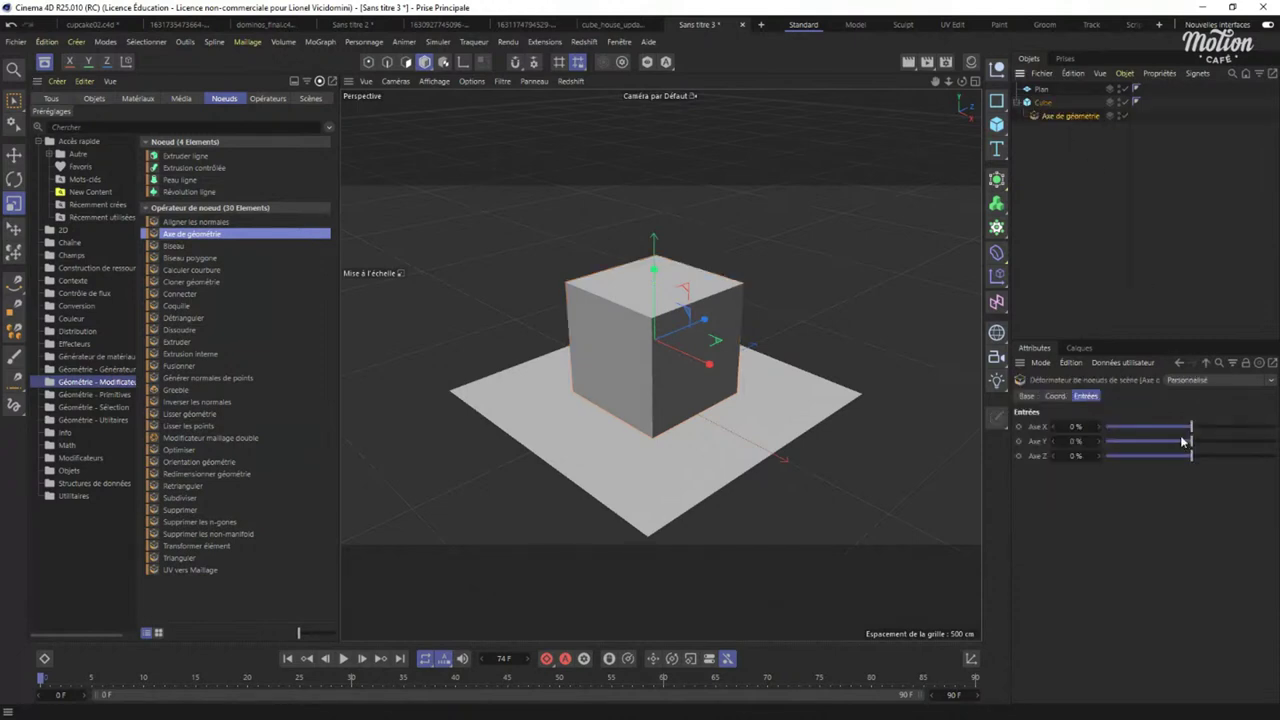
{"action": "left_click_drag", "start_coordinate": [1183, 441], "coordinate": [1277, 441]}
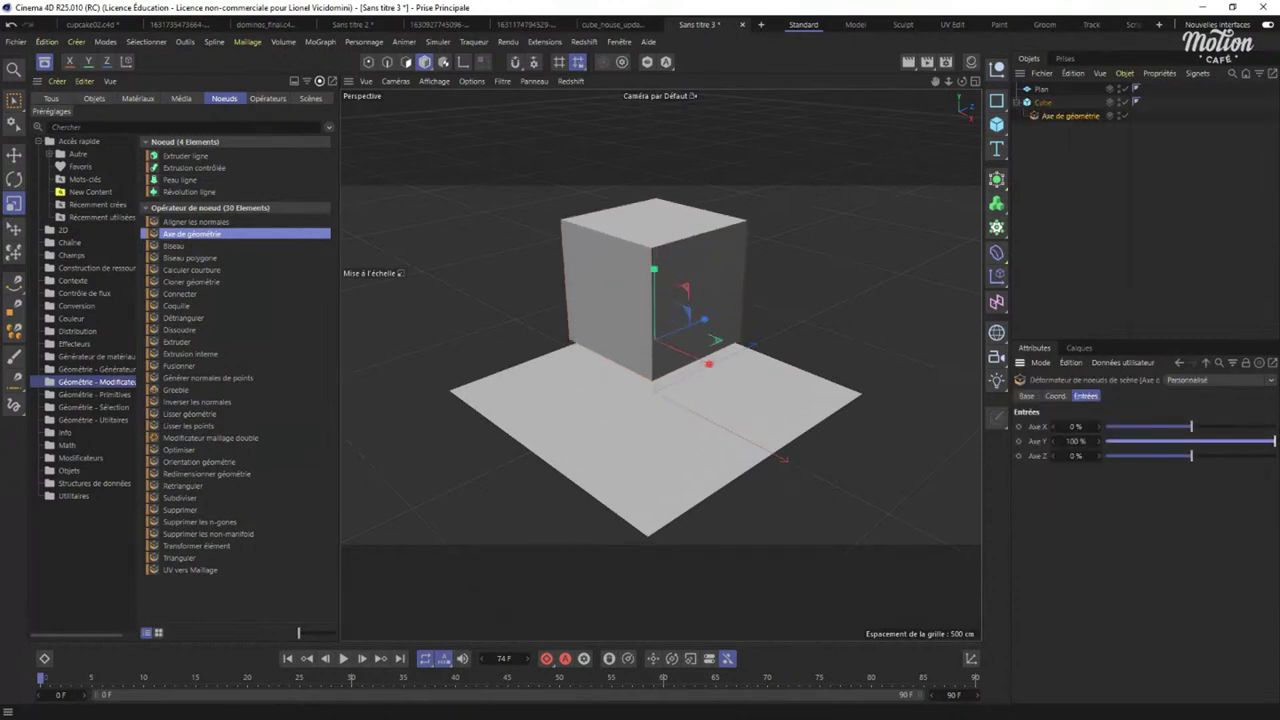
Move the cube down and reset its position so it sits on the plane.
{"action": "left_click_drag", "start_coordinate": [689, 343], "coordinate": [597, 359], "text": "alt"}
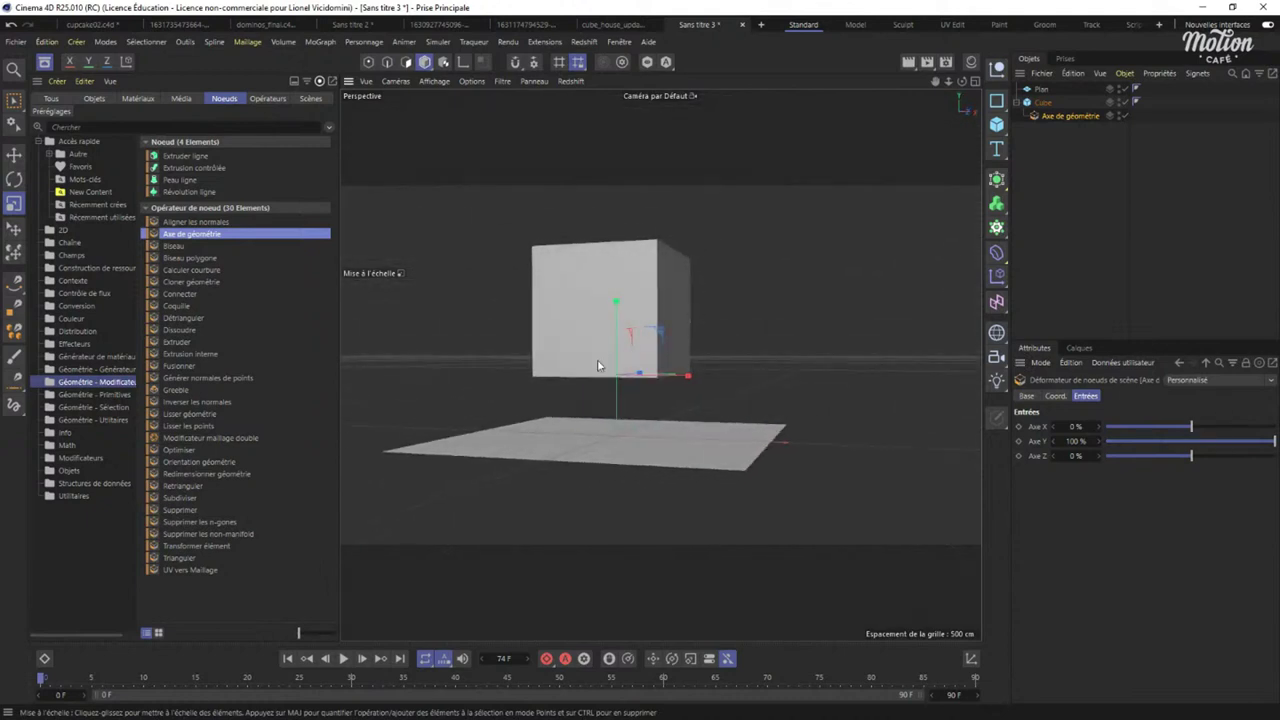
{"action": "key", "text": "e"}
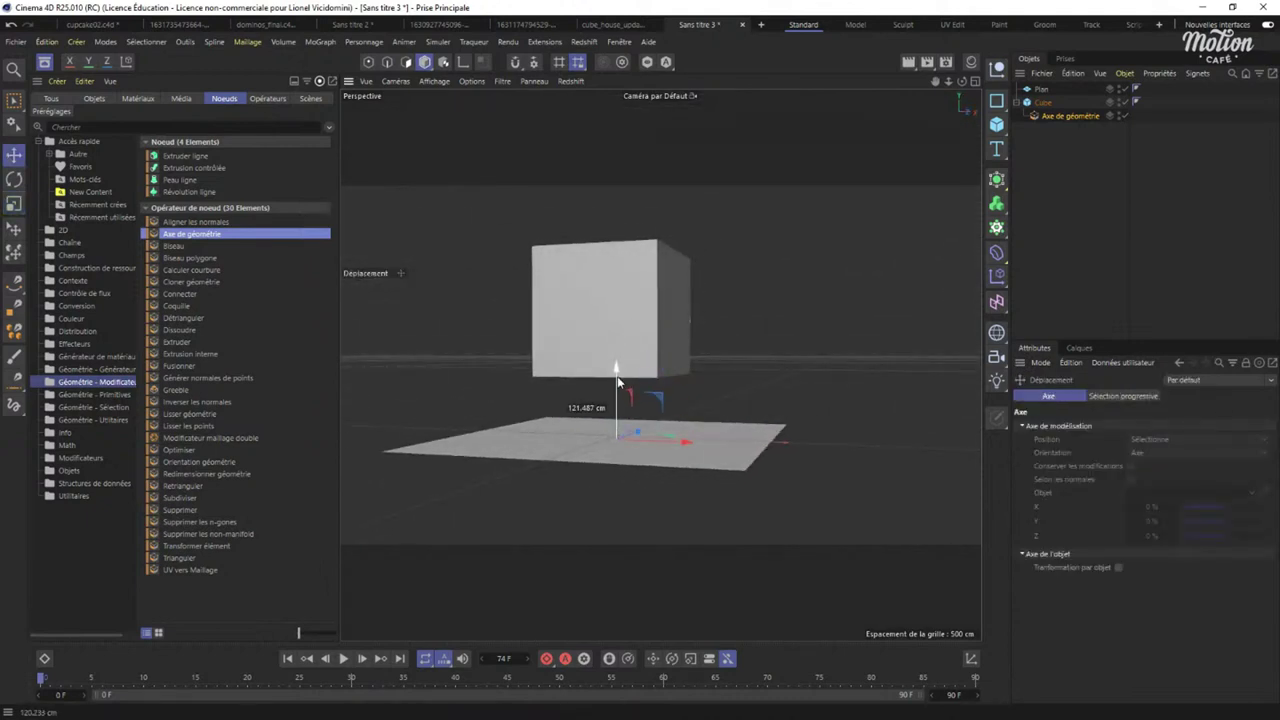
{"action": "left_click", "coordinate": [1043, 102]}
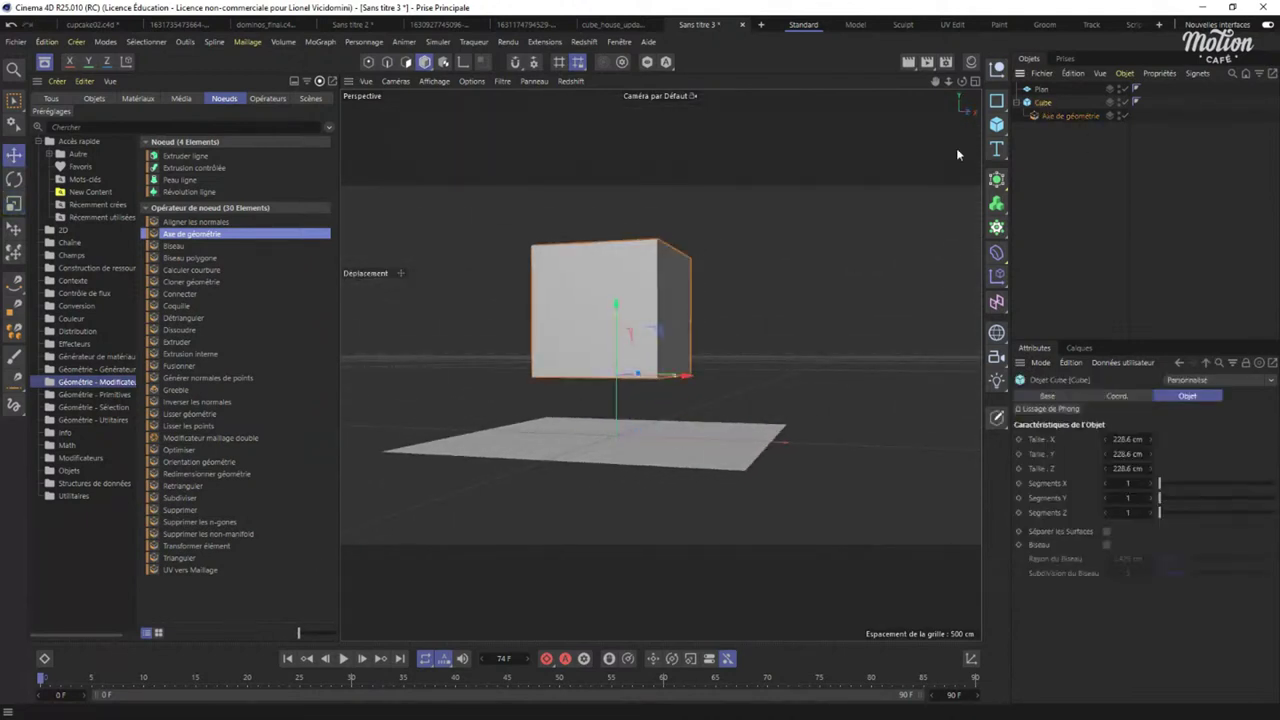
{"action": "left_click_drag", "start_coordinate": [617, 310], "coordinate": [623, 337]}
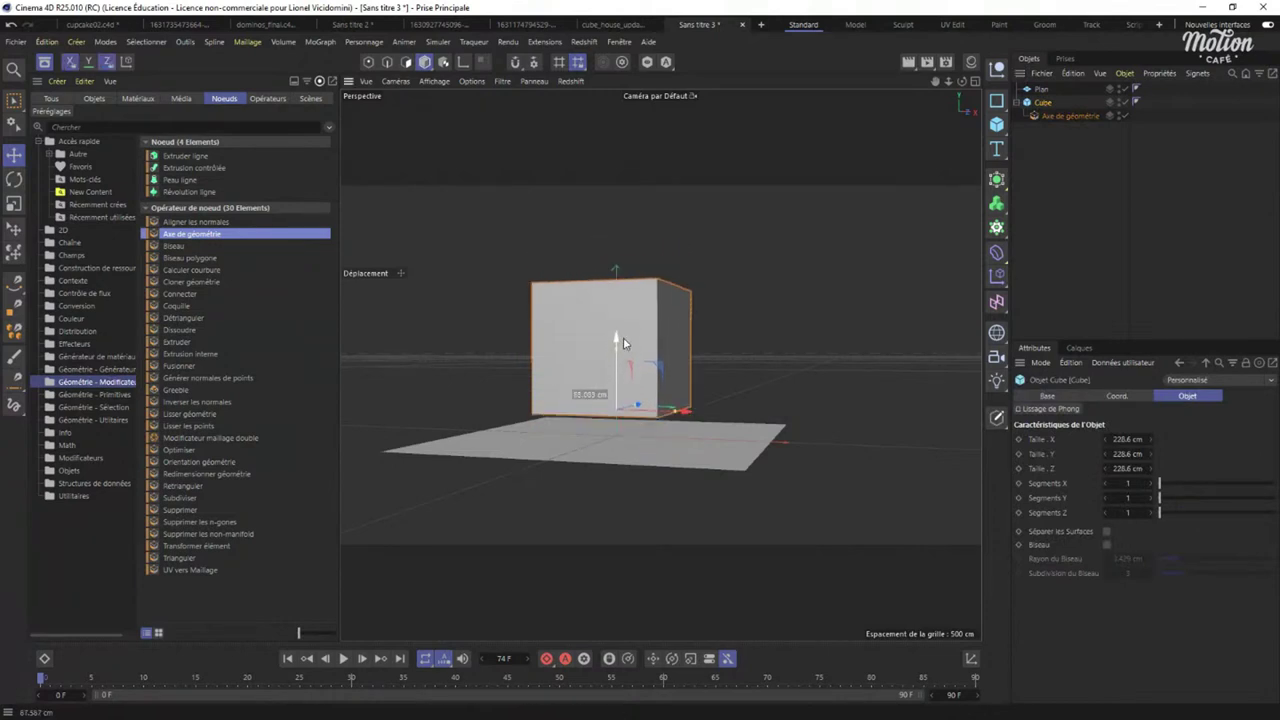
{"action": "left_click", "coordinate": [968, 659]}
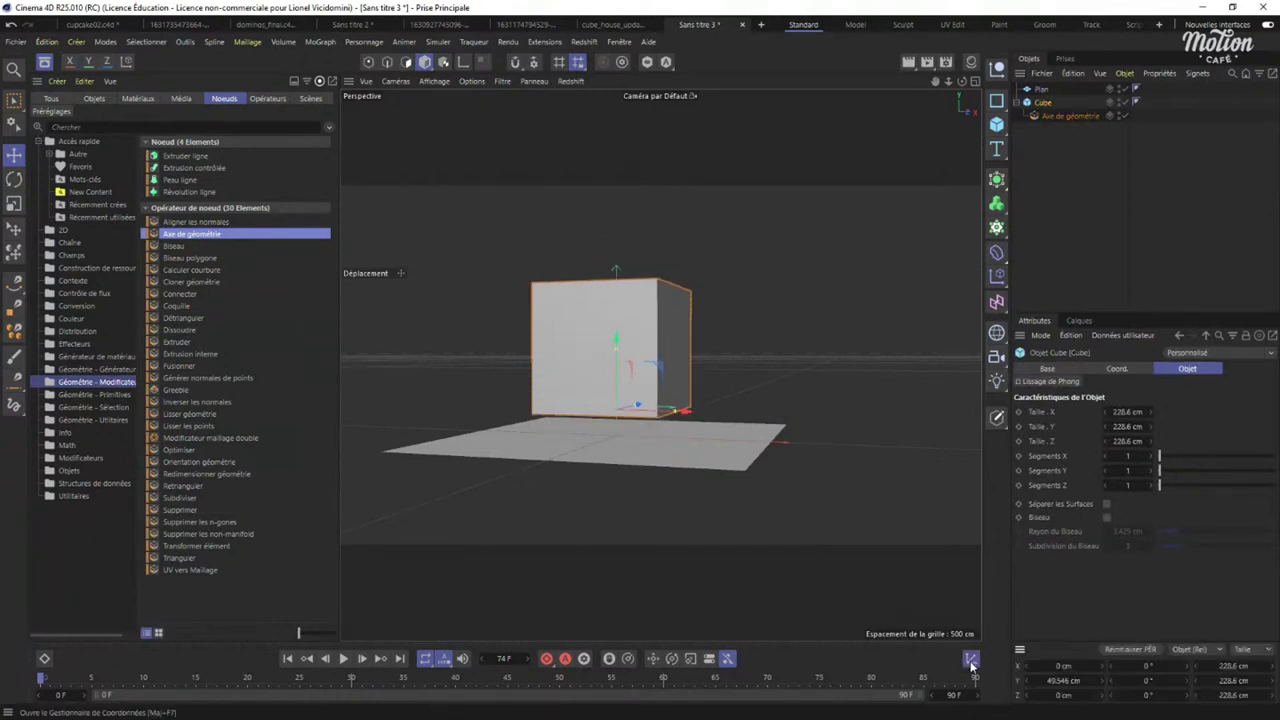
{"action": "left_click", "coordinate": [1130, 650]}
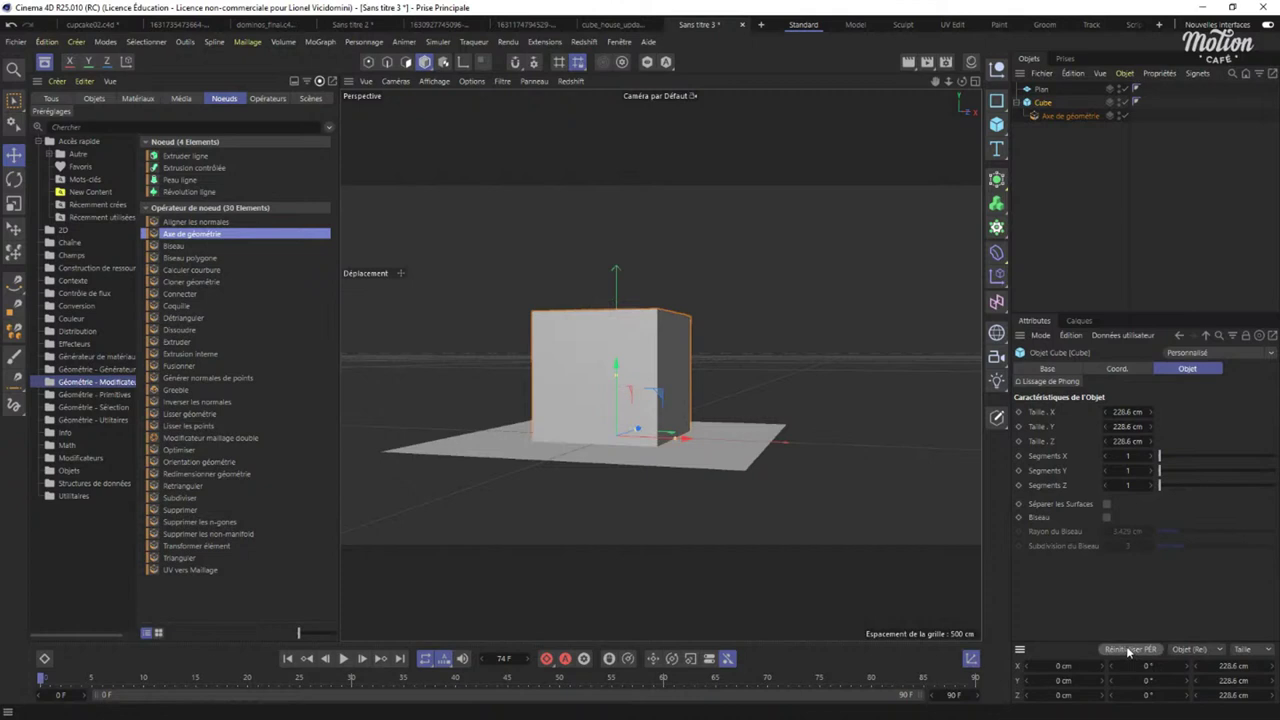
Scale the cube down to about 168 cm.
{"action": "middle_click", "coordinate": [616, 359]}
{"action": "middle_click", "coordinate": [614, 337]}
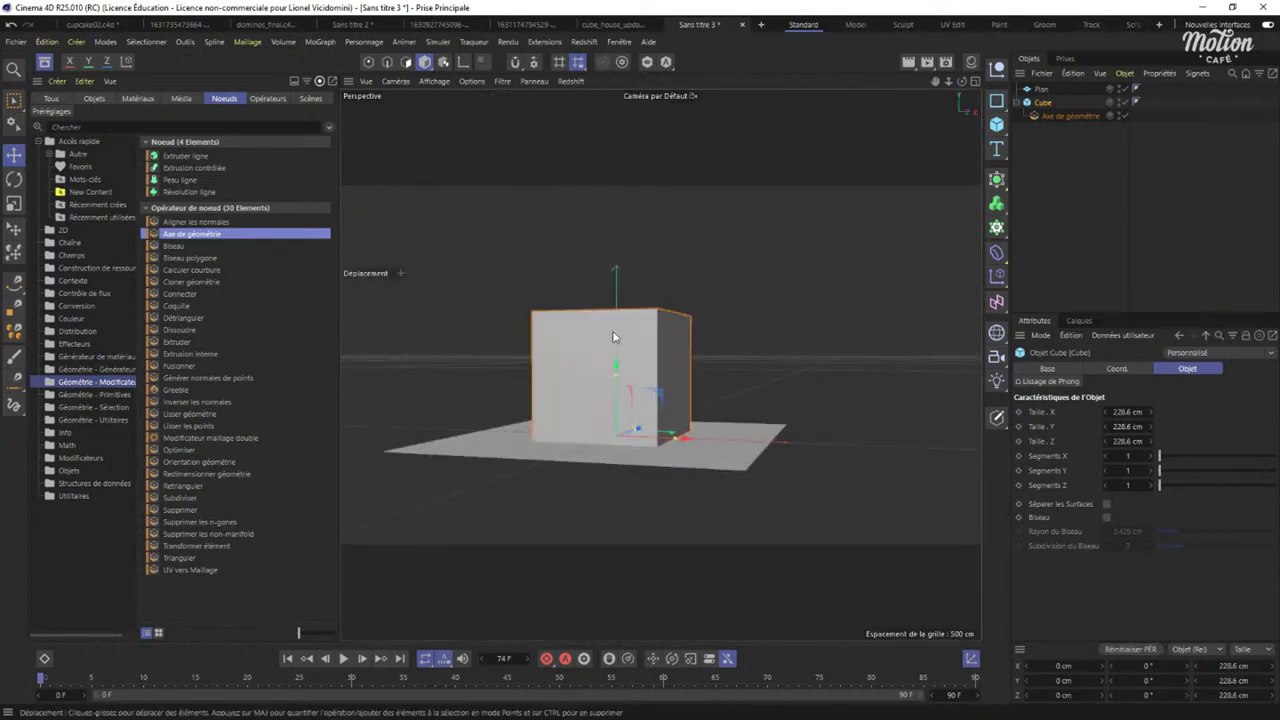
{"action": "left_click_drag", "start_coordinate": [614, 337], "coordinate": [682, 370], "text": "alt"}
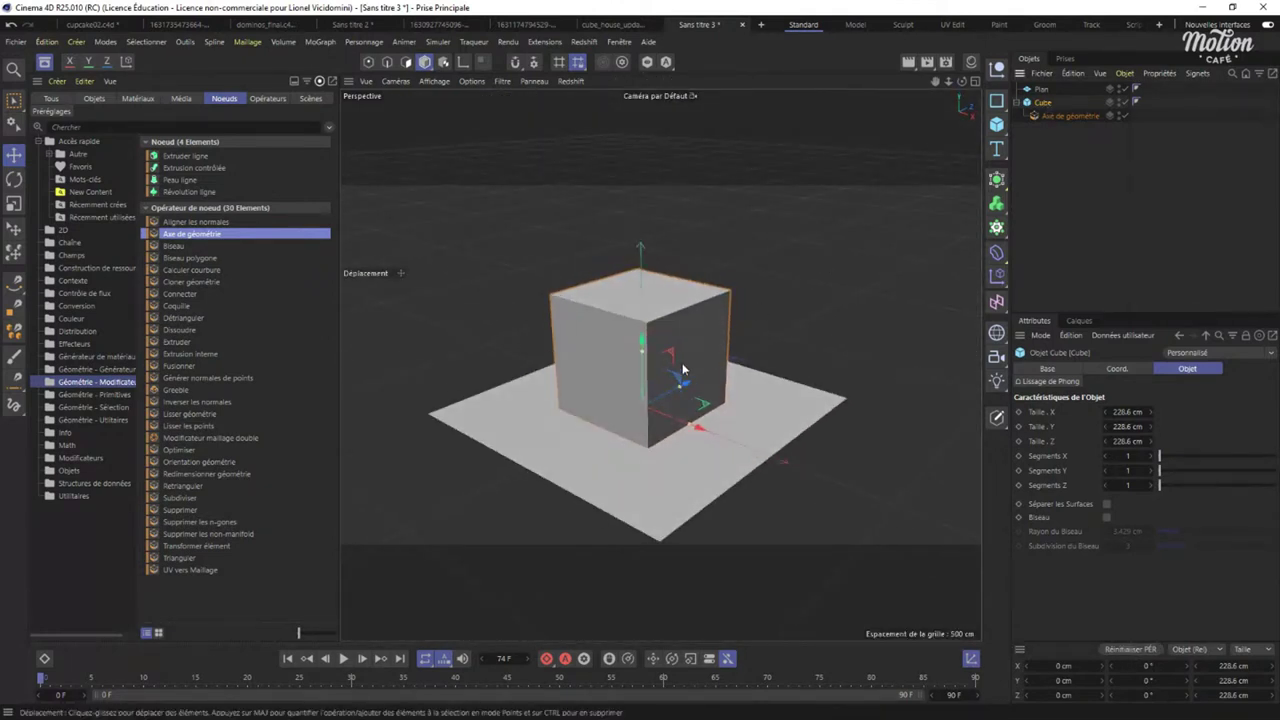
{"action": "key", "text": "t"}
{"action": "mouse_move", "coordinate": [686, 323]}
{"action": "left_mouse_down"}
{"action": "mouse_move", "coordinate": [823, 277]}
{"action": "mouse_move", "coordinate": [540, 486]}
{"action": "mouse_move", "coordinate": [642, 430]}
{"action": "mouse_move", "coordinate": [589, 466]}
{"action": "mouse_move", "coordinate": [855, 226]}
{"action": "mouse_move", "coordinate": [688, 362]}
{"action": "mouse_move", "coordinate": [632, 390]}
{"action": "mouse_move", "coordinate": [672, 330]}
{"action": "left_mouse_up"}
{"action": "scroll", "coordinate": [679, 318], "scroll_direction": "up", "scroll_amount": 3}
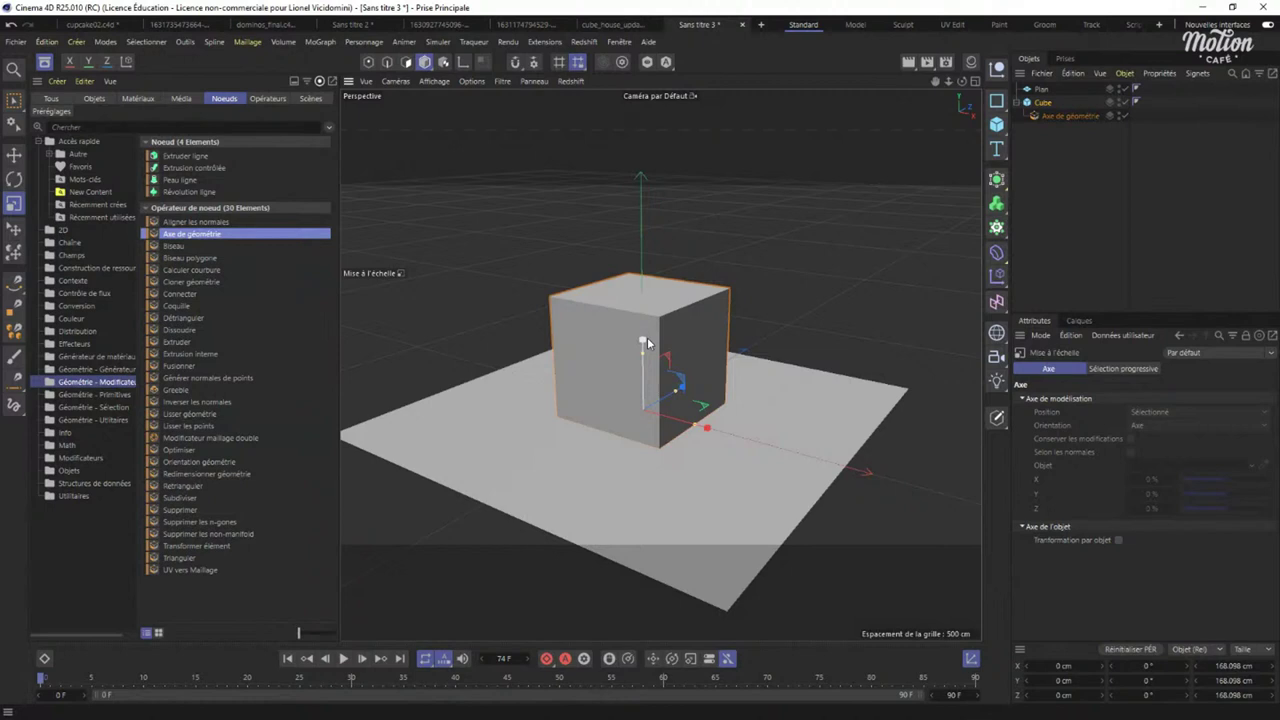
Raise the Cube's Taille Y to about 201 cm, then pick the Coquille node in the Asset Browser.
{"action": "left_click", "coordinate": [1045, 102]}
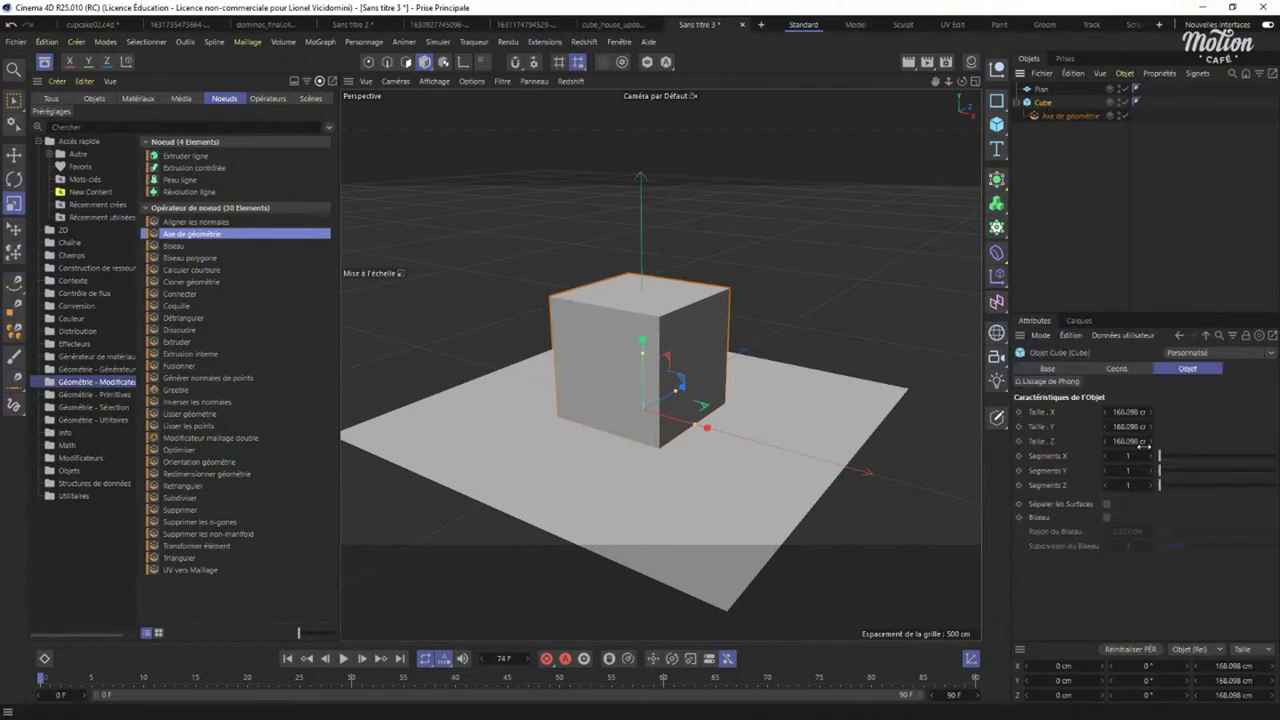
{"action": "mouse_move", "coordinate": [1145, 426]}
{"action": "left_mouse_down"}
{"action": "mouse_move", "coordinate": [1190, 421]}
{"action": "mouse_move", "coordinate": [1097, 437]}
{"action": "mouse_move", "coordinate": [1200, 420]}
{"action": "mouse_move", "coordinate": [1150, 410]}
{"action": "left_mouse_up"}
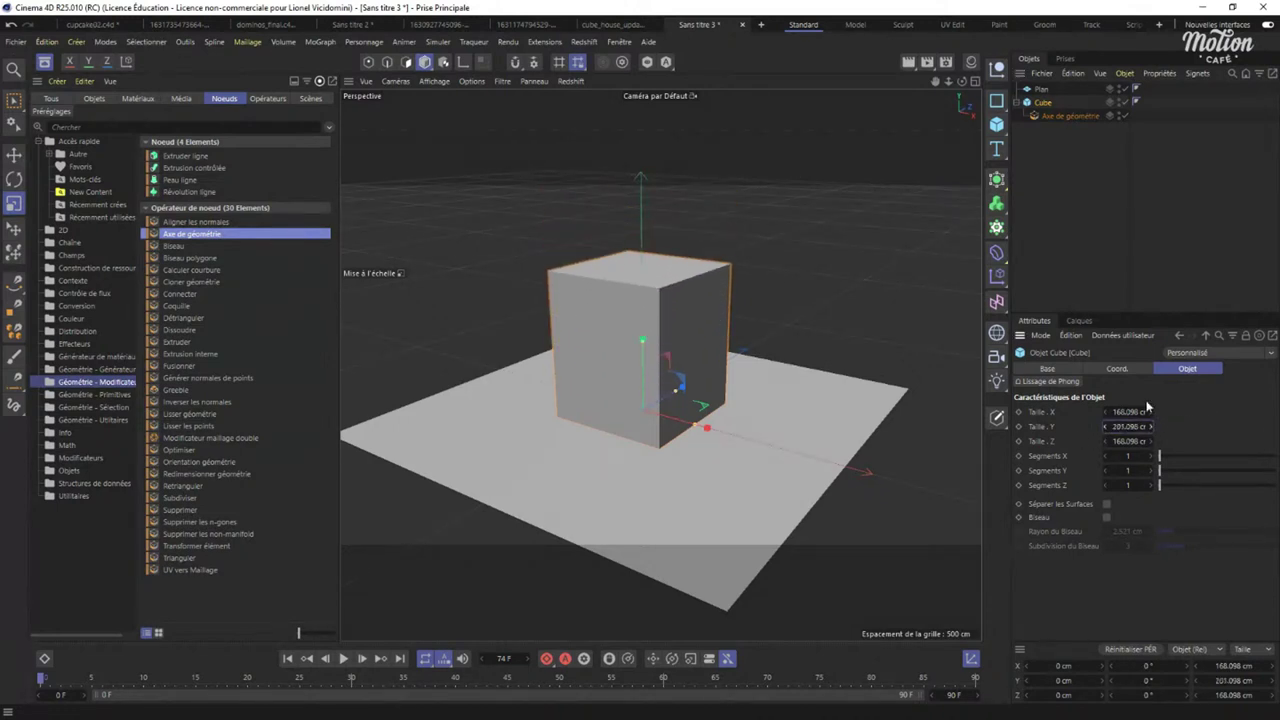
{"action": "left_click", "coordinate": [1071, 117]}
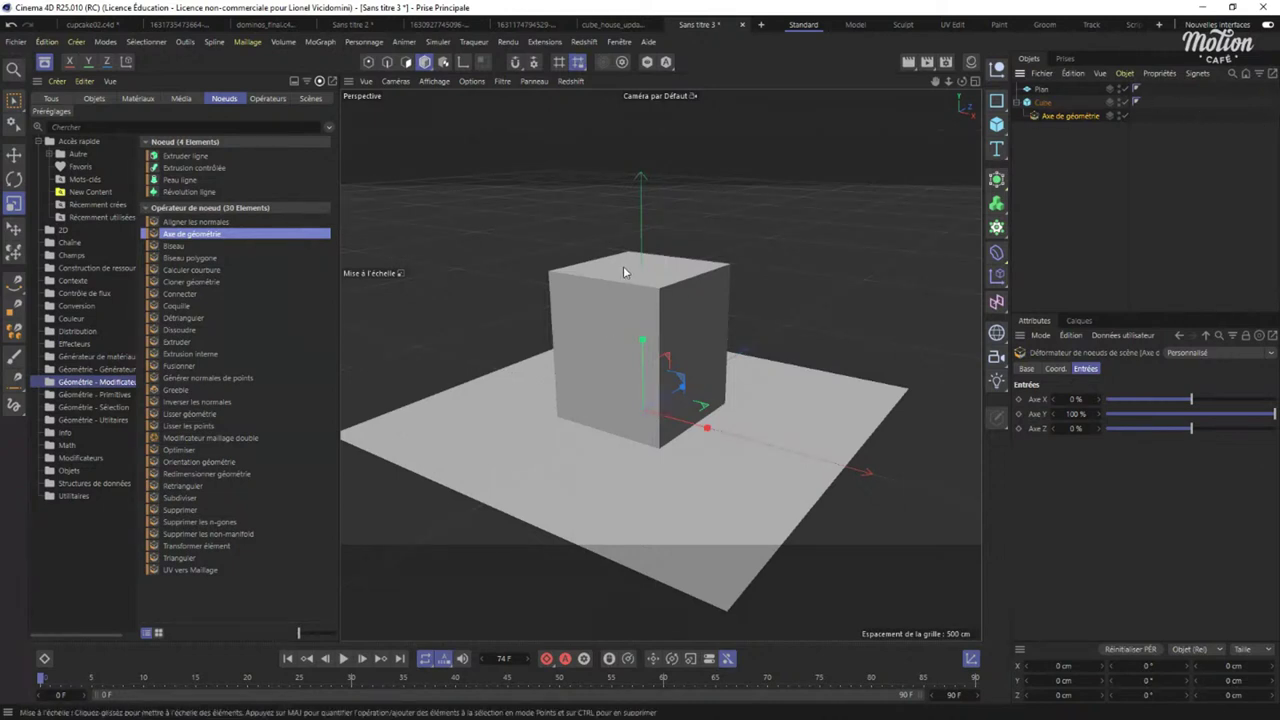
{"action": "left_click_drag", "start_coordinate": [577, 350], "coordinate": [567, 179], "text": "alt"}
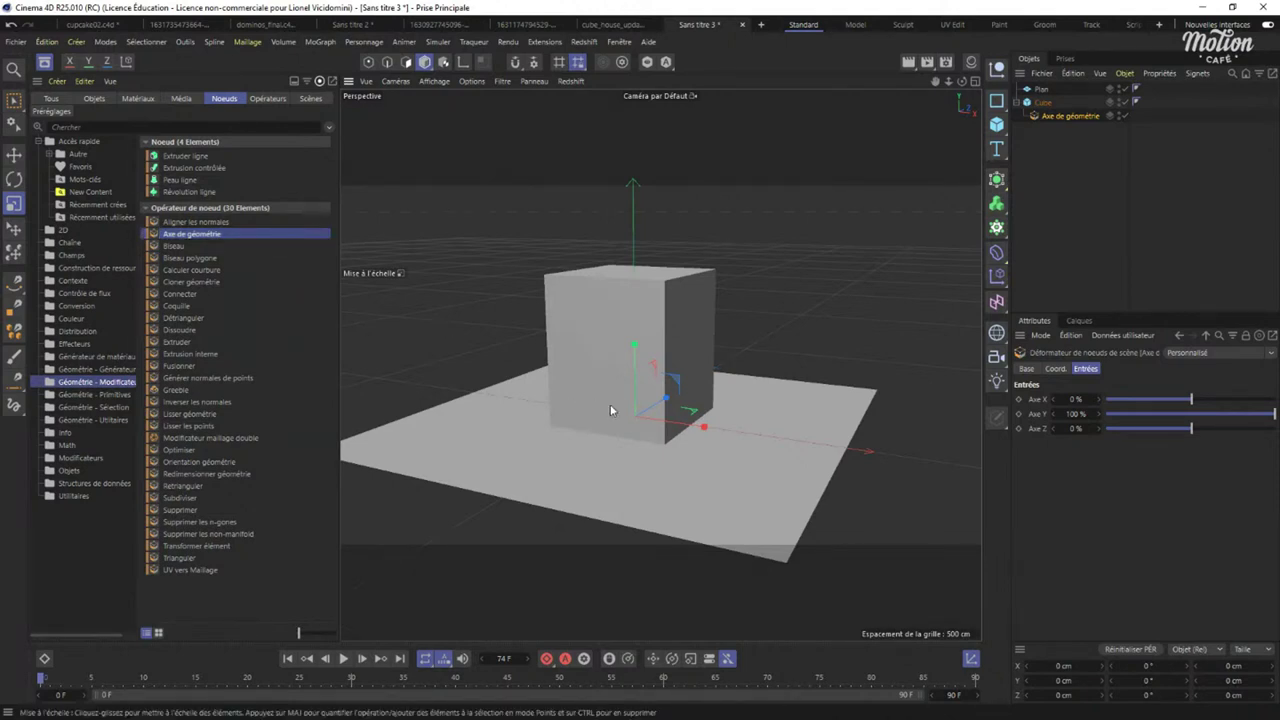
{"action": "left_click", "coordinate": [172, 307]}
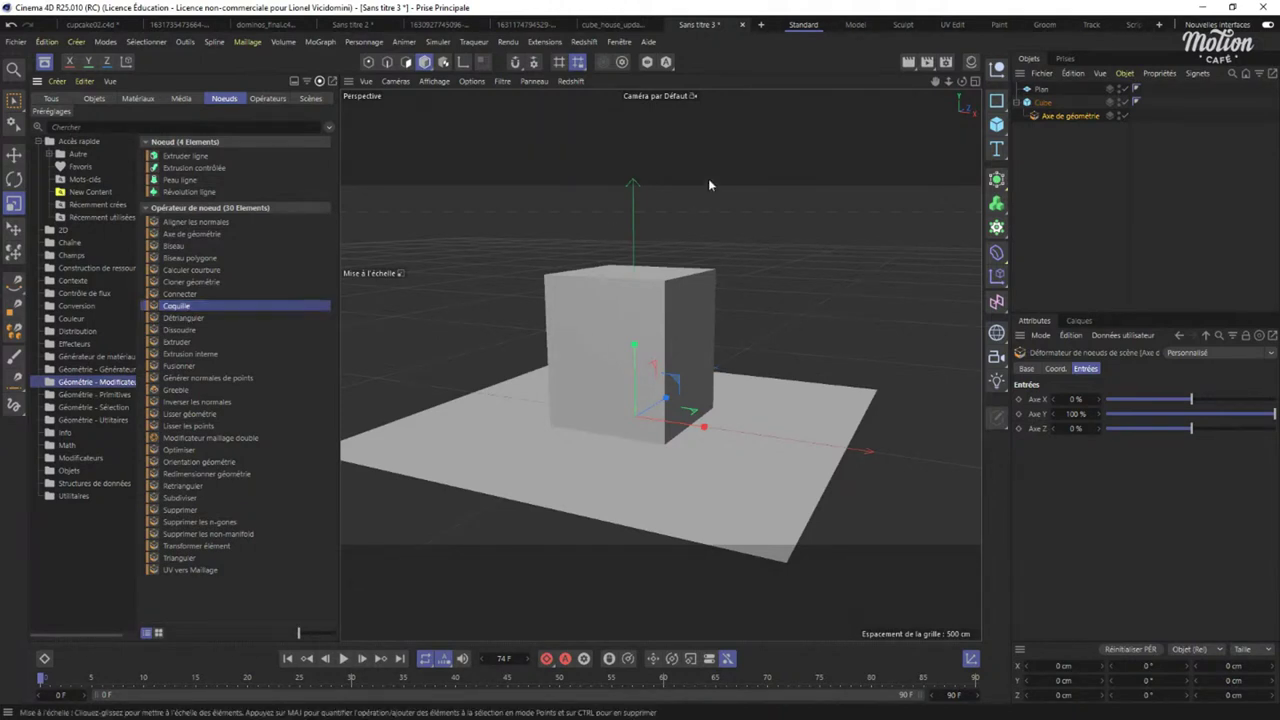
Add a Coquille shell node to Plan and set its Épaisseur to 28 cm.
{"action": "left_click", "coordinate": [1022, 103]}
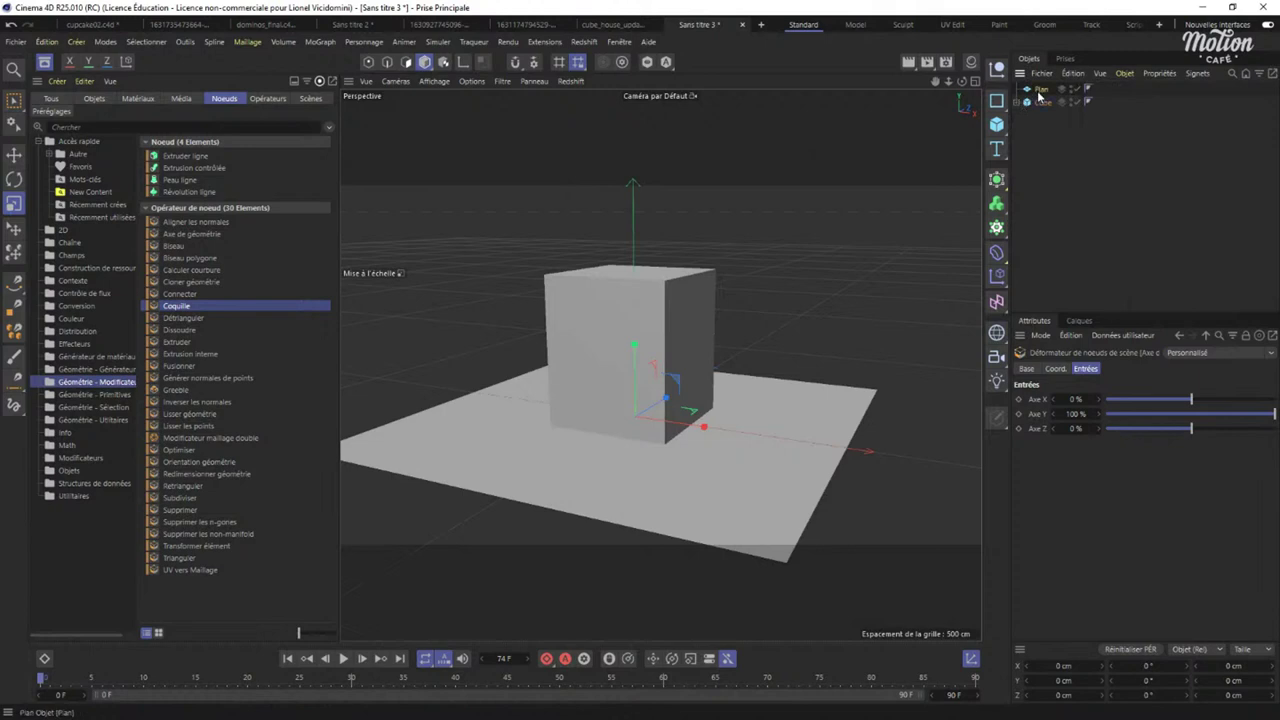
{"action": "left_click", "coordinate": [1041, 89]}
{"action": "left_click_drag", "start_coordinate": [183, 310], "coordinate": [1044, 105]}
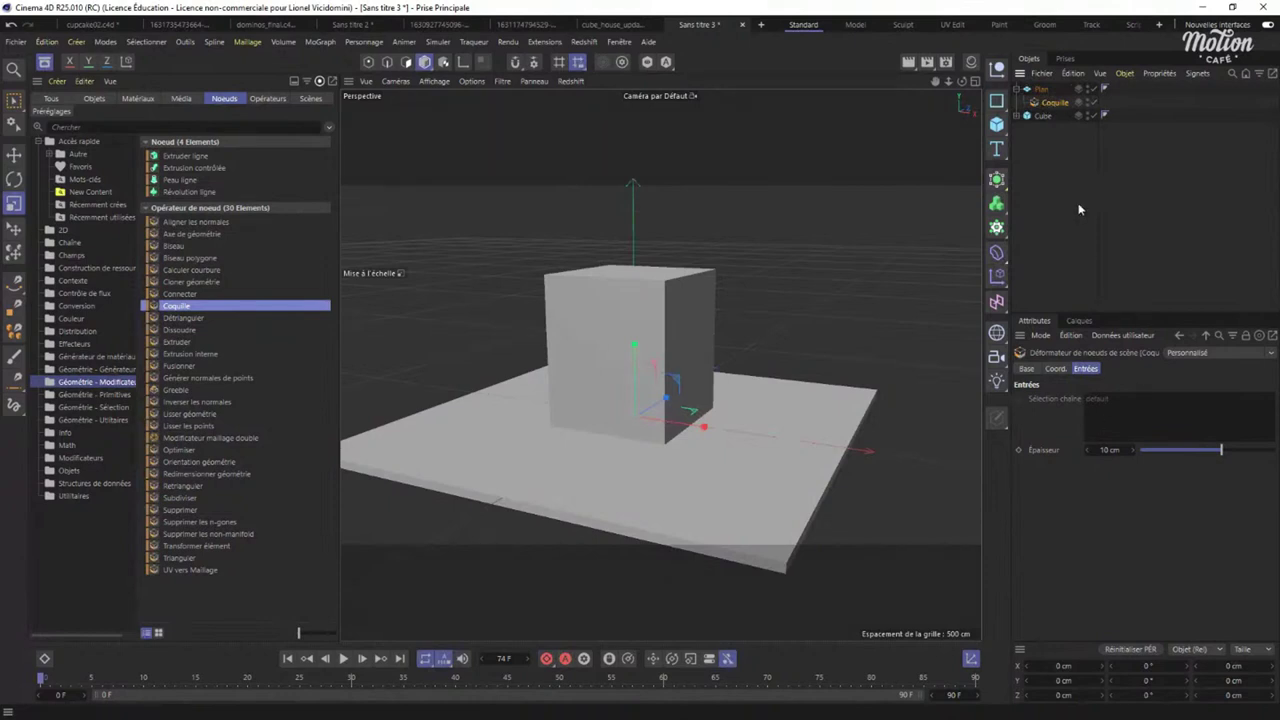
{"action": "left_click", "coordinate": [1230, 452]}
{"action": "left_click_drag", "start_coordinate": [1230, 452], "coordinate": [1246, 452]}
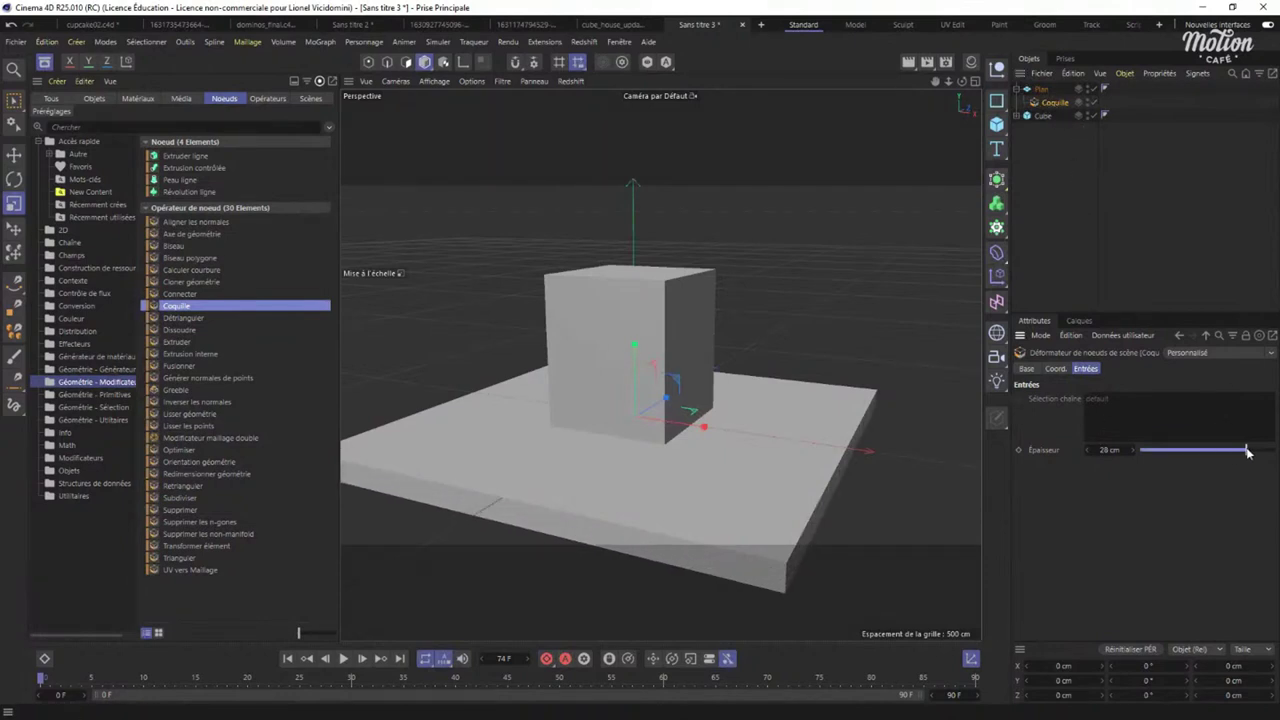
{"action": "left_click_drag", "start_coordinate": [577, 460], "coordinate": [610, 435], "text": "alt"}
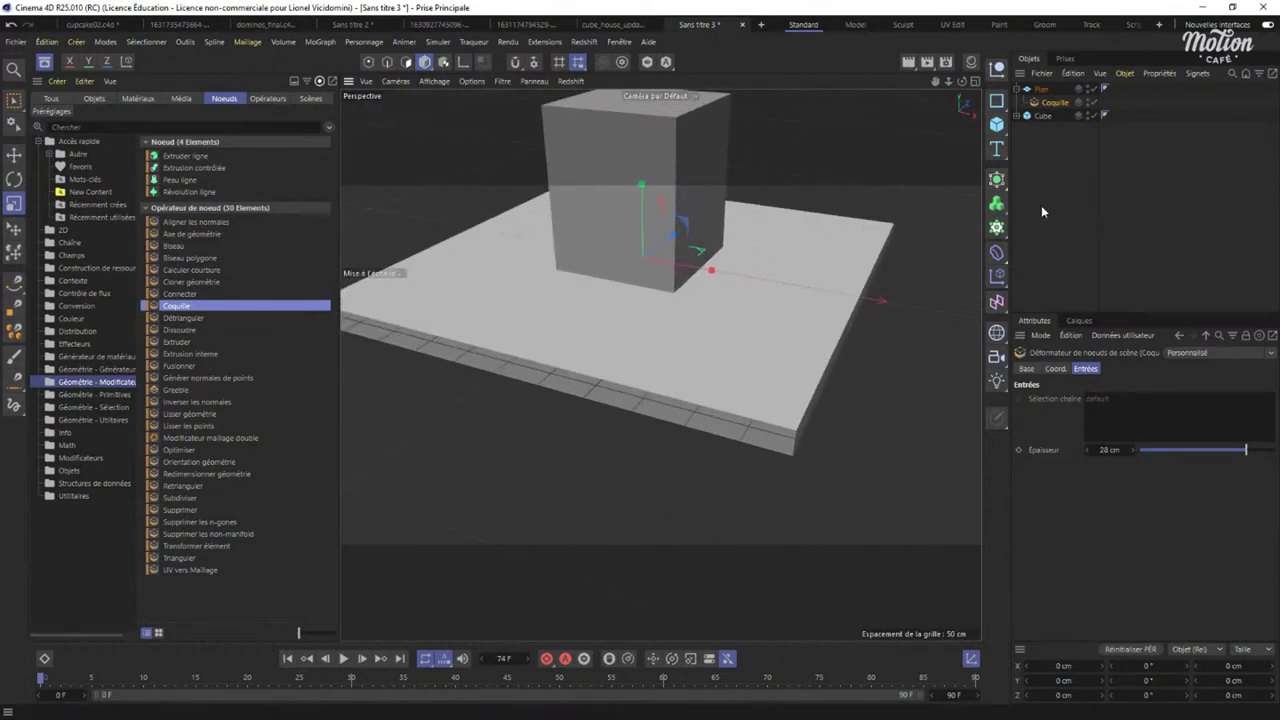
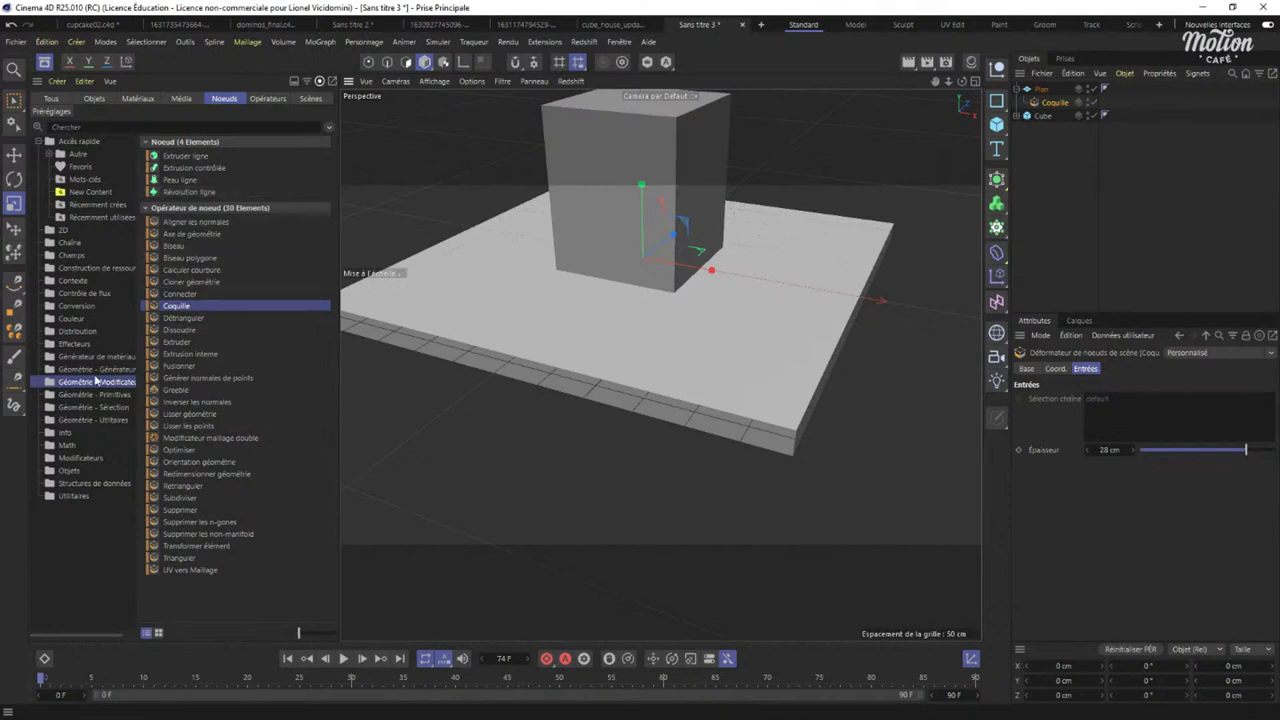
Show the nodes of all Géométrie categories together and widen the category tree.
{"action": "left_click", "coordinate": [90, 369]}
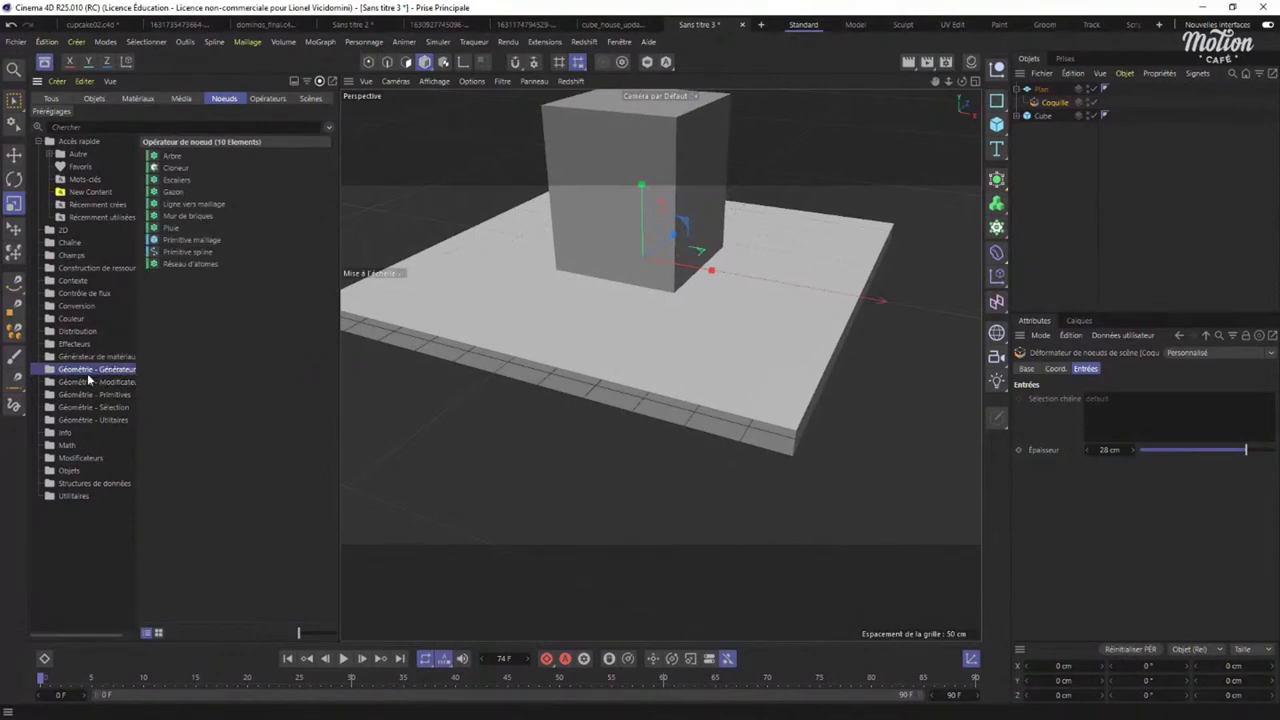
{"action": "left_click", "coordinate": [83, 420], "text": "shift"}
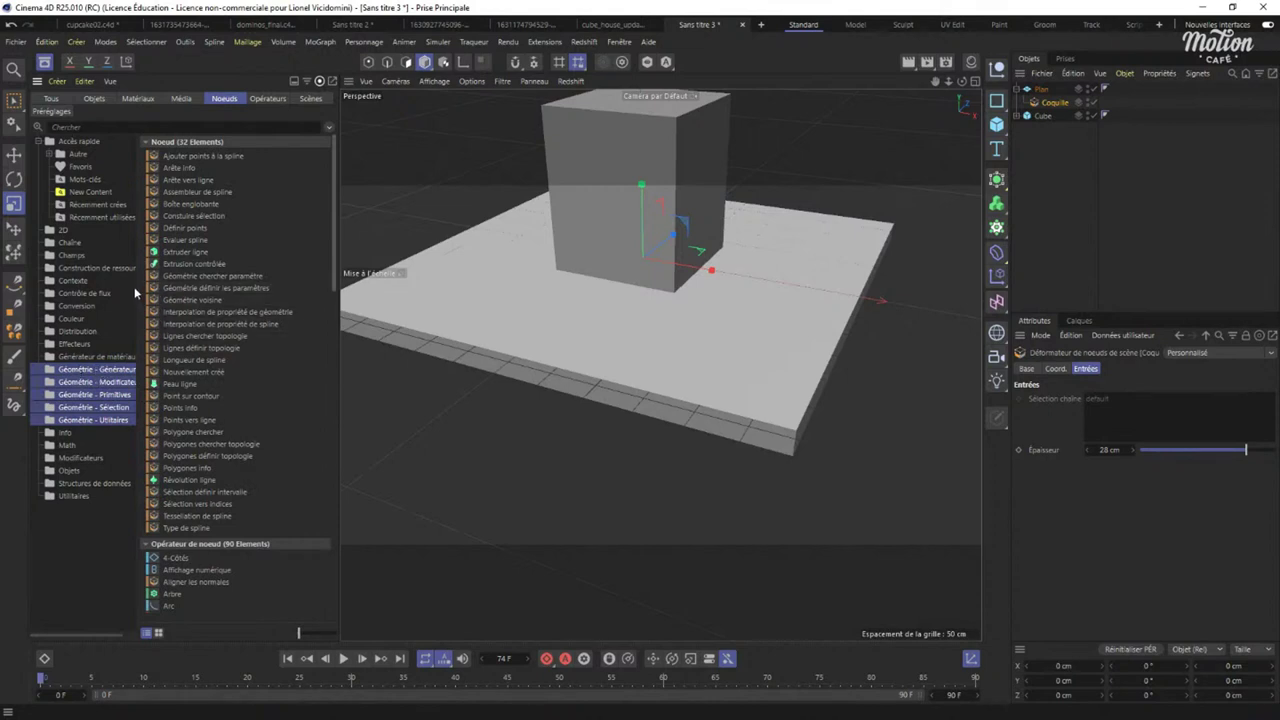
{"action": "left_click_drag", "start_coordinate": [138, 287], "coordinate": [164, 305]}
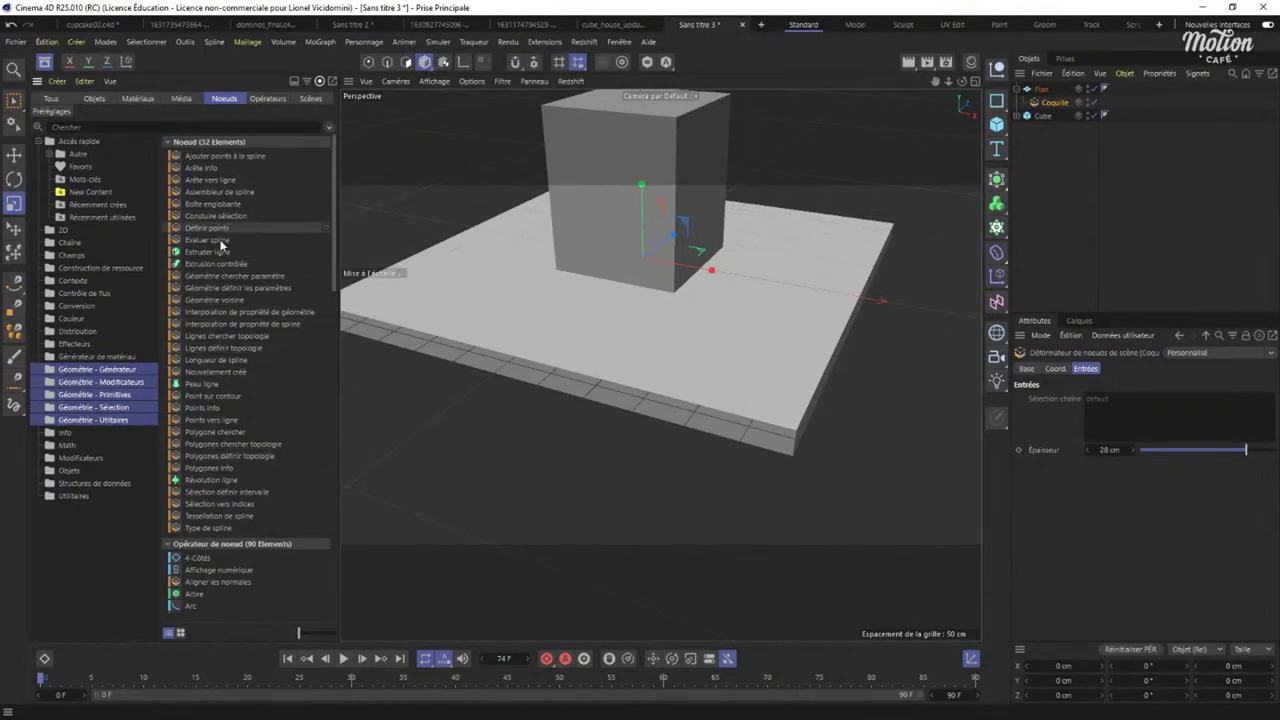
Step through each Géométrie category, ending on Géométrie - Sélection, and select Plan, Coquille and Cube.
{"action": "left_click", "coordinate": [100, 375]}
{"action": "left_click", "coordinate": [88, 386]}
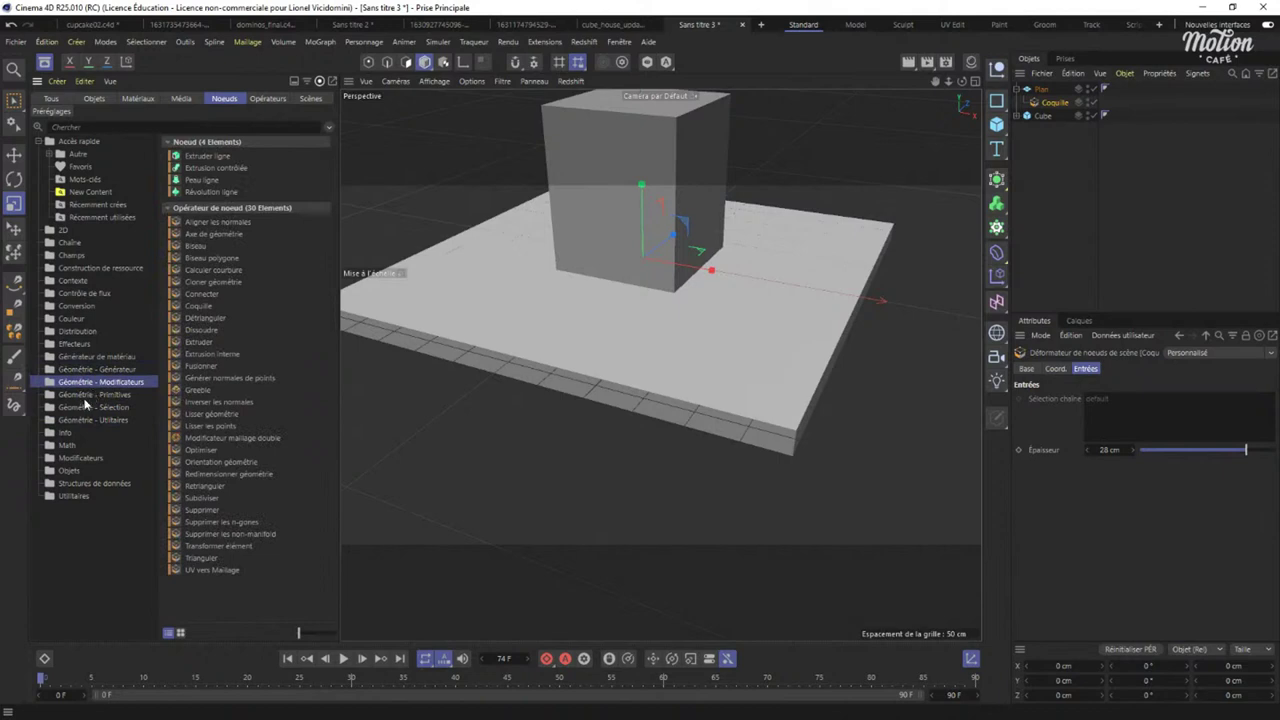
{"action": "left_click", "coordinate": [90, 397]}
{"action": "left_click", "coordinate": [85, 407], "text": "shift"}
{"action": "left_click", "coordinate": [88, 420], "text": "shift"}
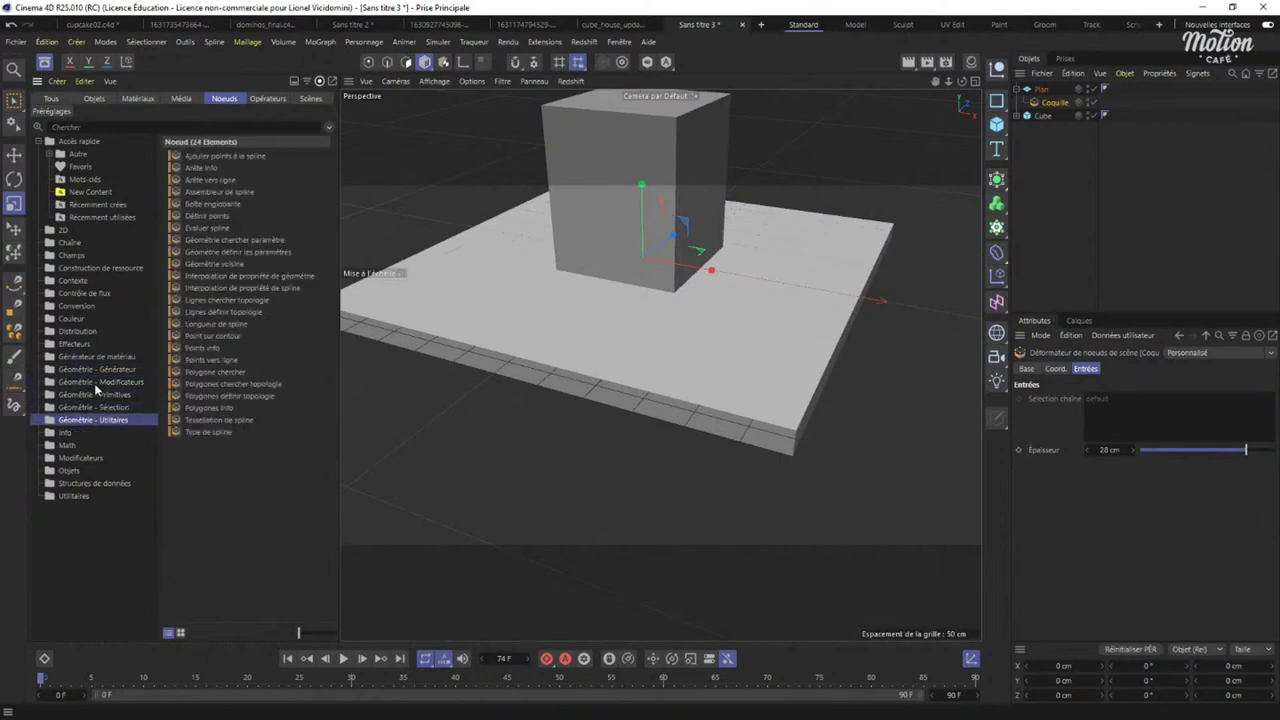
{"action": "left_click", "coordinate": [97, 382], "text": "shift"}
{"action": "left_click", "coordinate": [81, 395]}
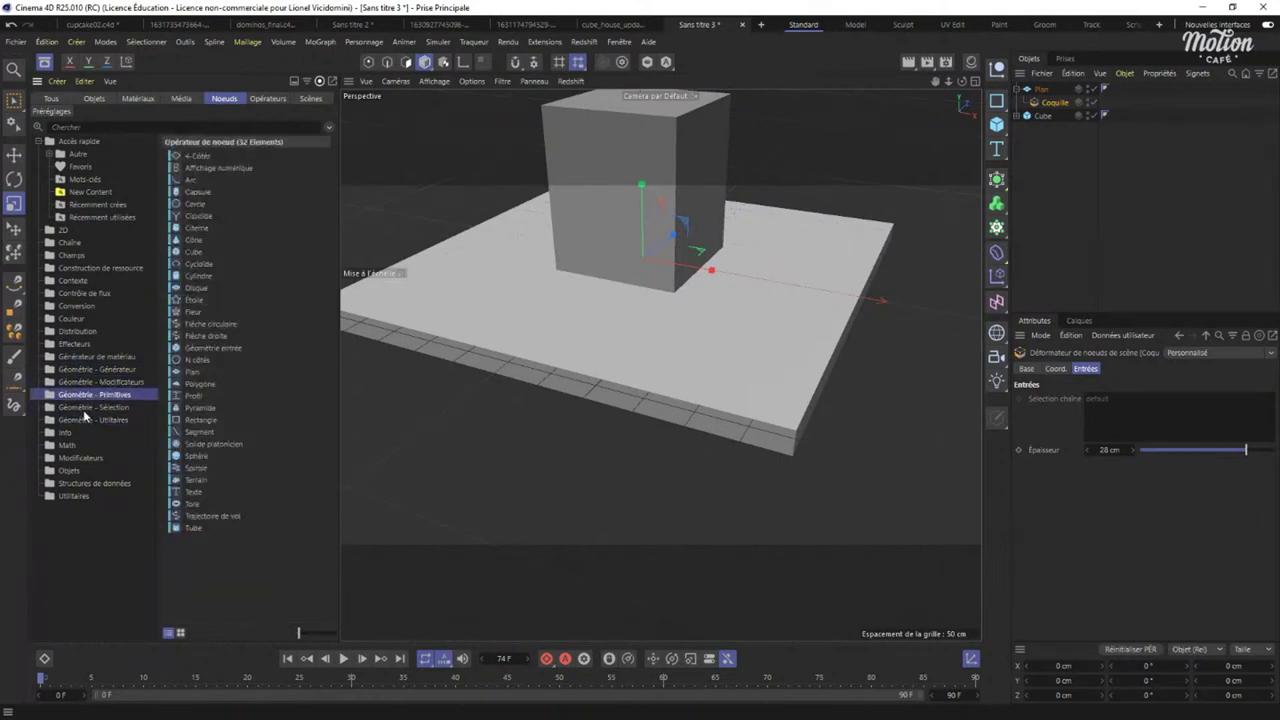
{"action": "left_click", "coordinate": [84, 409]}
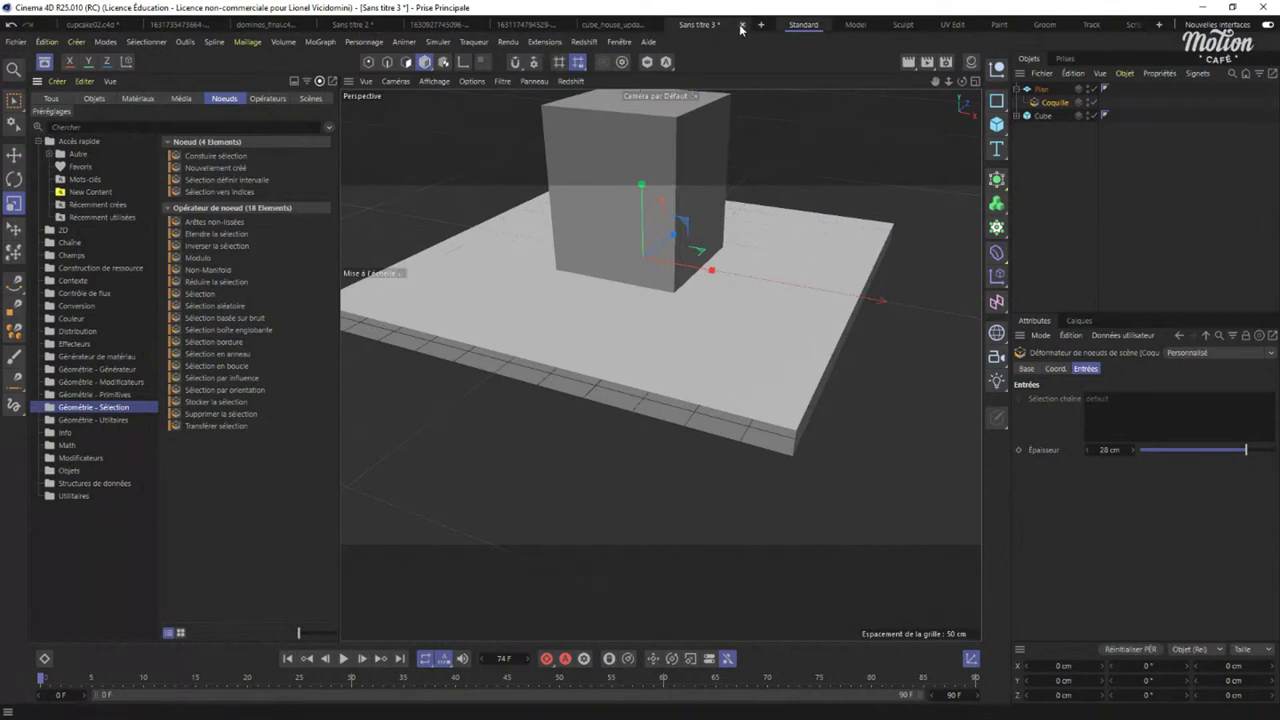
{"action": "left_click_drag", "start_coordinate": [1030, 86], "coordinate": [1052, 154]}
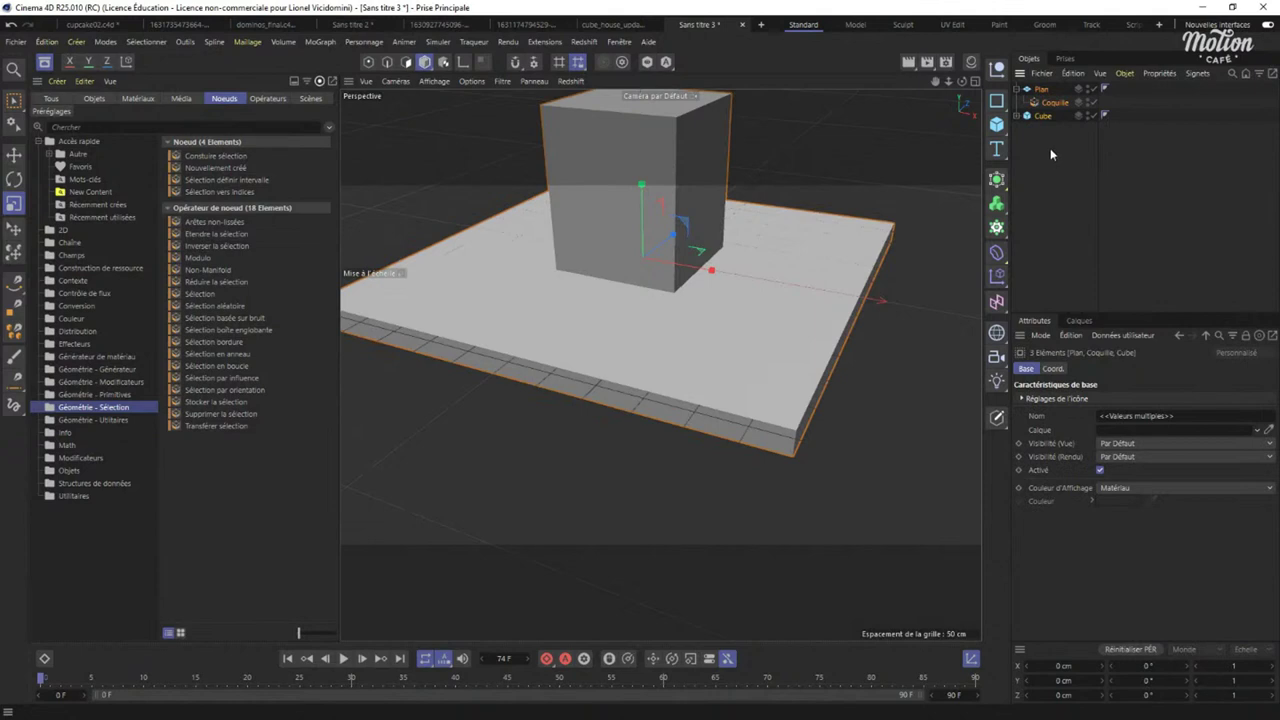
Delete Plan, Coquille and Cube, and add a node-based Capsule from the primitive nodes.
{"action": "key", "text": "Delete"}
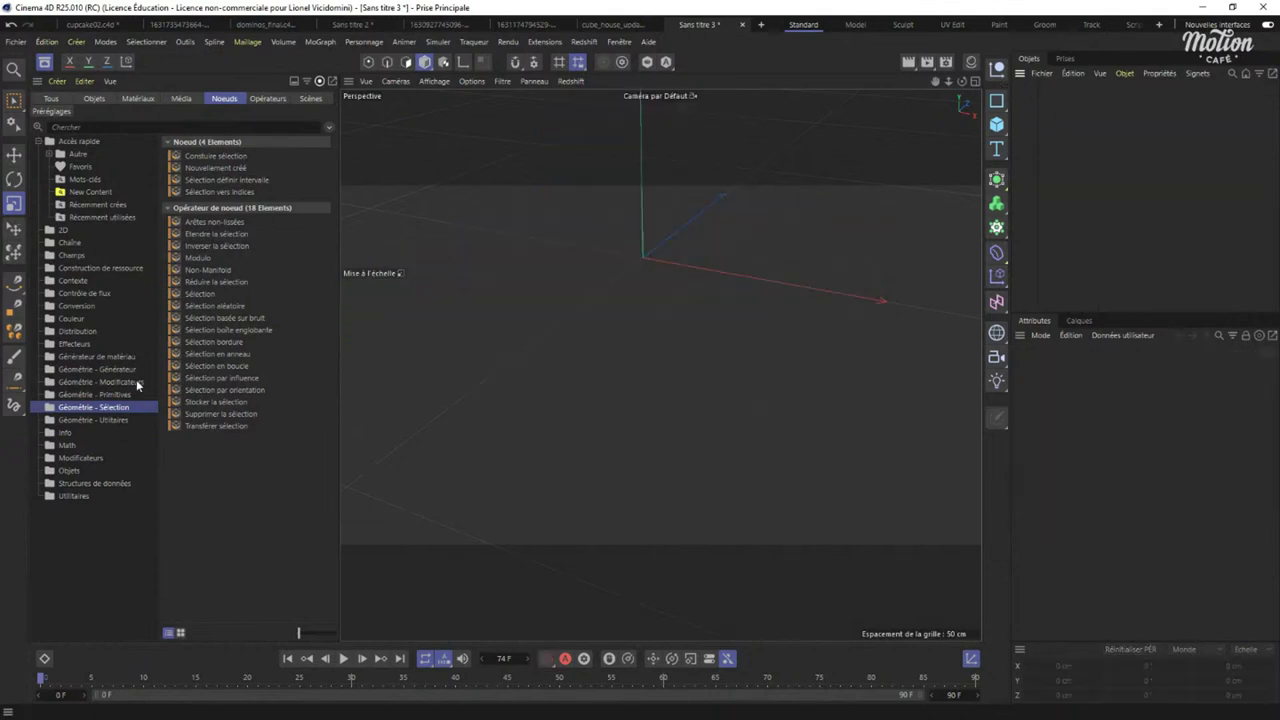
{"action": "left_click", "coordinate": [107, 394]}
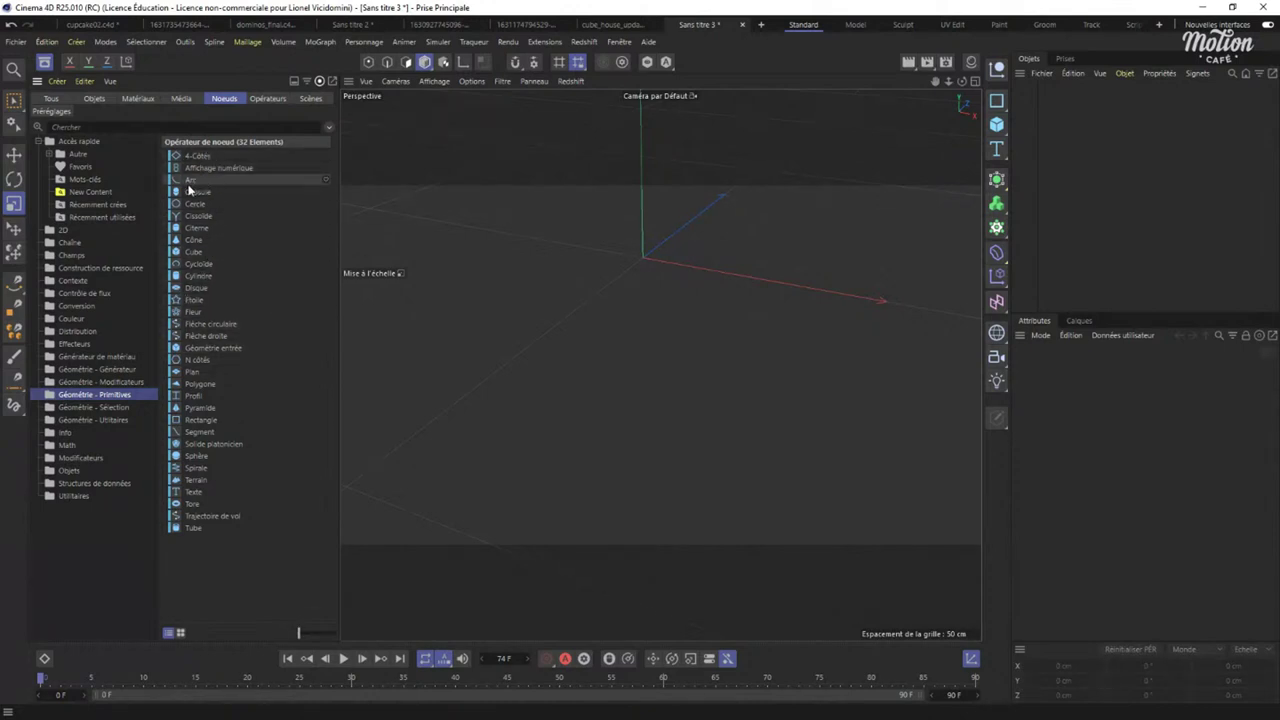
{"action": "left_click_drag", "start_coordinate": [202, 180], "coordinate": [744, 211]}
{"action": "left_click_drag", "start_coordinate": [1134, 173], "coordinate": [1130, 176]}
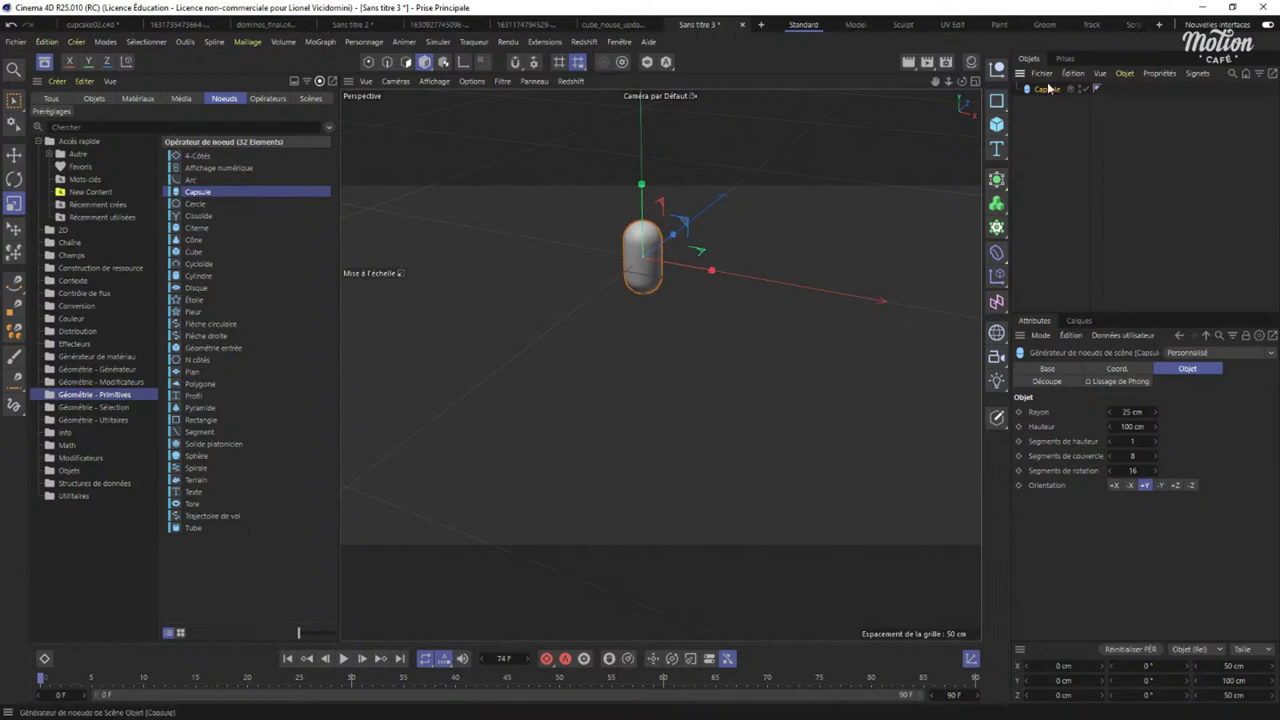
Add a standard 50 cm-radius Capsule beside it and select both capsules.
{"action": "left_click", "coordinate": [996, 124]}
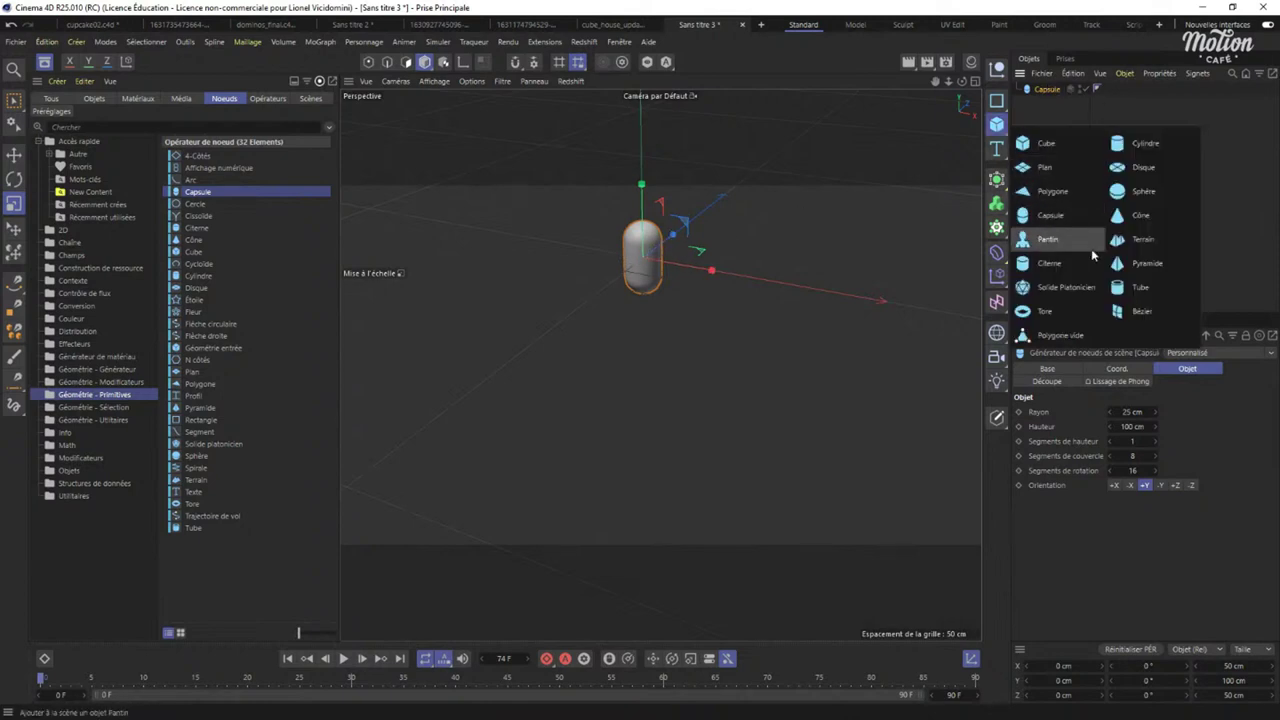
{"action": "left_click", "coordinate": [1025, 215]}
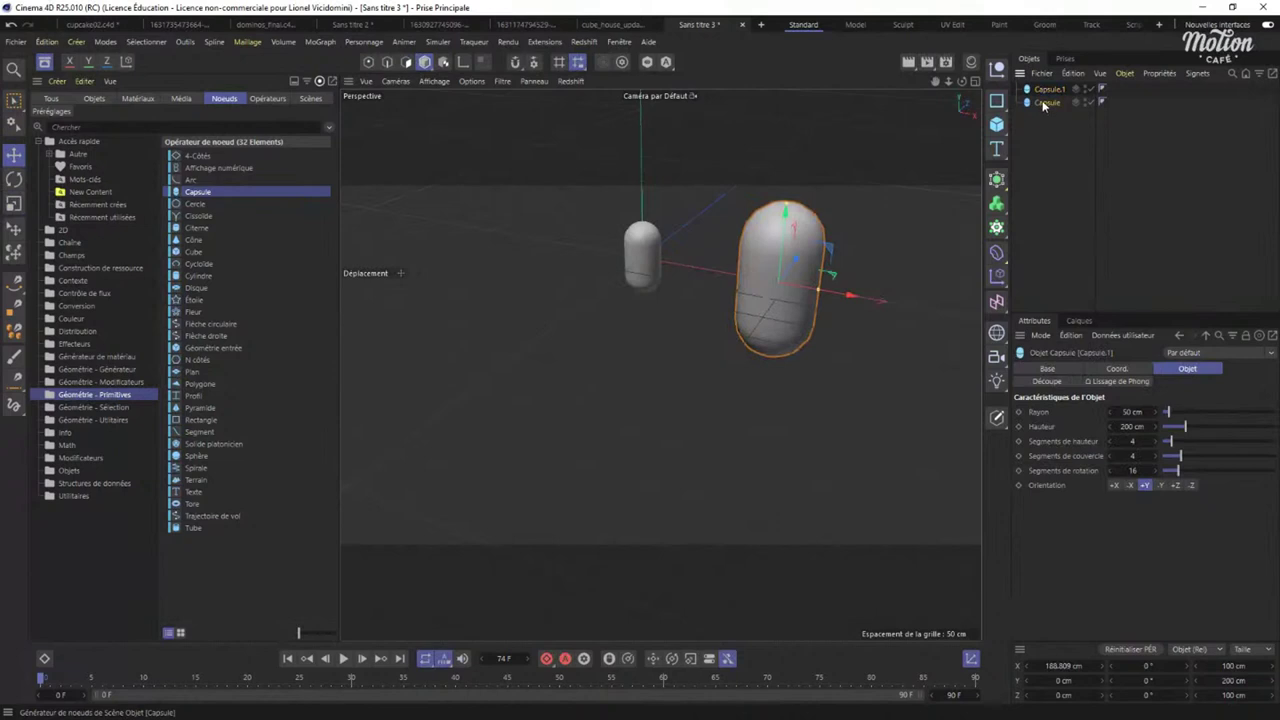
{"action": "left_click", "coordinate": [1045, 103]}
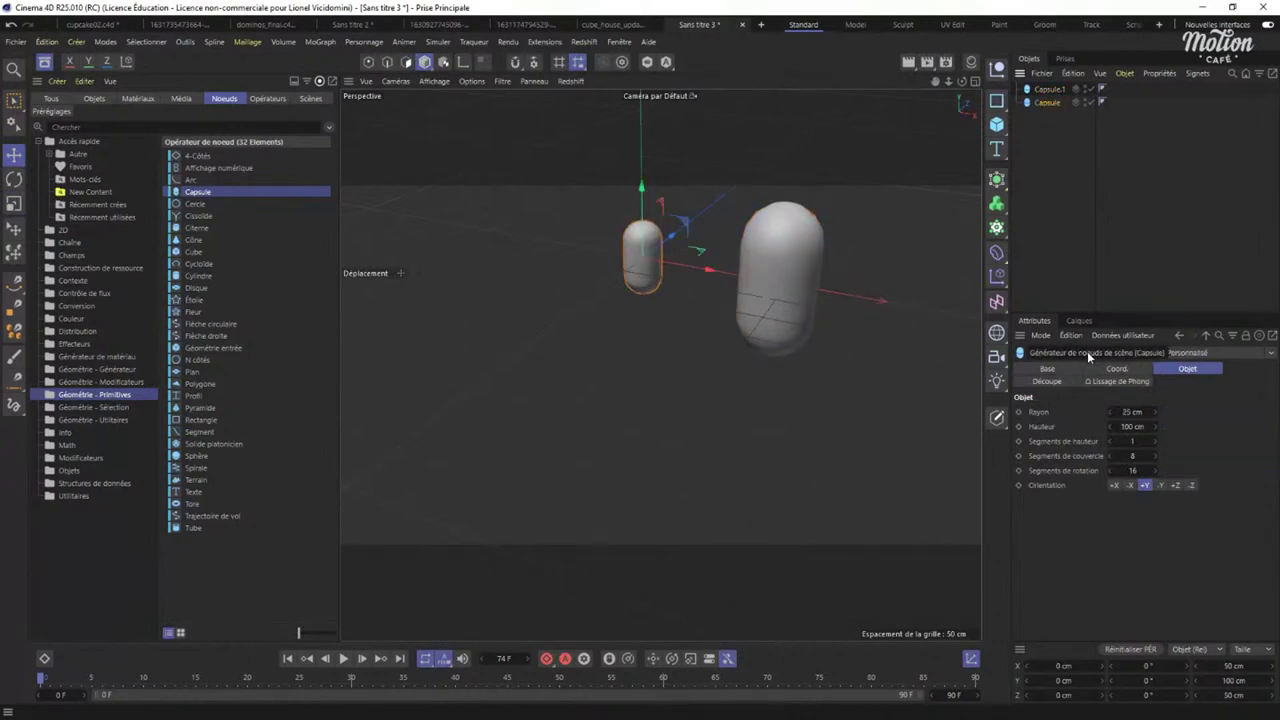
{"action": "left_click", "coordinate": [1048, 89]}
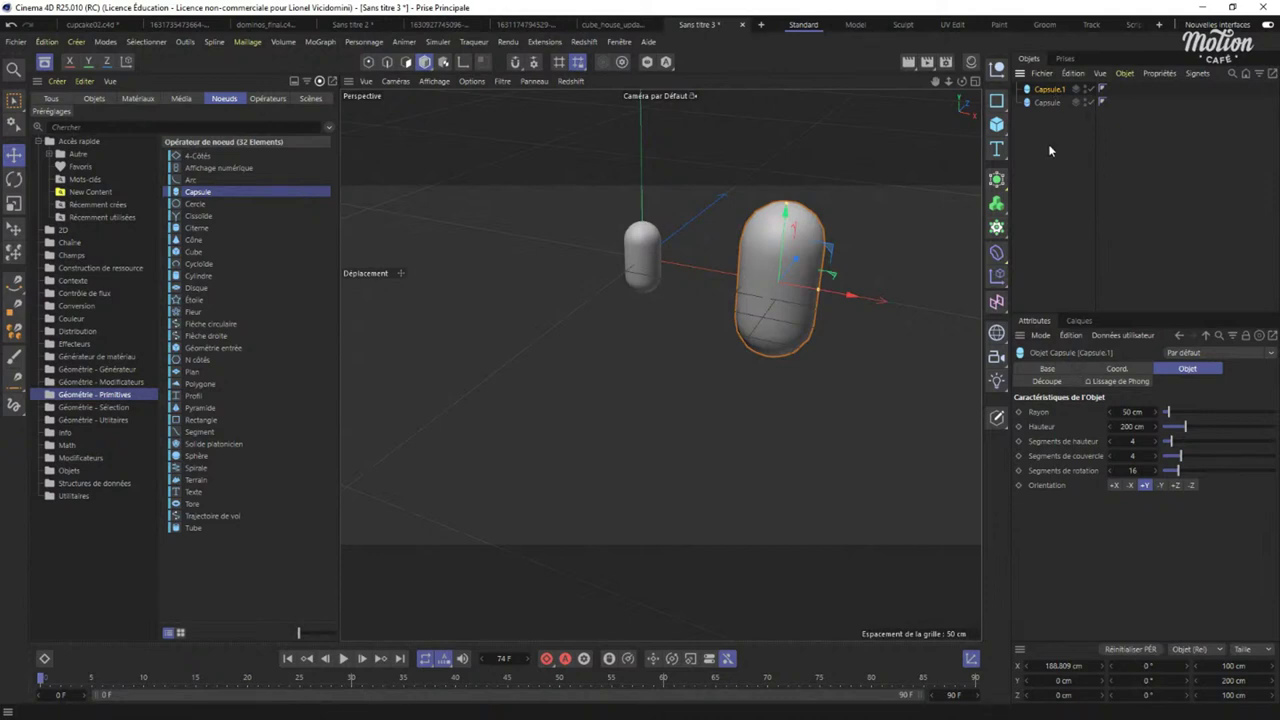
{"action": "left_click", "coordinate": [1046, 103], "text": "shift"}
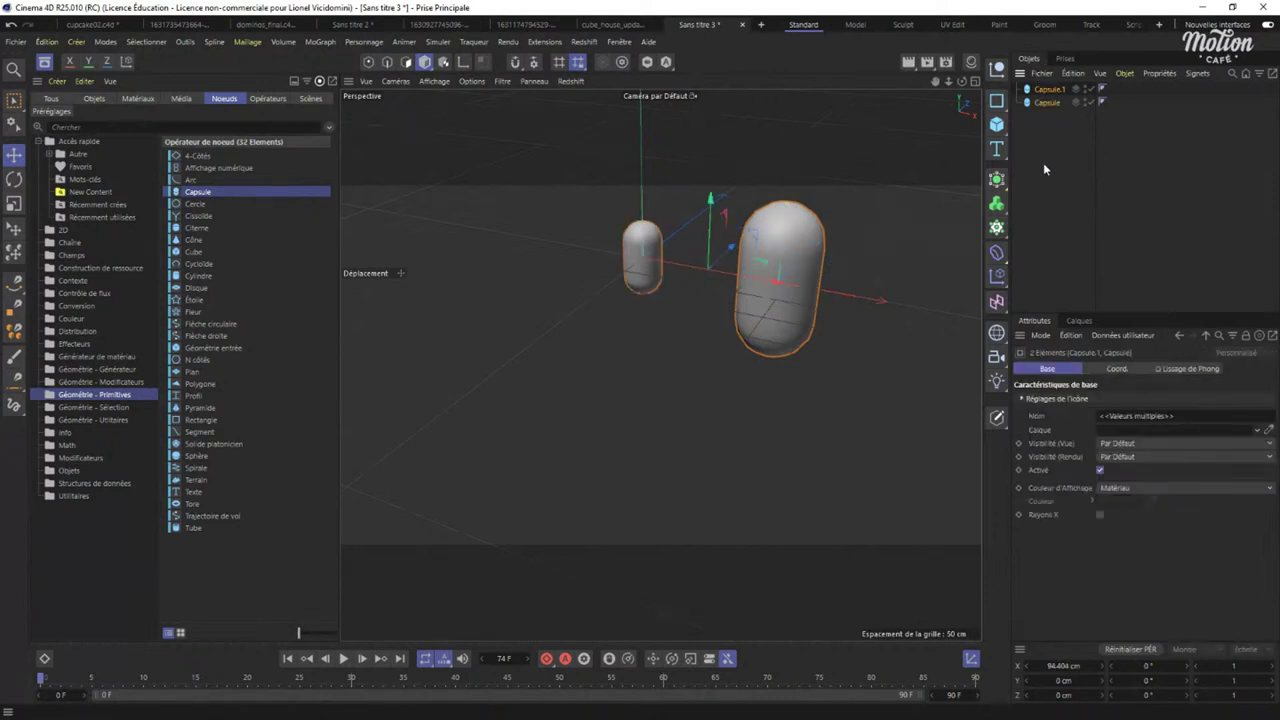
Delete both capsules and search the node list for 'prim'.
{"action": "key", "text": "Delete"}
{"action": "left_click", "coordinate": [187, 127]}
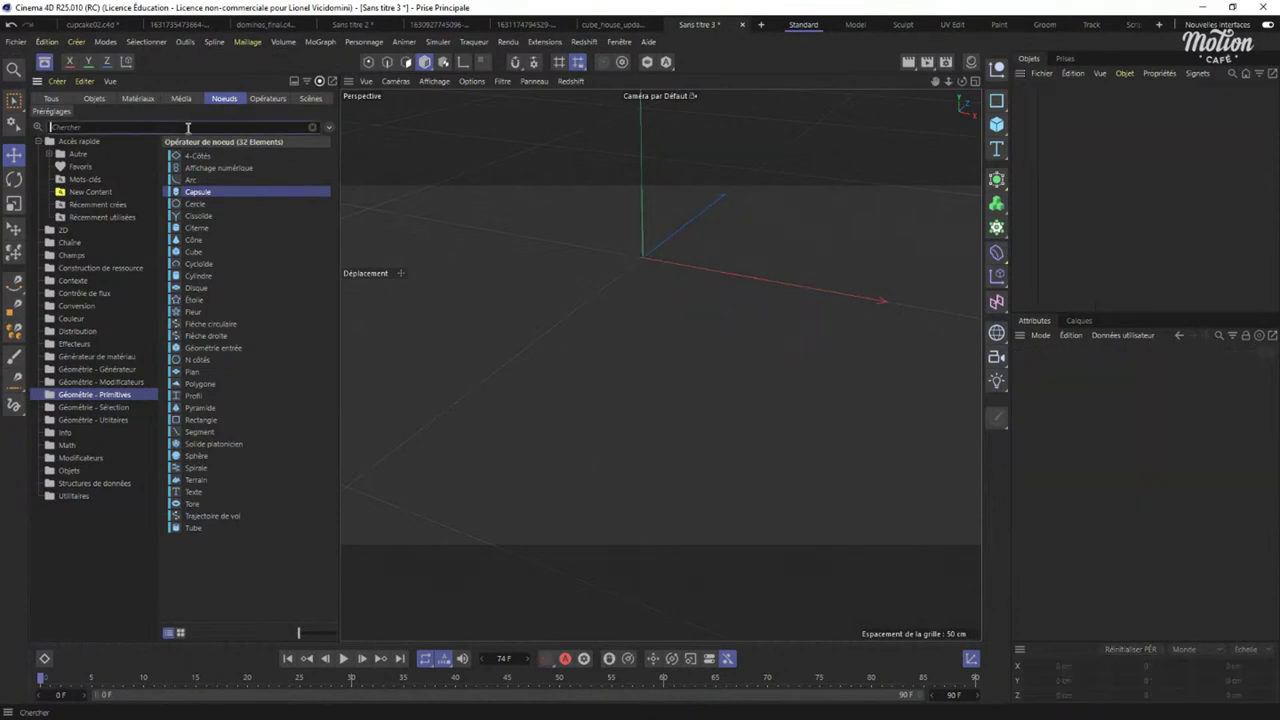
{"action": "type", "text": "primit"}
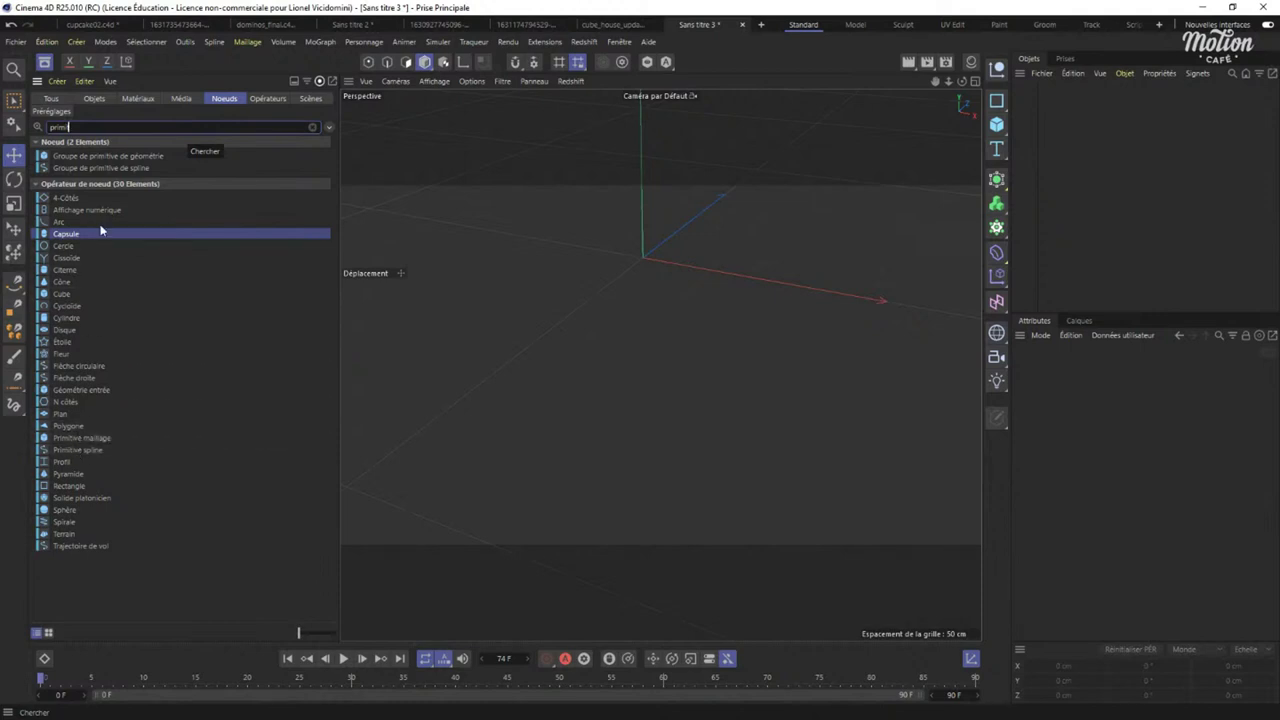
Add a Groupe de primitive de géométrie node, inspect its coordinate settings, then delete it.
{"action": "left_click", "coordinate": [118, 156]}
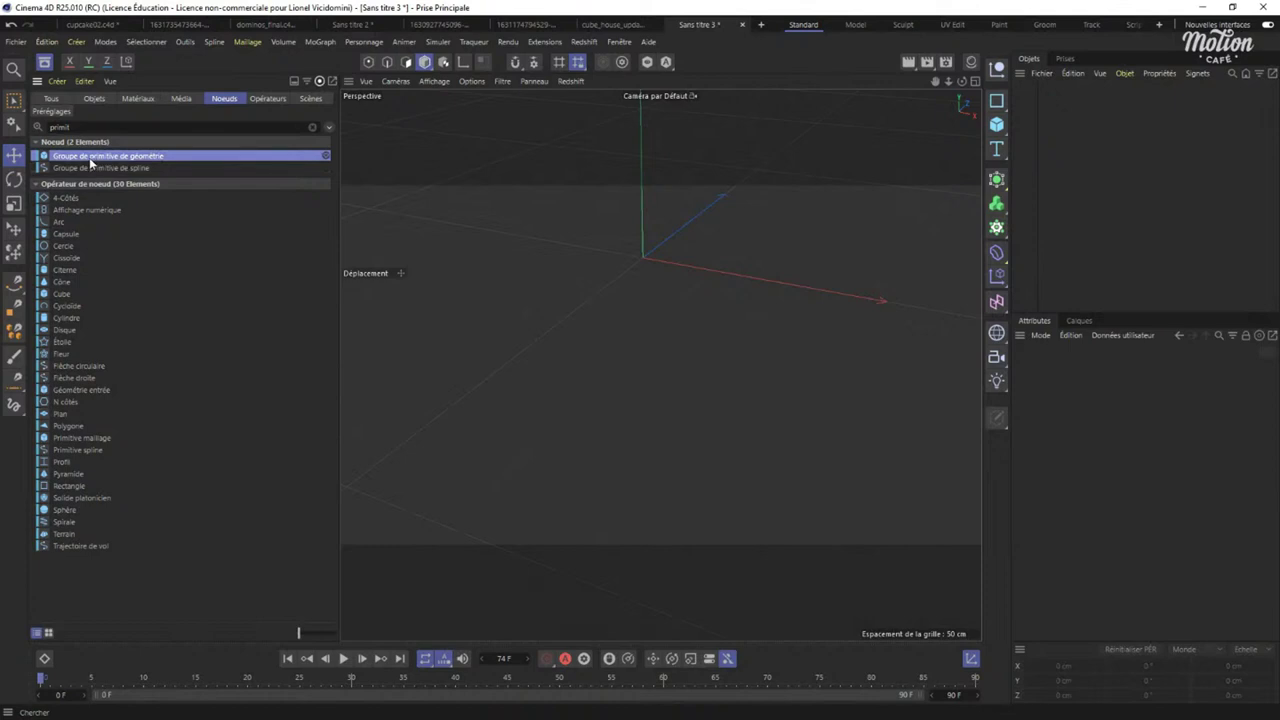
{"action": "left_click_drag", "start_coordinate": [1060, 153], "coordinate": [1062, 152]}
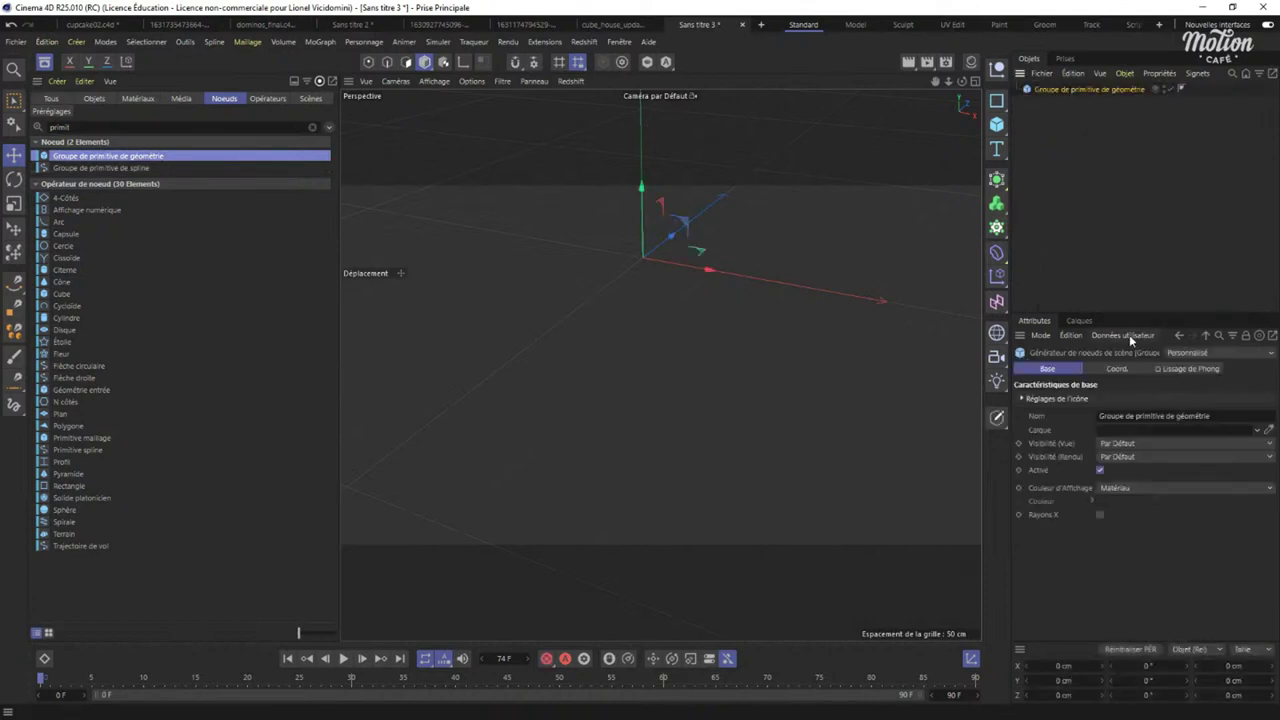
{"action": "left_click", "coordinate": [1117, 368]}
{"action": "left_click", "coordinate": [1047, 368]}
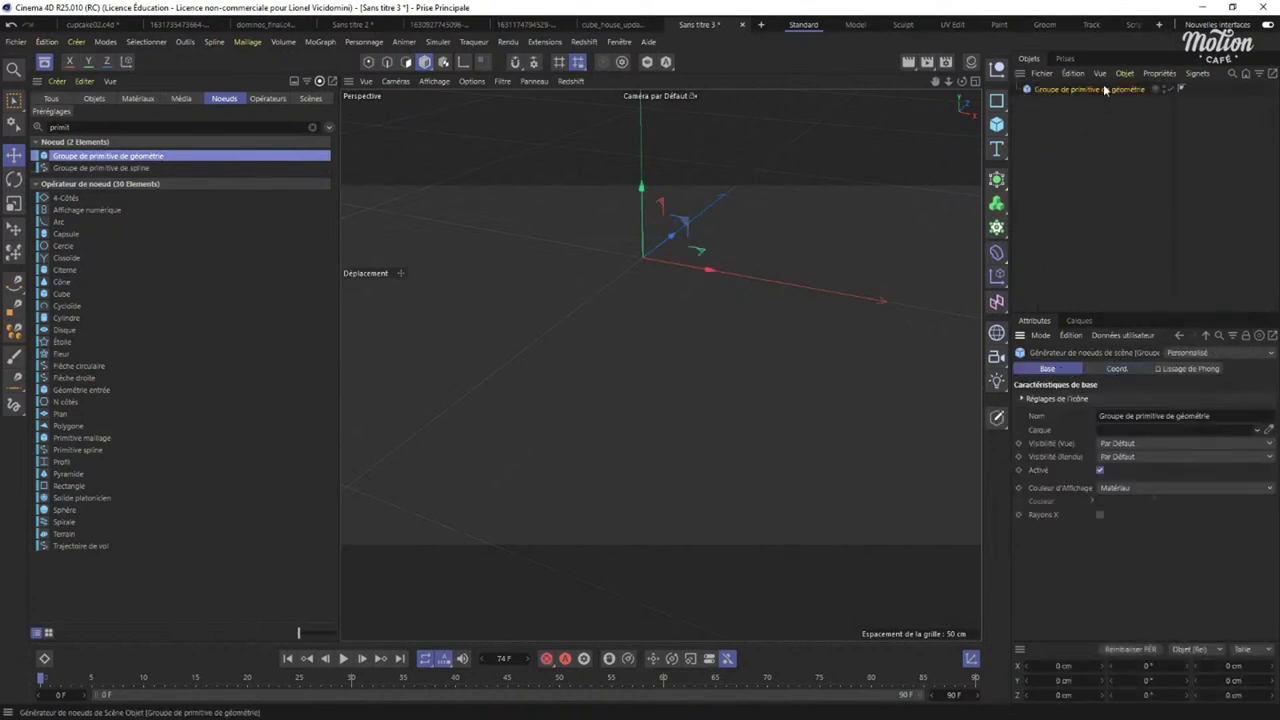
{"action": "key", "text": "Delete"}
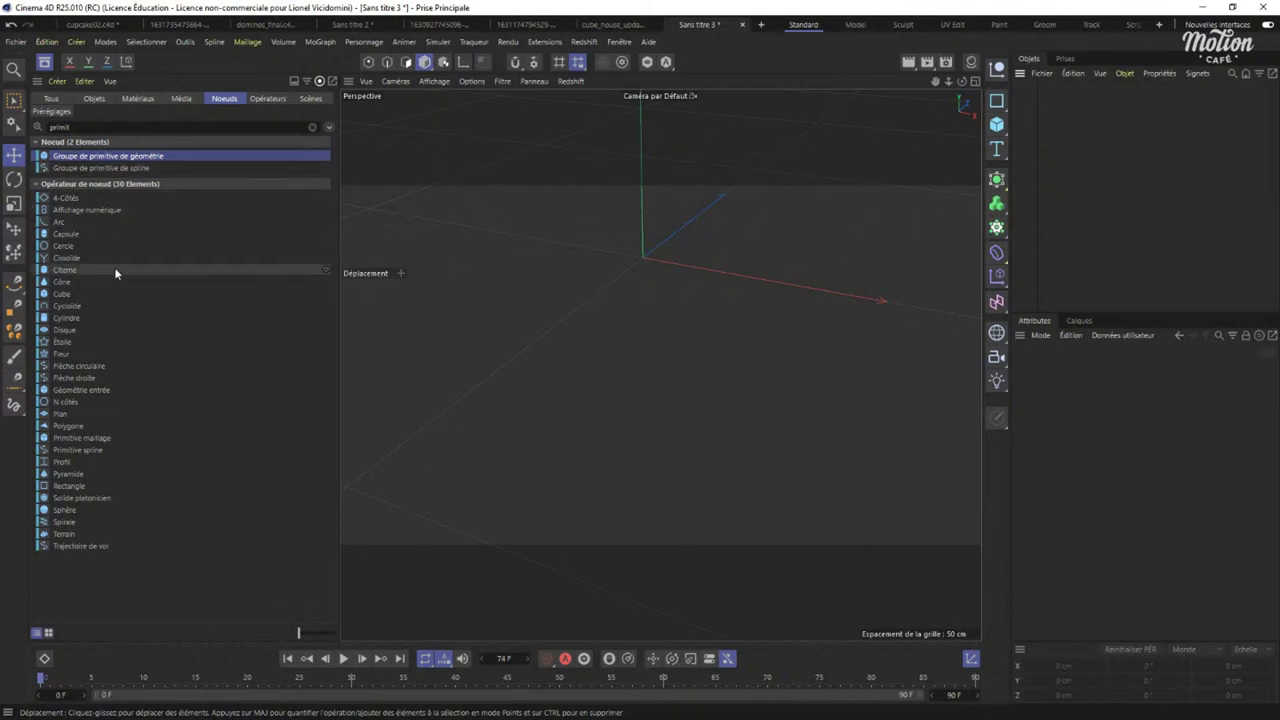
Add a Primitive maillage object and switch its type through pyramid and terrain to sphere.
{"action": "left_click", "coordinate": [85, 440]}
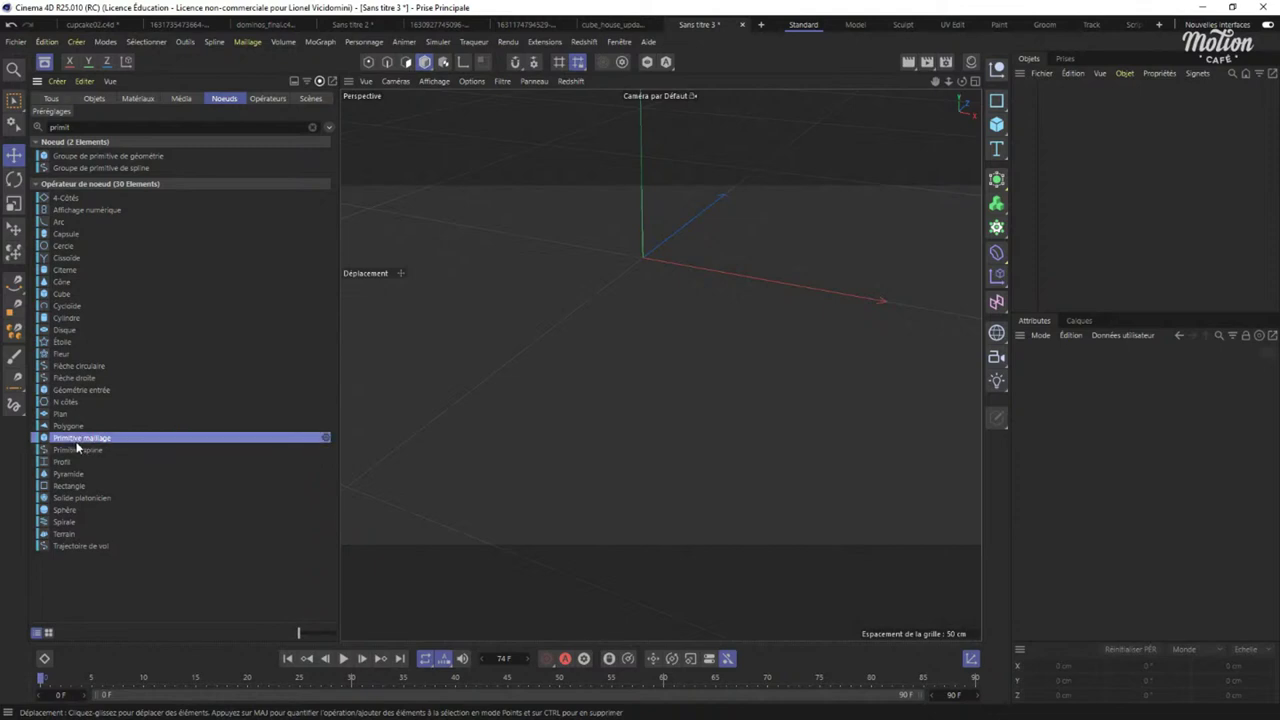
{"action": "left_click_drag", "start_coordinate": [48, 445], "coordinate": [1068, 92]}
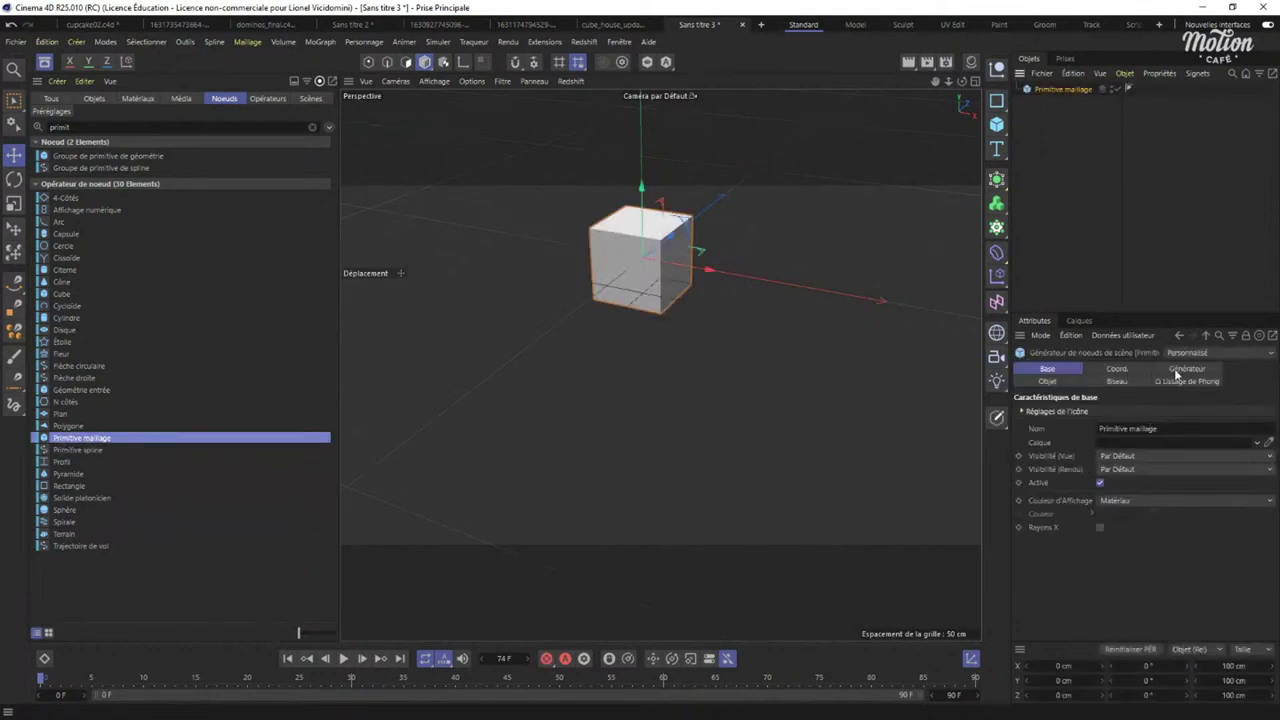
{"action": "left_click", "coordinate": [1062, 384]}
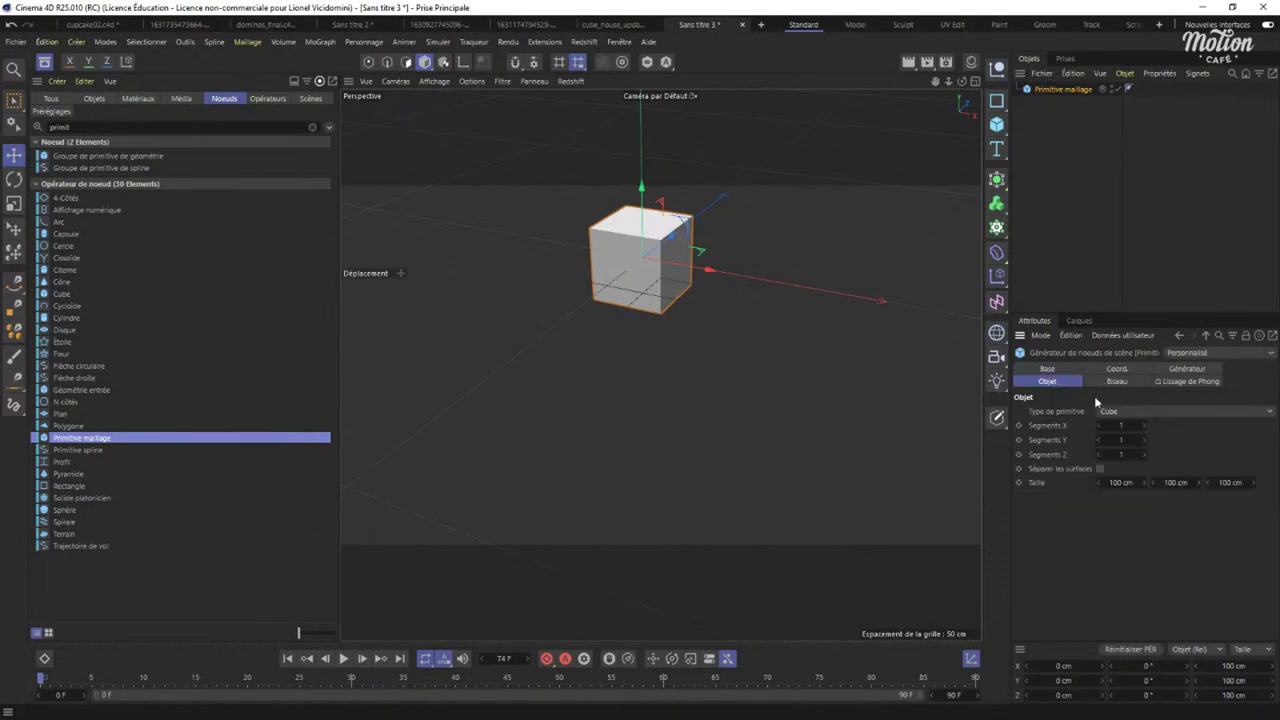
{"action": "left_click", "coordinate": [1146, 410]}
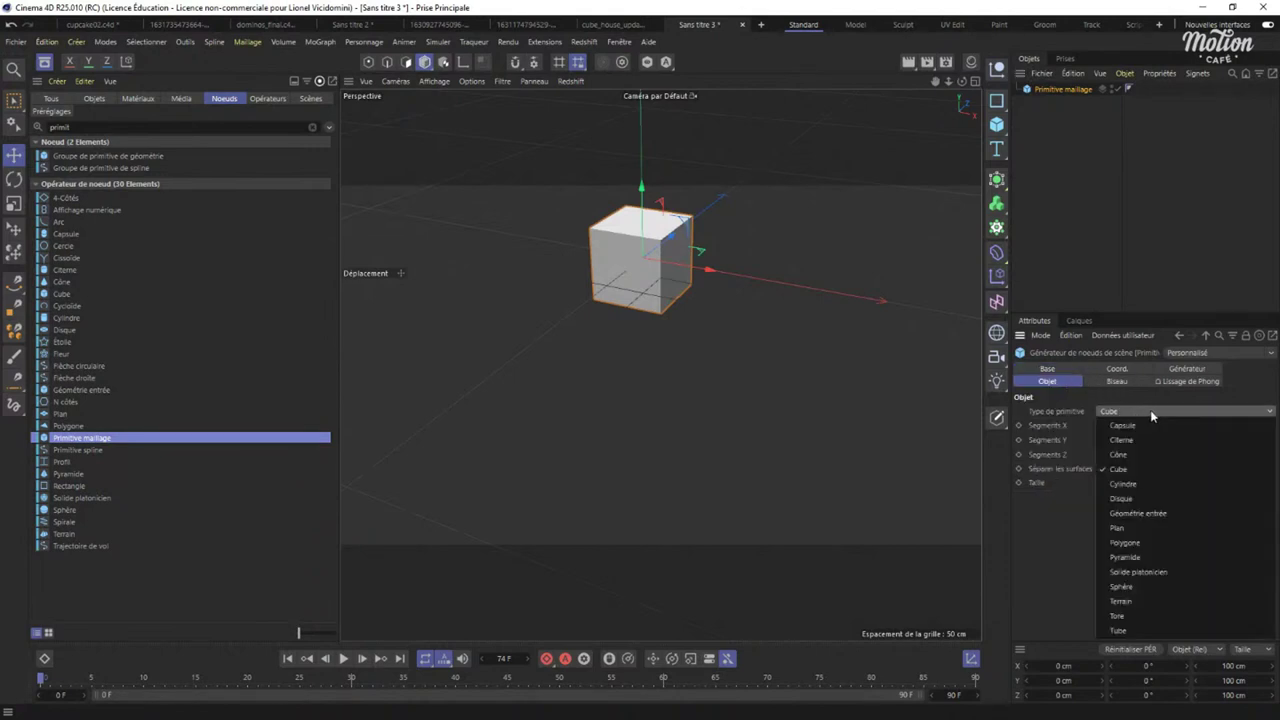
{"action": "left_click", "coordinate": [1128, 557]}
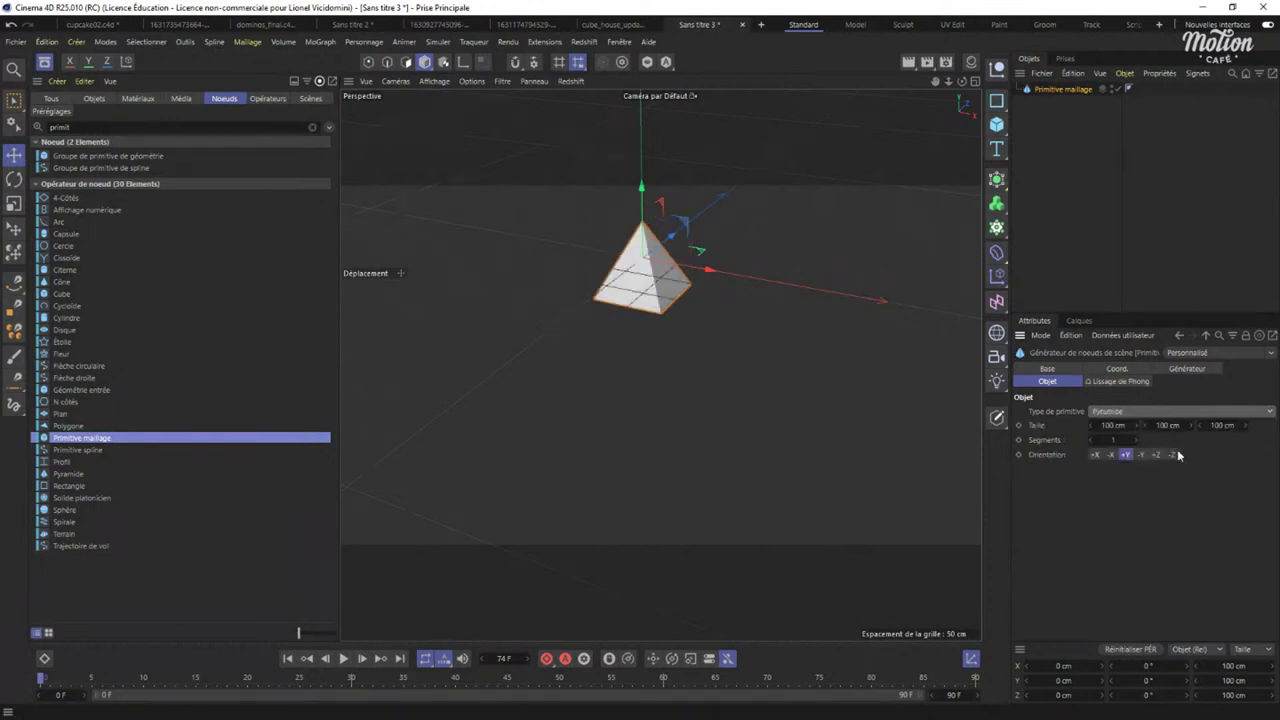
{"action": "left_click", "coordinate": [1129, 414]}
{"action": "left_click", "coordinate": [1131, 592]}
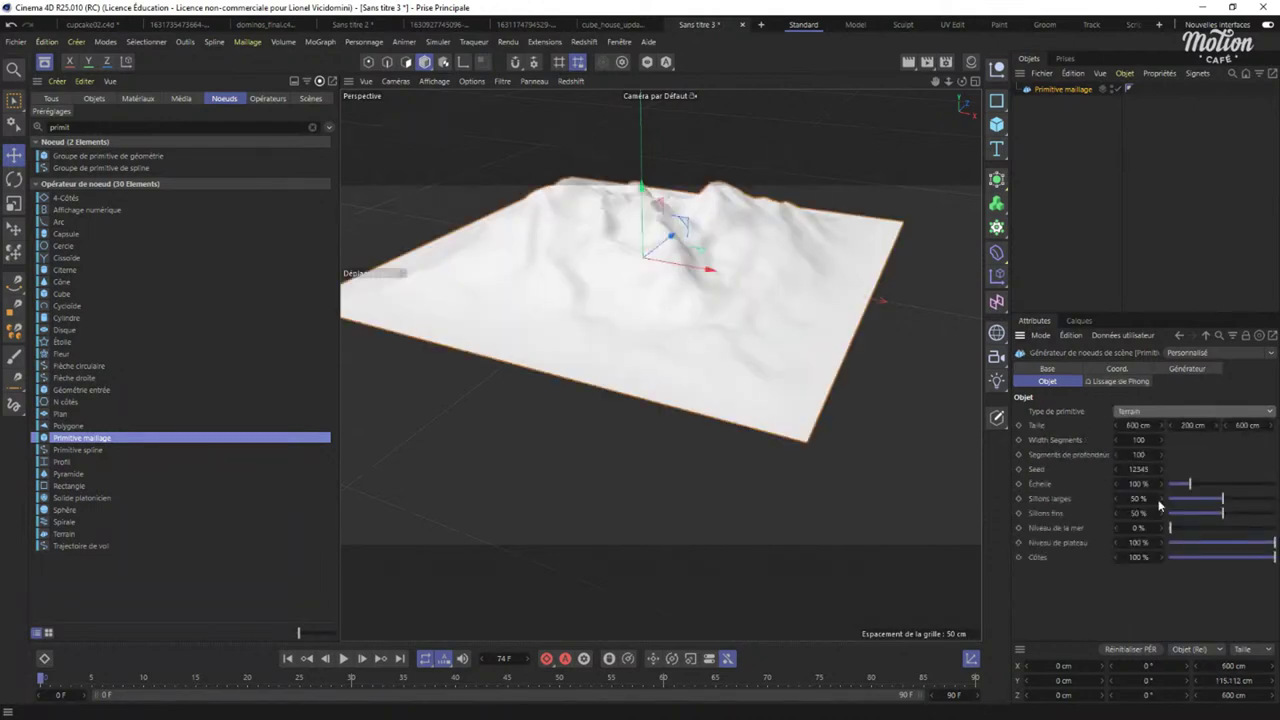
{"action": "left_click", "coordinate": [1149, 414]}
{"action": "left_click", "coordinate": [1143, 590]}
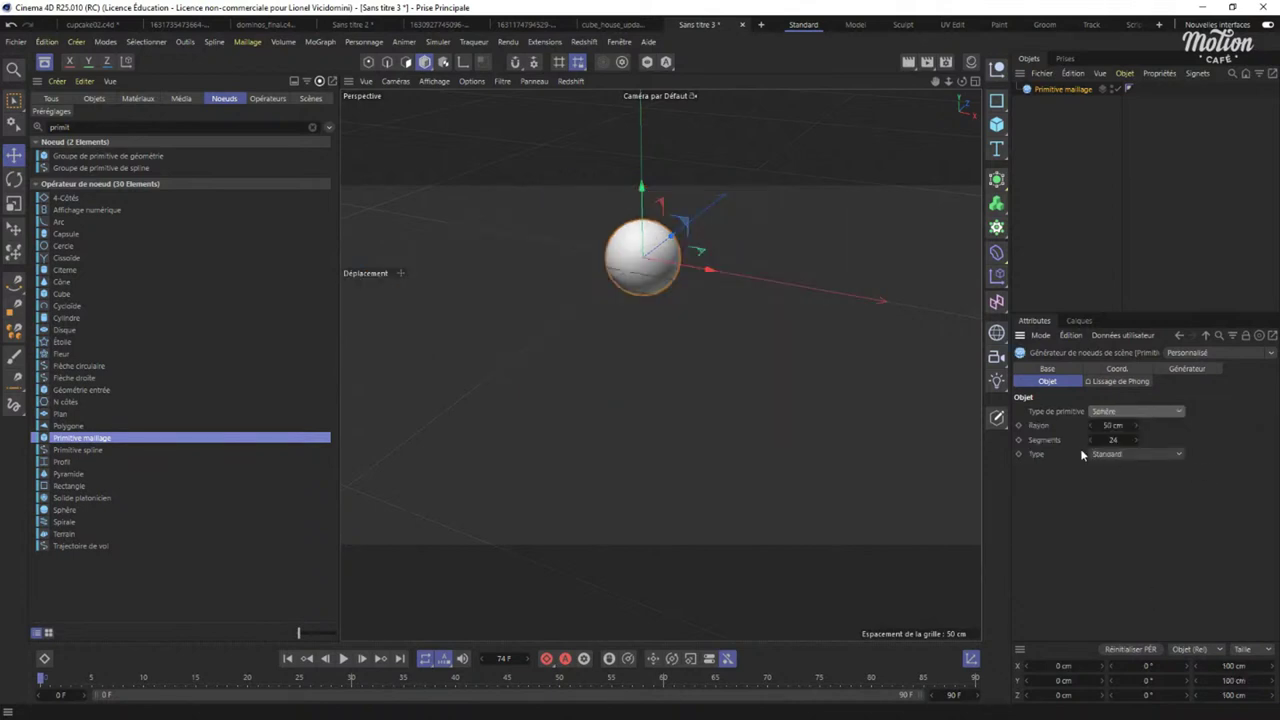
Give the sphere Icosaèdre subdivision and show Gouraud shading with wireframe lines.
{"action": "scroll", "coordinate": [709, 240], "scroll_direction": "up", "scroll_amount": 5}
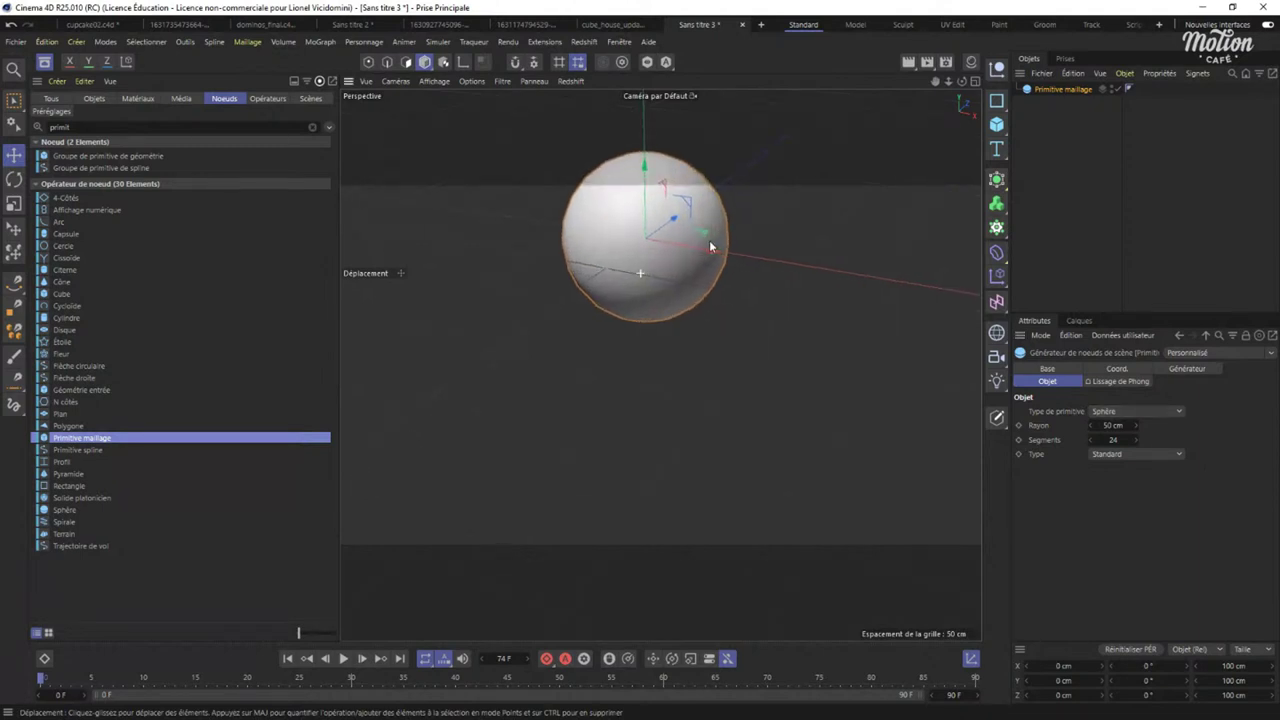
{"action": "middle_click_drag", "start_coordinate": [709, 240], "coordinate": [682, 300], "text": "alt"}
{"action": "left_click", "coordinate": [1120, 455]}
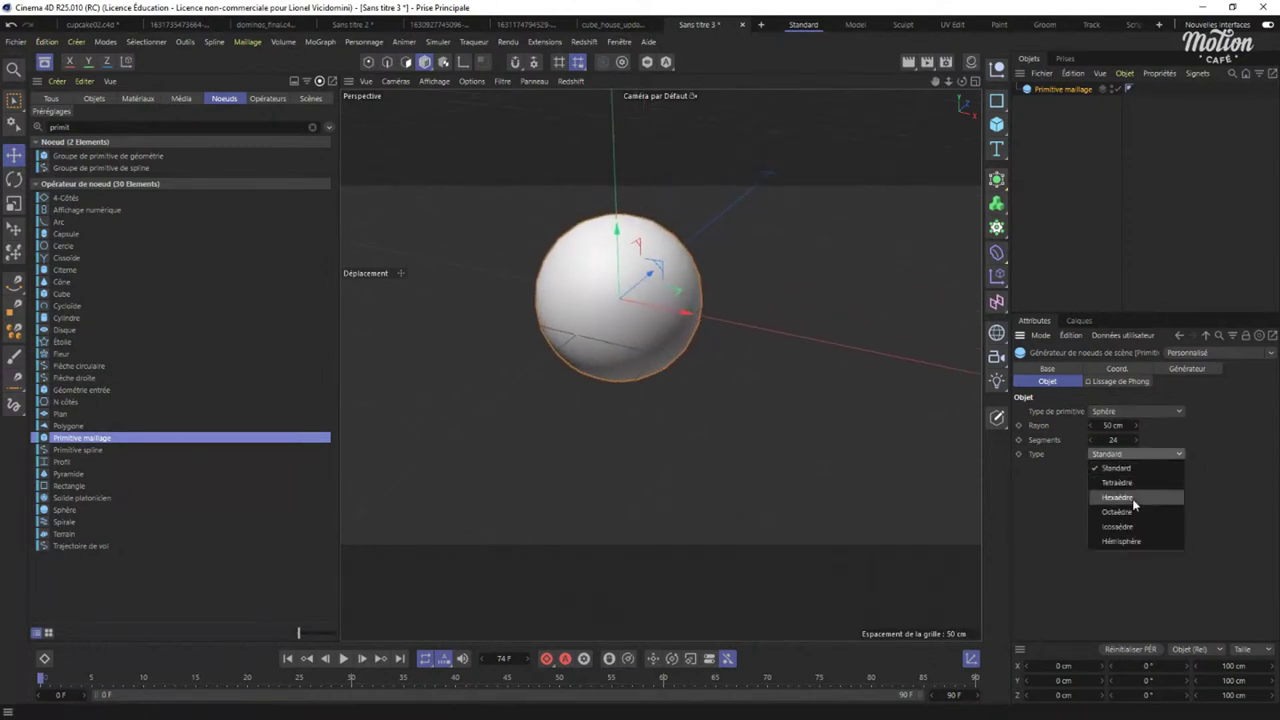
{"action": "left_click", "coordinate": [1130, 527]}
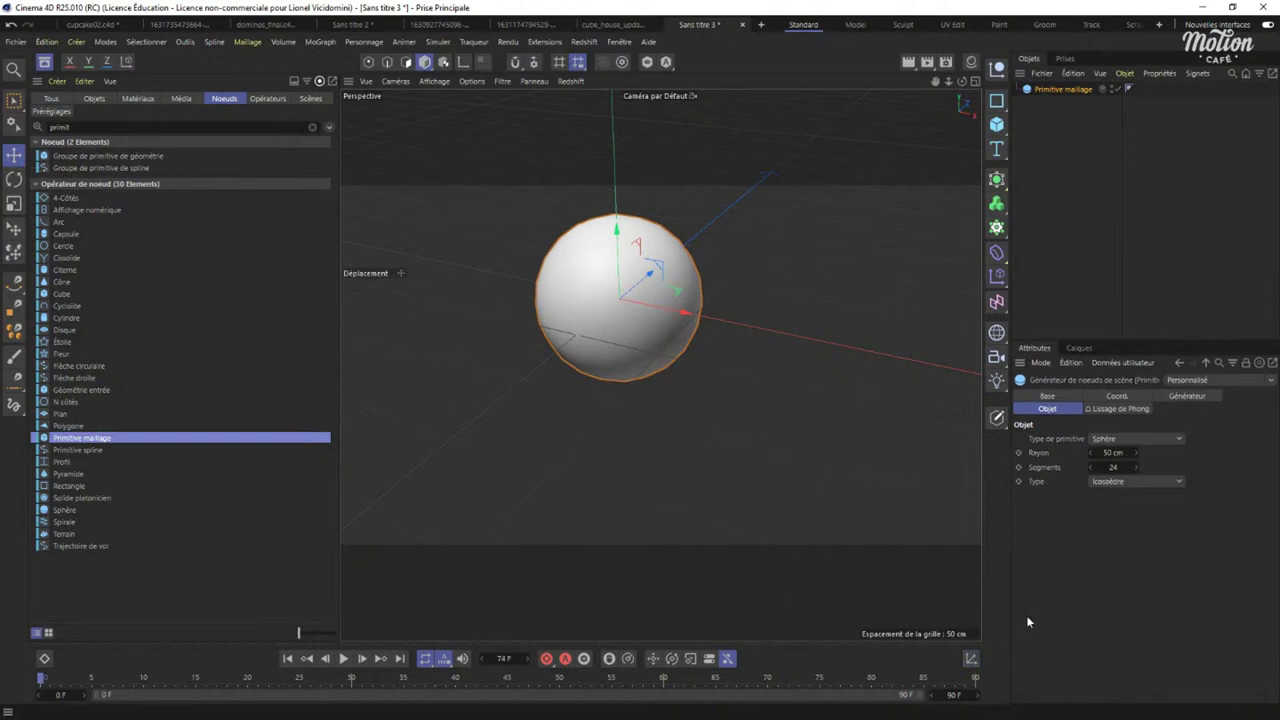
{"action": "key", "text": "n"}
{"action": "key", "text": "b"}
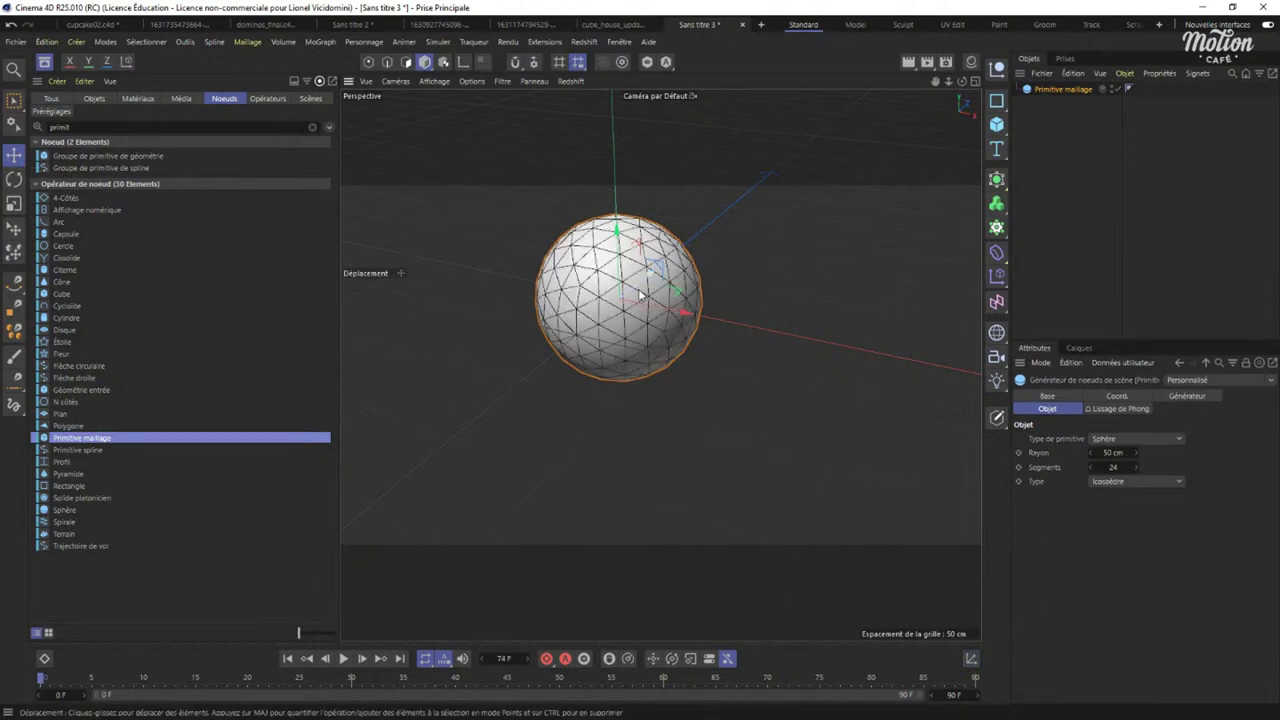
{"action": "scroll", "coordinate": [650, 300], "scroll_direction": "up", "scroll_amount": 3}
{"action": "scroll", "coordinate": [655, 280], "scroll_direction": "down", "scroll_amount": 1}
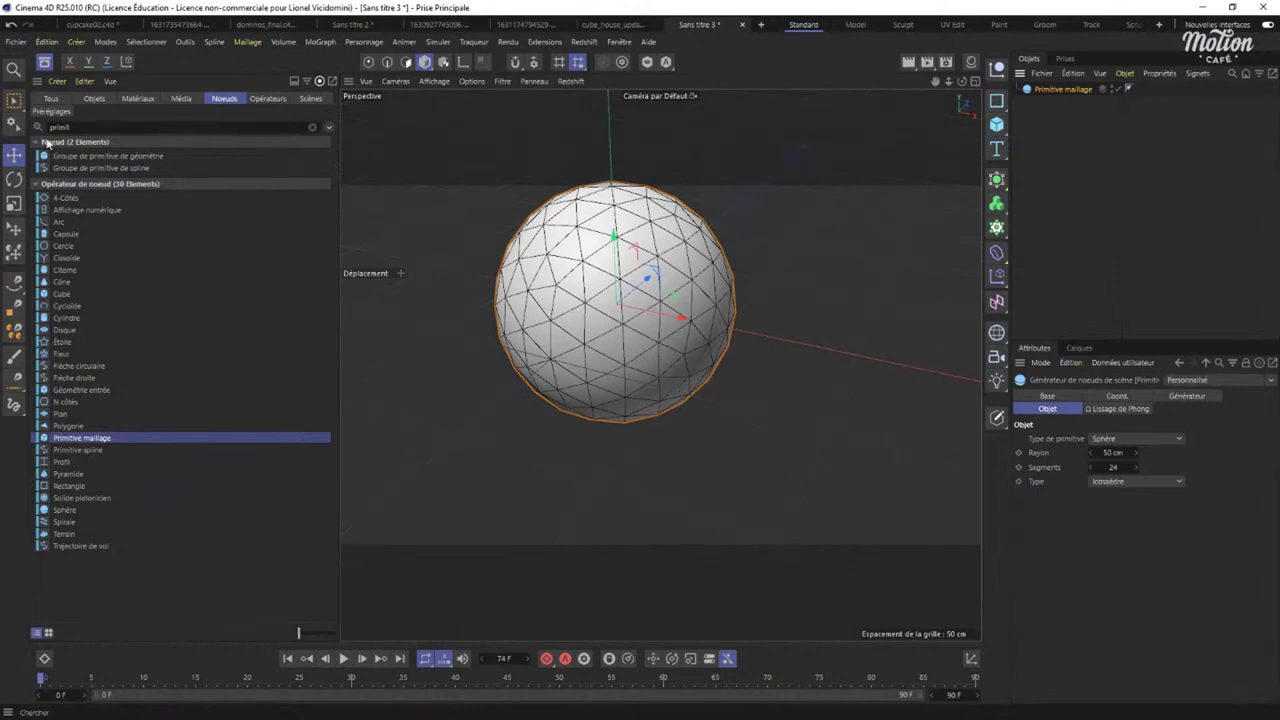
Clear the node search and show the Géométrie - Sélection nodes.
{"action": "left_click", "coordinate": [312, 127]}
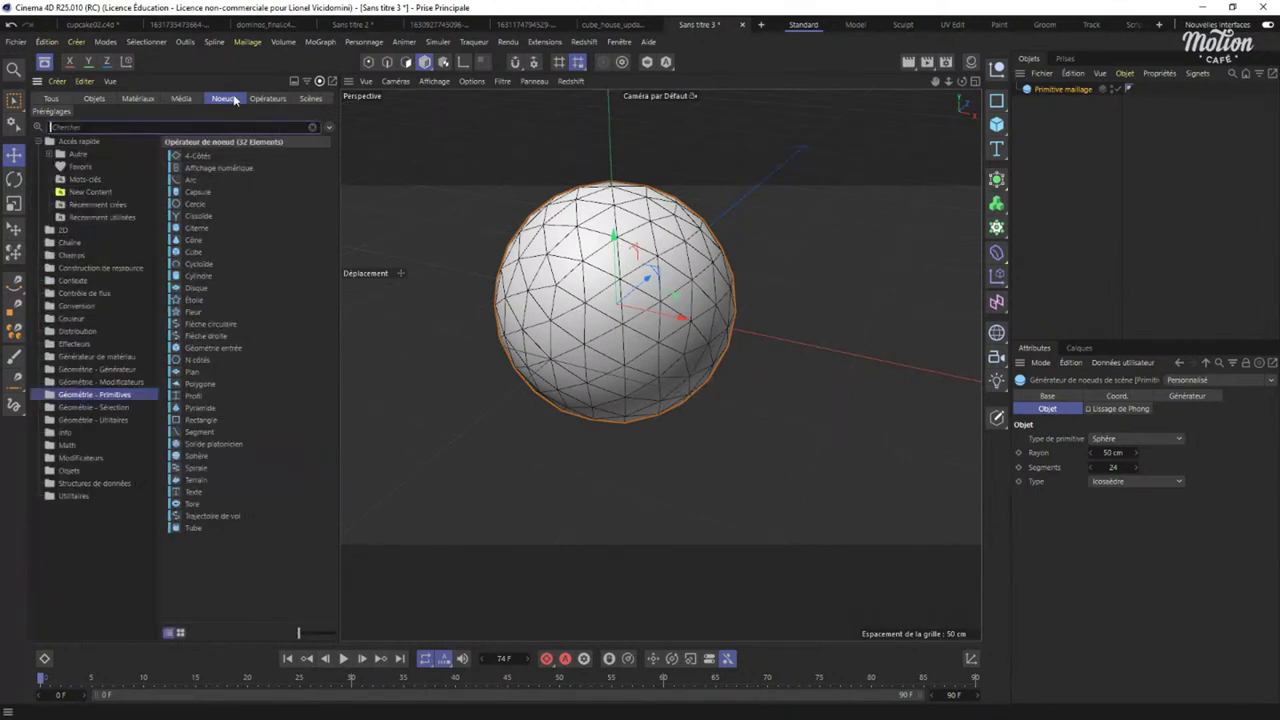
{"action": "left_click", "coordinate": [78, 373]}
{"action": "left_click", "coordinate": [80, 424], "text": "shift"}
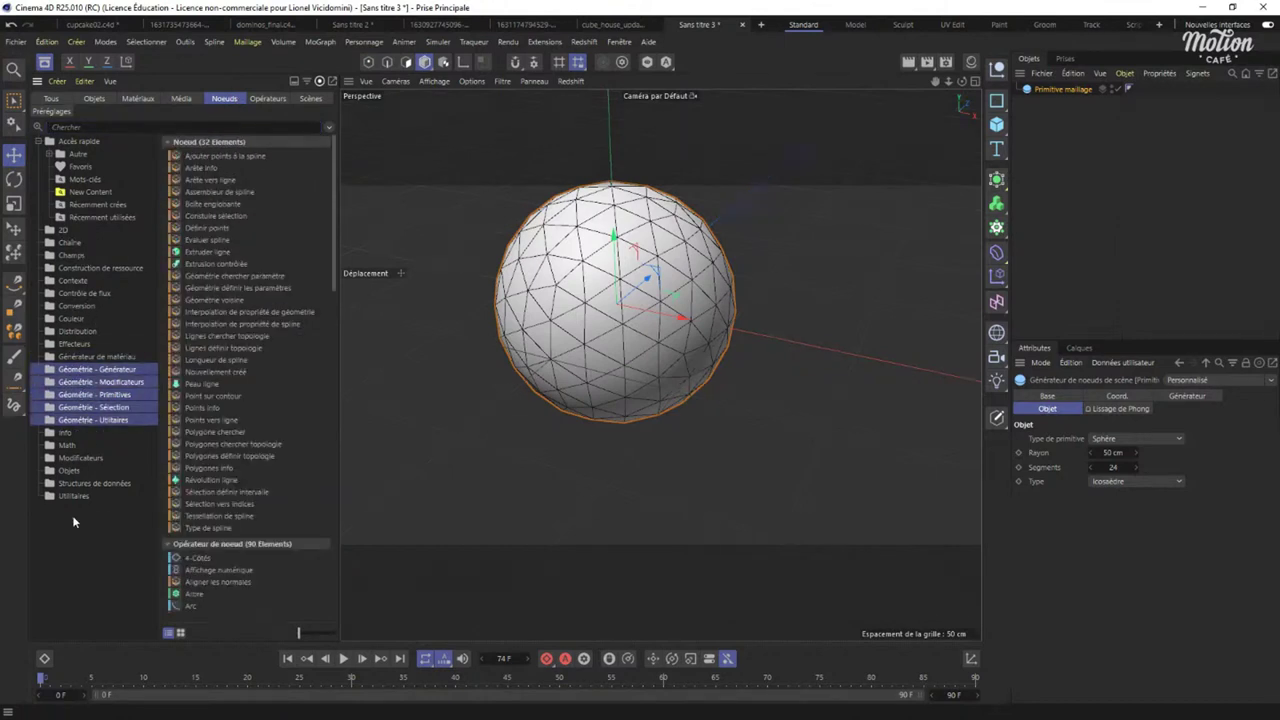
{"action": "left_click", "coordinate": [80, 408]}
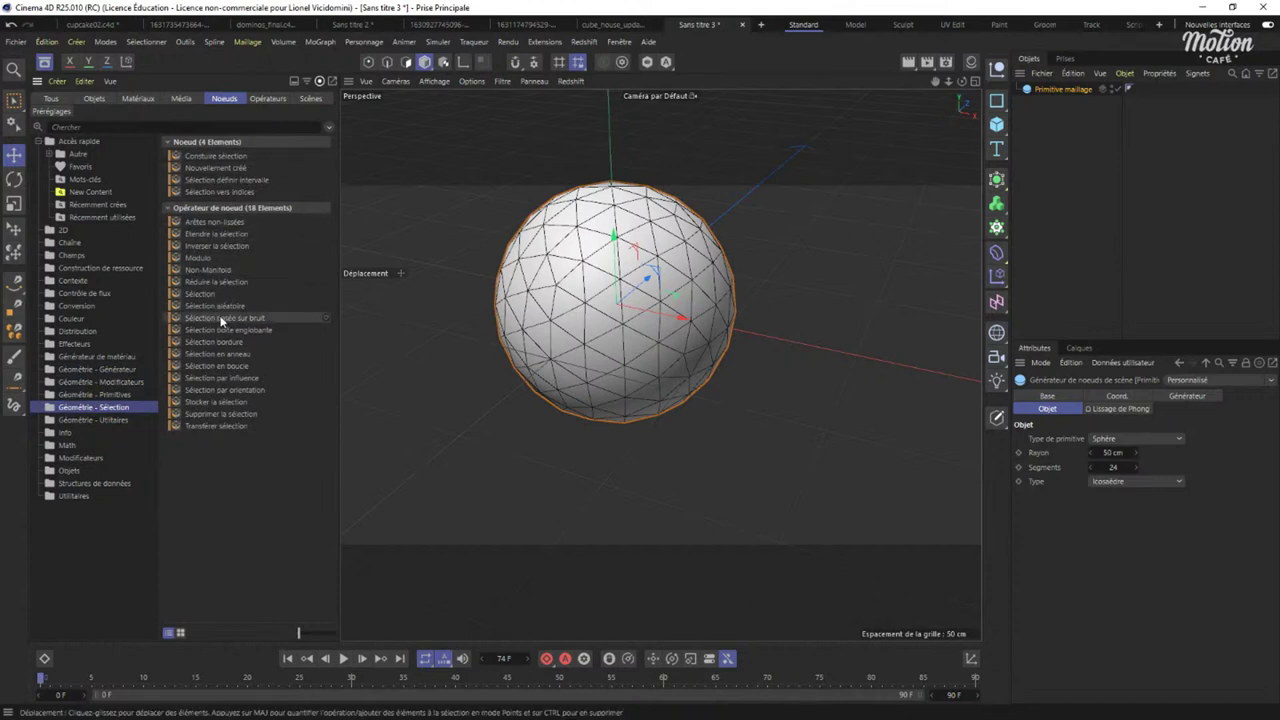
Add Sélection basée sur bruit and Stocker la sélection under Primitive maillage, storing polygons as '1'.
{"action": "left_click_drag", "start_coordinate": [221, 320], "coordinate": [1066, 97]}
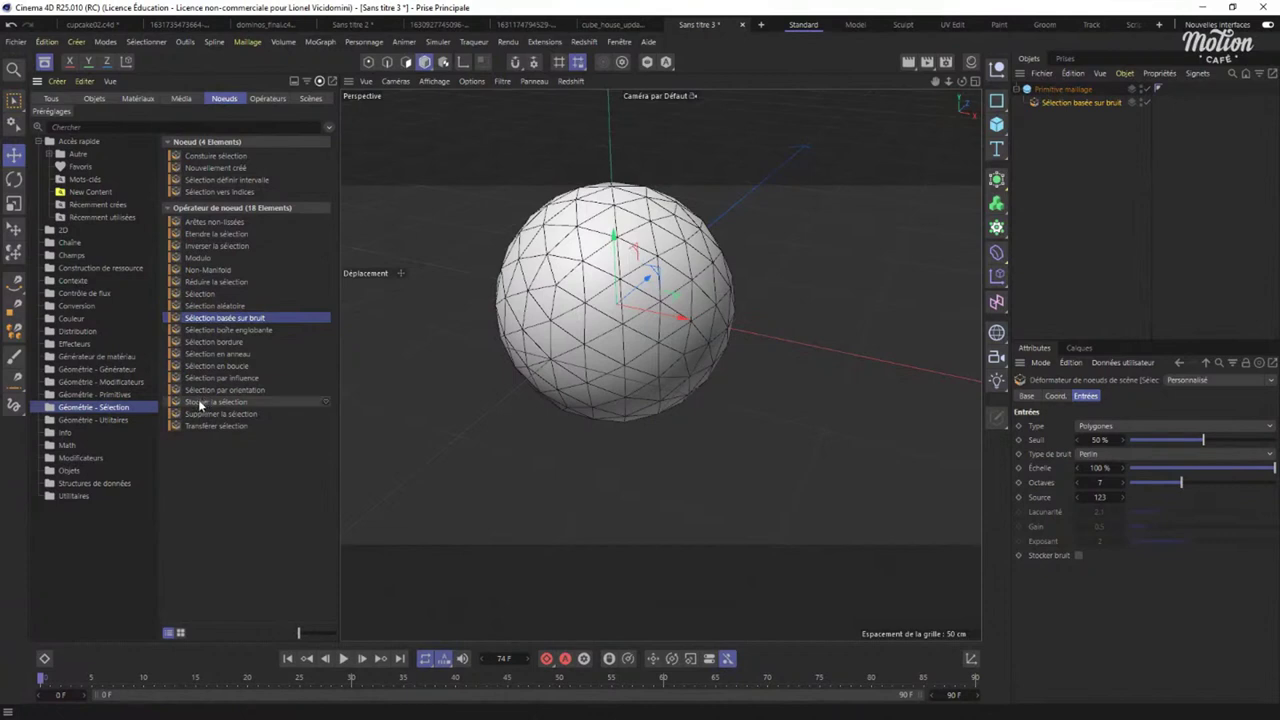
{"action": "left_click_drag", "start_coordinate": [203, 404], "coordinate": [1085, 112]}
{"action": "left_click", "coordinate": [1063, 104]}
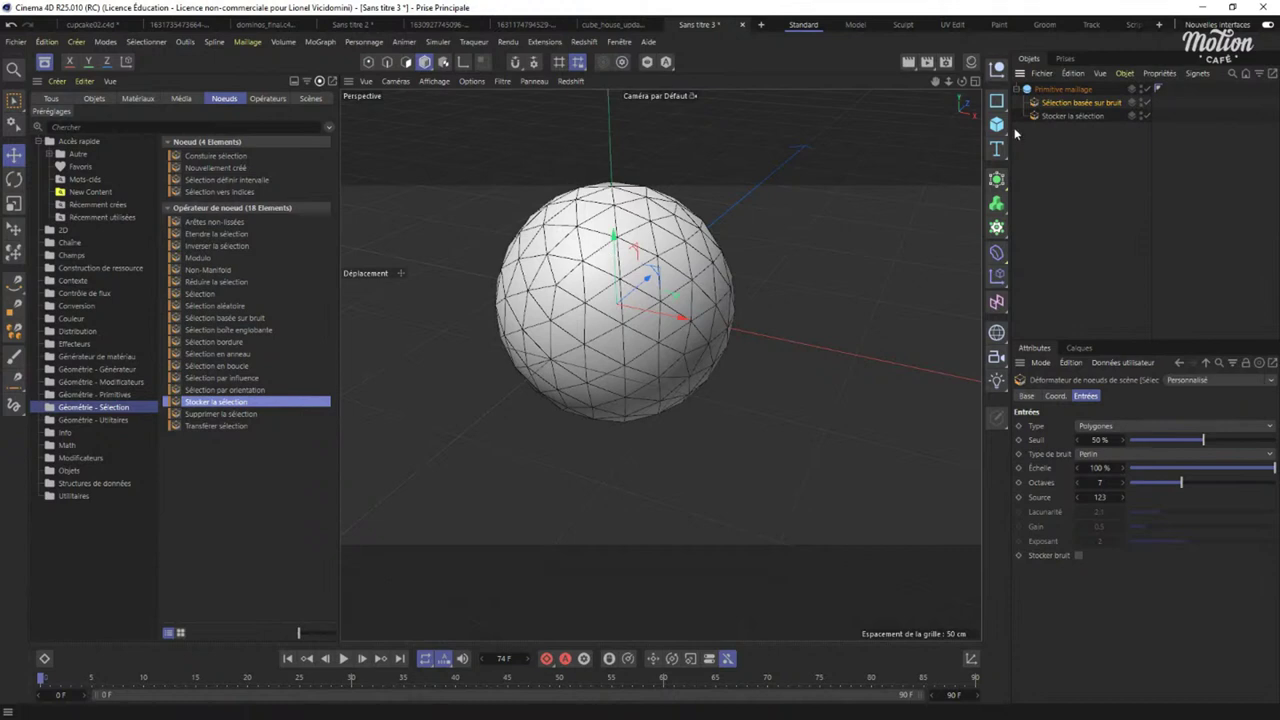
{"action": "left_click", "coordinate": [1071, 117]}
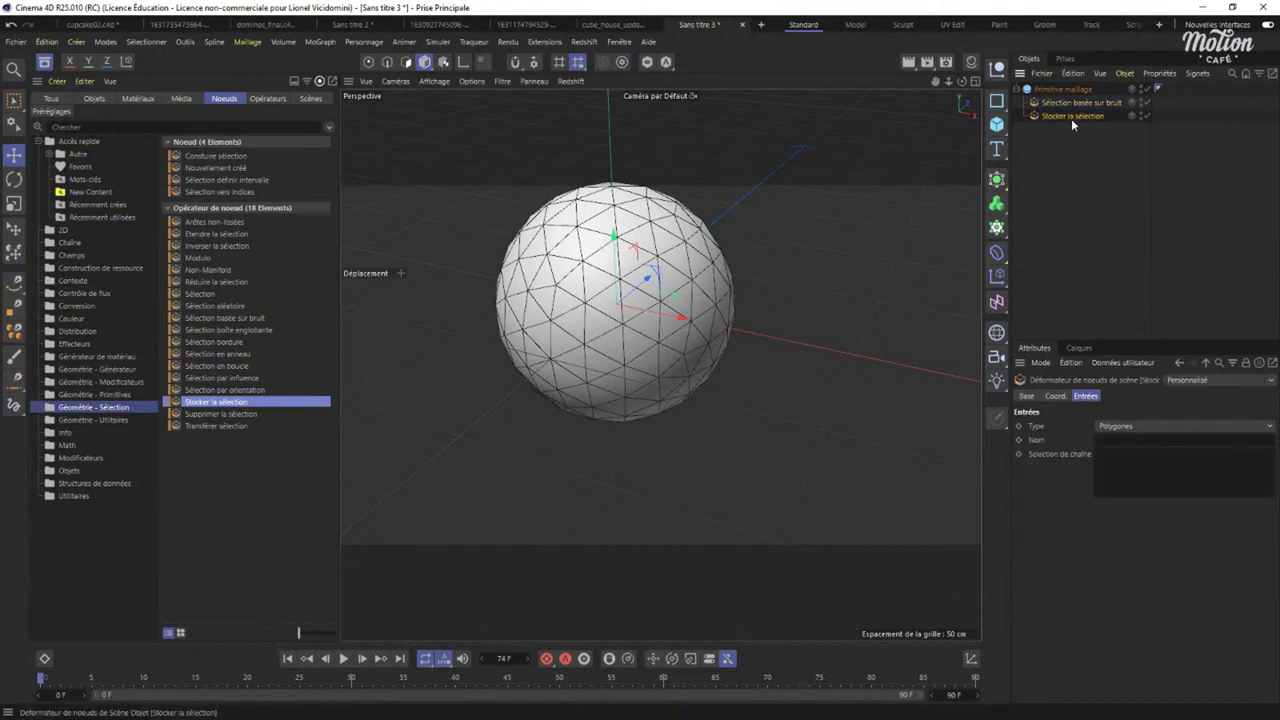
{"action": "left_click", "coordinate": [1108, 441]}
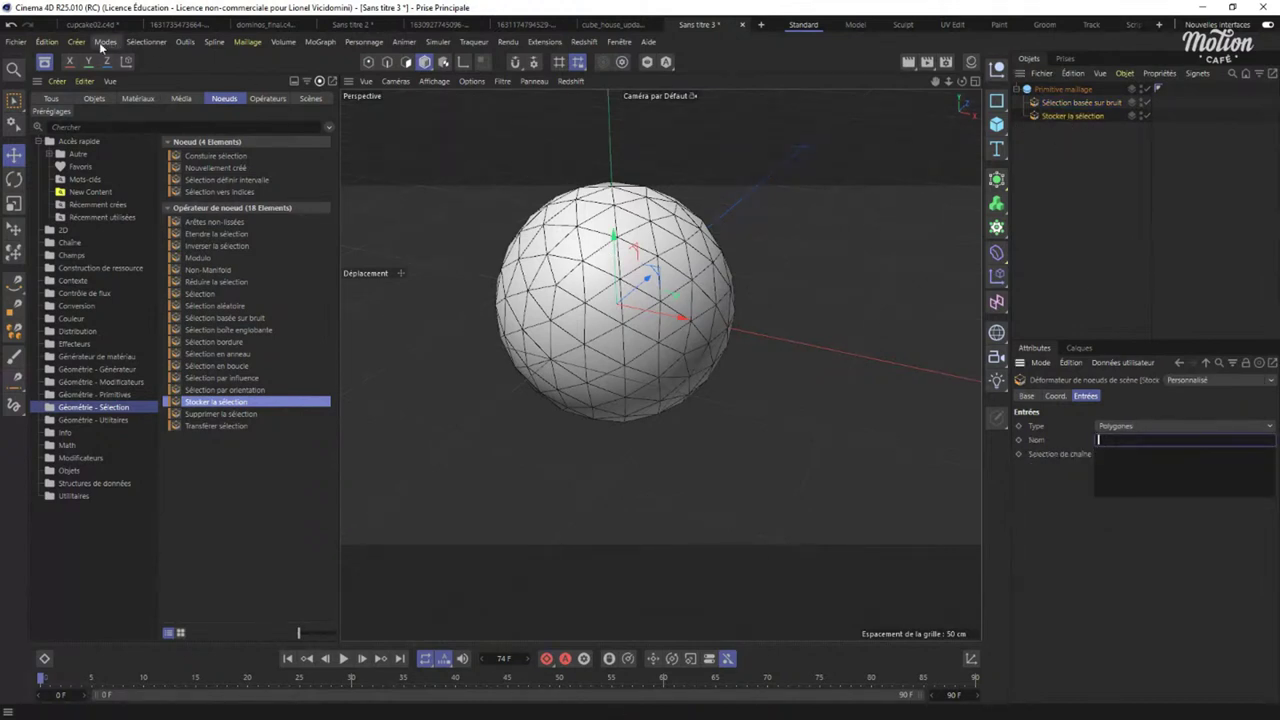
{"action": "left_click", "coordinate": [146, 41]}
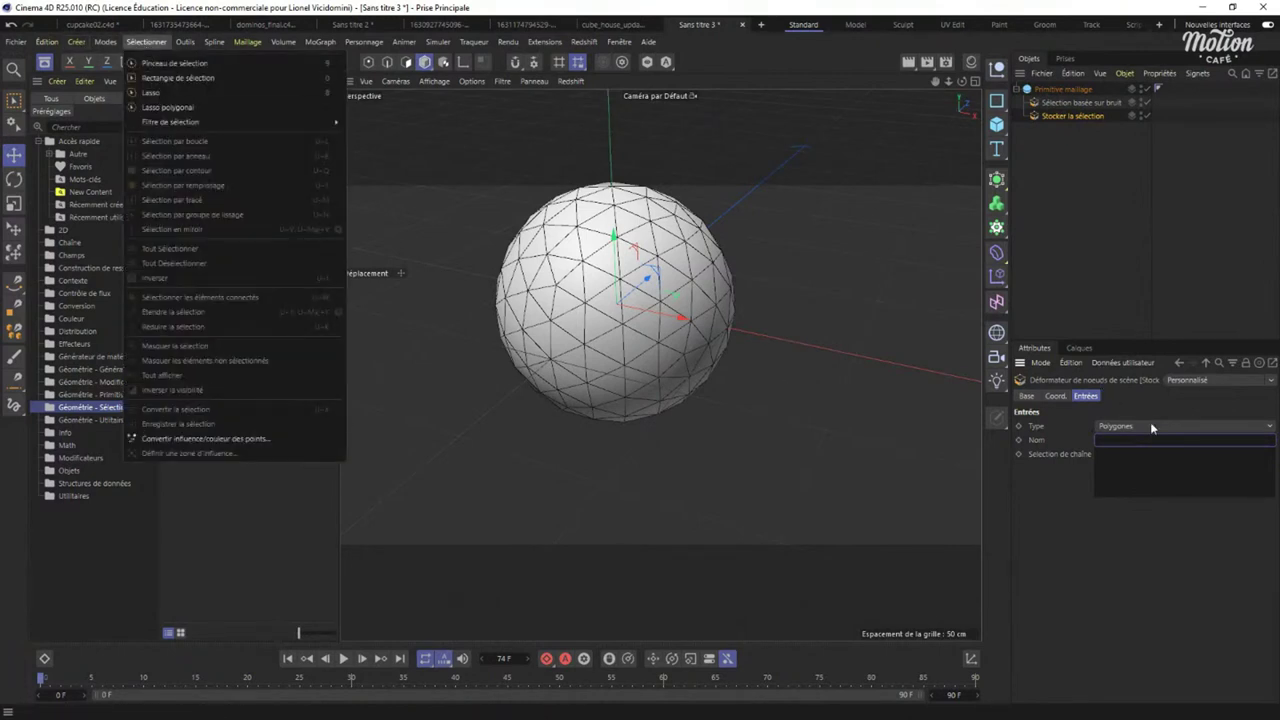
{"action": "left_click", "coordinate": [1128, 441]}
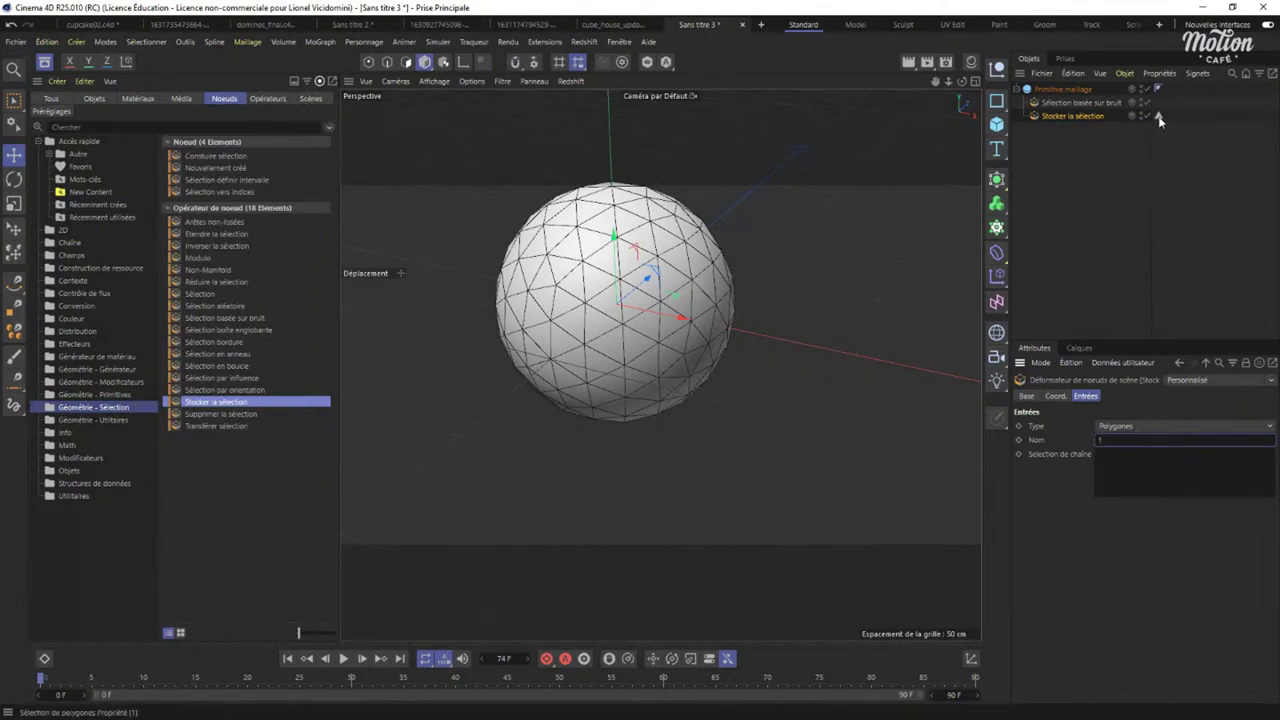
Create Redshift materials RS Material and RS Material.1, making the second one bright red.
{"action": "left_click", "coordinate": [970, 62]}
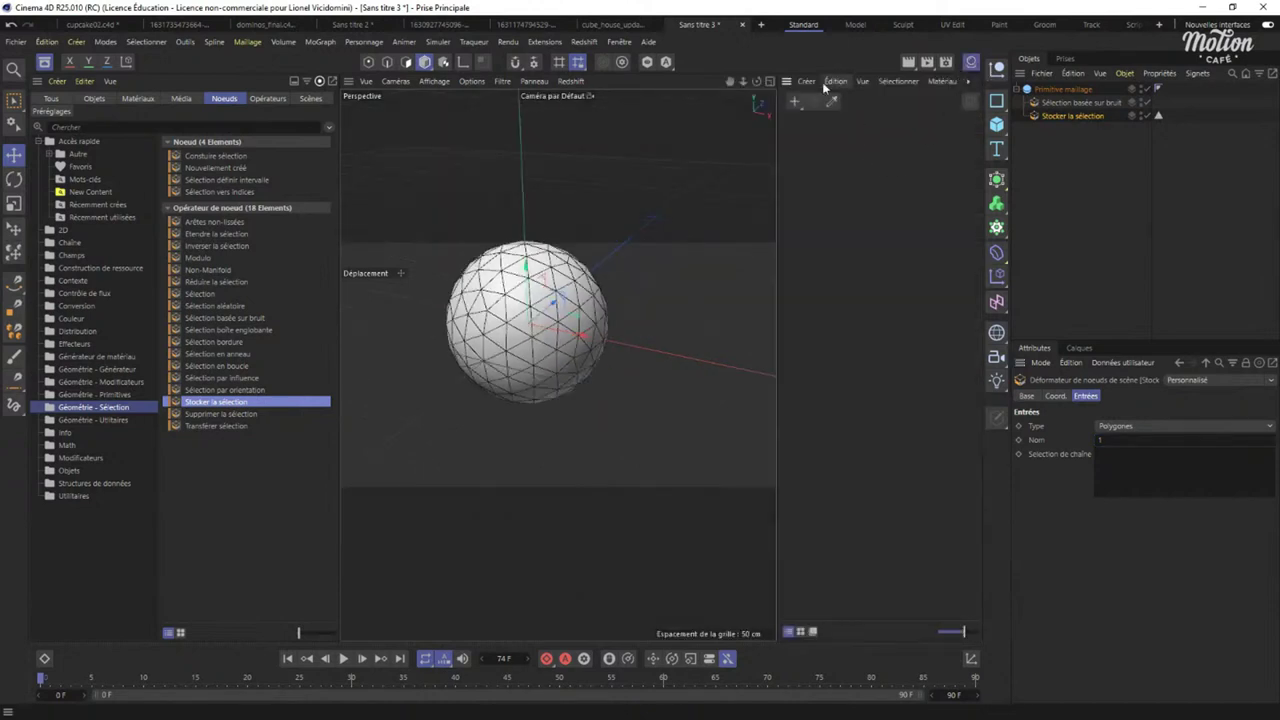
{"action": "left_click", "coordinate": [806, 81]}
{"action": "mouse_move", "coordinate": [868, 147]}
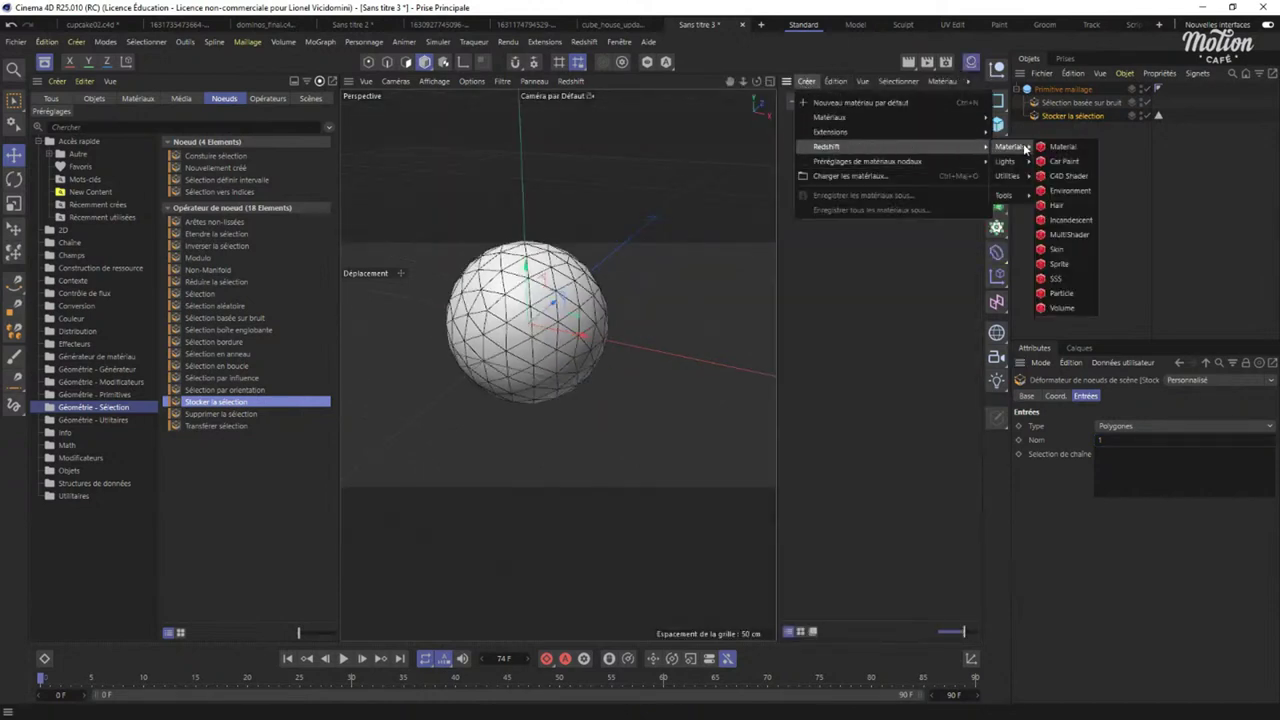
{"action": "left_click", "coordinate": [1062, 147]}
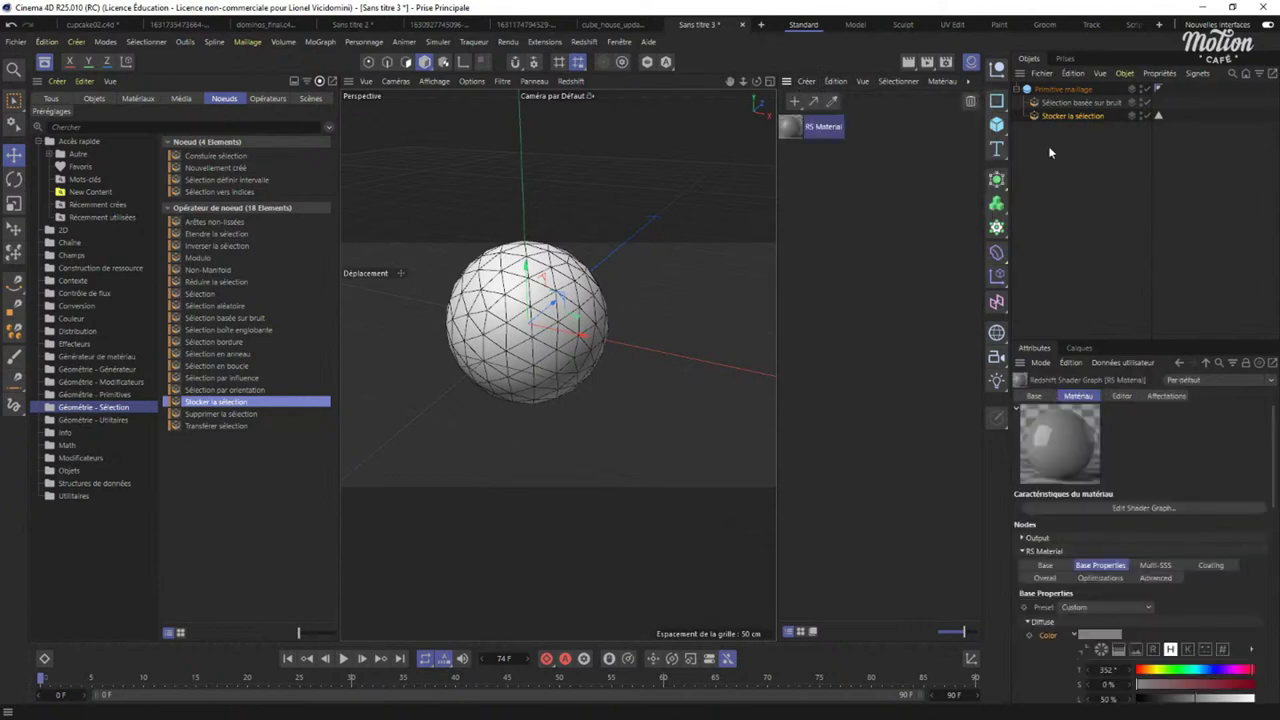
{"action": "left_click", "coordinate": [806, 81]}
{"action": "mouse_move", "coordinate": [910, 147]}
{"action": "mouse_move", "coordinate": [1018, 147]}
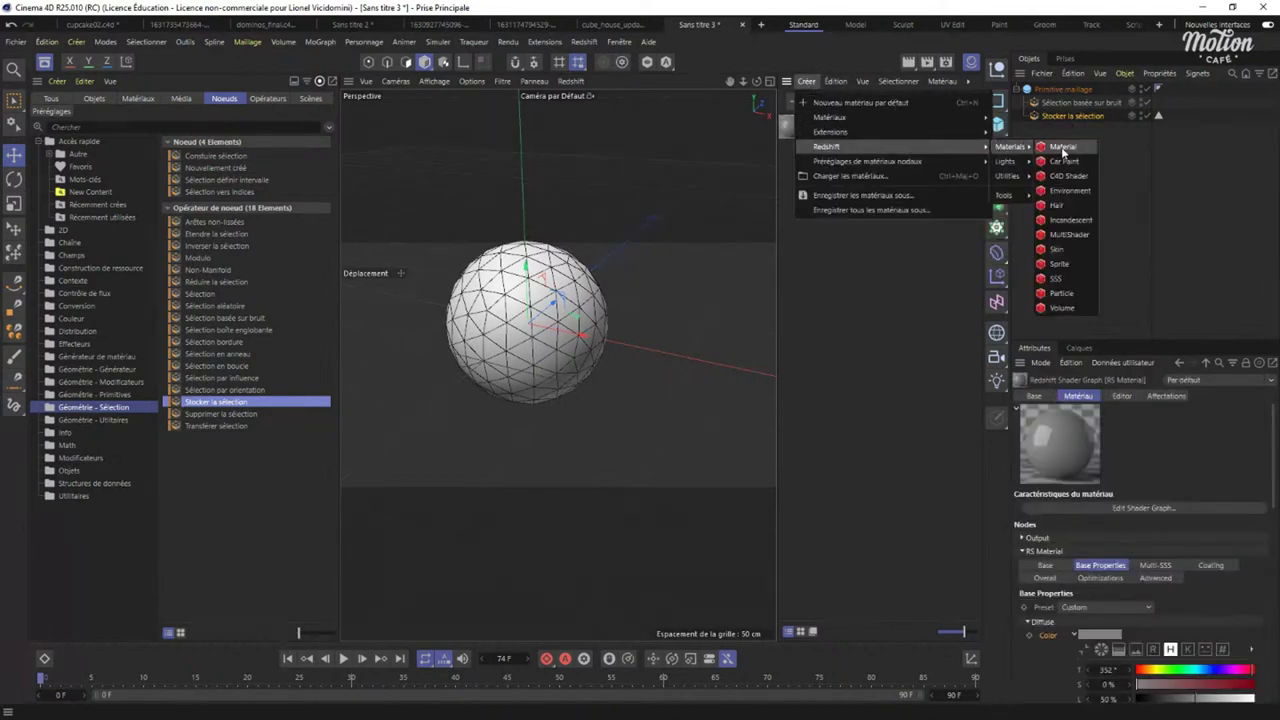
{"action": "left_click", "coordinate": [1062, 148]}
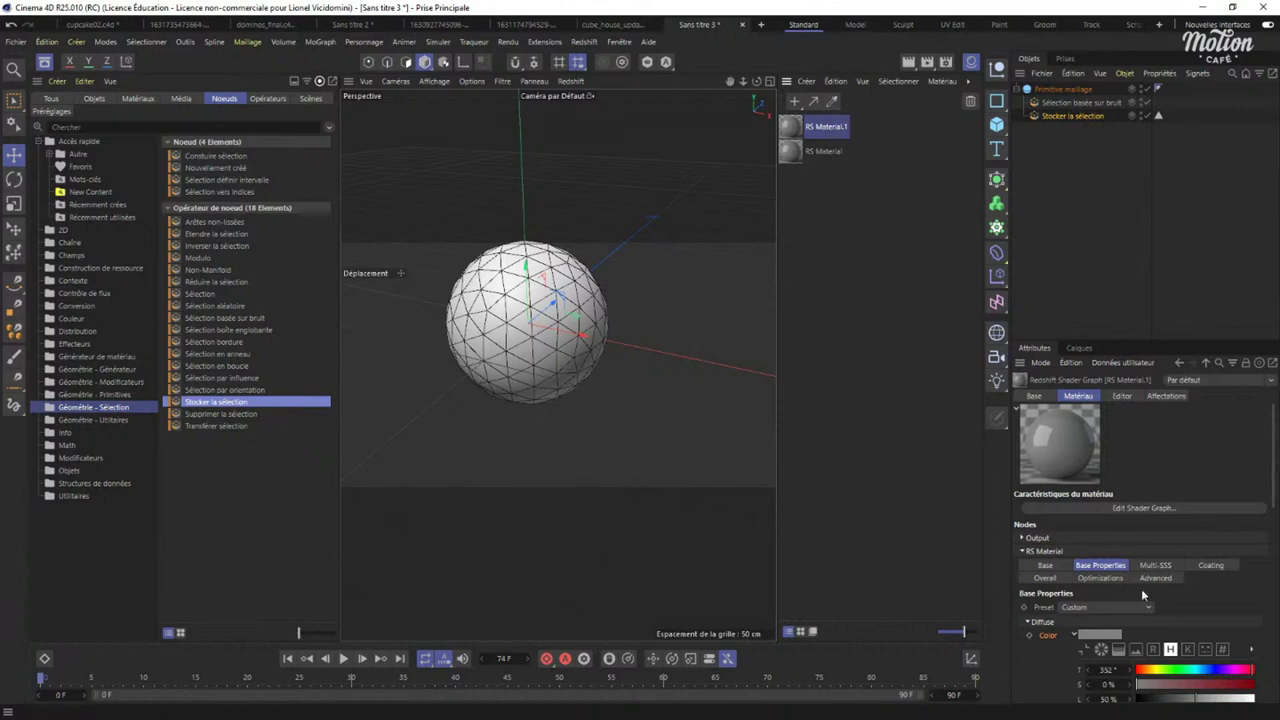
{"action": "left_click_drag", "start_coordinate": [1217, 698], "coordinate": [1256, 697]}
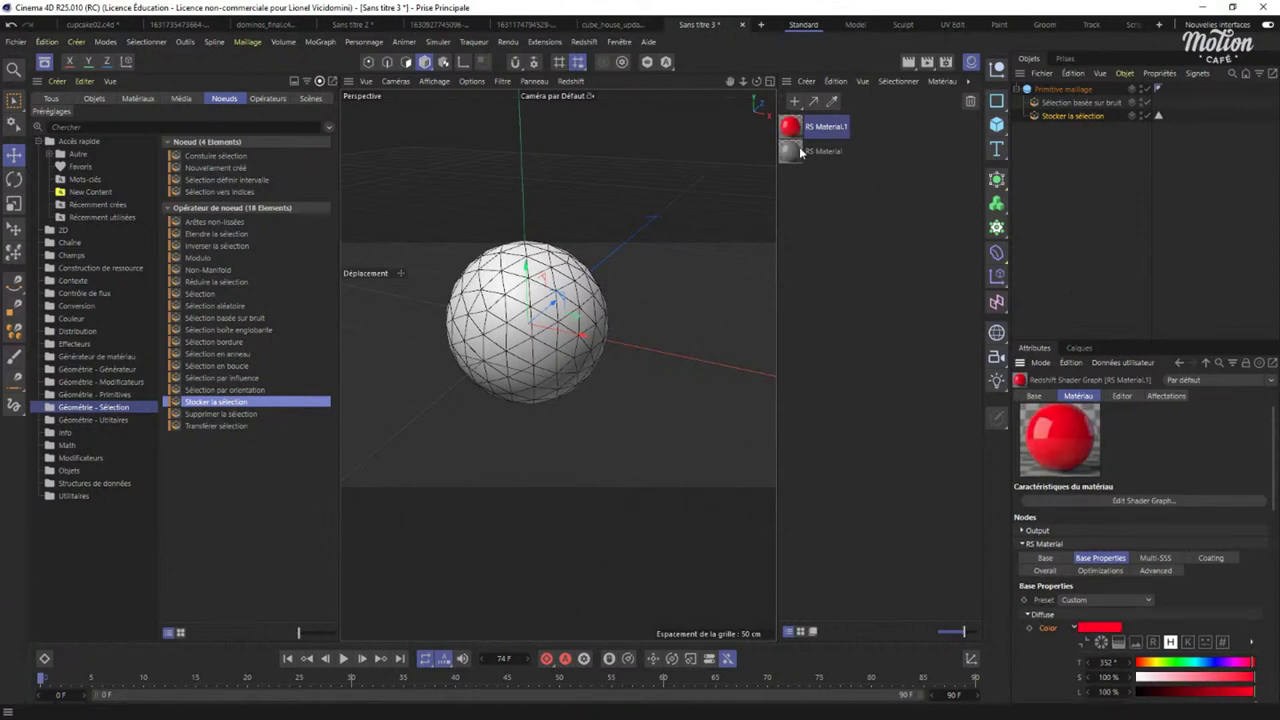
Apply grey RS Material and red RS Material.1 to Primitive maillage, limiting the red one to selection '1'.
{"action": "left_click_drag", "start_coordinate": [796, 152], "coordinate": [1058, 90]}
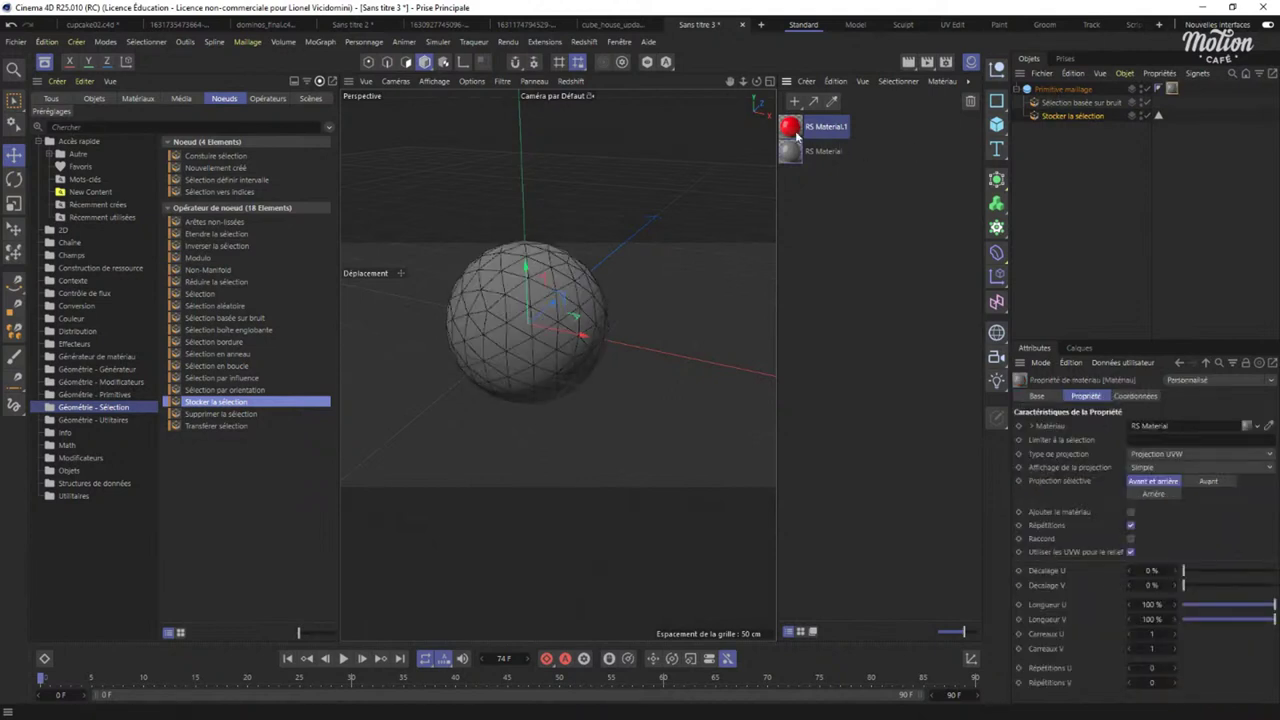
{"action": "left_click_drag", "start_coordinate": [797, 130], "coordinate": [1078, 90]}
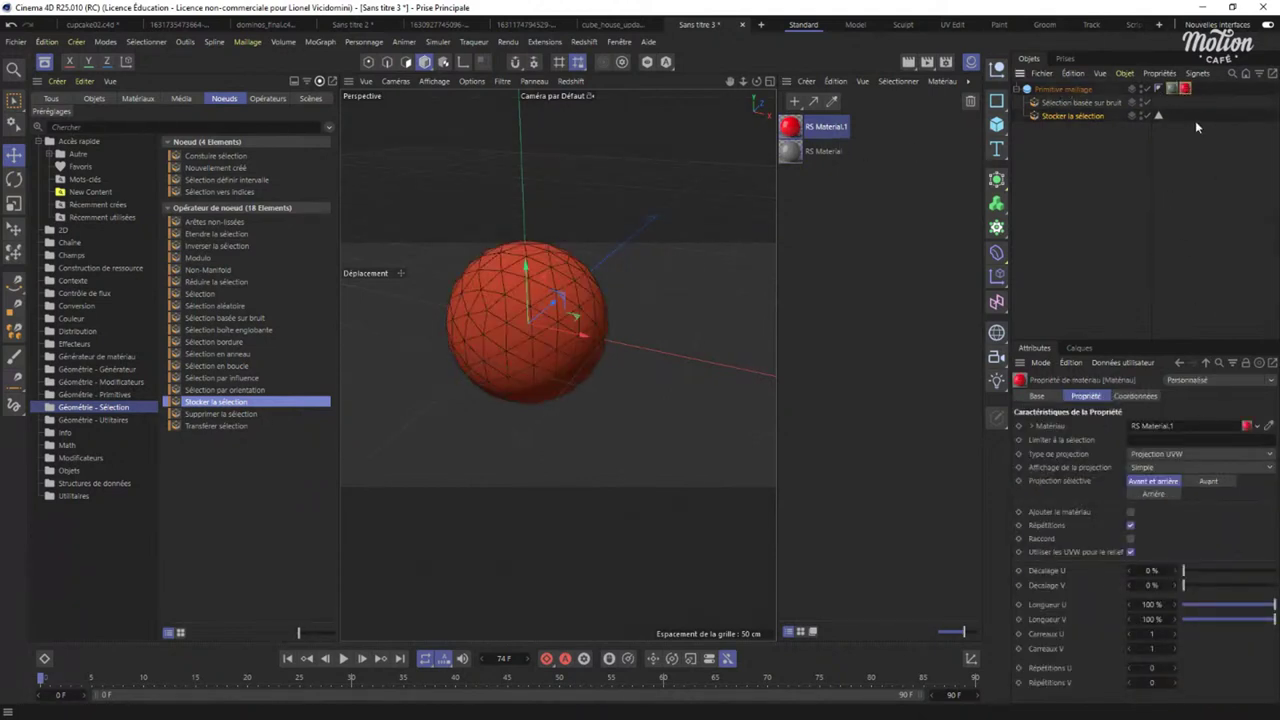
{"action": "left_click_drag", "start_coordinate": [1158, 116], "coordinate": [1162, 453]}
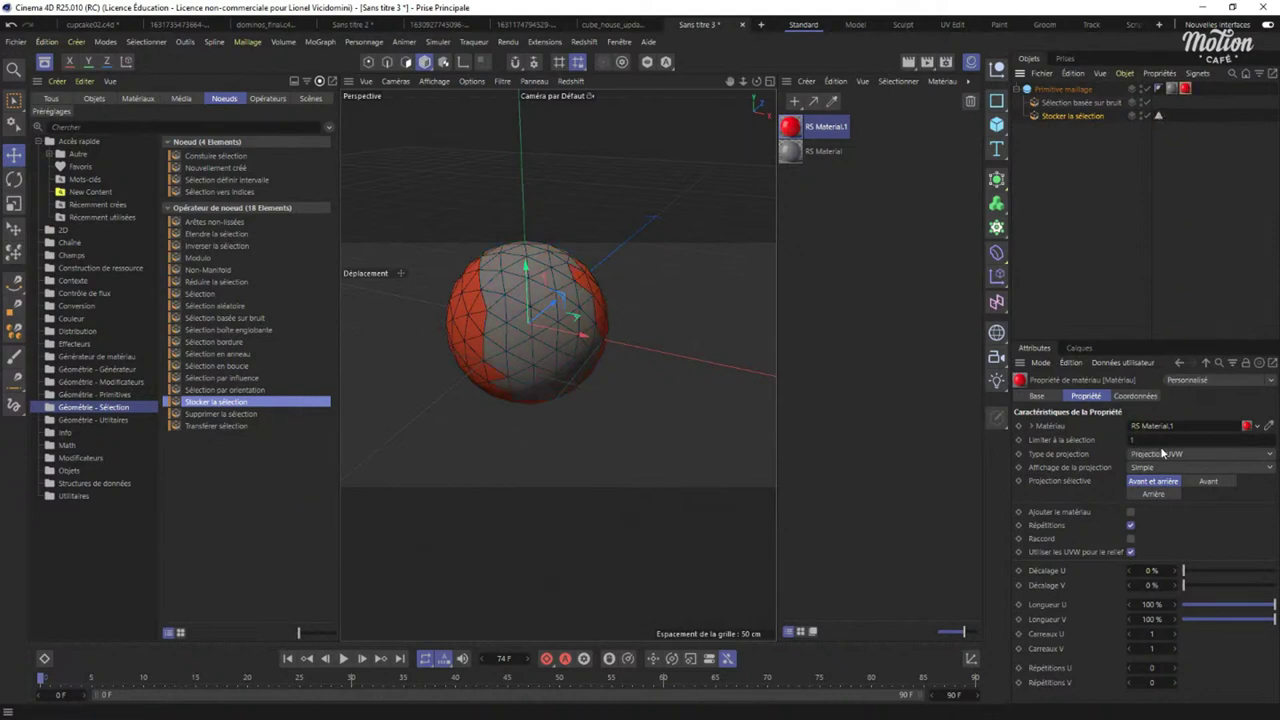
{"action": "left_click_drag", "start_coordinate": [594, 305], "coordinate": [640, 310], "text": "alt"}
{"action": "left_click", "coordinate": [970, 68]}
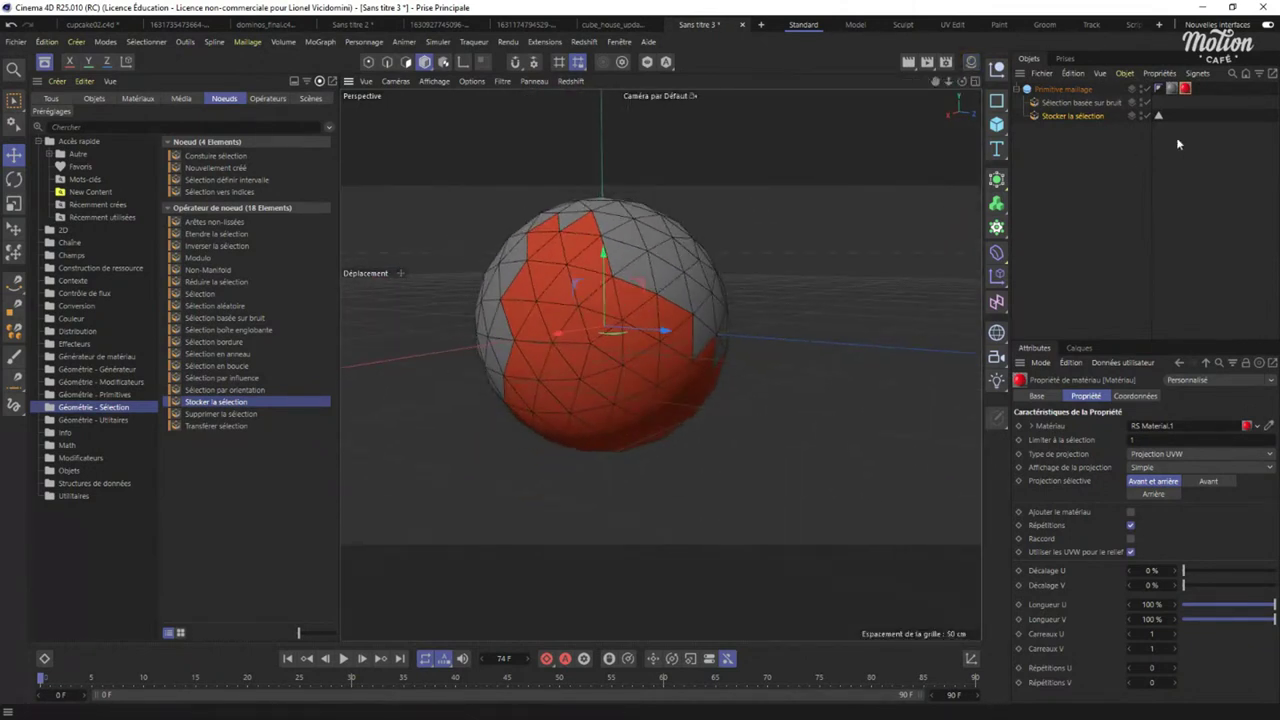
{"action": "left_click", "coordinate": [1084, 102]}
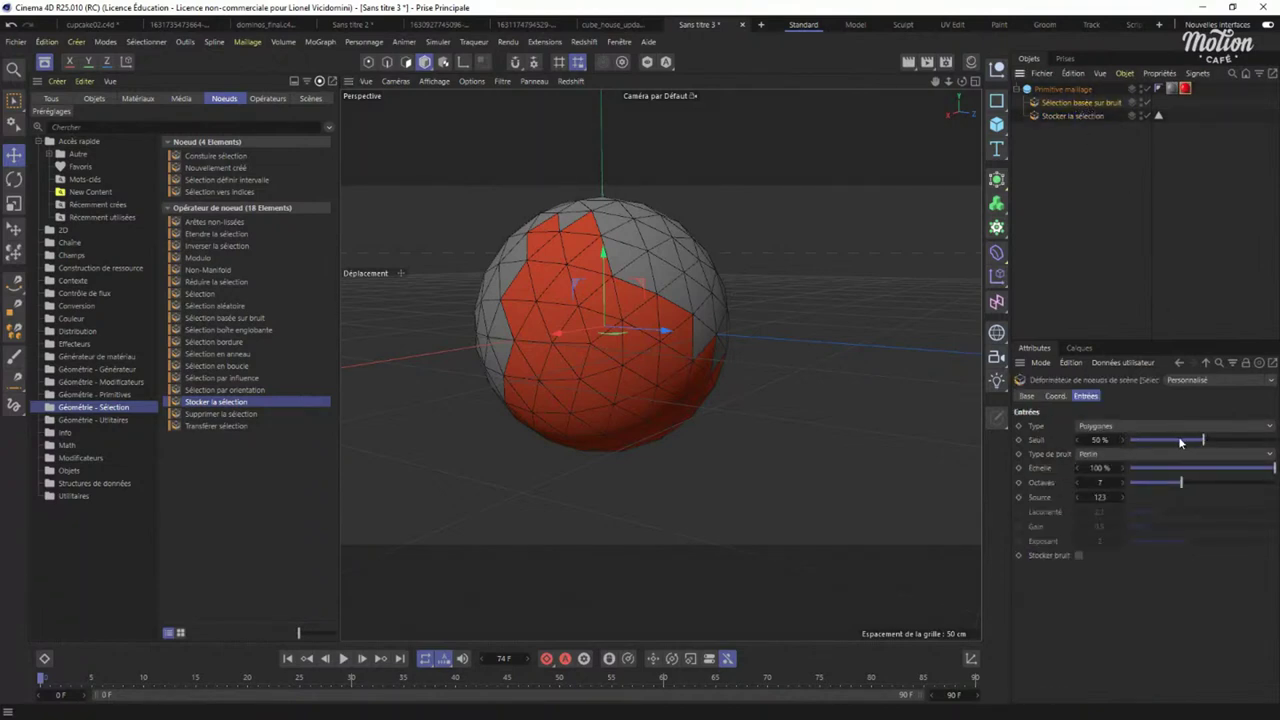
Set noise Seuil to 53 % and Échelle to 27 %, then try a Citerne with 25 height segments.
{"action": "left_click_drag", "start_coordinate": [1180, 443], "coordinate": [1208, 445]}
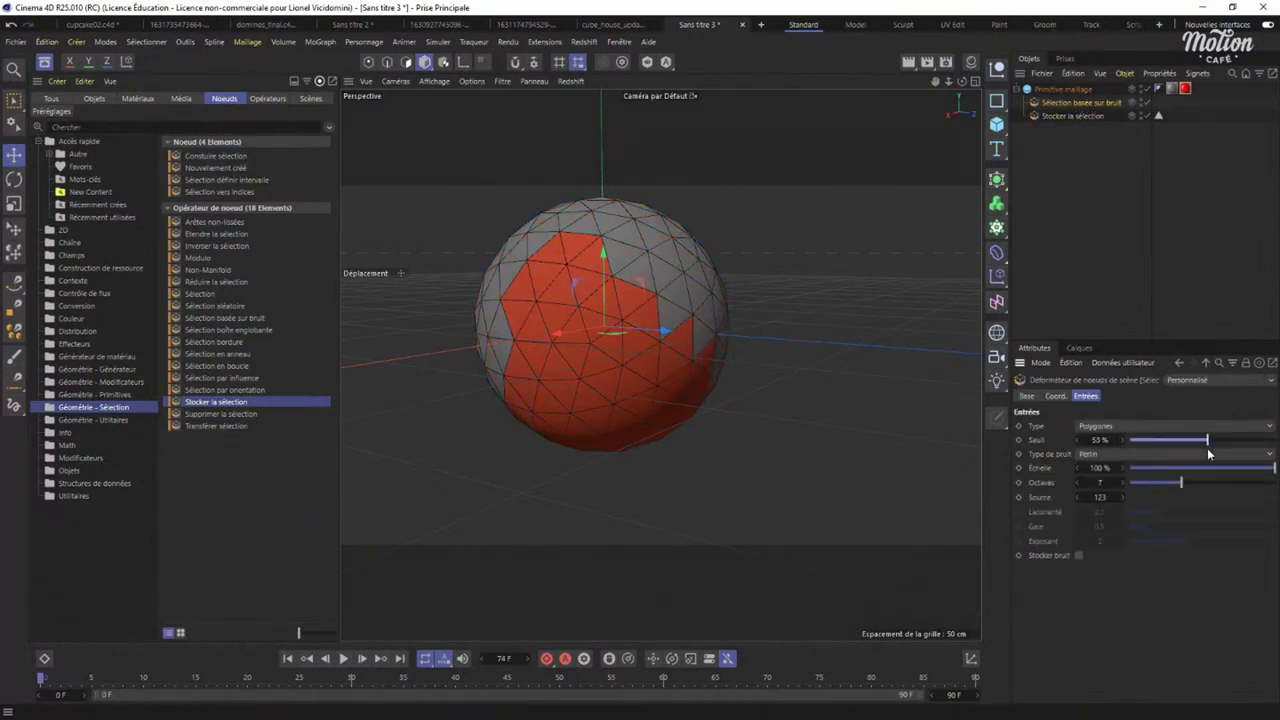
{"action": "left_click_drag", "start_coordinate": [1272, 476], "coordinate": [1140, 467]}
{"action": "left_click", "coordinate": [1086, 89]}
{"action": "left_click", "coordinate": [1116, 441]}
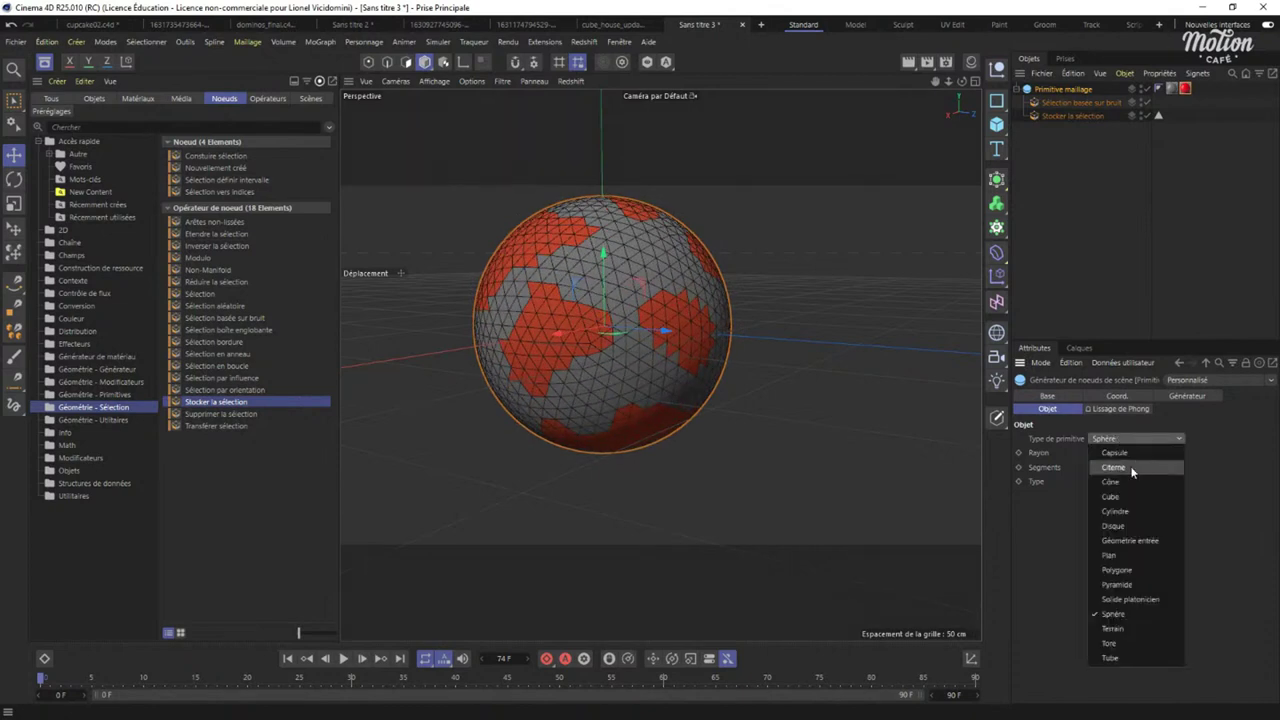
{"action": "left_click", "coordinate": [1130, 467]}
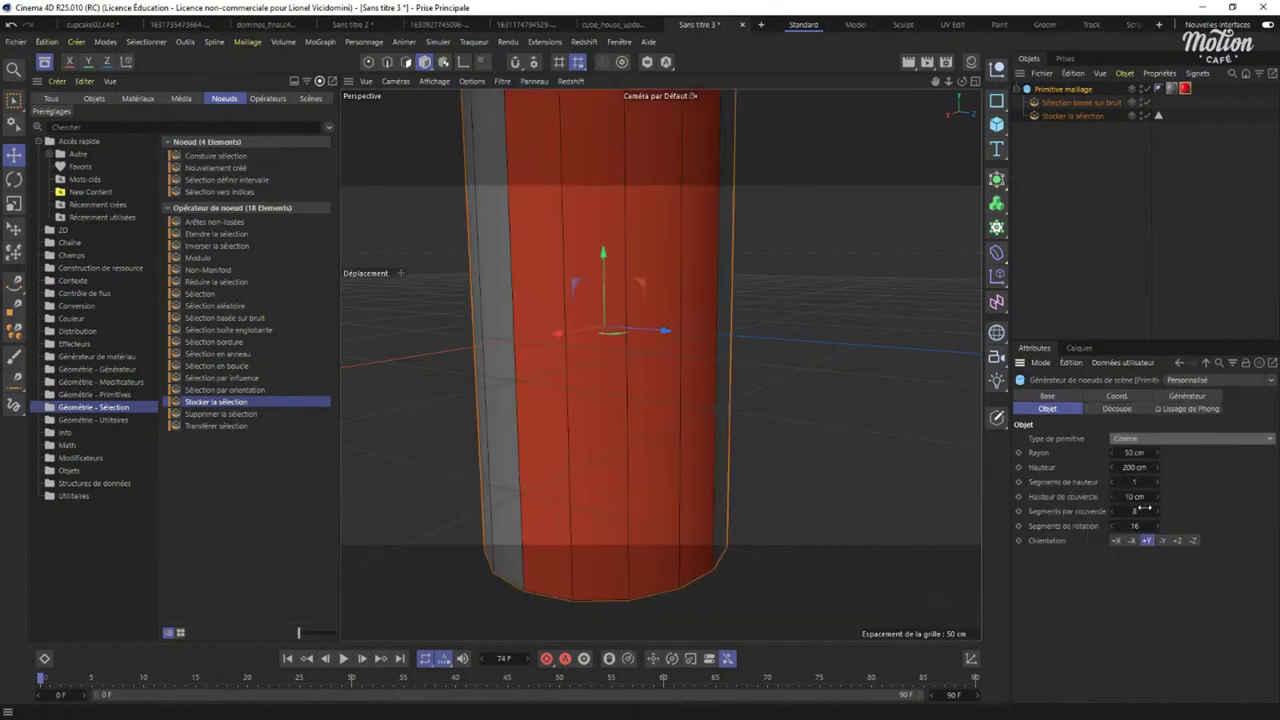
{"action": "left_click_drag", "start_coordinate": [1133, 484], "coordinate": [1150, 483]}
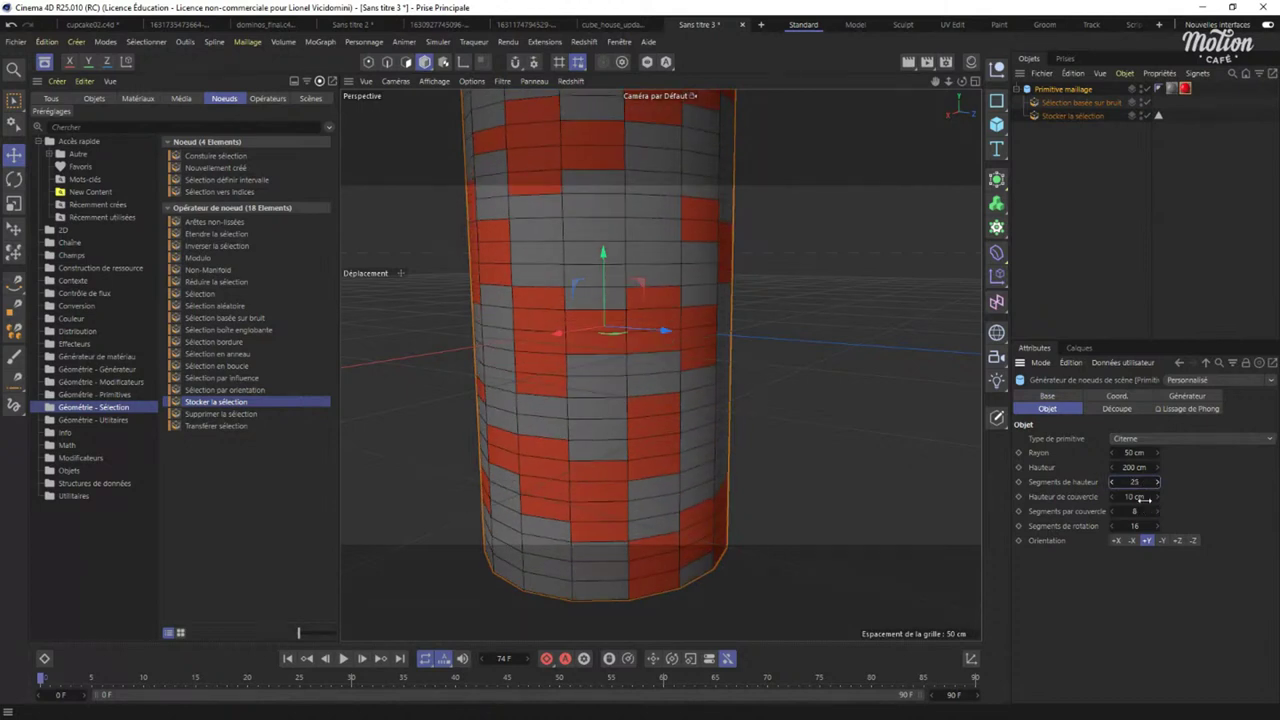
Switch the primitive back to an Icosaèdre sphere with 39 segments.
{"action": "left_click", "coordinate": [1143, 440]}
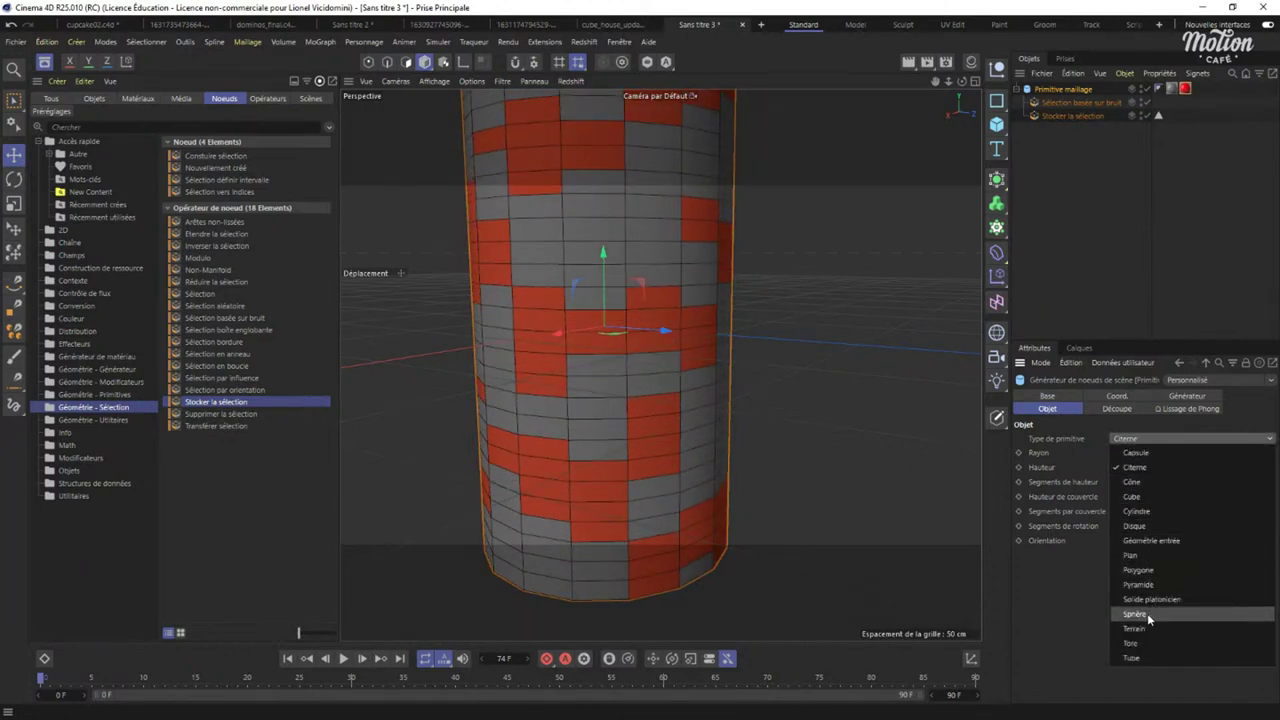
{"action": "left_click", "coordinate": [1140, 613]}
{"action": "left_click", "coordinate": [1120, 481]}
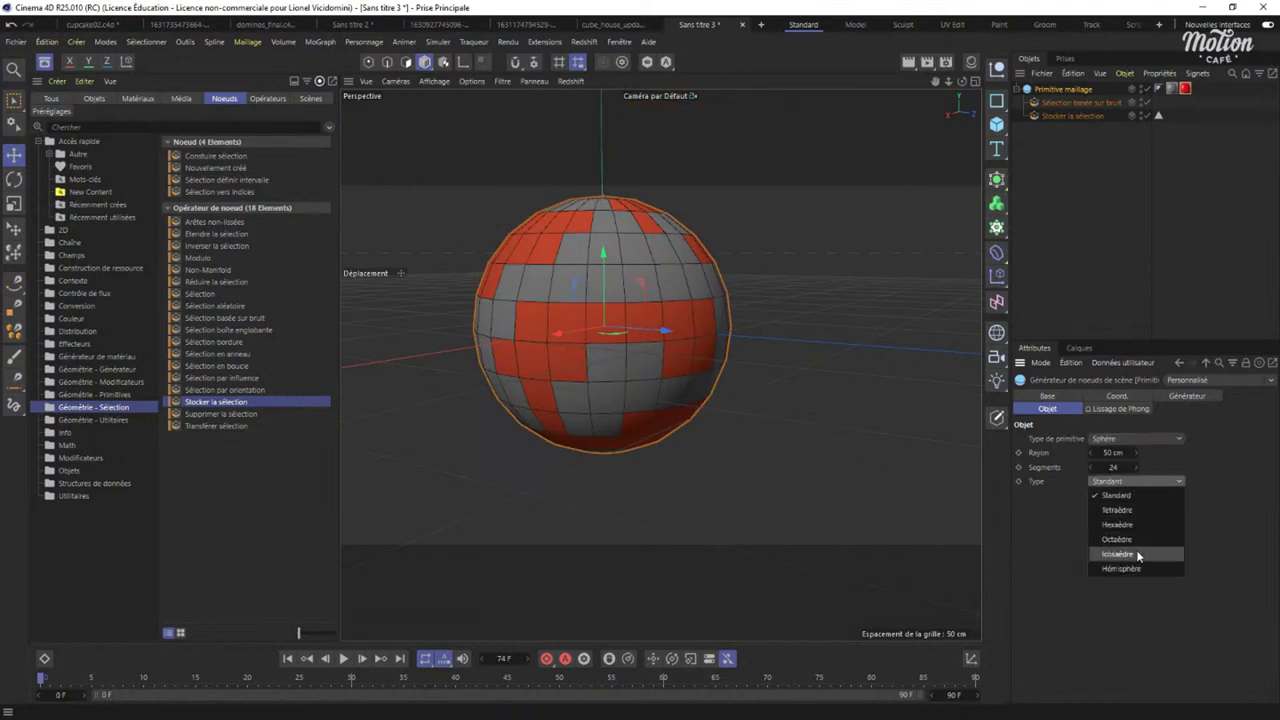
{"action": "left_click", "coordinate": [1140, 554]}
{"action": "left_click_drag", "start_coordinate": [1108, 455], "coordinate": [1138, 452]}
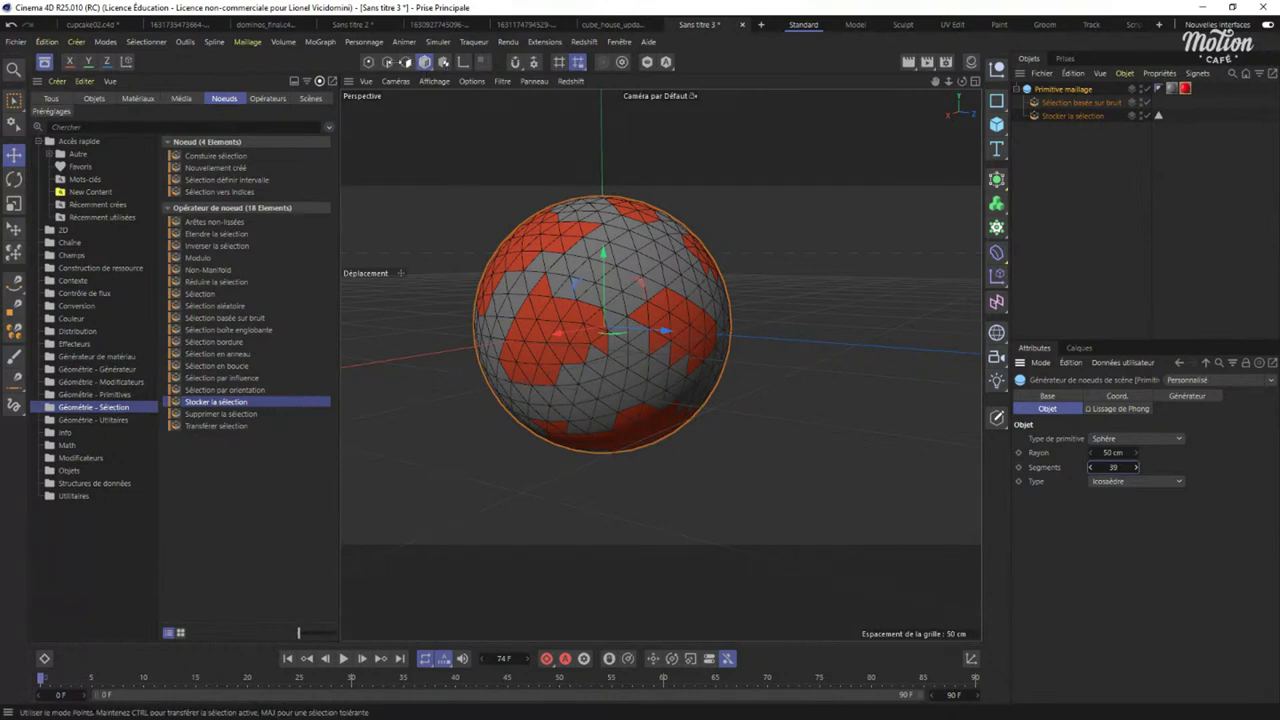
{"action": "left_click", "coordinate": [406, 63]}
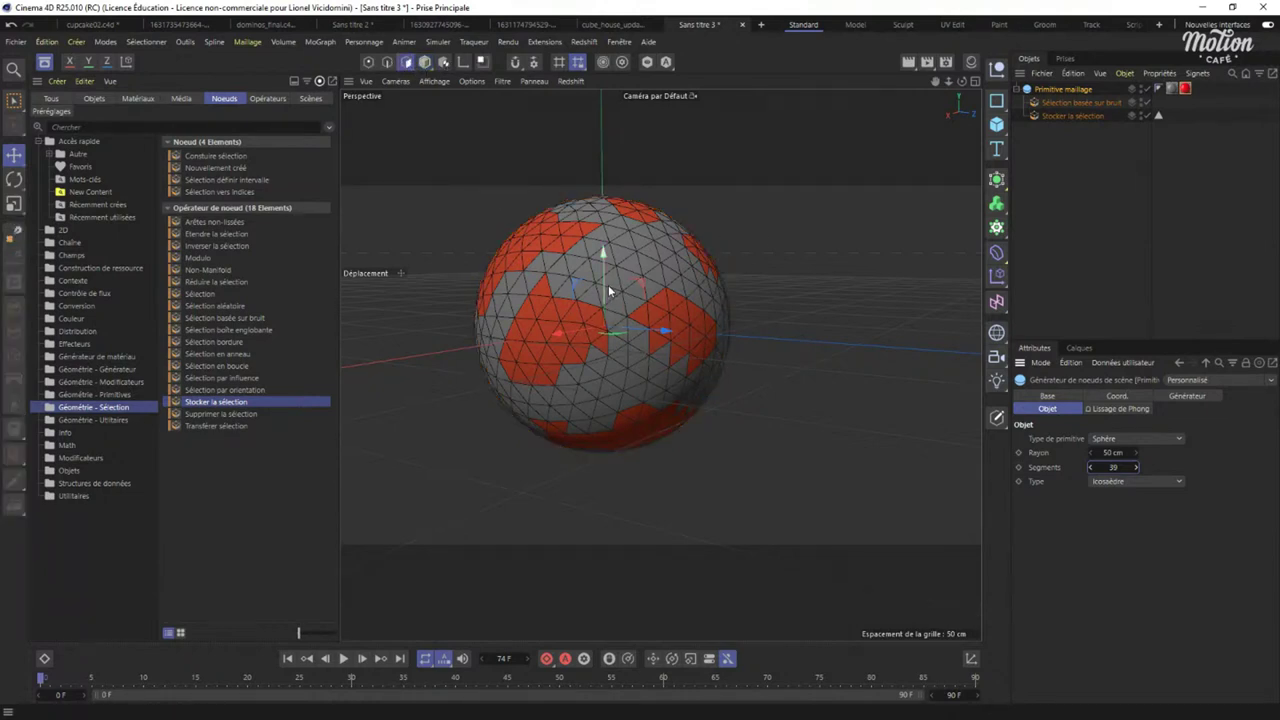
{"action": "left_click", "coordinate": [425, 62]}
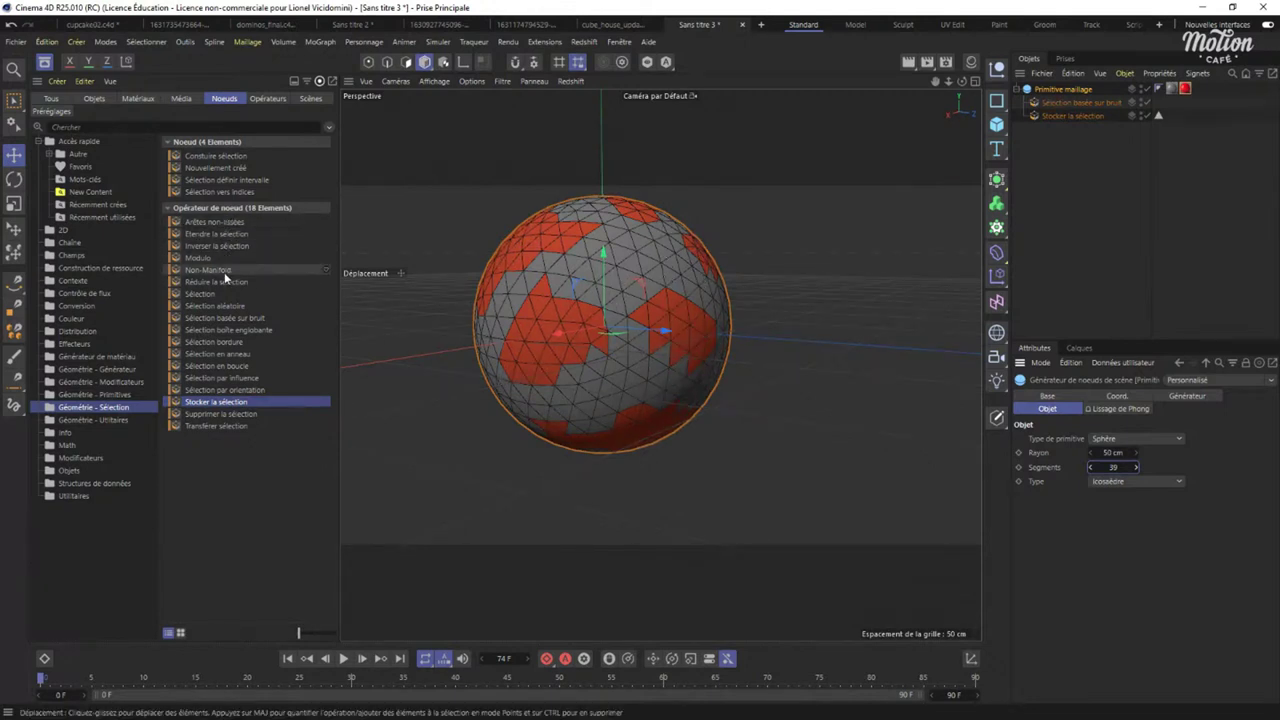
Add an Extruder with 97 % offset variation, trying Utiliser les flots at 49° before unchecking it.
{"action": "left_click", "coordinate": [113, 382]}
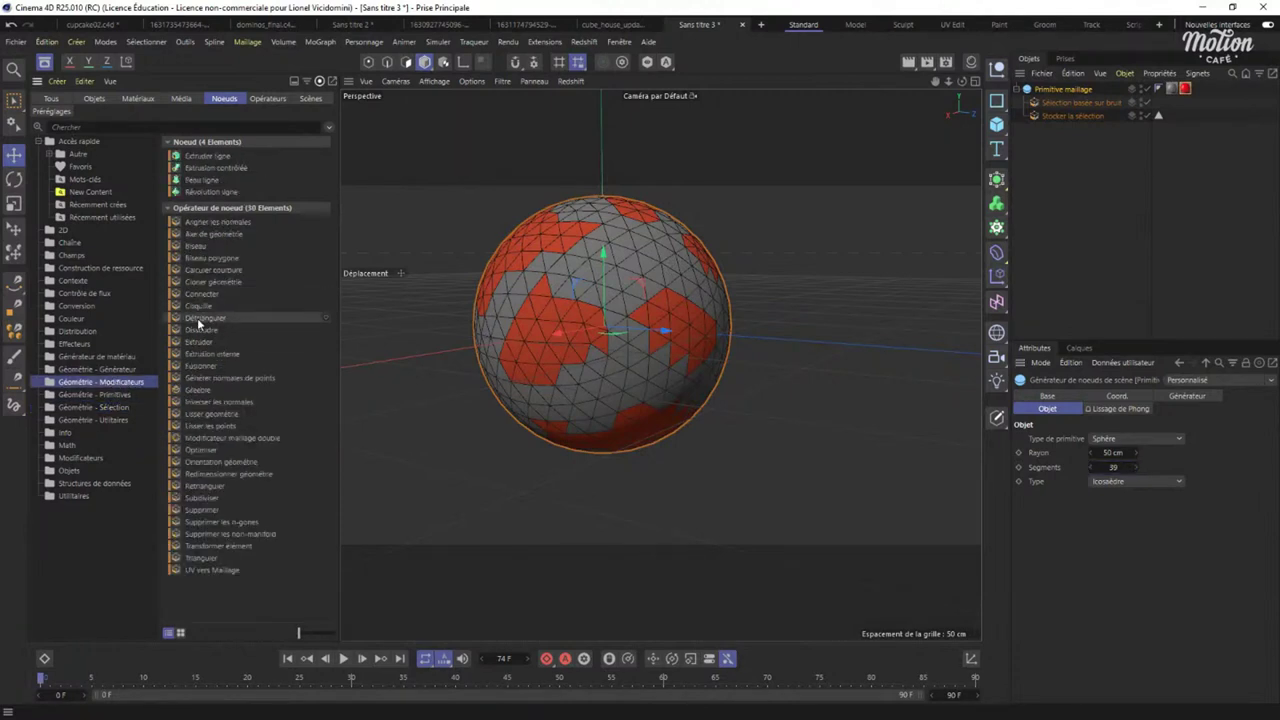
{"action": "left_click_drag", "start_coordinate": [205, 342], "coordinate": [1078, 125]}
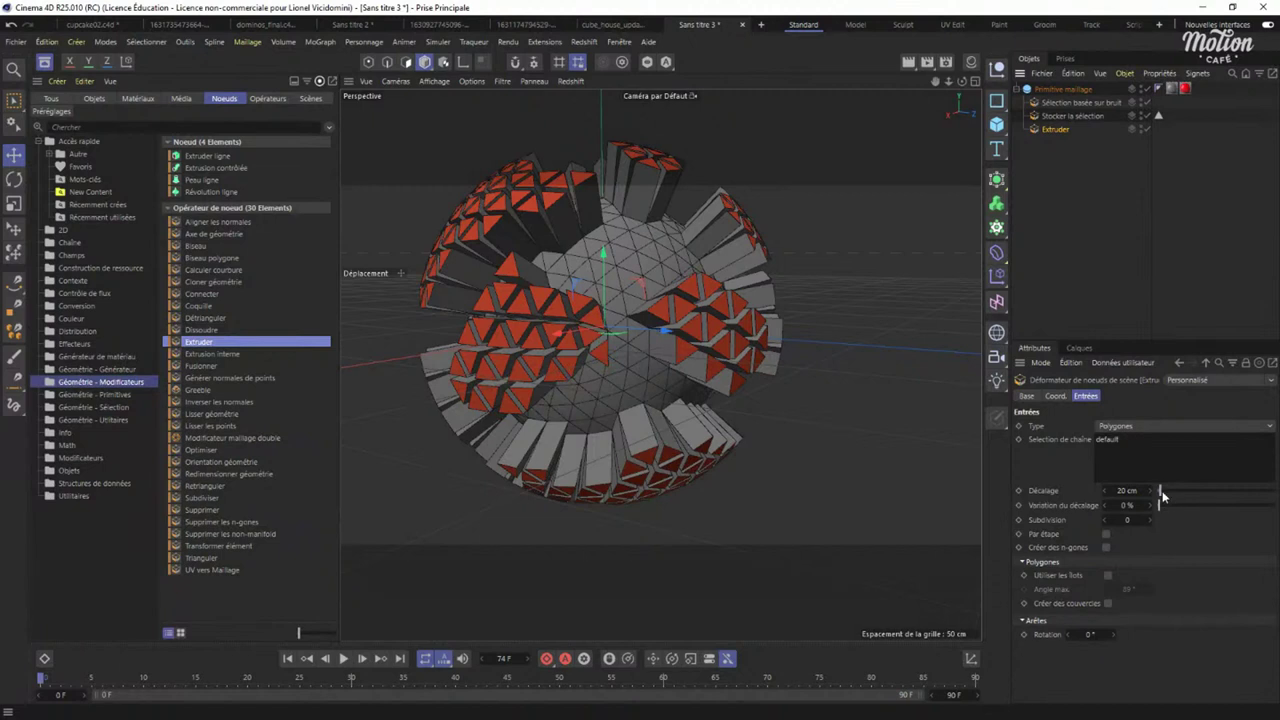
{"action": "left_click_drag", "start_coordinate": [1166, 505], "coordinate": [1271, 506]}
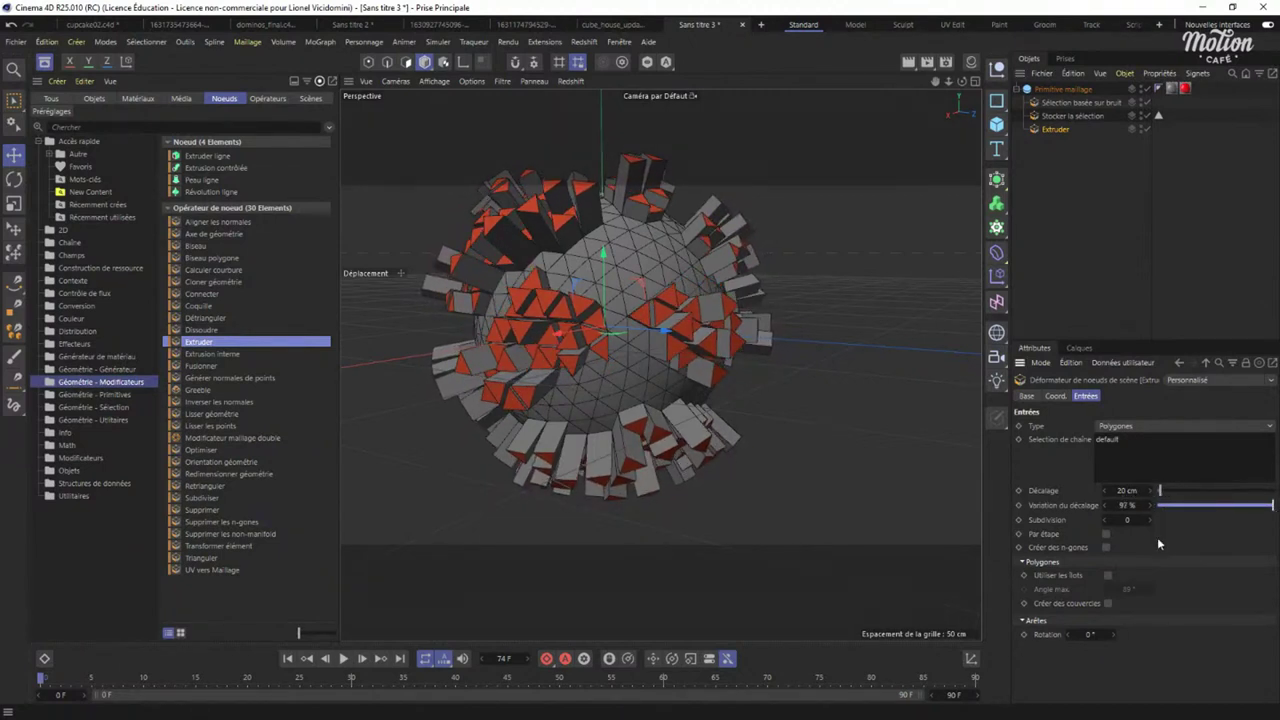
{"action": "left_click", "coordinate": [1107, 576]}
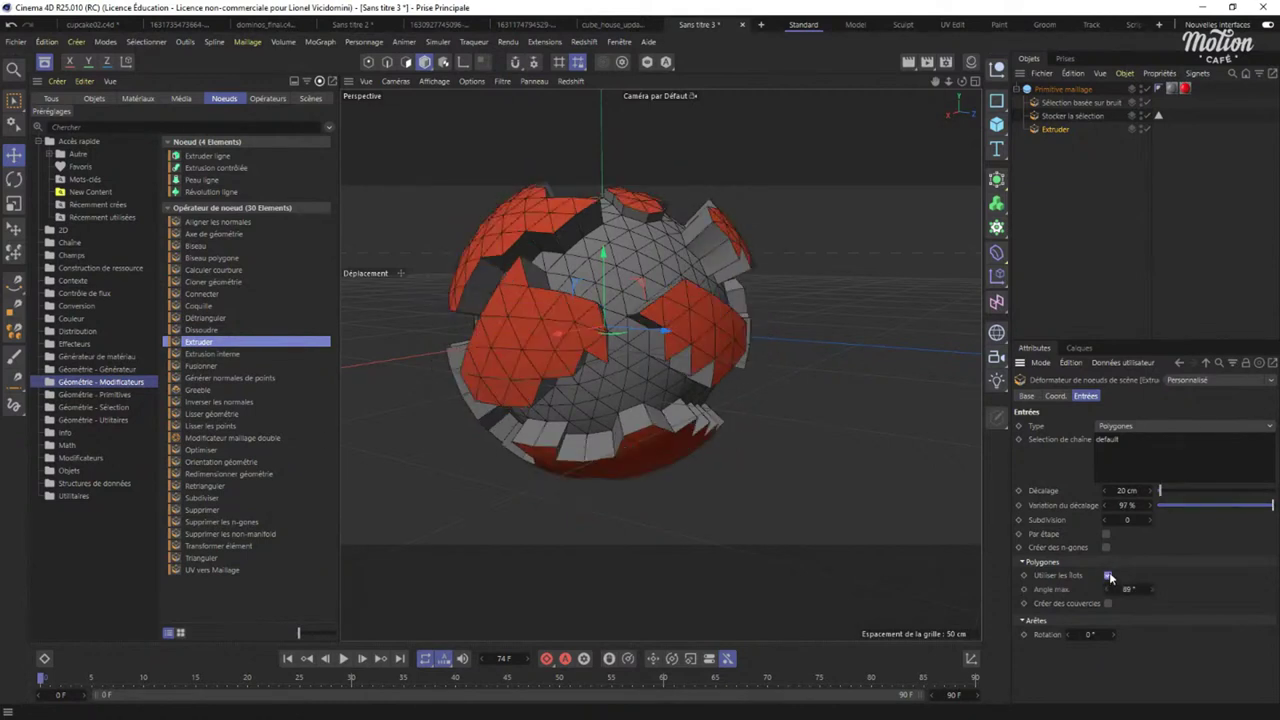
{"action": "left_click_drag", "start_coordinate": [1141, 589], "coordinate": [1073, 591]}
{"action": "left_click", "coordinate": [1107, 576]}
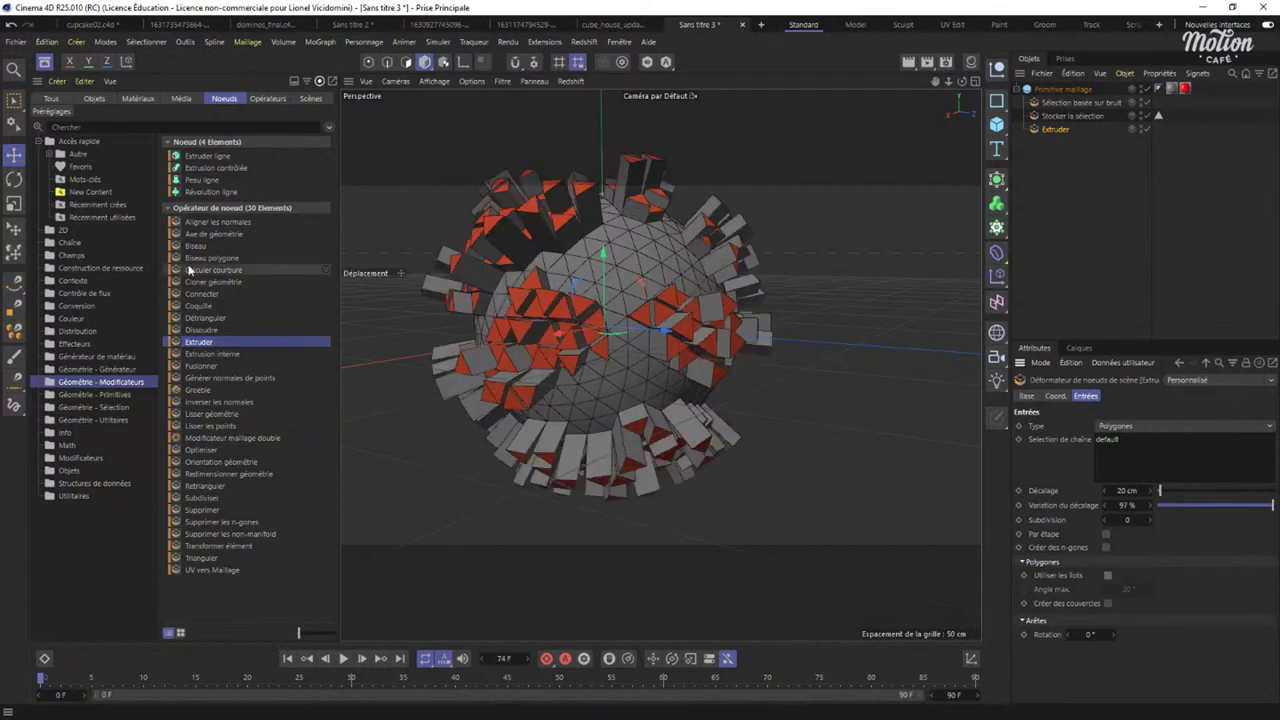
{"action": "left_click", "coordinate": [197, 358]}
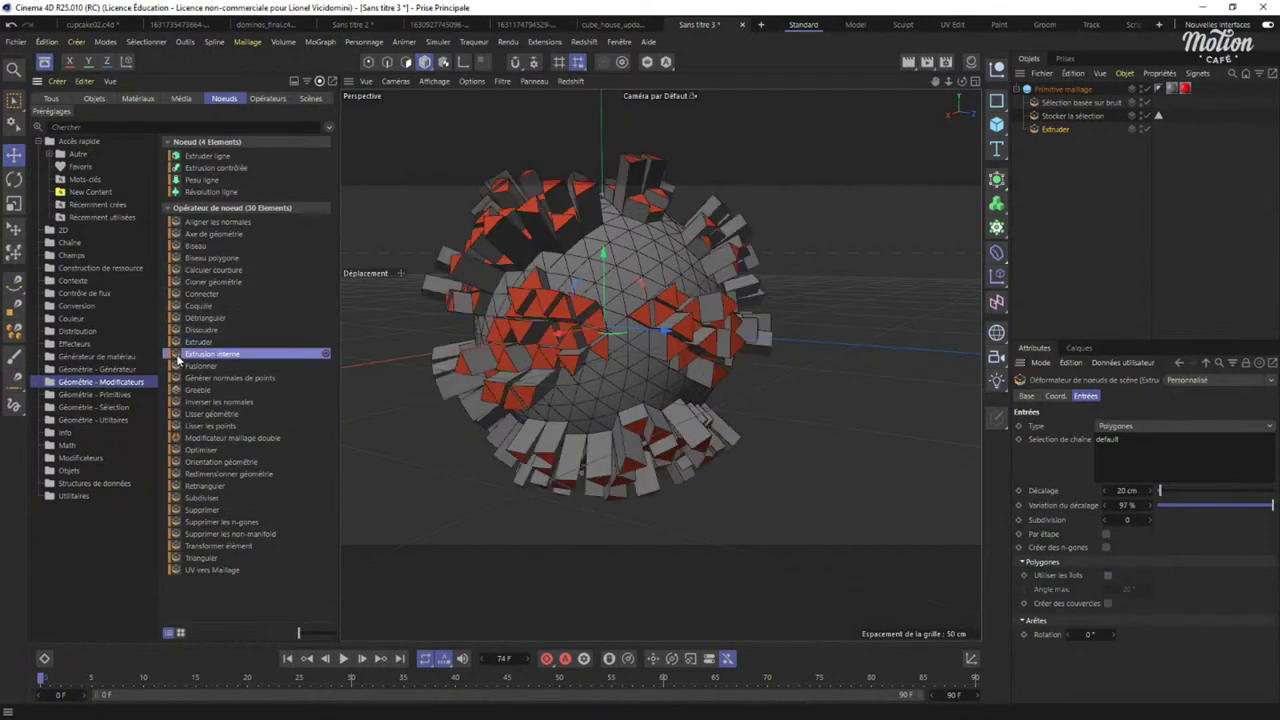
Add Extrusion interne after the Extruder with 56 % inset and 58 % variation, then a second Extruder.
{"action": "left_click_drag", "start_coordinate": [1099, 180], "coordinate": [1054, 141]}
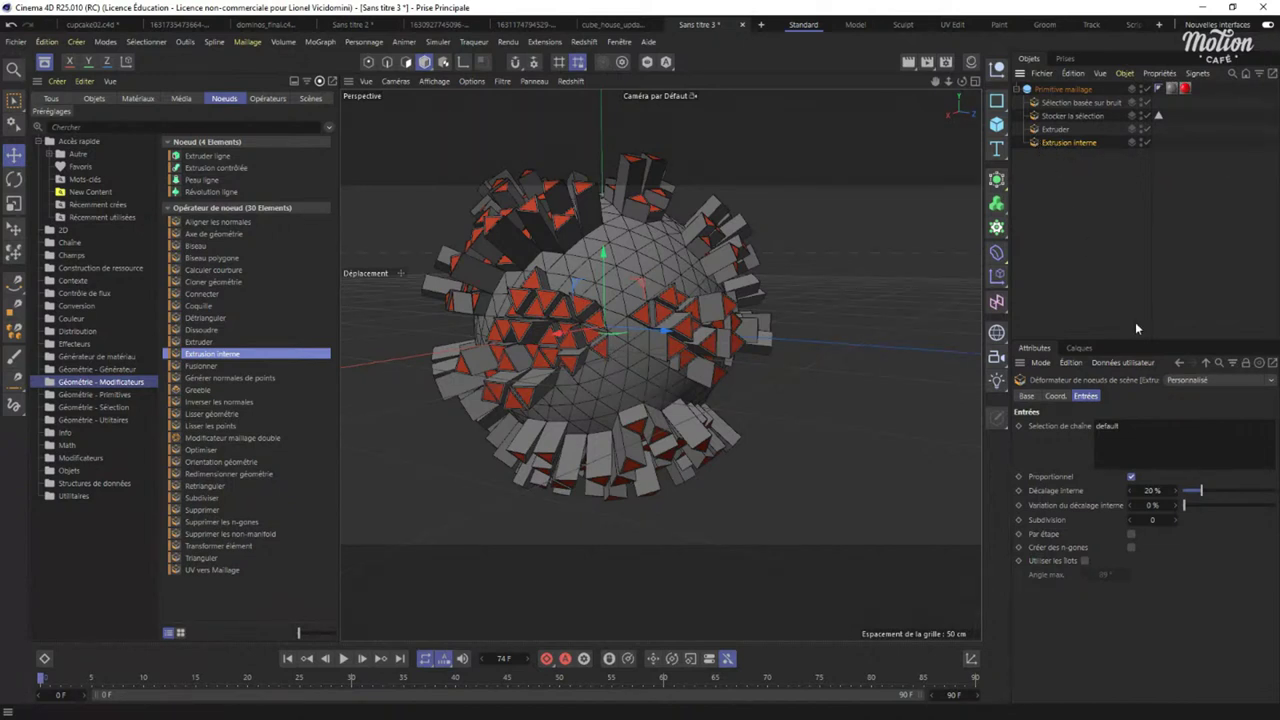
{"action": "left_click_drag", "start_coordinate": [1204, 493], "coordinate": [1236, 495]}
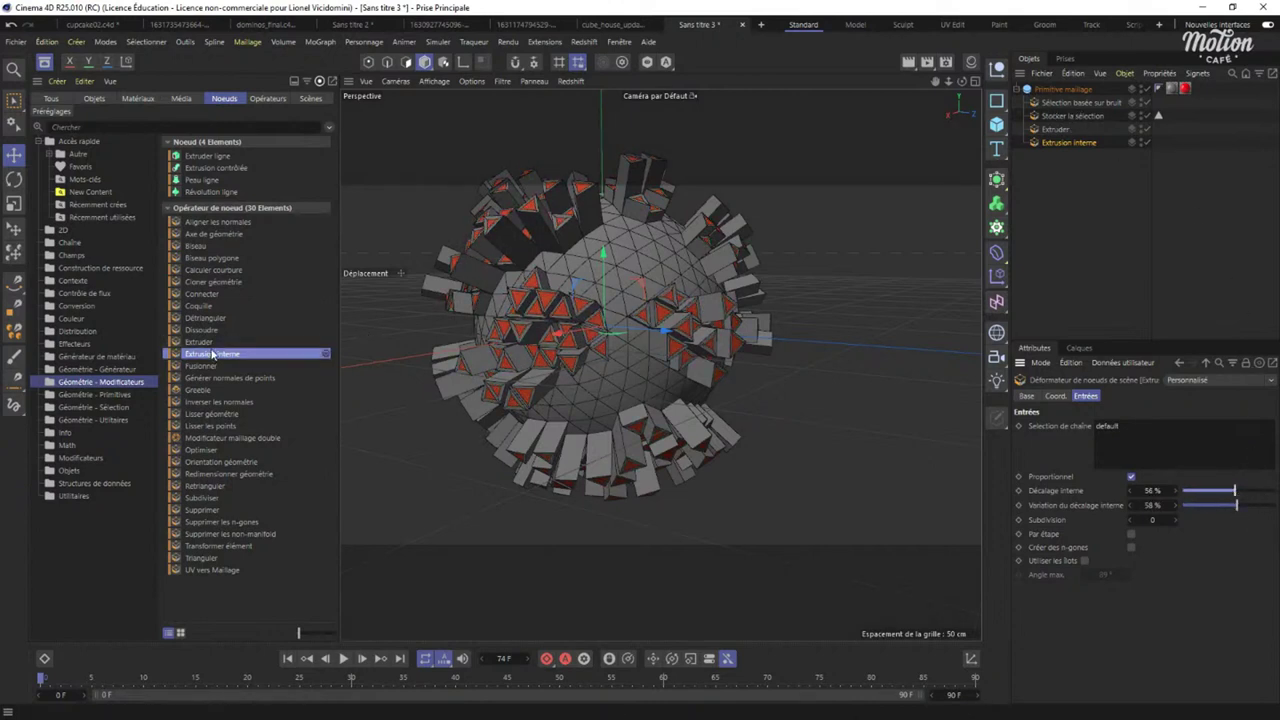
{"action": "left_click_drag", "start_coordinate": [198, 341], "coordinate": [1073, 154]}
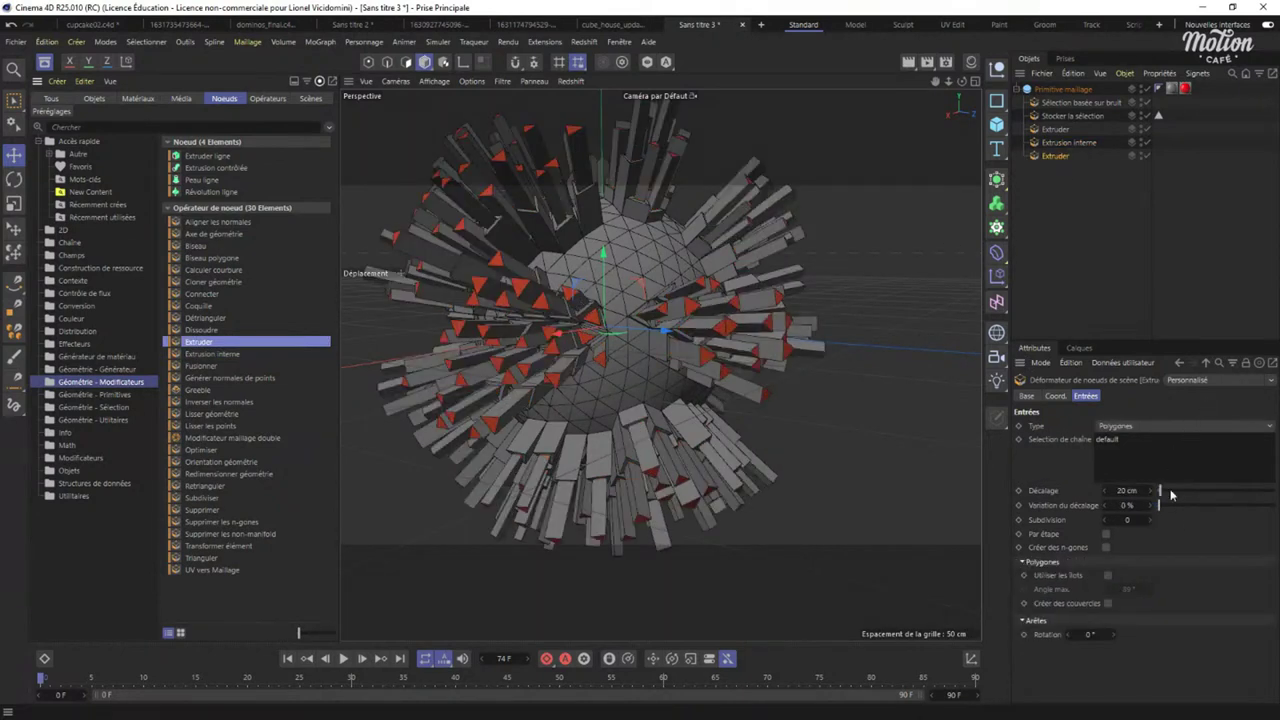
Shorten the second Extruder's Décalage, give both Extruders Subdivision 1, and add Lisser géométrie.
{"action": "mouse_move", "coordinate": [1140, 491]}
{"action": "left_mouse_down"}
{"action": "mouse_move", "coordinate": [1120, 490]}
{"action": "mouse_move", "coordinate": [1204, 506]}
{"action": "mouse_move", "coordinate": [1138, 489]}
{"action": "left_mouse_up"}
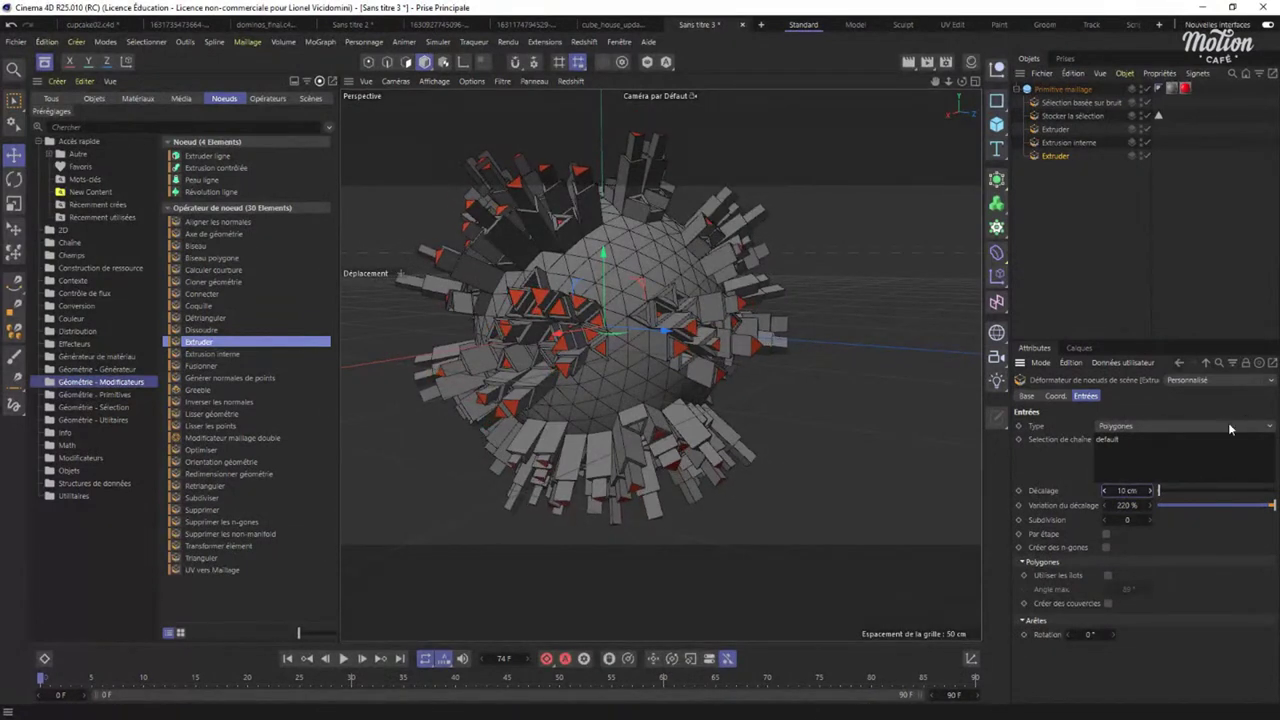
{"action": "left_click", "coordinate": [1151, 519]}
{"action": "left_click", "coordinate": [1056, 129]}
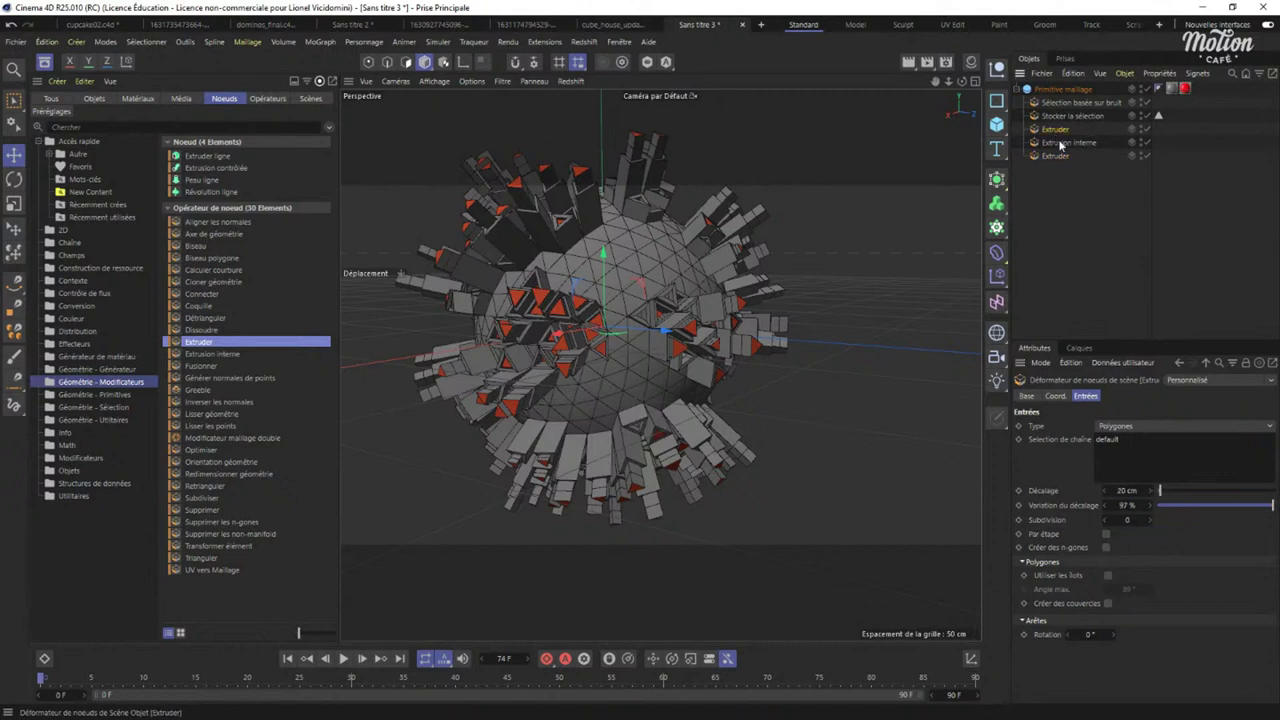
{"action": "left_click", "coordinate": [1153, 521]}
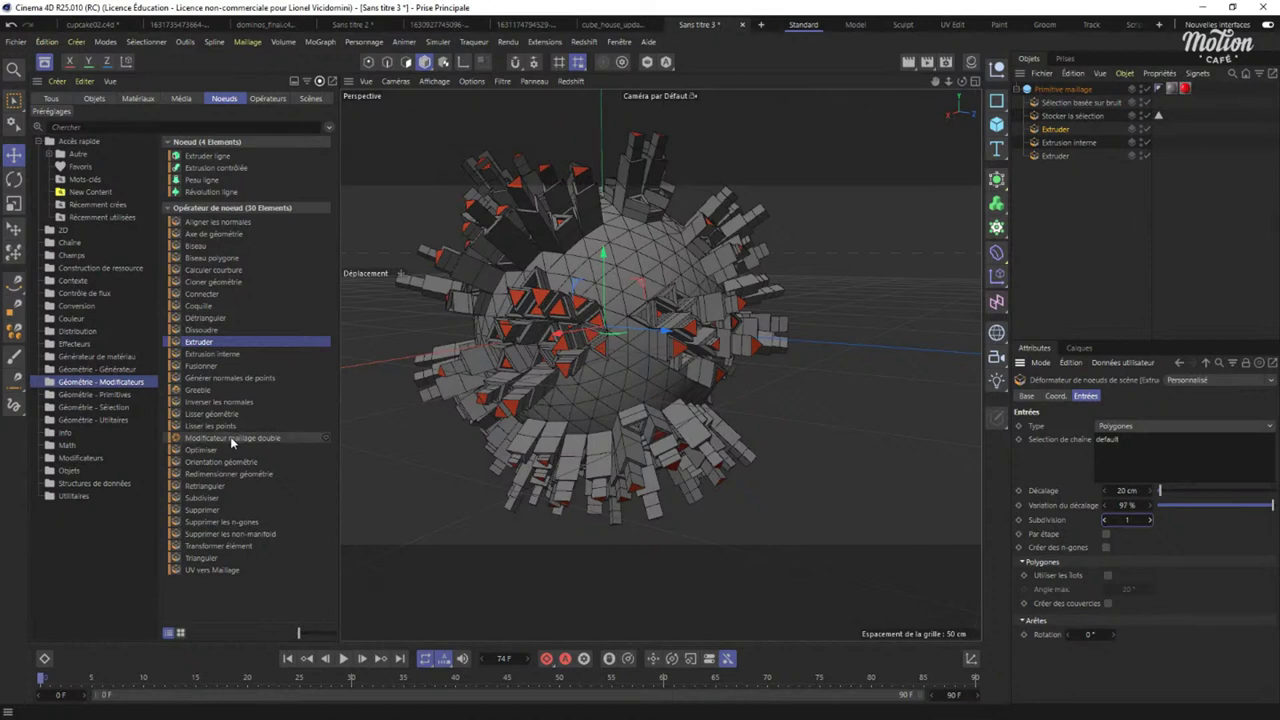
{"action": "left_click_drag", "start_coordinate": [208, 420], "coordinate": [1063, 167]}
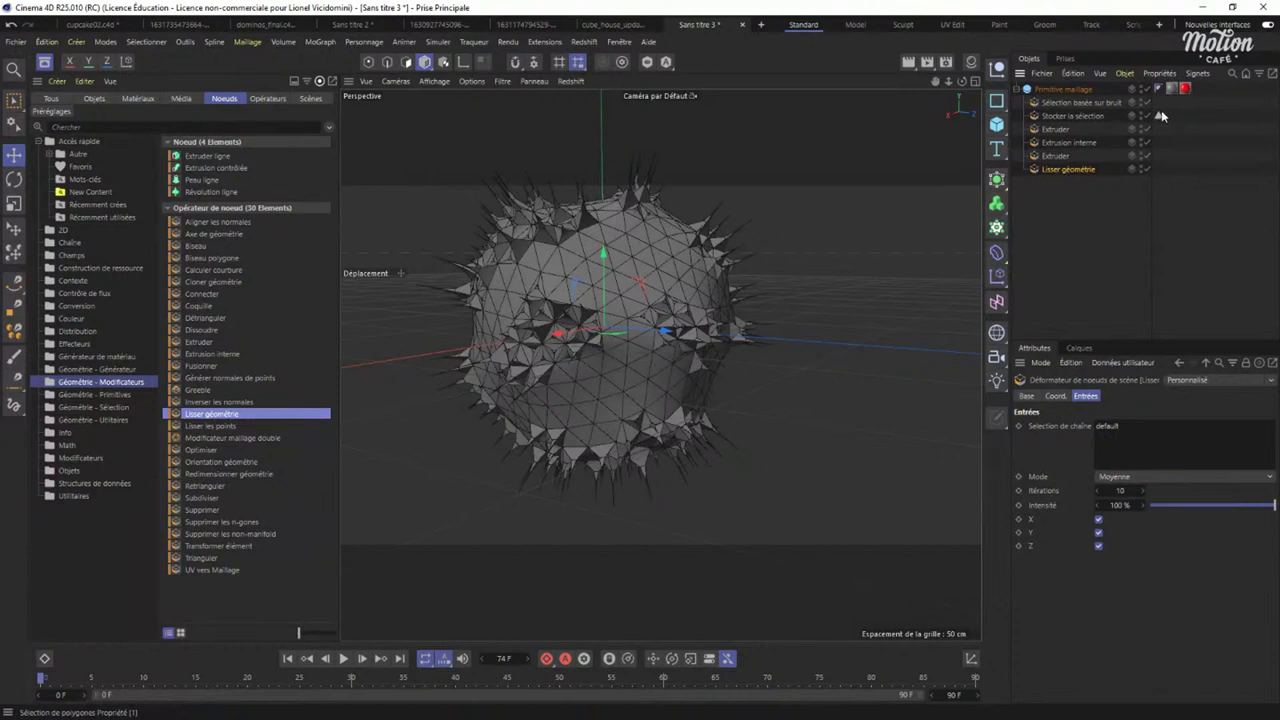
Enter 'a' in the smoothing step's Sélection de chaîne field.
{"action": "double_click", "coordinate": [1150, 428]}
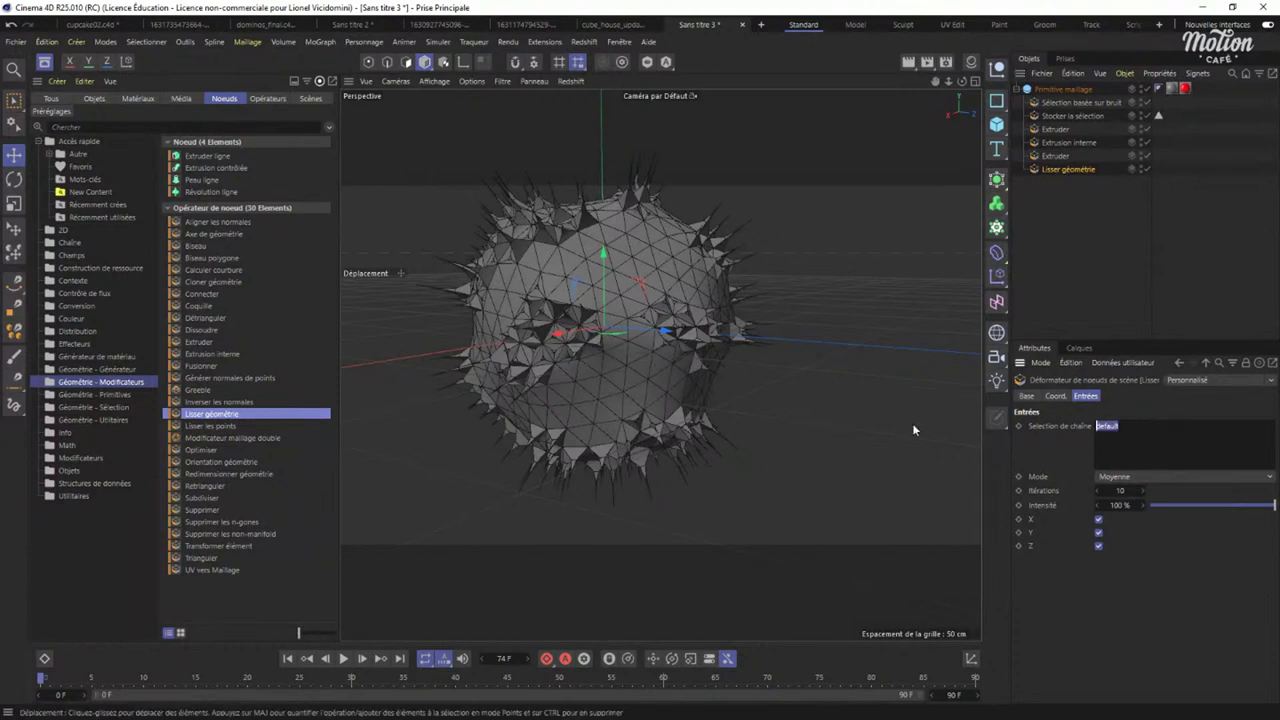
{"action": "type", "text": "all"}
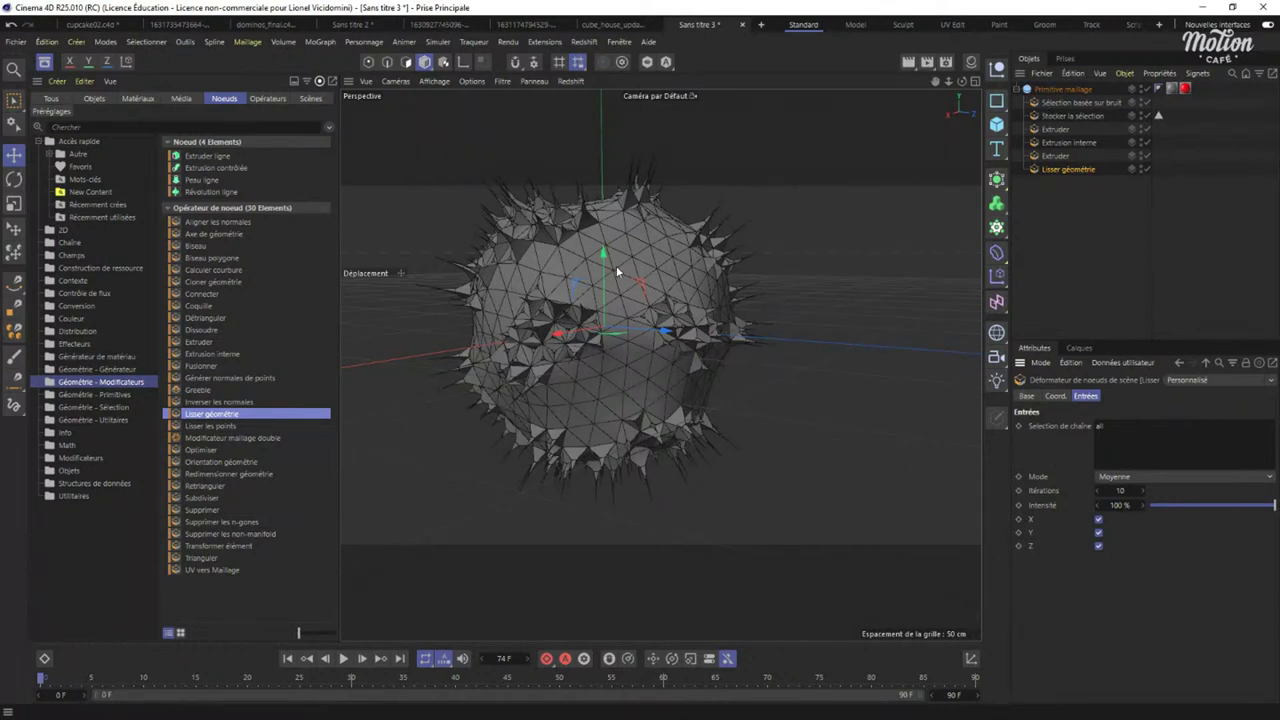
{"action": "mouse_move", "coordinate": [653, 262]}
{"action": "left_mouse_down", "text": "alt"}
{"action": "mouse_move", "coordinate": [615, 310]}
{"action": "mouse_move", "coordinate": [612, 200]}
{"action": "mouse_move", "coordinate": [704, 211]}
{"action": "mouse_move", "coordinate": [719, 244]}
{"action": "mouse_move", "coordinate": [640, 262]}
{"action": "left_mouse_up", "text": "alt"}
Change the chain selection to 'de', set Intensité to 32 %, and add a Subdiviser step.
{"action": "left_click", "coordinate": [1113, 431]}
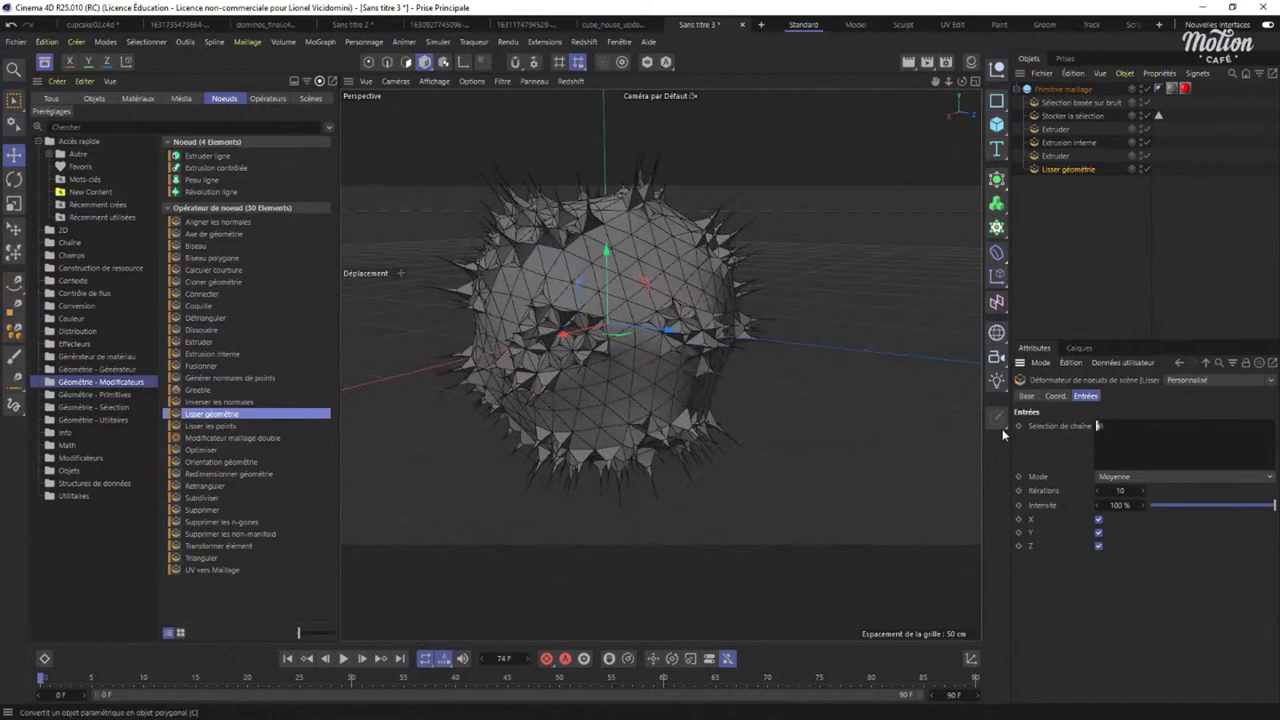
{"action": "type", "text": "default"}
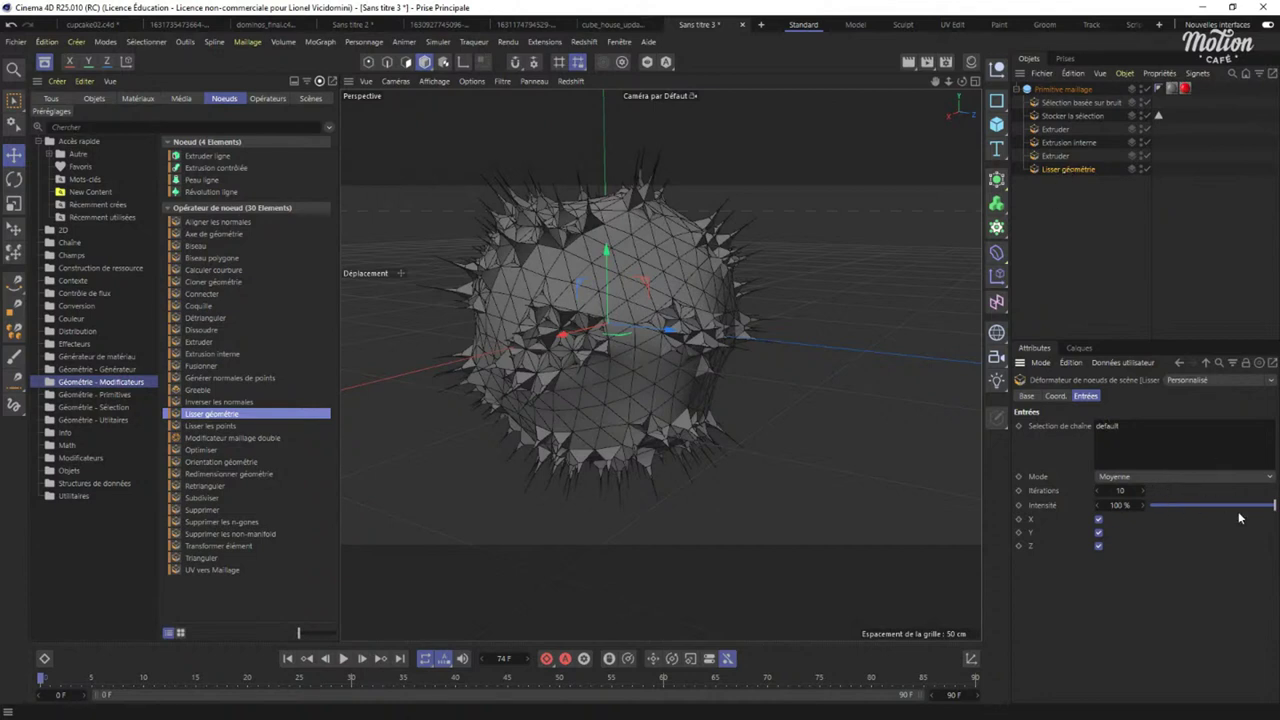
{"action": "left_click_drag", "start_coordinate": [1257, 507], "coordinate": [1190, 515]}
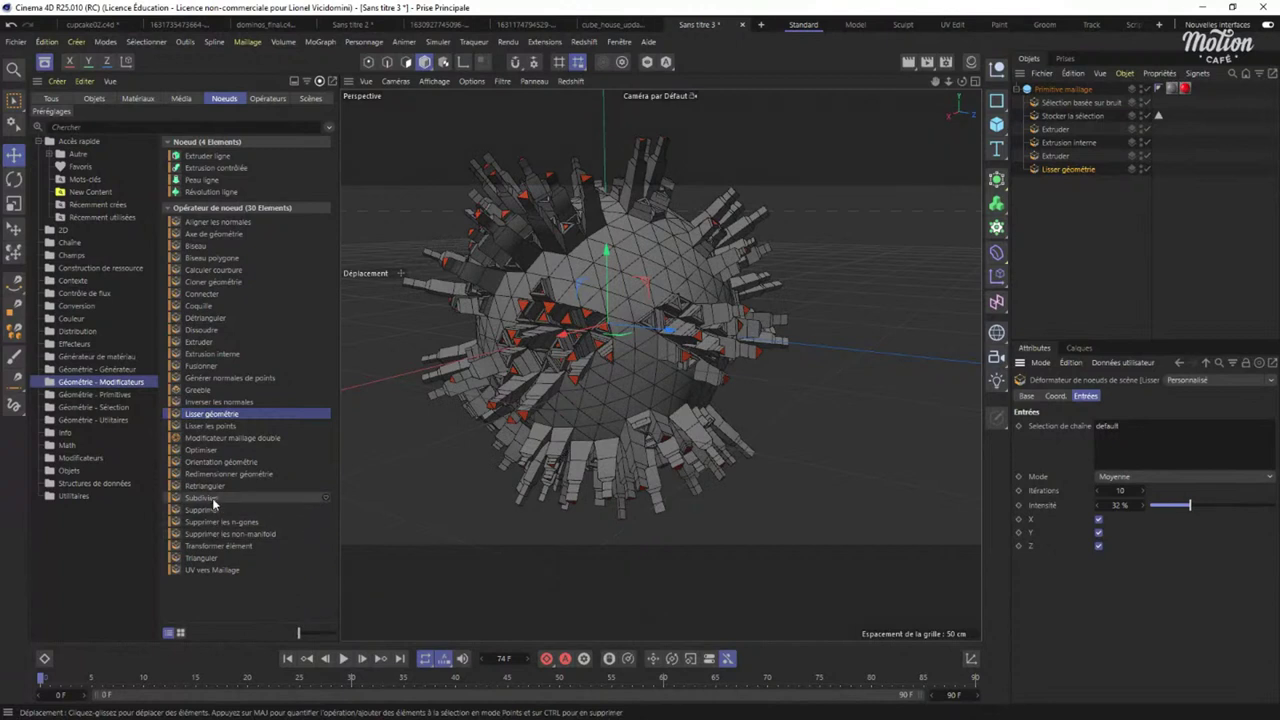
{"action": "left_click_drag", "start_coordinate": [212, 498], "coordinate": [1072, 182]}
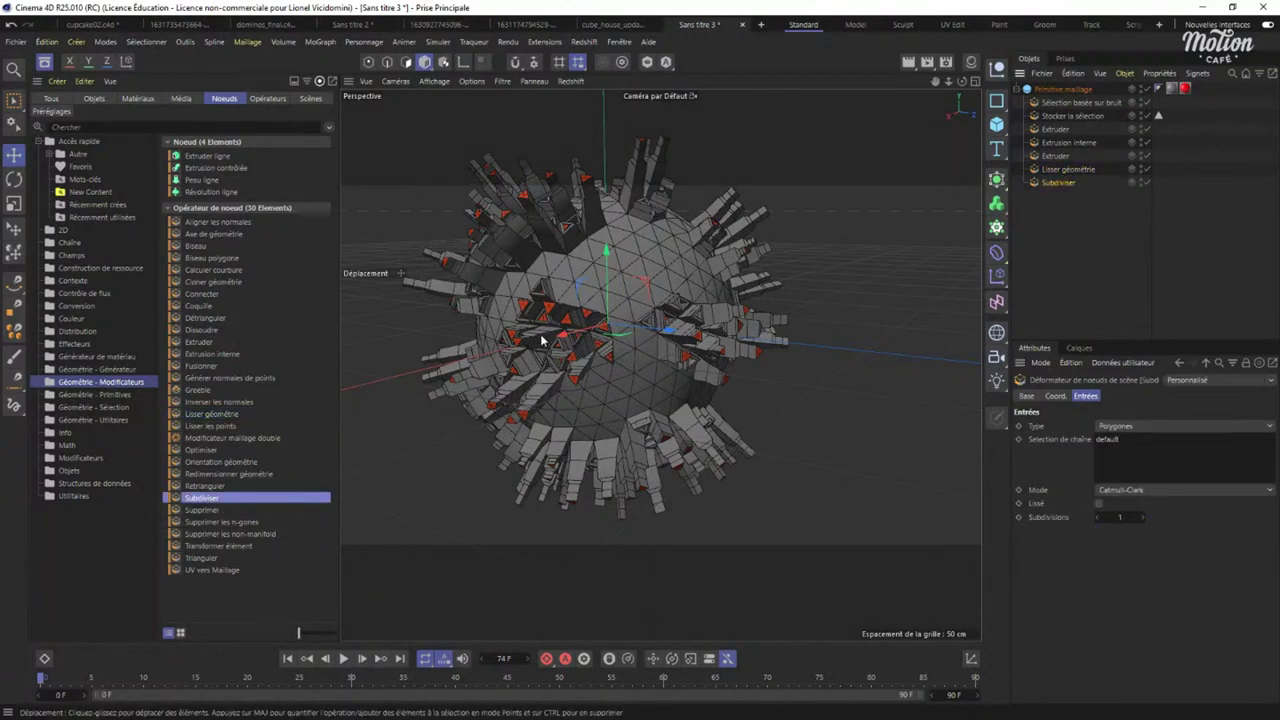
Set the Subdiviser step's Sélection de chaîne to 'all'.
{"action": "scroll", "coordinate": [610, 335], "scroll_direction": "up", "scroll_amount": 3}
{"action": "scroll", "coordinate": [614, 323], "scroll_direction": "down", "scroll_amount": 5}
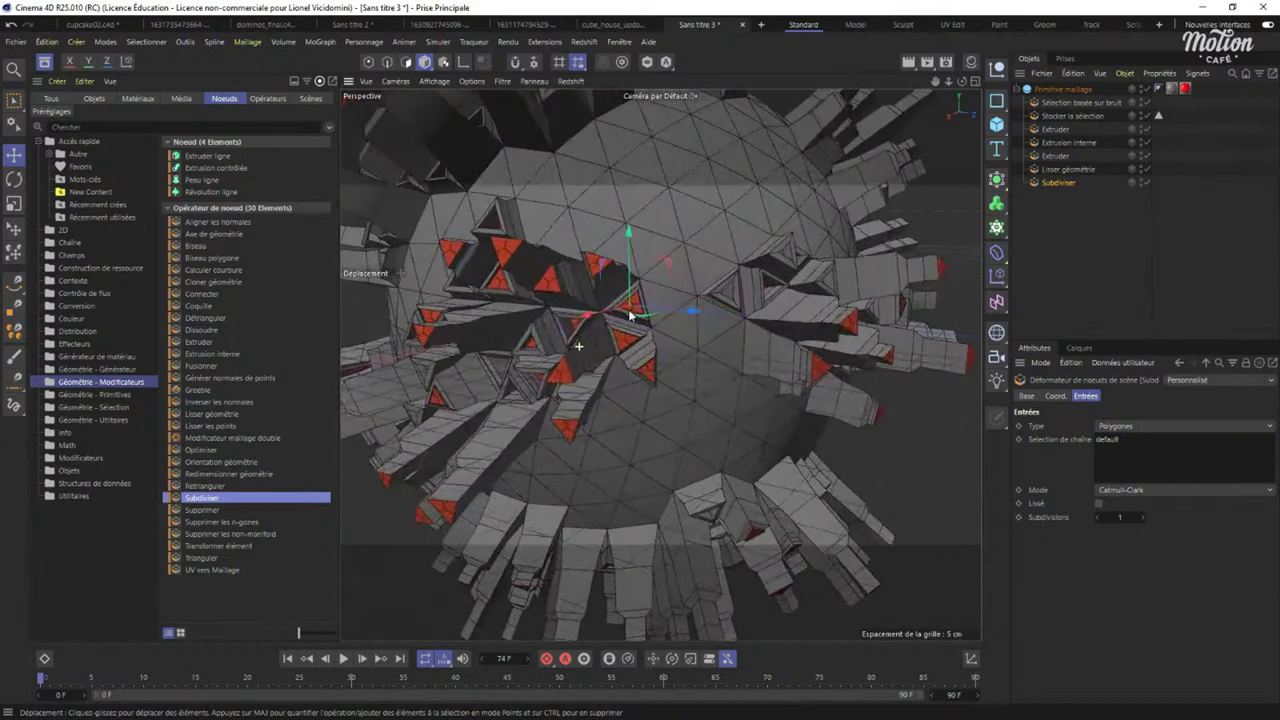
{"action": "double_click", "coordinate": [1108, 440]}
{"action": "key", "text": "BackSpace"}
{"action": "type", "text": "all"}
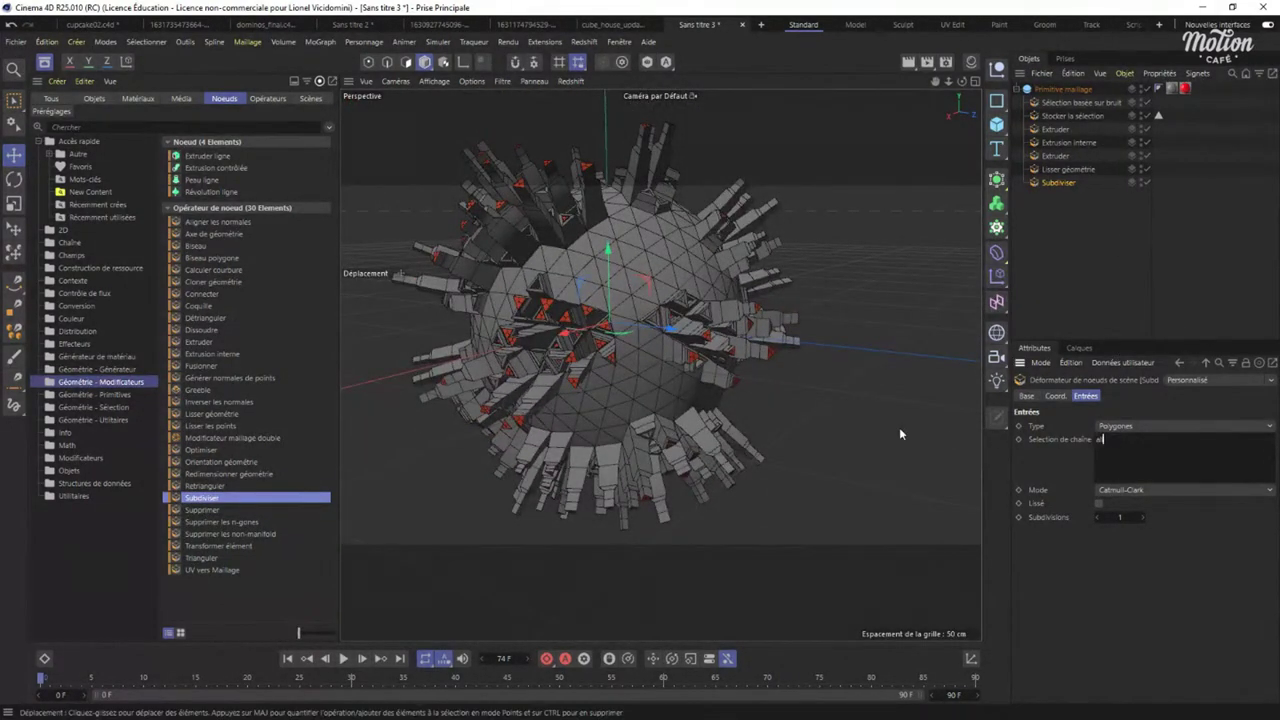
{"action": "left_click", "coordinate": [1145, 593]}
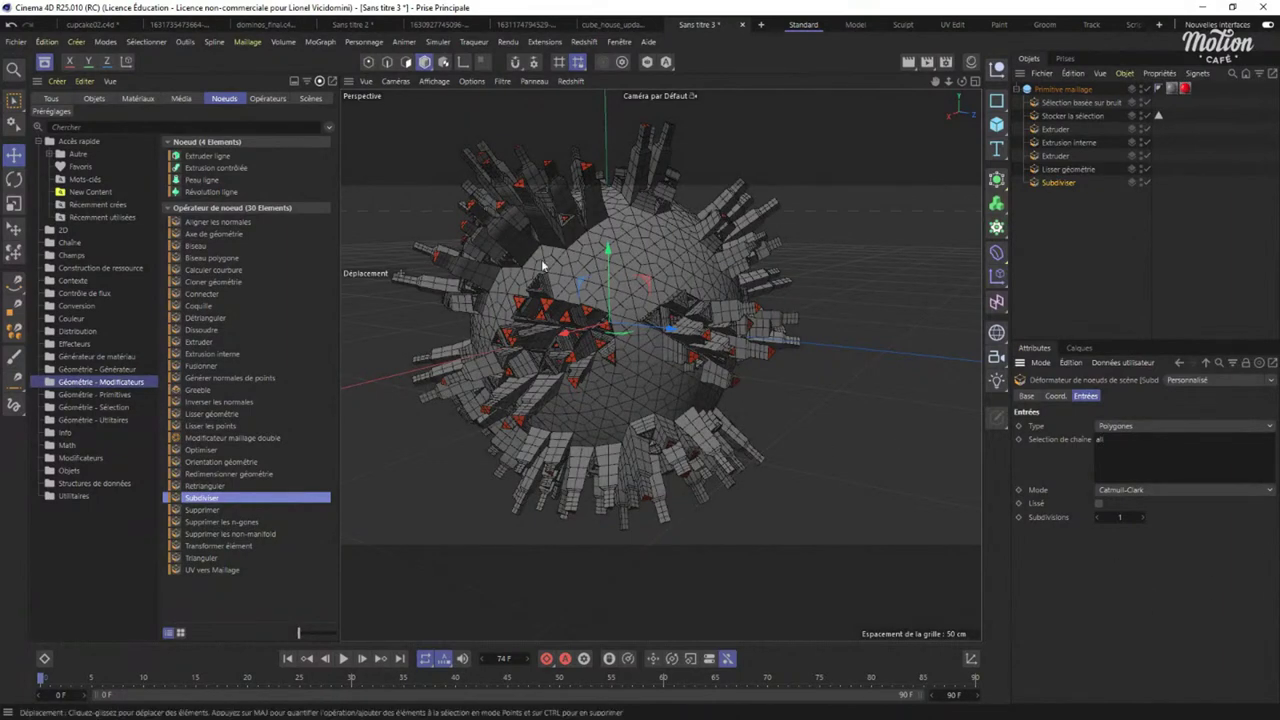
Add a Sélection node from Géométrie - Sélection under Subdiviser.
{"action": "left_click_drag", "start_coordinate": [556, 320], "coordinate": [685, 272], "text": "alt"}
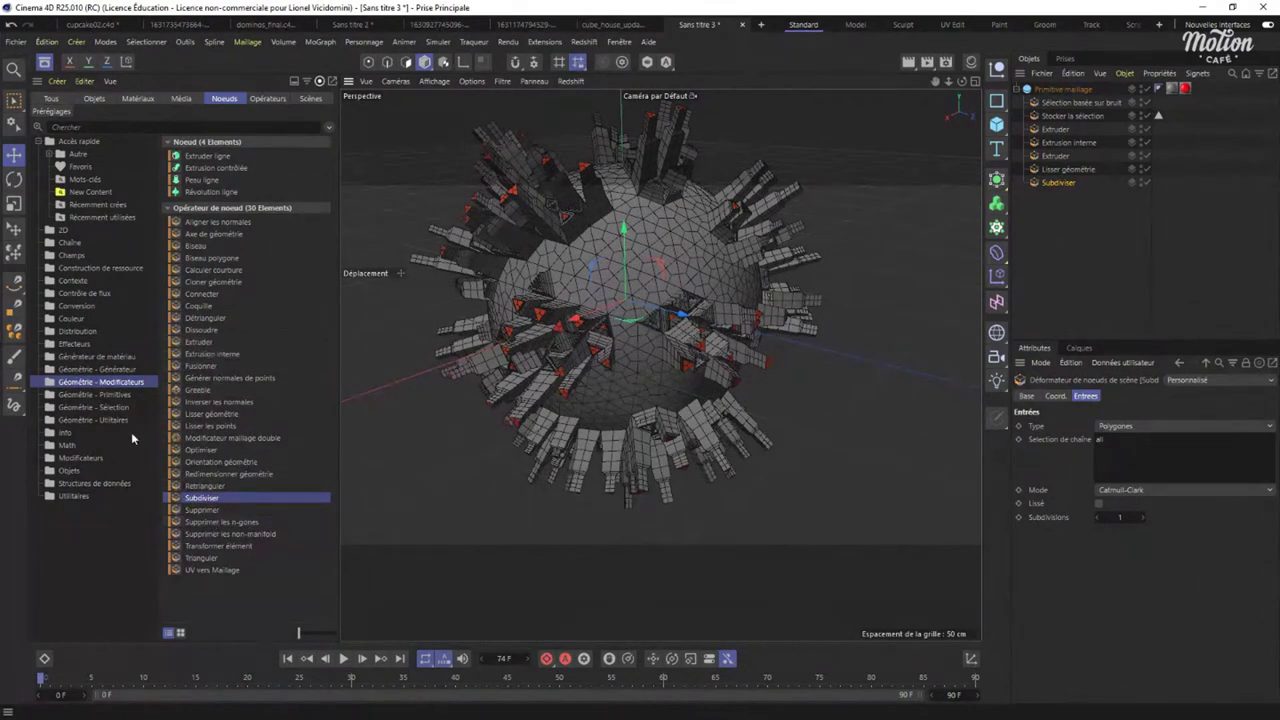
{"action": "left_click", "coordinate": [106, 409]}
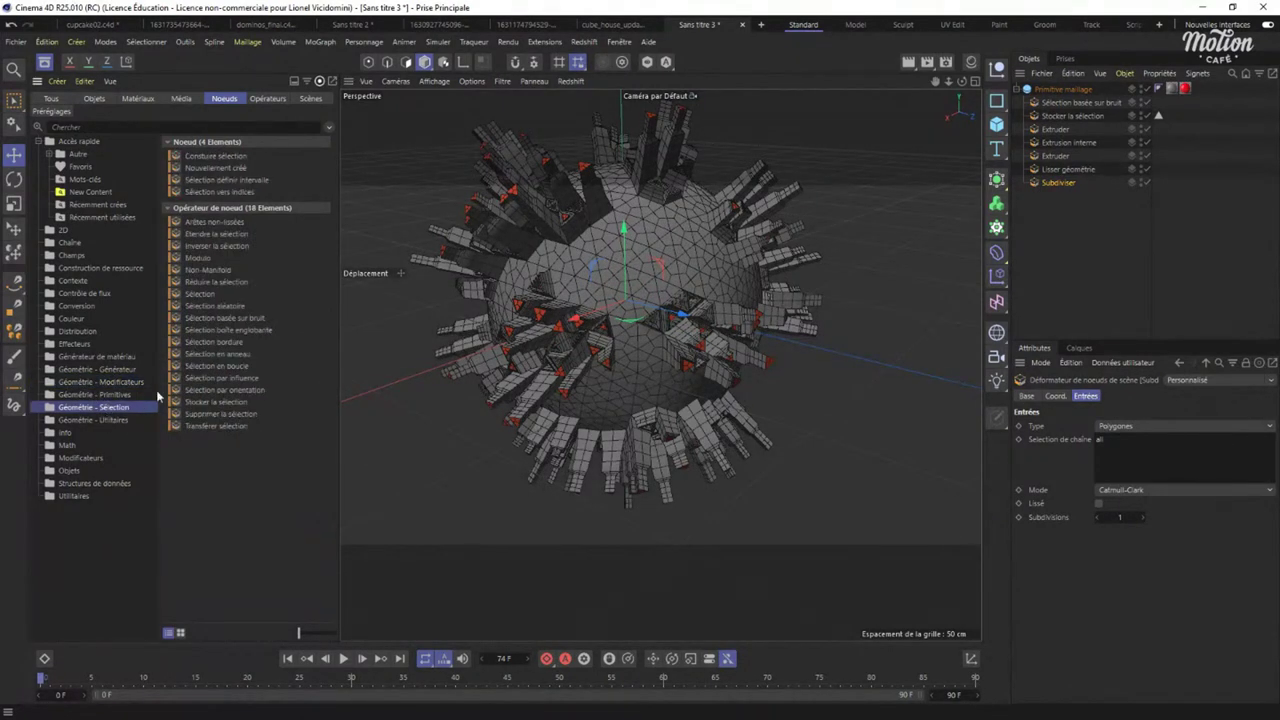
{"action": "left_click_drag", "start_coordinate": [205, 294], "coordinate": [1069, 186]}
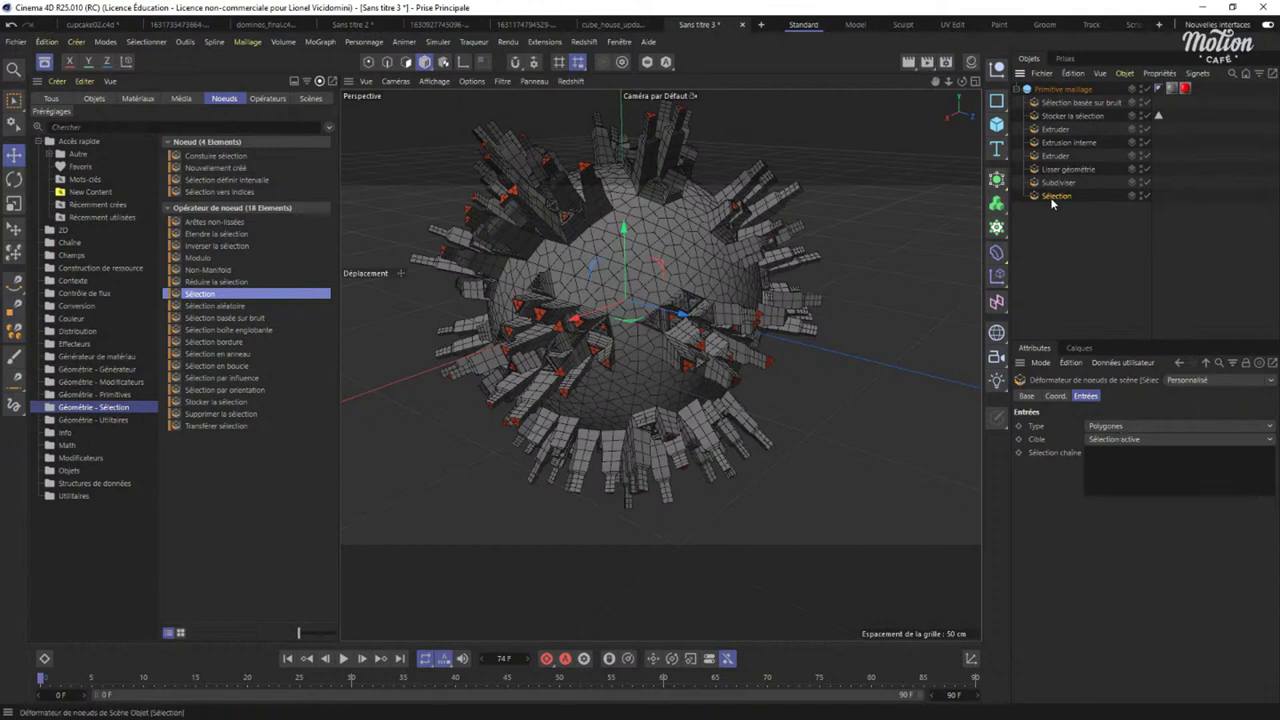
Delete the Sélection node and enable Lissé in the Subdiviser step.
{"action": "key", "text": "Delete"}
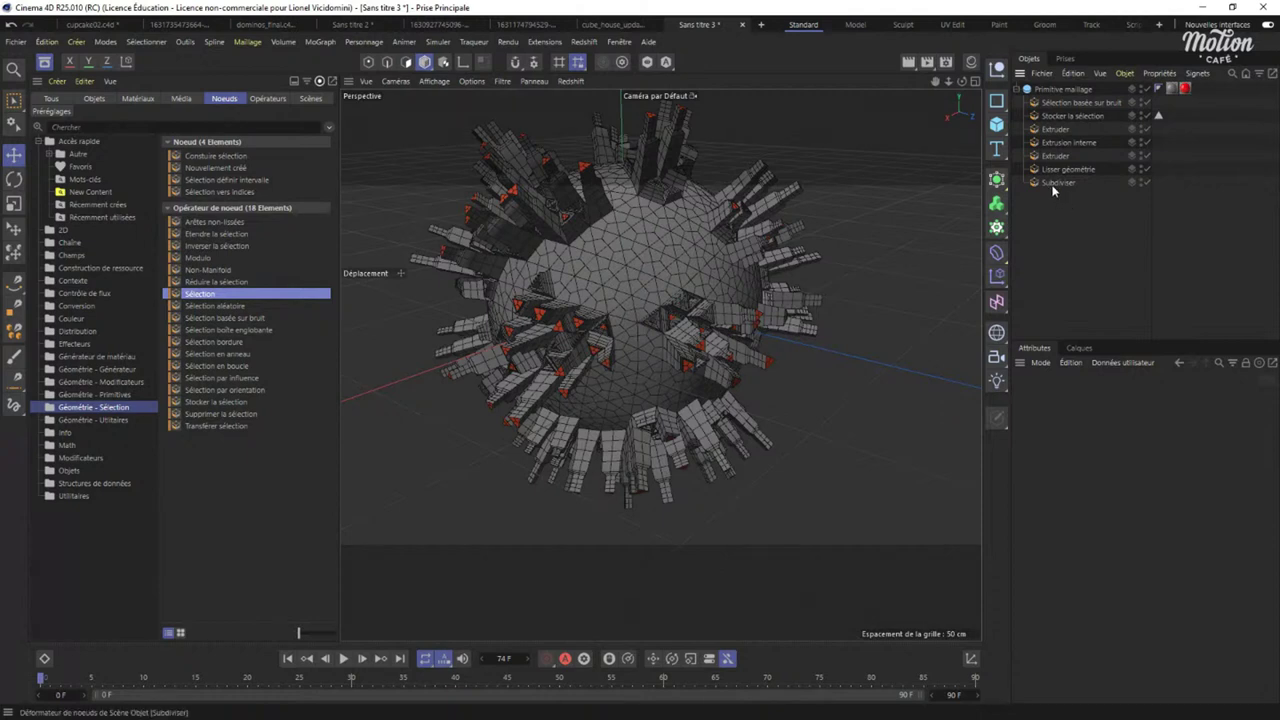
{"action": "left_click", "coordinate": [1058, 185]}
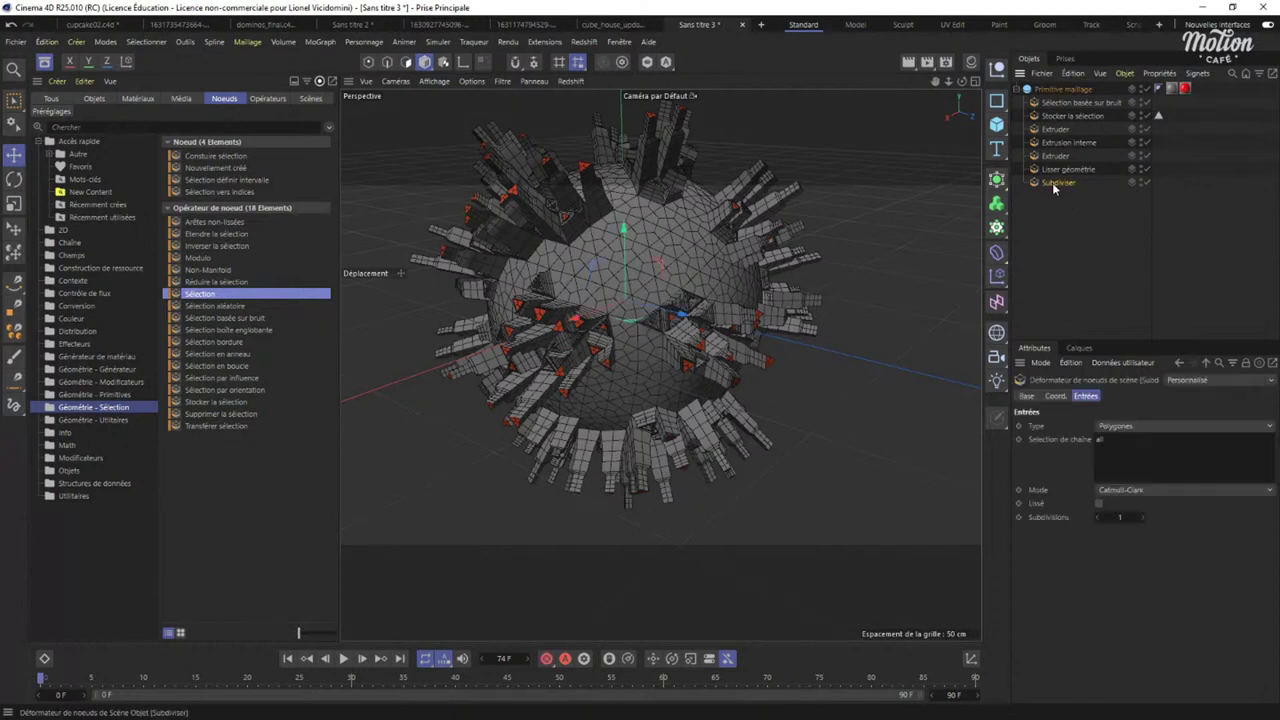
{"action": "left_click", "coordinate": [1100, 505]}
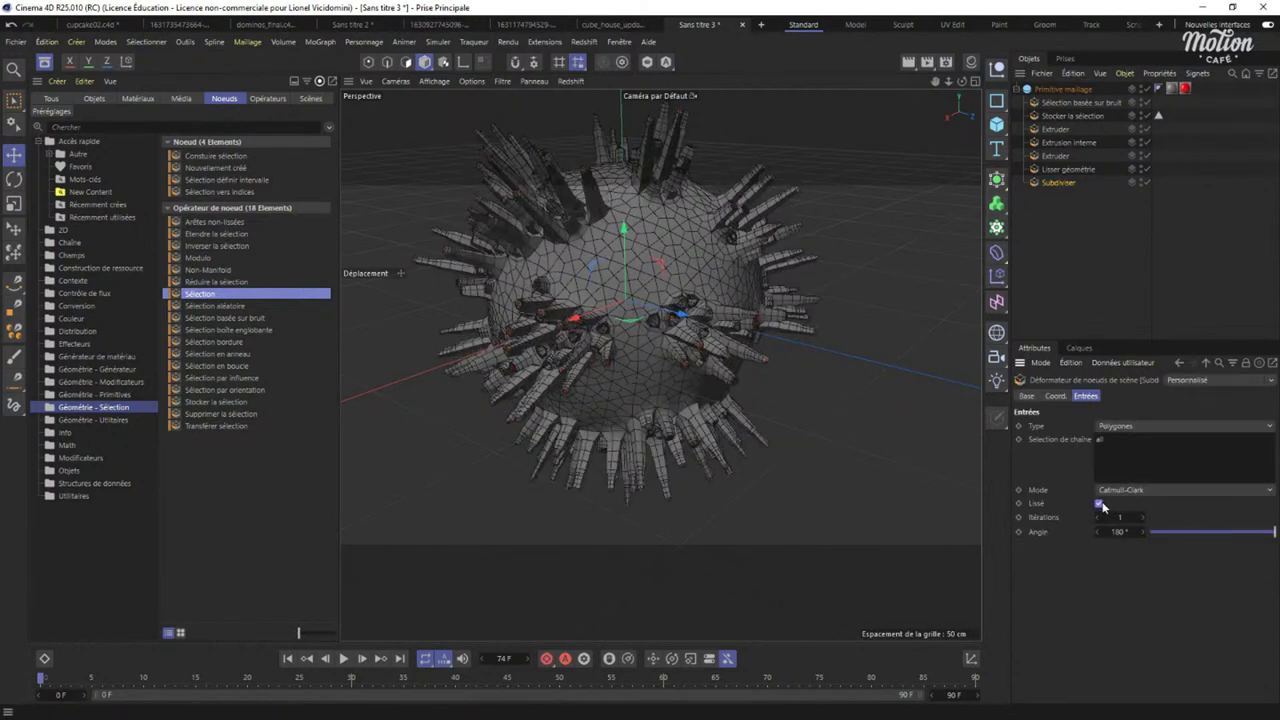
{"action": "left_click", "coordinate": [1101, 504]}
{"action": "left_click", "coordinate": [1102, 504]}
Switch the viewport to Gouraud shading without lines and raise Subdiviser iterations to 2.
{"action": "key", "text": "n"}
{"action": "key", "text": "b"}
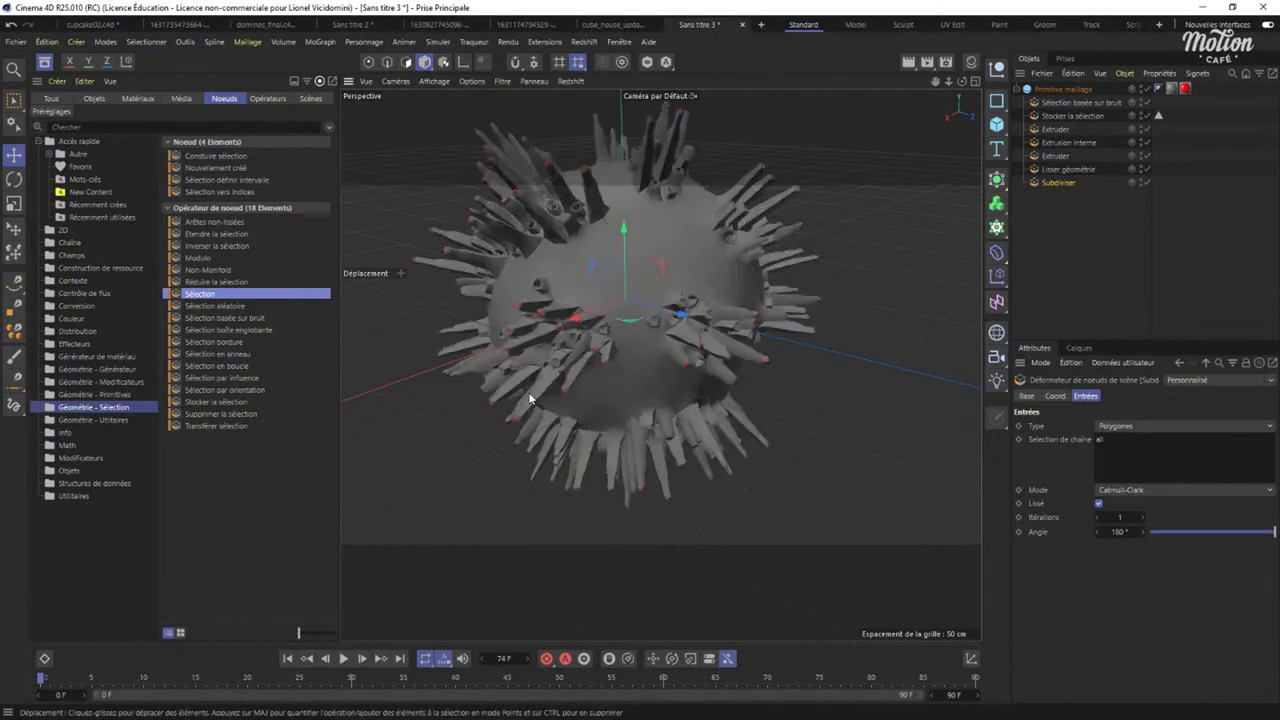
{"action": "scroll", "coordinate": [604, 343], "scroll_direction": "up", "scroll_amount": 3}
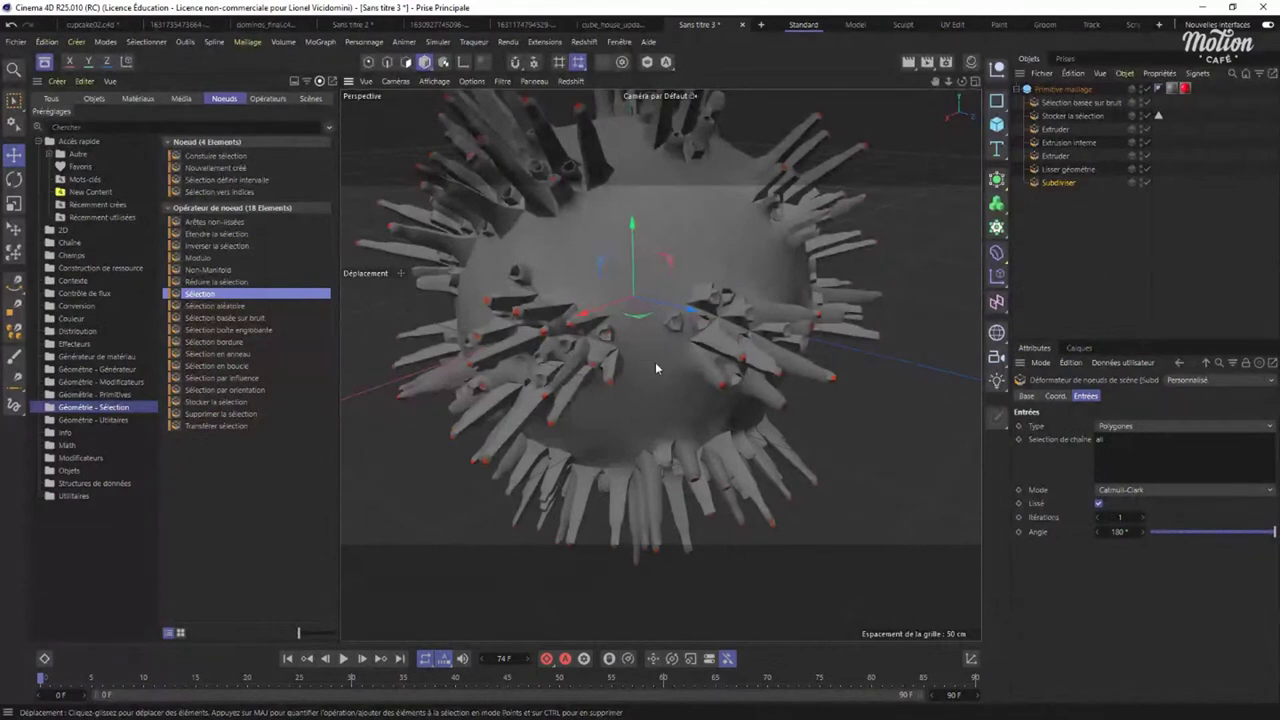
{"action": "scroll", "coordinate": [959, 268], "scroll_direction": "down", "scroll_amount": 5}
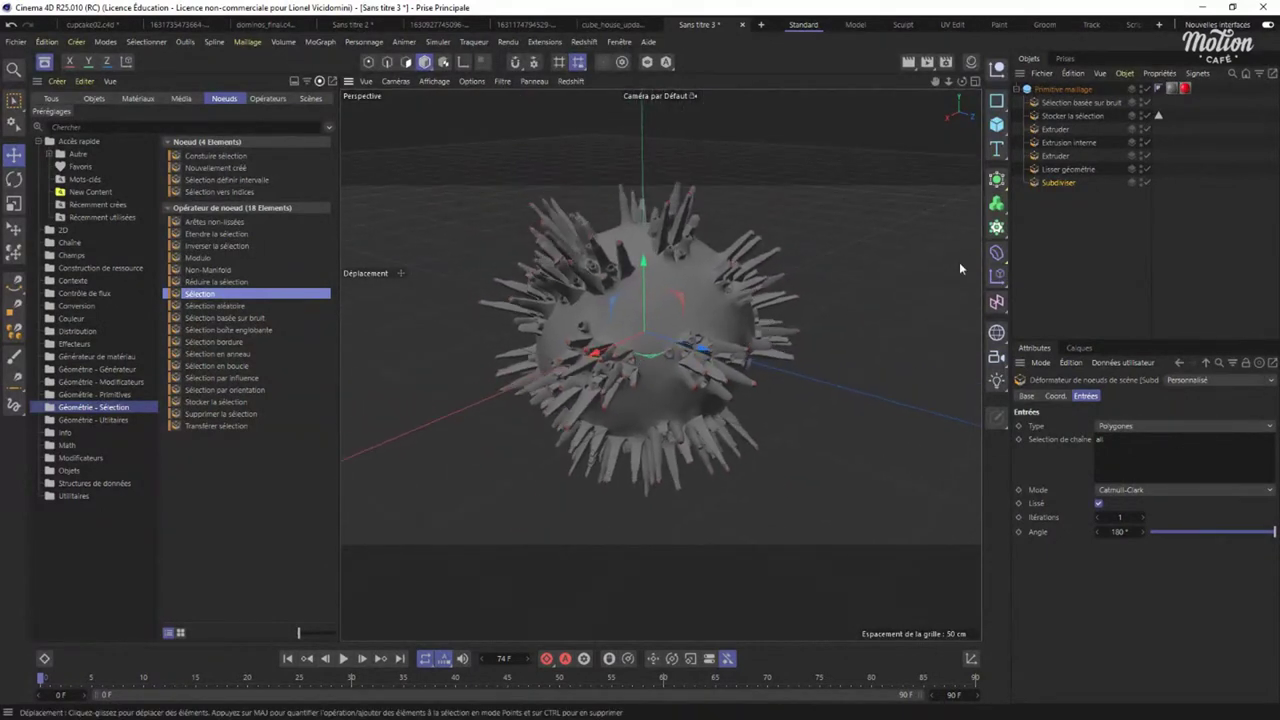
{"action": "left_click", "coordinate": [1062, 89]}
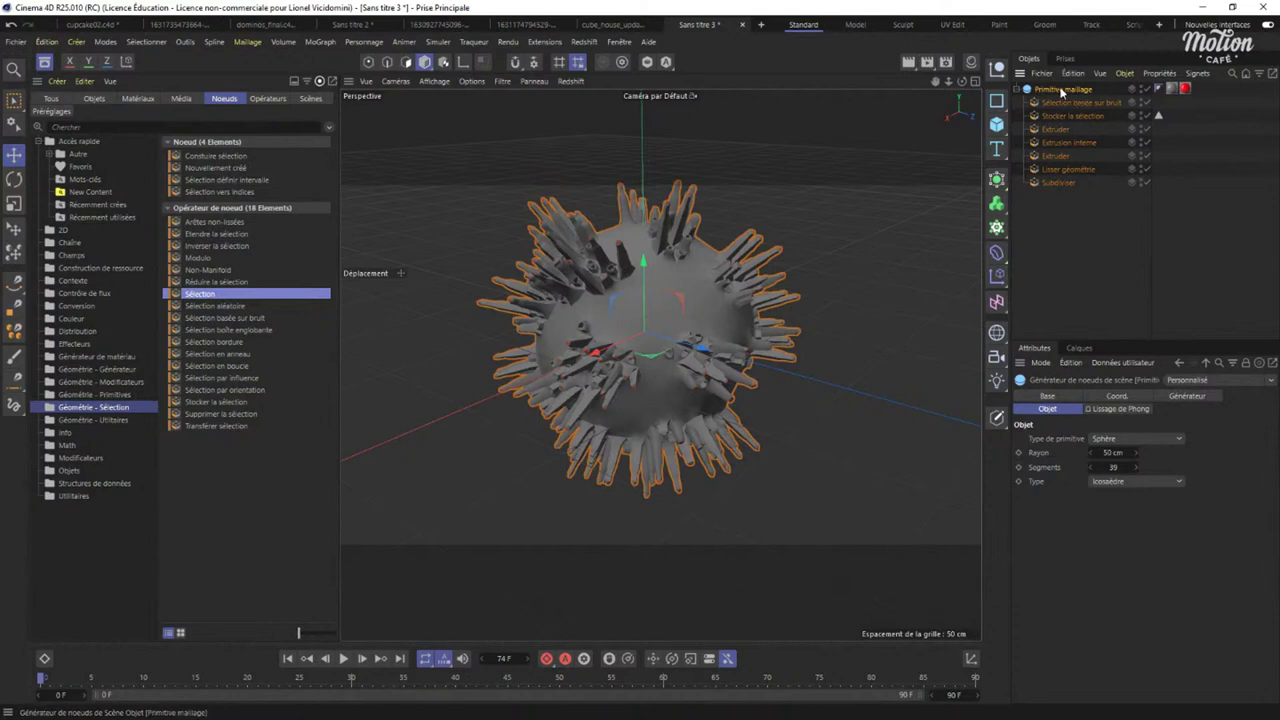
{"action": "left_click", "coordinate": [1059, 183]}
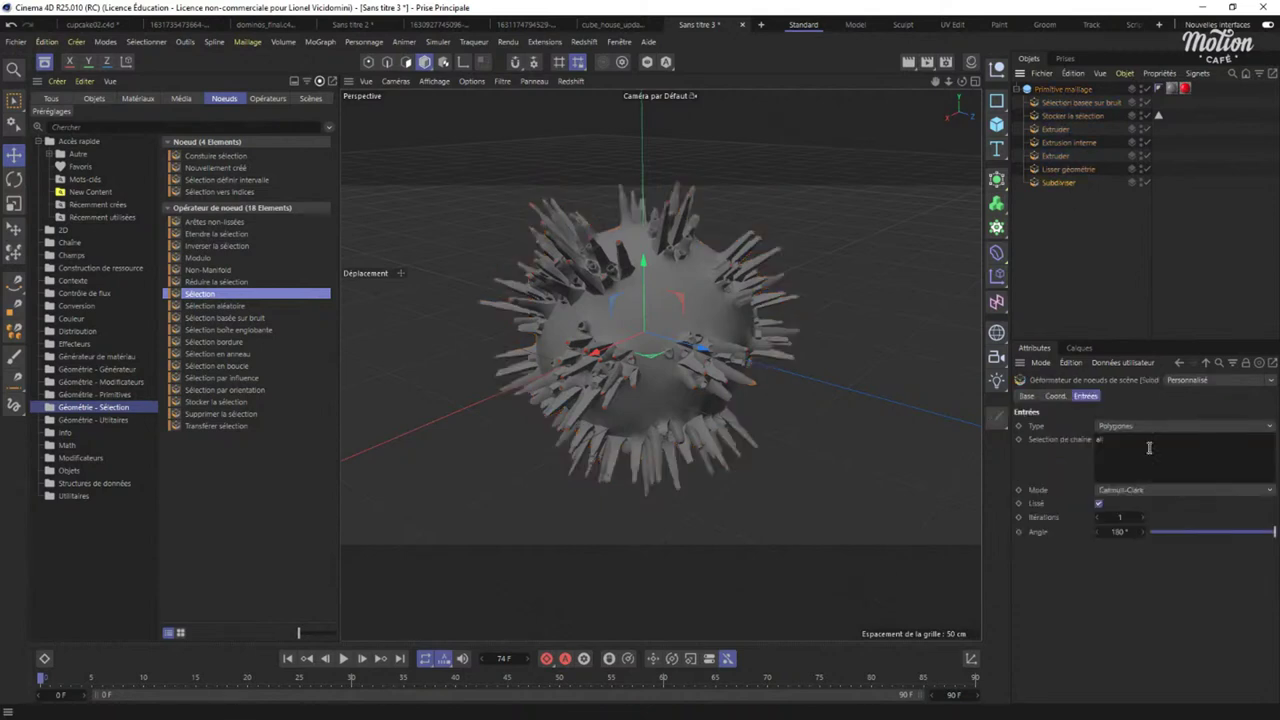
{"action": "left_click", "coordinate": [1142, 517]}
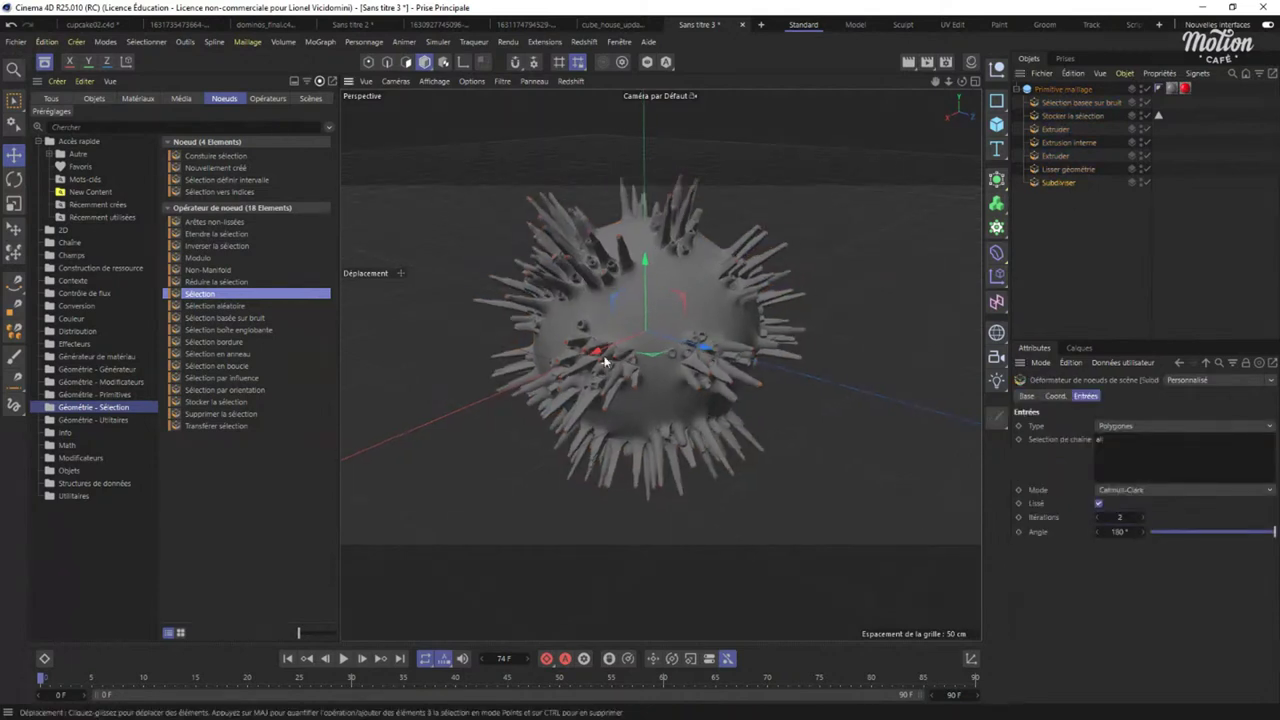
Raise Extrusion interne's Subdivision to 2.
{"action": "scroll", "coordinate": [628, 340], "scroll_direction": "up", "scroll_amount": 2}
{"action": "scroll", "coordinate": [628, 340], "scroll_direction": "up", "scroll_amount": 1}
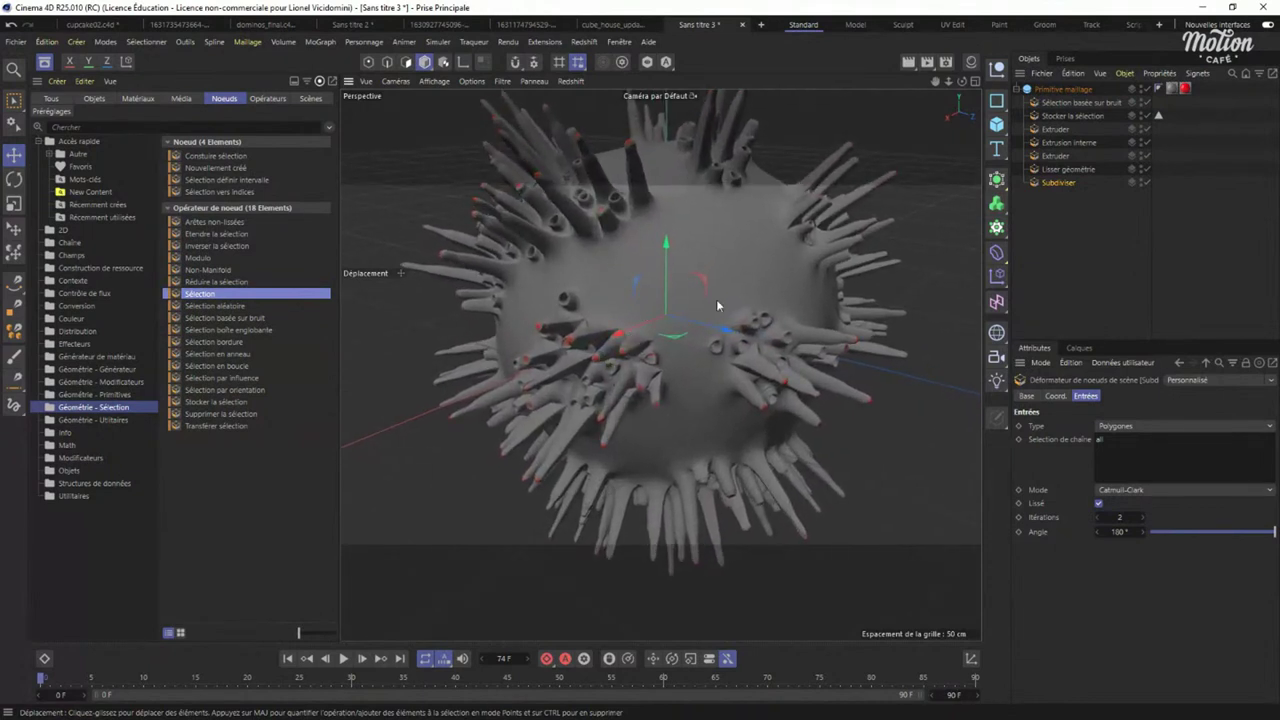
{"action": "left_click", "coordinate": [1061, 143]}
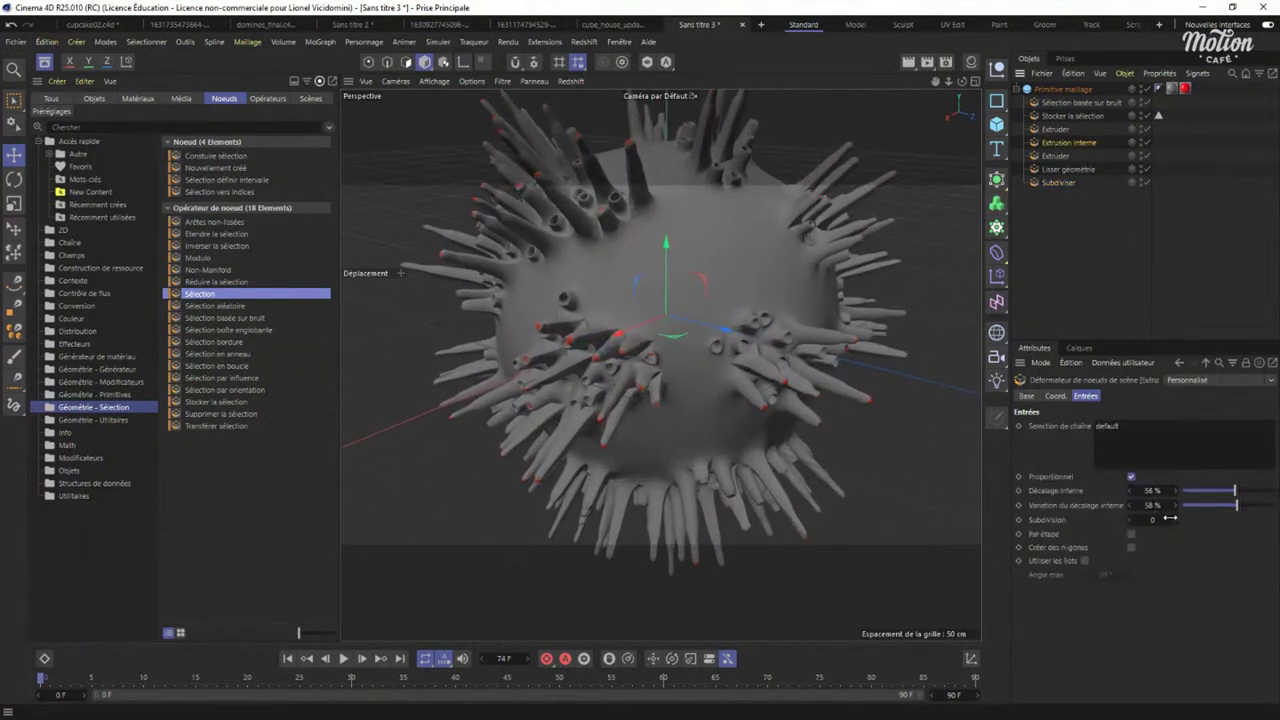
{"action": "left_click", "coordinate": [1168, 518]}
{"action": "left_click_drag", "start_coordinate": [575, 295], "coordinate": [574, 325], "text": "alt"}
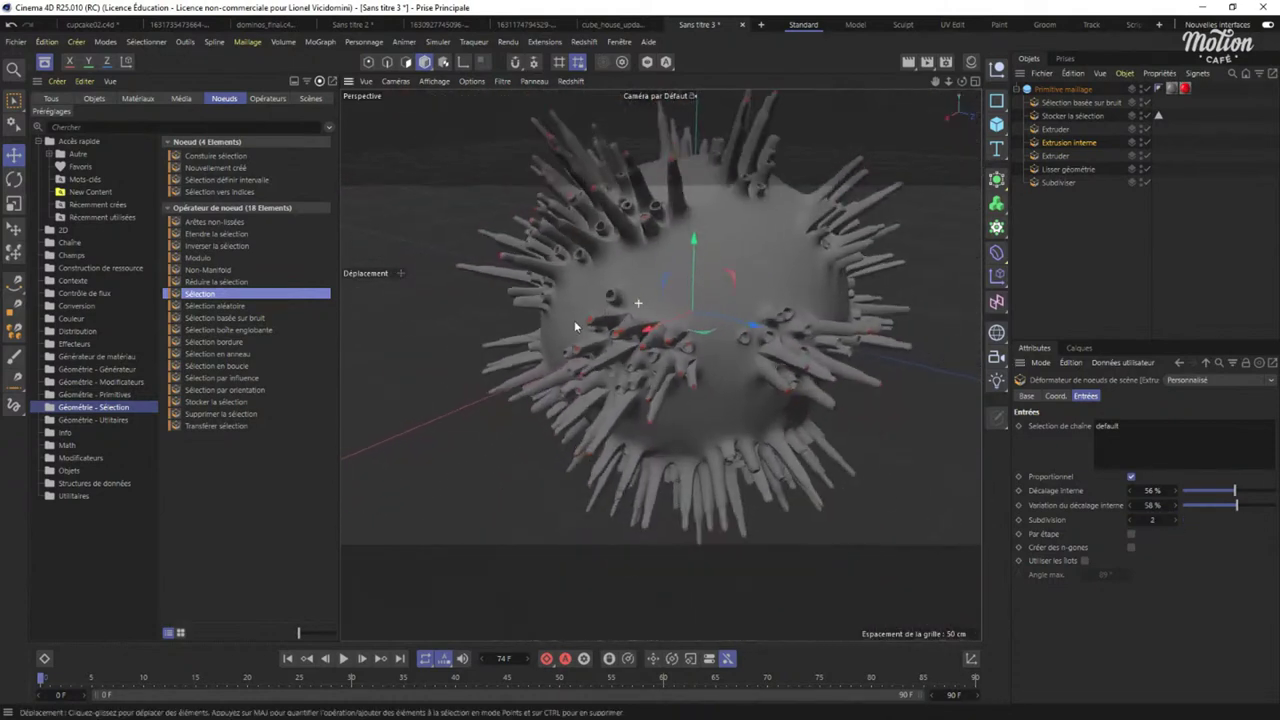
Set sphere Segments to 53, noise Seuil to 64 % and Échelle to 13 %.
{"action": "left_click", "coordinate": [1060, 91]}
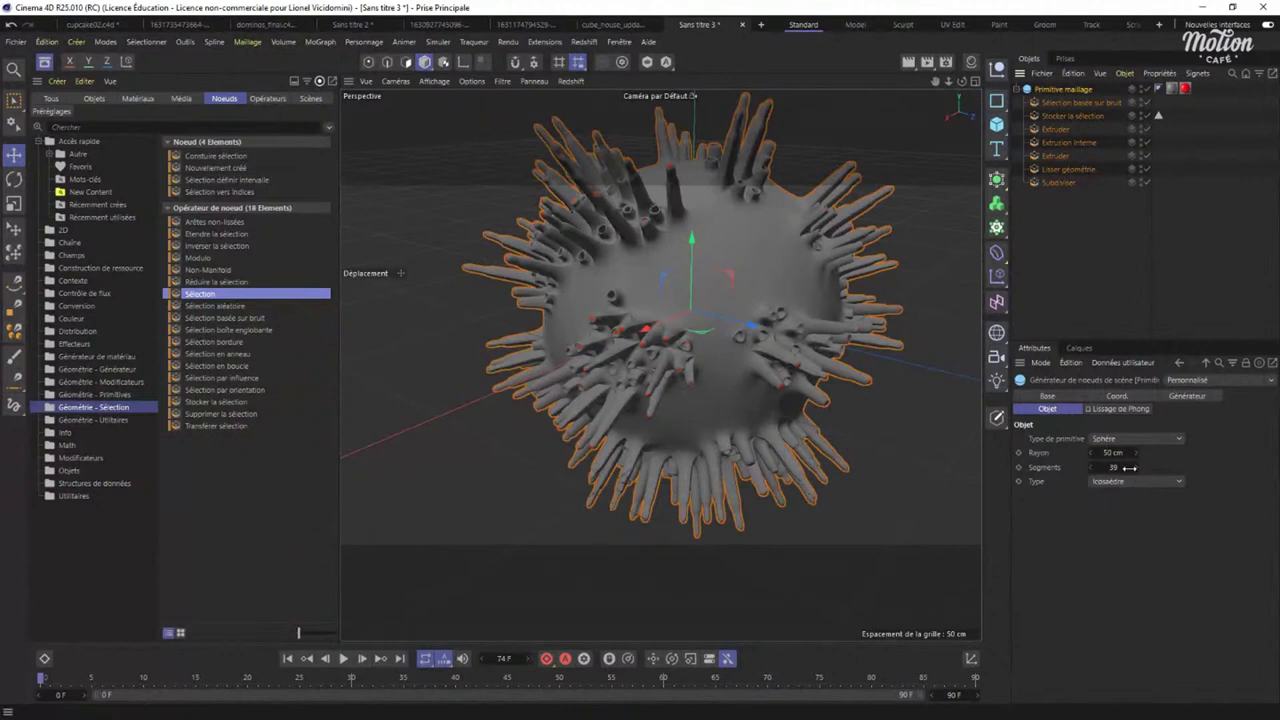
{"action": "left_click_drag", "start_coordinate": [1134, 467], "coordinate": [1146, 467]}
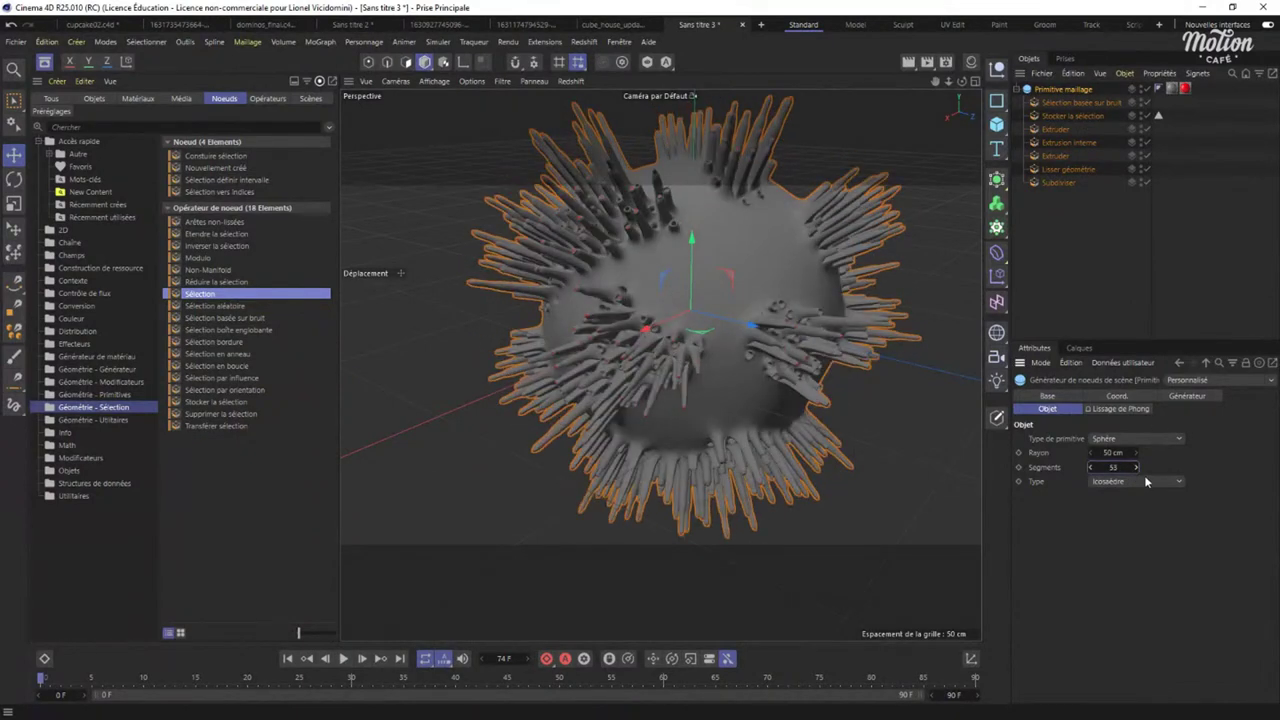
{"action": "left_click", "coordinate": [1072, 102]}
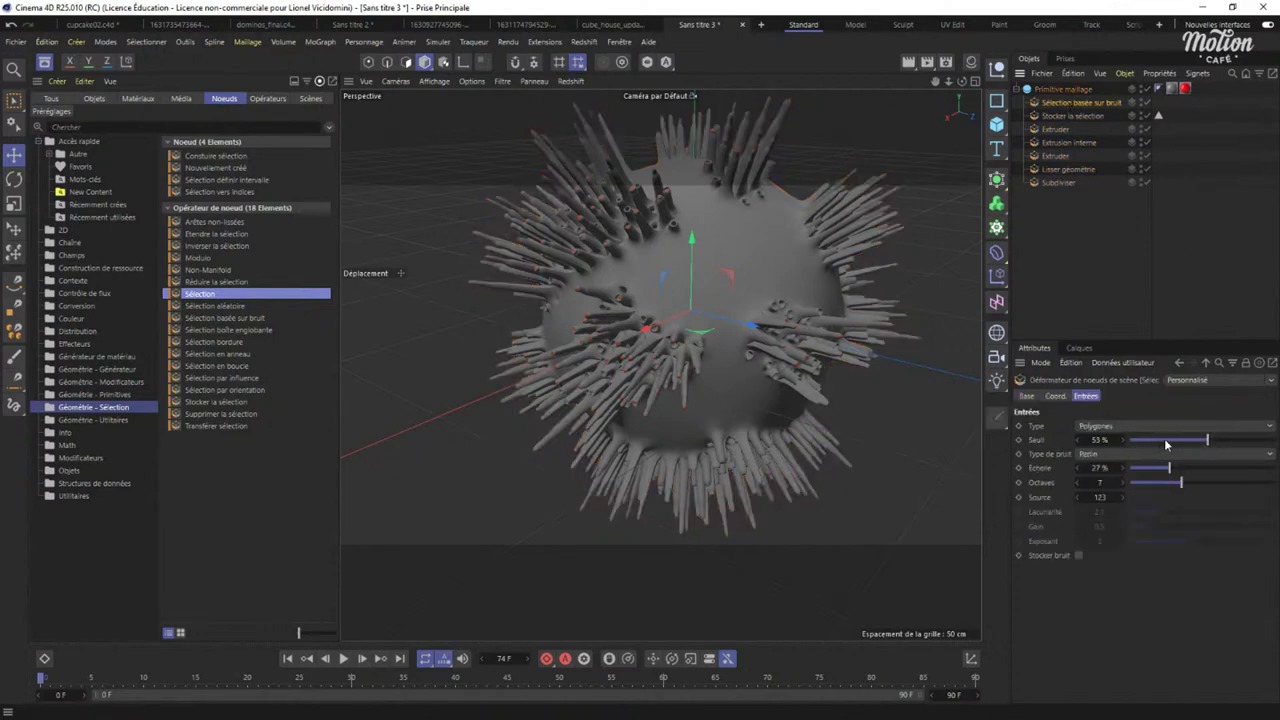
{"action": "left_click_drag", "start_coordinate": [1163, 440], "coordinate": [1222, 440]}
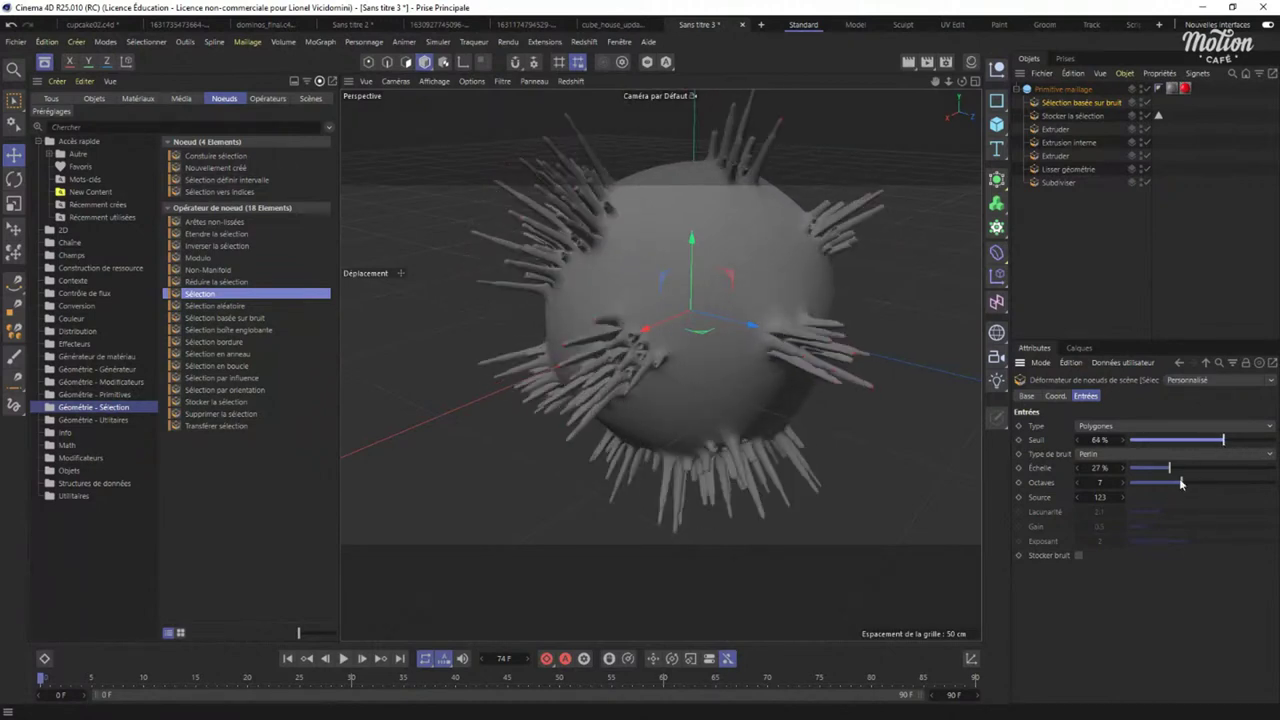
{"action": "left_click_drag", "start_coordinate": [1170, 472], "coordinate": [1149, 476]}
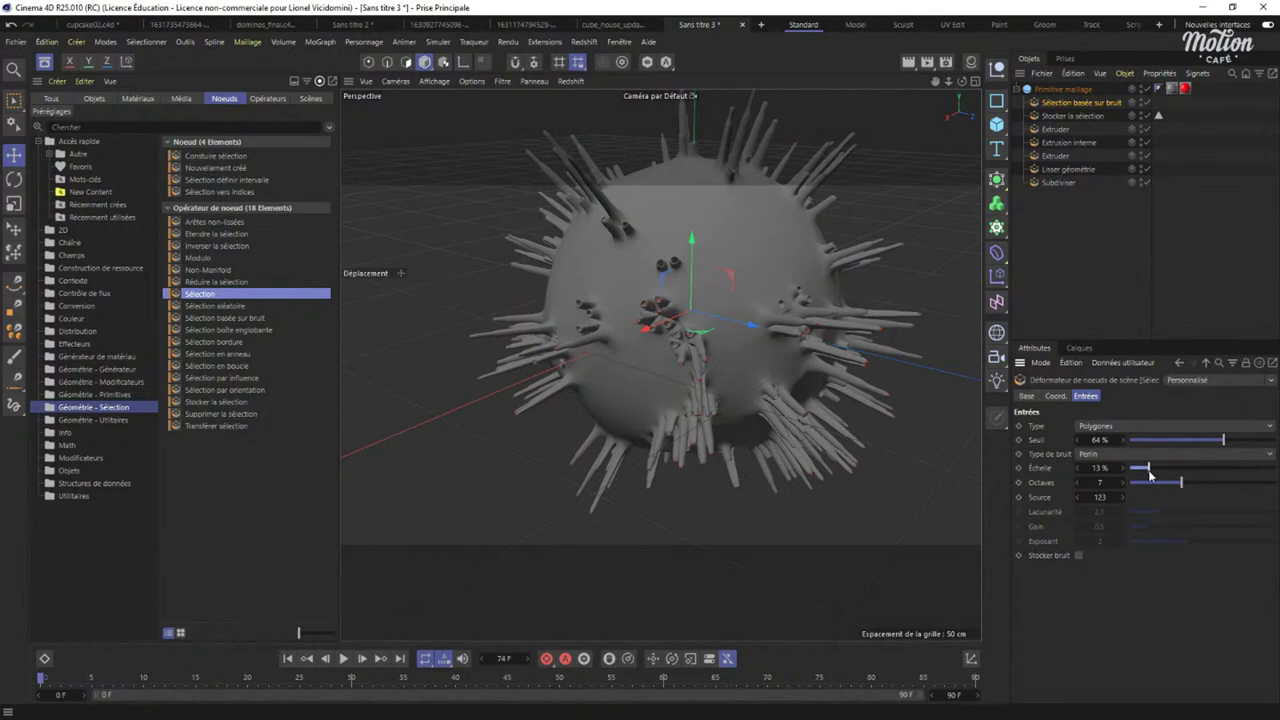
Enable Utiliser les îlots on the first Extruder to extrude by polygon islands.
{"action": "left_click", "coordinate": [1060, 130]}
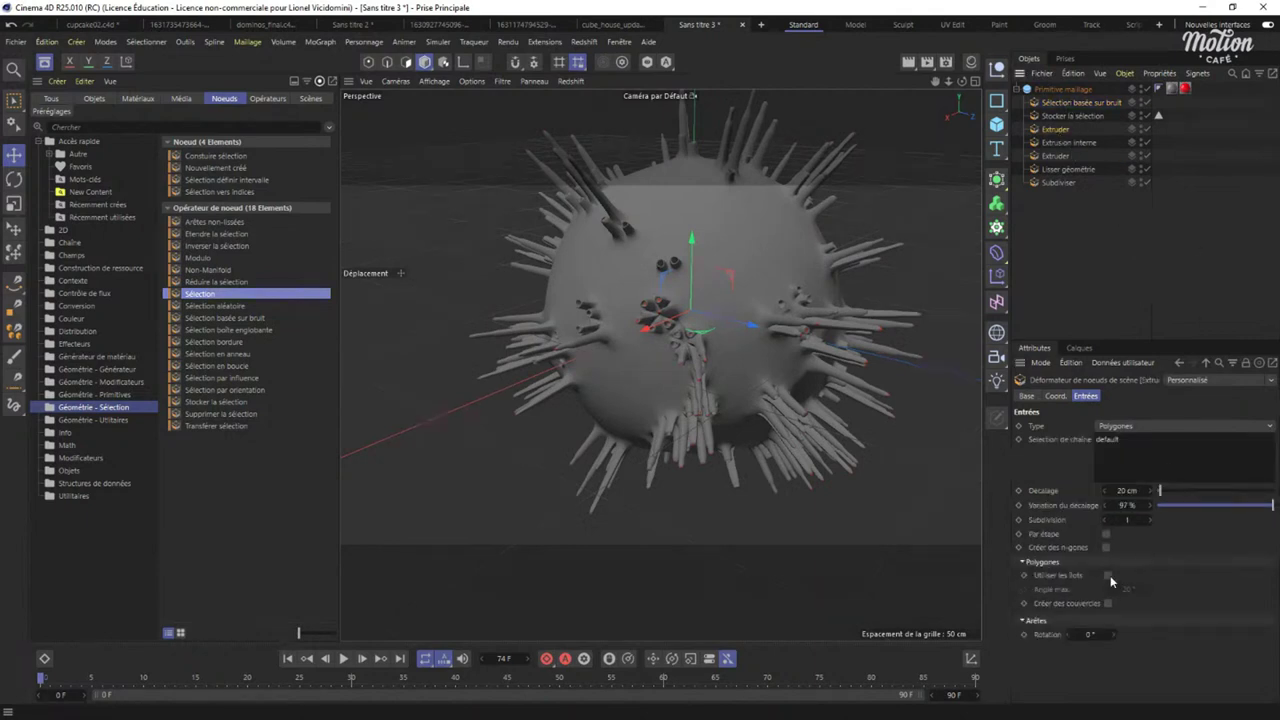
{"action": "left_click", "coordinate": [1107, 575]}
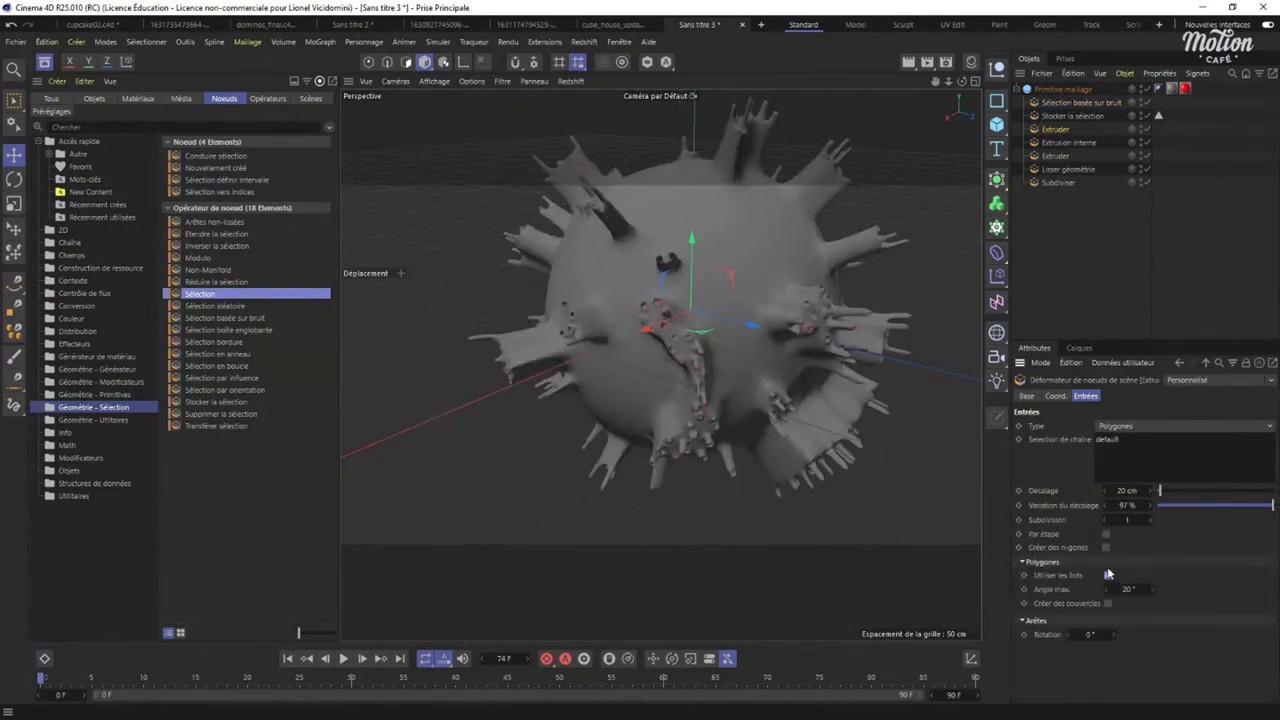
{"action": "left_click_drag", "start_coordinate": [765, 346], "coordinate": [728, 343], "text": "alt"}
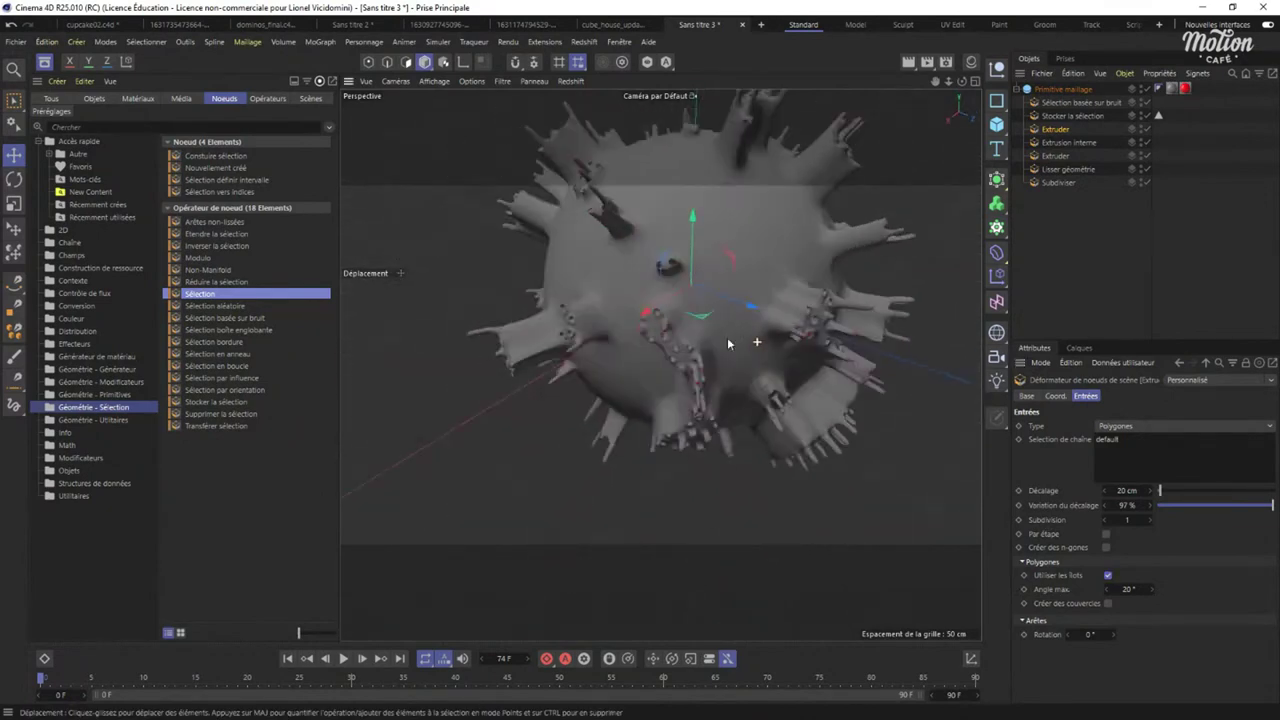
{"action": "left_click", "coordinate": [1062, 89]}
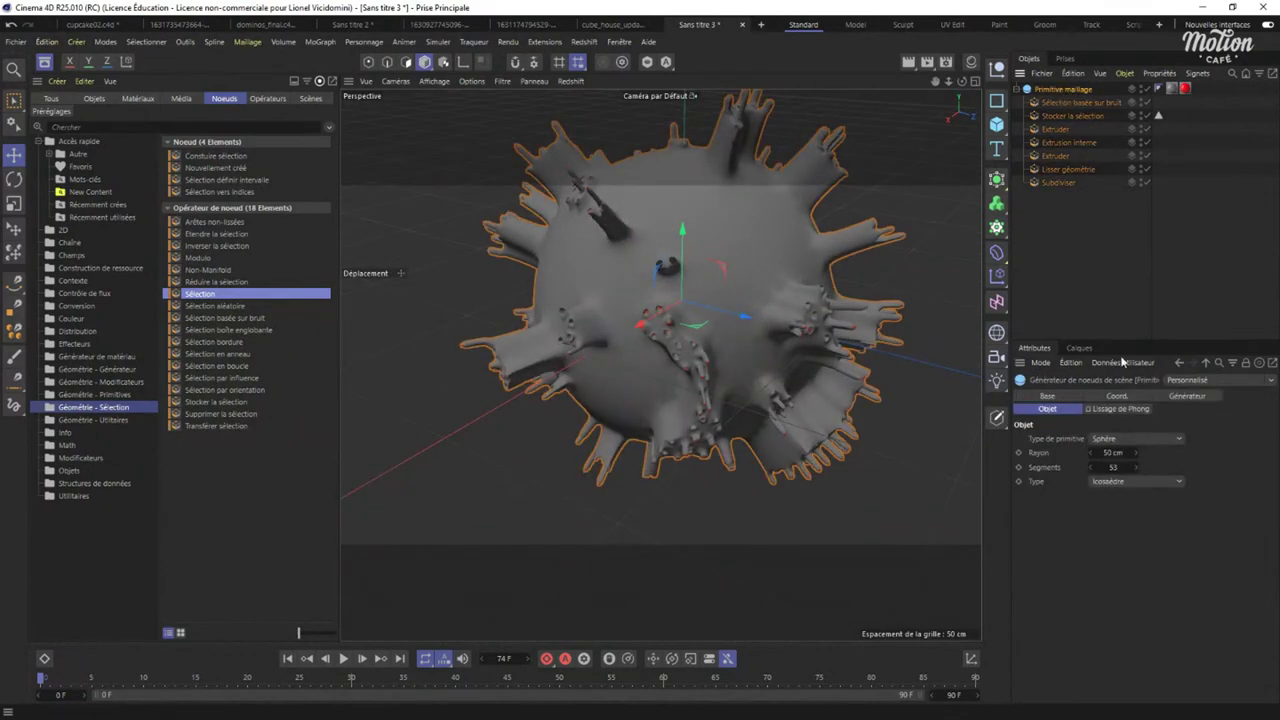
{"action": "left_click", "coordinate": [1123, 439]}
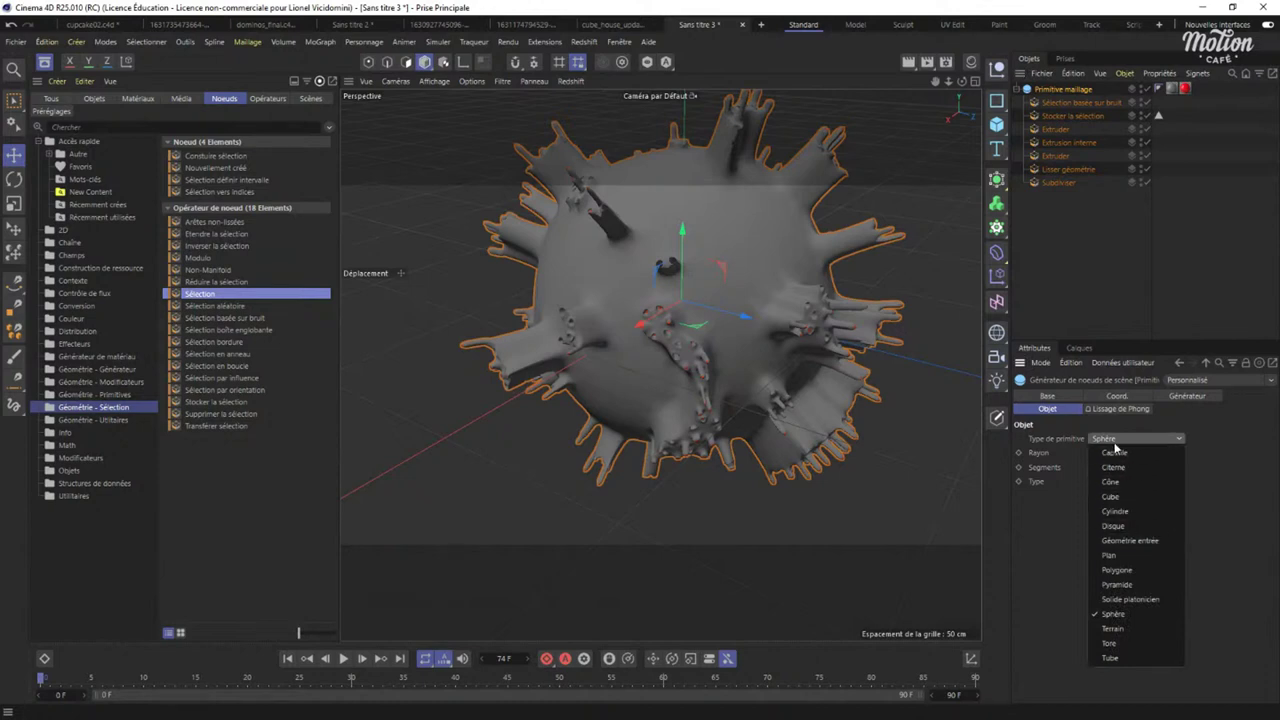
Make Primitive maillage a Cube with Segments X/Y/Z of 13, 15 and 23.
{"action": "left_click", "coordinate": [1118, 496]}
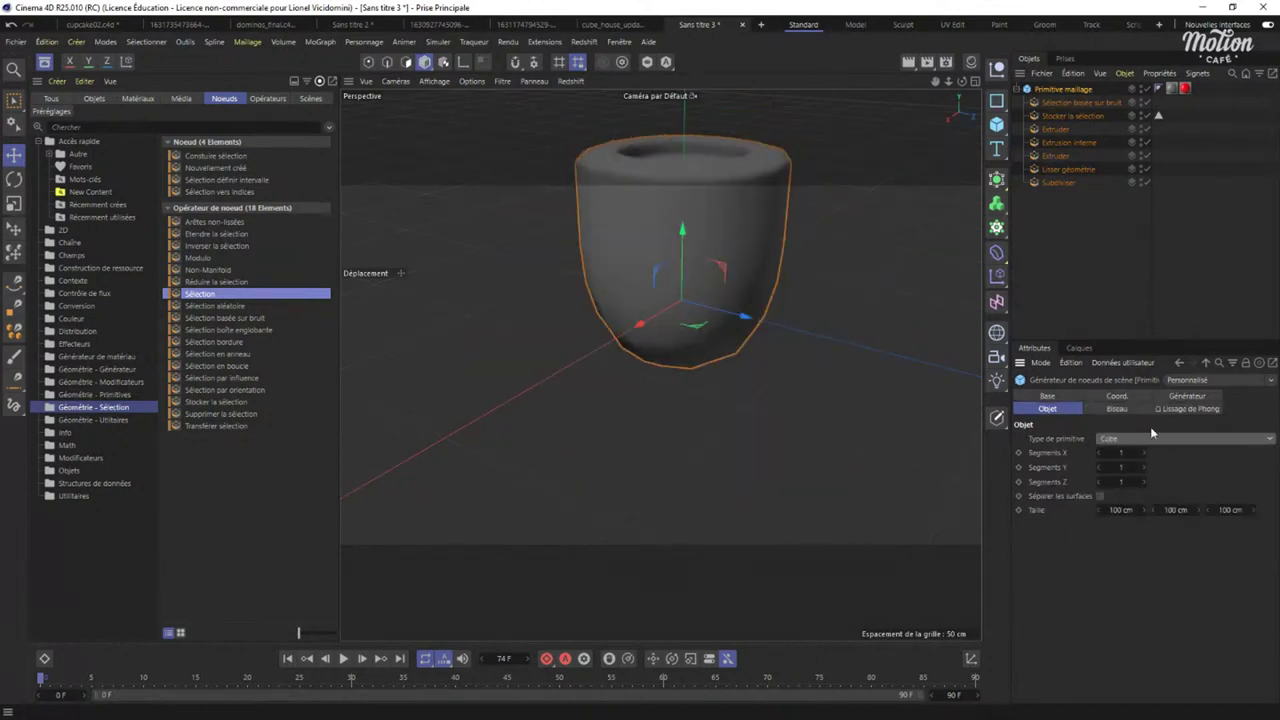
{"action": "left_click_drag", "start_coordinate": [1132, 453], "coordinate": [1145, 482]}
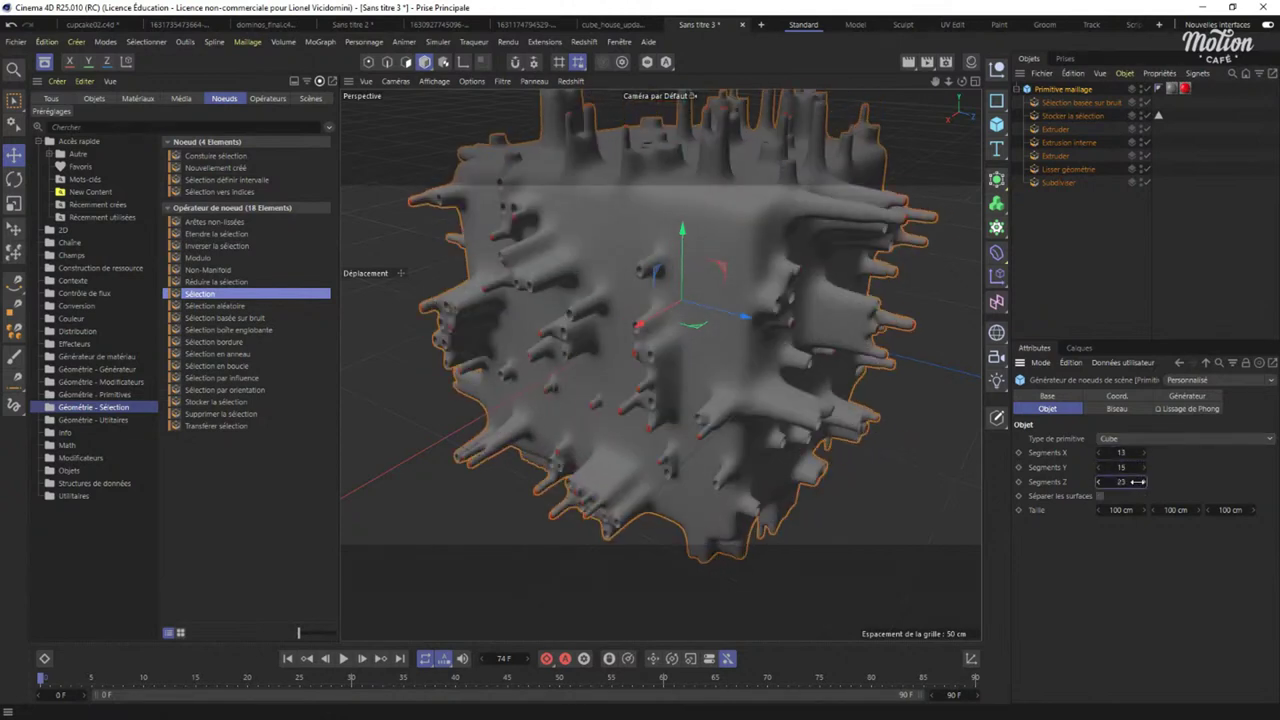
{"action": "scroll", "coordinate": [749, 286], "scroll_direction": "down", "scroll_amount": 5}
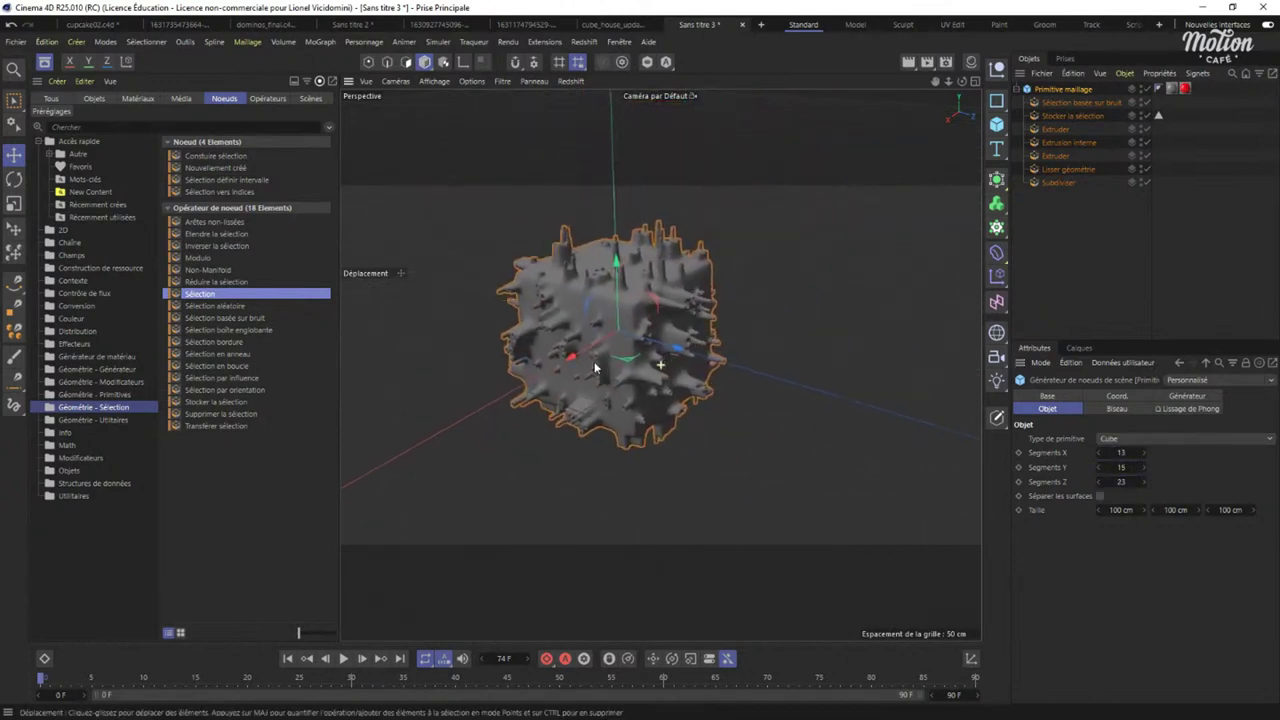
{"action": "middle_click_drag", "start_coordinate": [595, 368], "coordinate": [657, 357], "text": "alt"}
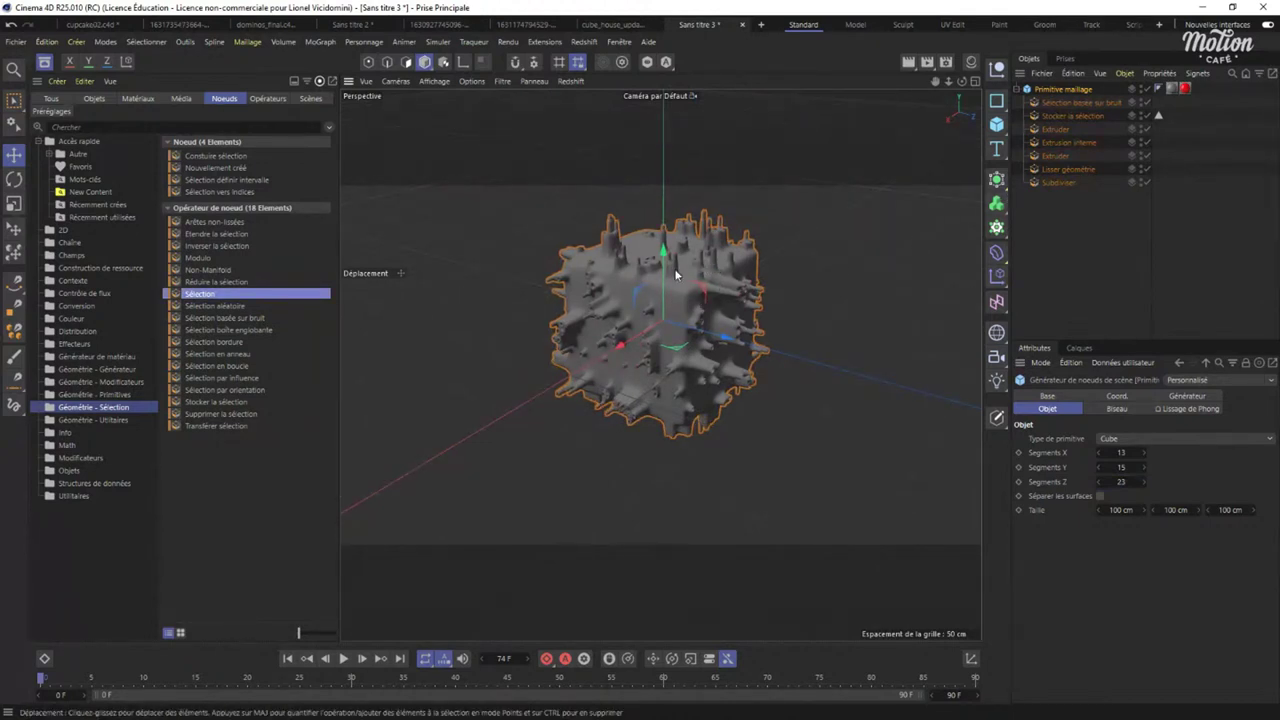
{"action": "scroll", "coordinate": [676, 274], "scroll_direction": "up", "scroll_amount": 3}
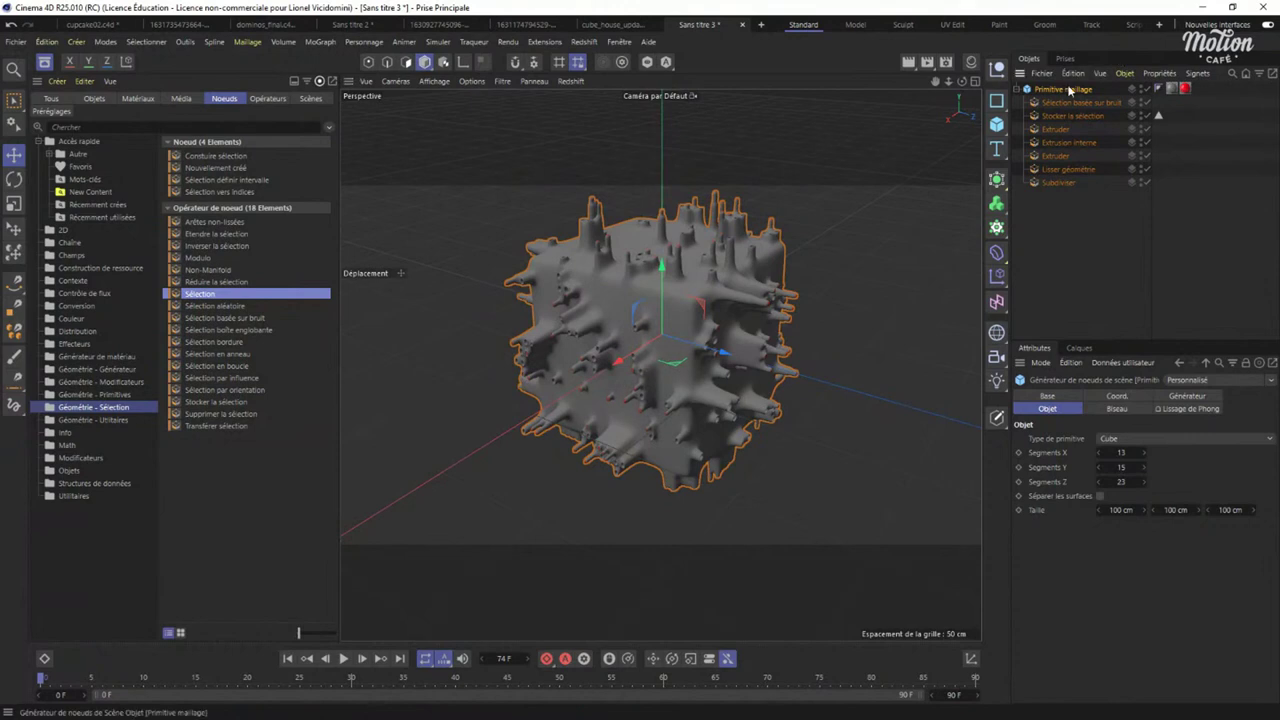
{"action": "left_click", "coordinate": [998, 256]}
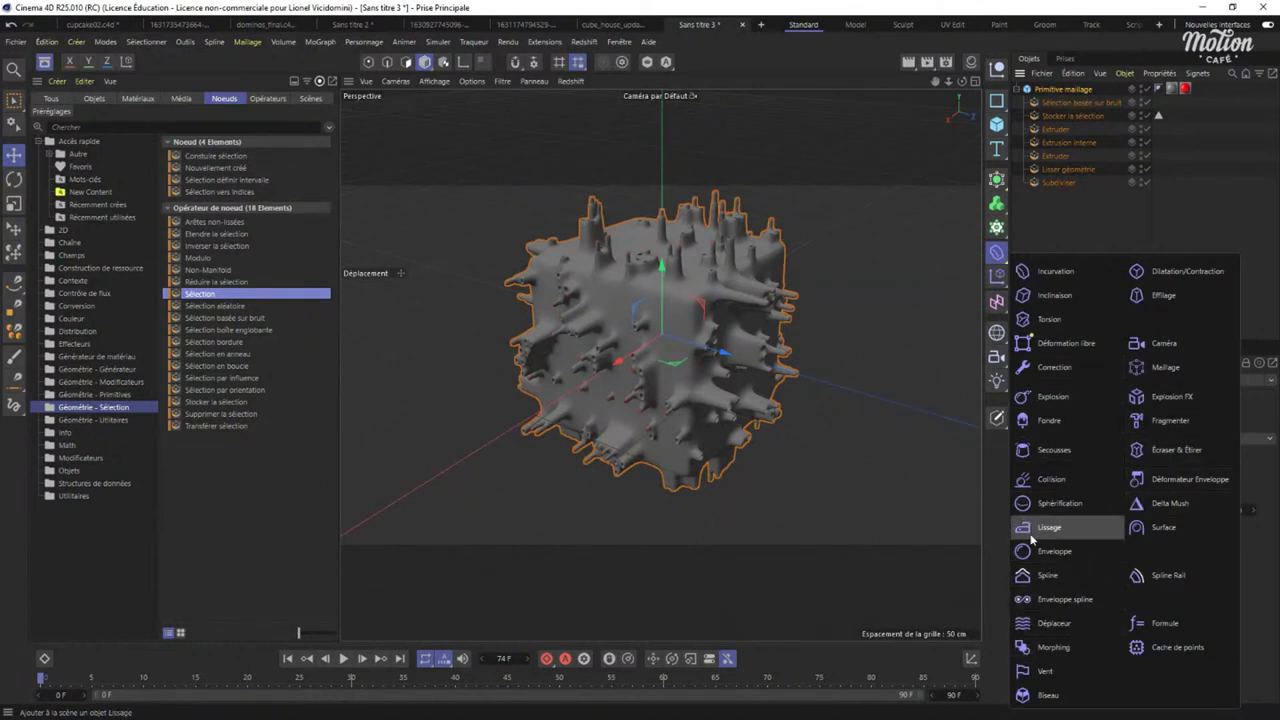
{"action": "left_click", "coordinate": [1066, 503]}
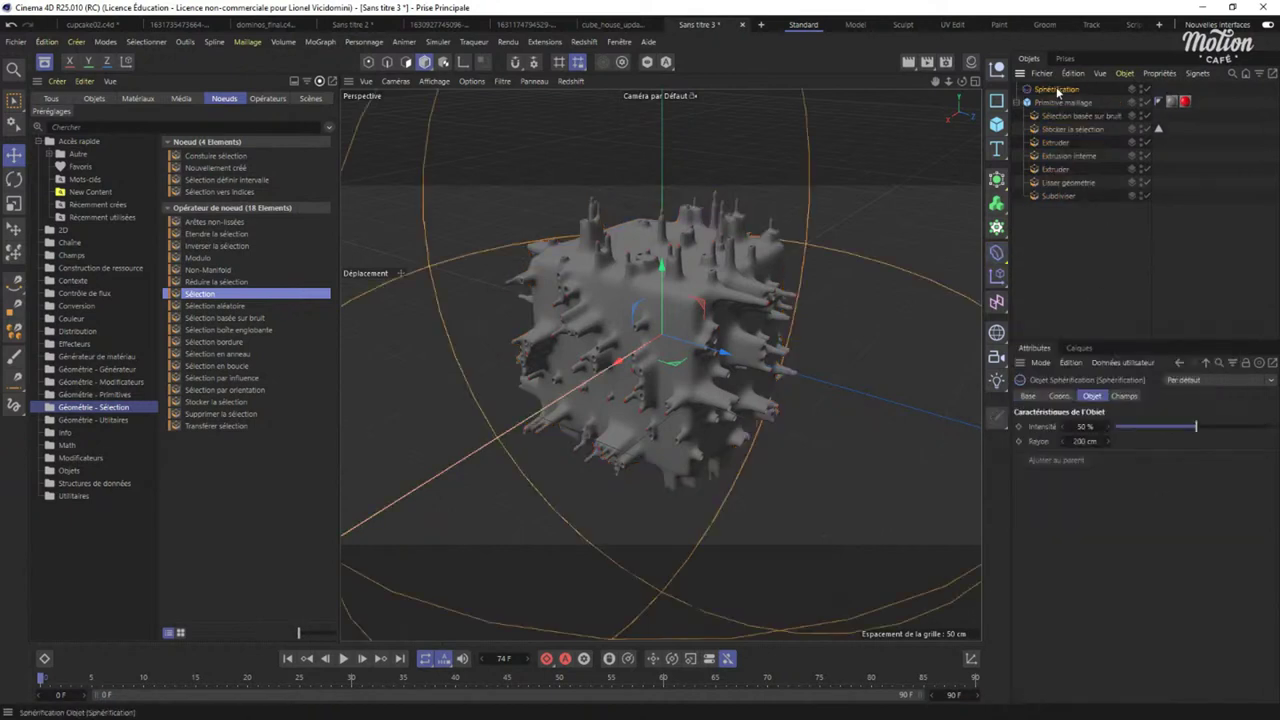
{"action": "left_click_drag", "start_coordinate": [1056, 90], "coordinate": [1060, 197]}
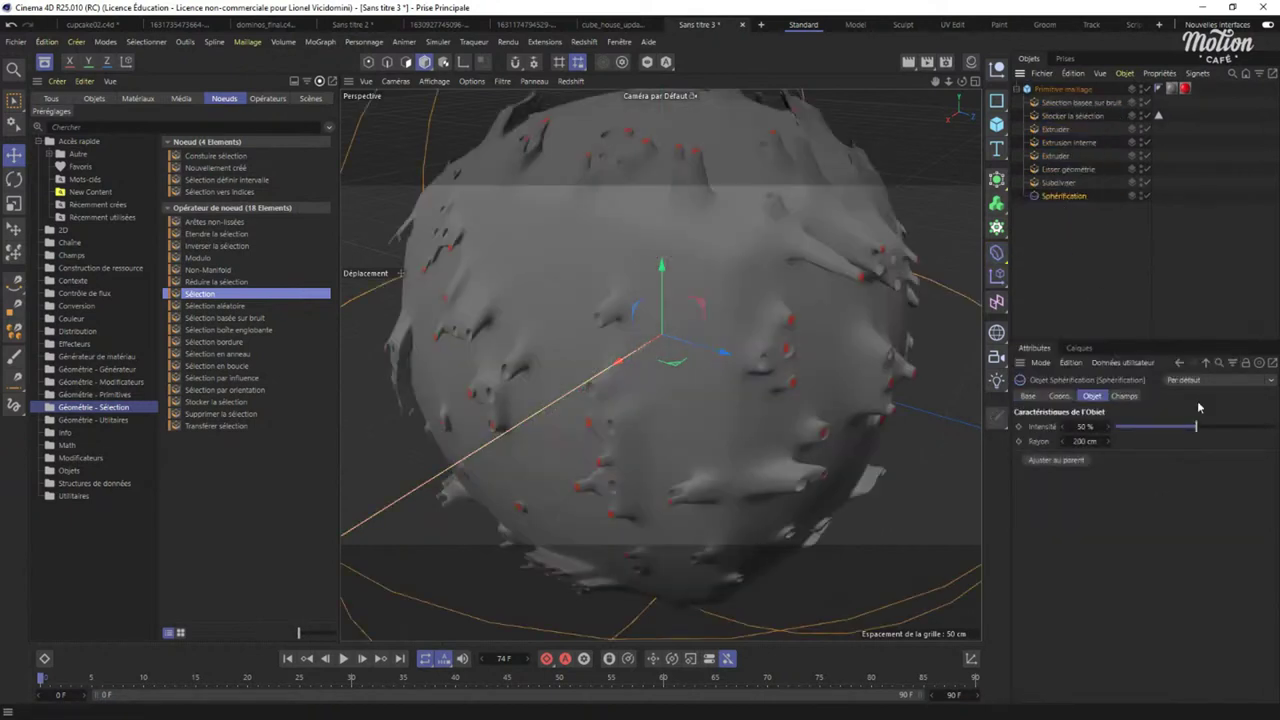
{"action": "left_click_drag", "start_coordinate": [1185, 432], "coordinate": [1153, 436]}
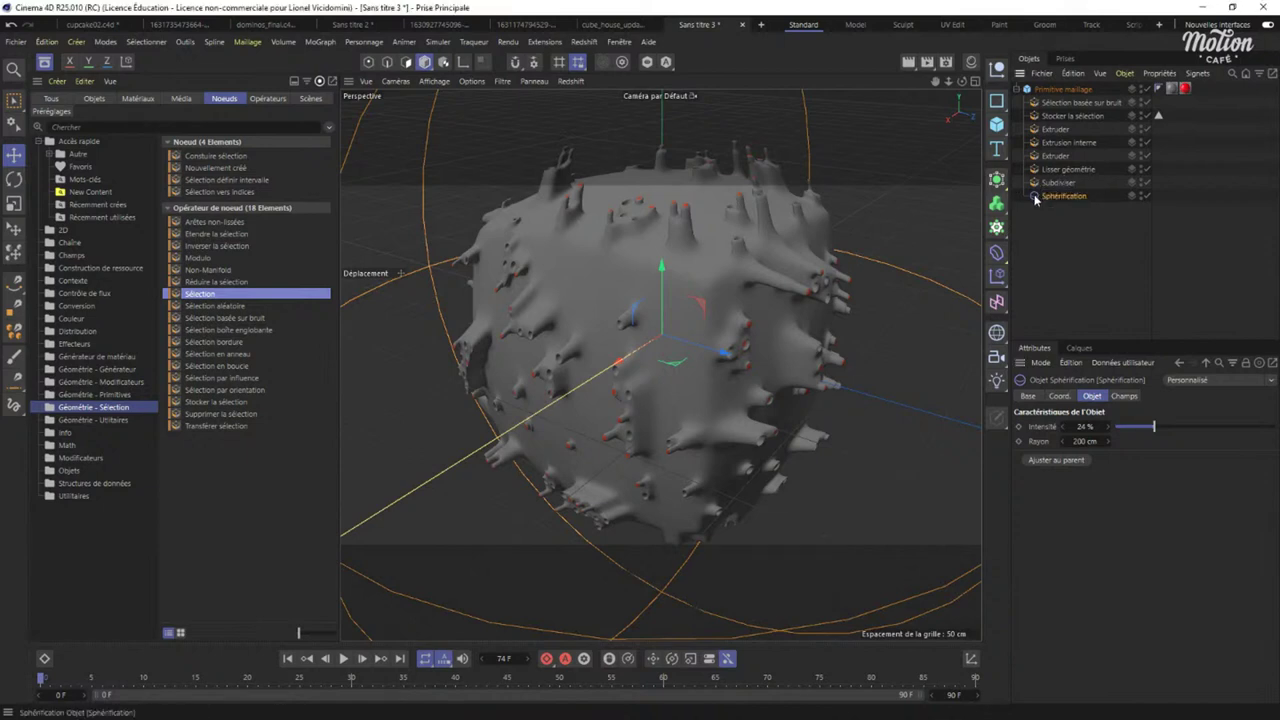
{"action": "key", "text": "Delete"}
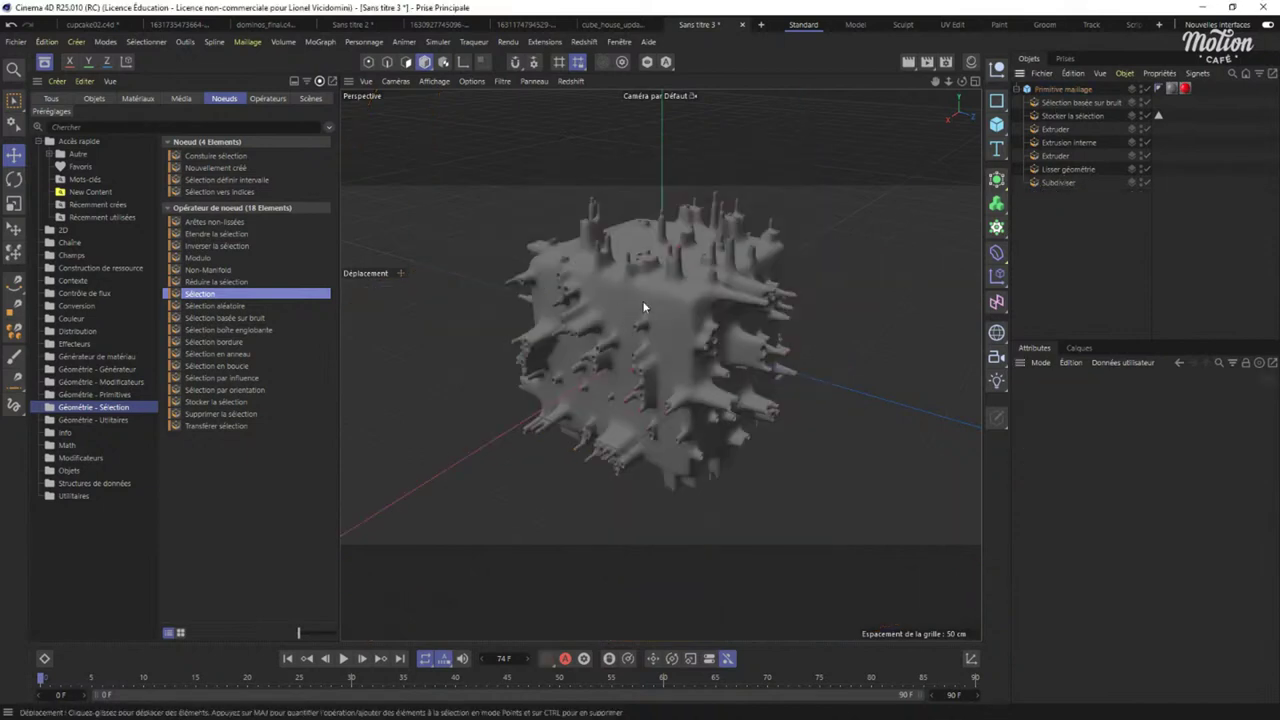
{"action": "scroll", "coordinate": [600, 325], "scroll_direction": "down", "scroll_amount": 5}
{"action": "left_click_drag", "start_coordinate": [611, 310], "coordinate": [571, 300], "text": "alt"}
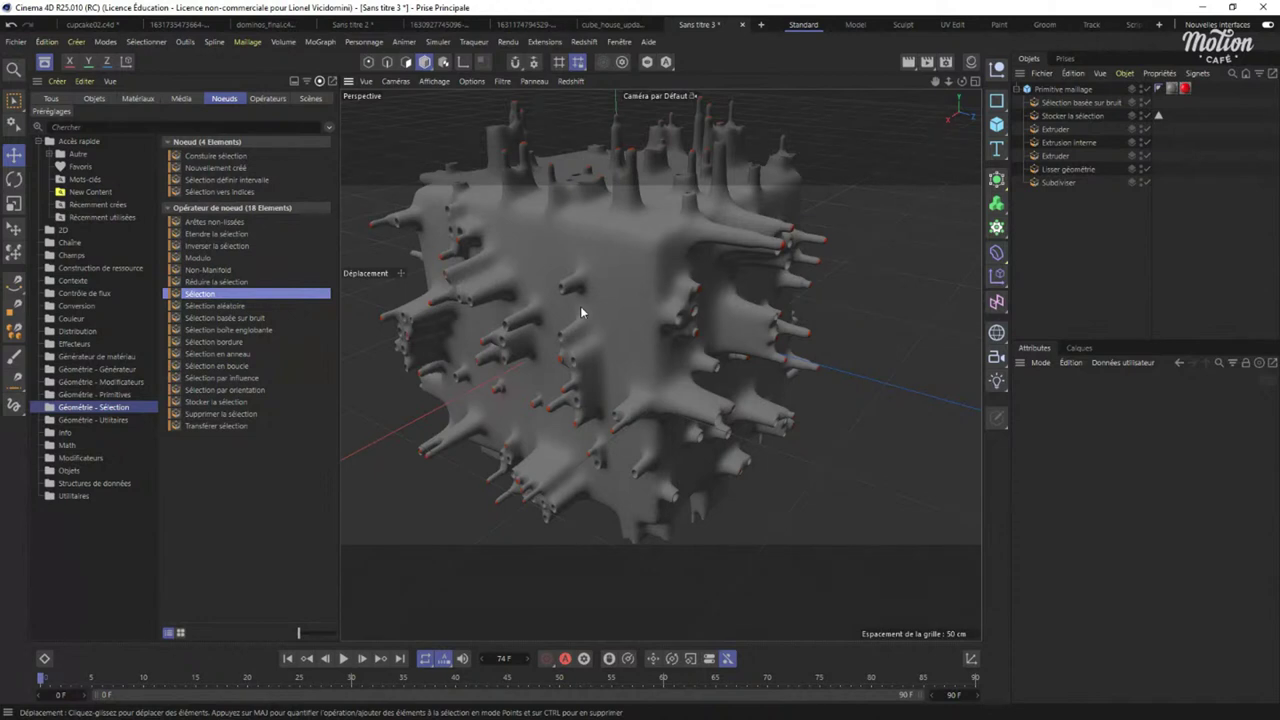
In cube_house_updated, enlarge the Objects panel and compare the bevel and extrude deformers.
{"action": "left_click", "coordinate": [604, 26]}
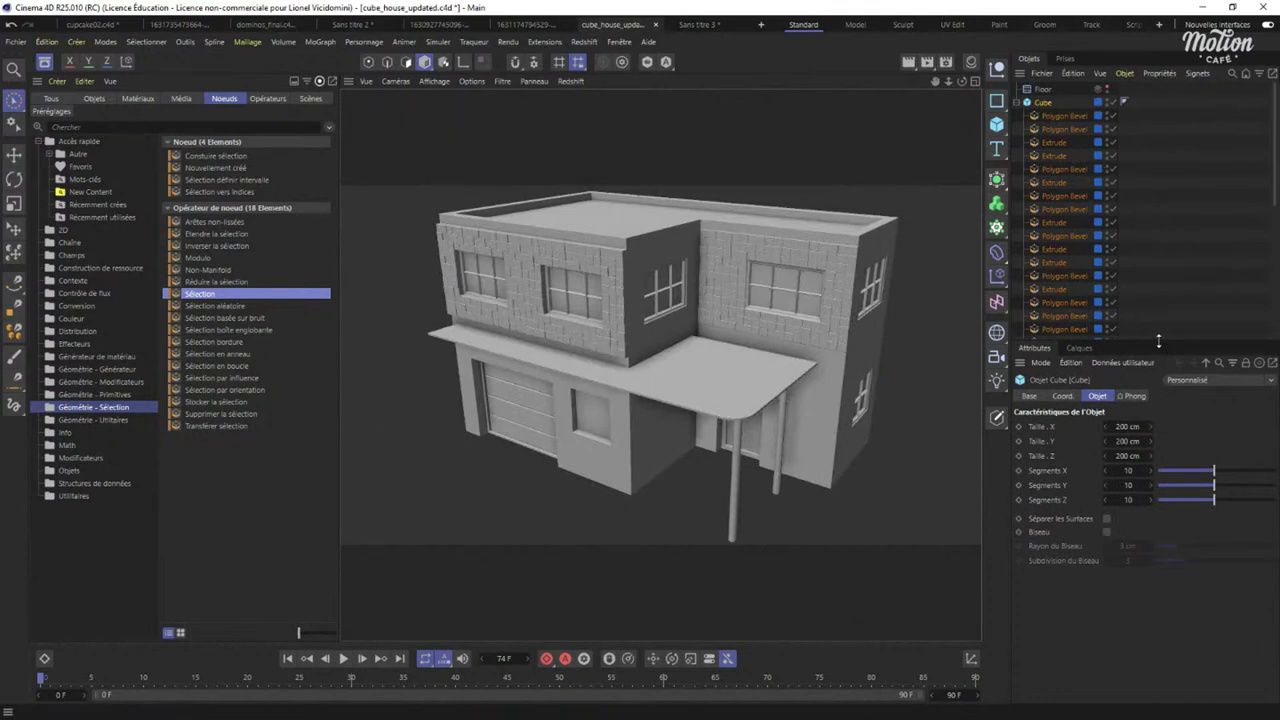
{"action": "left_click_drag", "start_coordinate": [1158, 341], "coordinate": [1158, 441]}
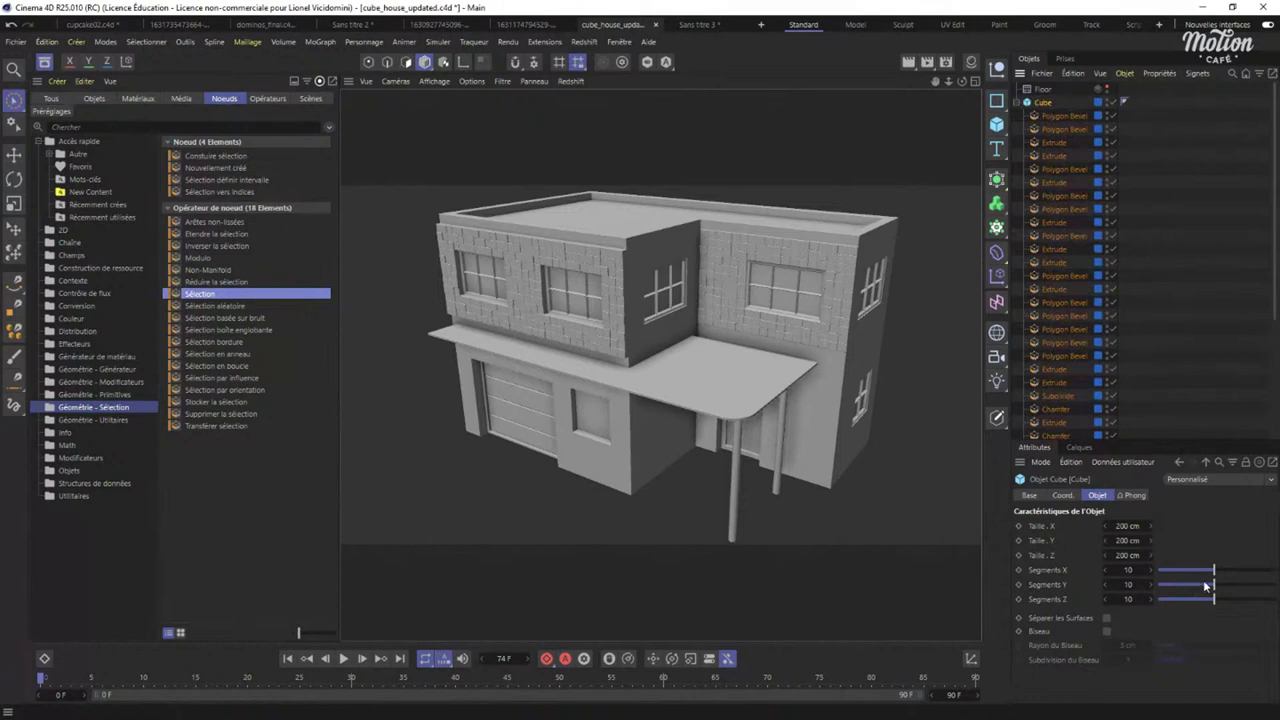
{"action": "left_click", "coordinate": [1057, 115]}
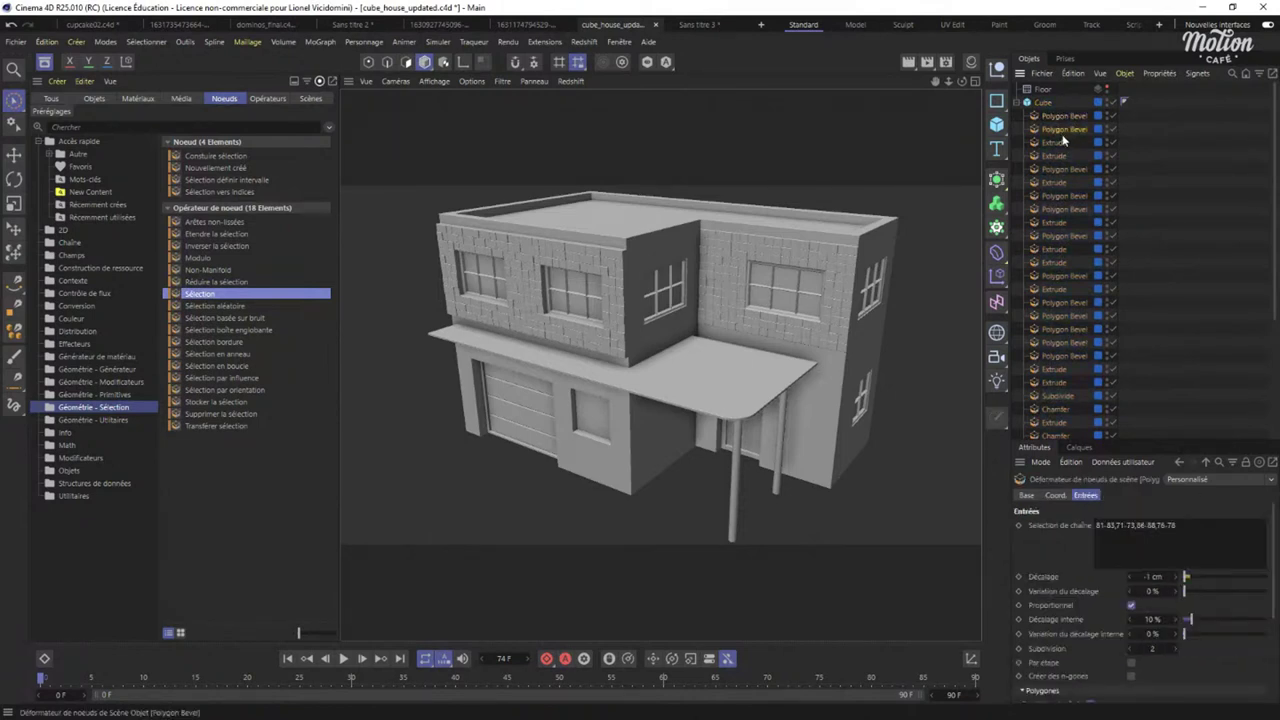
{"action": "left_click", "coordinate": [1063, 142]}
{"action": "left_click", "coordinate": [1057, 196]}
{"action": "left_click", "coordinate": [1058, 222]}
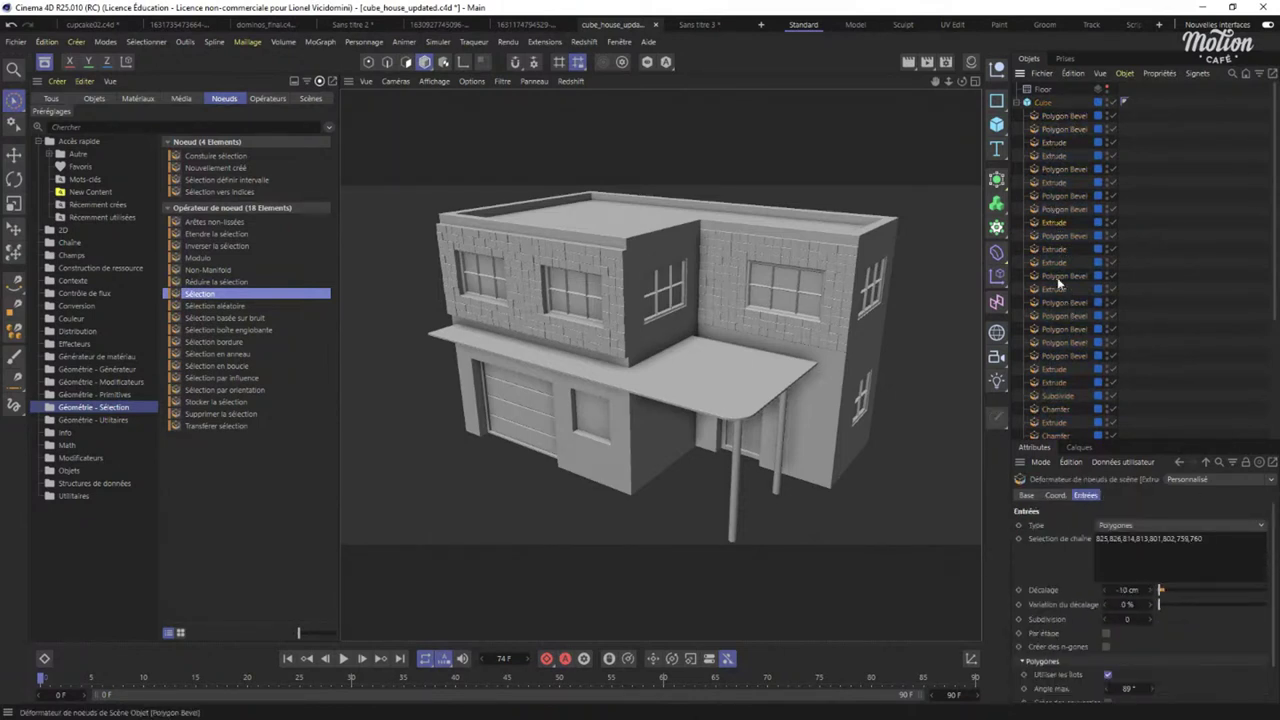
{"action": "left_click", "coordinate": [1066, 116]}
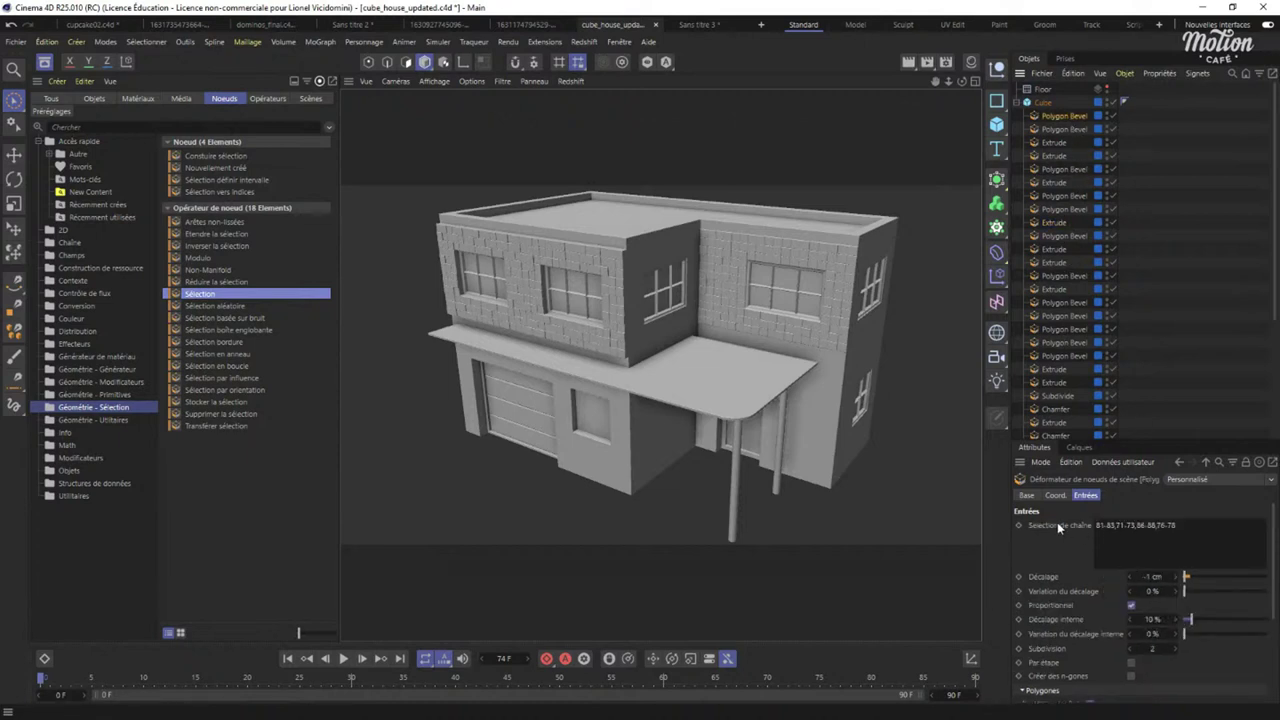
Highlight the 71-73 range in the first Polygon Bevel's Sélection de chaîne.
{"action": "left_click_drag", "start_coordinate": [1196, 525], "coordinate": [1050, 535]}
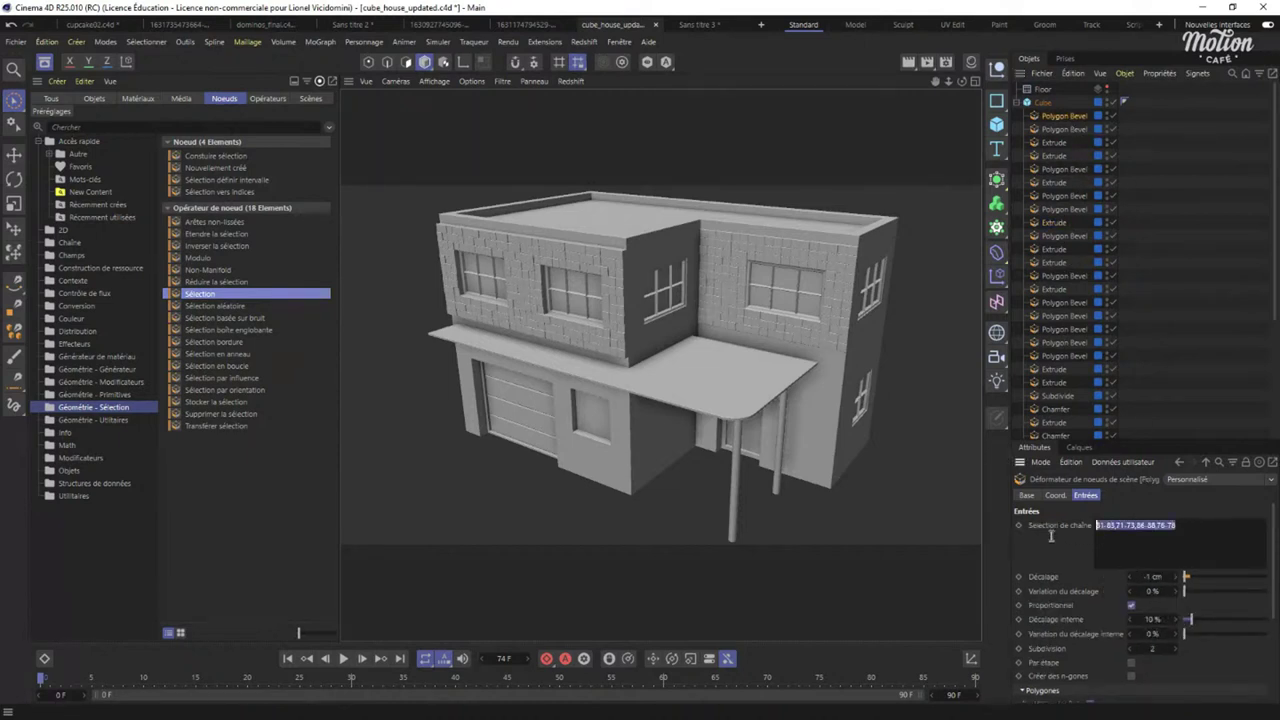
{"action": "left_click", "coordinate": [1101, 530]}
{"action": "left_click_drag", "start_coordinate": [1117, 527], "coordinate": [1139, 529]}
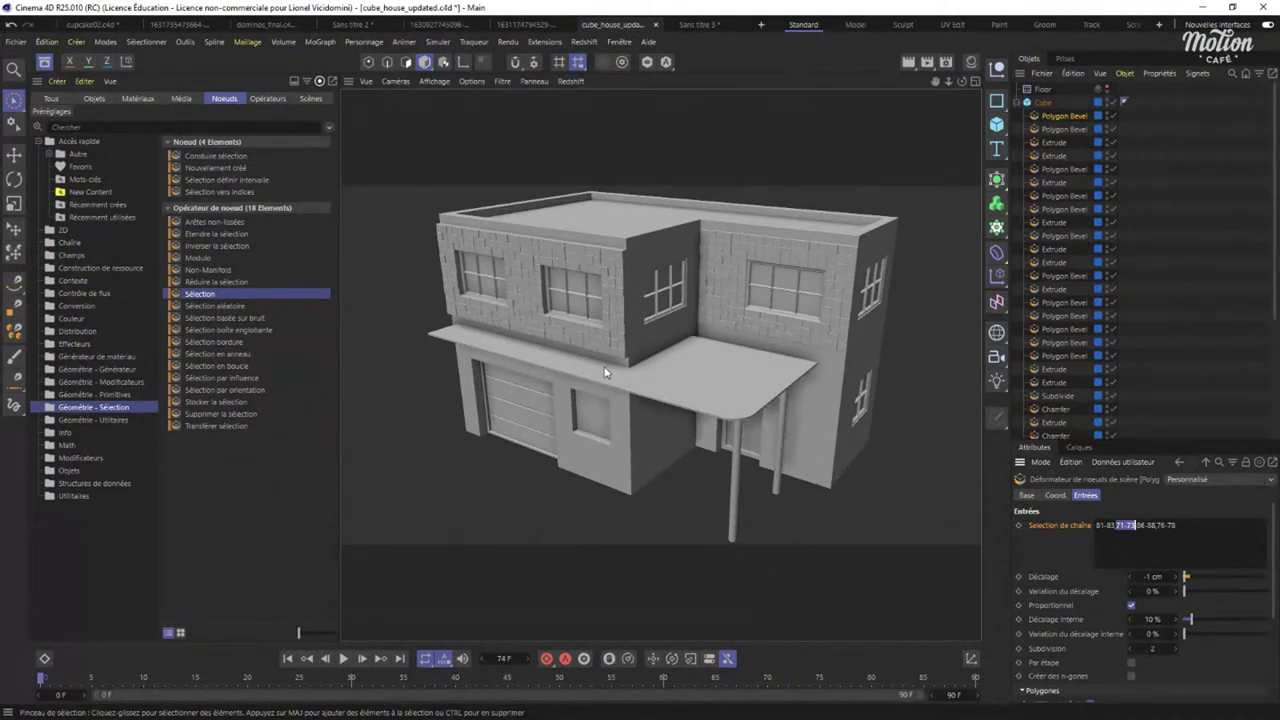
{"action": "left_click", "coordinate": [619, 41]}
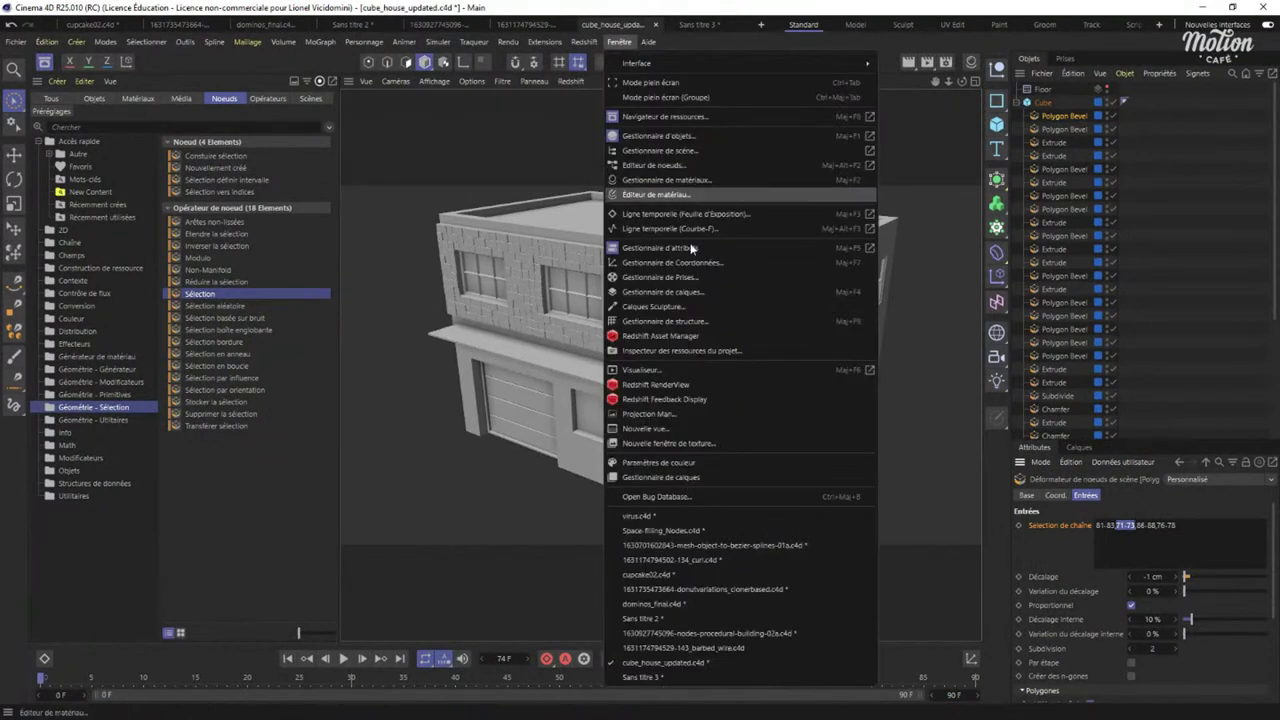
{"action": "left_click", "coordinate": [684, 322]}
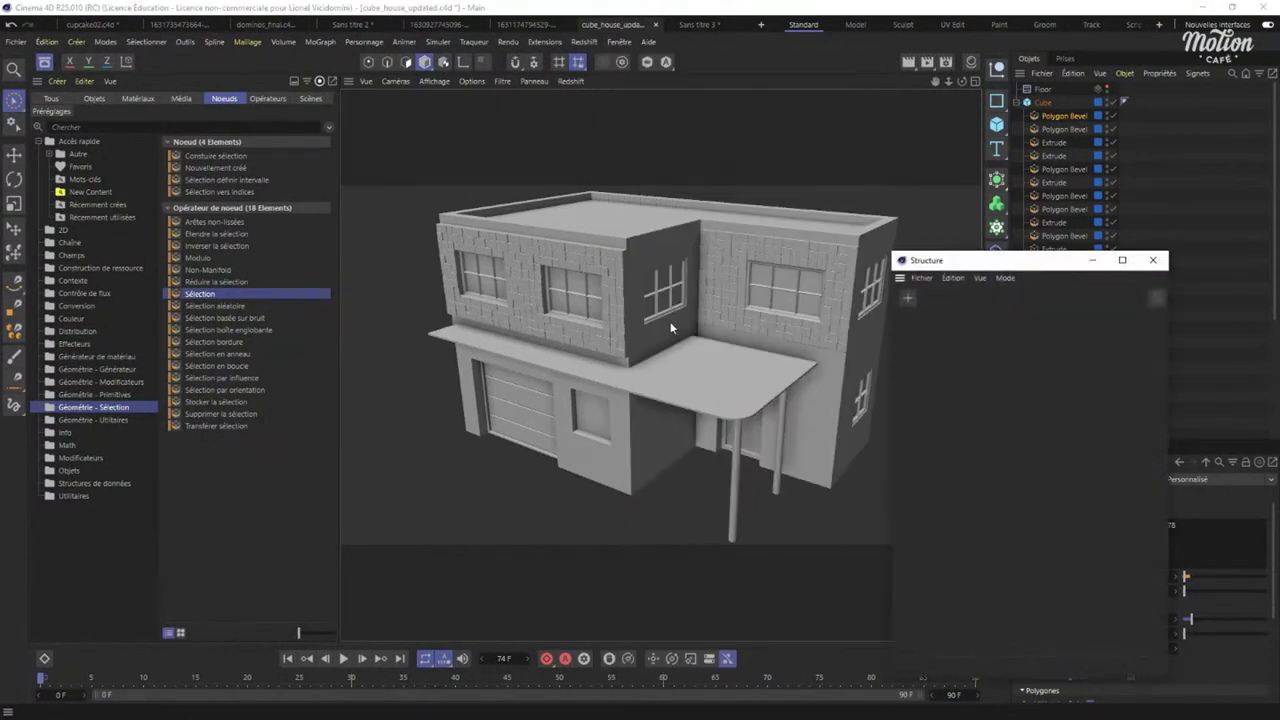
{"action": "left_click_drag", "start_coordinate": [996, 263], "coordinate": [362, 216]}
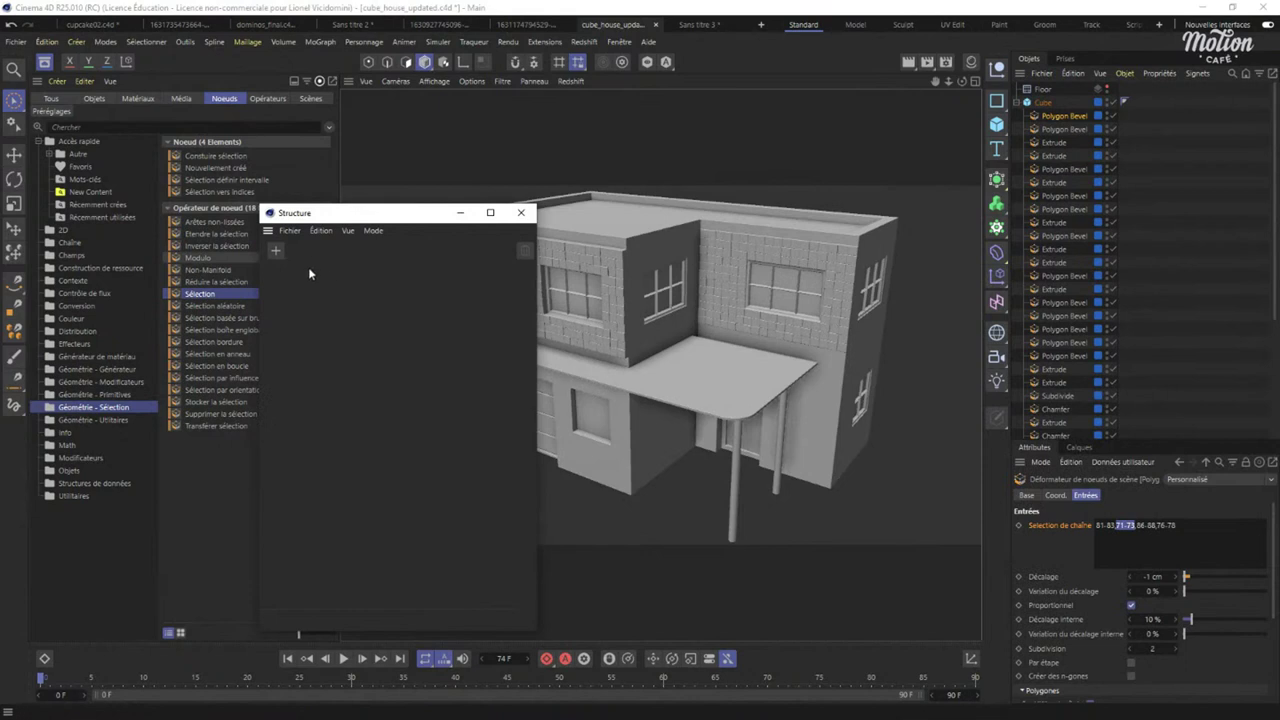
{"action": "left_click", "coordinate": [1045, 103]}
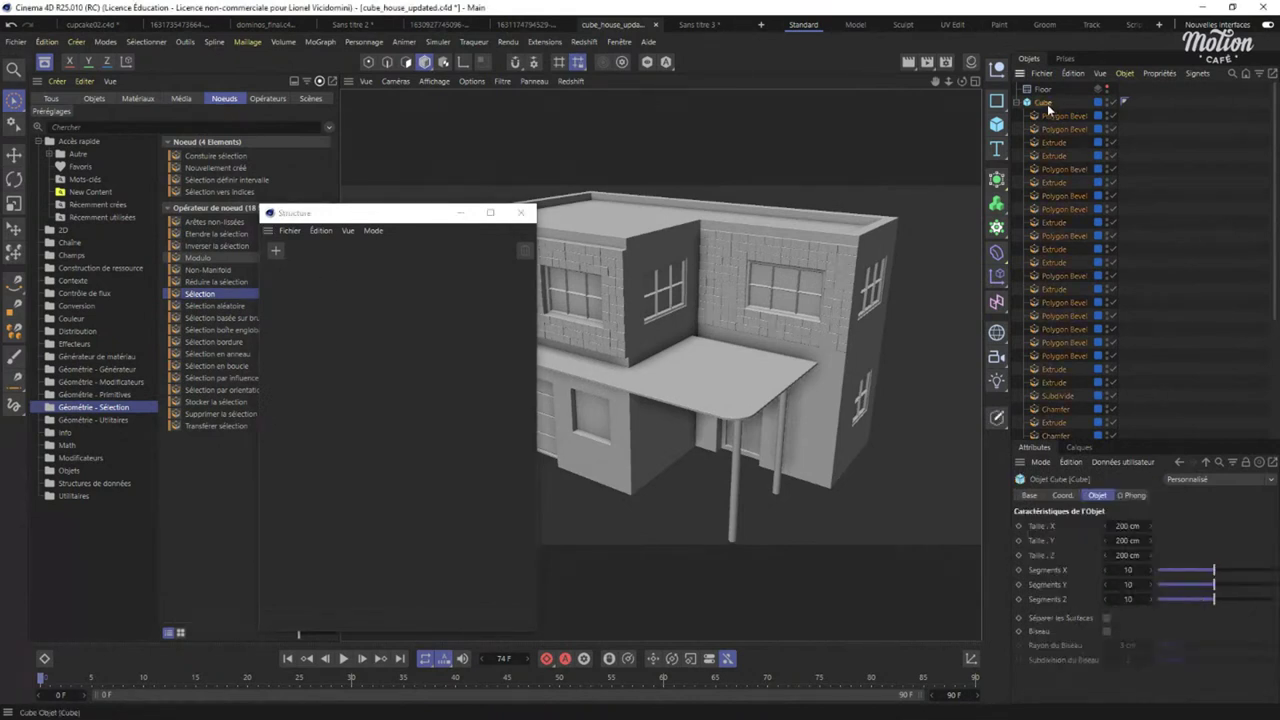
{"action": "left_click", "coordinate": [520, 213]}
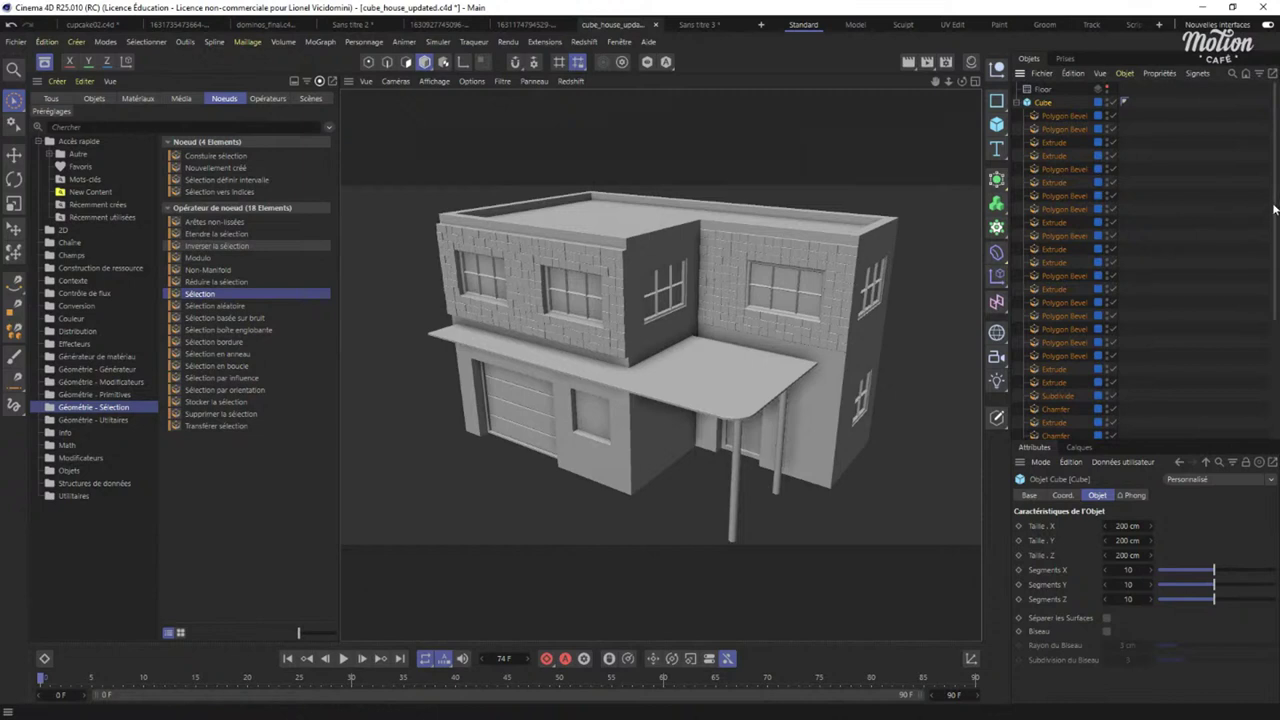
{"action": "scroll", "coordinate": [1274, 209], "scroll_direction": "down", "scroll_amount": 4}
{"action": "scroll", "coordinate": [1049, 120], "scroll_direction": "up", "scroll_amount": 5}
{"action": "left_click", "coordinate": [1151, 570]}
{"action": "left_click", "coordinate": [1152, 570]}
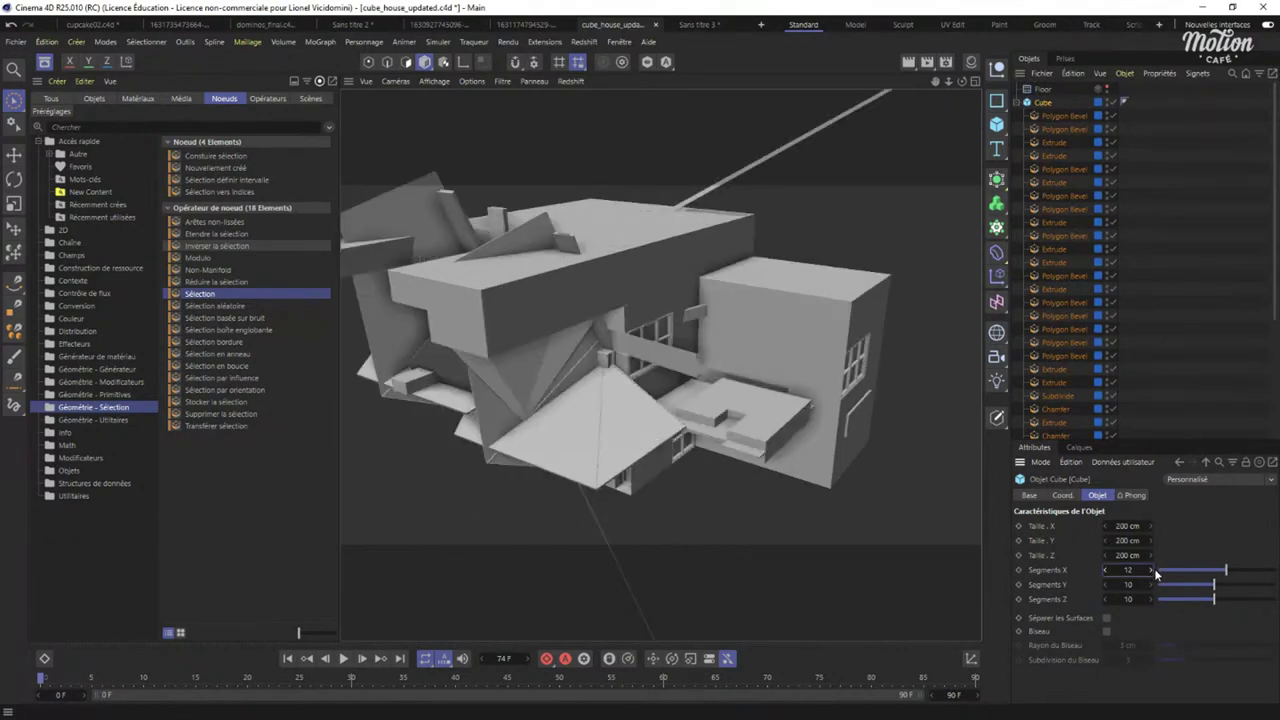
{"action": "left_click", "coordinate": [1151, 570]}
{"action": "left_click", "coordinate": [1151, 570]}
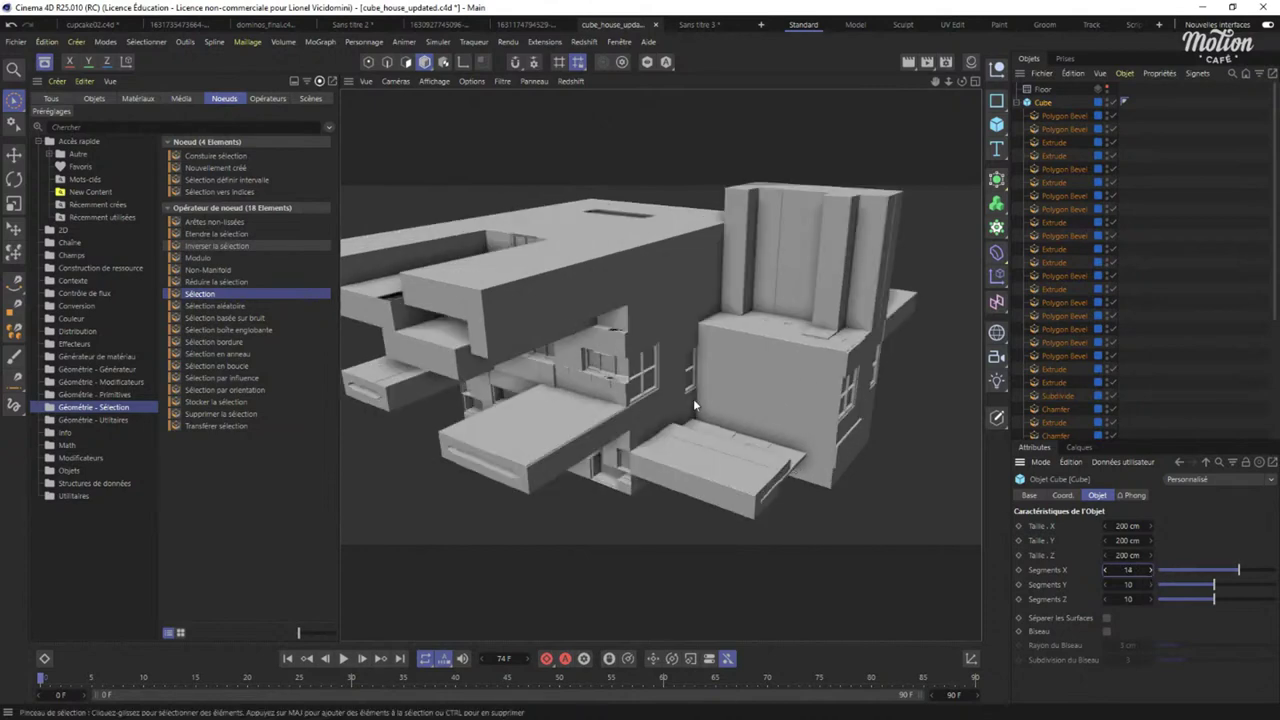
{"action": "left_click_drag", "start_coordinate": [693, 398], "coordinate": [734, 380], "text": "alt"}
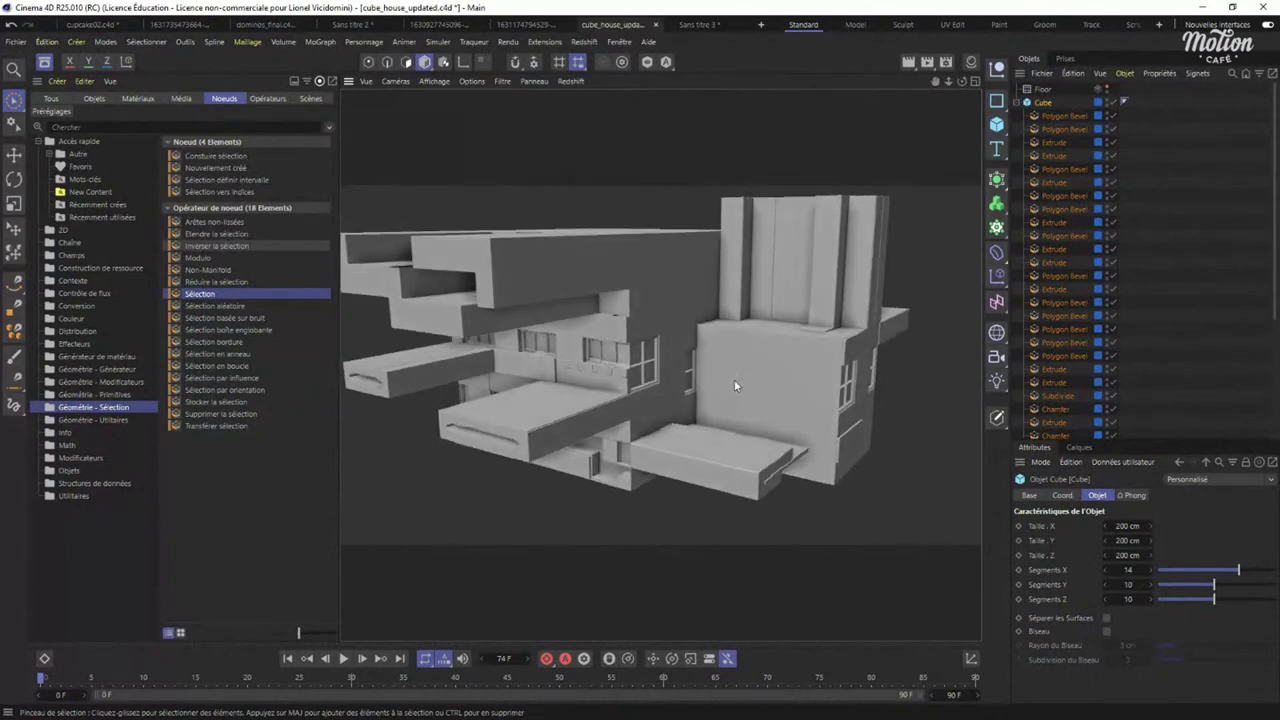
{"action": "left_click", "coordinate": [1105, 569]}
{"action": "left_click", "coordinate": [1103, 569]}
{"action": "left_click", "coordinate": [1103, 569]}
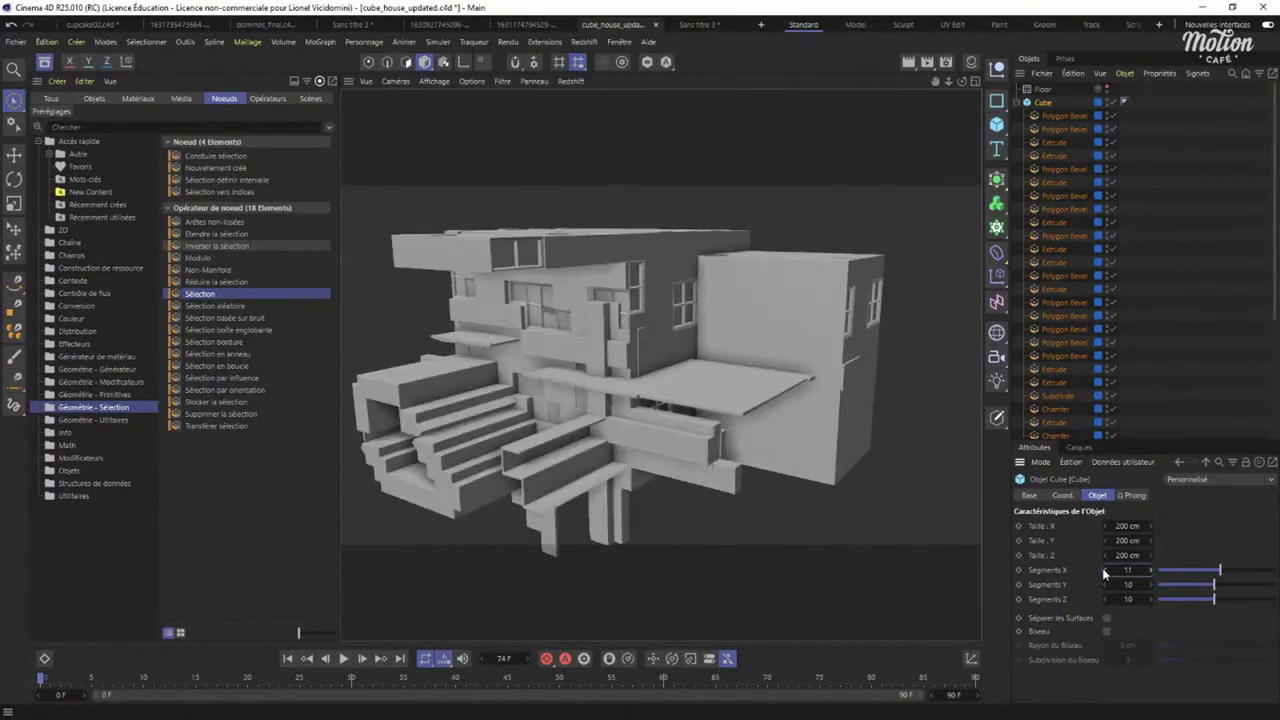
{"action": "left_click", "coordinate": [1103, 569]}
{"action": "left_click_drag", "start_coordinate": [563, 327], "coordinate": [590, 365], "text": "alt"}
{"action": "right_click_drag", "start_coordinate": [590, 365], "coordinate": [624, 317], "text": "alt"}
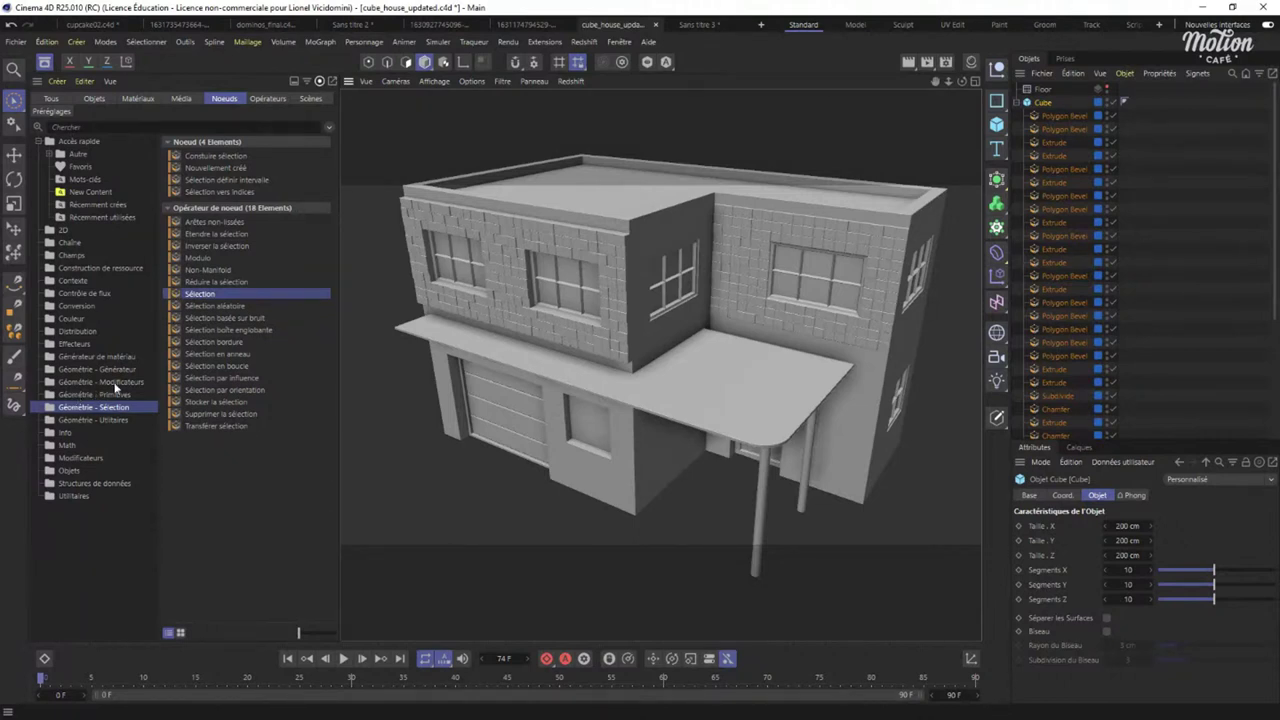
Search the node browser for 'groupe pri' and pick Groupe de primitive de géométrie.
{"action": "left_click", "coordinate": [250, 127]}
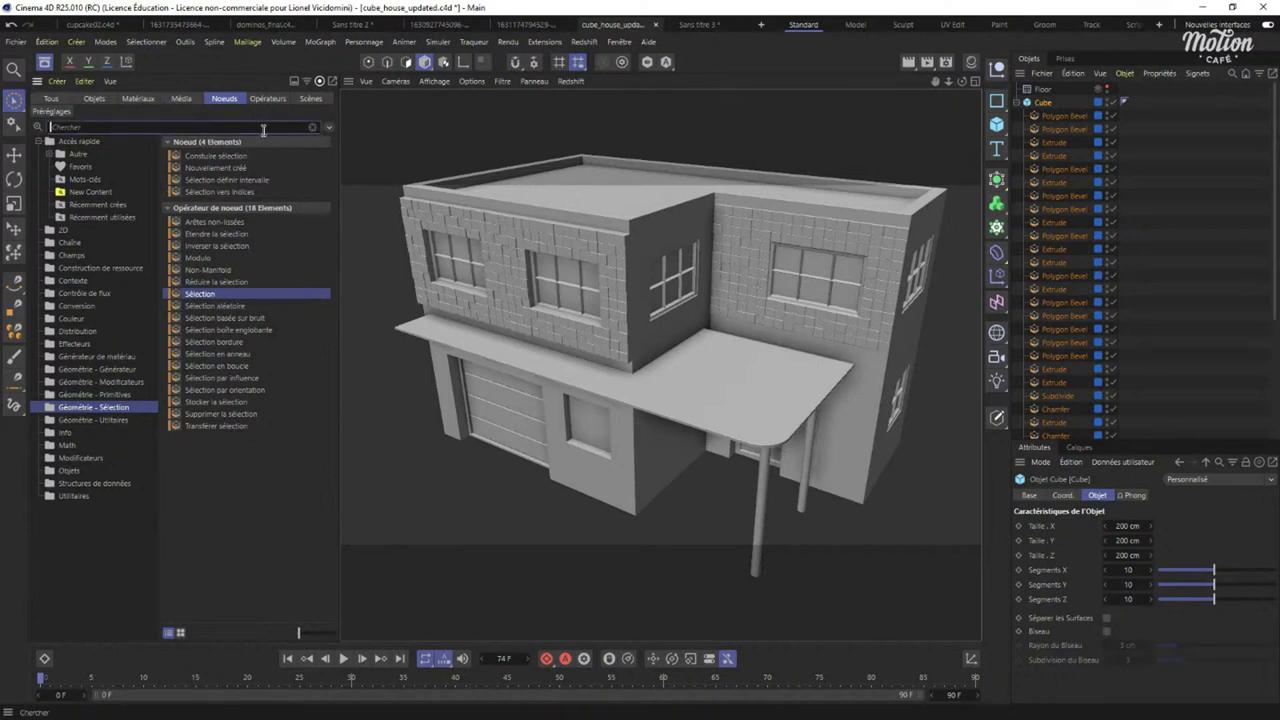
{"action": "type", "text": "groupe"}
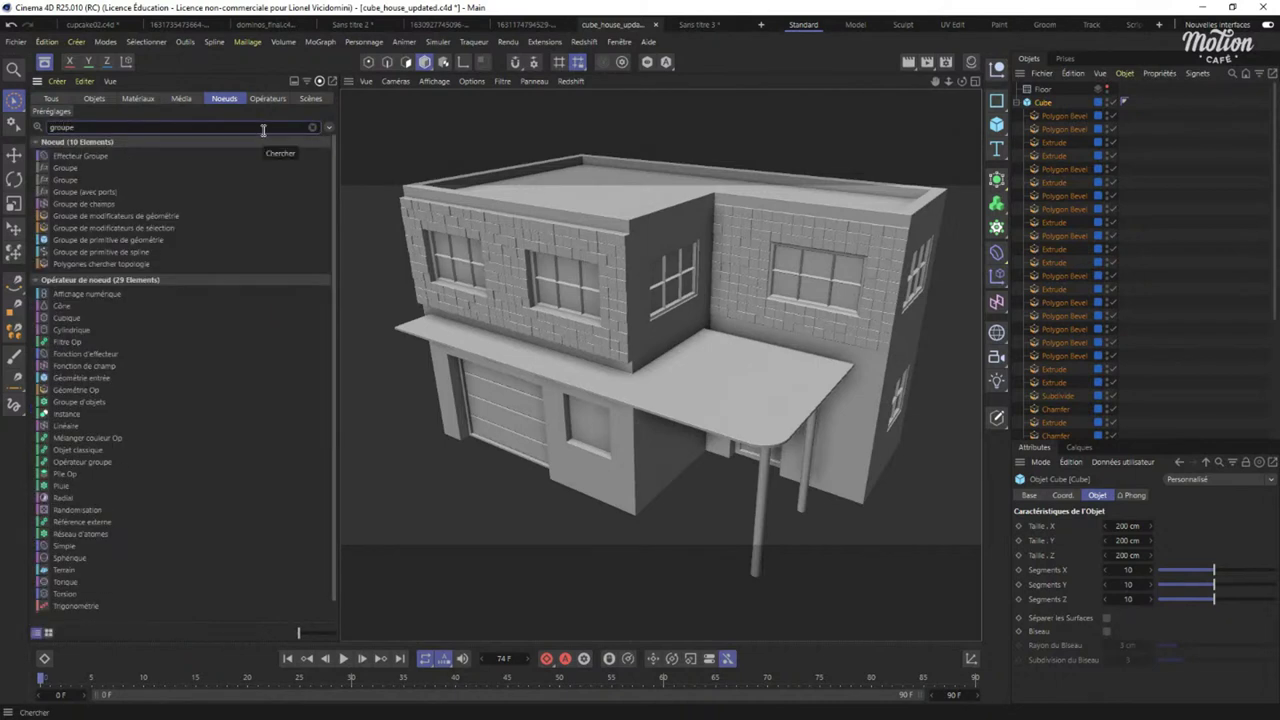
{"action": "type", "text": " pri"}
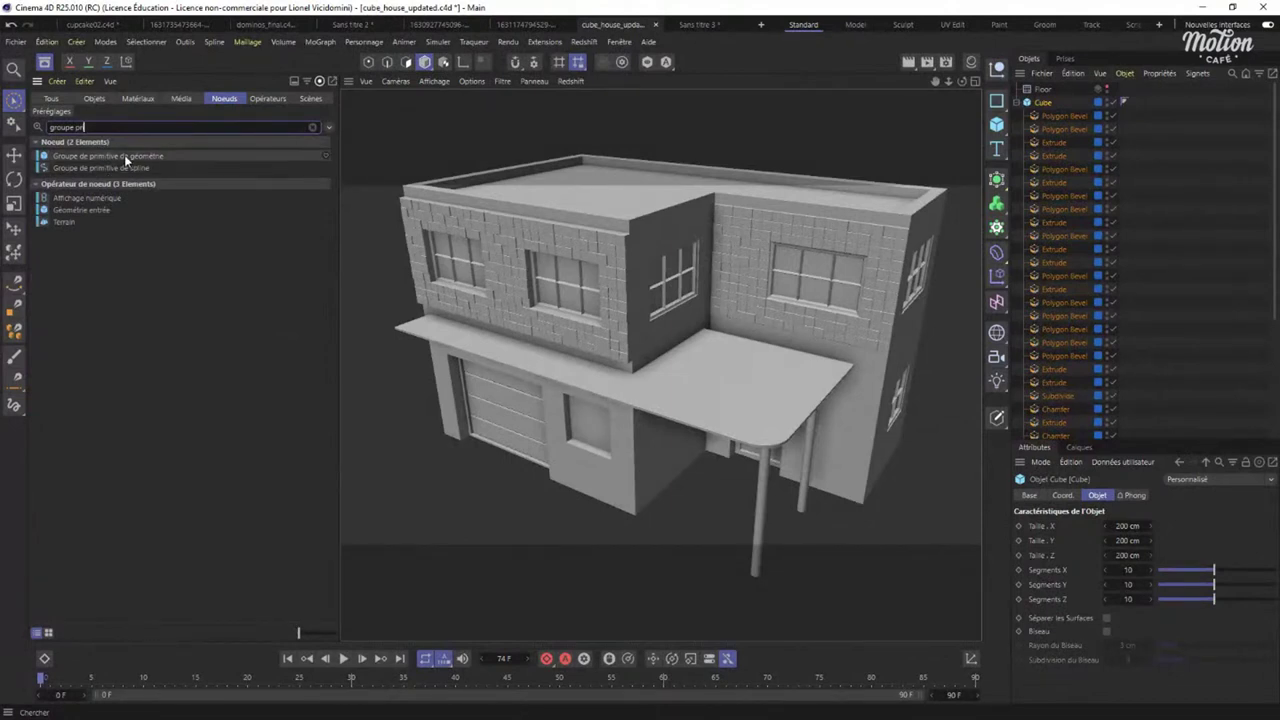
{"action": "left_click", "coordinate": [56, 158]}
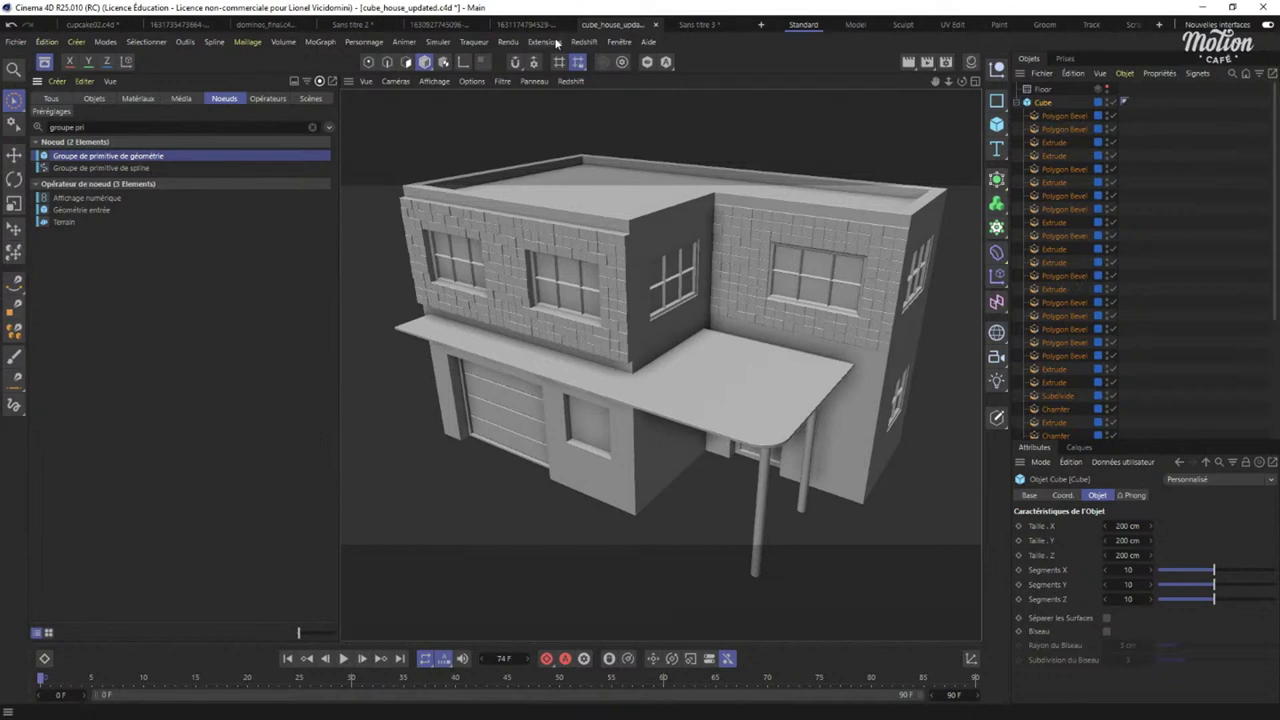
In Sans titre 3, make Primitive maillage an Icosaèdre Sphère with 42 segments.
{"action": "left_click", "coordinate": [699, 24]}
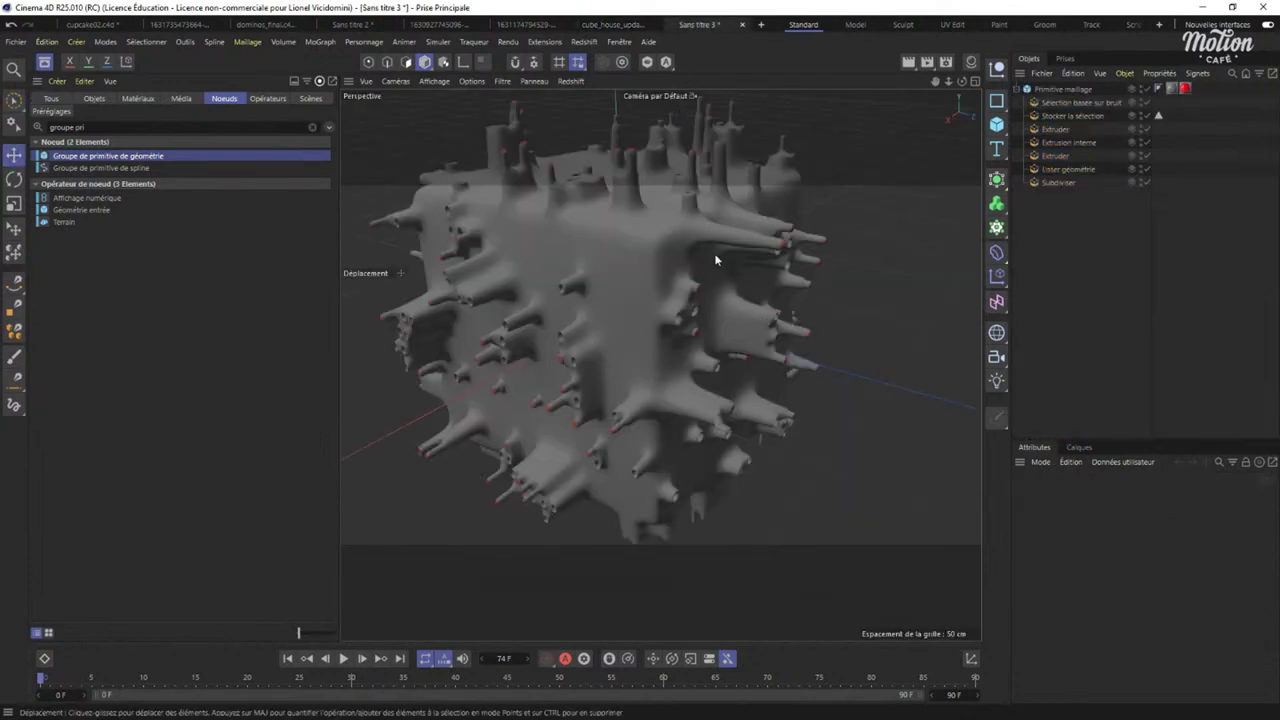
{"action": "left_click", "coordinate": [1062, 89]}
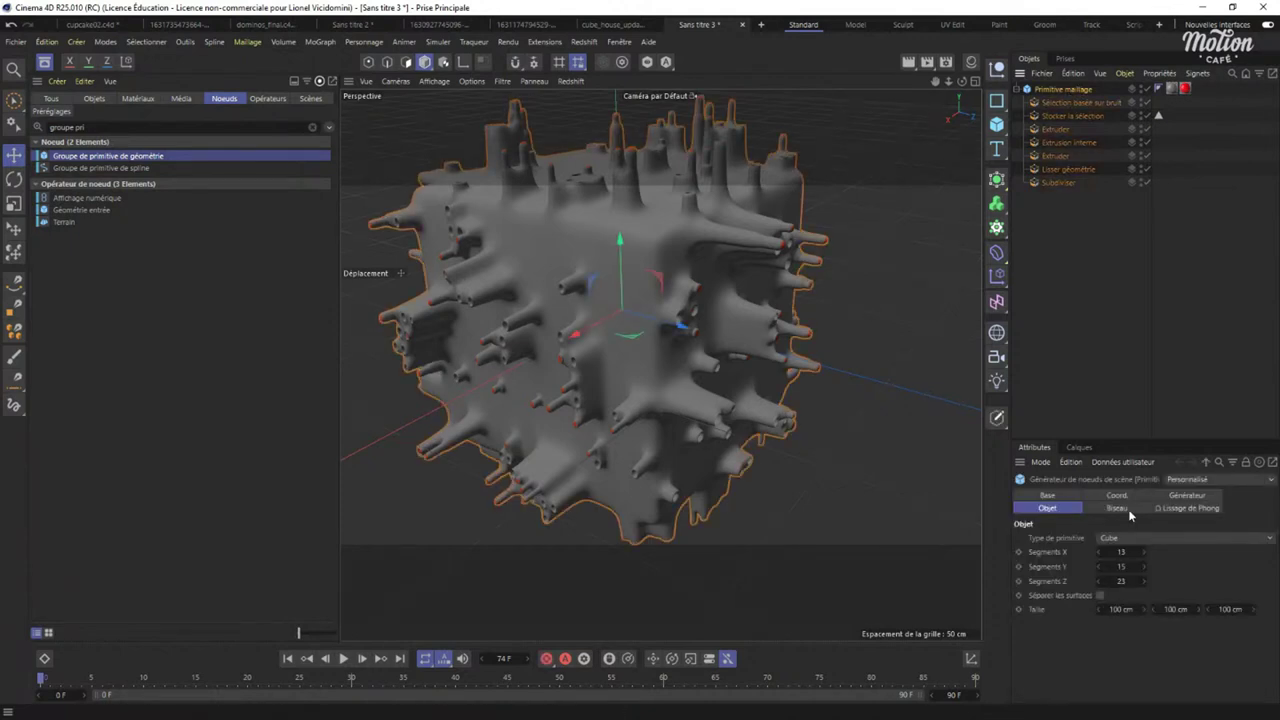
{"action": "left_click", "coordinate": [1125, 537]}
{"action": "left_click", "coordinate": [1141, 485]}
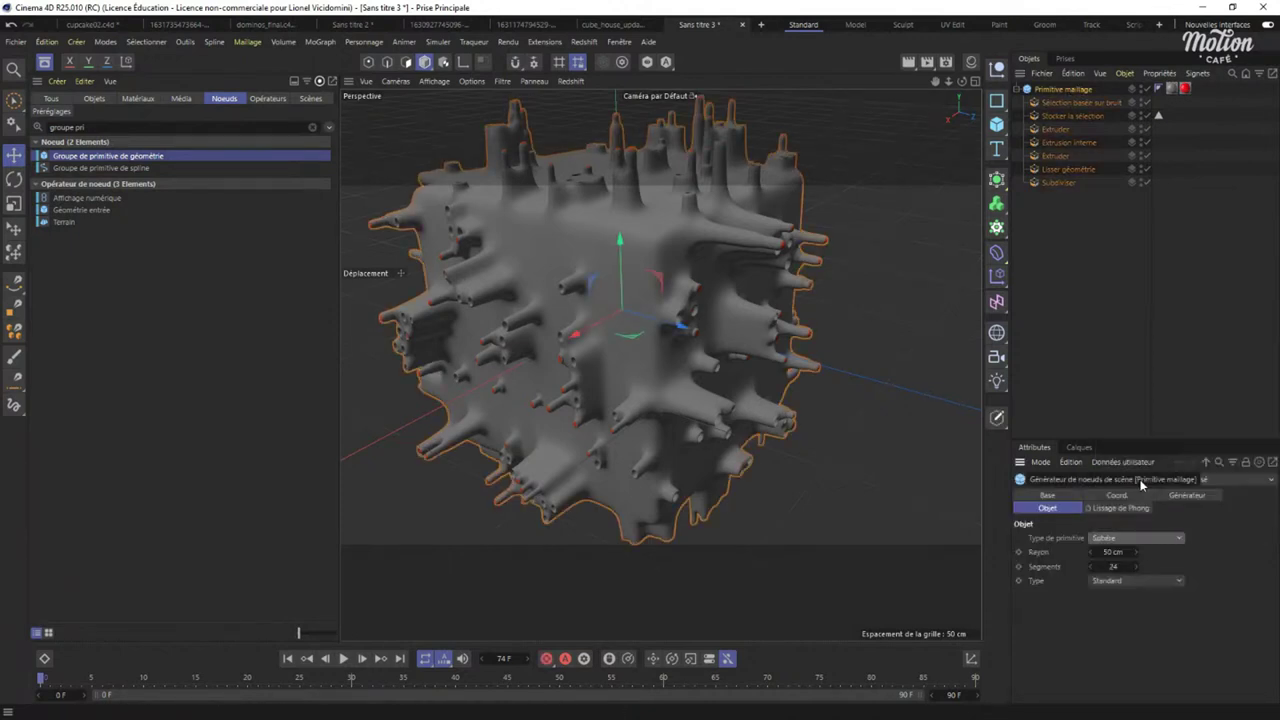
{"action": "left_click", "coordinate": [1124, 580]}
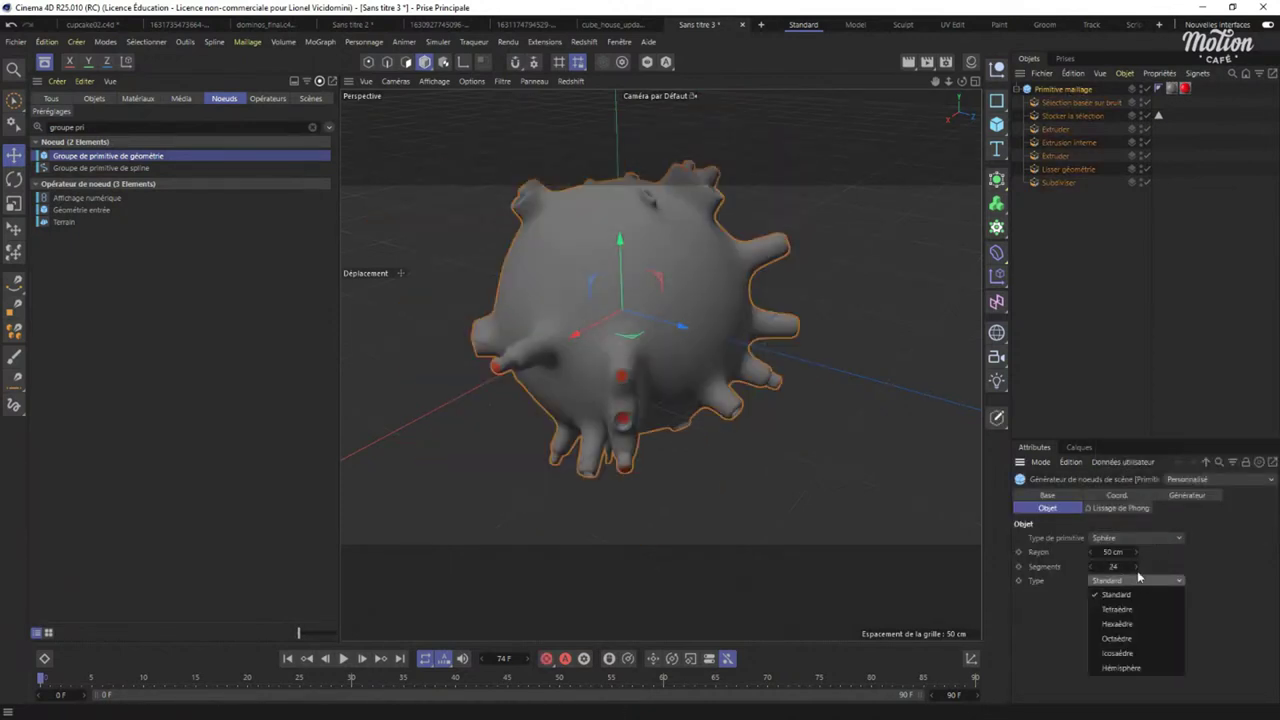
{"action": "left_click", "coordinate": [1118, 652]}
{"action": "left_click_drag", "start_coordinate": [1124, 567], "coordinate": [1130, 567]}
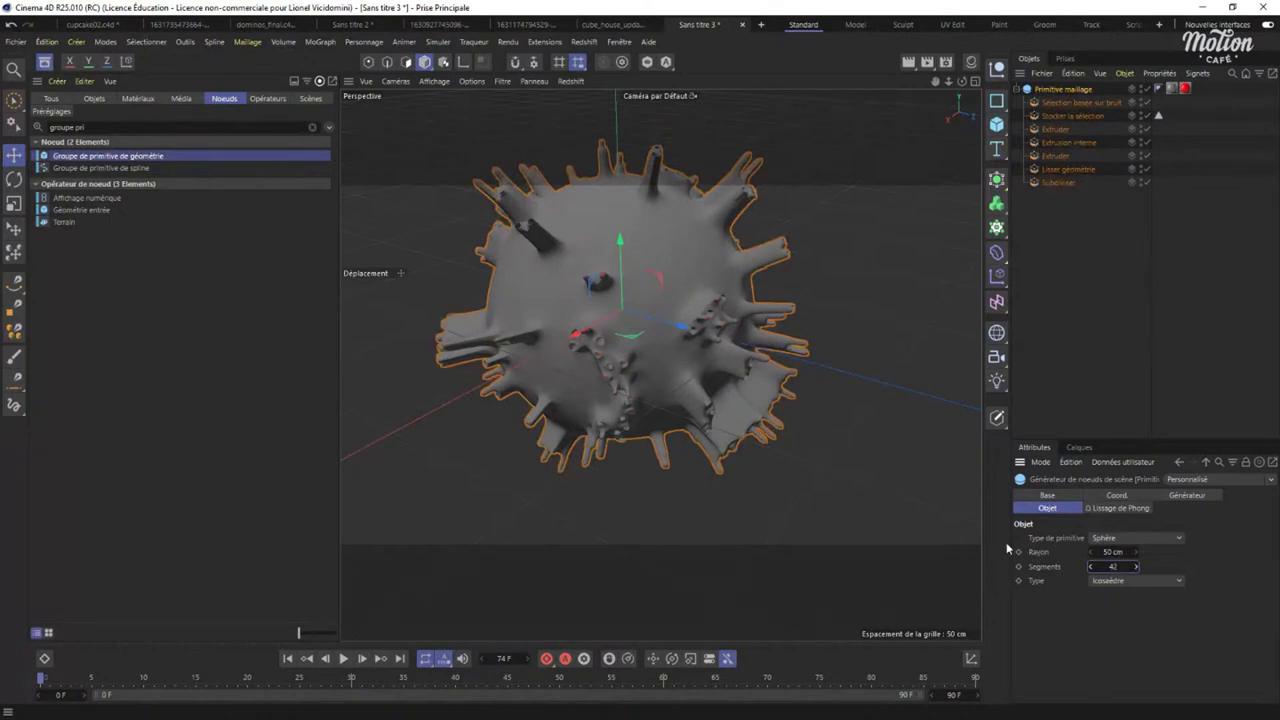
{"action": "left_click_drag", "start_coordinate": [655, 303], "coordinate": [593, 272], "text": "alt"}
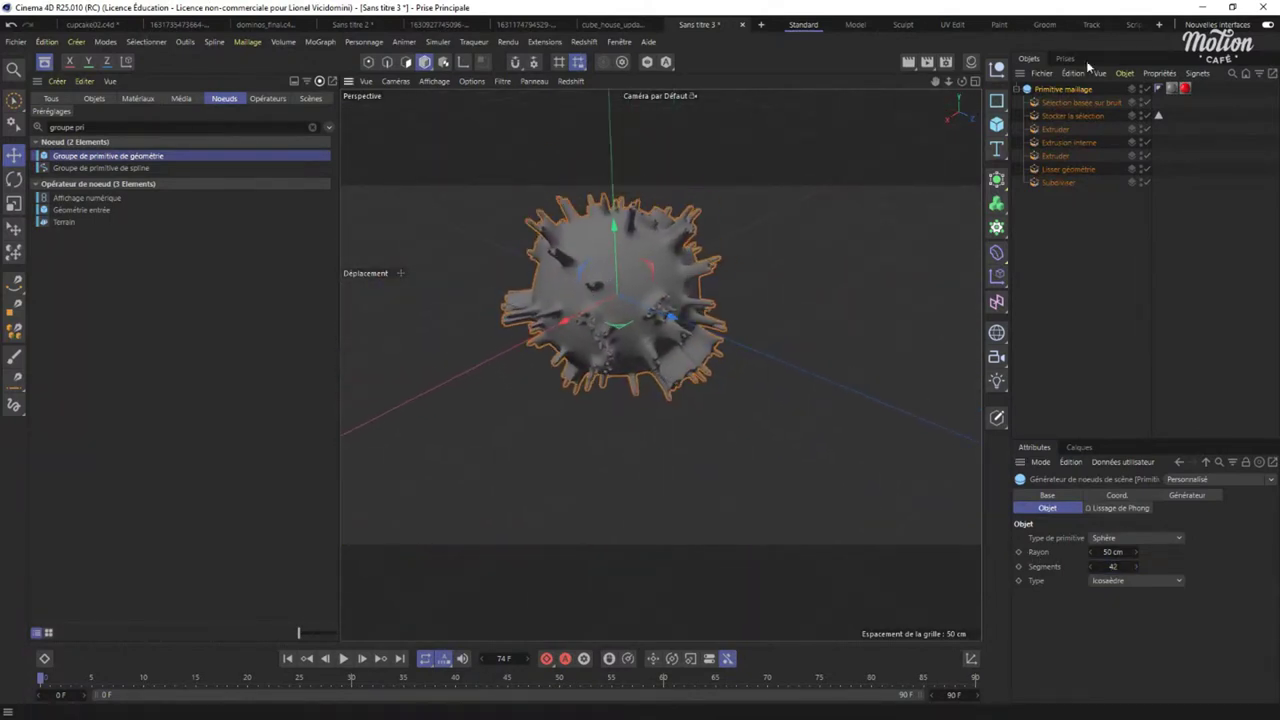
Alt-add a Cloner to repeat the spiky sphere as a 3 × 1 × 3 grid.
{"action": "left_click", "coordinate": [997, 227], "text": "alt"}
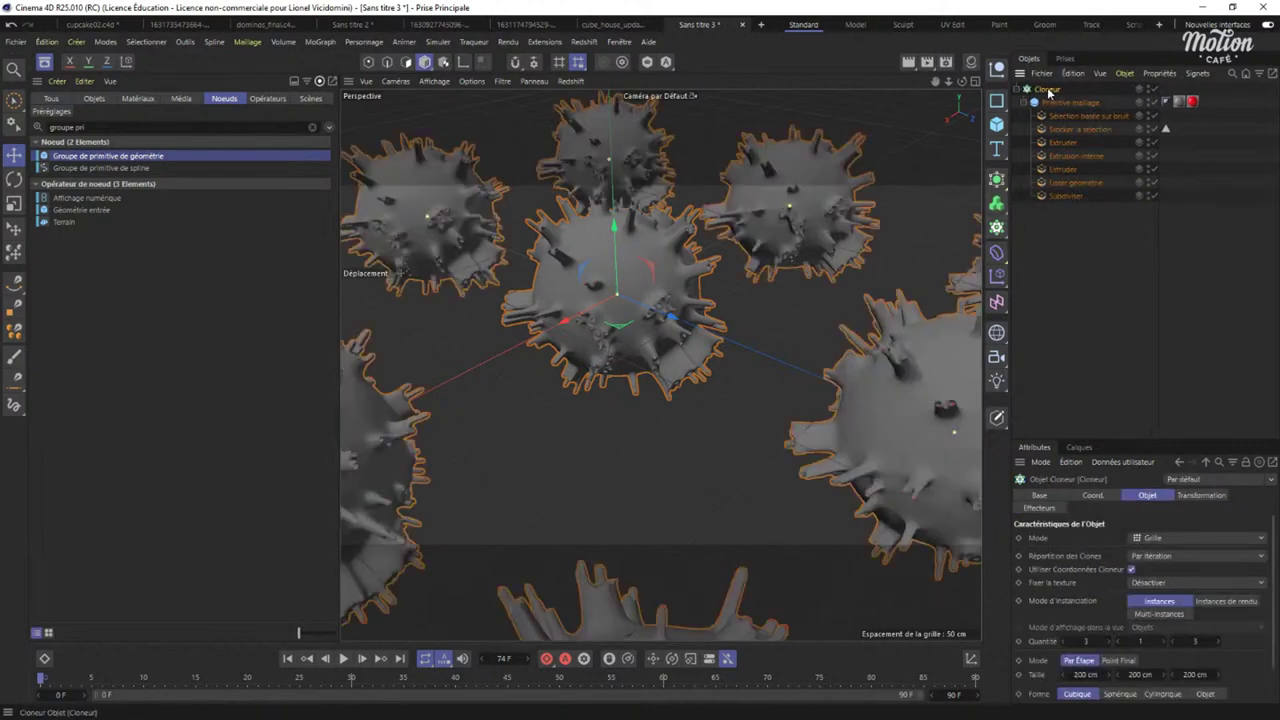
{"action": "scroll", "coordinate": [604, 307], "scroll_direction": "down", "scroll_amount": 5}
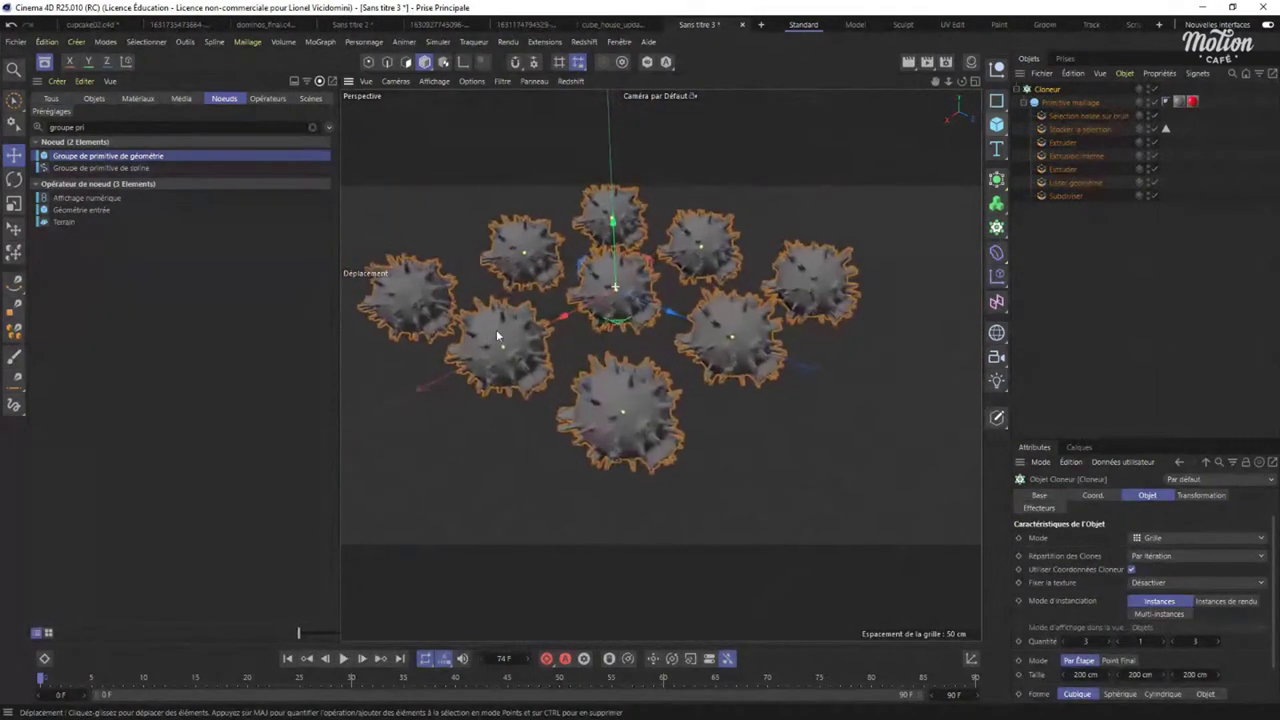
{"action": "mouse_move", "coordinate": [625, 320]}
{"action": "left_mouse_down", "text": "alt"}
{"action": "mouse_move", "coordinate": [693, 207]}
{"action": "mouse_move", "coordinate": [672, 338]}
{"action": "mouse_move", "coordinate": [617, 342]}
{"action": "left_mouse_up", "text": "alt"}
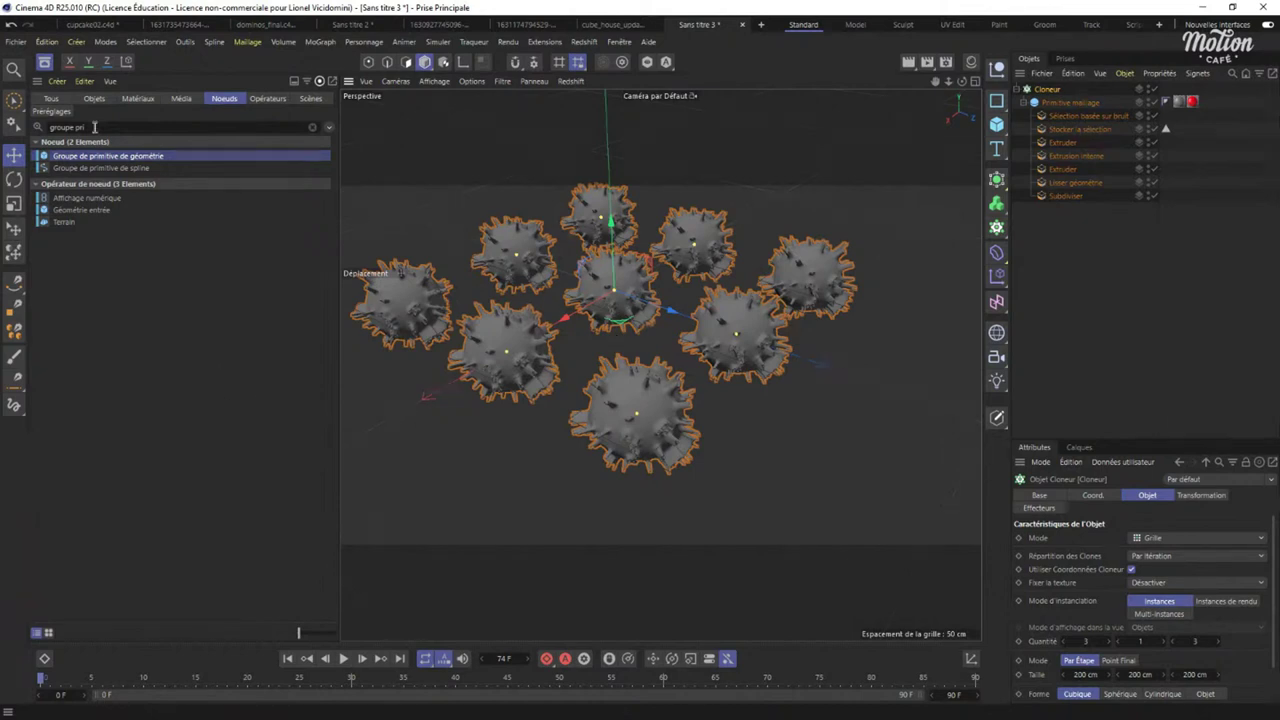
Clear the node search and browse the Géométrie - Générateur and Primitives categories.
{"action": "left_click", "coordinate": [312, 127]}
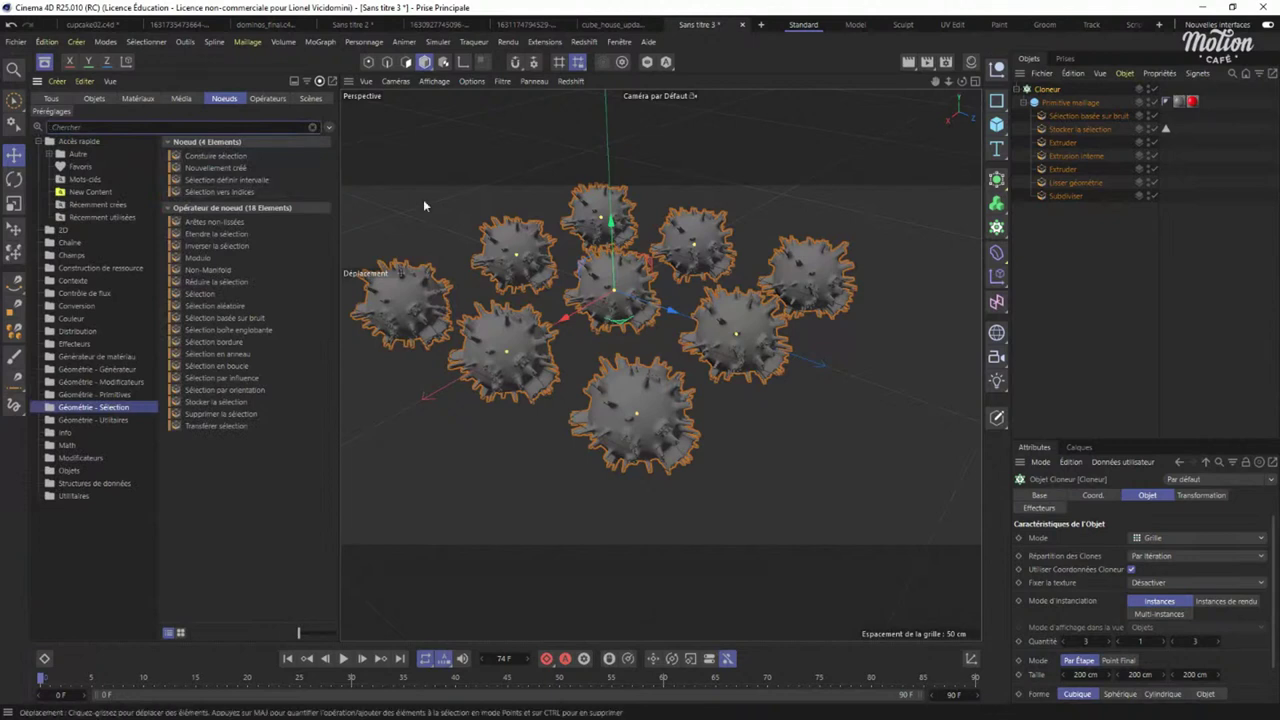
{"action": "left_click", "coordinate": [84, 369]}
{"action": "left_click", "coordinate": [95, 395]}
{"action": "left_click", "coordinate": [95, 407]}
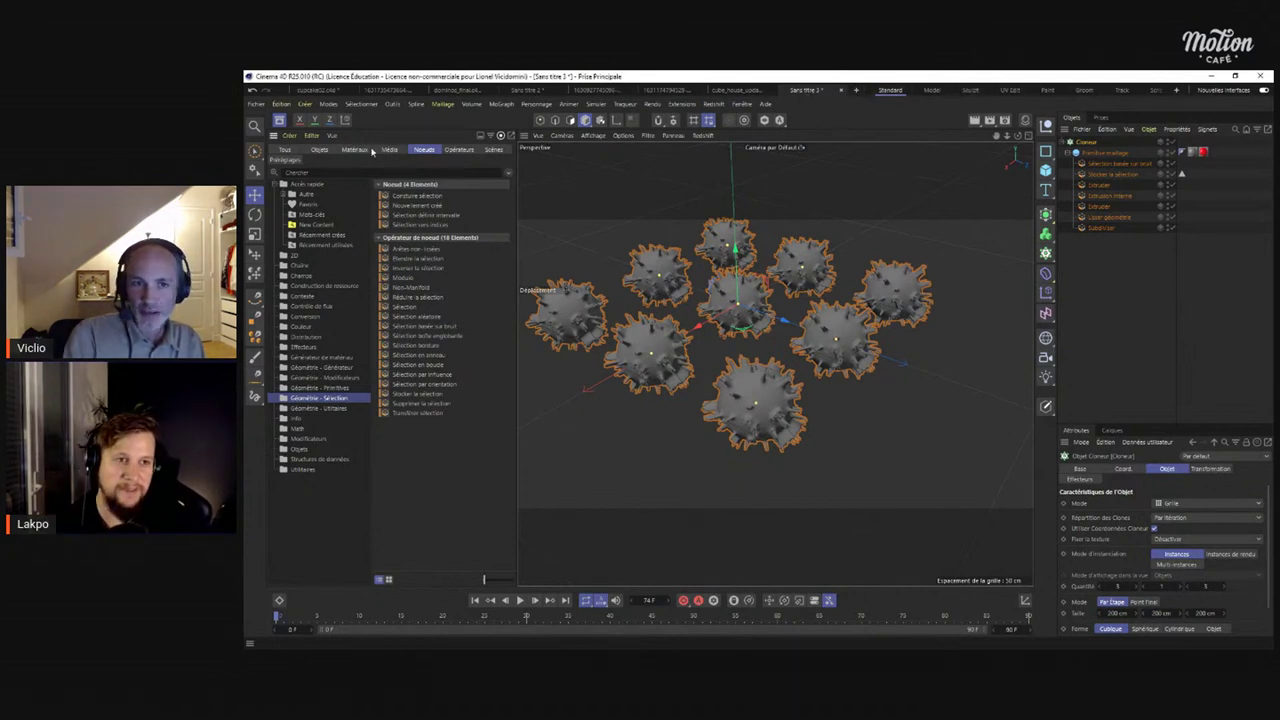
Start a new empty scene and filter the Asset Browser to scene assets.
{"action": "key", "text": "shift+F8"}
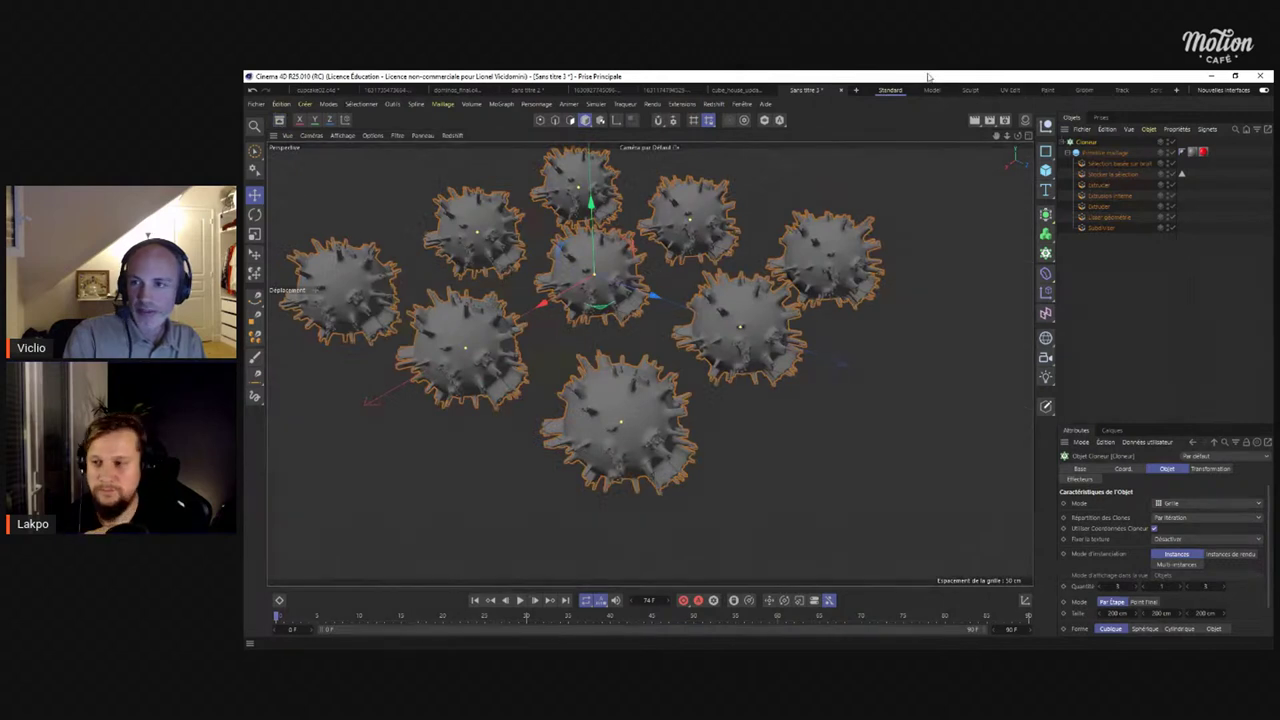
{"action": "left_click", "coordinate": [856, 90]}
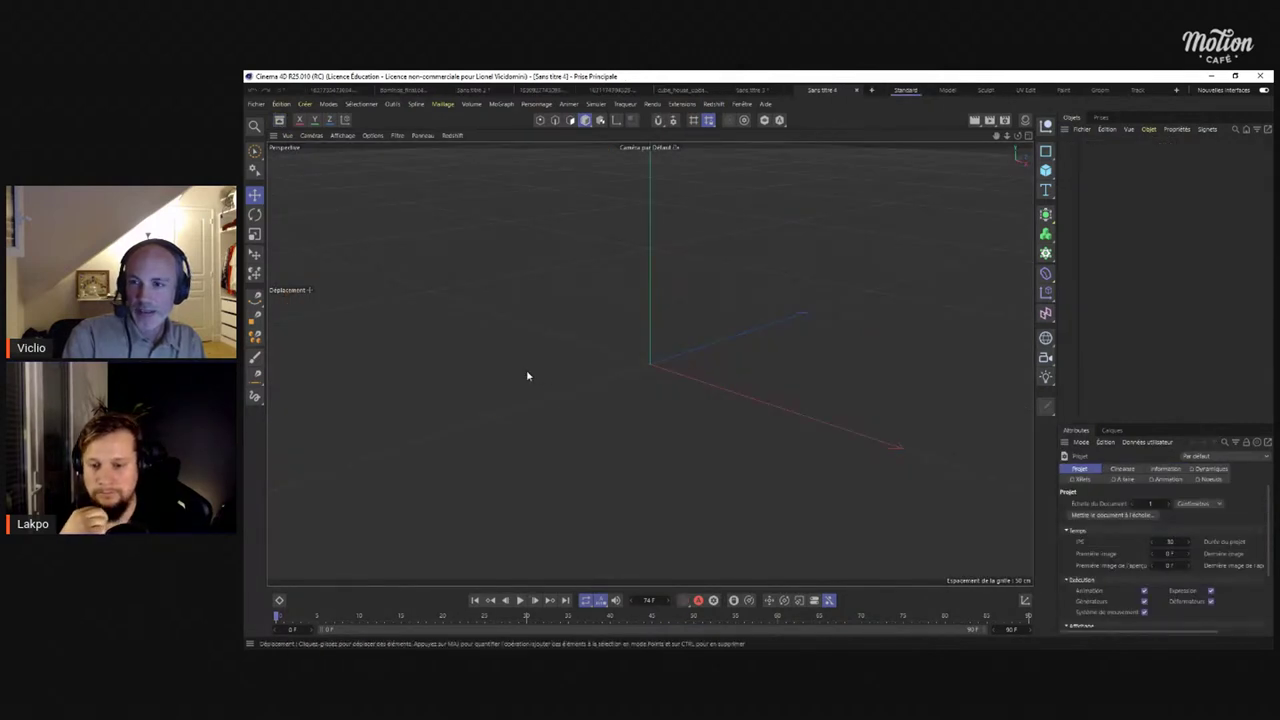
{"action": "left_click", "coordinate": [279, 120]}
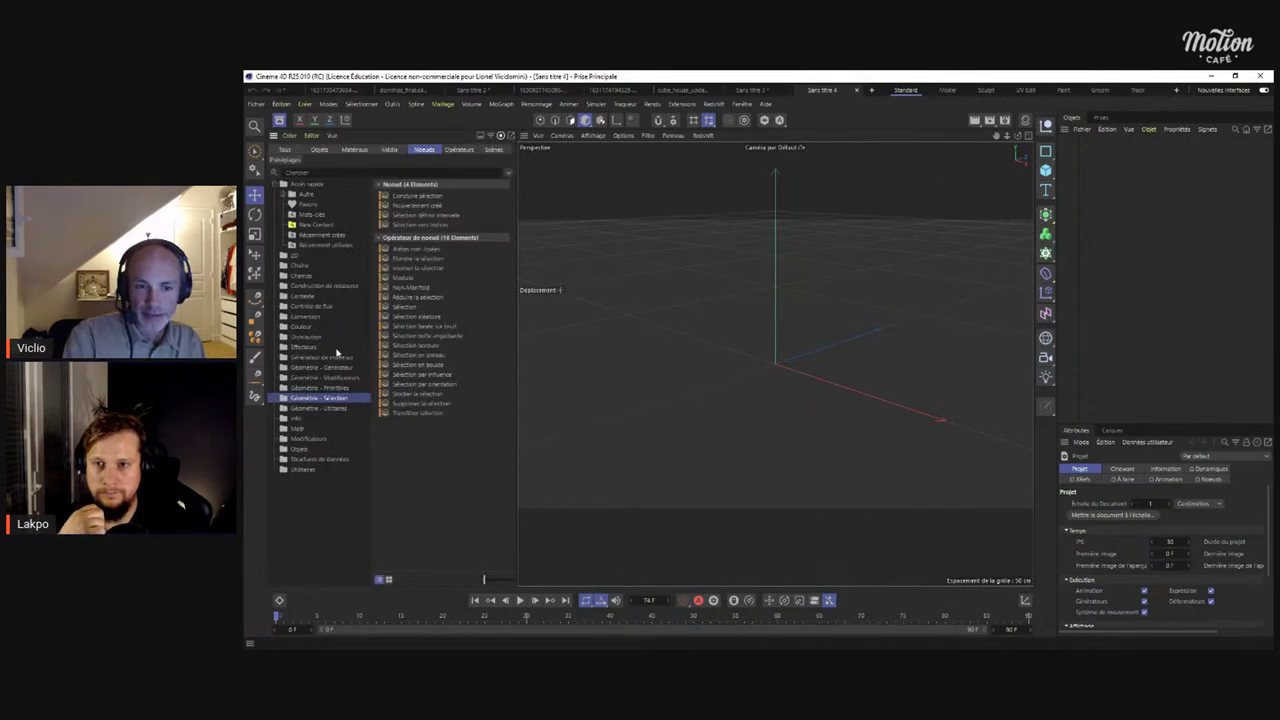
{"action": "left_click", "coordinate": [310, 173]}
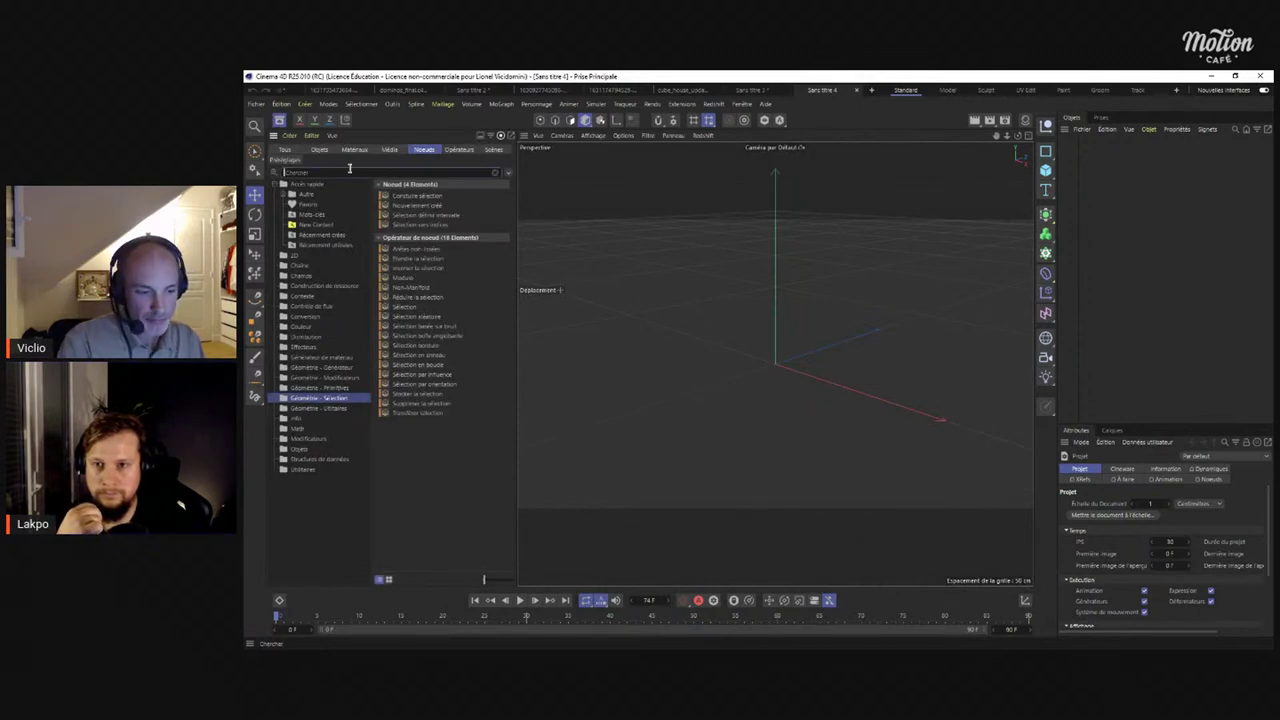
{"action": "left_click", "coordinate": [284, 150]}
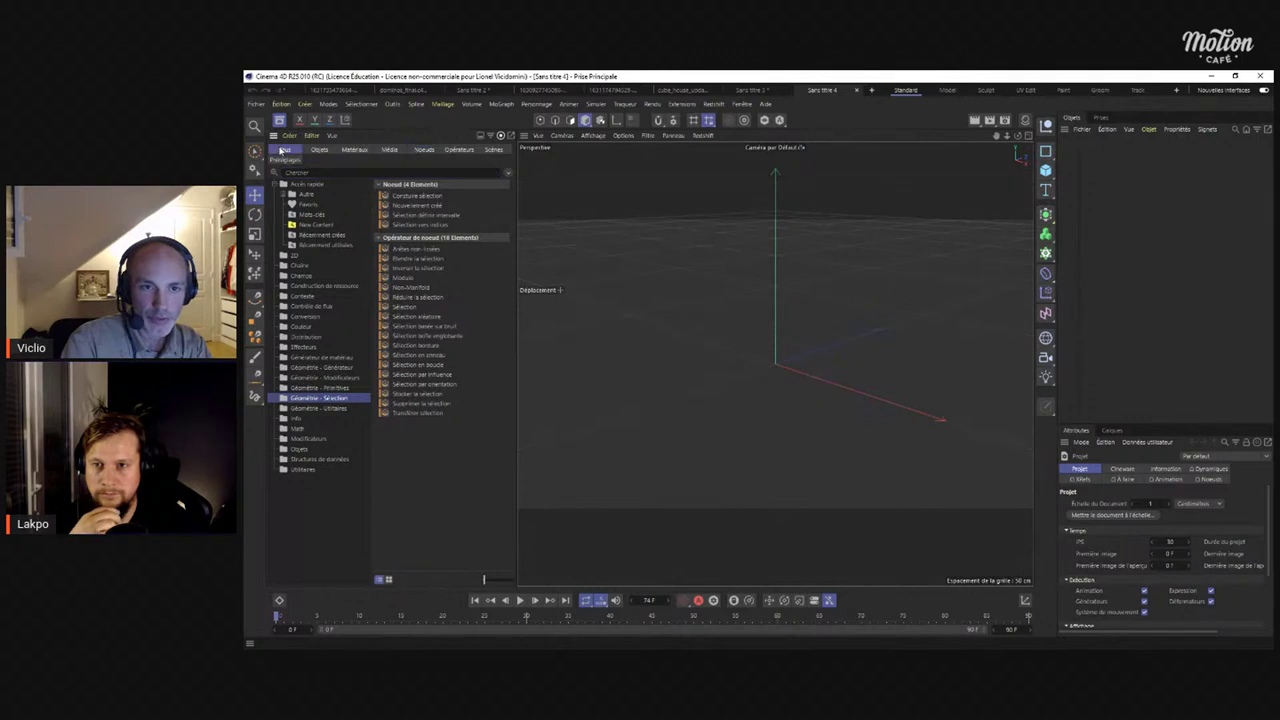
{"action": "left_click", "coordinate": [424, 150]}
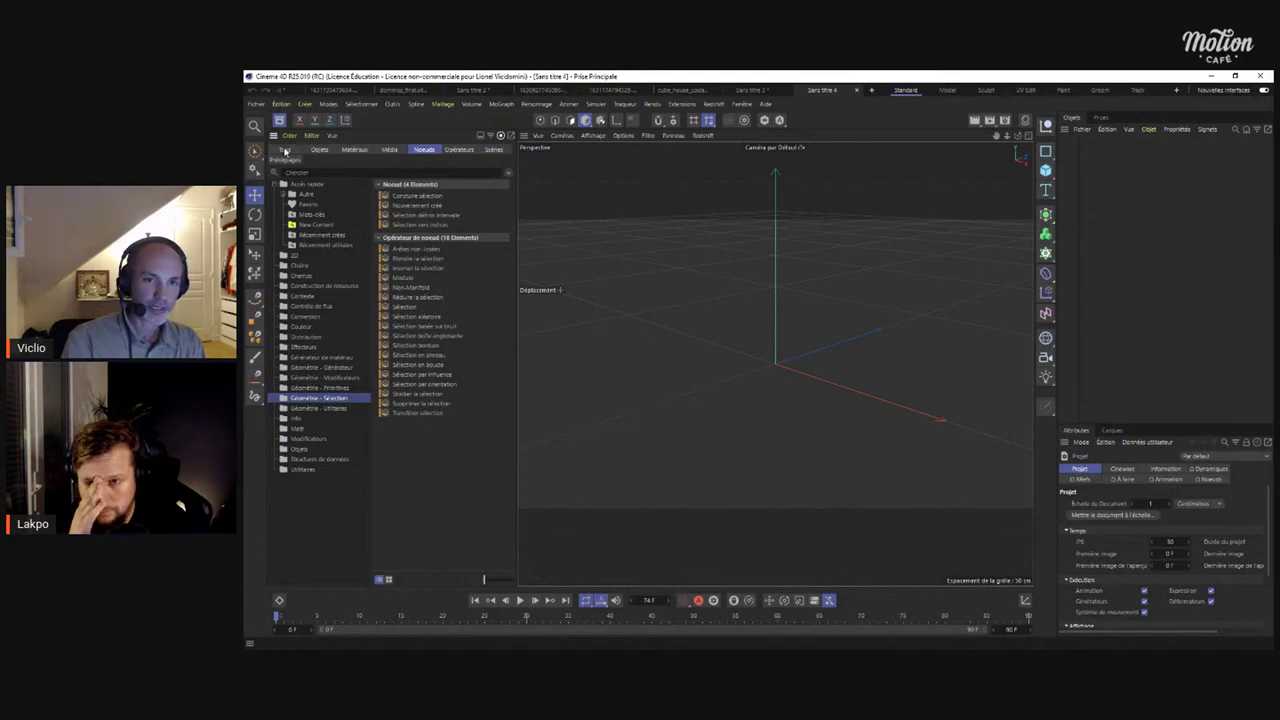
{"action": "left_click", "coordinate": [285, 150]}
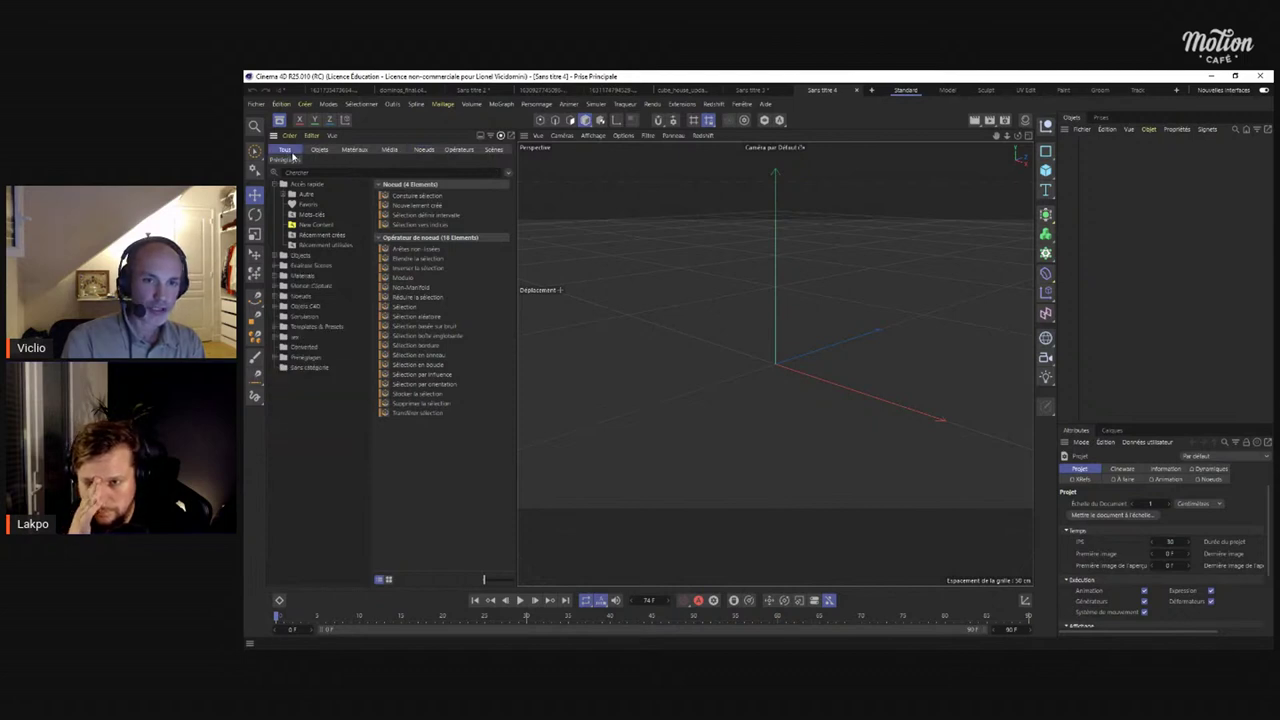
{"action": "left_click", "coordinate": [493, 150]}
Search 'teapo', open the Teapot scene asset and play its walk animation.
{"action": "type", "text": "tea"}
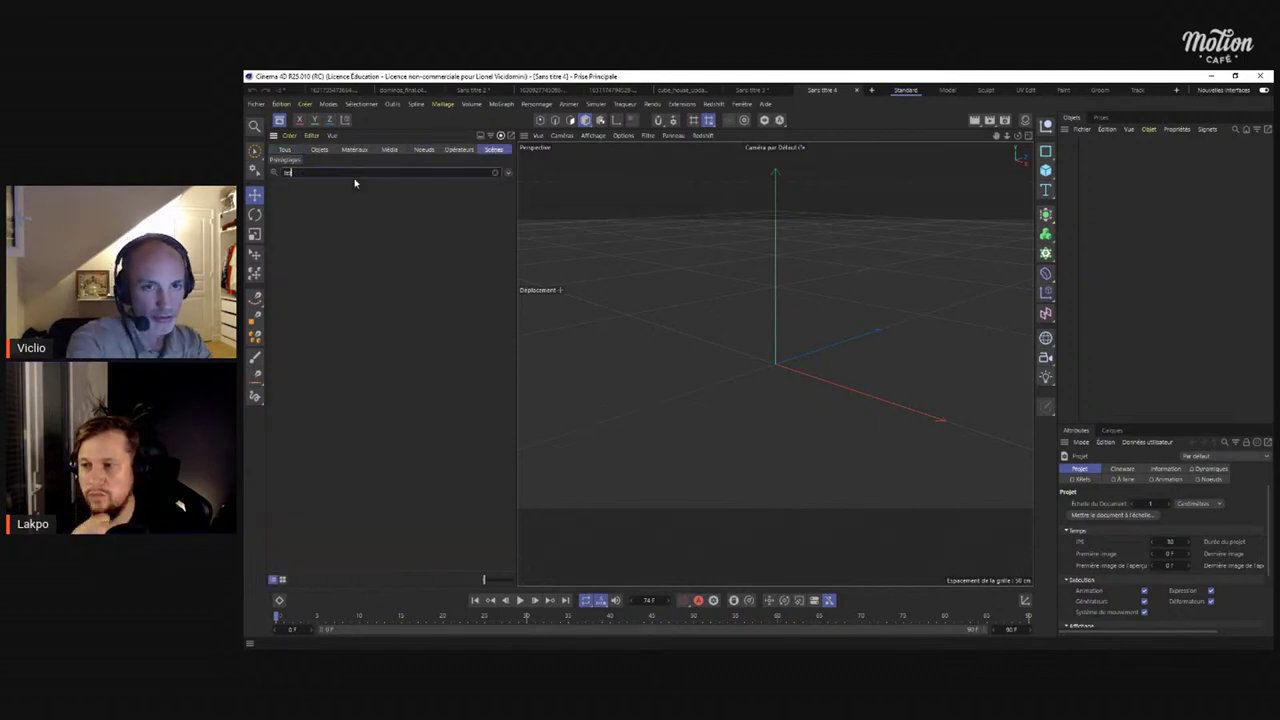
{"action": "type", "text": "po"}
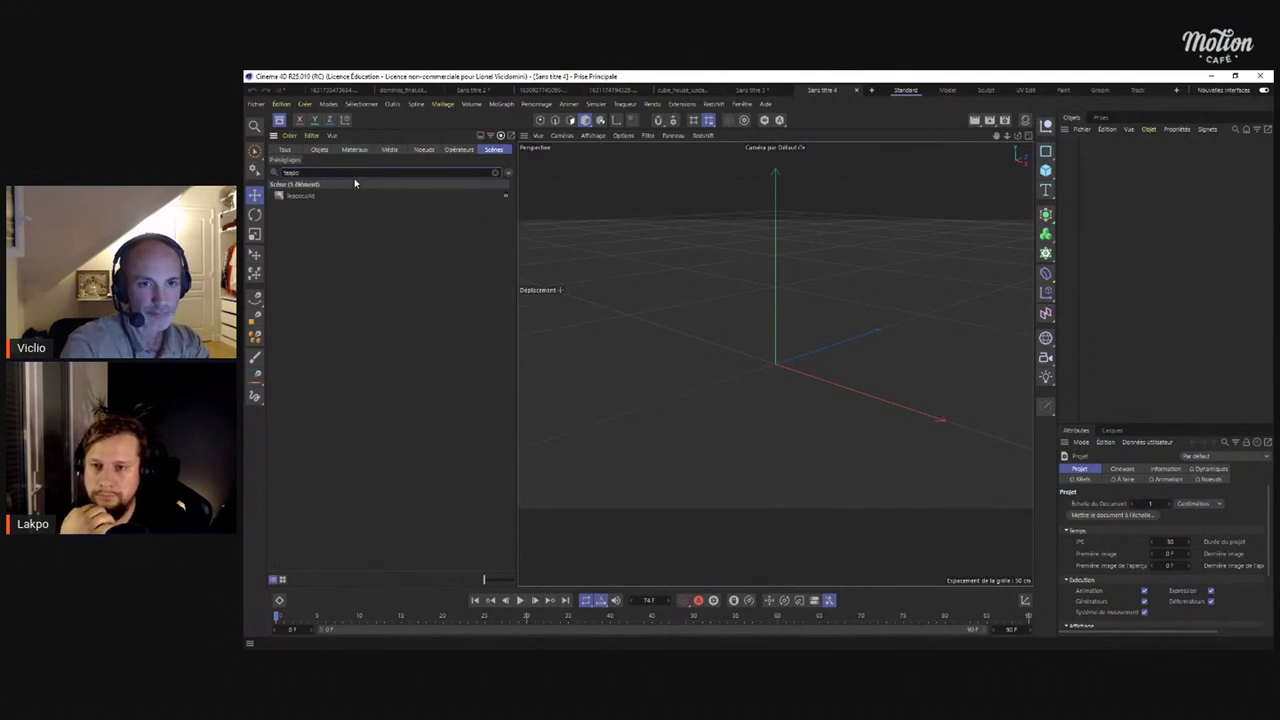
{"action": "left_click", "coordinate": [300, 195]}
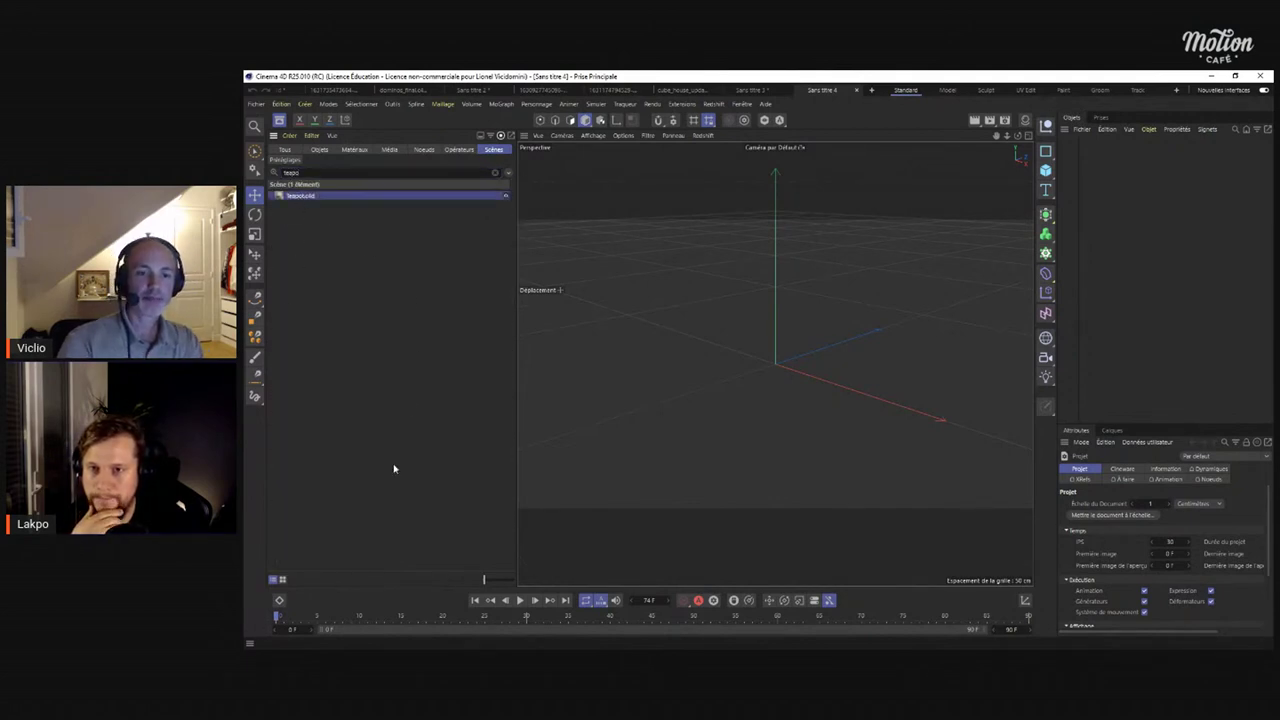
{"action": "left_click", "coordinate": [509, 580]}
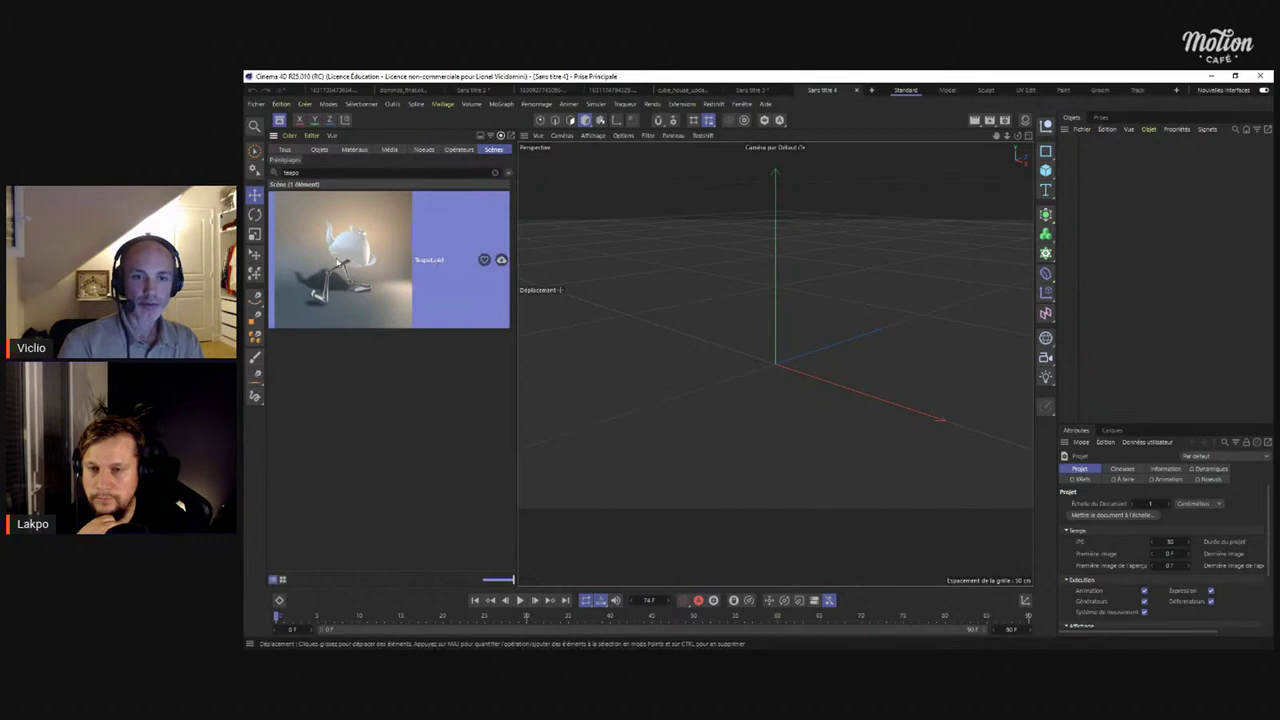
{"action": "double_click", "coordinate": [394, 272]}
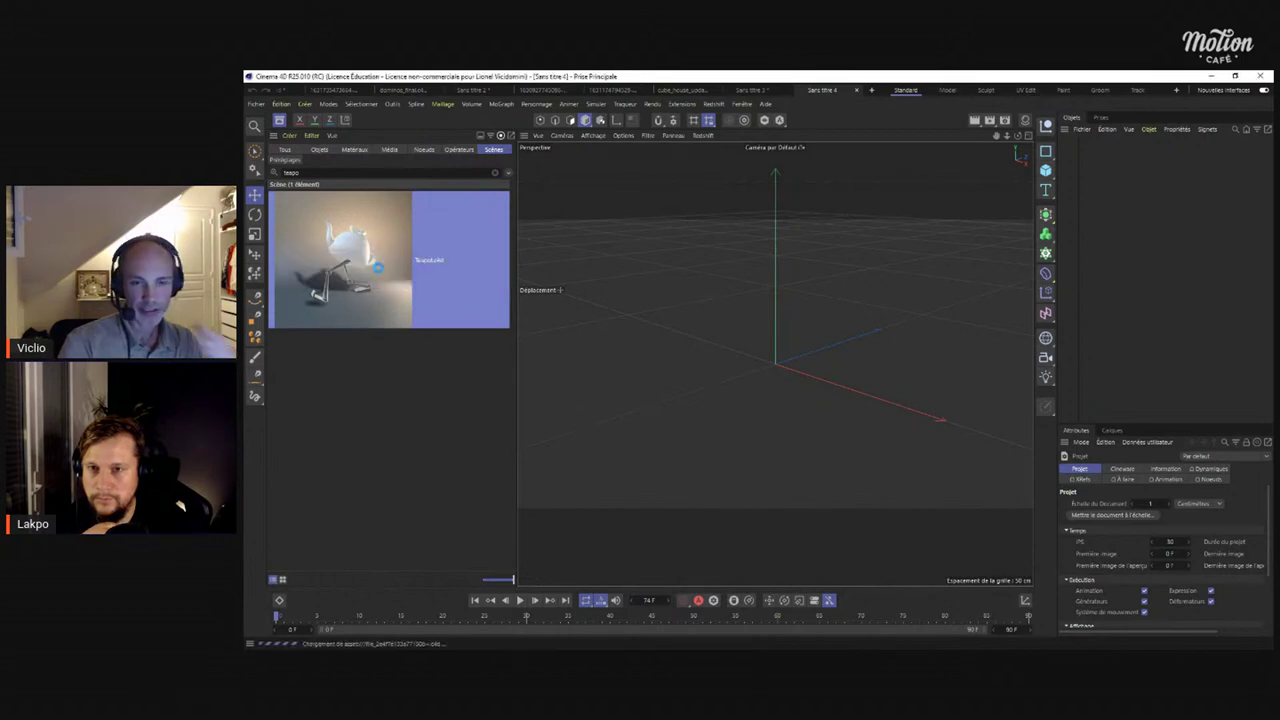
{"action": "key", "text": "F8"}
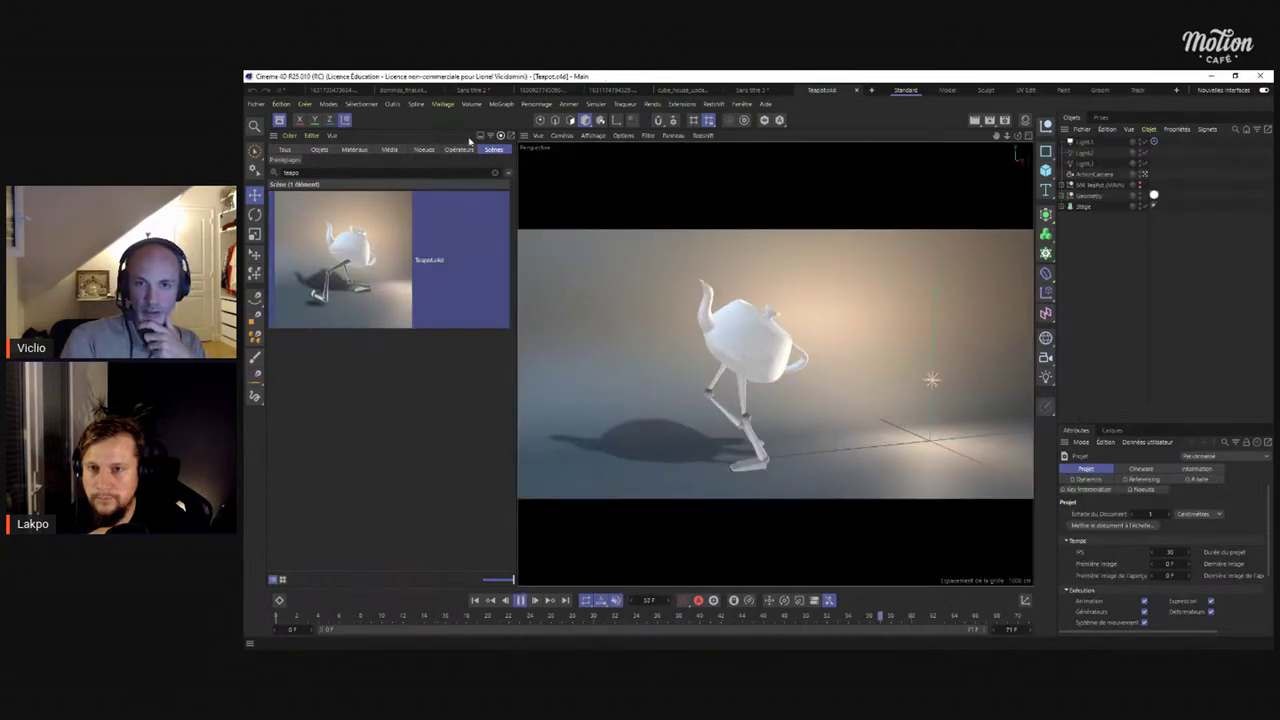
Close the asset library, pause the walk, and expand and select the MR TeaPot rig.
{"action": "left_click", "coordinate": [280, 121]}
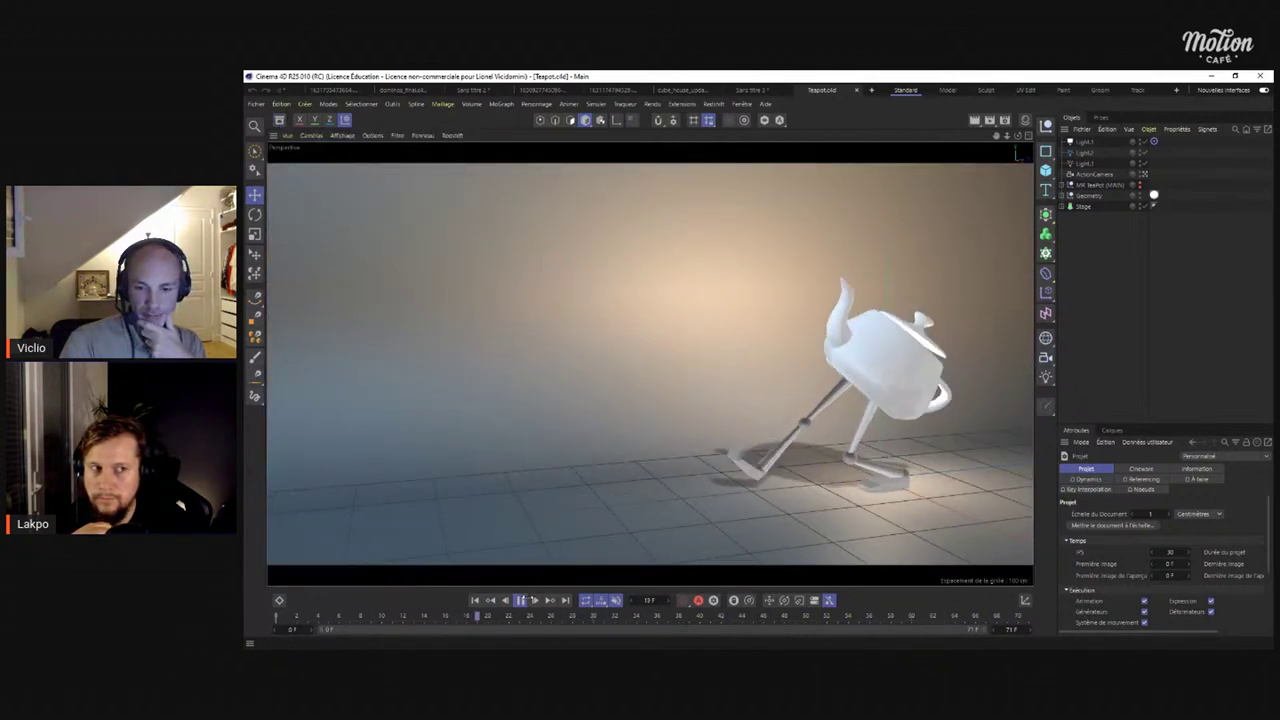
{"action": "left_click", "coordinate": [520, 600]}
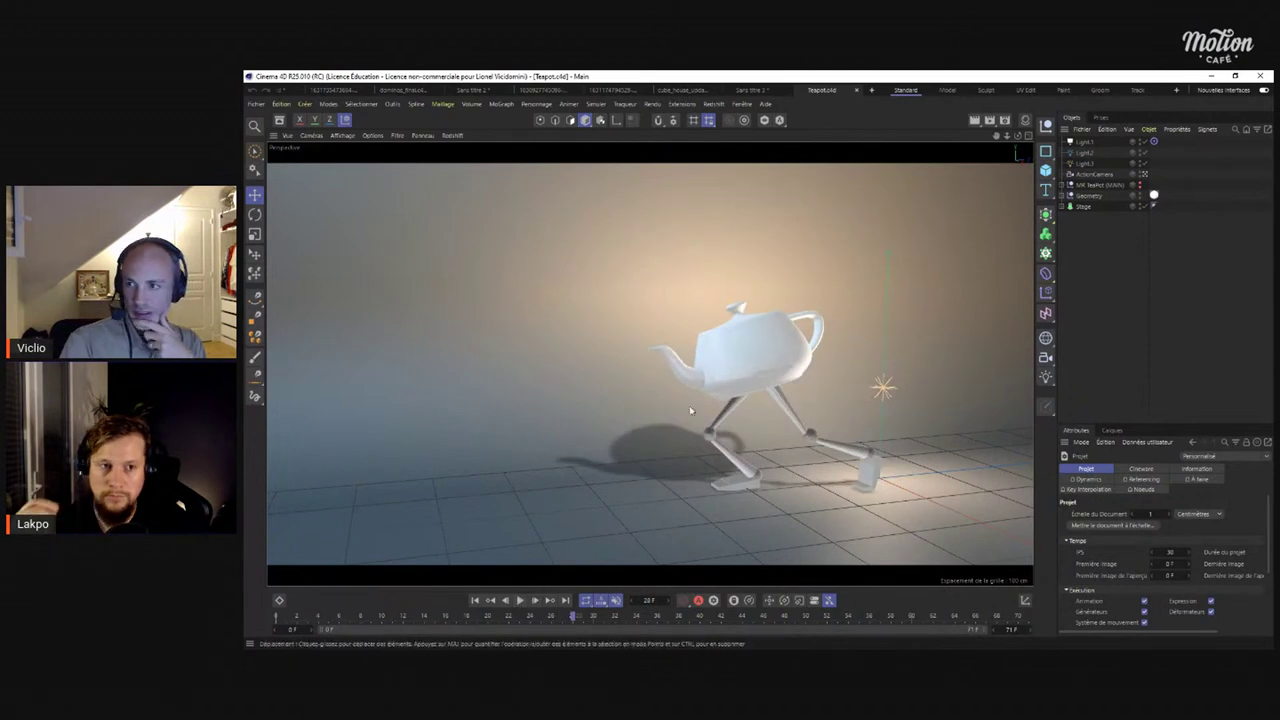
{"action": "left_click", "coordinate": [1065, 188]}
{"action": "left_click", "coordinate": [1100, 186]}
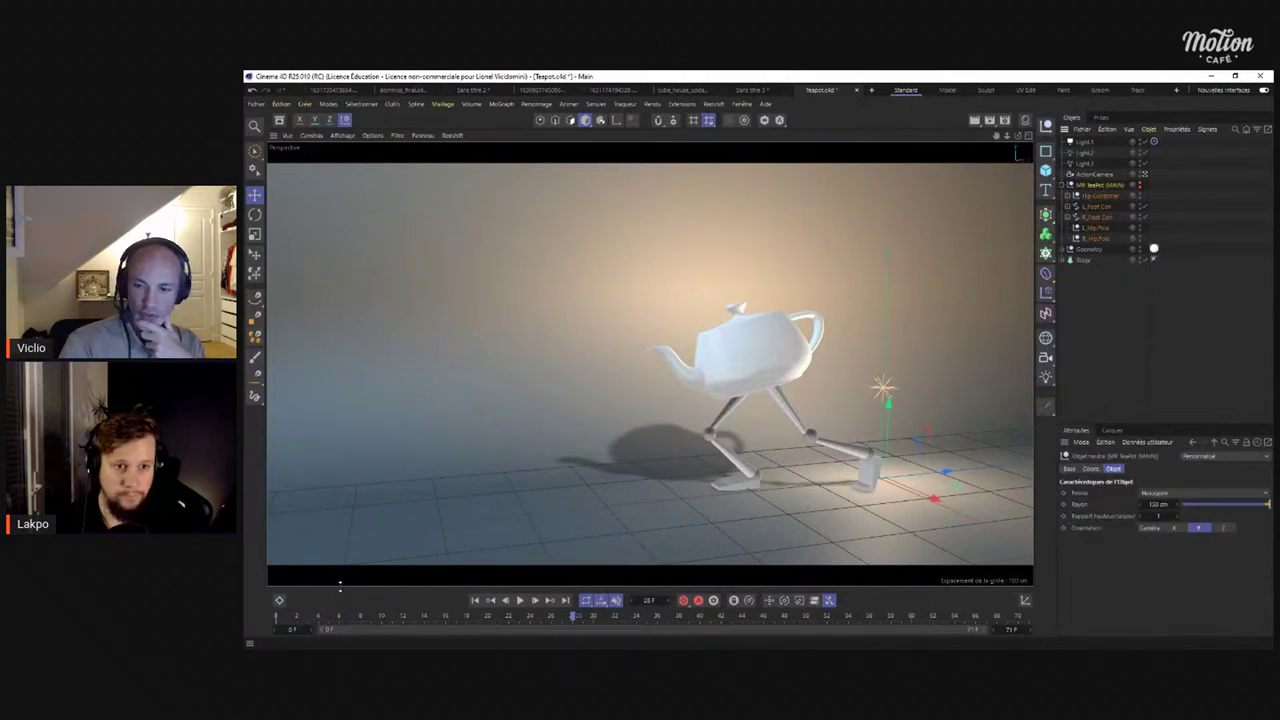
Open and enlarge the keyframe timeline, toggle it repeatedly, then hide it.
{"action": "left_click", "coordinate": [280, 601]}
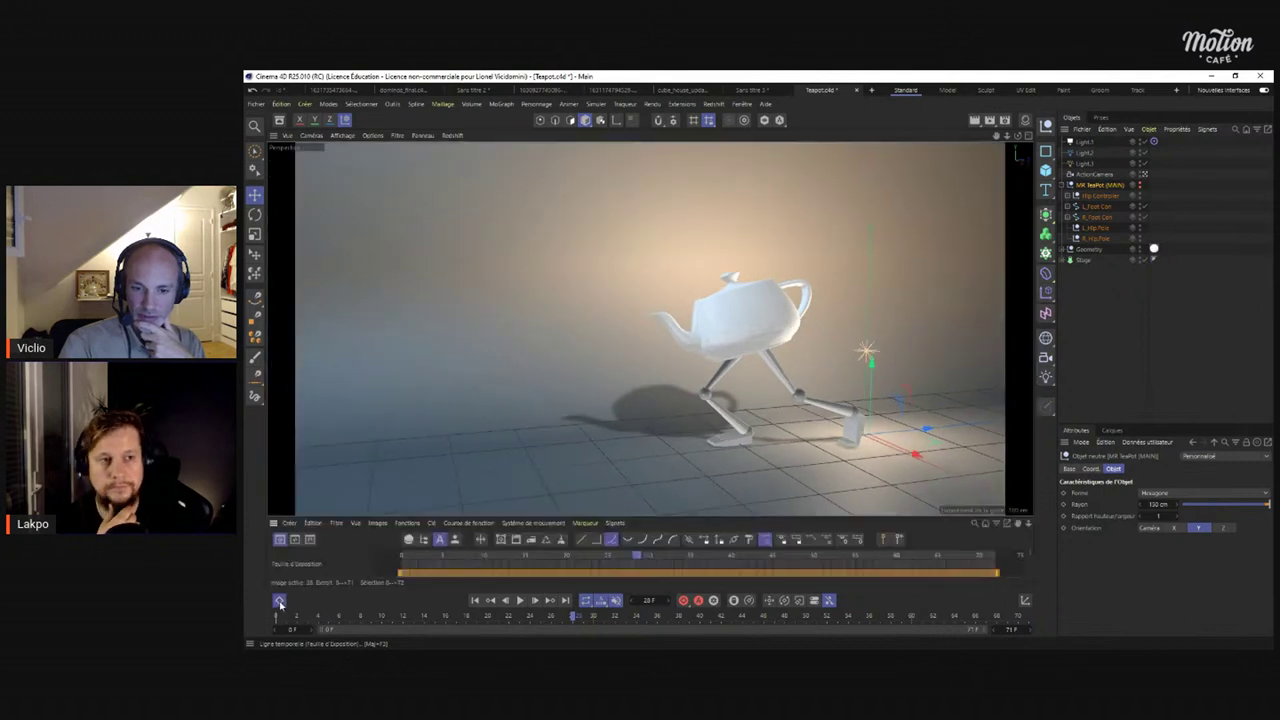
{"action": "left_click_drag", "start_coordinate": [380, 518], "coordinate": [397, 388]}
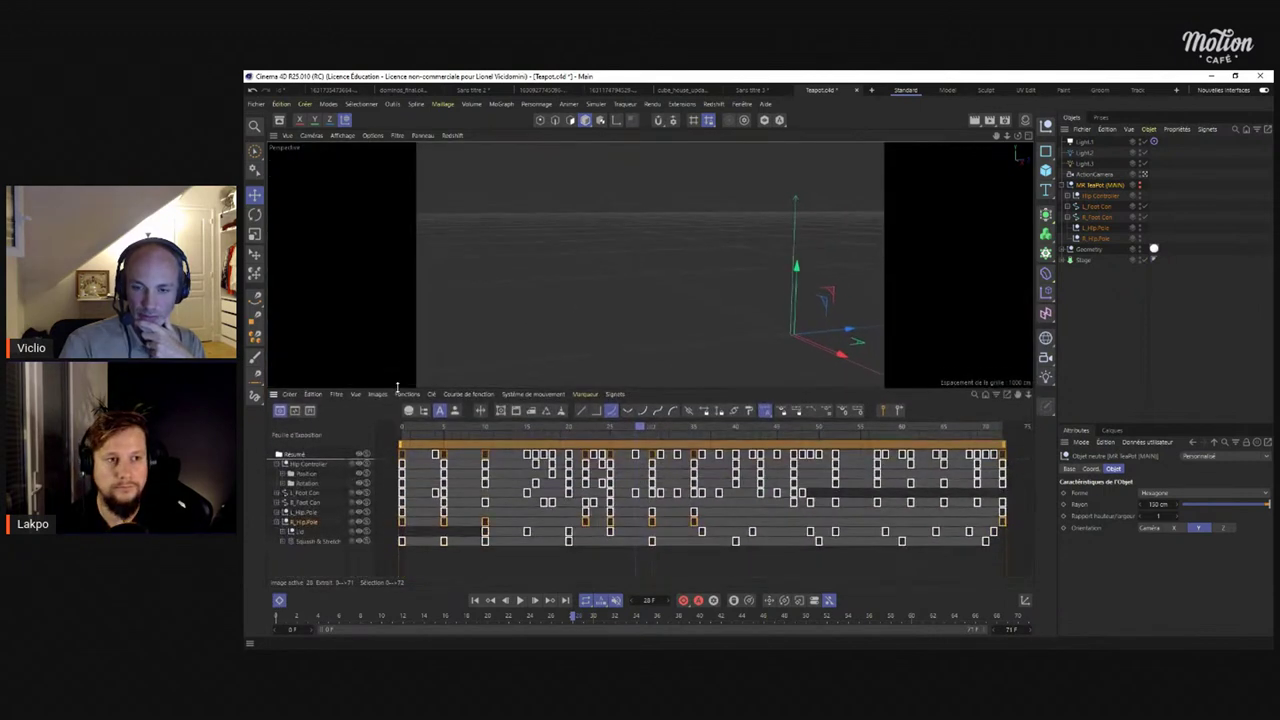
{"action": "left_click", "coordinate": [280, 601]}
{"action": "left_click", "coordinate": [280, 601]}
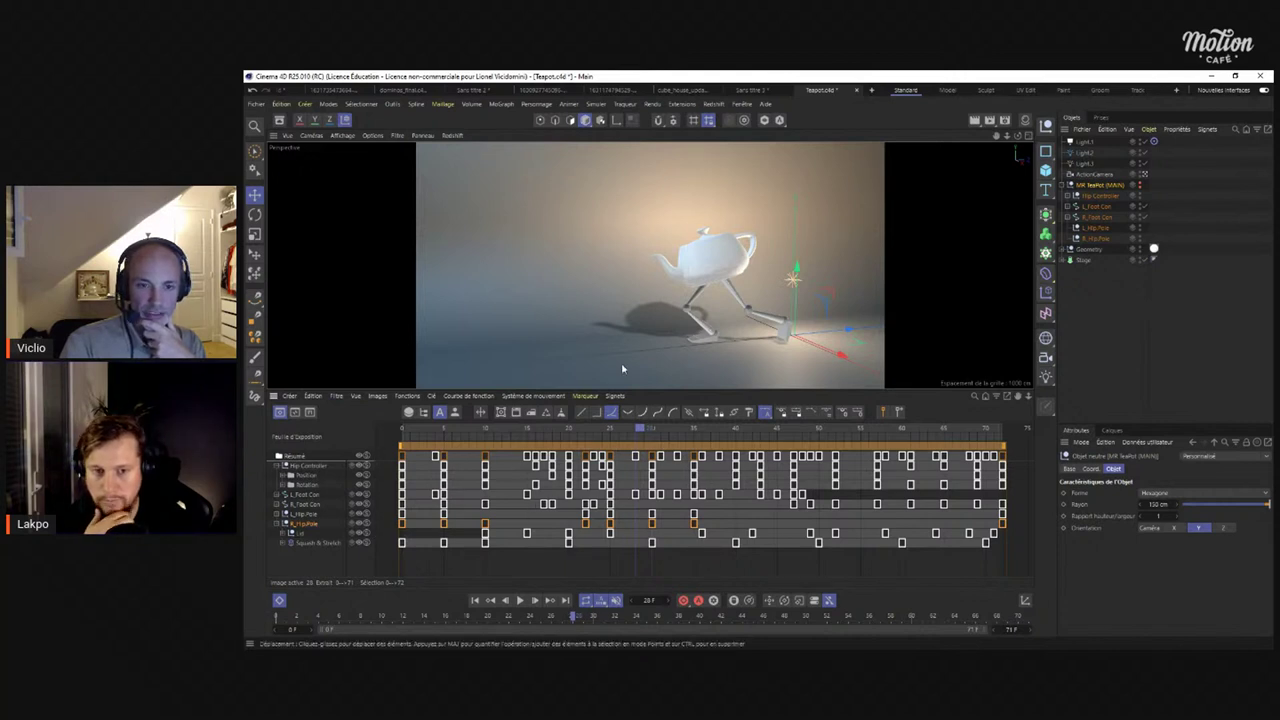
{"action": "left_click", "coordinate": [279, 601]}
{"action": "left_click", "coordinate": [279, 601]}
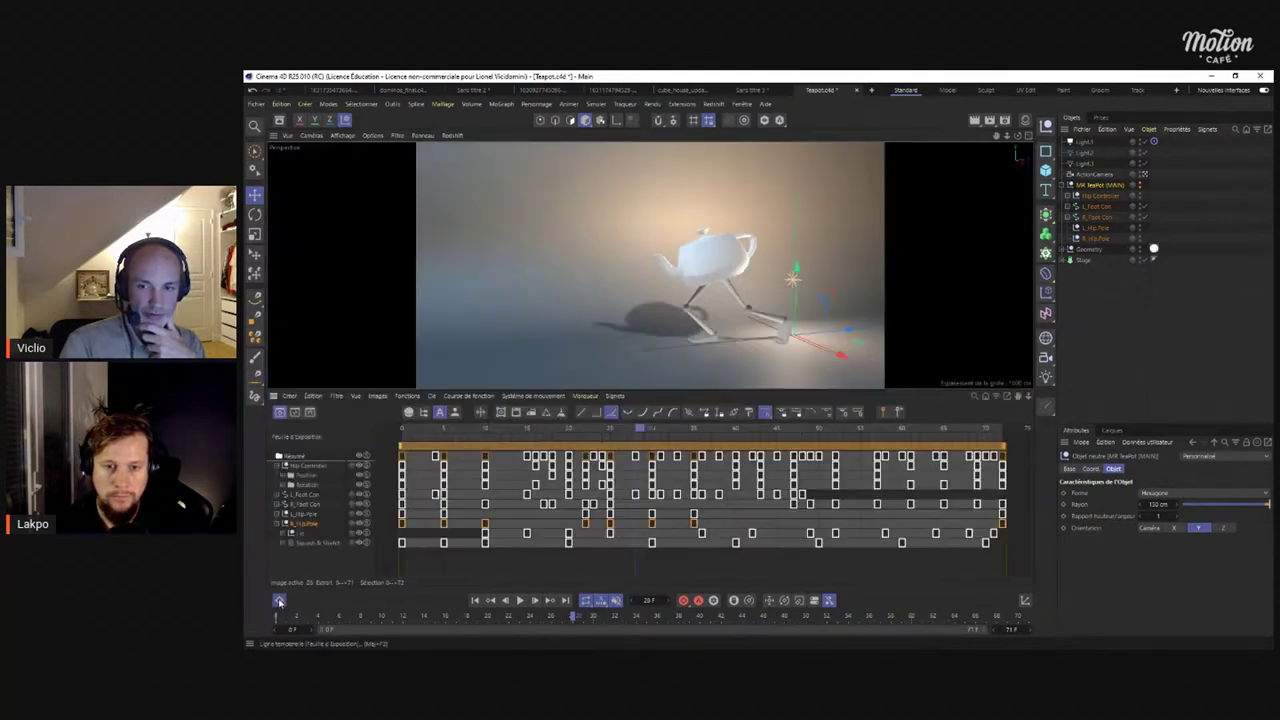
{"action": "left_click", "coordinate": [279, 601]}
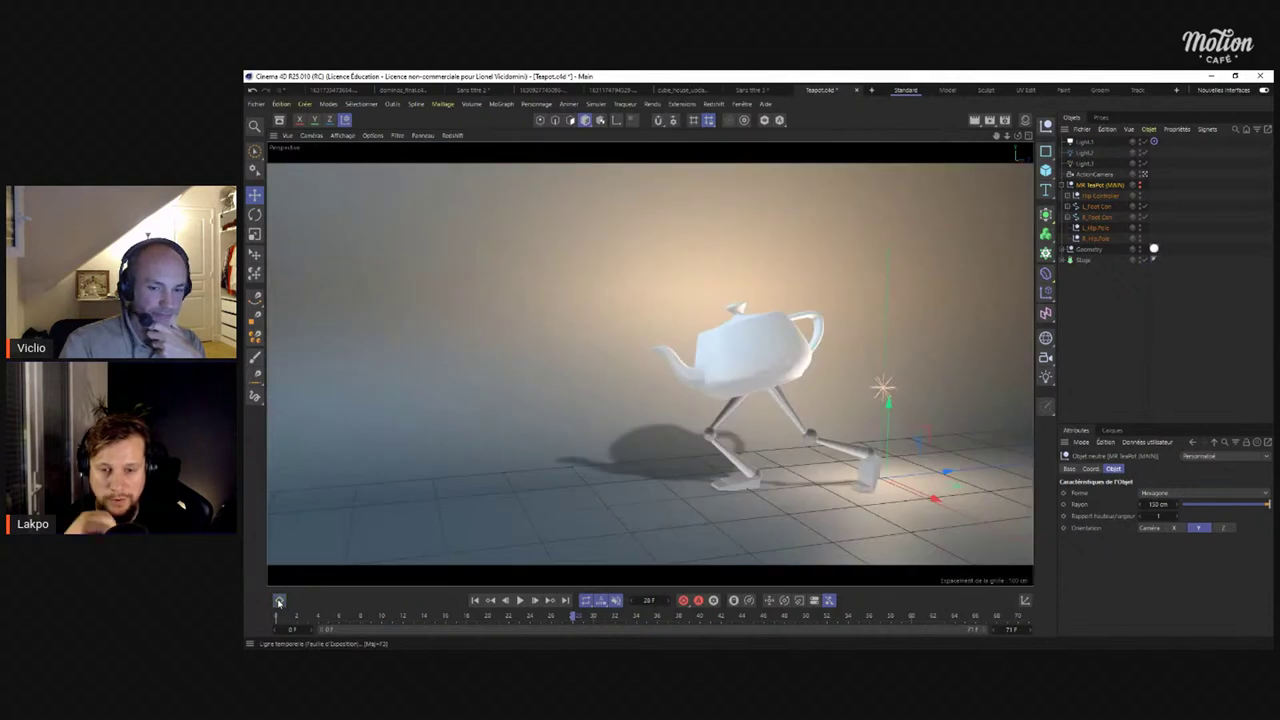
{"action": "left_click", "coordinate": [279, 601]}
{"action": "left_click", "coordinate": [279, 601]}
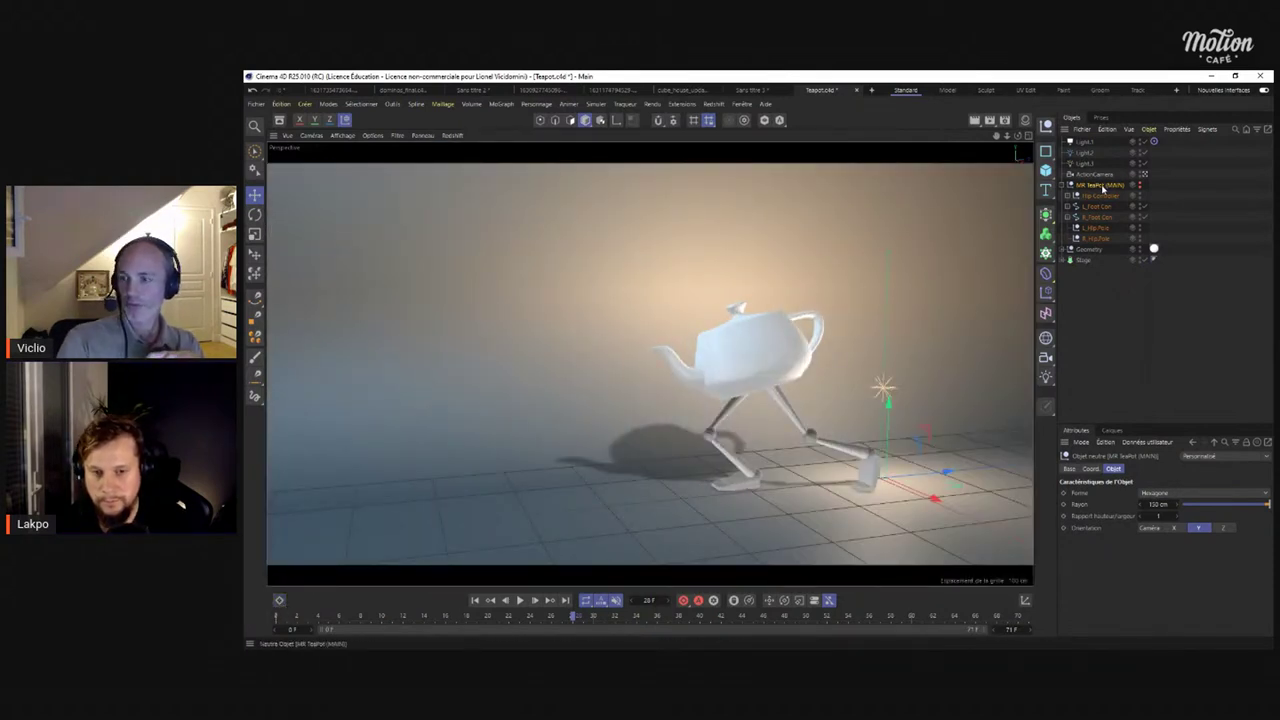
{"action": "left_click", "coordinate": [279, 601]}
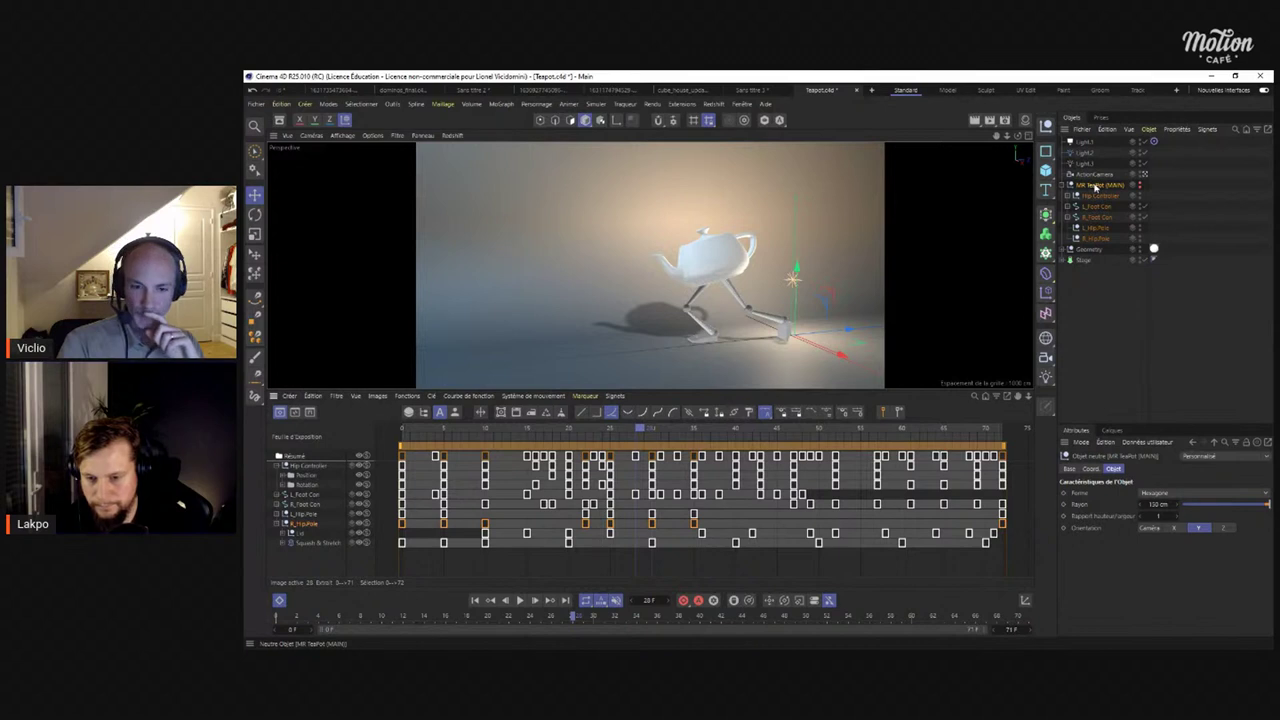
{"action": "key", "text": "shift+F3"}
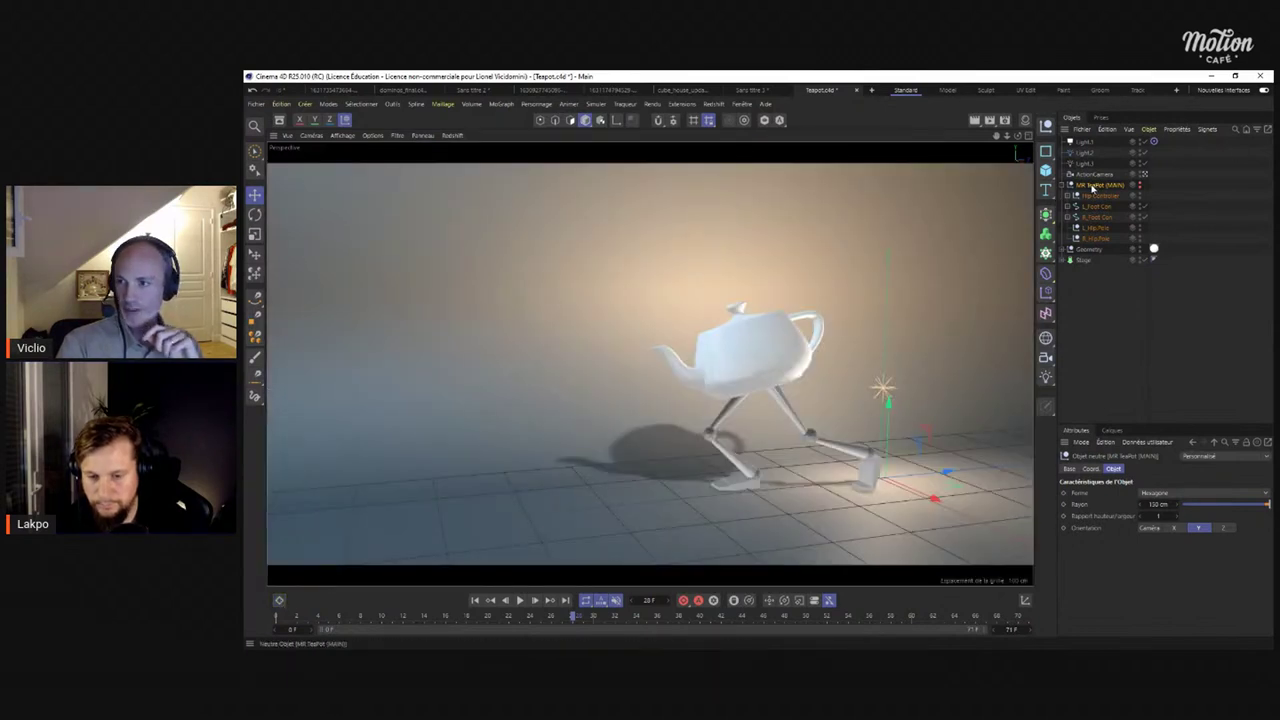
Add a Modificateur de Piste tag to MR TeaPot from Propriétés Animation.
{"action": "right_click", "coordinate": [1092, 187]}
{"action": "mouse_move", "coordinate": [1140, 131]}
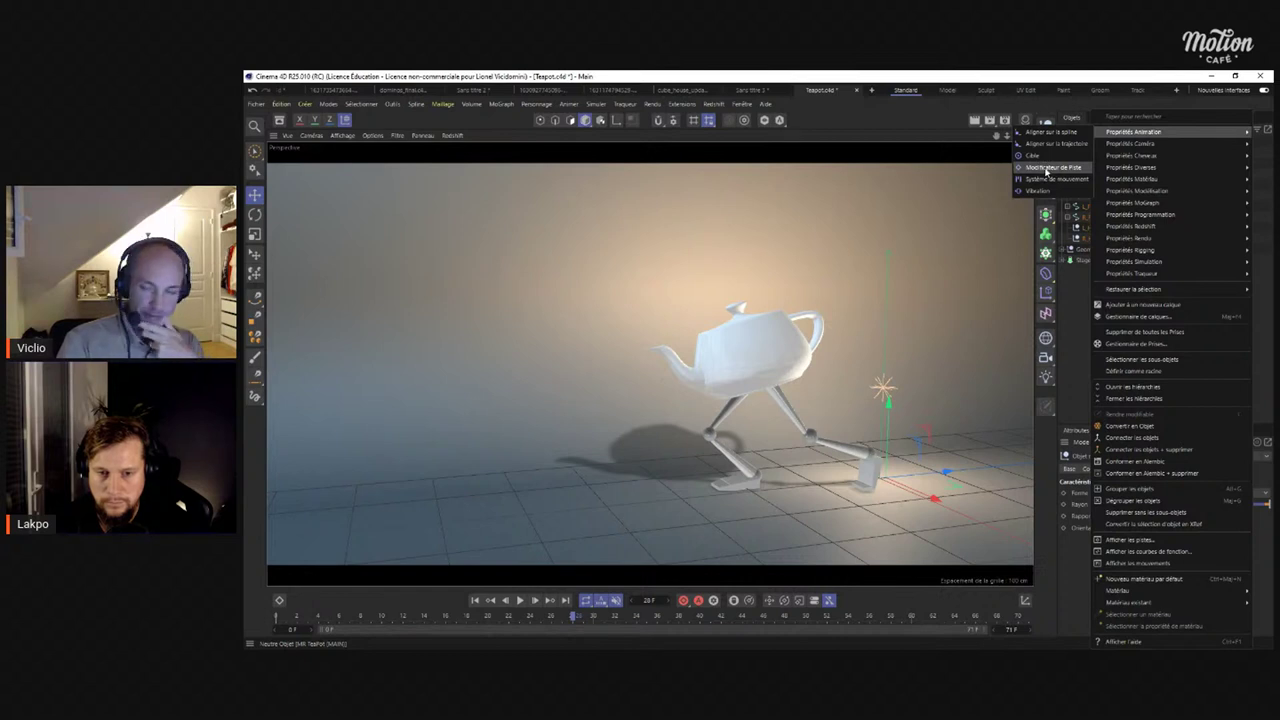
{"action": "left_click", "coordinate": [1040, 172]}
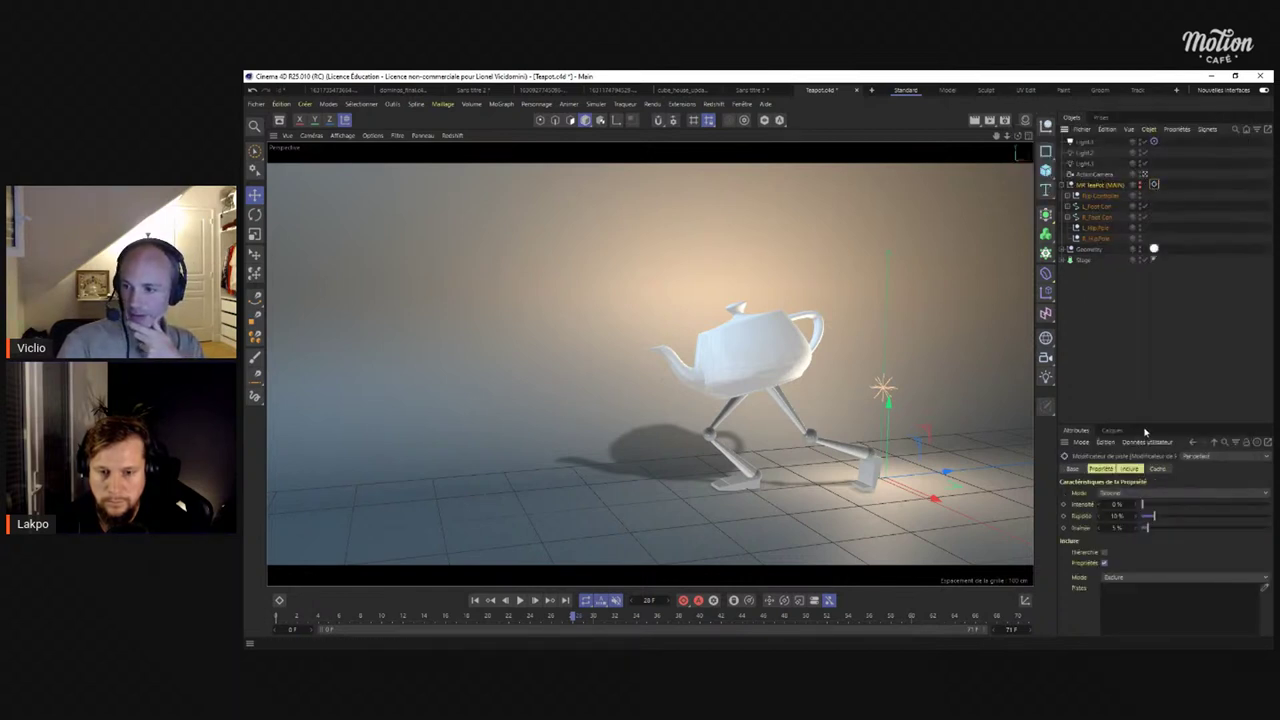
Enable Hiérarchie on the track modifier and play with Géométrie Seule display filtering.
{"action": "left_click_drag", "start_coordinate": [1143, 425], "coordinate": [1130, 332]}
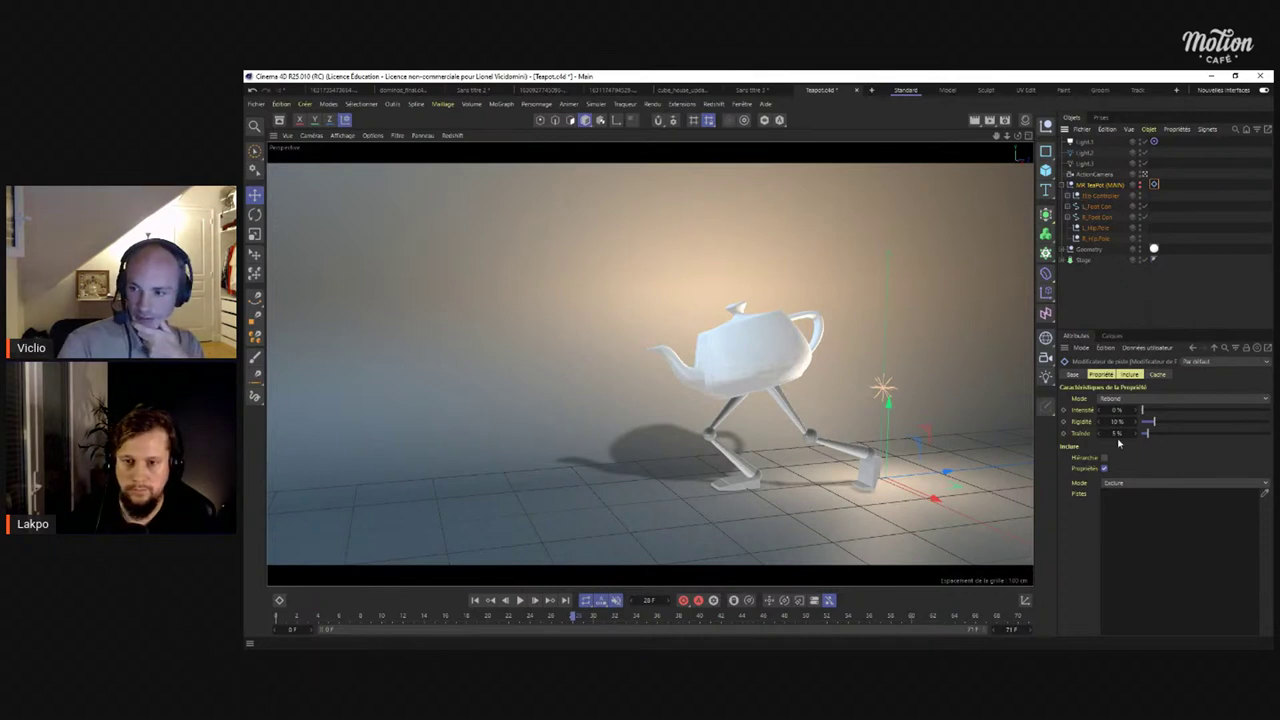
{"action": "left_click", "coordinate": [1105, 457]}
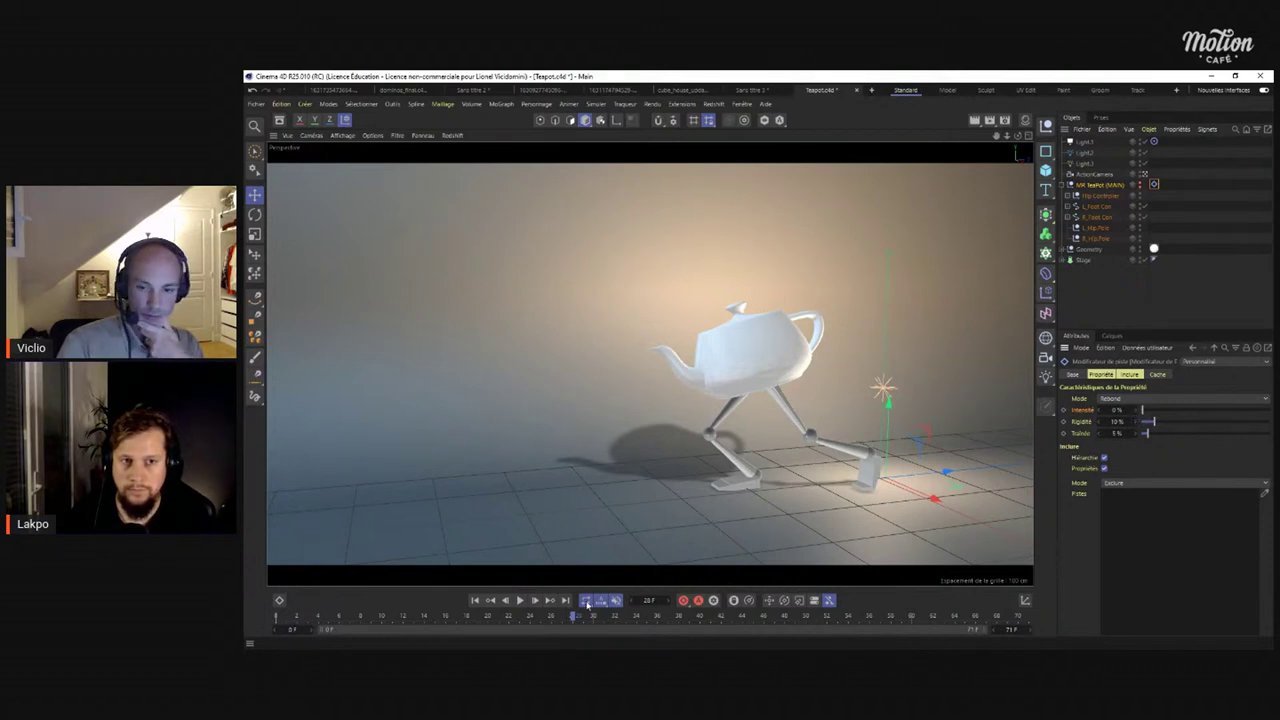
{"action": "left_click", "coordinate": [520, 600]}
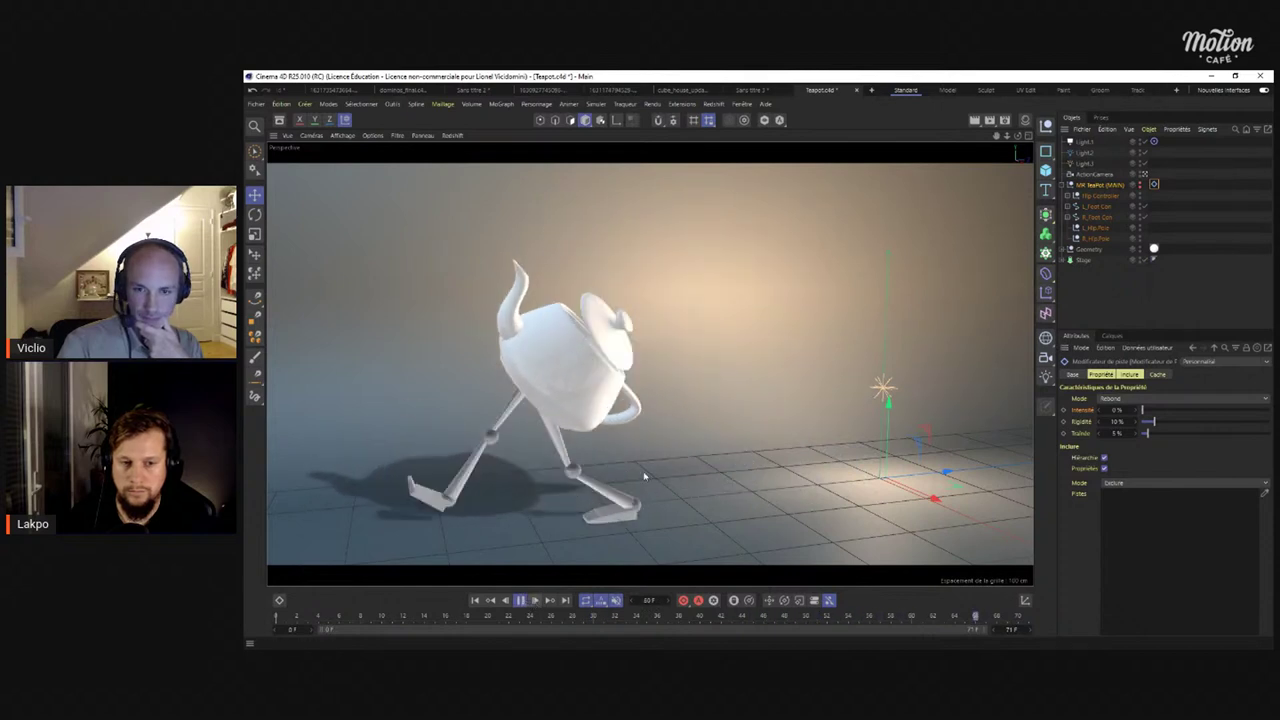
{"action": "left_click", "coordinate": [397, 135]}
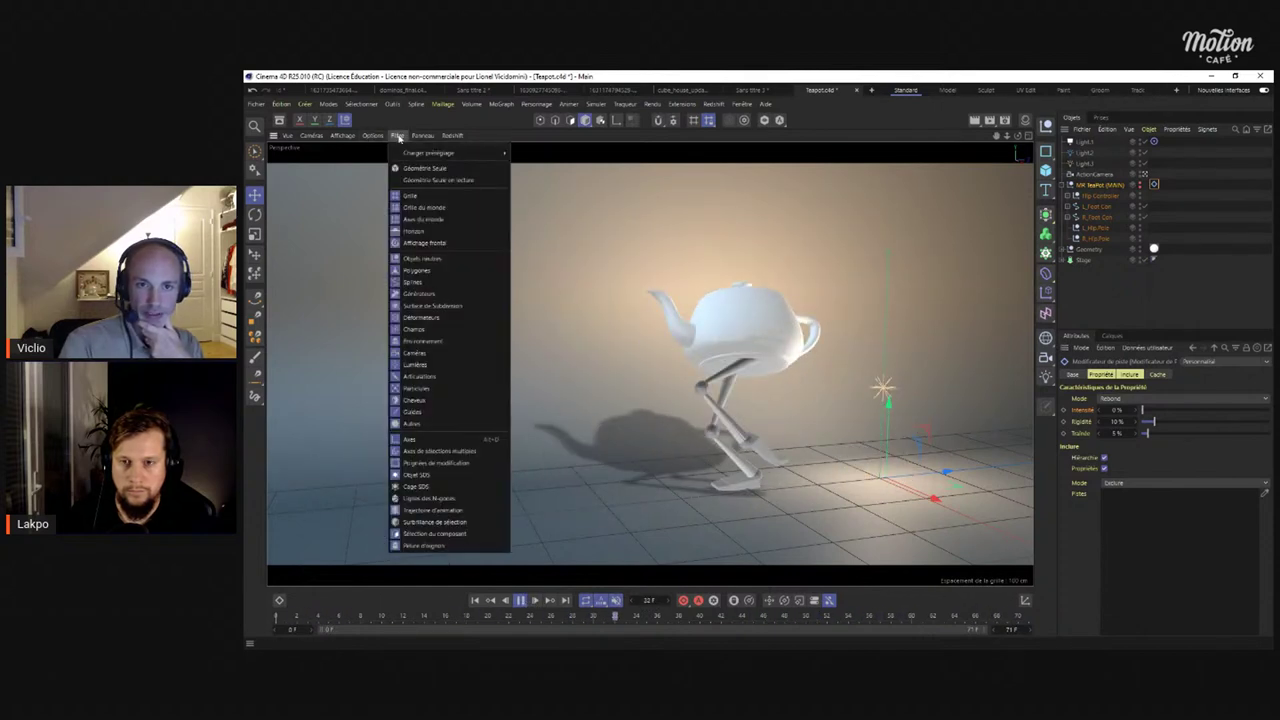
{"action": "left_click", "coordinate": [440, 181]}
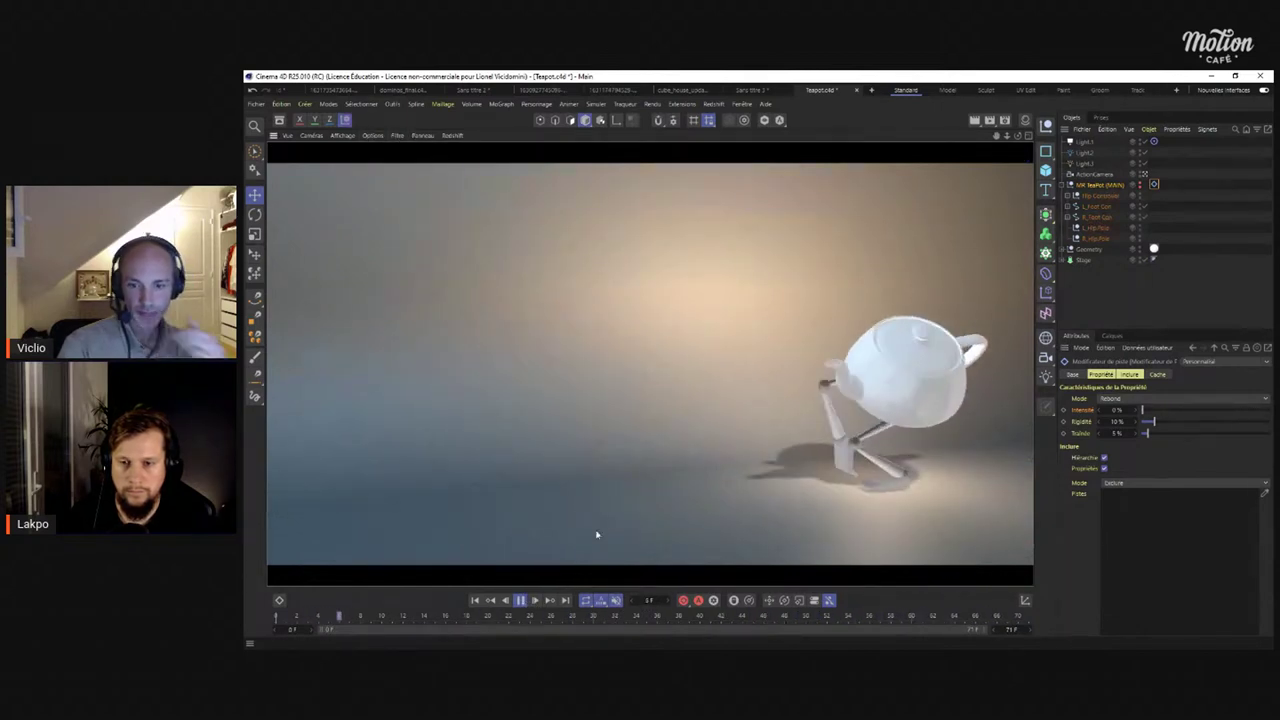
Raise the Rebond modifier's Intensité to 100% while the walk plays.
{"action": "key", "text": "F8"}
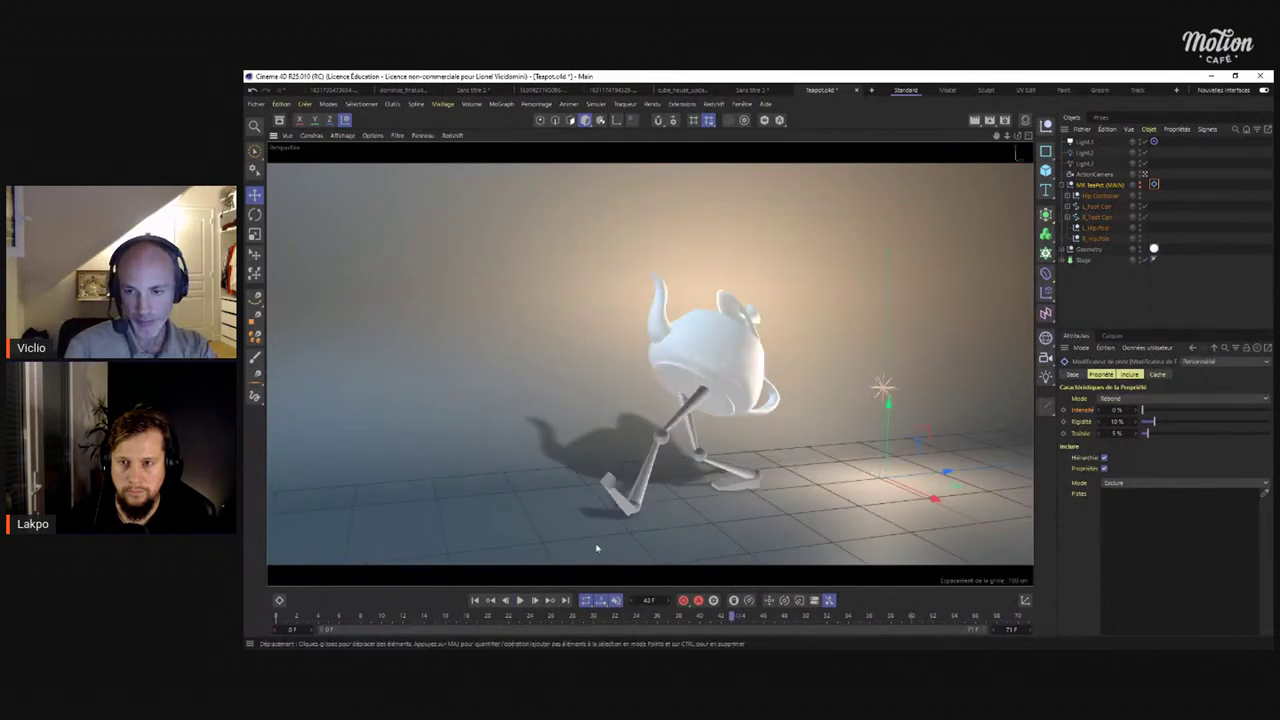
{"action": "key", "text": "F8"}
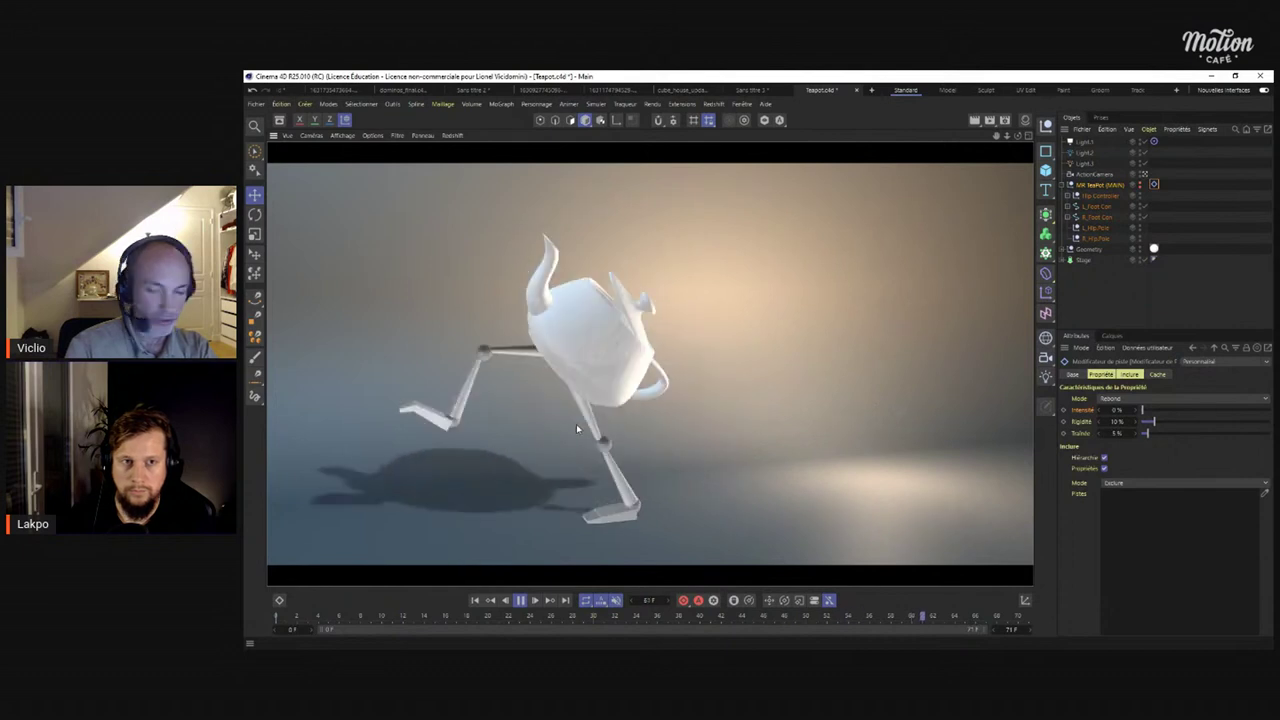
{"action": "key", "text": "F8"}
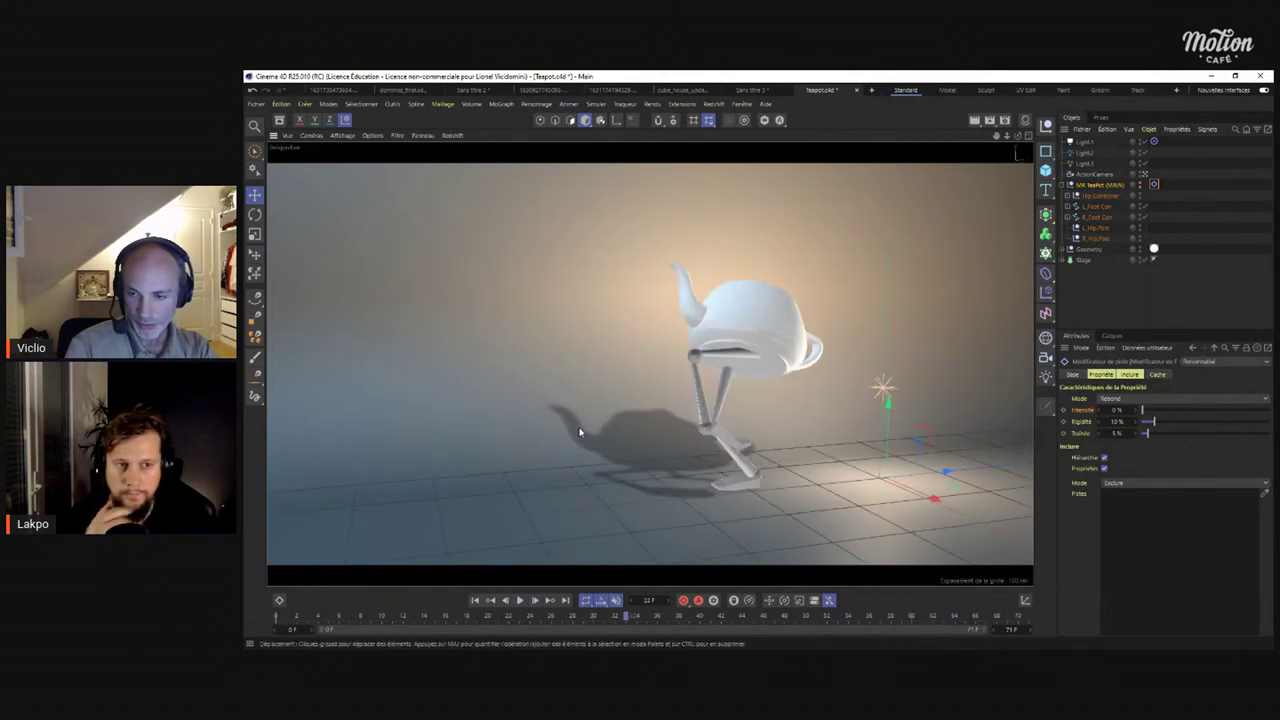
{"action": "key", "text": "F8"}
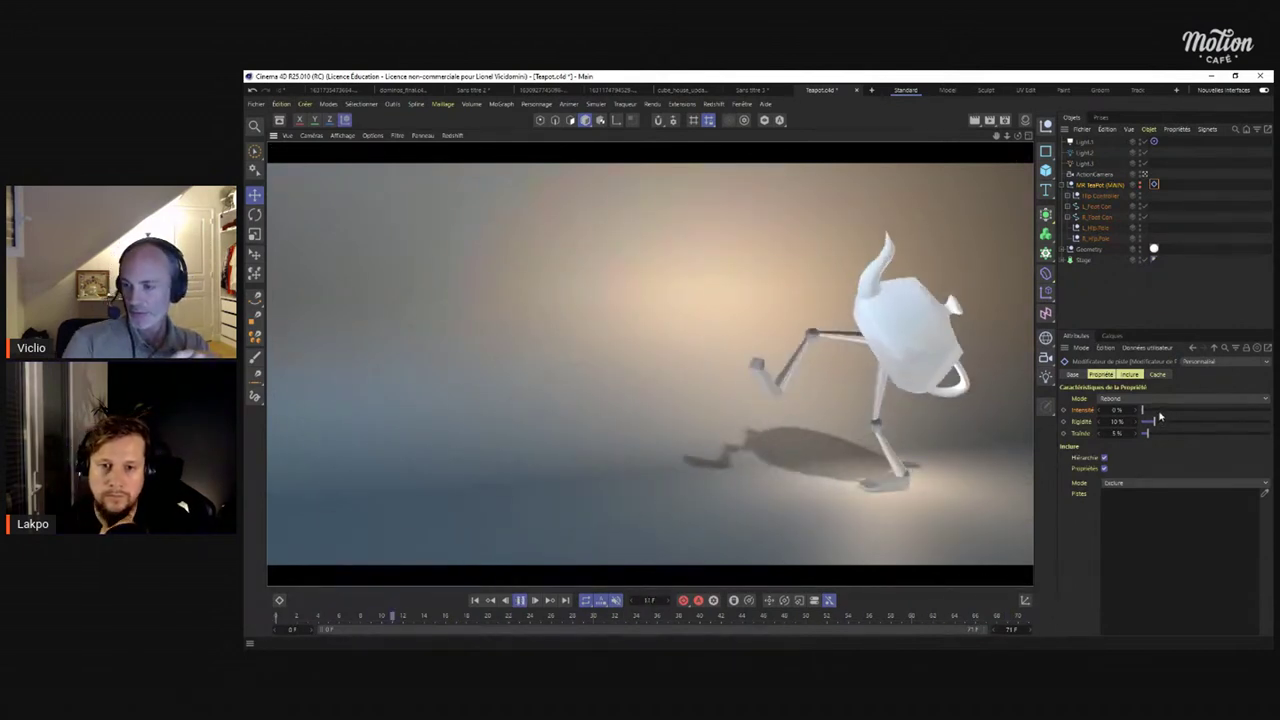
{"action": "left_click_drag", "start_coordinate": [1160, 414], "coordinate": [1190, 410]}
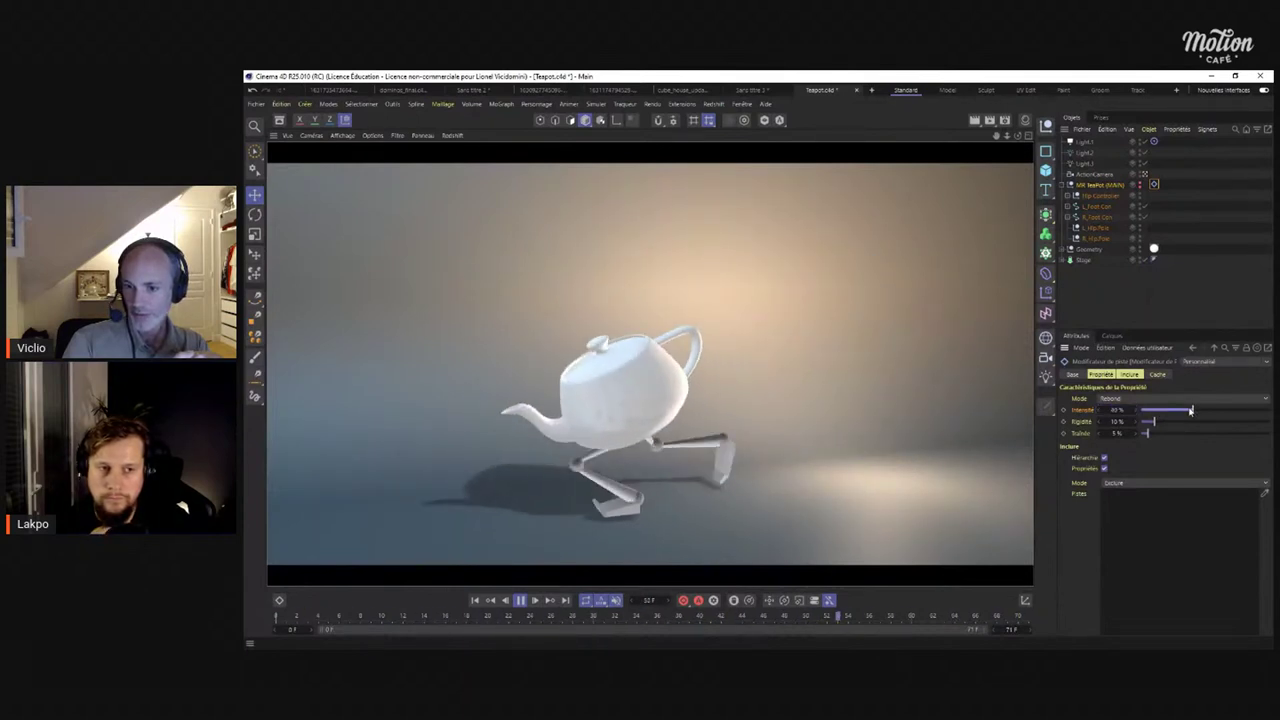
{"action": "left_click_drag", "start_coordinate": [1190, 410], "coordinate": [1270, 410]}
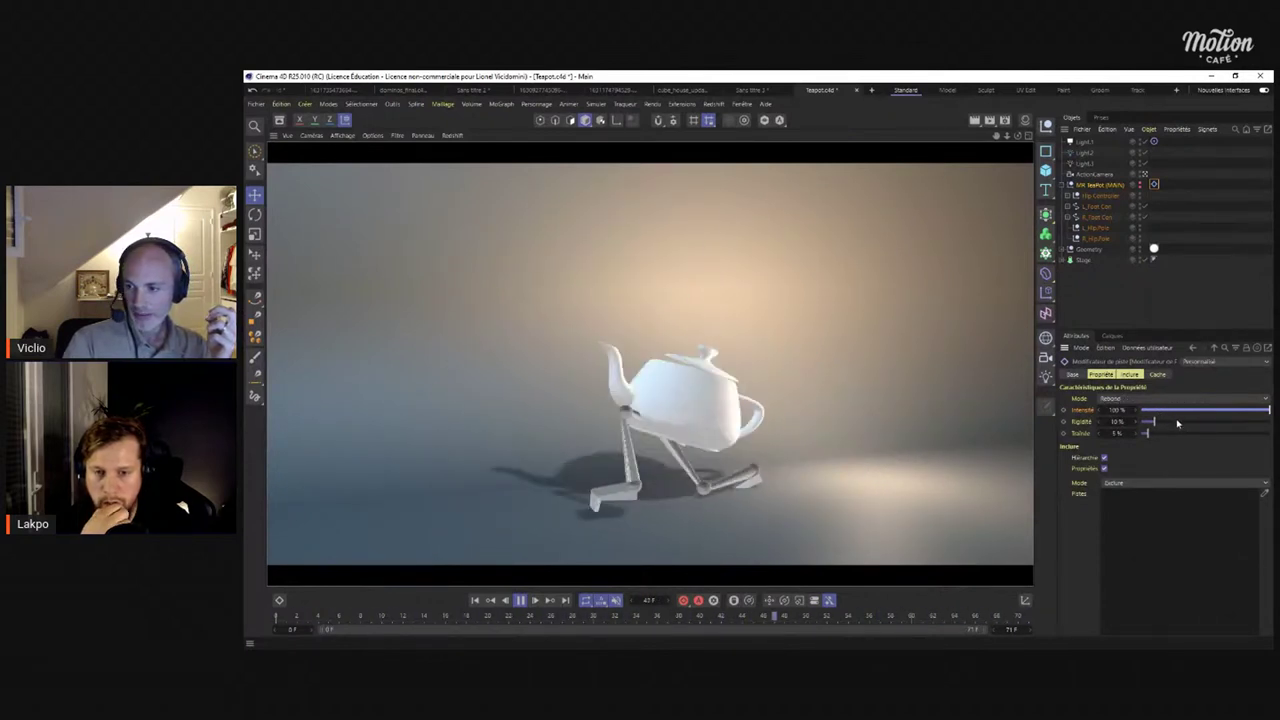
Raise the Rebond rigidity to about 65% and set Traînée to 18.7%.
{"action": "left_click_drag", "start_coordinate": [1152, 422], "coordinate": [1222, 424]}
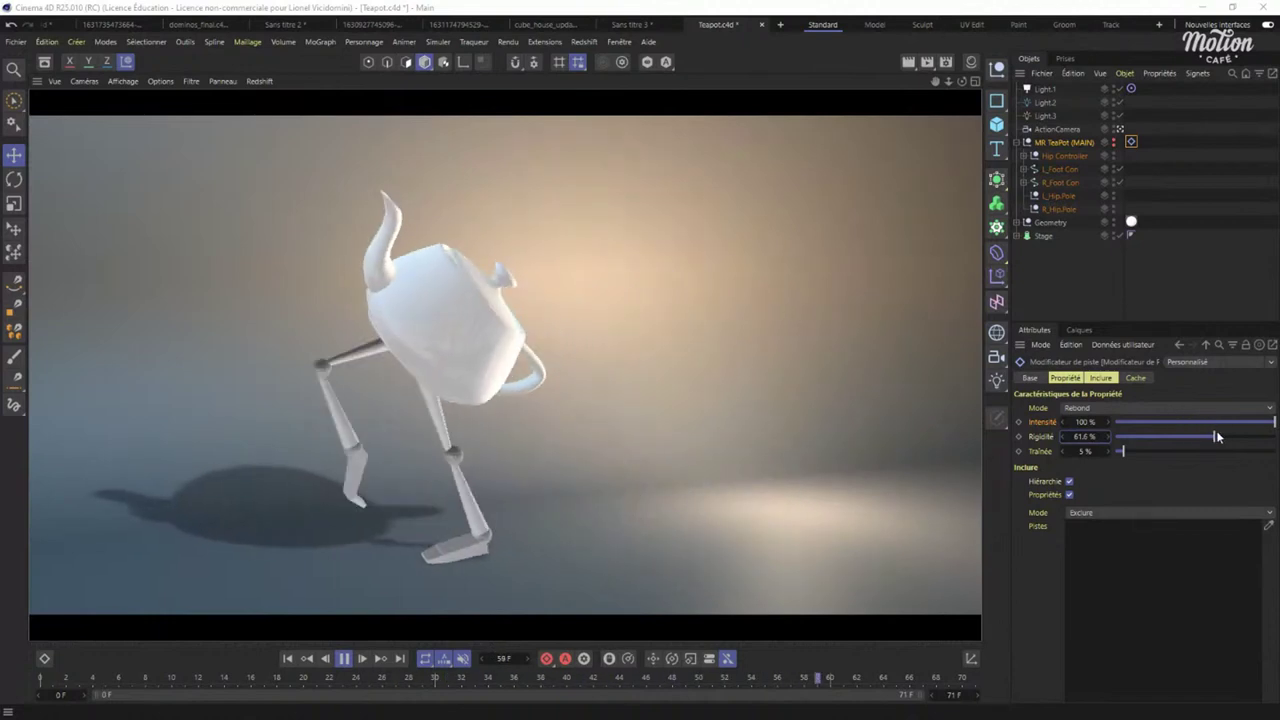
{"action": "left_click_drag", "start_coordinate": [1216, 437], "coordinate": [1221, 437]}
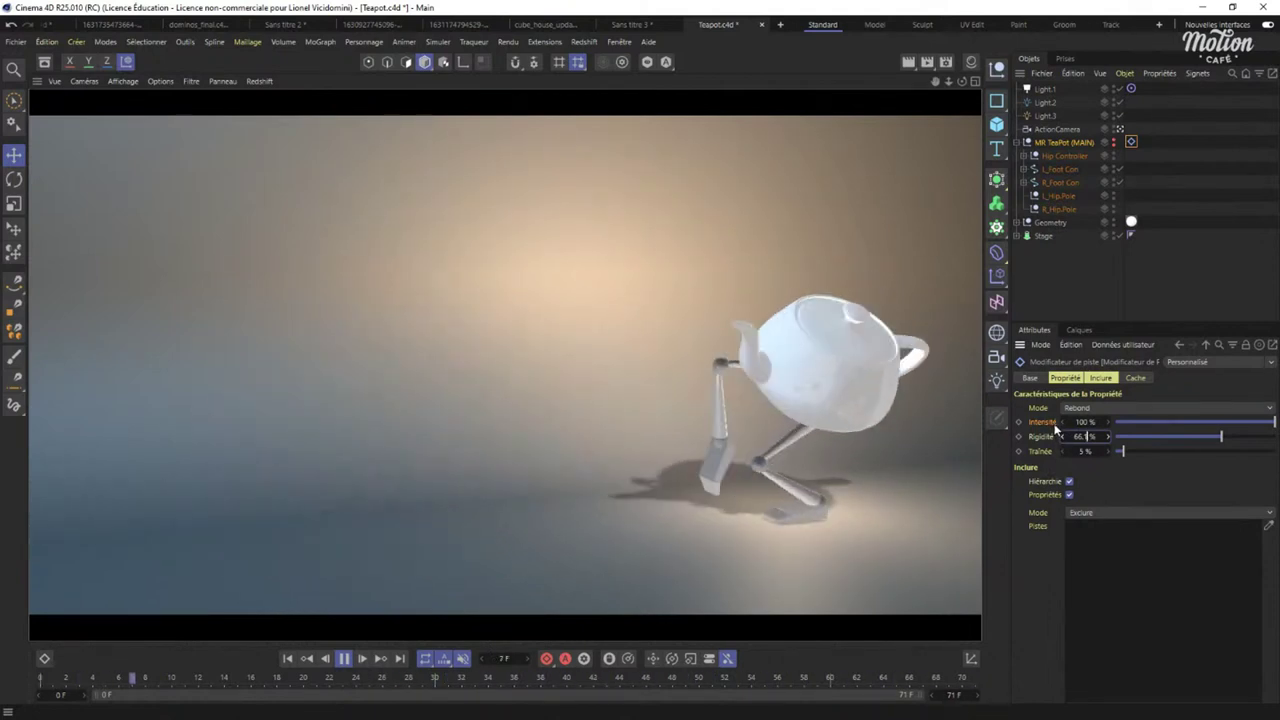
{"action": "left_click", "coordinate": [997, 253]}
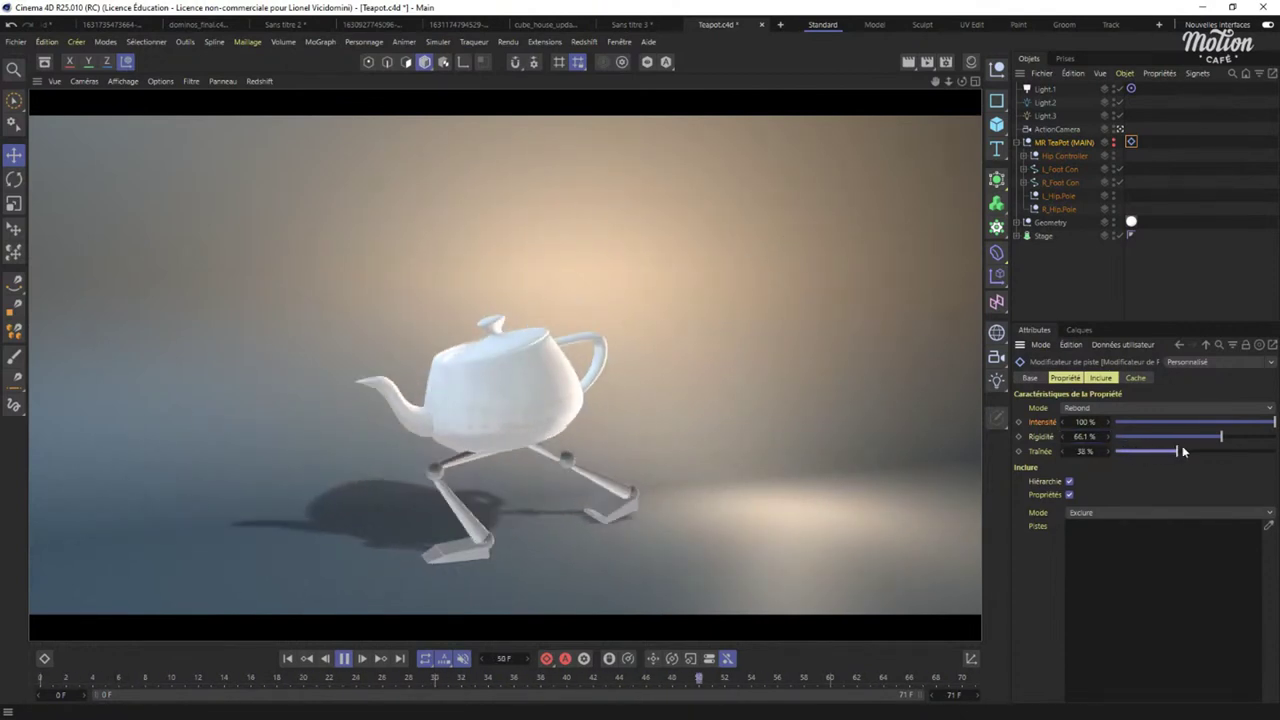
{"action": "left_click_drag", "start_coordinate": [1134, 451], "coordinate": [1163, 451]}
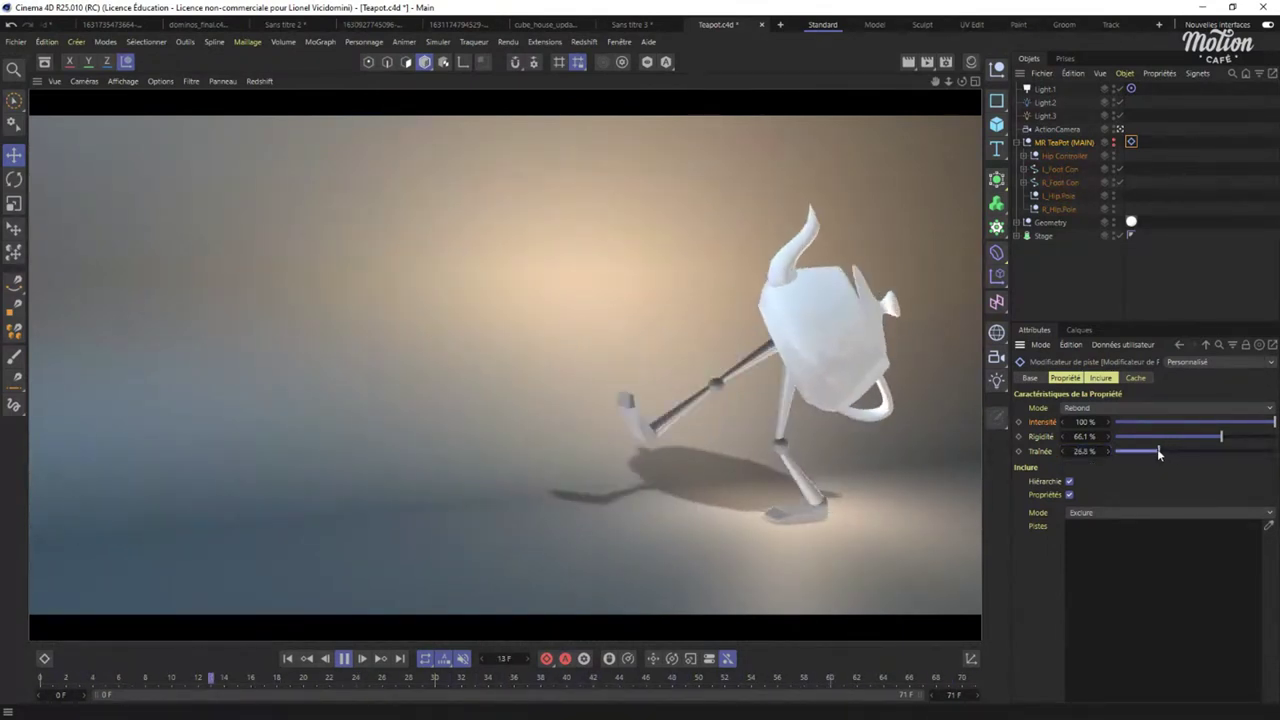
{"action": "left_click_drag", "start_coordinate": [1157, 448], "coordinate": [1149, 448]}
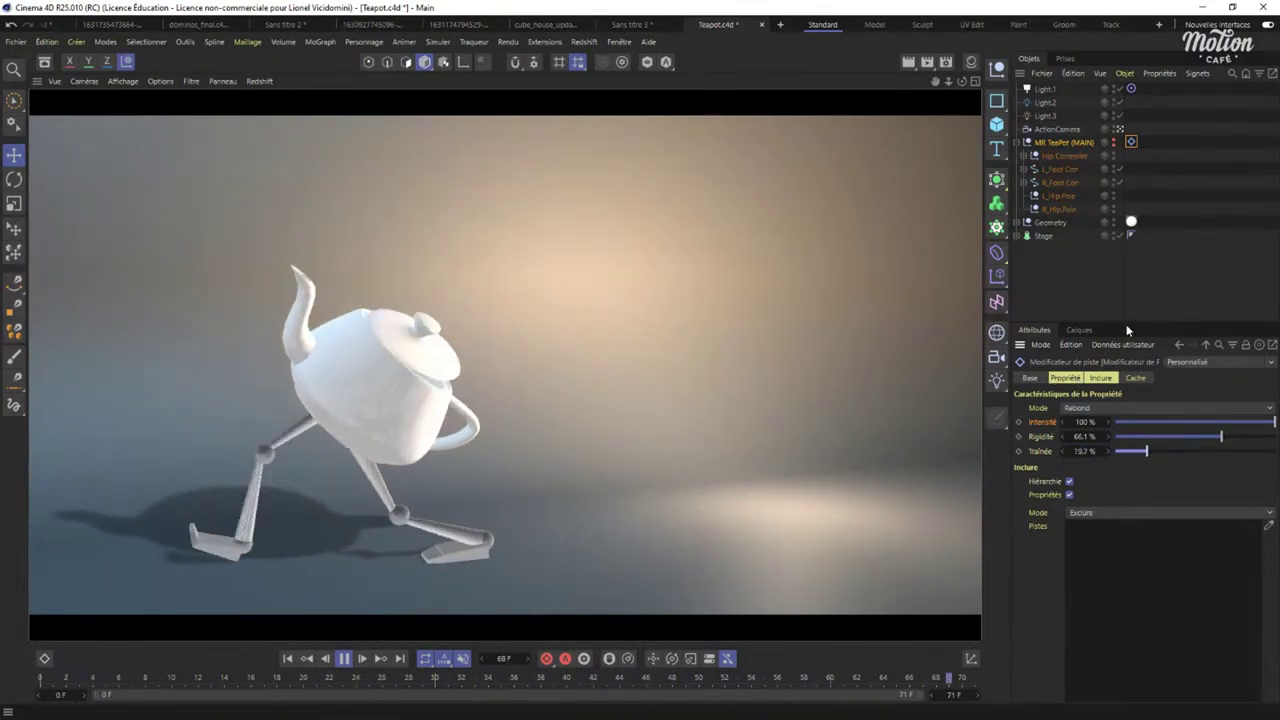
{"action": "left_click", "coordinate": [1104, 408]}
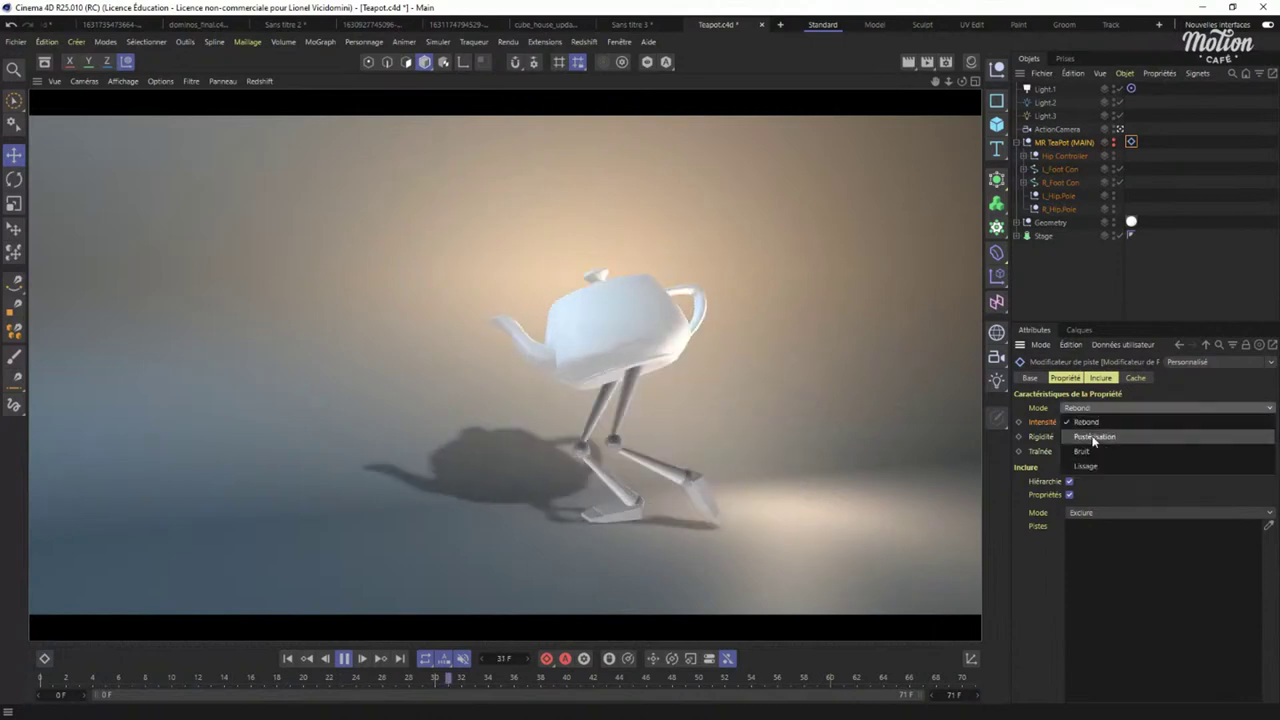
Switch the track modifier to Postérisation with a 10 F Etape d'image.
{"action": "left_click", "coordinate": [1094, 438]}
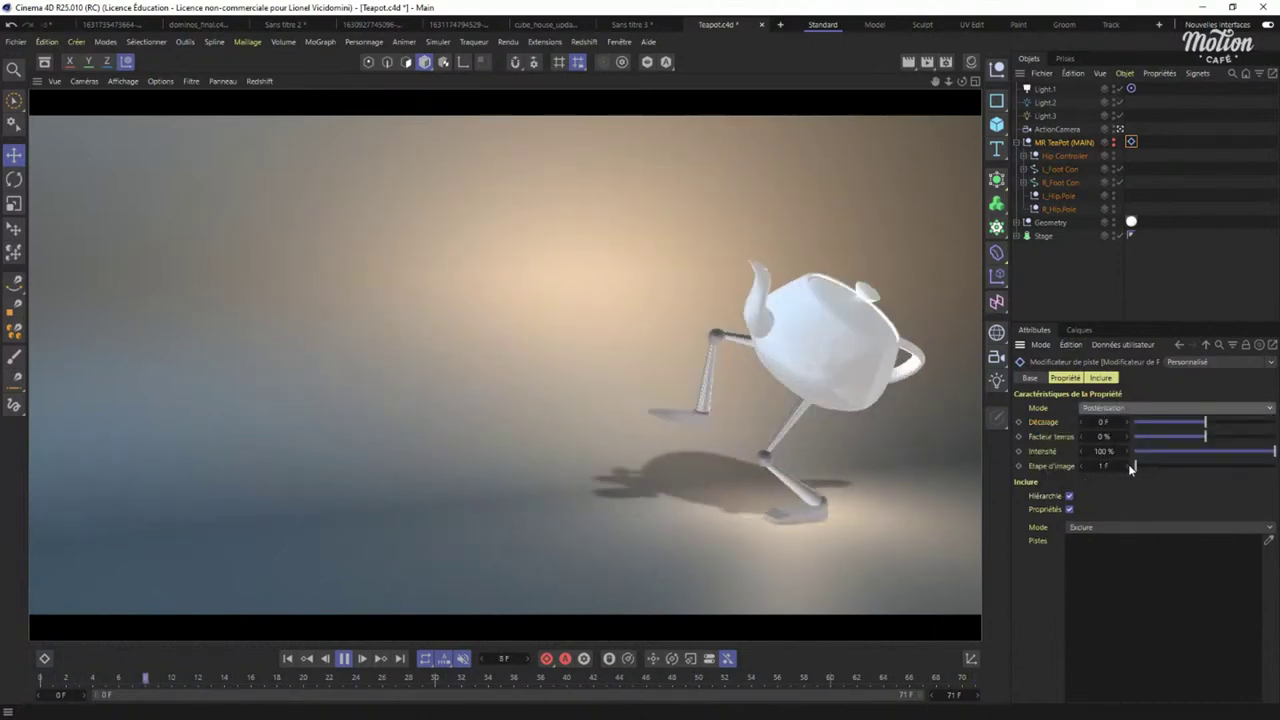
{"action": "left_click_drag", "start_coordinate": [1138, 466], "coordinate": [1207, 467]}
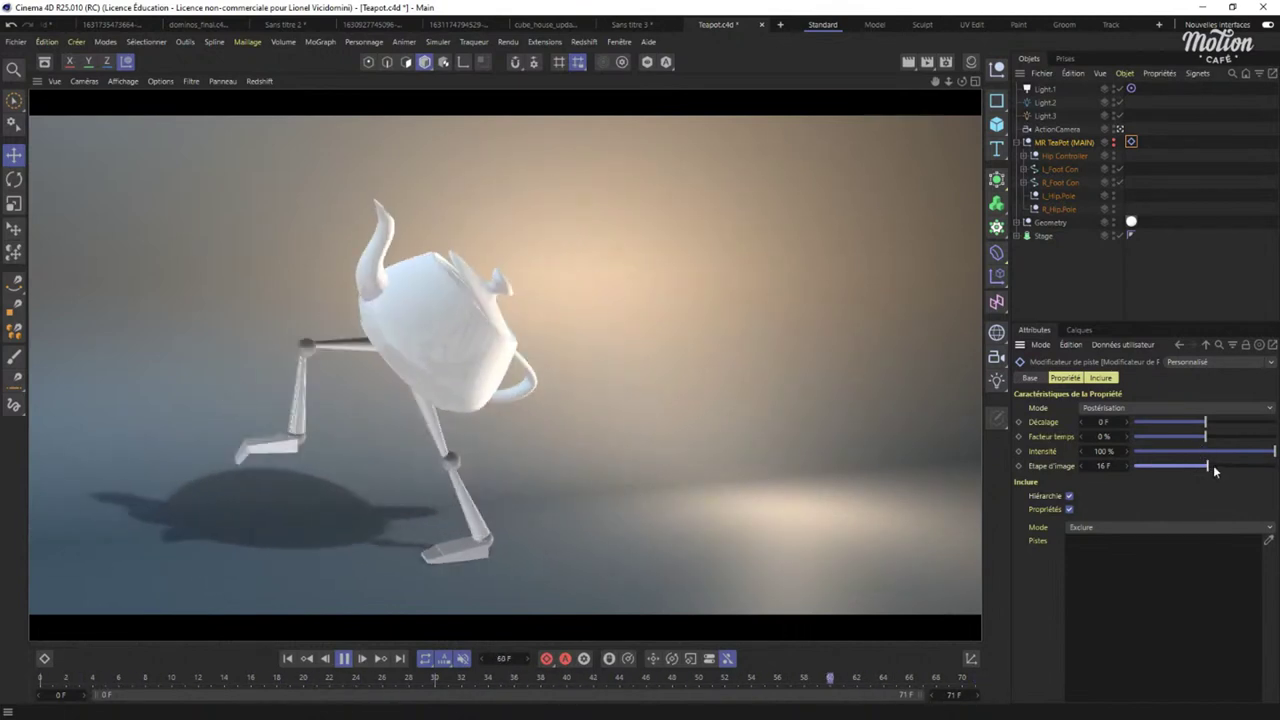
{"action": "left_click_drag", "start_coordinate": [1212, 468], "coordinate": [1274, 455]}
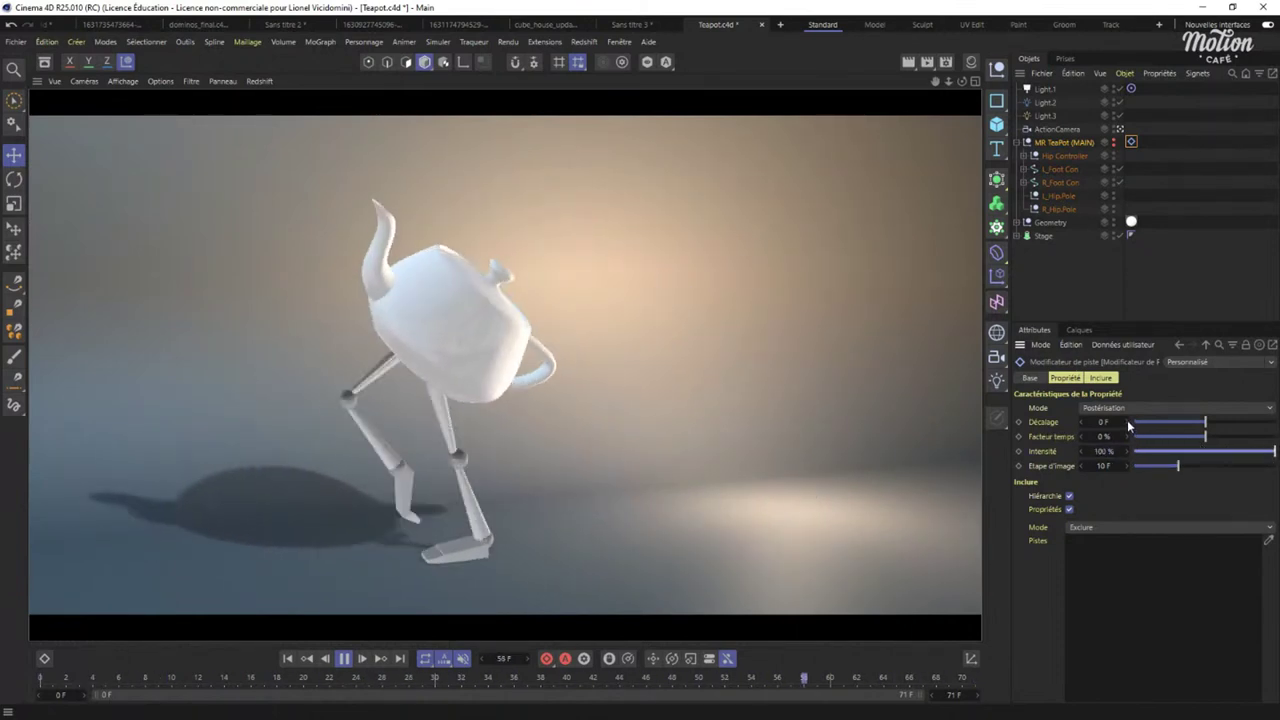
{"action": "left_click", "coordinate": [1085, 408]}
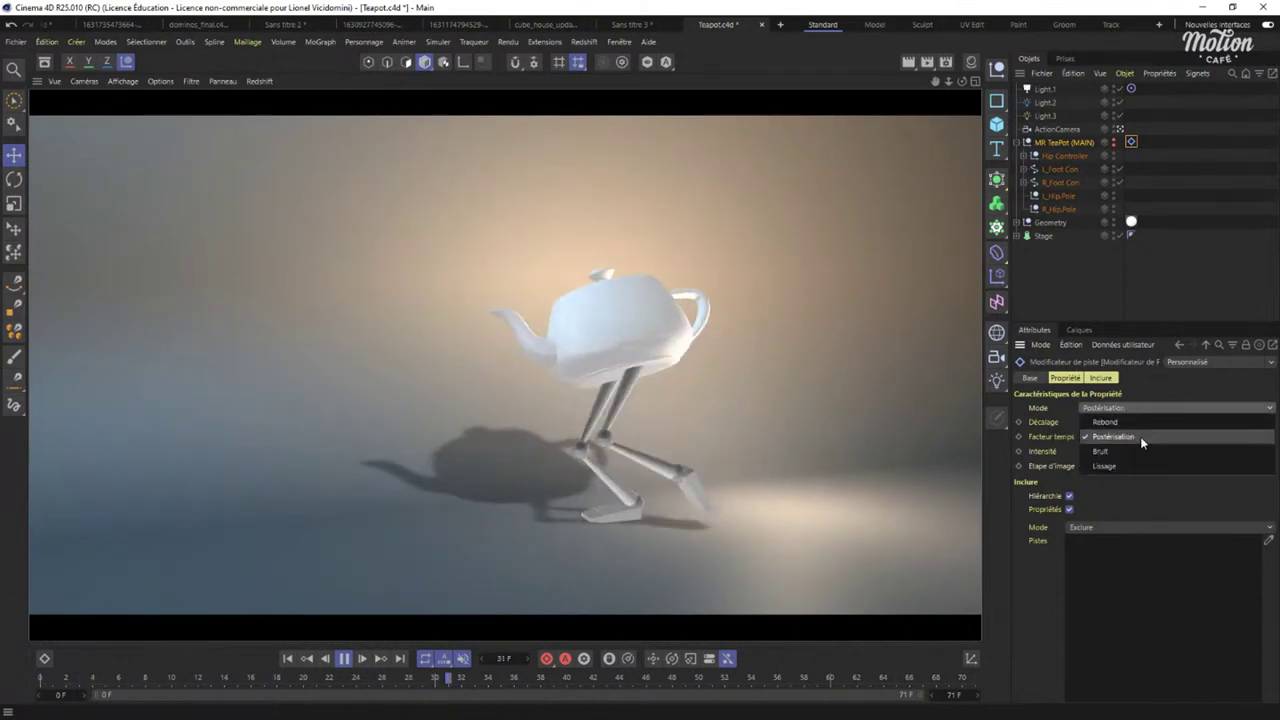
{"action": "left_click", "coordinate": [1117, 439]}
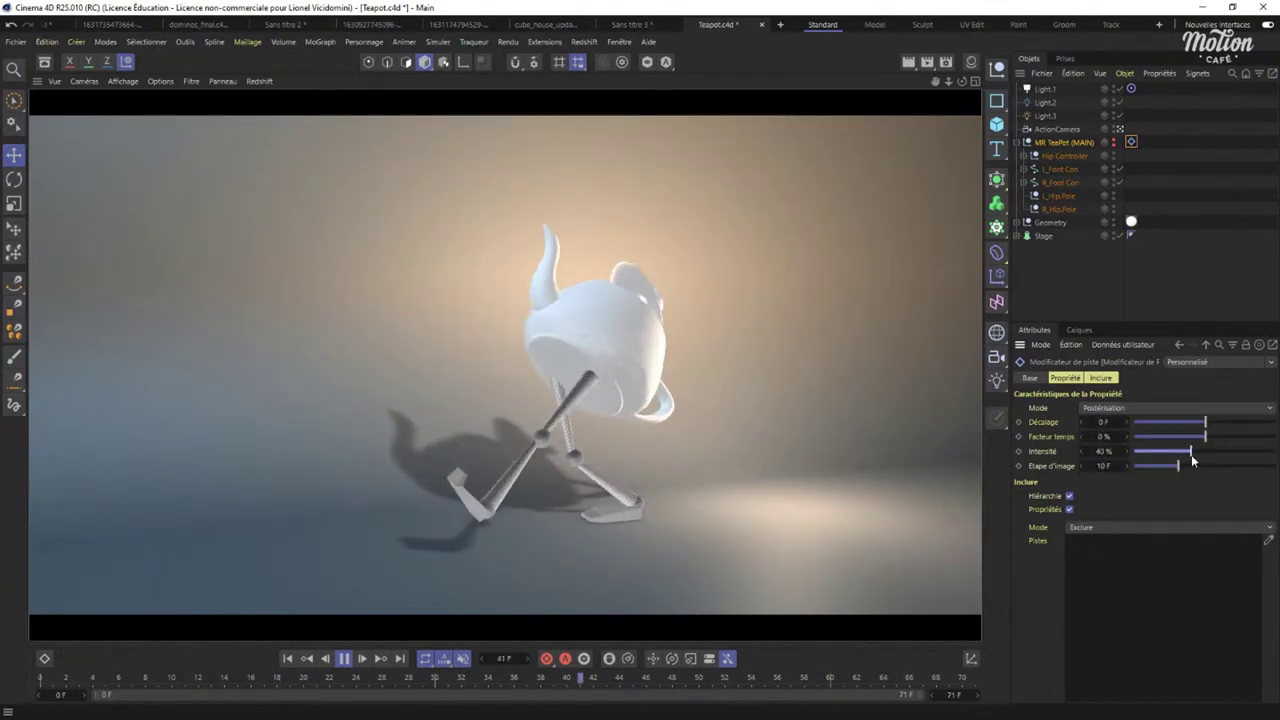
{"action": "left_click_drag", "start_coordinate": [1188, 441], "coordinate": [1208, 438]}
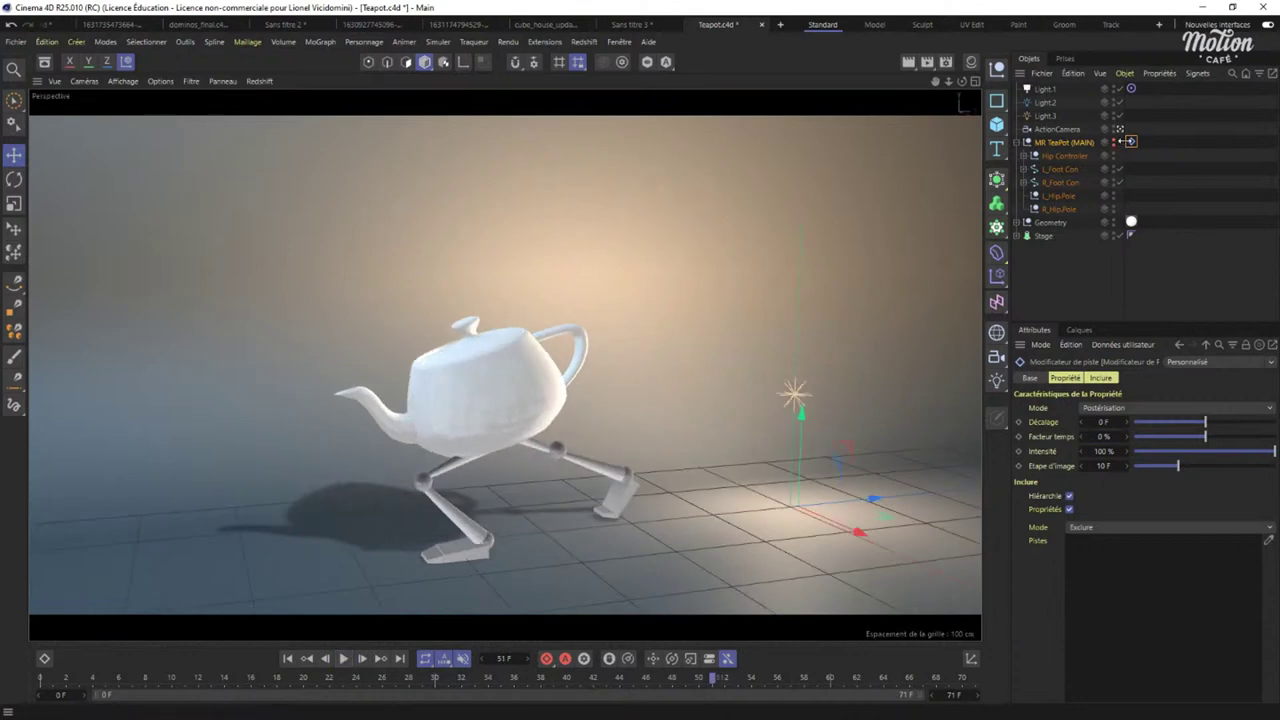
Add a second track modifier to MR TeaPot and lower its Etape d'image from 10 F to 5 F.
{"action": "right_click", "coordinate": [1058, 147]}
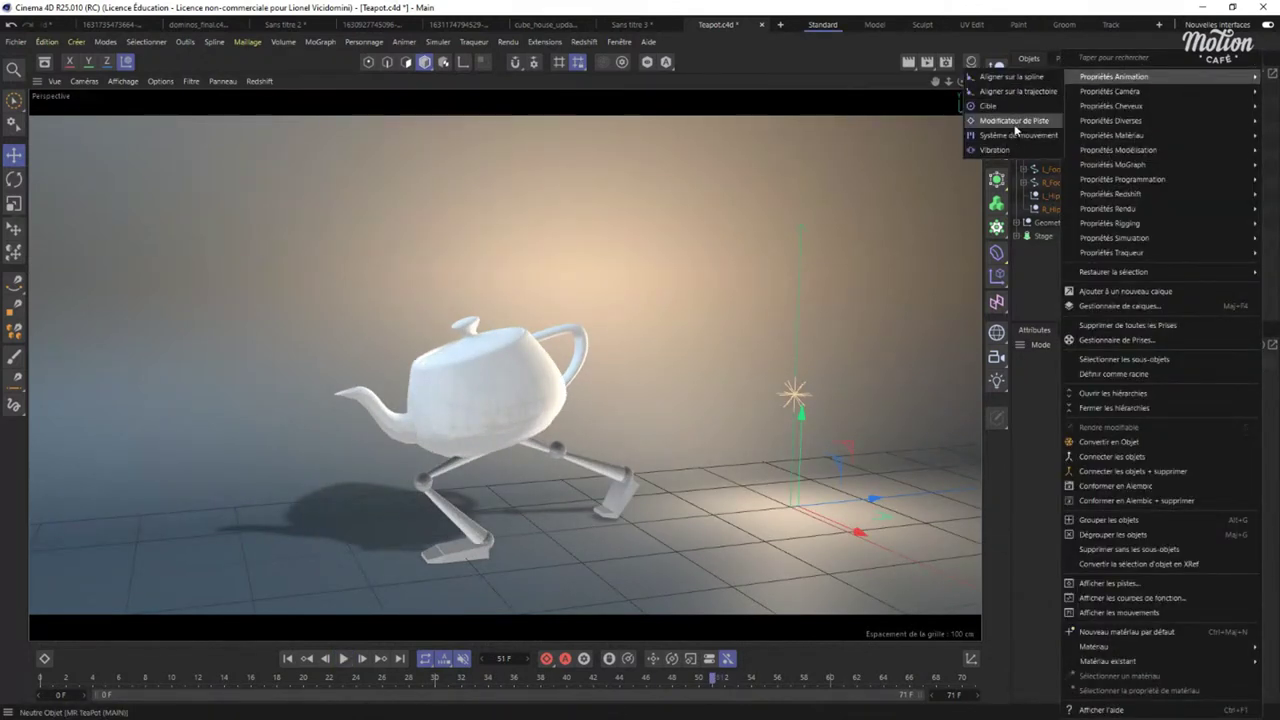
{"action": "left_click", "coordinate": [1011, 121]}
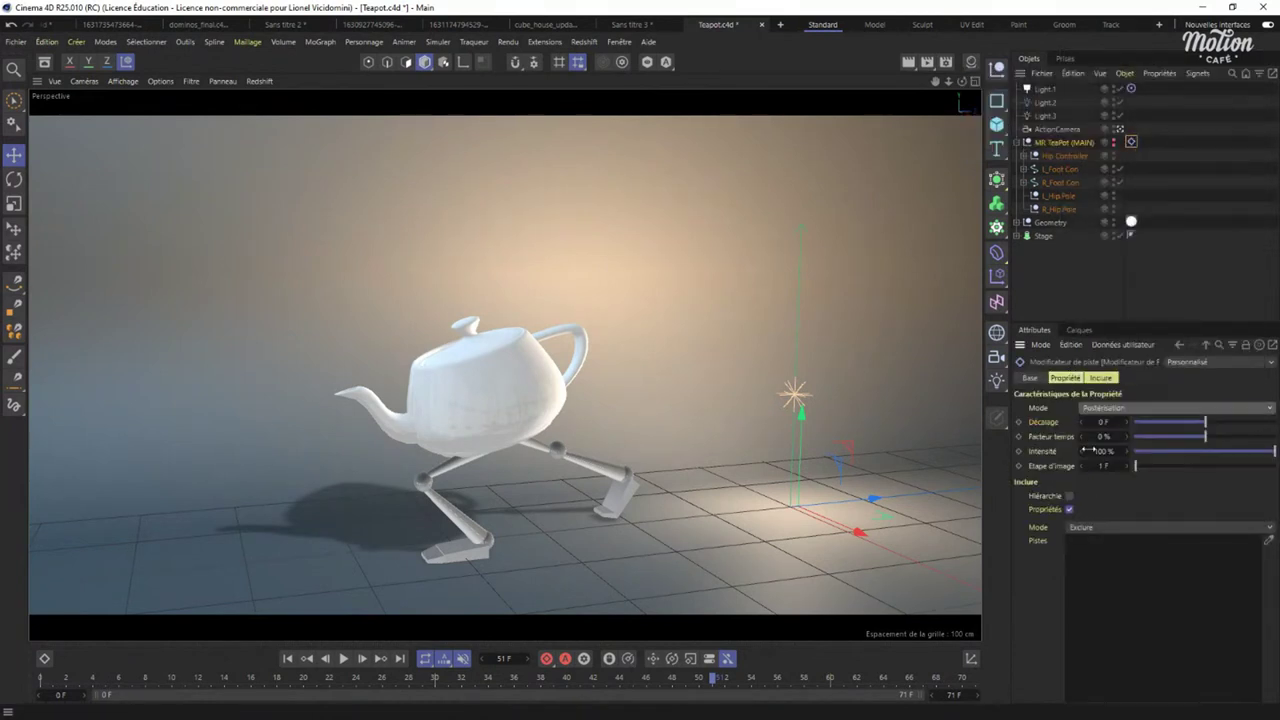
{"action": "left_click_drag", "start_coordinate": [1140, 465], "coordinate": [1180, 465]}
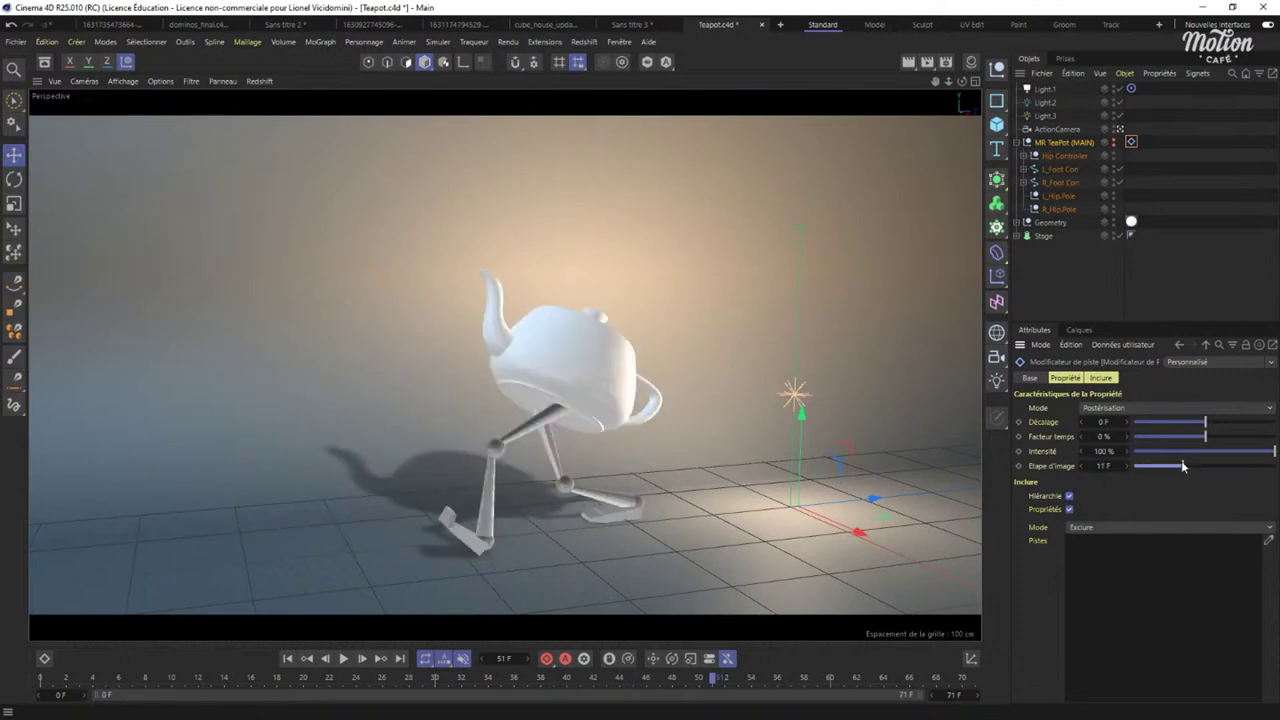
{"action": "left_click", "coordinate": [345, 659]}
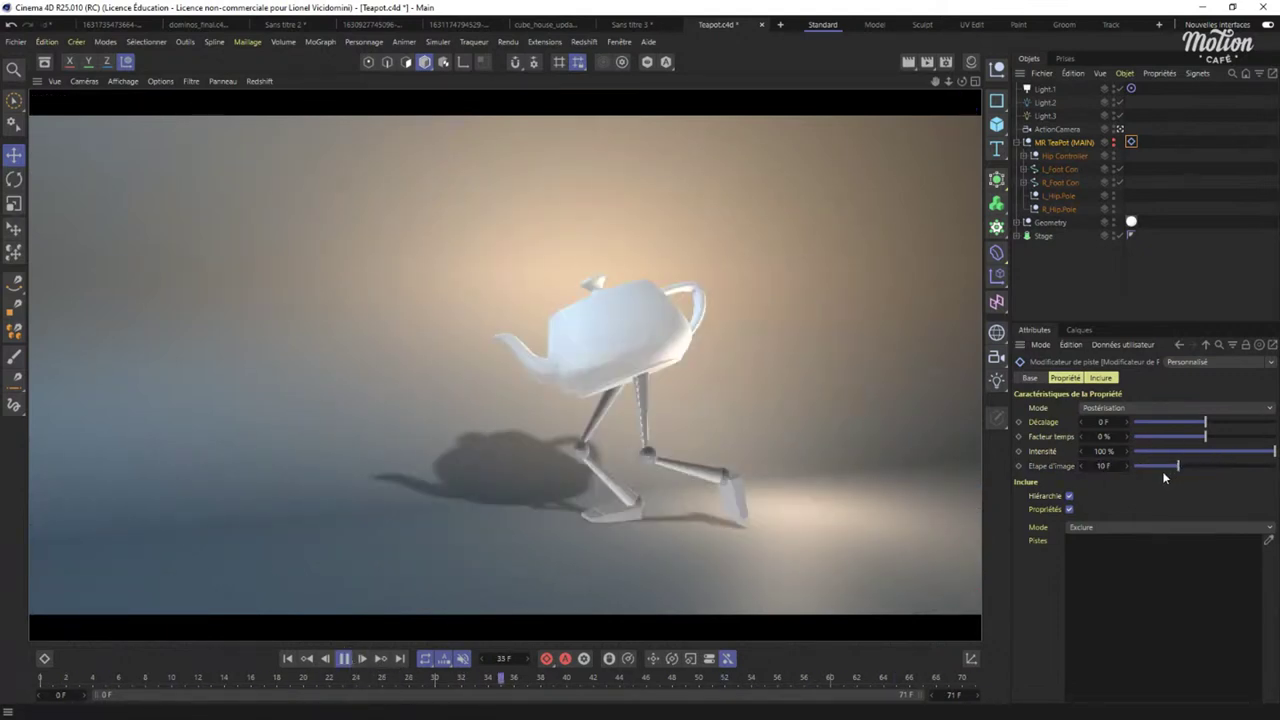
{"action": "left_click_drag", "start_coordinate": [1162, 472], "coordinate": [1137, 472]}
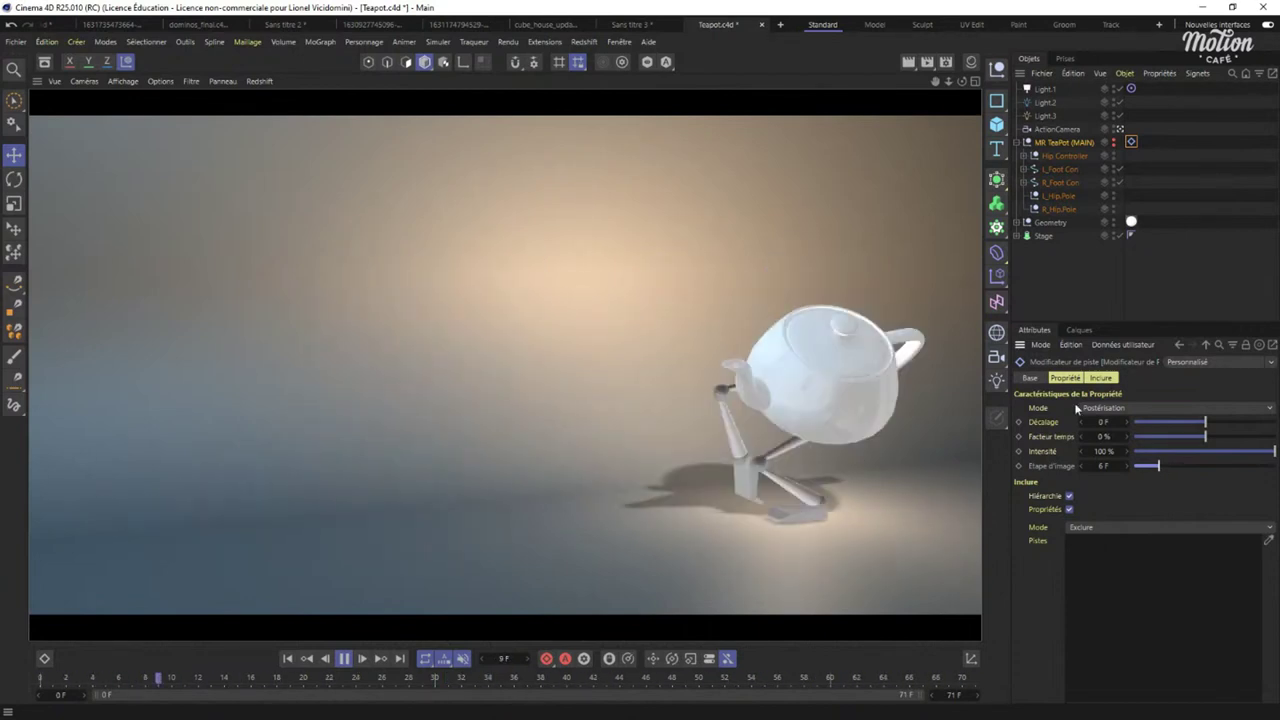
{"action": "left_click", "coordinate": [1081, 466]}
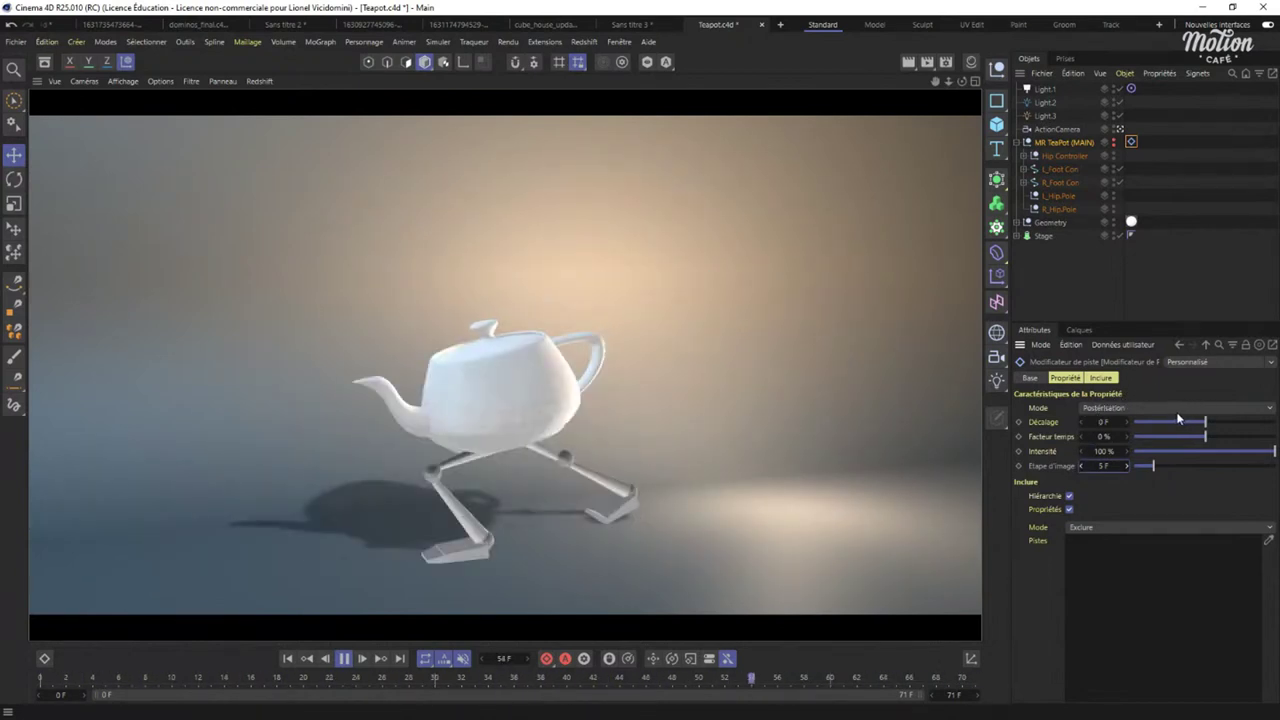
Reset Etape d'image to 1 F, enter 185 as Facteur temps, and extend the range to 195 frames.
{"action": "left_click_drag", "start_coordinate": [1153, 466], "coordinate": [1100, 471]}
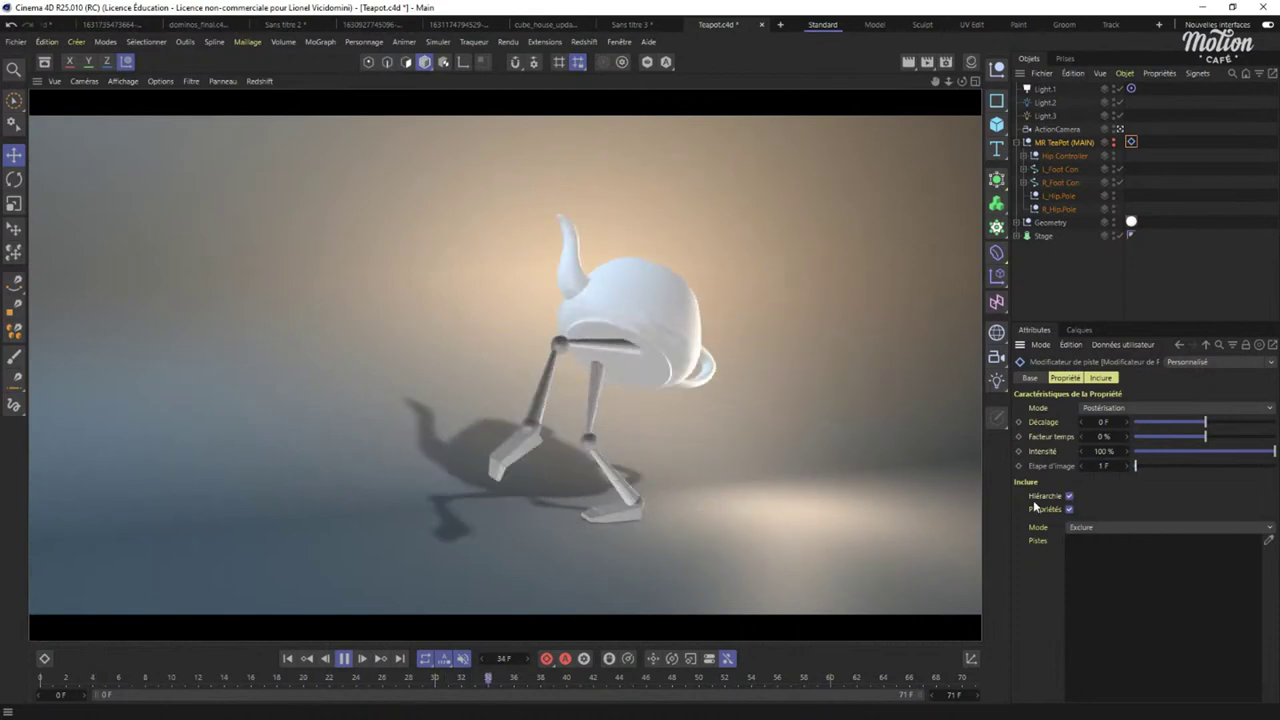
{"action": "left_click_drag", "start_coordinate": [1205, 437], "coordinate": [1276, 437]}
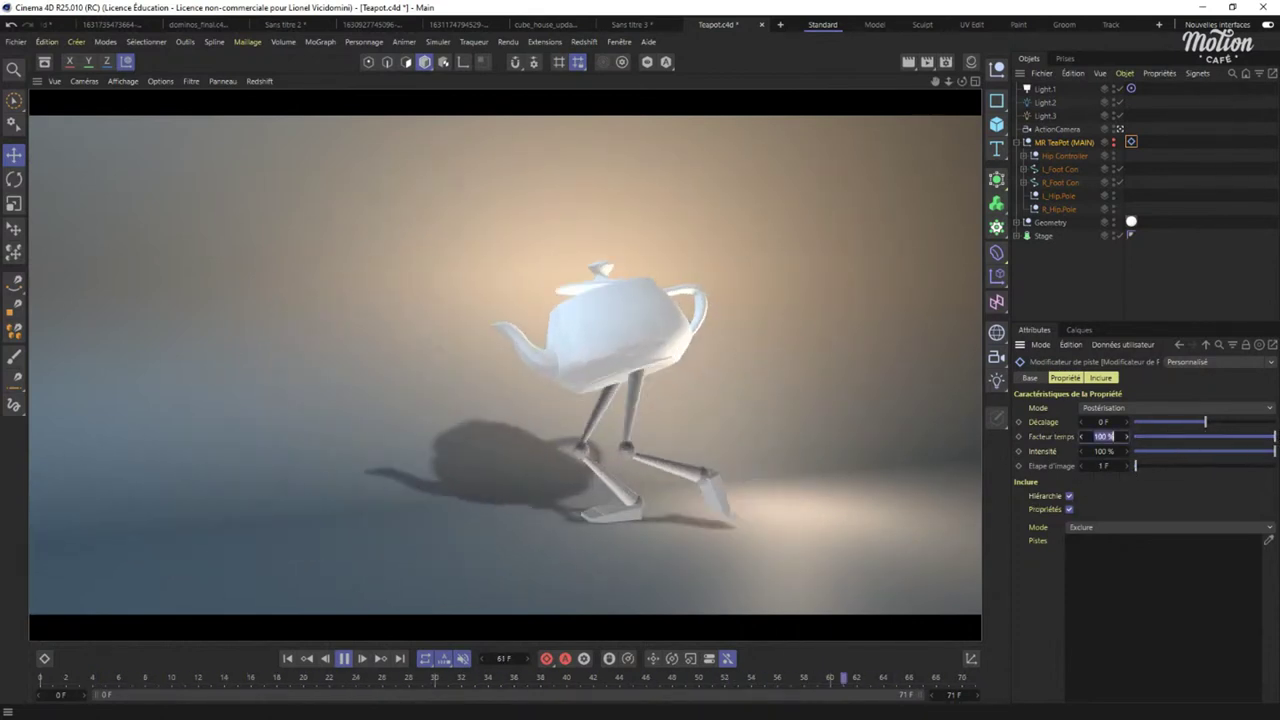
{"action": "type", "text": "185"}
{"action": "key", "text": "Return"}
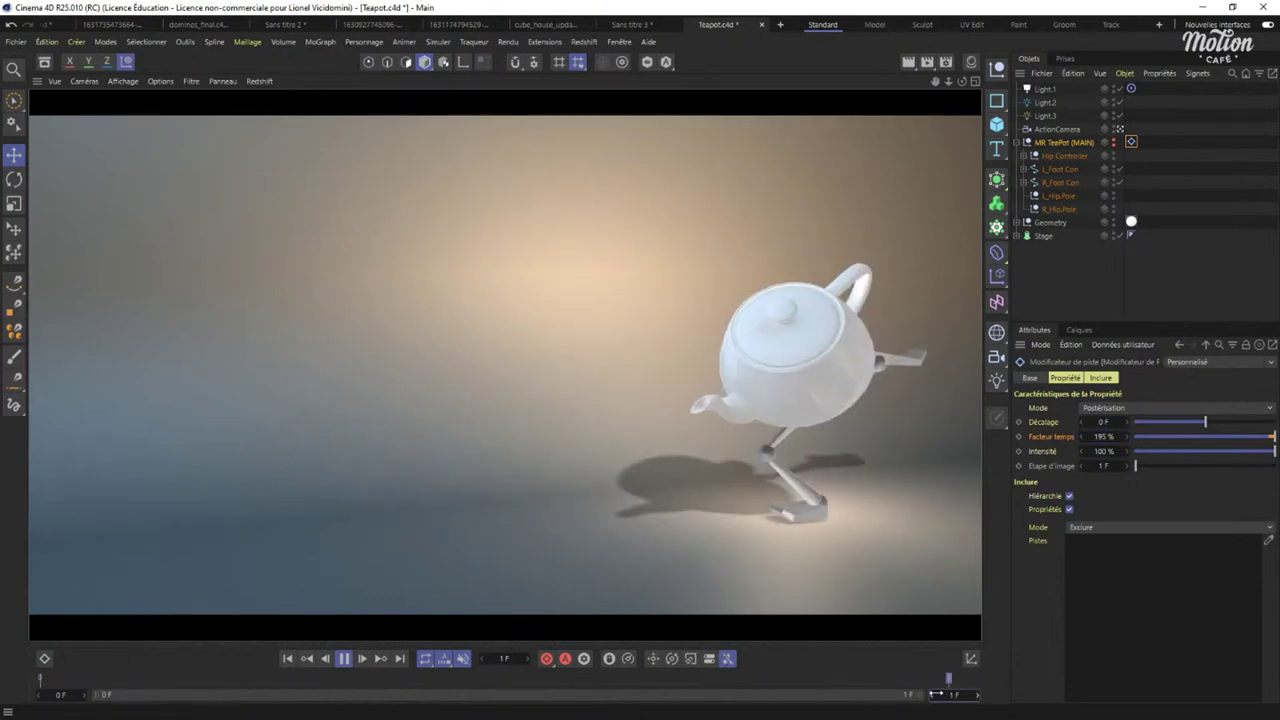
{"action": "left_click_drag", "start_coordinate": [1080, 687], "coordinate": [995, 695]}
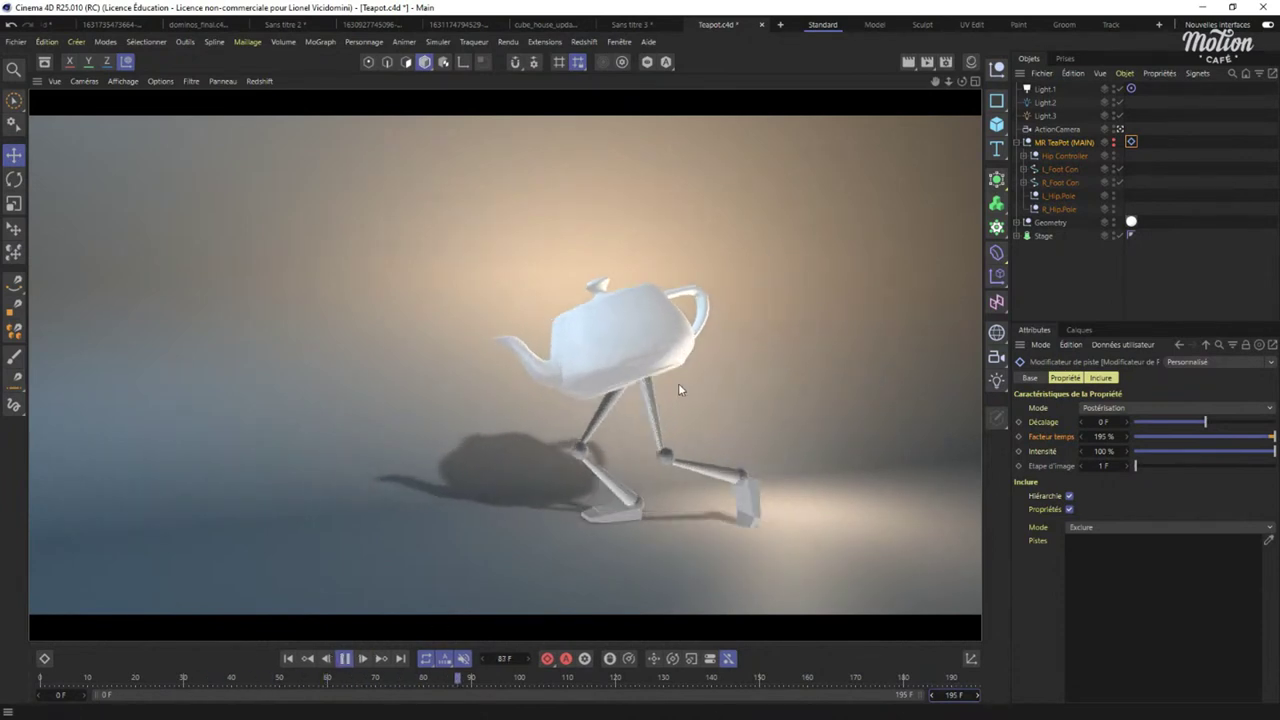
Raise Etape d'image to 7 F, inspect the dope sheet, and stop playback at the first frame.
{"action": "left_click_drag", "start_coordinate": [1152, 471], "coordinate": [1163, 468]}
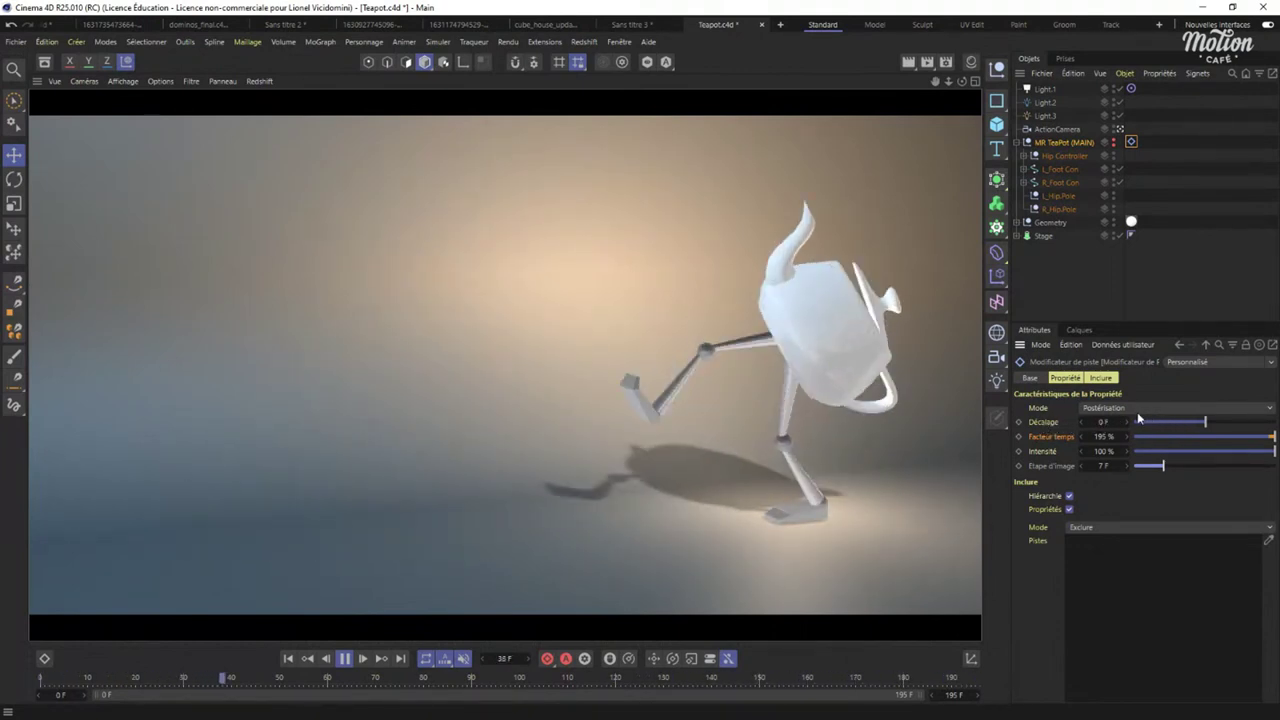
{"action": "key", "text": "shift+F3"}
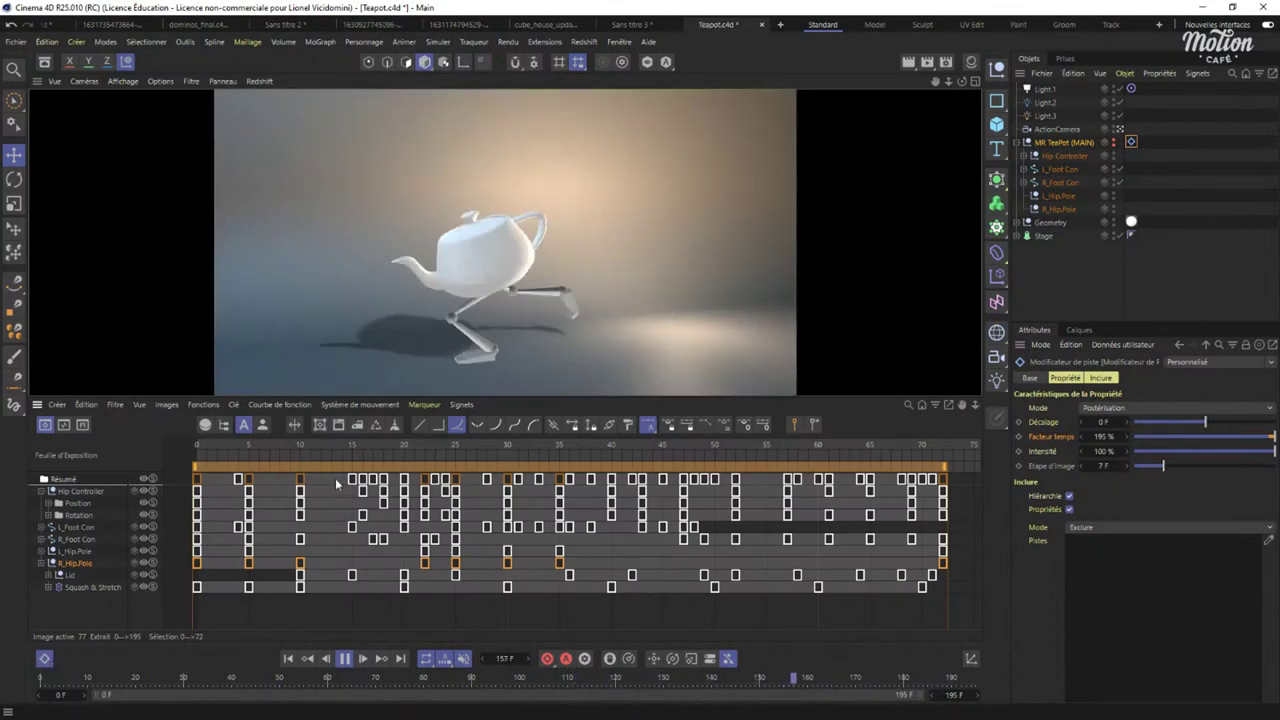
{"action": "left_click", "coordinate": [43, 660]}
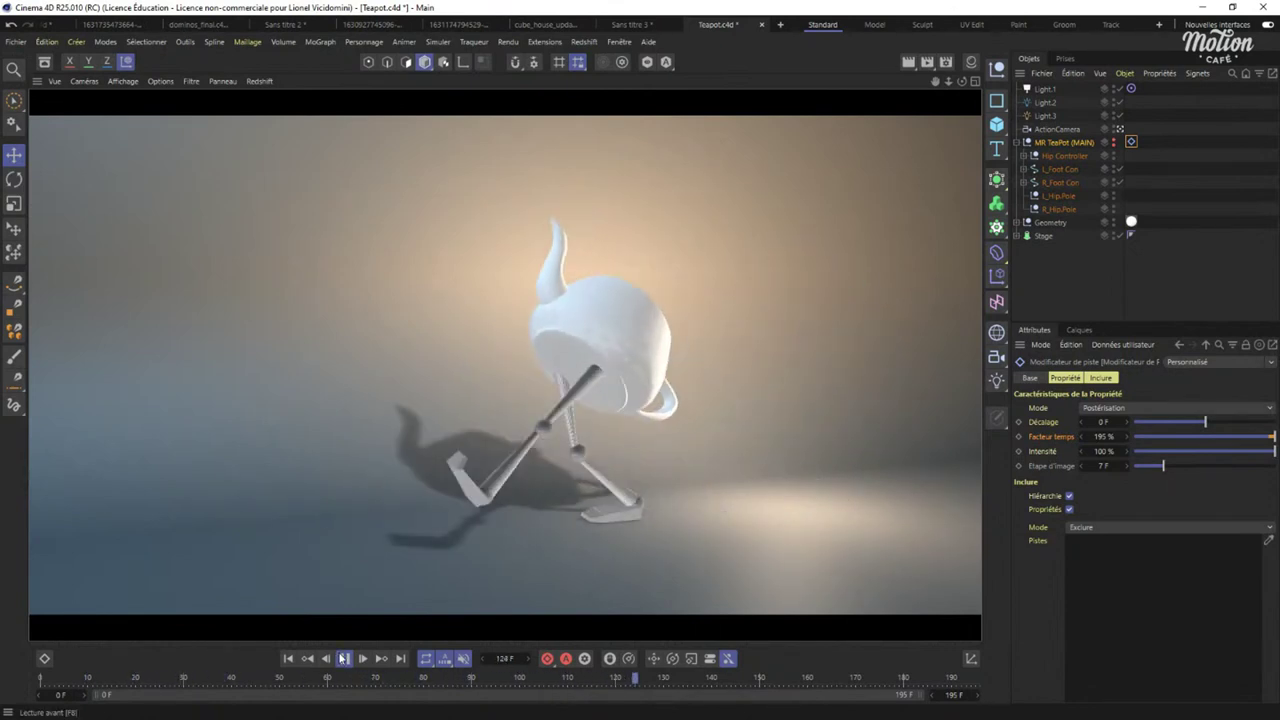
{"action": "left_click", "coordinate": [342, 658]}
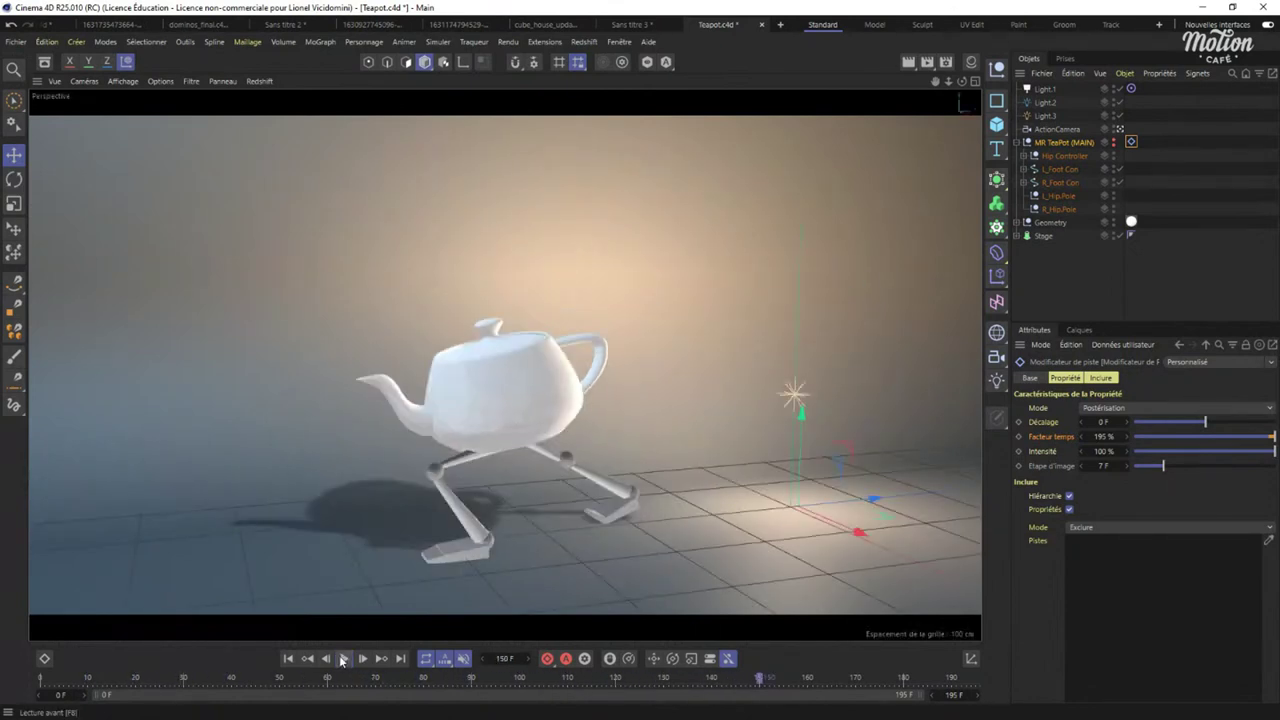
{"action": "left_click", "coordinate": [287, 658]}
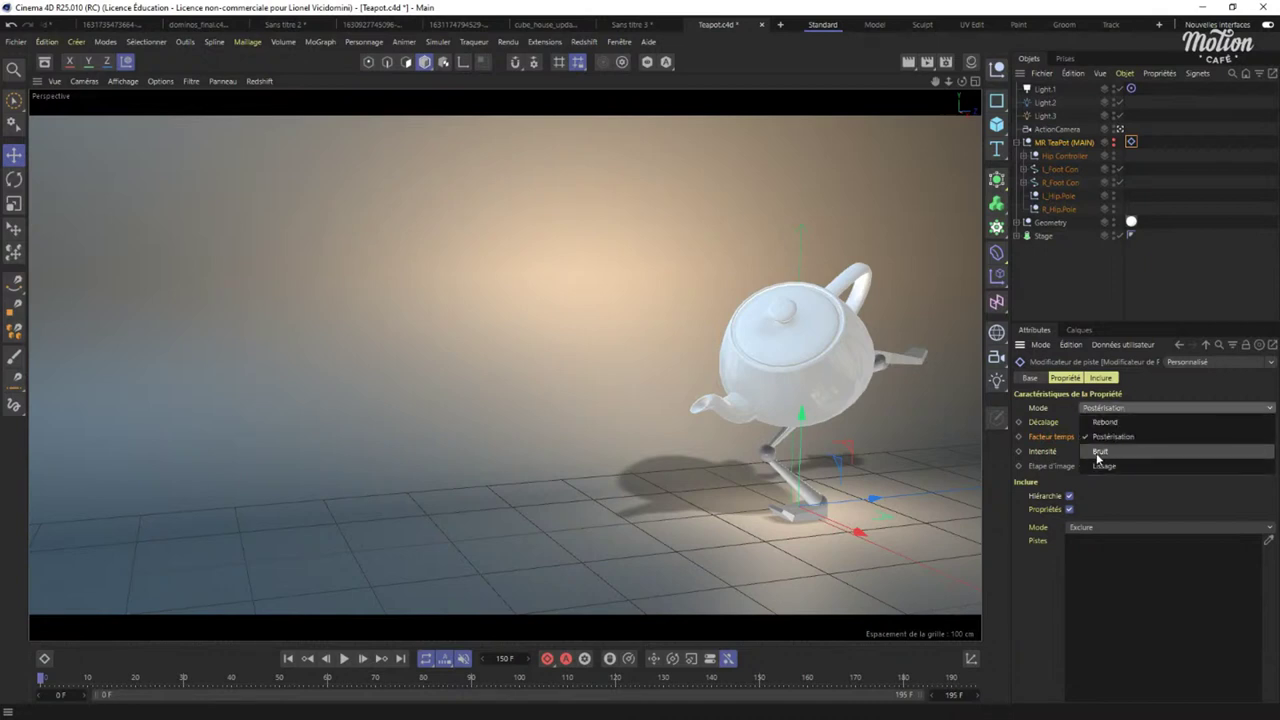
Play the walk, nudge the noise intensity upward, and shorten the animation range.
{"action": "left_click", "coordinate": [343, 658]}
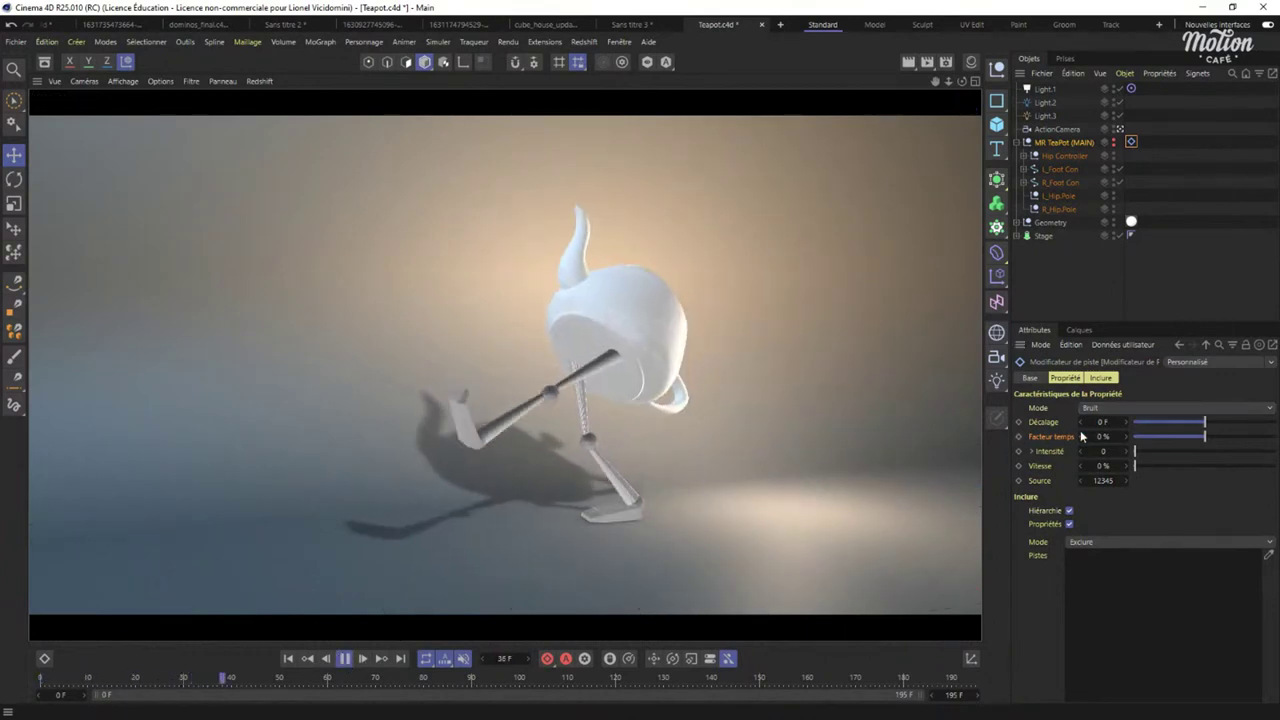
{"action": "left_click_drag", "start_coordinate": [1136, 452], "coordinate": [1143, 454]}
{"action": "left_click_drag", "start_coordinate": [1137, 455], "coordinate": [1136, 455]}
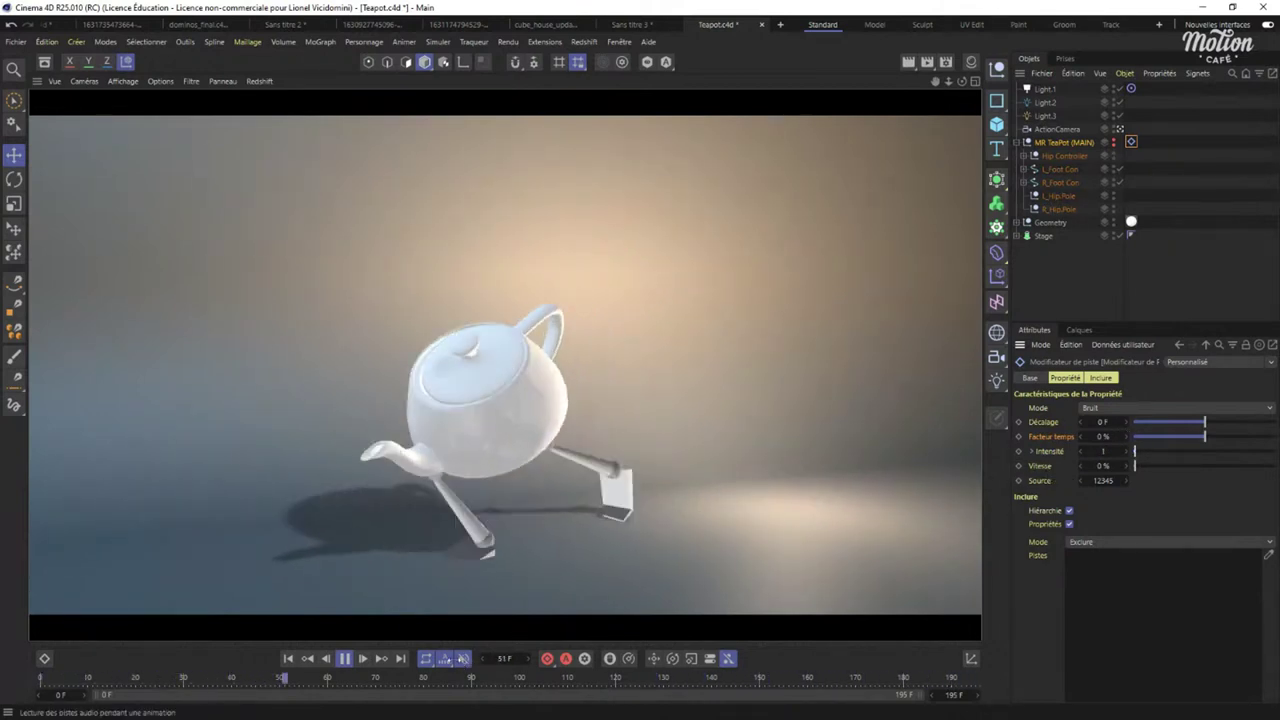
{"action": "left_click_drag", "start_coordinate": [953, 694], "coordinate": [801, 692]}
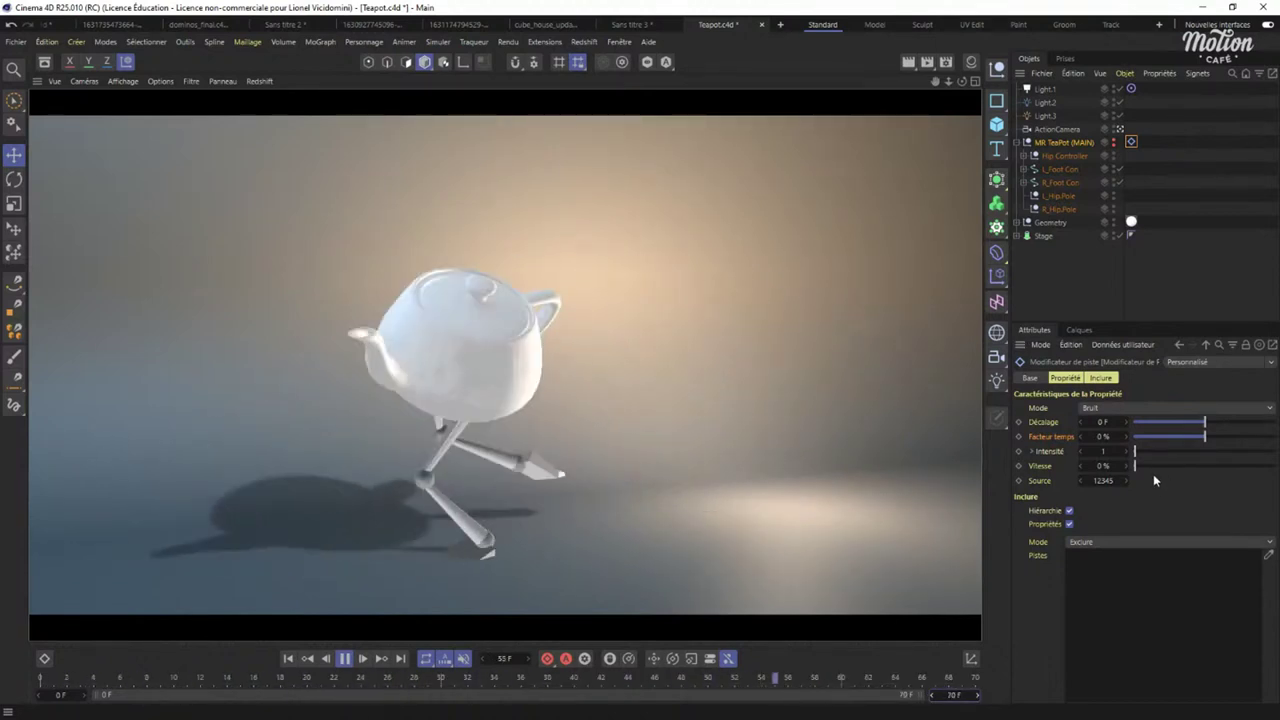
{"action": "left_click", "coordinate": [1127, 451]}
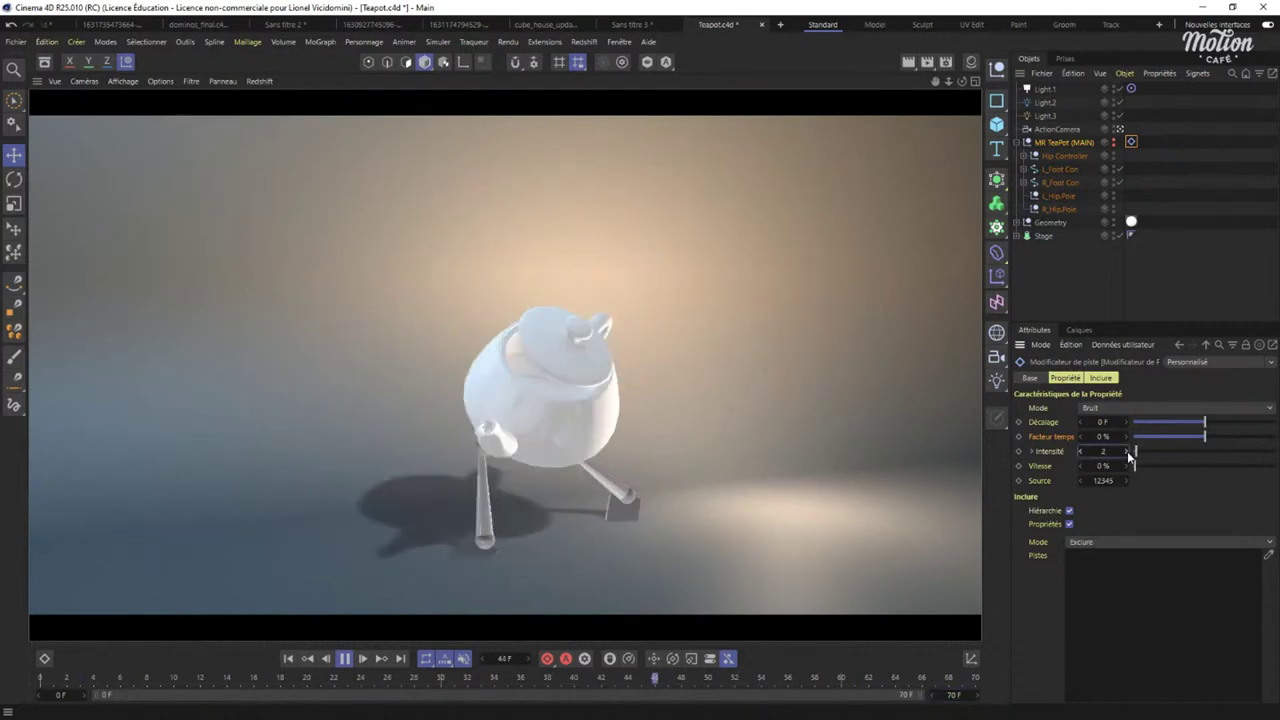
{"action": "left_click", "coordinate": [1127, 451]}
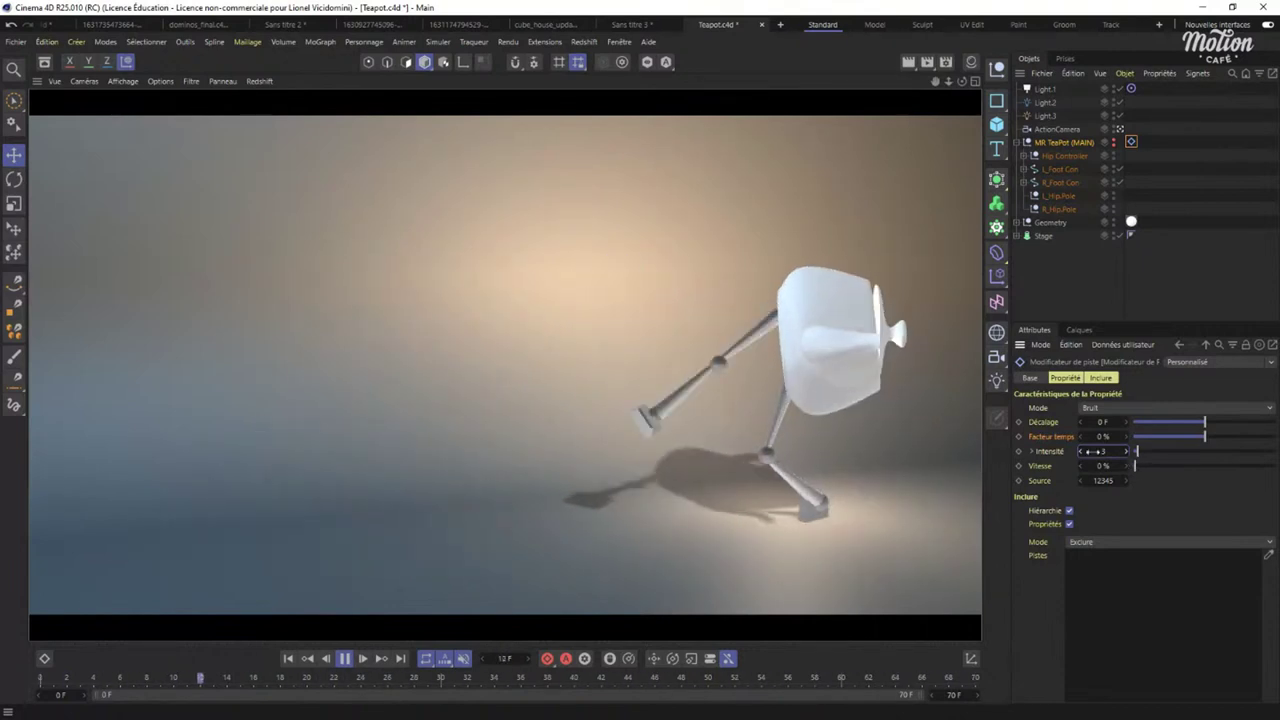
{"action": "left_click_drag", "start_coordinate": [1085, 456], "coordinate": [1246, 438]}
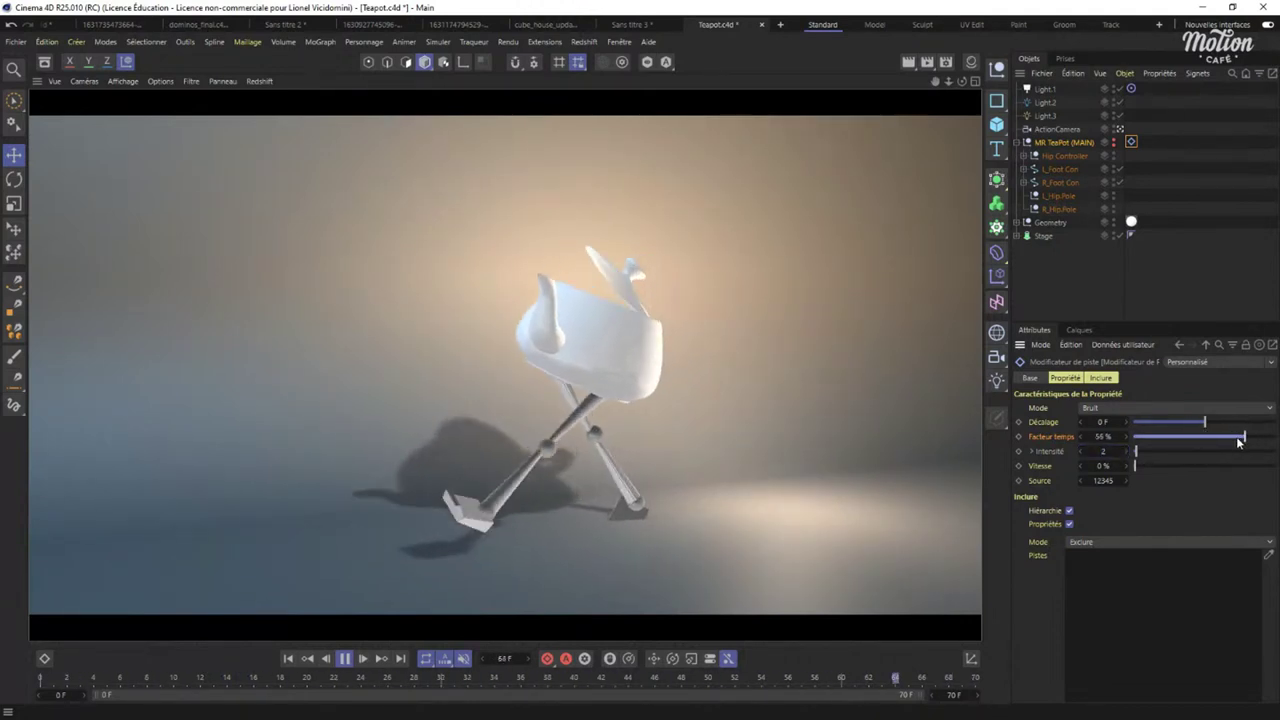
Reduce rotation noise in the per-channel settings and bring the noise Intensité up to 5.
{"action": "left_click", "coordinate": [1032, 451]}
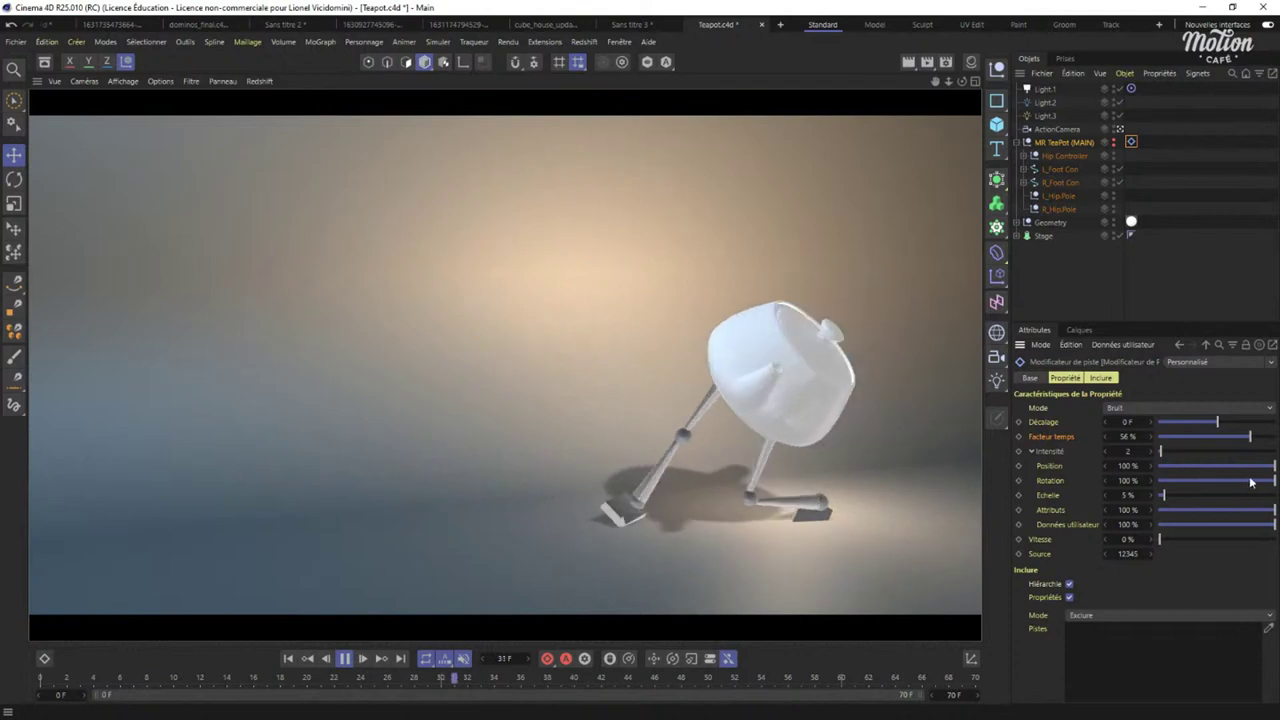
{"action": "left_click", "coordinate": [1180, 482]}
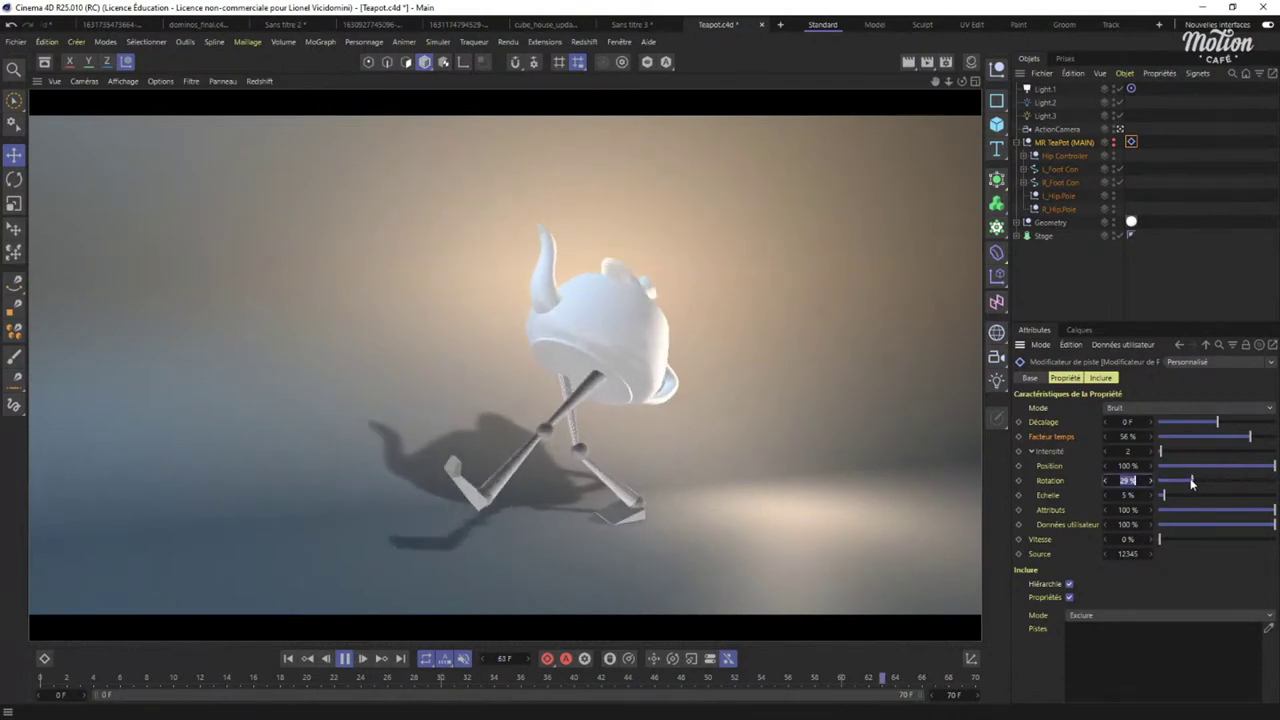
{"action": "left_click", "coordinate": [1151, 451]}
{"action": "left_click", "coordinate": [1151, 451]}
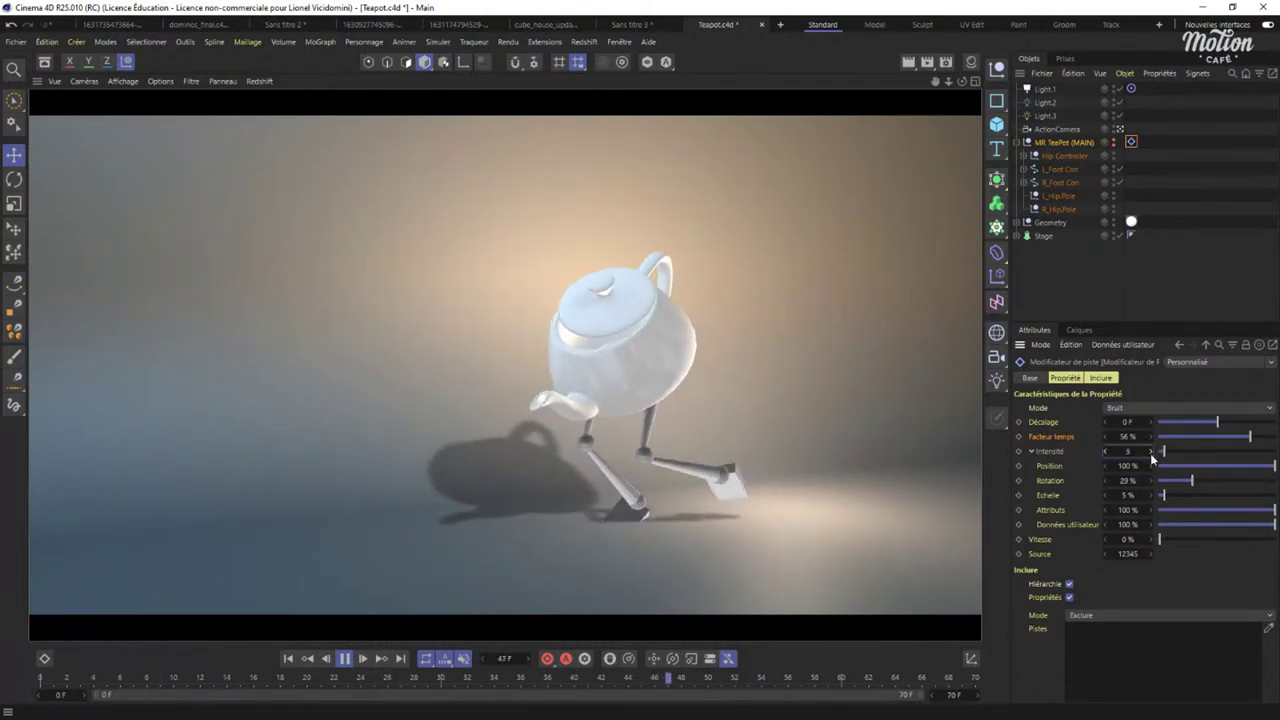
{"action": "left_click", "coordinate": [1151, 452]}
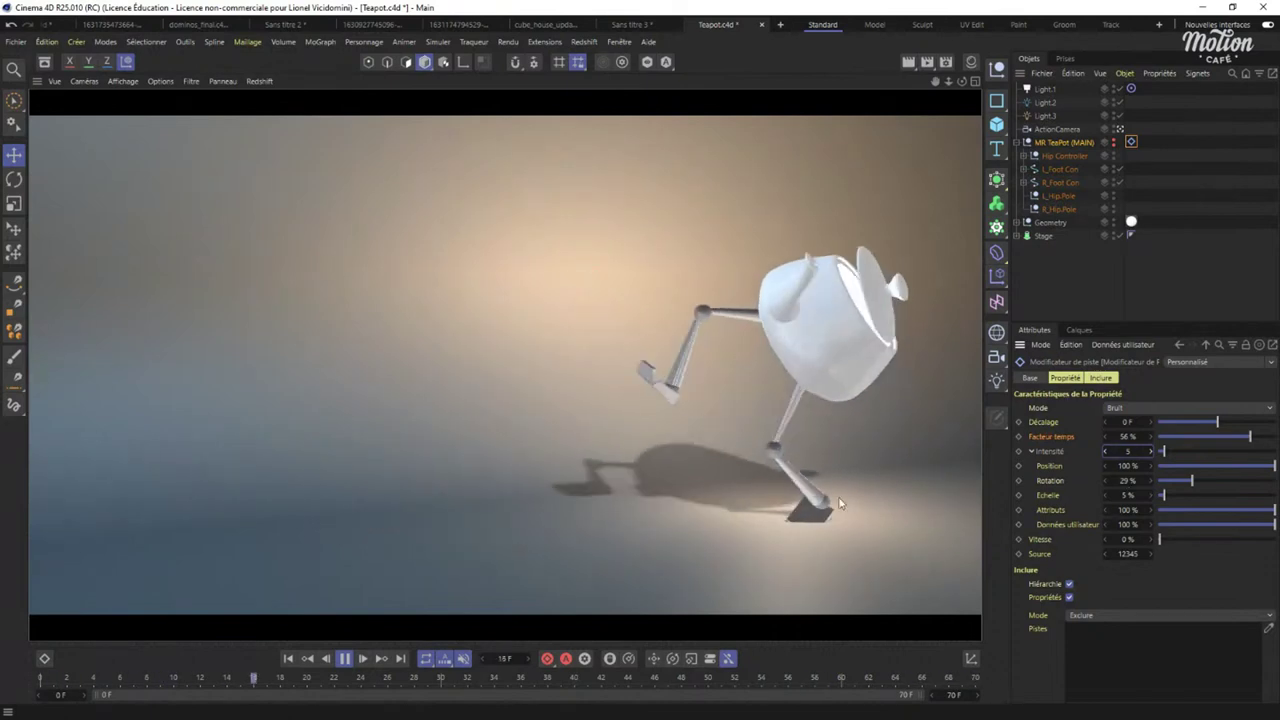
{"action": "left_click", "coordinate": [1127, 409]}
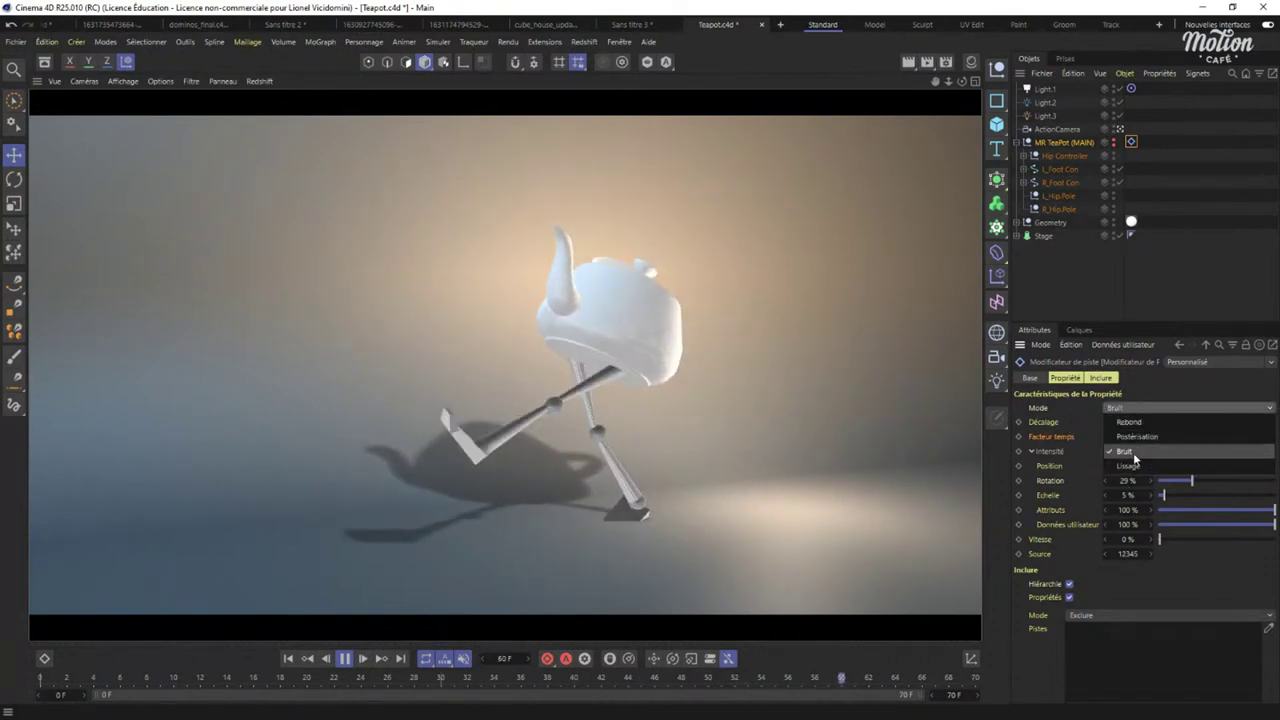
Switch the track modifier to Postérisation, rewind to frame 0, and extend the scene end to 92 F.
{"action": "left_click", "coordinate": [1010, 413]}
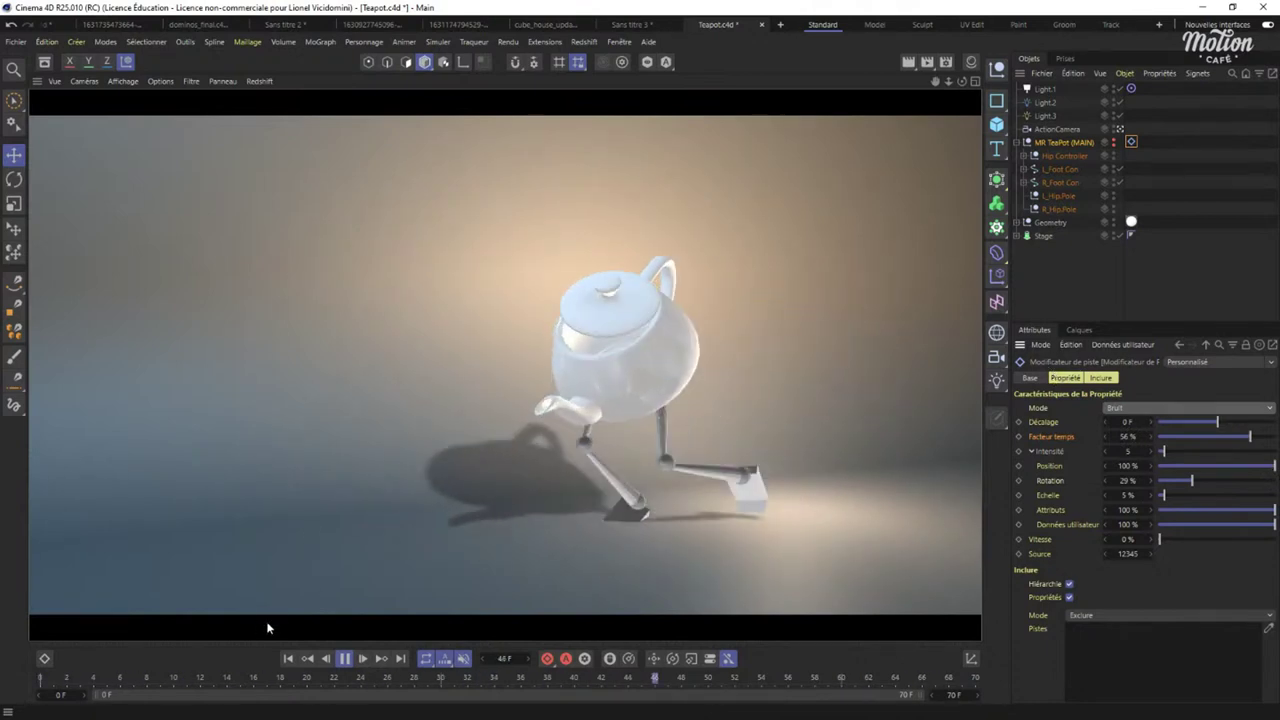
{"action": "left_click", "coordinate": [344, 658]}
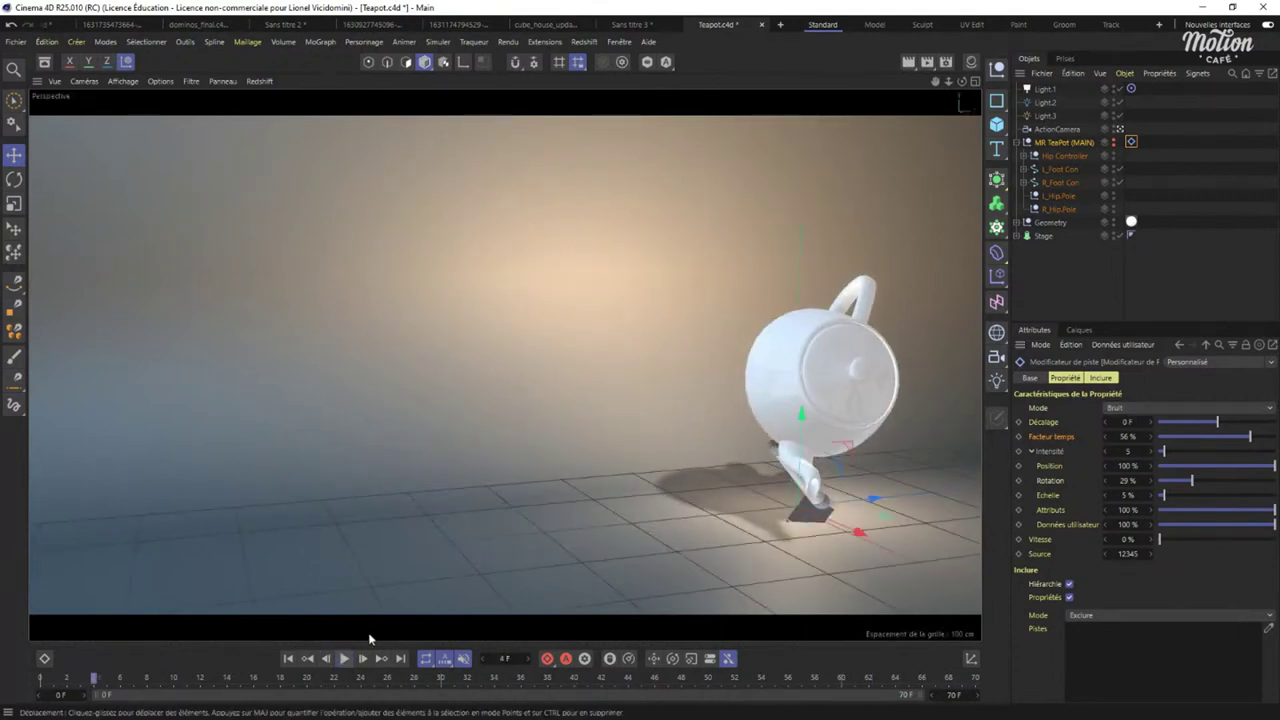
{"action": "left_click_drag", "start_coordinate": [125, 682], "coordinate": [430, 680]}
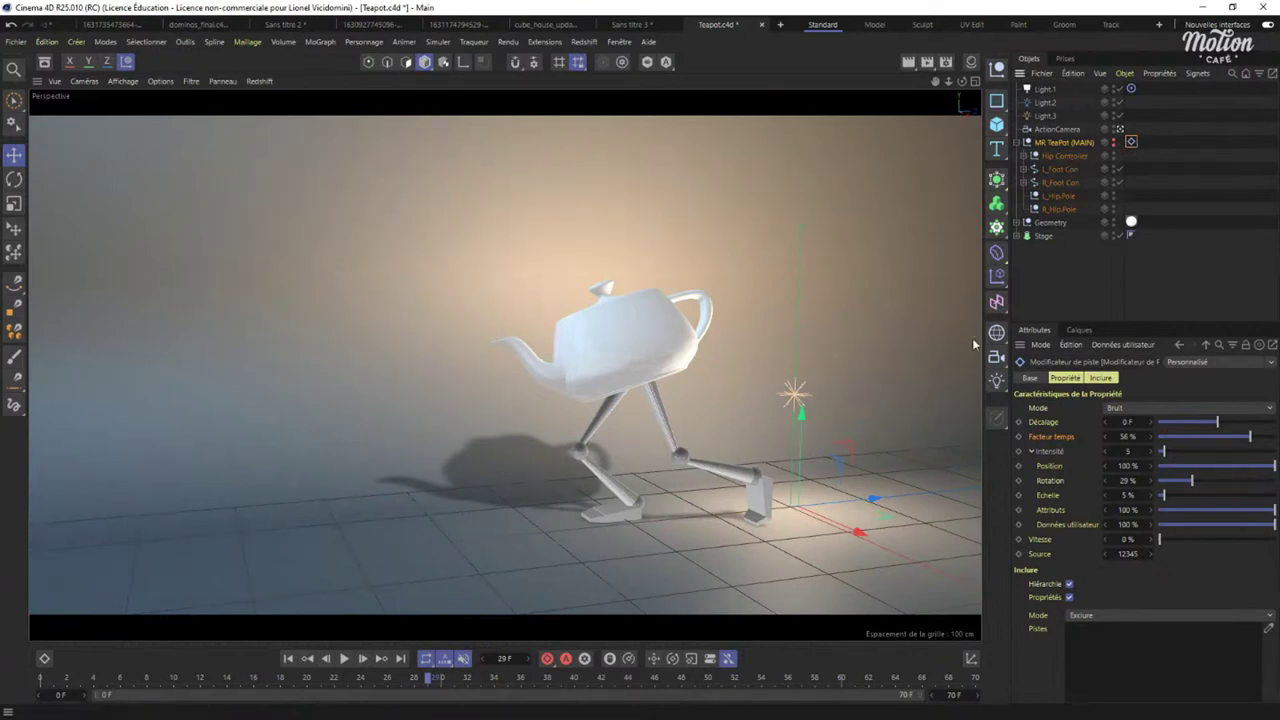
{"action": "left_click", "coordinate": [1140, 437]}
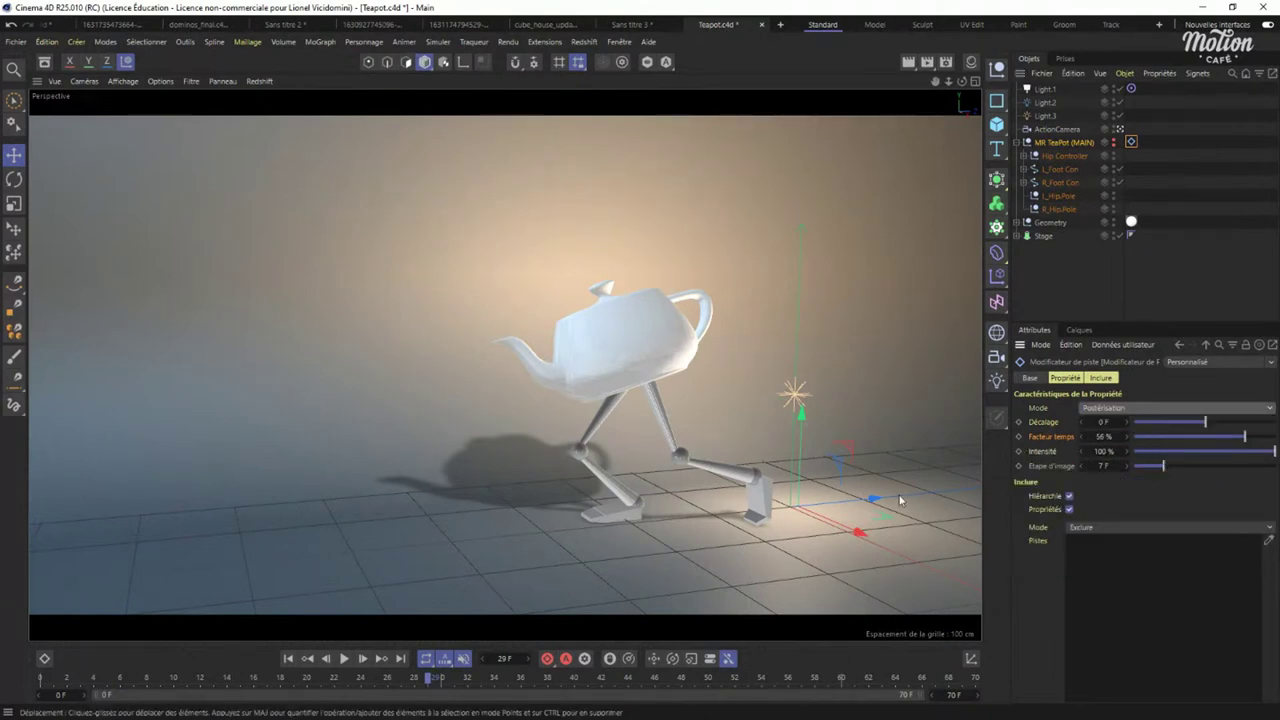
{"action": "left_click", "coordinate": [287, 659]}
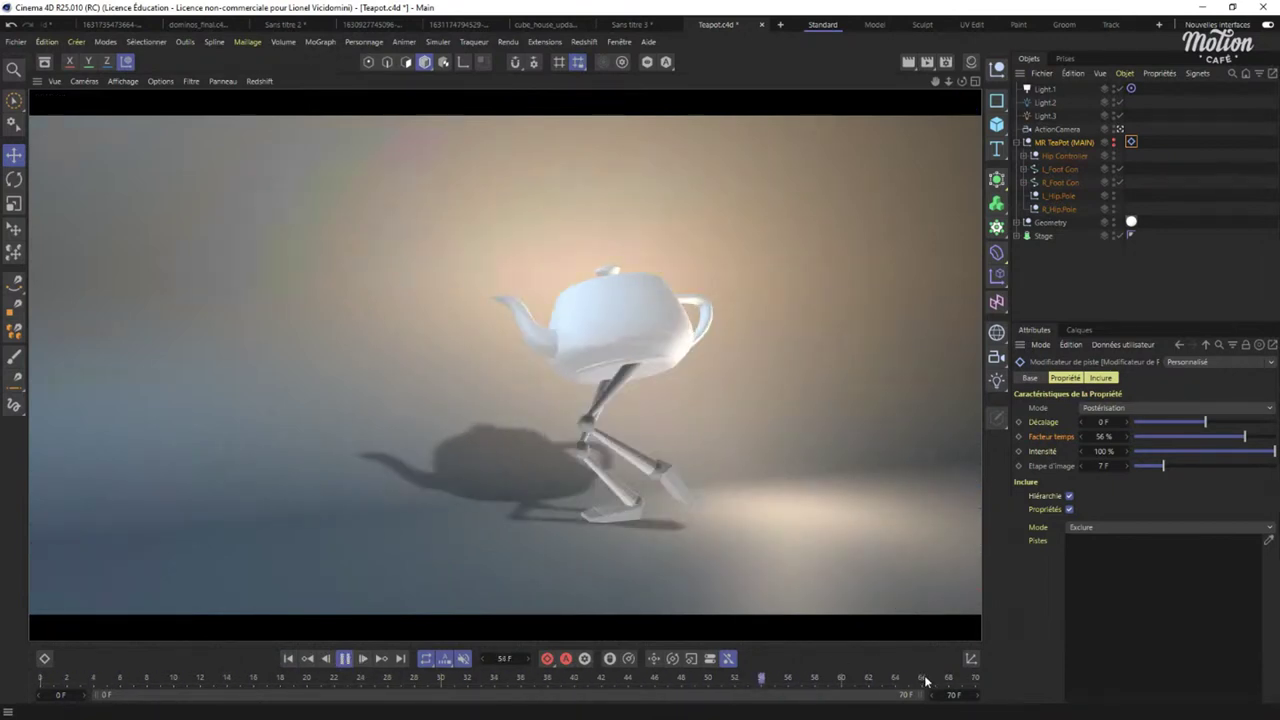
{"action": "left_click_drag", "start_coordinate": [952, 694], "coordinate": [968, 690]}
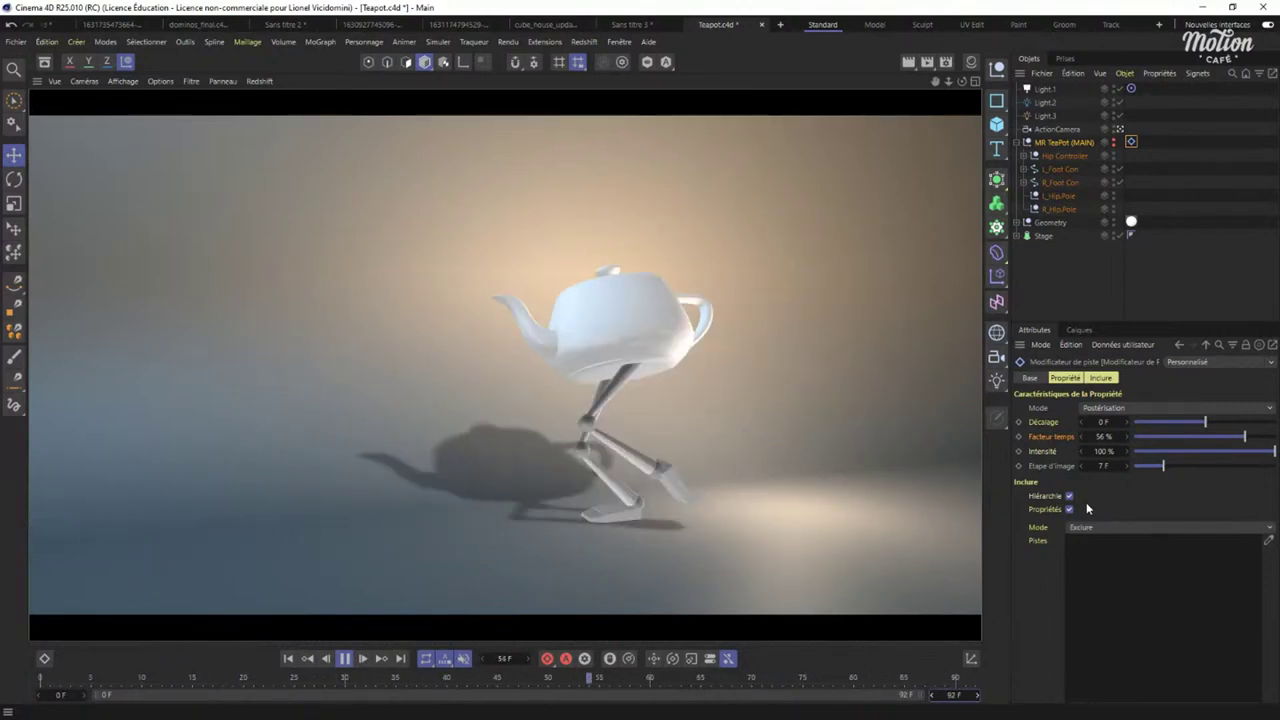
{"action": "left_click", "coordinate": [345, 659]}
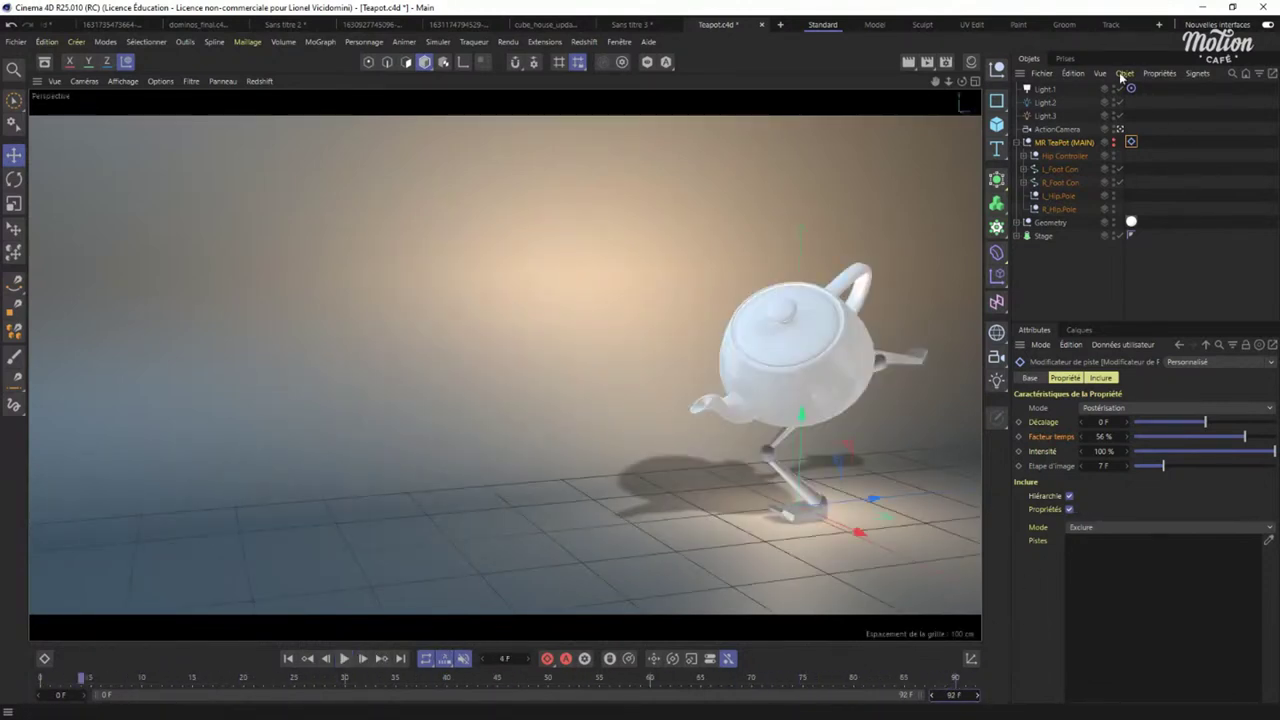
Add another track modifier to MR TeaPot (MAIN) and set its mode to Lissage.
{"action": "right_click", "coordinate": [1043, 148]}
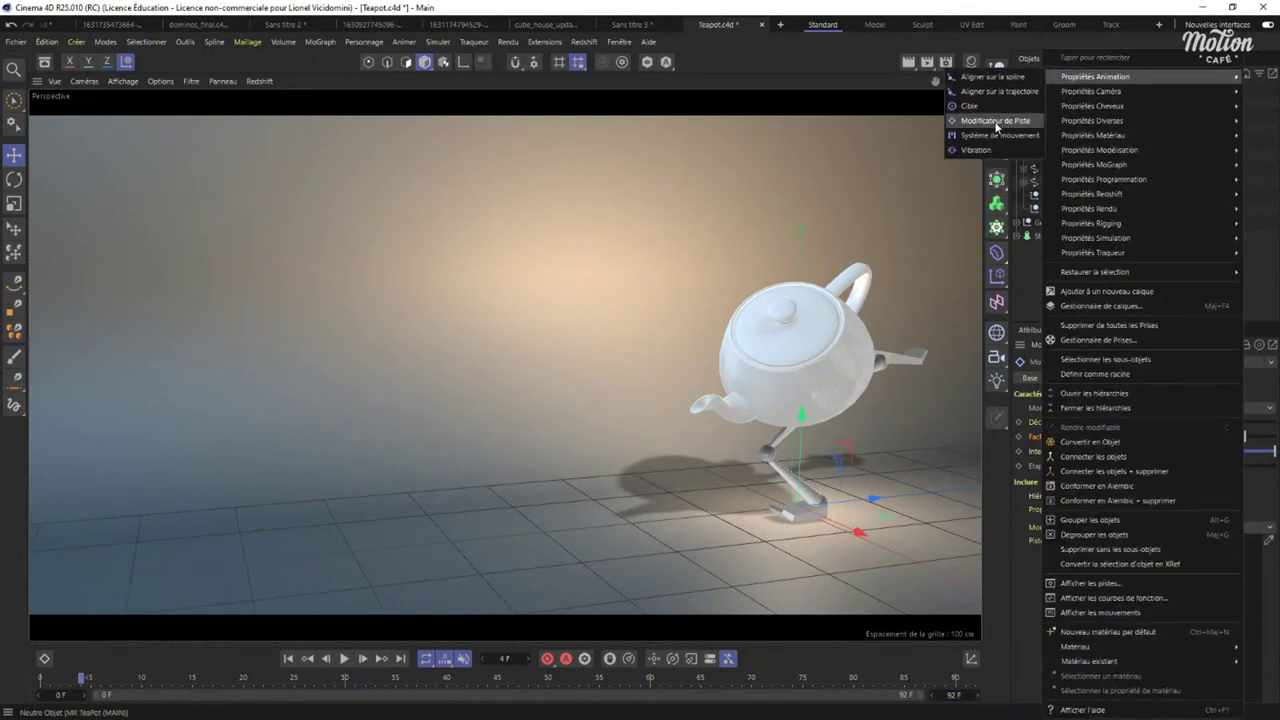
{"action": "left_click", "coordinate": [996, 121]}
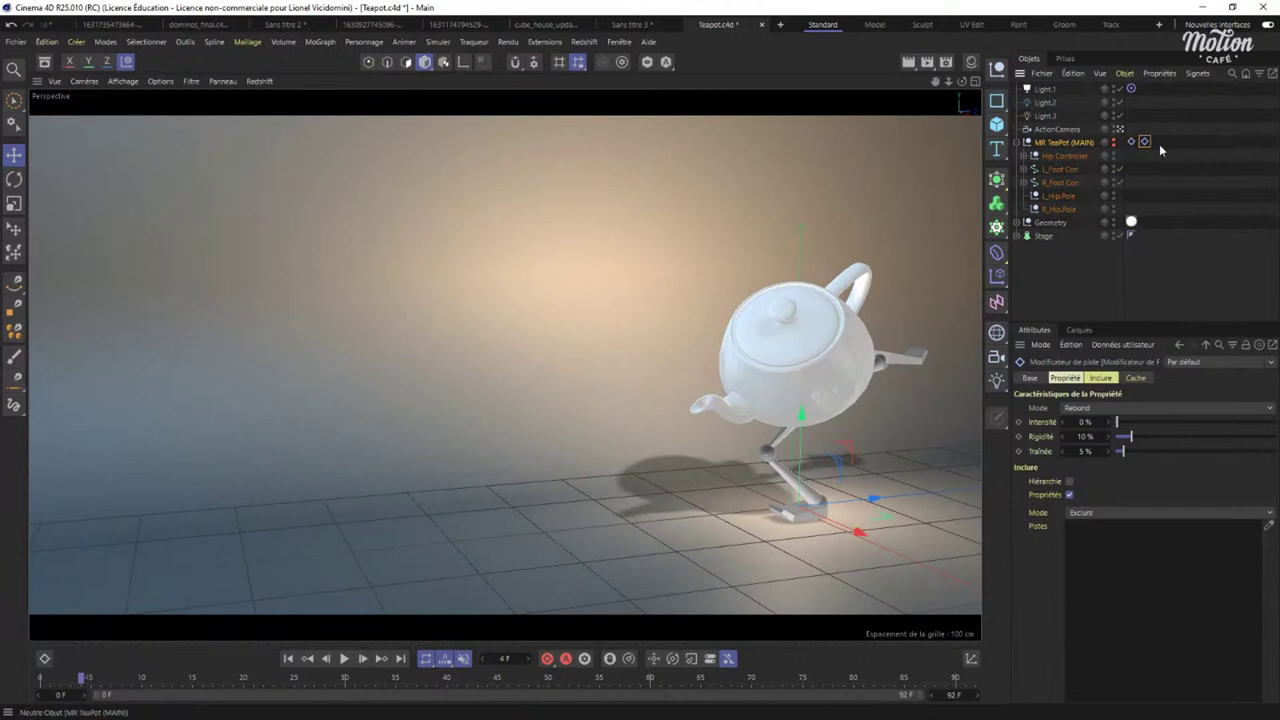
{"action": "left_click", "coordinate": [1131, 143]}
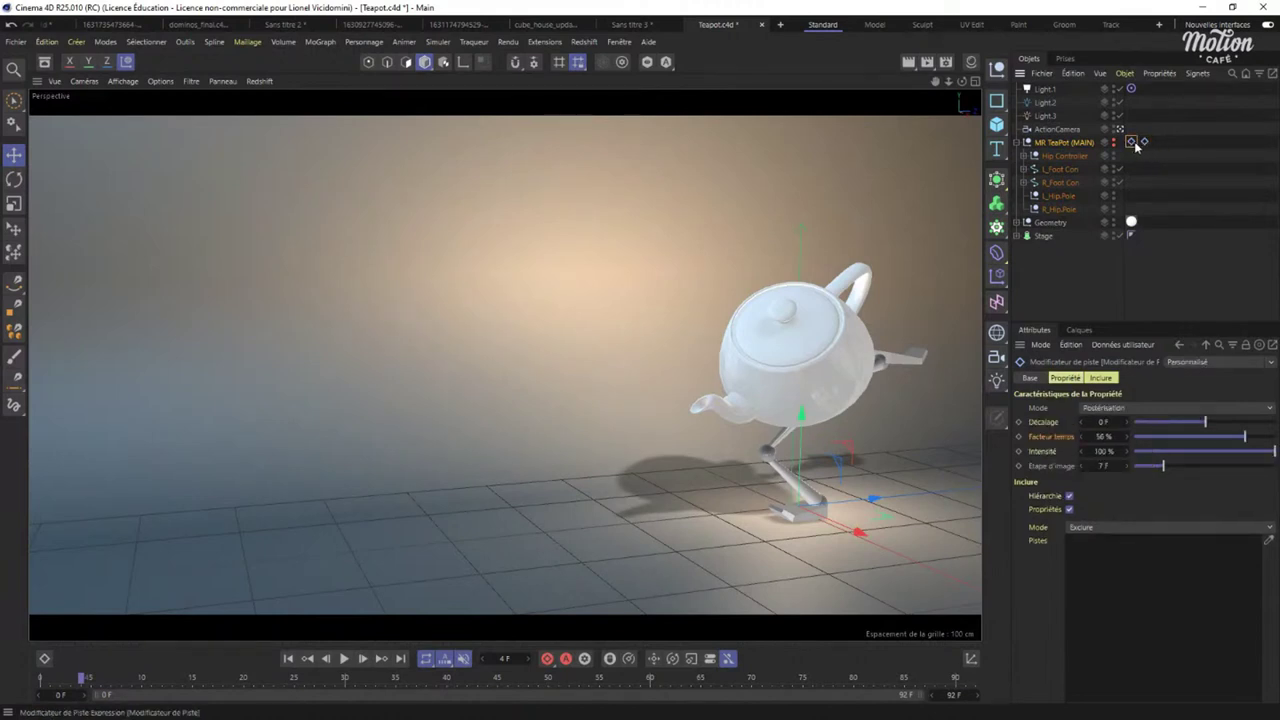
{"action": "left_click", "coordinate": [1145, 142]}
{"action": "left_click", "coordinate": [1101, 408]}
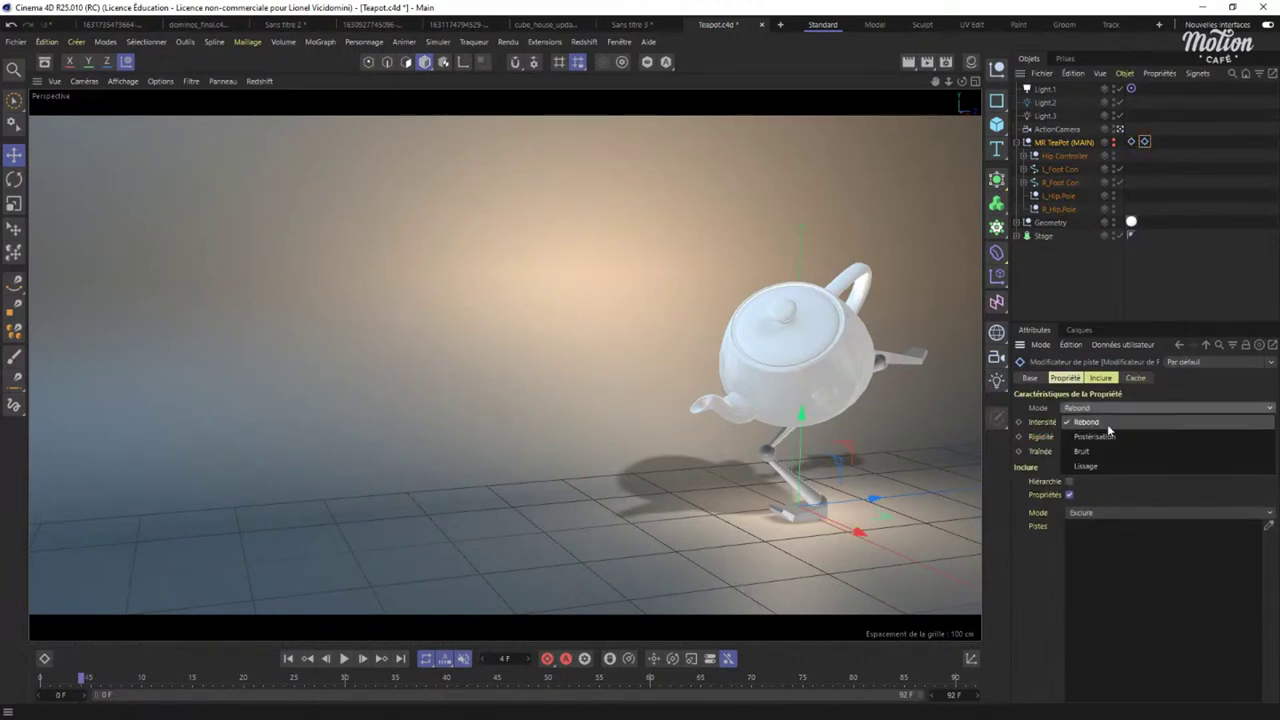
{"action": "left_click", "coordinate": [1086, 466]}
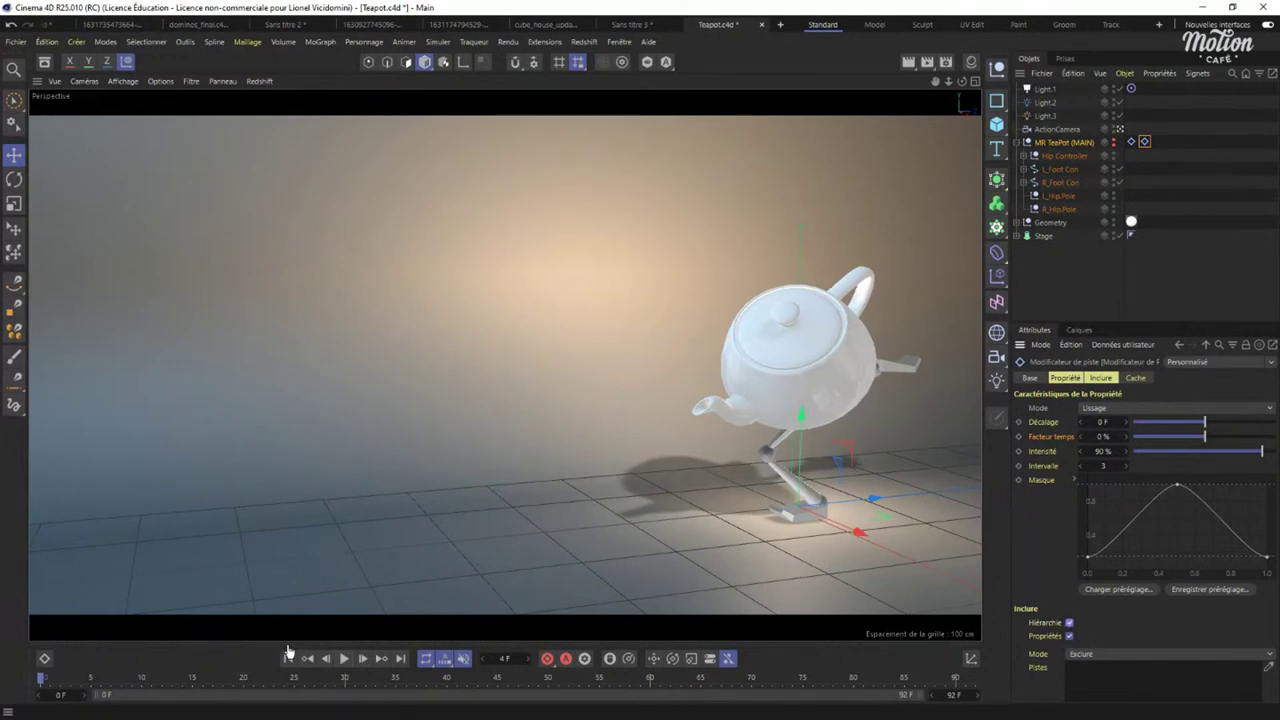
Preview playback and raise the posterize modifier's frame step to 16 F.
{"action": "left_click", "coordinate": [345, 659]}
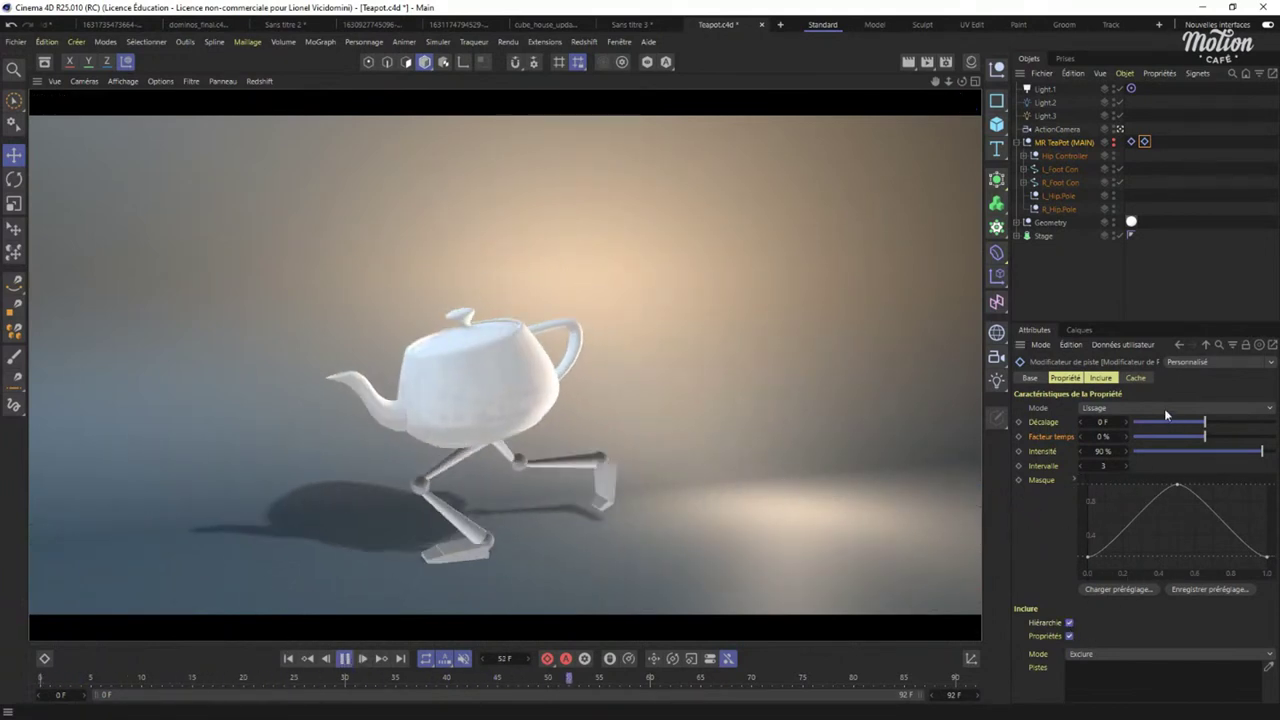
{"action": "left_click", "coordinate": [1131, 141]}
{"action": "left_click_drag", "start_coordinate": [1163, 466], "coordinate": [1191, 463]}
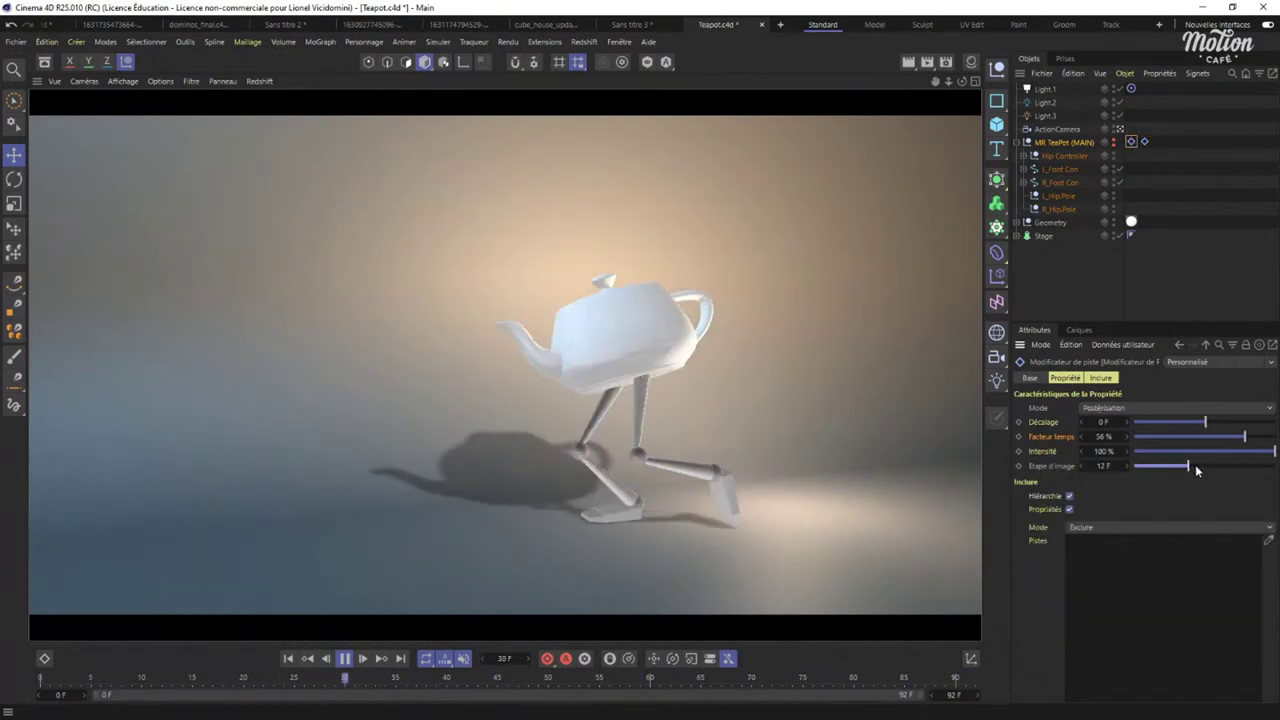
{"action": "left_click_drag", "start_coordinate": [1194, 464], "coordinate": [1209, 466]}
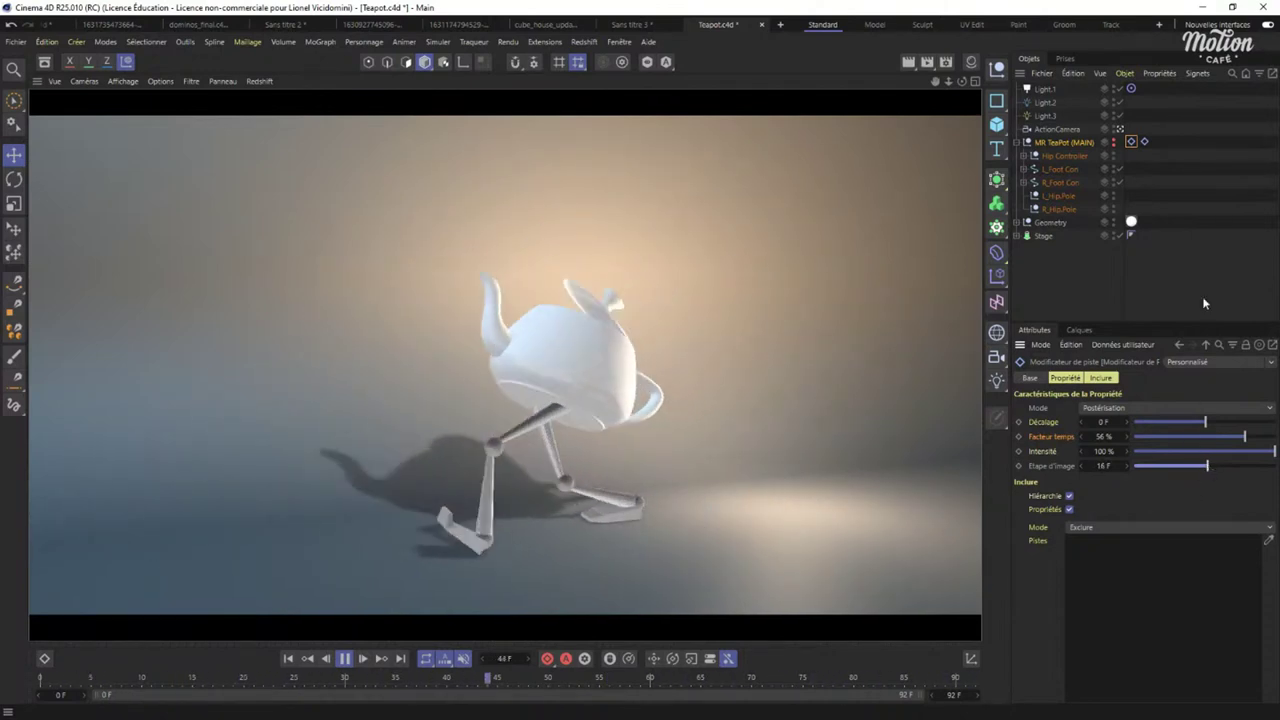
Set the smoothing intensity to about 22 %, then stop playback and return to frame 0.
{"action": "left_click", "coordinate": [1144, 141]}
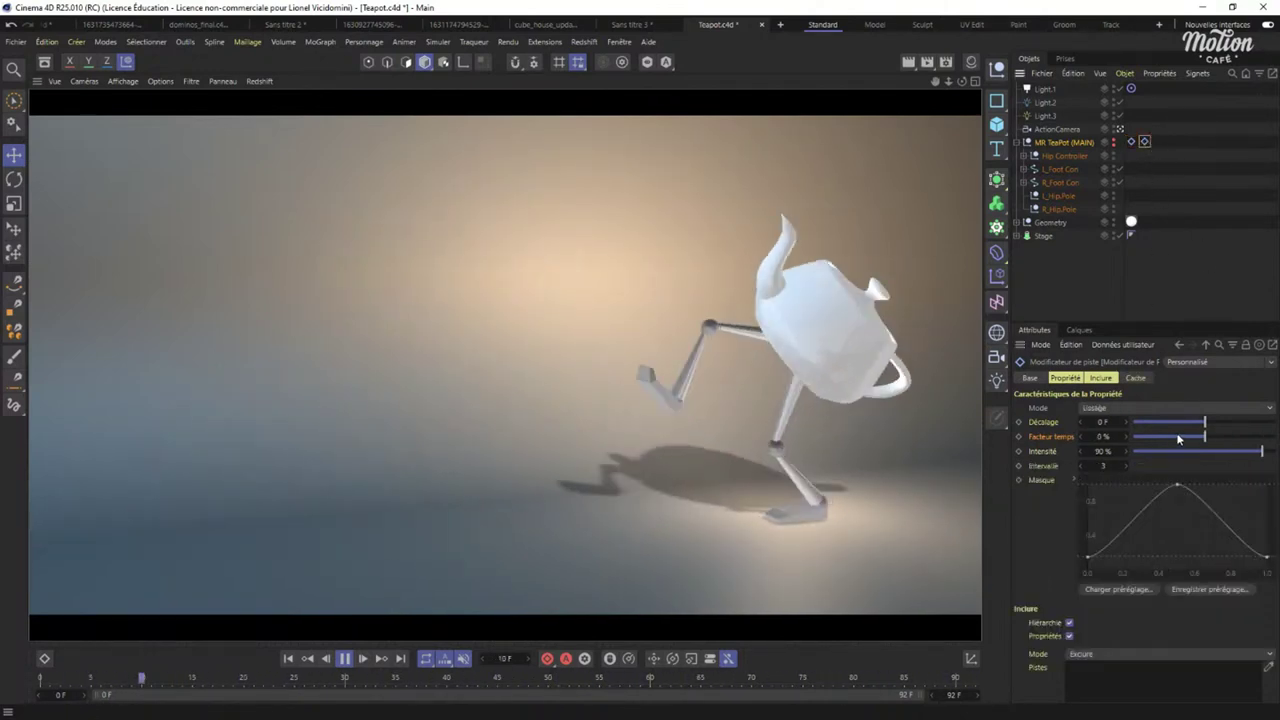
{"action": "left_click", "coordinate": [1190, 452]}
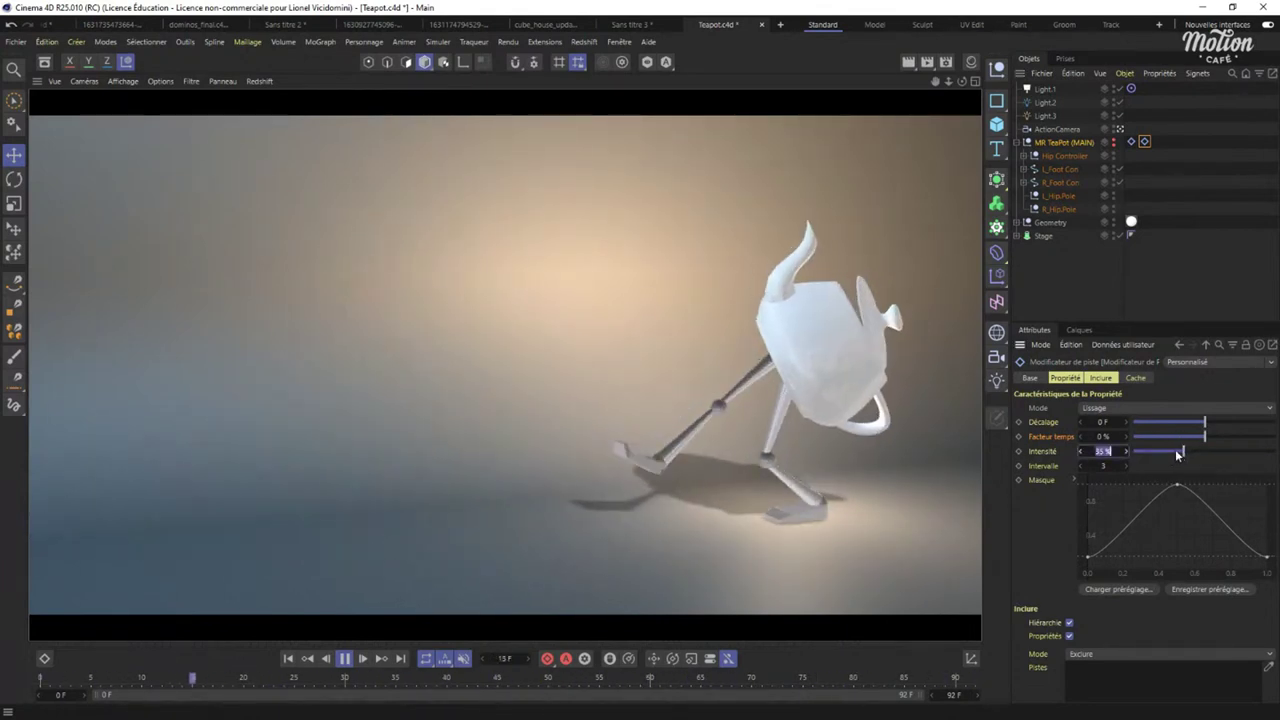
{"action": "left_click", "coordinate": [1147, 454]}
{"action": "left_click_drag", "start_coordinate": [1147, 454], "coordinate": [1160, 455]}
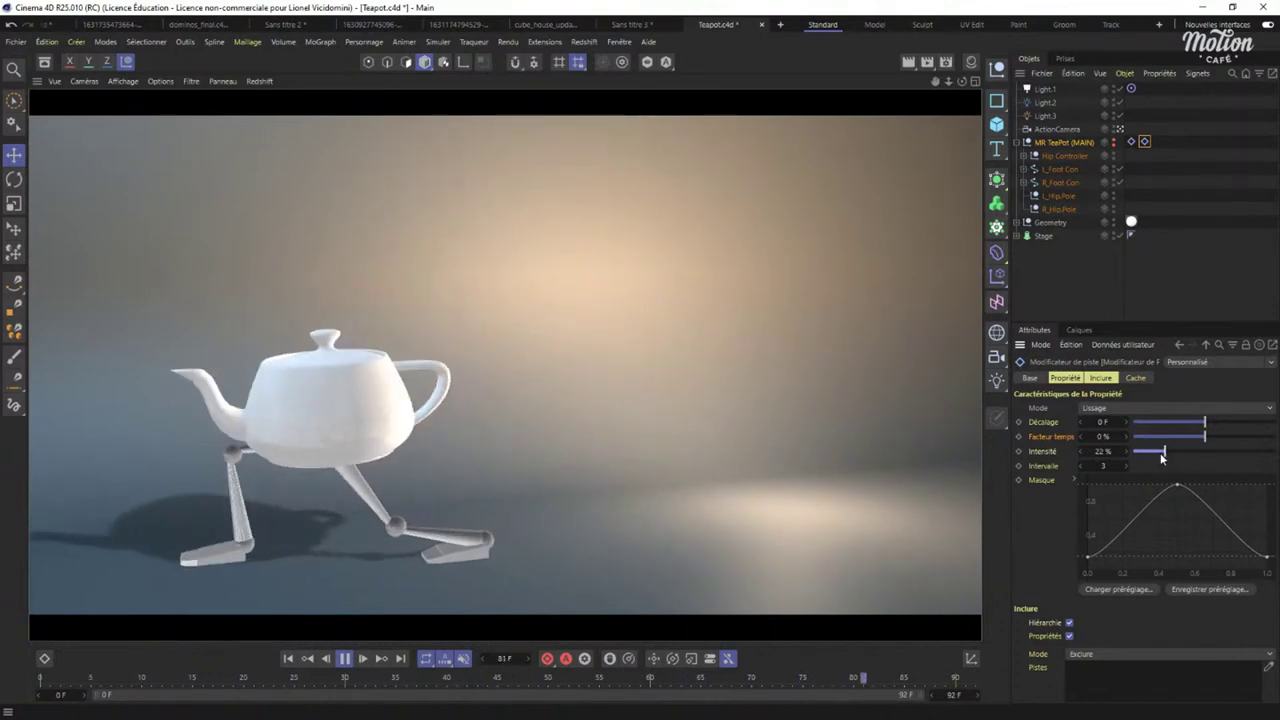
{"action": "left_click", "coordinate": [344, 659]}
{"action": "left_click", "coordinate": [289, 659]}
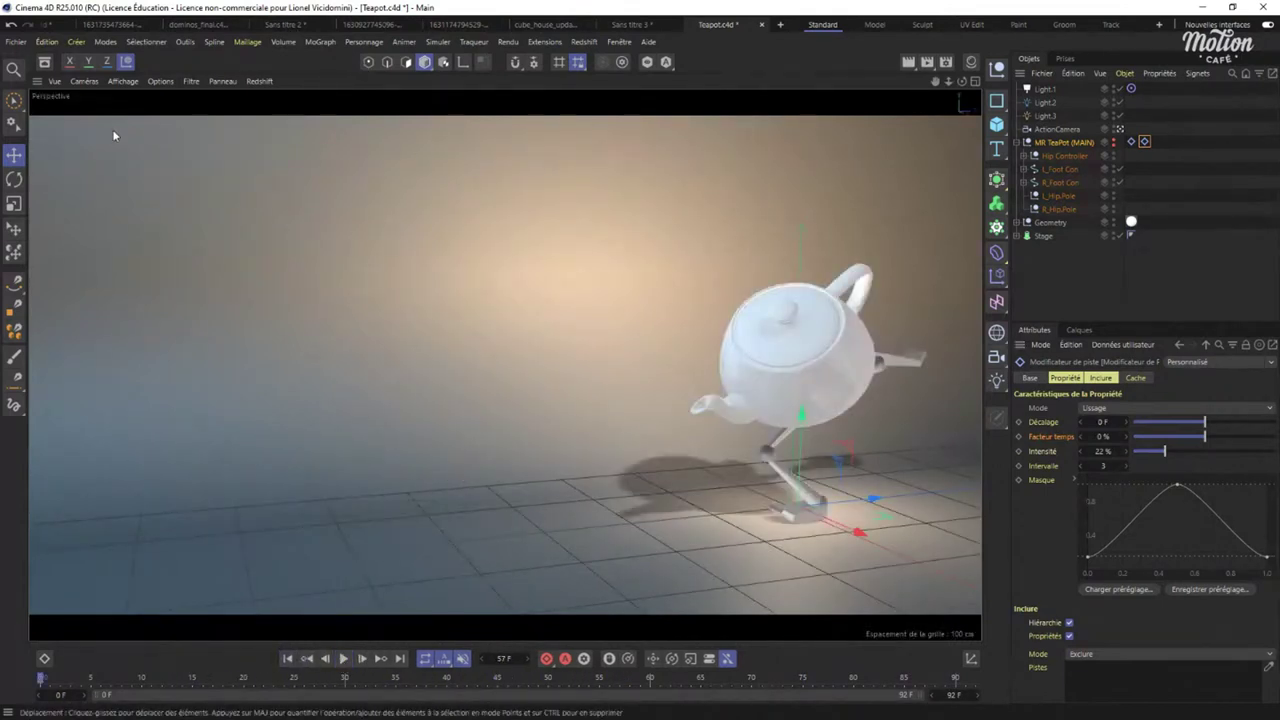
Create a new document with a default 200 cm Cube and switch to the Move tool.
{"action": "left_click", "coordinate": [781, 25]}
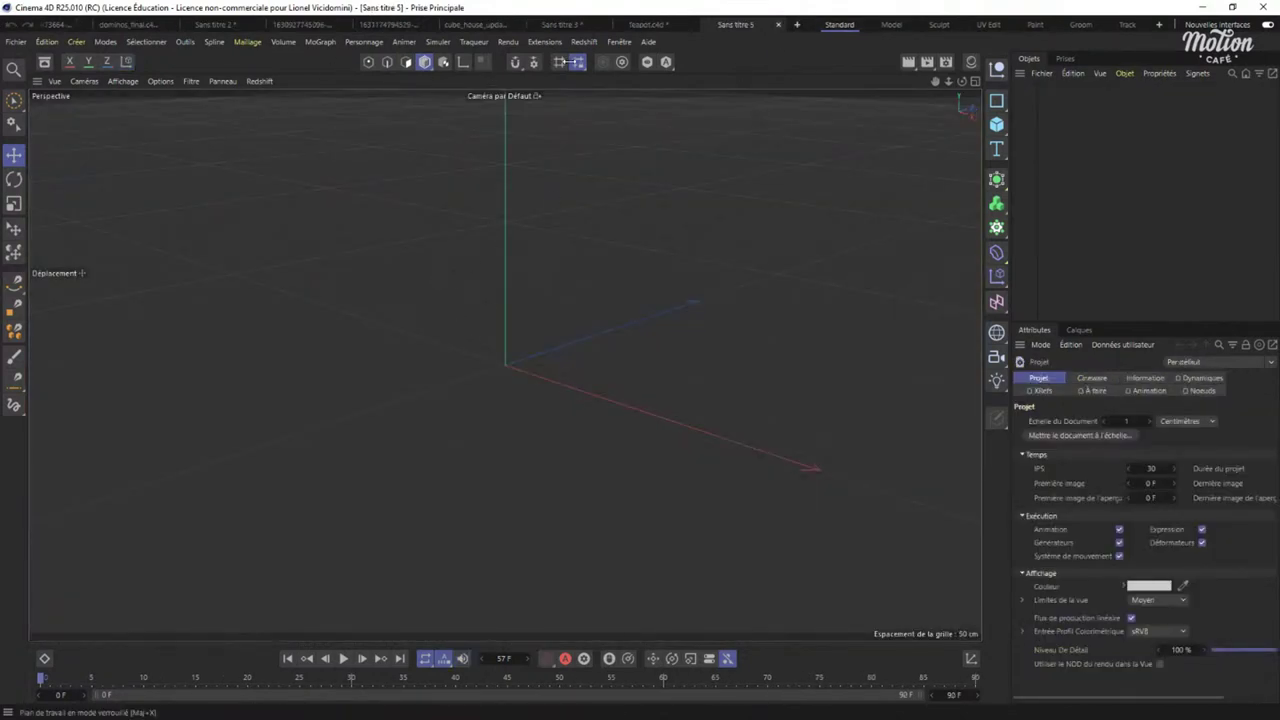
{"action": "left_click", "coordinate": [996, 124]}
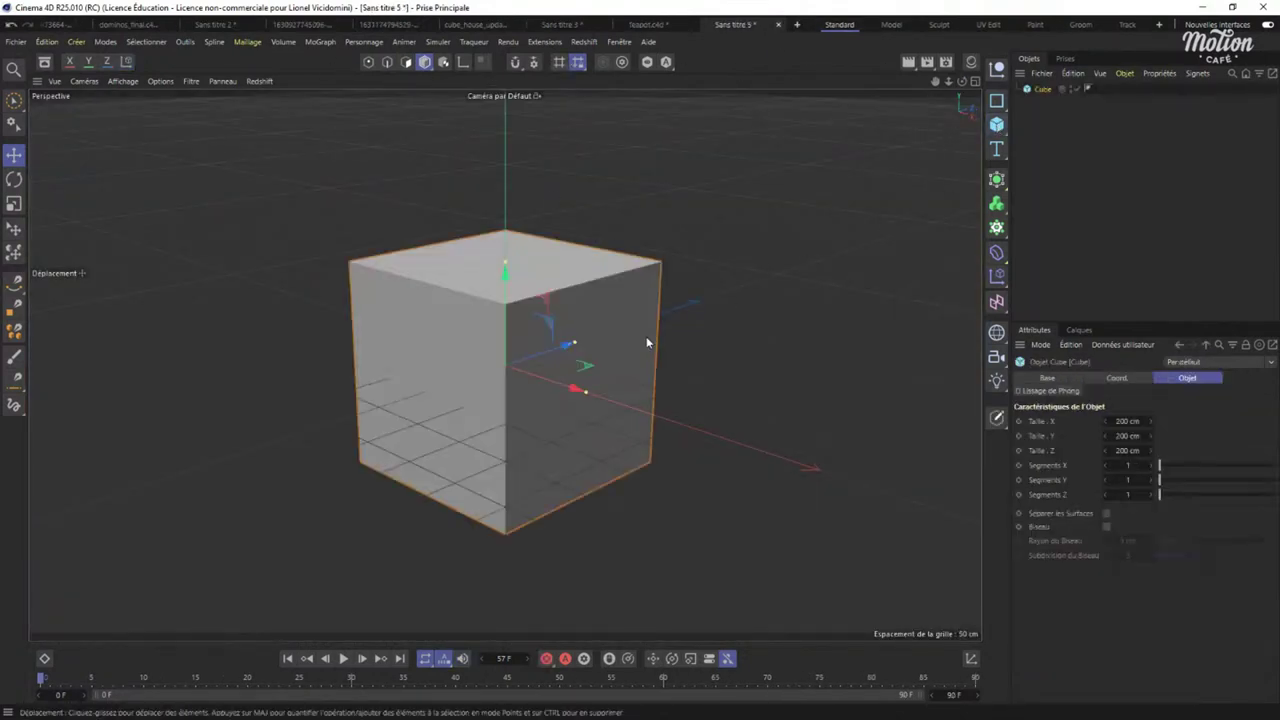
{"action": "scroll", "coordinate": [617, 344], "scroll_direction": "down", "scroll_amount": 5}
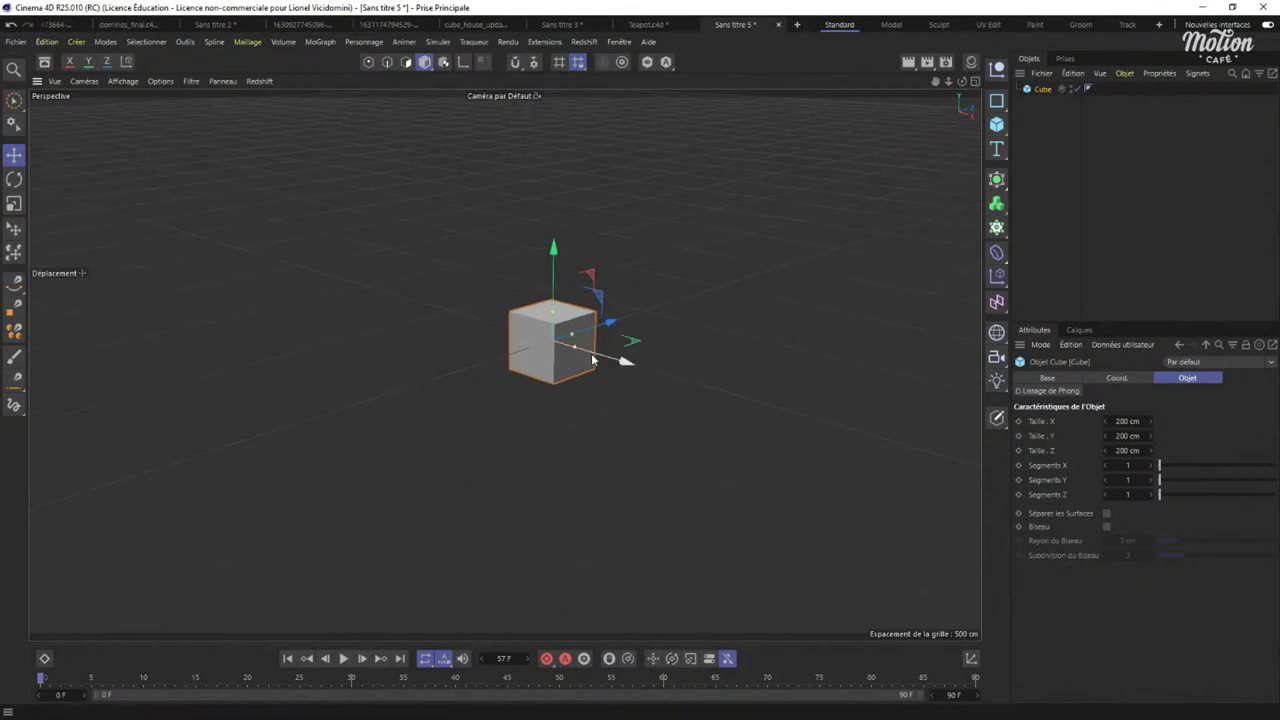
{"action": "key", "text": "e"}
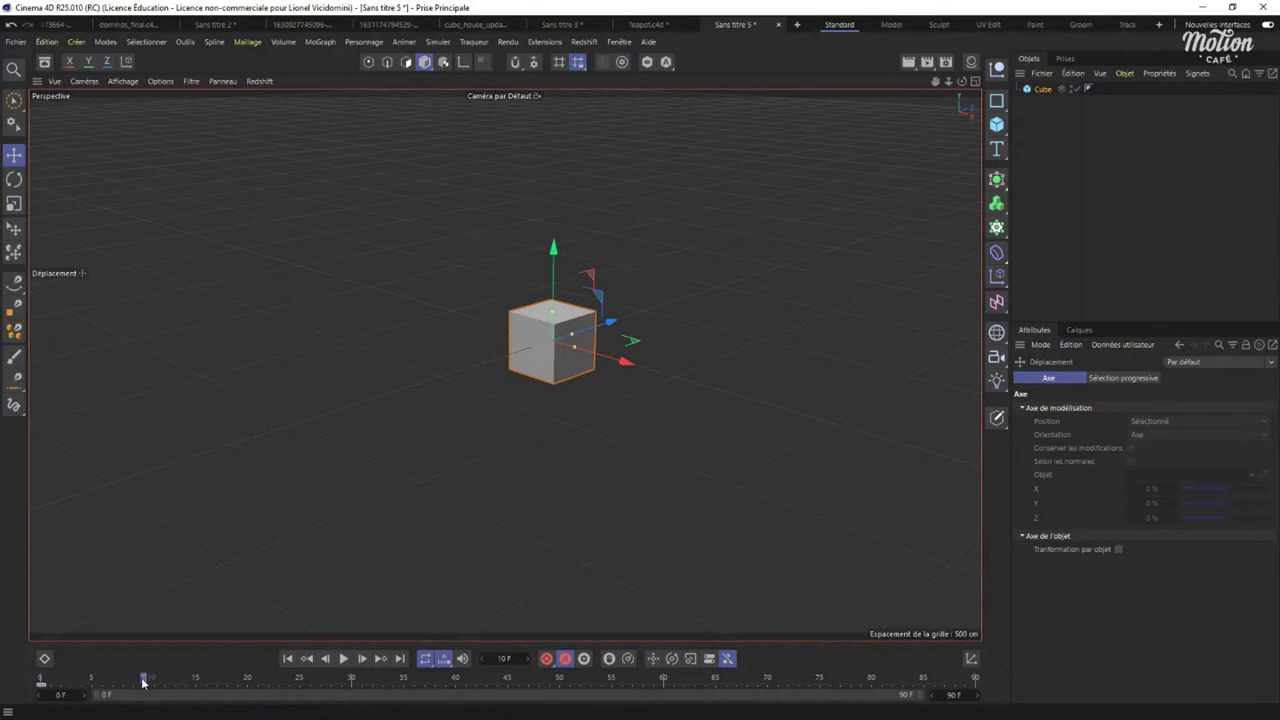
{"action": "left_click_drag", "start_coordinate": [629, 314], "coordinate": [377, 381]}
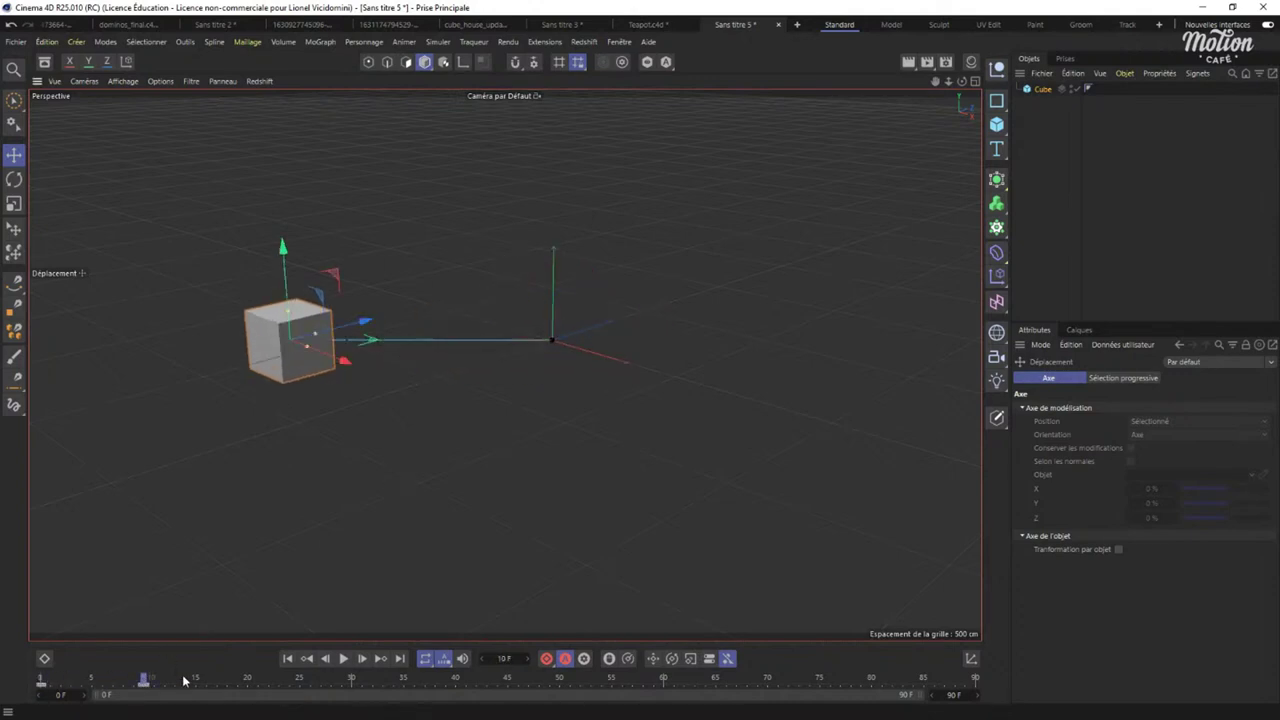
{"action": "left_click_drag", "start_coordinate": [319, 415], "coordinate": [637, 505]}
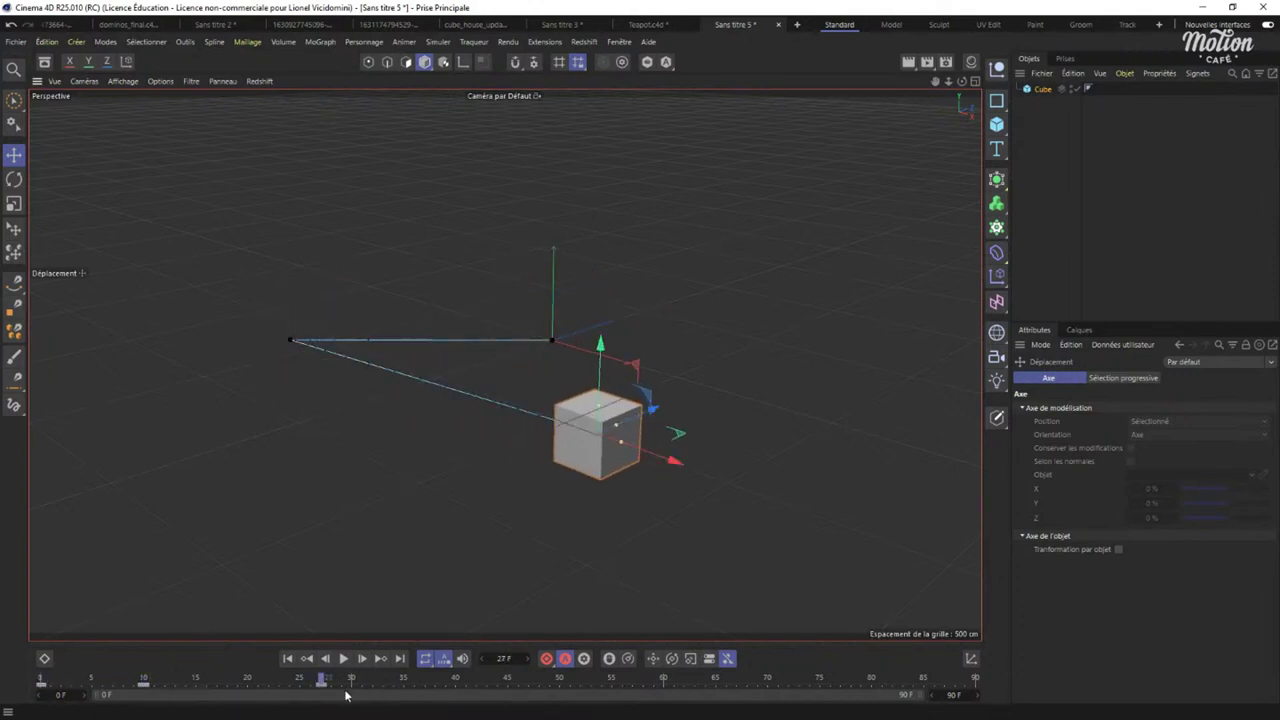
{"action": "left_click_drag", "start_coordinate": [325, 683], "coordinate": [256, 690]}
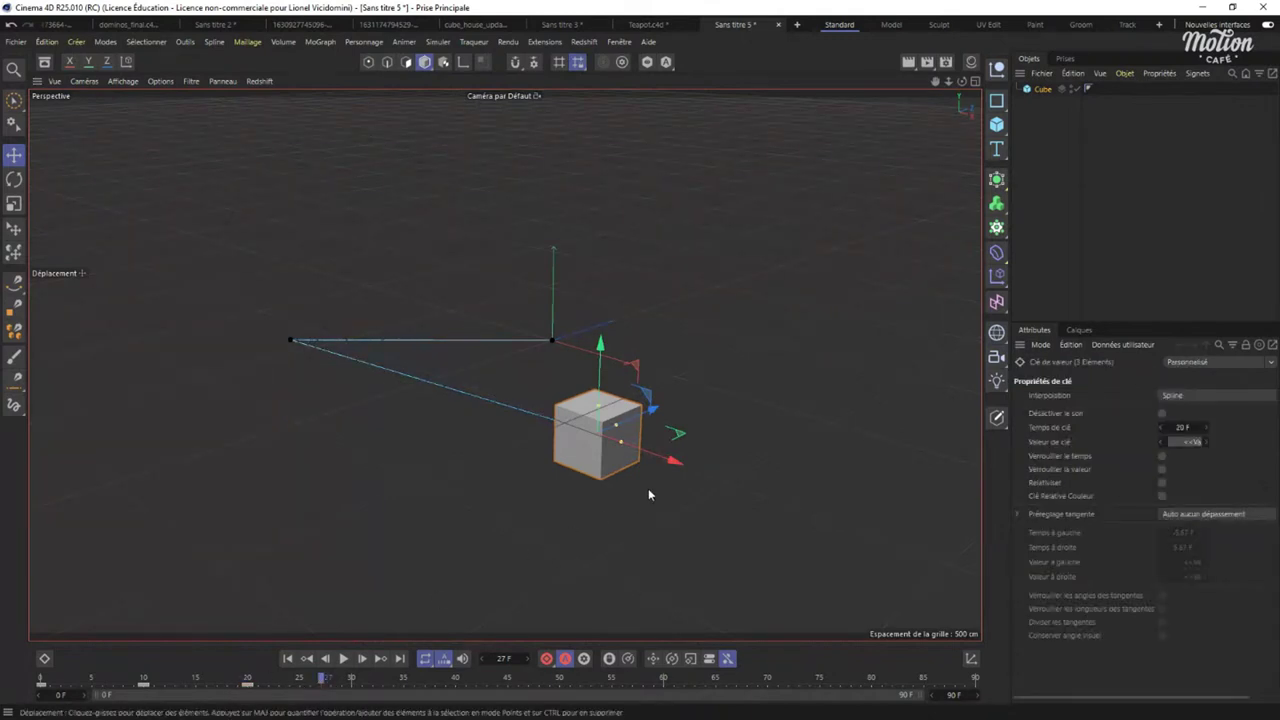
{"action": "left_click_drag", "start_coordinate": [741, 450], "coordinate": [922, 262]}
{"action": "left_click_drag", "start_coordinate": [700, 516], "coordinate": [534, 314]}
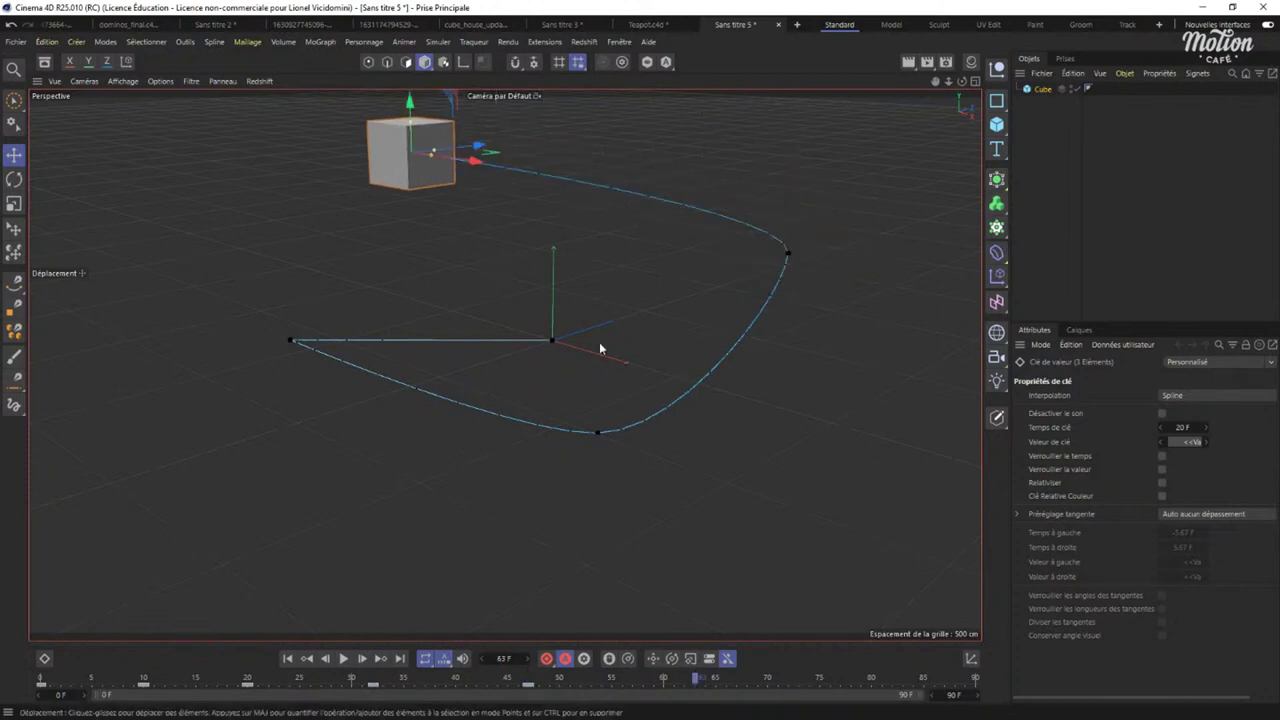
{"action": "left_click_drag", "start_coordinate": [599, 348], "coordinate": [636, 607]}
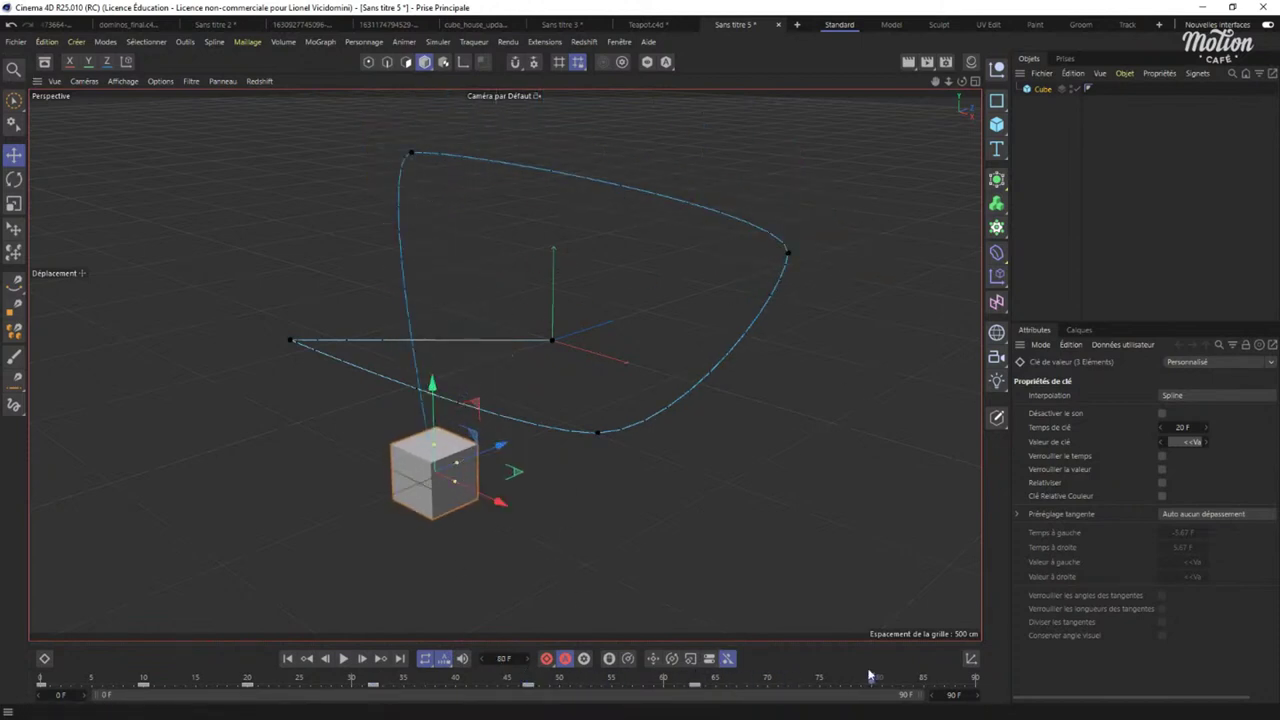
{"action": "left_click_drag", "start_coordinate": [624, 492], "coordinate": [778, 372]}
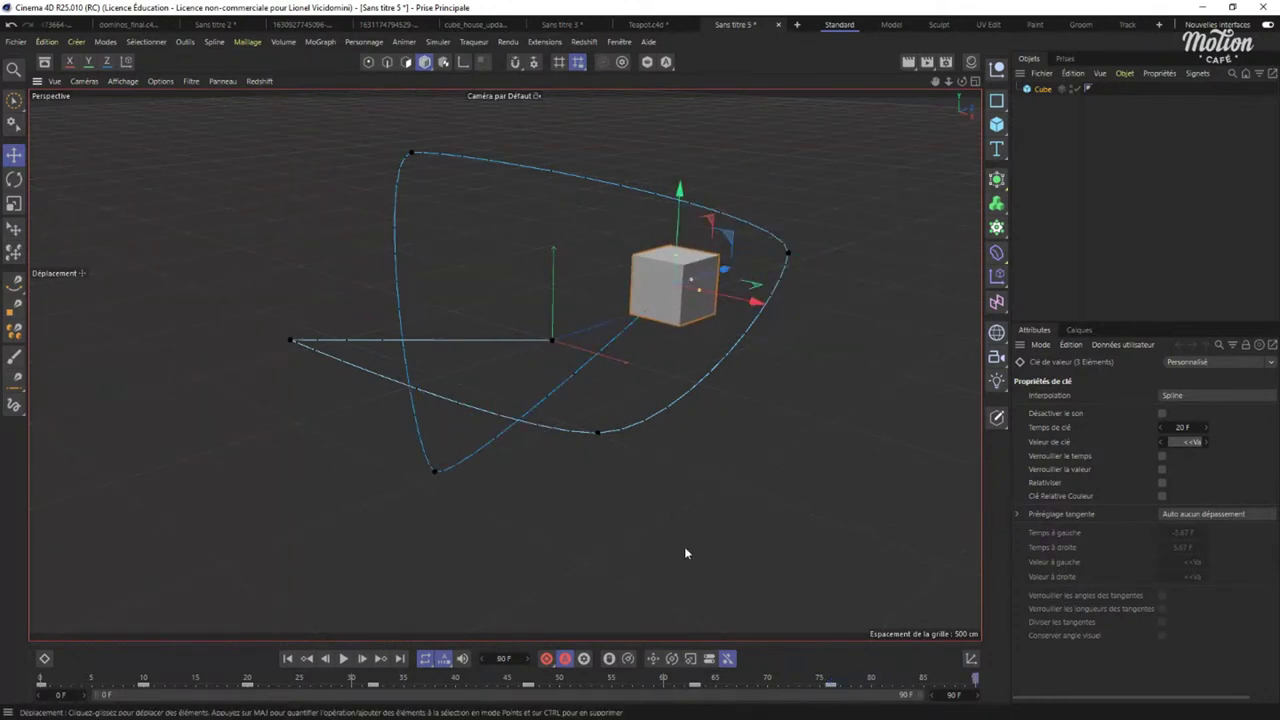
{"action": "left_click_drag", "start_coordinate": [686, 553], "coordinate": [311, 490]}
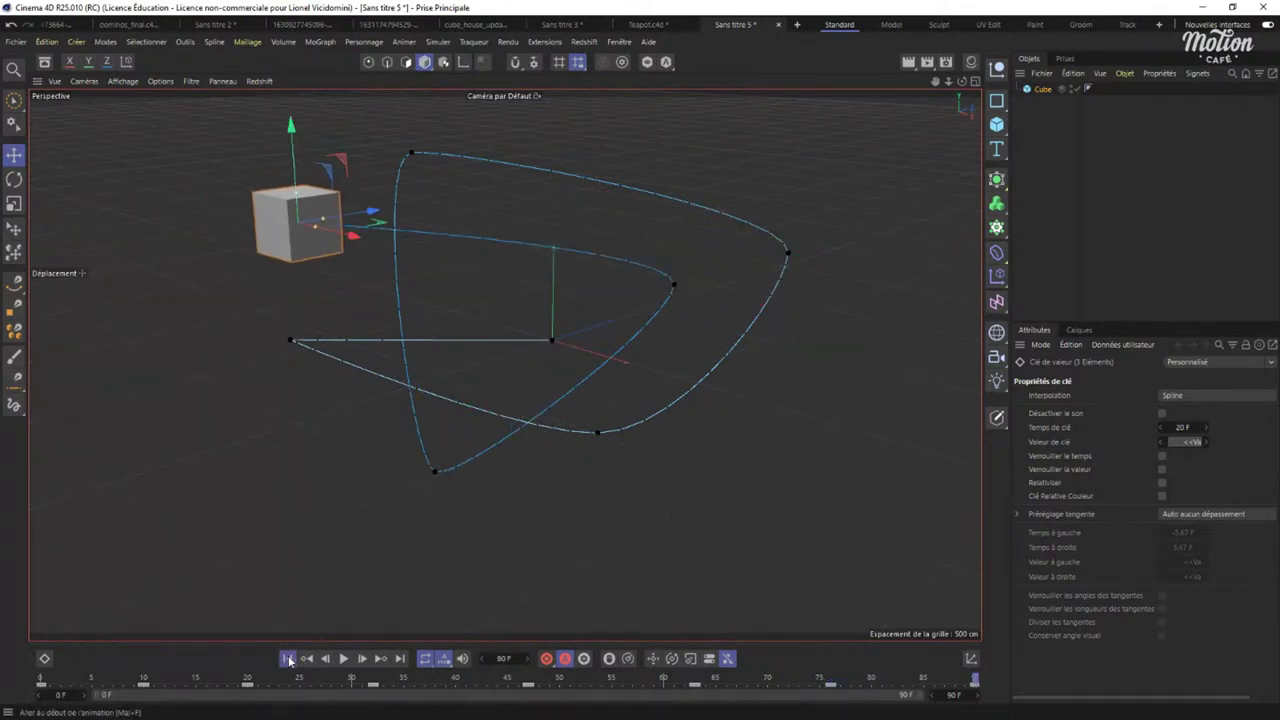
{"action": "left_click", "coordinate": [288, 658]}
{"action": "left_click", "coordinate": [345, 658]}
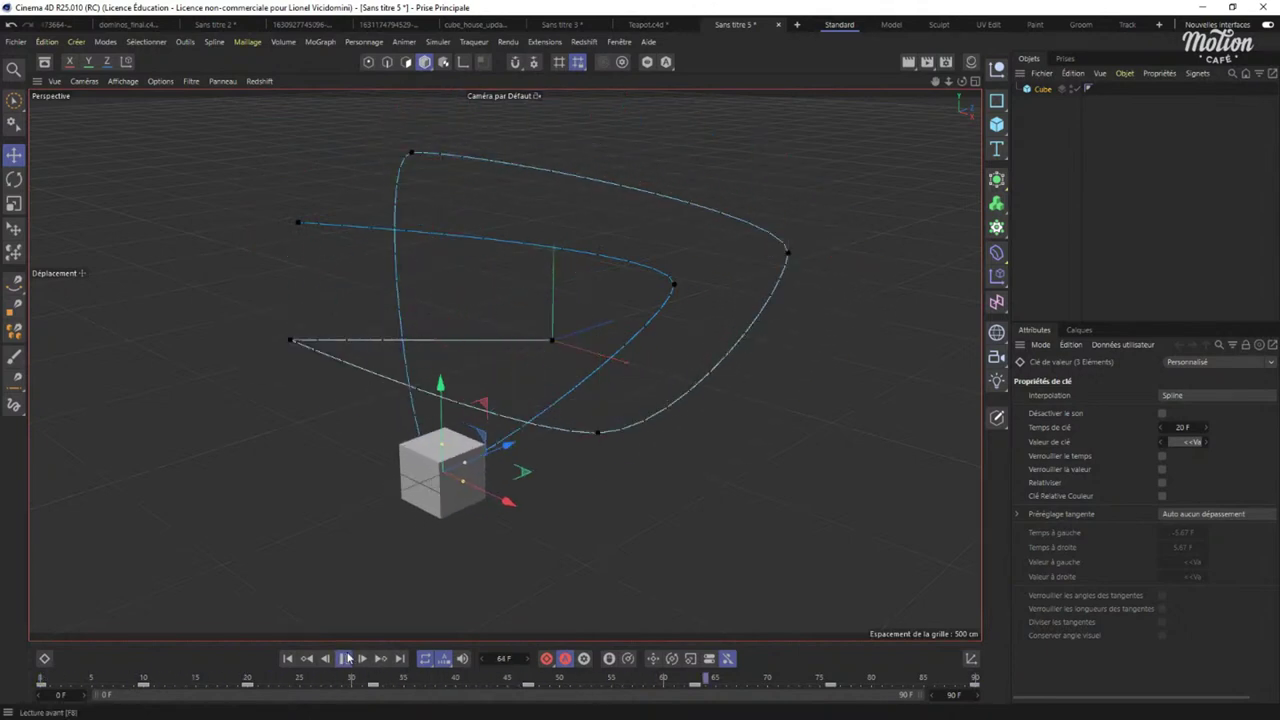
Add a Postérisation track modifier with a 10 F frame step to the Cube and preview playback.
{"action": "right_click", "coordinate": [1038, 96]}
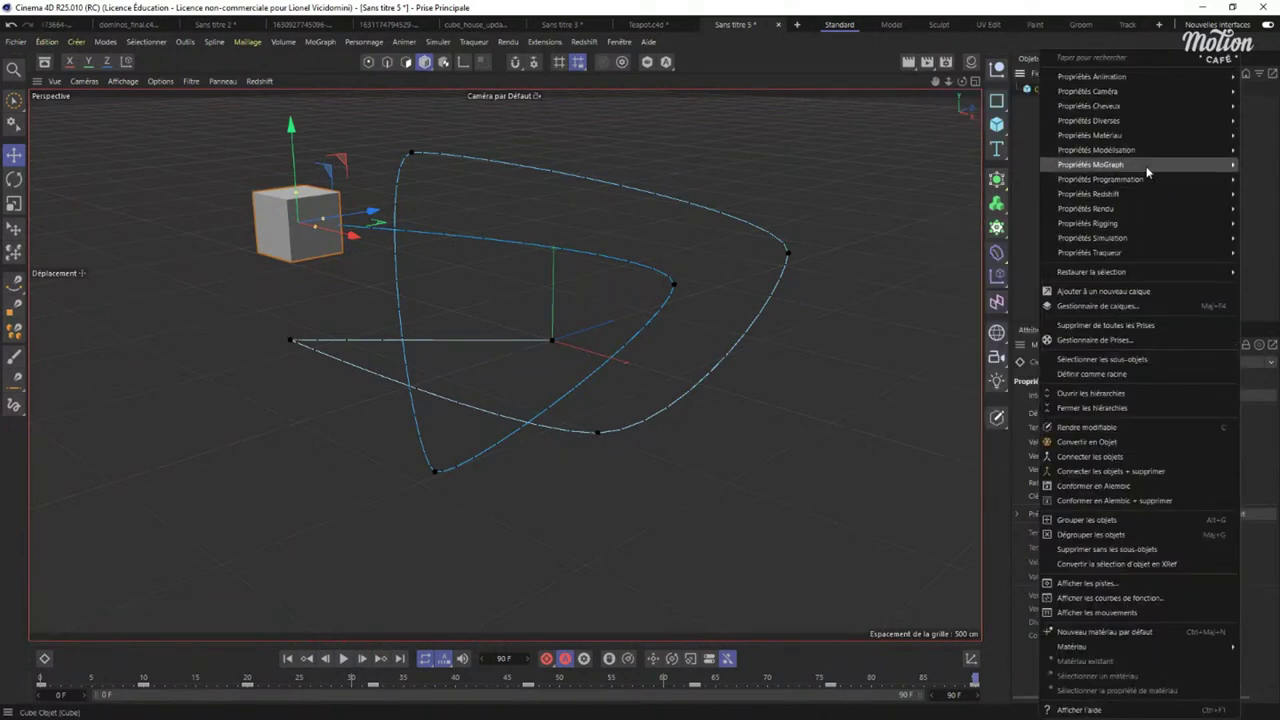
{"action": "key", "text": "Escape"}
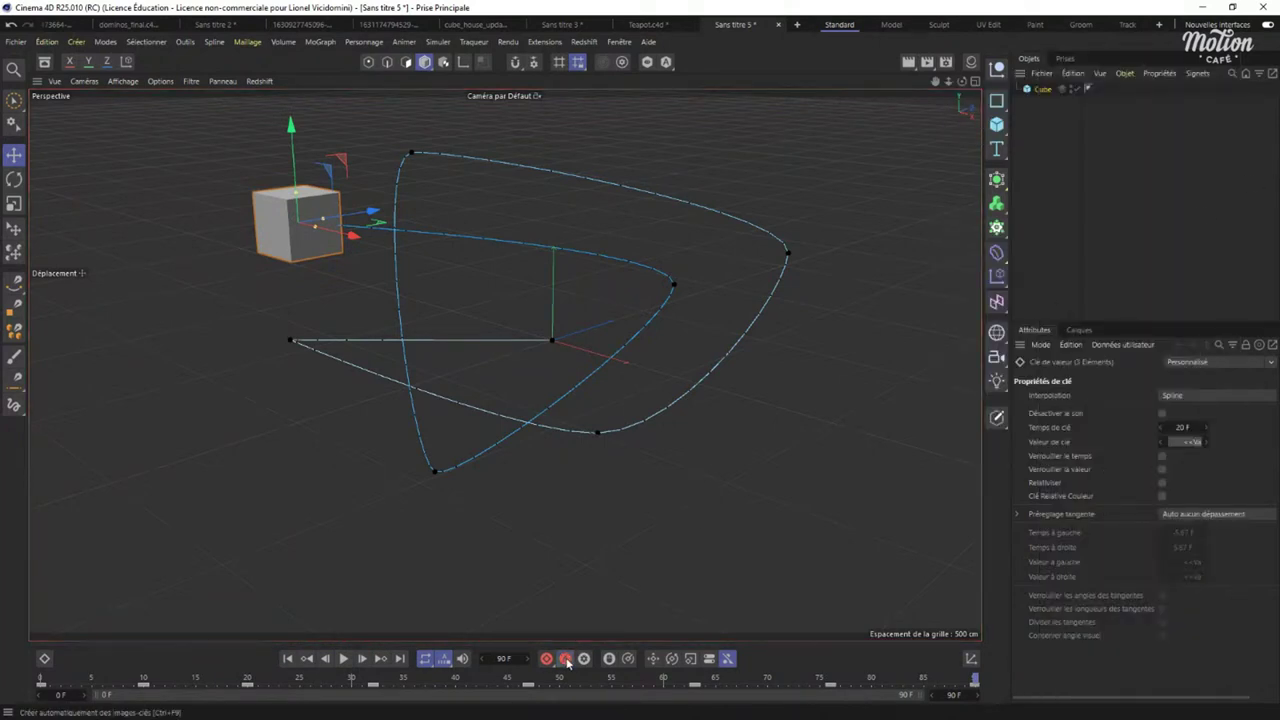
{"action": "right_click", "coordinate": [1045, 93]}
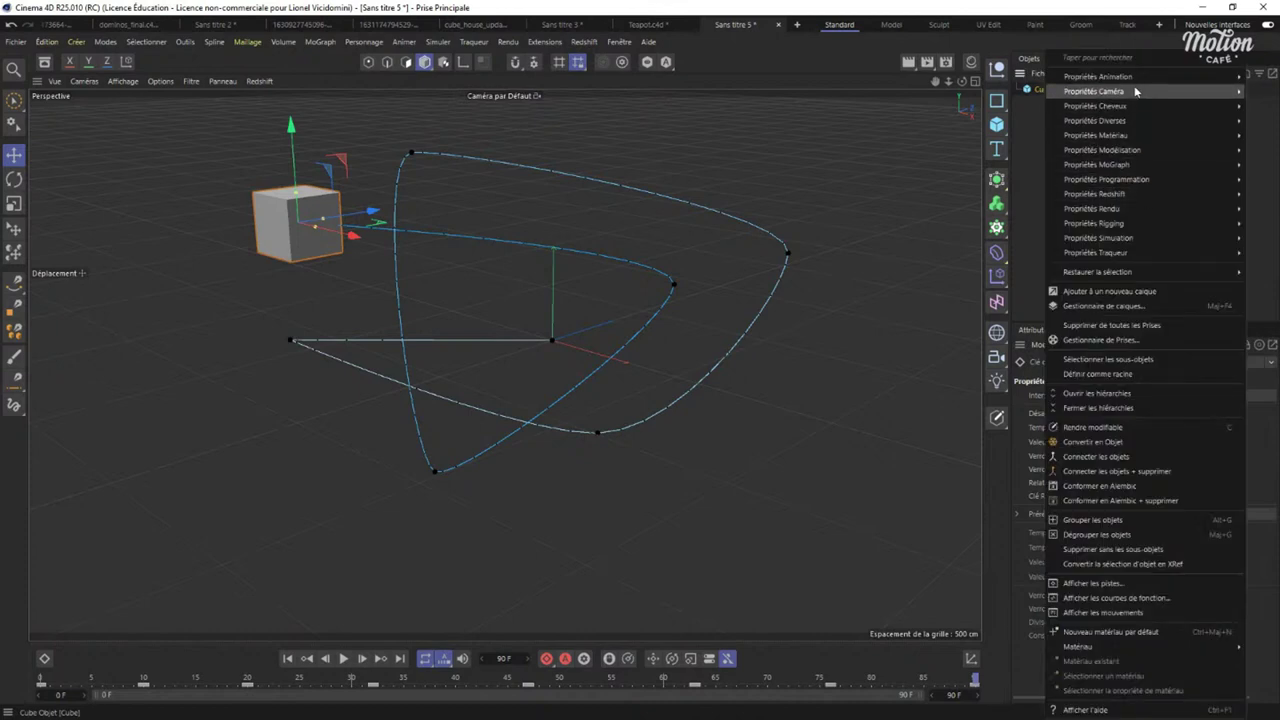
{"action": "mouse_move", "coordinate": [1104, 79]}
{"action": "left_click", "coordinate": [1004, 121]}
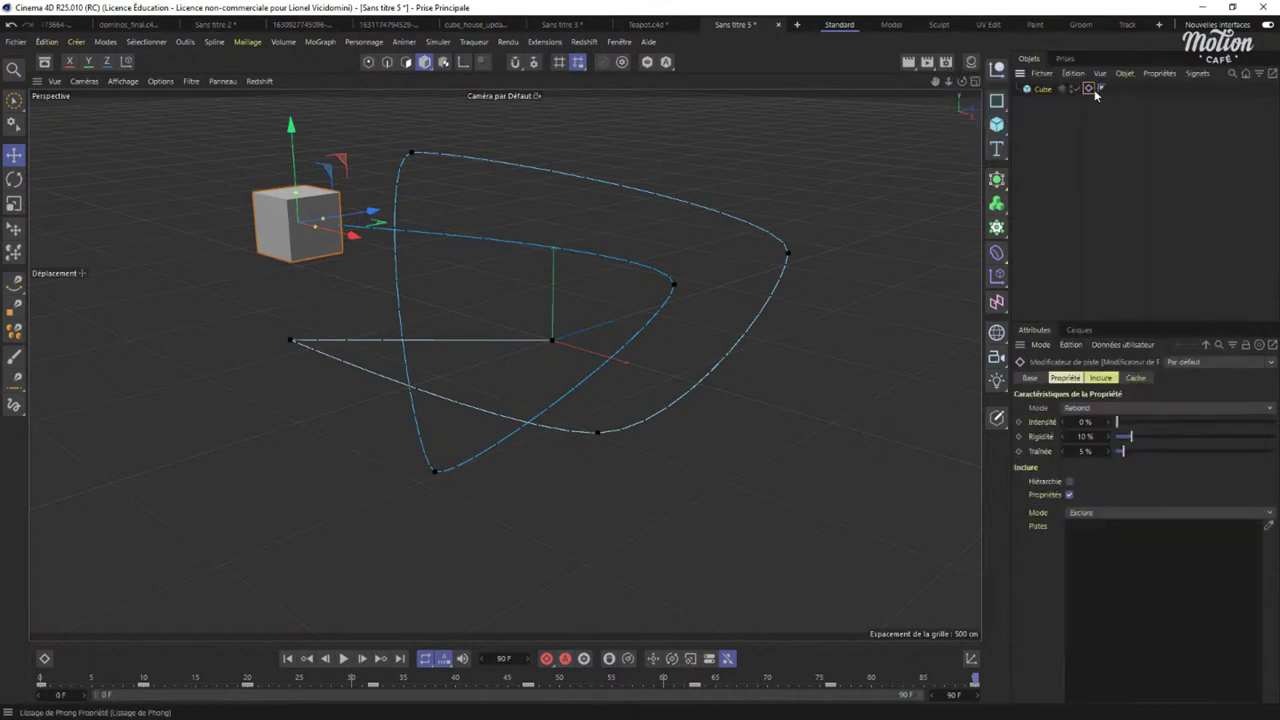
{"action": "left_click", "coordinate": [1082, 409]}
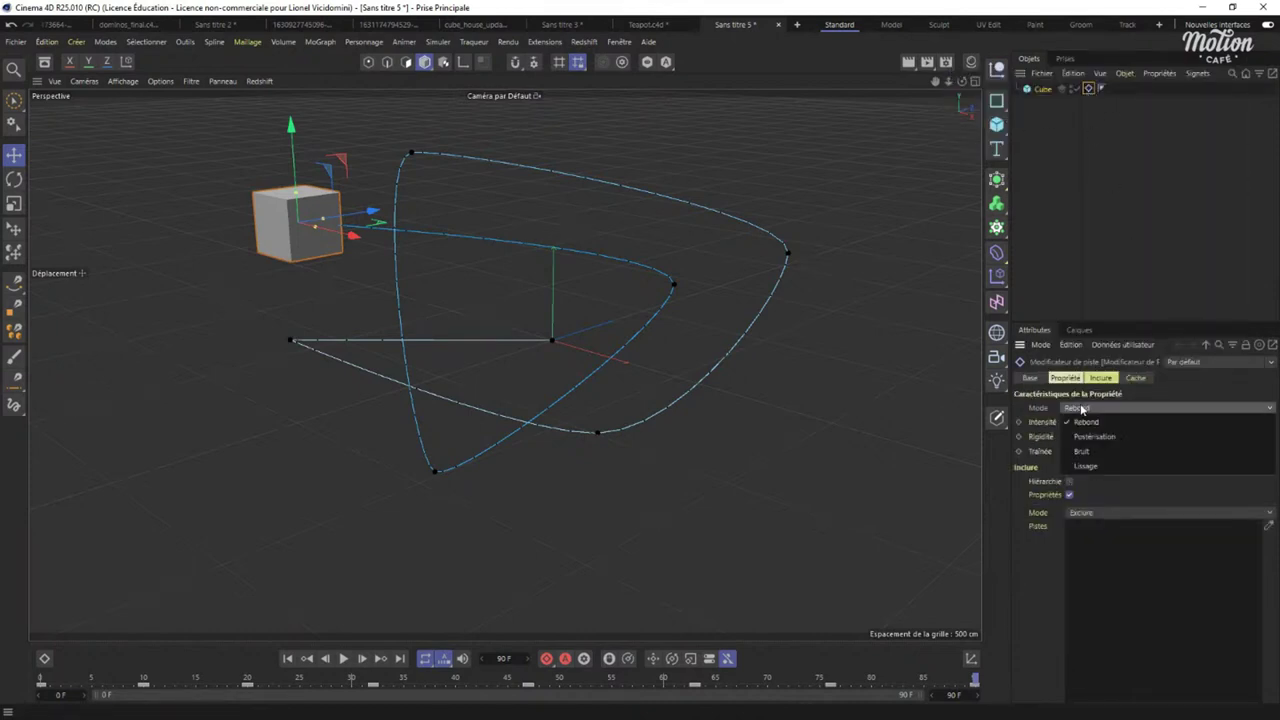
{"action": "left_click", "coordinate": [1087, 438]}
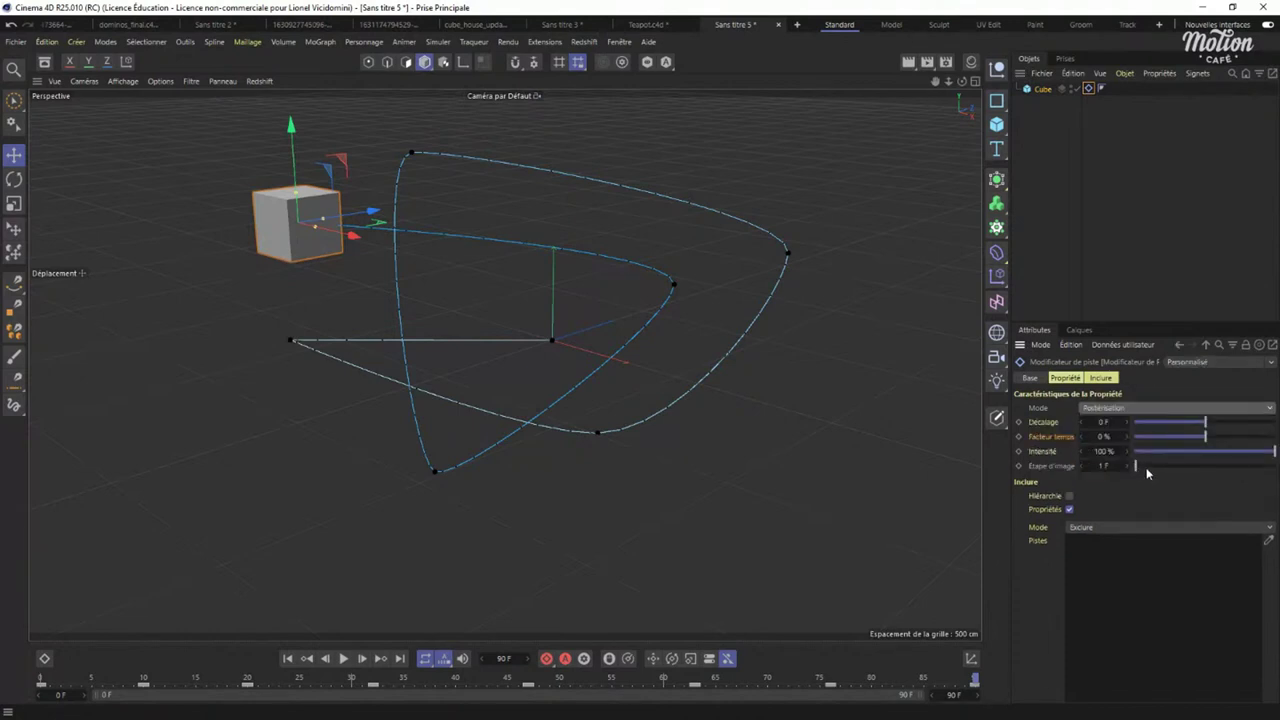
{"action": "left_click_drag", "start_coordinate": [1173, 465], "coordinate": [1177, 466]}
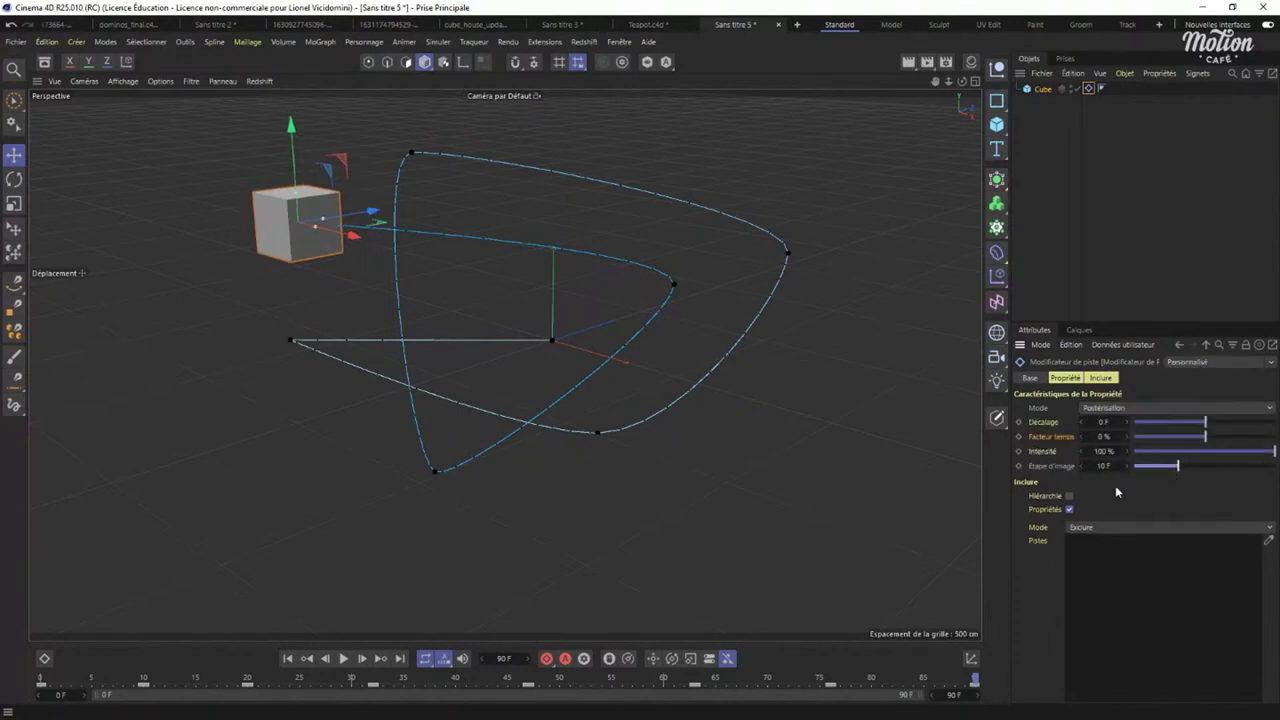
{"action": "left_click", "coordinate": [286, 660]}
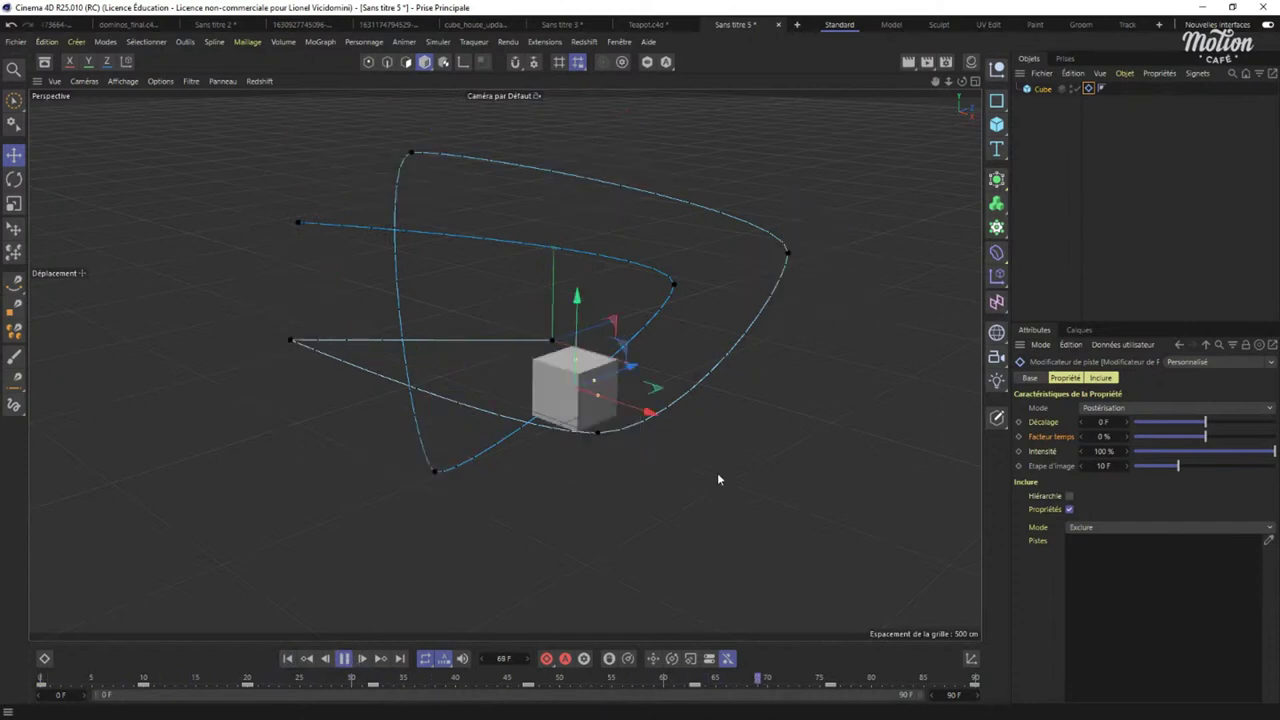
{"action": "left_click", "coordinate": [344, 659]}
Add a second track modifier to the Cube and set its mode to Lissage.
{"action": "left_click", "coordinate": [1040, 115]}
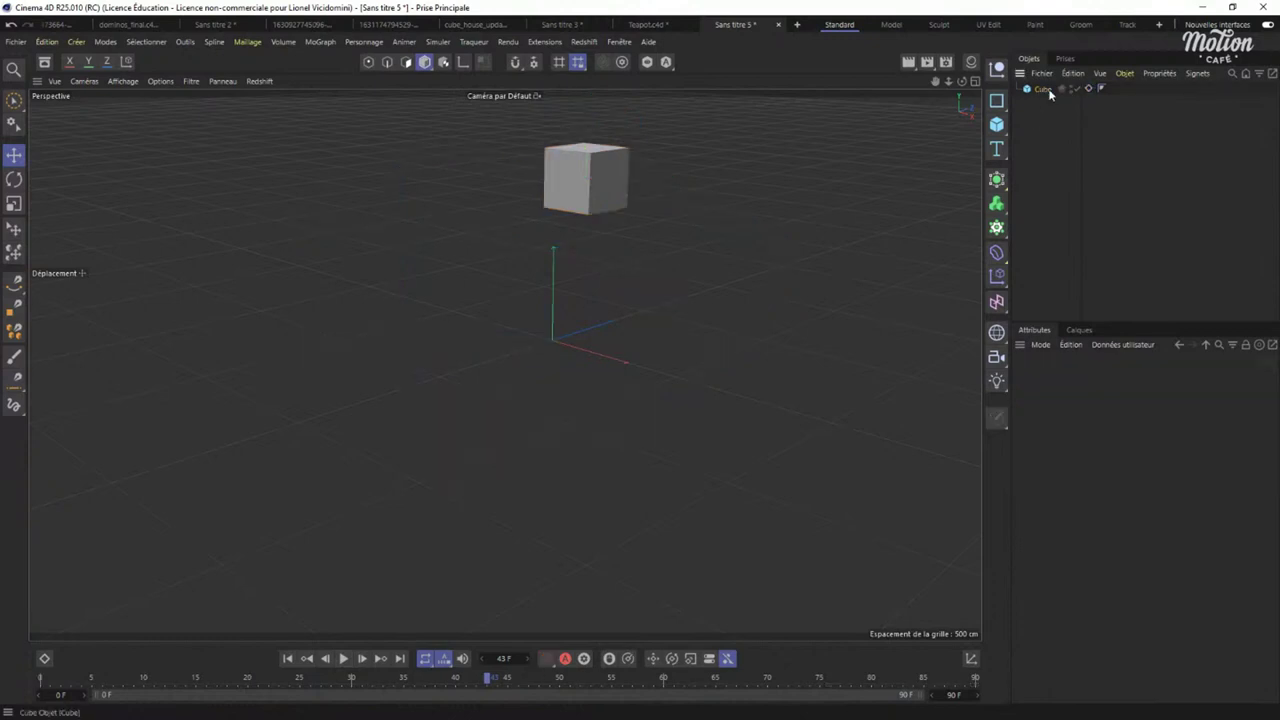
{"action": "right_click", "coordinate": [1038, 87]}
{"action": "mouse_move", "coordinate": [1136, 77]}
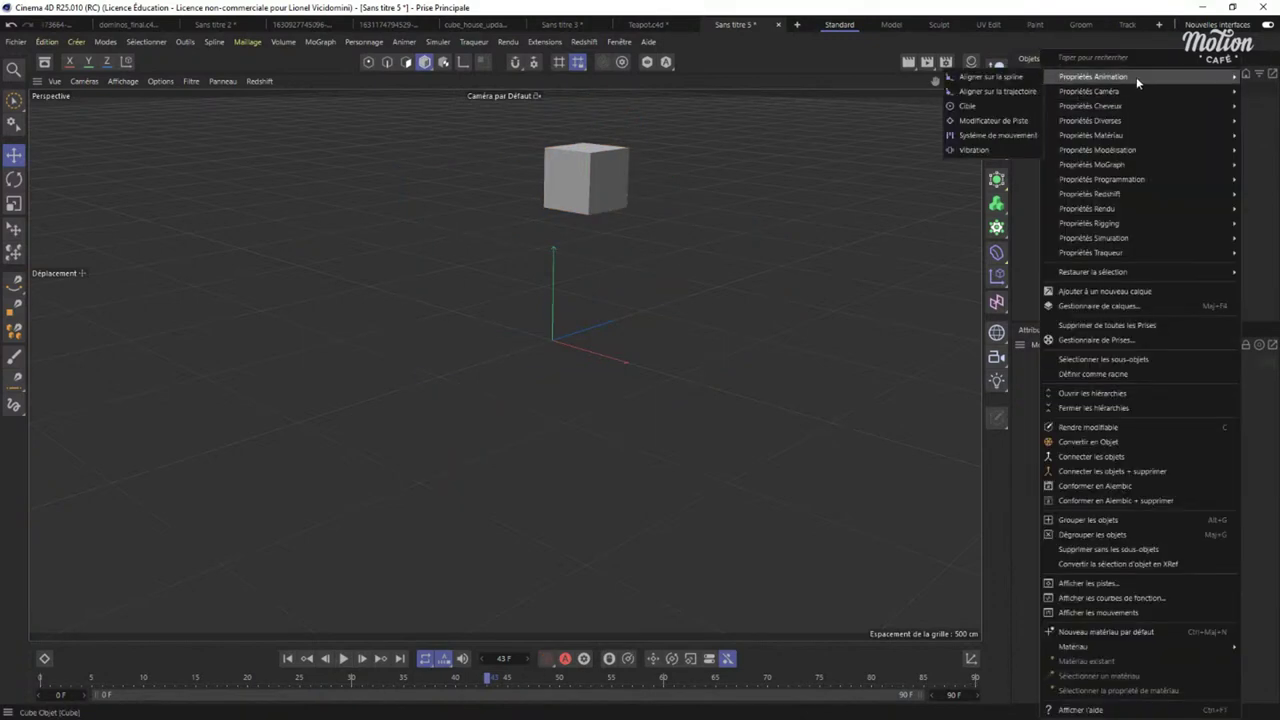
{"action": "left_click", "coordinate": [1019, 118]}
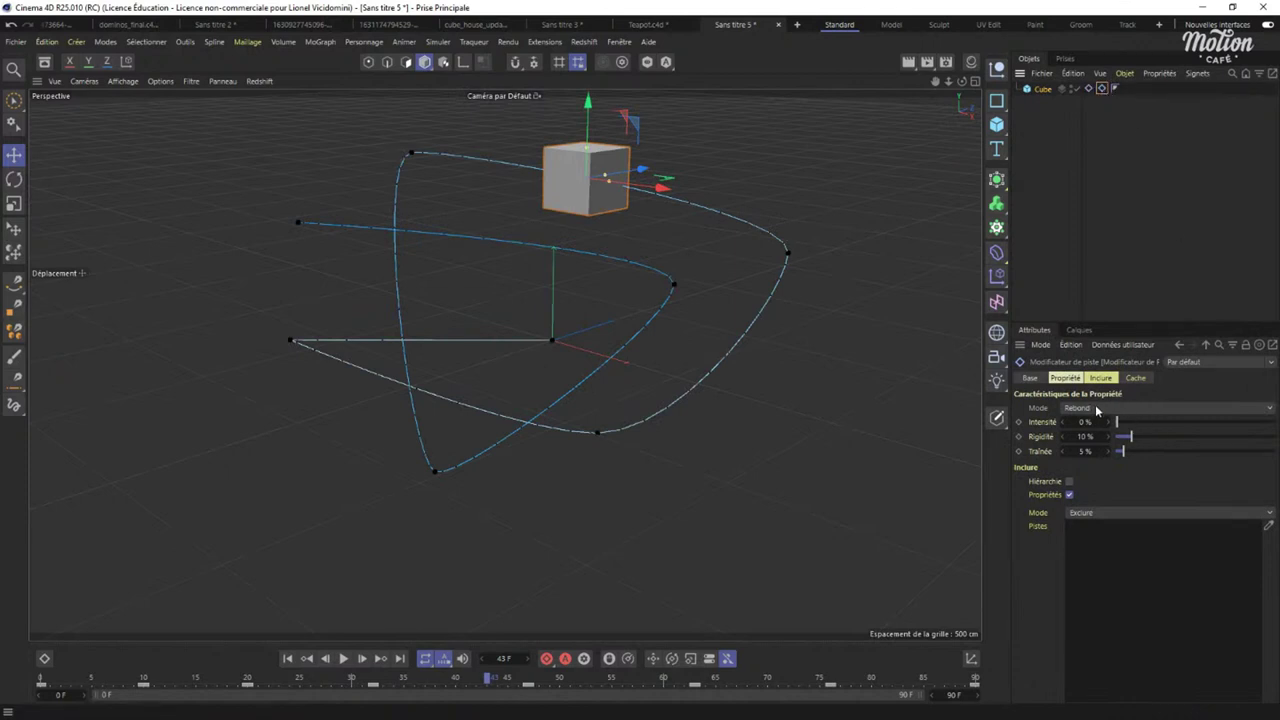
{"action": "left_click", "coordinate": [1089, 89]}
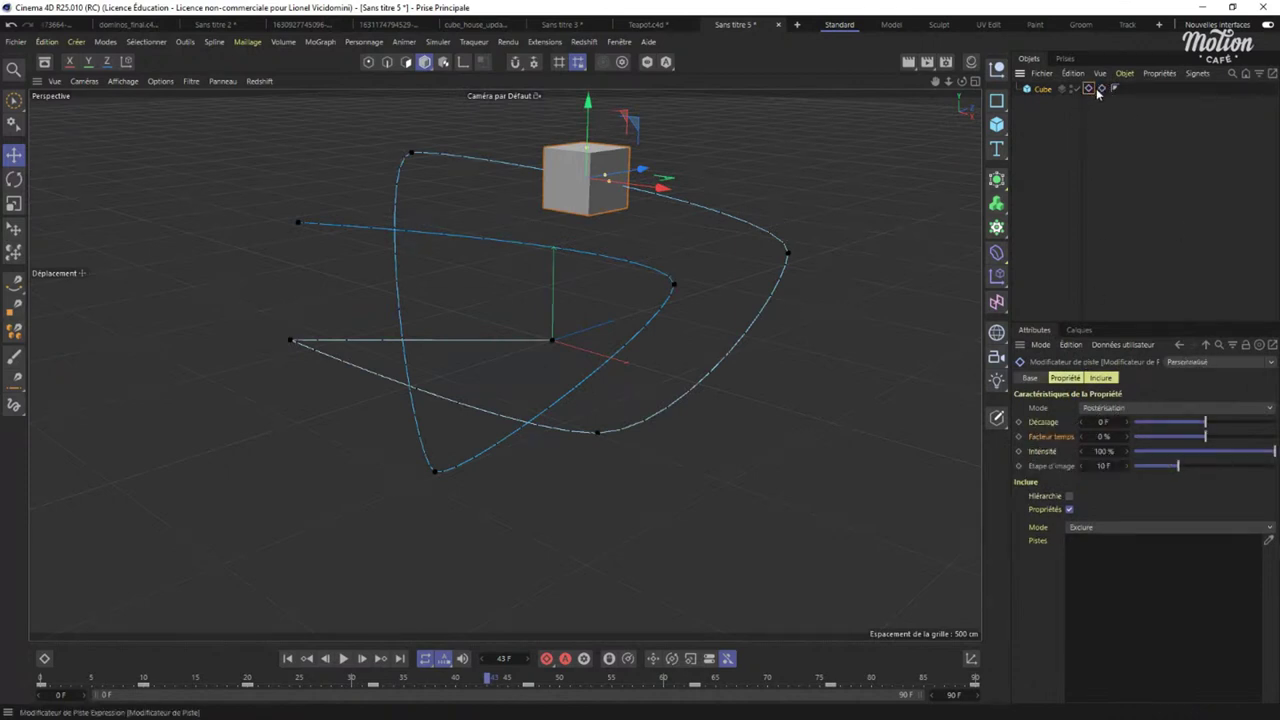
{"action": "left_click", "coordinate": [1101, 89]}
{"action": "left_click", "coordinate": [1120, 408]}
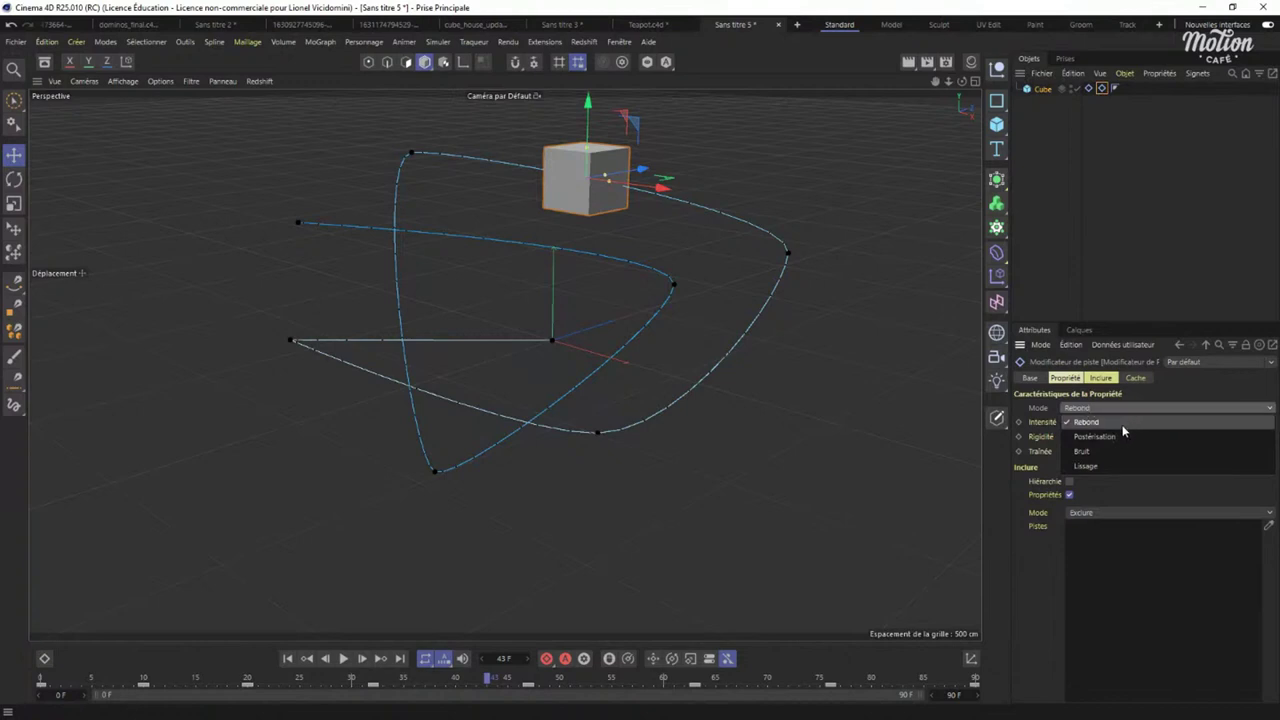
{"action": "left_click", "coordinate": [1090, 467]}
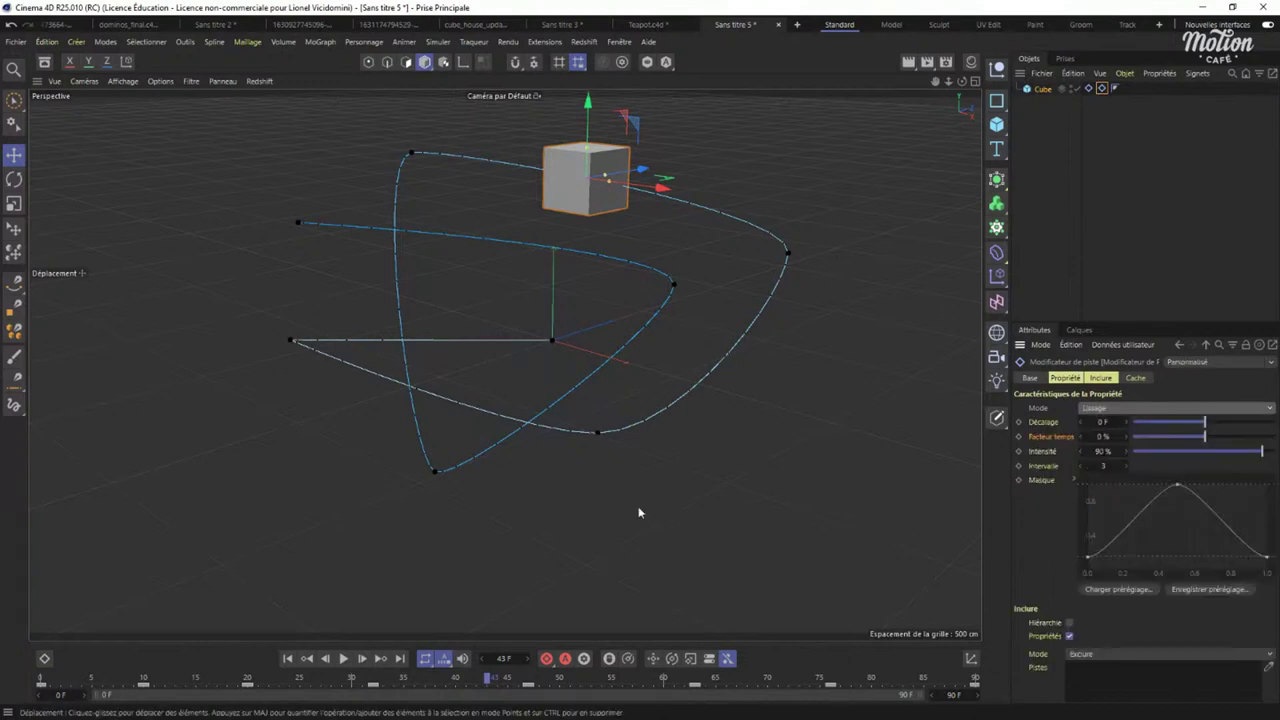
Replay the animation while testing the smoothing intensity and a larger posterize frame step.
{"action": "left_click", "coordinate": [287, 658]}
{"action": "left_click", "coordinate": [343, 658]}
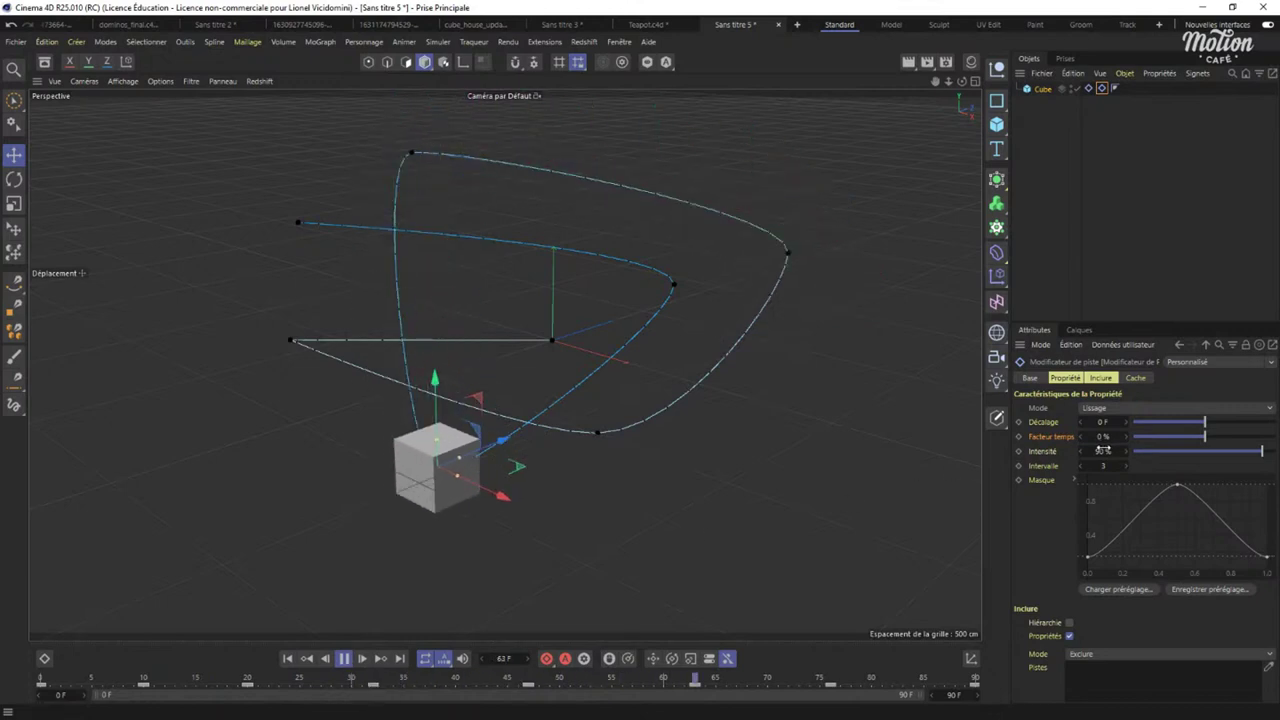
{"action": "mouse_move", "coordinate": [1262, 451]}
{"action": "left_mouse_down"}
{"action": "mouse_move", "coordinate": [1220, 453]}
{"action": "mouse_move", "coordinate": [1275, 451]}
{"action": "left_mouse_up"}
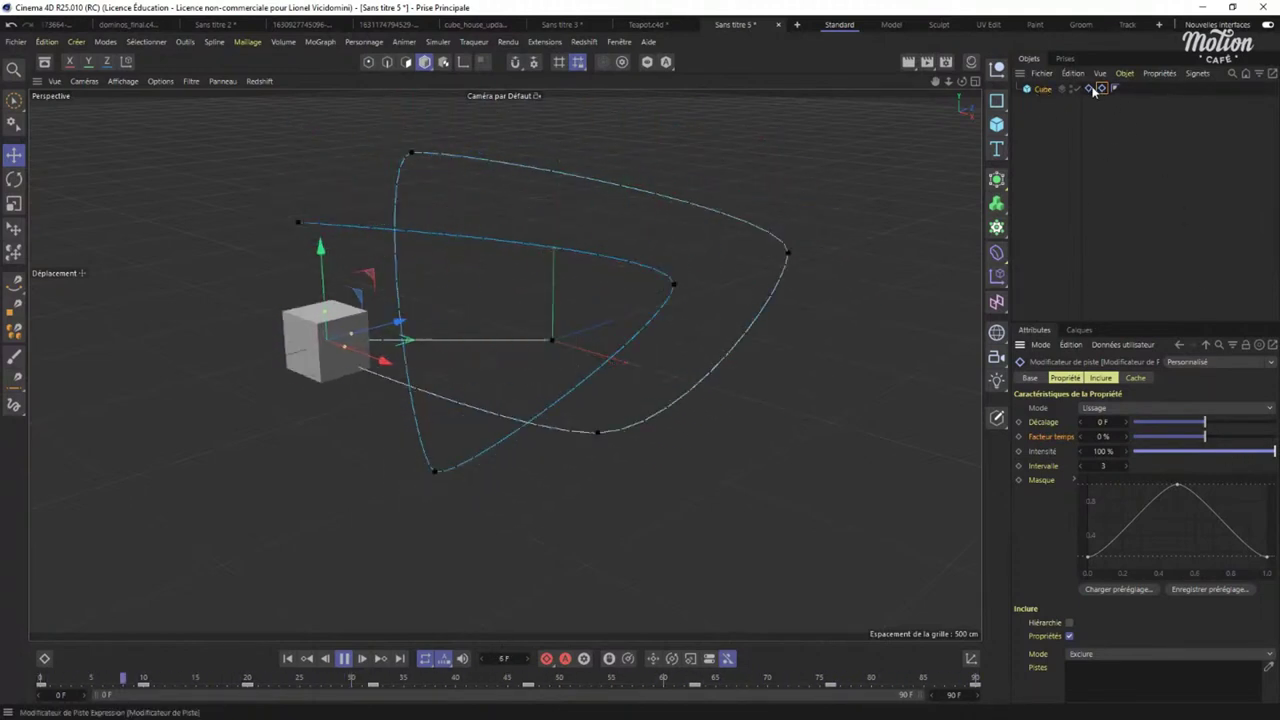
{"action": "left_click", "coordinate": [1175, 408]}
{"action": "left_click", "coordinate": [1189, 480]}
{"action": "mouse_move", "coordinate": [1189, 474]}
{"action": "left_mouse_down"}
{"action": "mouse_move", "coordinate": [1228, 475]}
{"action": "mouse_move", "coordinate": [1178, 472]}
{"action": "left_mouse_up"}
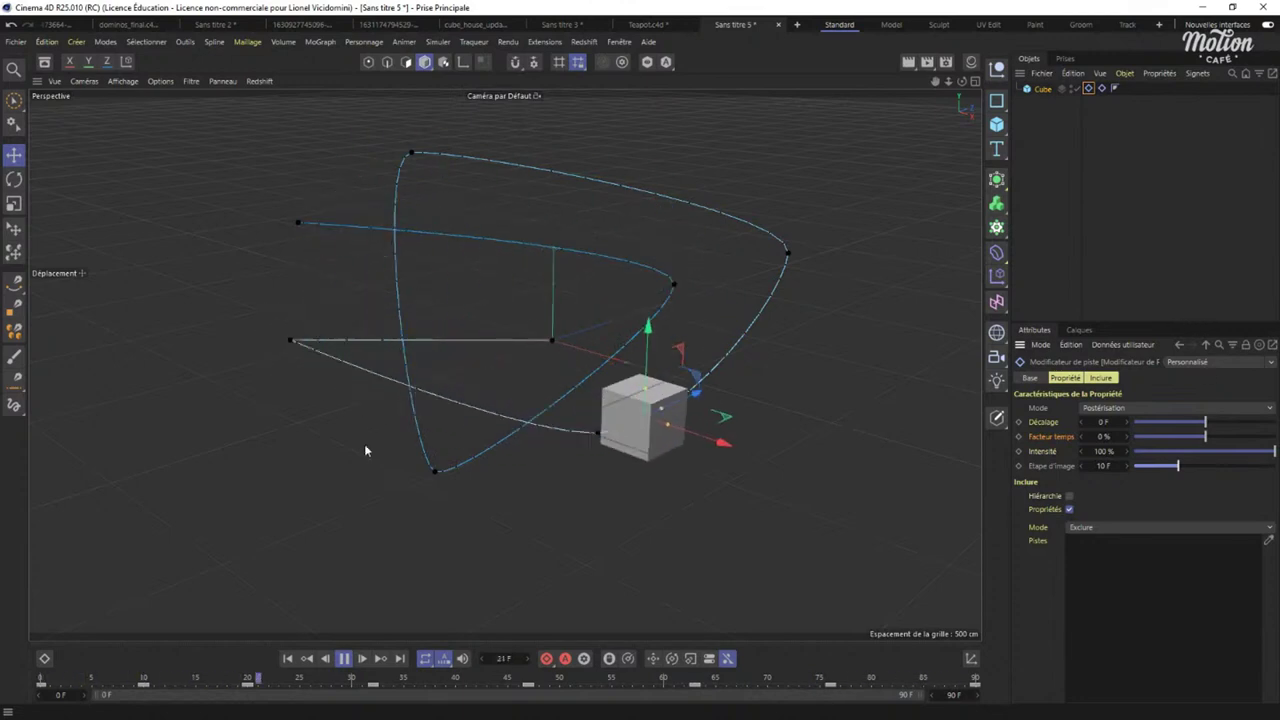
Pull the Lissage modifier's Masque curve start and end points inward.
{"action": "left_click", "coordinate": [1101, 88]}
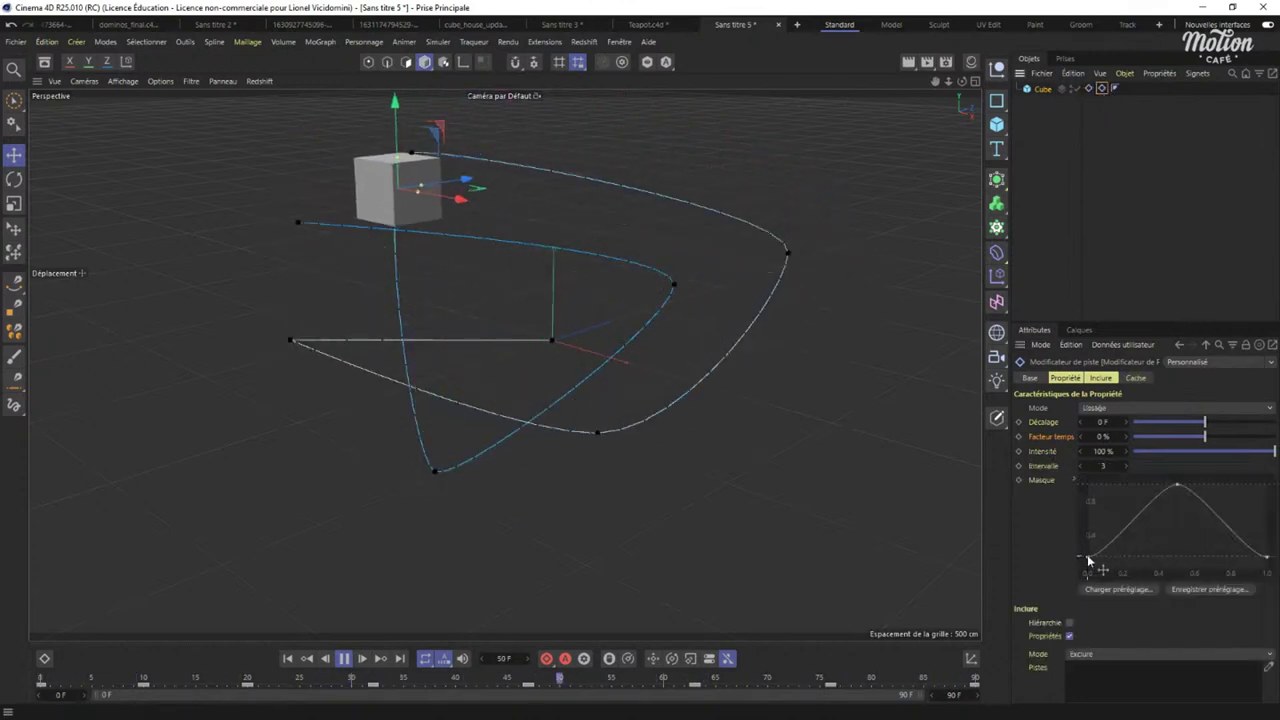
{"action": "left_click_drag", "start_coordinate": [1088, 556], "coordinate": [1135, 557]}
{"action": "left_click_drag", "start_coordinate": [1266, 557], "coordinate": [1239, 562]}
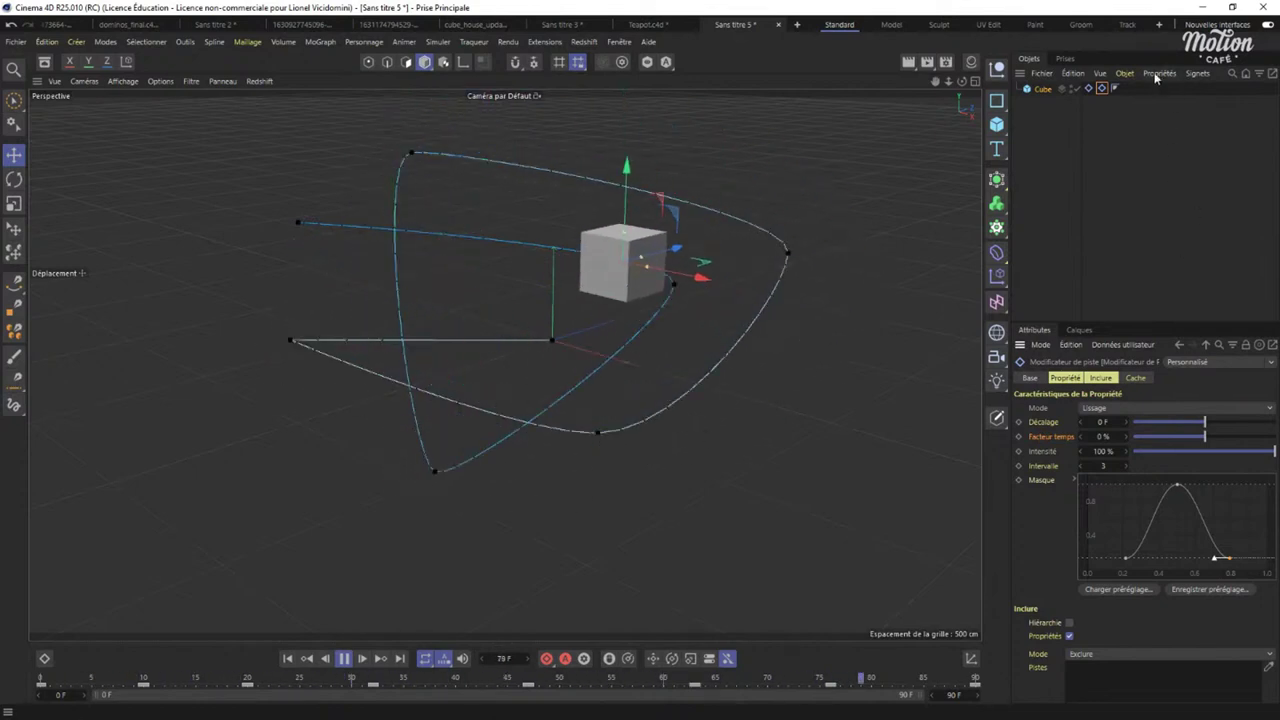
Try Rebond mode on the modifier, then set it back to Lissage.
{"action": "left_click", "coordinate": [1140, 408]}
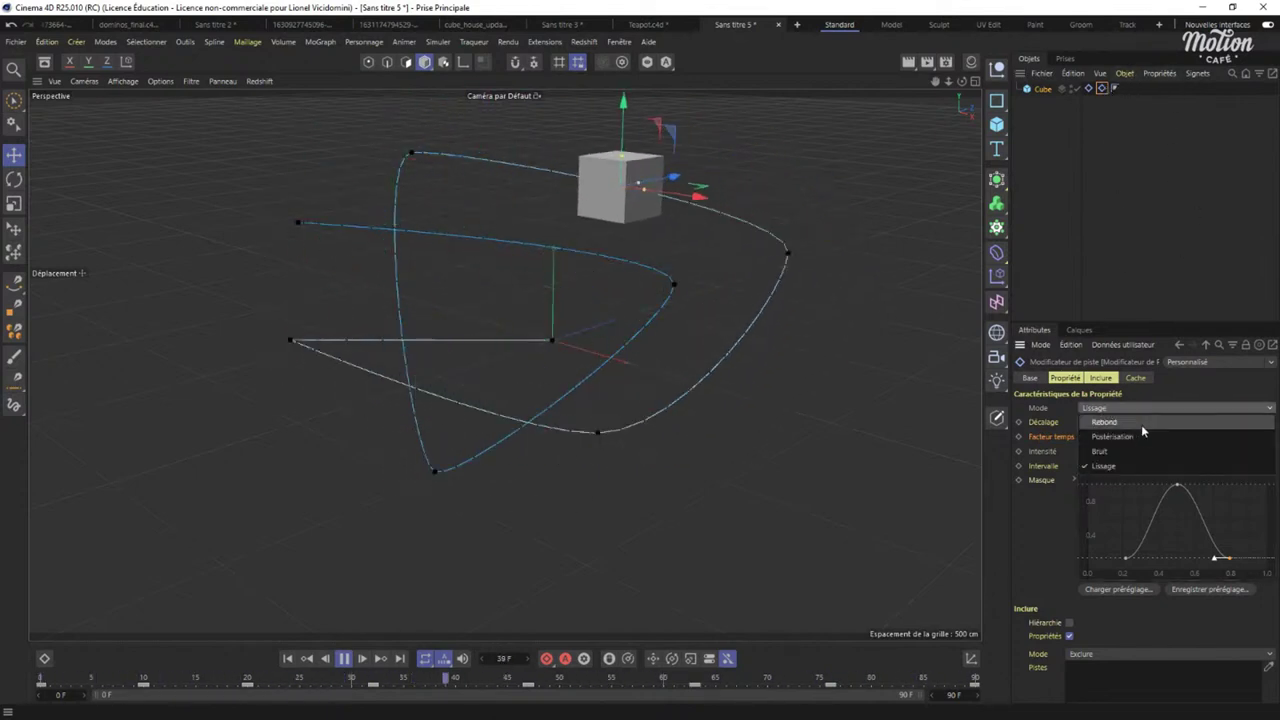
{"action": "left_click", "coordinate": [1114, 424]}
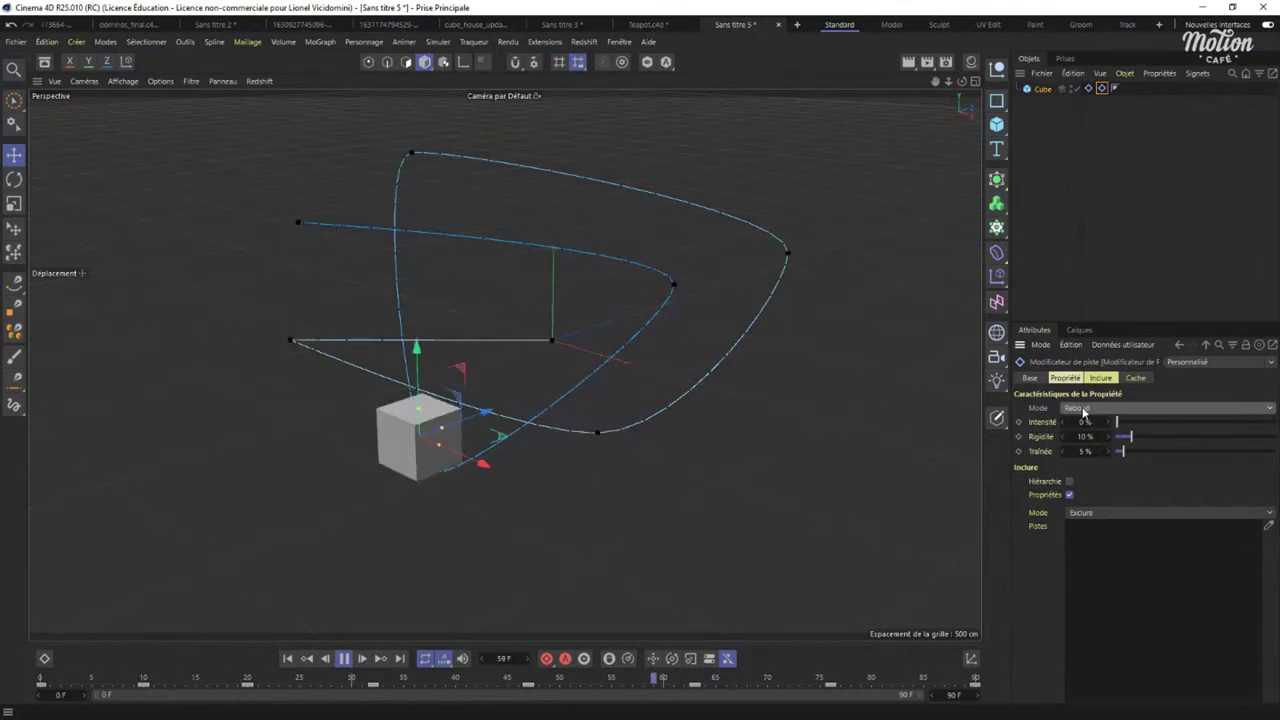
{"action": "left_click", "coordinate": [1085, 409]}
{"action": "left_click", "coordinate": [1086, 466]}
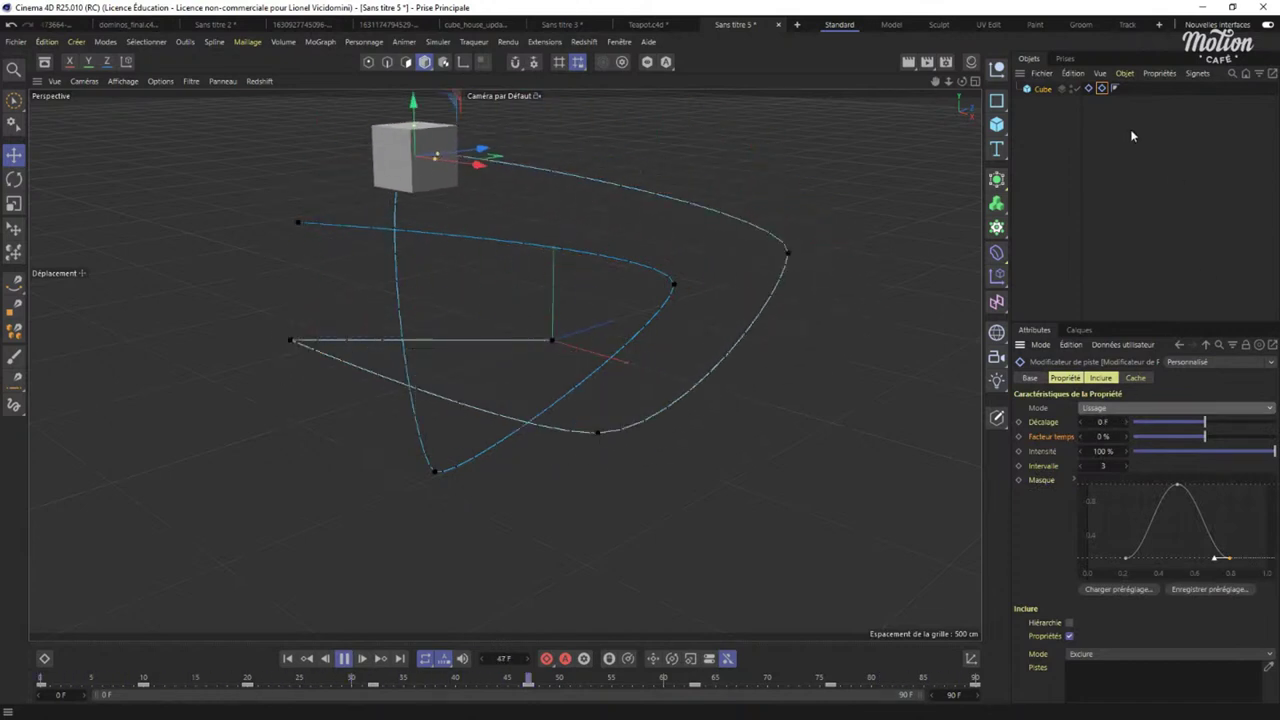
Add a third Rebond track modifier to the Cube with 68 % intensity and 3.9 % rigidity.
{"action": "right_click", "coordinate": [1036, 96]}
{"action": "mouse_move", "coordinate": [1100, 77]}
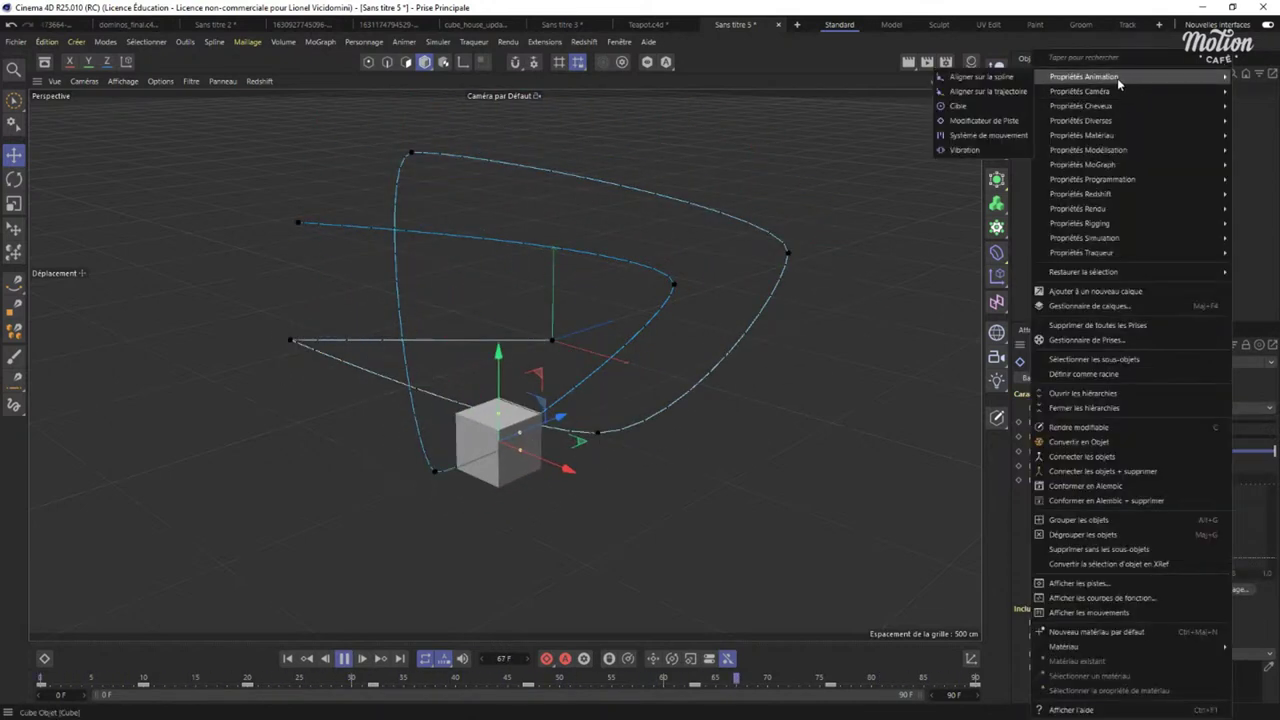
{"action": "left_click", "coordinate": [985, 120]}
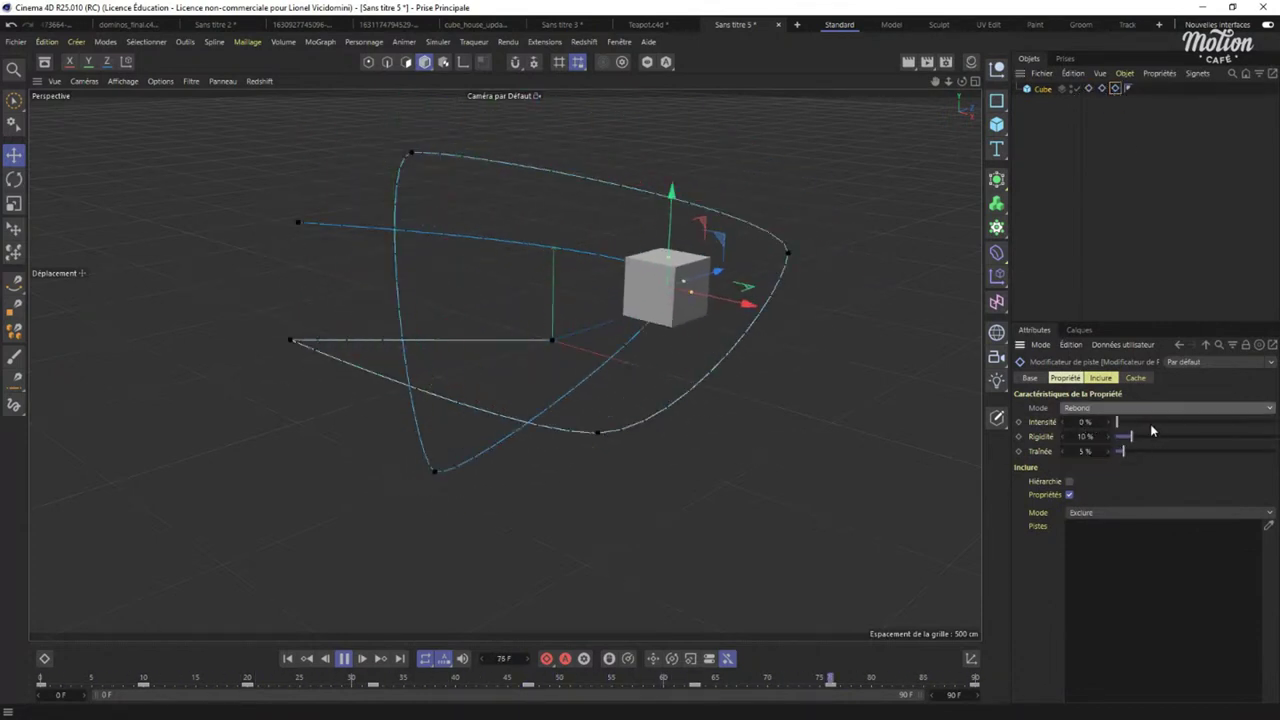
{"action": "left_click_drag", "start_coordinate": [1125, 428], "coordinate": [1232, 432]}
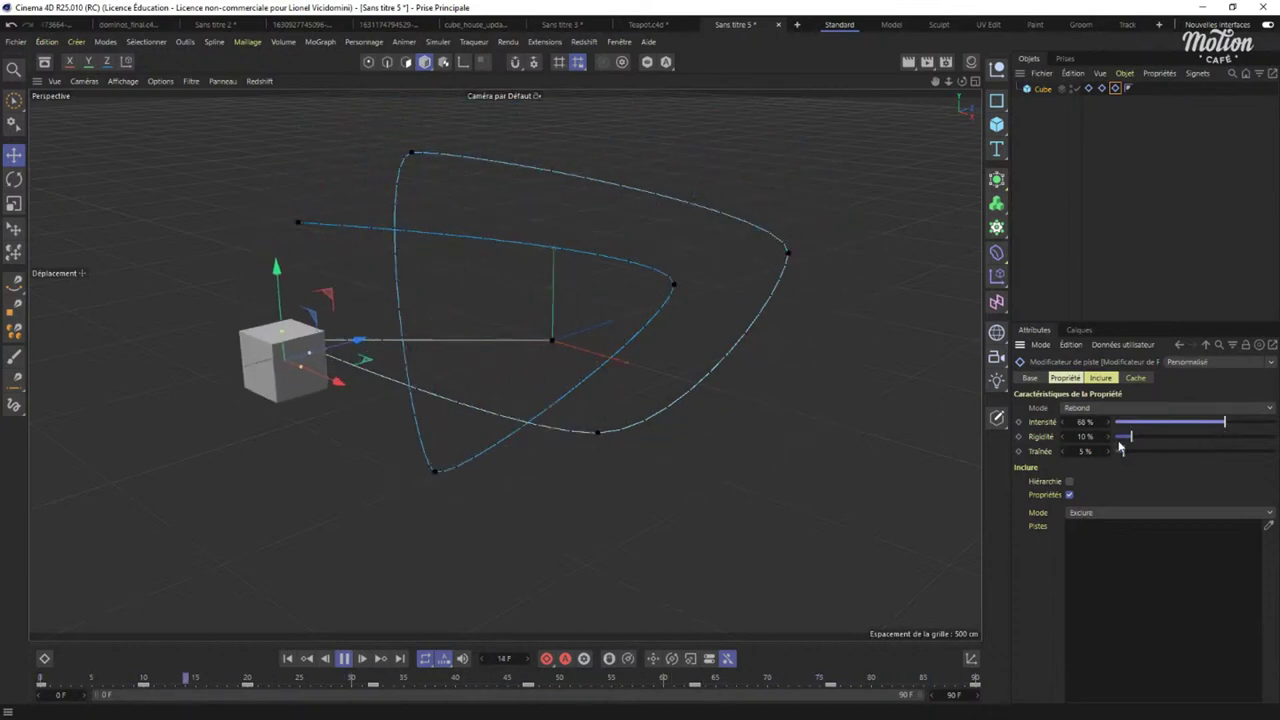
{"action": "left_click_drag", "start_coordinate": [1131, 437], "coordinate": [1133, 444]}
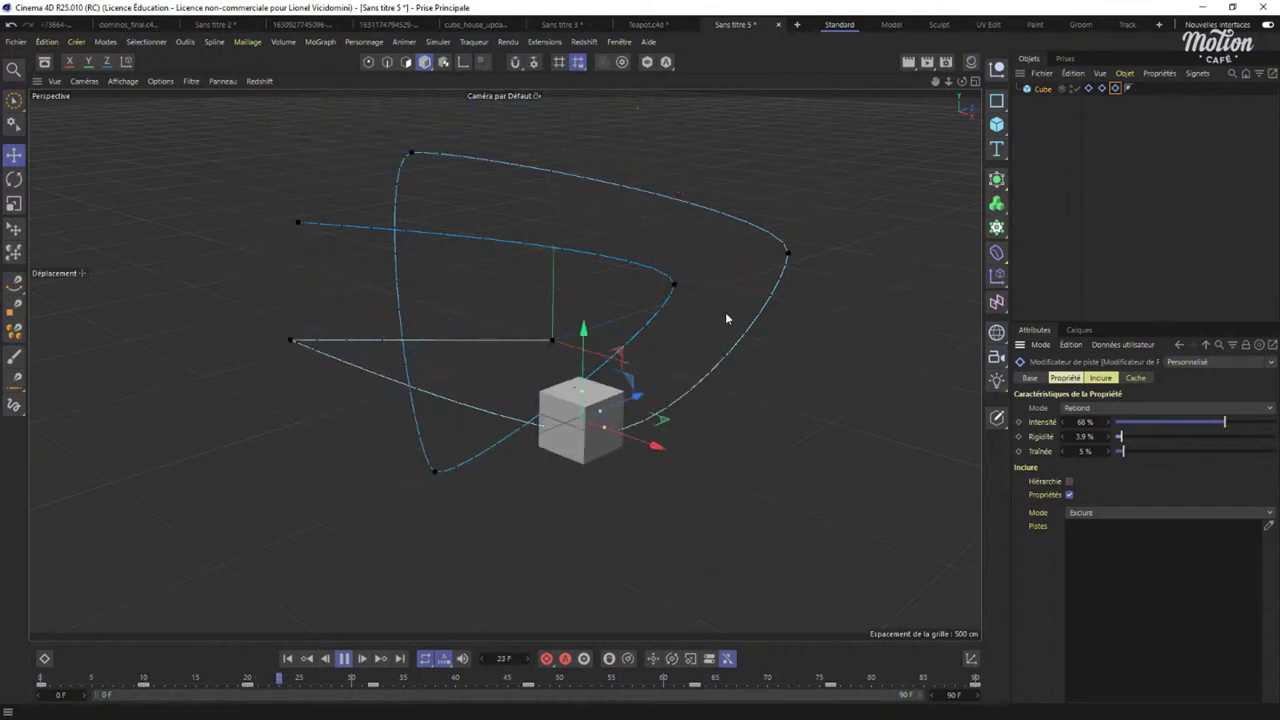
{"action": "left_click", "coordinate": [1044, 89]}
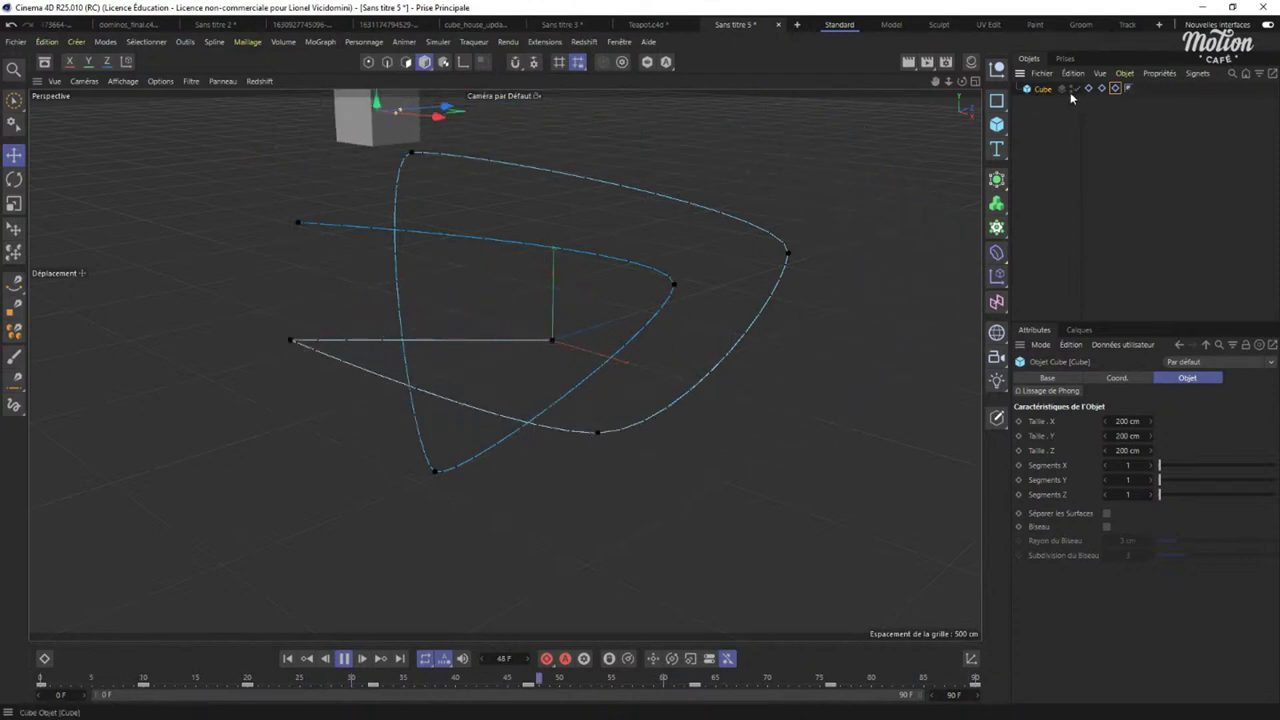
{"action": "left_click", "coordinate": [343, 663]}
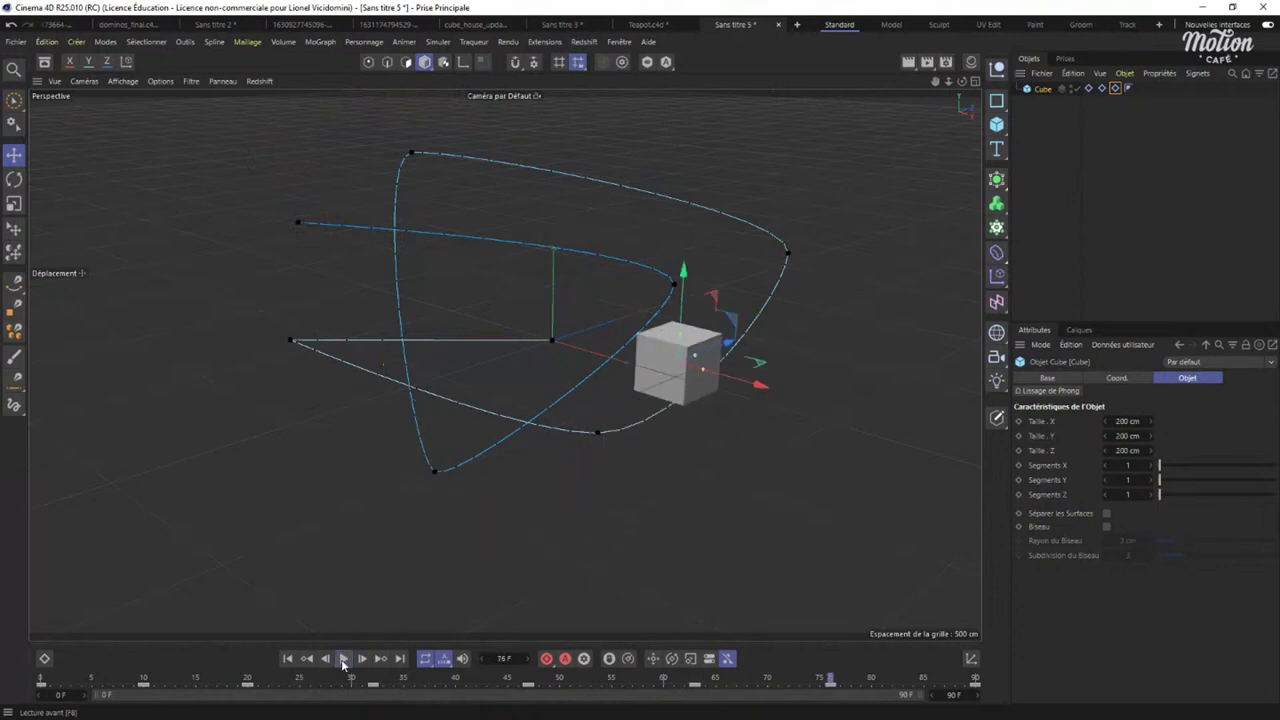
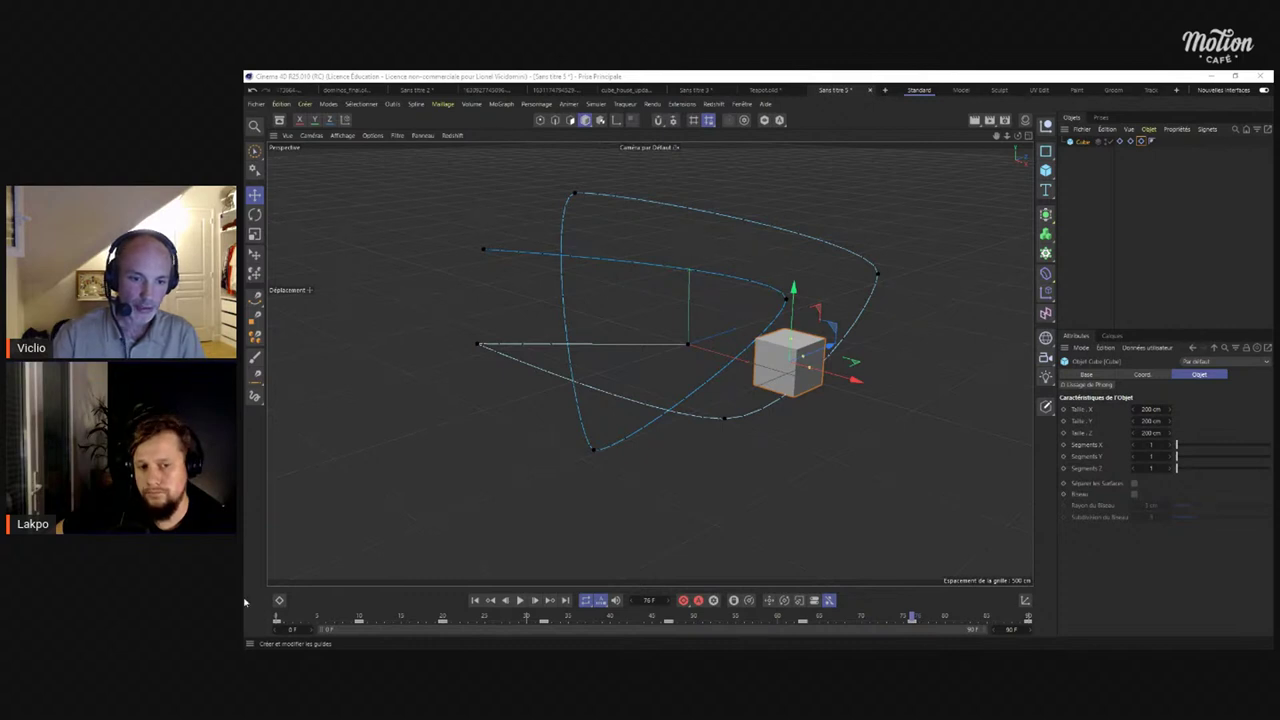
Display the Cube's tag attributes (Rebond mode, Intensité 80 %, Rigidité 3.9 %, Traînée 5 %).
{"action": "left_click", "coordinate": [279, 600]}
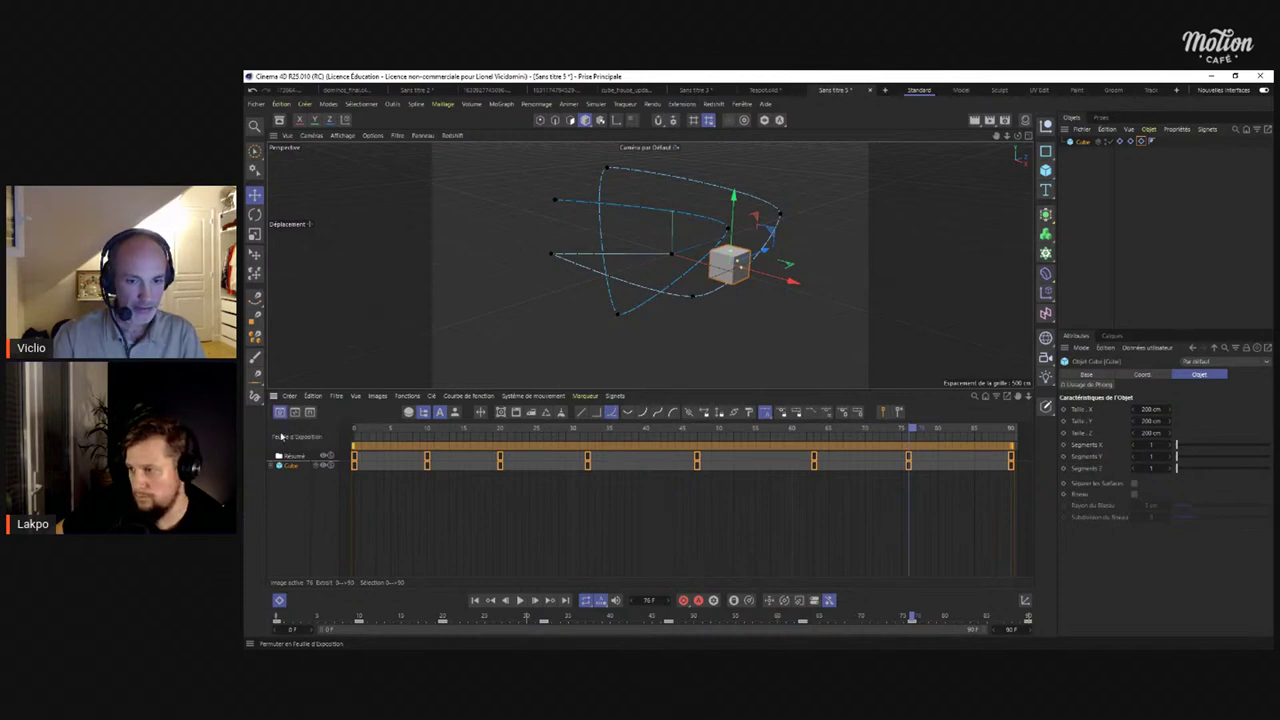
{"action": "left_click", "coordinate": [279, 600]}
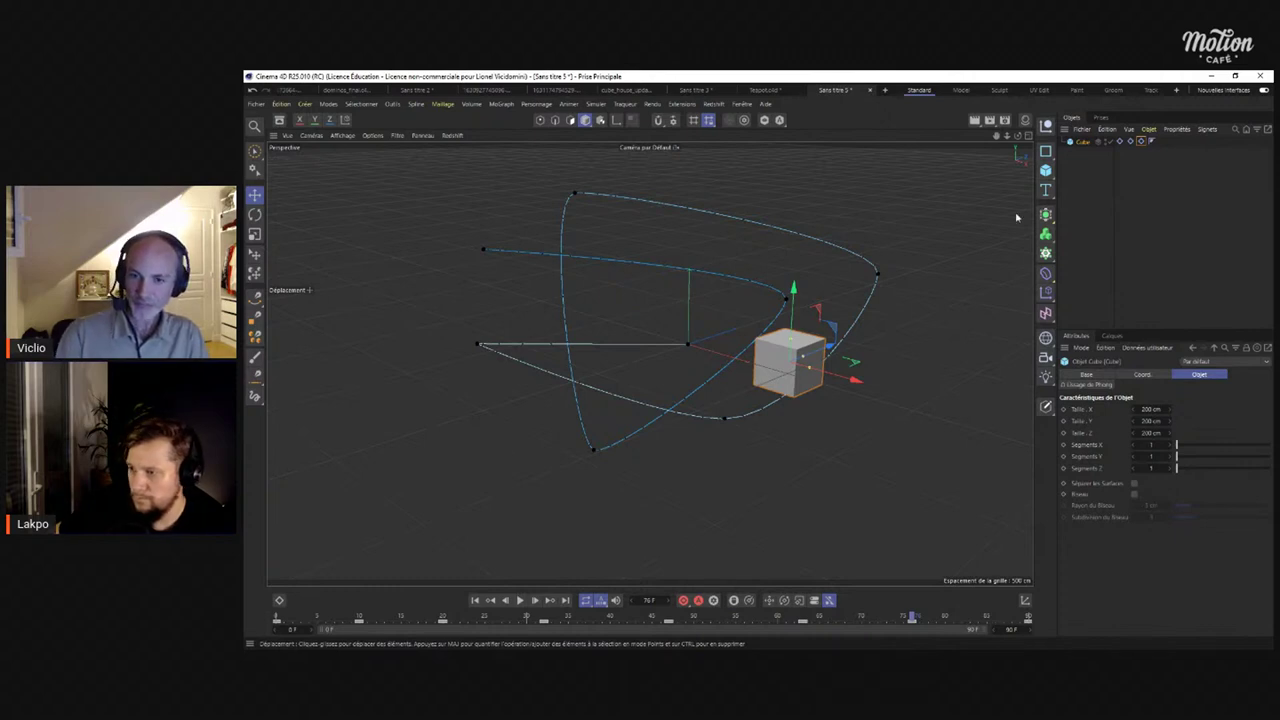
{"action": "left_click", "coordinate": [1141, 142]}
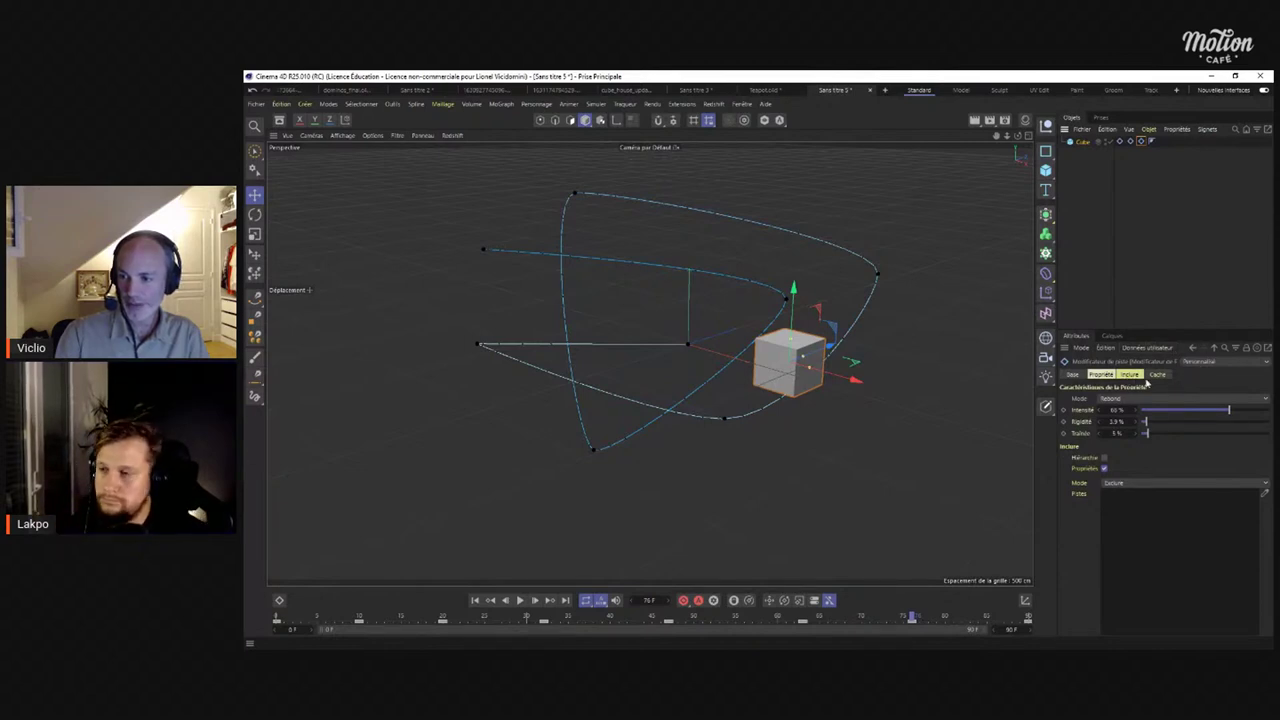
{"action": "left_click", "coordinate": [1201, 364]}
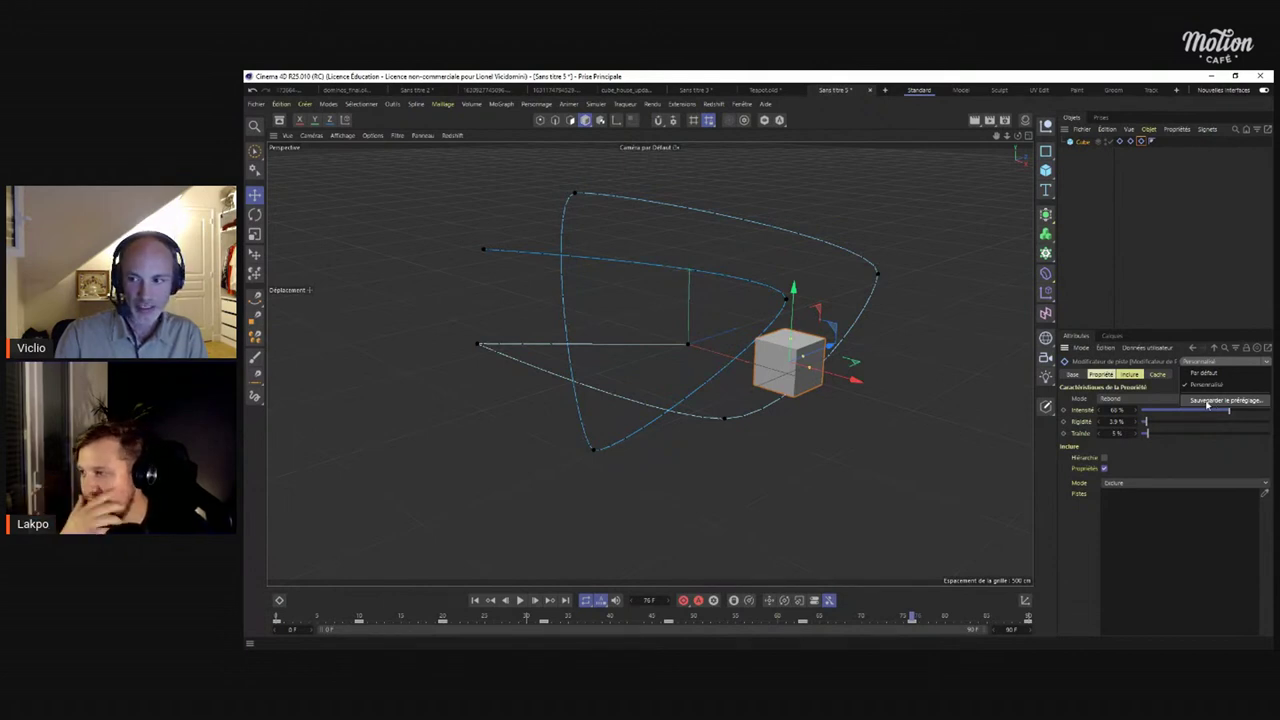
{"action": "left_click", "coordinate": [1172, 461]}
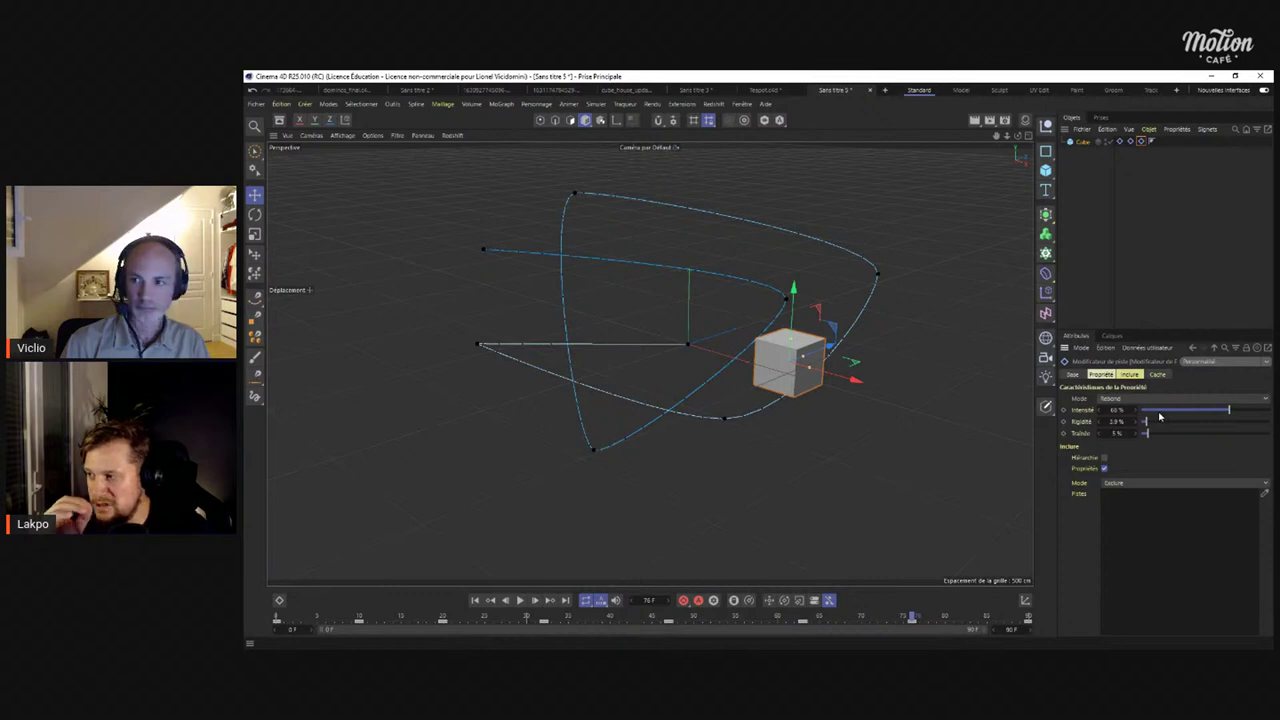
Give the Cube a Propriétés Simulation > Corps rigide tag, dismissing the preset chooser.
{"action": "right_click", "coordinate": [1096, 142]}
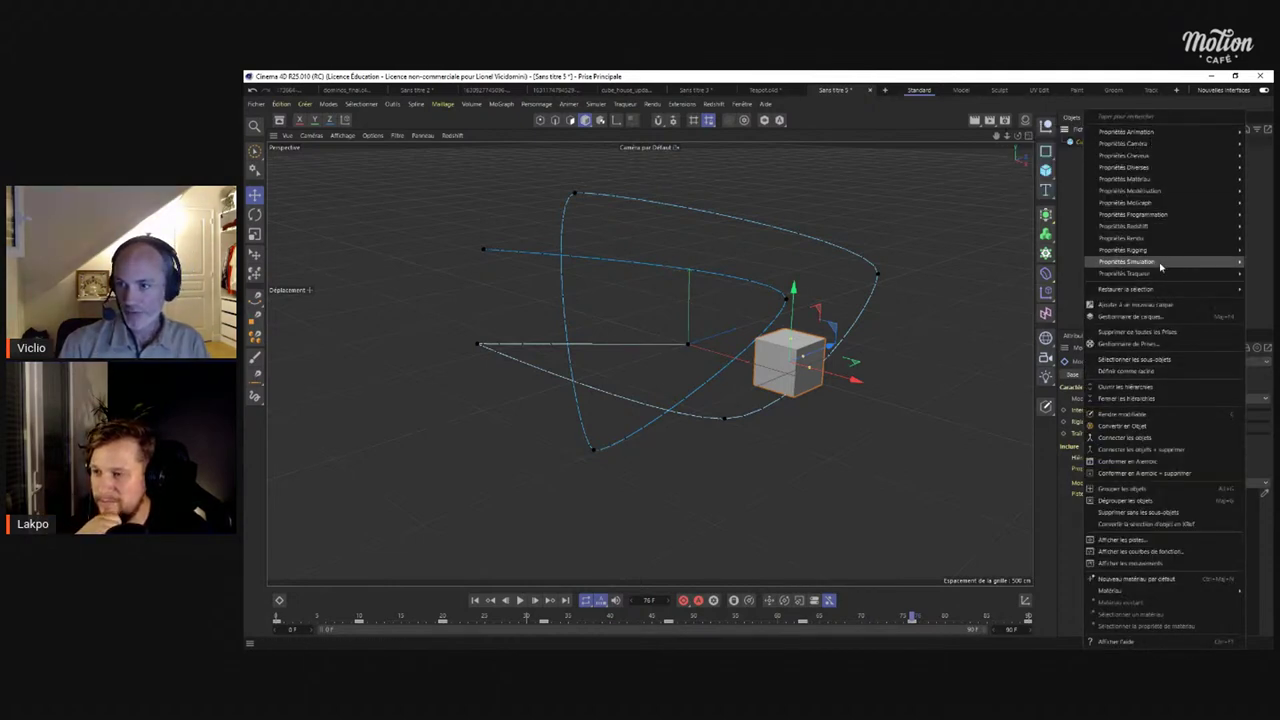
{"action": "mouse_move", "coordinate": [1157, 241]}
{"action": "mouse_move", "coordinate": [1140, 261]}
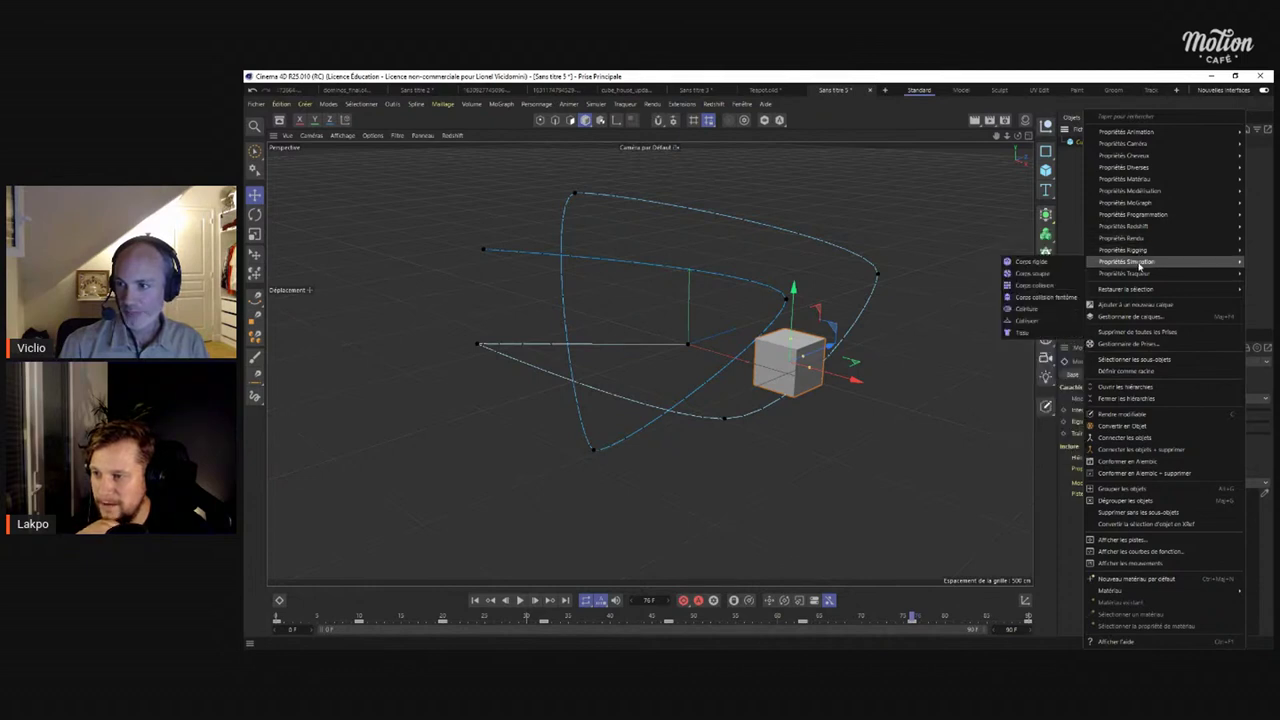
{"action": "left_click", "coordinate": [1032, 262]}
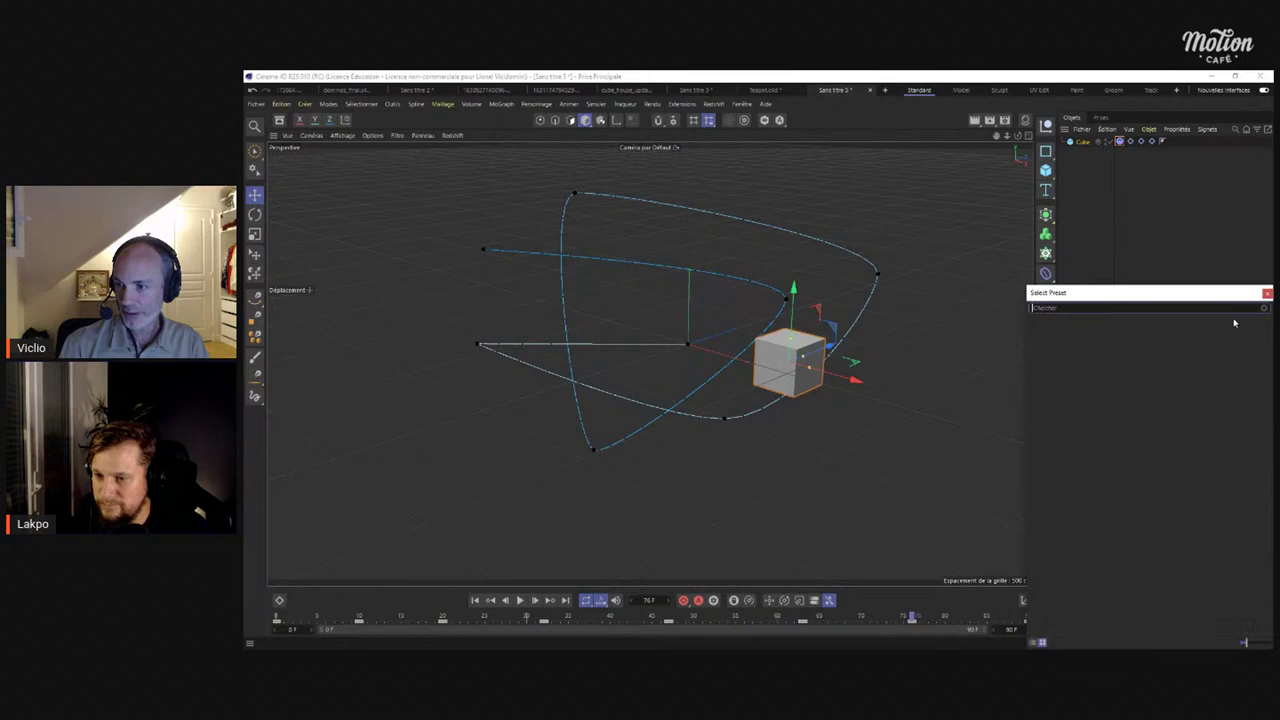
{"action": "left_click", "coordinate": [1266, 293]}
{"action": "left_click", "coordinate": [1264, 362]}
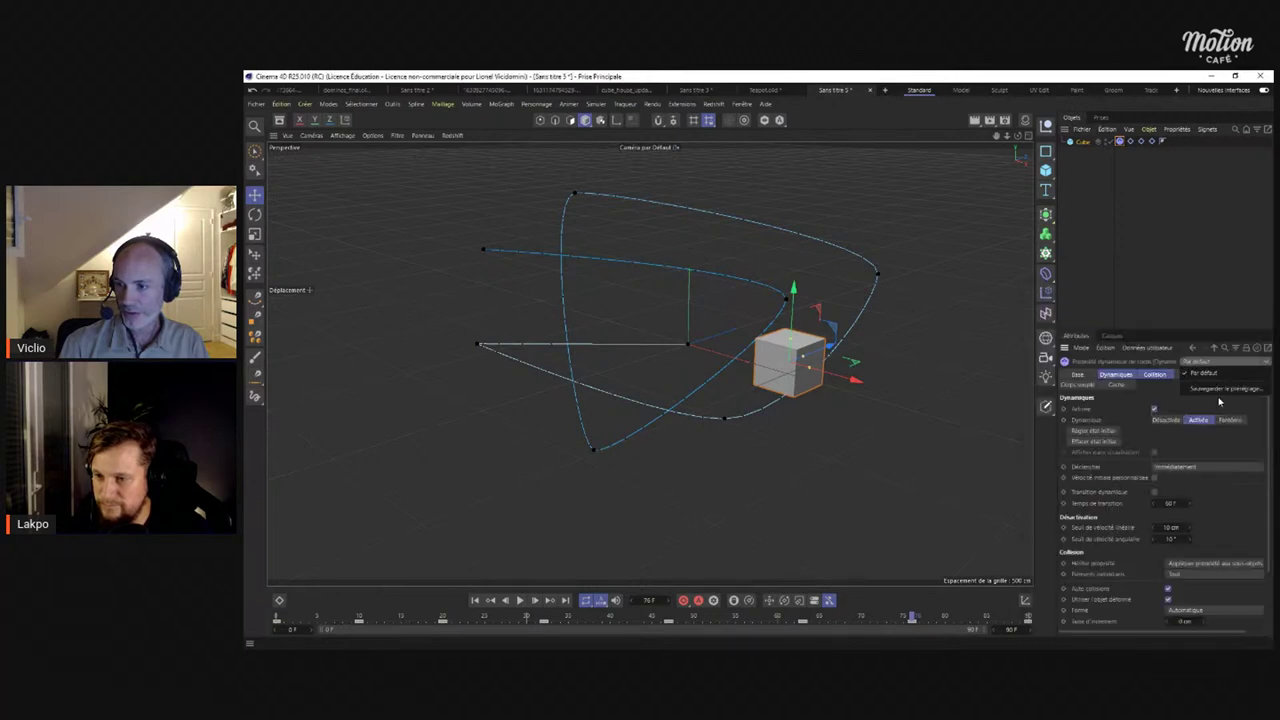
{"action": "left_click", "coordinate": [1121, 146]}
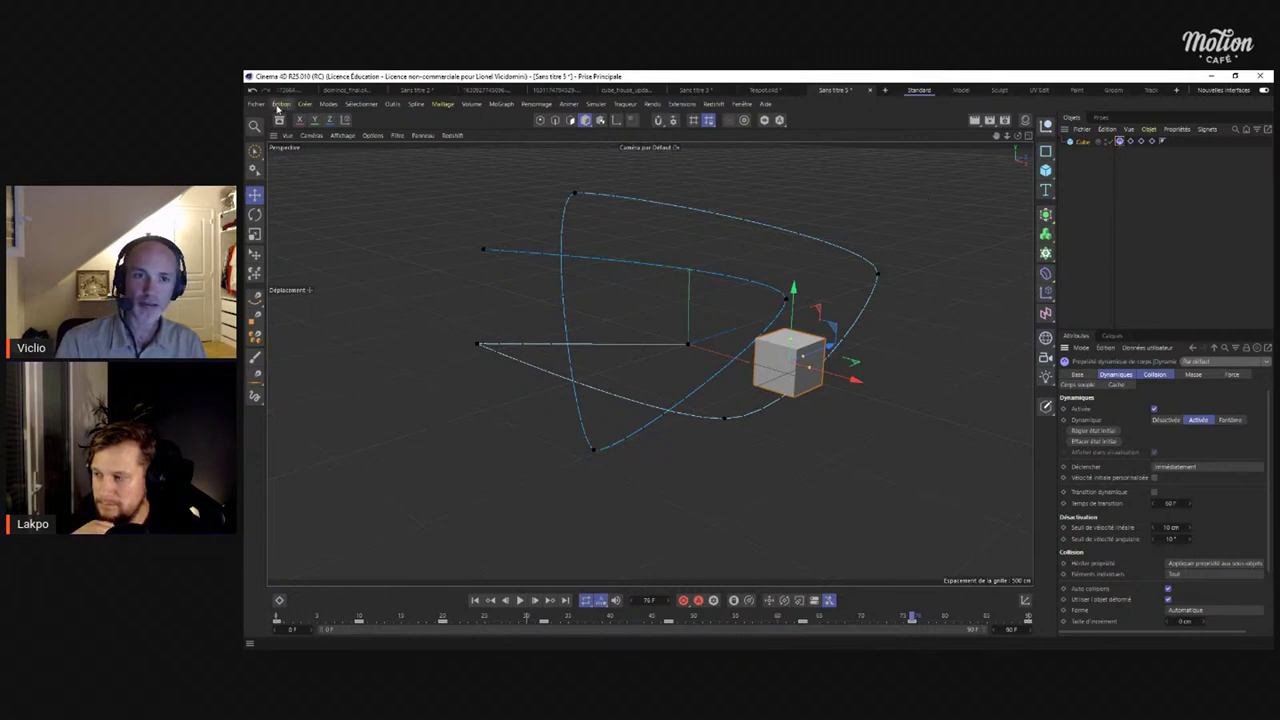
{"action": "left_click", "coordinate": [281, 104]}
Show the Fichiers > Gestionnaire de Ressources page of Préférences générales, with 512 preview size.
{"action": "left_click", "coordinate": [316, 250]}
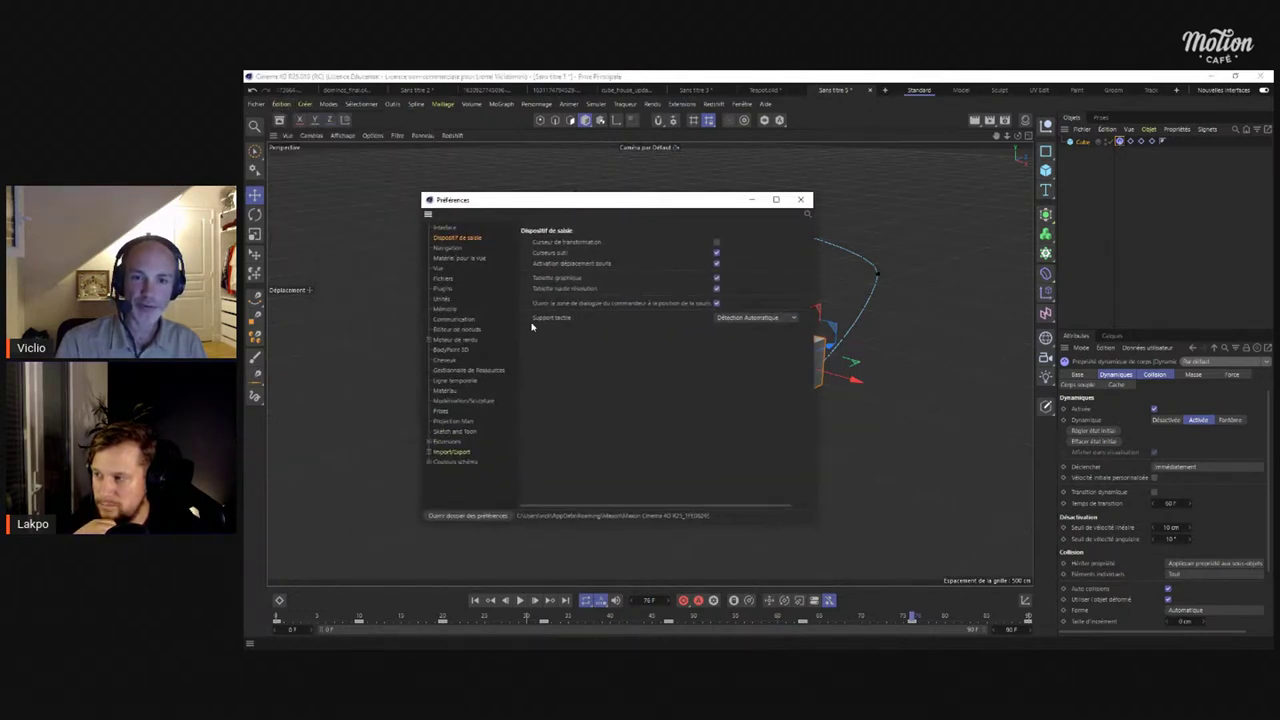
{"action": "left_click", "coordinate": [447, 280]}
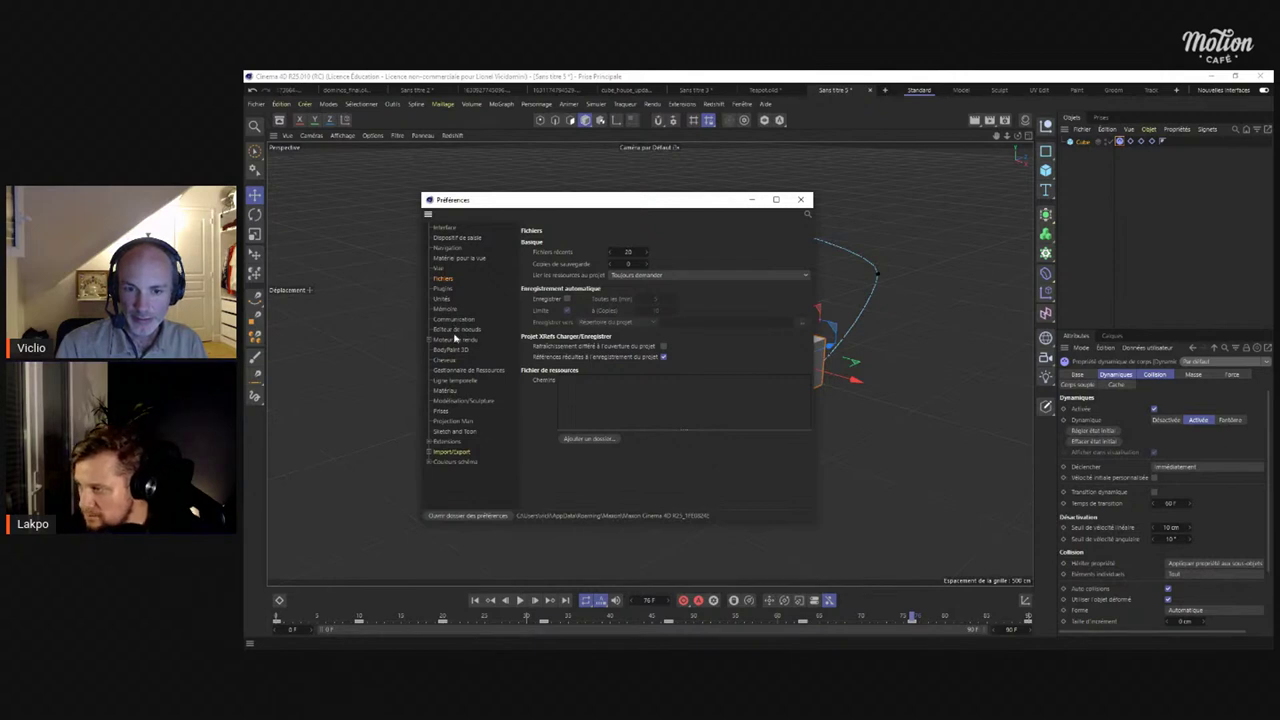
{"action": "left_click", "coordinate": [451, 371]}
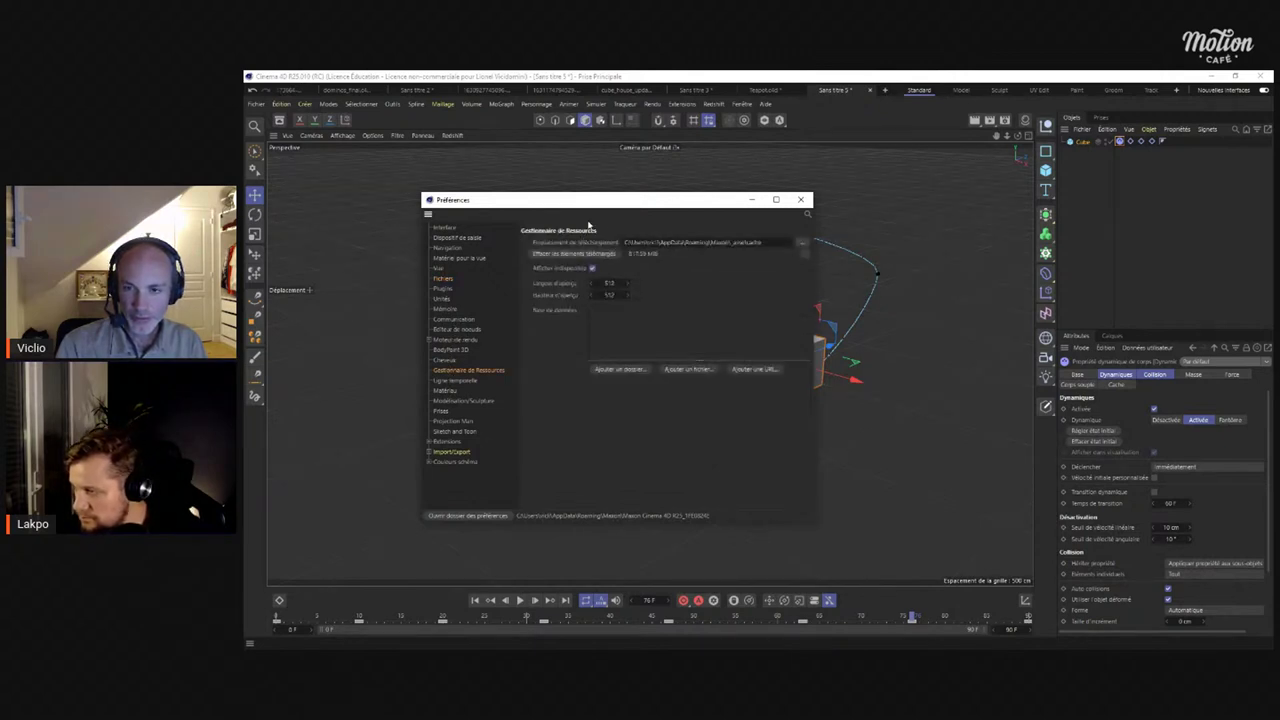
{"action": "left_click_drag", "start_coordinate": [580, 208], "coordinate": [526, 208]}
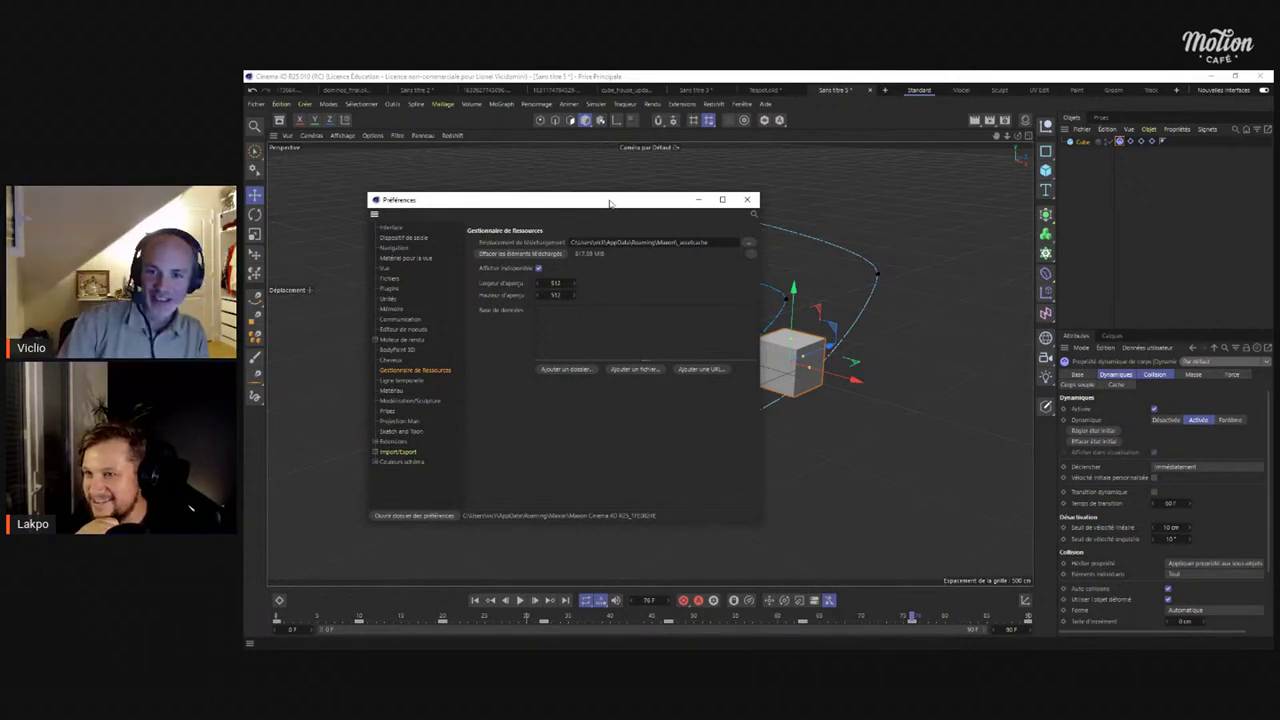
Close the Préférences window.
{"action": "mouse_move", "coordinate": [606, 200]}
{"action": "left_mouse_down"}
{"action": "mouse_move", "coordinate": [510, 200]}
{"action": "mouse_move", "coordinate": [600, 204]}
{"action": "left_mouse_up"}
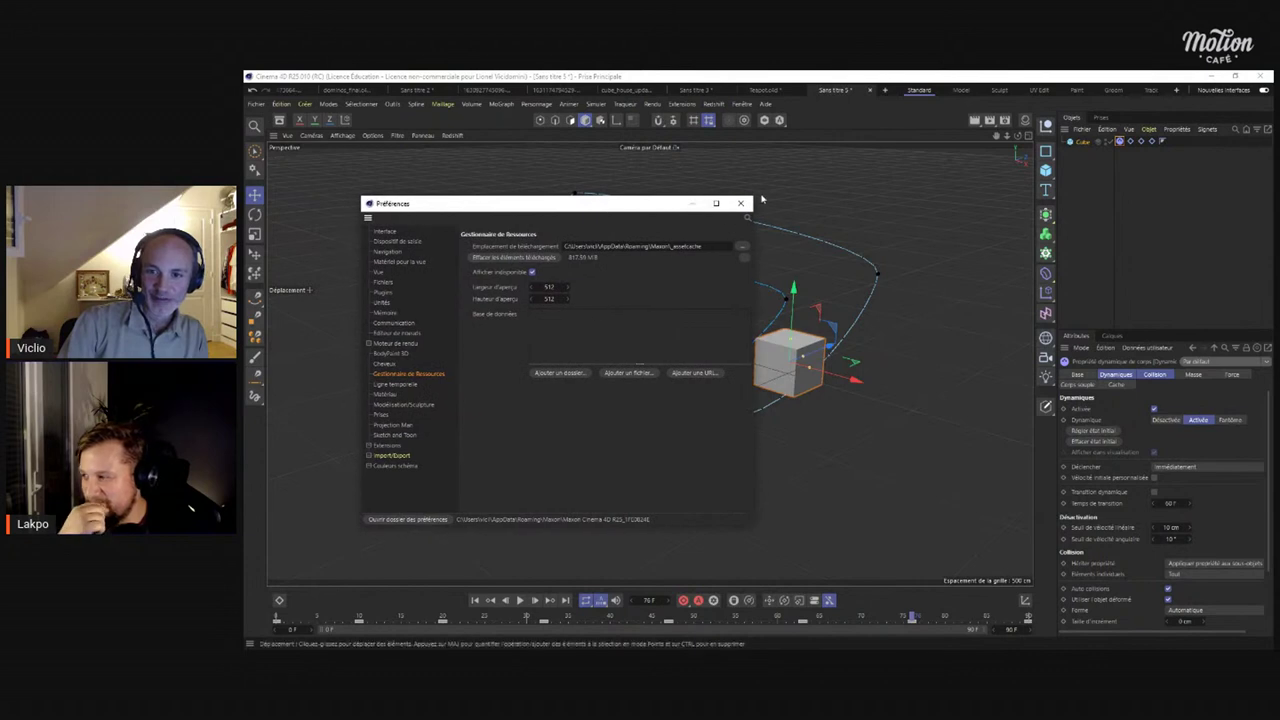
{"action": "left_click", "coordinate": [740, 203]}
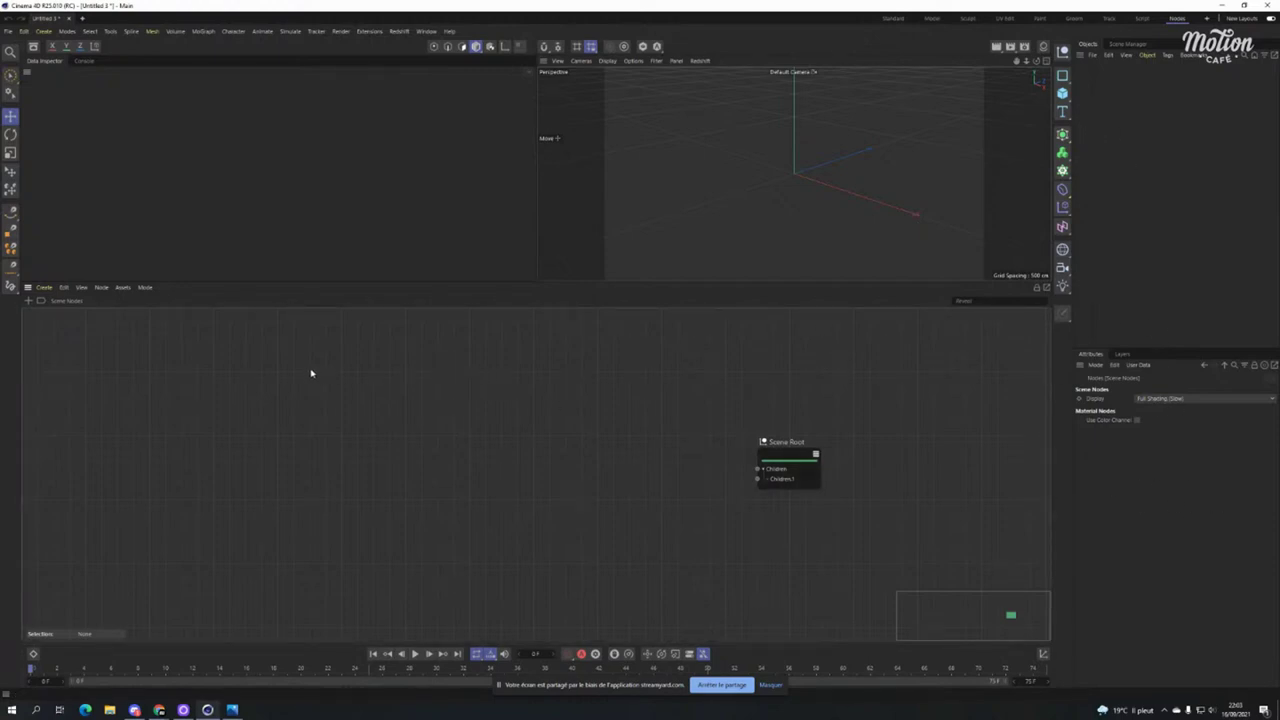
Add a 100 cm Cube Mesh Primitive node via a 'perm' search and expand its Op Output.
{"action": "double_click", "coordinate": [230, 367]}
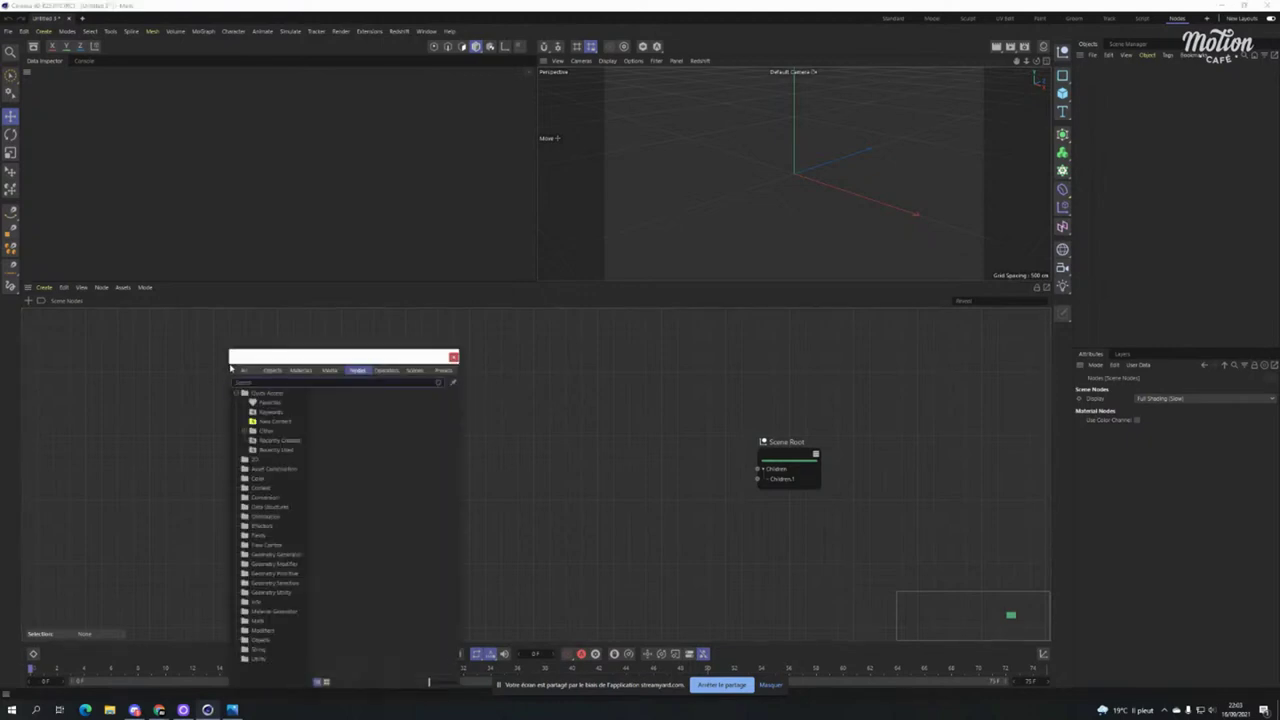
{"action": "type", "text": "perm"}
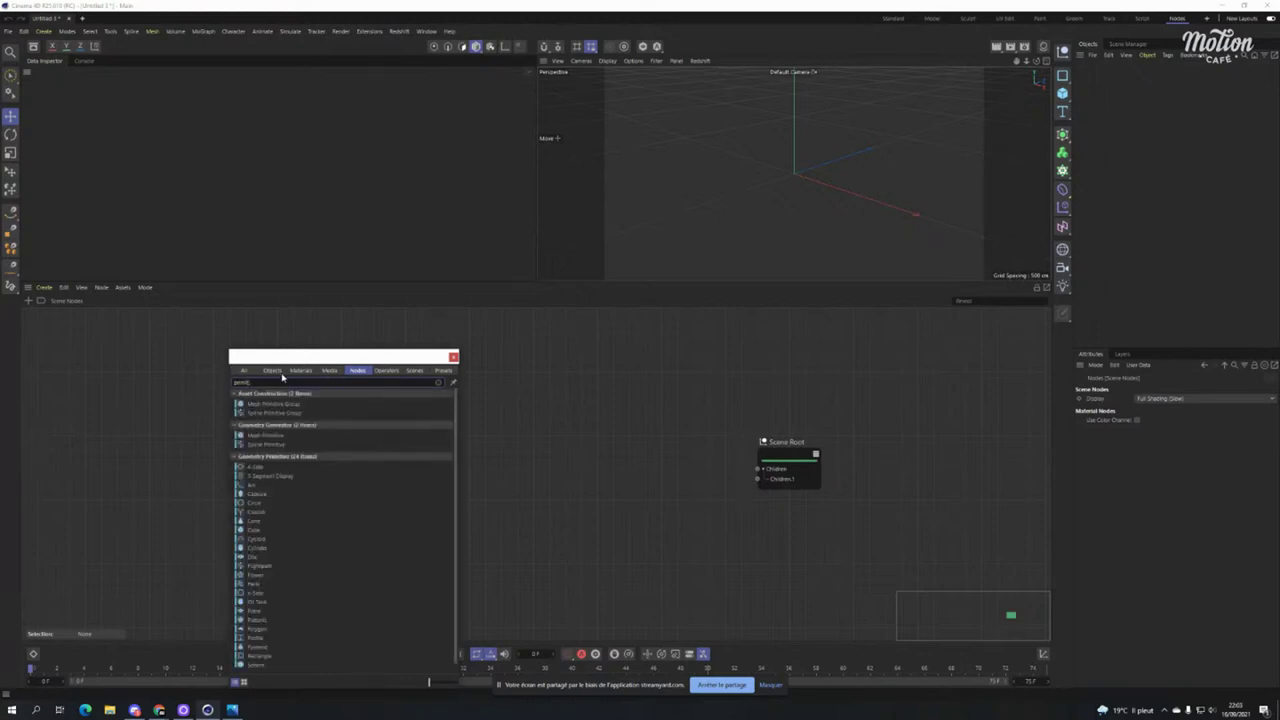
{"action": "left_click", "coordinate": [267, 437]}
{"action": "left_click_drag", "start_coordinate": [267, 437], "coordinate": [203, 388]}
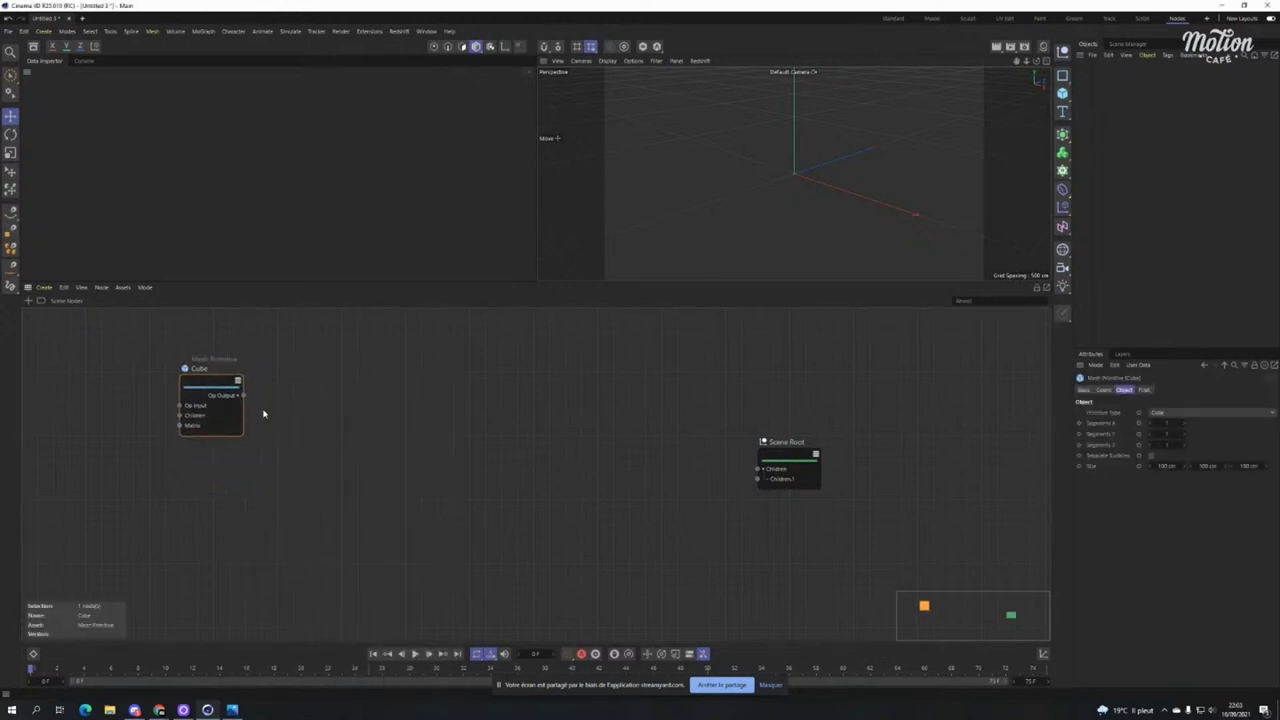
{"action": "left_click", "coordinate": [236, 398]}
{"action": "left_click", "coordinate": [237, 396]}
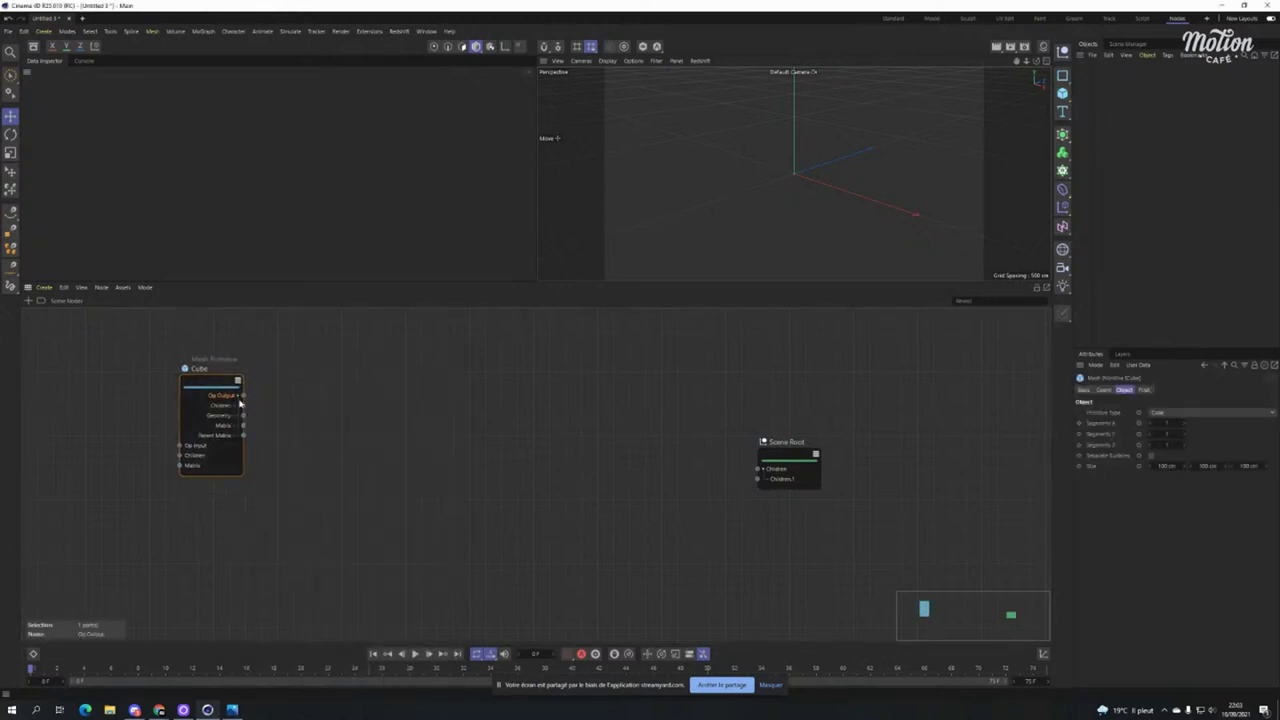
{"action": "left_click_drag", "start_coordinate": [216, 390], "coordinate": [222, 362]}
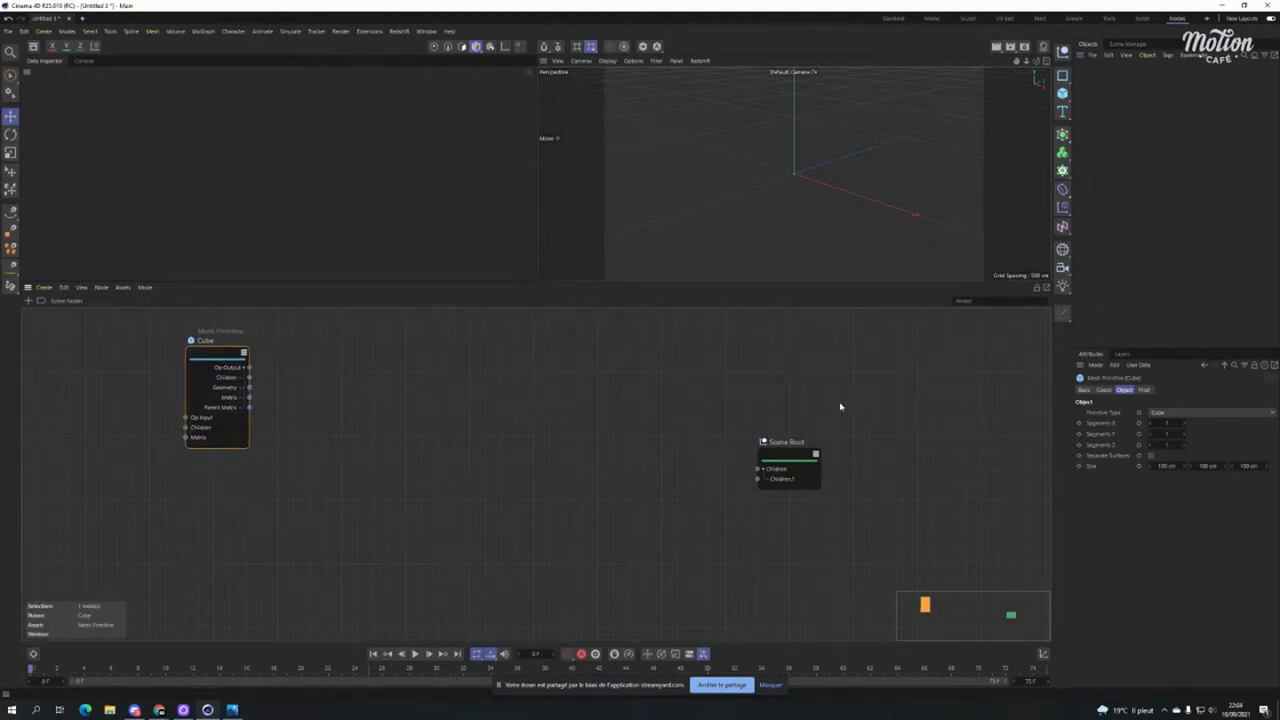
{"action": "left_click", "coordinate": [1208, 414]}
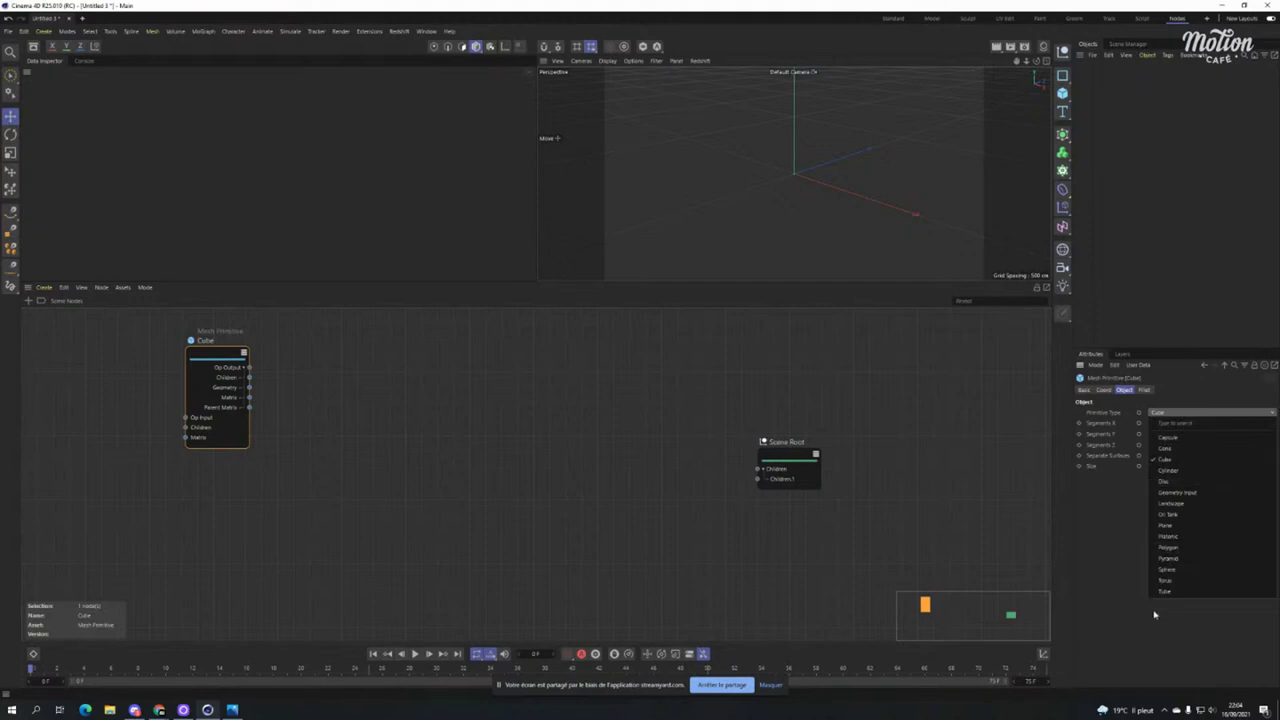
Make the Mesh Primitive a Plane with a width of 200 cm.
{"action": "left_click", "coordinate": [1177, 527]}
{"action": "left_click", "coordinate": [1156, 424]}
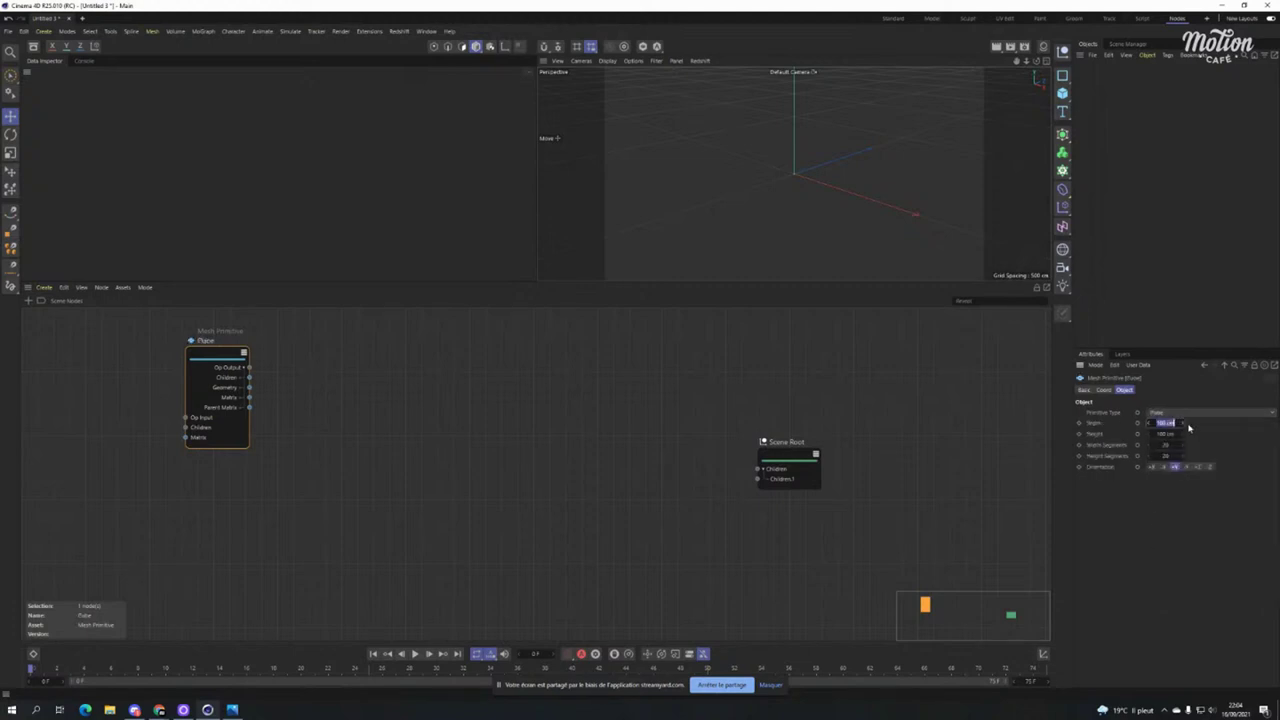
{"action": "type", "text": "200"}
{"action": "key", "text": "Tab"}
Wire the Plane's output into Scene Root's Children so it appears in the viewport.
{"action": "left_click_drag", "start_coordinate": [787, 442], "coordinate": [821, 347]}
{"action": "left_click_drag", "start_coordinate": [243, 367], "coordinate": [801, 397]}
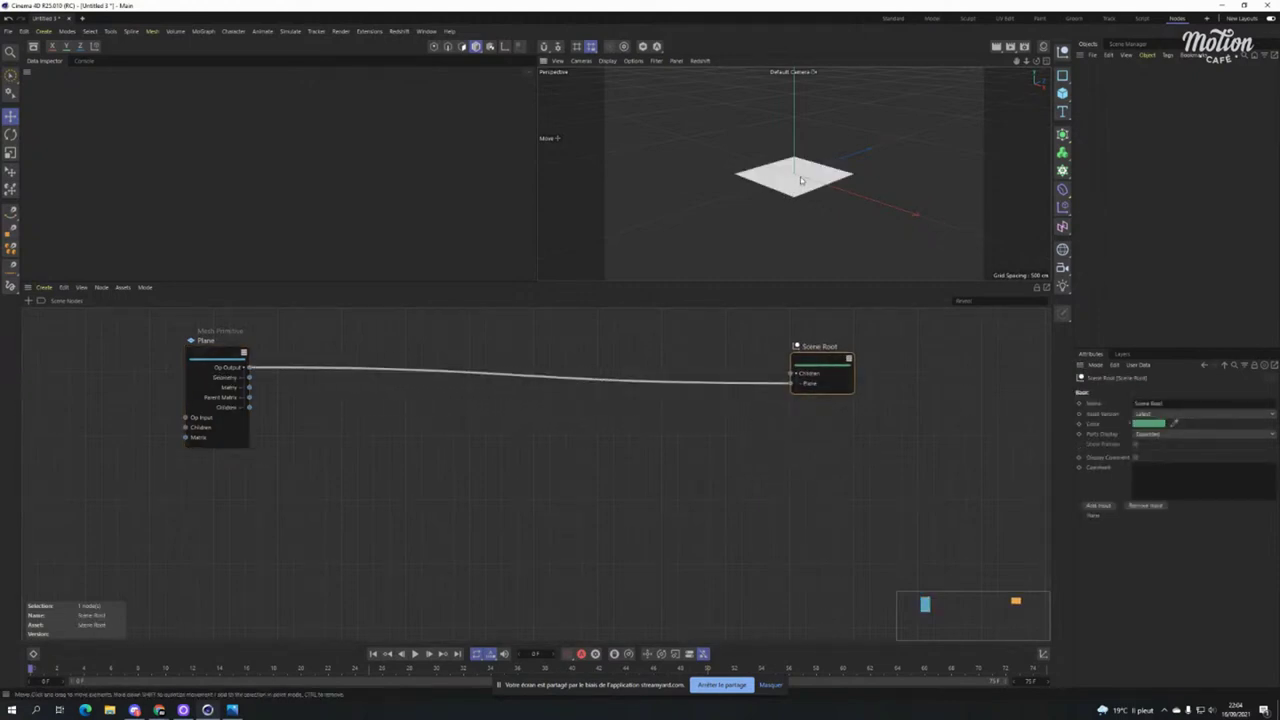
{"action": "scroll", "coordinate": [800, 177], "scroll_direction": "up", "scroll_amount": 3}
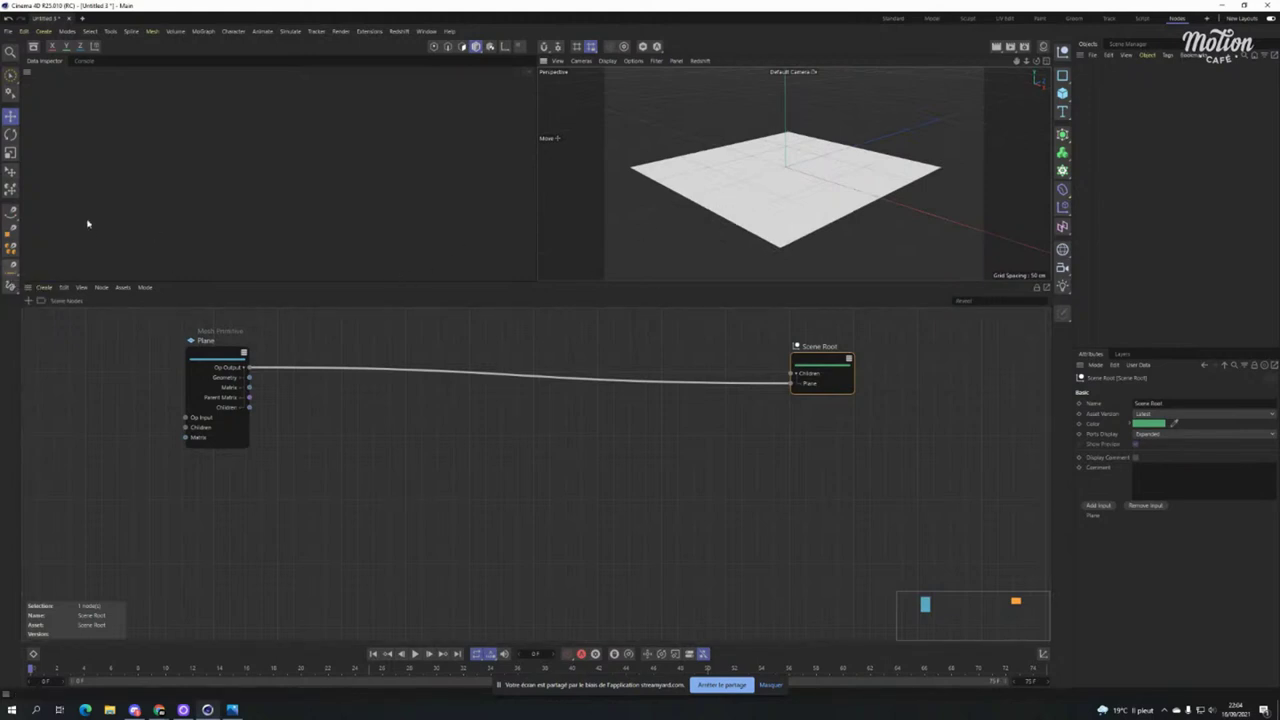
{"action": "left_click_drag", "start_coordinate": [210, 357], "coordinate": [186, 368]}
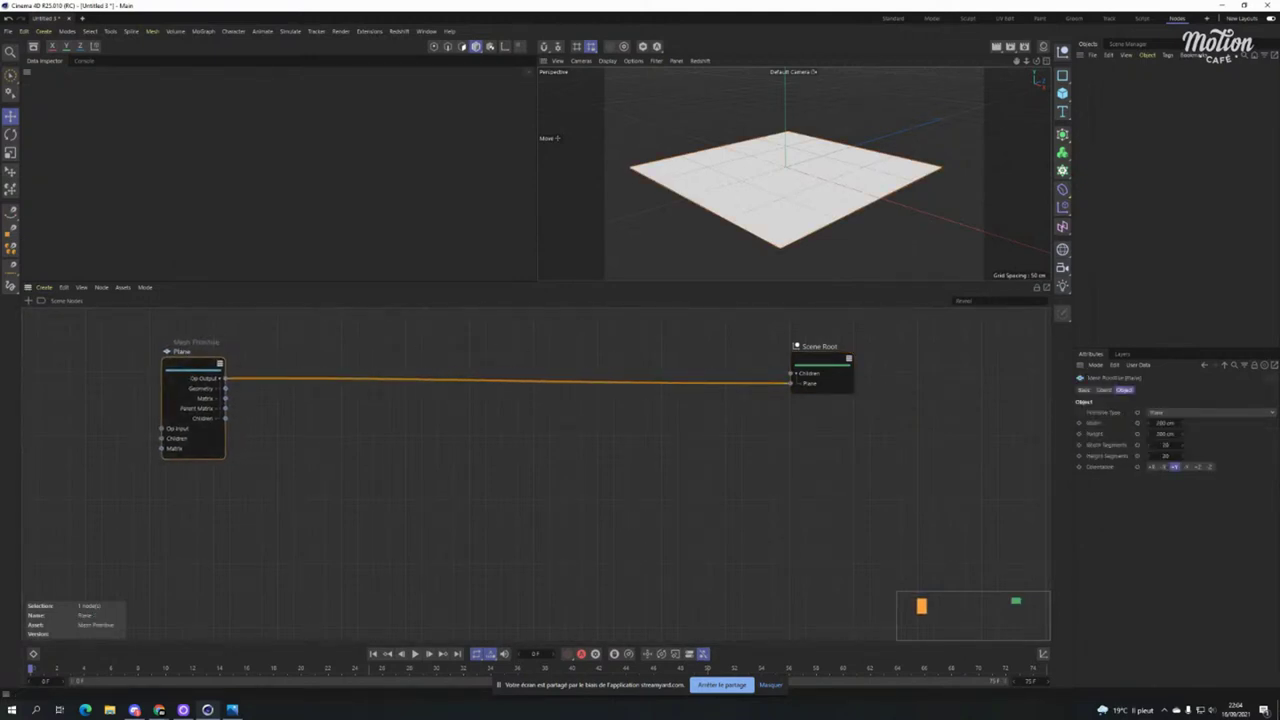
{"action": "left_click", "coordinate": [325, 420]}
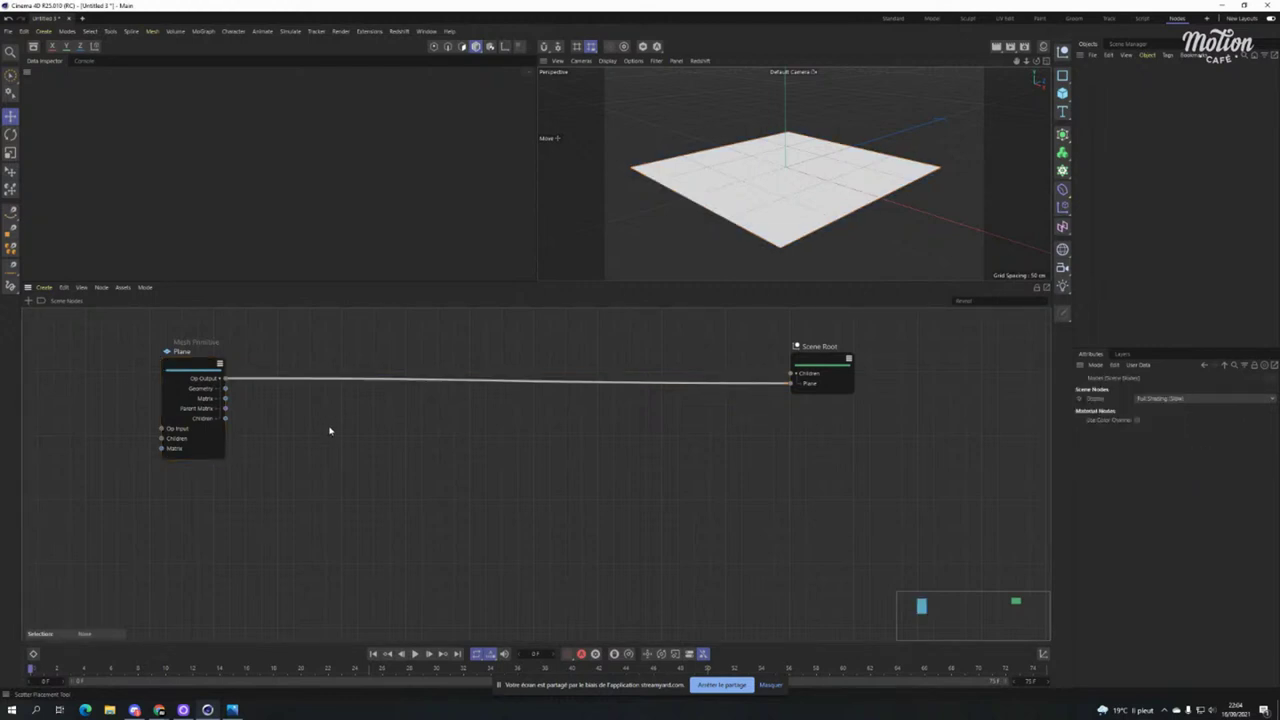
Add a Distribution Op node to the graph by searching 'distribut'.
{"action": "double_click", "coordinate": [364, 476]}
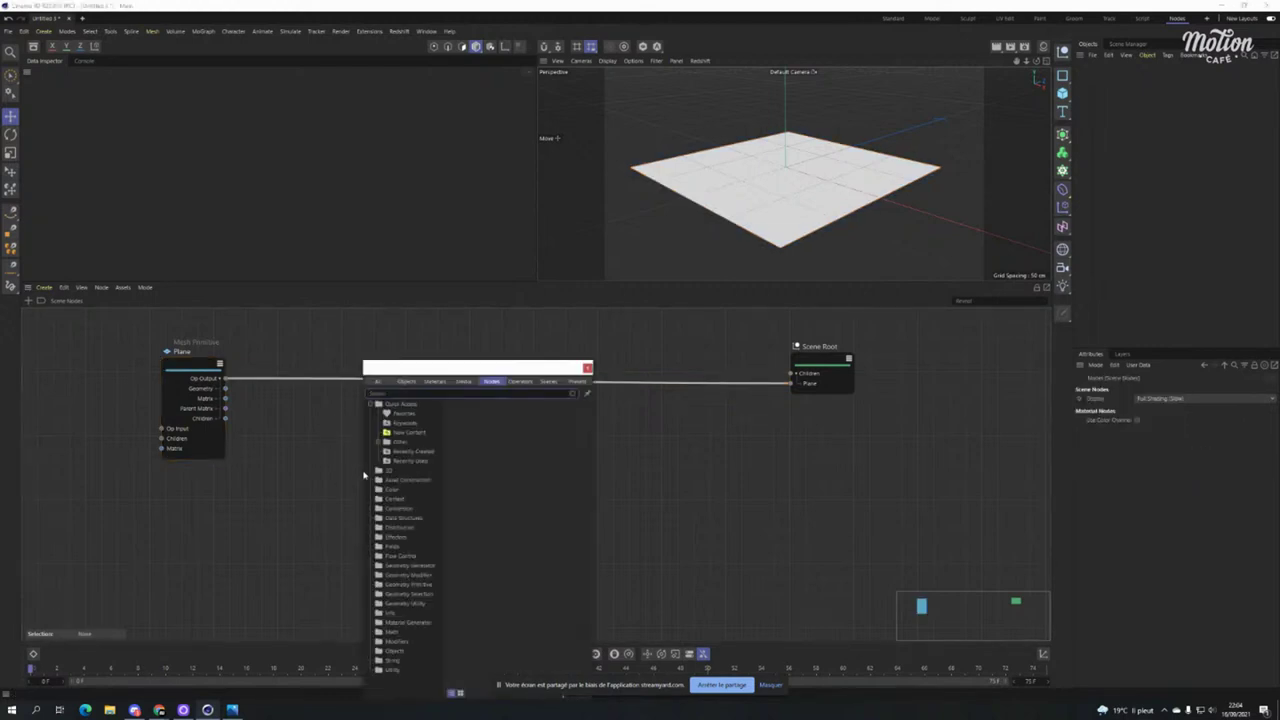
{"action": "type", "text": "di"}
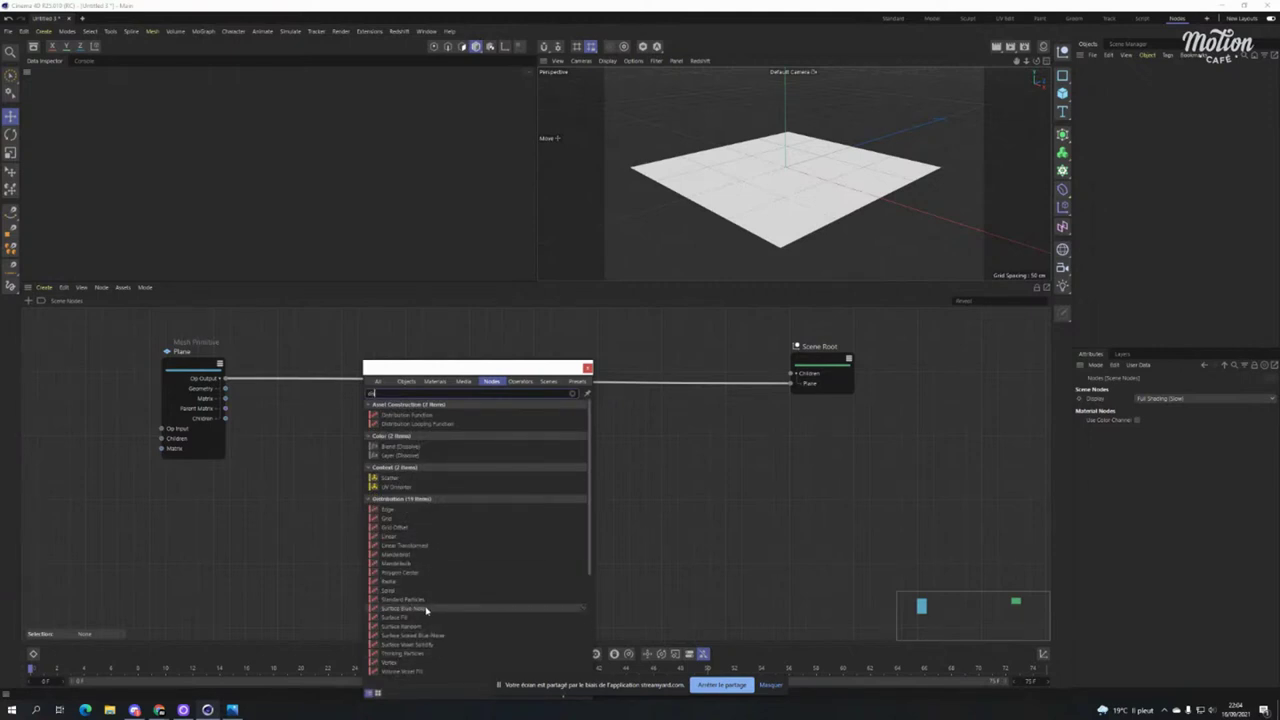
{"action": "type", "text": "st"}
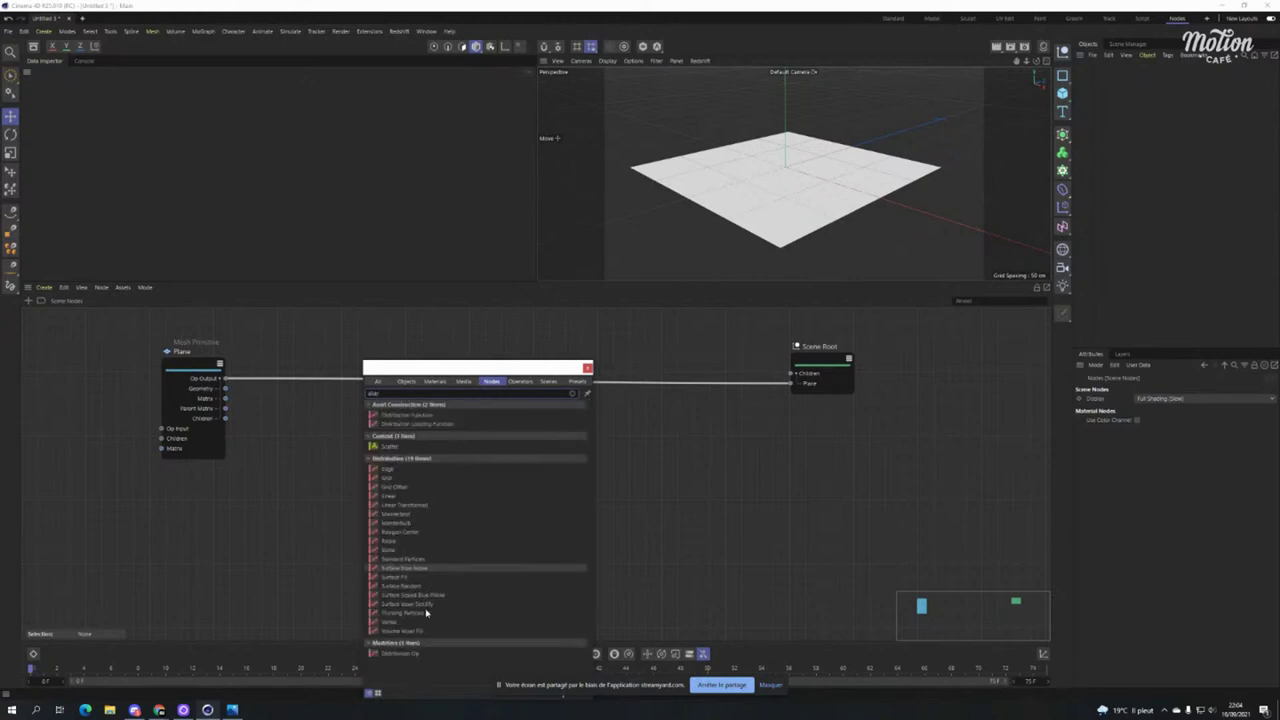
{"action": "type", "text": "ribut"}
{"action": "left_click_drag", "start_coordinate": [400, 653], "coordinate": [354, 433]}
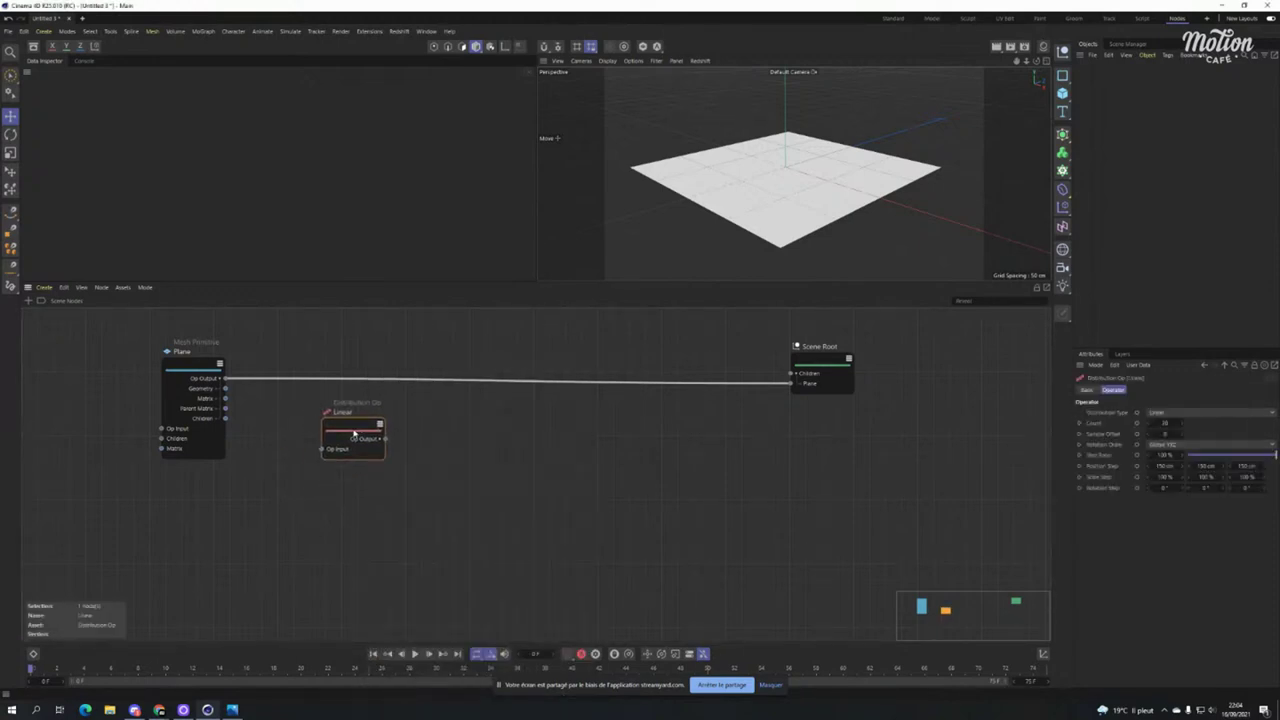
{"action": "double_click", "coordinate": [275, 416]}
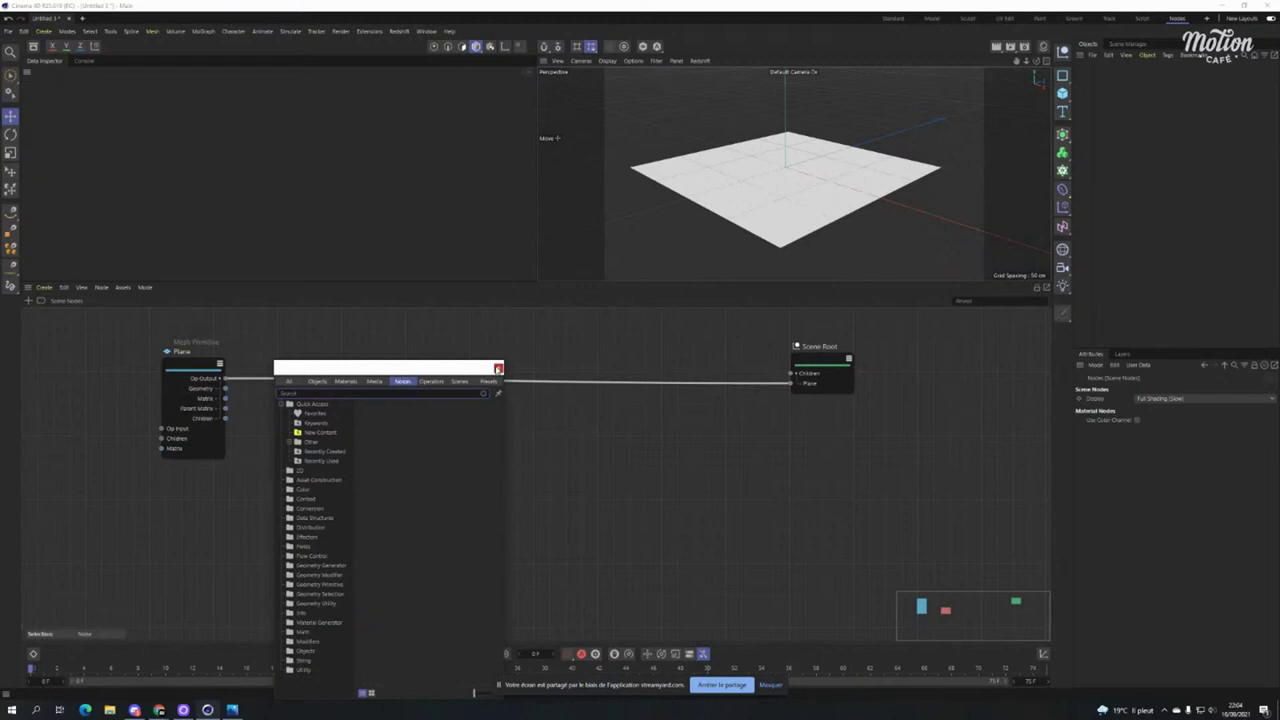
{"action": "left_click", "coordinate": [498, 368]}
{"action": "double_click", "coordinate": [320, 412]}
{"action": "left_click", "coordinate": [545, 368]}
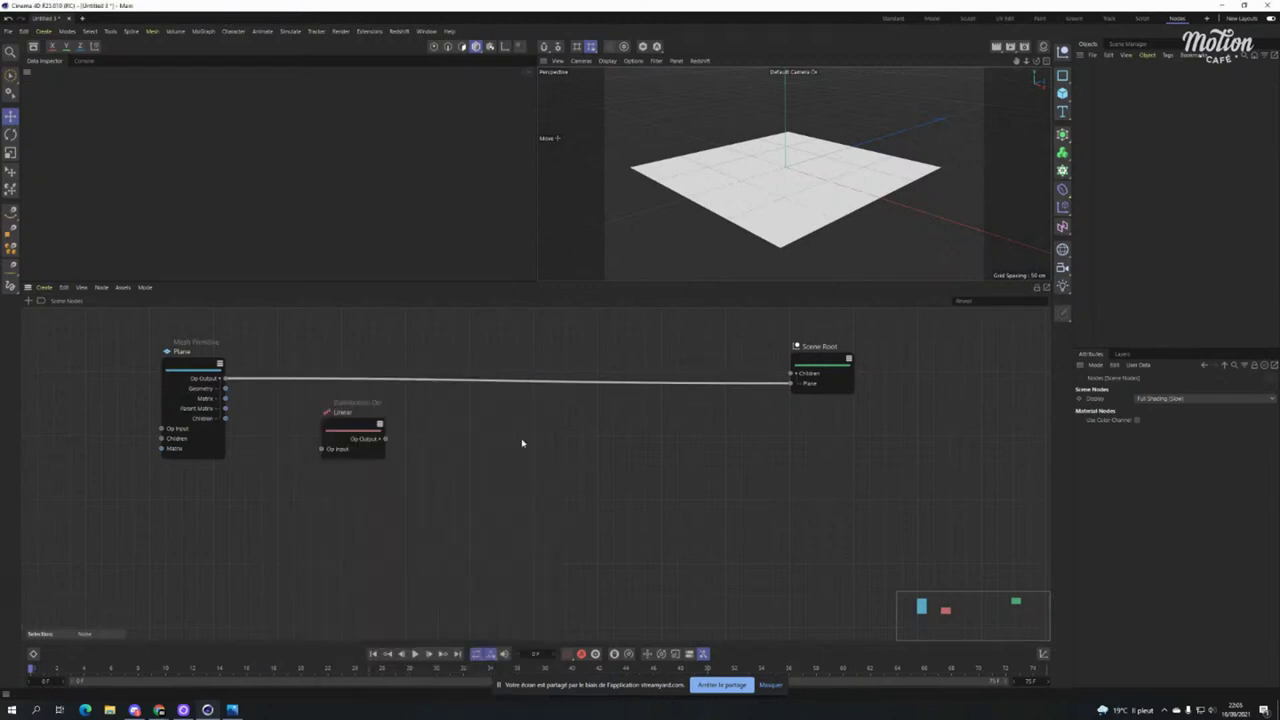
{"action": "double_click", "coordinate": [520, 442]}
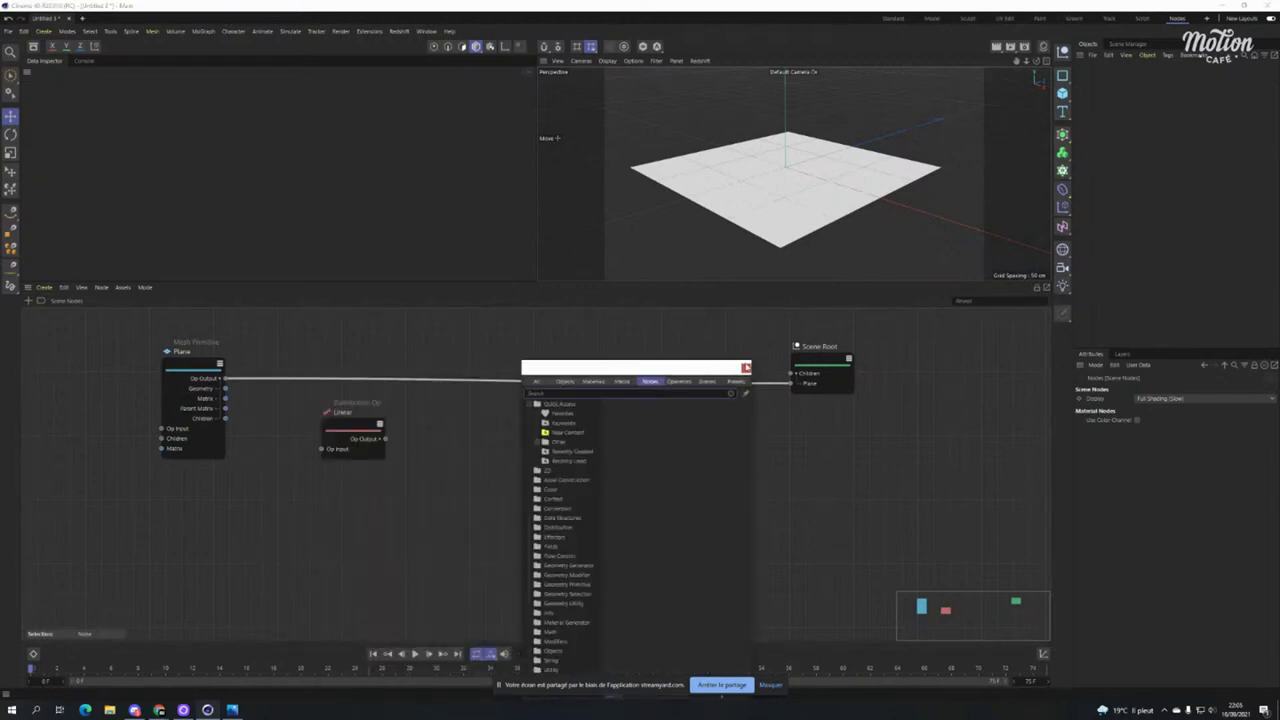
{"action": "left_click", "coordinate": [745, 368]}
{"action": "mouse_move", "coordinate": [342, 428]}
{"action": "left_mouse_down"}
{"action": "mouse_move", "coordinate": [370, 410]}
{"action": "mouse_move", "coordinate": [360, 413]}
{"action": "left_mouse_up"}
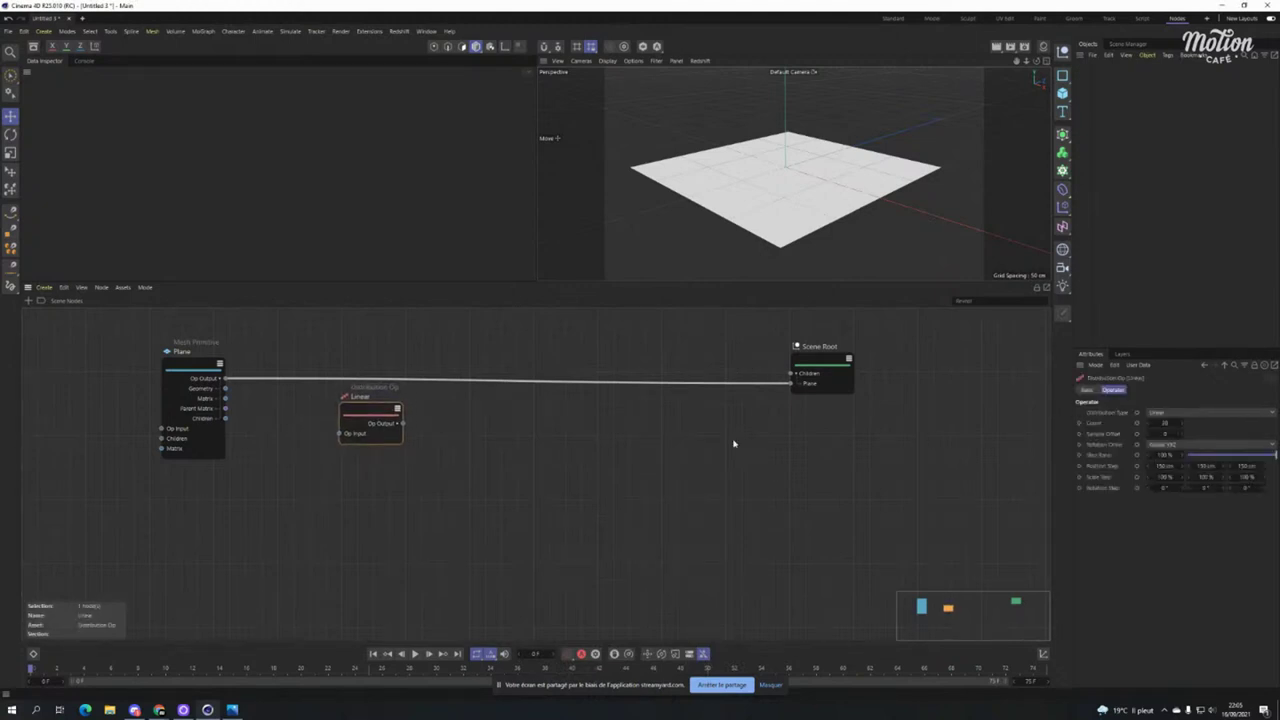
Set the Distribution Type to Surface Random and expand its Parameters to show Geometry.
{"action": "left_click", "coordinate": [1152, 412]}
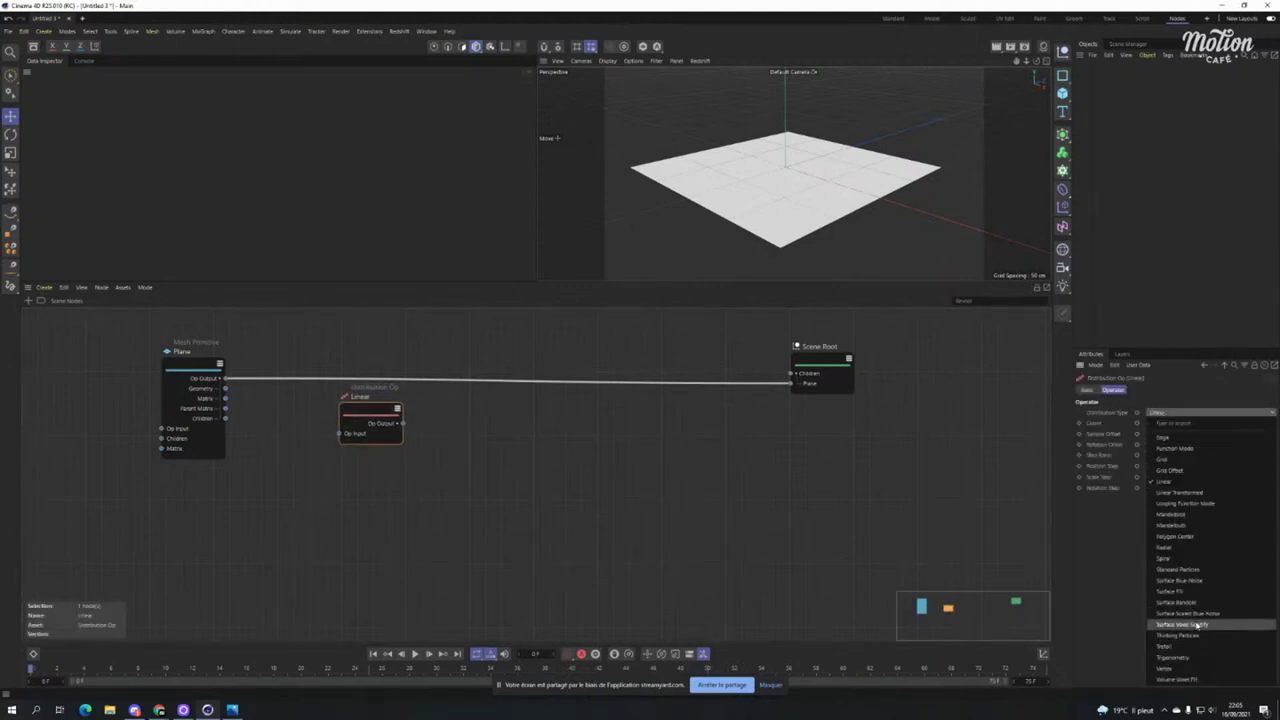
{"action": "left_click", "coordinate": [373, 420]}
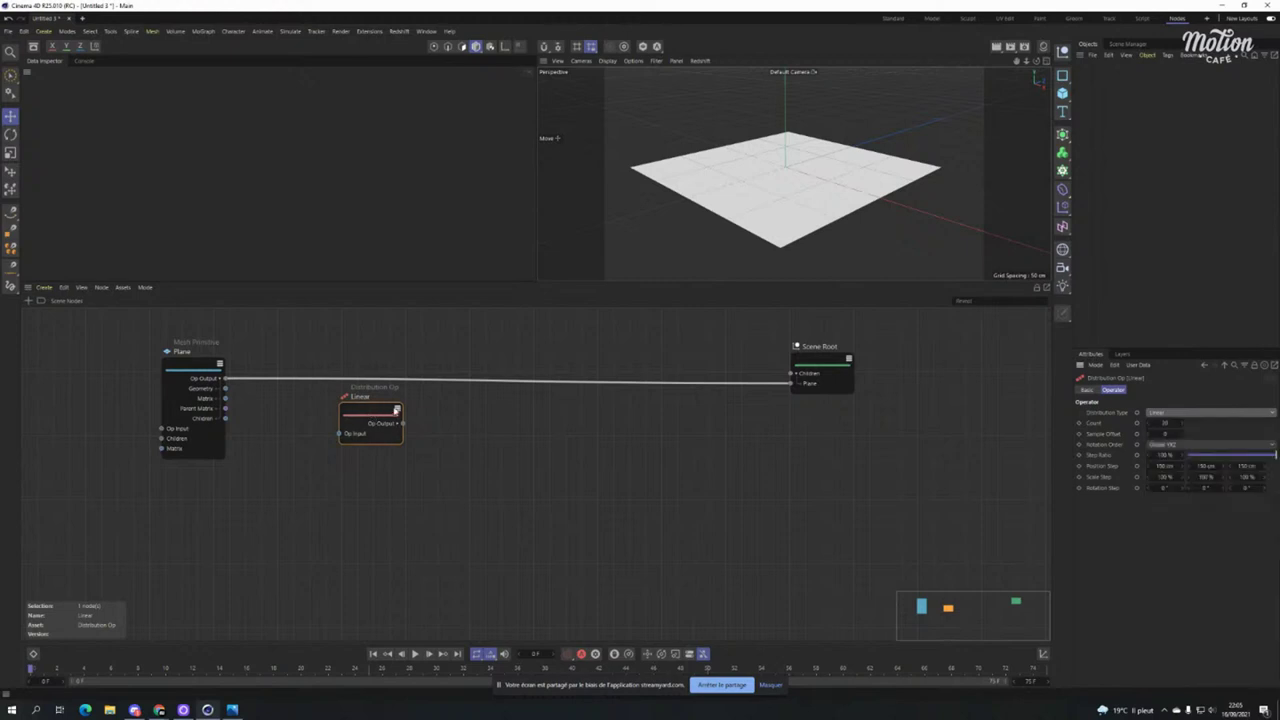
{"action": "left_click_drag", "start_coordinate": [397, 410], "coordinate": [401, 407]}
{"action": "left_click", "coordinate": [1184, 414]}
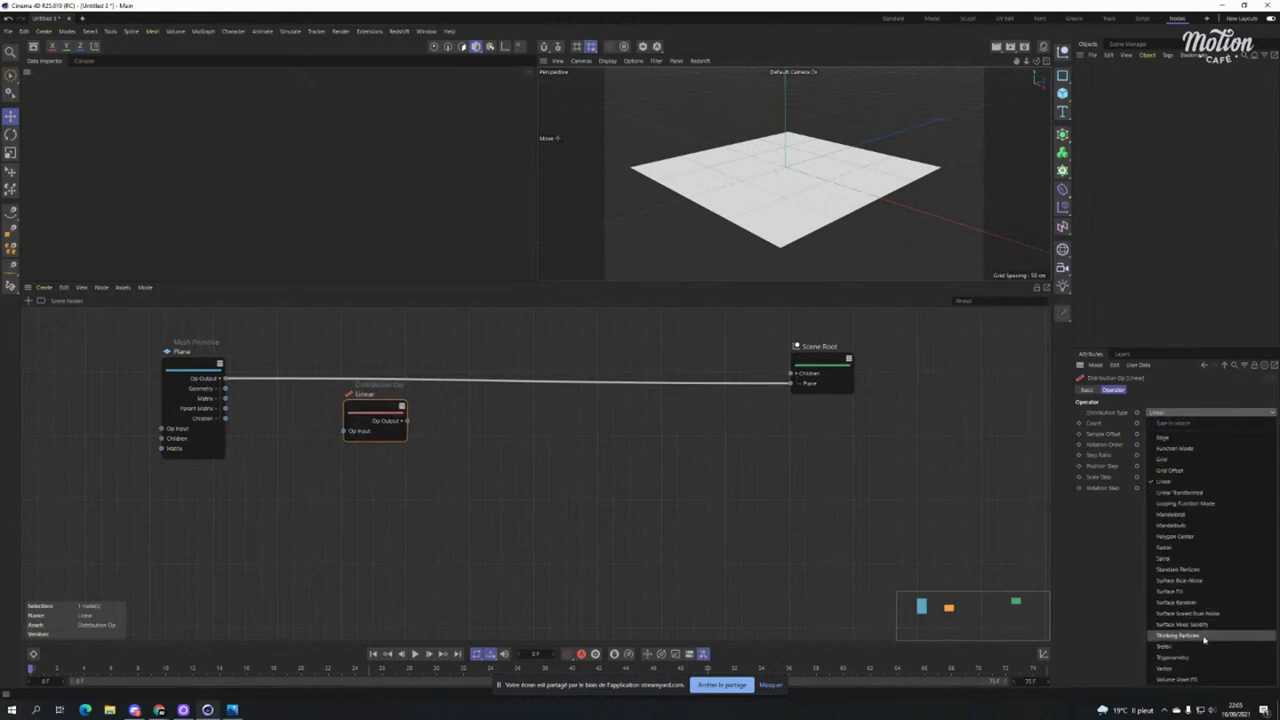
{"action": "left_click", "coordinate": [1200, 602]}
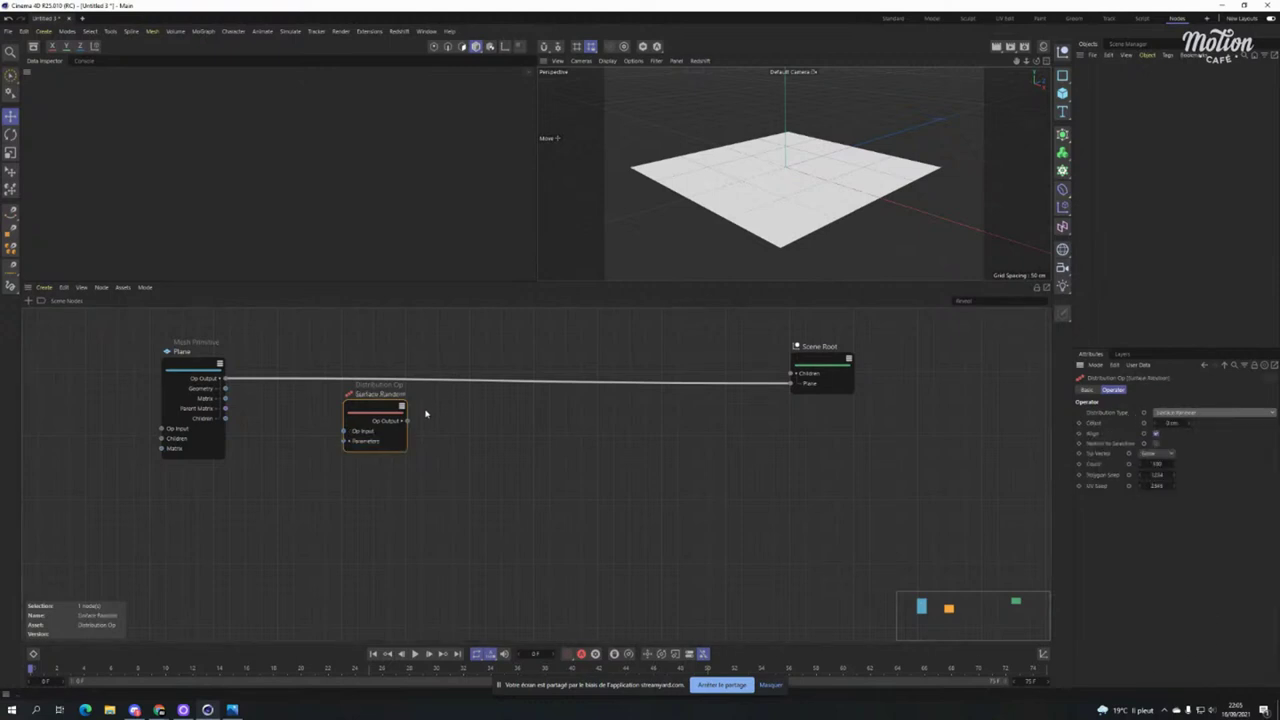
{"action": "left_click_drag", "start_coordinate": [351, 416], "coordinate": [328, 414]}
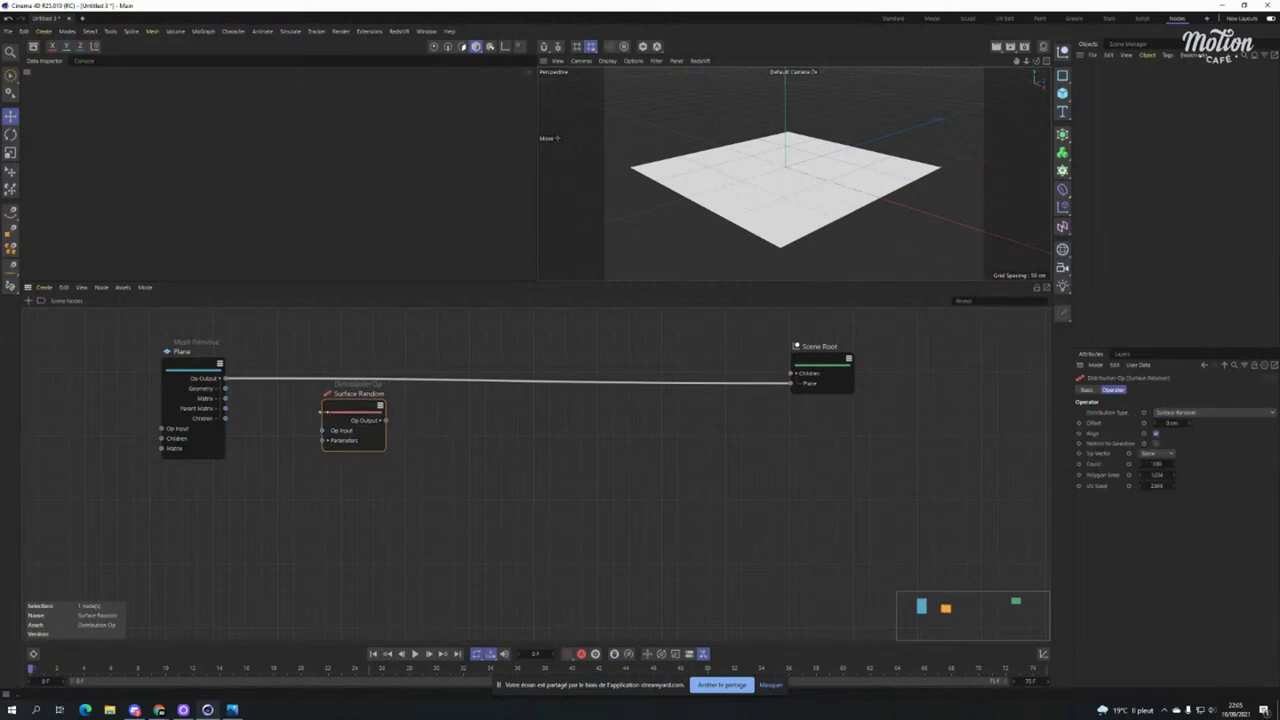
{"action": "left_click", "coordinate": [326, 440]}
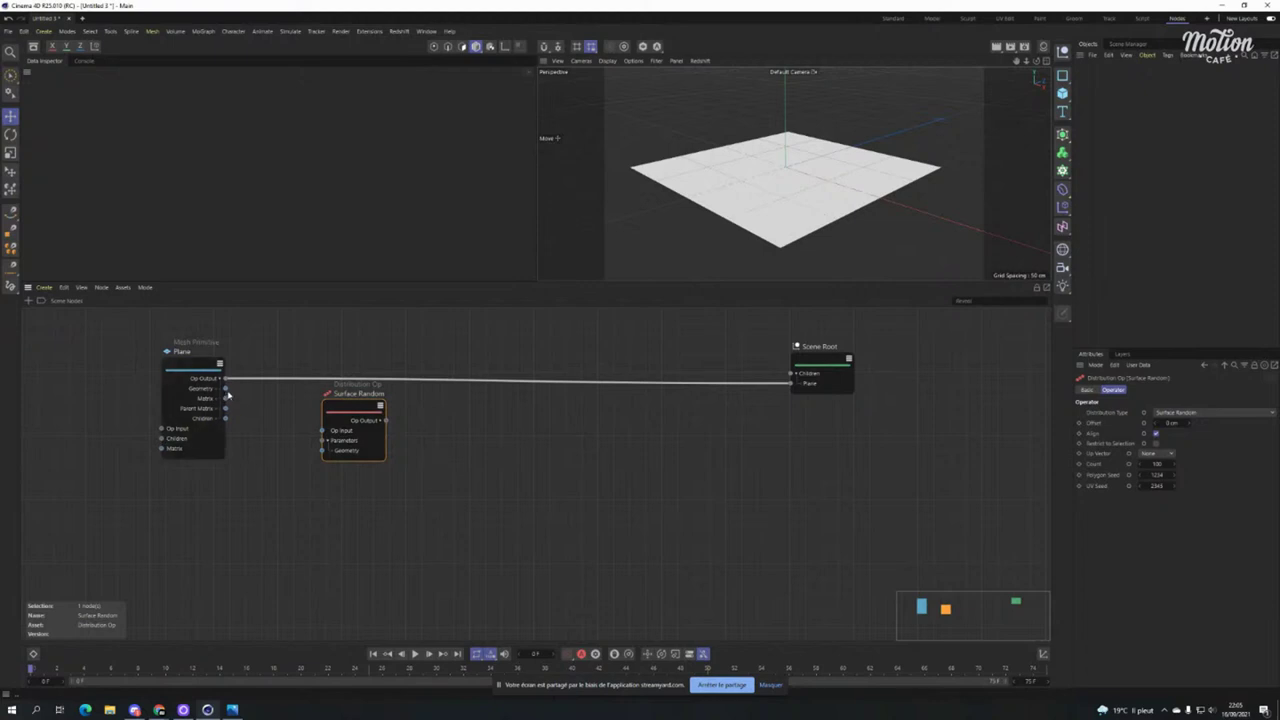
Connect the Plane's Geometry output to Surface Random's Geometry input.
{"action": "left_click_drag", "start_coordinate": [226, 392], "coordinate": [322, 440]}
{"action": "key", "text": "alt+Tab"}
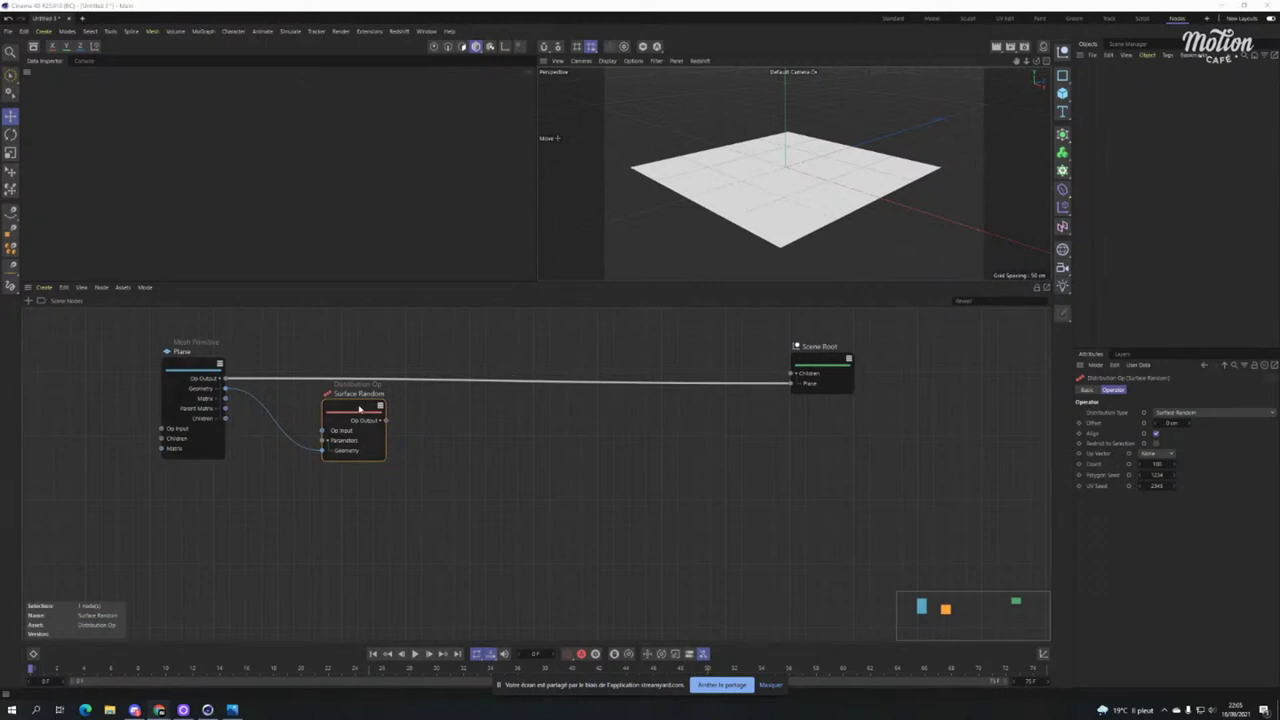
{"action": "left_click_drag", "start_coordinate": [361, 408], "coordinate": [304, 482]}
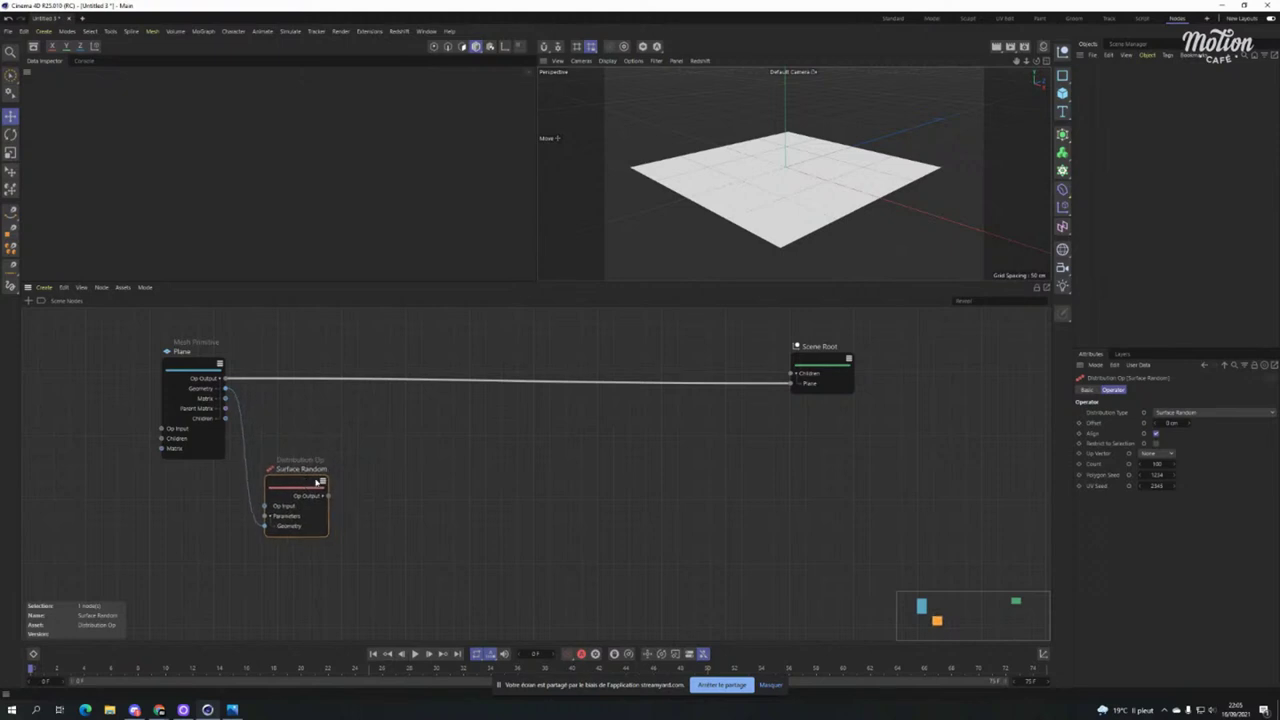
{"action": "left_click", "coordinate": [468, 458]}
Add a Cloner using Surface Random as its Distribution, and duplicate the Plane node as clones.
{"action": "double_click", "coordinate": [472, 450]}
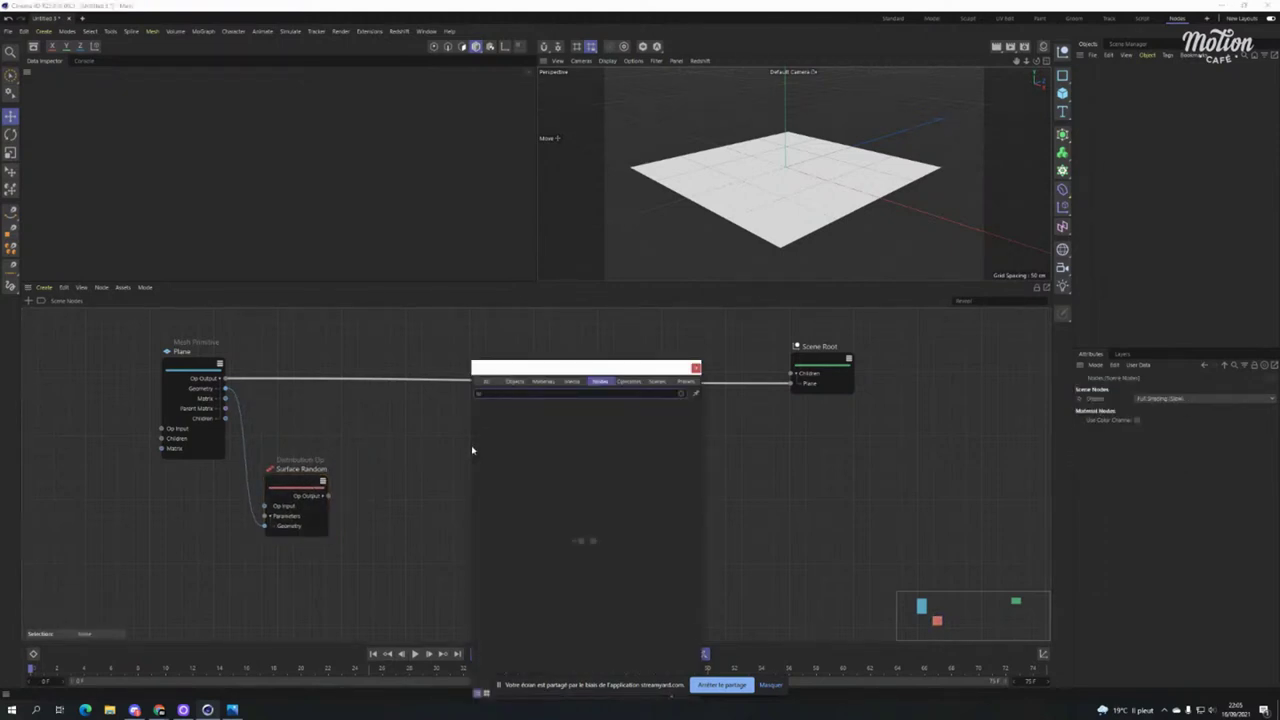
{"action": "type", "text": "clone"}
{"action": "left_click_drag", "start_coordinate": [493, 424], "coordinate": [453, 318]}
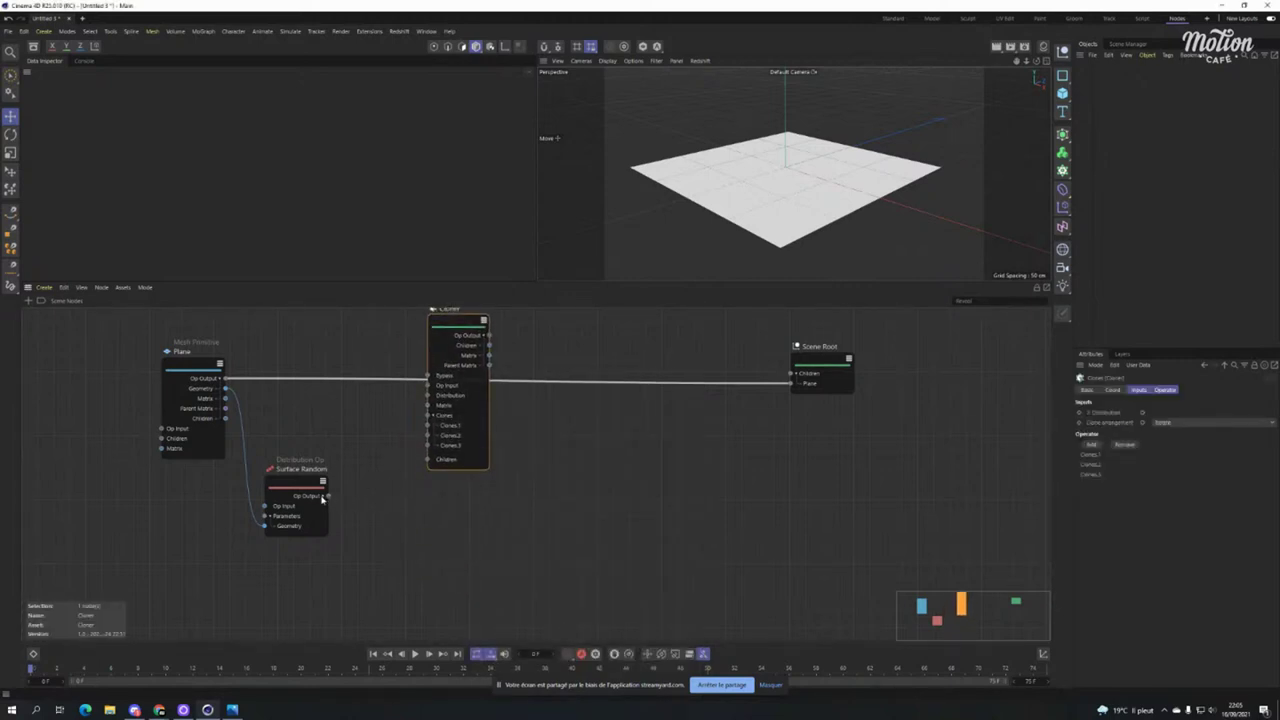
{"action": "left_click", "coordinate": [328, 497]}
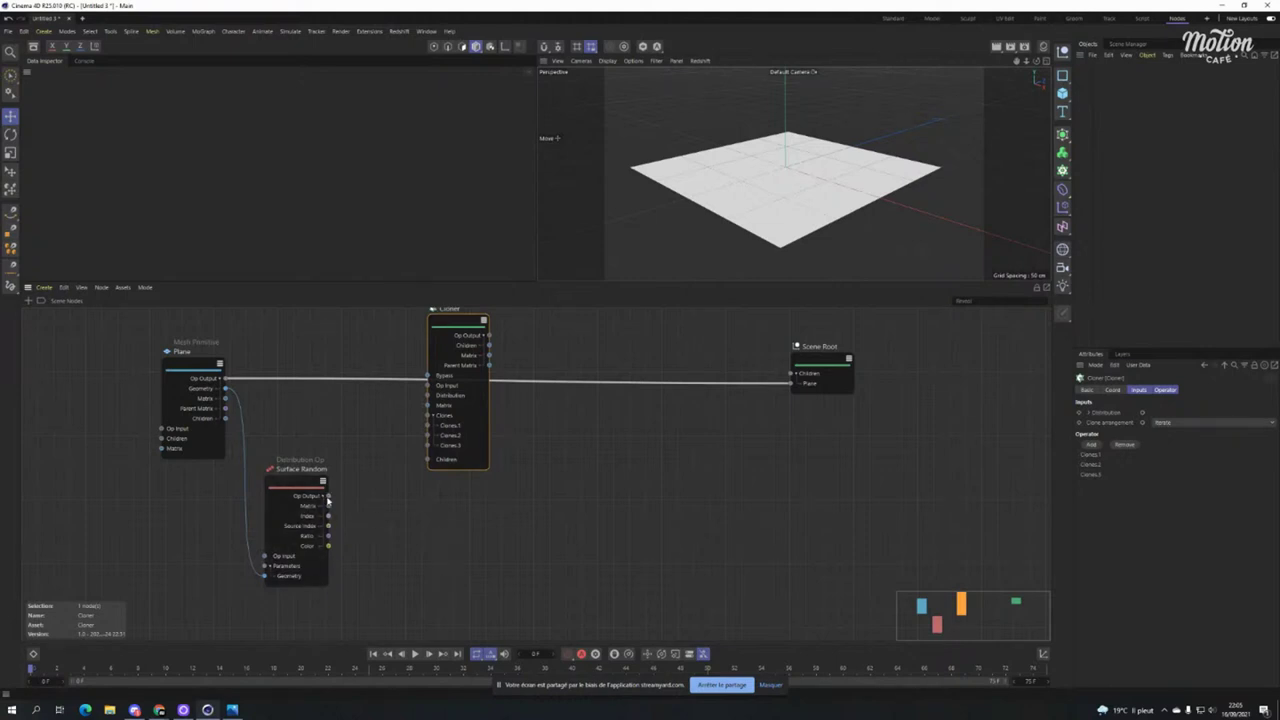
{"action": "left_click_drag", "start_coordinate": [328, 497], "coordinate": [437, 402]}
{"action": "left_click_drag", "start_coordinate": [465, 332], "coordinate": [495, 385]}
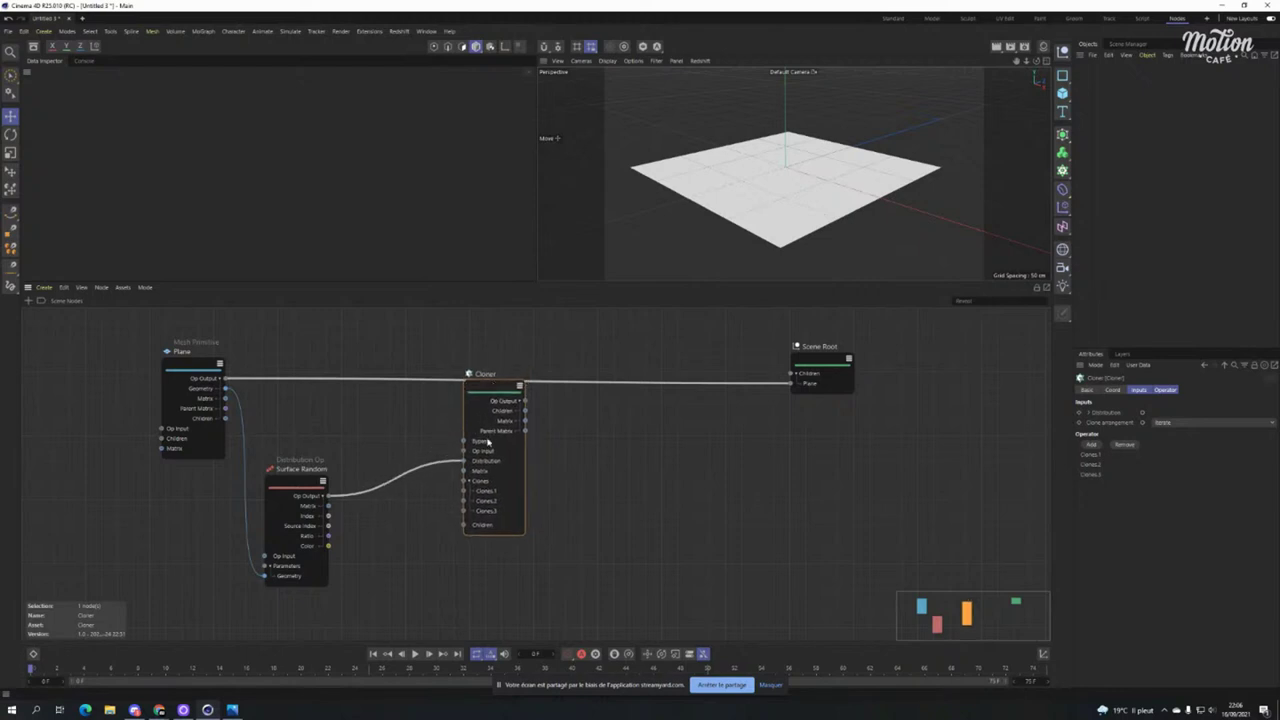
{"action": "left_click", "coordinate": [372, 437]}
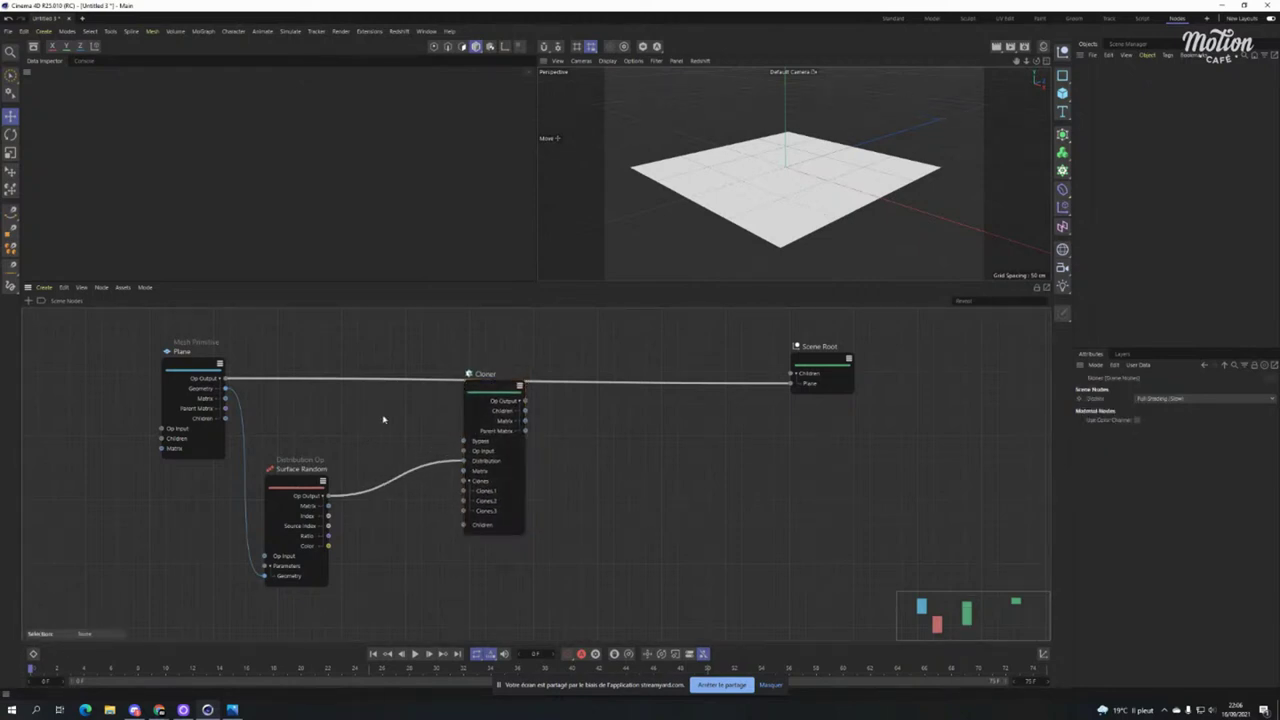
{"action": "left_click", "coordinate": [207, 370]}
{"action": "left_click_drag", "start_coordinate": [186, 369], "coordinate": [464, 491], "text": "ctrl"}
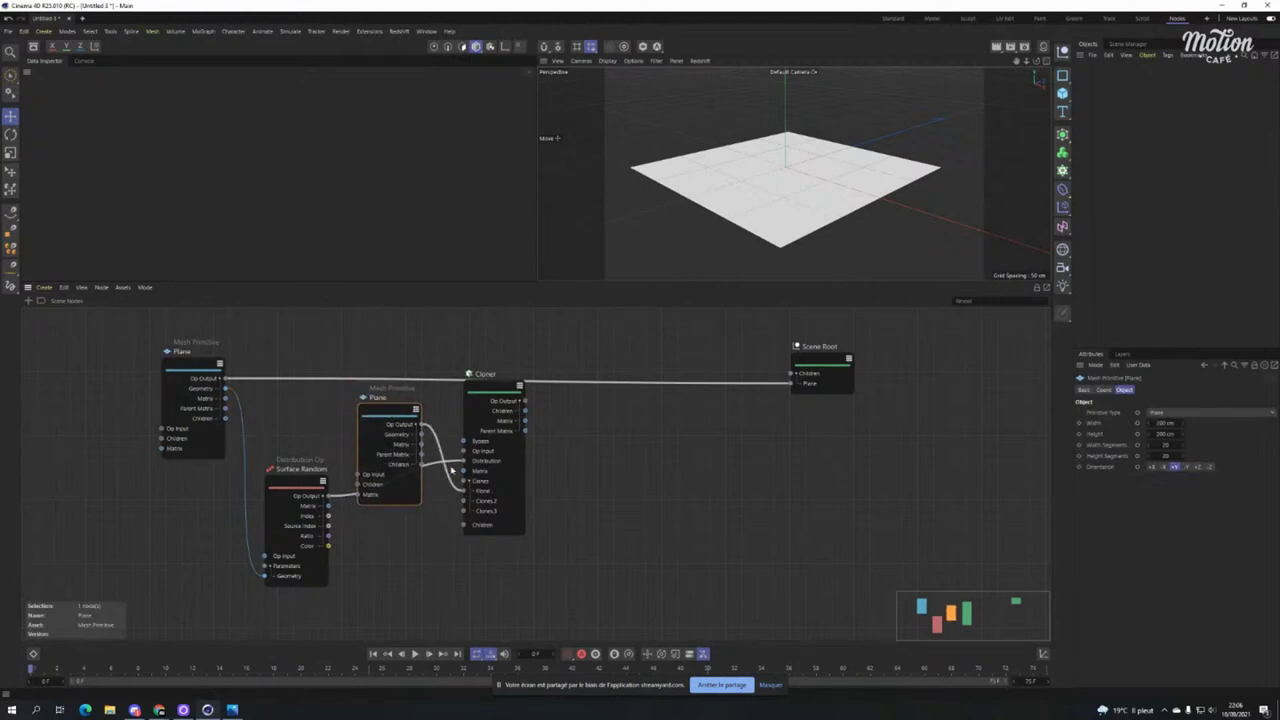
Make the copied primitive a 10 cm Cube and wire the Cloner's output into Scene Root.
{"action": "left_click", "coordinate": [1190, 413]}
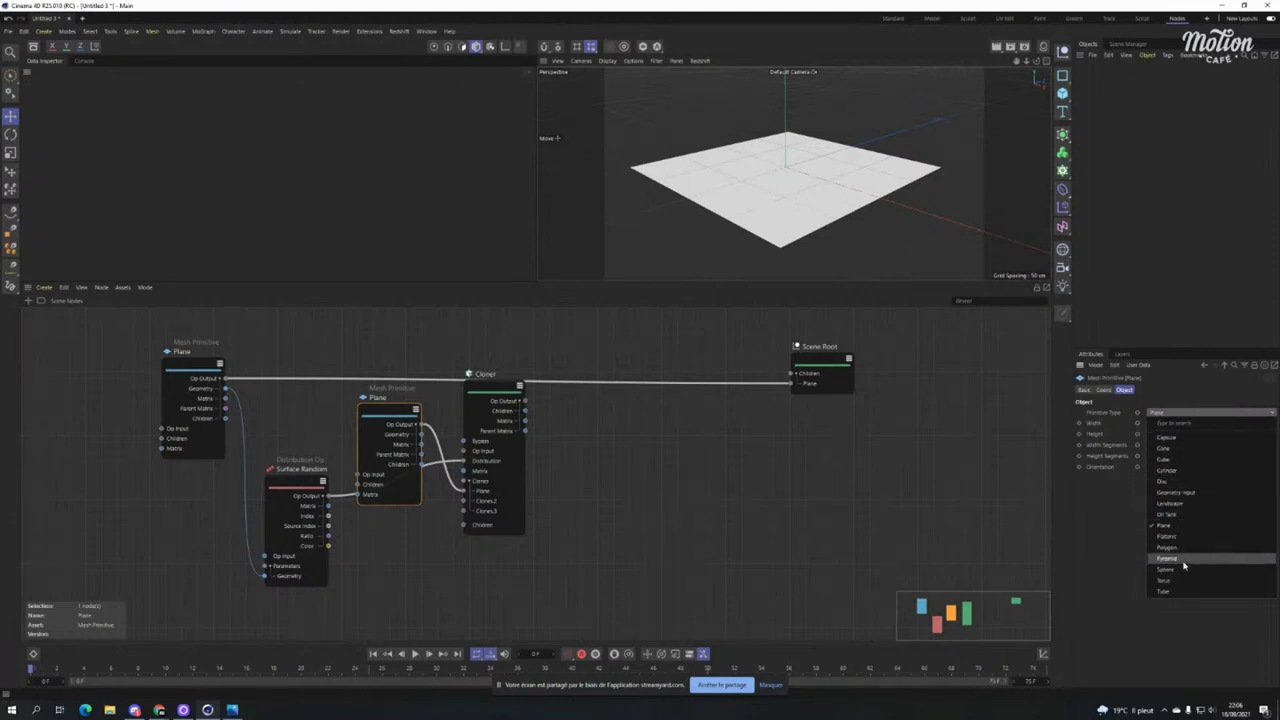
{"action": "left_click", "coordinate": [1165, 459]}
{"action": "left_click", "coordinate": [1166, 466]}
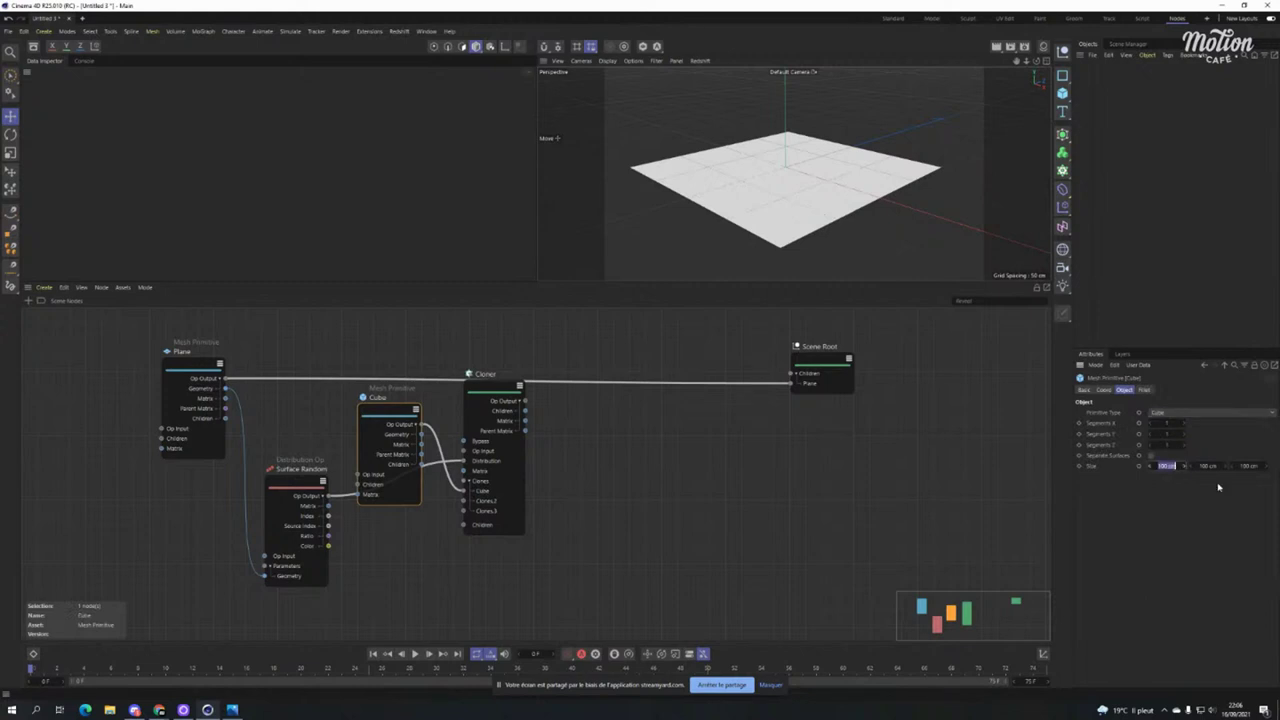
{"action": "type", "text": "10"}
{"action": "key", "text": "Tab"}
{"action": "type", "text": "10"}
{"action": "key", "text": "Tab"}
{"action": "type", "text": "1"}
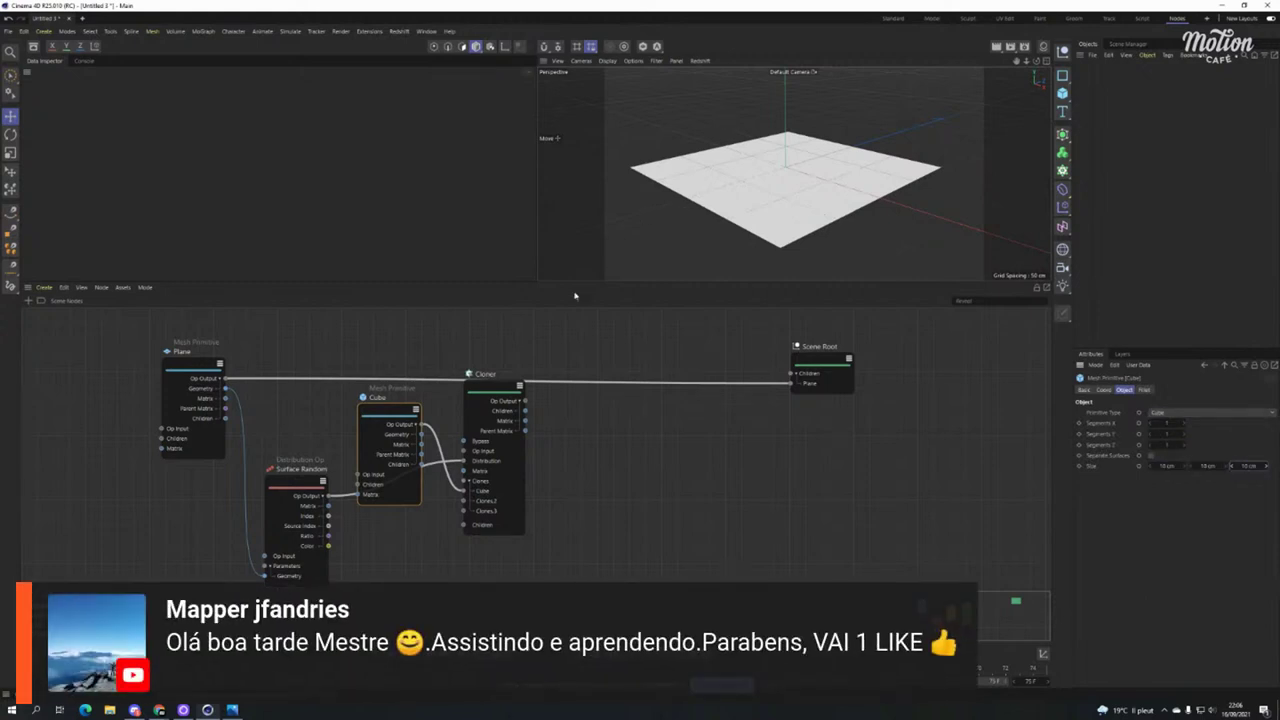
{"action": "mouse_move", "coordinate": [525, 400]}
{"action": "left_mouse_down"}
{"action": "mouse_move", "coordinate": [814, 386]}
{"action": "mouse_move", "coordinate": [793, 385]}
{"action": "left_mouse_up"}
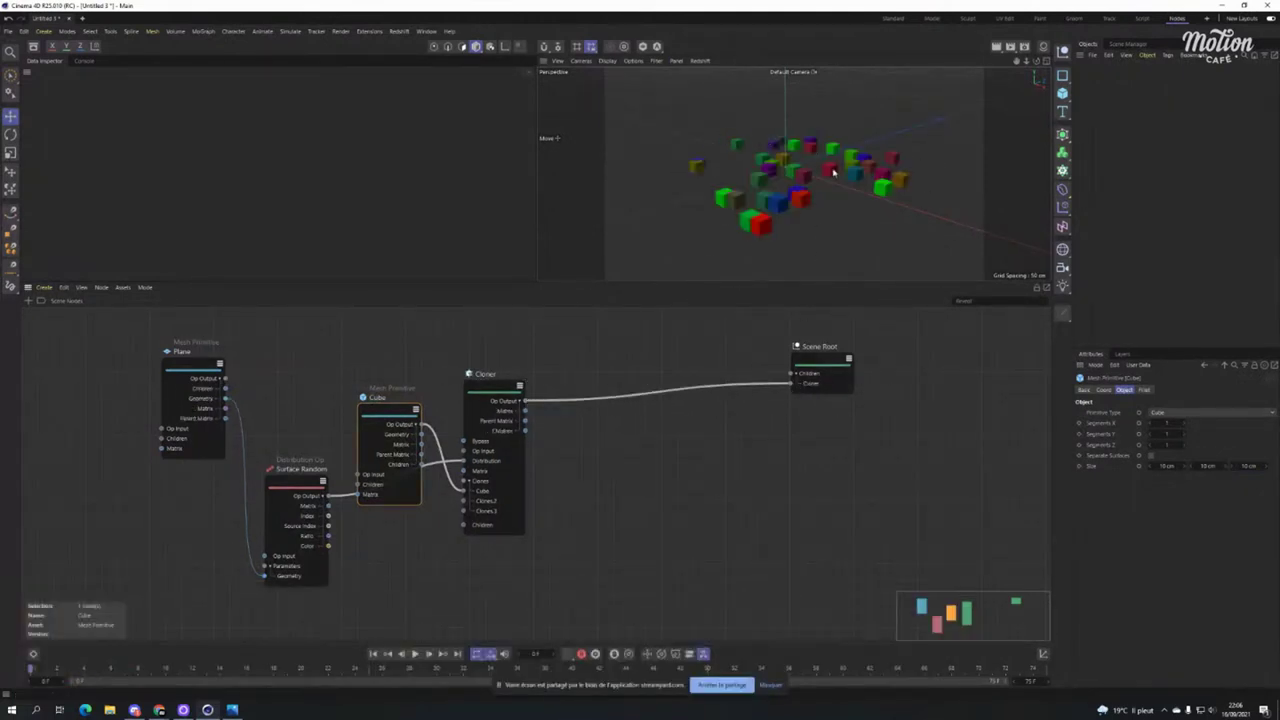
{"action": "left_click_drag", "start_coordinate": [487, 376], "coordinate": [556, 354]}
Reposition the Cube and Cloner nodes, moving the Clones inputs above Bypass.
{"action": "left_click_drag", "start_coordinate": [392, 410], "coordinate": [361, 353]}
{"action": "left_click", "coordinate": [557, 419]}
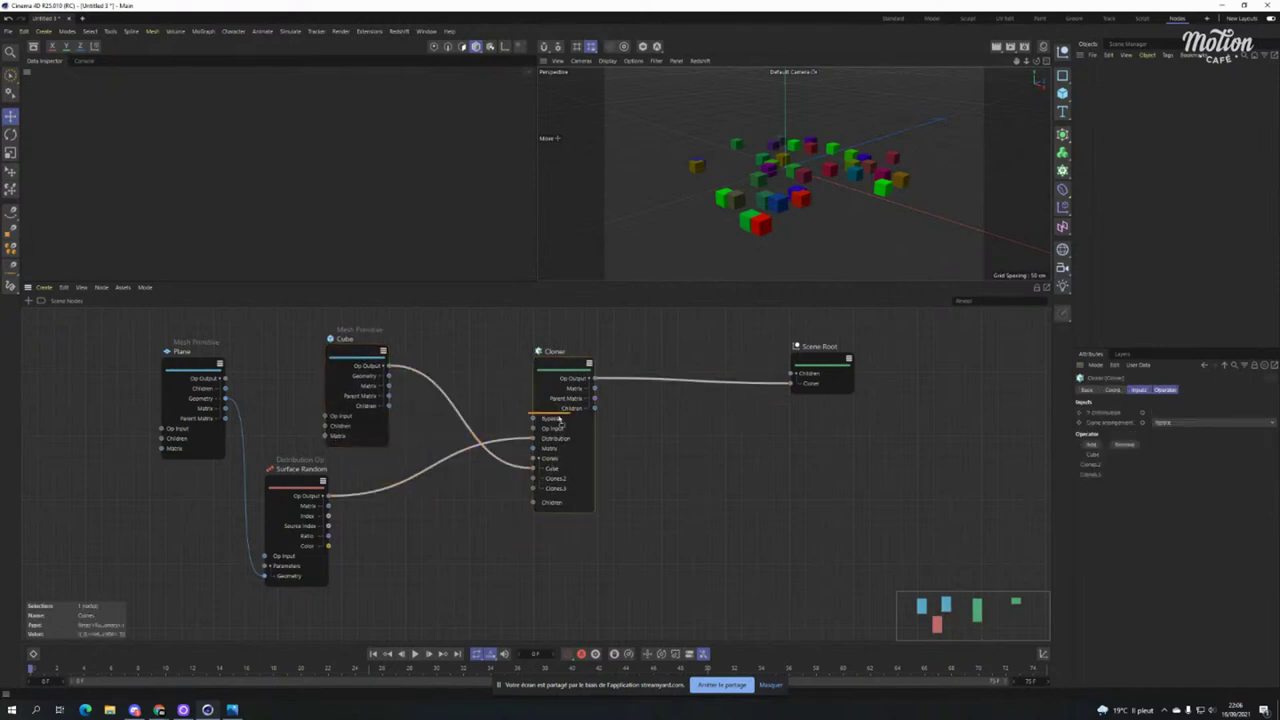
{"action": "left_click_drag", "start_coordinate": [557, 419], "coordinate": [557, 420]}
{"action": "left_click_drag", "start_coordinate": [571, 369], "coordinate": [522, 410]}
Add a Children.2 input to Scene Root and connect the original Plane to it.
{"action": "left_click", "coordinate": [820, 379]}
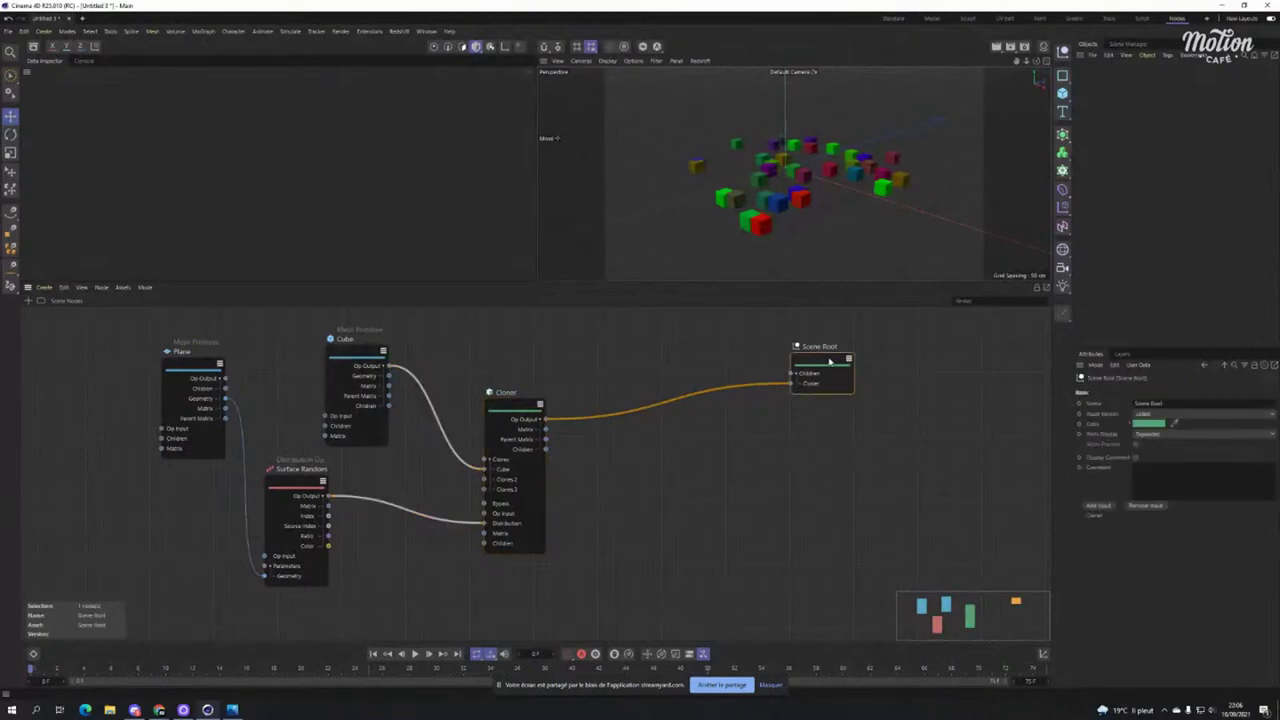
{"action": "left_click_drag", "start_coordinate": [822, 361], "coordinate": [868, 349]}
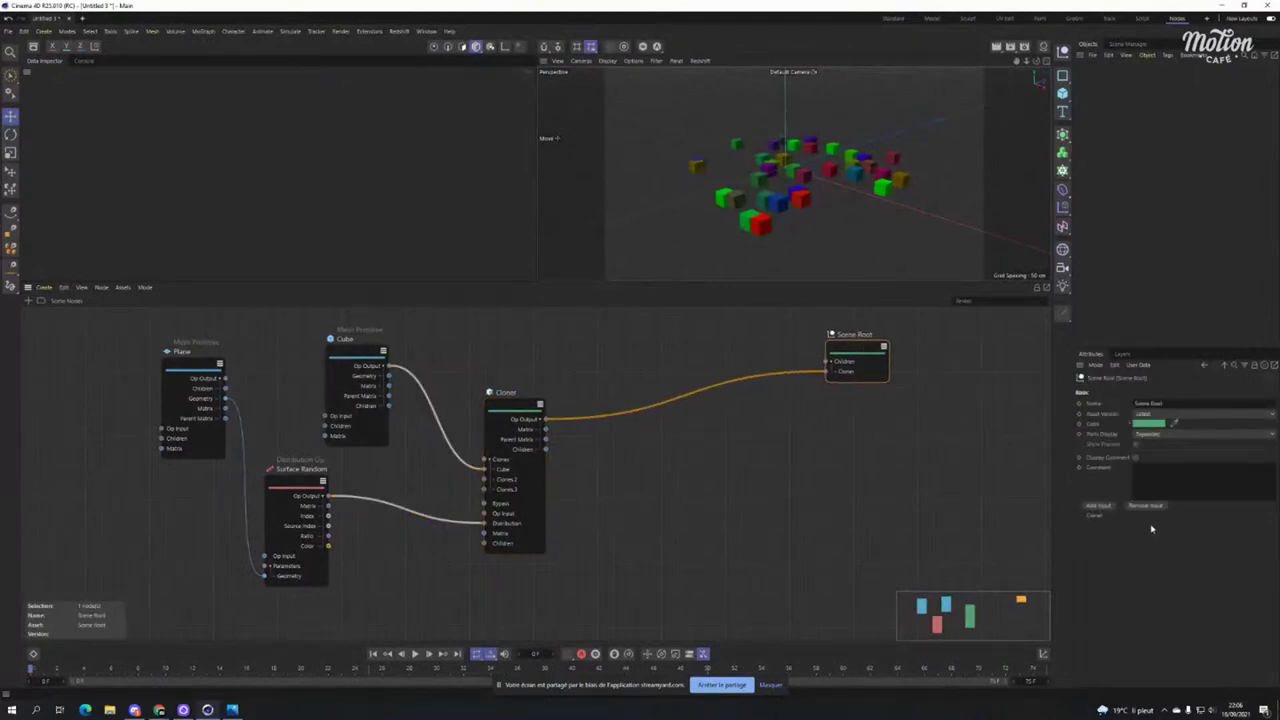
{"action": "left_click", "coordinate": [1099, 507]}
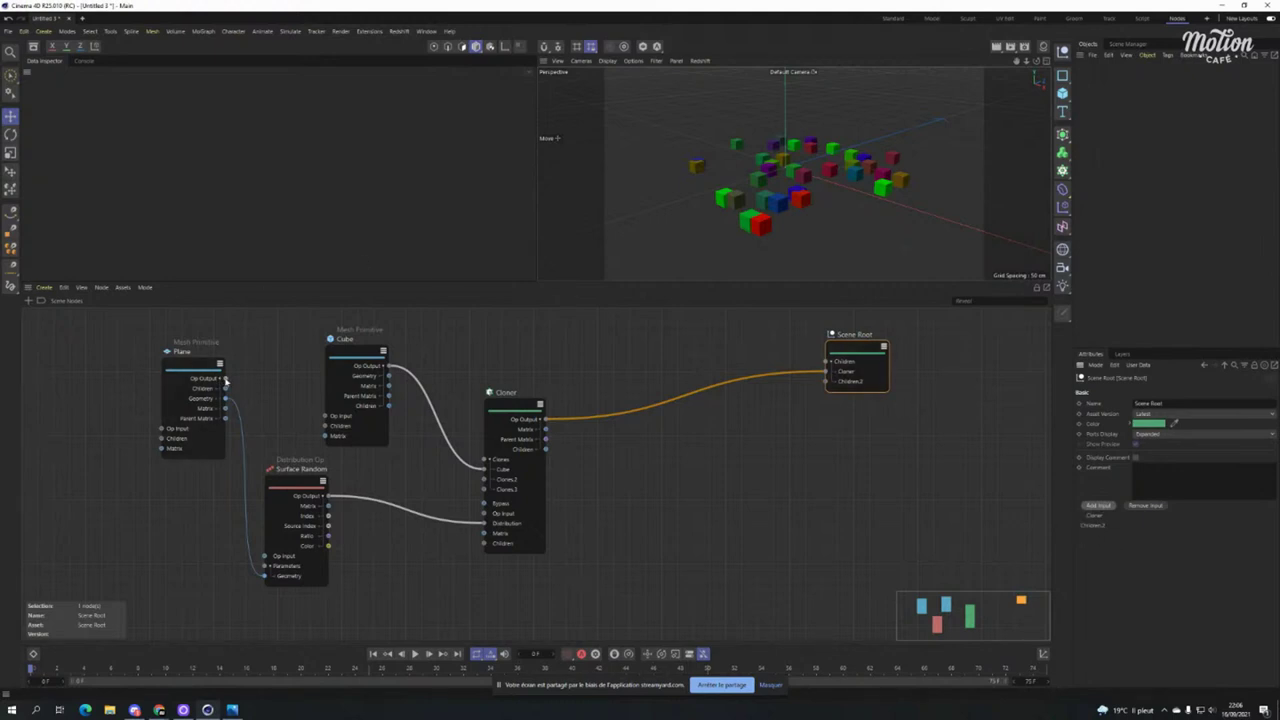
{"action": "left_click_drag", "start_coordinate": [225, 378], "coordinate": [824, 383]}
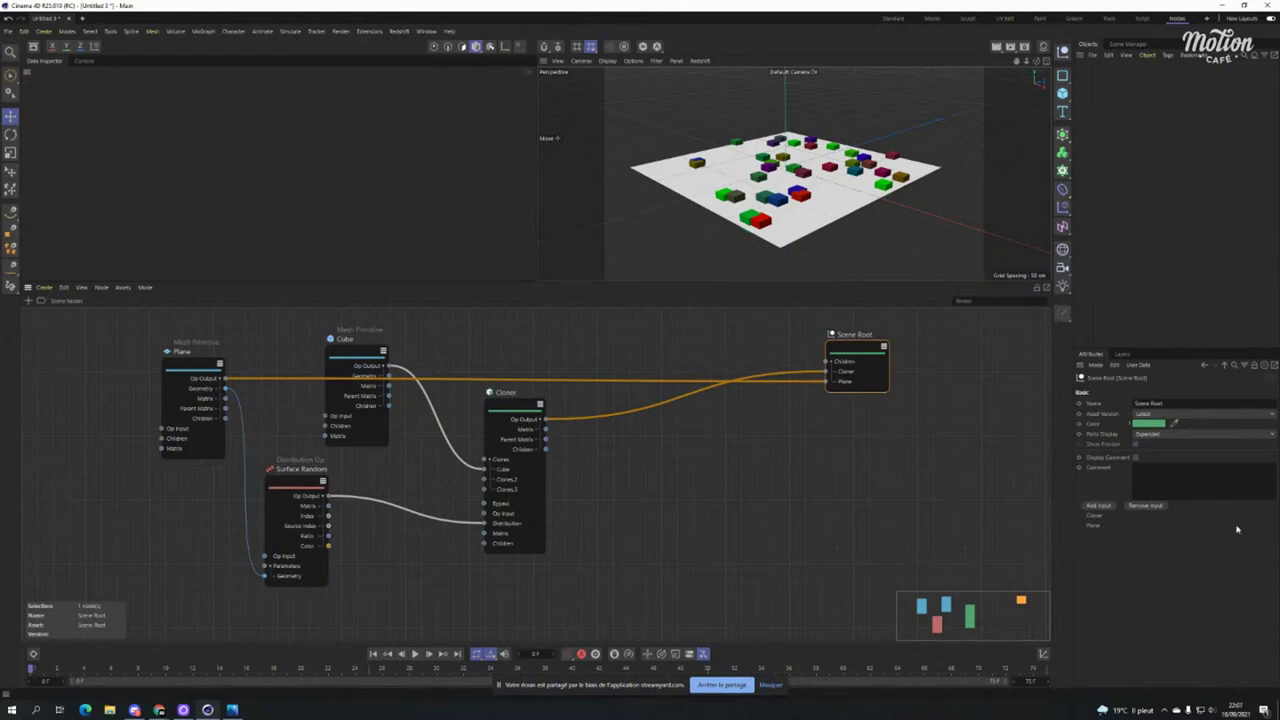
Tidy the layout by shifting the Cube, Surface Random and Plane nodes.
{"action": "left_click_drag", "start_coordinate": [383, 365], "coordinate": [425, 427]}
{"action": "left_click_drag", "start_coordinate": [304, 483], "coordinate": [318, 510]}
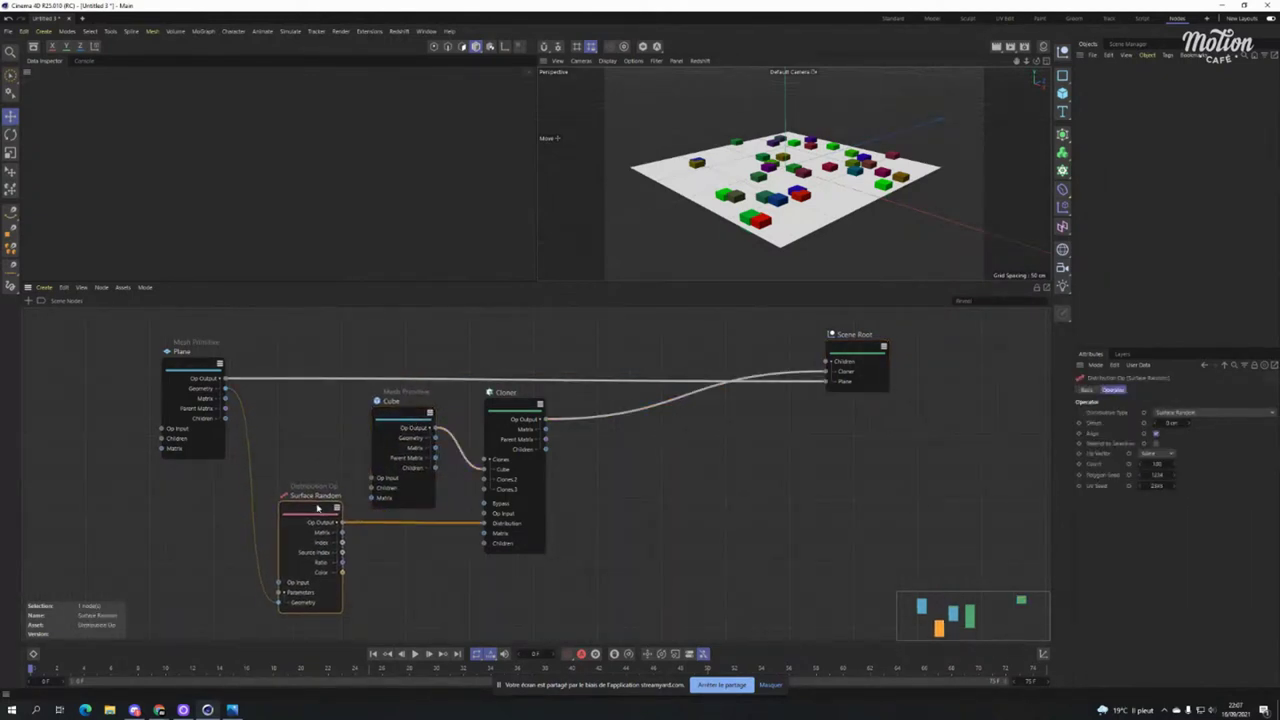
{"action": "left_click", "coordinate": [845, 367]}
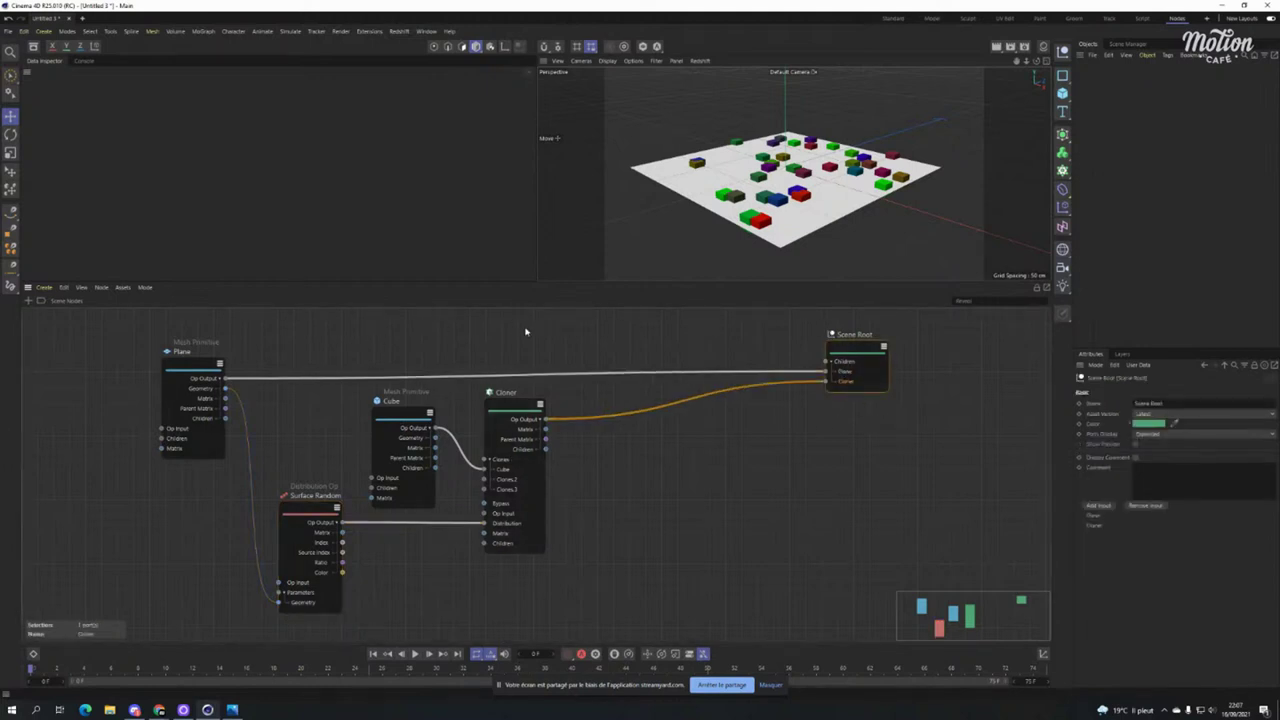
{"action": "left_click_drag", "start_coordinate": [200, 375], "coordinate": [199, 366]}
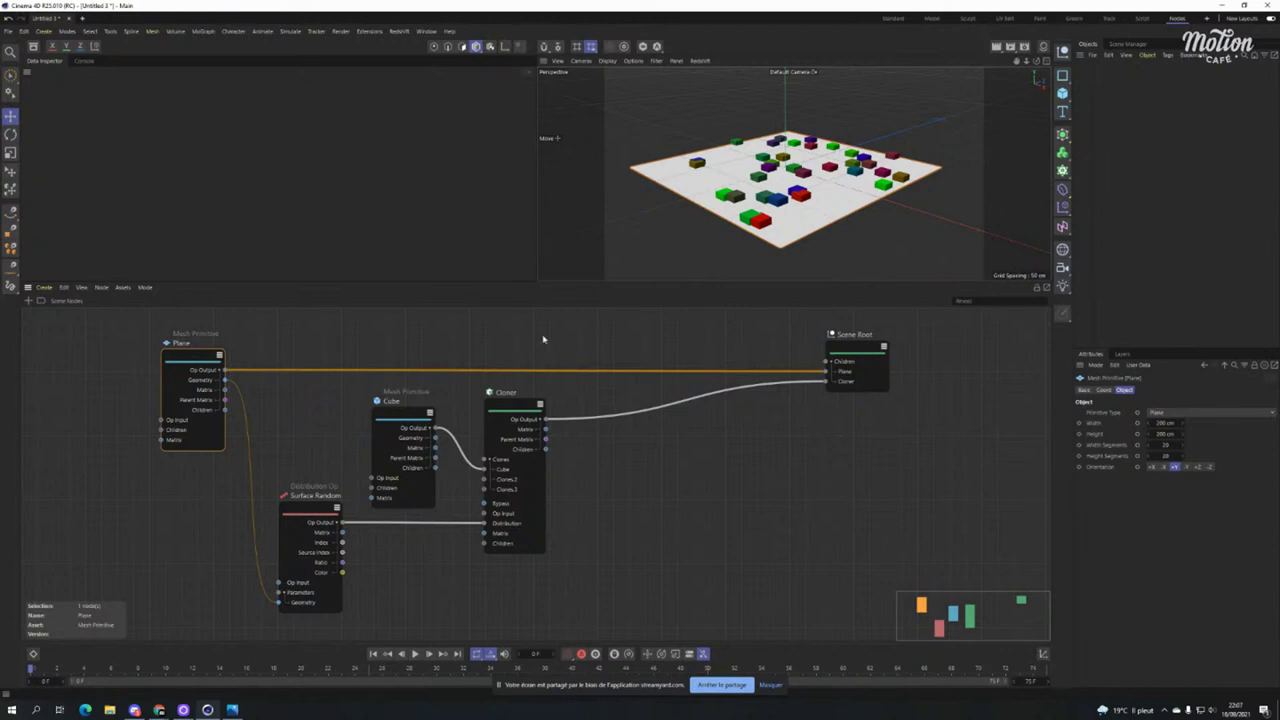
Move all five nodes up and to the right, then shift Scene Root further right.
{"action": "left_click_drag", "start_coordinate": [946, 341], "coordinate": [228, 548]}
{"action": "left_click_drag", "start_coordinate": [326, 518], "coordinate": [366, 487]}
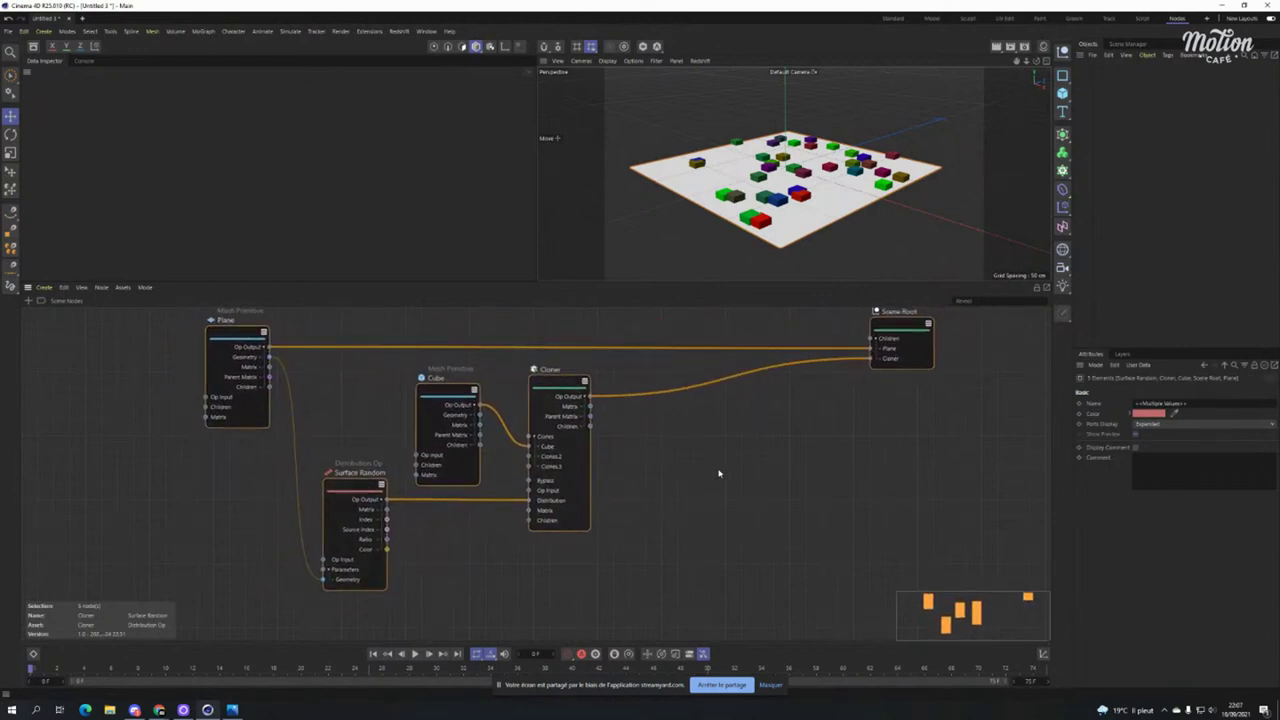
{"action": "left_click", "coordinate": [708, 474]}
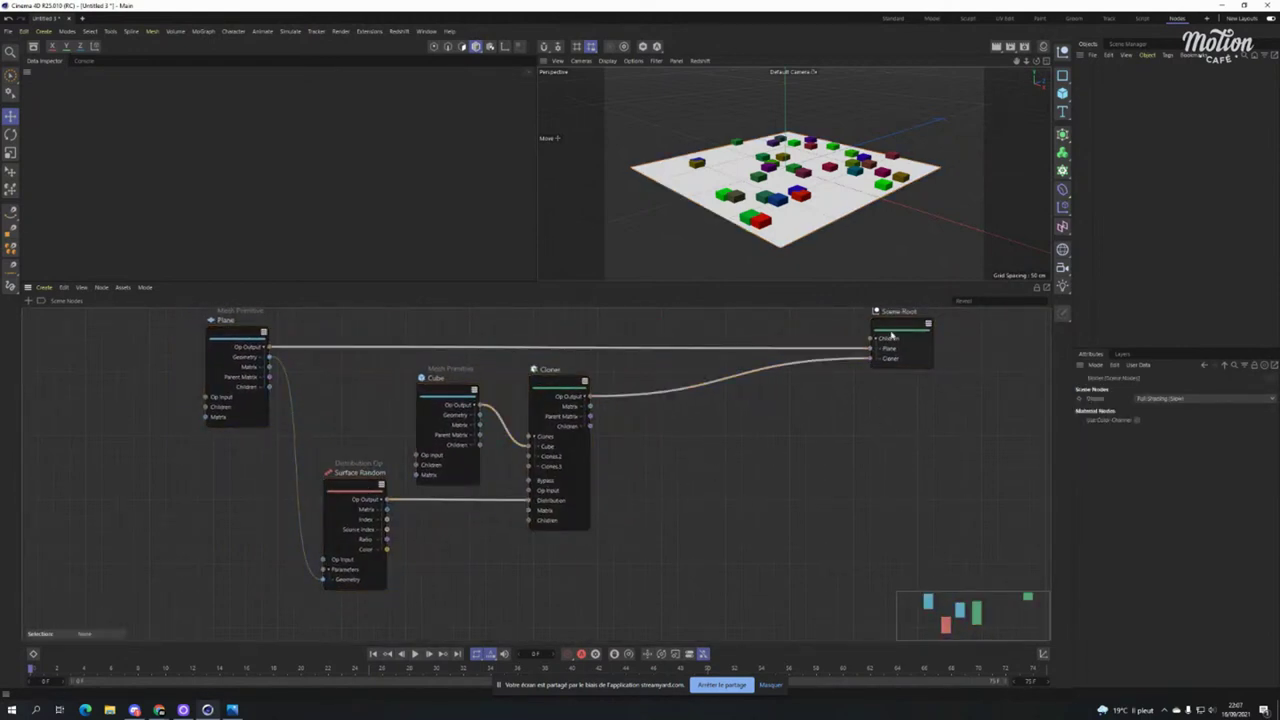
{"action": "left_click_drag", "start_coordinate": [895, 330], "coordinate": [942, 332]}
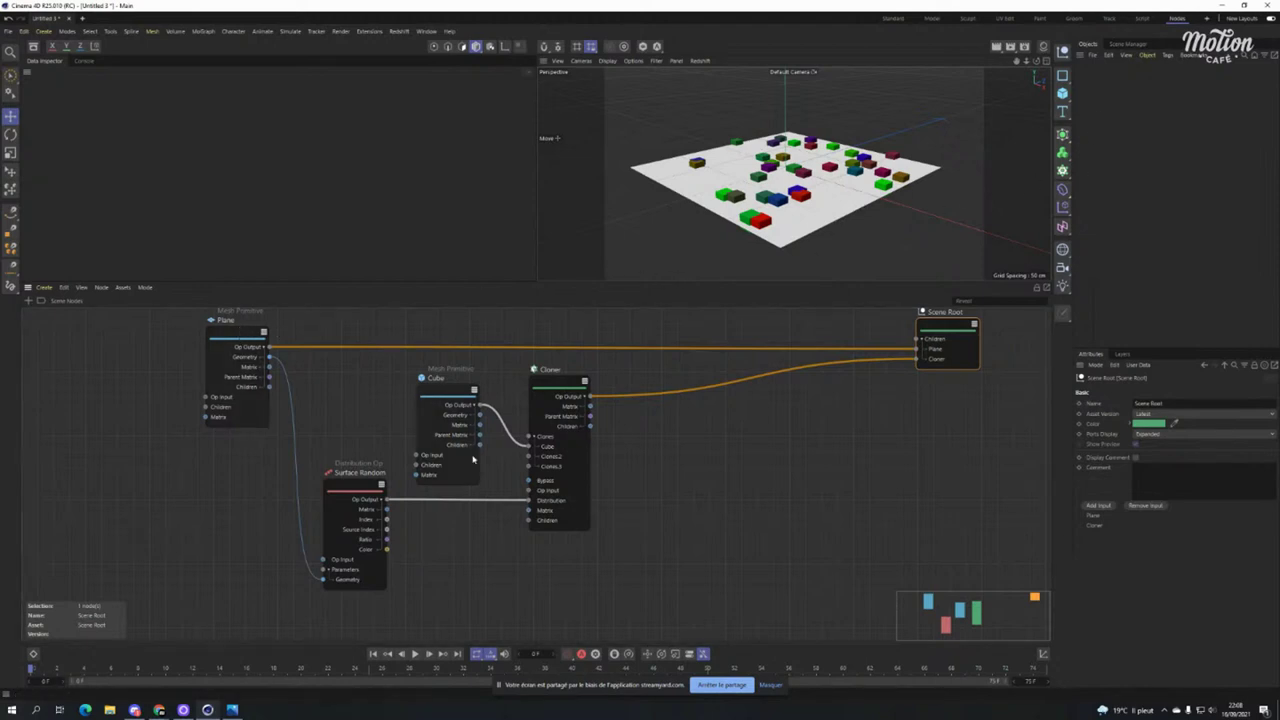
Set the Surface Random Count to 4, then raise it to about 8 cubes.
{"action": "left_click", "coordinate": [372, 498]}
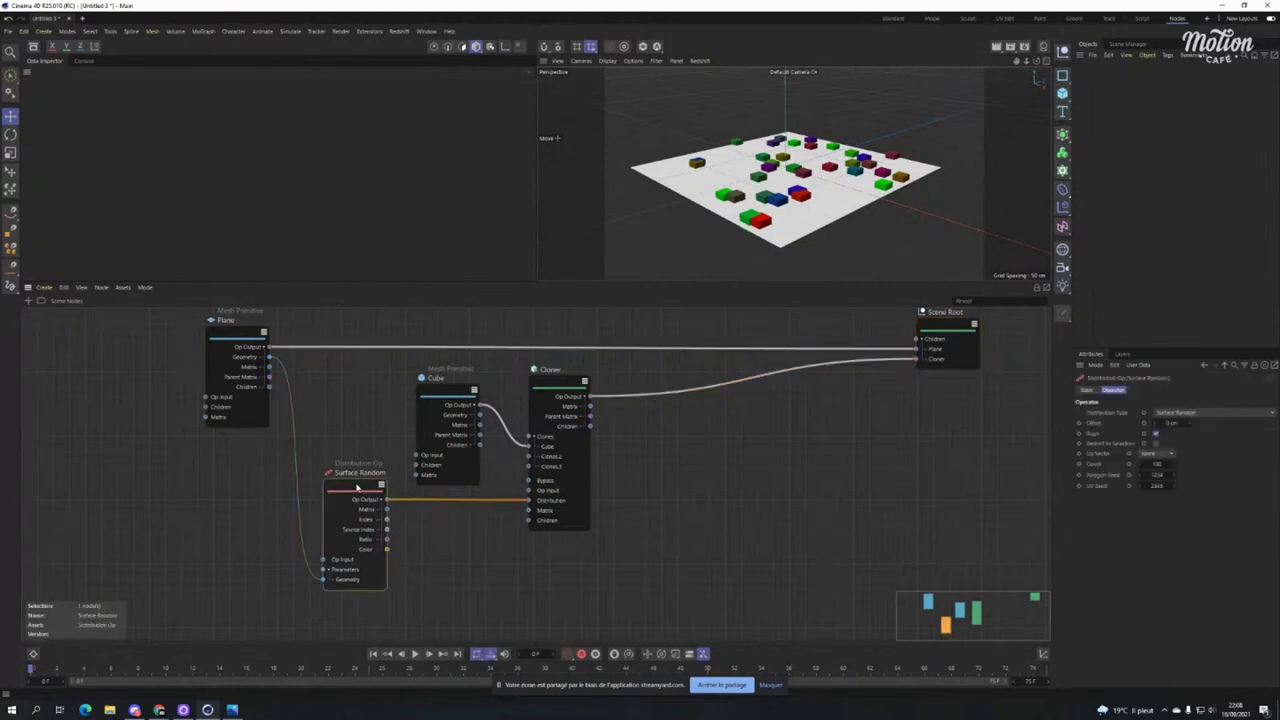
{"action": "double_click", "coordinate": [1155, 464]}
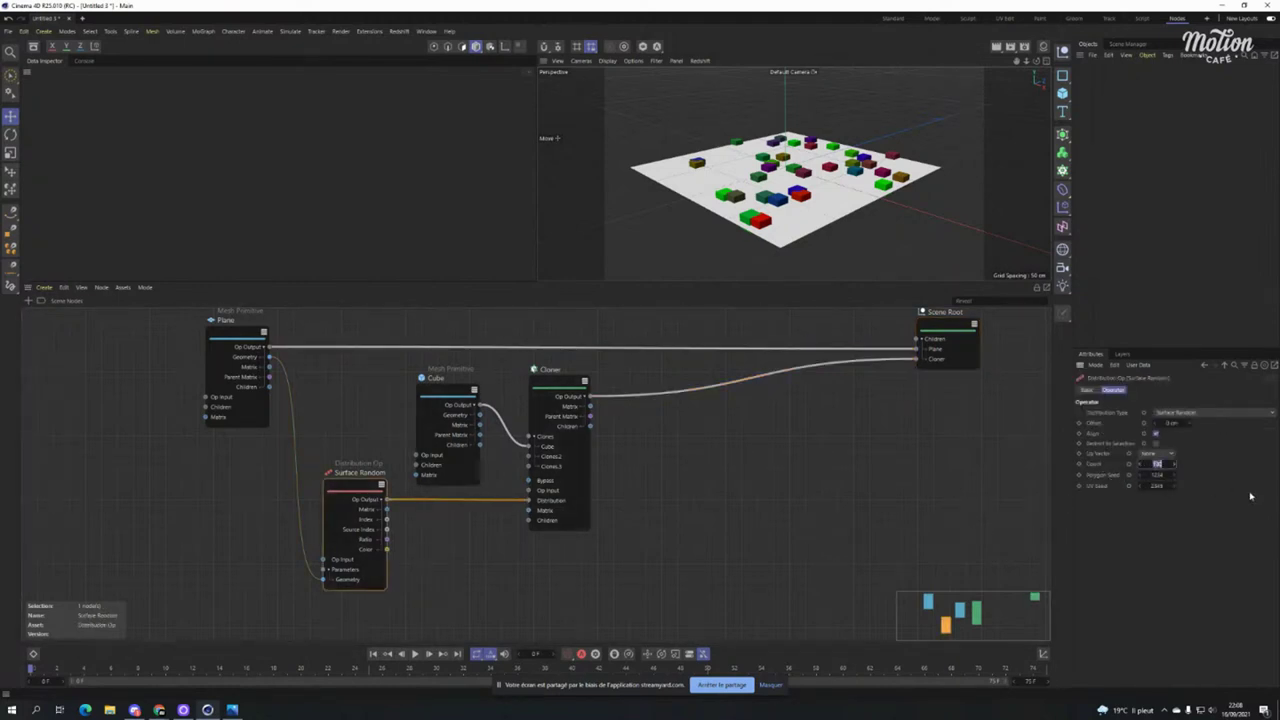
{"action": "type", "text": "4"}
{"action": "key", "text": "Return"}
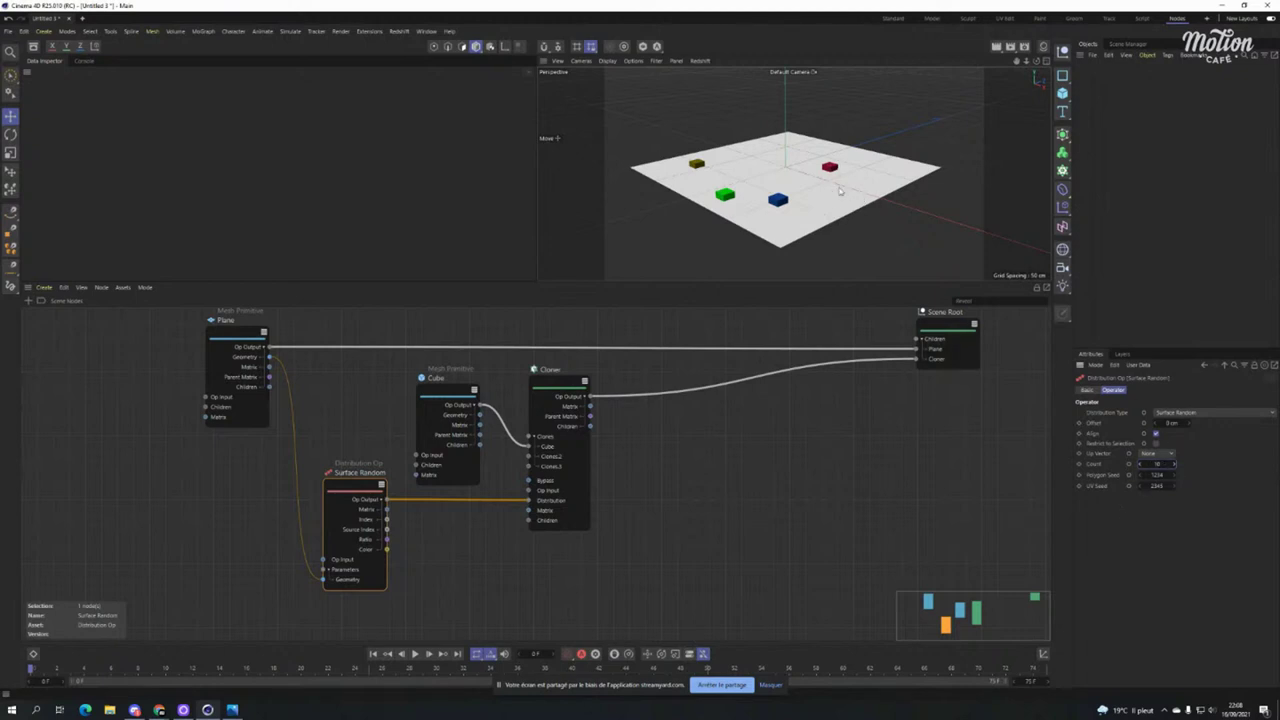
{"action": "left_click_drag", "start_coordinate": [850, 206], "coordinate": [919, 247], "text": "alt"}
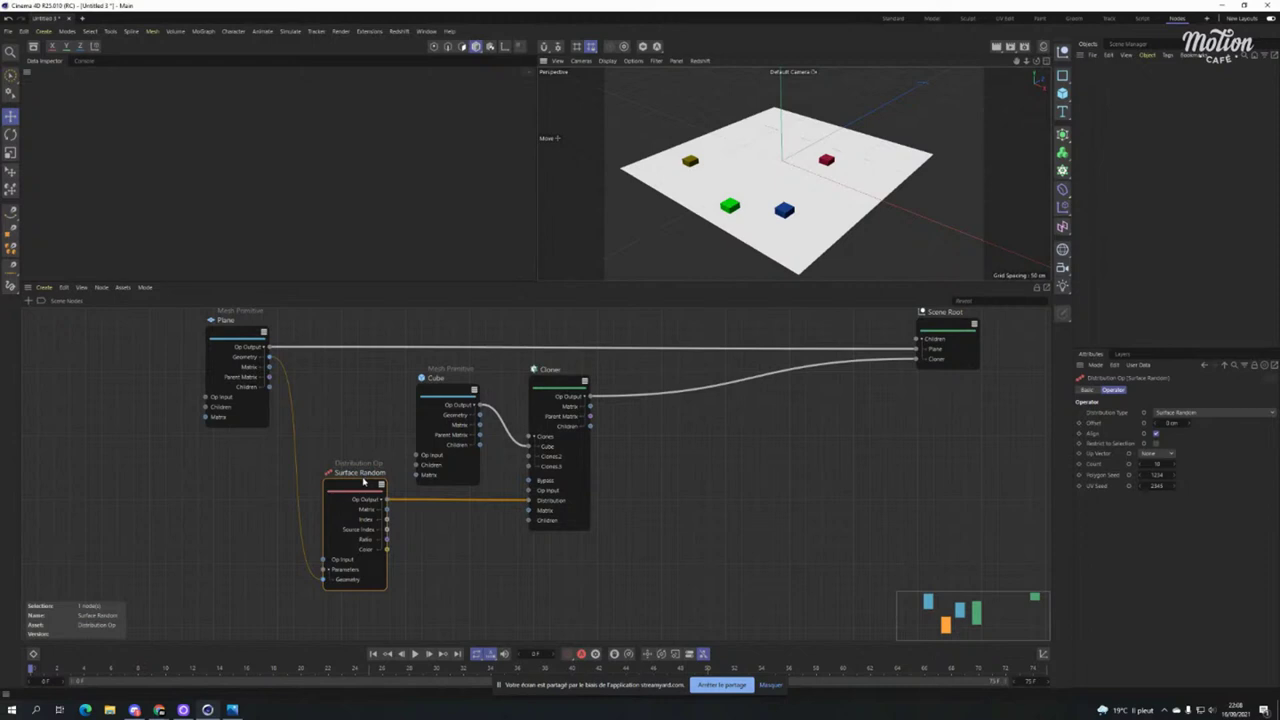
{"action": "mouse_move", "coordinate": [1145, 469]}
{"action": "left_mouse_down"}
{"action": "mouse_move", "coordinate": [1163, 465]}
{"action": "mouse_move", "coordinate": [1148, 466]}
{"action": "left_mouse_up"}
{"action": "scroll", "coordinate": [1160, 465], "scroll_direction": "up", "scroll_amount": 4}
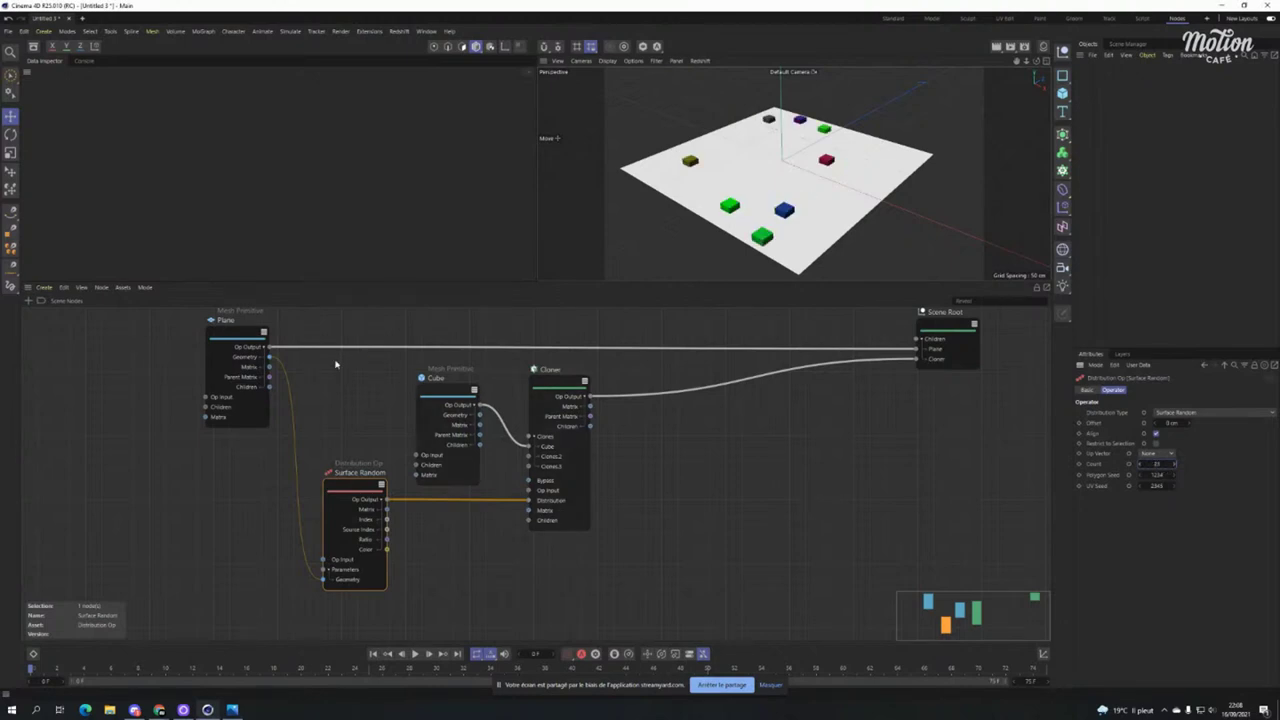
{"action": "left_click", "coordinate": [250, 337]}
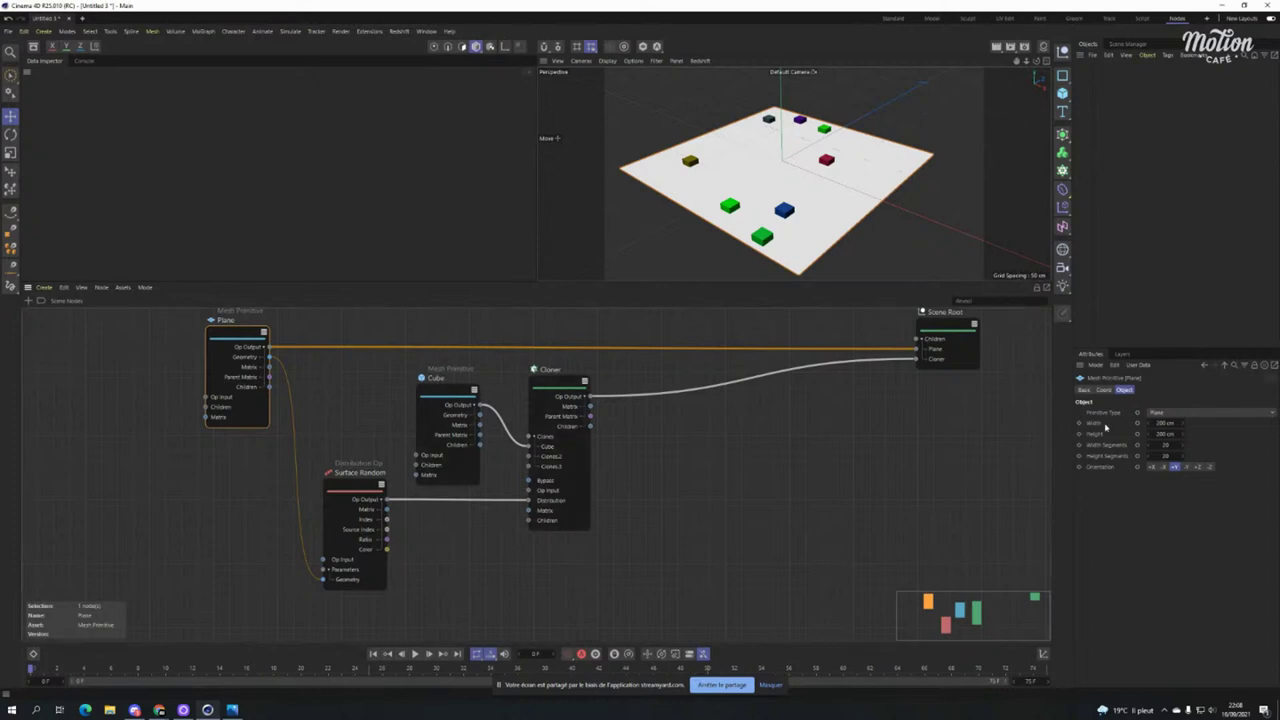
Change the Plane node's Primitive Type to Cube.
{"action": "left_click", "coordinate": [1174, 412]}
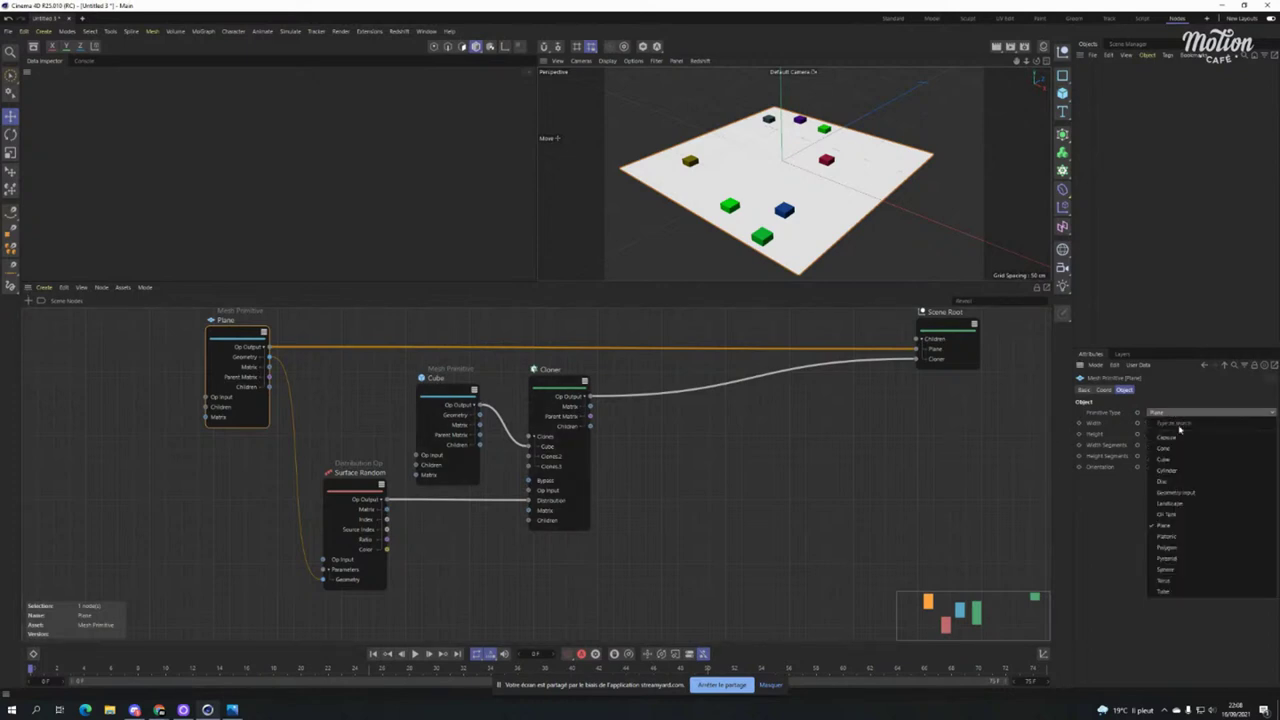
{"action": "left_click", "coordinate": [1194, 465]}
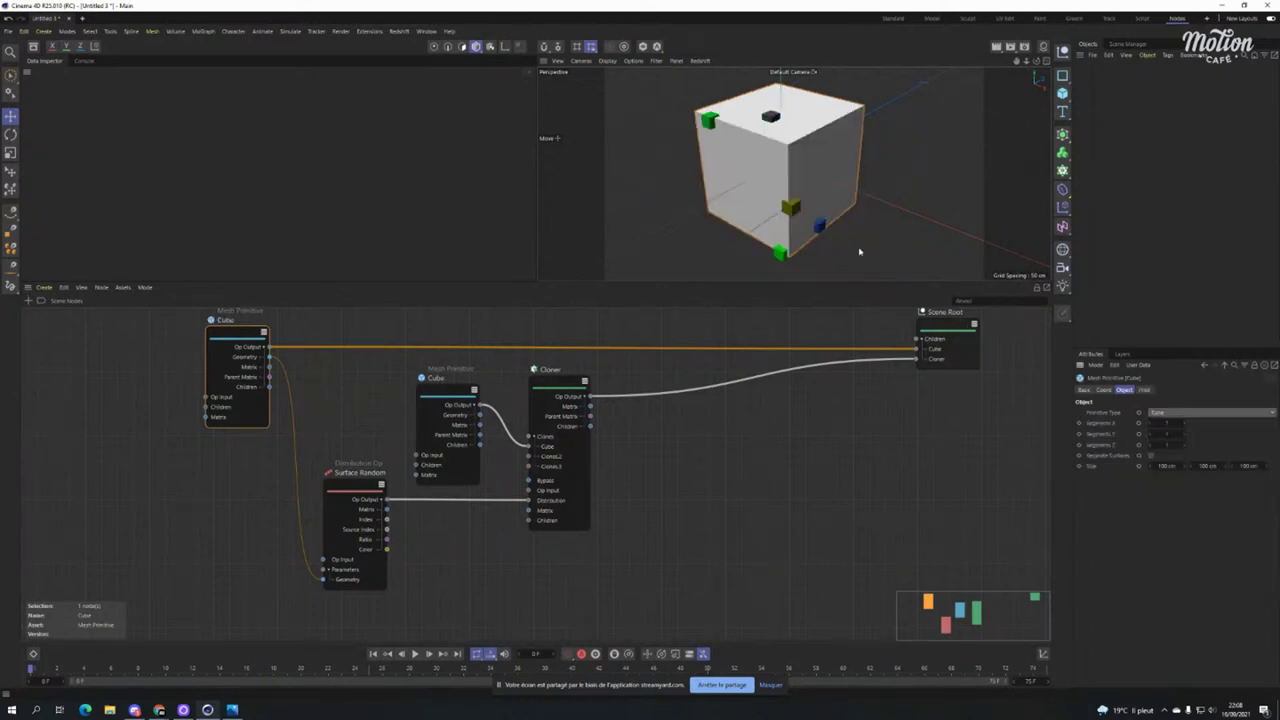
{"action": "left_click_drag", "start_coordinate": [860, 200], "coordinate": [720, 195], "text": "alt"}
Delete the Cube's wire to Scene Root so only the scattered clones show.
{"action": "left_click", "coordinate": [350, 490]}
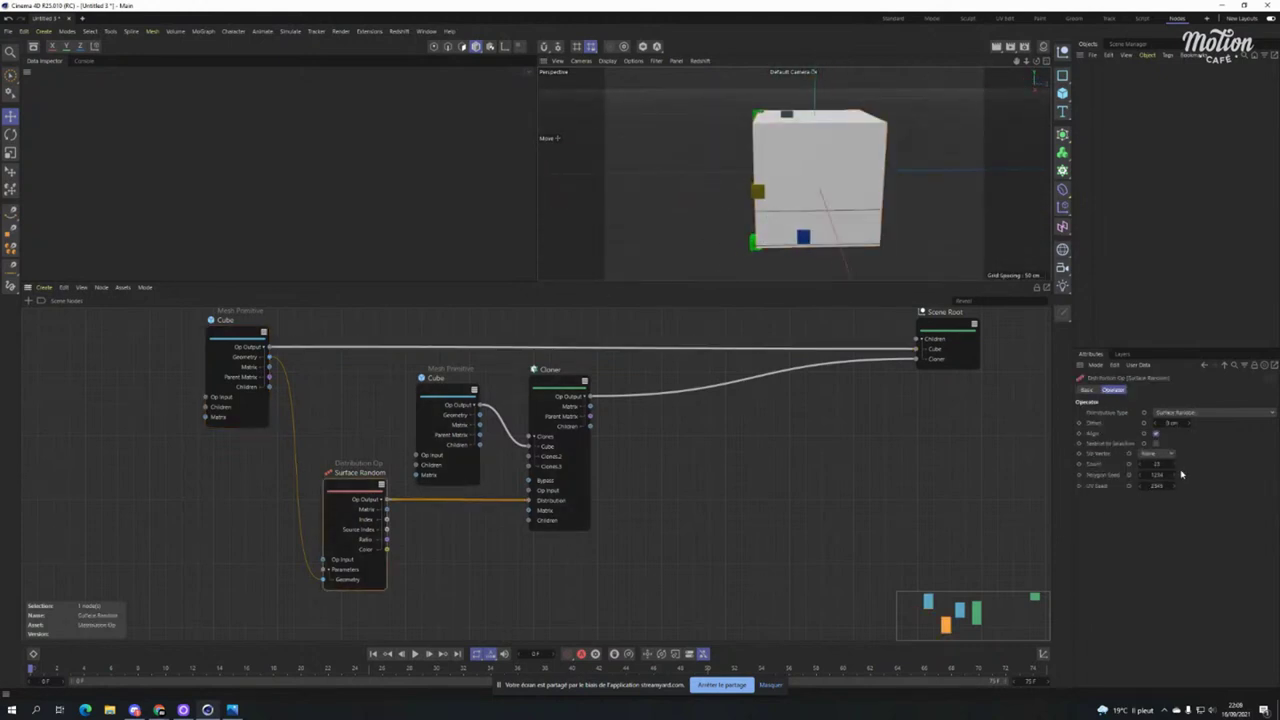
{"action": "left_click_drag", "start_coordinate": [905, 215], "coordinate": [912, 190], "text": "alt"}
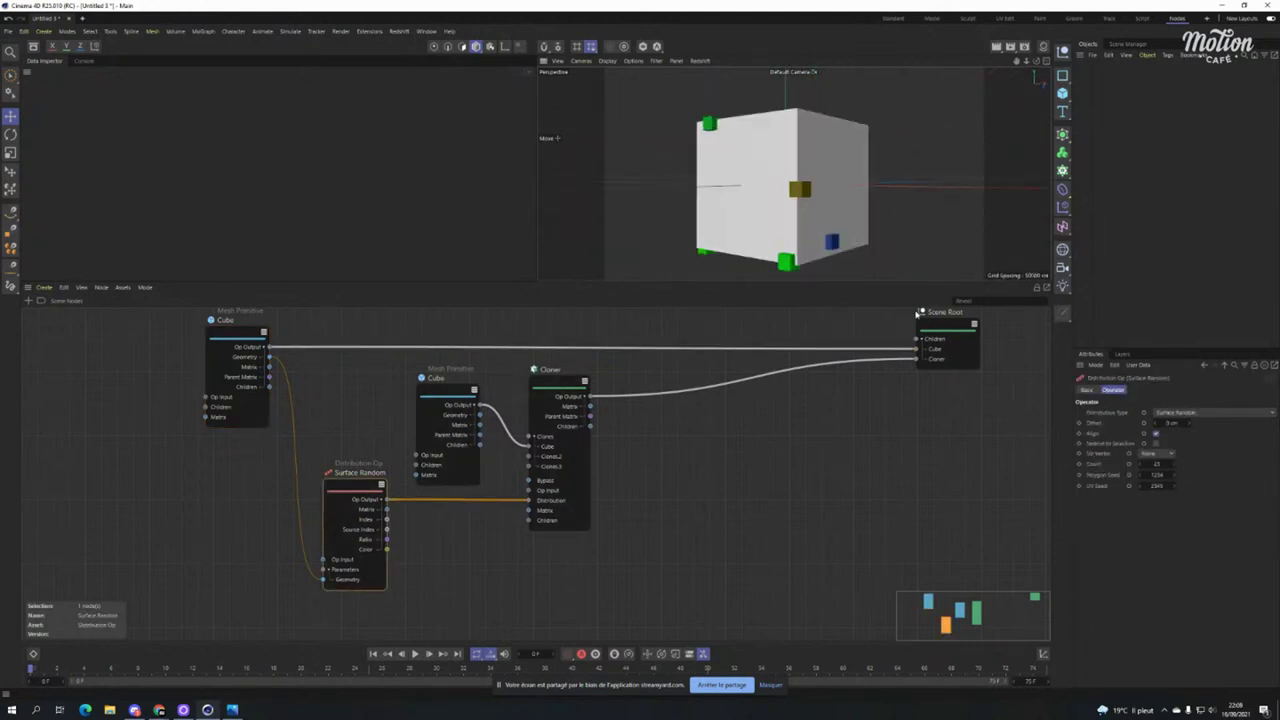
{"action": "left_click", "coordinate": [757, 348]}
{"action": "key", "text": "Delete"}
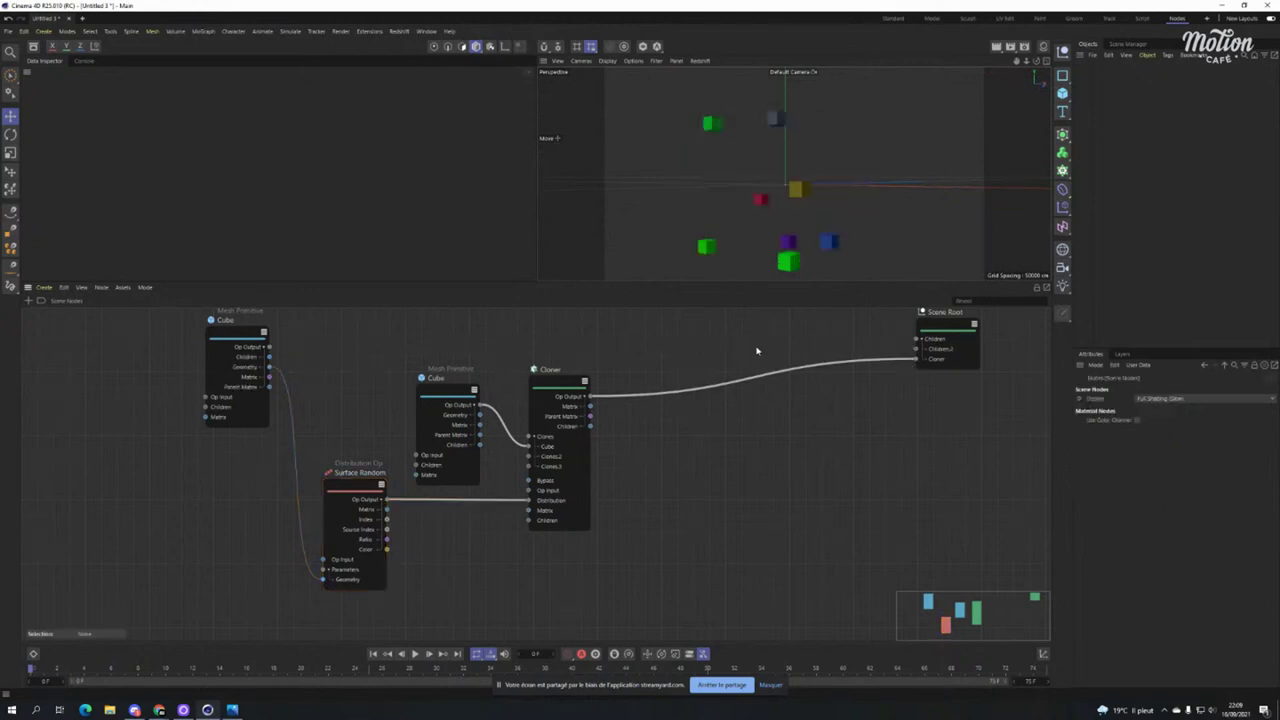
{"action": "mouse_move", "coordinate": [788, 206]}
{"action": "left_mouse_down", "text": "alt"}
{"action": "mouse_move", "coordinate": [733, 256]}
{"action": "mouse_move", "coordinate": [781, 229]}
{"action": "left_mouse_up", "text": "alt"}
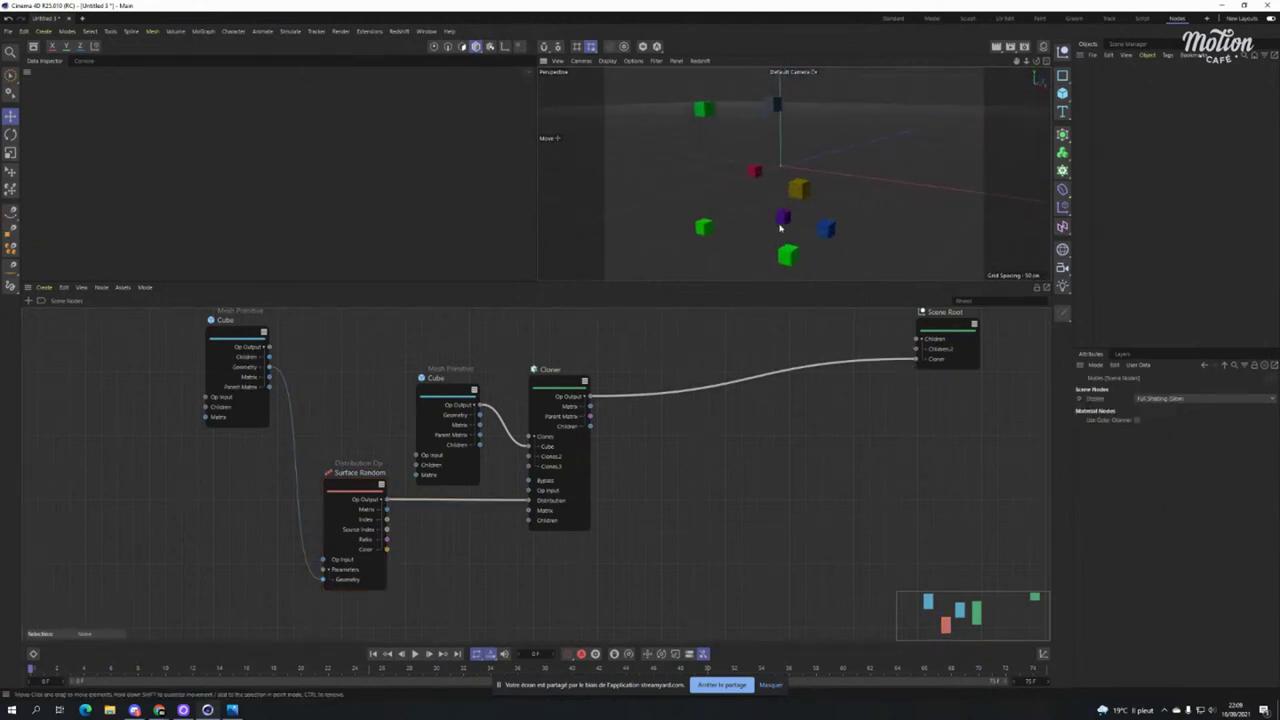
{"action": "left_click", "coordinate": [360, 490]}
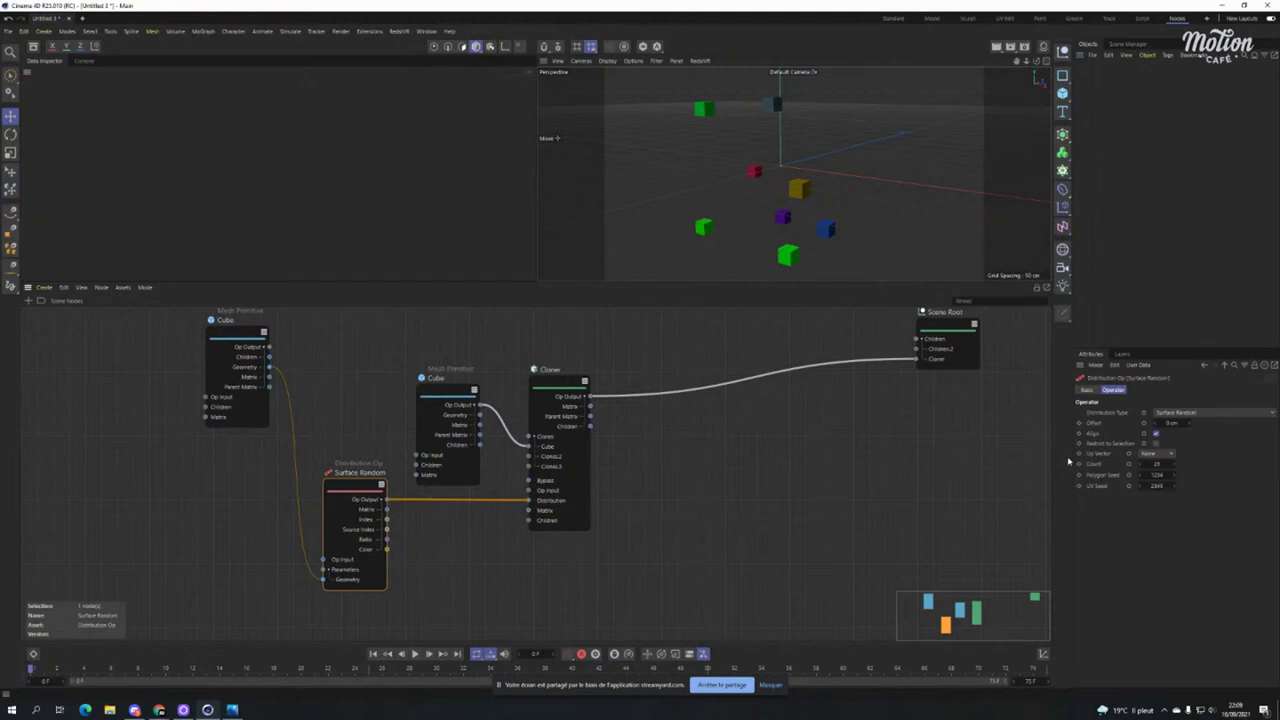
Switch the Distribution Type to Surface Scaled Blue-Noise.
{"action": "left_click", "coordinate": [1220, 413]}
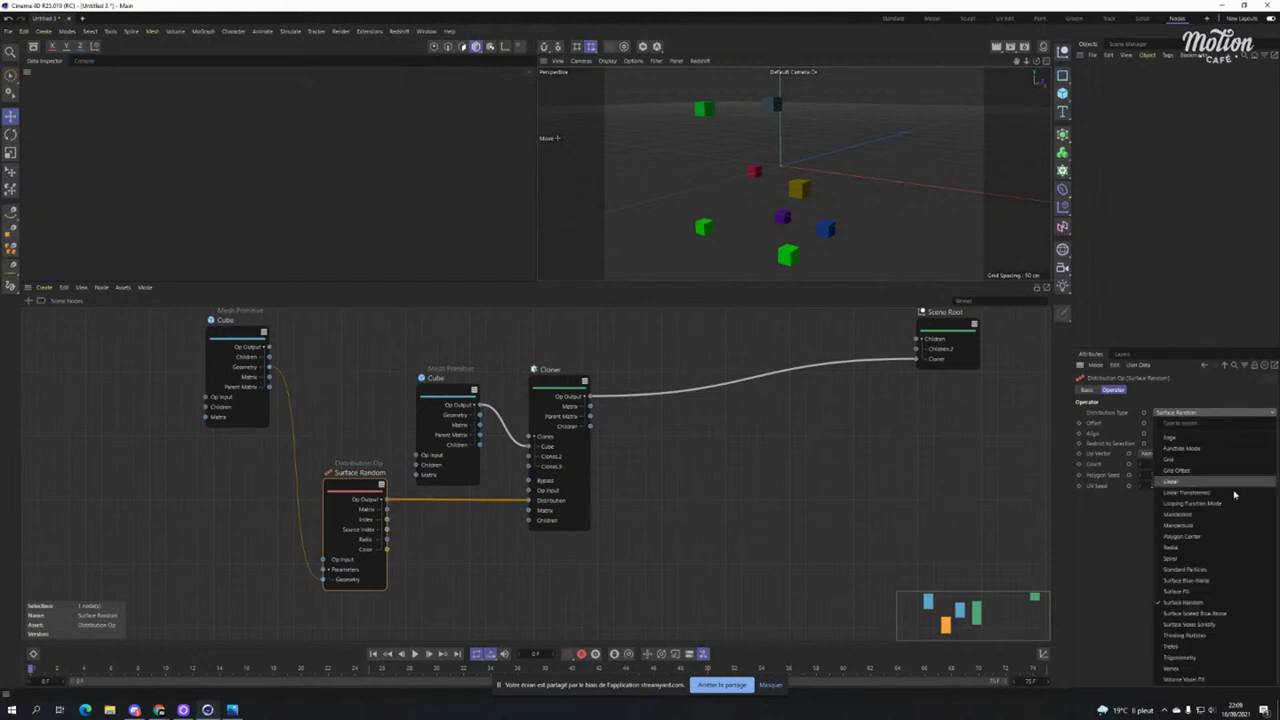
{"action": "left_click", "coordinate": [1239, 617]}
{"action": "scroll", "coordinate": [878, 220], "scroll_direction": "down", "scroll_amount": 8}
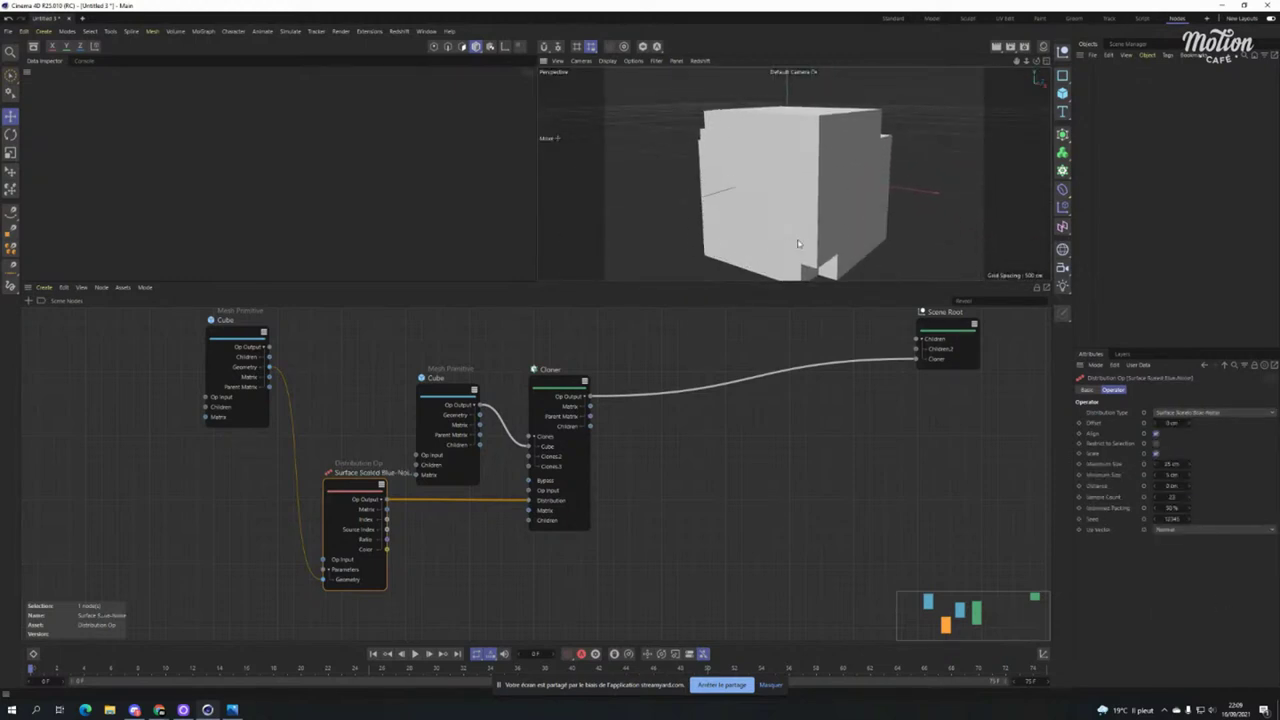
Set the cloned Cube's Size to 1 cm on X, Y and Z.
{"action": "left_click", "coordinate": [462, 410]}
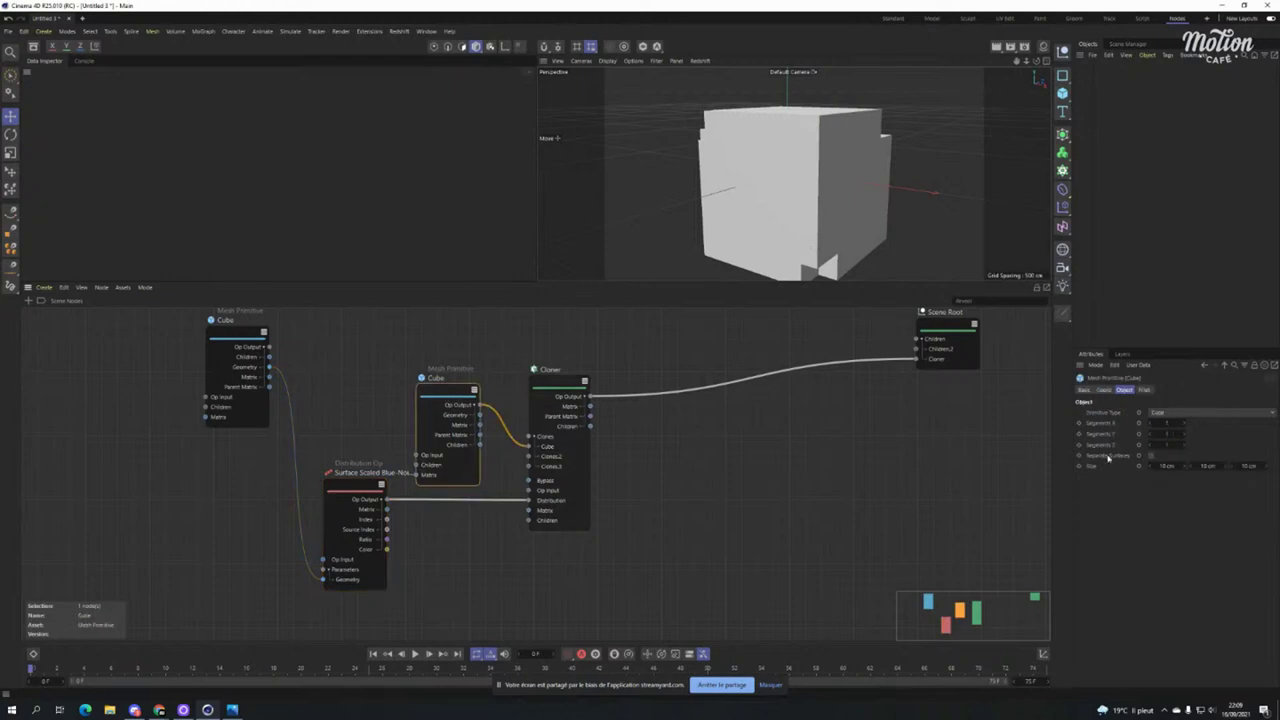
{"action": "left_click", "coordinate": [1166, 466]}
{"action": "type", "text": "1"}
{"action": "key", "text": "Tab"}
{"action": "type", "text": "1"}
{"action": "key", "text": "Tab"}
{"action": "type", "text": "1"}
{"action": "key", "text": "Return"}
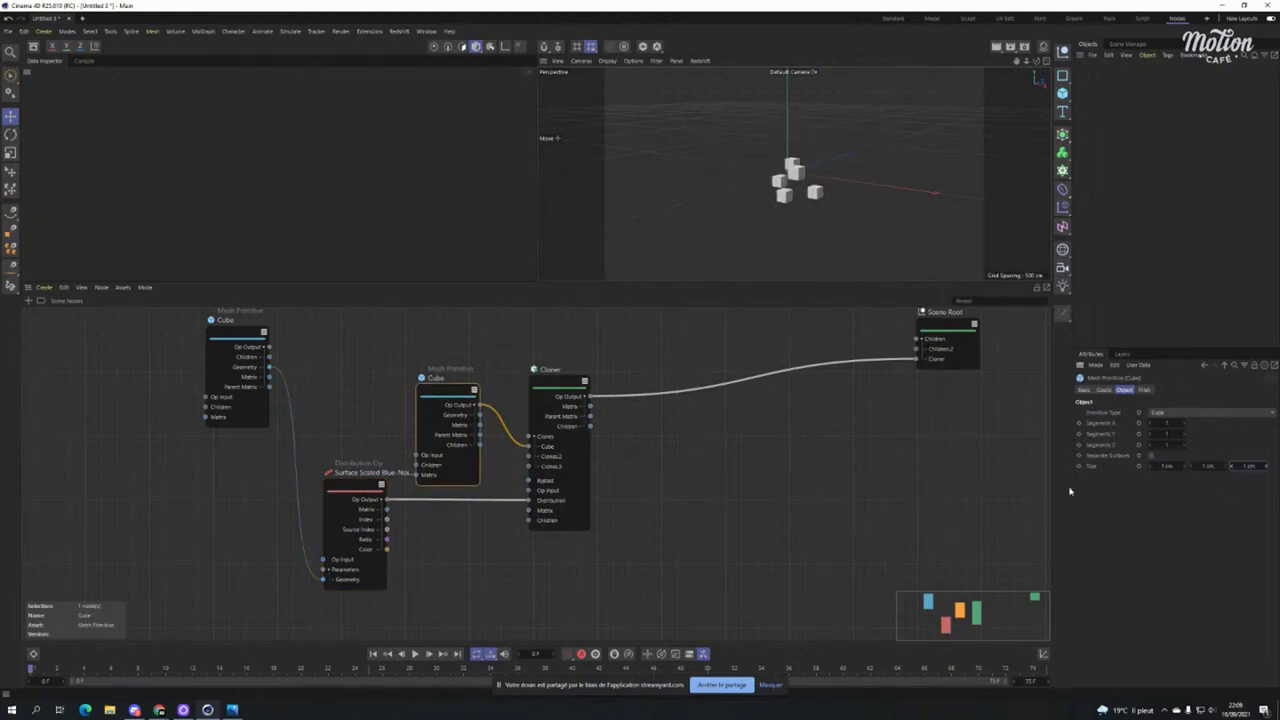
Adjust Sample Count and Maximum Size, then return the distribution to Surface Random.
{"action": "left_click", "coordinate": [362, 497]}
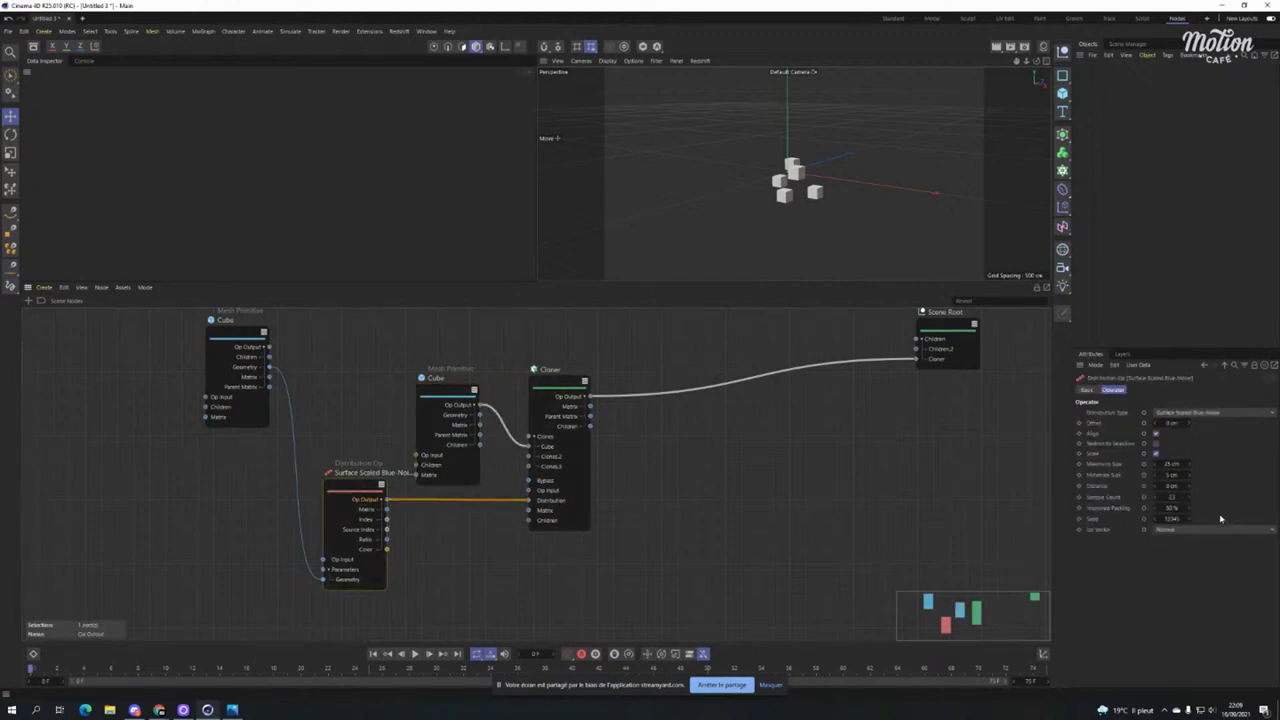
{"action": "left_click_drag", "start_coordinate": [1163, 497], "coordinate": [1165, 497]}
{"action": "left_click_drag", "start_coordinate": [1172, 465], "coordinate": [1177, 484]}
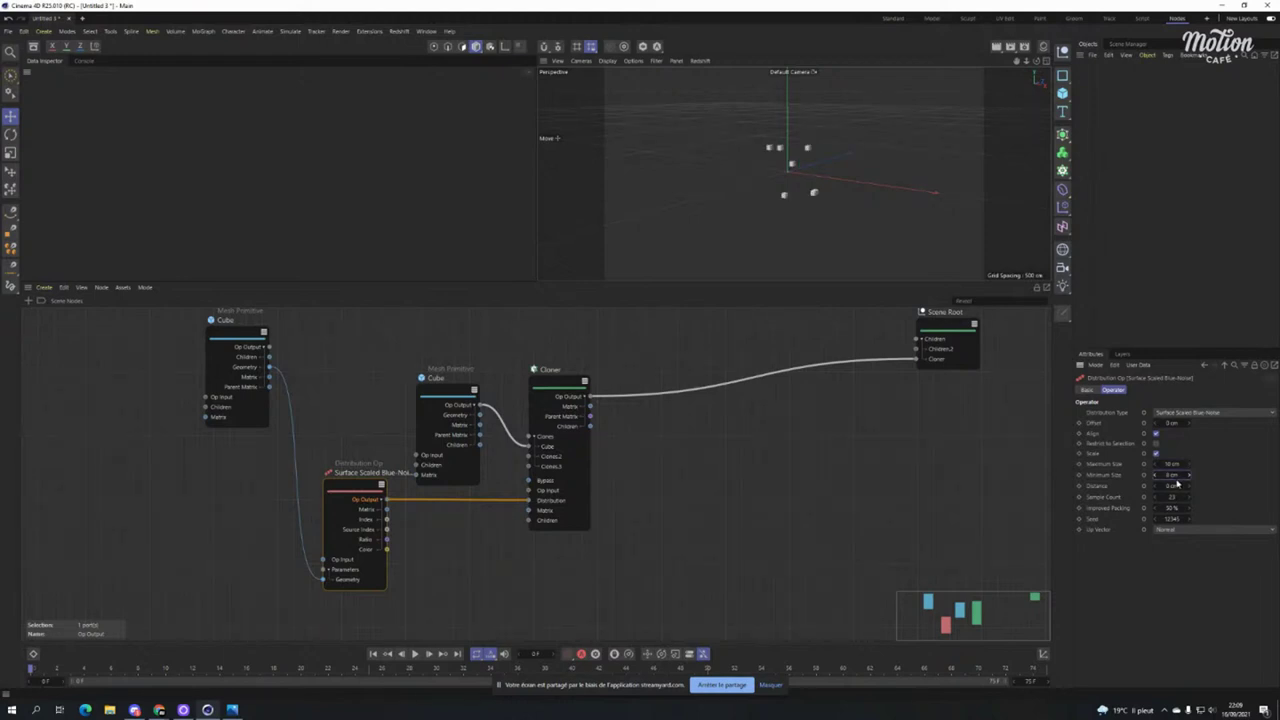
{"action": "left_click", "coordinate": [366, 489]}
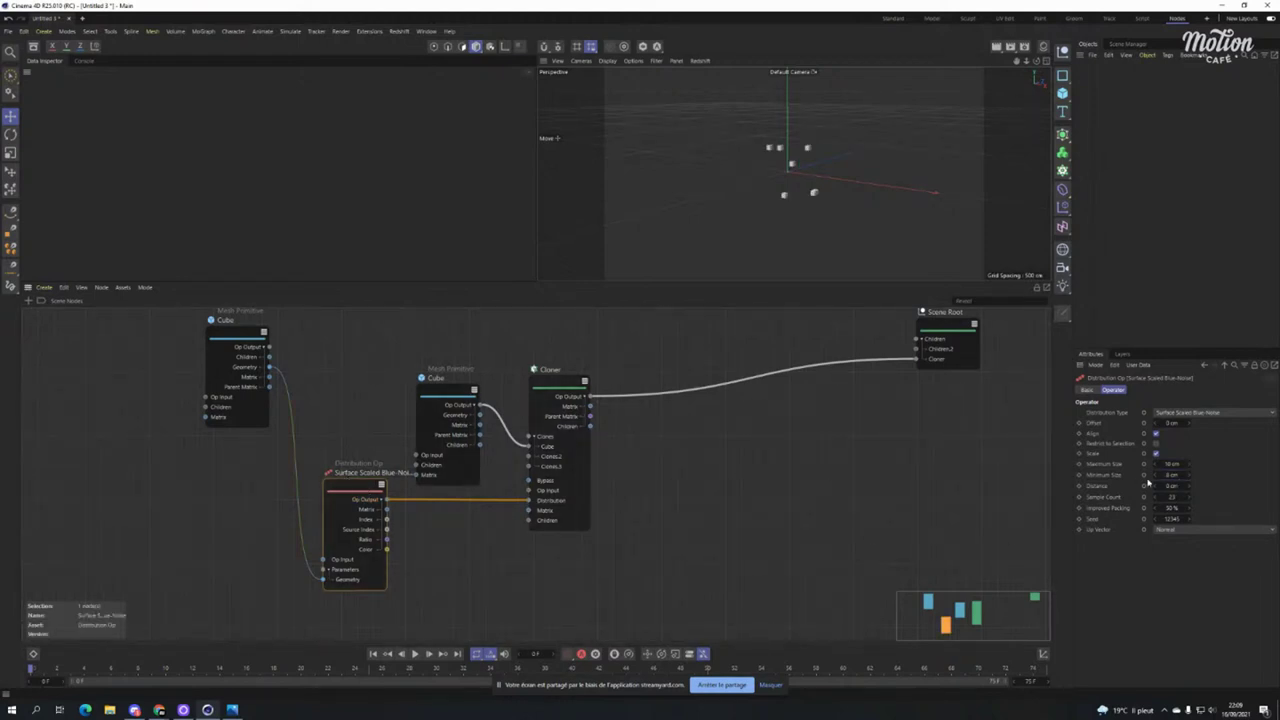
{"action": "left_click", "coordinate": [1190, 414]}
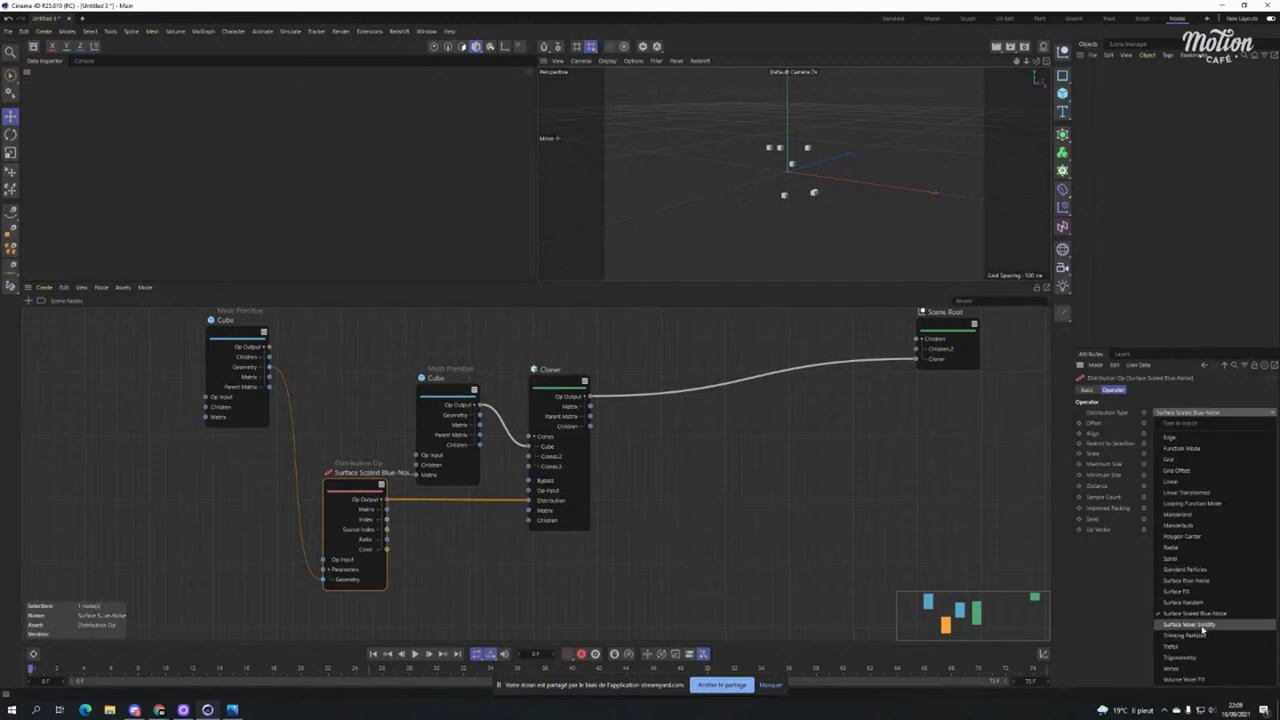
{"action": "left_click", "coordinate": [1174, 602]}
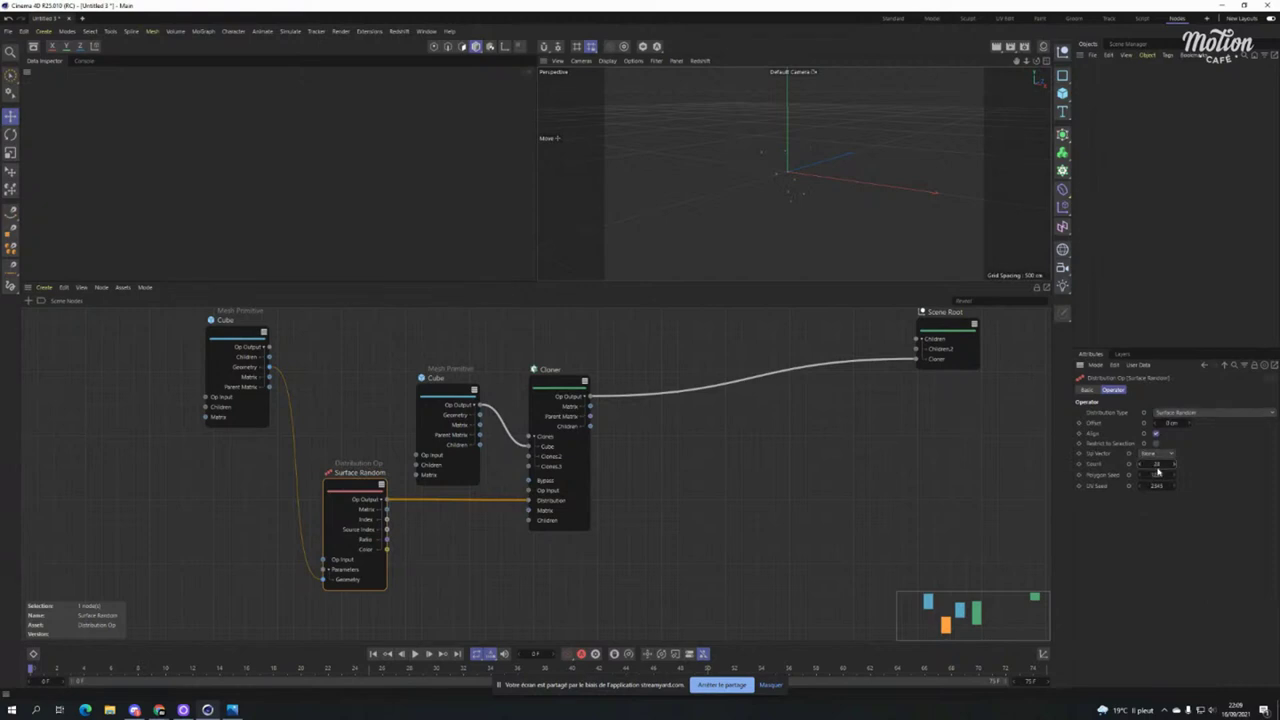
Set the cloned Cube's Size to 10 cm on X, Y and Z.
{"action": "scroll", "coordinate": [1157, 470], "scroll_direction": "up", "scroll_amount": 5}
{"action": "left_click", "coordinate": [478, 386]}
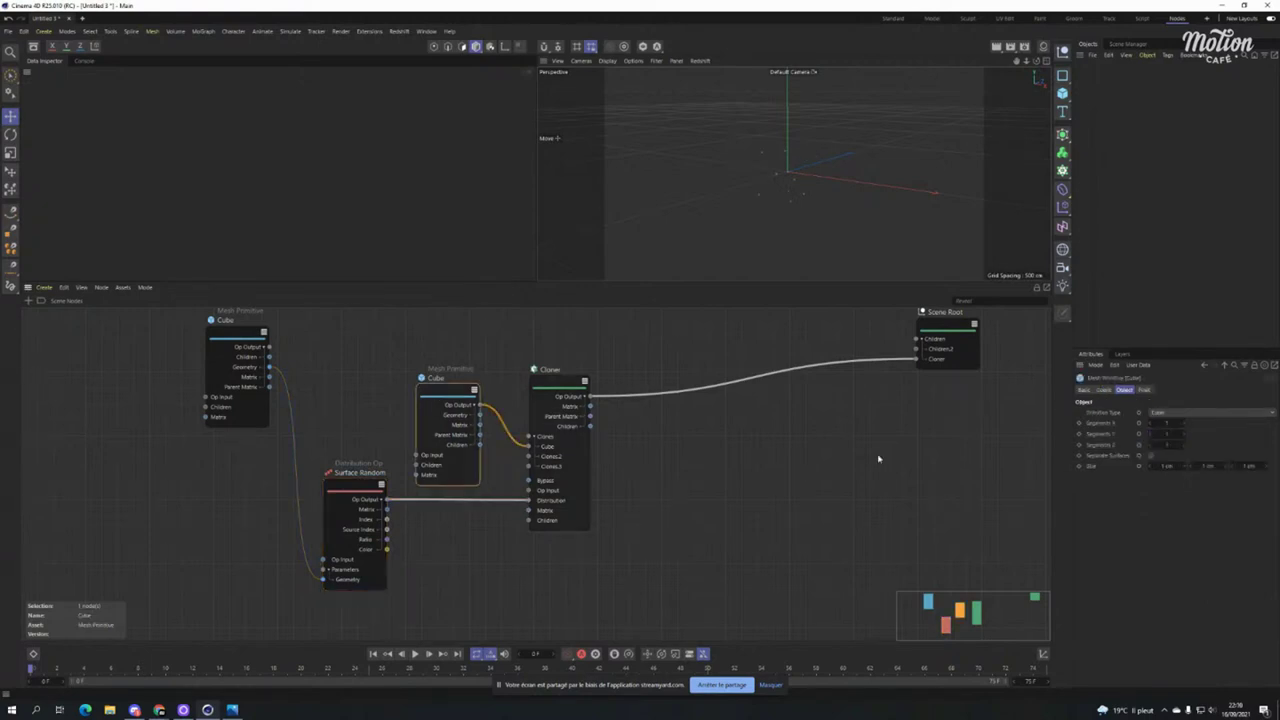
{"action": "left_click", "coordinate": [1160, 466]}
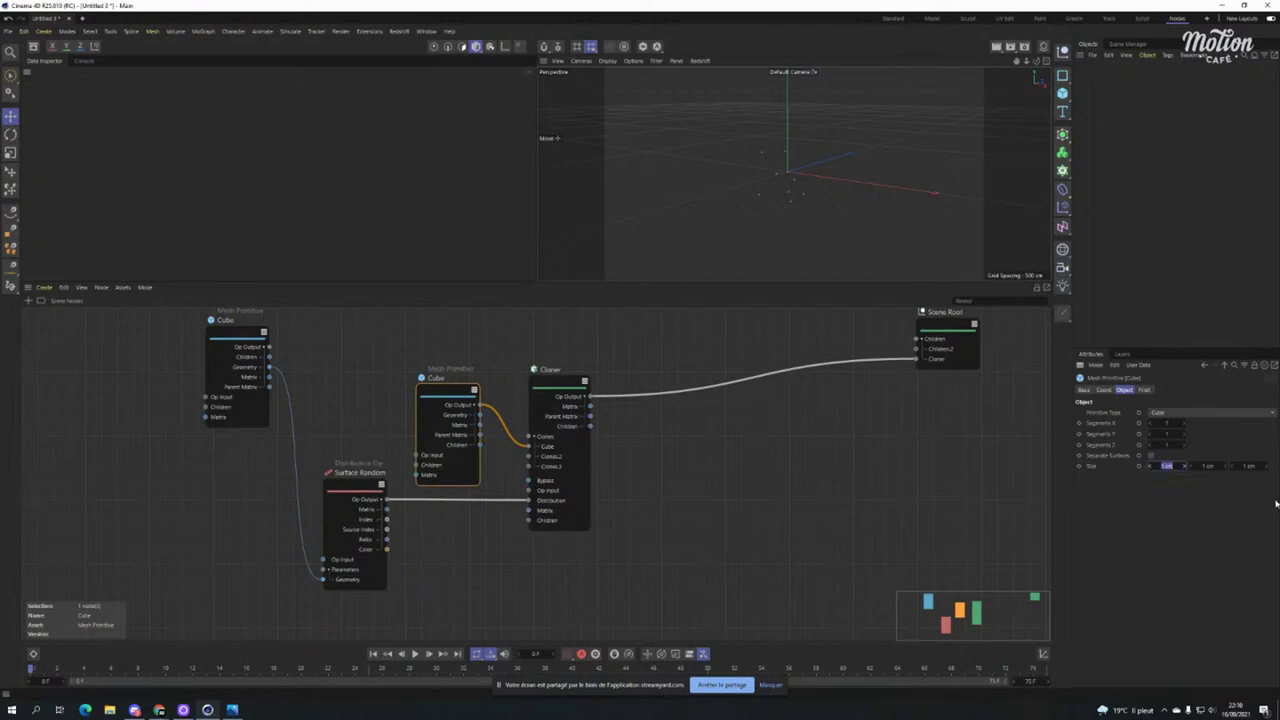
{"action": "type", "text": "10"}
{"action": "key", "text": "Tab"}
{"action": "type", "text": "10"}
{"action": "key", "text": "Tab"}
{"action": "type", "text": "1"}
{"action": "key", "text": "Return"}
Change the source Cube primitive's Primitive Type to Plane.
{"action": "scroll", "coordinate": [834, 151], "scroll_direction": "up", "scroll_amount": 5}
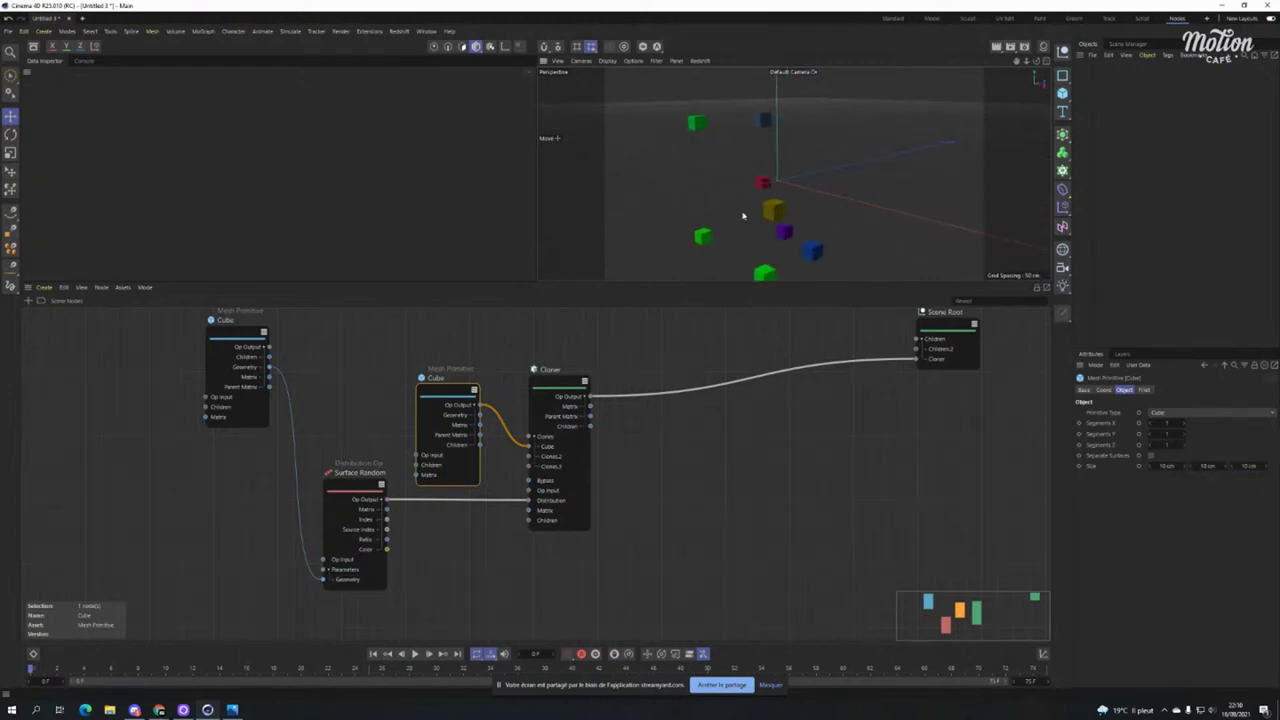
{"action": "left_click", "coordinate": [236, 330]}
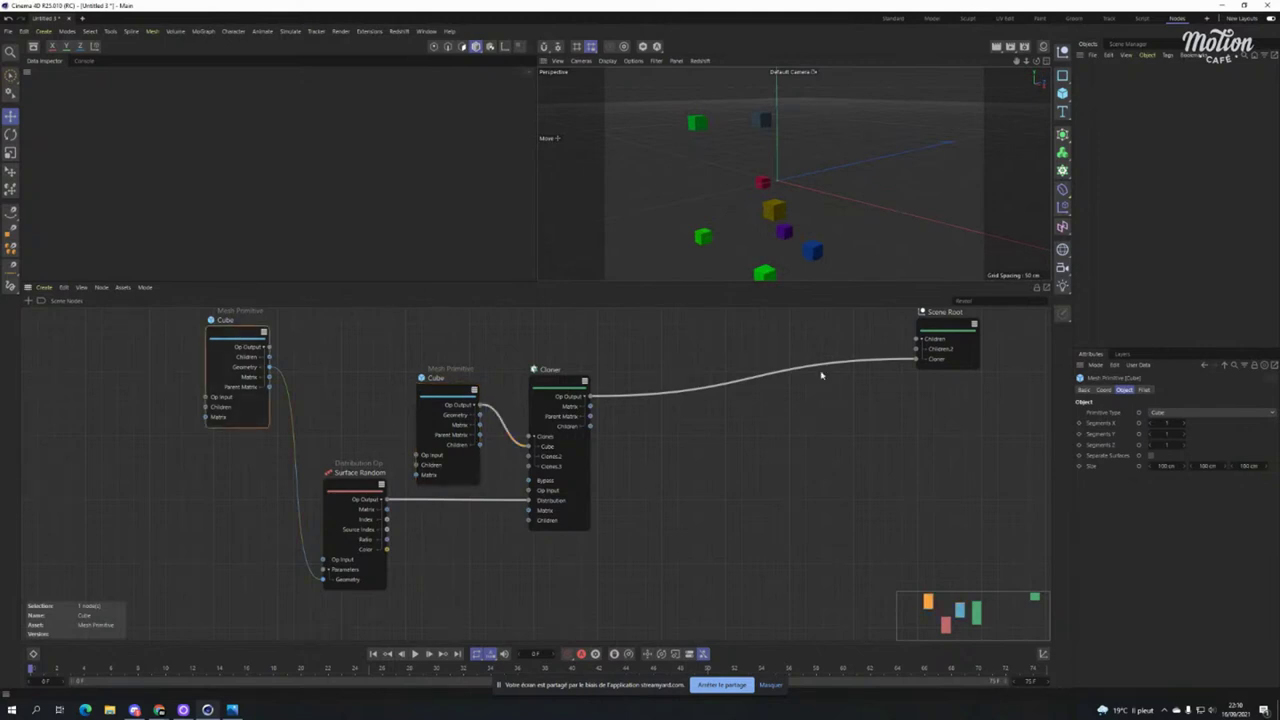
{"action": "left_click", "coordinate": [1185, 412]}
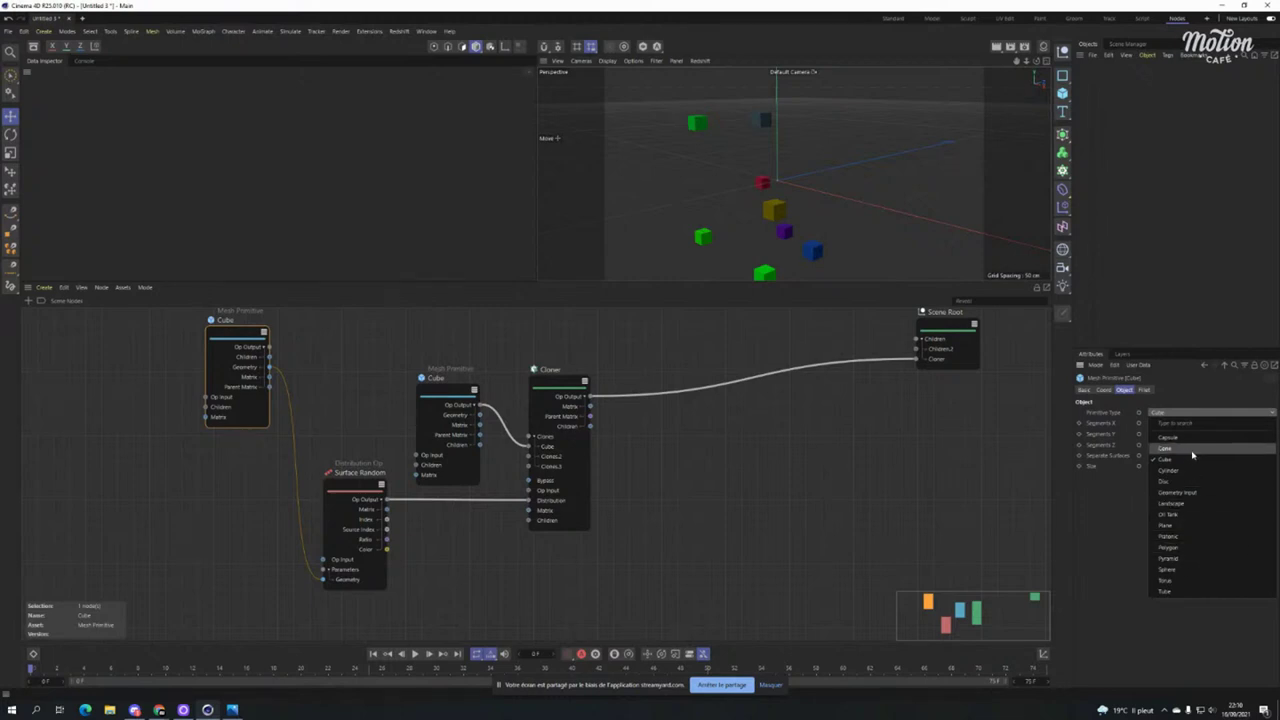
{"action": "left_click", "coordinate": [1188, 526]}
{"action": "left_click_drag", "start_coordinate": [727, 227], "coordinate": [697, 229], "text": "alt"}
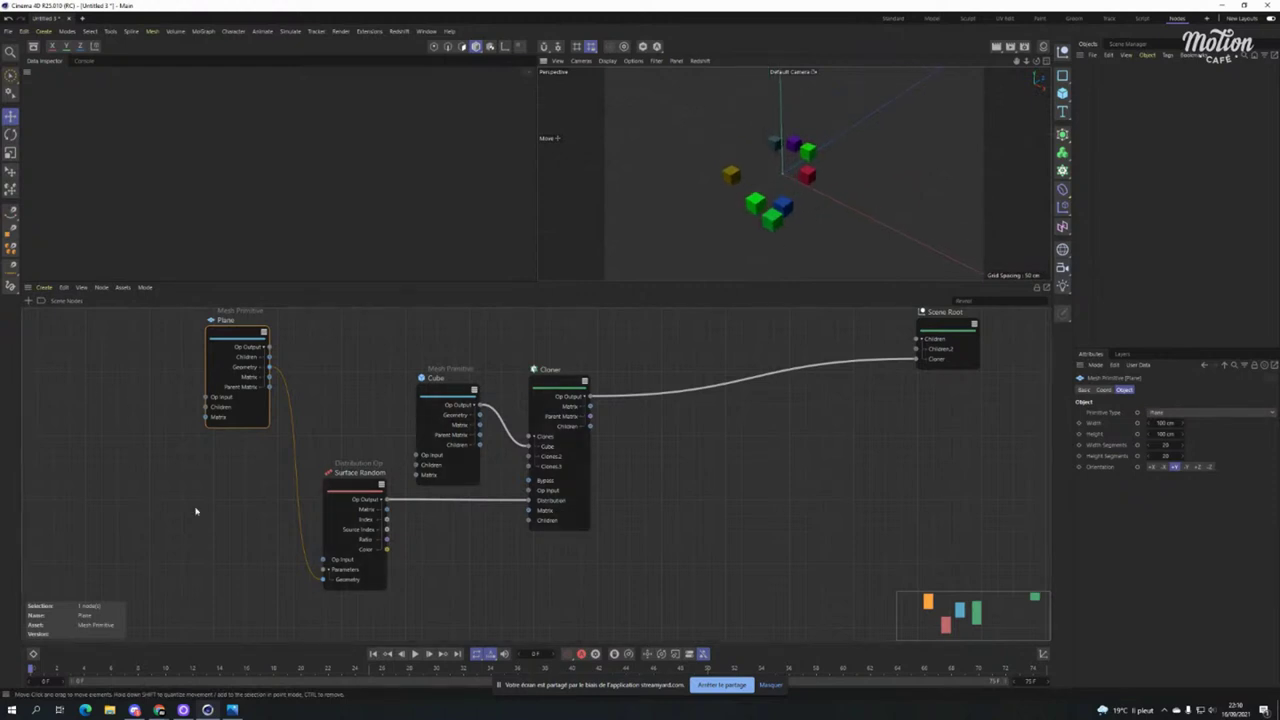
{"action": "middle_click_drag", "start_coordinate": [195, 511], "coordinate": [281, 470]}
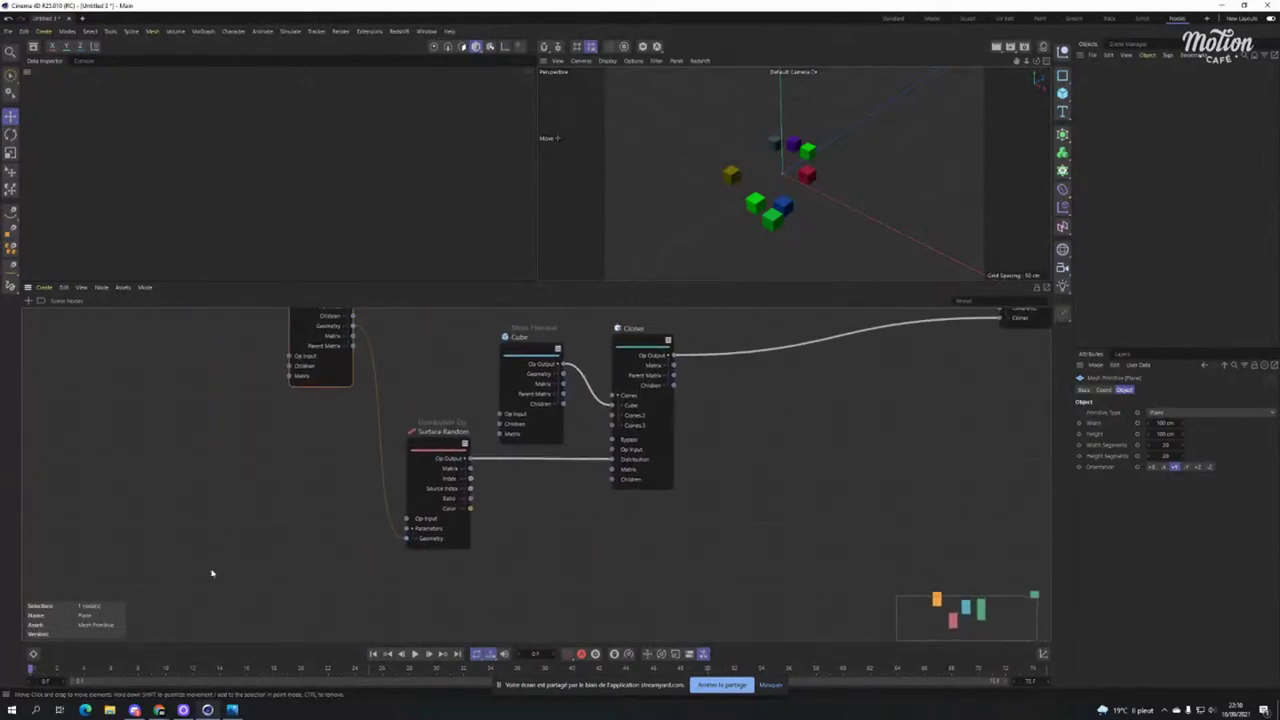
Add a Value node via the 'value' search and set its Data Type to Int.
{"action": "double_click", "coordinate": [255, 495]}
{"action": "type", "text": "vec"}
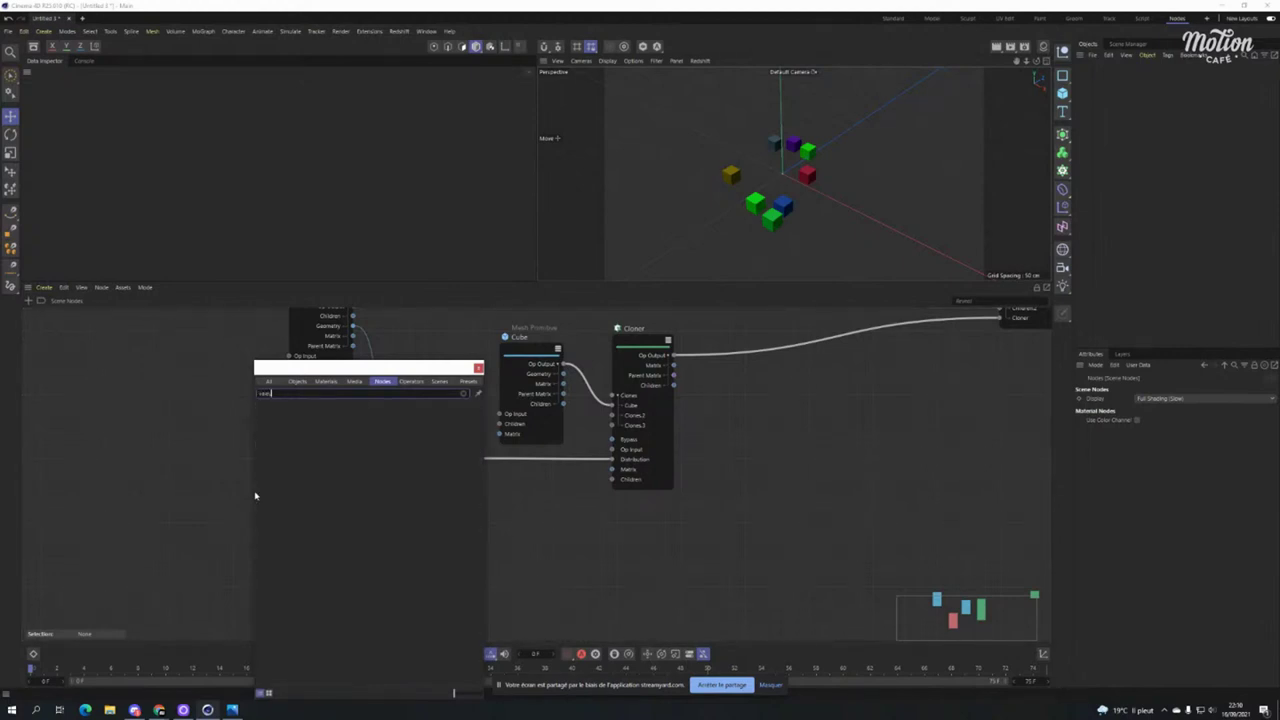
{"action": "key", "text": "BackSpace"}
{"action": "key", "text": "BackSpace"}
{"action": "type", "text": "alue"}
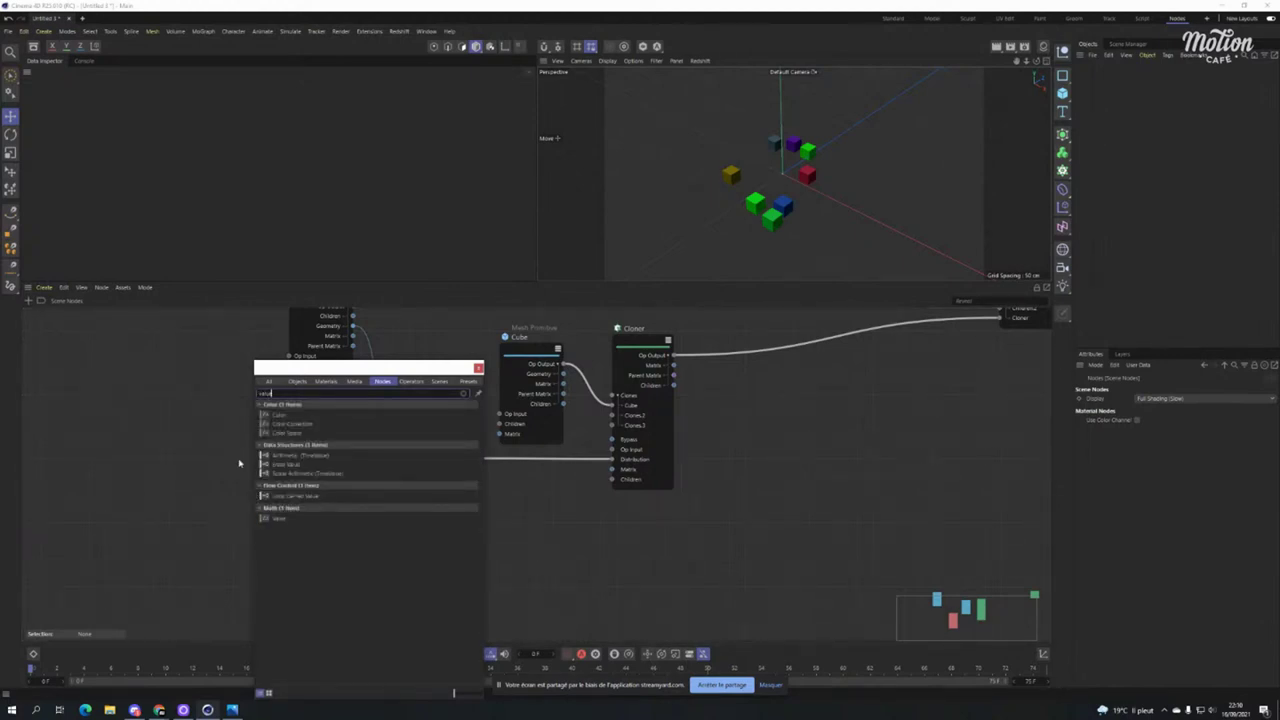
{"action": "double_click", "coordinate": [280, 518]}
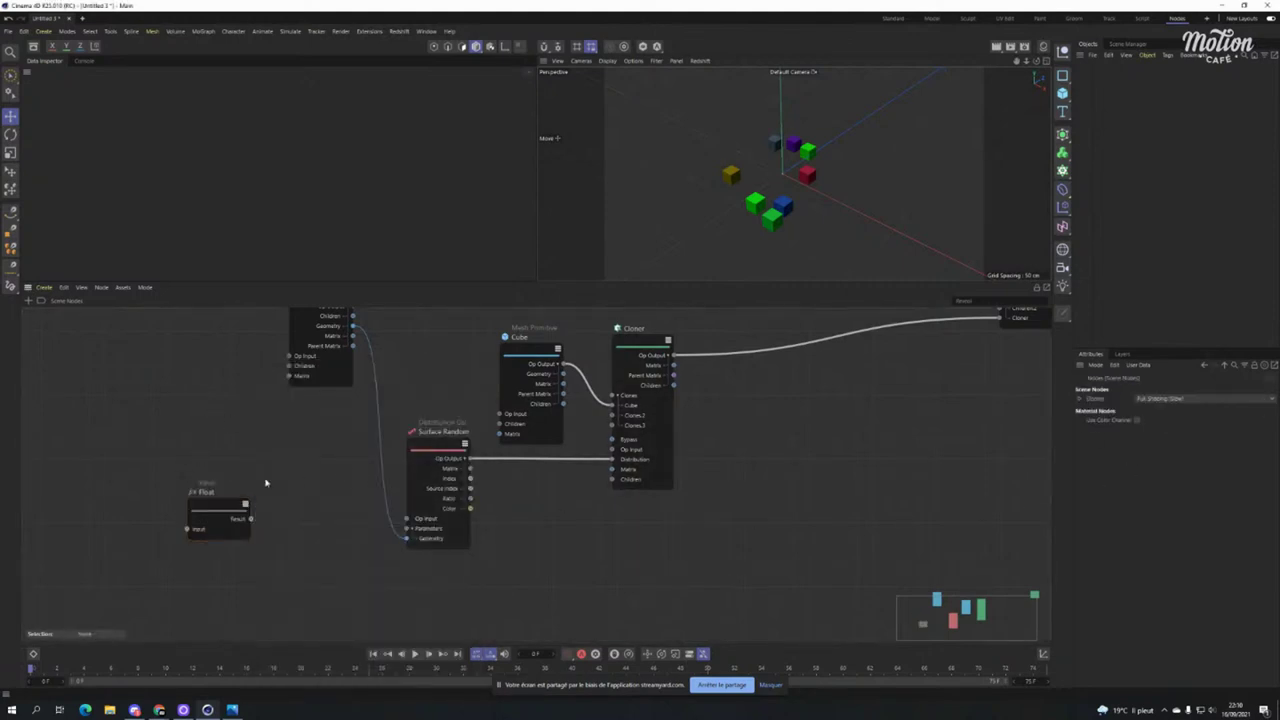
{"action": "left_click", "coordinate": [220, 512]}
{"action": "left_click", "coordinate": [1161, 413]}
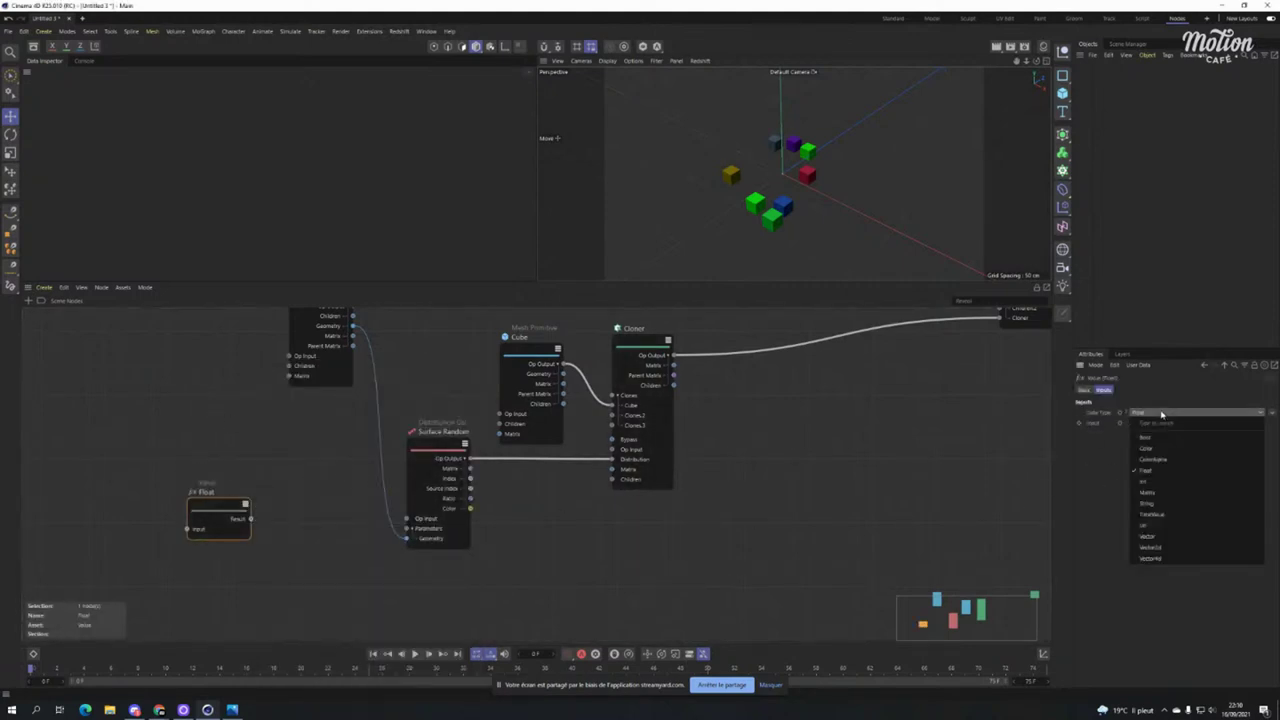
{"action": "left_click", "coordinate": [1158, 484]}
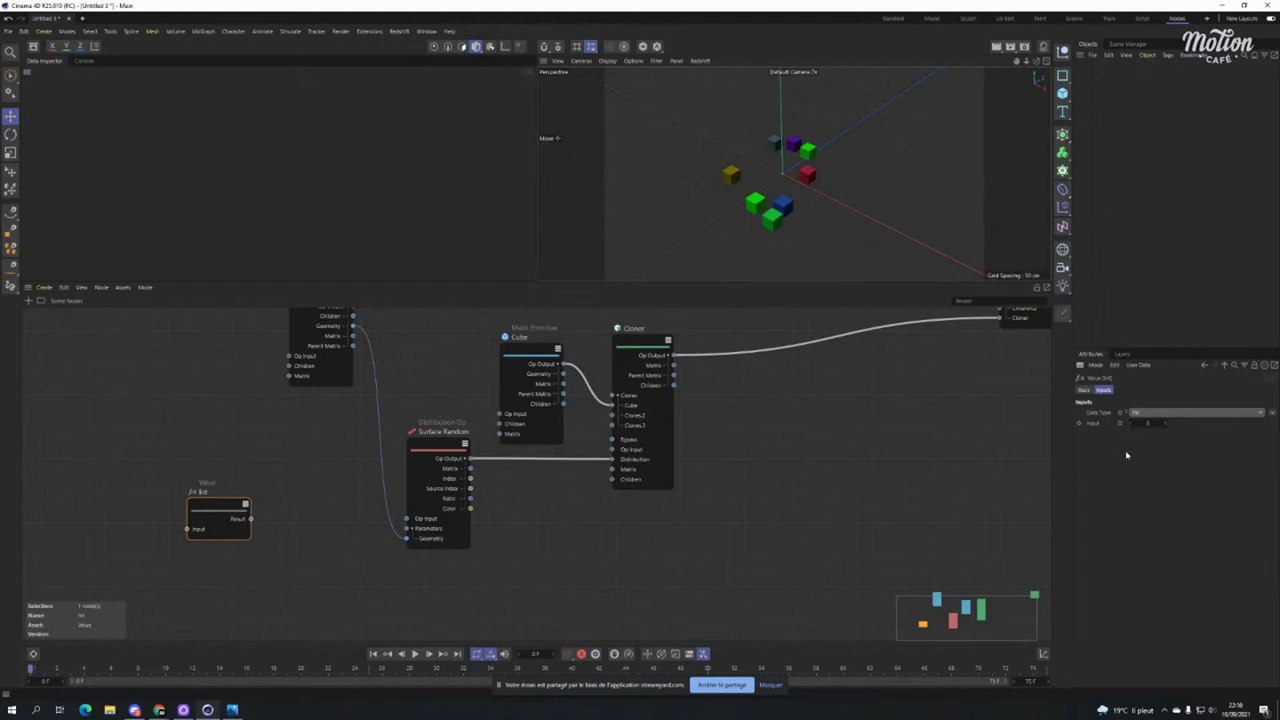
{"action": "left_click_drag", "start_coordinate": [240, 505], "coordinate": [270, 496]}
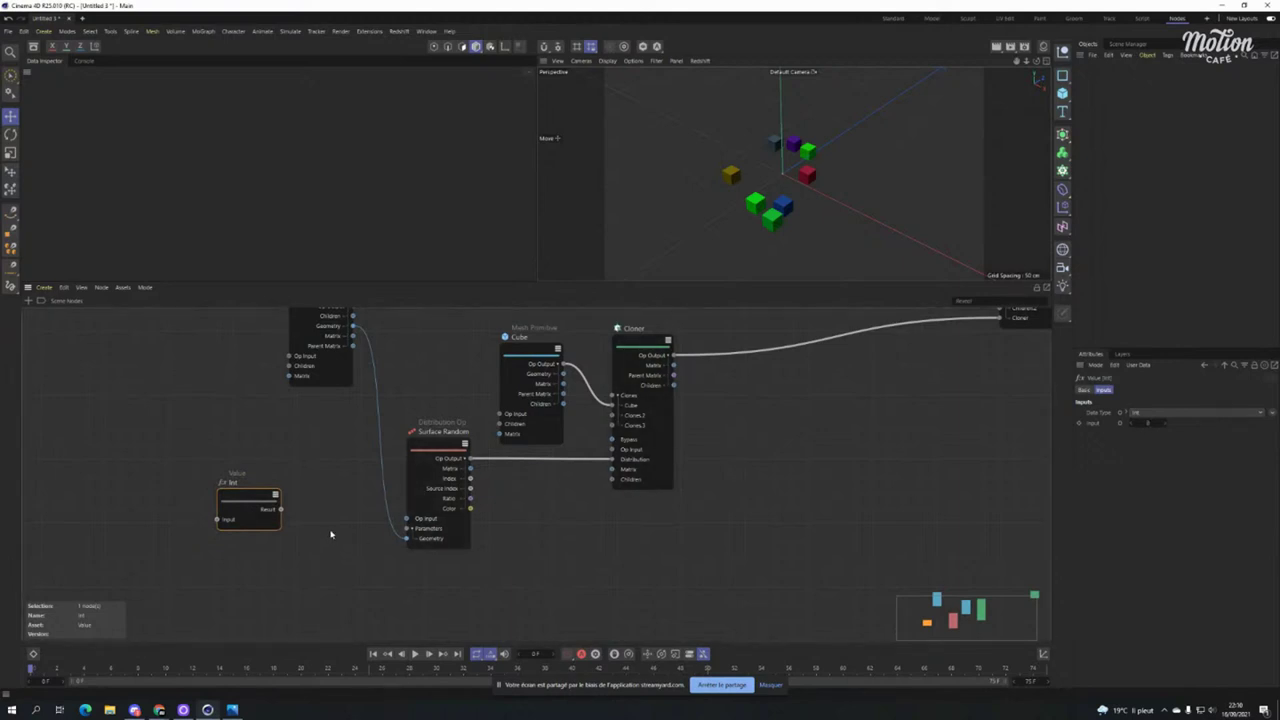
{"action": "left_click", "coordinate": [431, 508]}
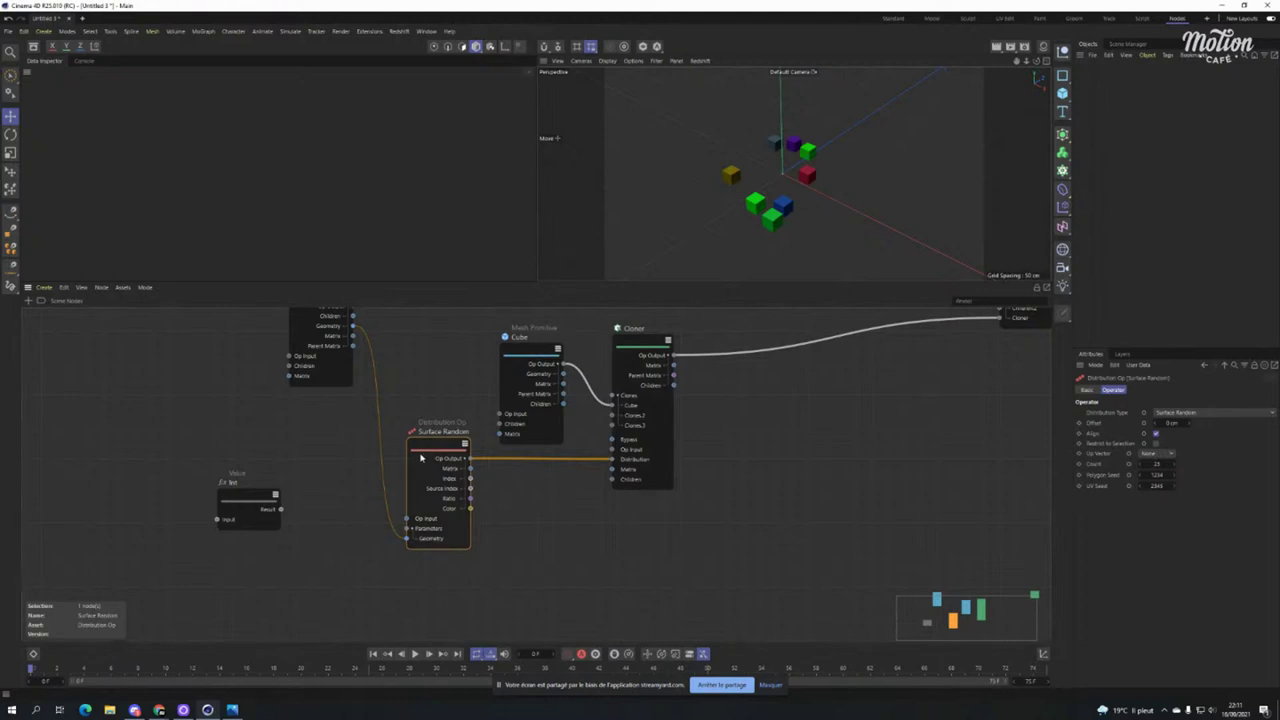
Add a Count input to Surface Random and wire the Value Result into it.
{"action": "left_click_drag", "start_coordinate": [438, 505], "coordinate": [428, 491]}
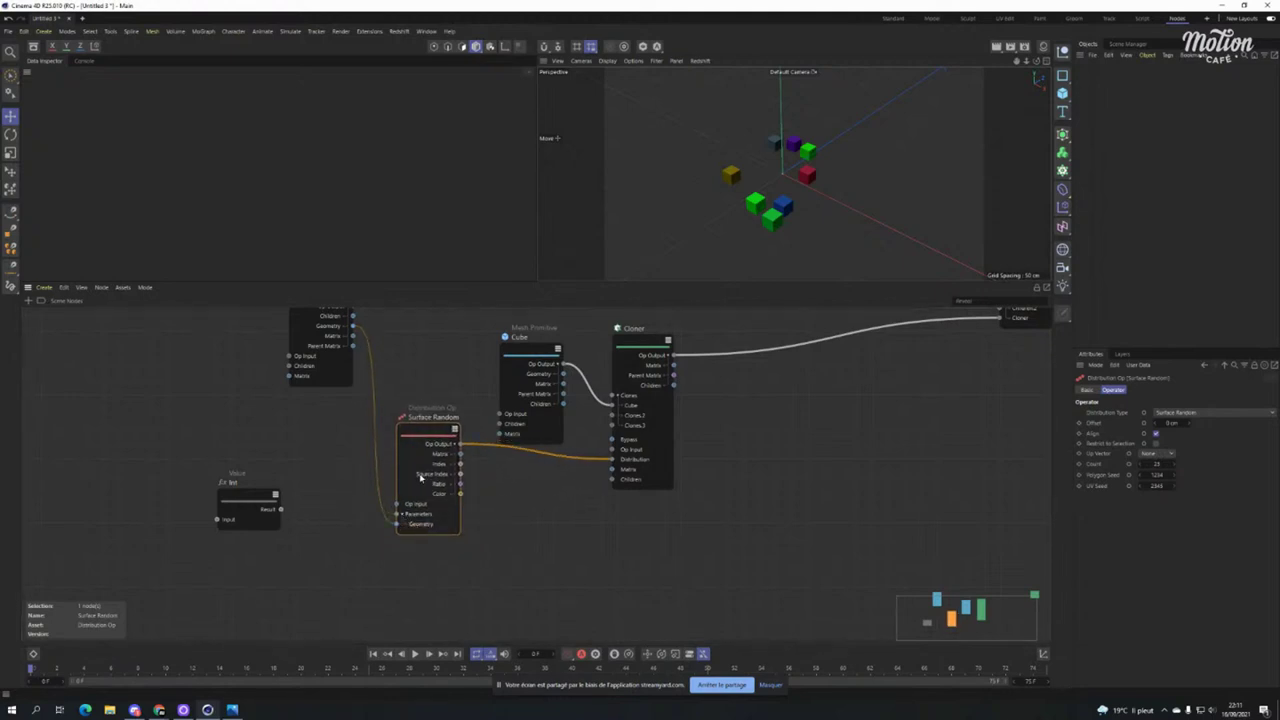
{"action": "left_click", "coordinate": [410, 432]}
{"action": "right_click", "coordinate": [410, 433]}
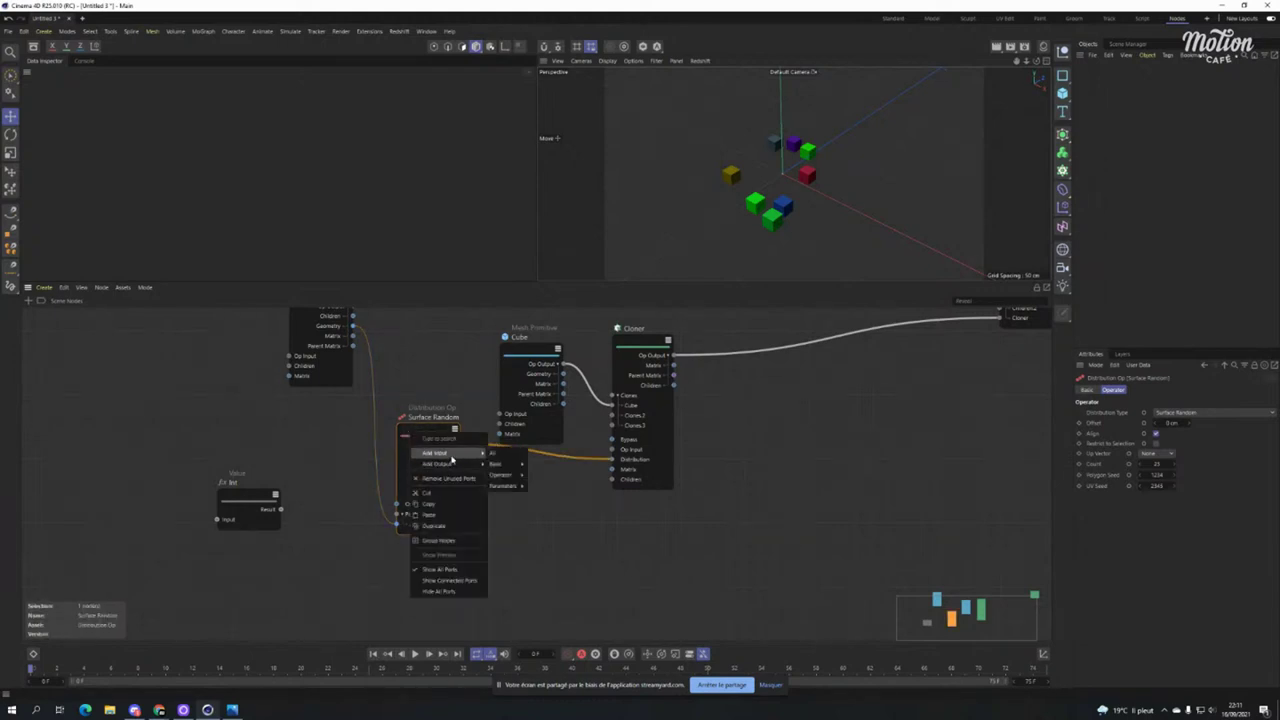
{"action": "mouse_move", "coordinate": [520, 478]}
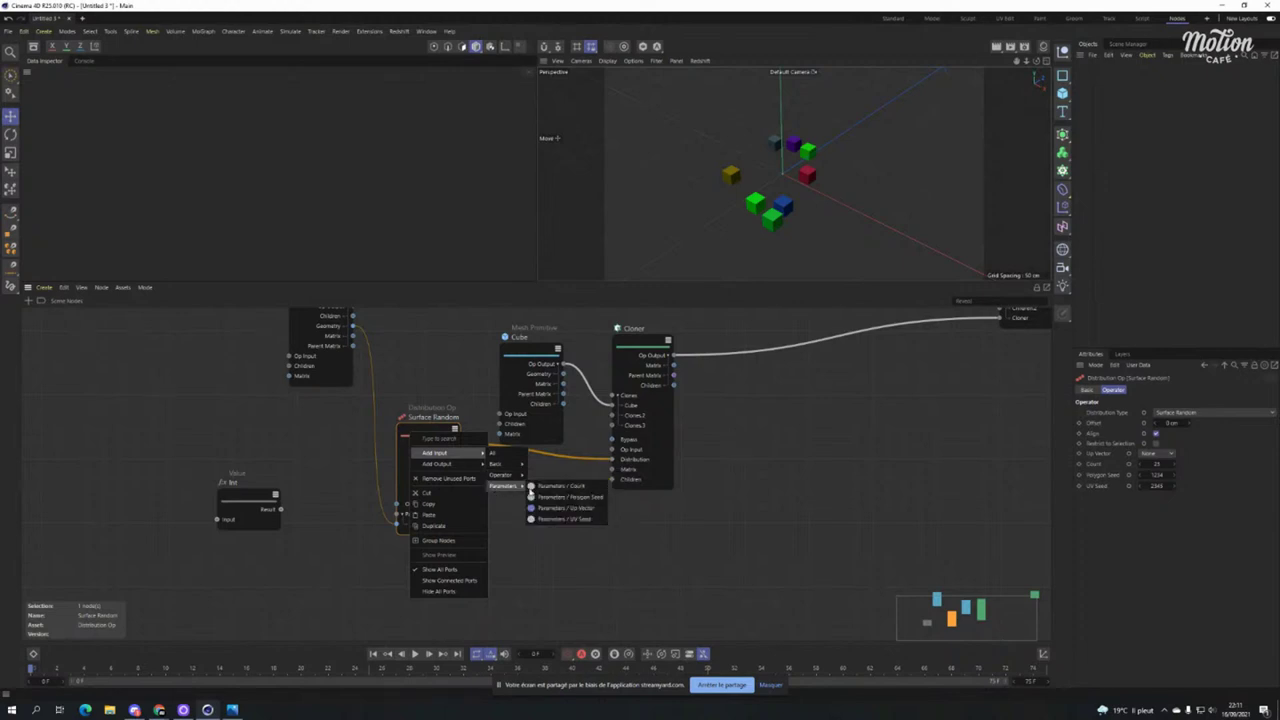
{"action": "left_click", "coordinate": [560, 486]}
{"action": "left_click_drag", "start_coordinate": [281, 510], "coordinate": [397, 535]}
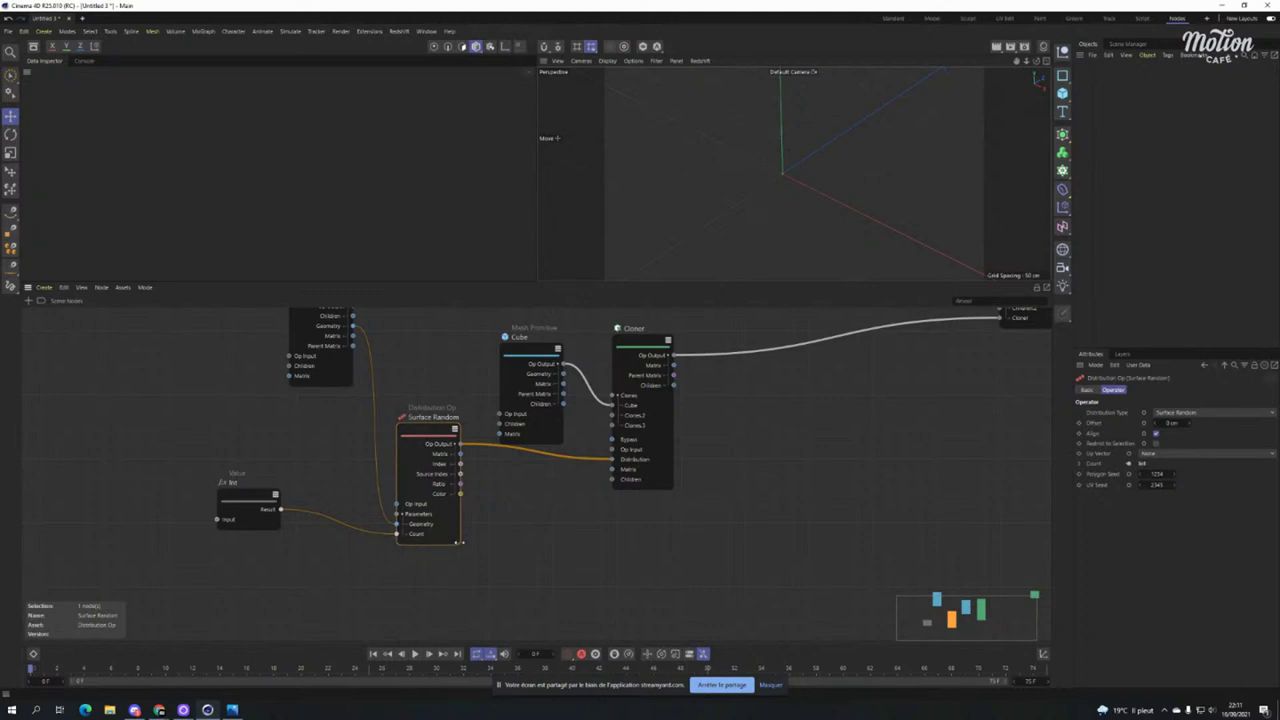
Set the Value node's input to 27.
{"action": "left_click", "coordinate": [255, 500]}
{"action": "mouse_move", "coordinate": [1148, 423]}
{"action": "left_mouse_down"}
{"action": "mouse_move", "coordinate": [1166, 423]}
{"action": "mouse_move", "coordinate": [1152, 426]}
{"action": "left_mouse_up"}
{"action": "left_click_drag", "start_coordinate": [1151, 425], "coordinate": [1153, 425]}
Rearrange the Plane, Value and Surface Random nodes into a tidier layout.
{"action": "middle_click_drag", "start_coordinate": [475, 483], "coordinate": [475, 436]}
{"action": "scroll", "coordinate": [475, 436], "scroll_direction": "down", "scroll_amount": 2}
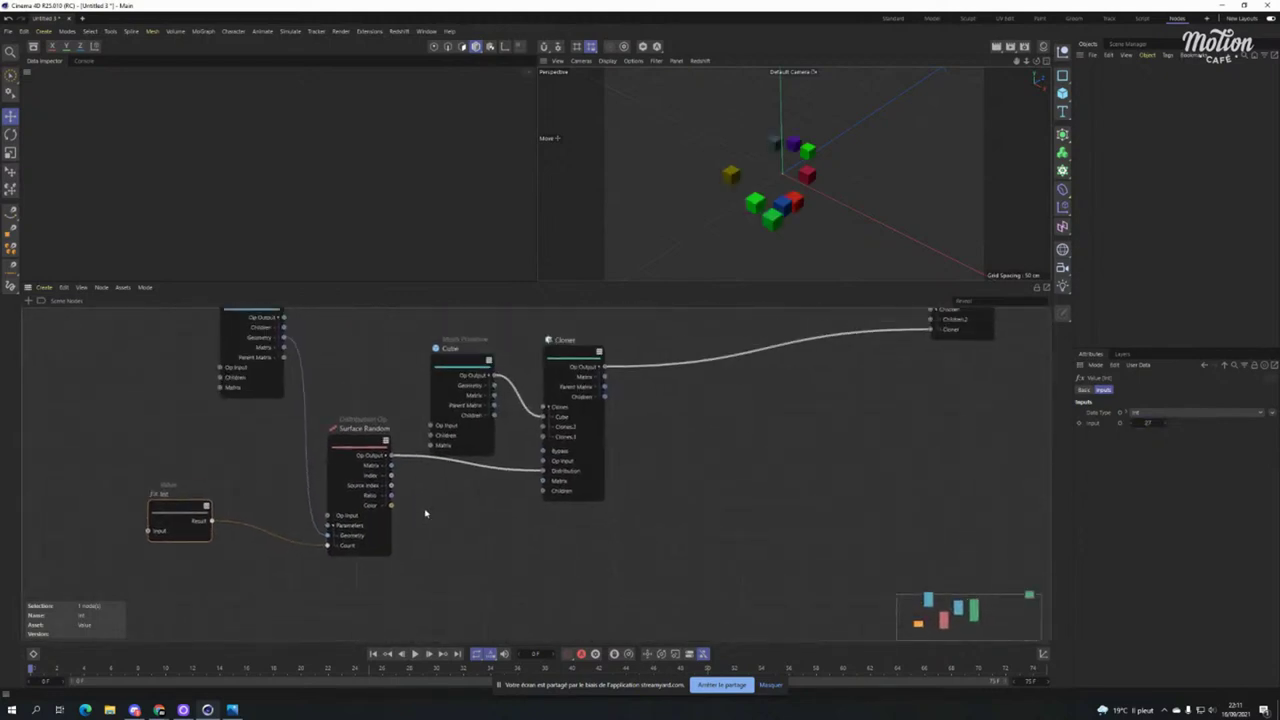
{"action": "scroll", "coordinate": [250, 455], "scroll_direction": "down", "scroll_amount": 2}
{"action": "left_click_drag", "start_coordinate": [262, 343], "coordinate": [241, 364]}
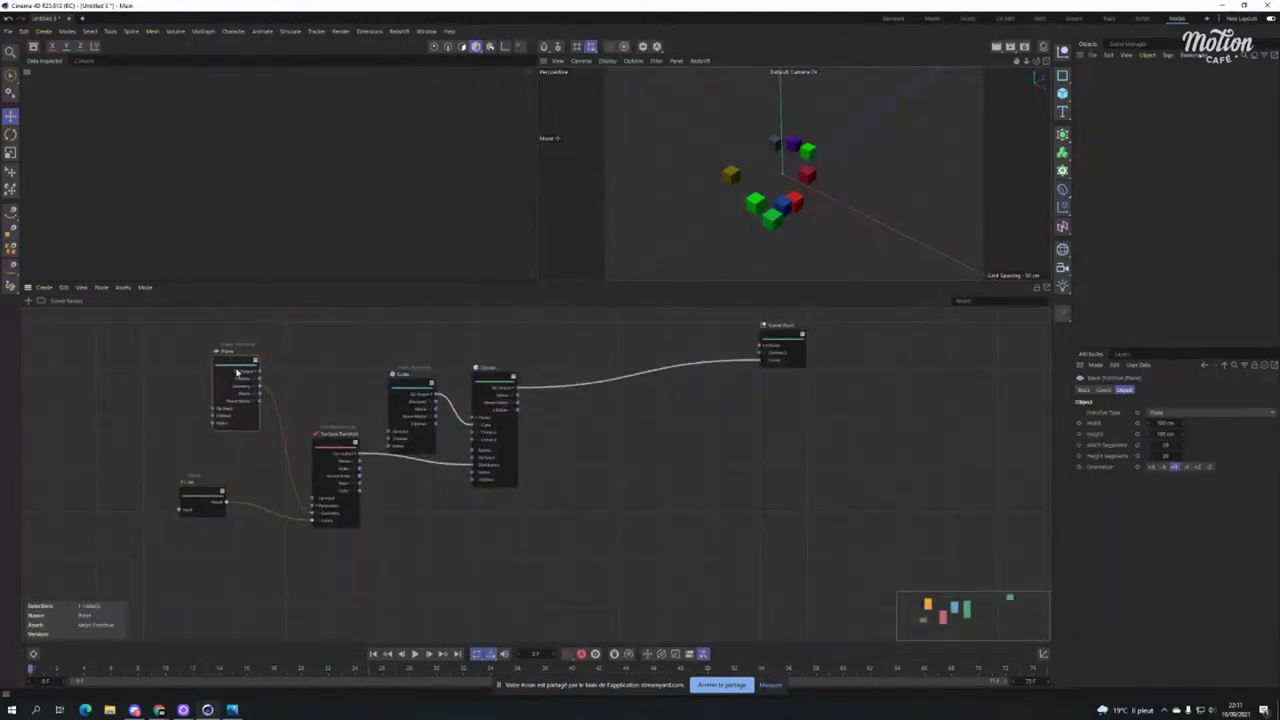
{"action": "left_click_drag", "start_coordinate": [191, 495], "coordinate": [161, 548]}
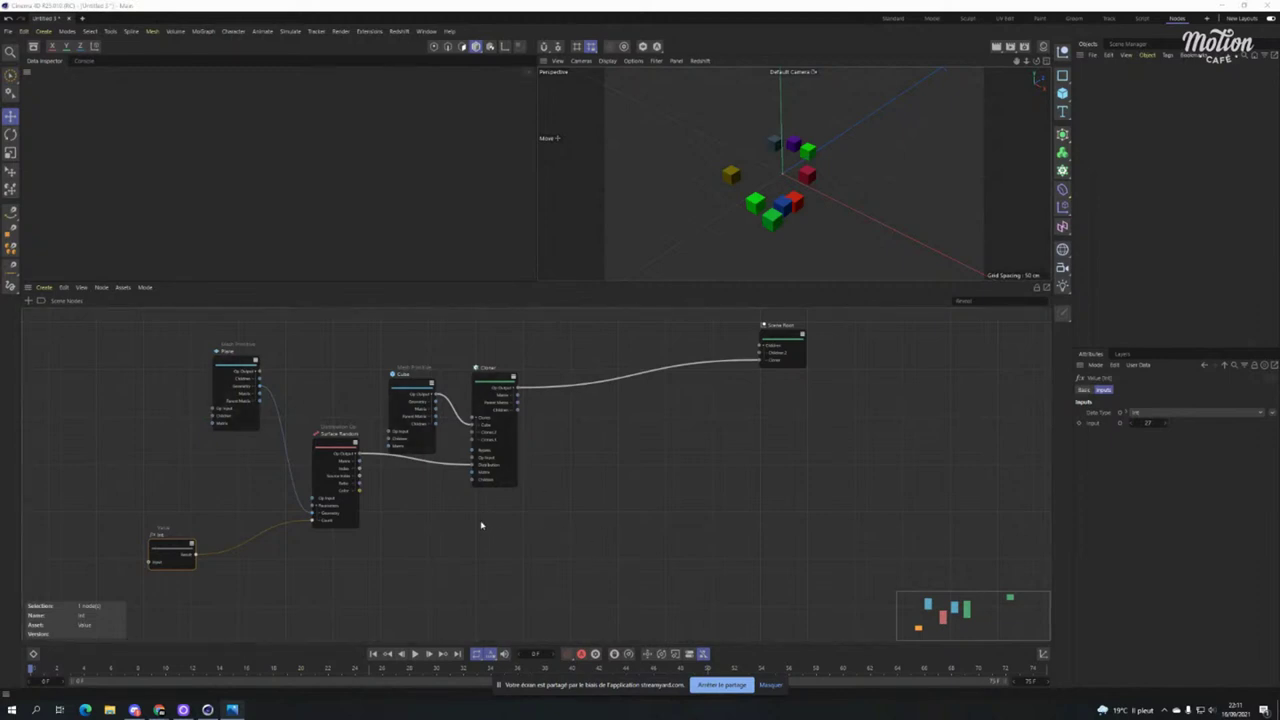
{"action": "scroll", "coordinate": [398, 547], "scroll_direction": "up", "scroll_amount": 1}
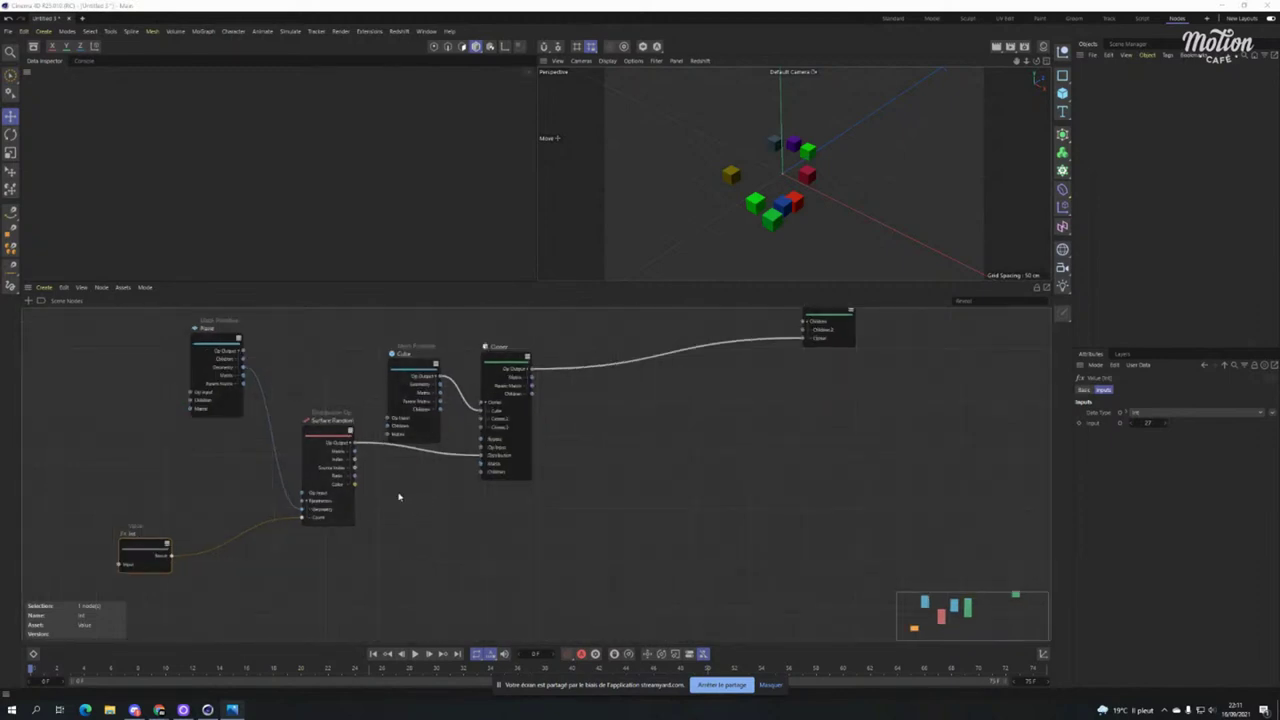
{"action": "mouse_move", "coordinate": [337, 436]}
{"action": "left_mouse_down"}
{"action": "mouse_move", "coordinate": [297, 470]}
{"action": "mouse_move", "coordinate": [330, 458]}
{"action": "mouse_move", "coordinate": [314, 458]}
{"action": "mouse_move", "coordinate": [321, 450]}
{"action": "left_mouse_up"}
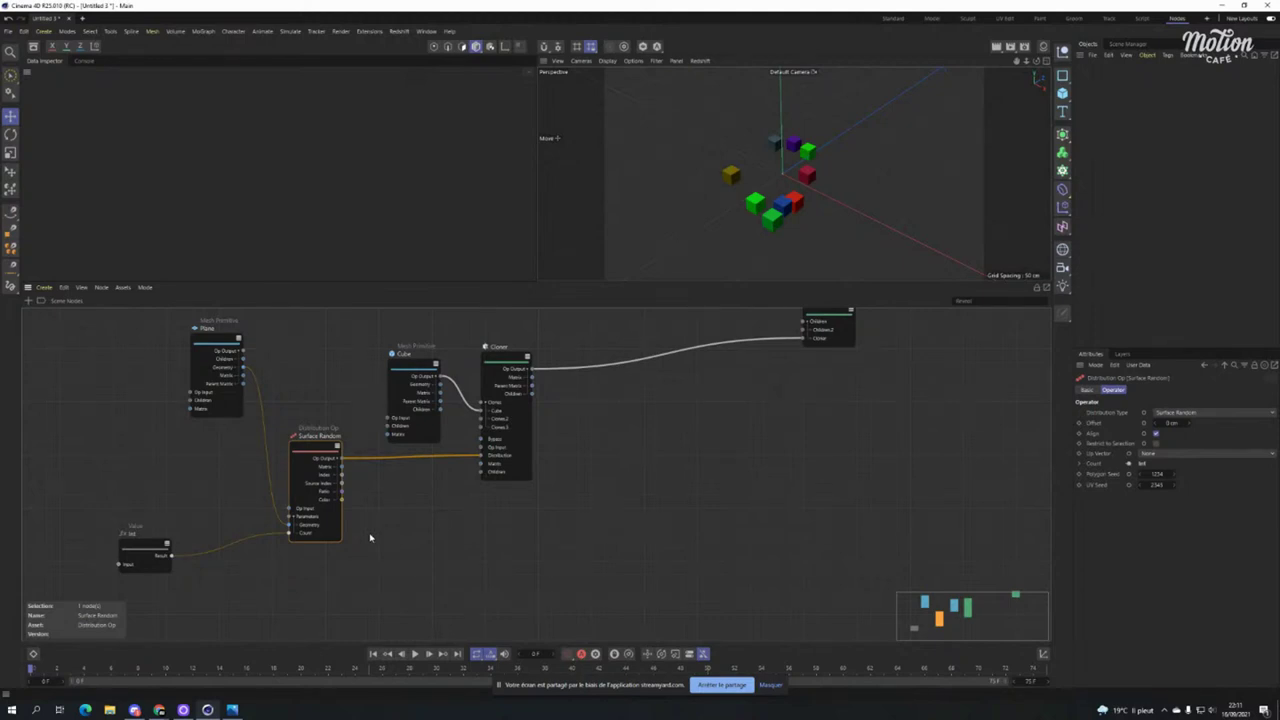
{"action": "left_click", "coordinate": [396, 525]}
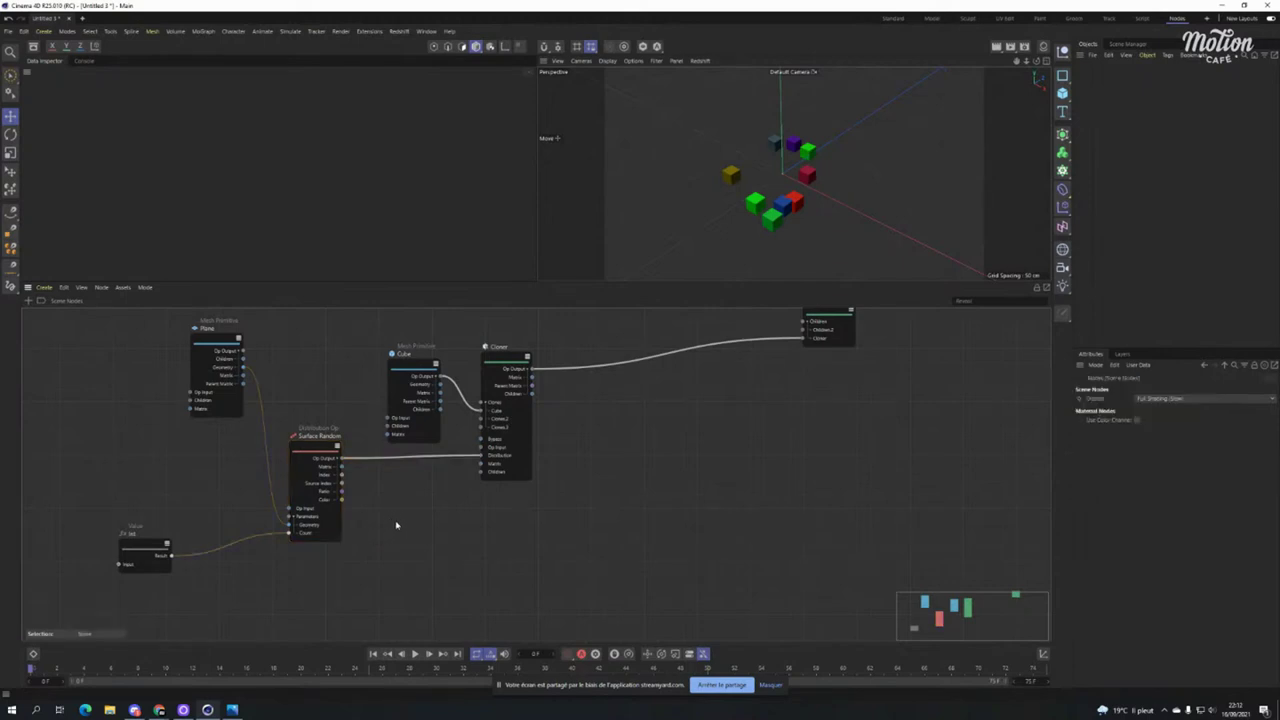
Add a Decompose Matrix node via 'decomp' and connect Surface Random's Matrix output to it.
{"action": "double_click", "coordinate": [396, 525]}
{"action": "type", "text": "decomp"}
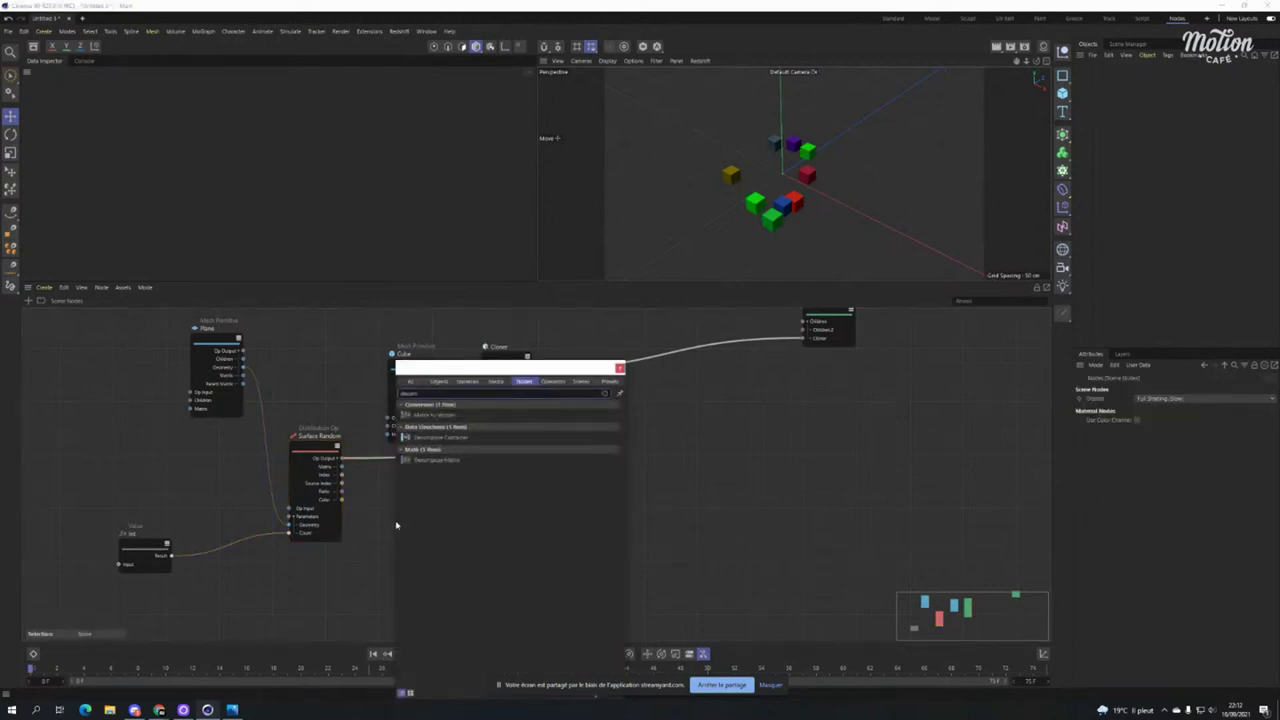
{"action": "double_click", "coordinate": [440, 461]}
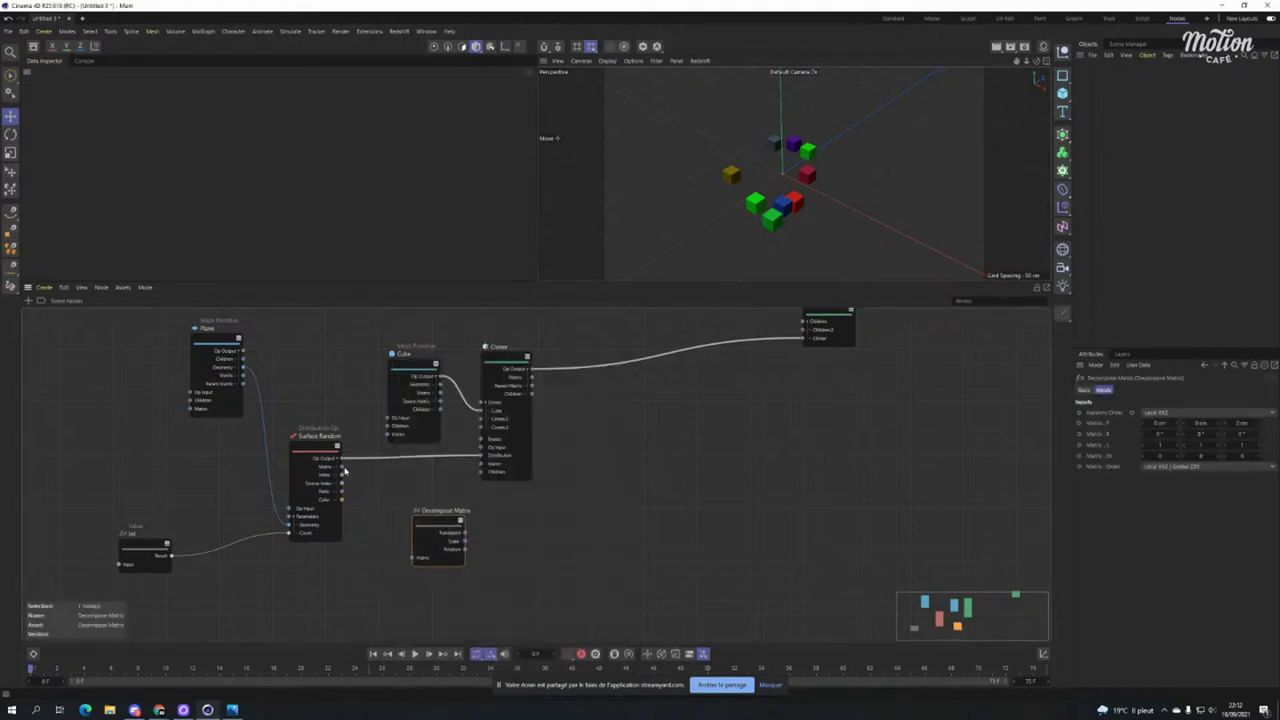
{"action": "left_click_drag", "start_coordinate": [342, 466], "coordinate": [414, 499]}
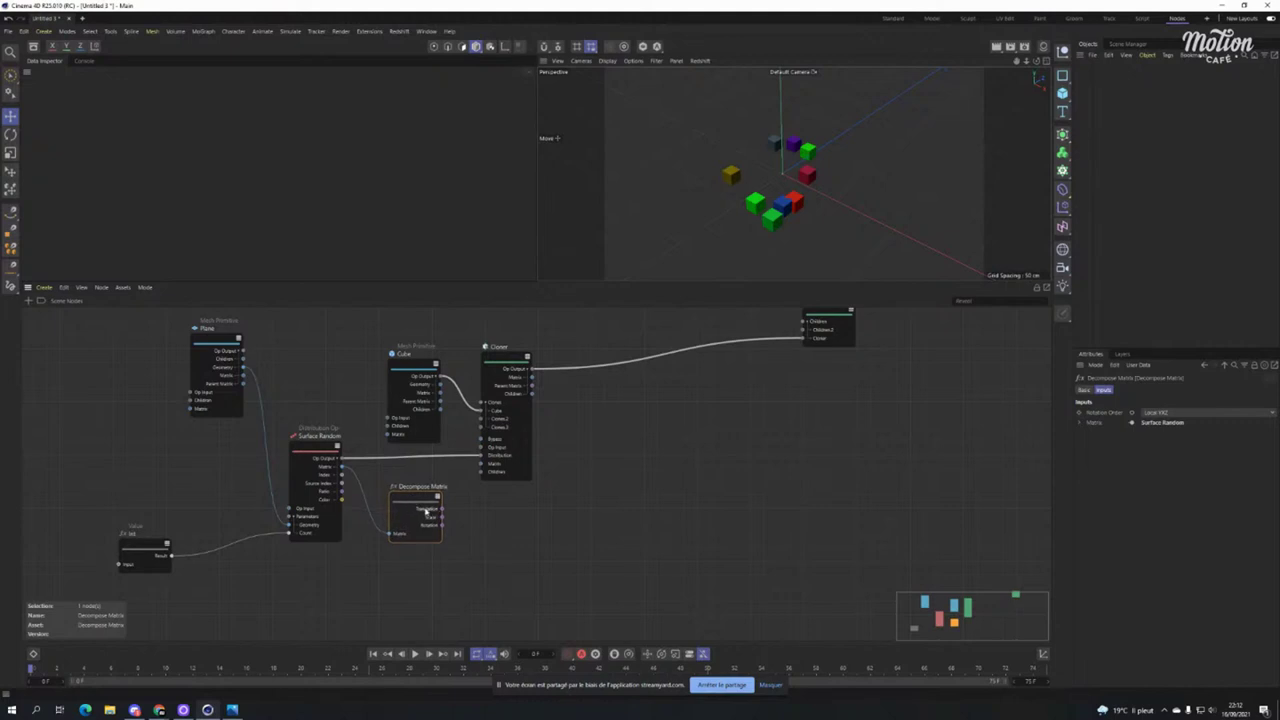
{"action": "left_click_drag", "start_coordinate": [421, 499], "coordinate": [425, 510]}
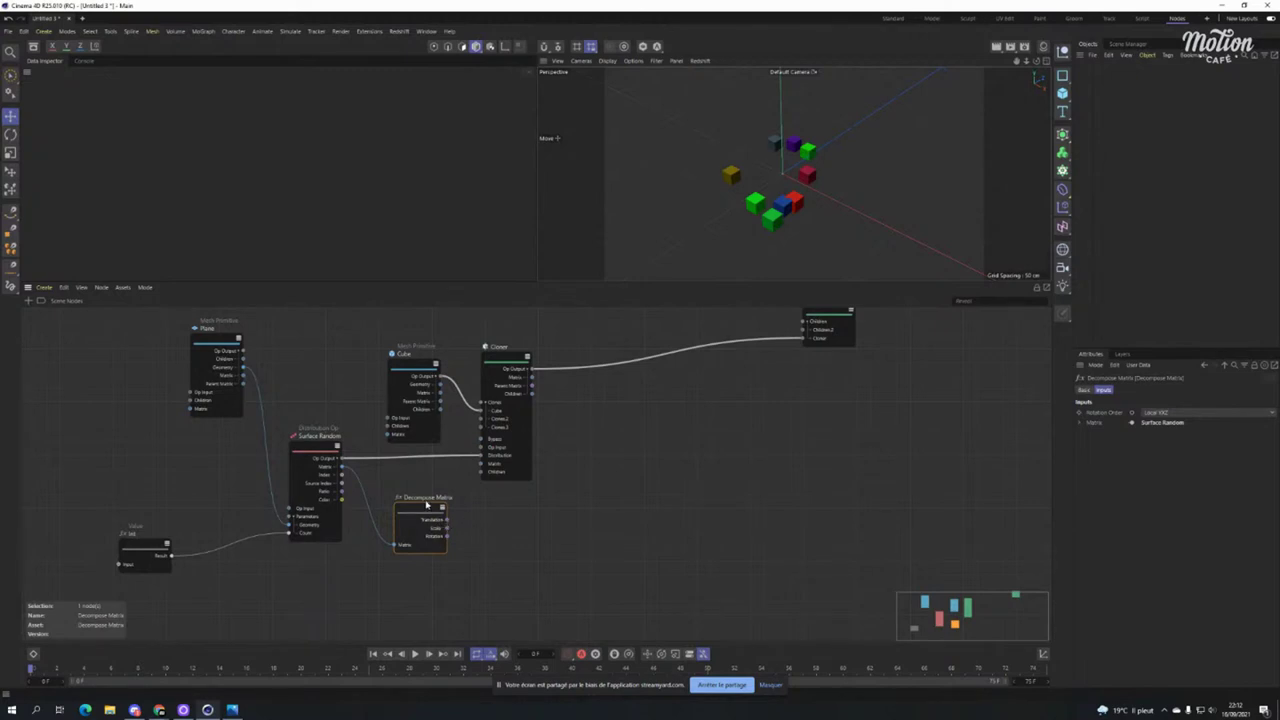
{"action": "mouse_move", "coordinate": [422, 510]}
{"action": "left_mouse_down"}
{"action": "mouse_move", "coordinate": [406, 489]}
{"action": "mouse_move", "coordinate": [432, 520]}
{"action": "left_mouse_up"}
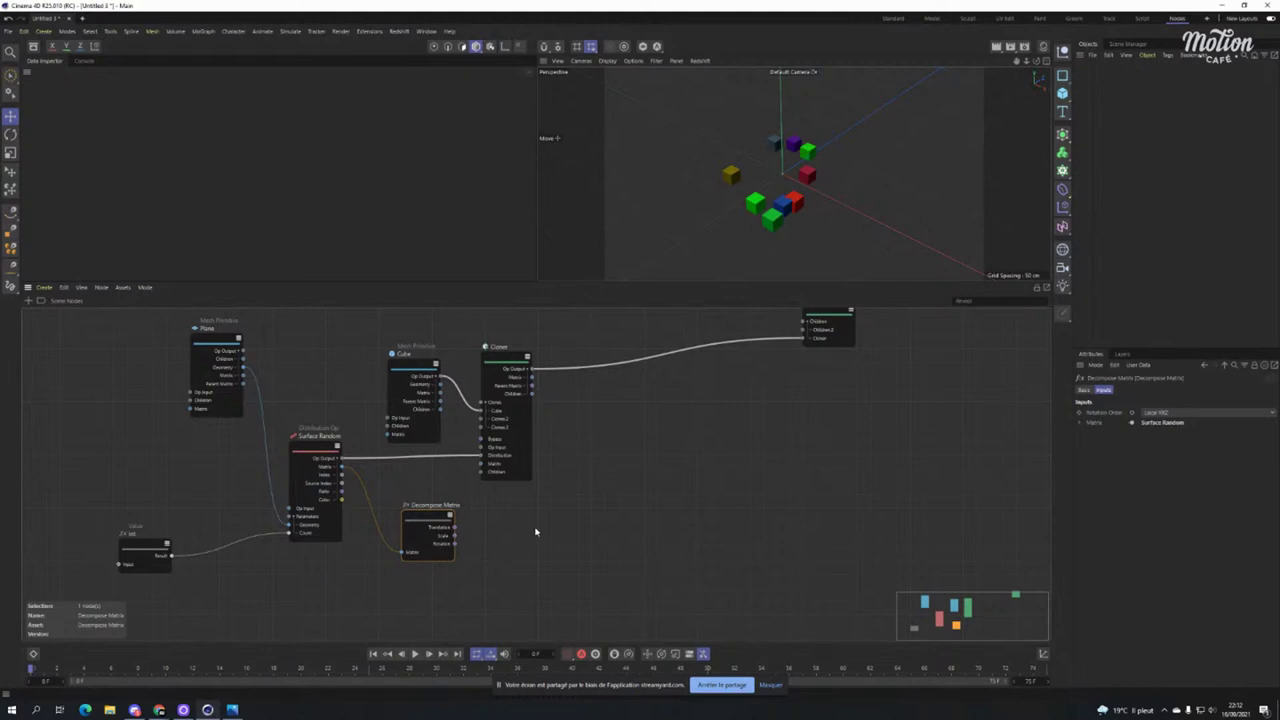
{"action": "mouse_move", "coordinate": [432, 508]}
{"action": "left_mouse_down"}
{"action": "mouse_move", "coordinate": [418, 490]}
{"action": "mouse_move", "coordinate": [424, 503]}
{"action": "left_mouse_up"}
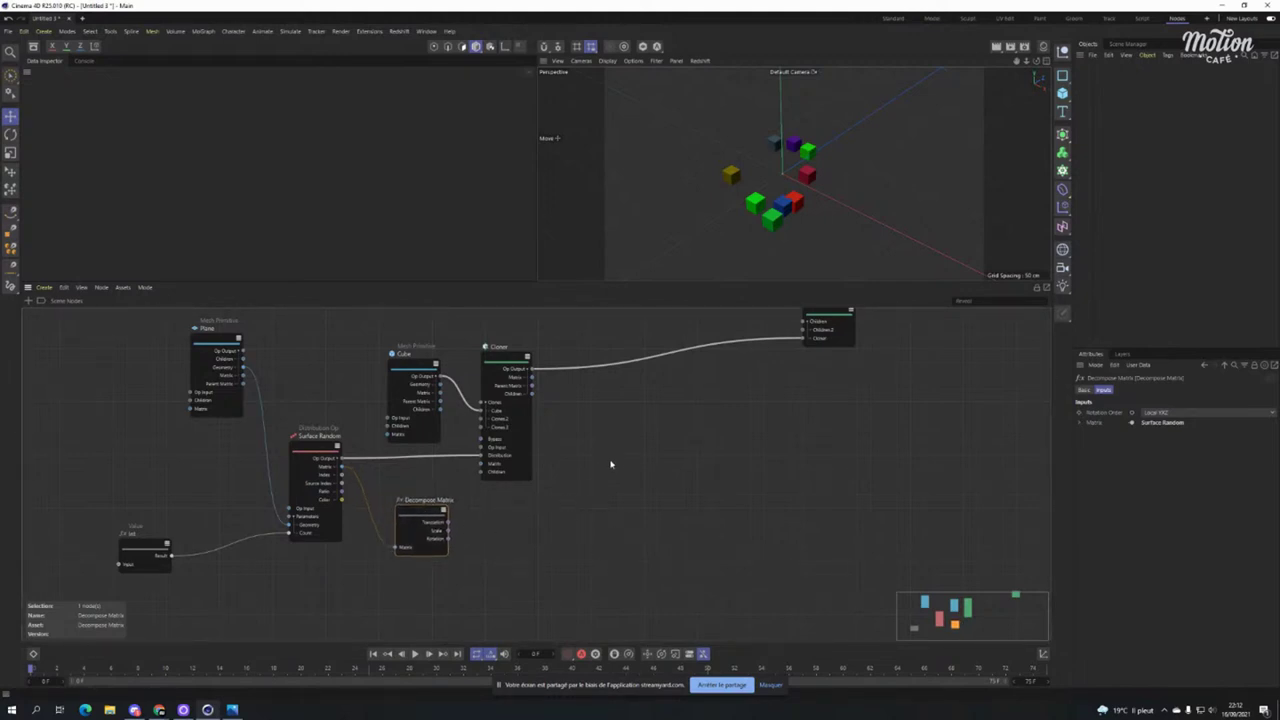
Add a Build node to the graph via the 'build' search.
{"action": "double_click", "coordinate": [580, 477]}
{"action": "type", "text": "build"}
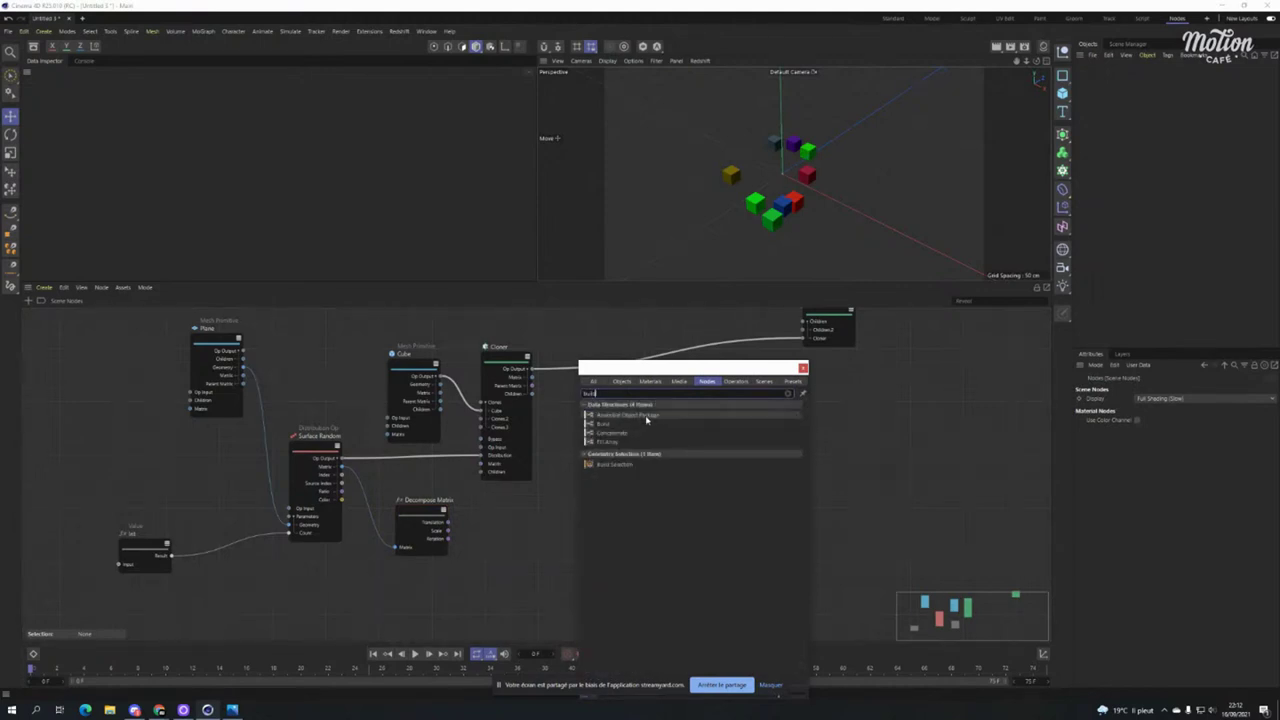
{"action": "double_click", "coordinate": [645, 424]}
{"action": "left_click_drag", "start_coordinate": [578, 540], "coordinate": [564, 518]}
Set the Build node's Data Type to Vector and remove its extra elements.
{"action": "left_click", "coordinate": [1186, 413]}
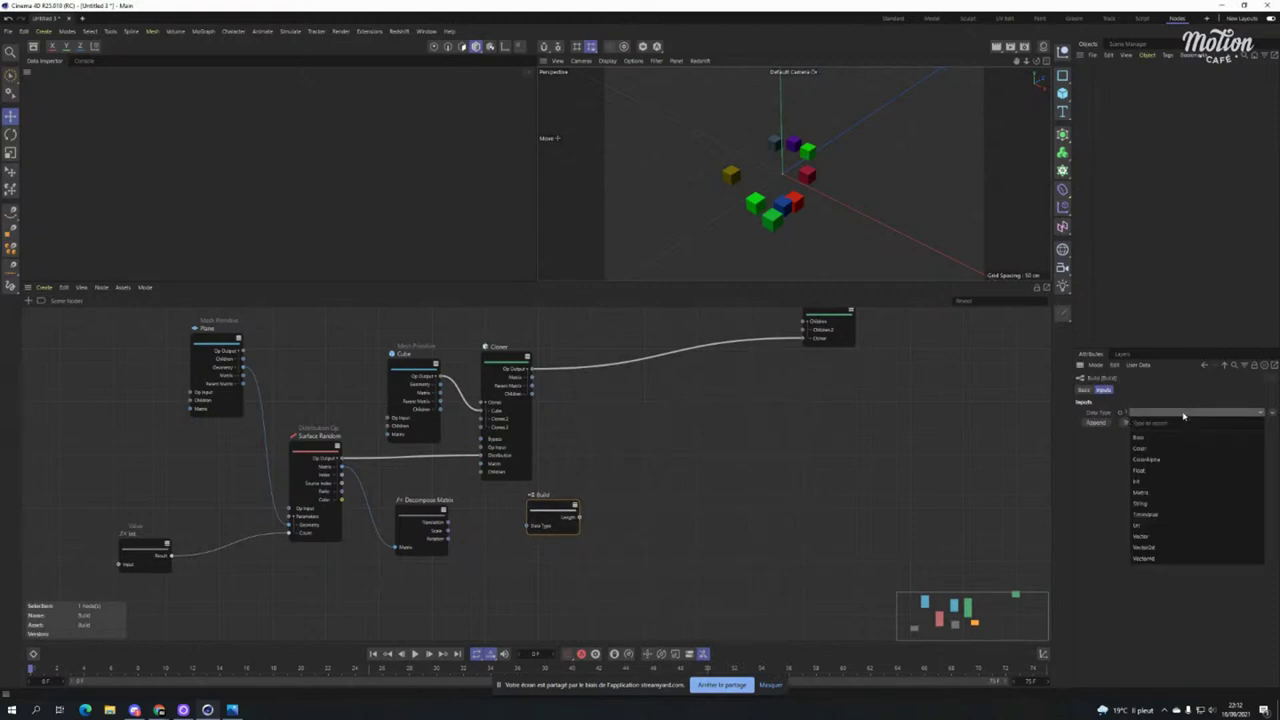
{"action": "left_click", "coordinate": [1167, 481]}
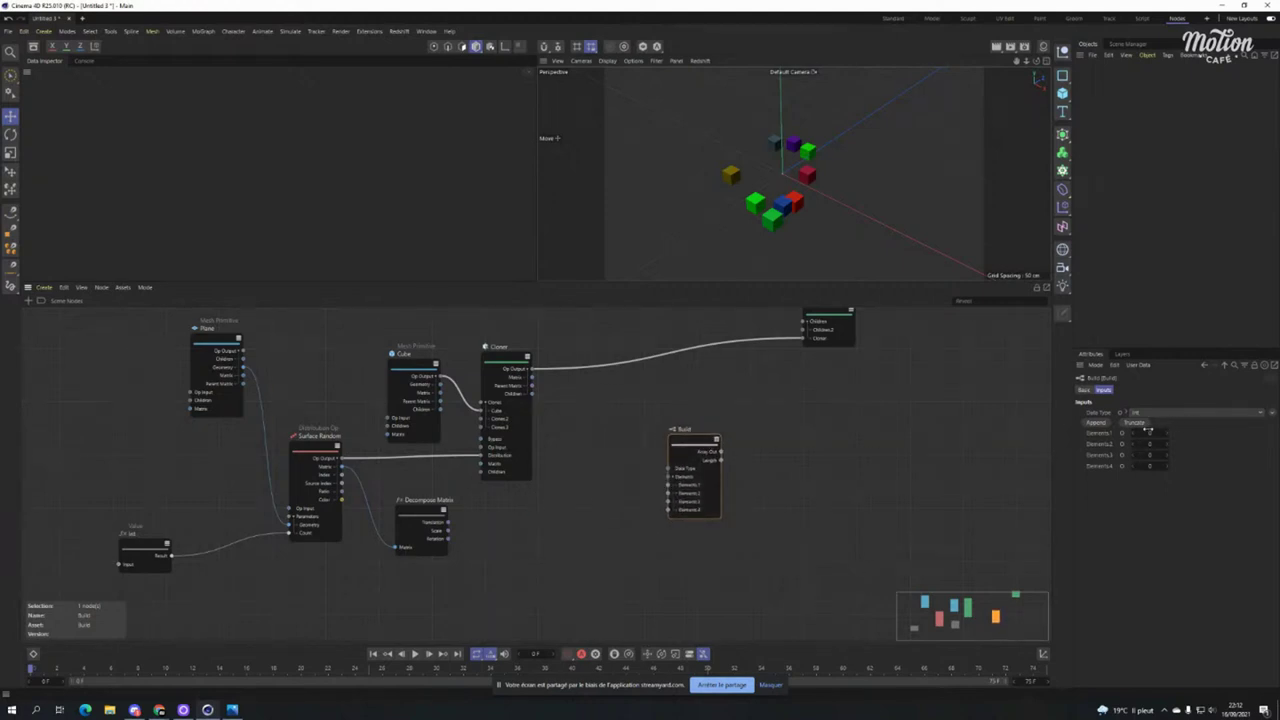
{"action": "left_click", "coordinate": [1092, 423]}
{"action": "left_click", "coordinate": [1161, 414]}
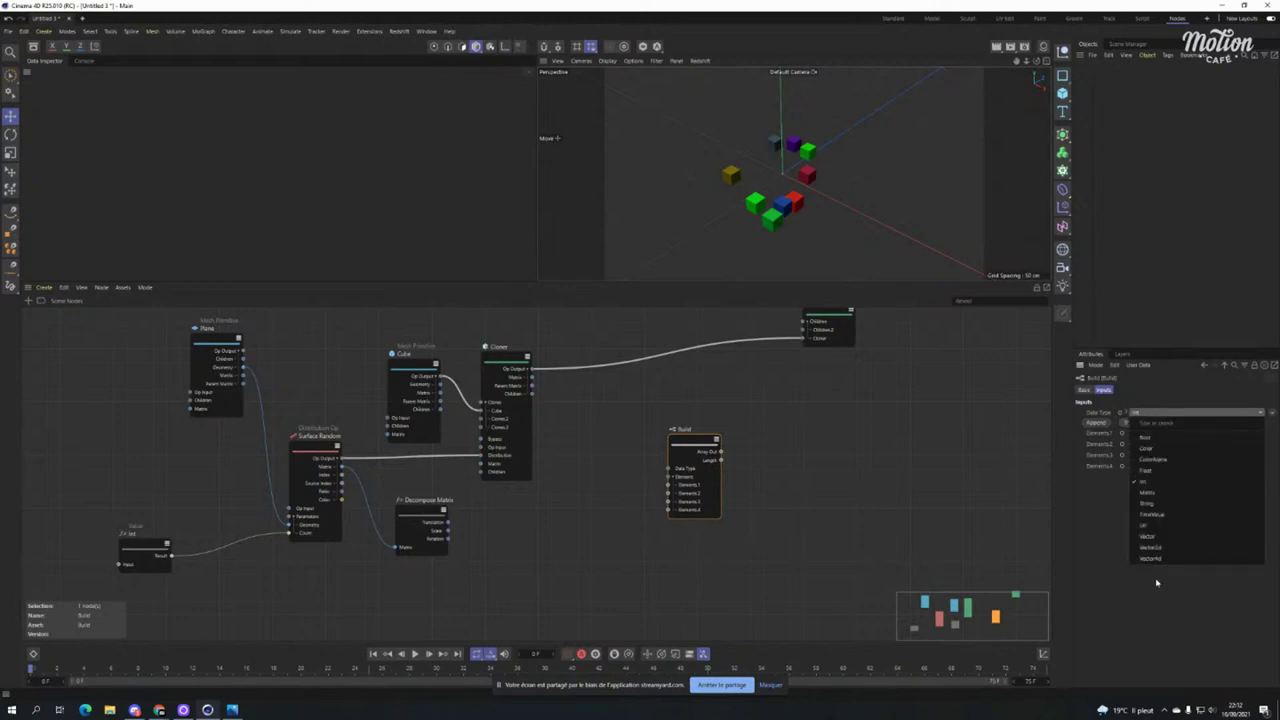
{"action": "left_click", "coordinate": [1157, 539]}
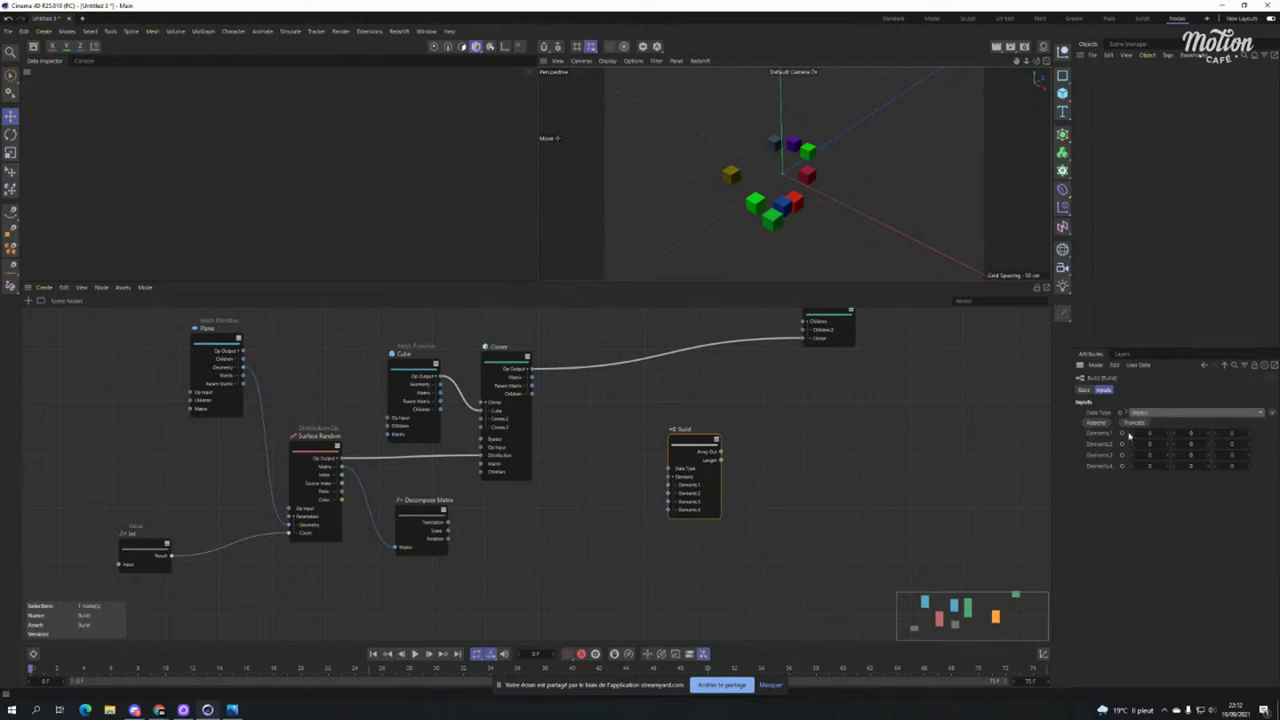
{"action": "left_click", "coordinate": [1134, 424]}
{"action": "left_click", "coordinate": [1134, 424]}
{"action": "left_click", "coordinate": [1134, 424]}
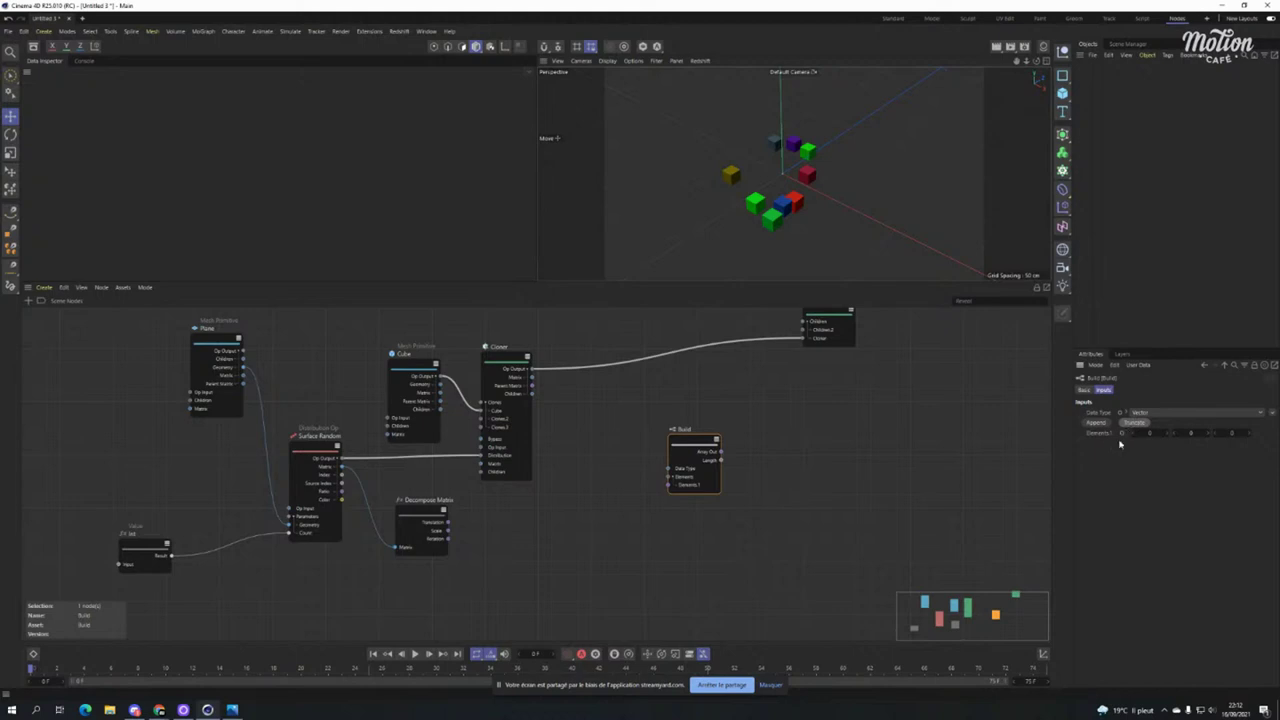
Clear the last Build element and place the node just below Decompose Matrix.
{"action": "left_click_drag", "start_coordinate": [695, 449], "coordinate": [529, 508]}
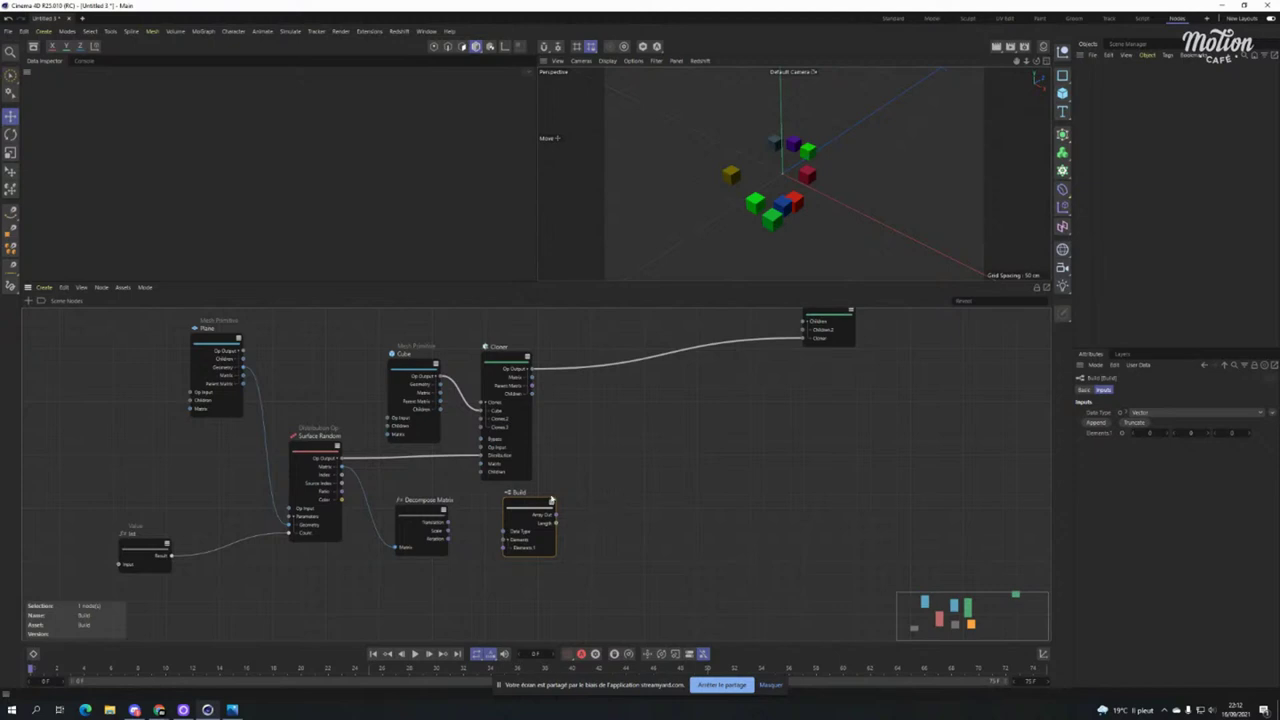
{"action": "left_click_drag", "start_coordinate": [551, 499], "coordinate": [565, 500]}
{"action": "left_click", "coordinate": [594, 403]}
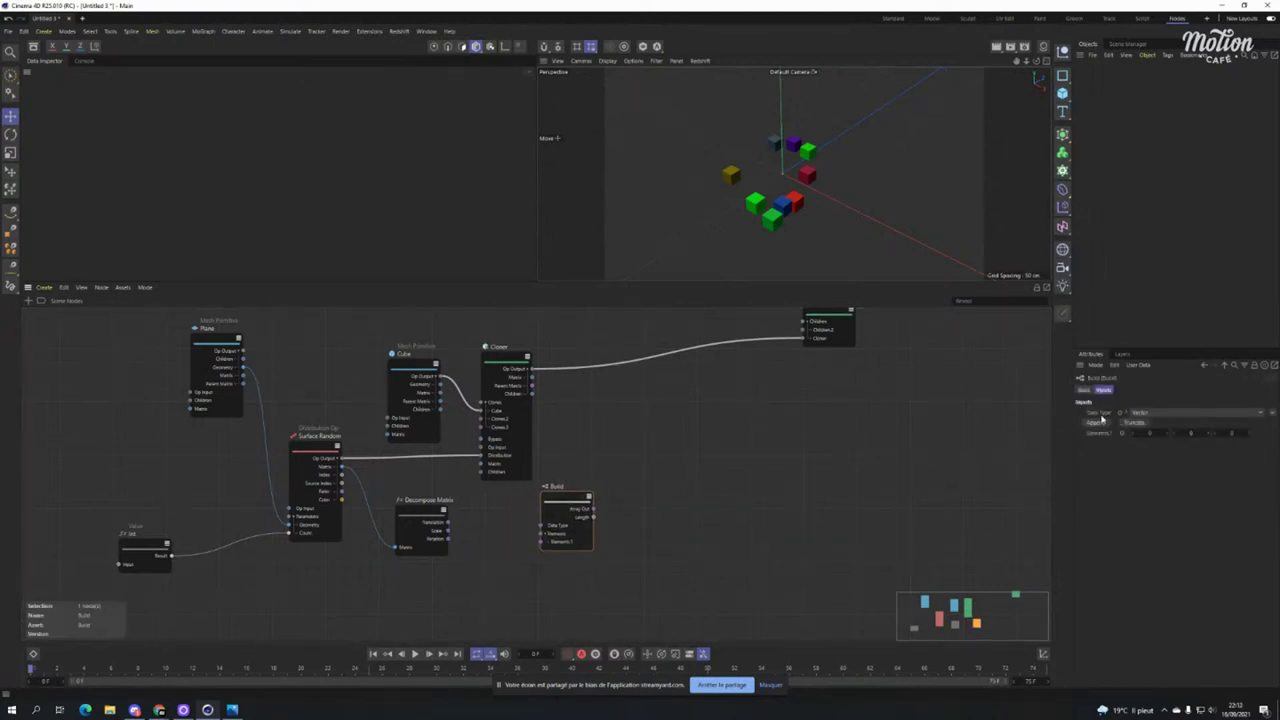
{"action": "left_click", "coordinate": [1133, 423]}
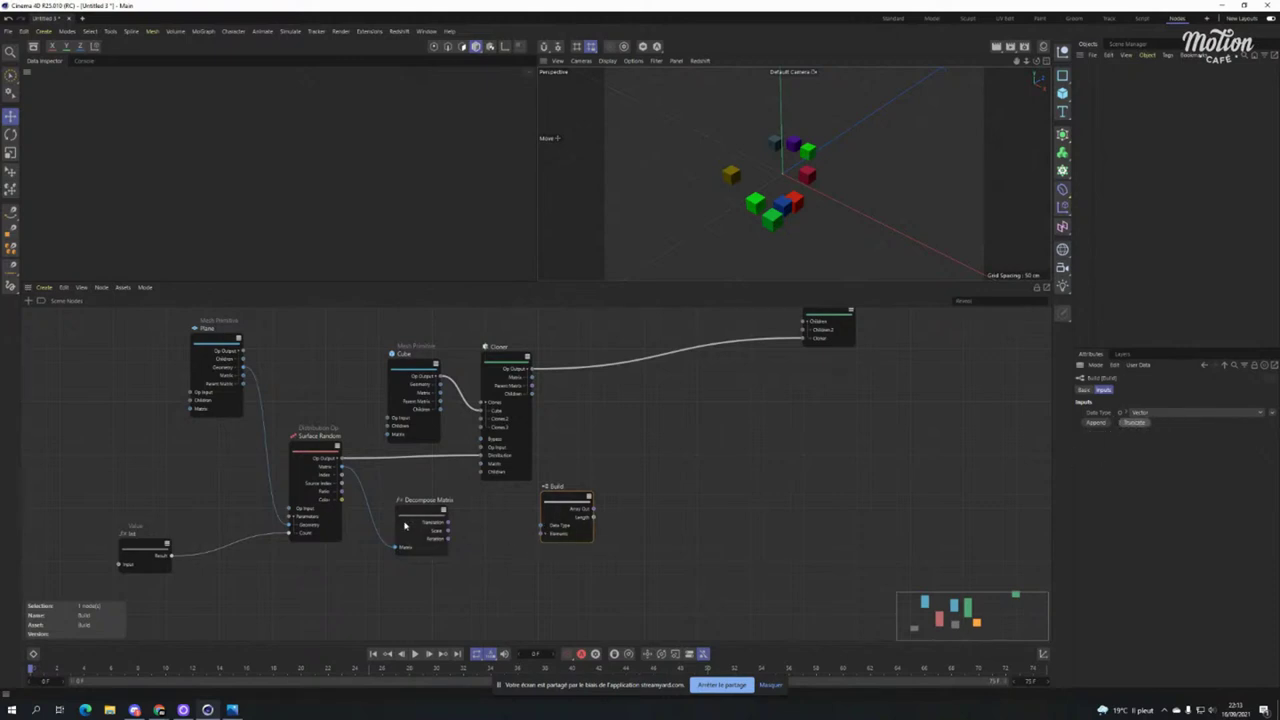
{"action": "middle_click_drag", "start_coordinate": [415, 547], "coordinate": [562, 411]}
{"action": "left_click_drag", "start_coordinate": [562, 411], "coordinate": [433, 508]}
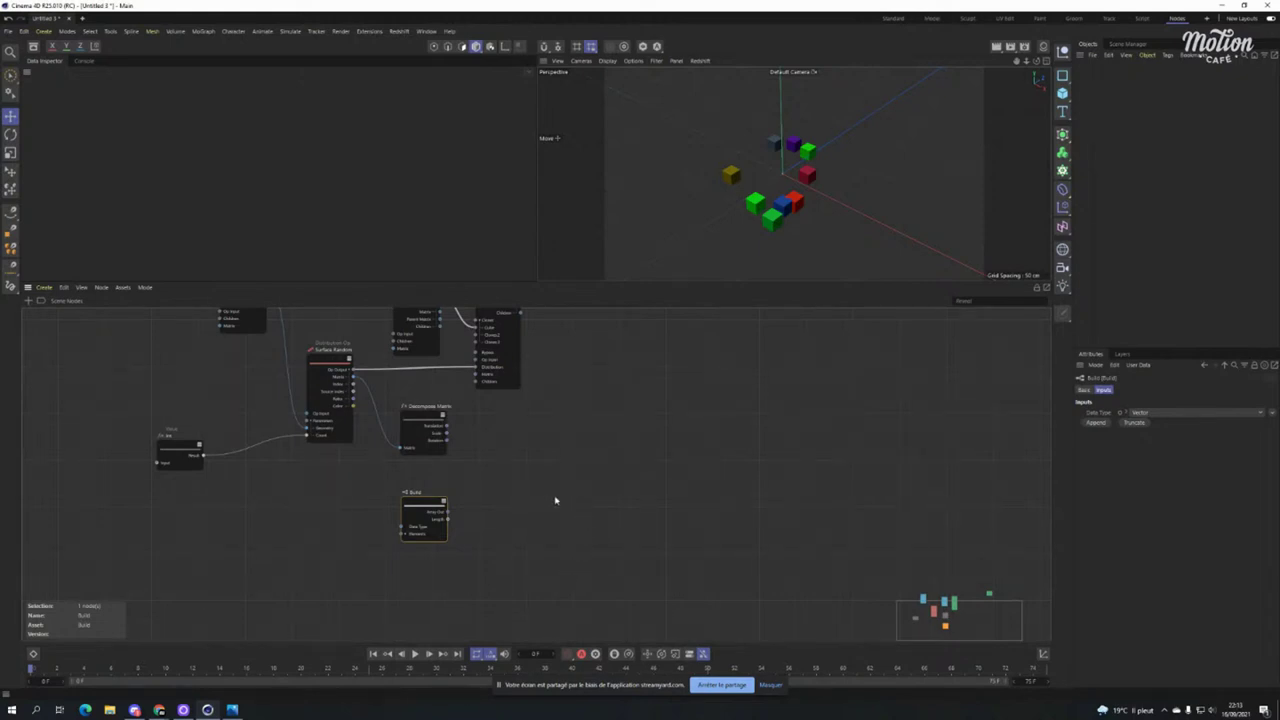
{"action": "left_click", "coordinate": [635, 470]}
{"action": "double_click", "coordinate": [635, 470]}
{"action": "type", "text": "fill"}
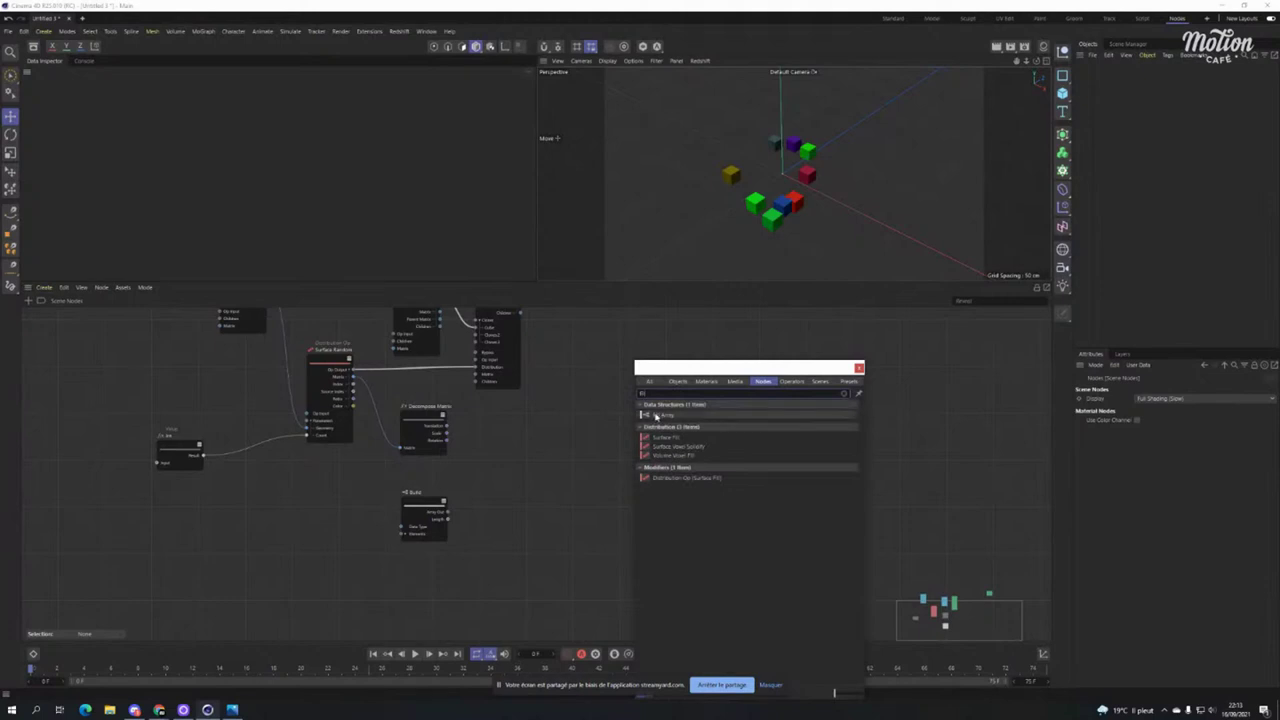
{"action": "left_click_drag", "start_coordinate": [660, 414], "coordinate": [515, 473]}
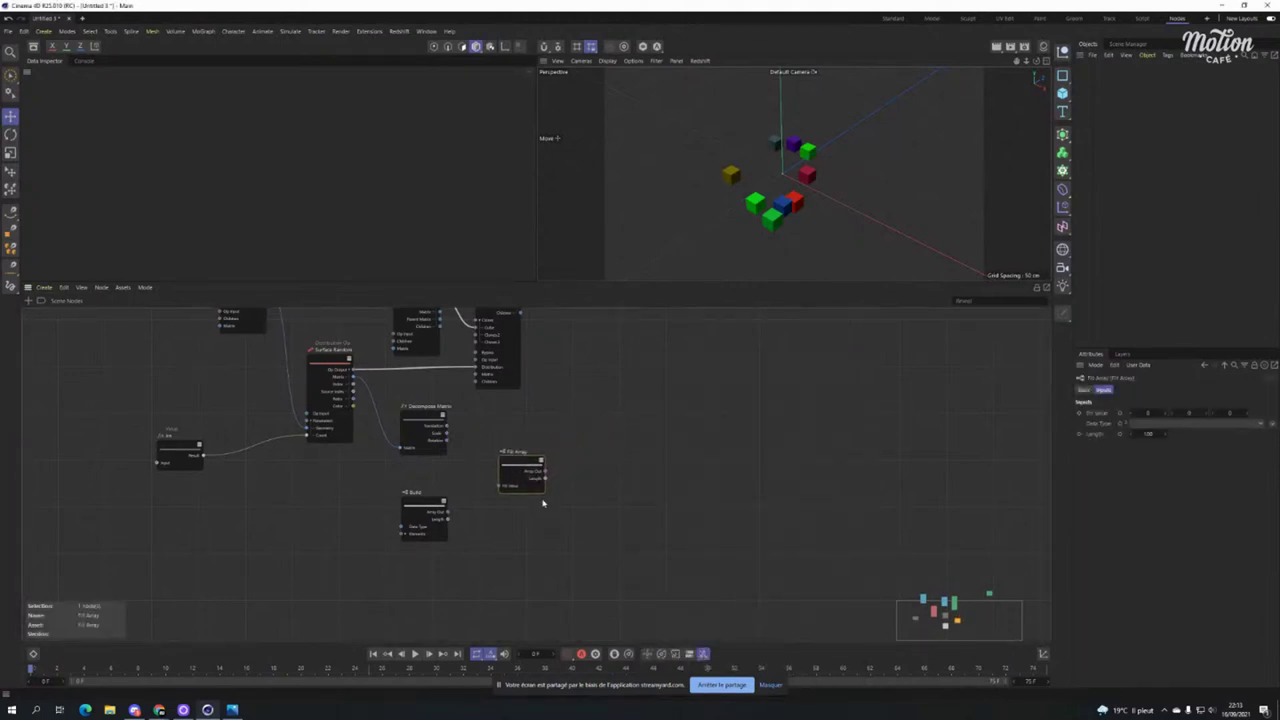
{"action": "left_click_drag", "start_coordinate": [533, 469], "coordinate": [626, 442]}
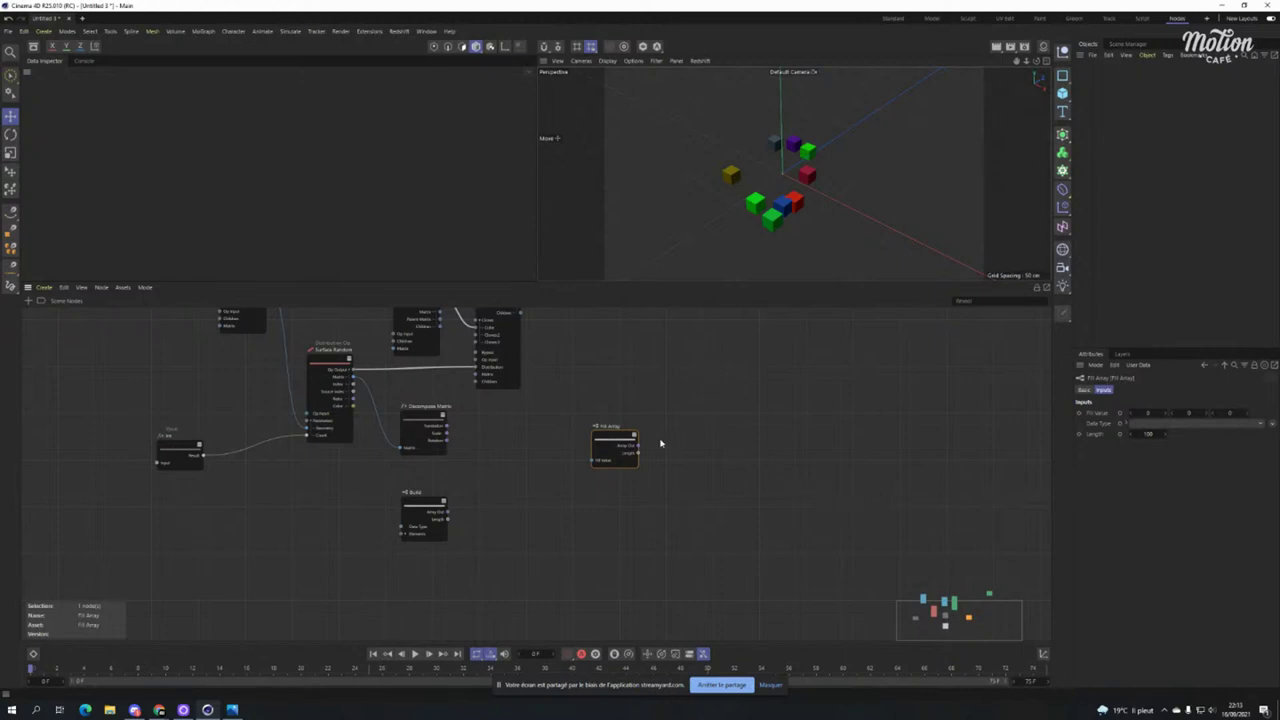
{"action": "left_click_drag", "start_coordinate": [622, 444], "coordinate": [602, 407]}
{"action": "key", "text": "Delete"}
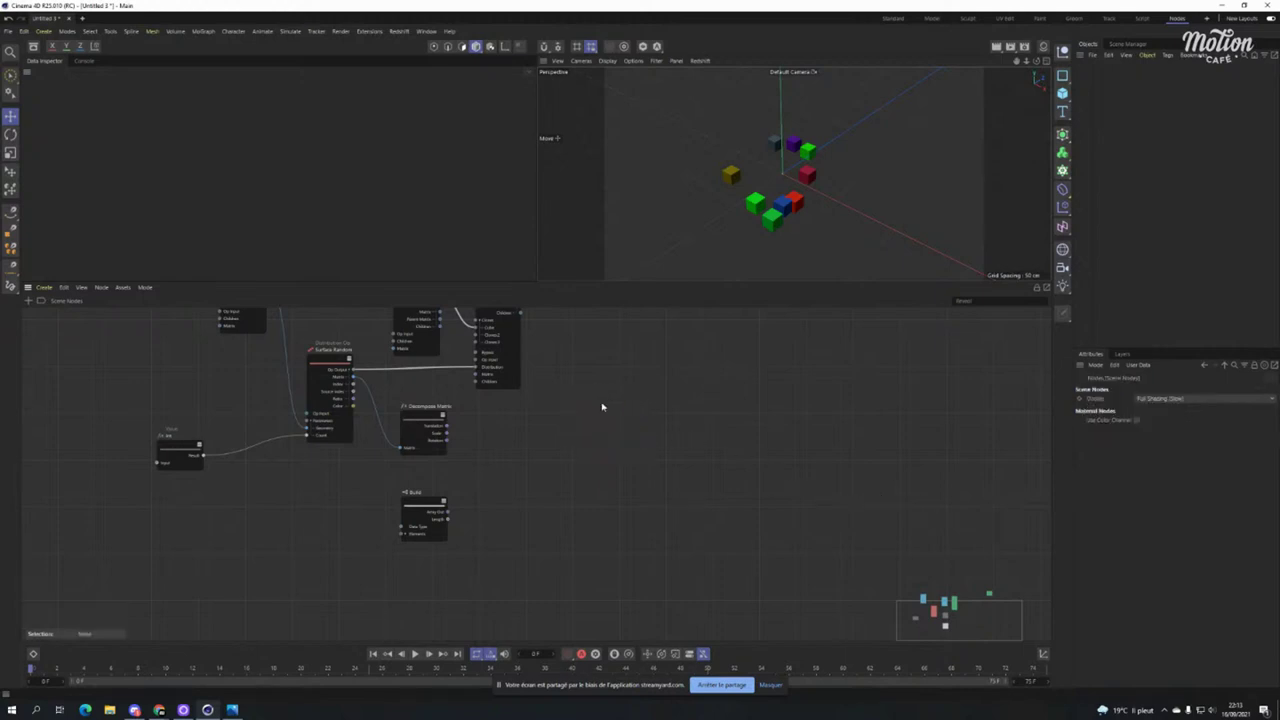
{"action": "mouse_move", "coordinate": [424, 503]}
{"action": "left_mouse_down"}
{"action": "mouse_move", "coordinate": [423, 476]}
{"action": "mouse_move", "coordinate": [452, 476]}
{"action": "mouse_move", "coordinate": [422, 511]}
{"action": "left_mouse_up"}
{"action": "left_click", "coordinate": [546, 457]}
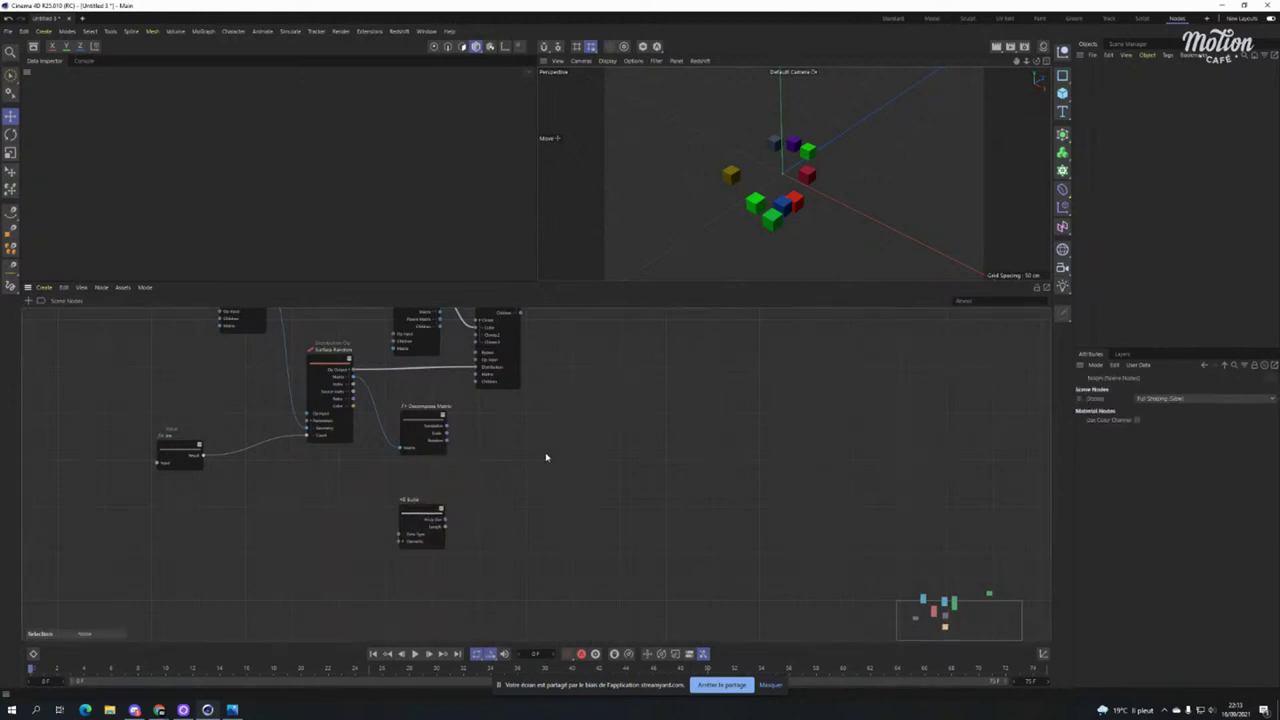
Add a Flow Control Range node via 'range' and place it above the Build node.
{"action": "double_click", "coordinate": [546, 457]}
{"action": "type", "text": "range"}
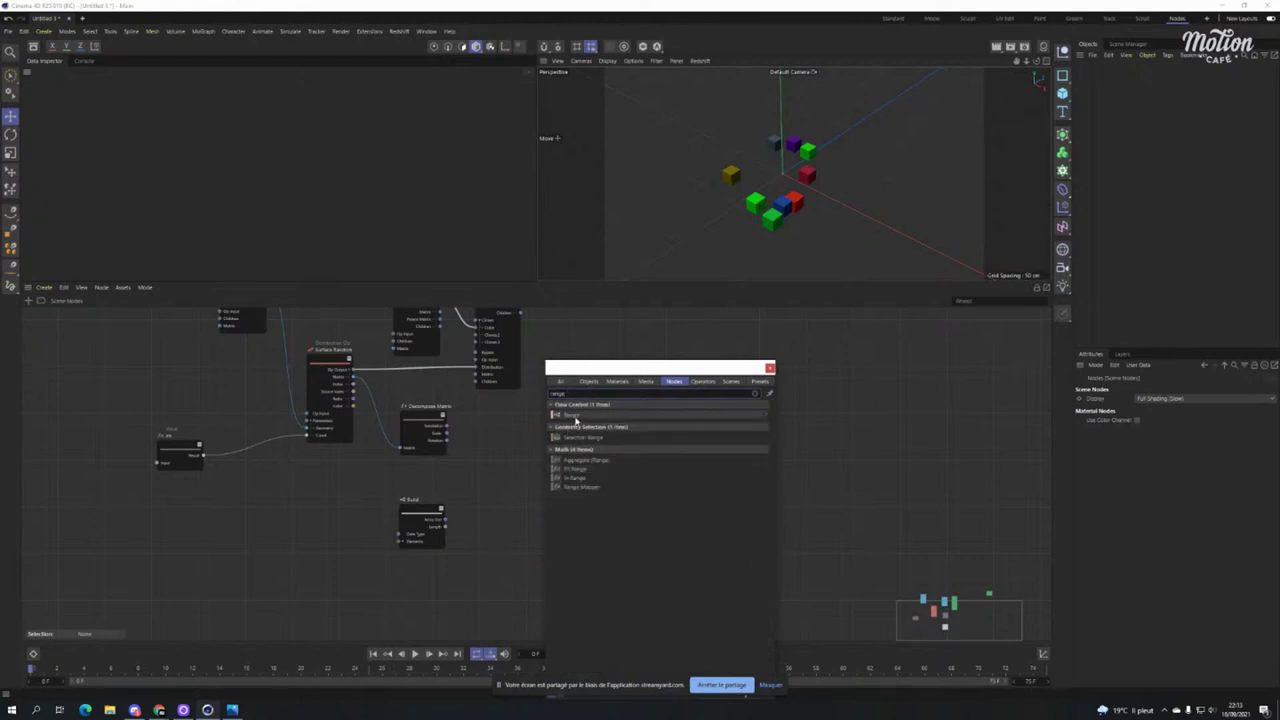
{"action": "double_click", "coordinate": [568, 414]}
{"action": "left_click_drag", "start_coordinate": [544, 461], "coordinate": [354, 475]}
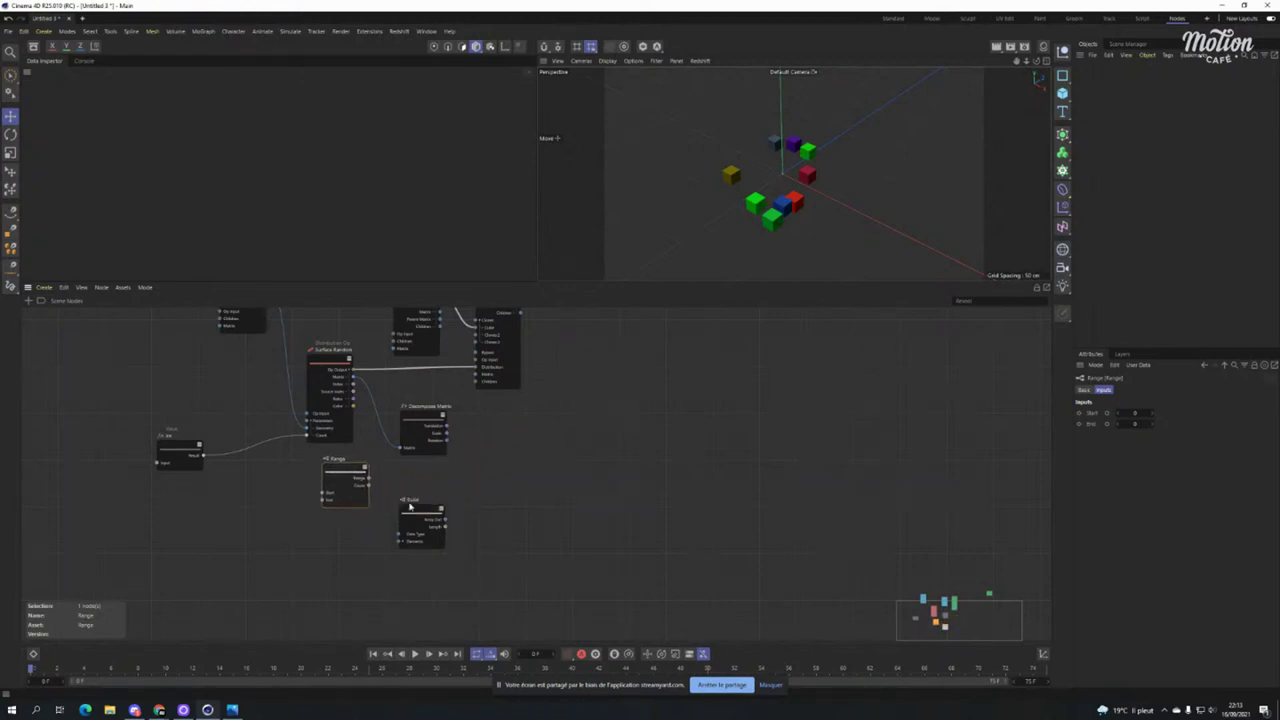
{"action": "left_click_drag", "start_coordinate": [419, 507], "coordinate": [473, 564]}
{"action": "left_click_drag", "start_coordinate": [358, 476], "coordinate": [455, 489]}
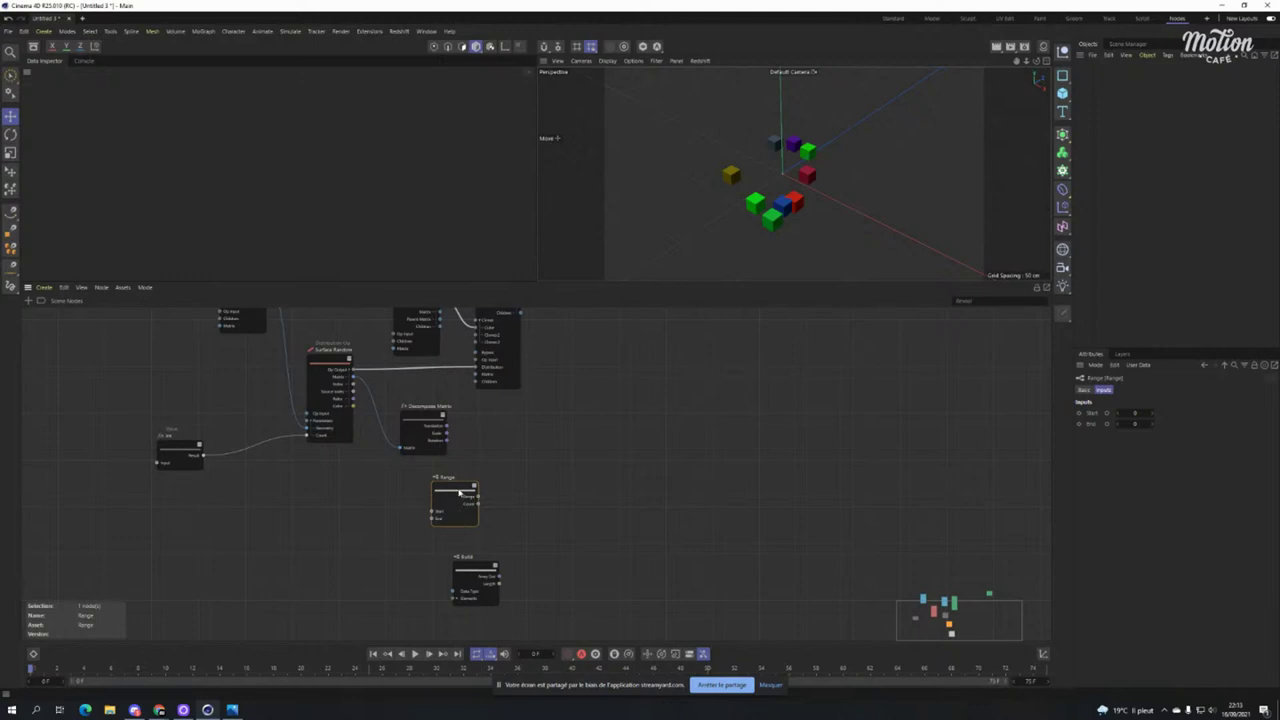
{"action": "left_click_drag", "start_coordinate": [461, 492], "coordinate": [518, 471]}
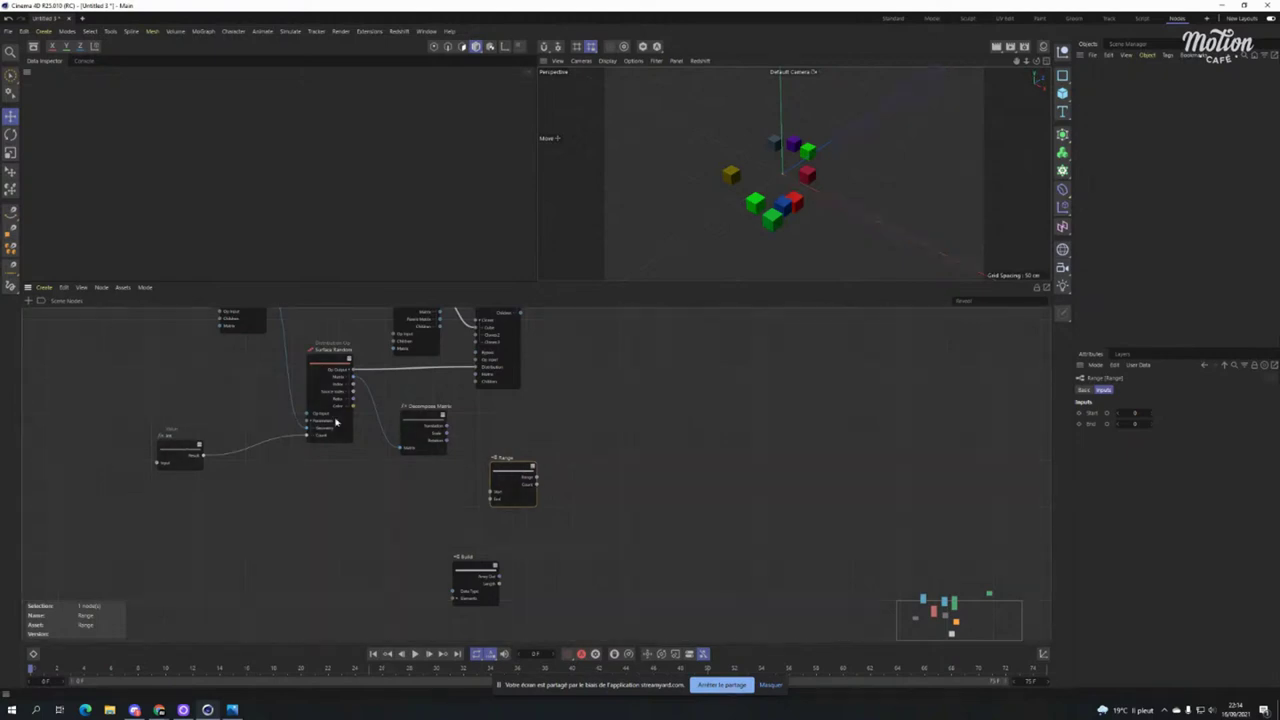
{"action": "left_click", "coordinate": [521, 428]}
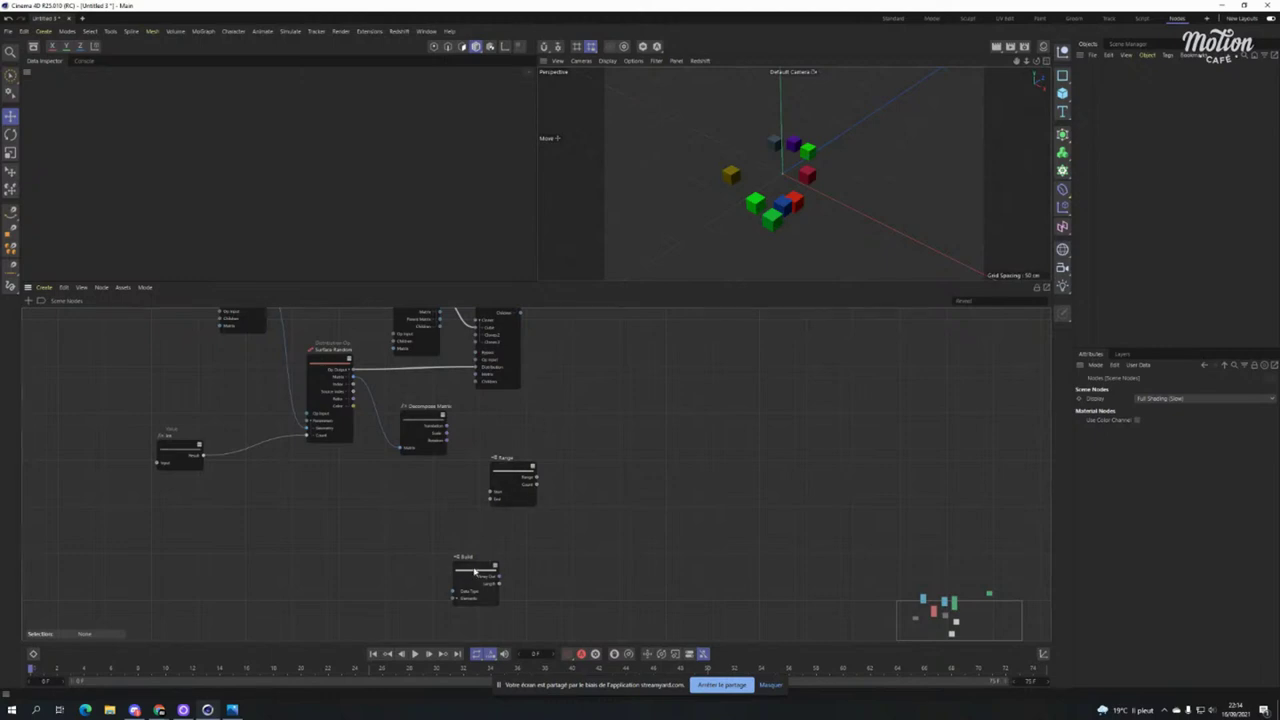
{"action": "left_click_drag", "start_coordinate": [476, 566], "coordinate": [515, 540]}
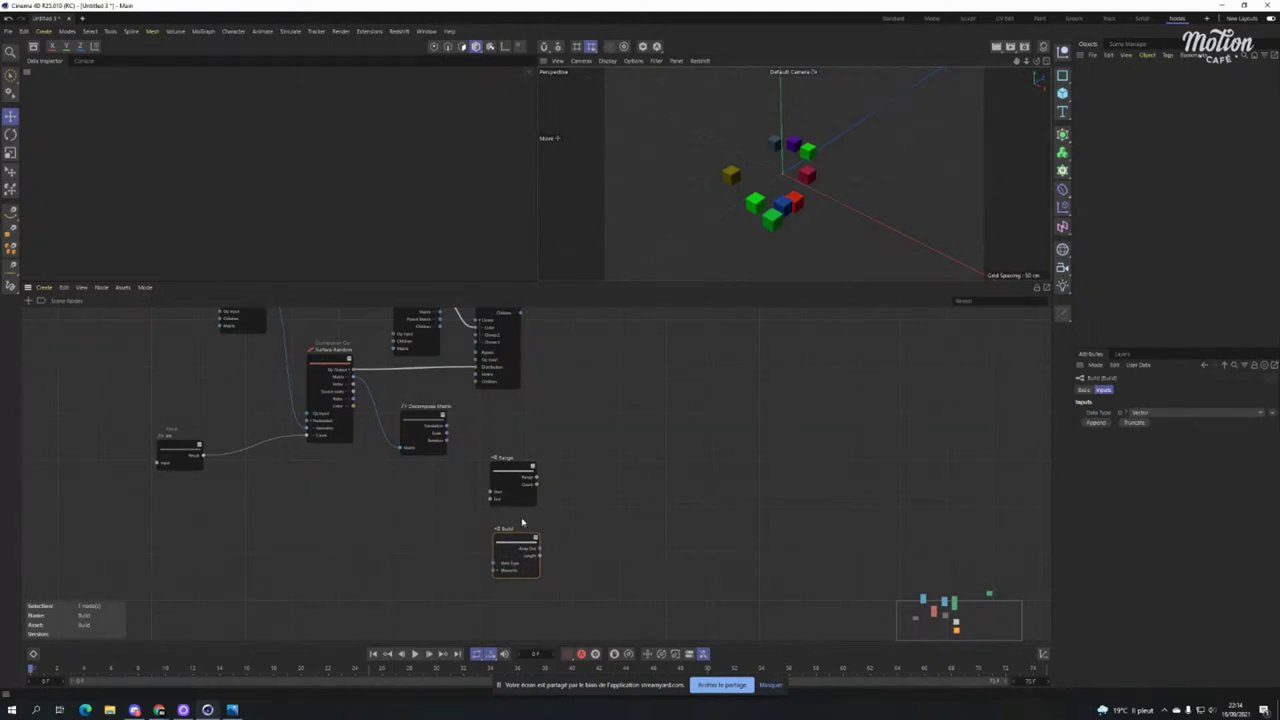
{"action": "left_click", "coordinate": [179, 452]}
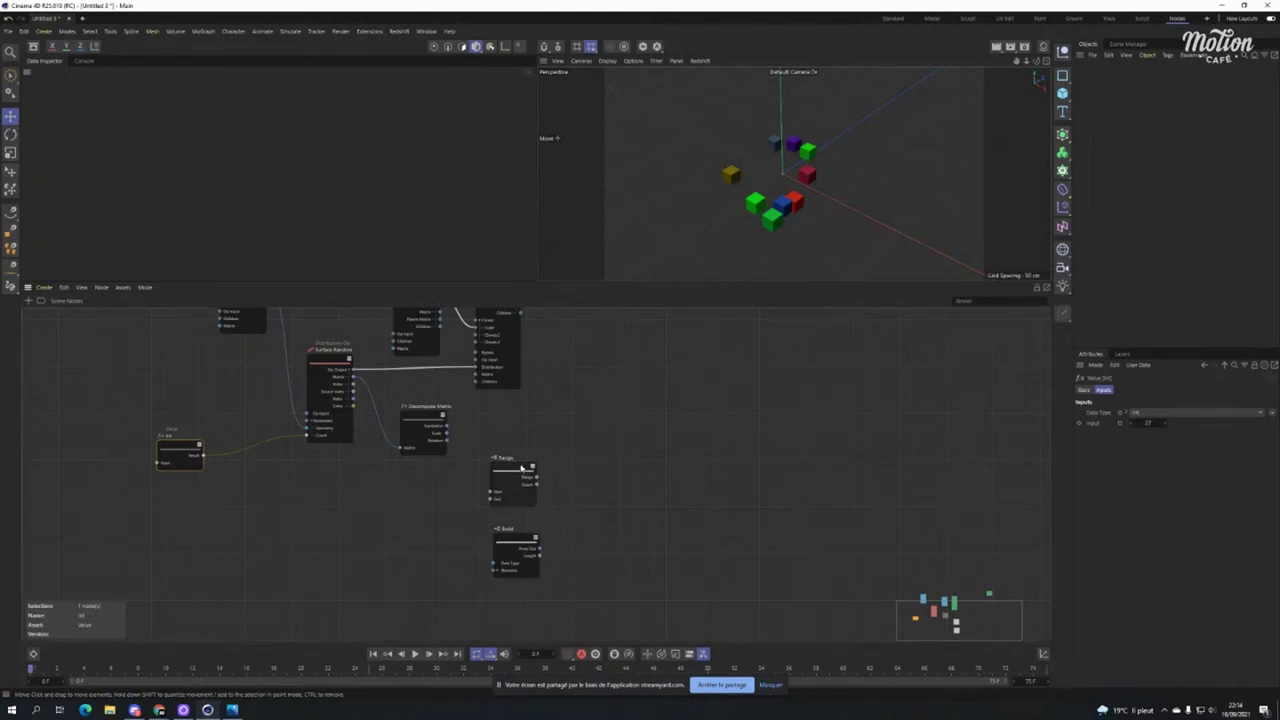
Add a Get Count node and place it beside Decompose Matrix.
{"action": "left_click_drag", "start_coordinate": [515, 470], "coordinate": [575, 484]}
{"action": "left_click", "coordinate": [500, 438]}
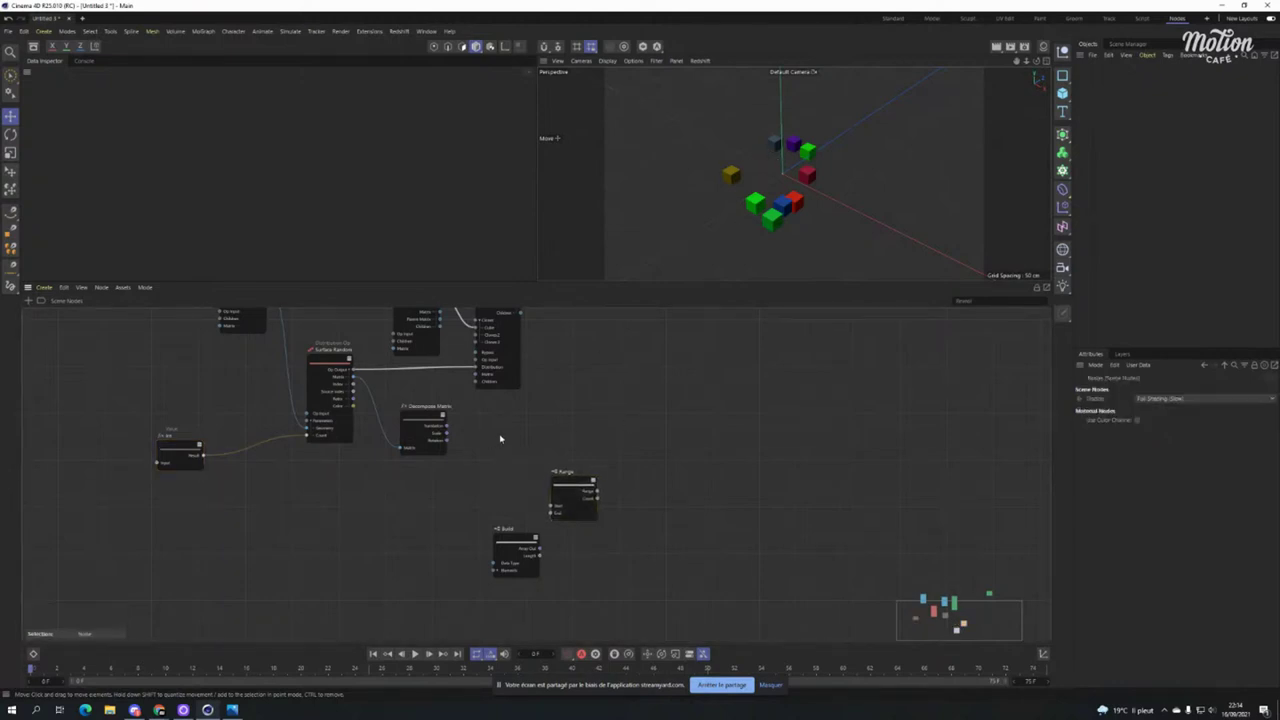
{"action": "double_click", "coordinate": [484, 421]}
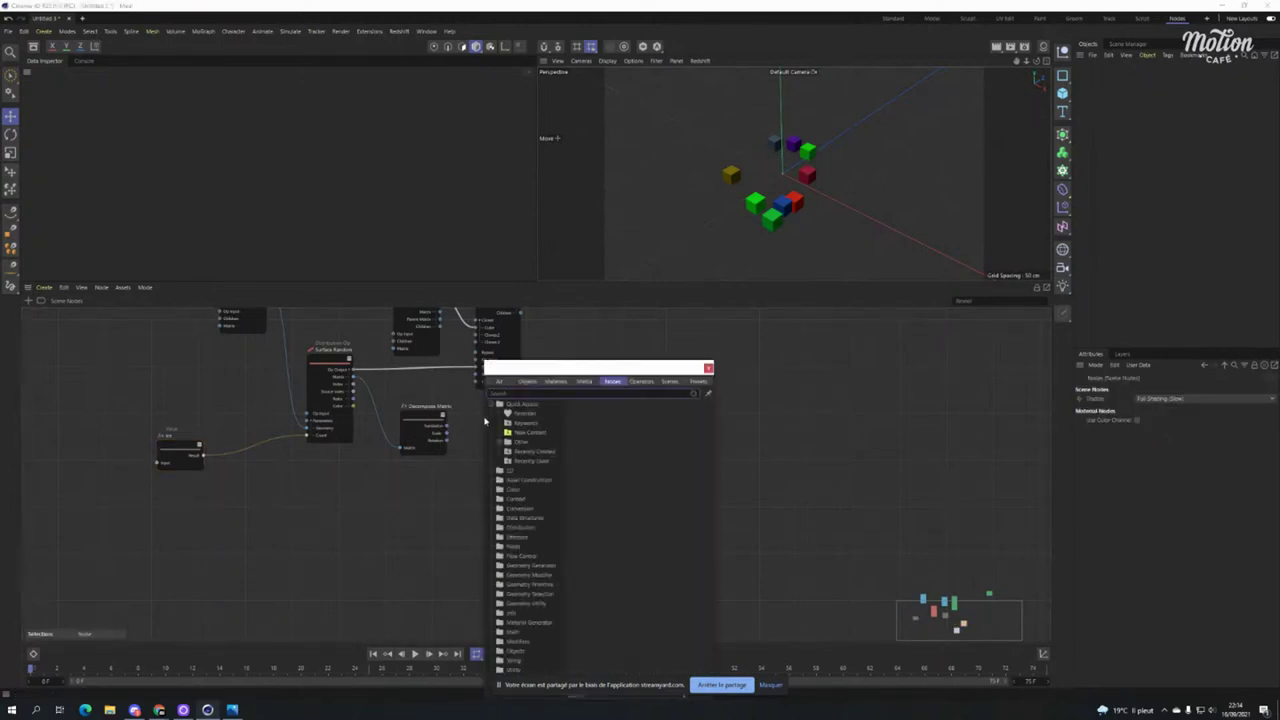
{"action": "type", "text": "get co"}
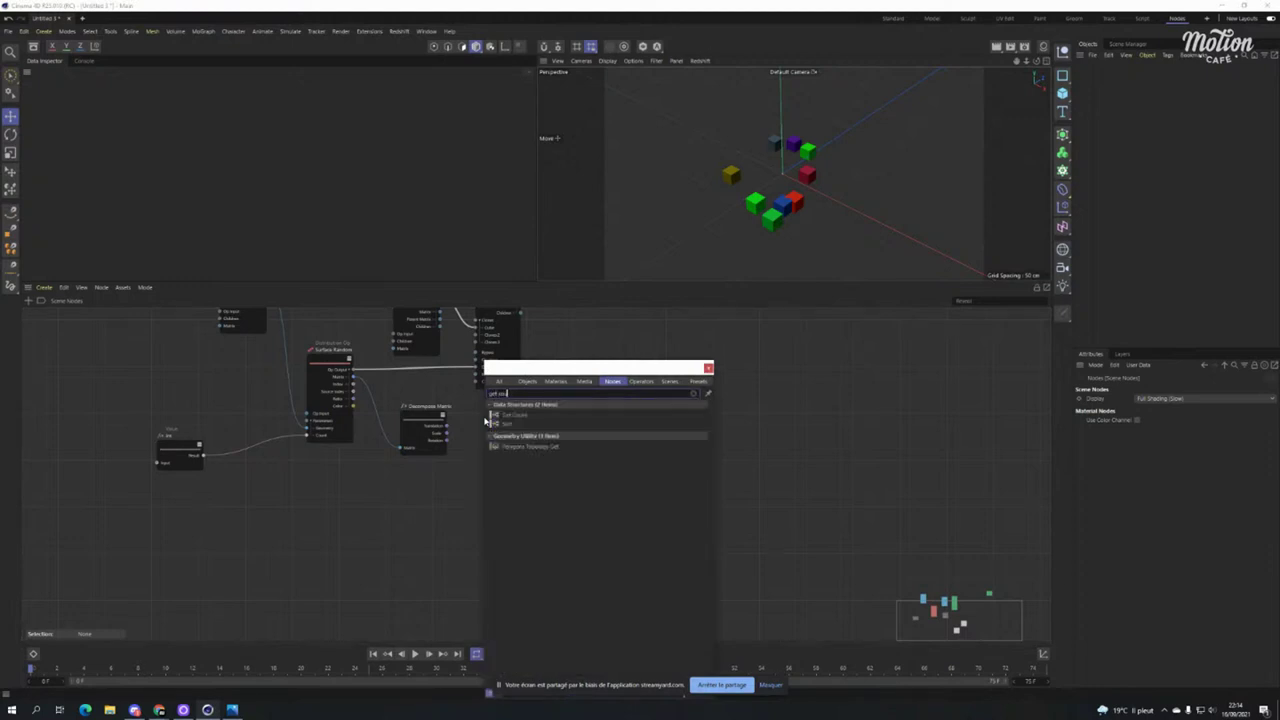
{"action": "key", "text": "Down"}
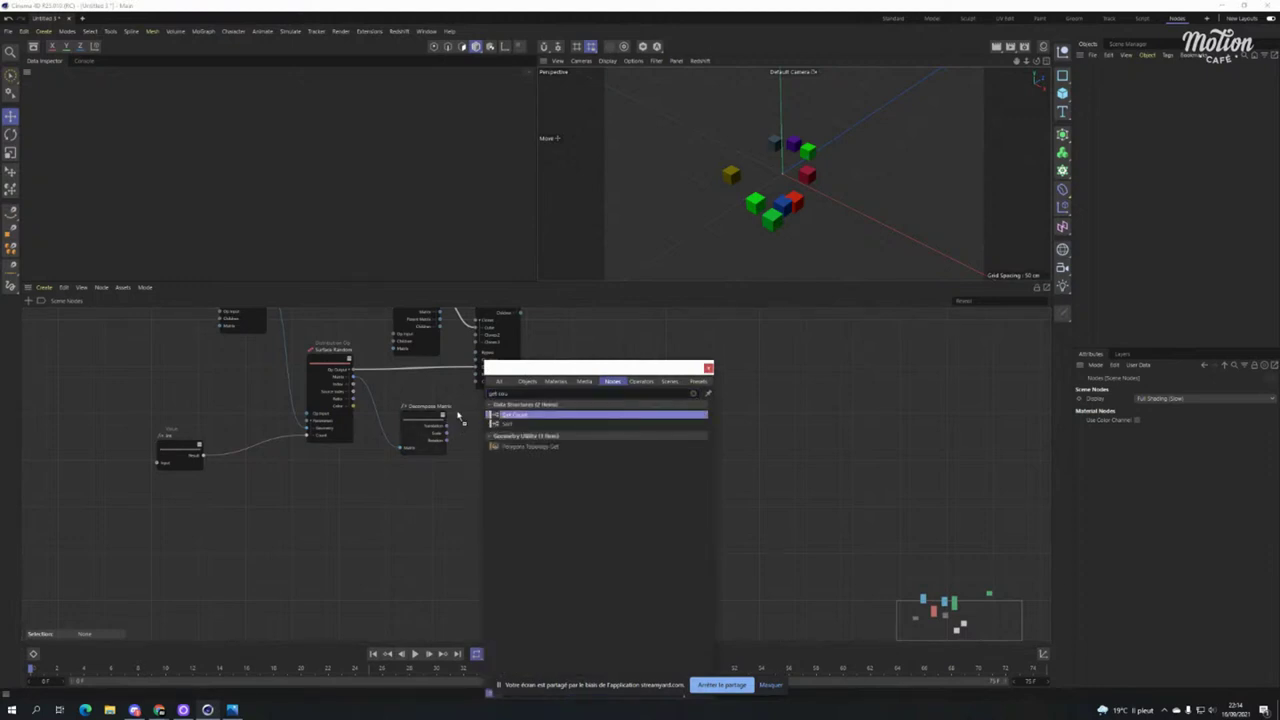
{"action": "key", "text": "Return"}
{"action": "left_click_drag", "start_coordinate": [494, 422], "coordinate": [491, 455]}
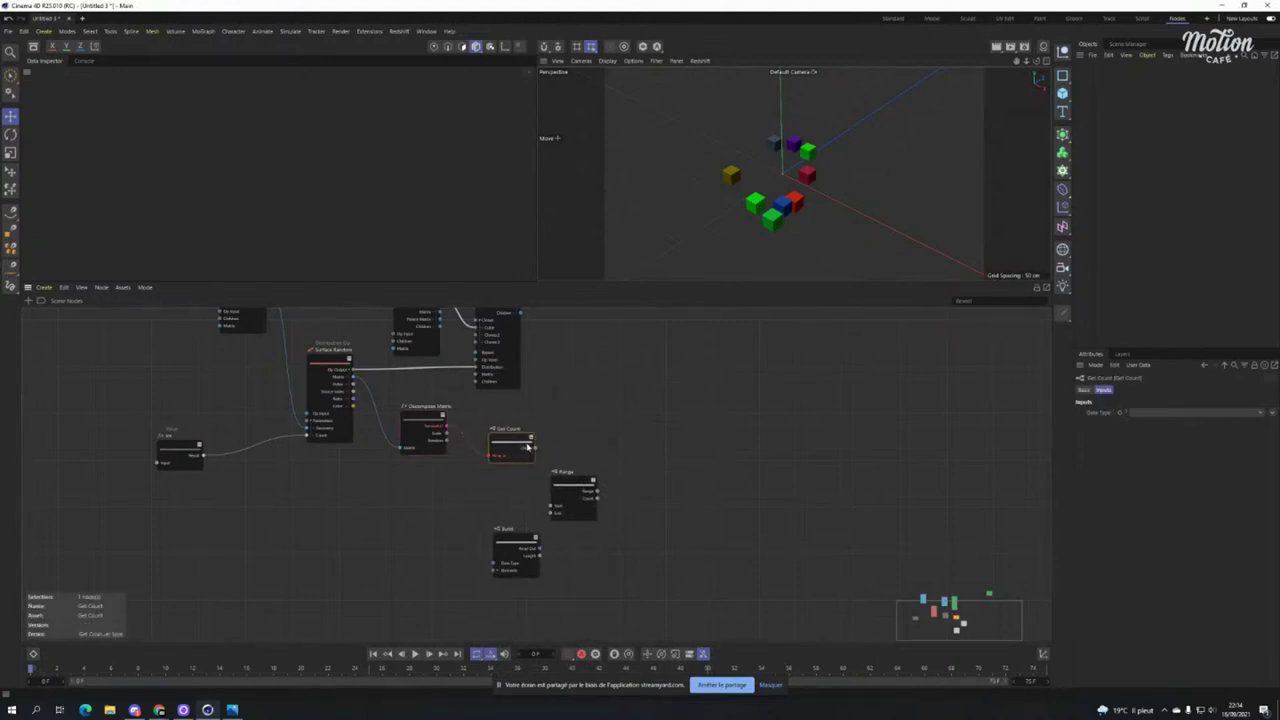
Set Get Count's data type to Vector and wire its Count into Range's End input.
{"action": "left_click", "coordinate": [1171, 413]}
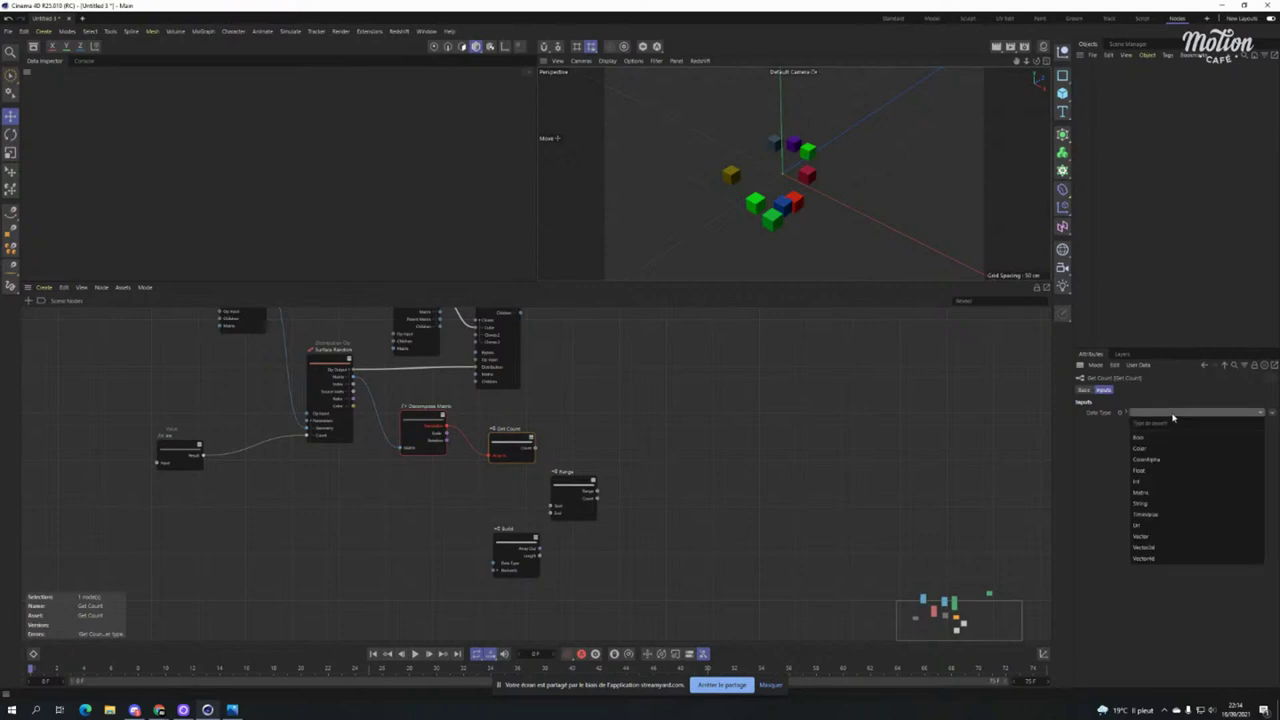
{"action": "left_click", "coordinate": [1171, 543]}
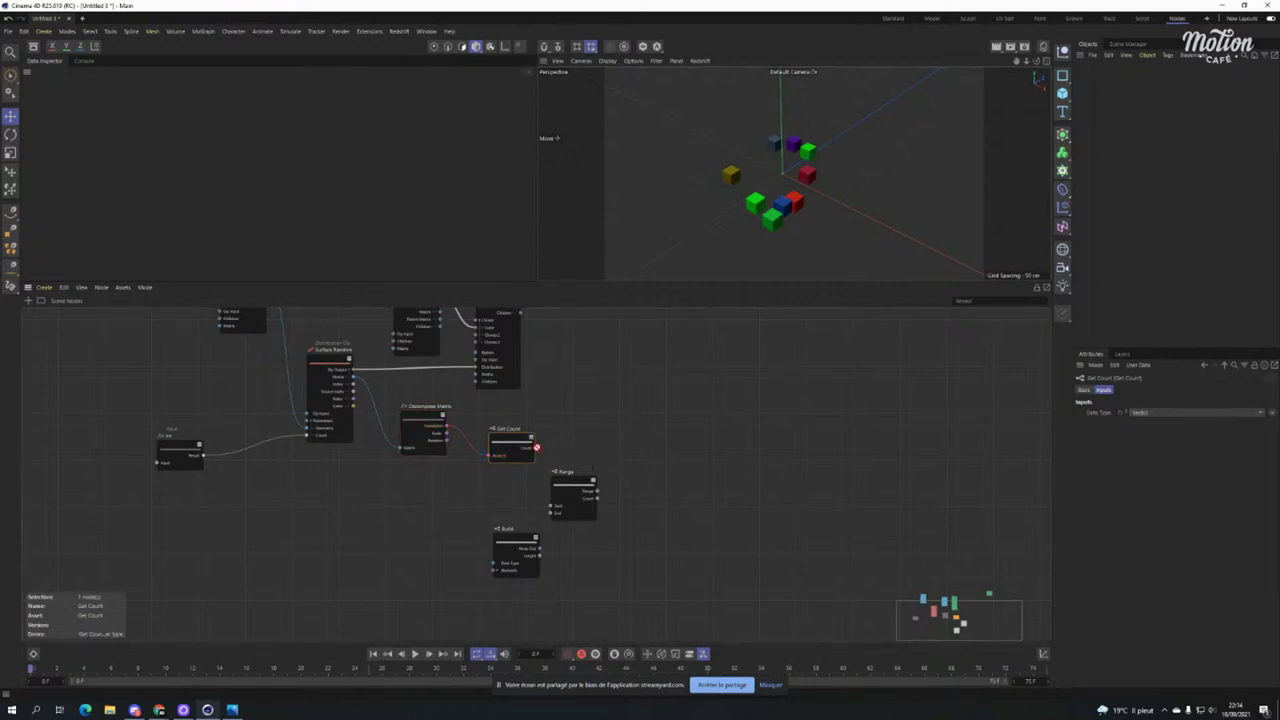
{"action": "left_click_drag", "start_coordinate": [536, 447], "coordinate": [560, 509]}
Arrange Get Count, Range and Build side by side in a row.
{"action": "left_click_drag", "start_coordinate": [507, 429], "coordinate": [492, 477]}
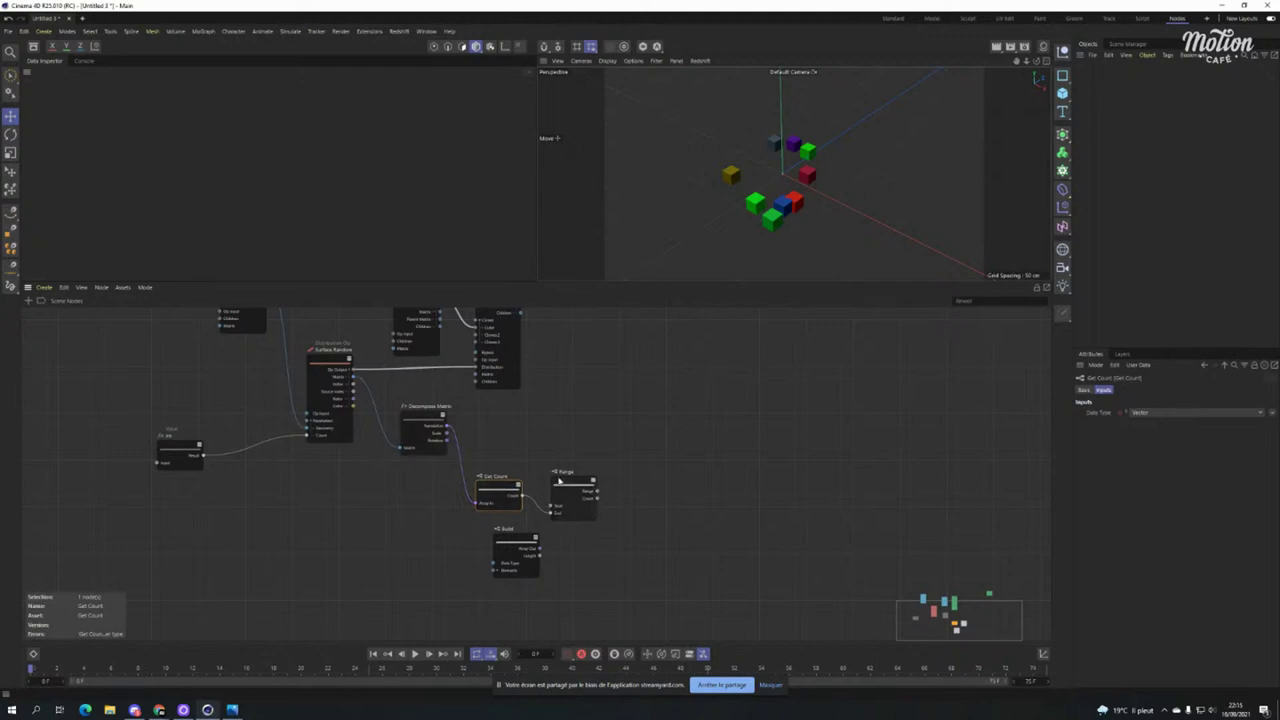
{"action": "left_click_drag", "start_coordinate": [560, 492], "coordinate": [575, 477]}
{"action": "left_click_drag", "start_coordinate": [512, 545], "coordinate": [697, 422]}
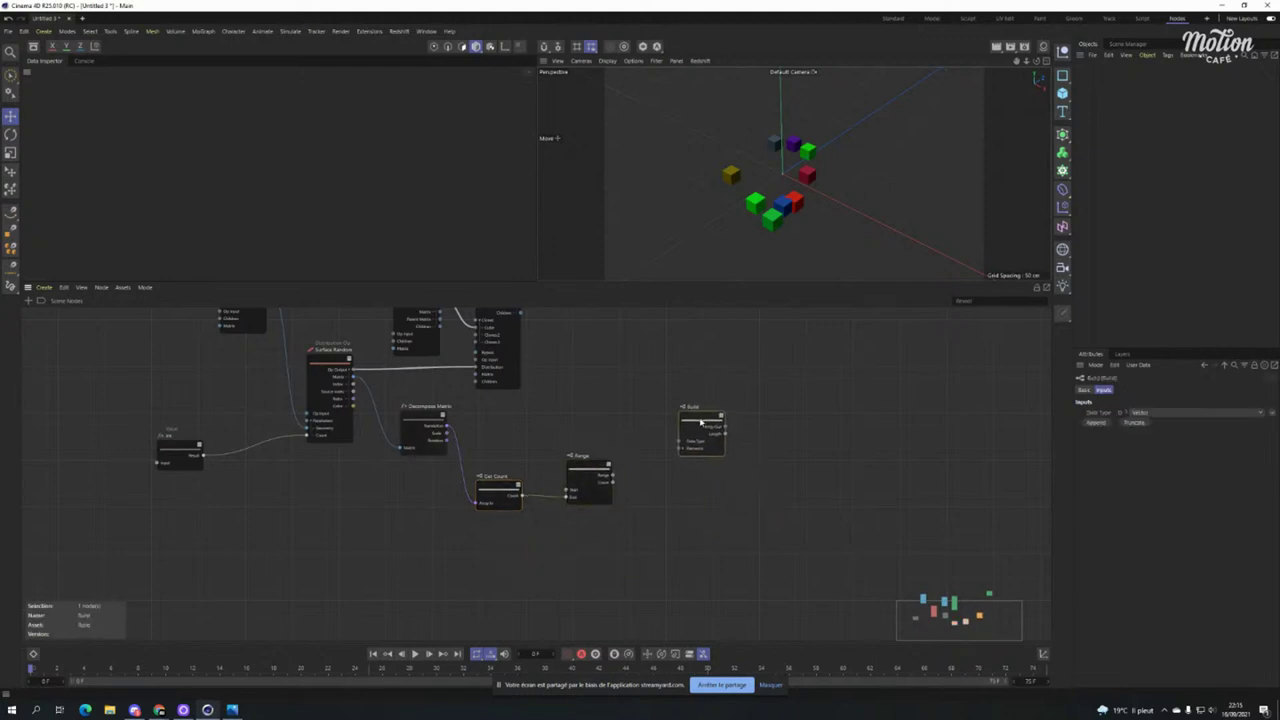
{"action": "mouse_move", "coordinate": [581, 467]}
{"action": "left_mouse_down"}
{"action": "mouse_move", "coordinate": [601, 446]}
{"action": "mouse_move", "coordinate": [588, 452]}
{"action": "left_mouse_up"}
{"action": "mouse_move", "coordinate": [494, 489]}
{"action": "left_mouse_down"}
{"action": "mouse_move", "coordinate": [510, 490]}
{"action": "mouse_move", "coordinate": [505, 544]}
{"action": "mouse_move", "coordinate": [507, 474]}
{"action": "left_mouse_up"}
{"action": "left_click", "coordinate": [527, 430]}
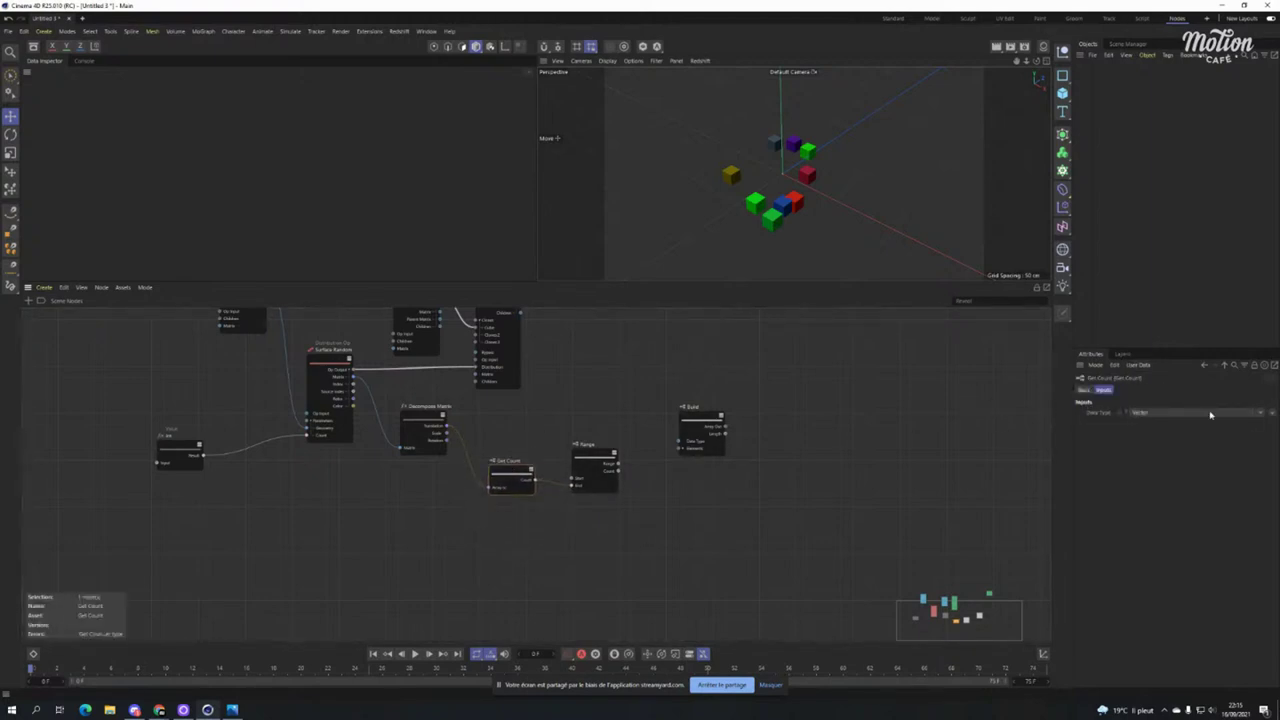
Show the Console log of compilation messages.
{"action": "left_click", "coordinate": [90, 61]}
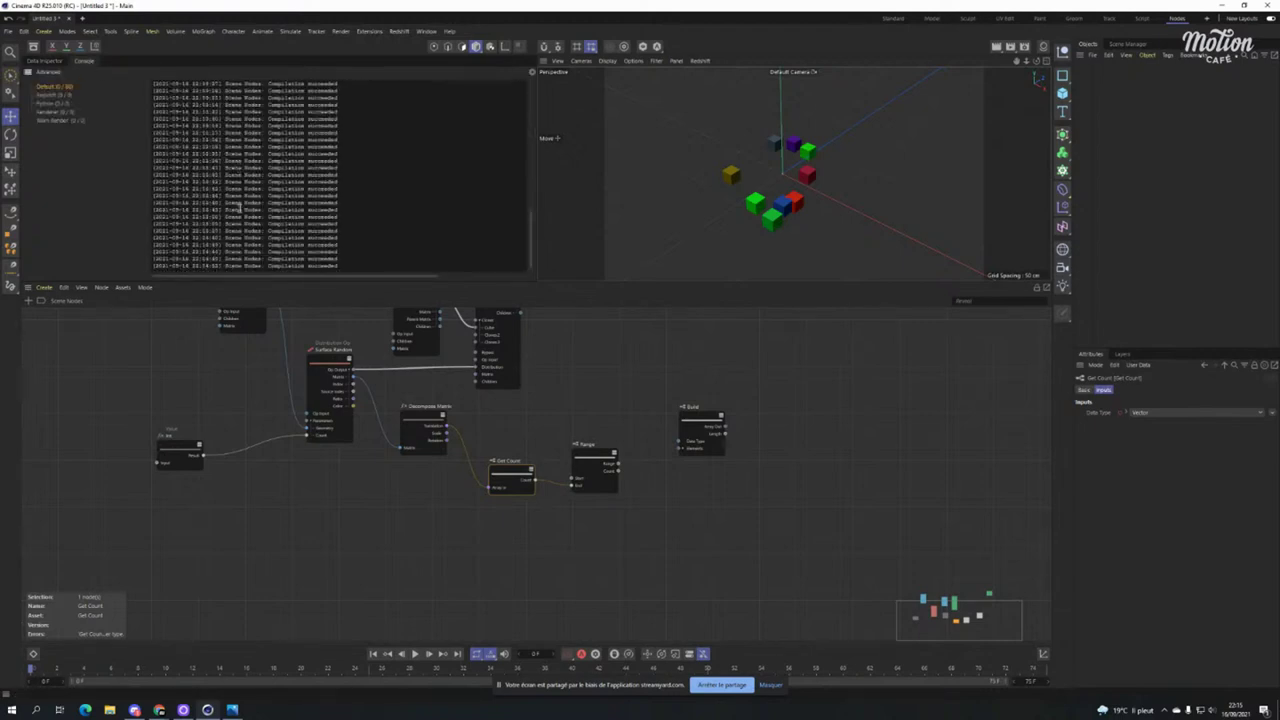
{"action": "scroll", "coordinate": [238, 210], "scroll_direction": "down", "scroll_amount": 1}
{"action": "scroll", "coordinate": [251, 266], "scroll_direction": "up", "scroll_amount": 10}
{"action": "scroll", "coordinate": [251, 266], "scroll_direction": "down", "scroll_amount": 10}
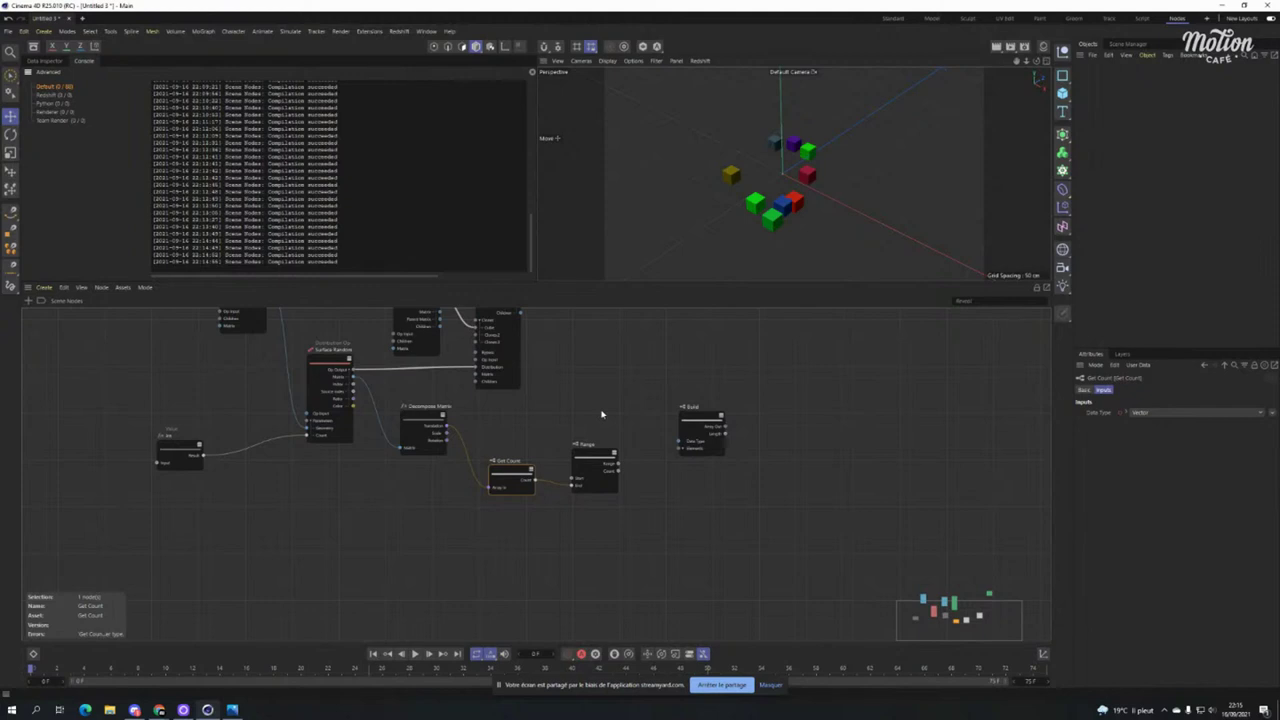
Attach a Port Inspector to Get Count's Count output.
{"action": "left_click", "coordinate": [449, 427]}
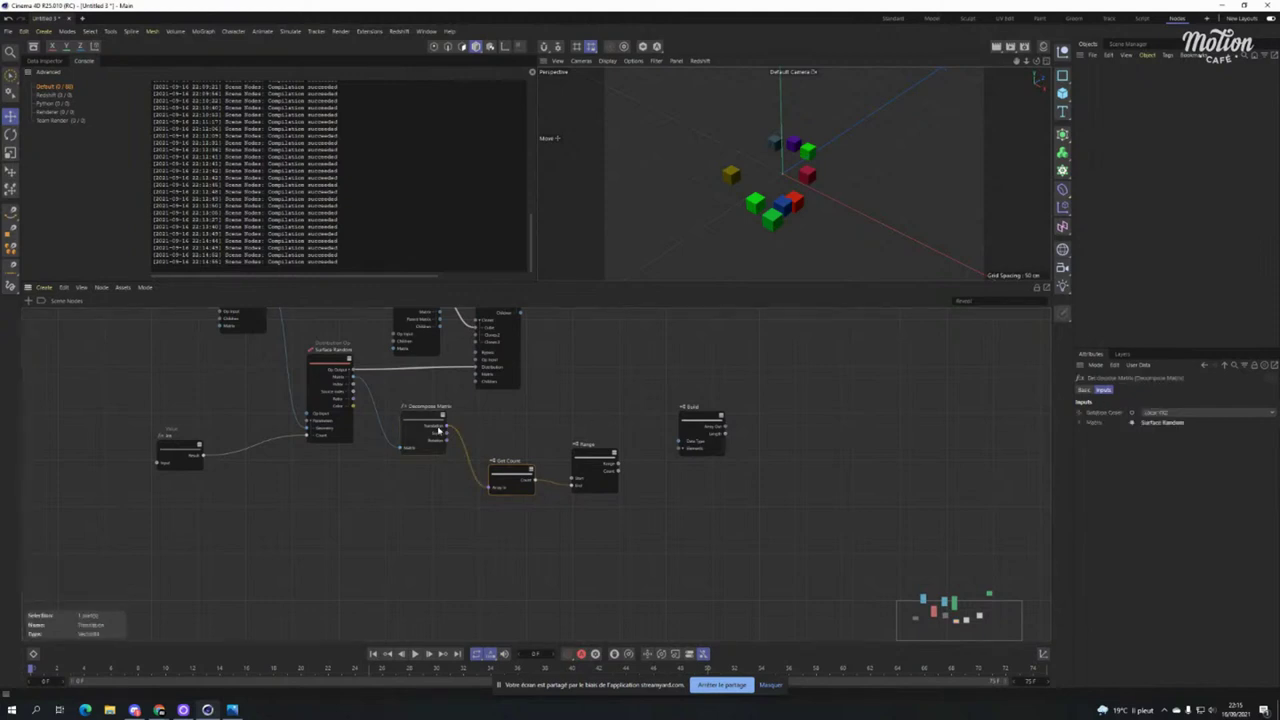
{"action": "left_click", "coordinate": [506, 487]}
{"action": "right_click", "coordinate": [530, 485]}
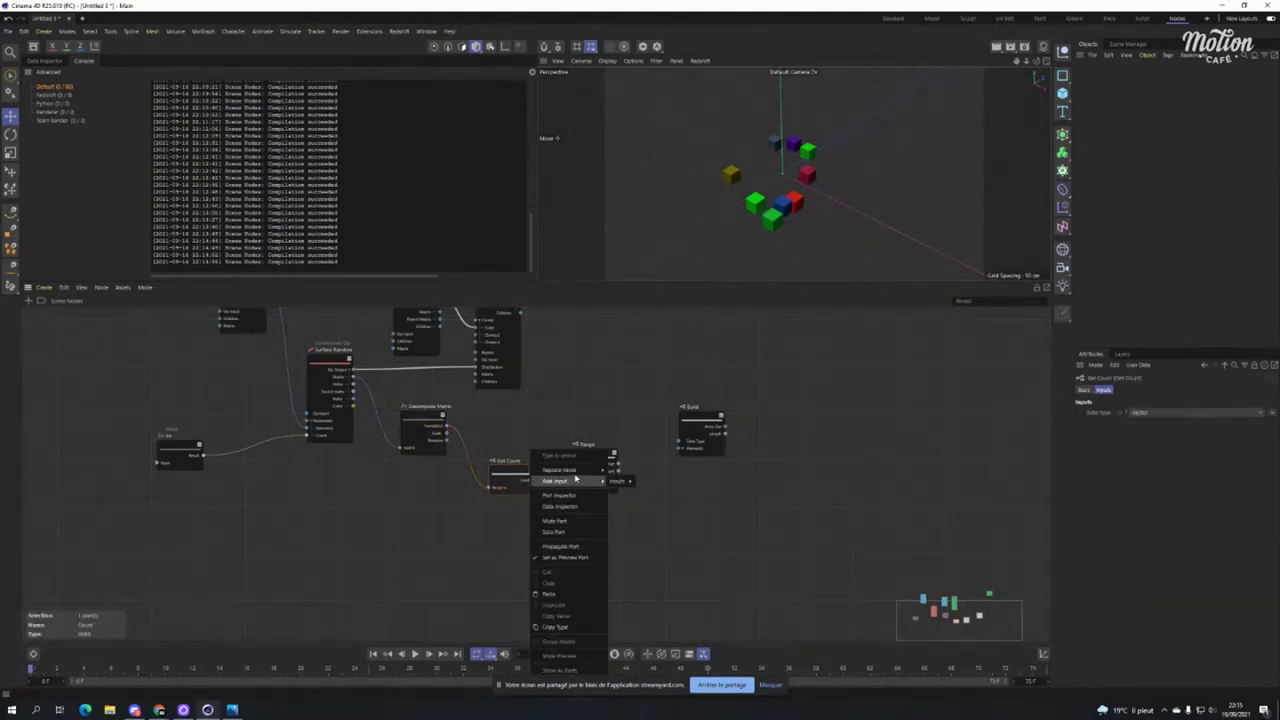
{"action": "left_click", "coordinate": [576, 497]}
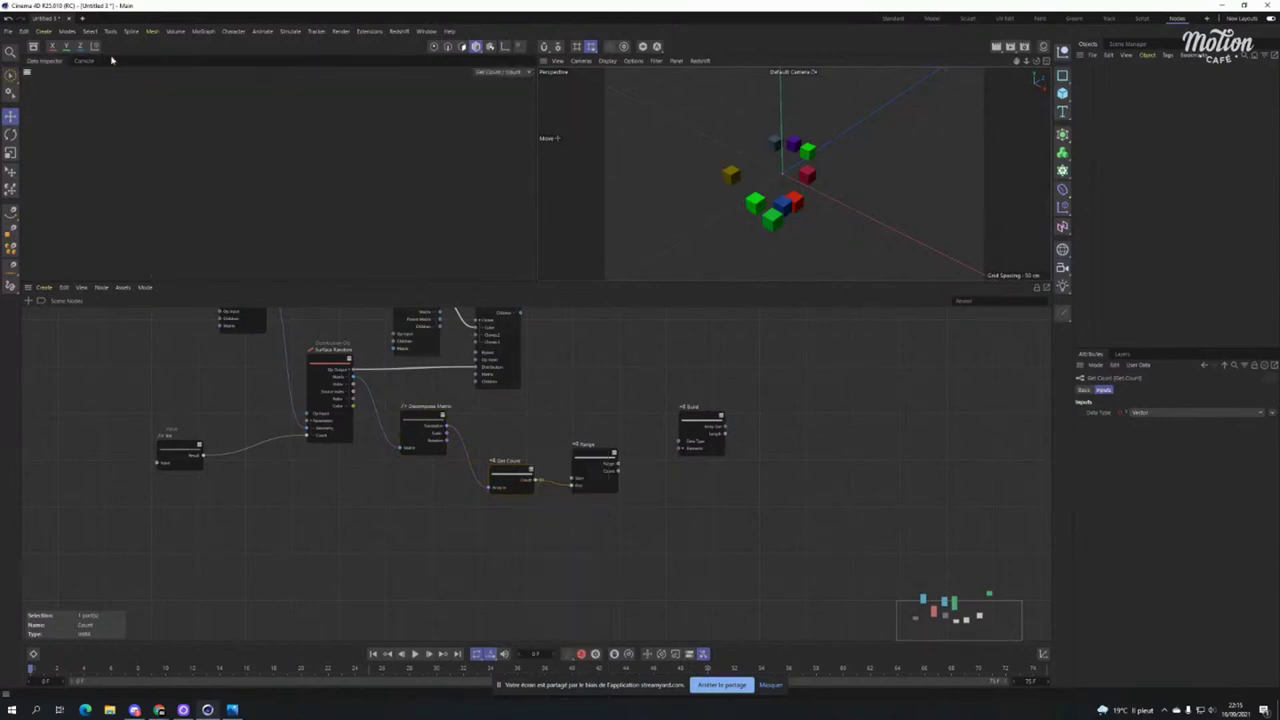
{"action": "left_click_drag", "start_coordinate": [606, 479], "coordinate": [573, 470]}
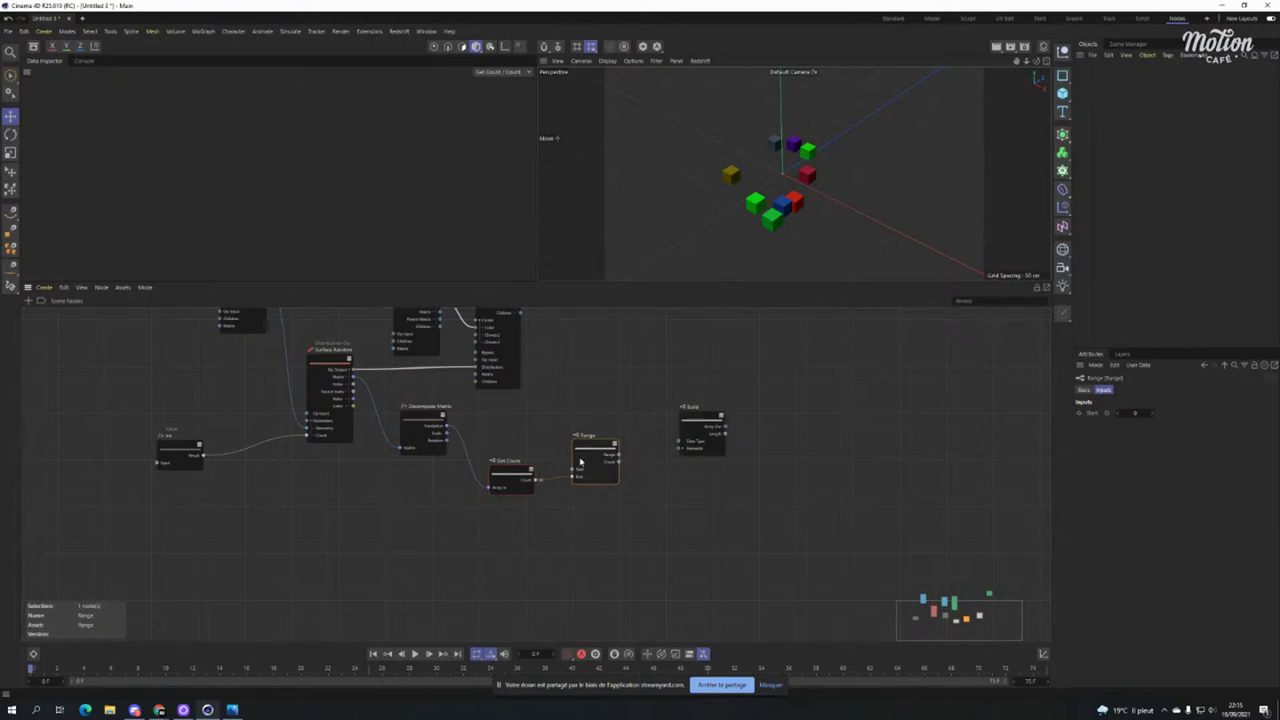
Attach a Data Inspector to a Decompose Matrix output port.
{"action": "left_click", "coordinate": [444, 432]}
{"action": "right_click", "coordinate": [444, 432]}
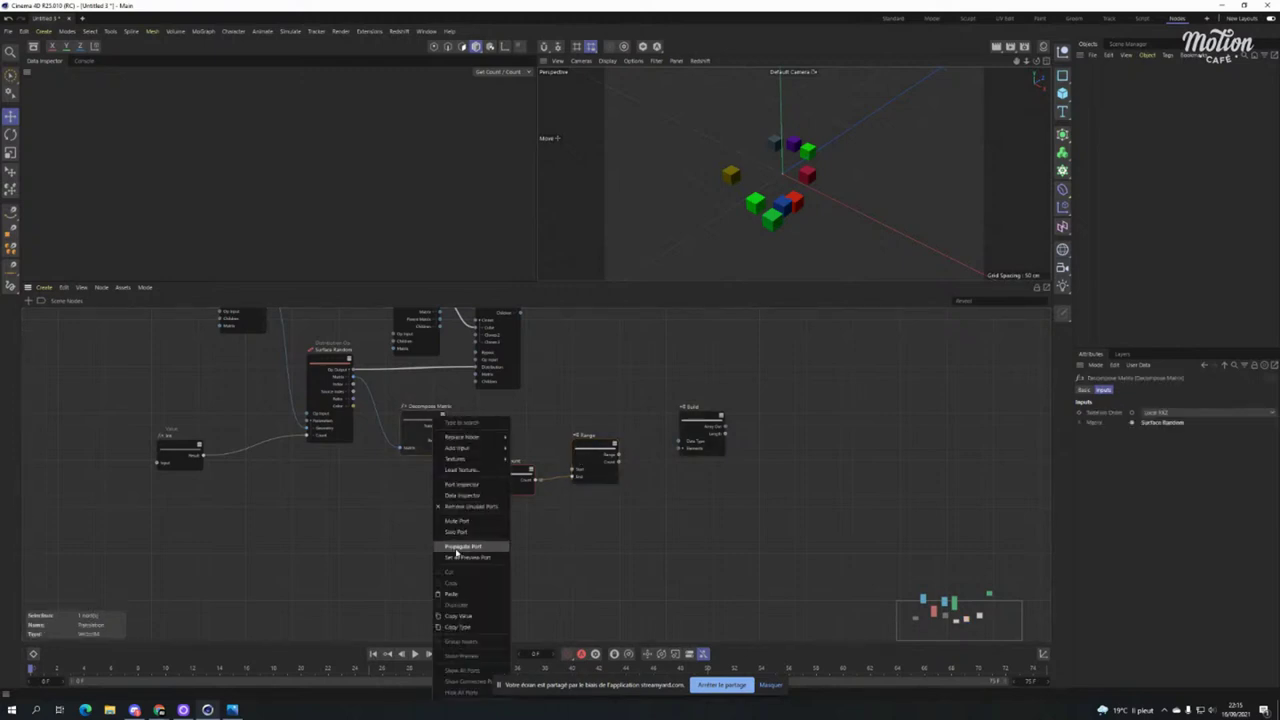
{"action": "left_click", "coordinate": [492, 494]}
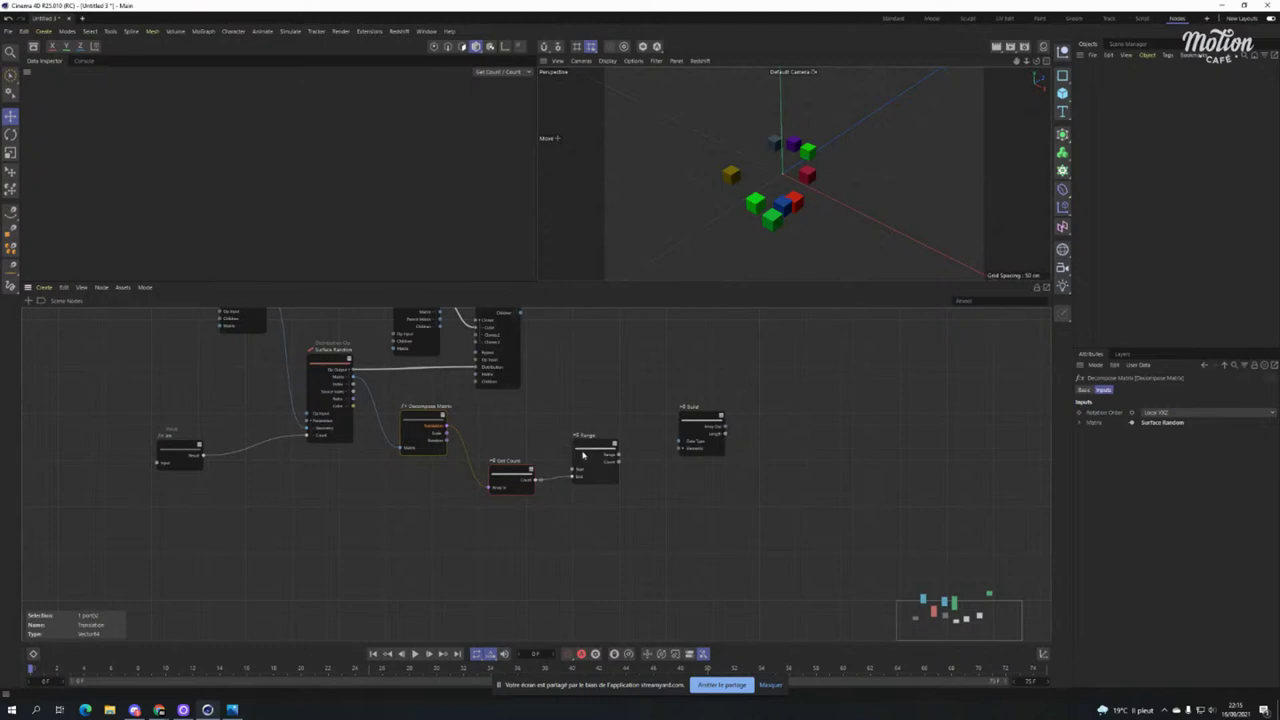
{"action": "left_click", "coordinate": [700, 345]}
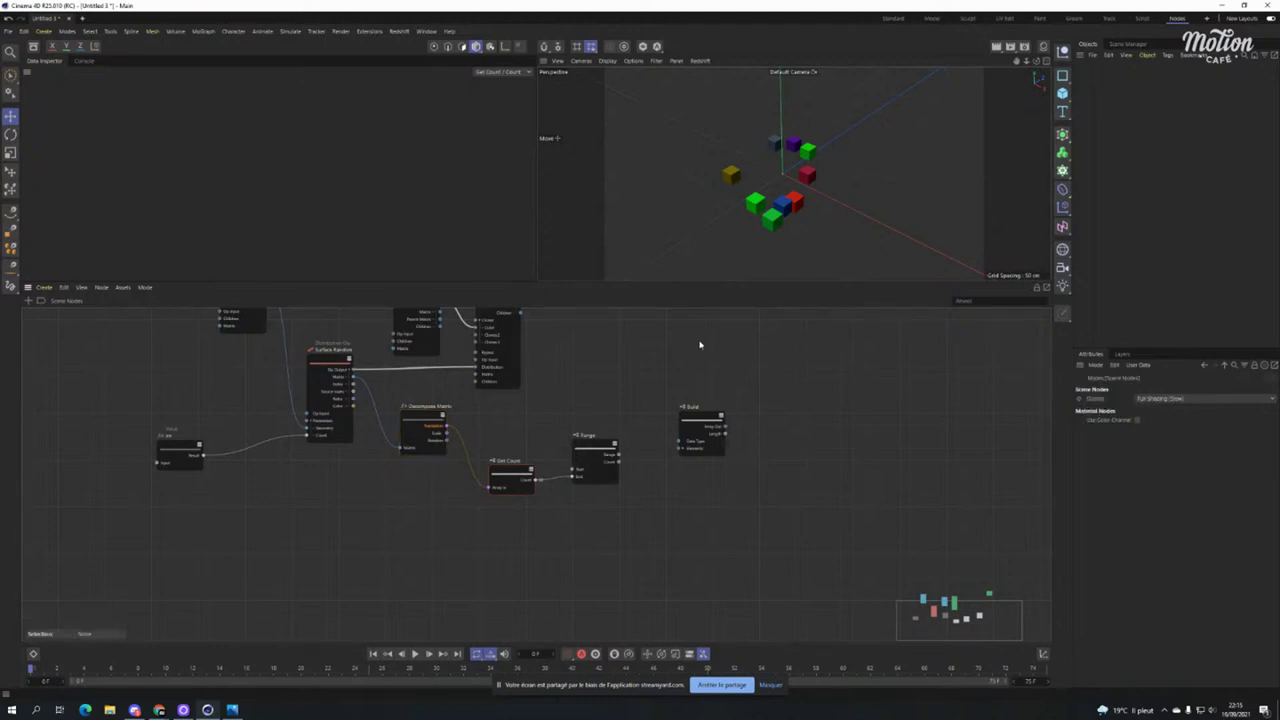
Add a Spline Assembler node via the 'spline' search and place it upper right.
{"action": "double_click", "coordinate": [700, 345]}
{"action": "type", "text": "spli"}
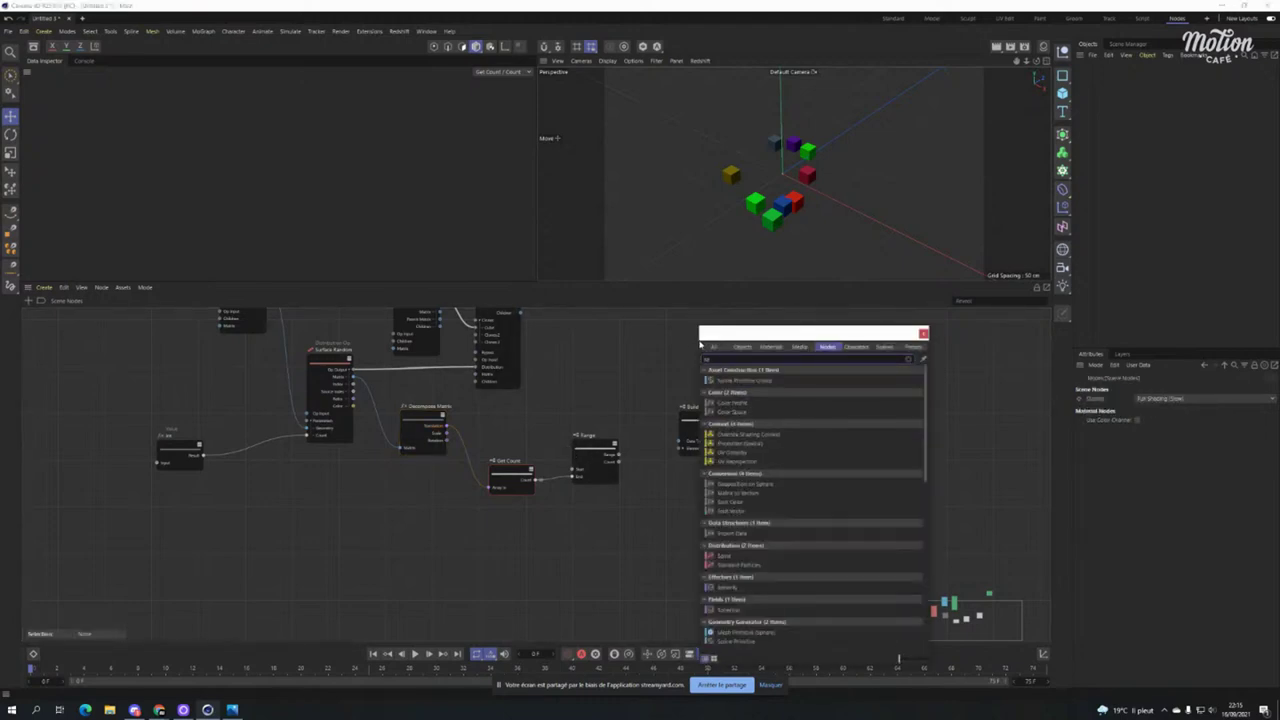
{"action": "type", "text": "ne"}
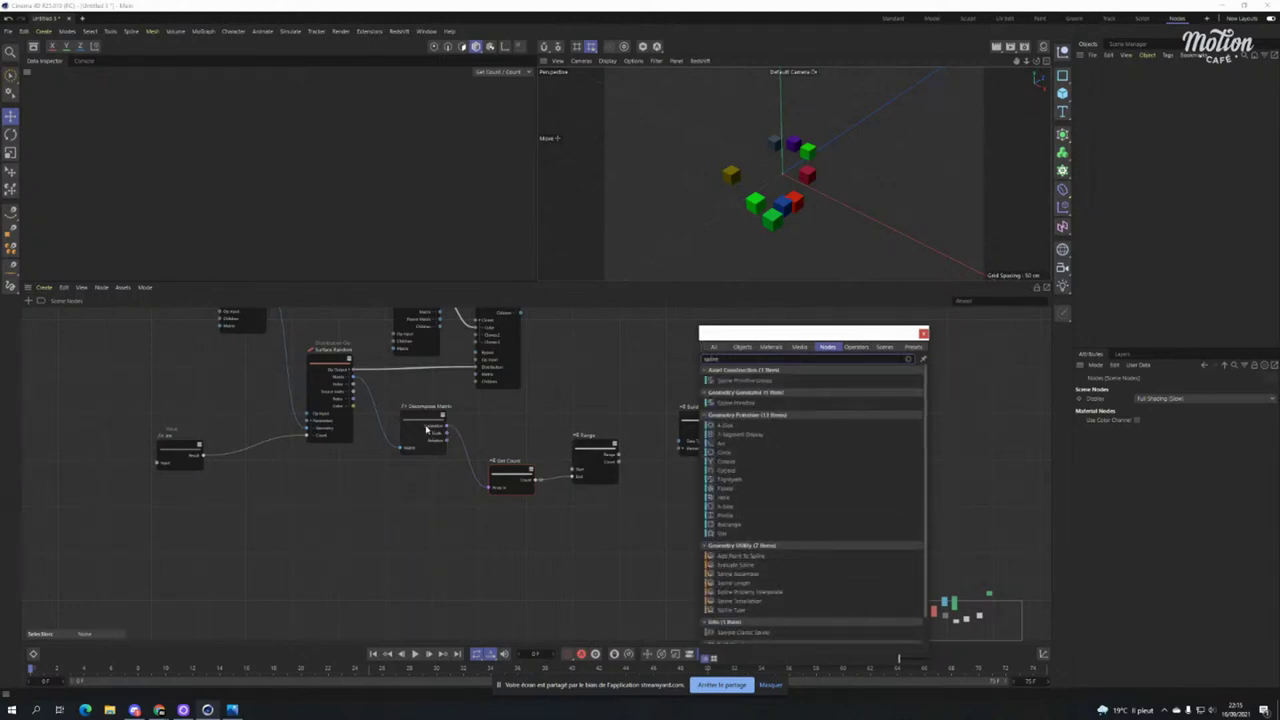
{"action": "scroll", "coordinate": [765, 518], "scroll_direction": "down", "scroll_amount": 1}
{"action": "scroll", "coordinate": [767, 540], "scroll_direction": "up", "scroll_amount": 1}
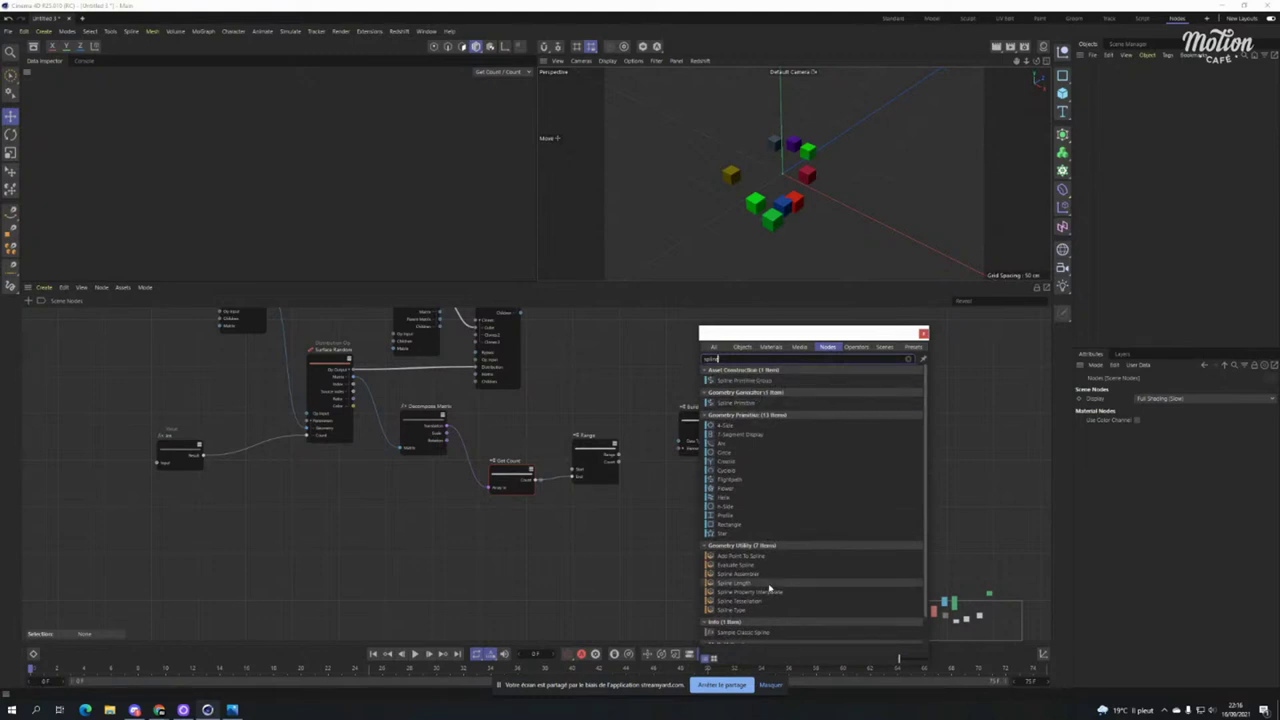
{"action": "scroll", "coordinate": [766, 584], "scroll_direction": "down", "scroll_amount": 1}
{"action": "left_click_drag", "start_coordinate": [740, 533], "coordinate": [632, 355]}
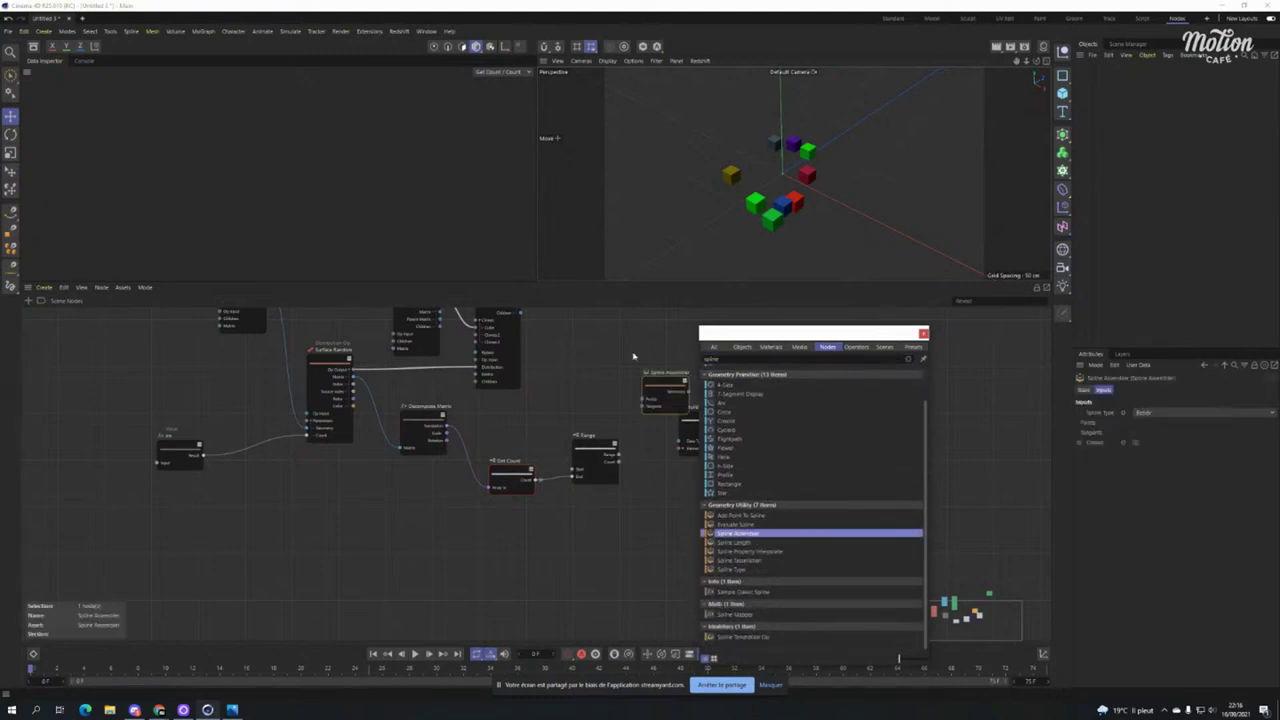
{"action": "left_click", "coordinate": [520, 403]}
{"action": "left_click_drag", "start_coordinate": [446, 428], "coordinate": [642, 400]}
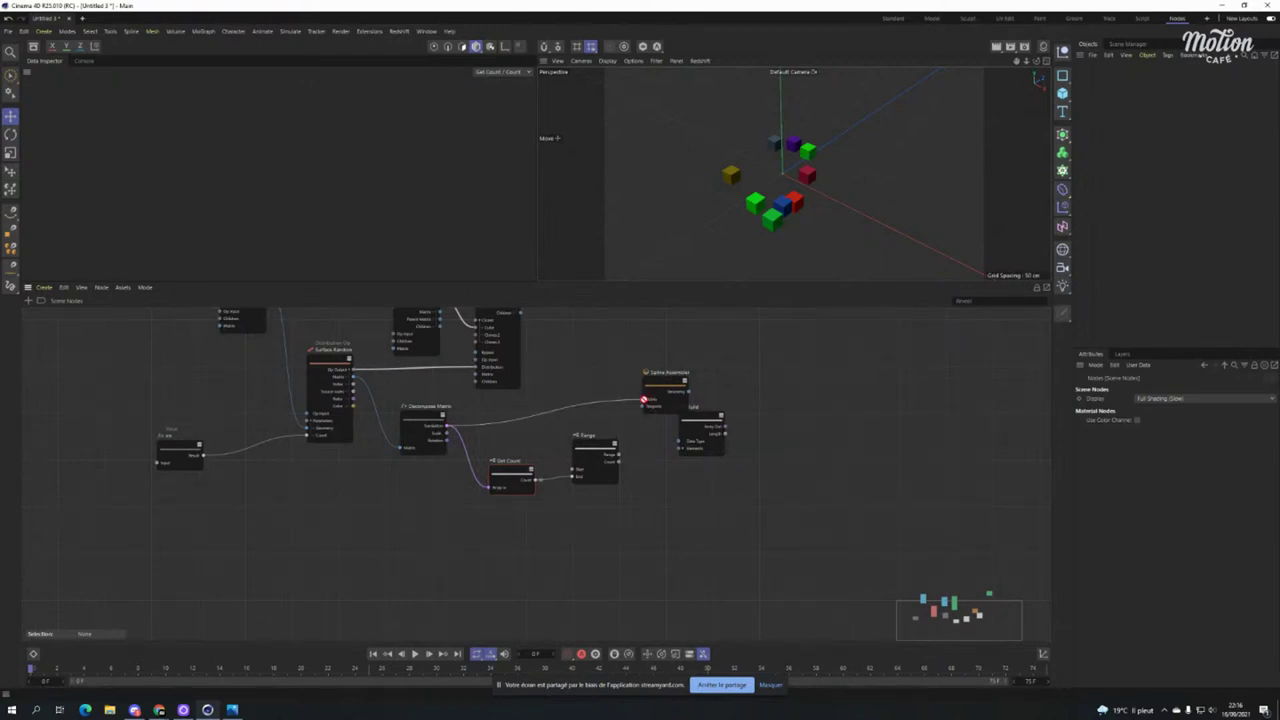
{"action": "left_click_drag", "start_coordinate": [665, 373], "coordinate": [732, 329]}
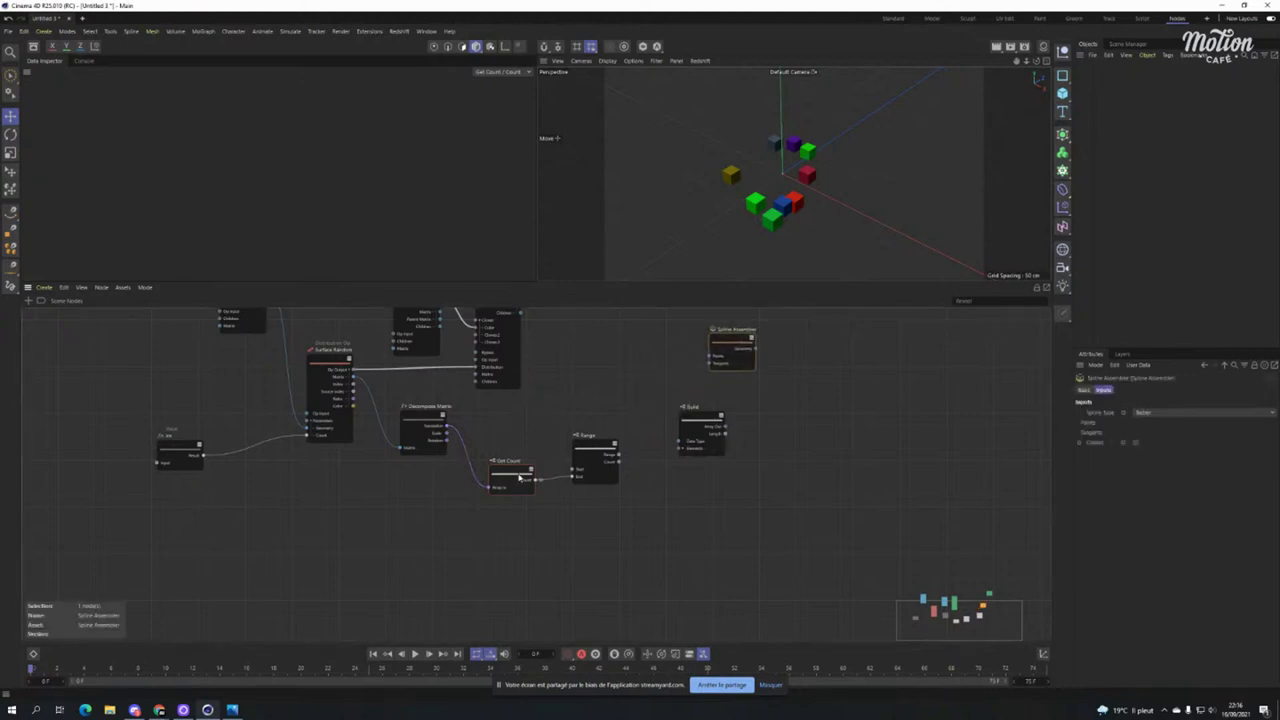
Move Get Count and Range lower down and nudge Build down.
{"action": "left_click_drag", "start_coordinate": [519, 478], "coordinate": [501, 441]}
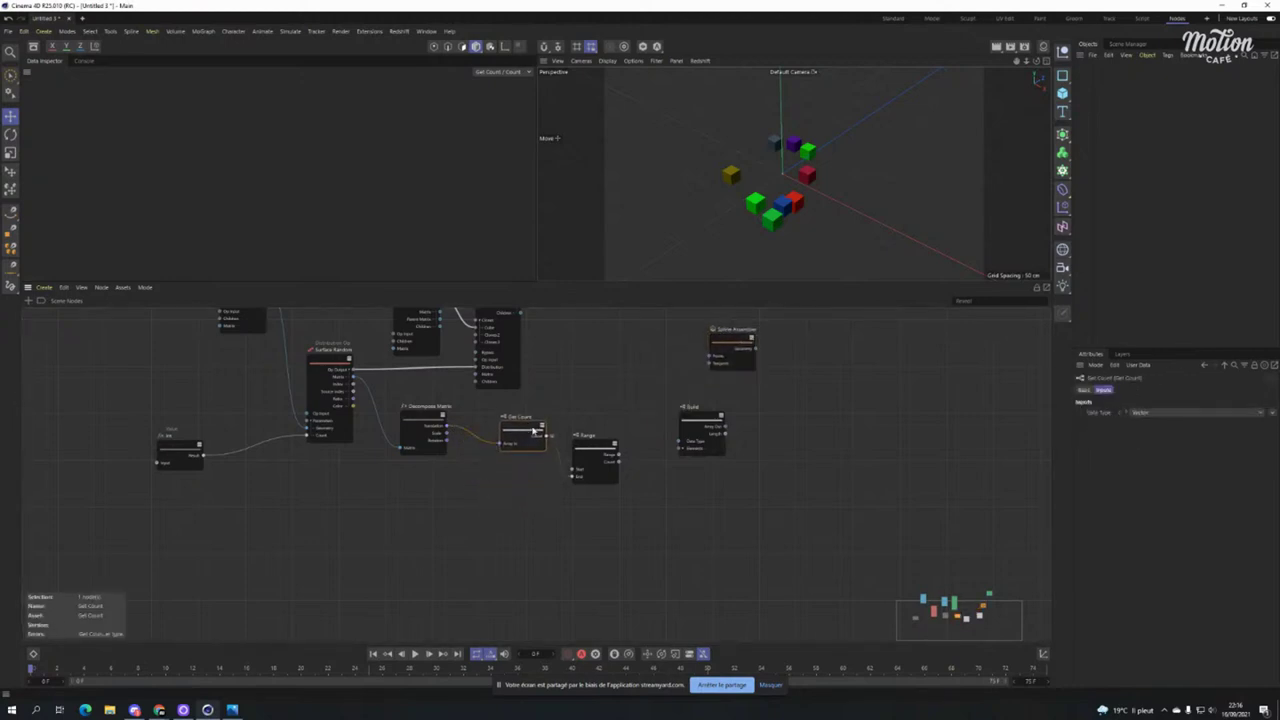
{"action": "left_click_drag", "start_coordinate": [535, 430], "coordinate": [523, 526]}
{"action": "left_click_drag", "start_coordinate": [598, 454], "coordinate": [599, 507]}
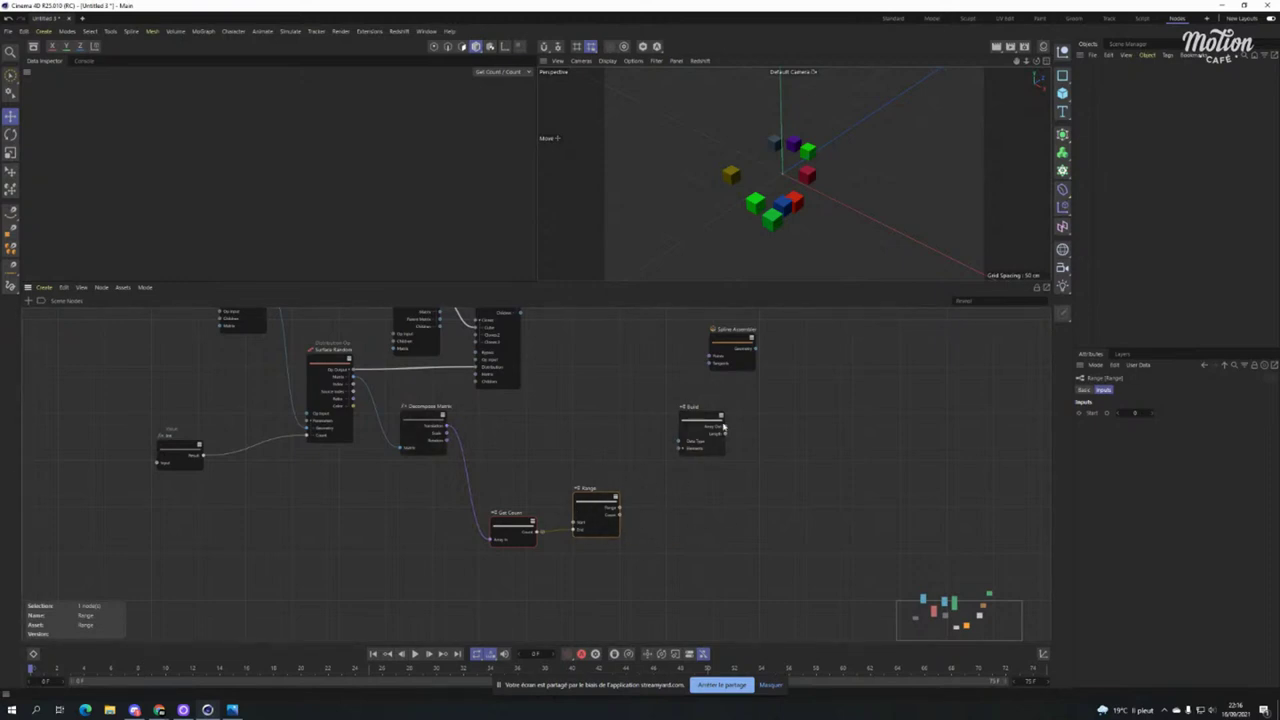
{"action": "left_click_drag", "start_coordinate": [692, 443], "coordinate": [688, 459]}
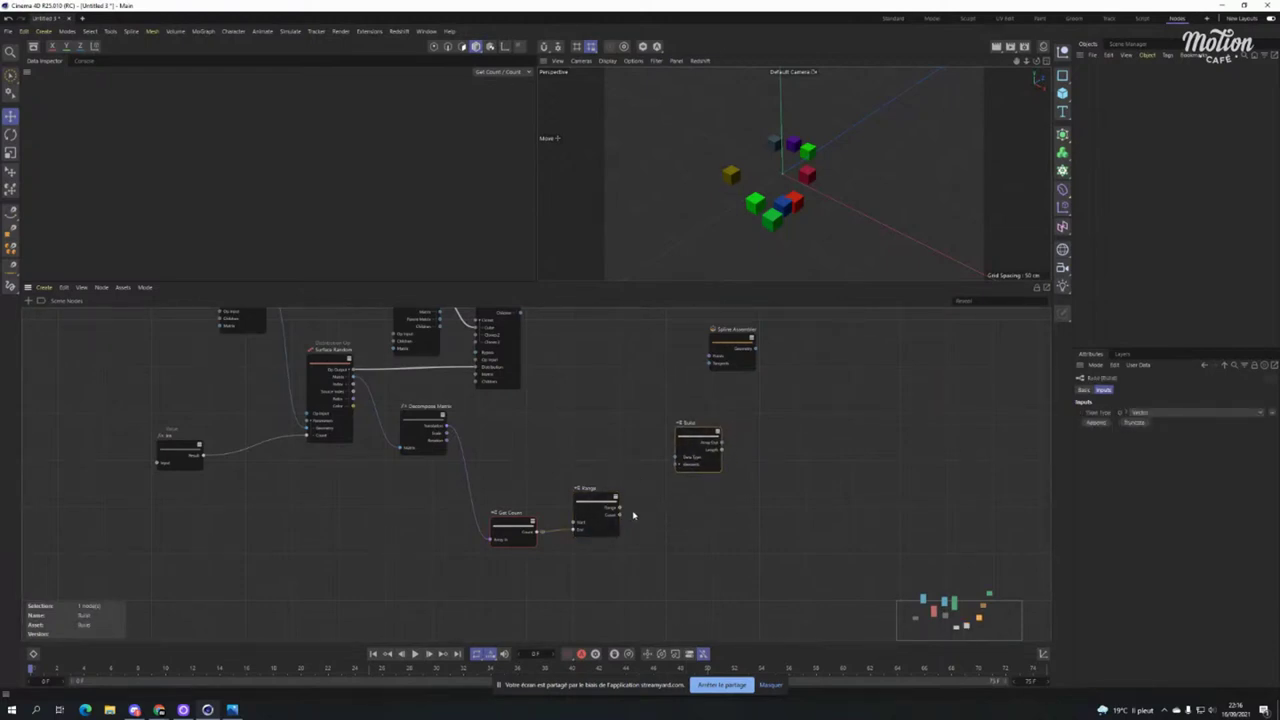
Move Build above Range and add an Append Elements node.
{"action": "left_click_drag", "start_coordinate": [700, 428], "coordinate": [597, 428]}
{"action": "left_click", "coordinate": [679, 436]}
{"action": "double_click", "coordinate": [679, 436]}
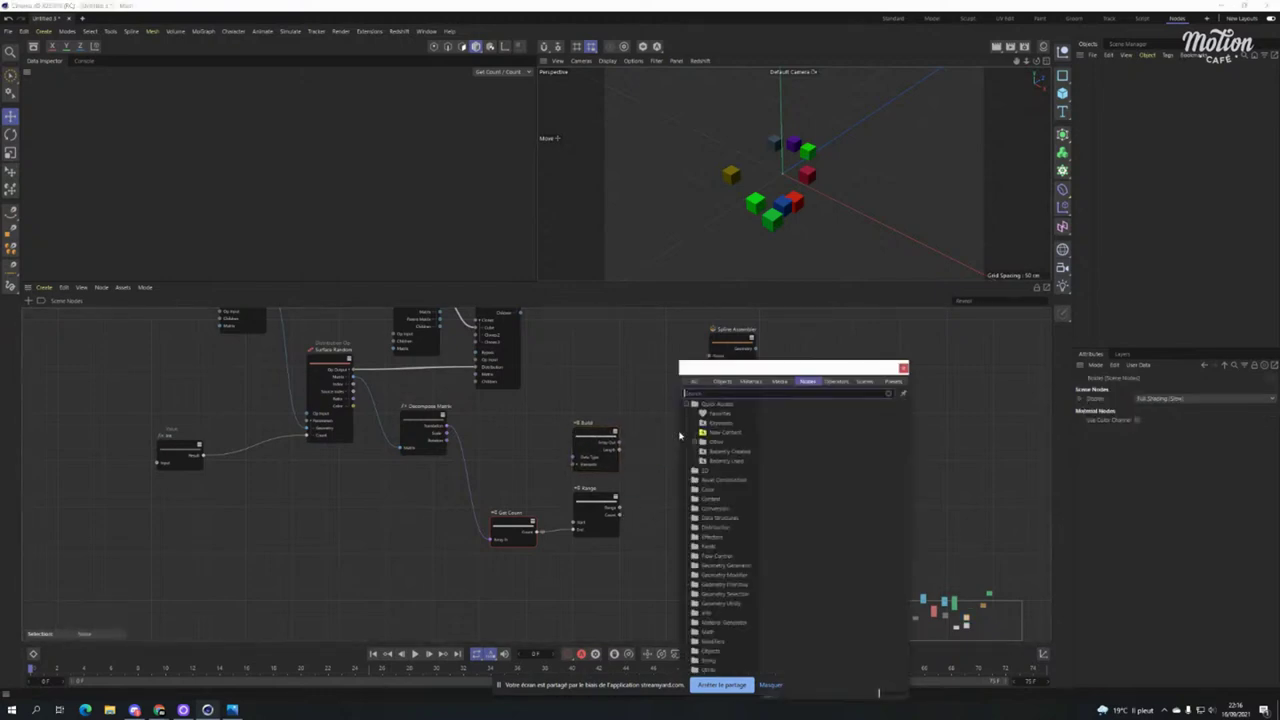
{"action": "type", "text": "append"}
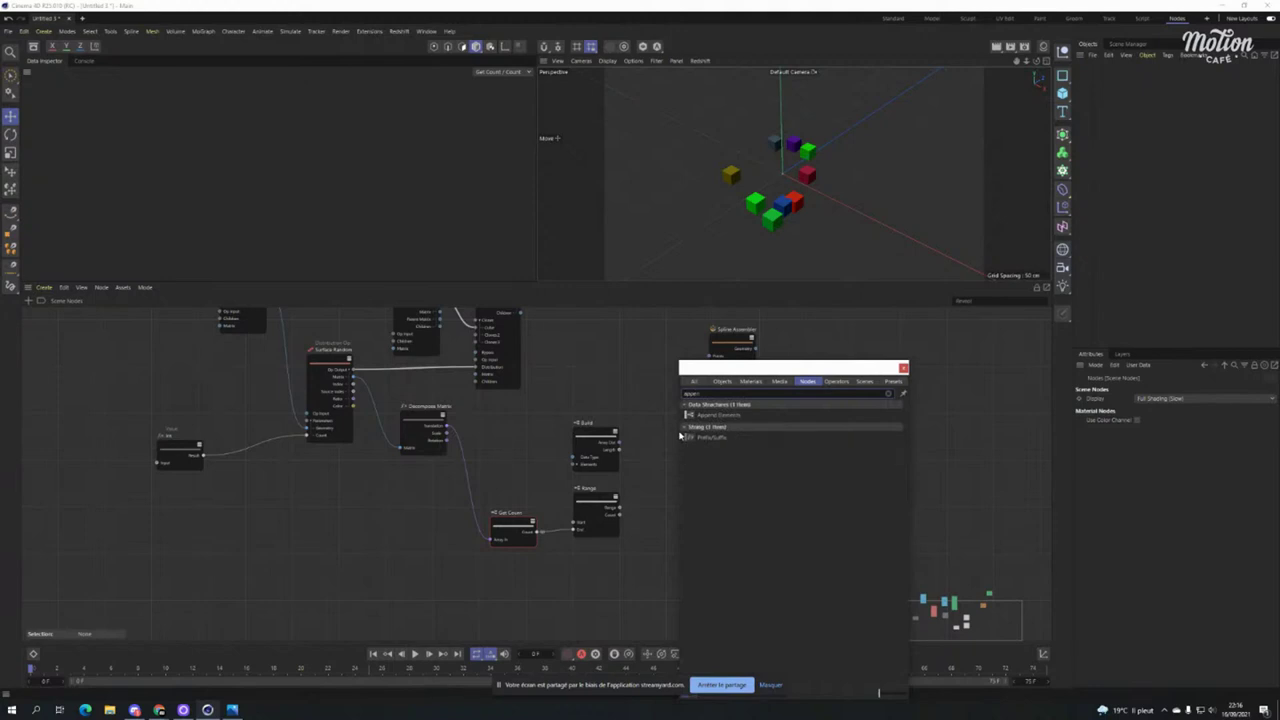
{"action": "left_click_drag", "start_coordinate": [712, 415], "coordinate": [642, 388]}
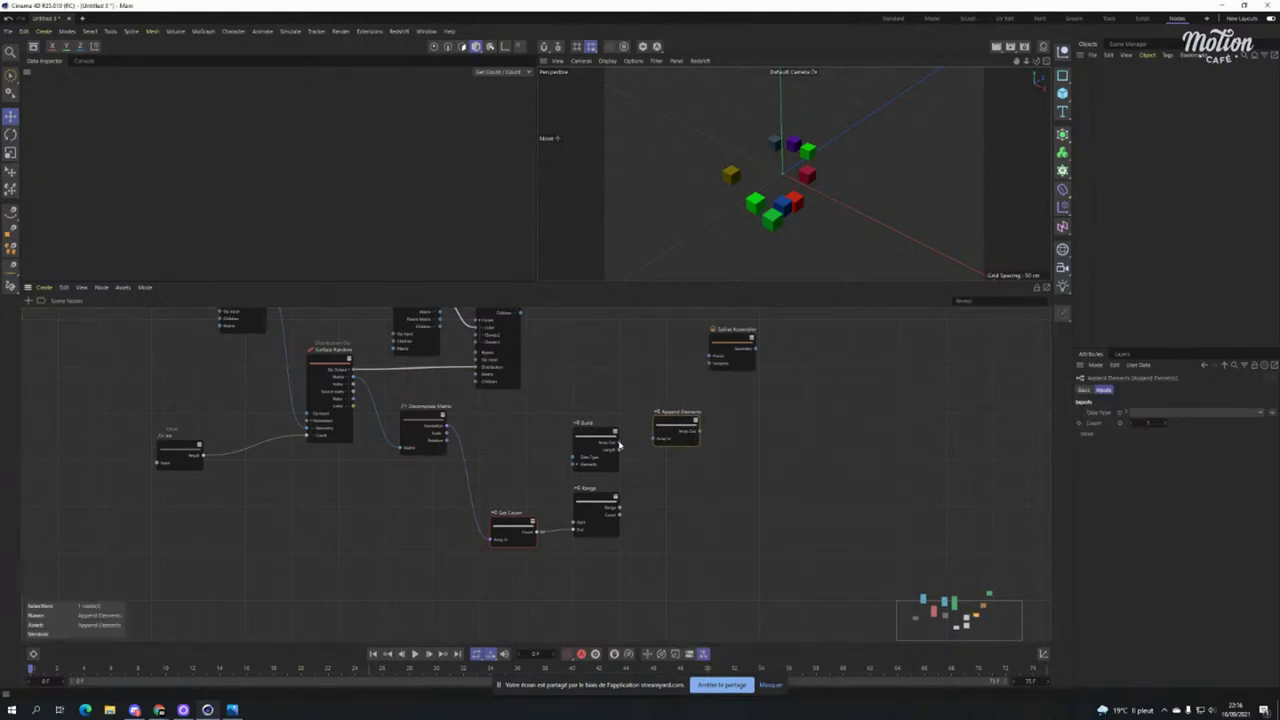
Feed Build's Array Out and Decompose Matrix's Translation into Append Elements.
{"action": "left_click_drag", "start_coordinate": [617, 444], "coordinate": [600, 372]}
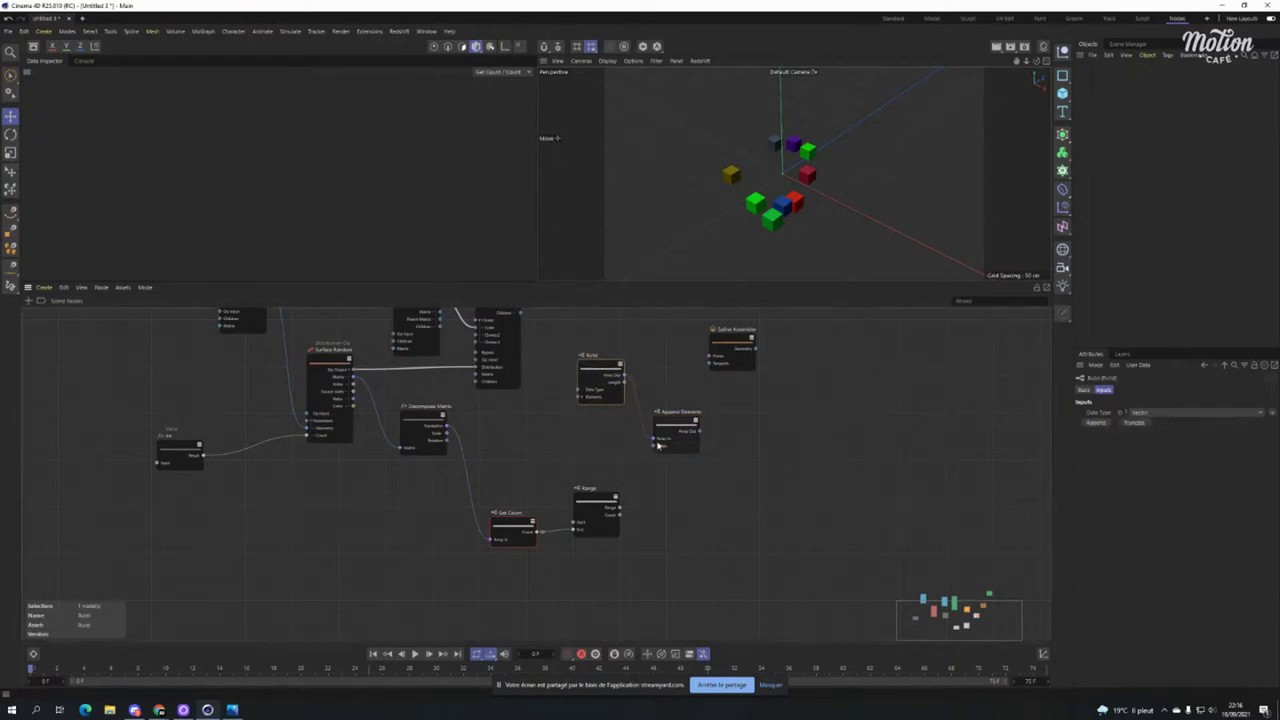
{"action": "left_click_drag", "start_coordinate": [447, 426], "coordinate": [473, 427]}
{"action": "left_click_drag", "start_coordinate": [473, 427], "coordinate": [652, 451]}
Give Append Elements a Count input from Range and wire its output to Spline Assembler.
{"action": "right_click", "coordinate": [682, 442]}
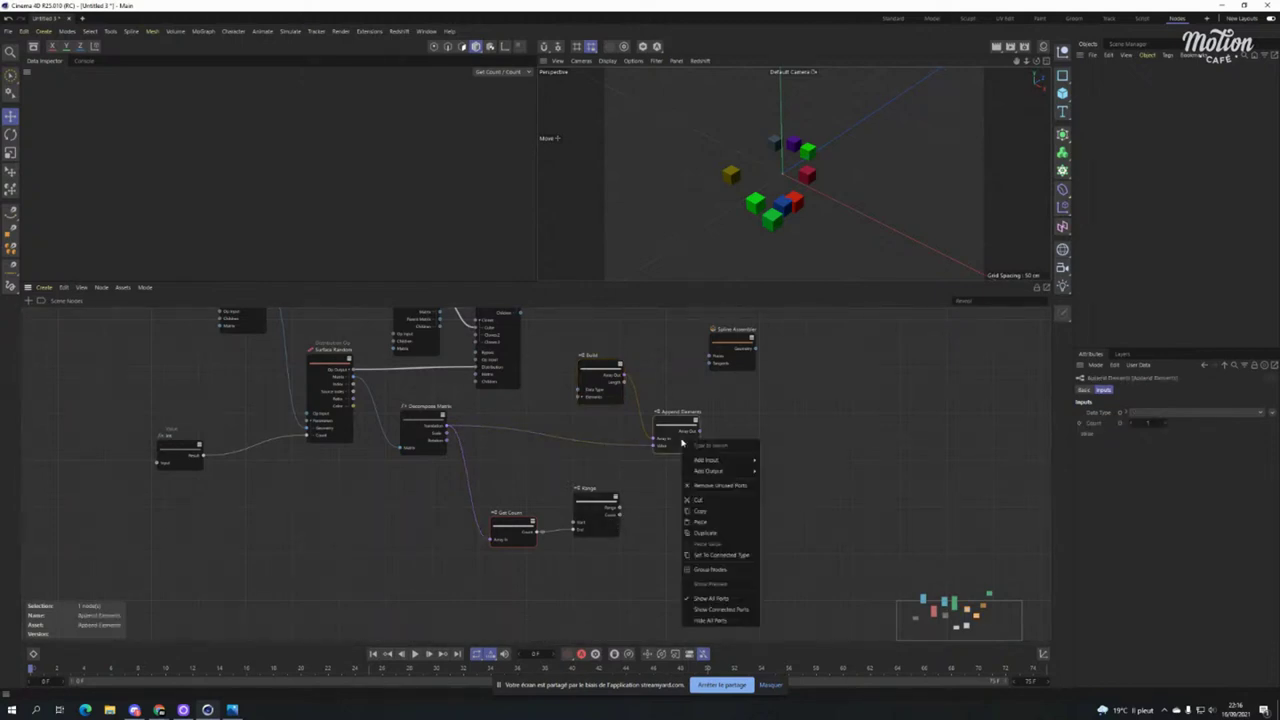
{"action": "mouse_move", "coordinate": [740, 461]}
{"action": "left_click", "coordinate": [802, 474]}
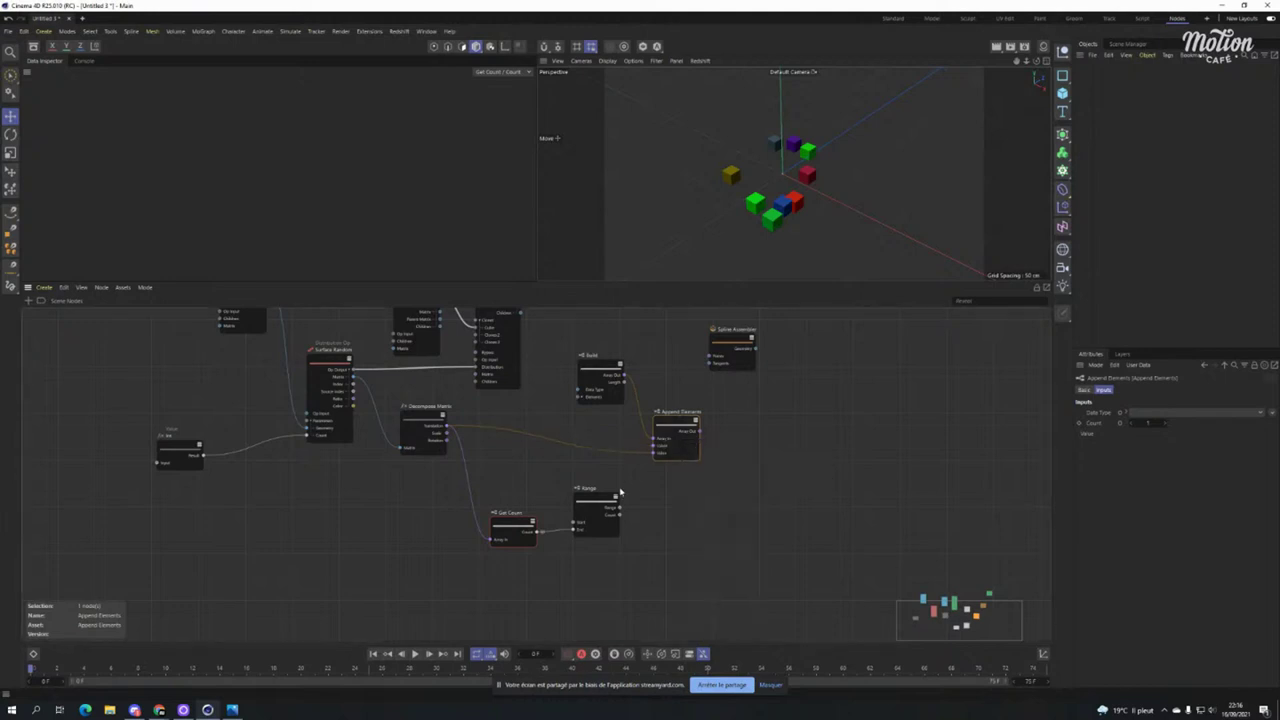
{"action": "left_click_drag", "start_coordinate": [620, 514], "coordinate": [693, 432]}
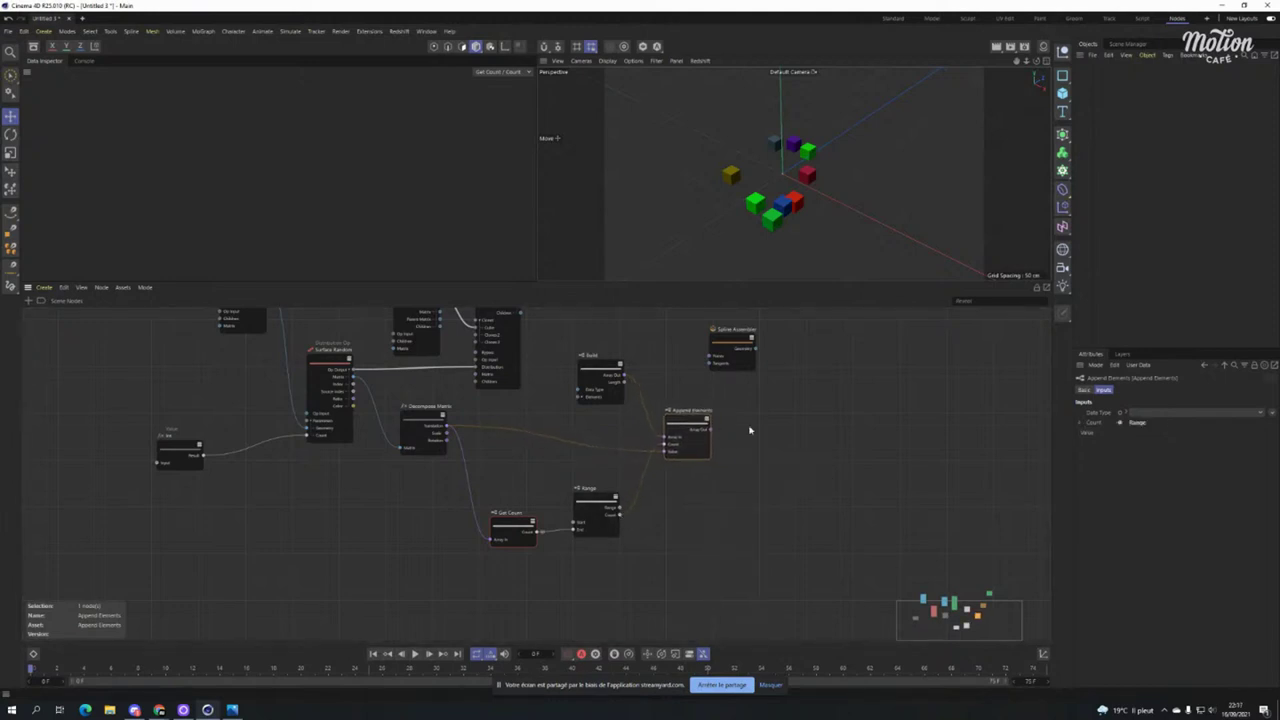
{"action": "middle_click_drag", "start_coordinate": [757, 407], "coordinate": [586, 432]}
{"action": "left_click_drag", "start_coordinate": [543, 457], "coordinate": [611, 432]}
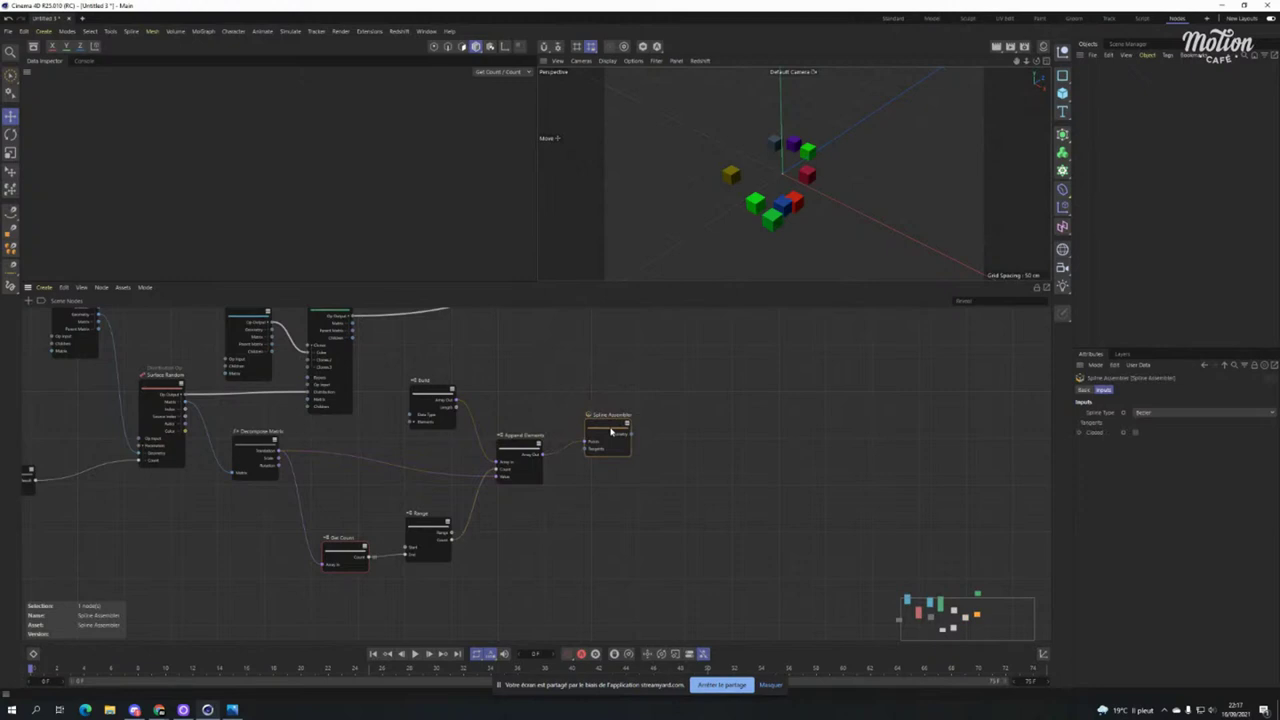
Add a Geometry Op fed by Spline Assembler's geometry and connect it to Scene Root.
{"action": "middle_click_drag", "start_coordinate": [729, 397], "coordinate": [429, 425]}
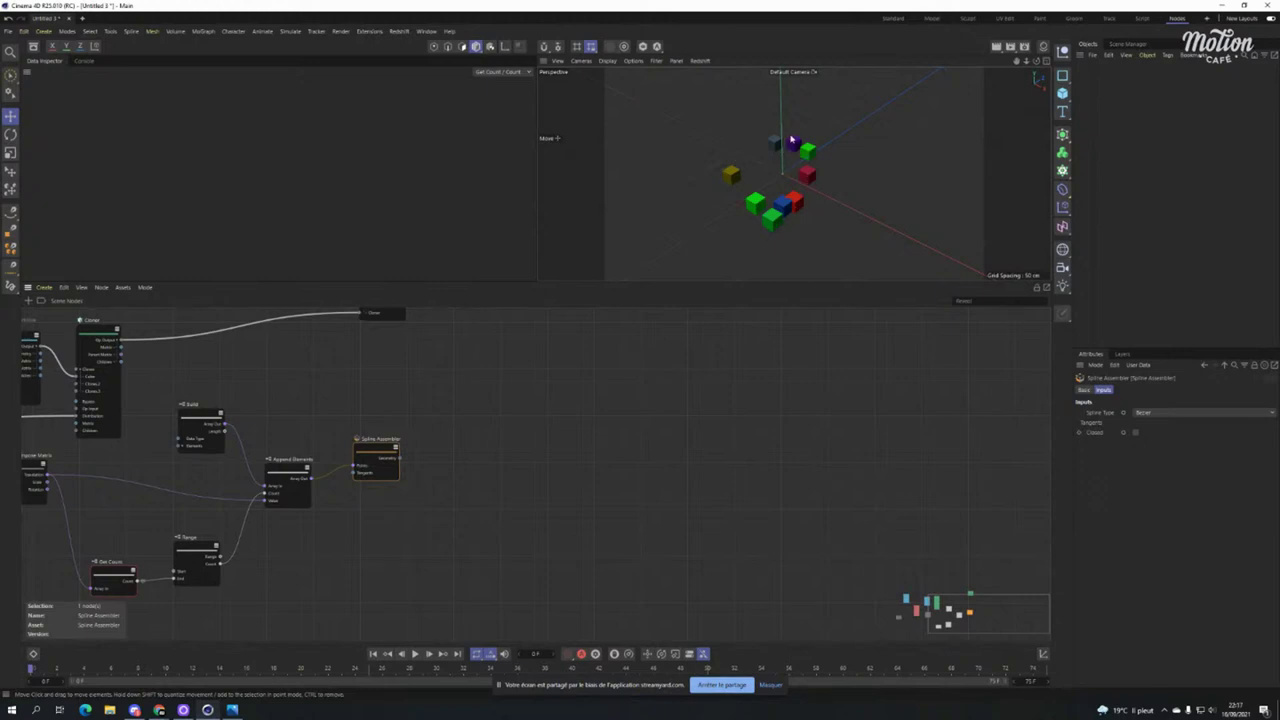
{"action": "middle_click_drag", "start_coordinate": [391, 420], "coordinate": [517, 457]}
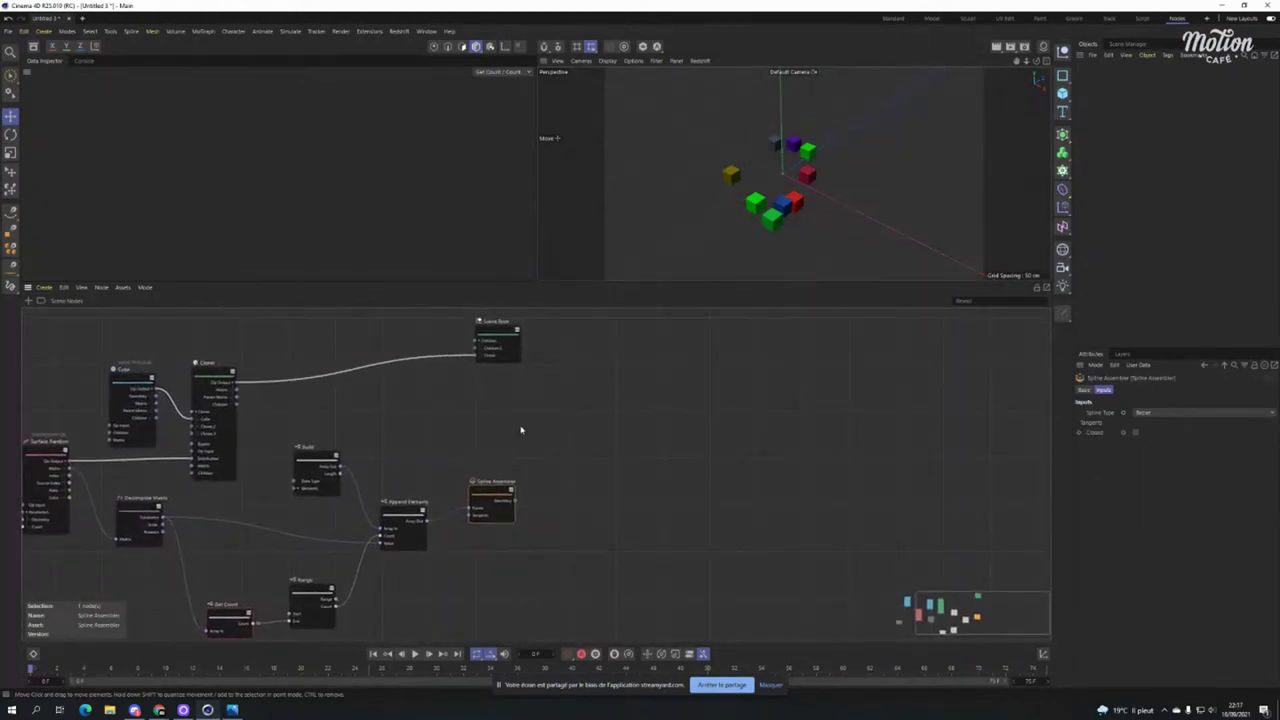
{"action": "left_click_drag", "start_coordinate": [502, 335], "coordinate": [662, 382]}
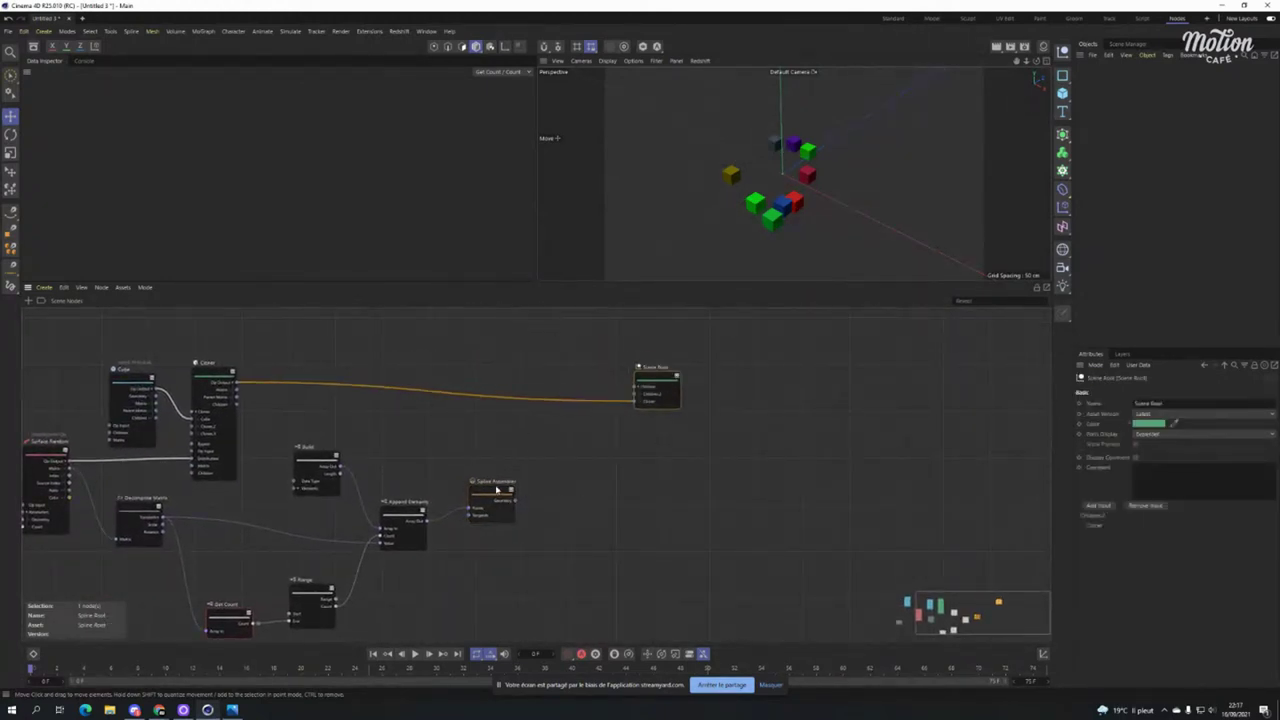
{"action": "double_click", "coordinate": [590, 453]}
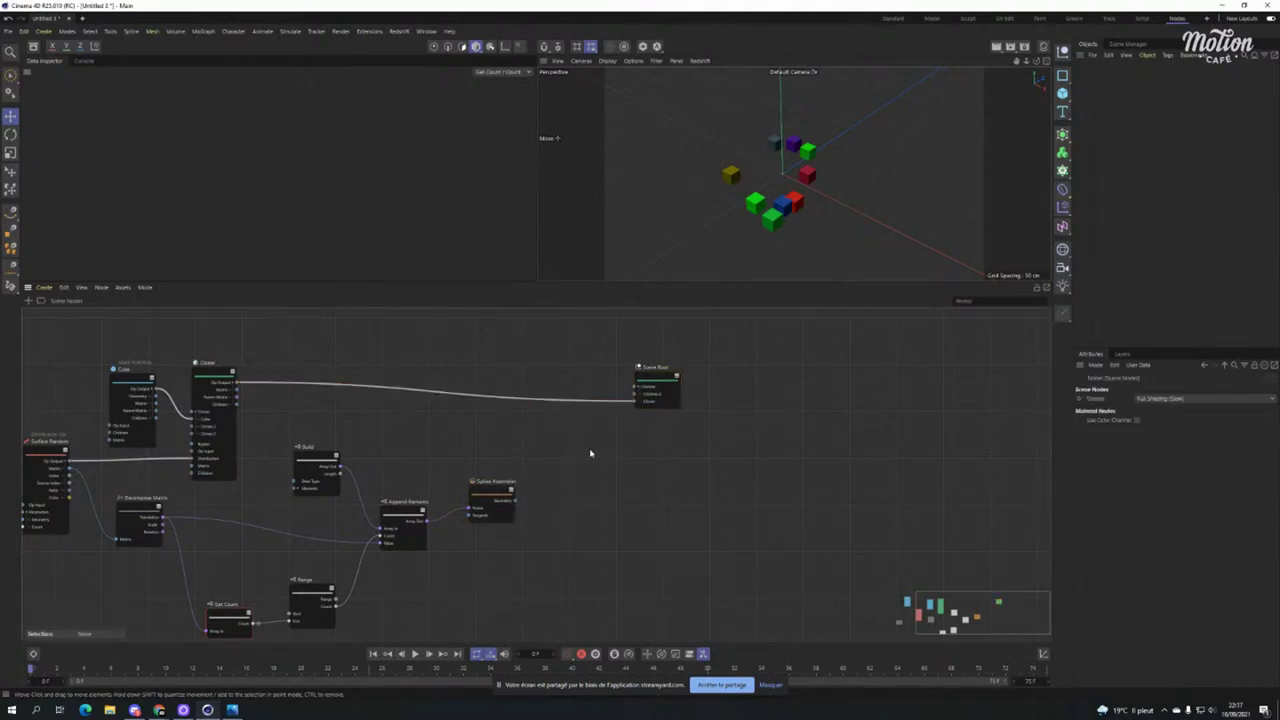
{"action": "type", "text": "geo"}
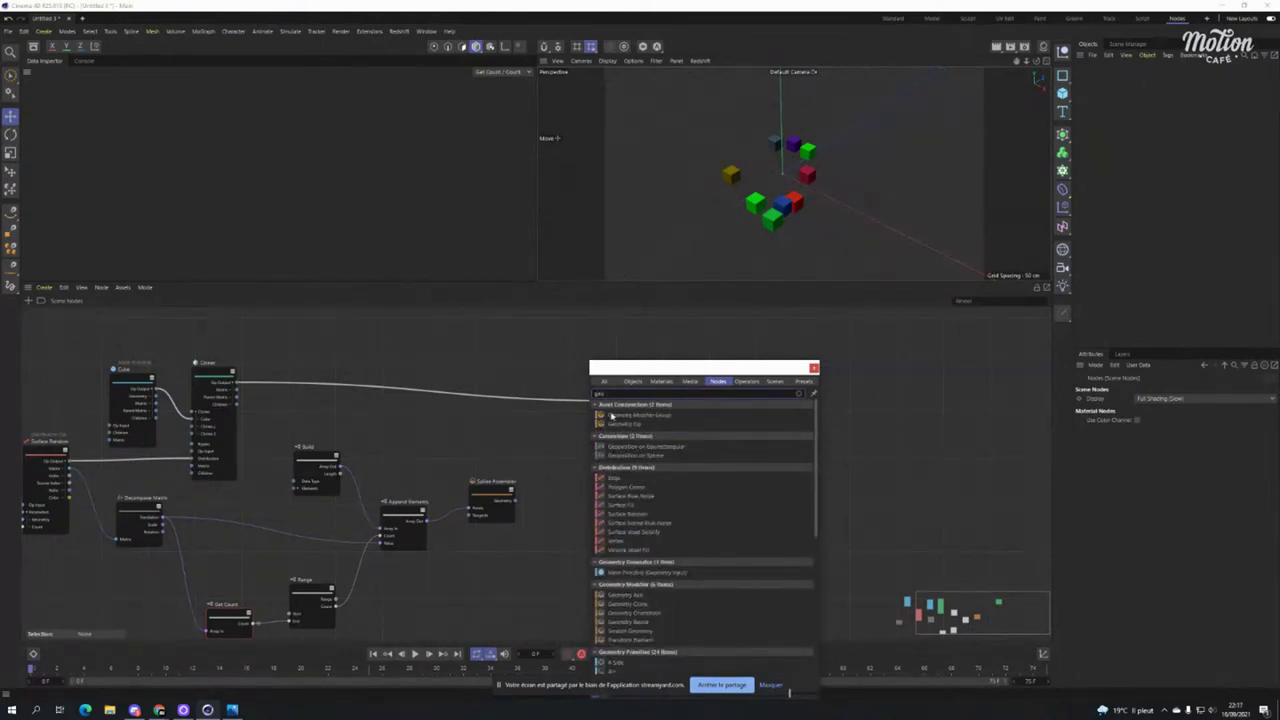
{"action": "double_click", "coordinate": [625, 424]}
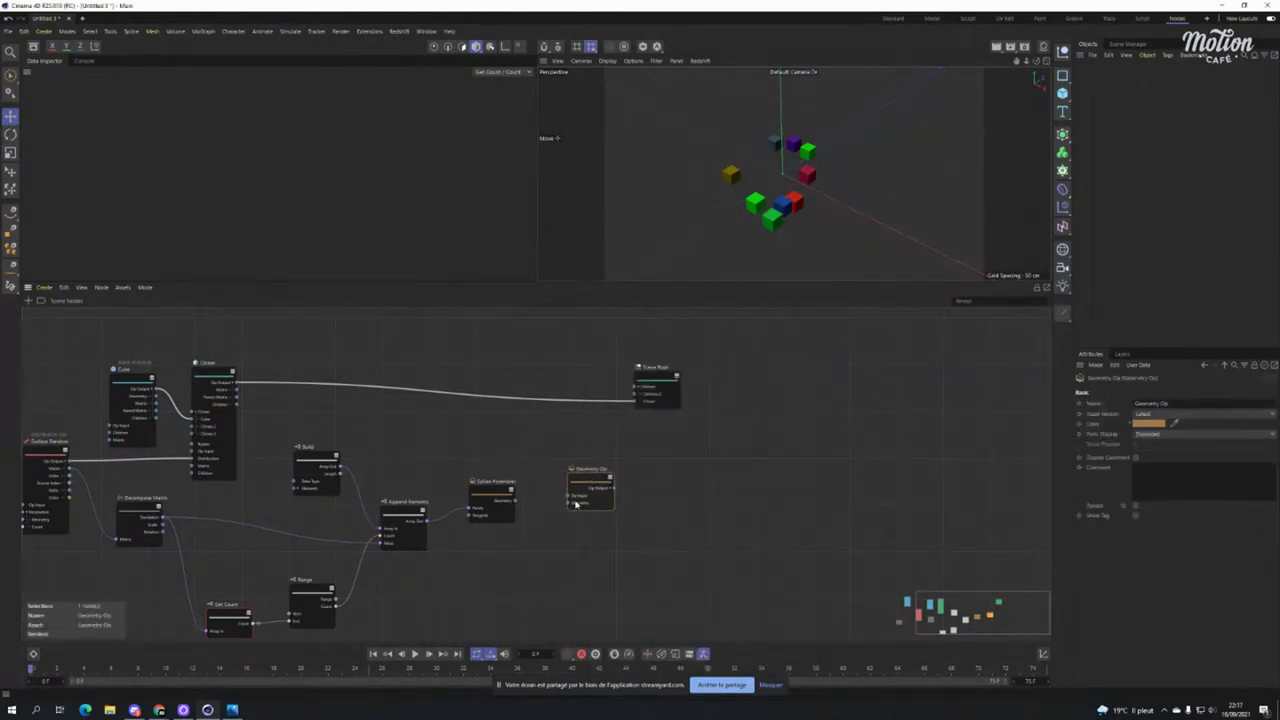
{"action": "left_click_drag", "start_coordinate": [516, 501], "coordinate": [600, 481]}
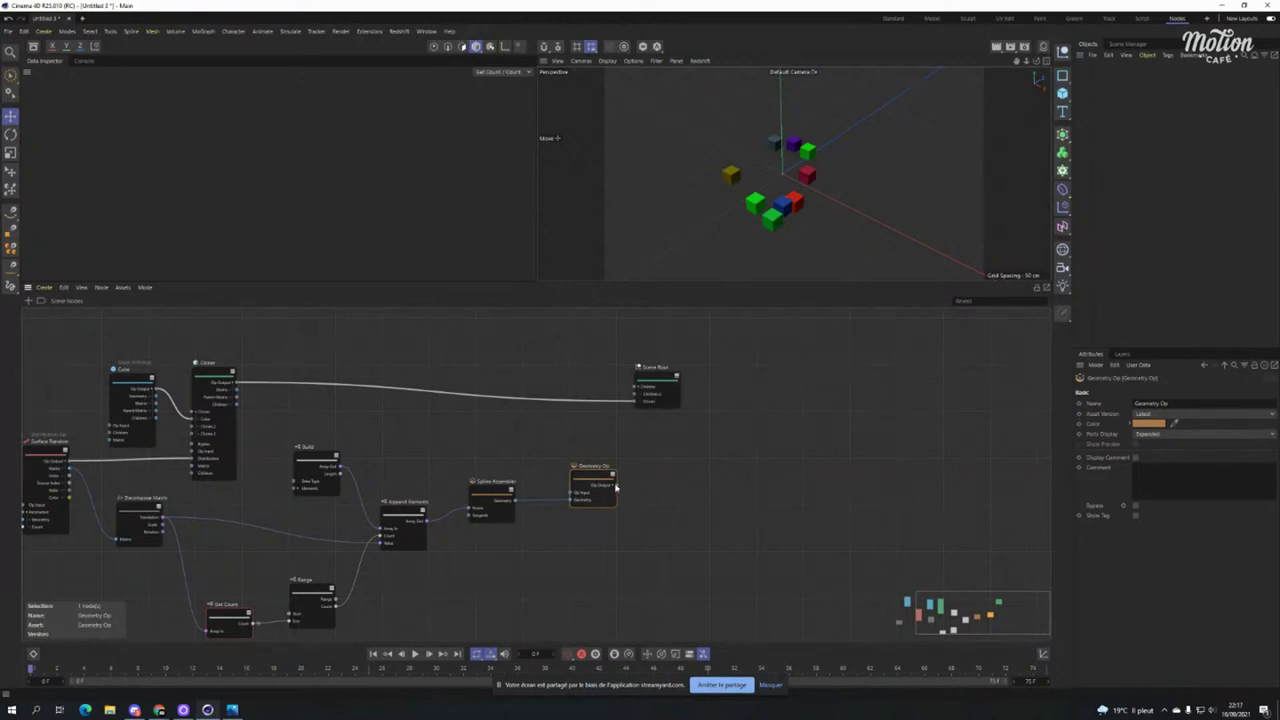
{"action": "left_click_drag", "start_coordinate": [617, 487], "coordinate": [633, 399]}
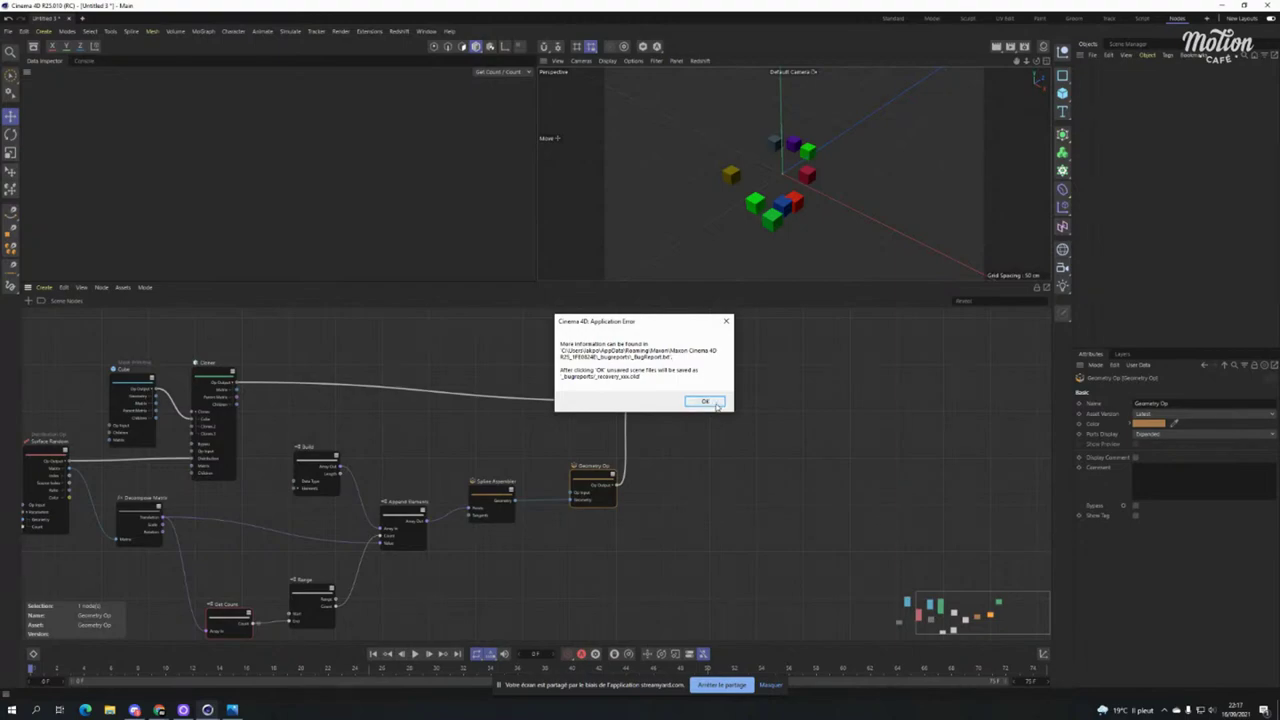
Dismiss the crash error and relaunch Cinema 4D from the Start menu.
{"action": "left_click", "coordinate": [705, 402]}
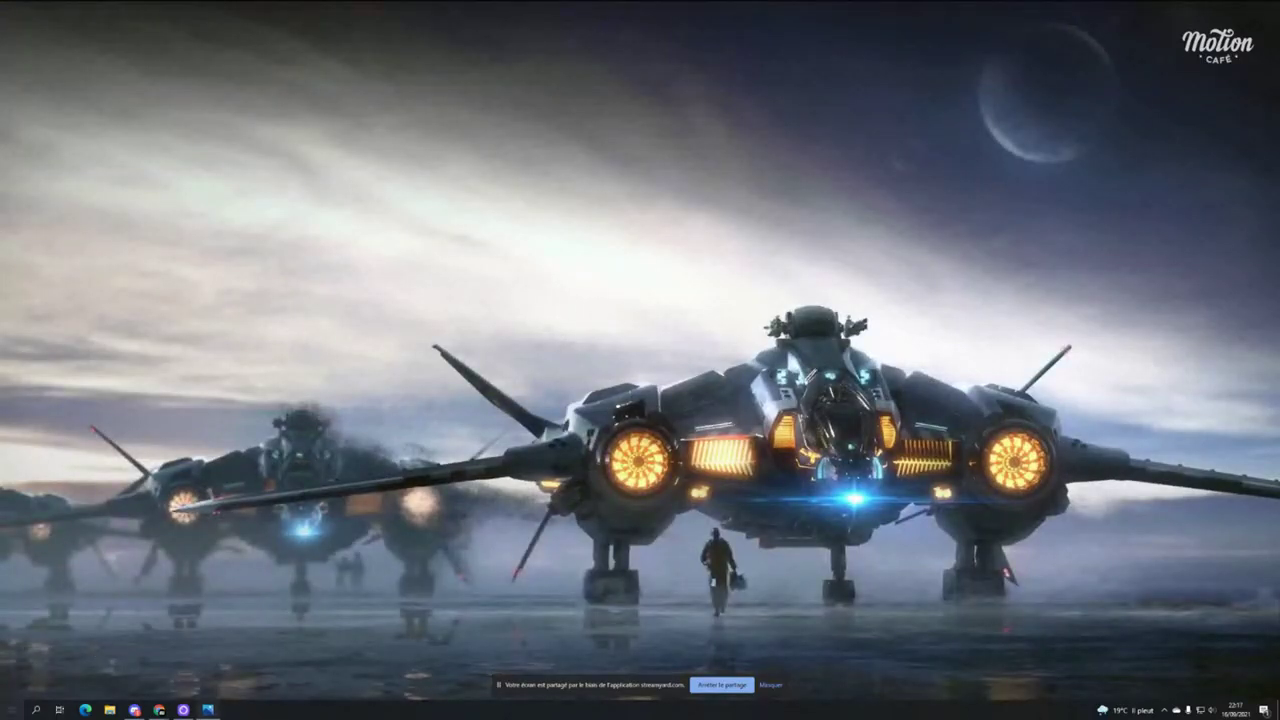
{"action": "left_click", "coordinate": [14, 709]}
{"action": "left_click", "coordinate": [186, 430]}
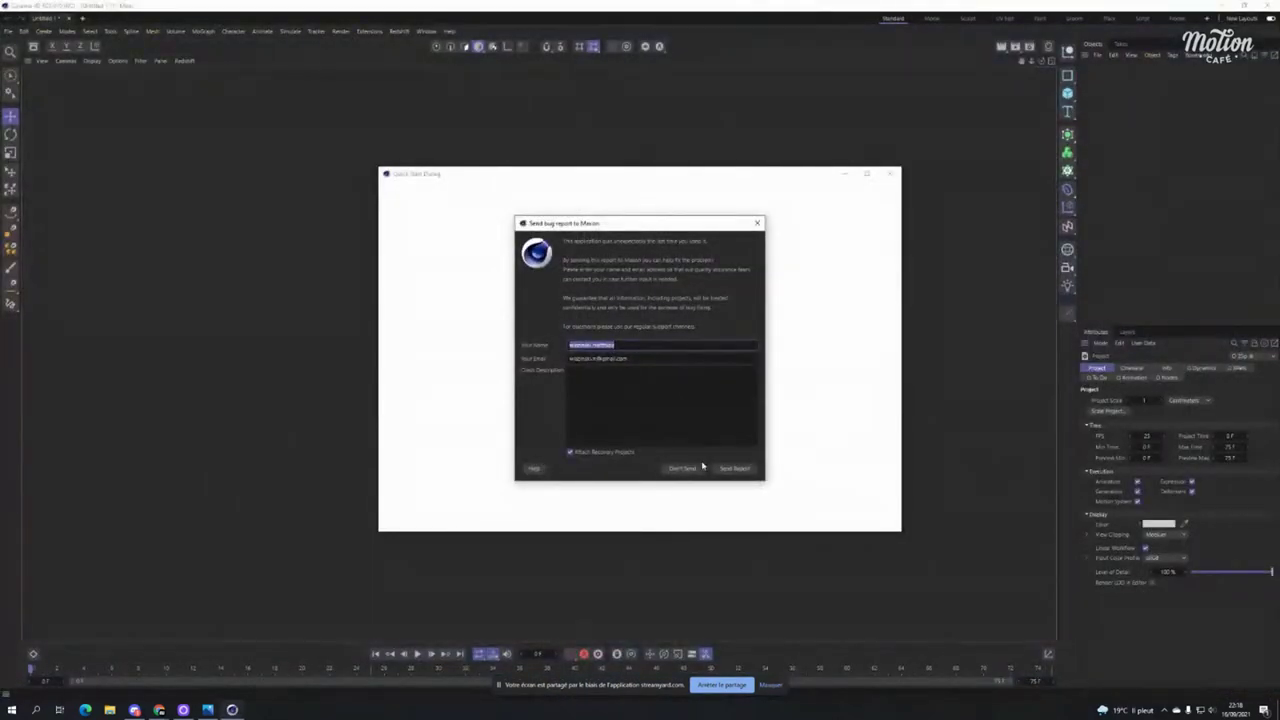
Decline sending the bug report and close the Quick Start screen.
{"action": "left_click", "coordinate": [683, 468]}
{"action": "key", "text": "Escape"}
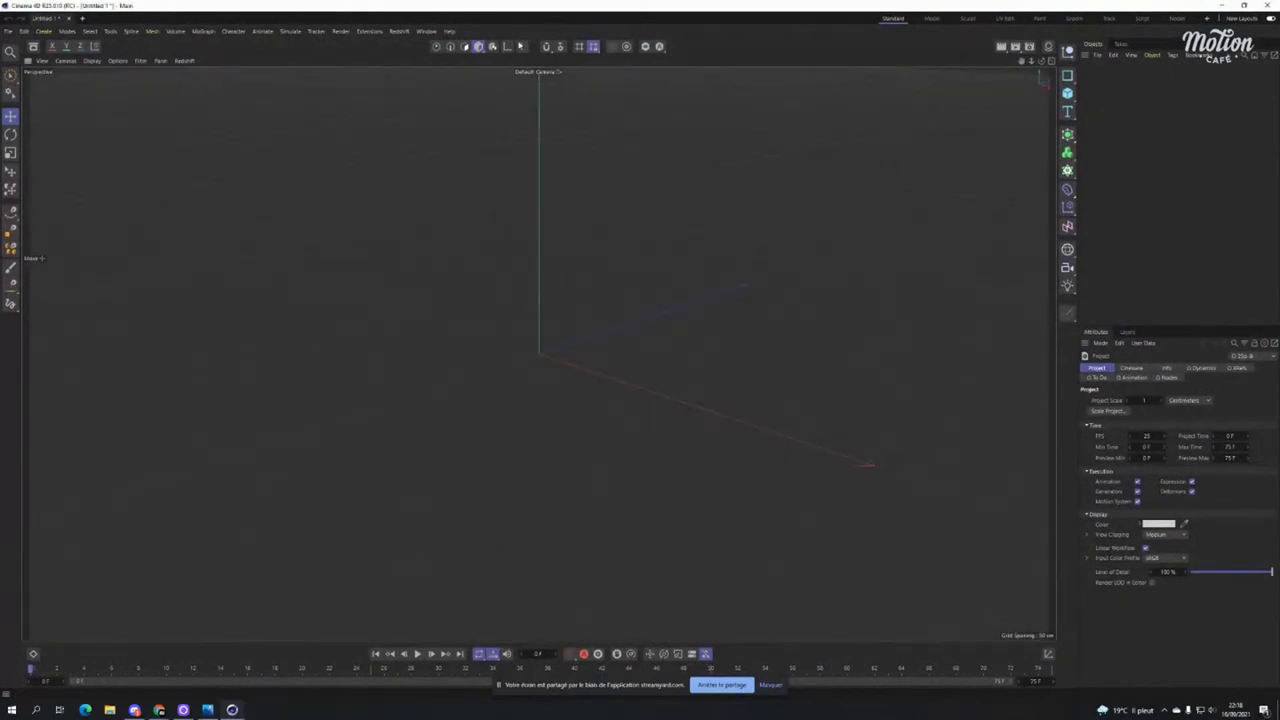
{"action": "left_click", "coordinate": [8, 31]}
Open the saved traces scene from the Documents folder.
{"action": "left_click", "coordinate": [30, 56]}
{"action": "scroll", "coordinate": [50, 175], "scroll_direction": "up", "scroll_amount": 3}
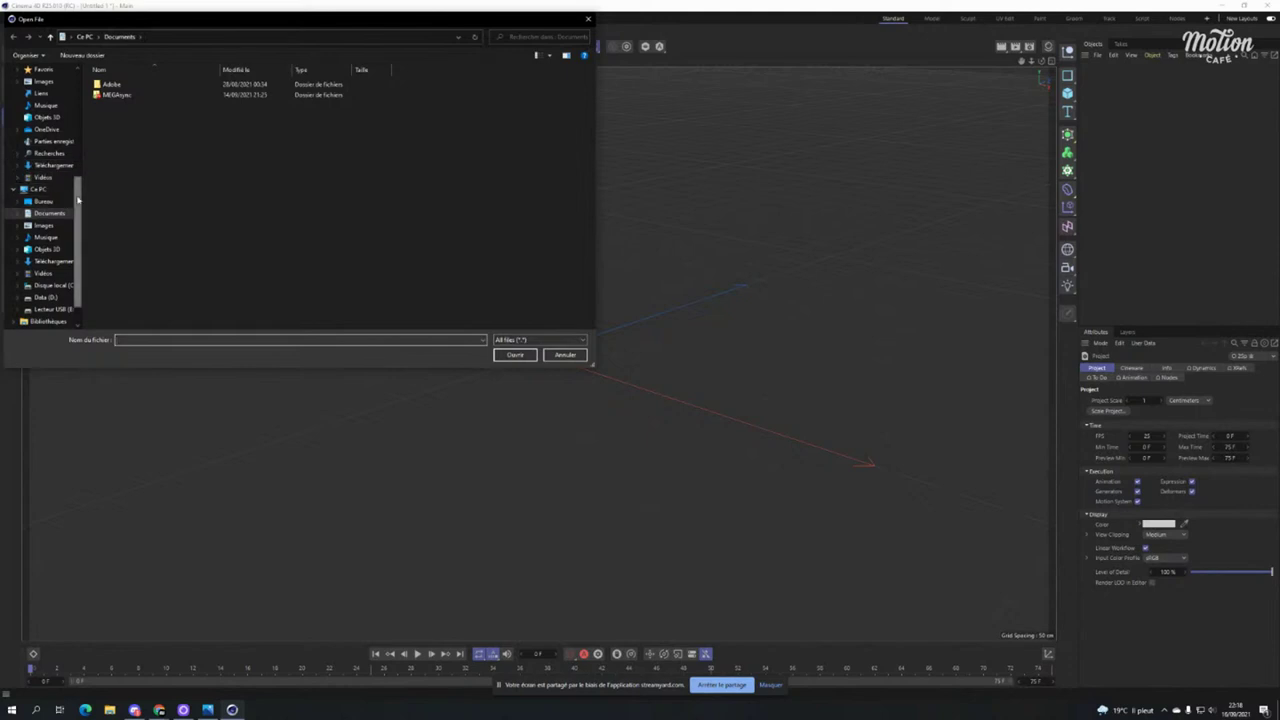
{"action": "key", "text": "Escape"}
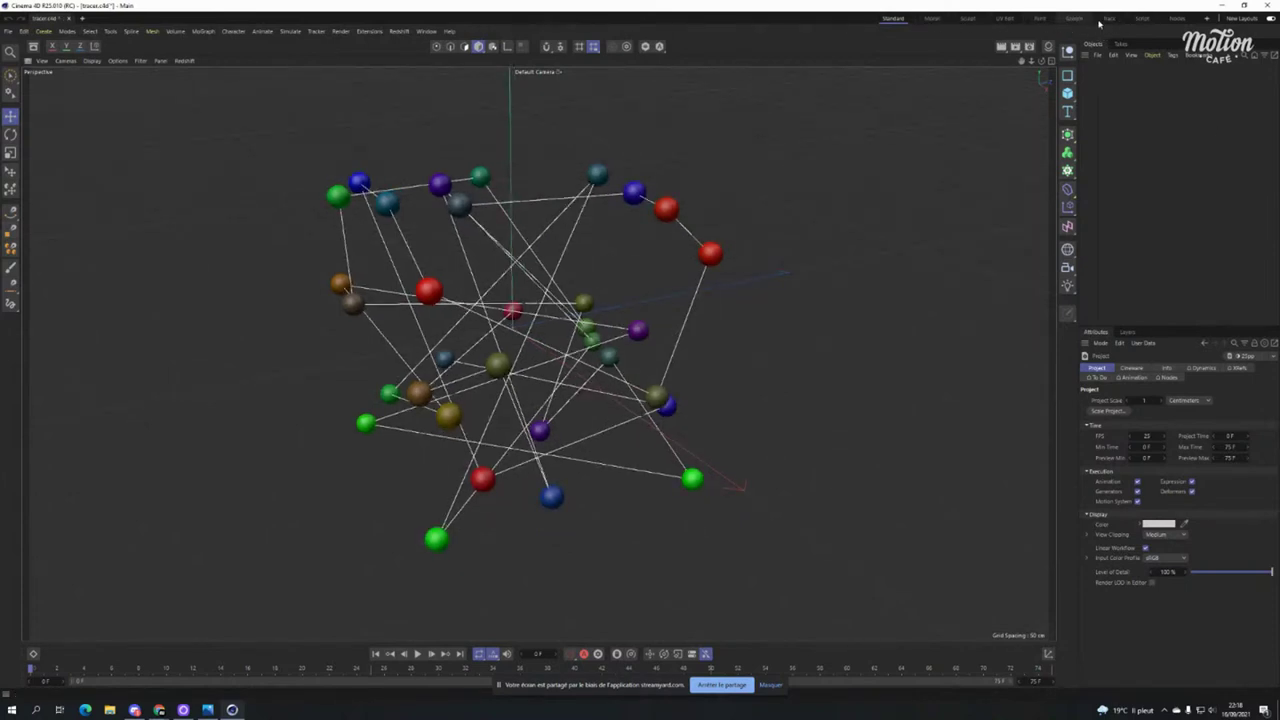
Switch to the Nodes layout and delete the leftover unused nodes.
{"action": "left_click", "coordinate": [1177, 18]}
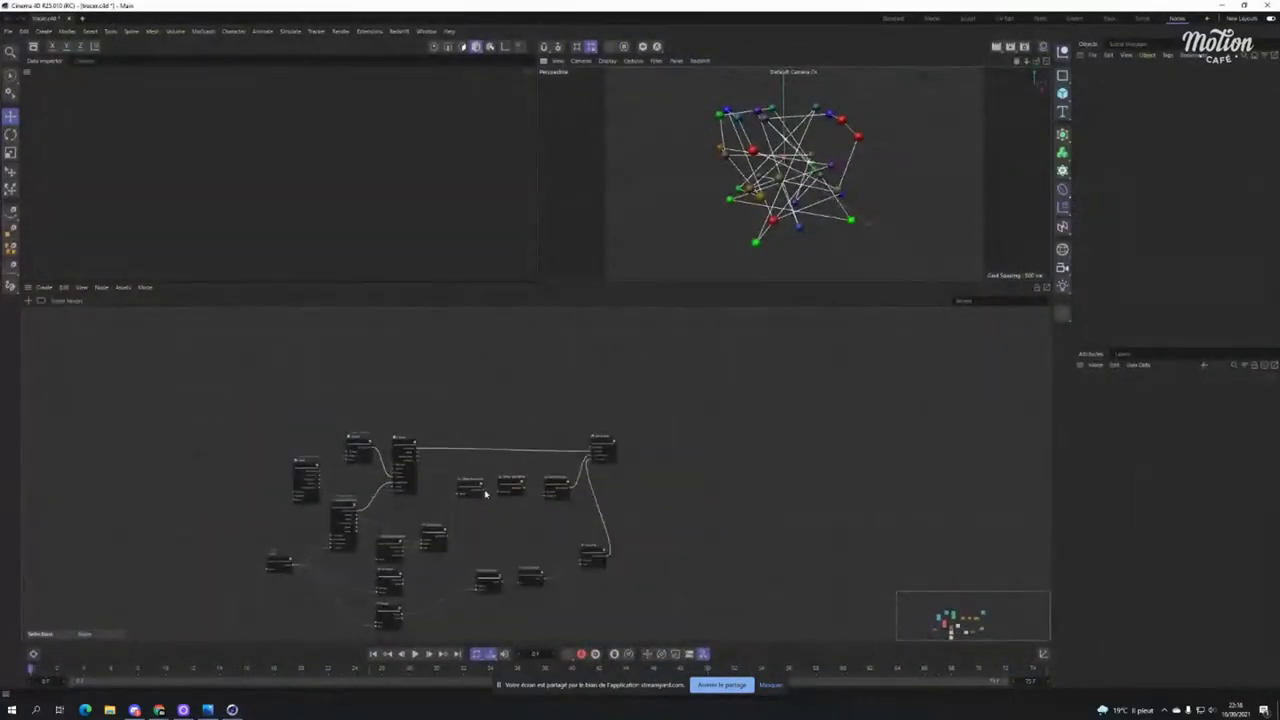
{"action": "scroll", "coordinate": [476, 600], "scroll_direction": "up", "scroll_amount": 3}
{"action": "left_click_drag", "start_coordinate": [768, 526], "coordinate": [499, 610]}
{"action": "key", "text": "Delete"}
Delete the Range node and reframe the graph to show all nodes.
{"action": "middle_click_drag", "start_coordinate": [513, 589], "coordinate": [494, 457]}
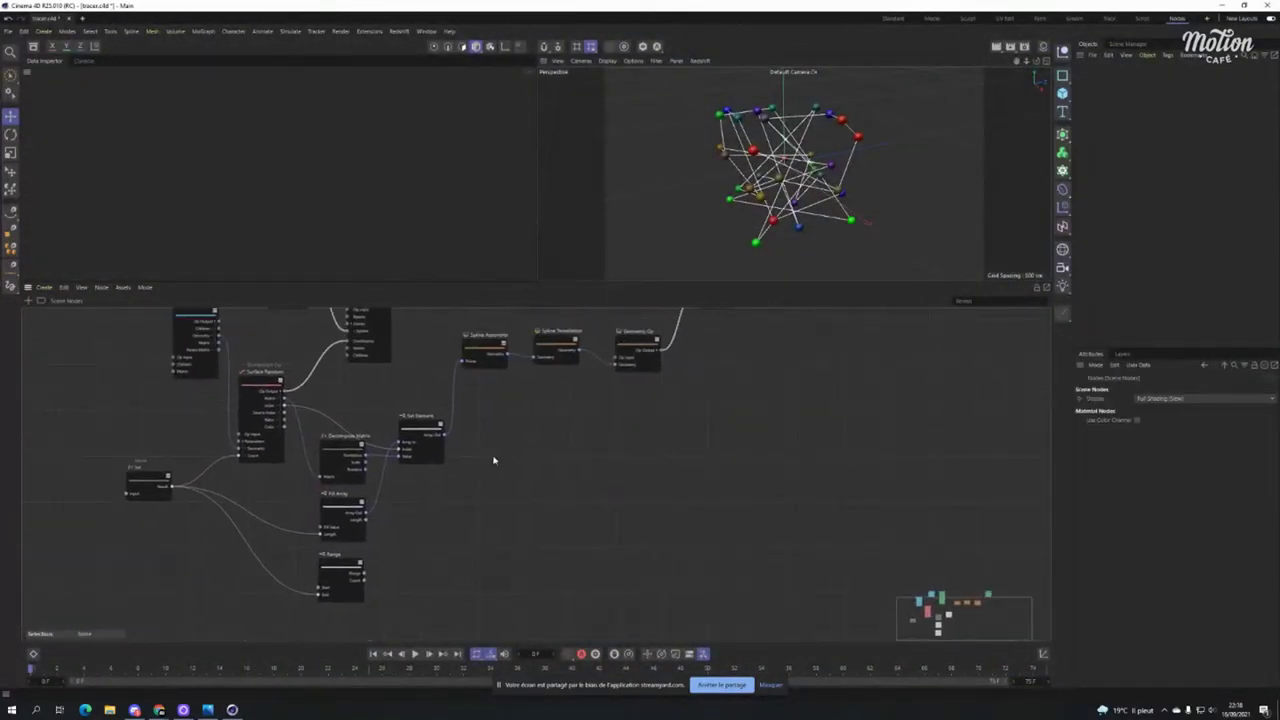
{"action": "left_click", "coordinate": [350, 573]}
{"action": "key", "text": "Delete"}
{"action": "key", "text": "h"}
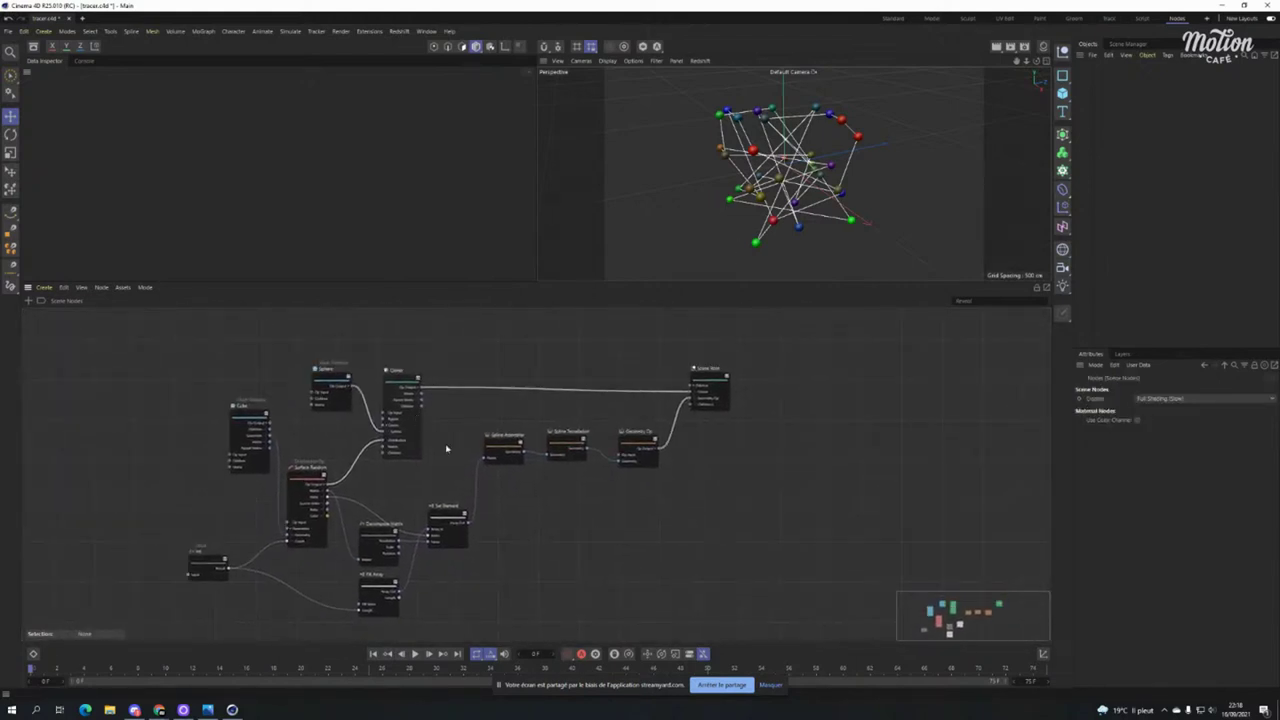
{"action": "scroll", "coordinate": [414, 415], "scroll_direction": "up", "scroll_amount": 3}
{"action": "scroll", "coordinate": [414, 415], "scroll_direction": "down", "scroll_amount": 3}
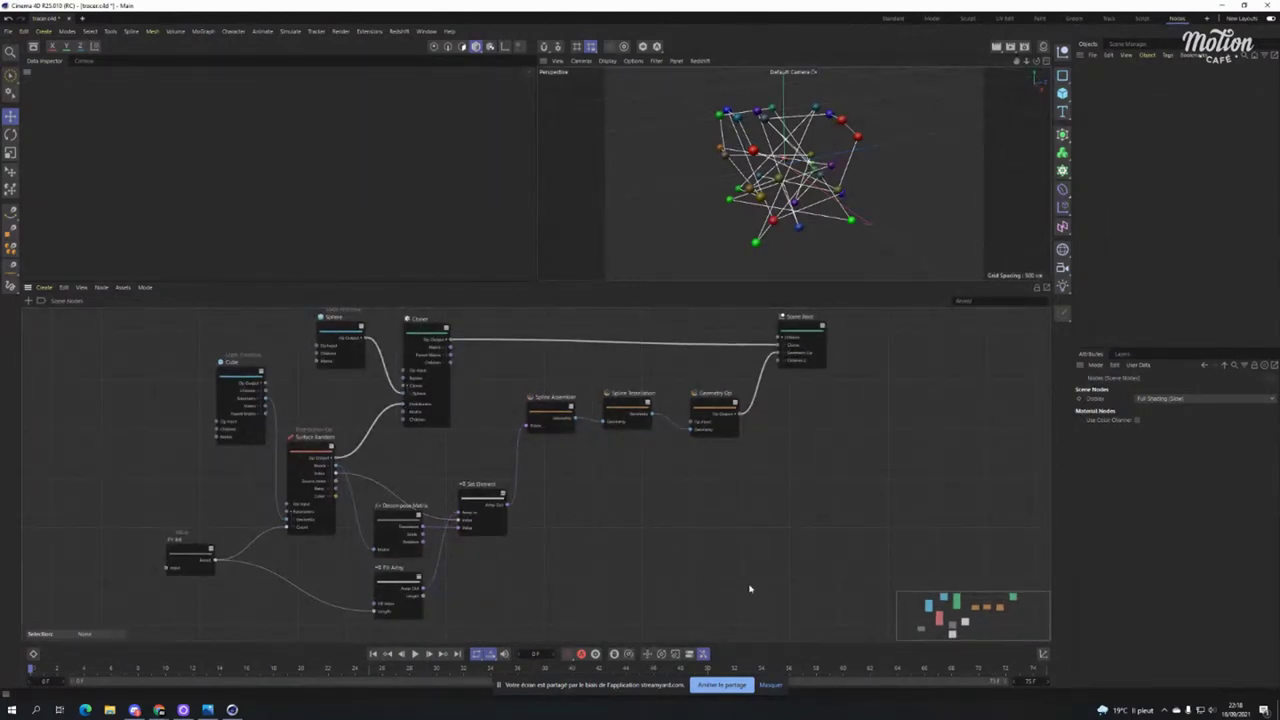
{"action": "left_click", "coordinate": [303, 454]}
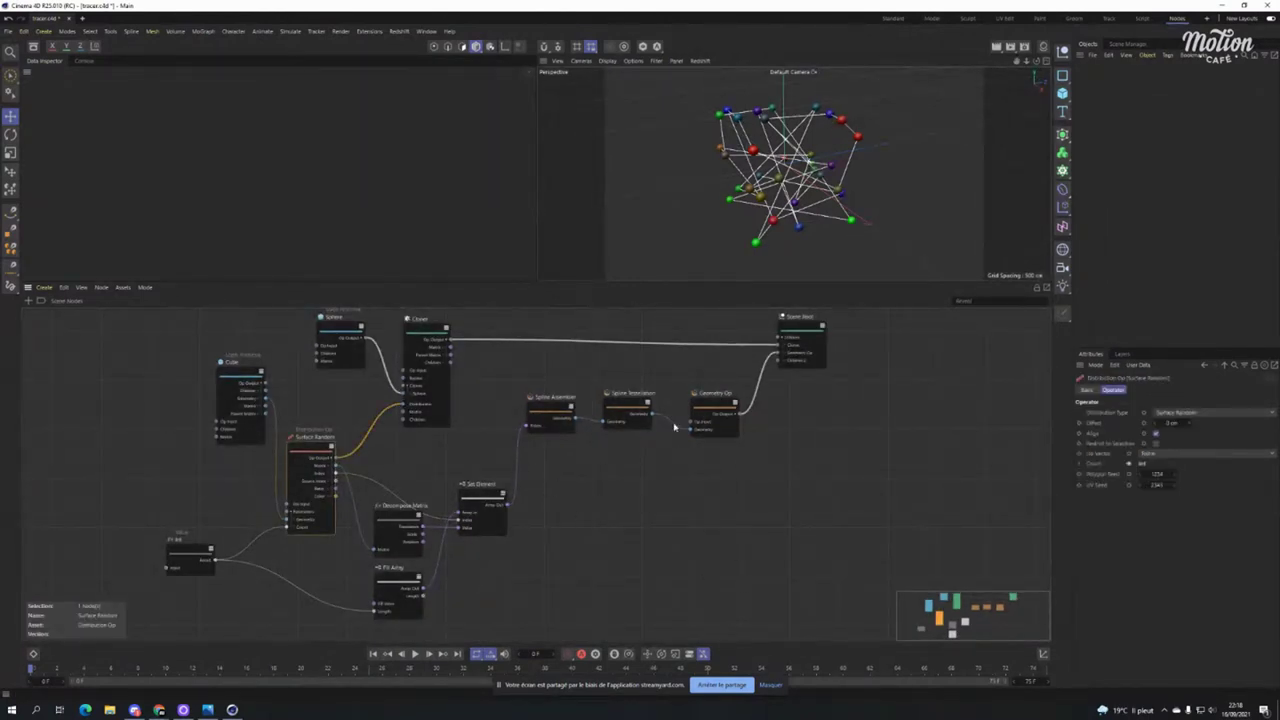
{"action": "left_click", "coordinate": [628, 580]}
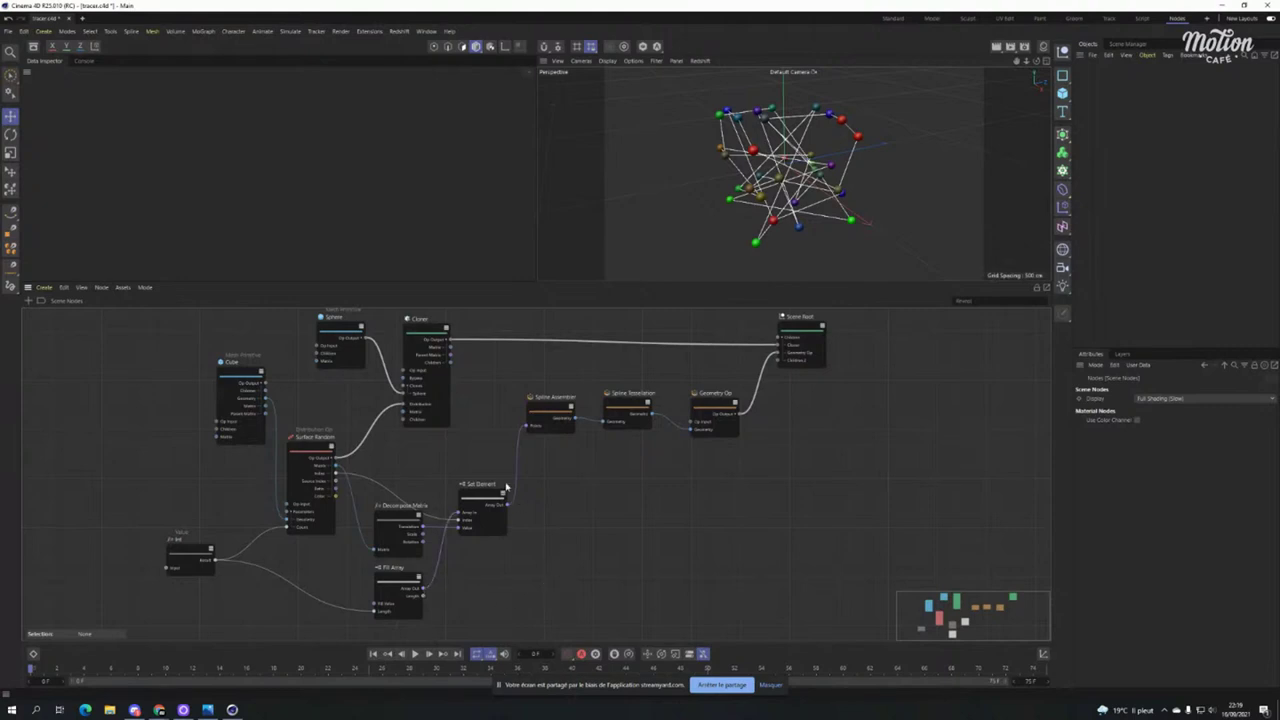
Nudge Fill Array down-right and settle Set Element right of Decompose Matrix.
{"action": "mouse_move", "coordinate": [402, 570]}
{"action": "left_mouse_down"}
{"action": "mouse_move", "coordinate": [414, 580]}
{"action": "mouse_move", "coordinate": [386, 584]}
{"action": "mouse_move", "coordinate": [468, 603]}
{"action": "mouse_move", "coordinate": [438, 557]}
{"action": "mouse_move", "coordinate": [378, 577]}
{"action": "left_mouse_up"}
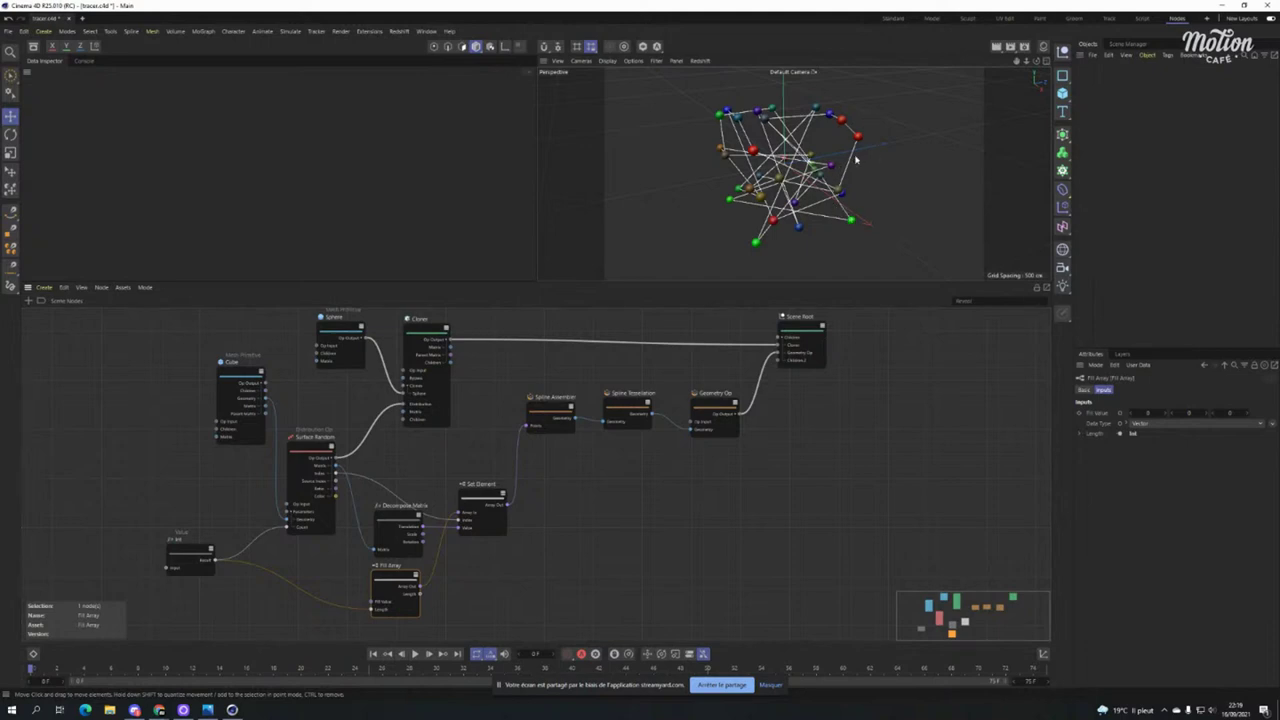
{"action": "mouse_move", "coordinate": [476, 504]}
{"action": "left_mouse_down"}
{"action": "mouse_move", "coordinate": [501, 486]}
{"action": "mouse_move", "coordinate": [496, 495]}
{"action": "left_mouse_up"}
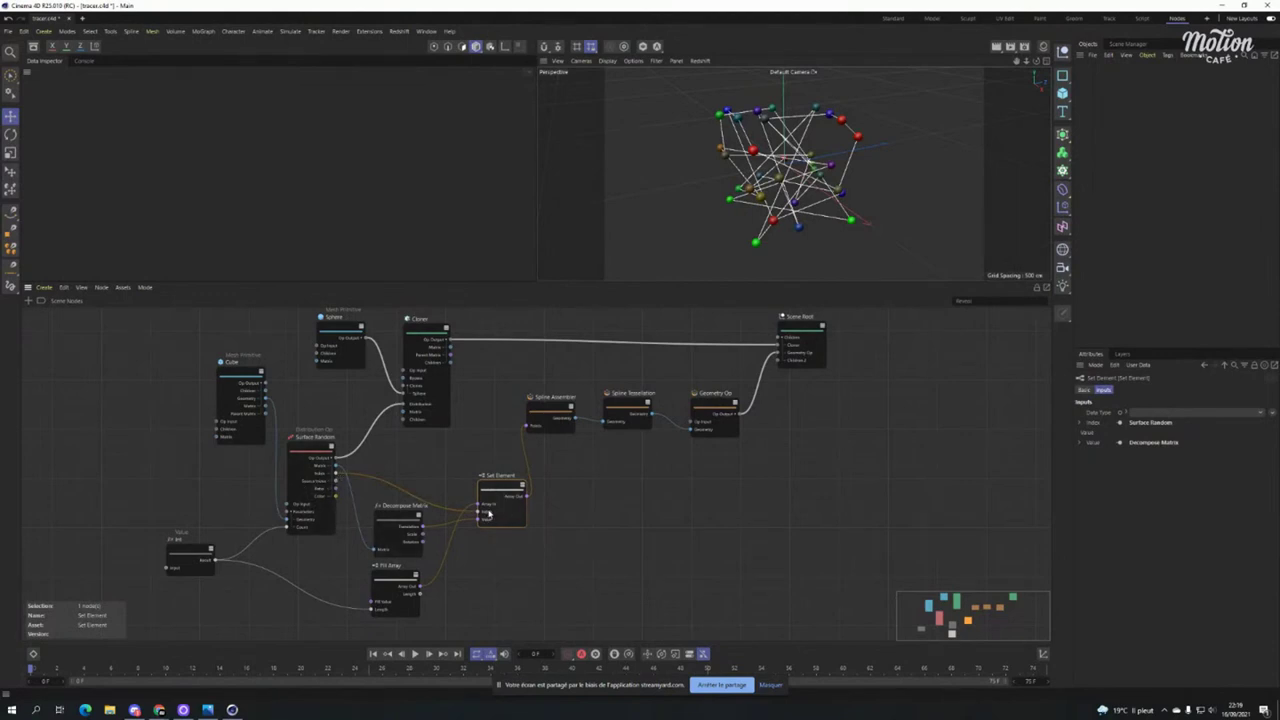
{"action": "mouse_move", "coordinate": [513, 492]}
{"action": "left_mouse_down"}
{"action": "mouse_move", "coordinate": [476, 509]}
{"action": "mouse_move", "coordinate": [517, 497]}
{"action": "left_mouse_up"}
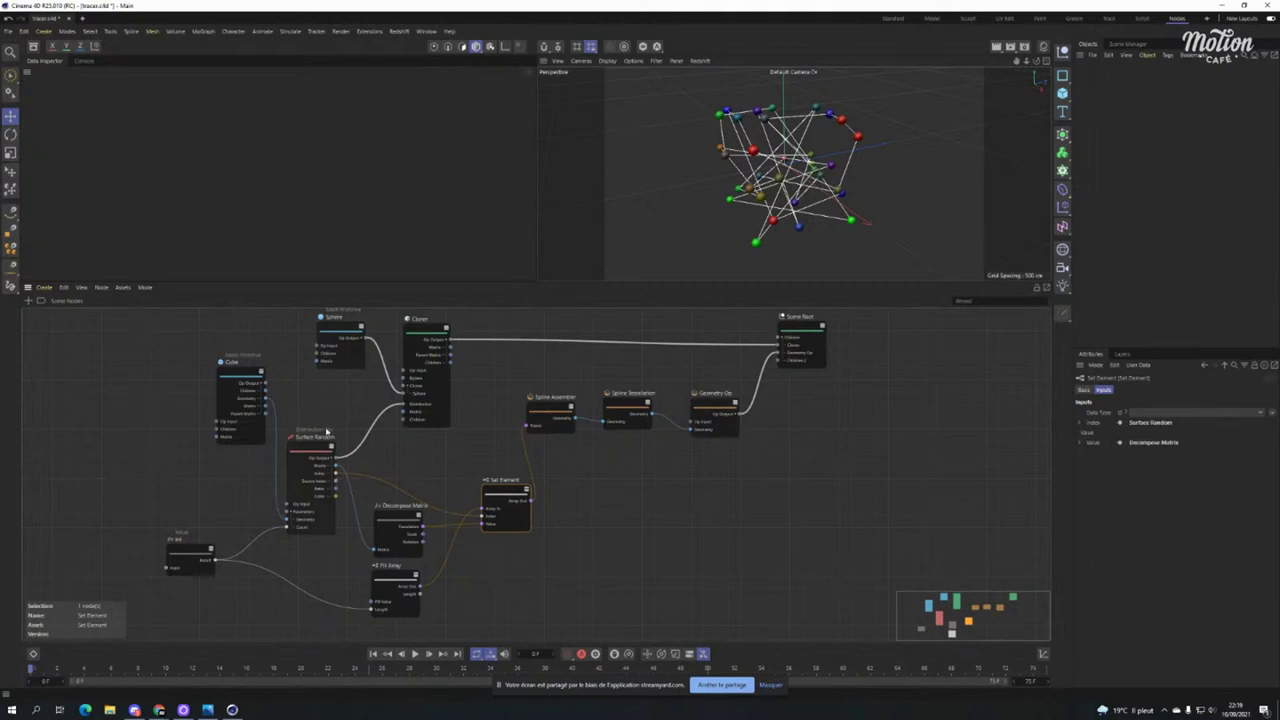
Change the Cube mesh primitive to a Plane with width 540 cm and height 560 cm.
{"action": "left_click", "coordinate": [248, 395]}
{"action": "left_click", "coordinate": [1184, 413]}
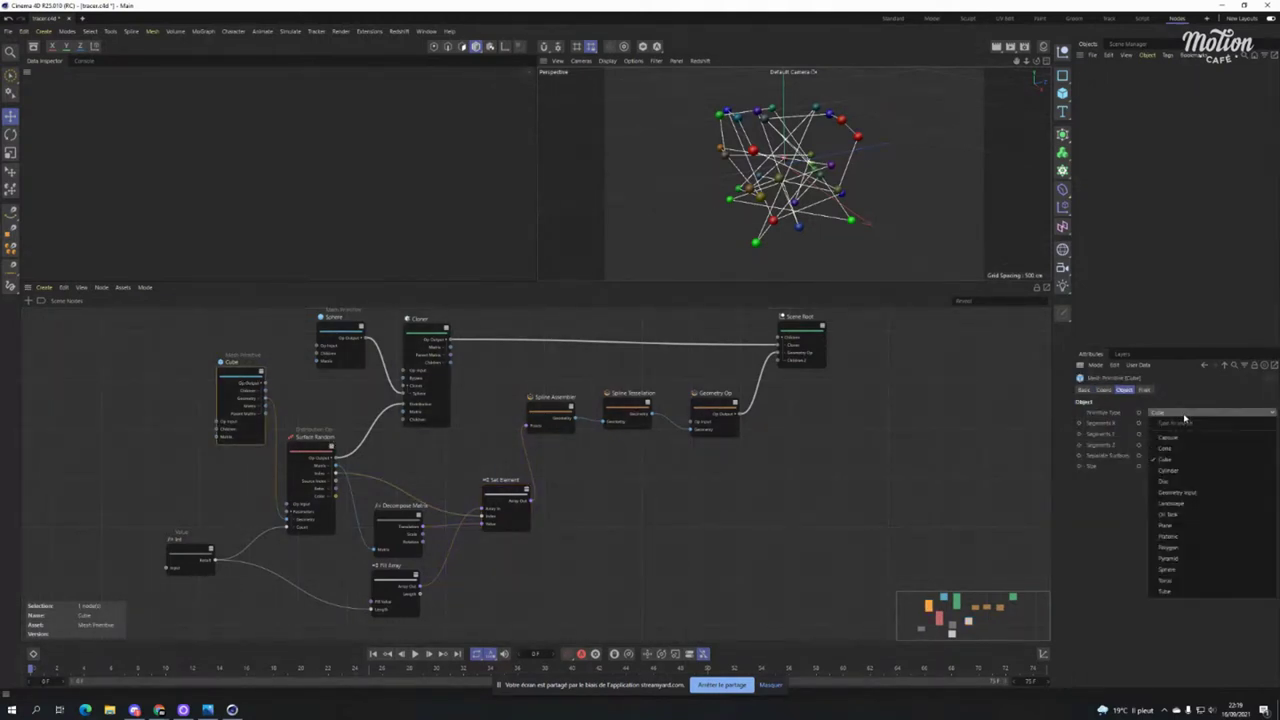
{"action": "left_click", "coordinate": [1216, 526]}
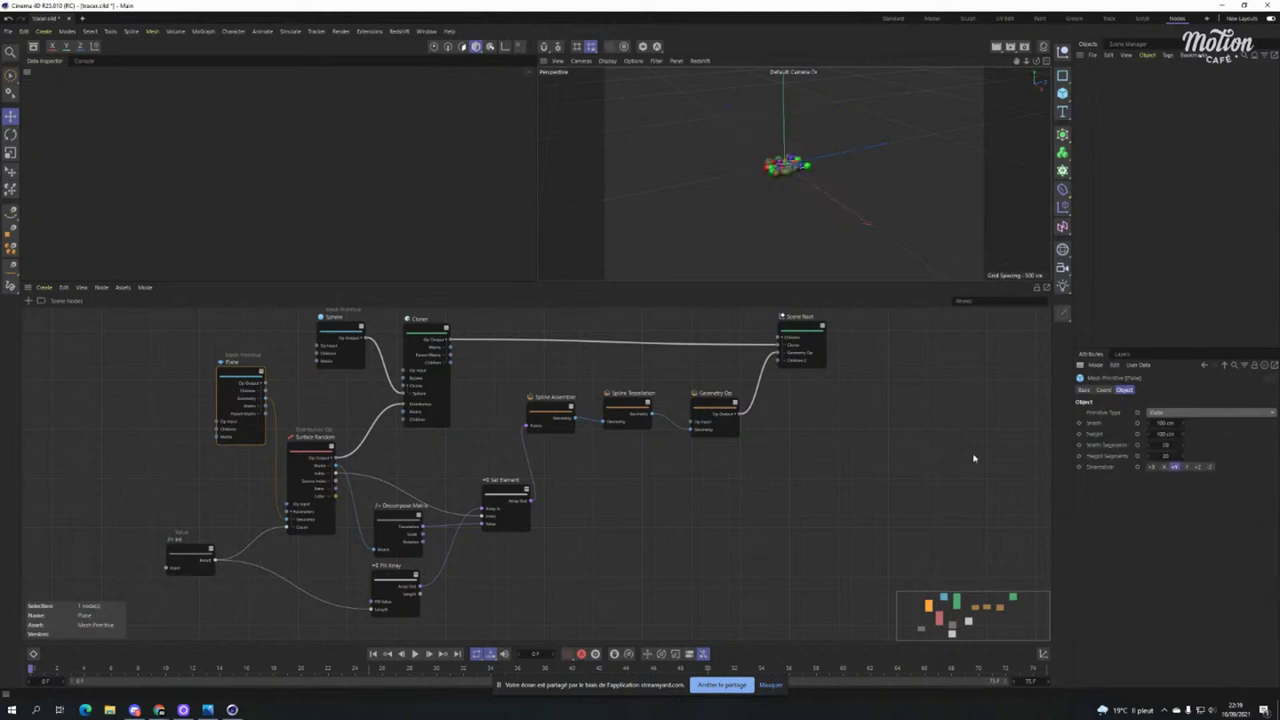
{"action": "key", "text": "Return"}
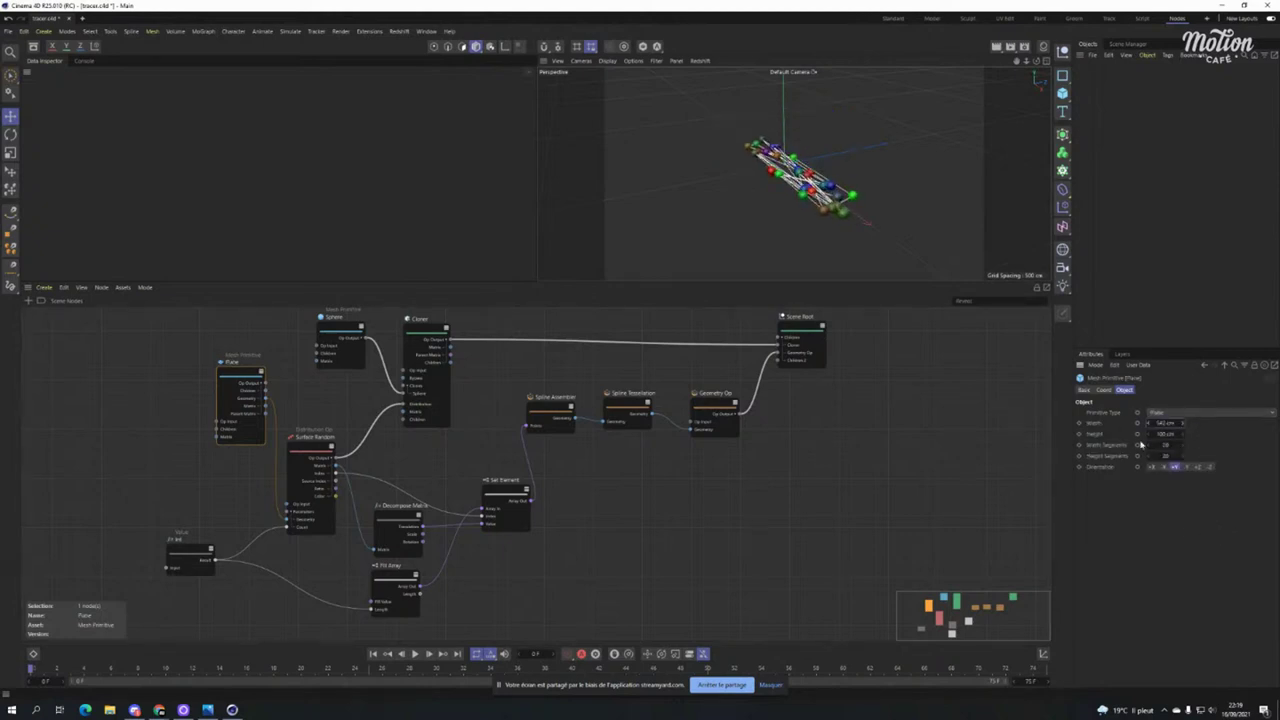
{"action": "type", "text": "560"}
{"action": "key", "text": "Return"}
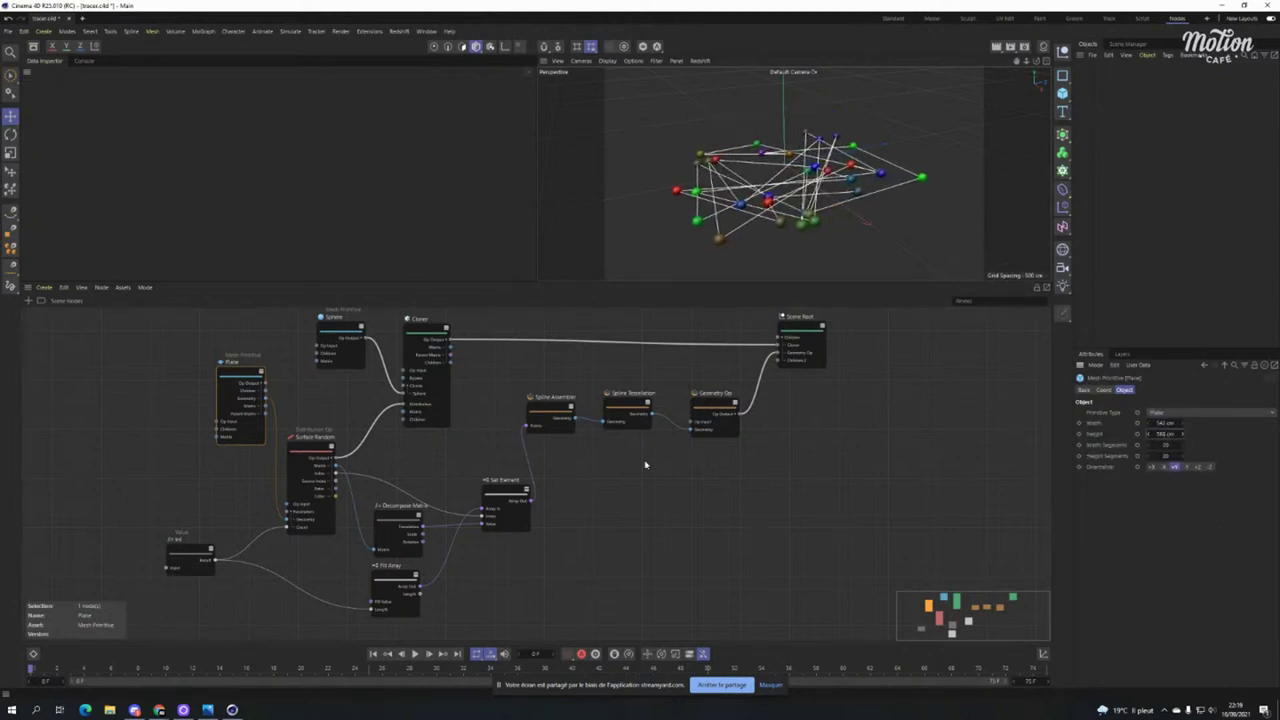
{"action": "scroll", "coordinate": [251, 528], "scroll_direction": "down", "scroll_amount": 4}
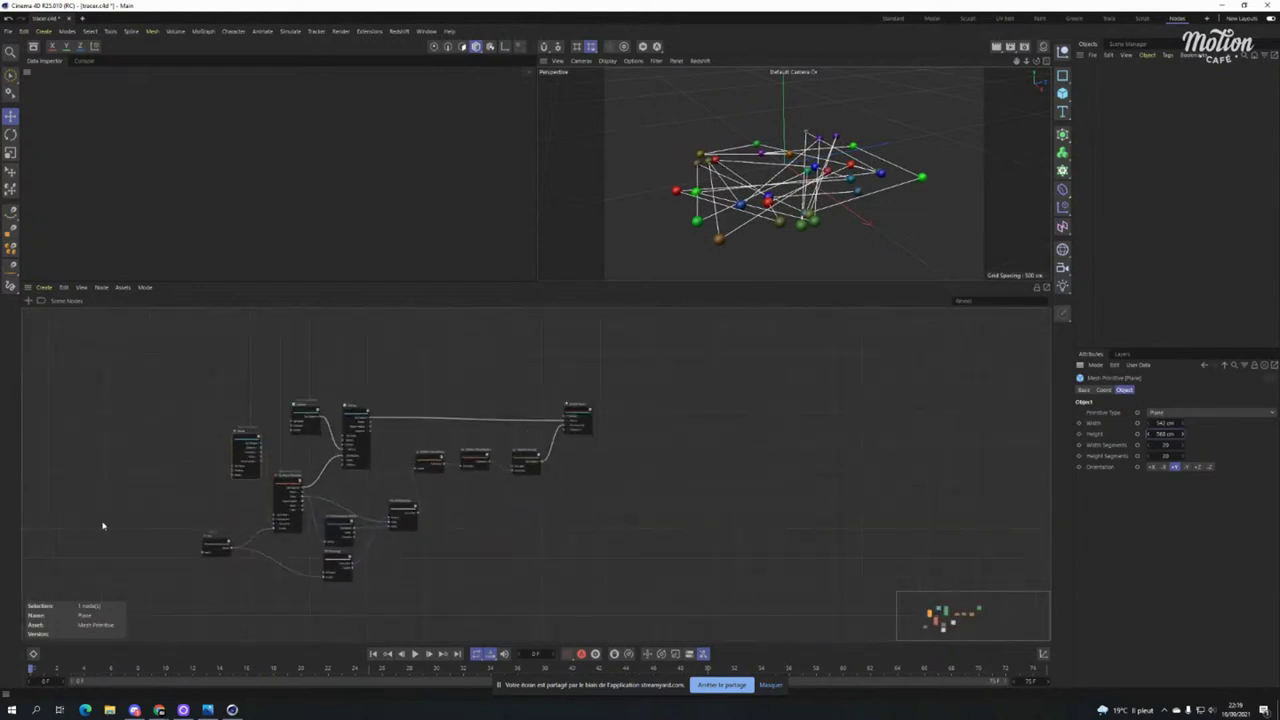
{"action": "scroll", "coordinate": [108, 523], "scroll_direction": "up", "scroll_amount": 2}
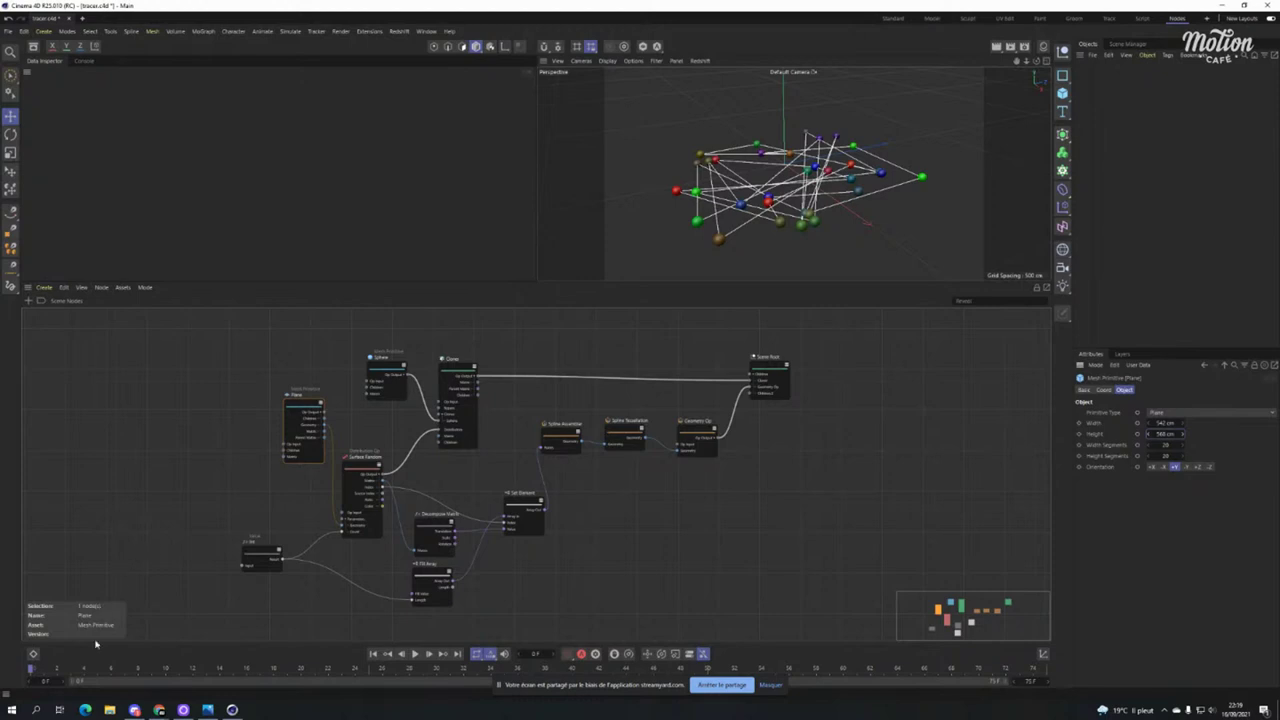
{"action": "left_click", "coordinate": [109, 710]}
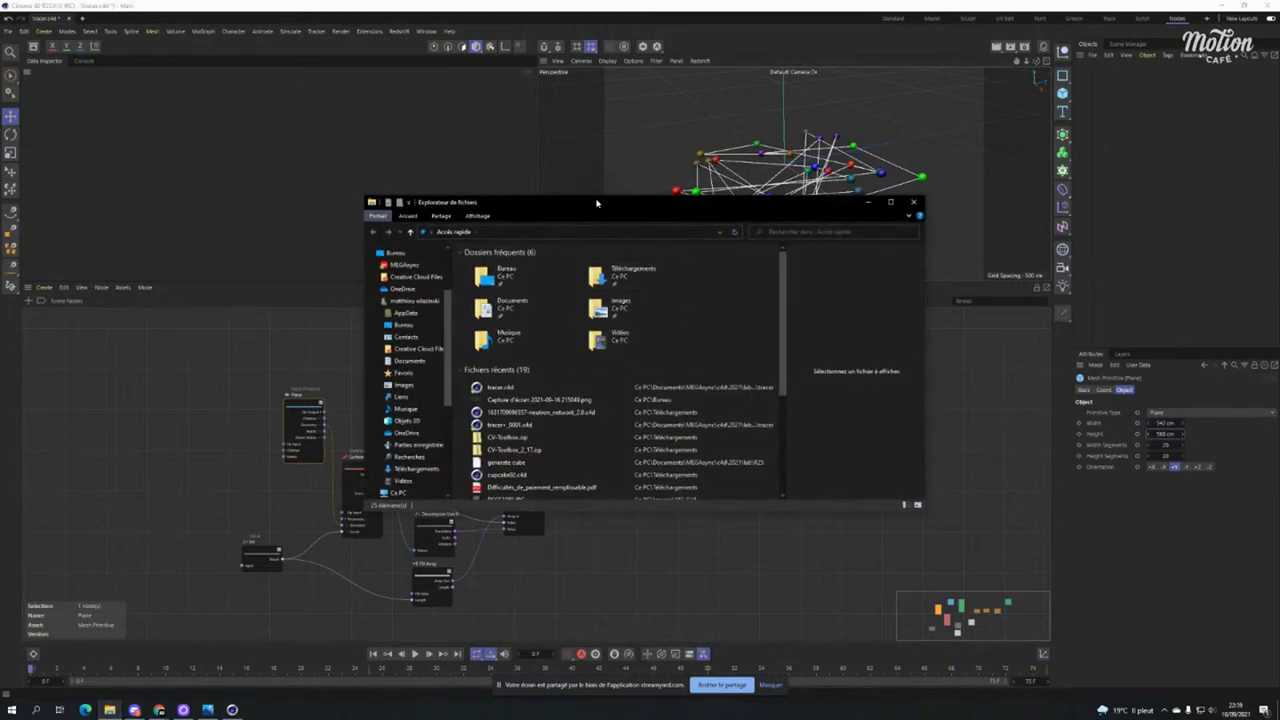
Close the file browser and frame all nodes of the neutron_network graph.
{"action": "left_click", "coordinate": [867, 202]}
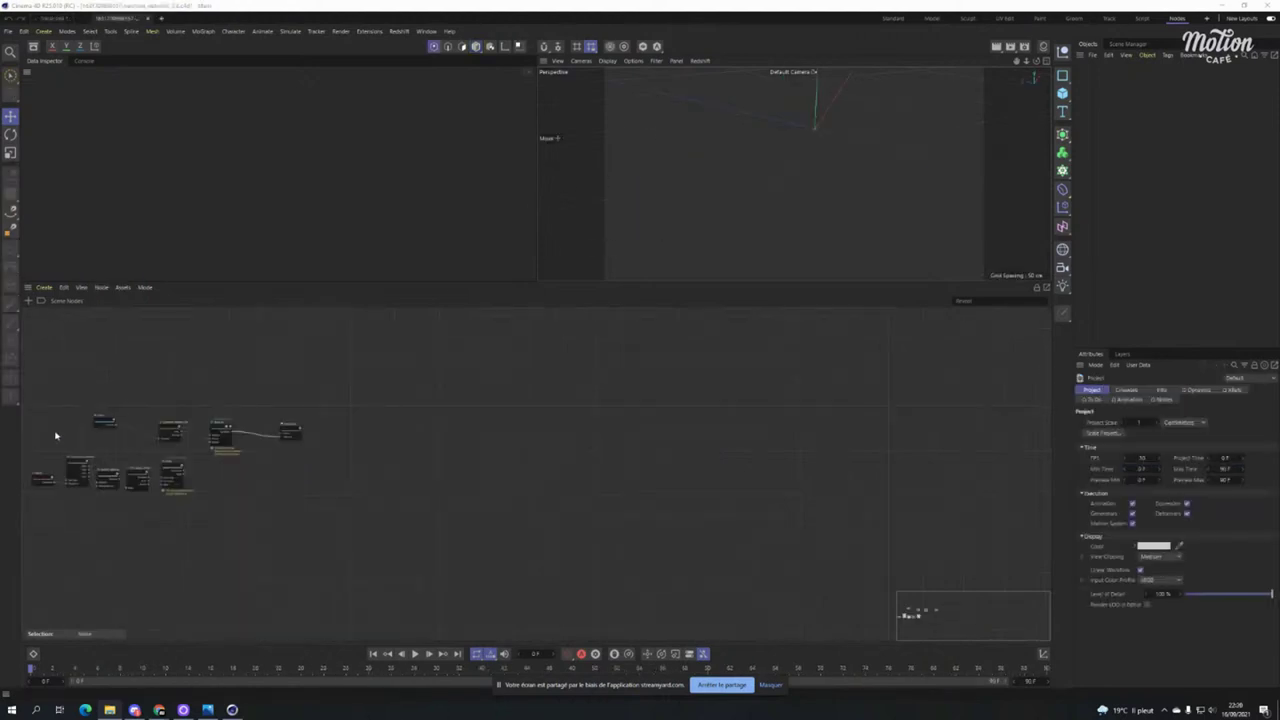
{"action": "key", "text": "h"}
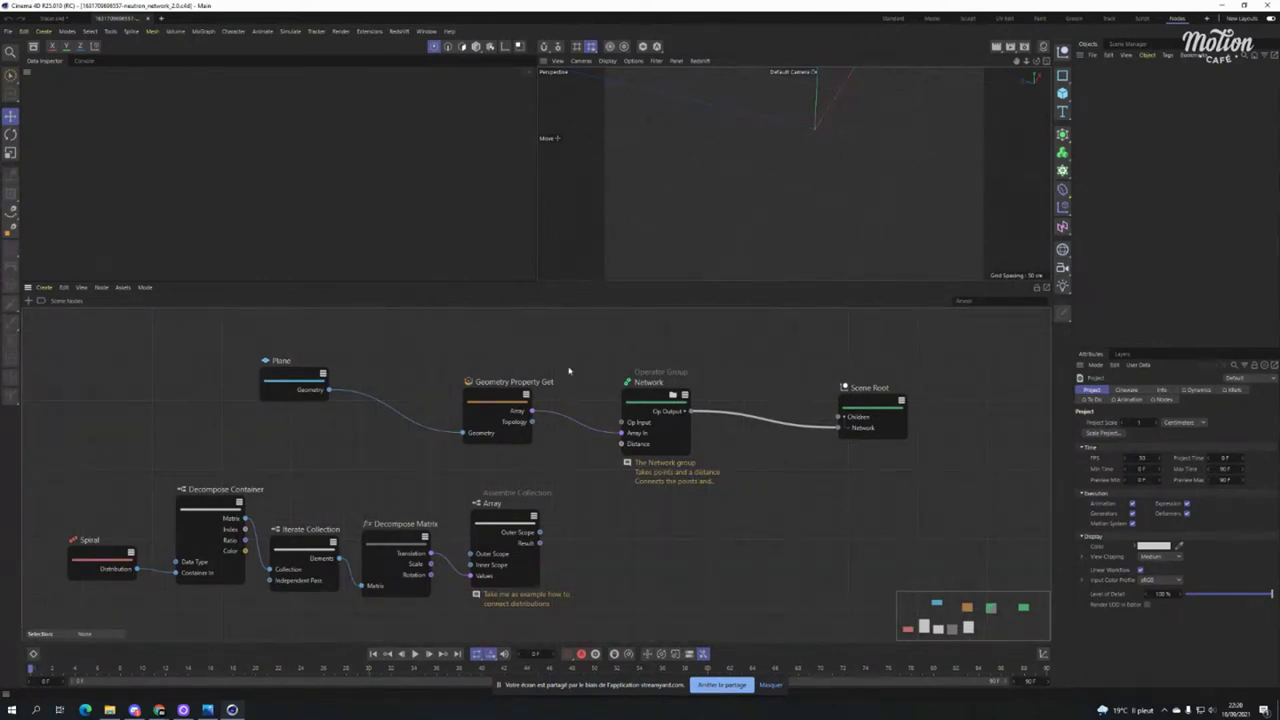
Wire Geometry Property Get's plane point Array into the Network's Array In.
{"action": "left_click_drag", "start_coordinate": [790, 170], "coordinate": [655, 263], "text": "alt"}
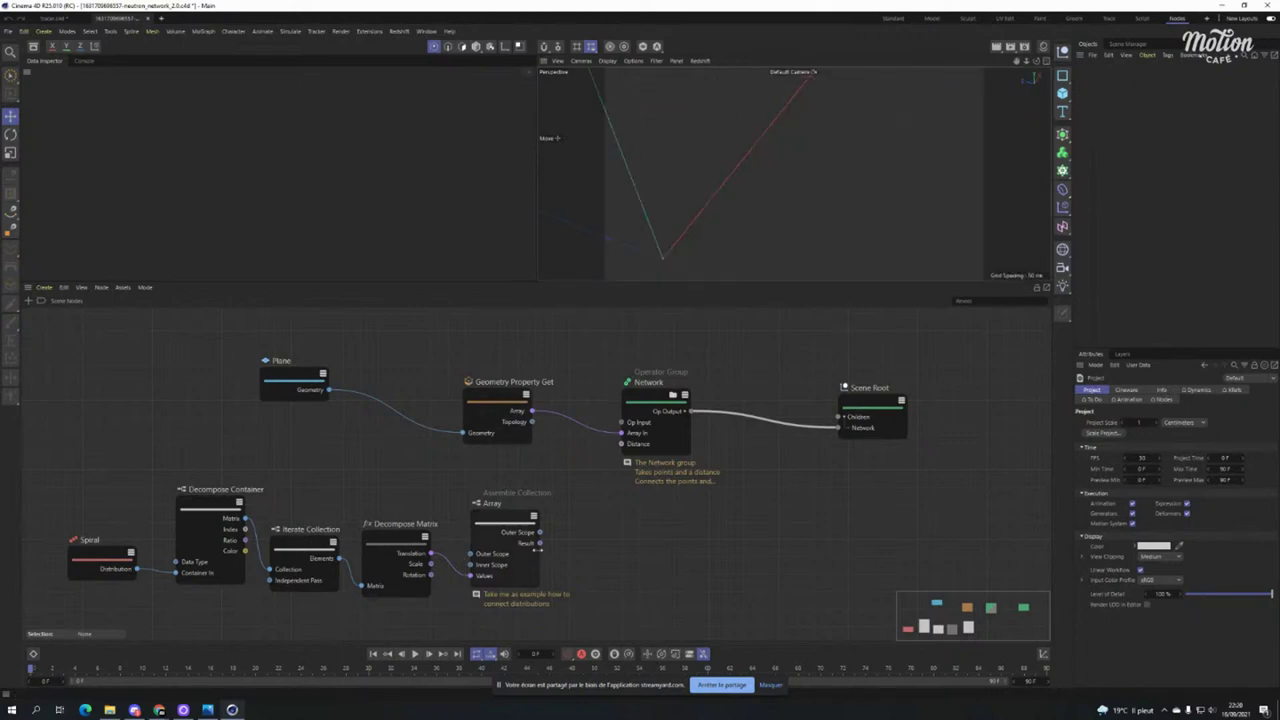
{"action": "left_click_drag", "start_coordinate": [540, 543], "coordinate": [635, 441]}
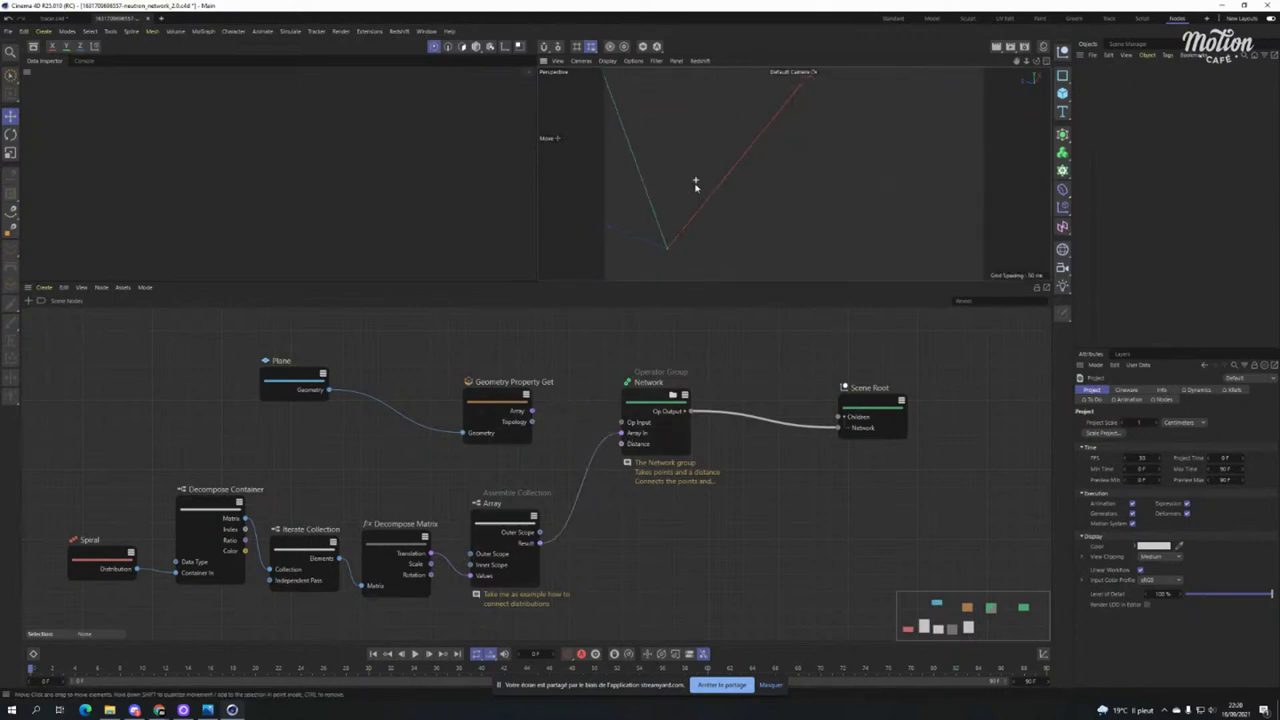
{"action": "scroll", "coordinate": [320, 370], "scroll_direction": "up", "scroll_amount": 3}
{"action": "scroll", "coordinate": [380, 374], "scroll_direction": "down", "scroll_amount": 3}
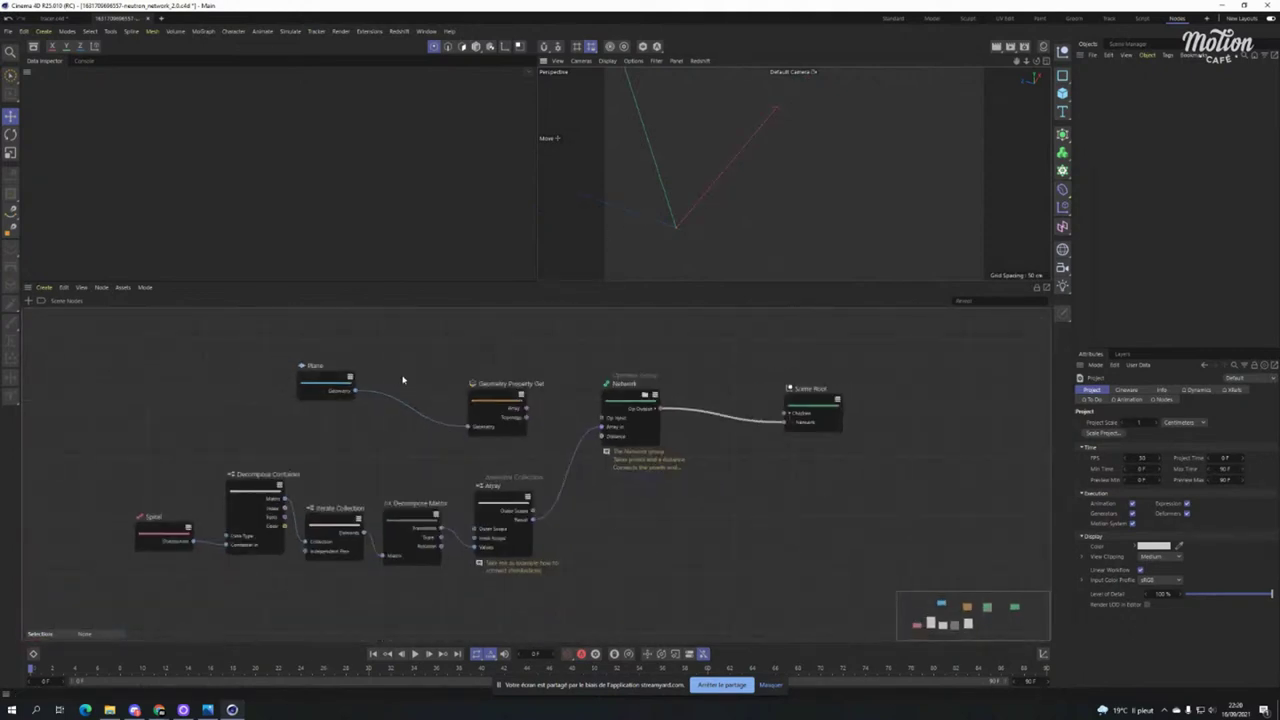
{"action": "scroll", "coordinate": [433, 469], "scroll_direction": "up", "scroll_amount": 2}
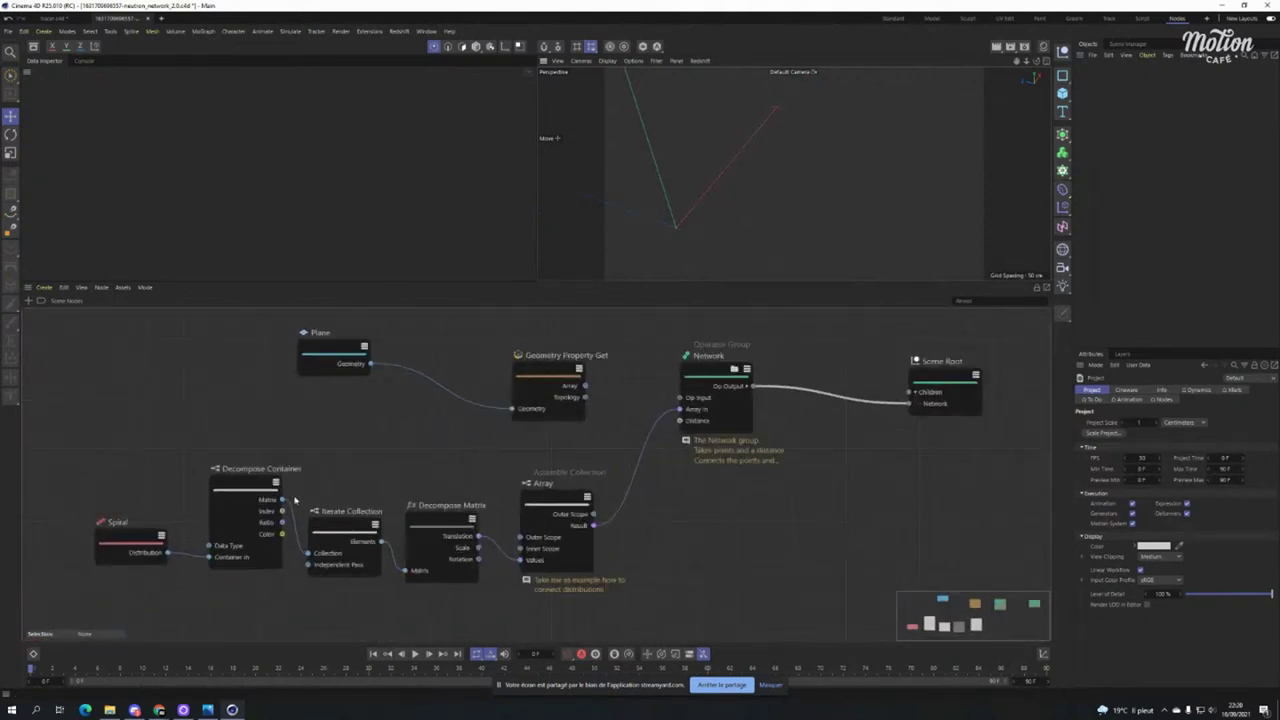
{"action": "scroll", "coordinate": [433, 469], "scroll_direction": "down", "scroll_amount": 3}
{"action": "scroll", "coordinate": [366, 486], "scroll_direction": "up", "scroll_amount": 2}
{"action": "left_click_drag", "start_coordinate": [587, 345], "coordinate": [275, 444]}
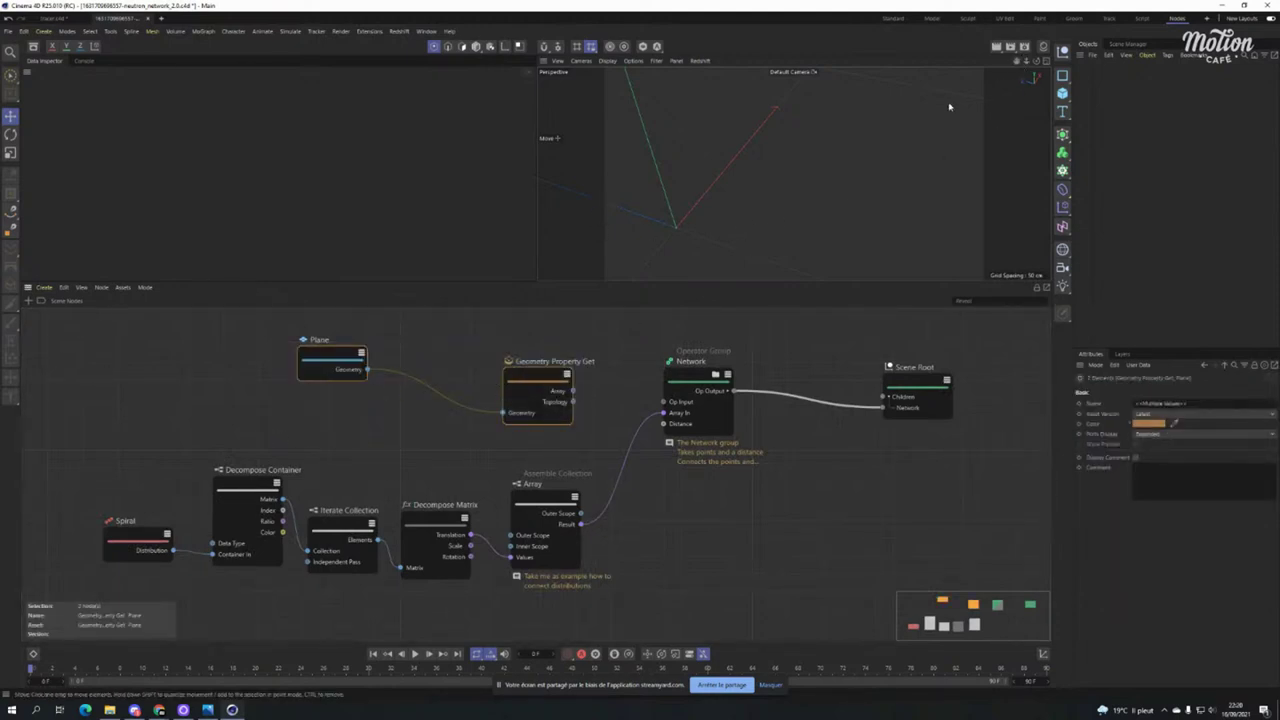
{"action": "left_click_drag", "start_coordinate": [575, 391], "coordinate": [663, 412]}
Raise the Network Distance to 540 so a dense line web spans the plane.
{"action": "left_click_drag", "start_coordinate": [382, 322], "coordinate": [358, 358]}
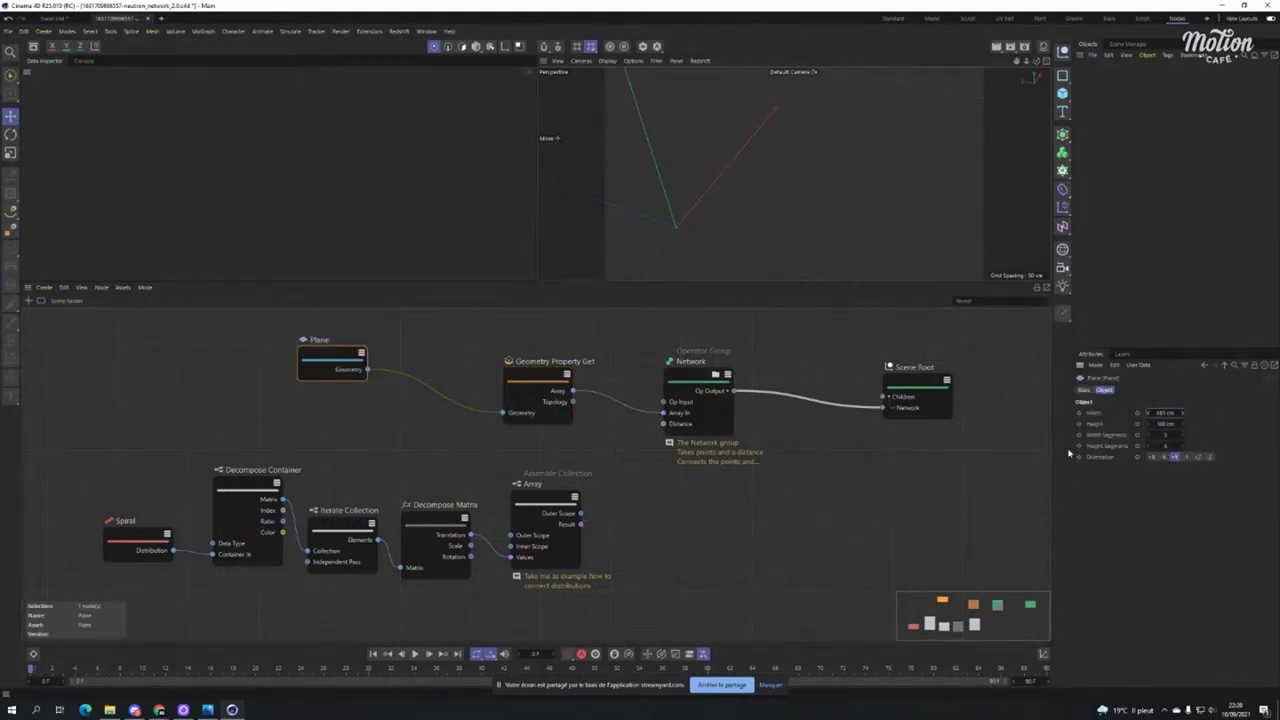
{"action": "left_click", "coordinate": [528, 381]}
{"action": "left_click", "coordinate": [697, 389]}
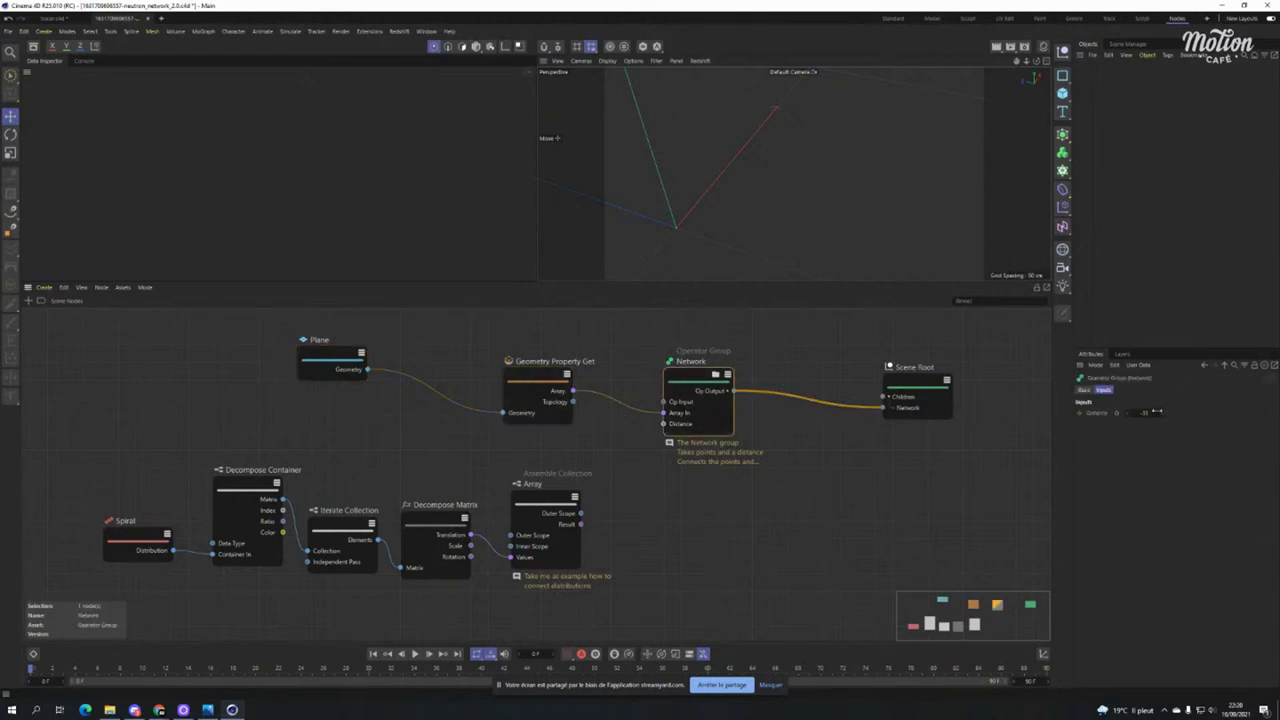
{"action": "left_click_drag", "start_coordinate": [1156, 411], "coordinate": [1149, 416]}
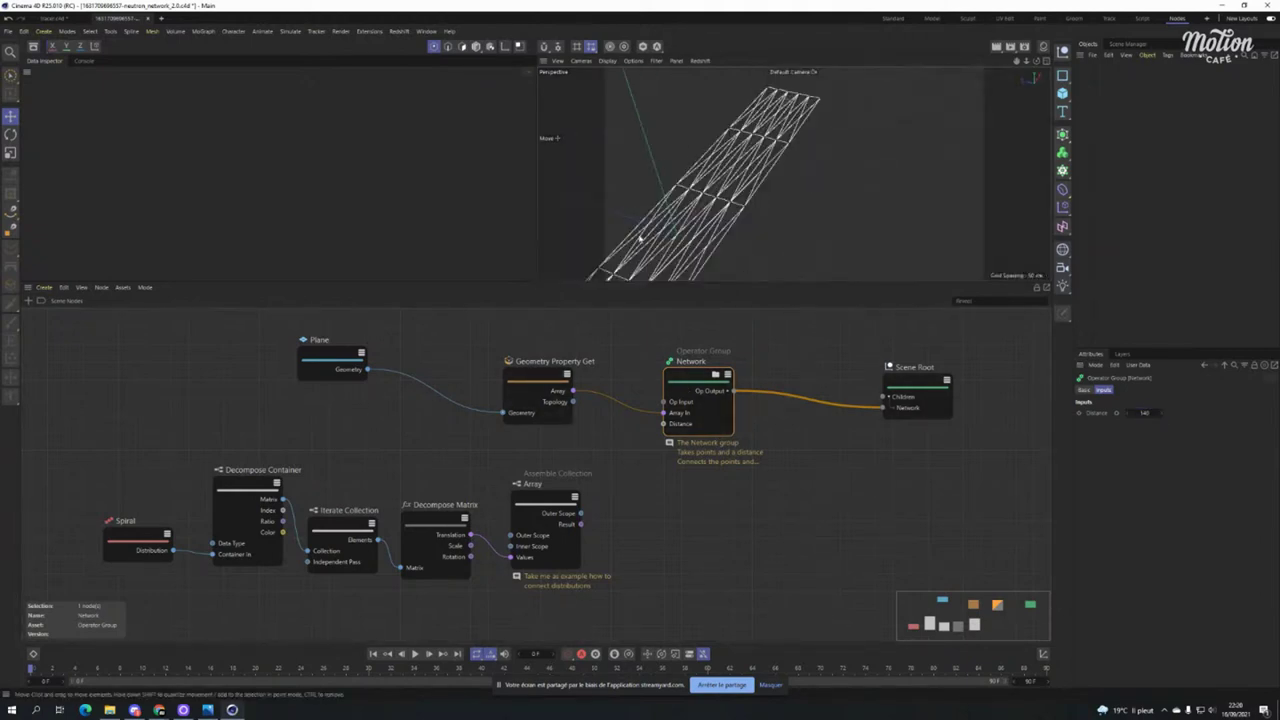
{"action": "left_click_drag", "start_coordinate": [622, 242], "coordinate": [823, 205], "text": "alt"}
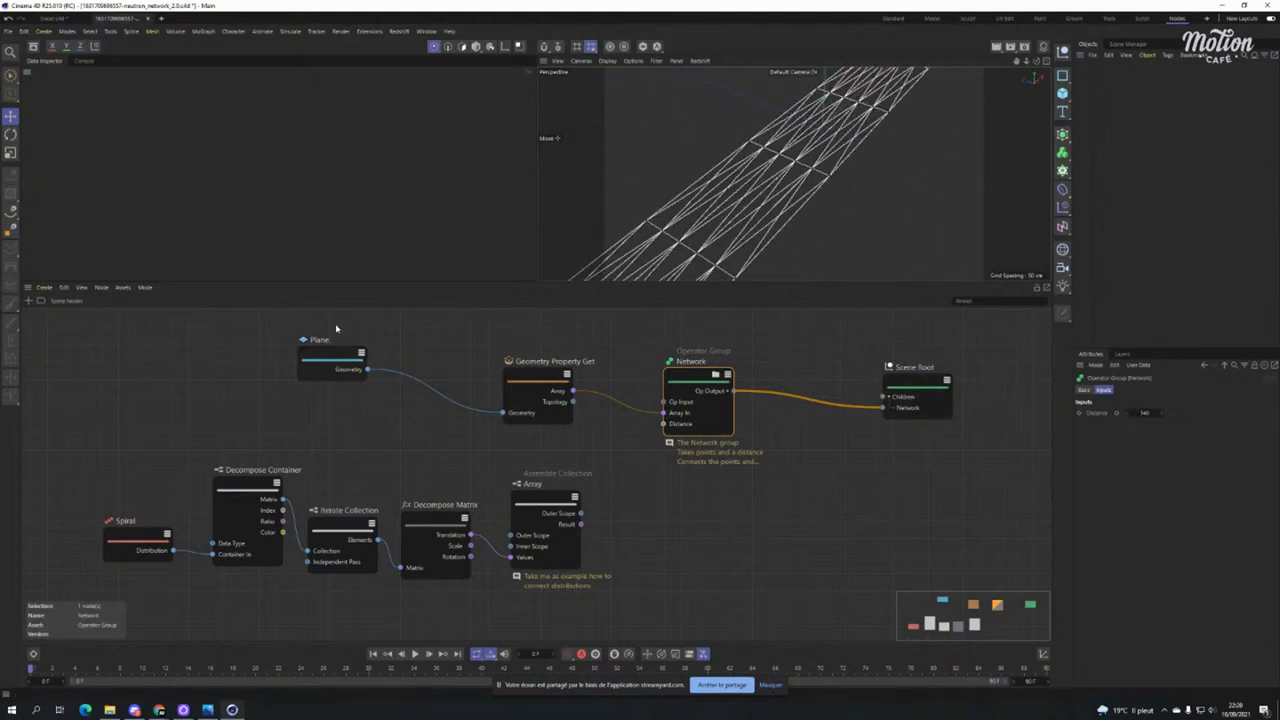
{"action": "left_click", "coordinate": [330, 358]}
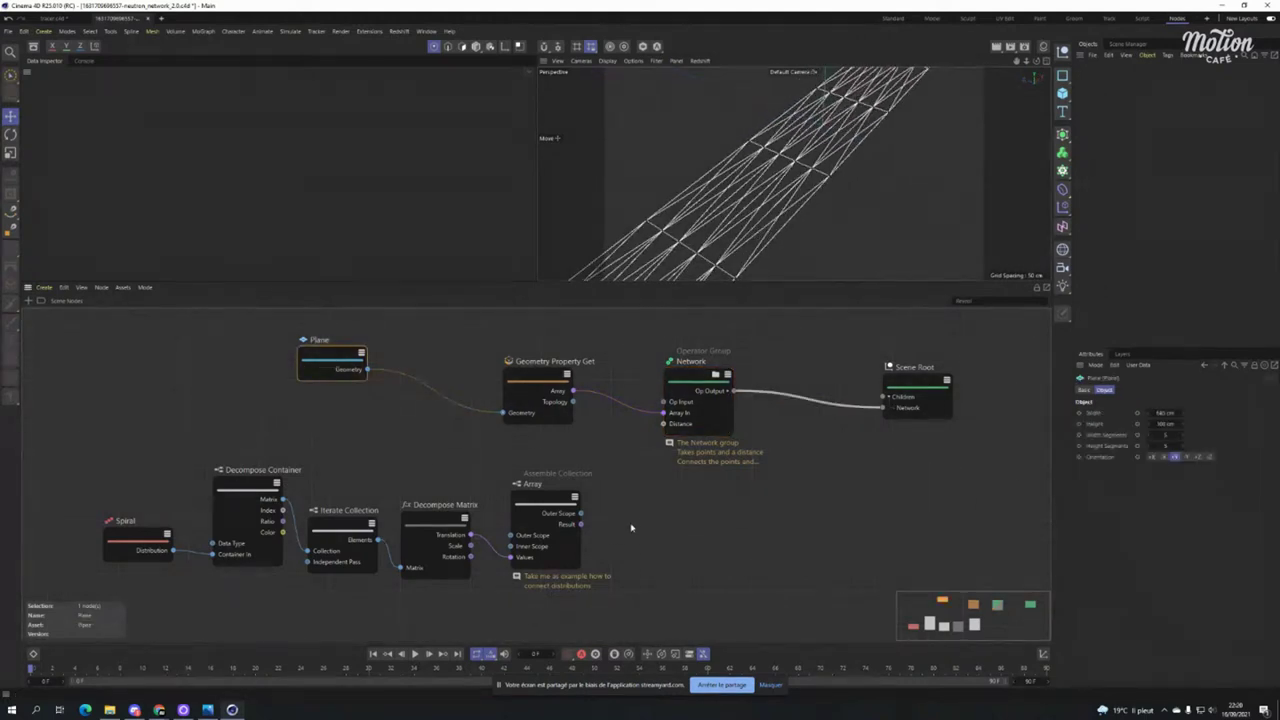
Feed the spiral's points into Network with Distance about 415, then rewire Geometry Property Get back.
{"action": "left_click_drag", "start_coordinate": [580, 524], "coordinate": [665, 414]}
{"action": "scroll", "coordinate": [768, 206], "scroll_direction": "down", "scroll_amount": 6}
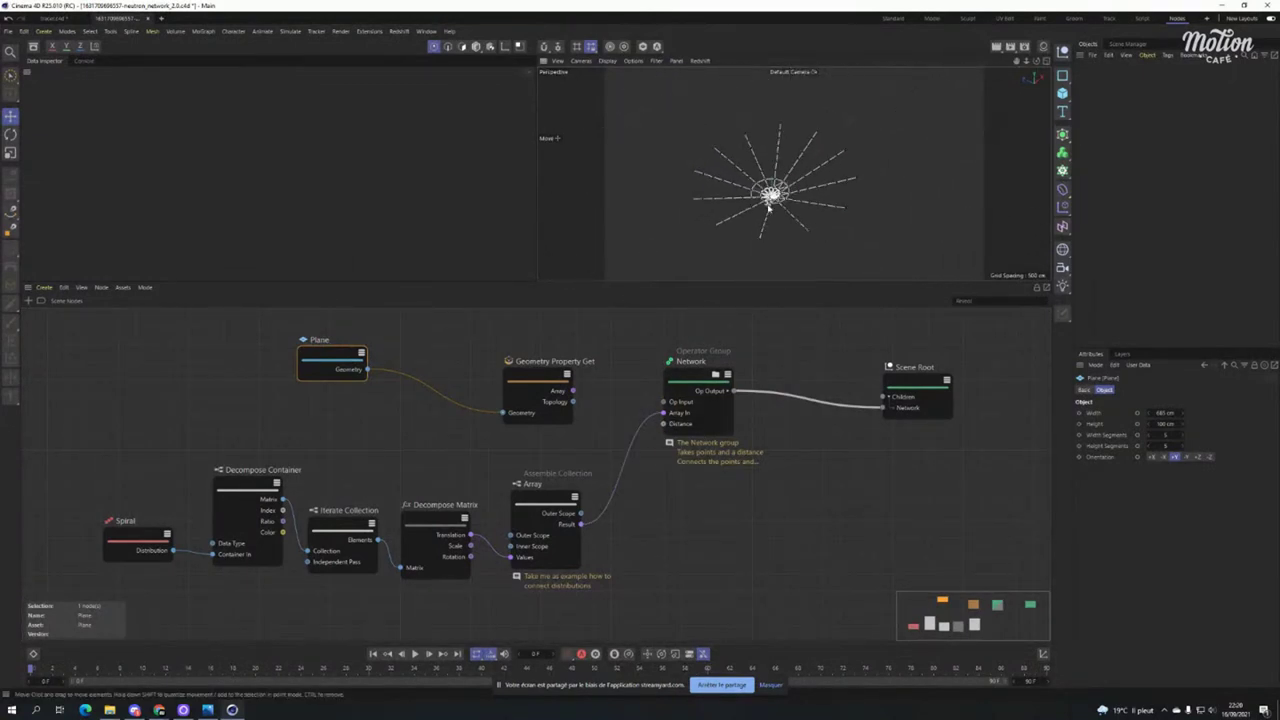
{"action": "scroll", "coordinate": [768, 206], "scroll_direction": "up", "scroll_amount": 5}
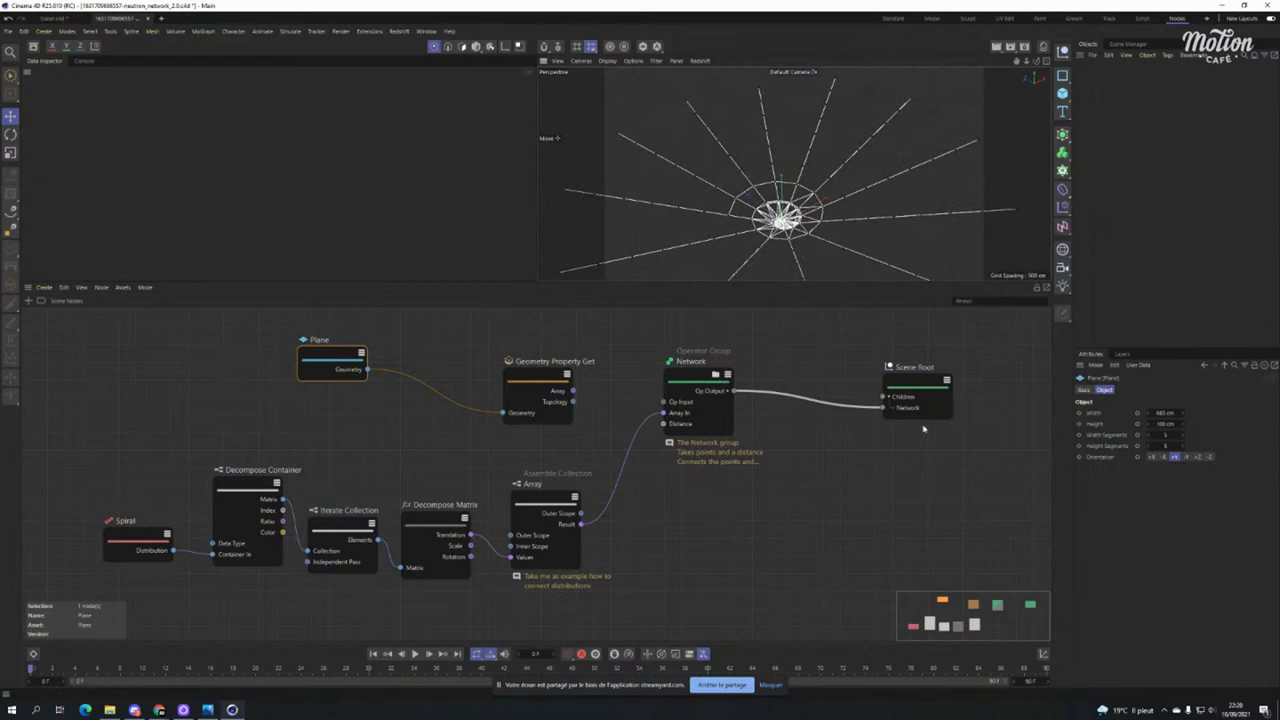
{"action": "left_click", "coordinate": [860, 404]}
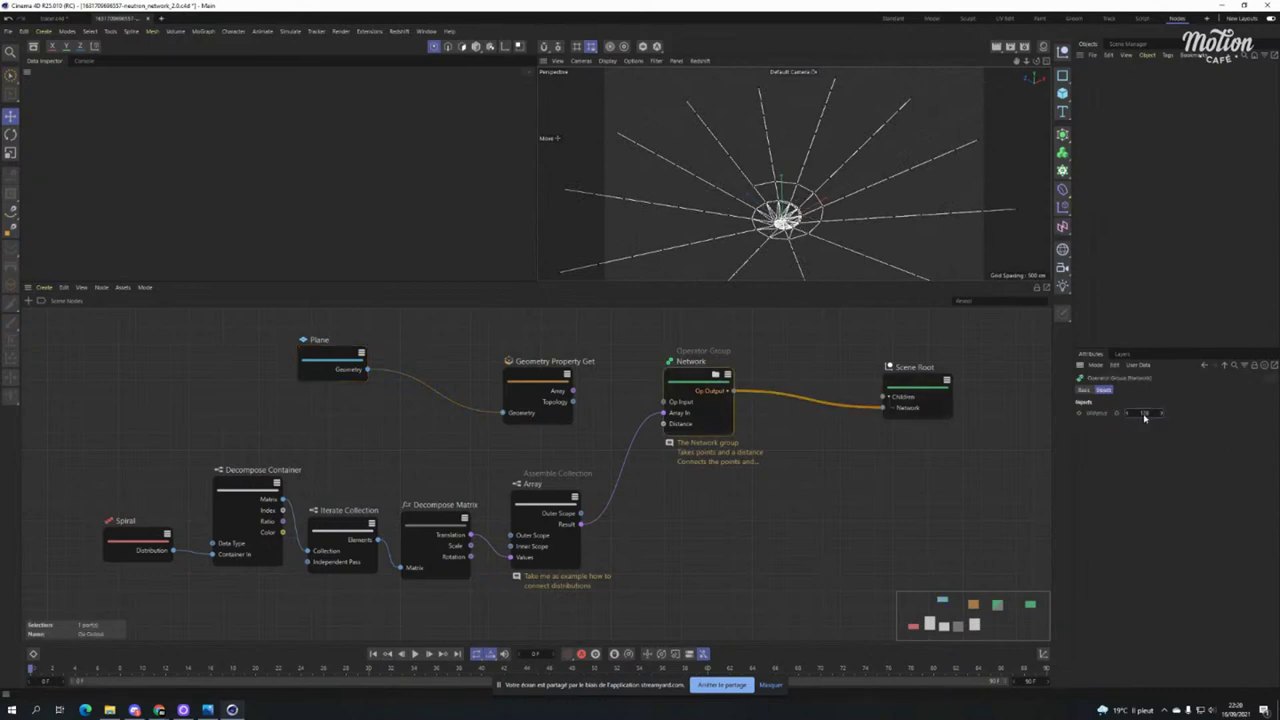
{"action": "left_click_drag", "start_coordinate": [1145, 418], "coordinate": [1146, 418]}
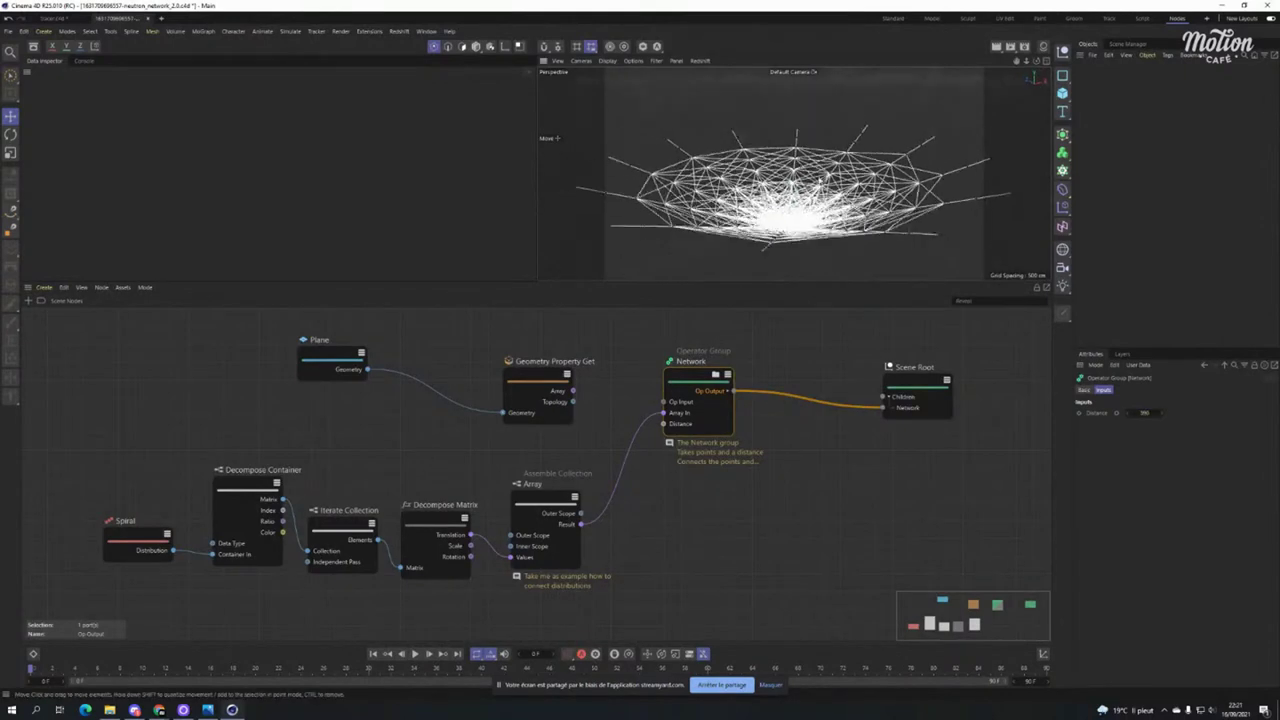
{"action": "left_click_drag", "start_coordinate": [806, 150], "coordinate": [836, 180], "text": "alt"}
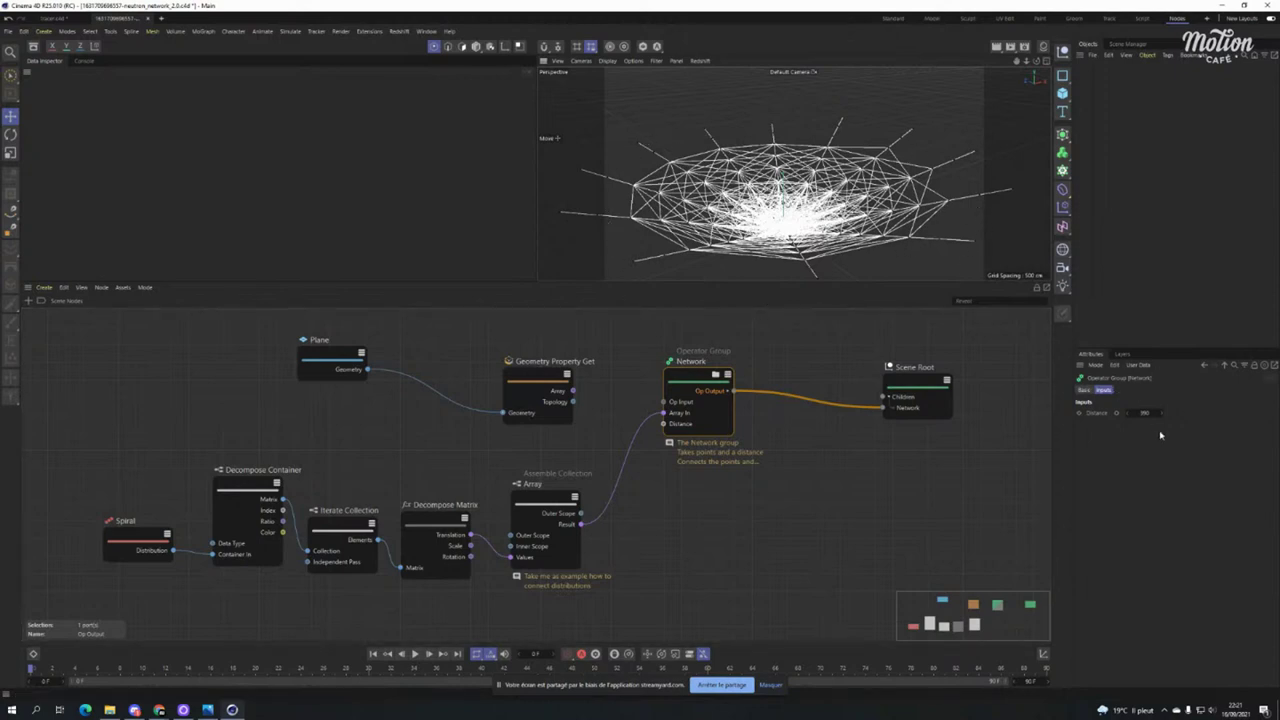
{"action": "left_click_drag", "start_coordinate": [1145, 413], "coordinate": [1100, 433]}
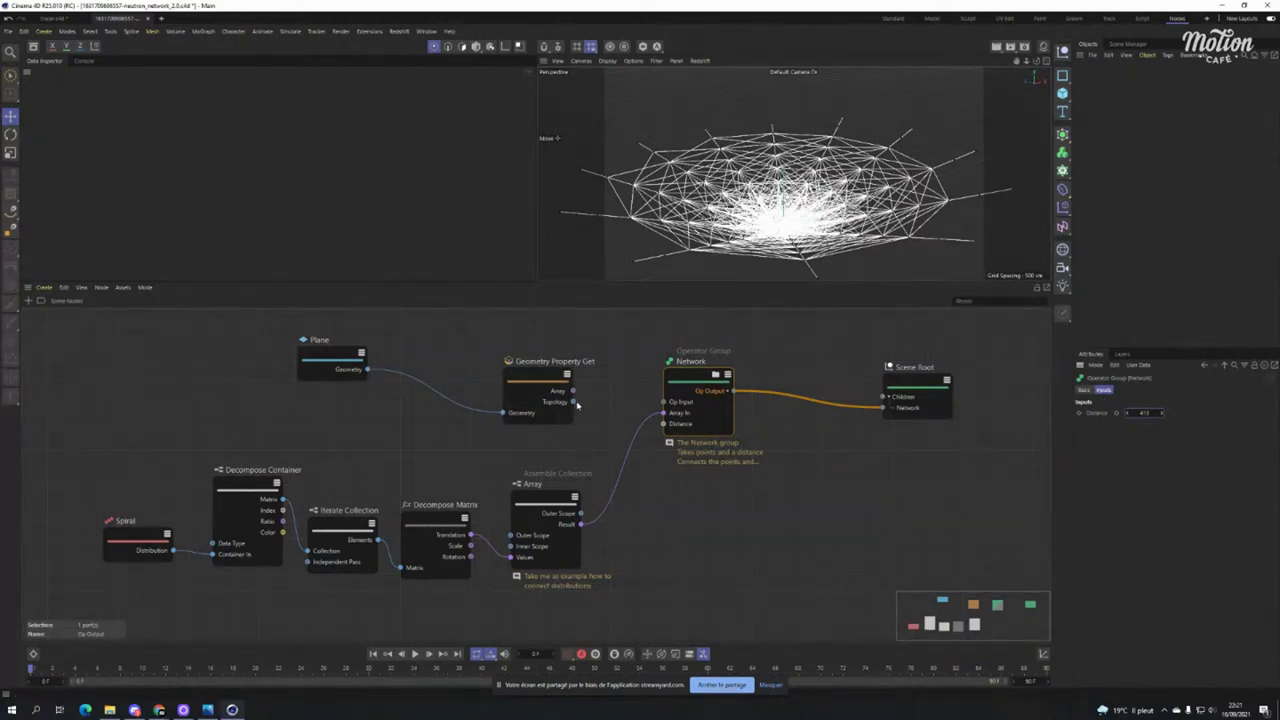
{"action": "left_click_drag", "start_coordinate": [573, 402], "coordinate": [662, 413]}
Add a Mesh Primitive node via 'prim' search and wire its geometry into Geometry Property Get.
{"action": "left_click", "coordinate": [336, 355]}
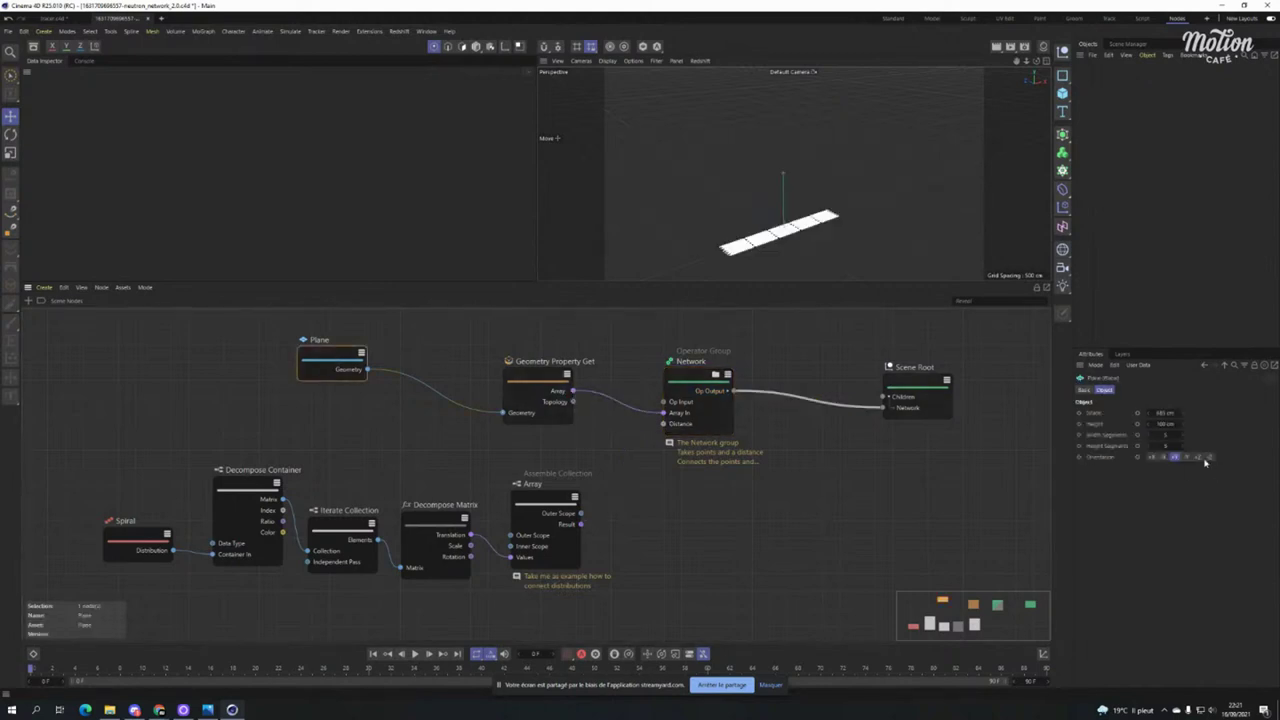
{"action": "double_click", "coordinate": [223, 371]}
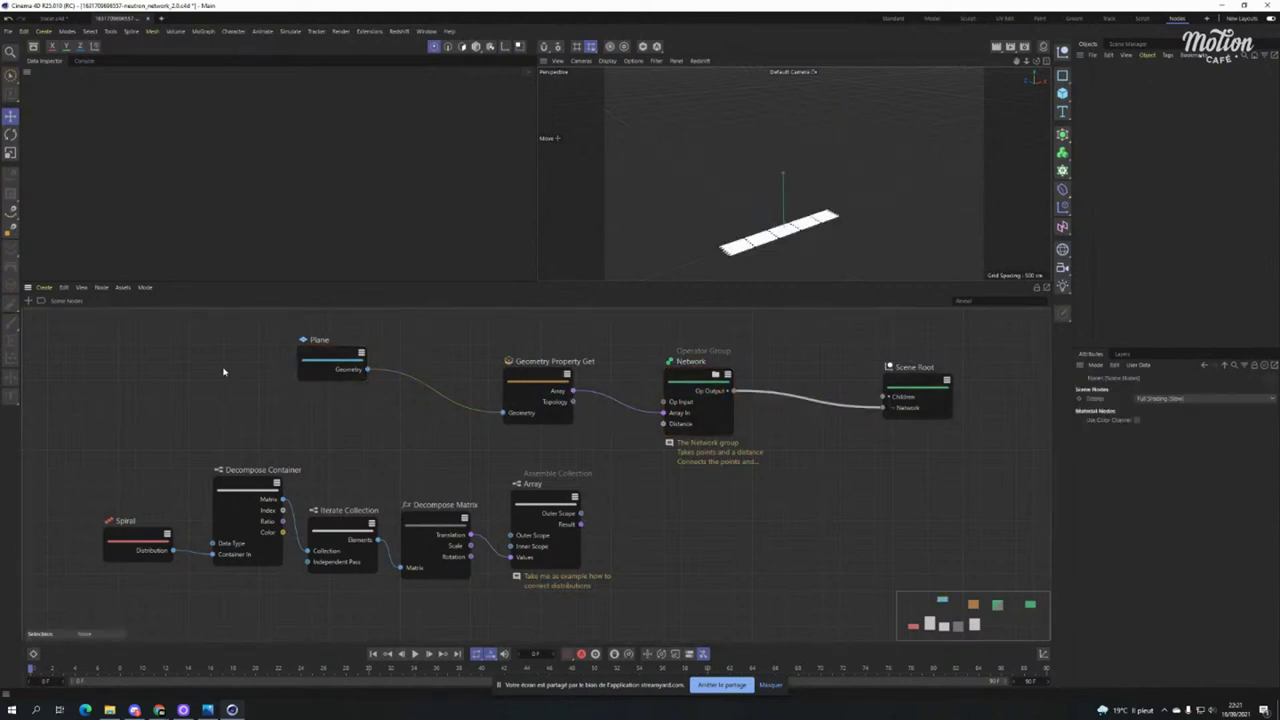
{"action": "type", "text": "prim"}
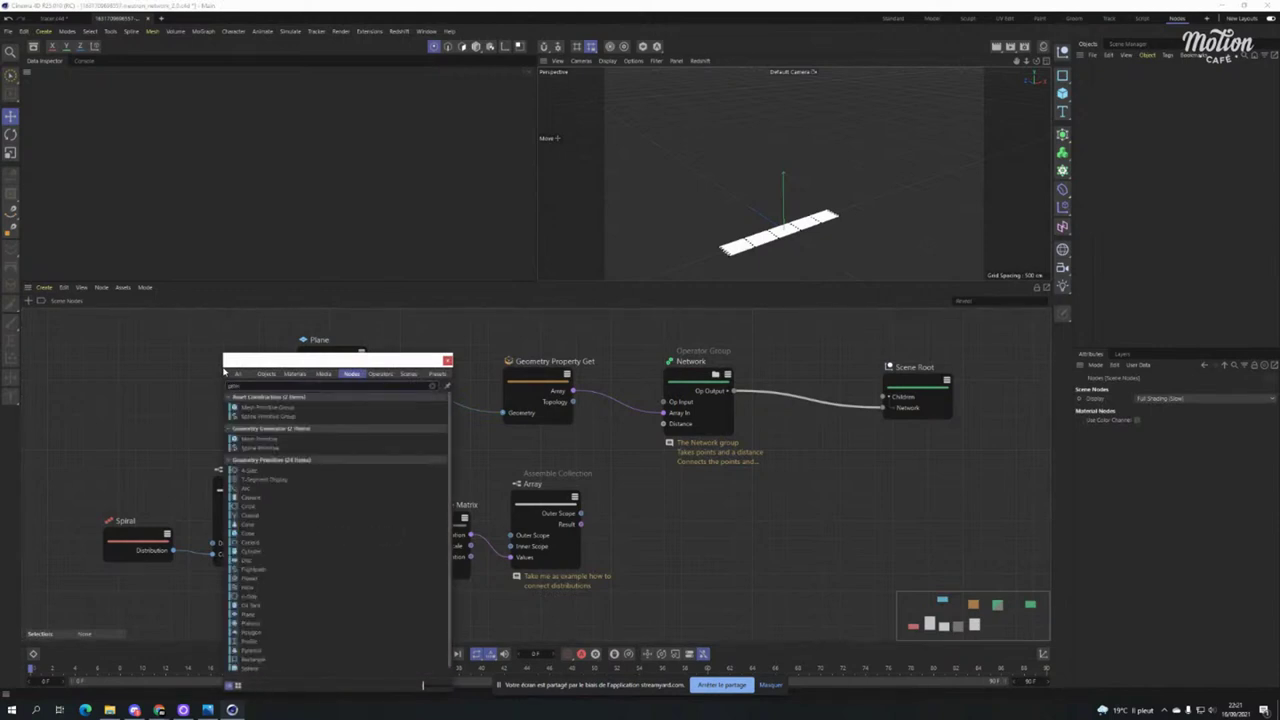
{"action": "left_click_drag", "start_coordinate": [258, 438], "coordinate": [352, 396]}
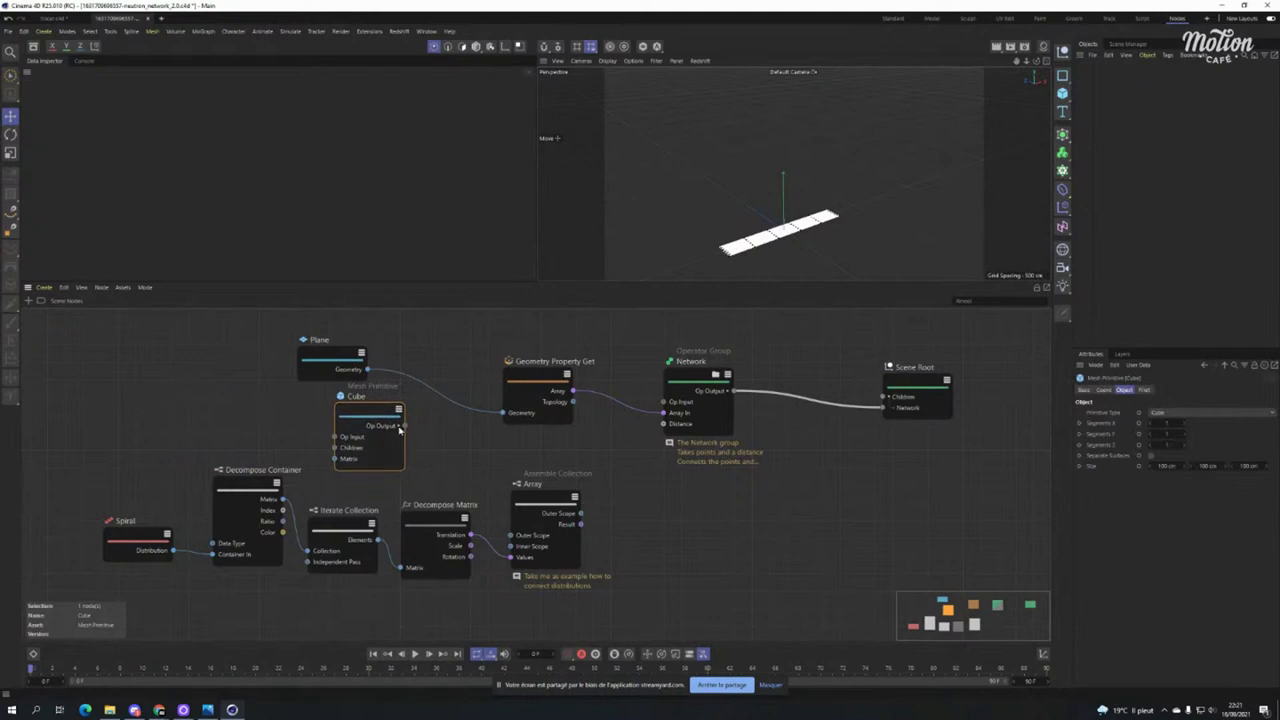
{"action": "left_click_drag", "start_coordinate": [405, 448], "coordinate": [505, 421]}
{"action": "left_click_drag", "start_coordinate": [384, 417], "coordinate": [326, 398]}
Change the Mesh Primitive's type from Cube to Torus.
{"action": "left_click", "coordinate": [343, 367]}
{"action": "left_click", "coordinate": [310, 400]}
{"action": "left_click", "coordinate": [1205, 412]}
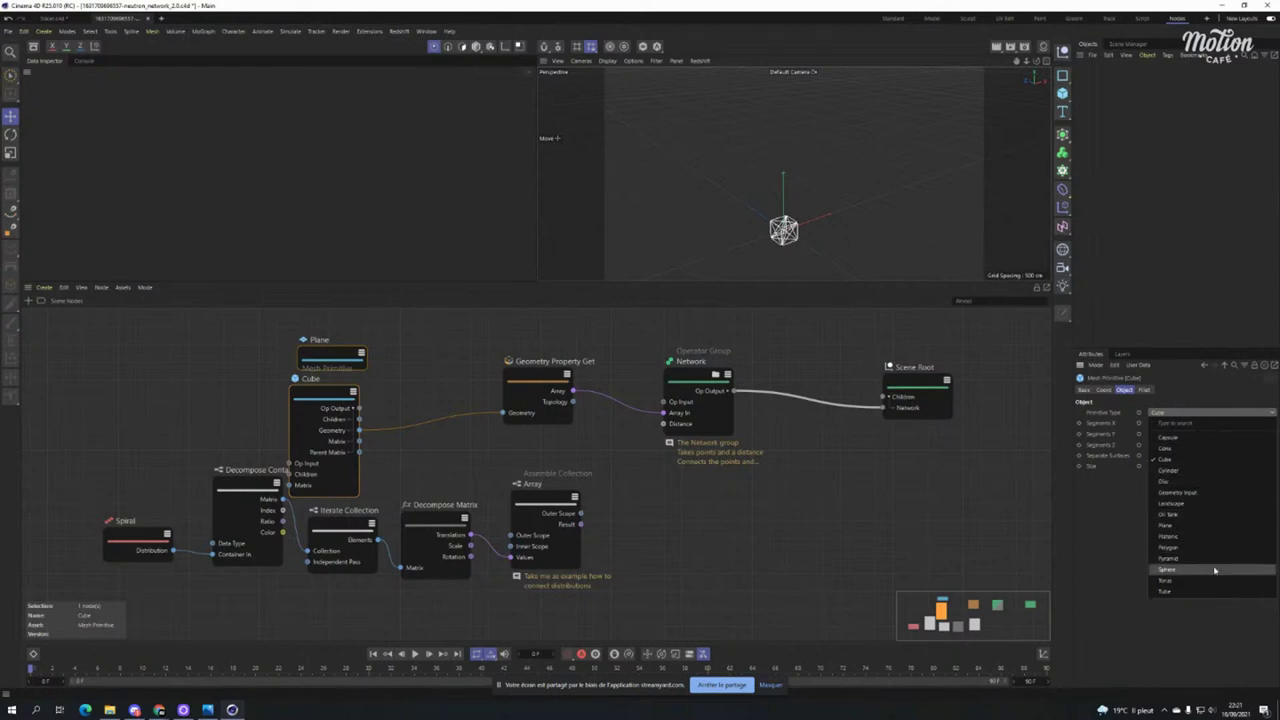
{"action": "left_click", "coordinate": [1165, 580]}
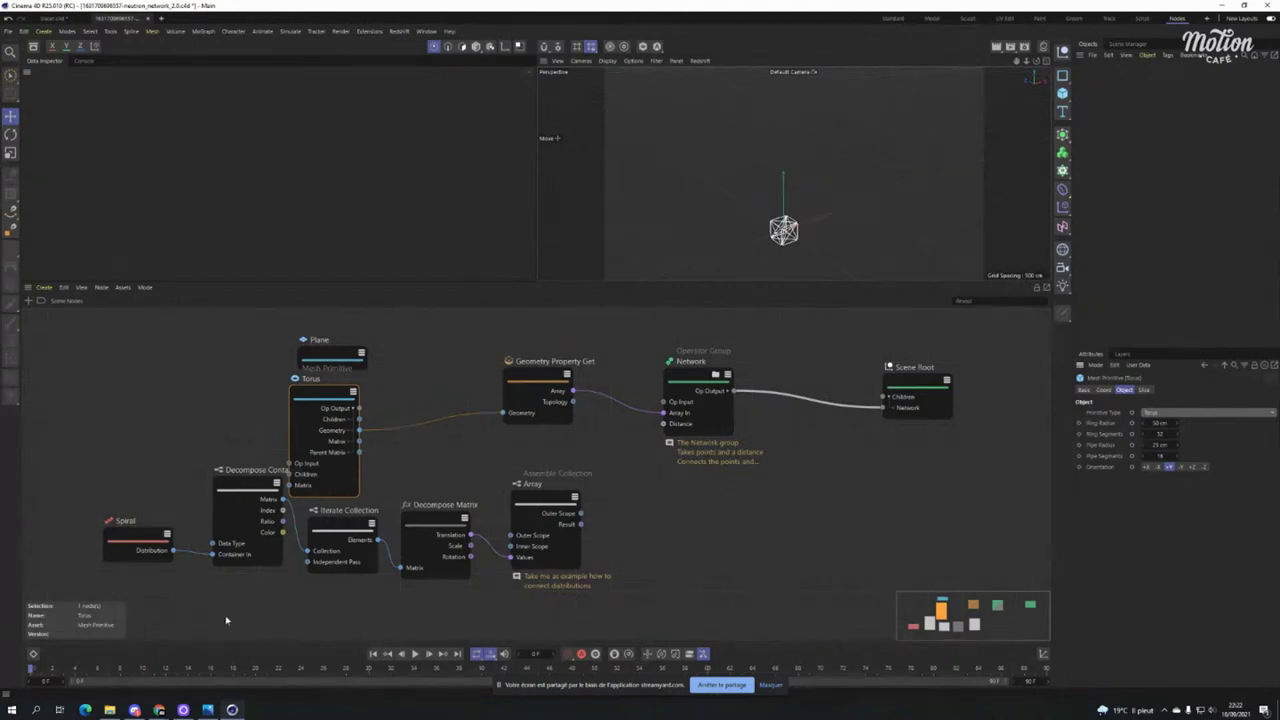
Widen the viewport beside the dominos_final node graph and orbit around the domino spiral.
{"action": "mouse_move", "coordinate": [160, 710]}
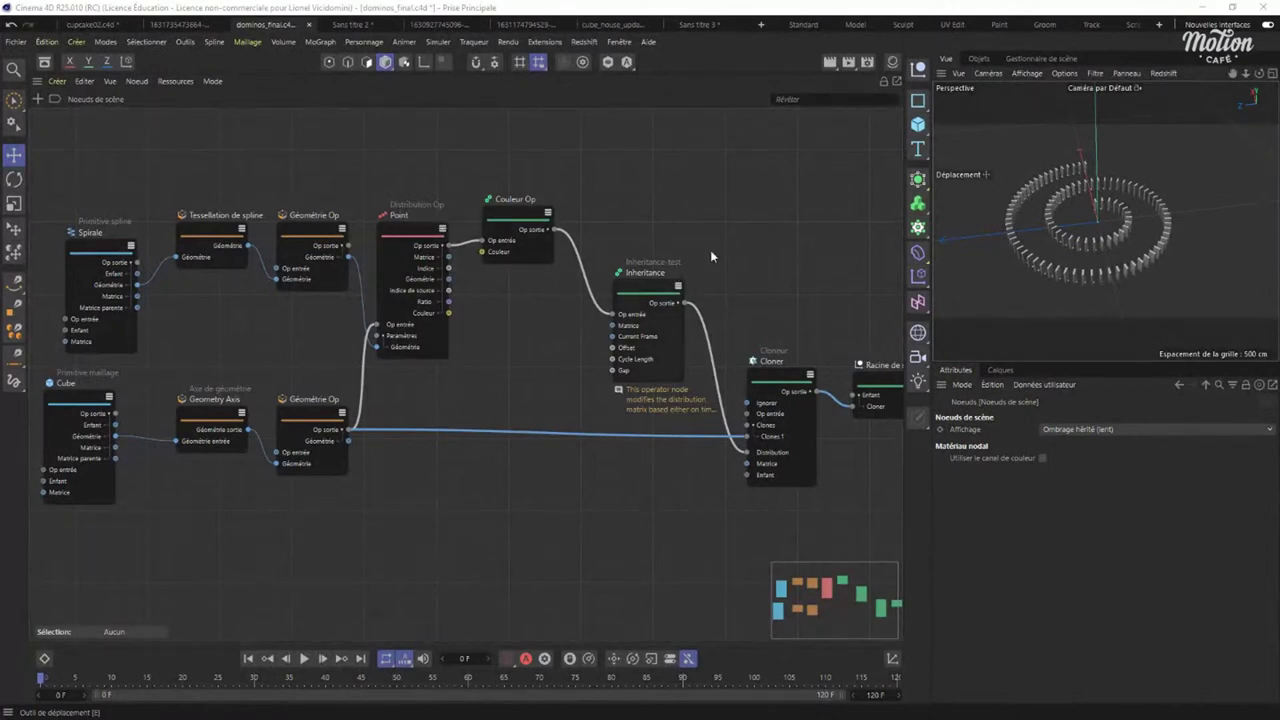
{"action": "scroll", "coordinate": [1044, 252], "scroll_direction": "up", "scroll_amount": 5}
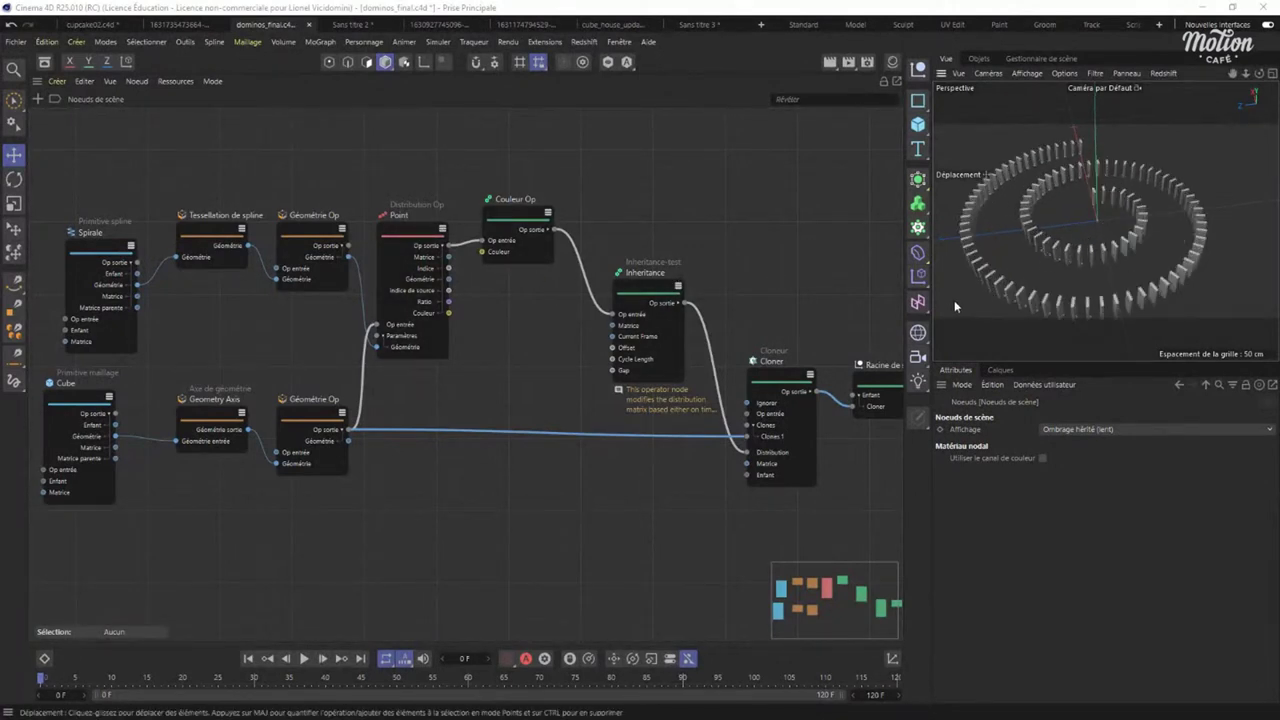
{"action": "left_click_drag", "start_coordinate": [932, 298], "coordinate": [868, 291]}
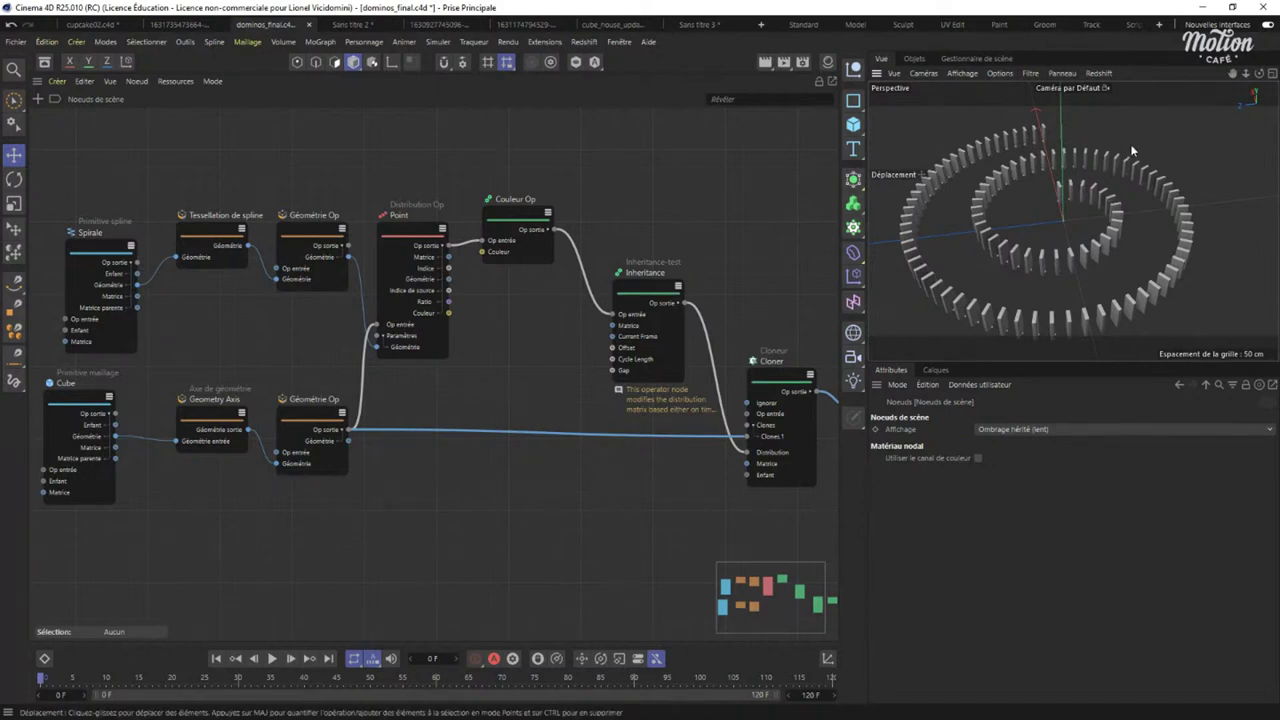
{"action": "left_click_drag", "start_coordinate": [1110, 168], "coordinate": [1070, 200], "text": "alt"}
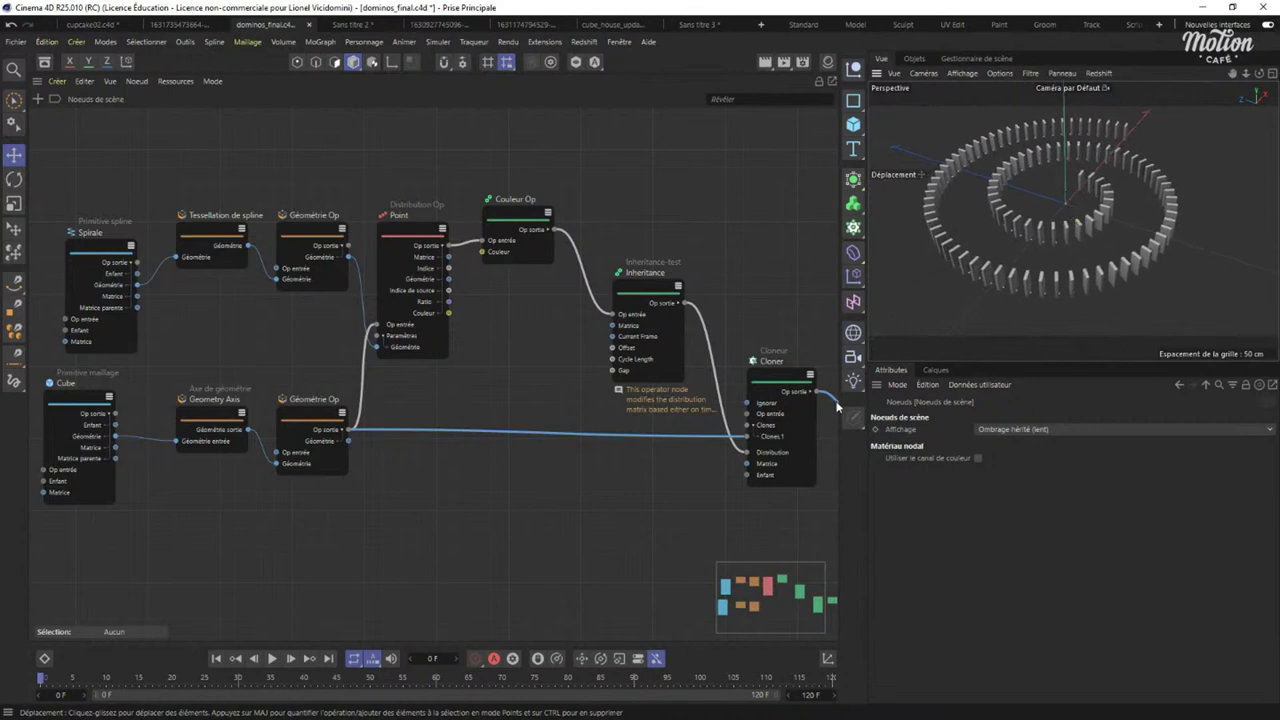
Play the domino fall, stop it, rewind to the start, and select the Spirale node.
{"action": "left_click", "coordinate": [271, 658]}
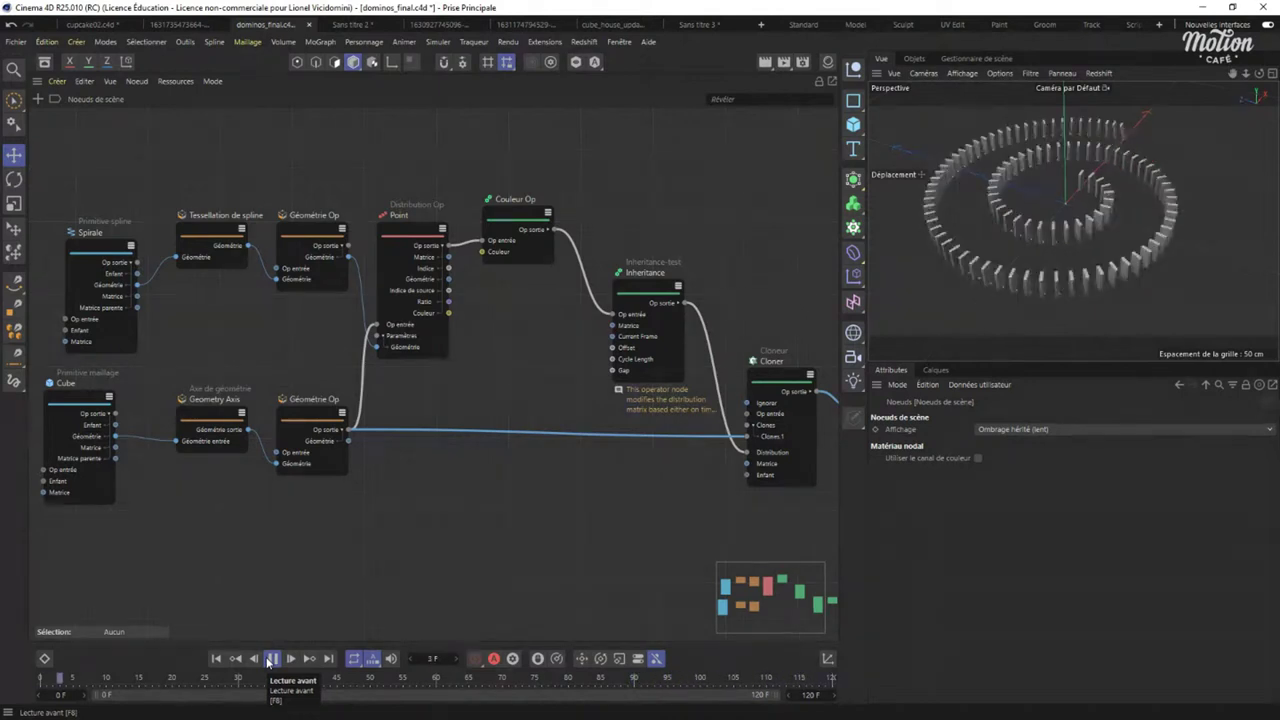
{"action": "left_click", "coordinate": [271, 658]}
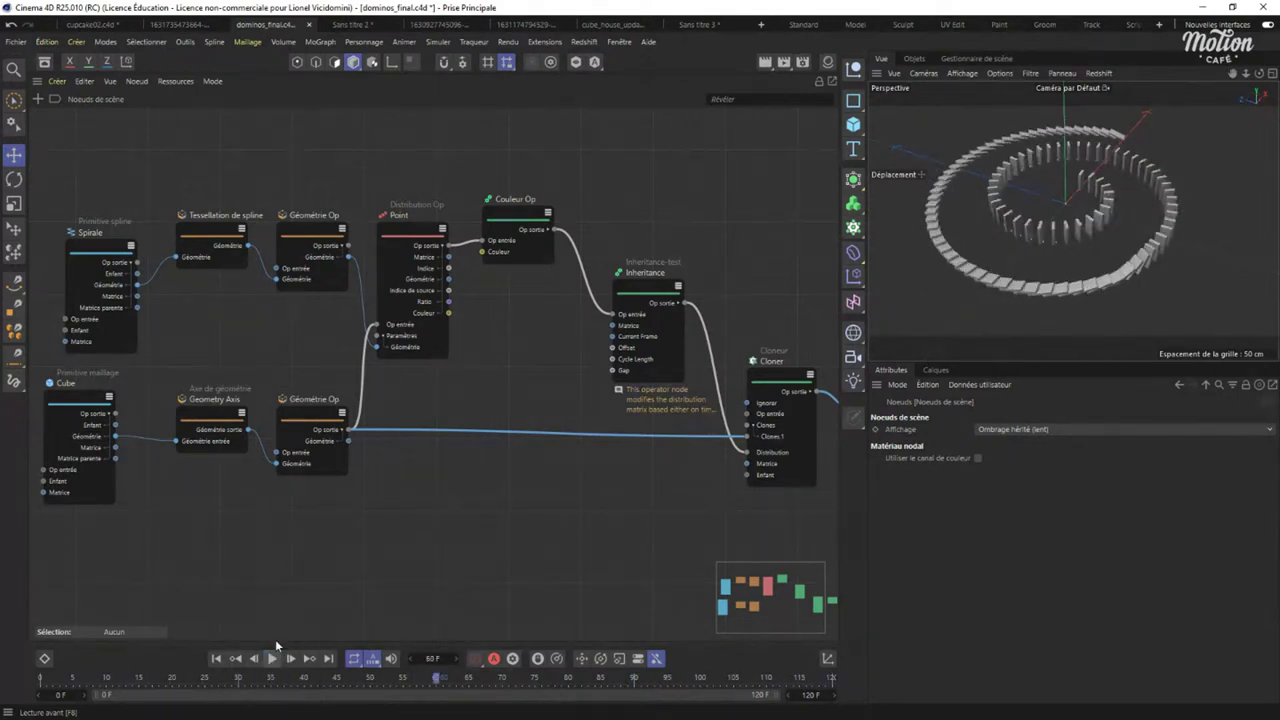
{"action": "left_click", "coordinate": [42, 678]}
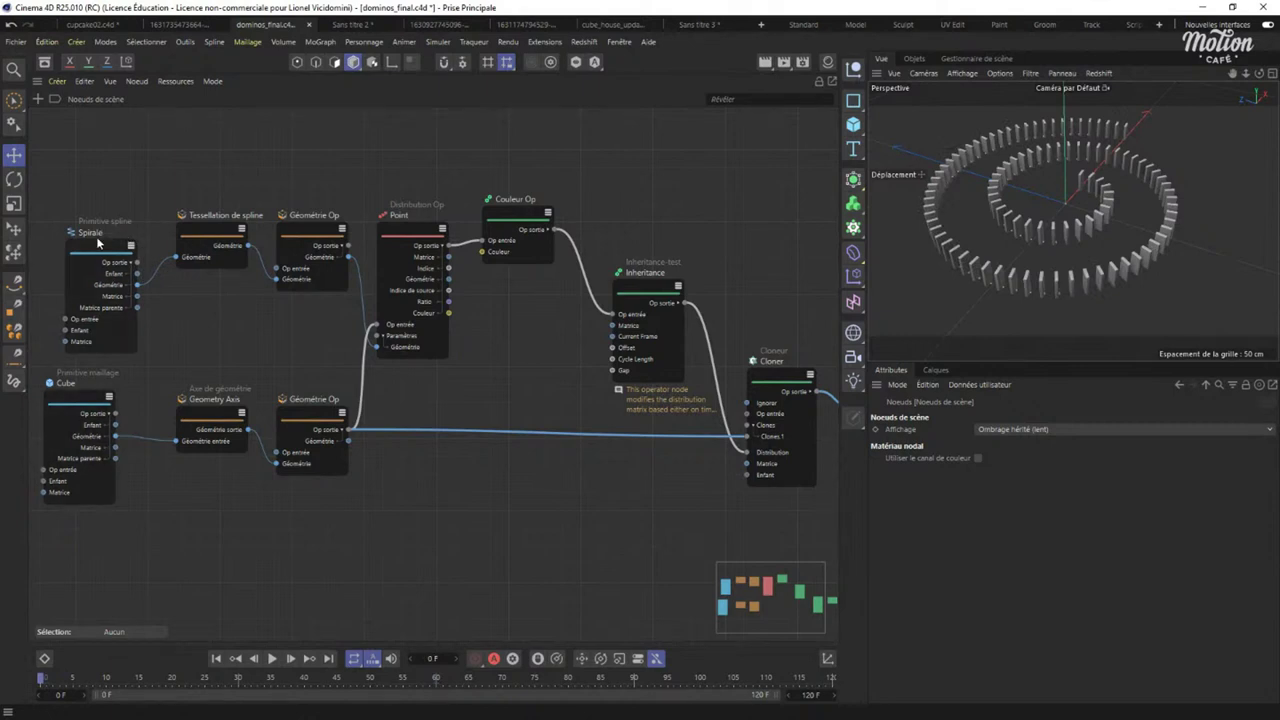
{"action": "left_click_drag", "start_coordinate": [97, 258], "coordinate": [91, 215]}
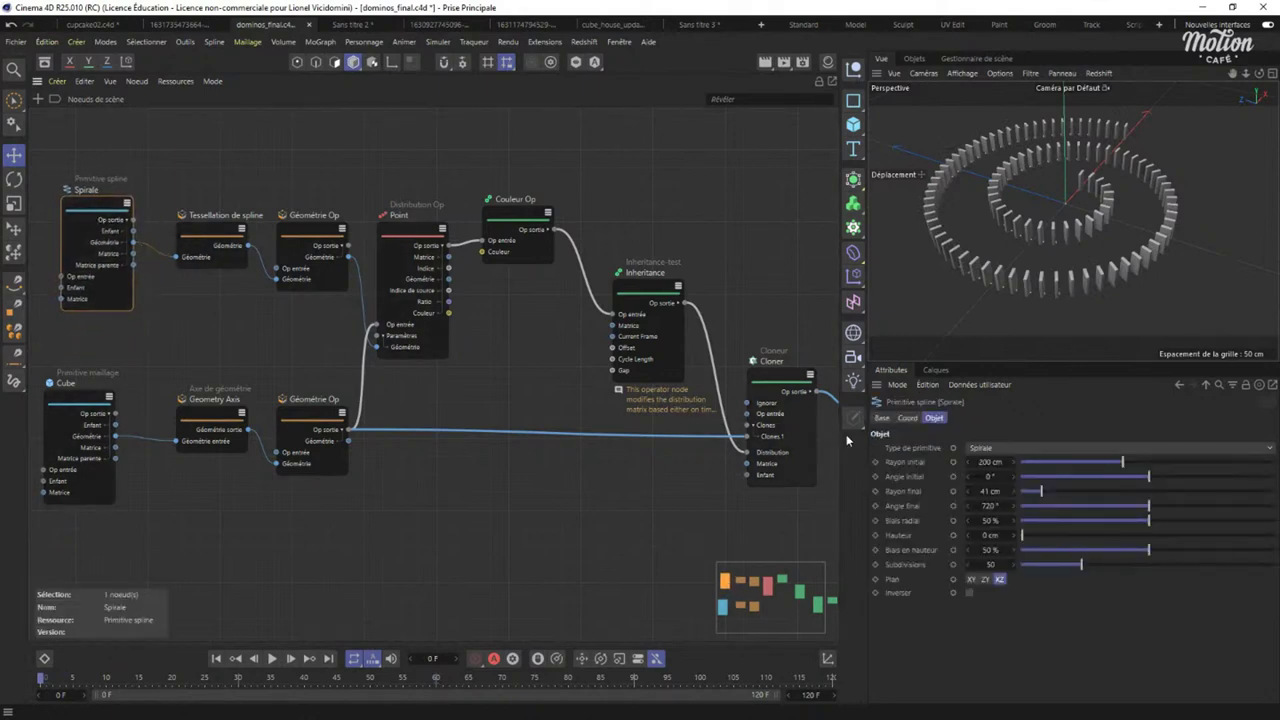
Set the spiral's end angle to 1590° and its subdivisions to 106.
{"action": "left_click_drag", "start_coordinate": [1148, 506], "coordinate": [1208, 502]}
{"action": "double_click", "coordinate": [990, 506]}
{"action": "type", "text": "1590"}
{"action": "key", "text": "Return"}
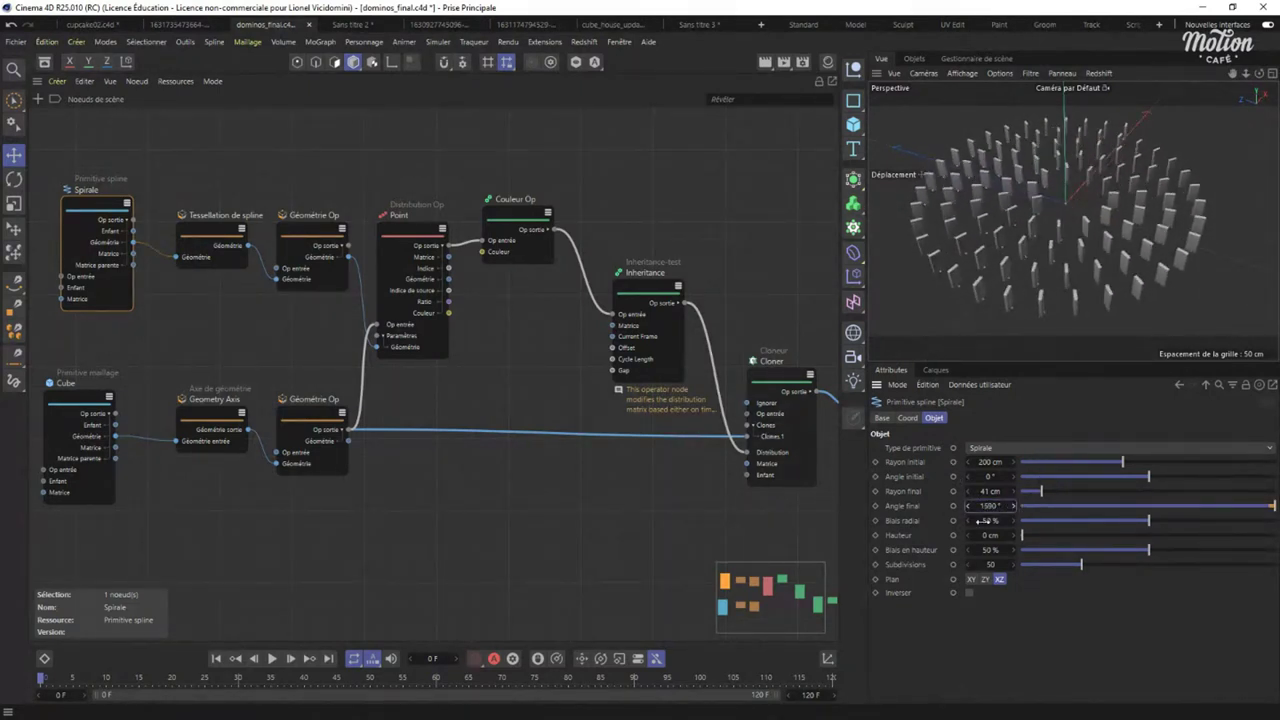
{"action": "left_click_drag", "start_coordinate": [1081, 564], "coordinate": [1155, 551]}
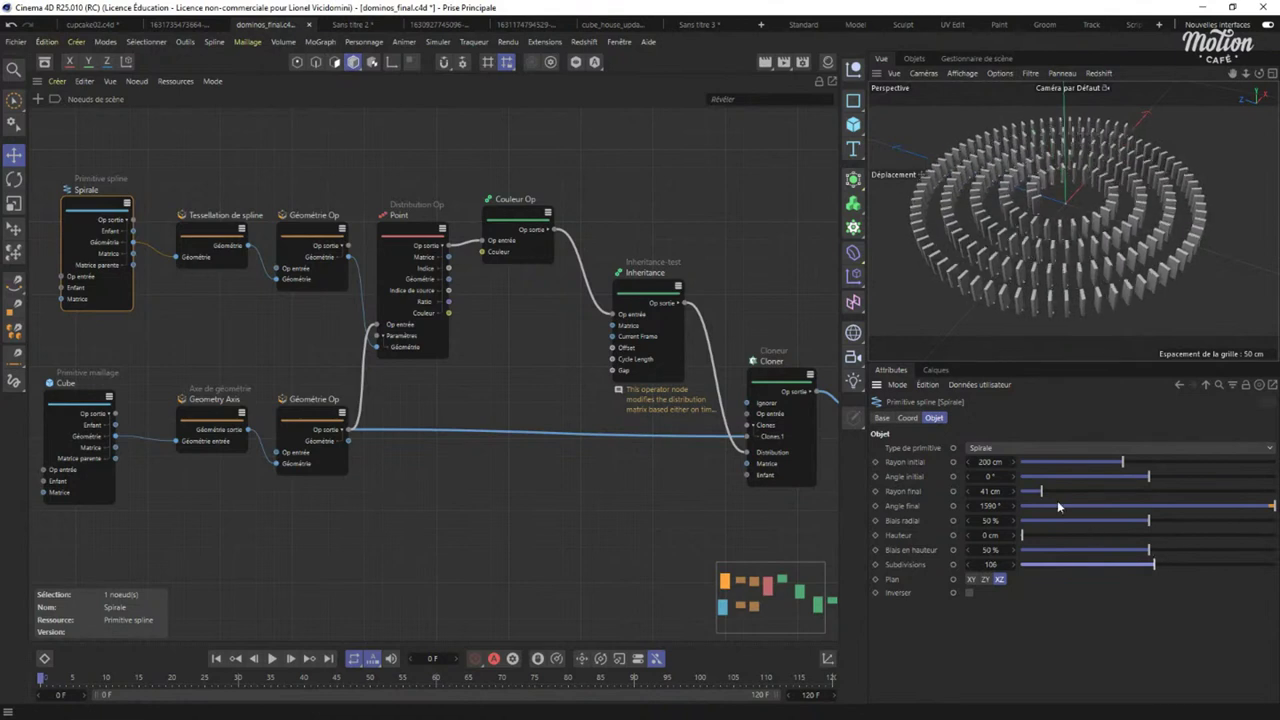
Replay the animation to check the tighter rings of falling dominoes.
{"action": "left_click", "coordinate": [273, 659]}
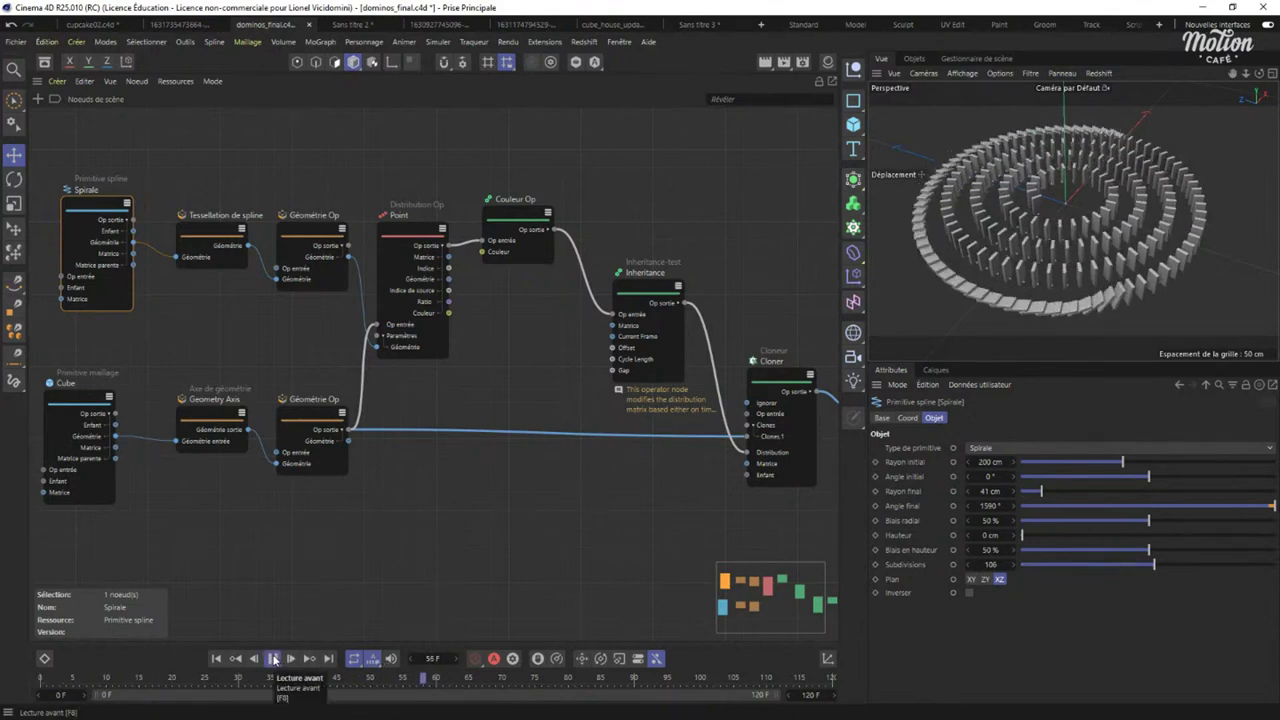
{"action": "left_click", "coordinate": [273, 659]}
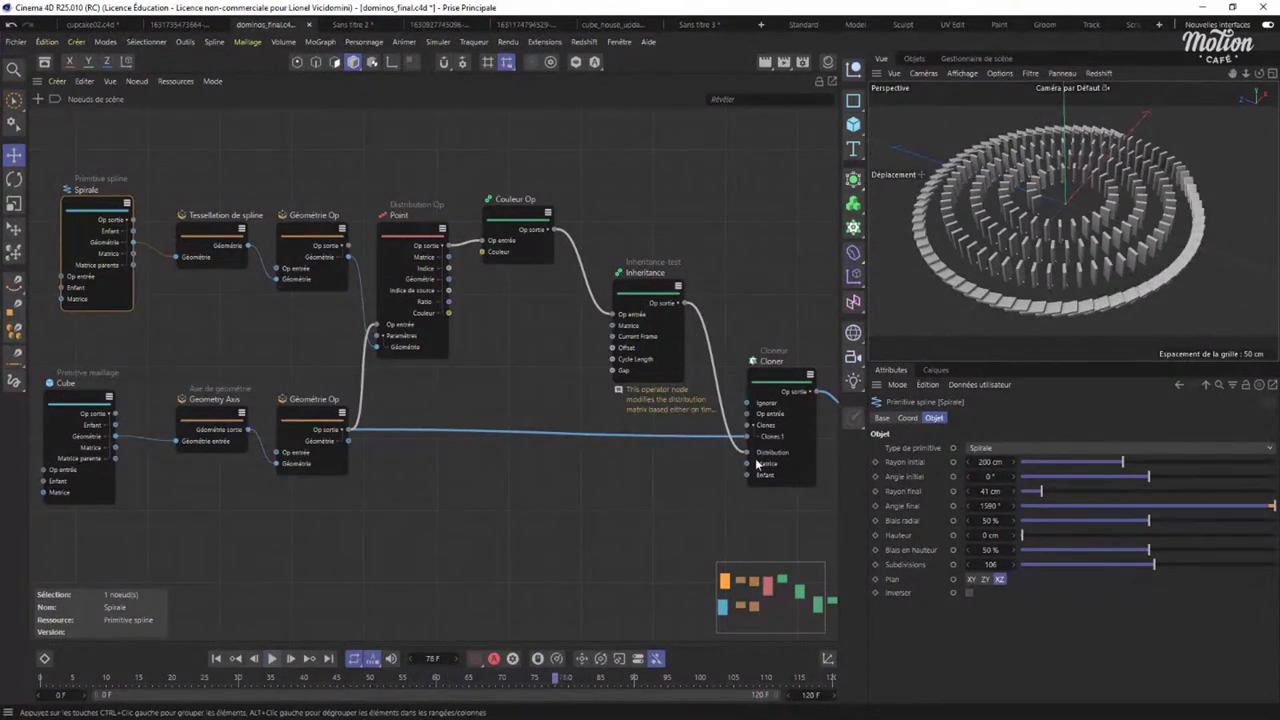
{"action": "left_click", "coordinate": [998, 447]}
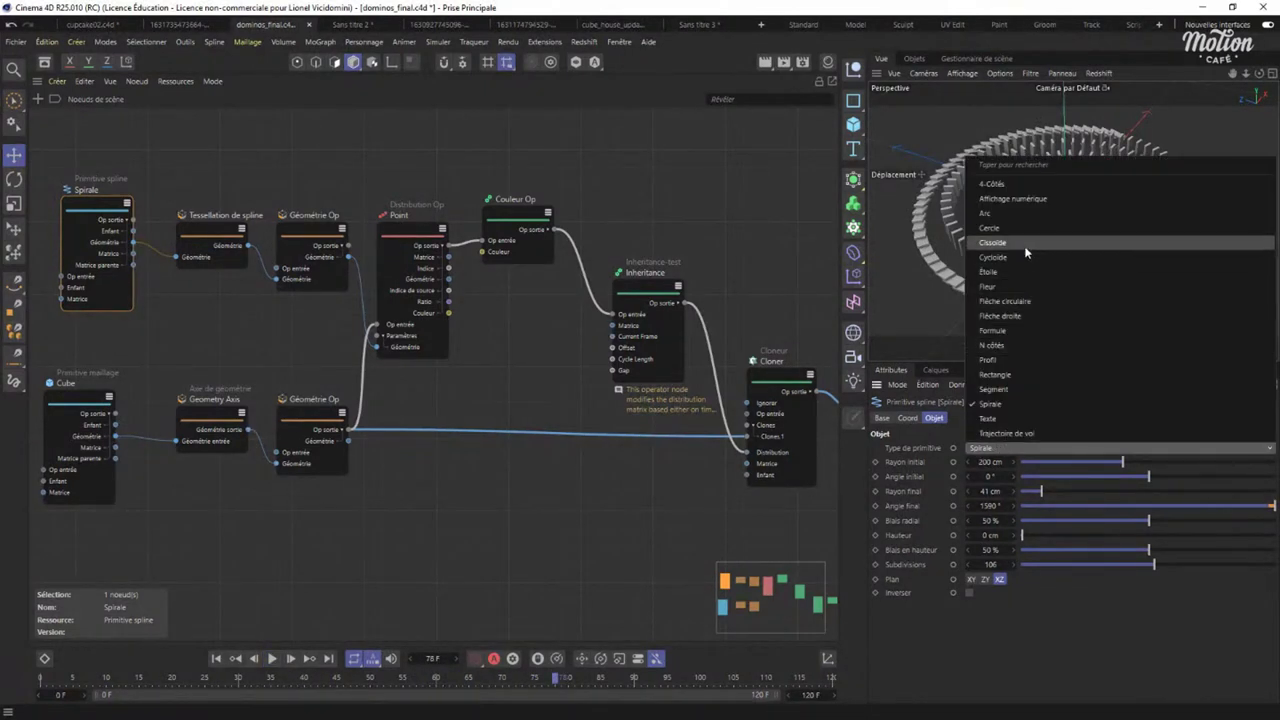
Change the spline primitive to an 11-point Étoile star on the XZ plane.
{"action": "left_click", "coordinate": [998, 273]}
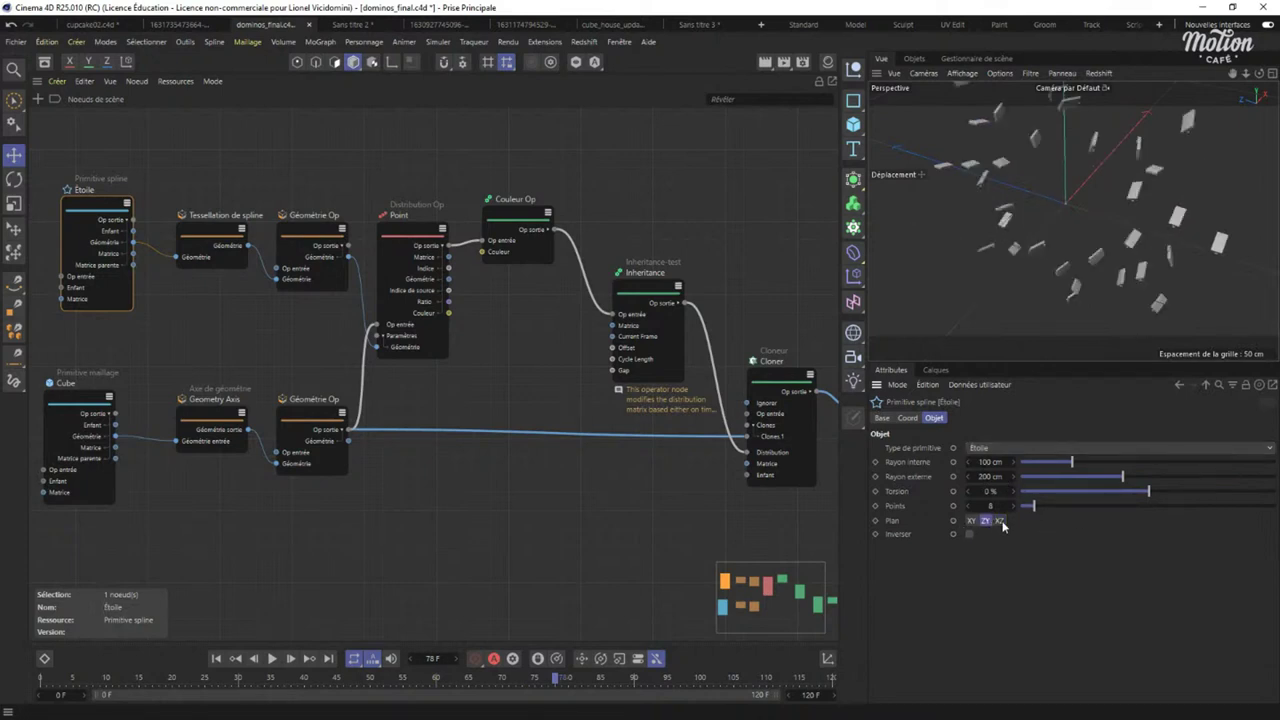
{"action": "left_click", "coordinate": [999, 521]}
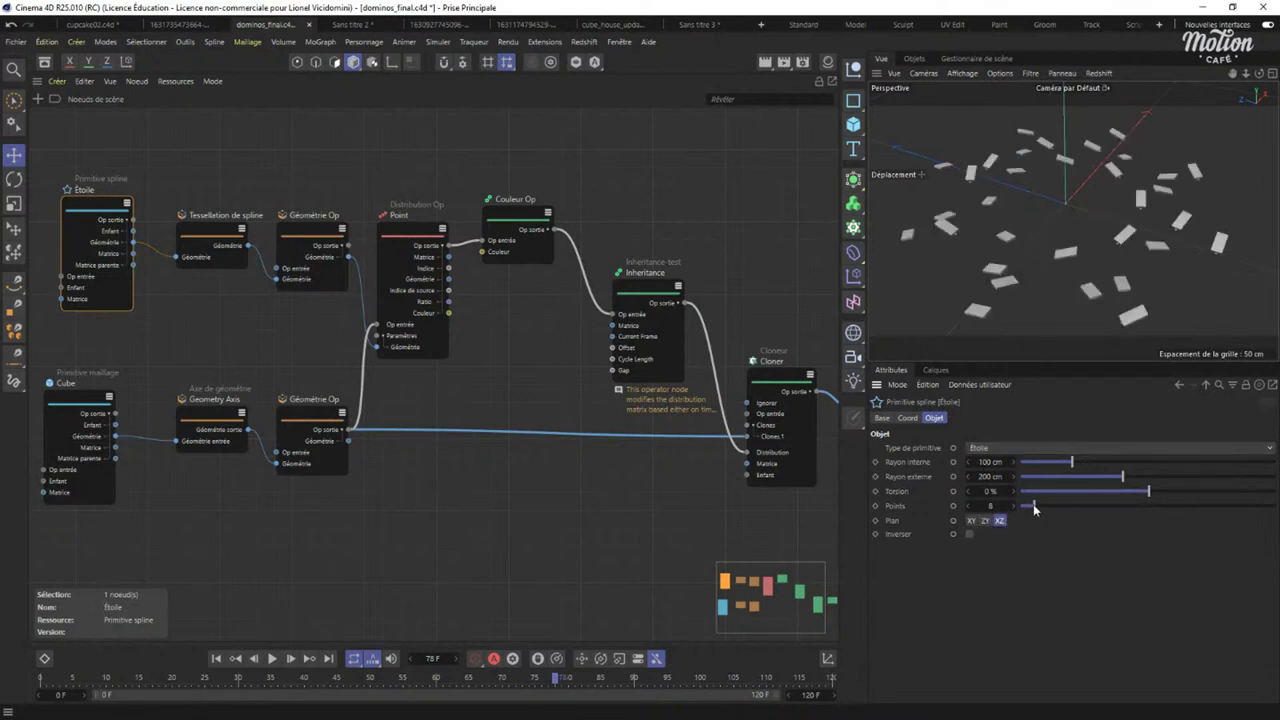
{"action": "left_click_drag", "start_coordinate": [1033, 504], "coordinate": [1040, 505]}
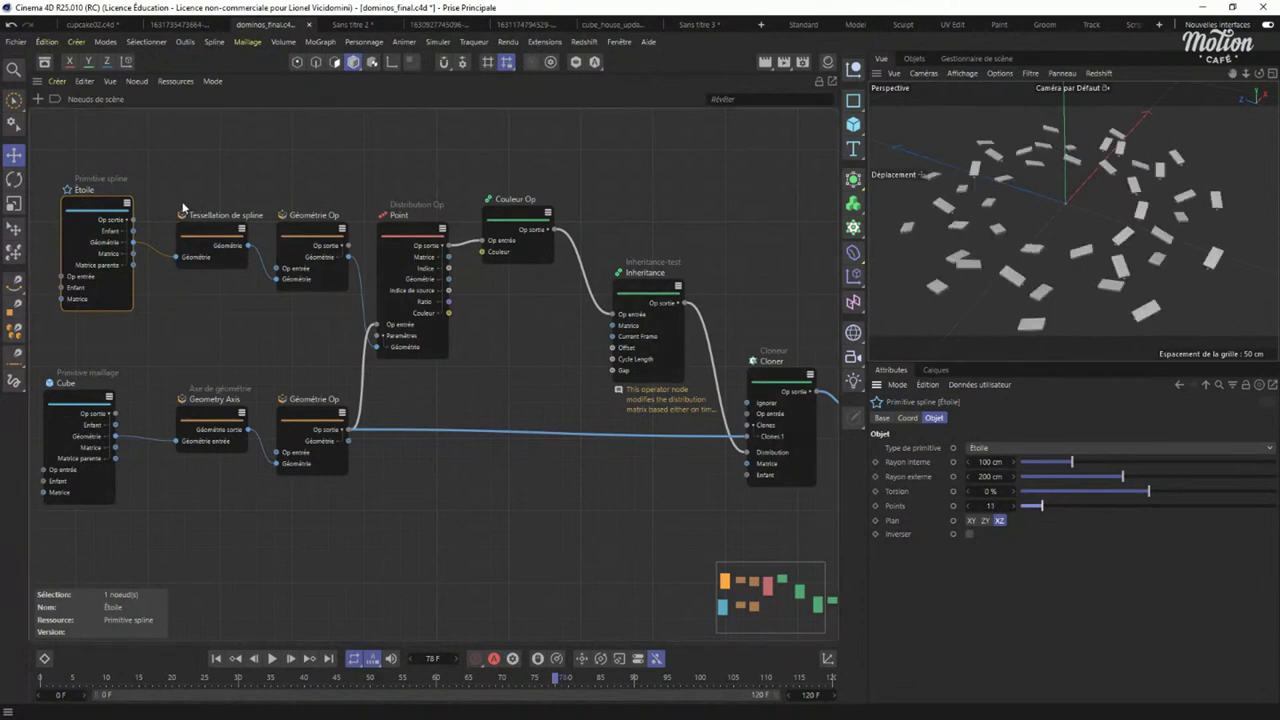
Raise the Tessellation de spline quantity to 12 and scrub back to an early frame.
{"action": "left_click", "coordinate": [209, 230]}
{"action": "left_click", "coordinate": [1027, 477]}
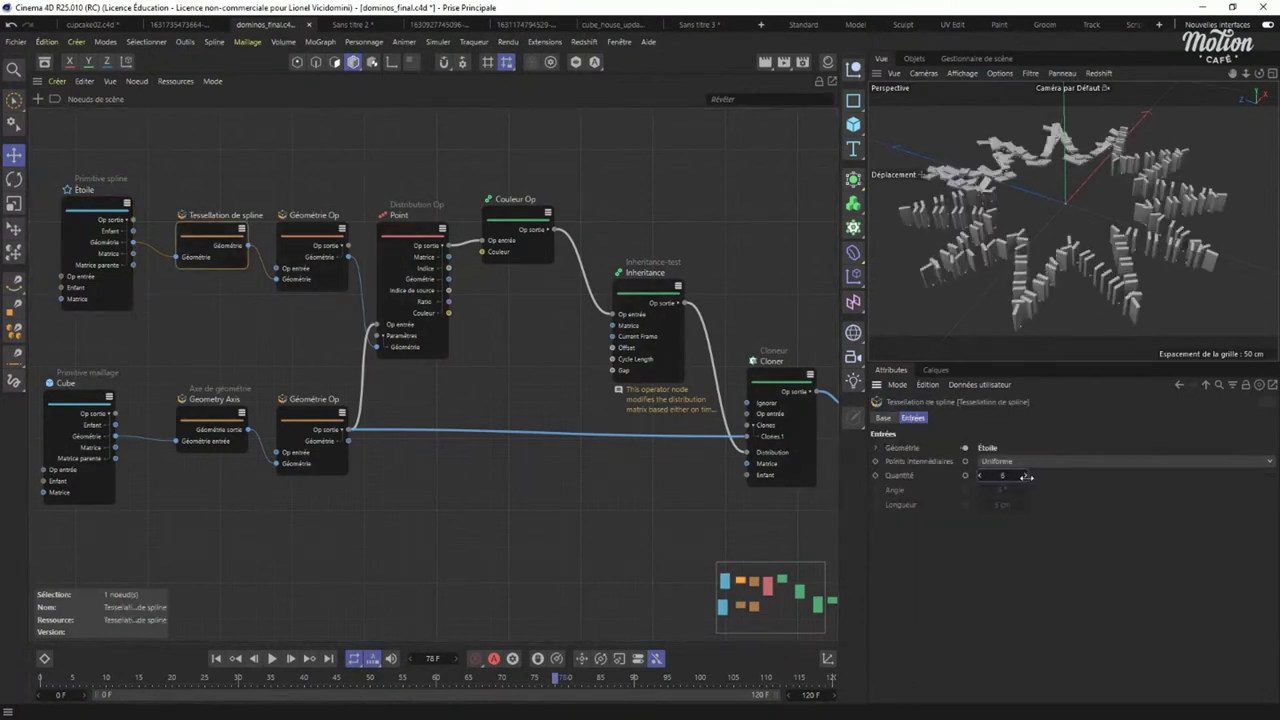
{"action": "left_click_drag", "start_coordinate": [1027, 477], "coordinate": [1044, 477]}
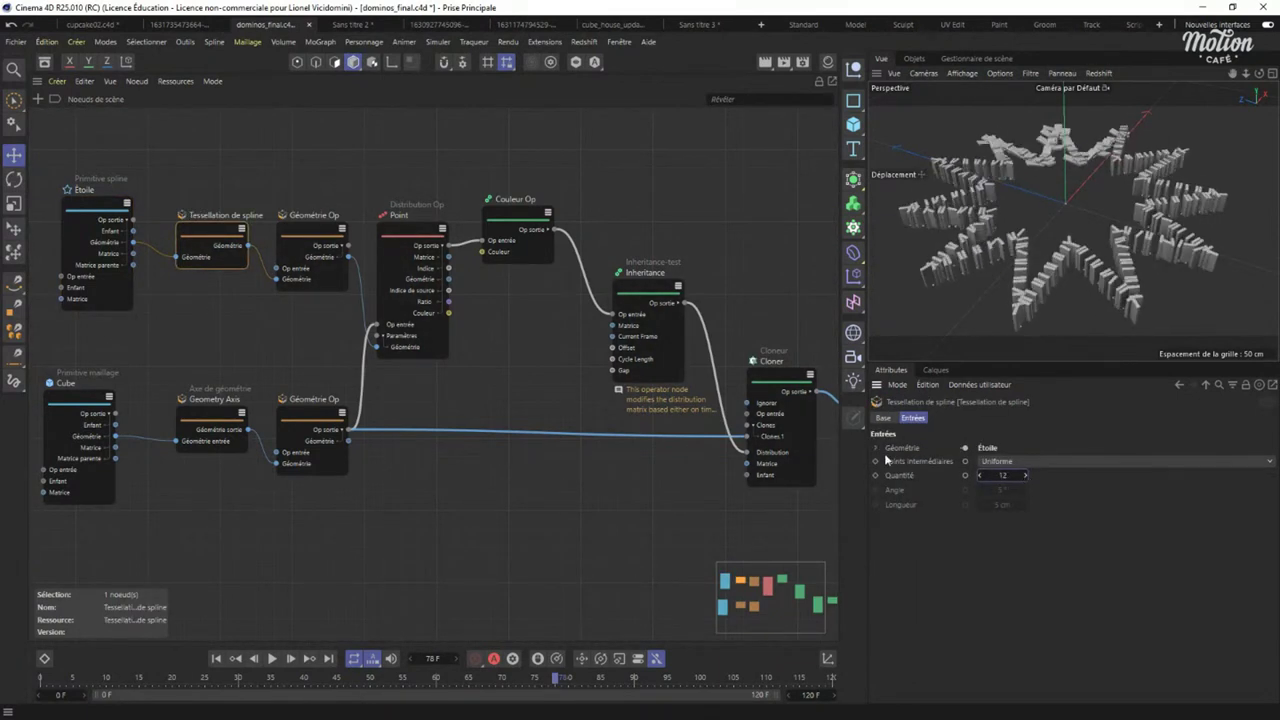
{"action": "left_click_drag", "start_coordinate": [152, 678], "coordinate": [650, 619]}
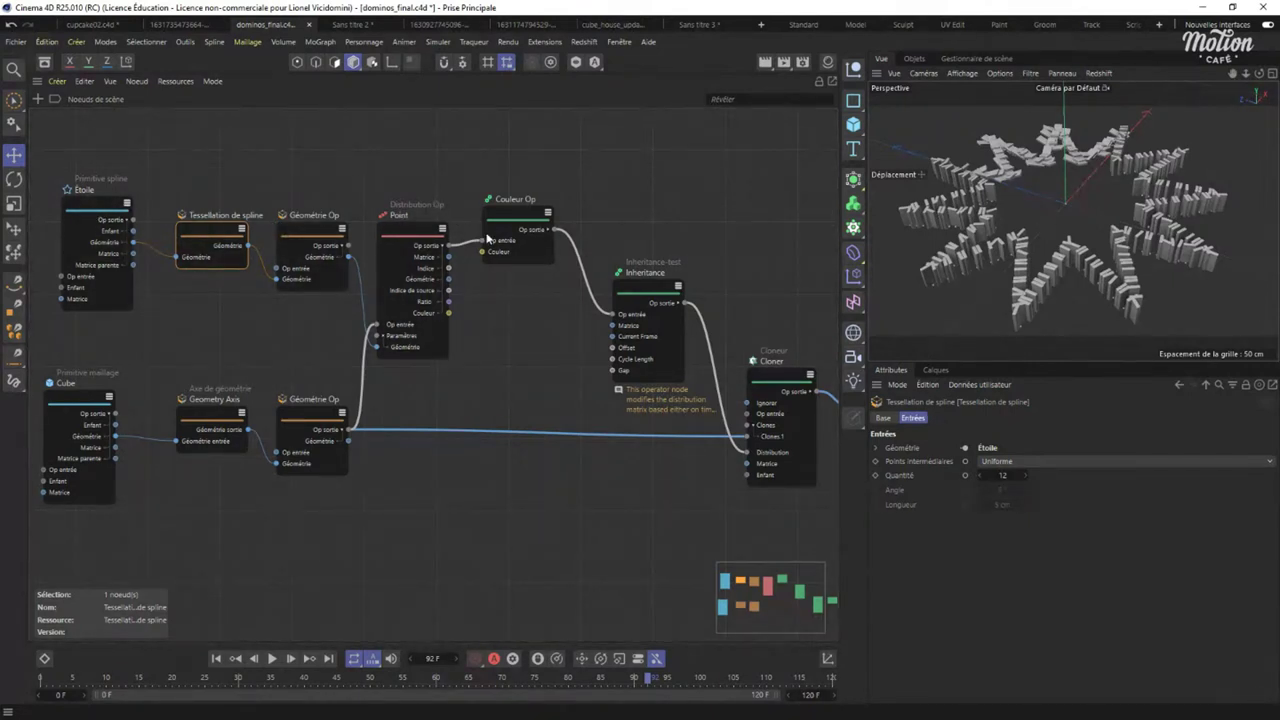
Search the asset browser for 'inh', select the Inheritance scene, and enlarge the thumbnails.
{"action": "left_click_drag", "start_coordinate": [644, 296], "coordinate": [637, 268]}
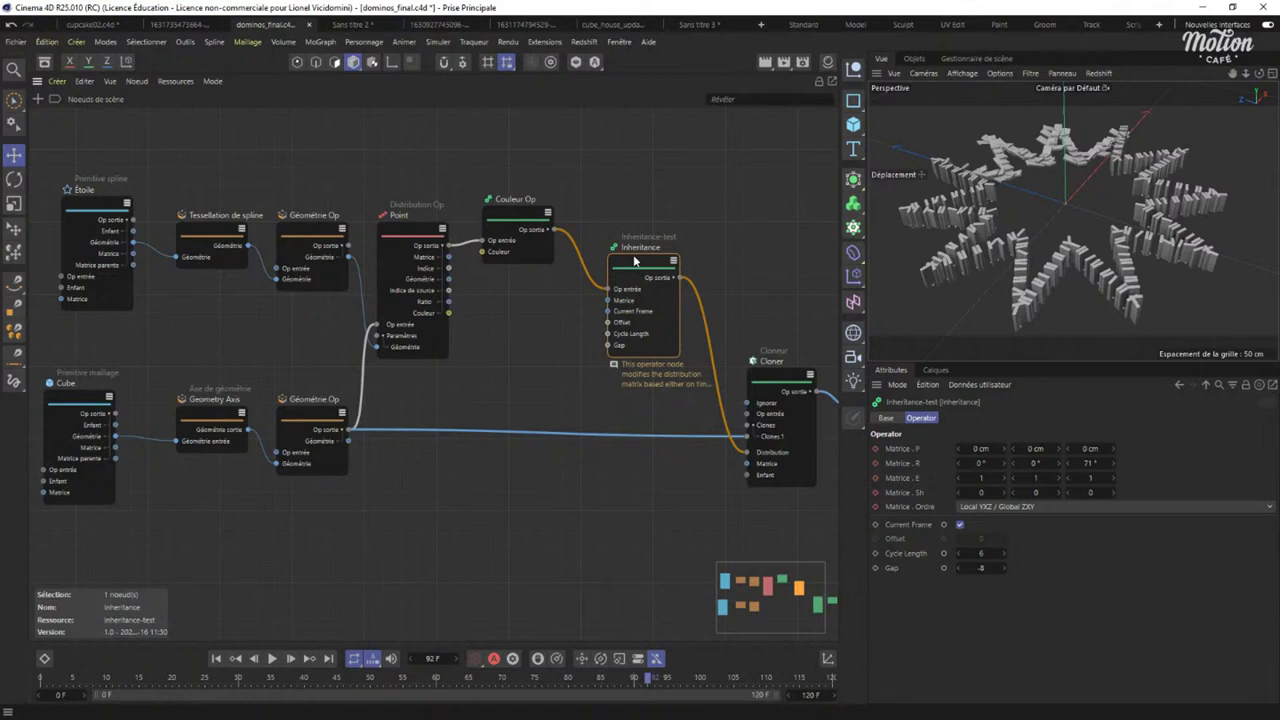
{"action": "left_click", "coordinate": [37, 81]}
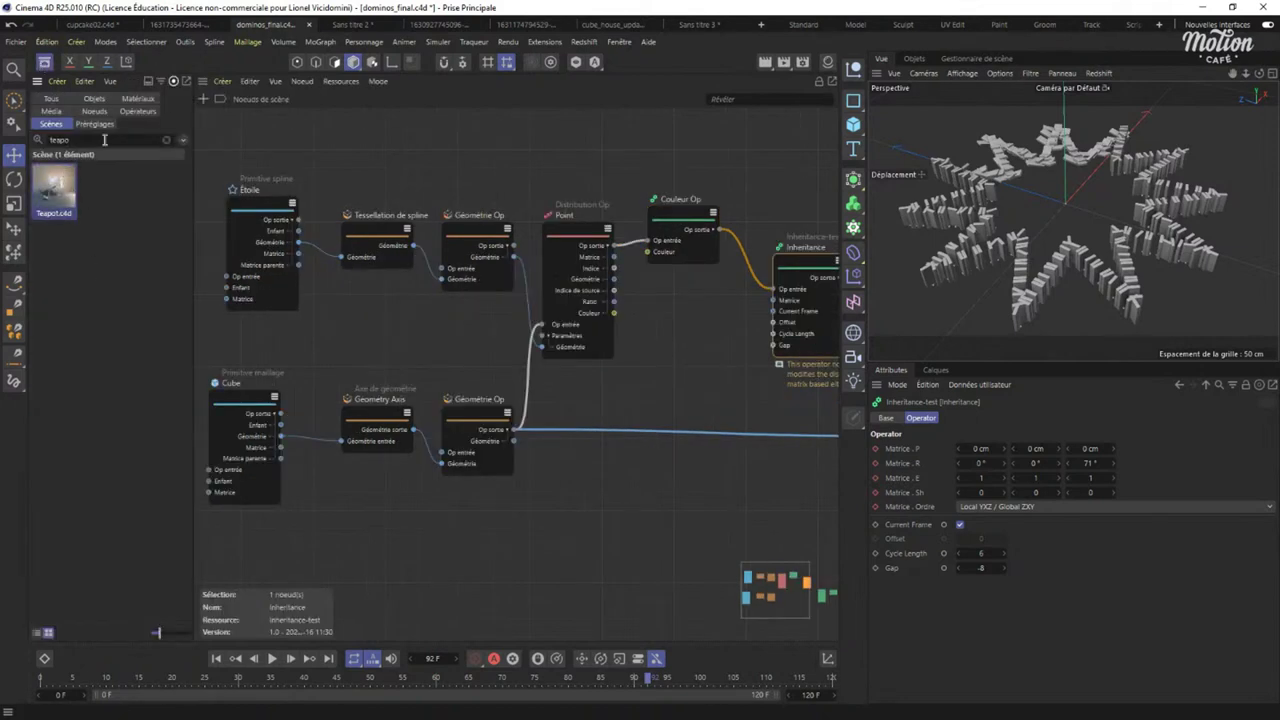
{"action": "left_click", "coordinate": [166, 141]}
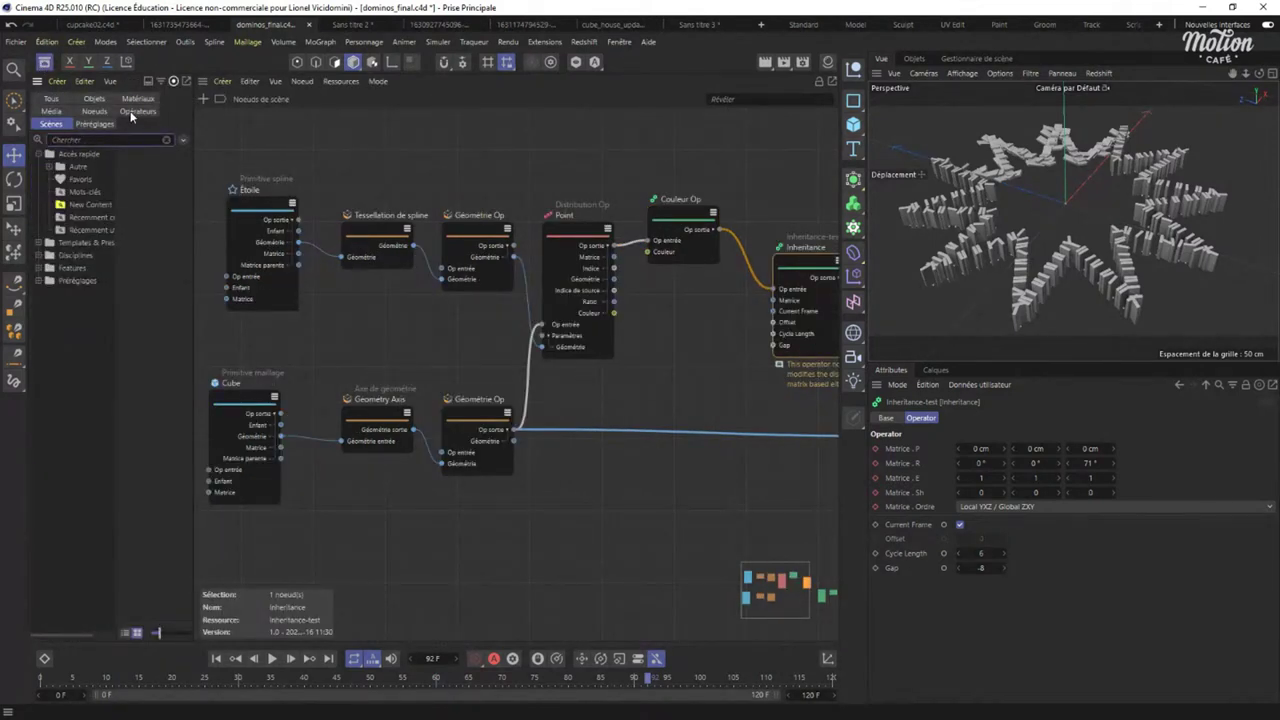
{"action": "type", "text": "inh"}
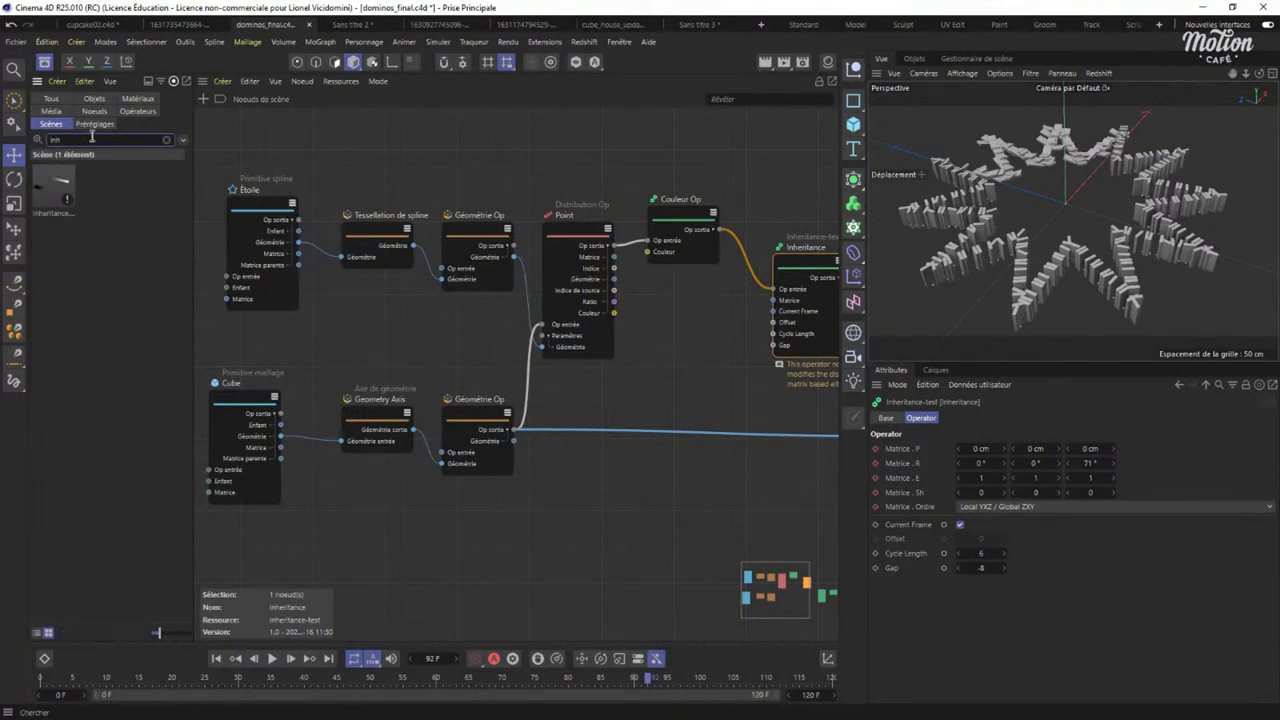
{"action": "left_click", "coordinate": [55, 178]}
{"action": "left_click_drag", "start_coordinate": [155, 632], "coordinate": [178, 632]}
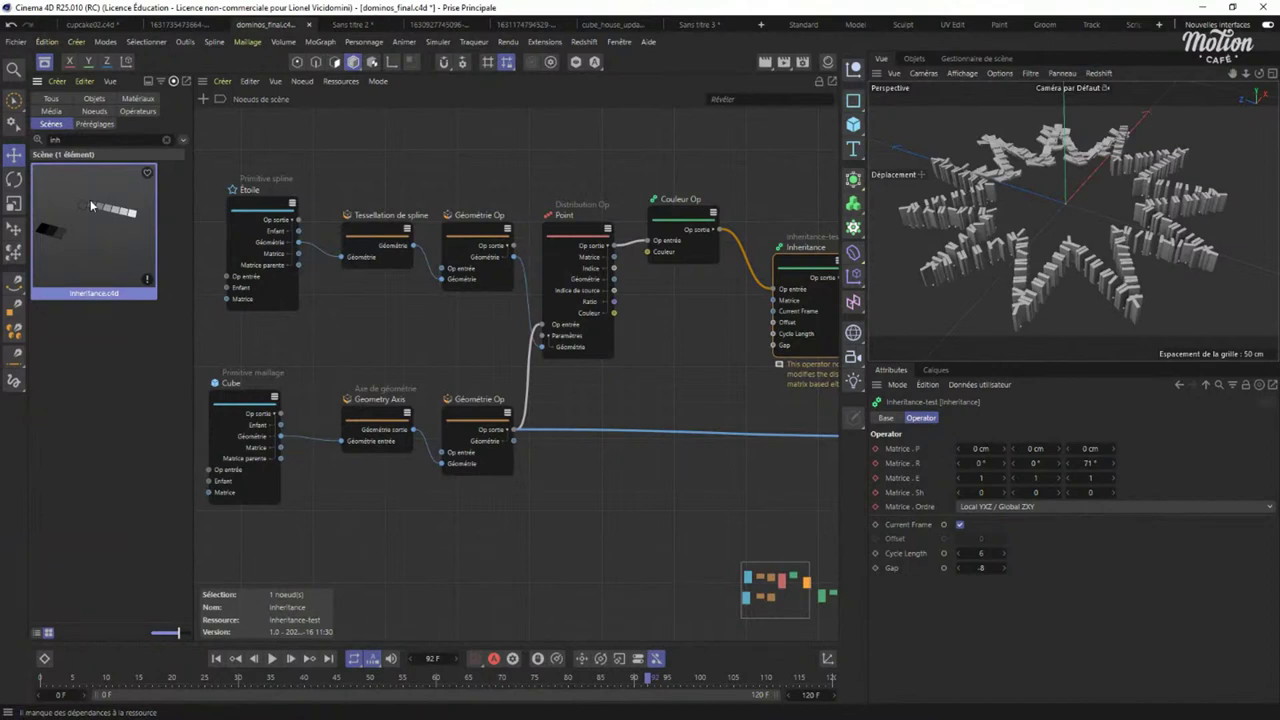
Open the Inheritance.c4d example and rearrange its Inheritance and Polygone nodes.
{"action": "double_click", "coordinate": [108, 229]}
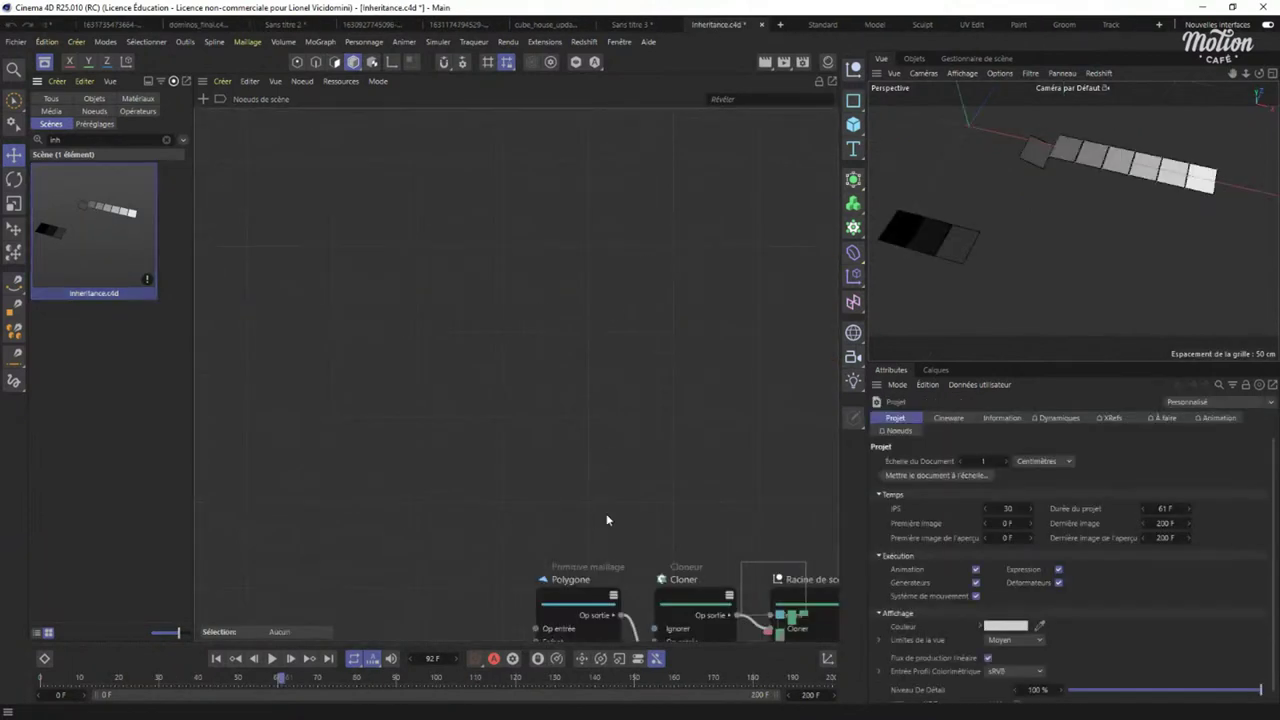
{"action": "middle_click_drag", "start_coordinate": [625, 532], "coordinate": [512, 158]}
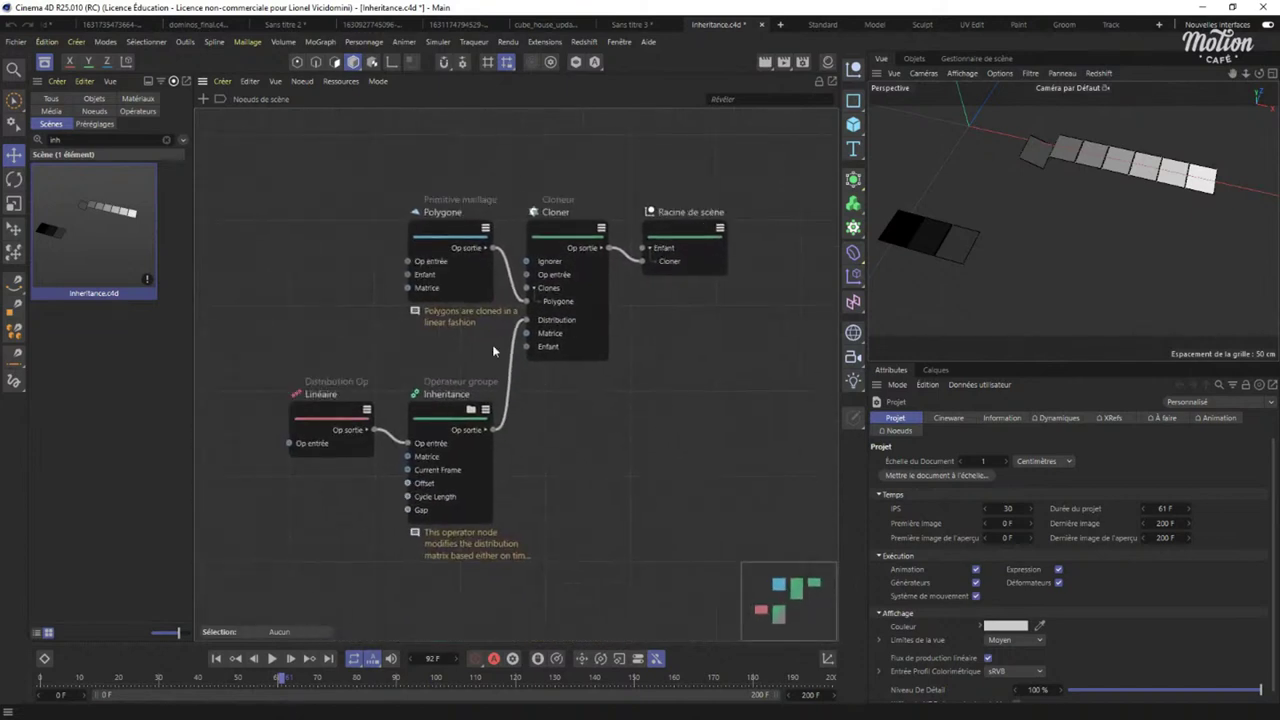
{"action": "left_click_drag", "start_coordinate": [433, 424], "coordinate": [454, 407]}
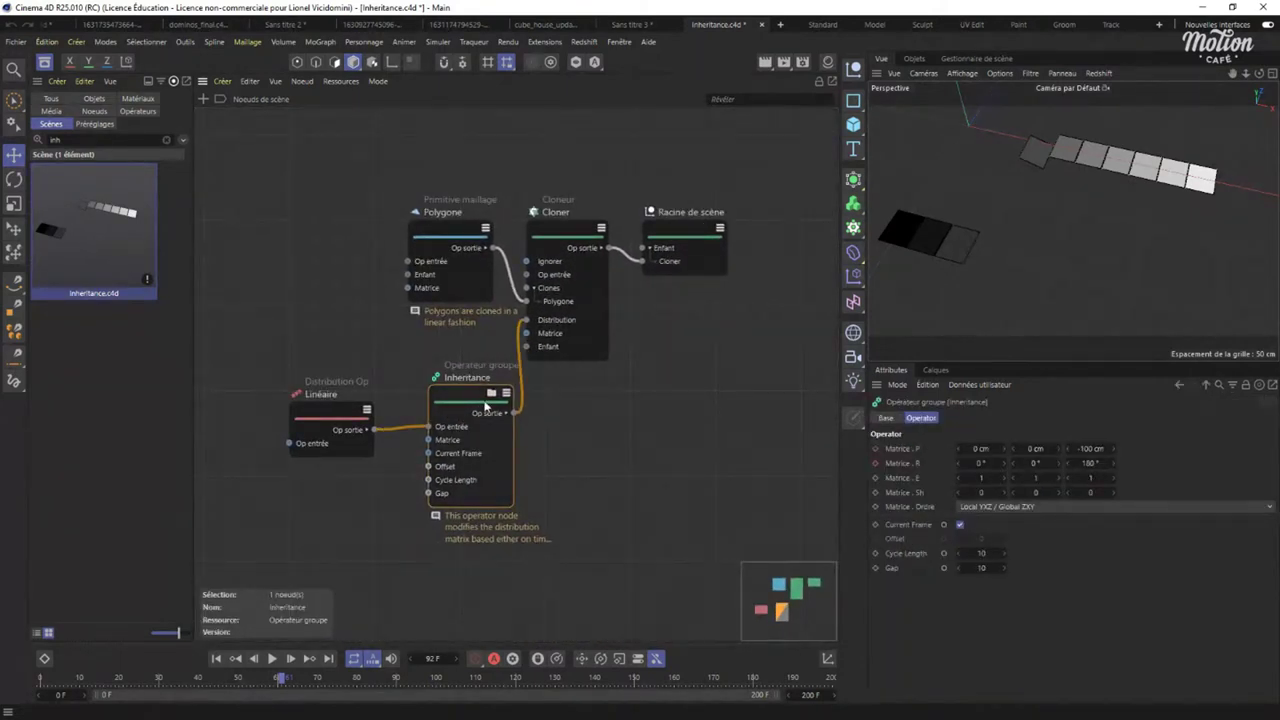
{"action": "left_click_drag", "start_coordinate": [460, 234], "coordinate": [334, 221]}
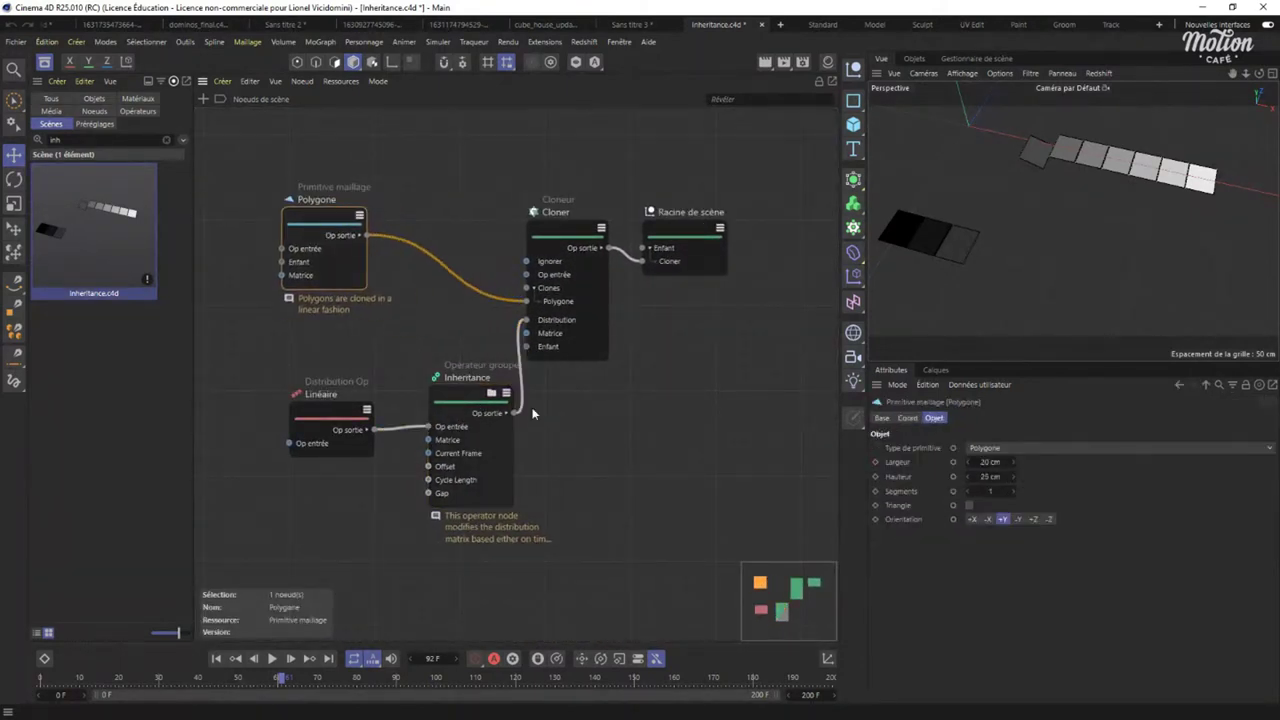
Browse the nodes inside the Inheritance group with the asset panel hidden, then return to Nœuds de scène.
{"action": "left_click", "coordinate": [492, 392]}
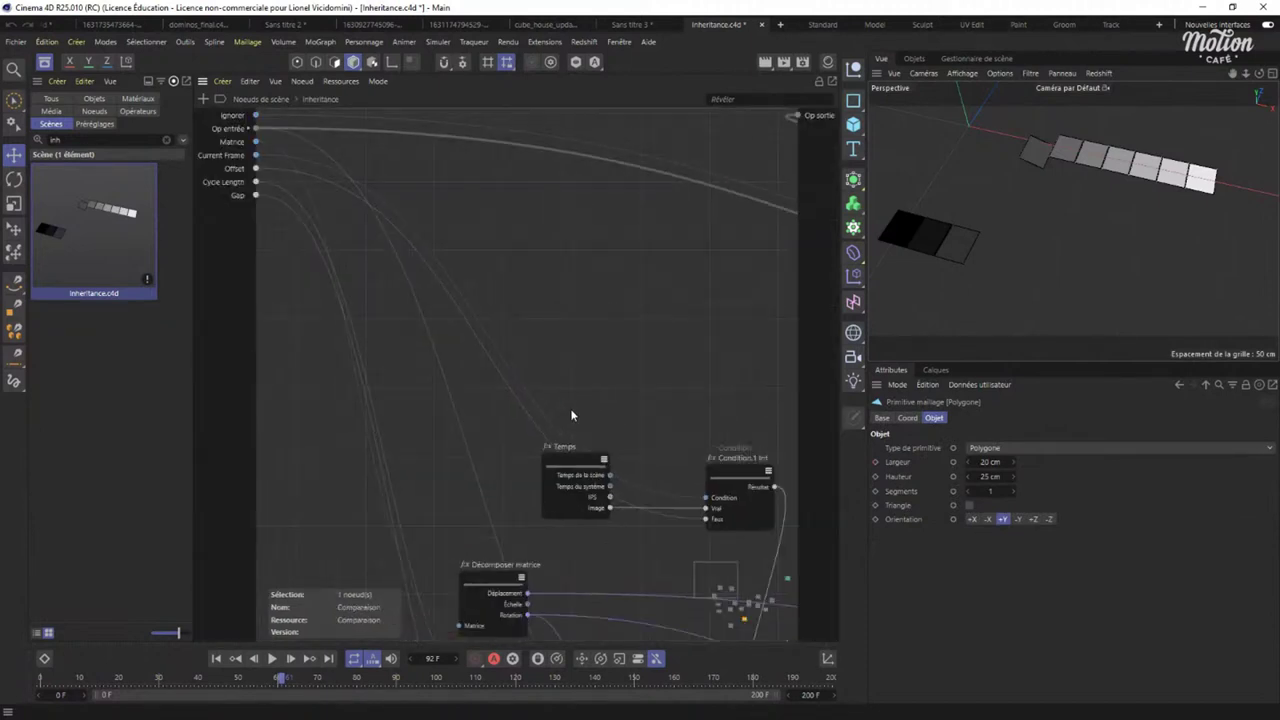
{"action": "middle_click_drag", "start_coordinate": [570, 408], "coordinate": [464, 281]}
{"action": "left_click", "coordinate": [37, 81]}
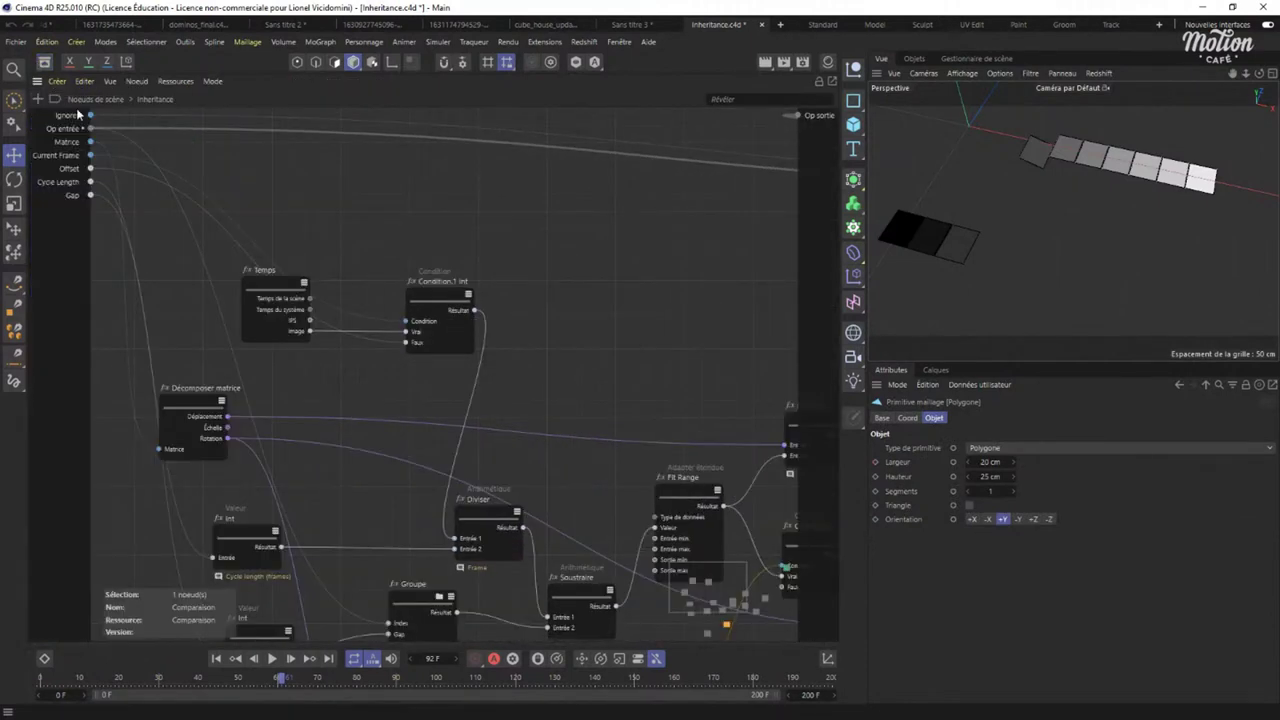
{"action": "scroll", "coordinate": [476, 304], "scroll_direction": "down", "scroll_amount": 4}
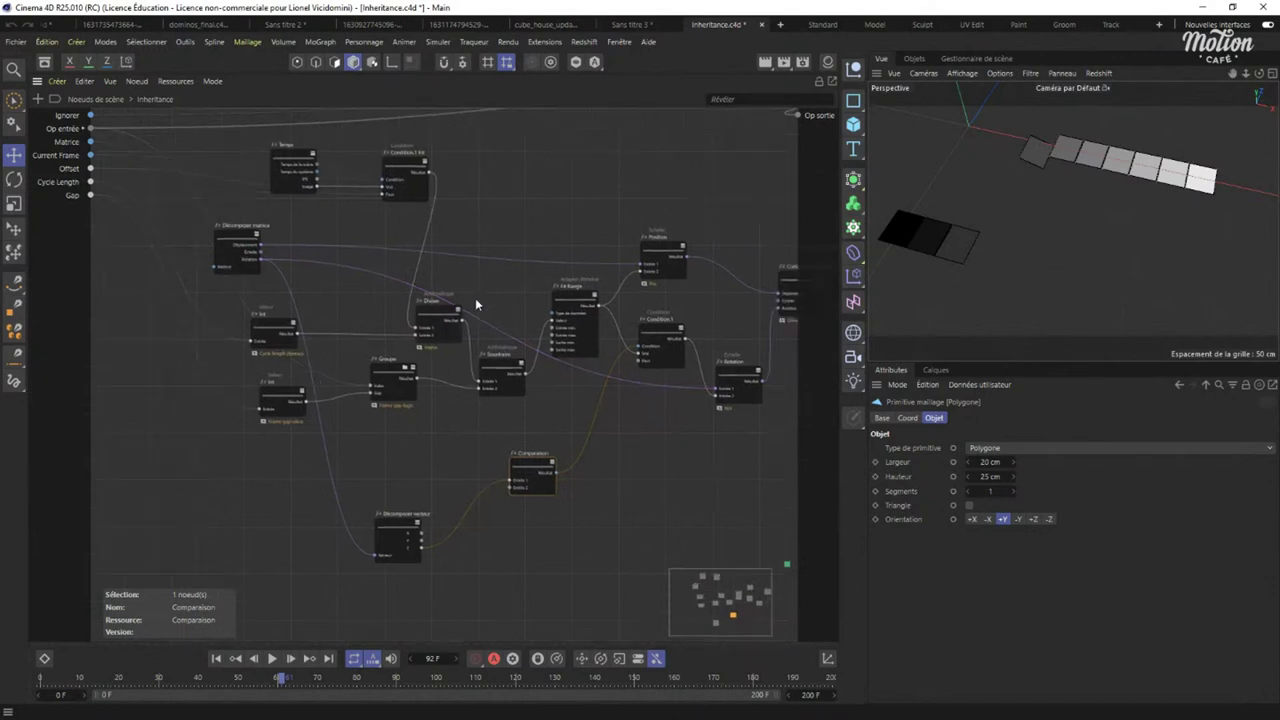
{"action": "middle_click_drag", "start_coordinate": [476, 304], "coordinate": [451, 436]}
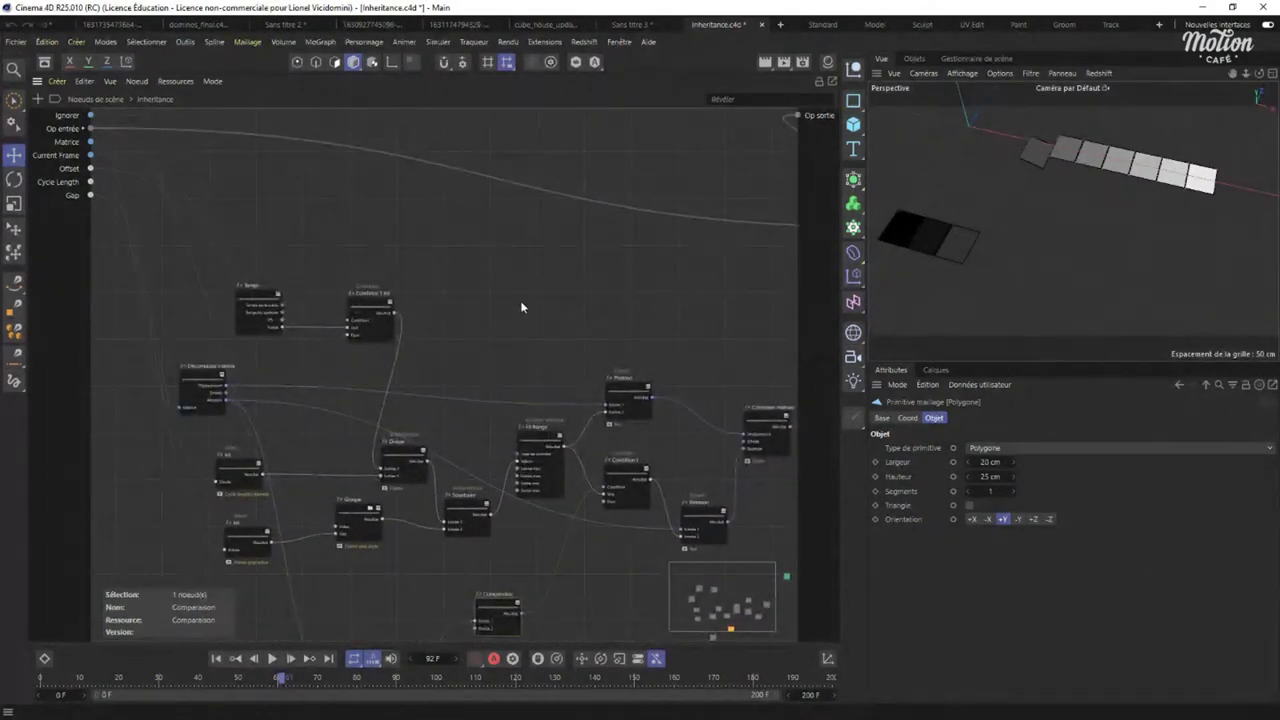
{"action": "middle_click_drag", "start_coordinate": [521, 306], "coordinate": [418, 245]}
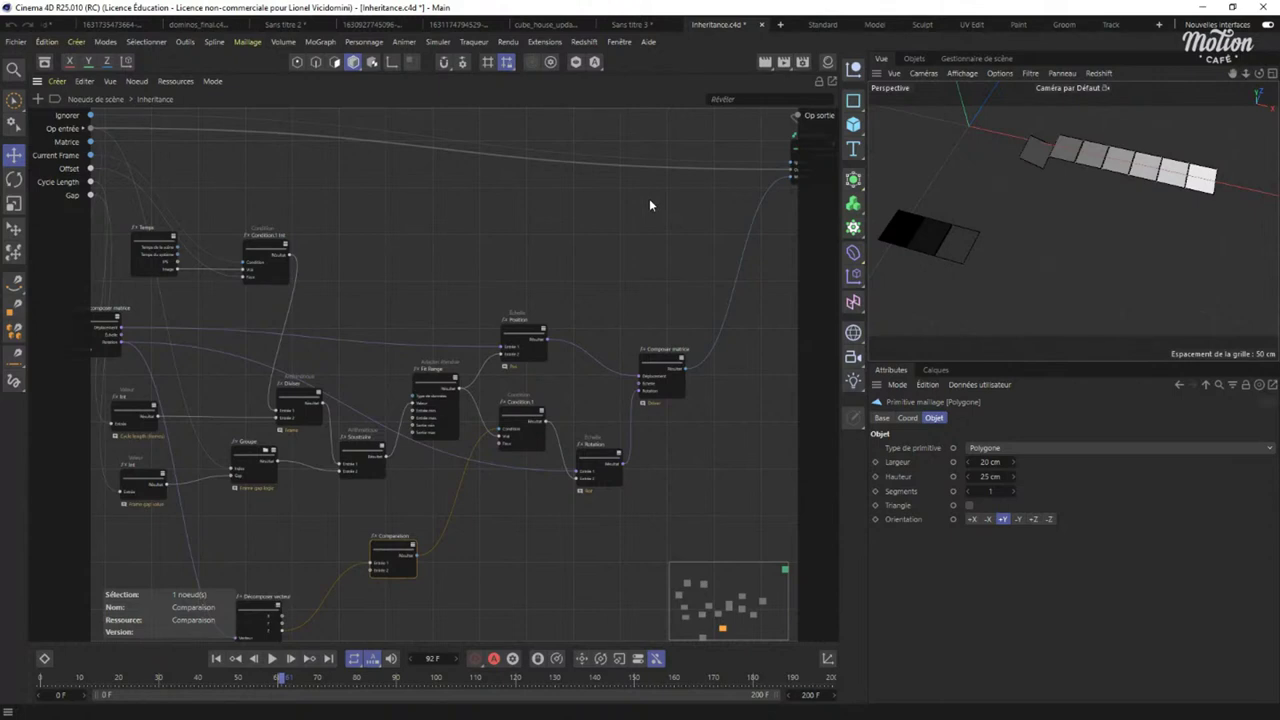
{"action": "middle_click_drag", "start_coordinate": [643, 206], "coordinate": [686, 157]}
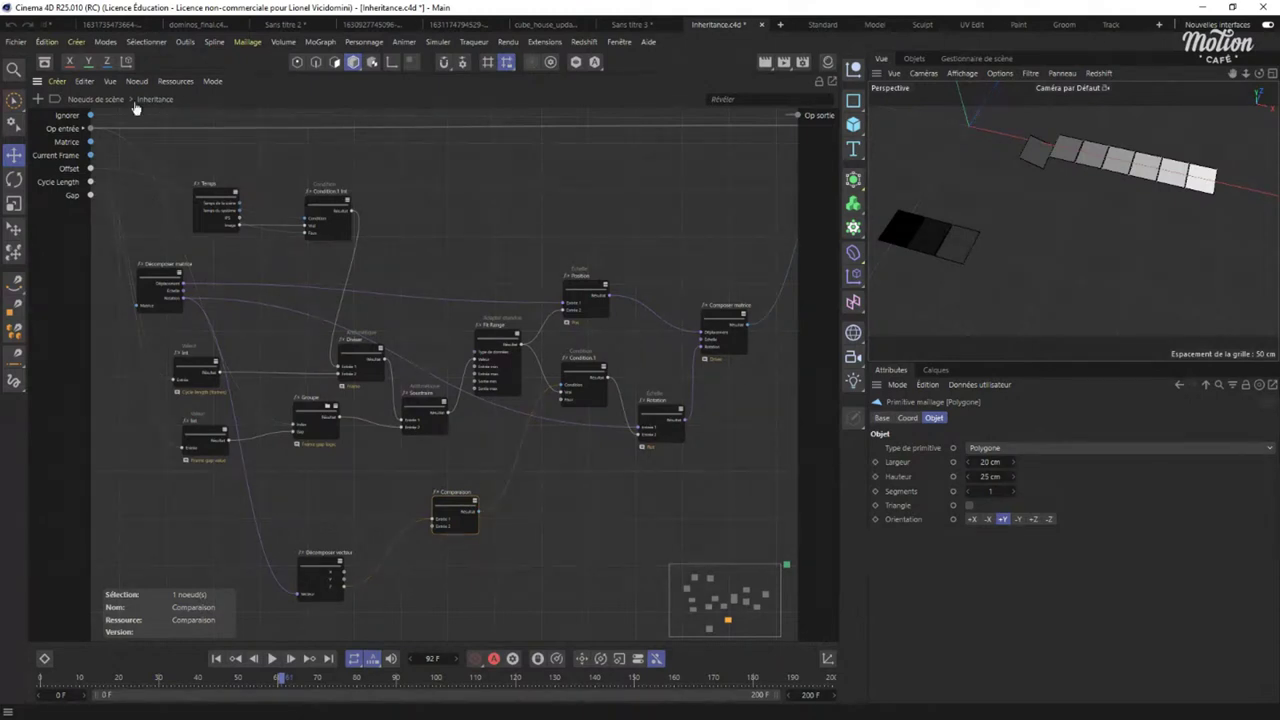
{"action": "left_click", "coordinate": [100, 100]}
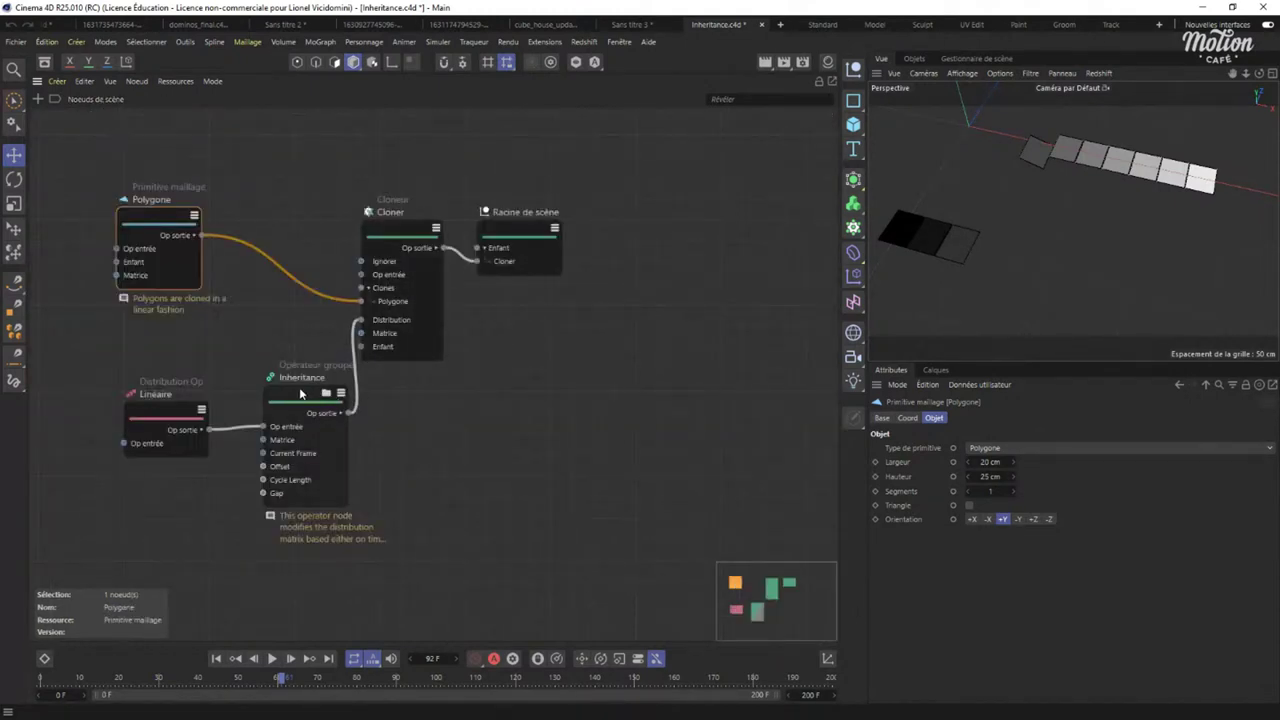
Reposition the Inheritance node and check, then cancel, the convert-to-resource options.
{"action": "left_click_drag", "start_coordinate": [300, 393], "coordinate": [280, 435]}
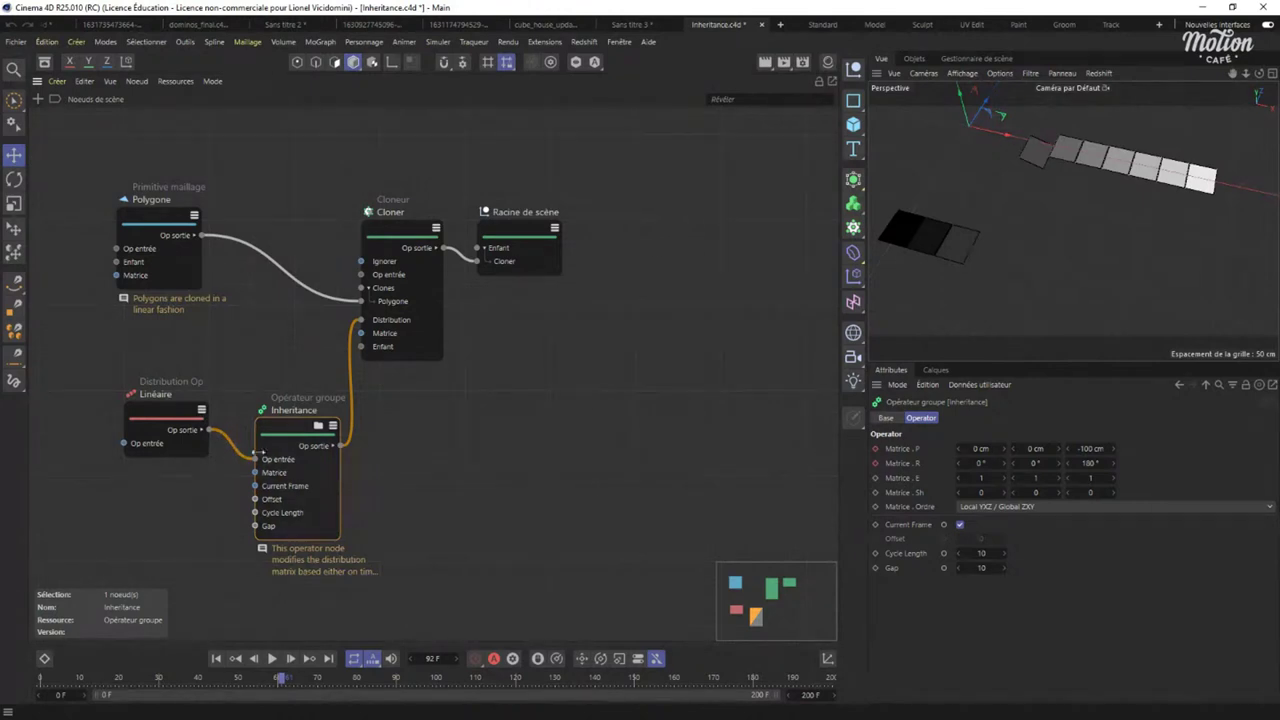
{"action": "left_click_drag", "start_coordinate": [309, 436], "coordinate": [292, 450]}
{"action": "left_click", "coordinate": [176, 82]}
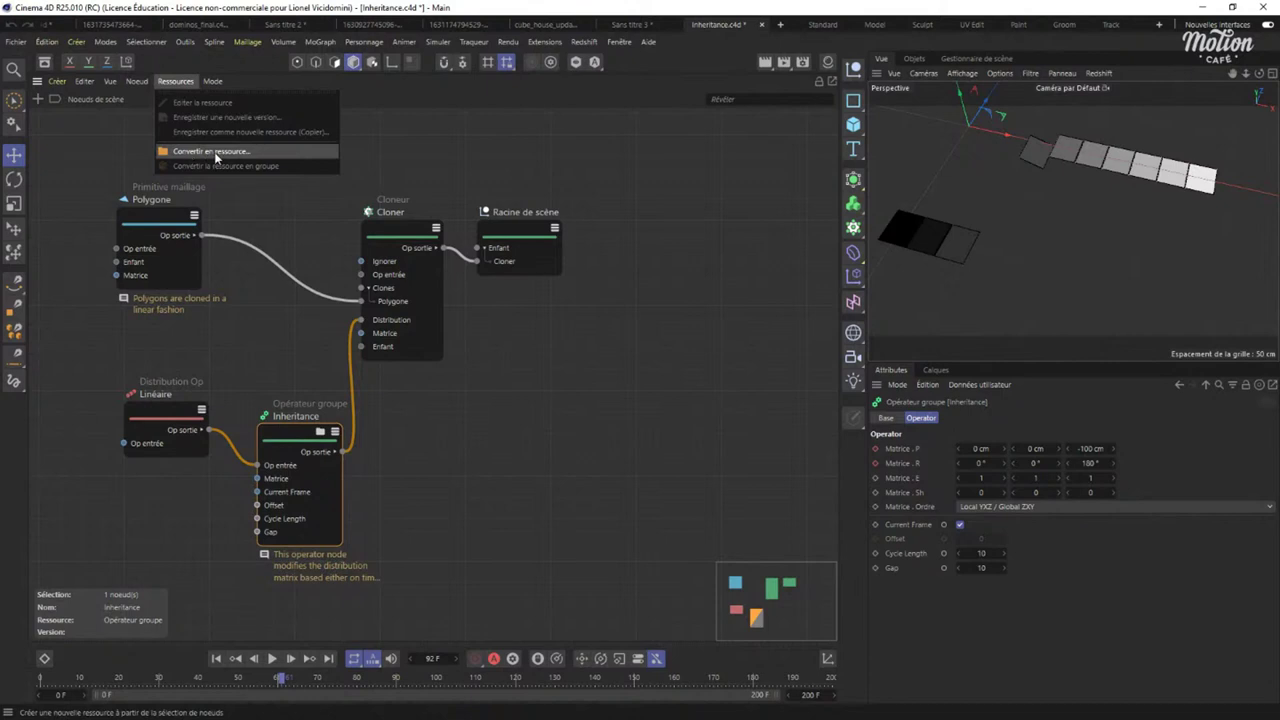
{"action": "key", "text": "Escape"}
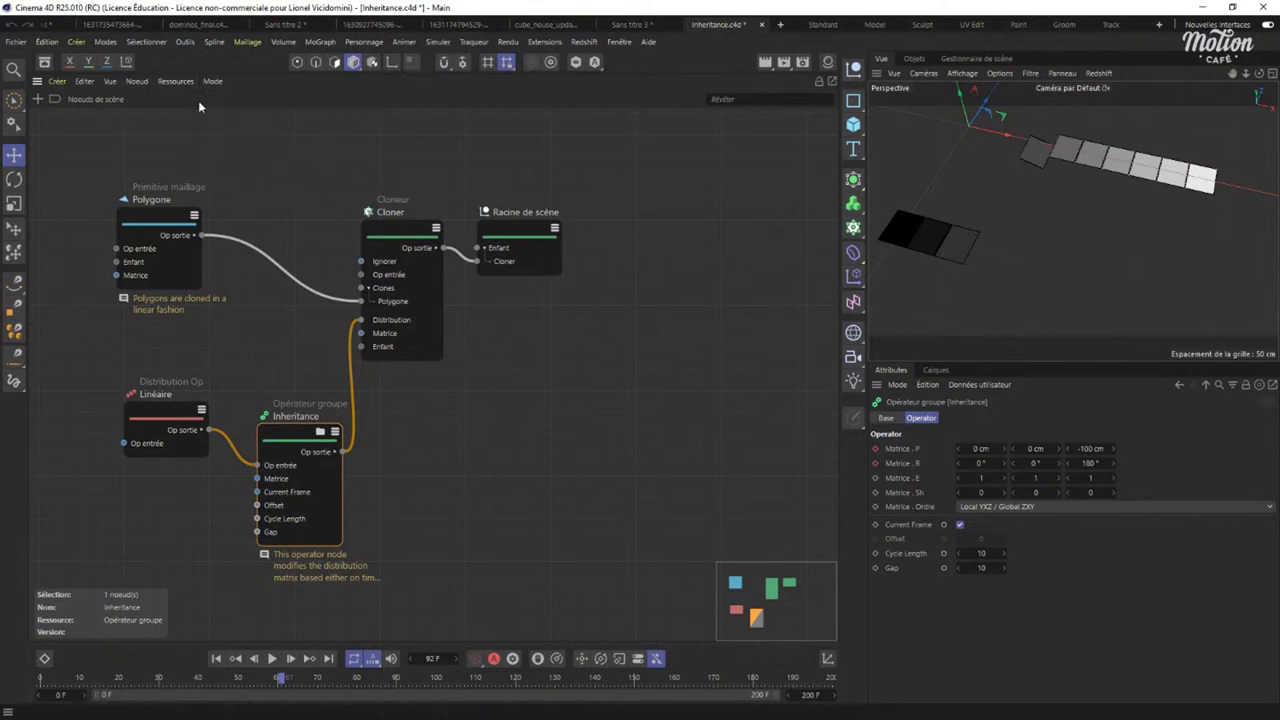
Filter the asset browser to node assets in the Nœuds category with small thumbnails.
{"action": "left_click", "coordinate": [54, 99]}
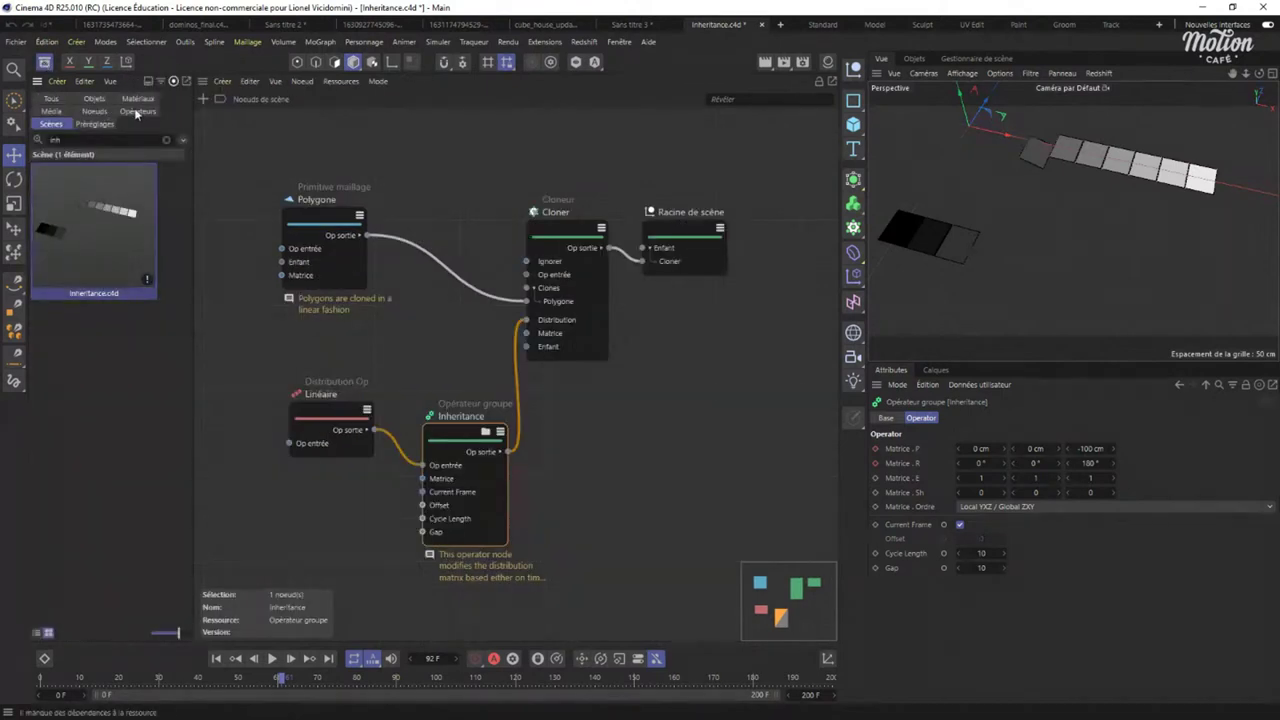
{"action": "left_click", "coordinate": [95, 112]}
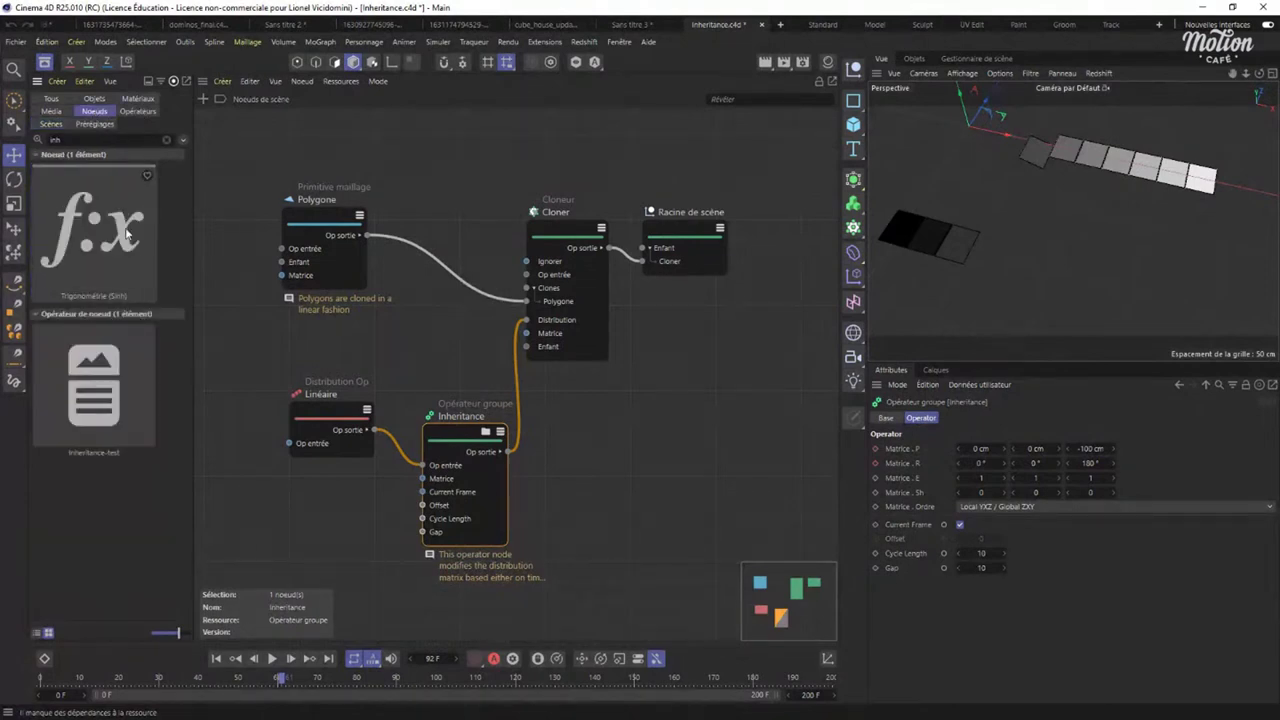
{"action": "left_click_drag", "start_coordinate": [177, 632], "coordinate": [101, 633]}
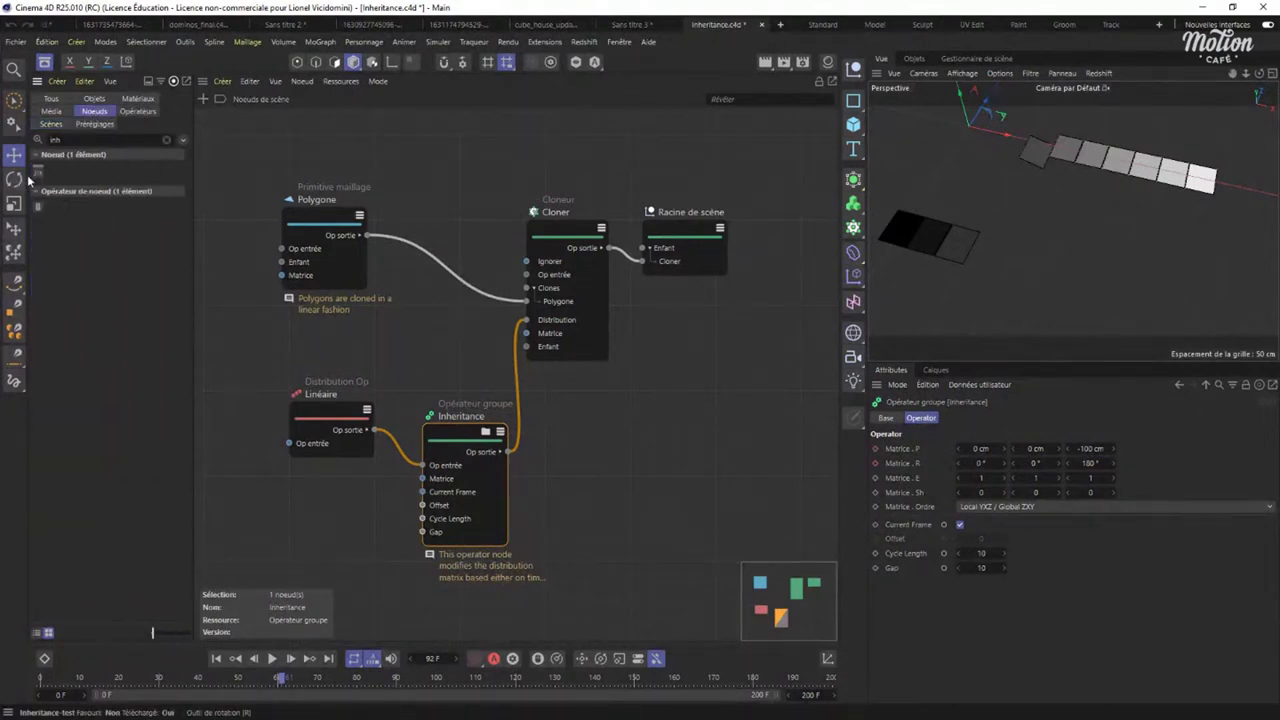
{"action": "left_click", "coordinate": [166, 139]}
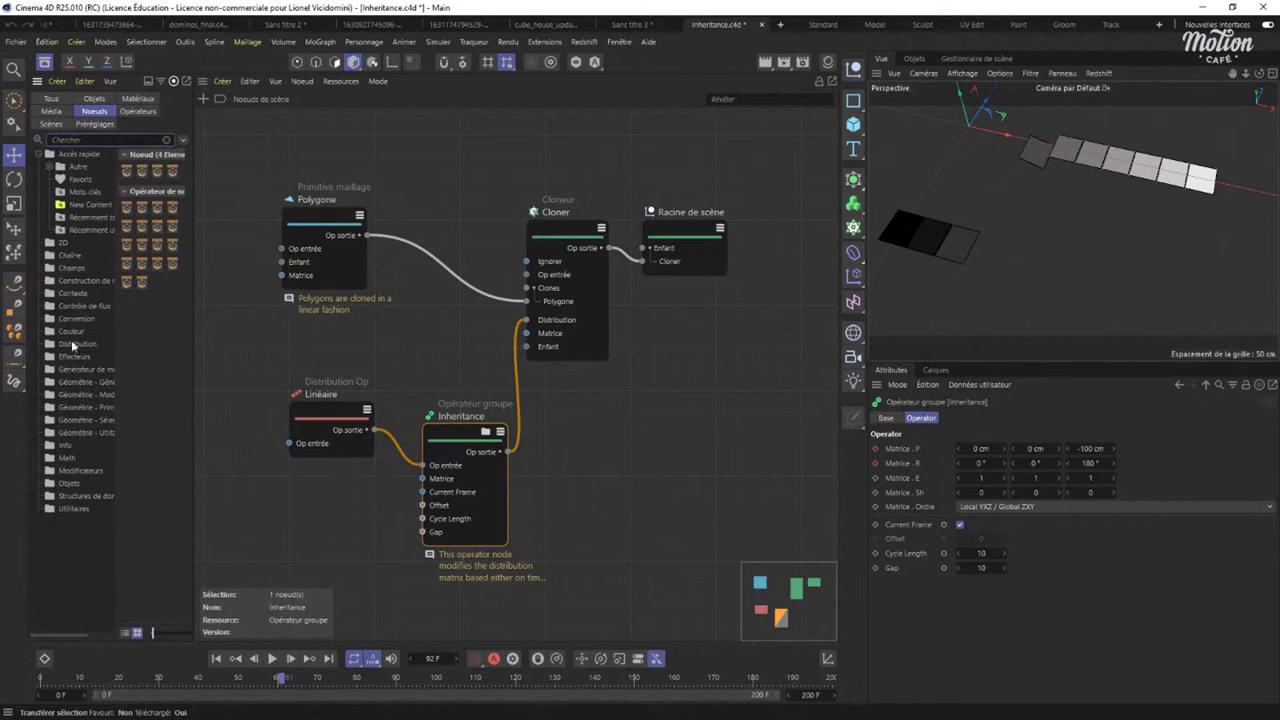
{"action": "left_click", "coordinate": [51, 98]}
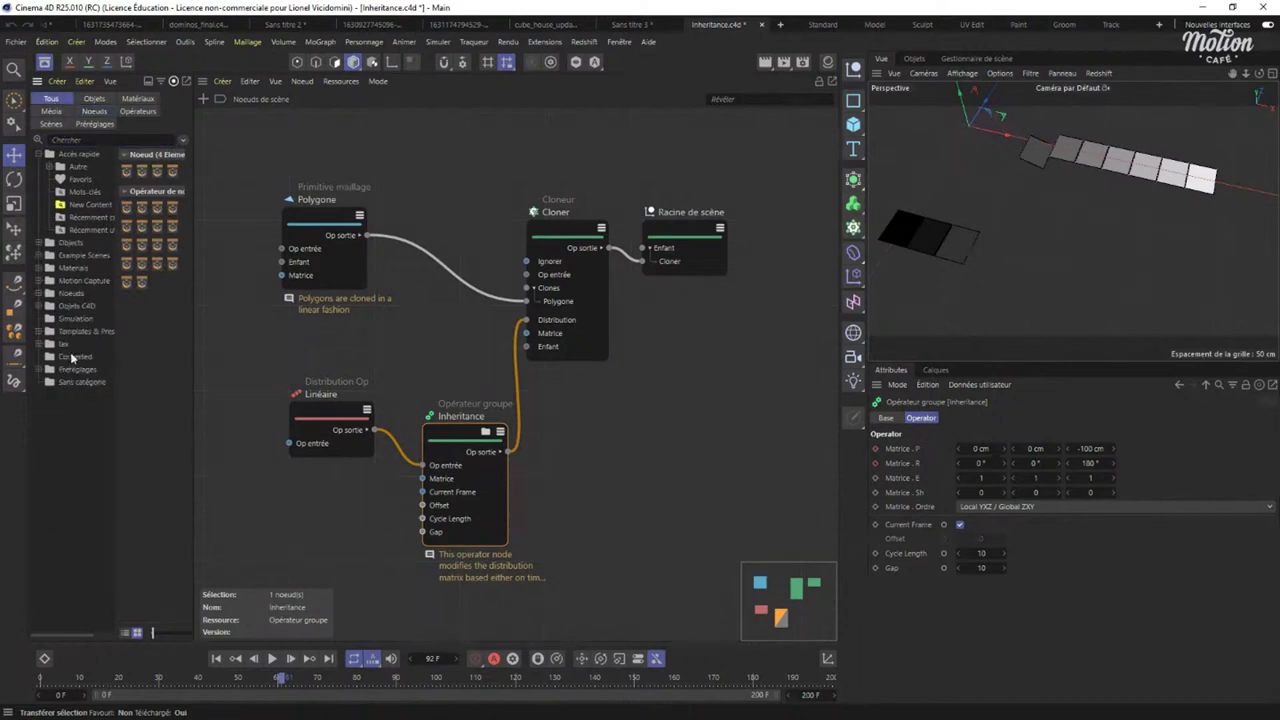
{"action": "left_click", "coordinate": [70, 296]}
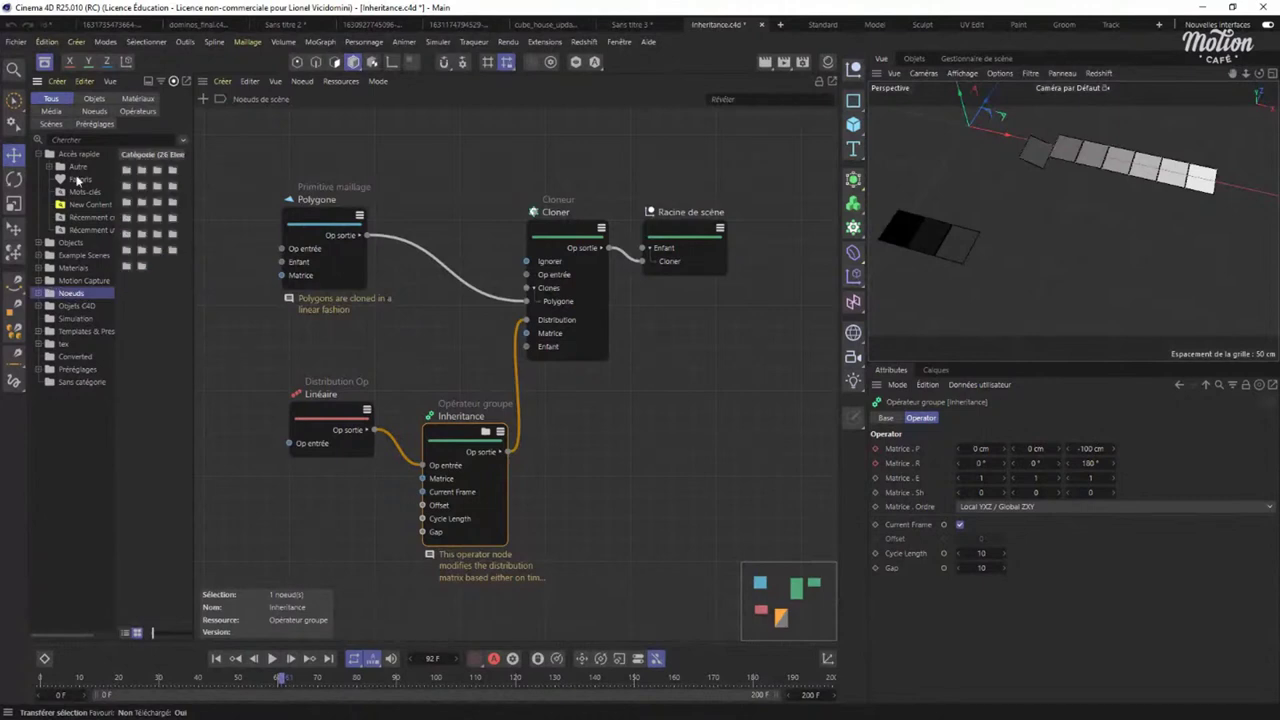
{"action": "left_click", "coordinate": [94, 111]}
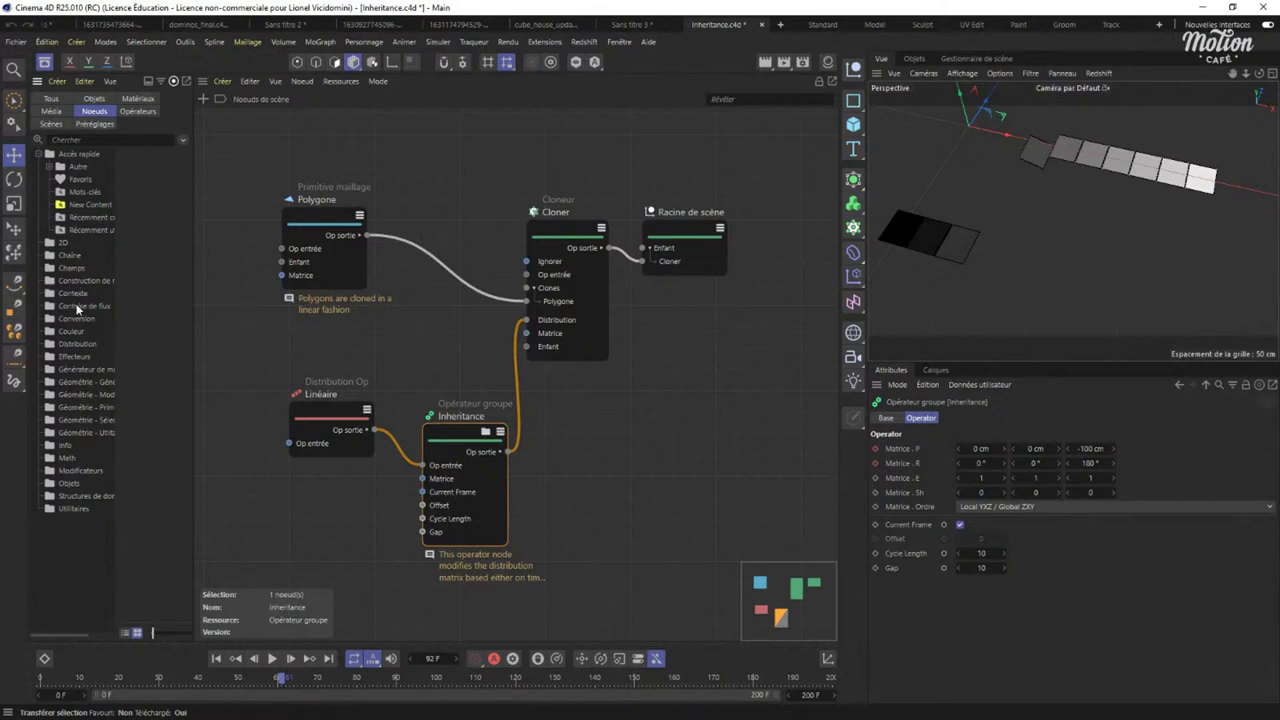
Select Inheritance-test in the Effecteurs list view, then switch to dominos_final.c4d.
{"action": "left_click", "coordinate": [78, 356]}
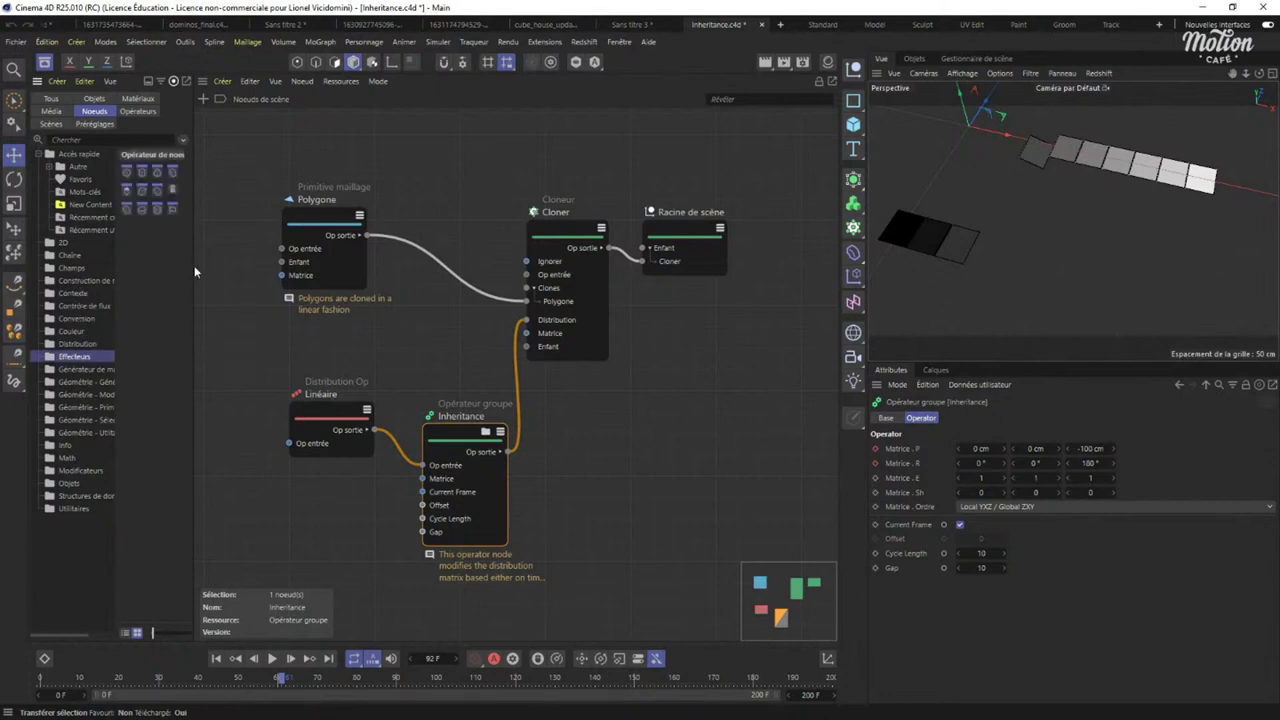
{"action": "left_click", "coordinate": [124, 633]}
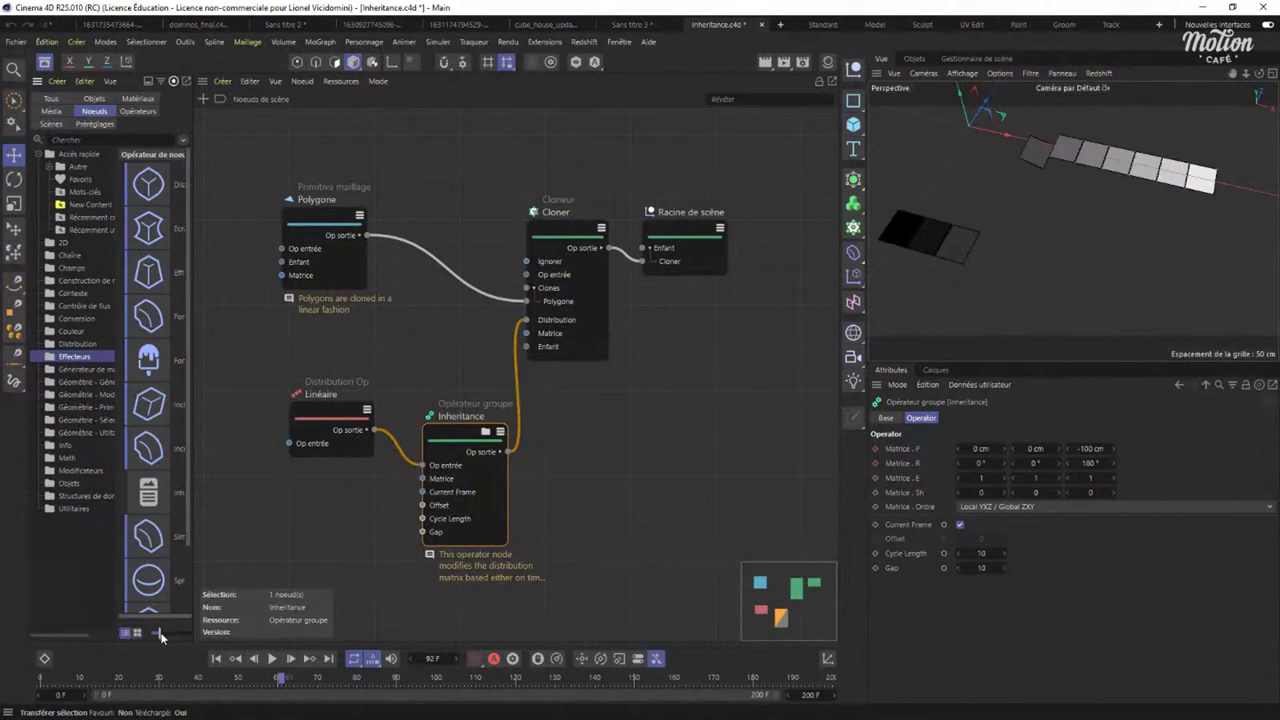
{"action": "left_click", "coordinate": [163, 253]}
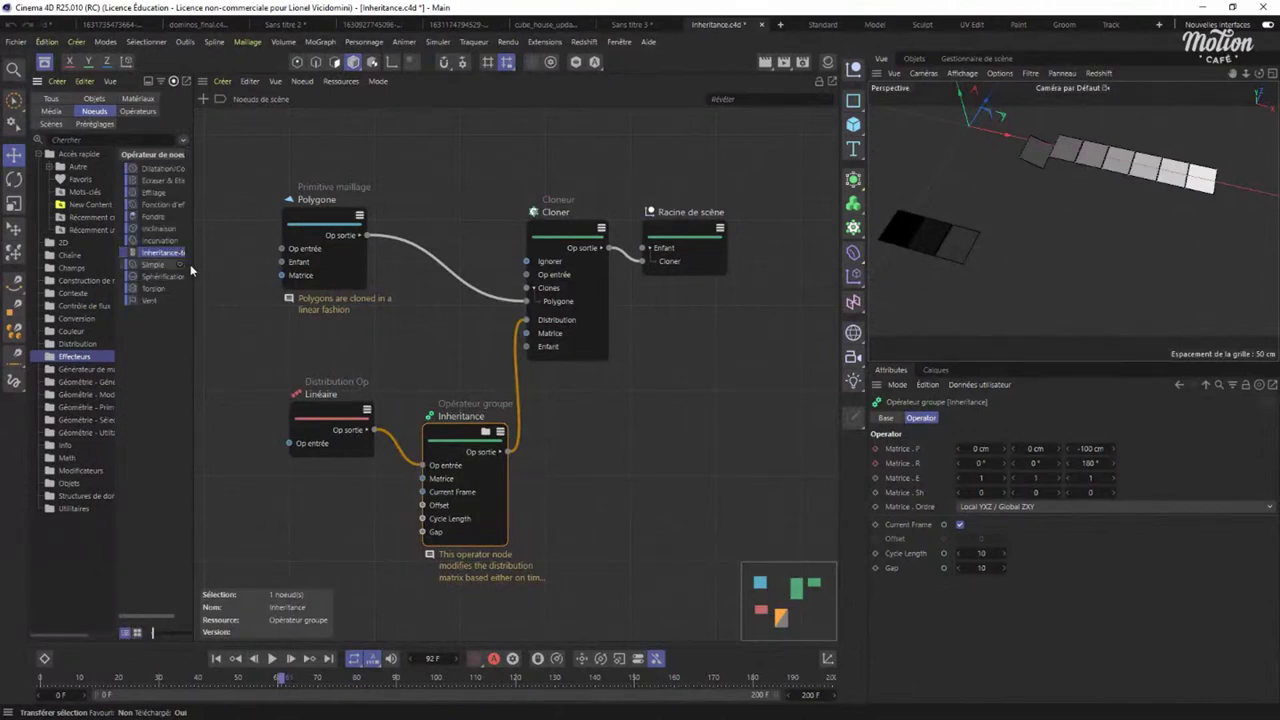
{"action": "left_click_drag", "start_coordinate": [195, 270], "coordinate": [280, 268]}
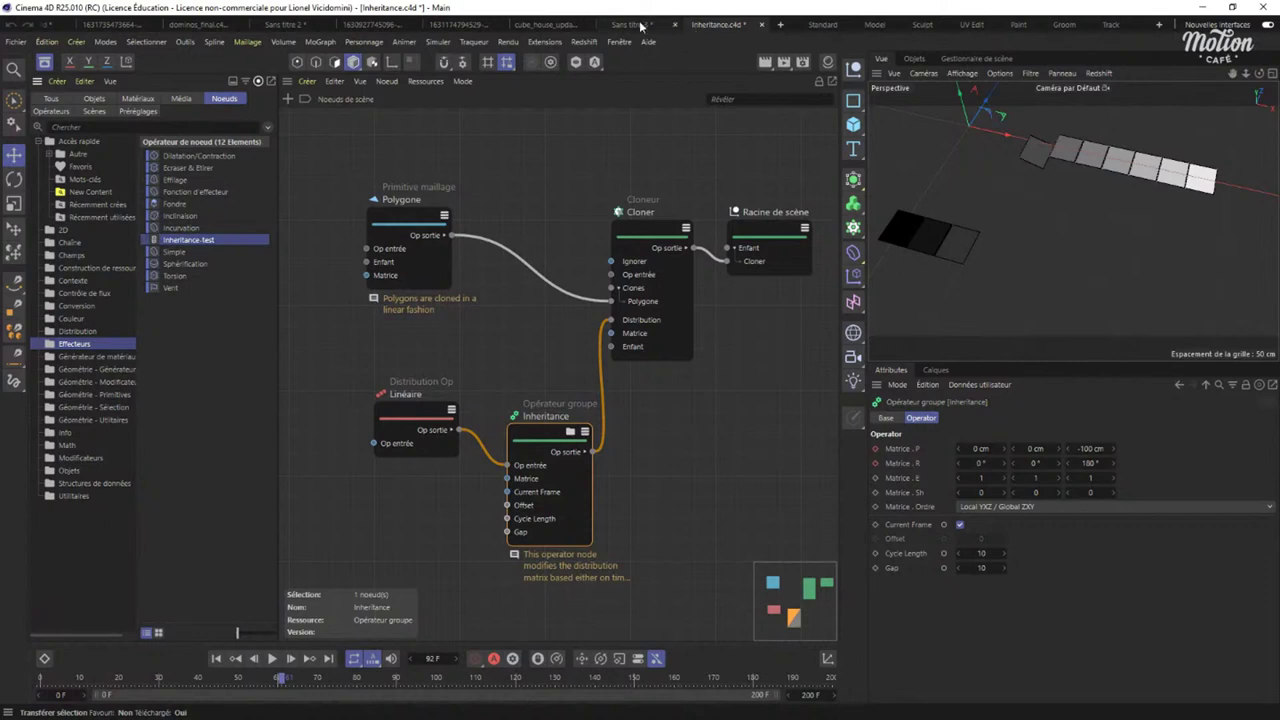
{"action": "left_click", "coordinate": [196, 24]}
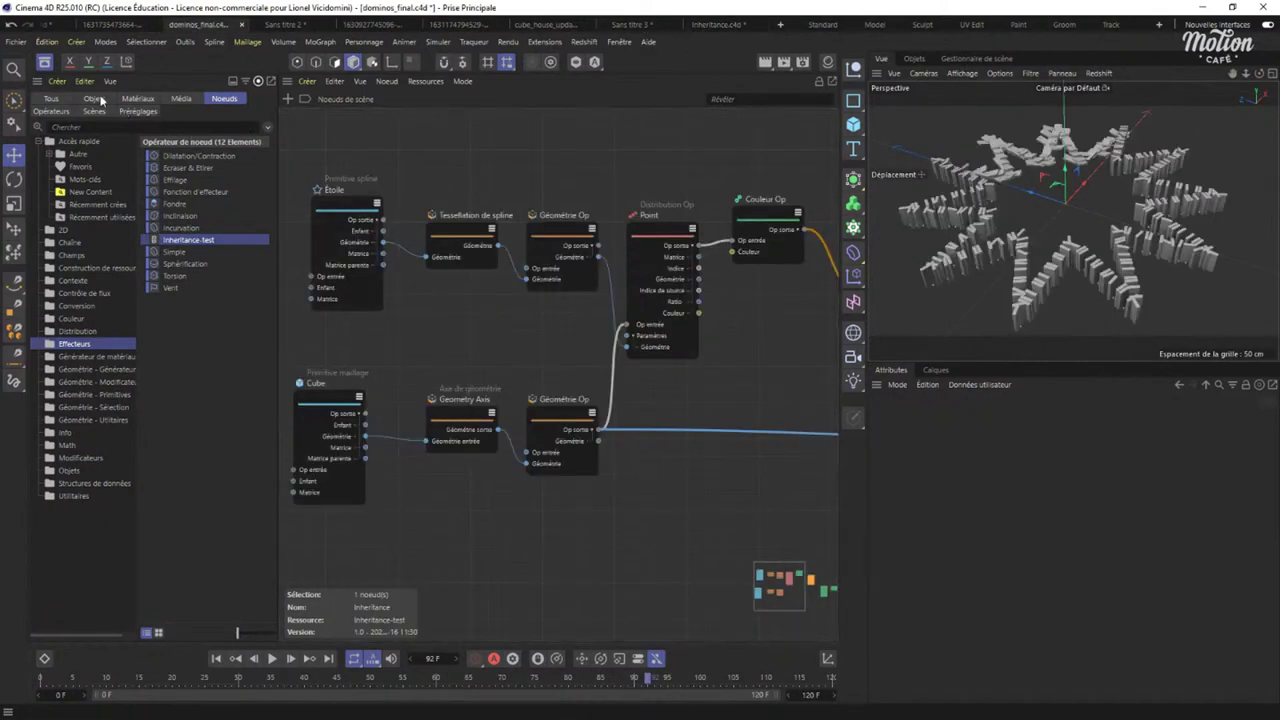
Move the Inheritance node below the blue wire, then create the new document Sans titre 6.
{"action": "left_click", "coordinate": [44, 64]}
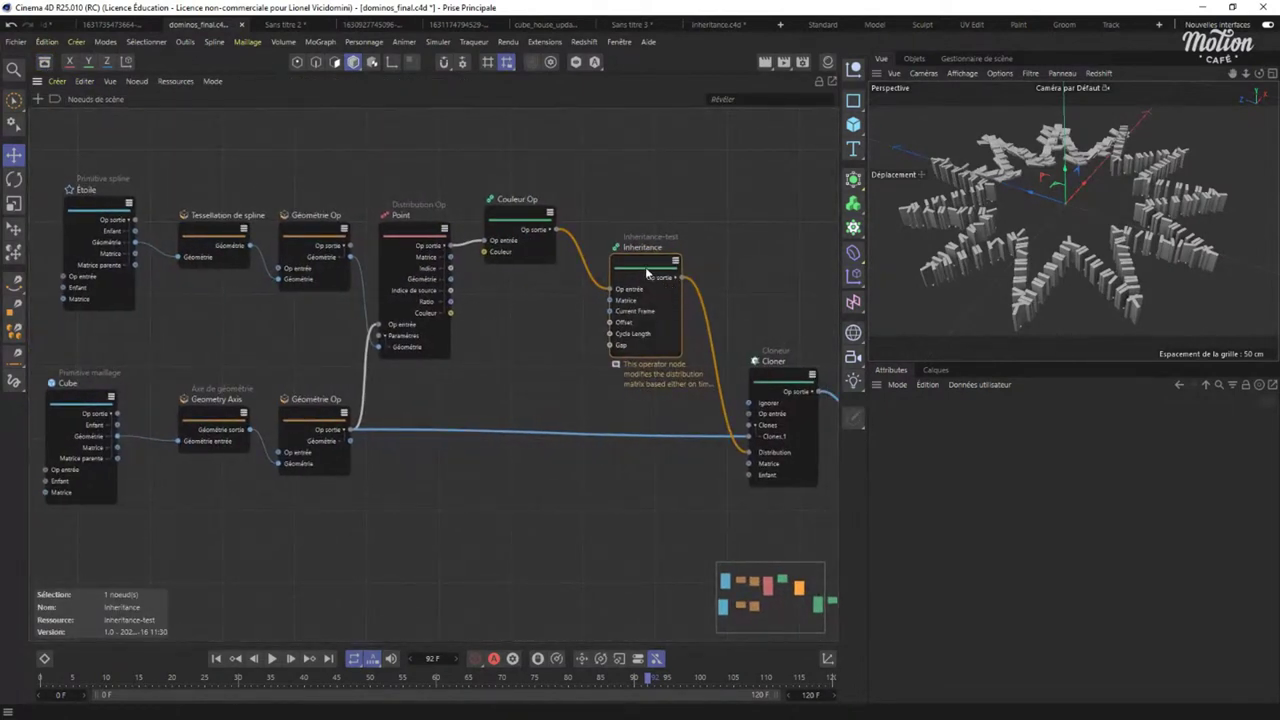
{"action": "left_click_drag", "start_coordinate": [652, 268], "coordinate": [633, 473]}
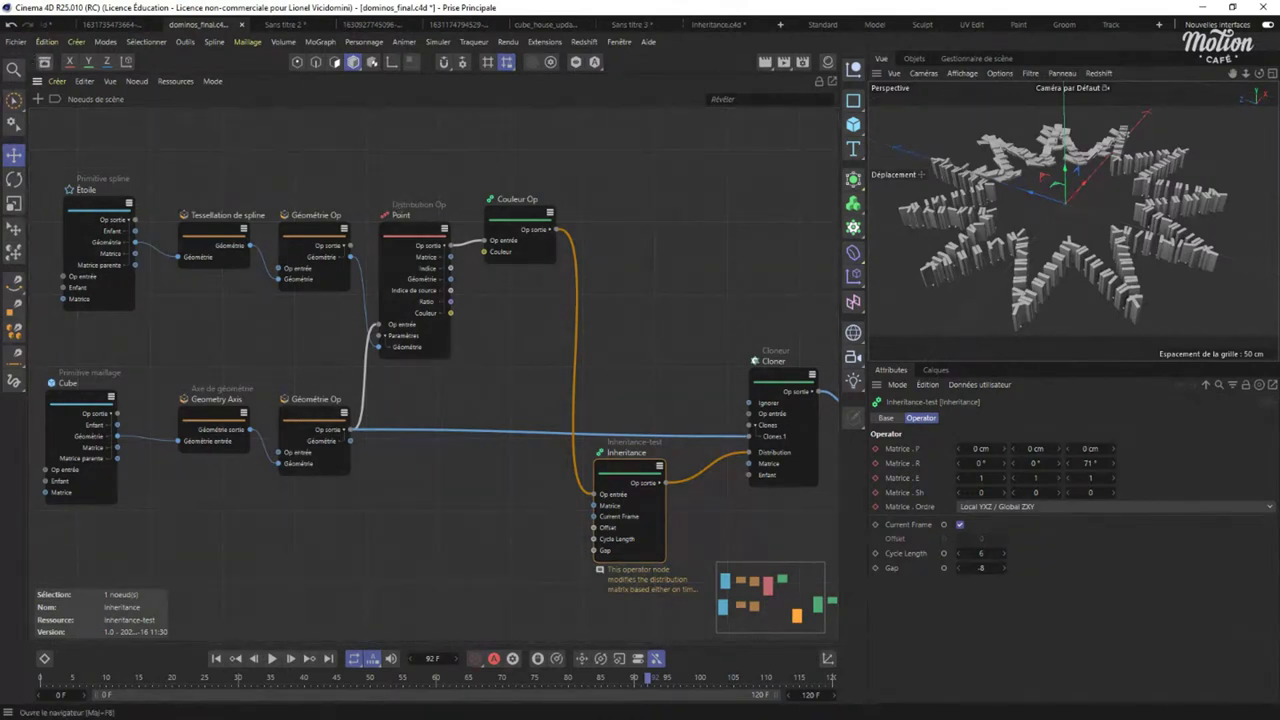
{"action": "left_click", "coordinate": [780, 24]}
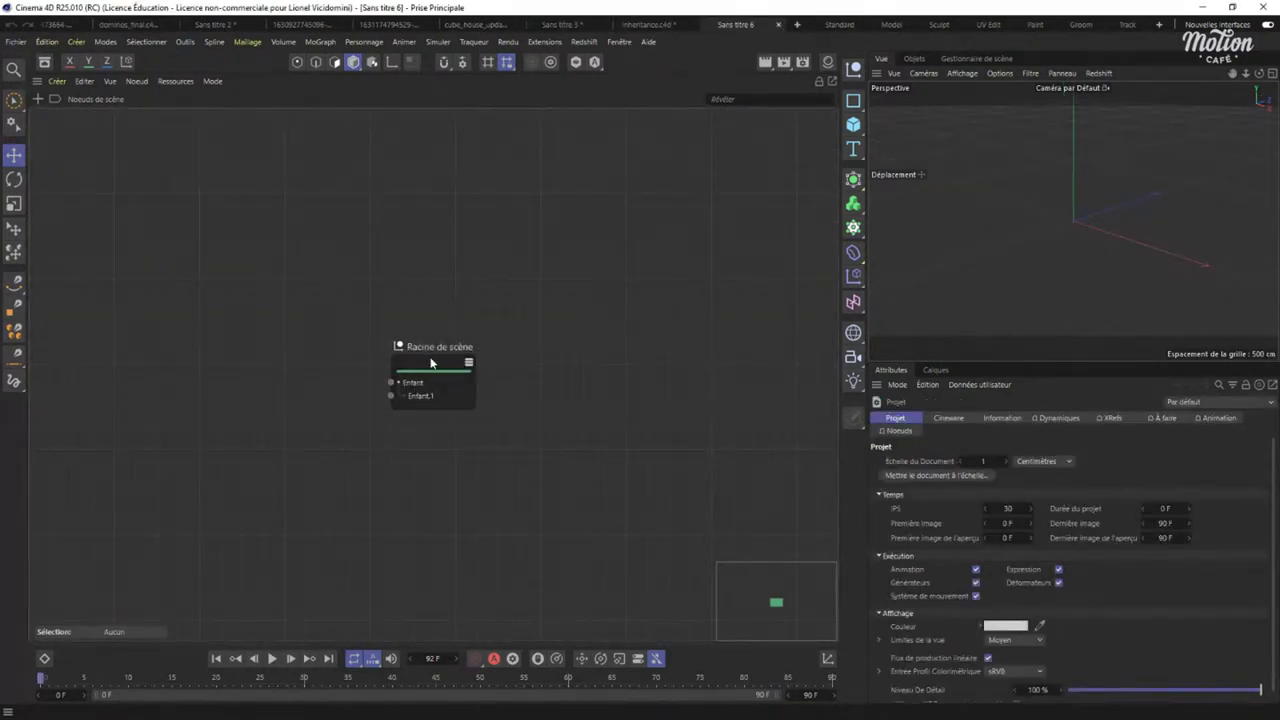
Shift the Racine de scène node right and add a Primitive spline node, a 400 × 400 cm Rectangle.
{"action": "left_click_drag", "start_coordinate": [431, 363], "coordinate": [735, 373]}
{"action": "left_click", "coordinate": [244, 289]}
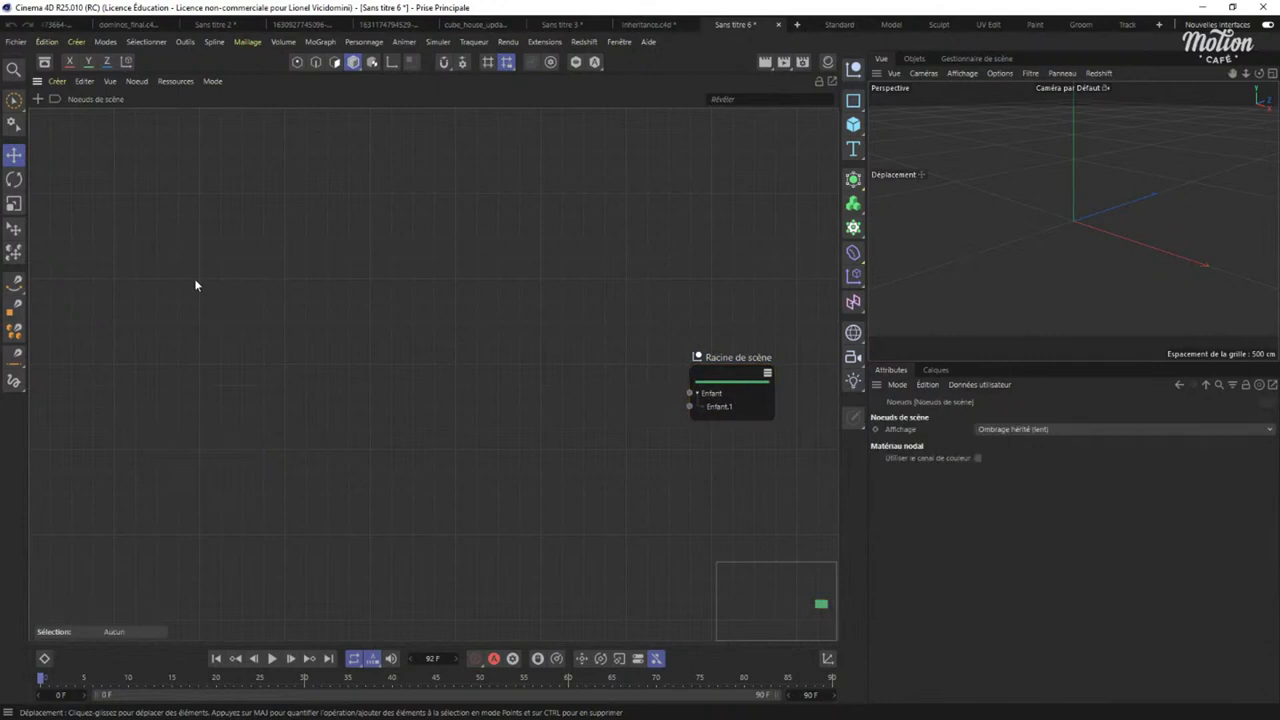
{"action": "double_click", "coordinate": [196, 278]}
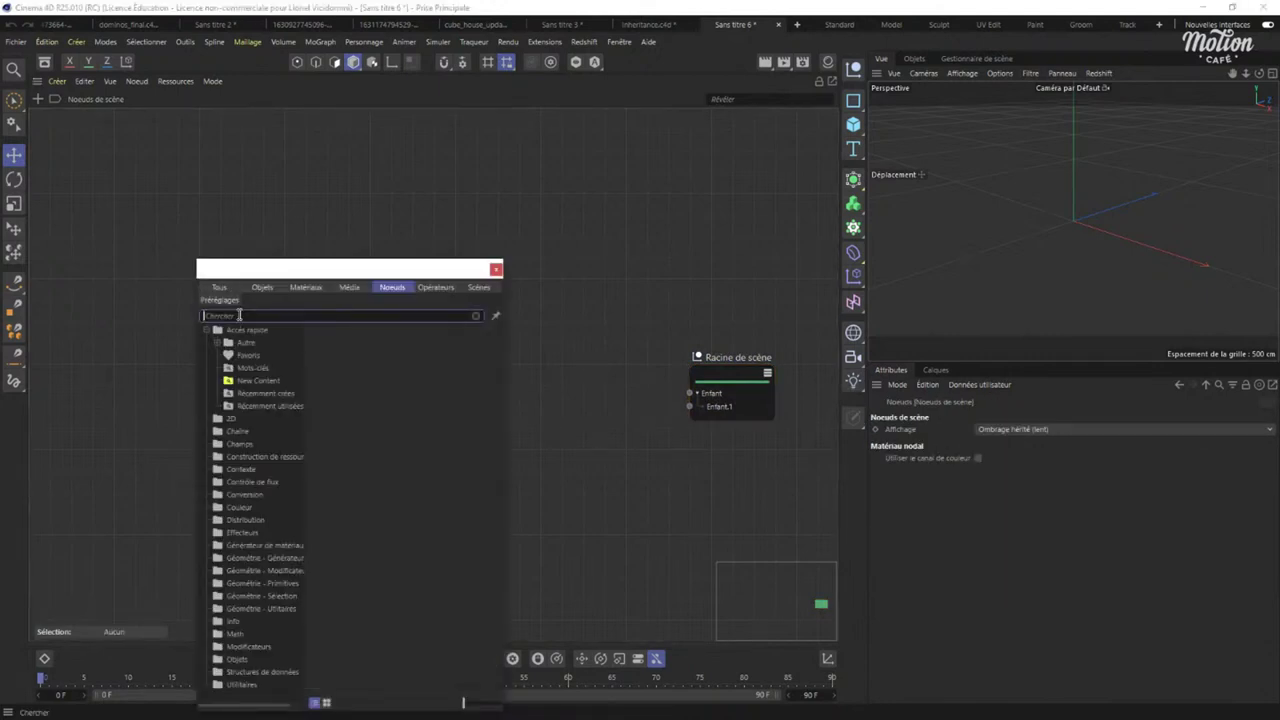
{"action": "type", "text": "primi"}
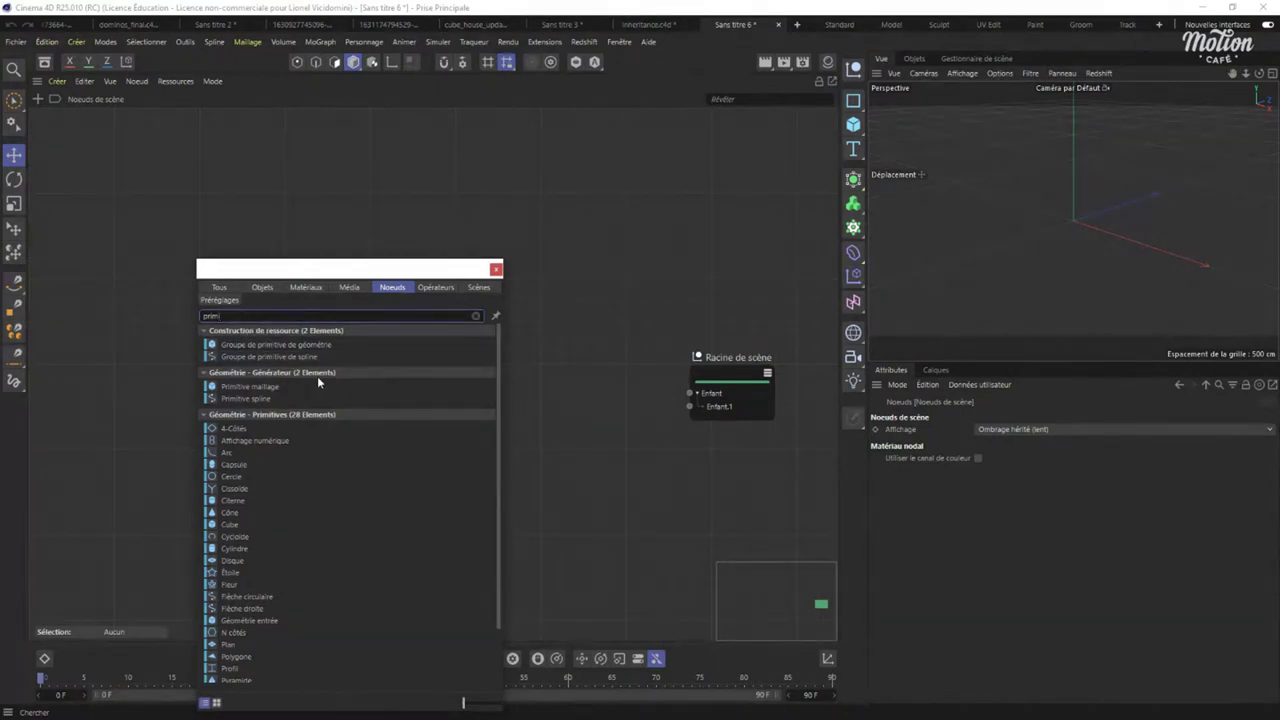
{"action": "left_click", "coordinate": [300, 398]}
{"action": "left_click_drag", "start_coordinate": [130, 215], "coordinate": [117, 199]}
{"action": "left_click", "coordinate": [993, 447]}
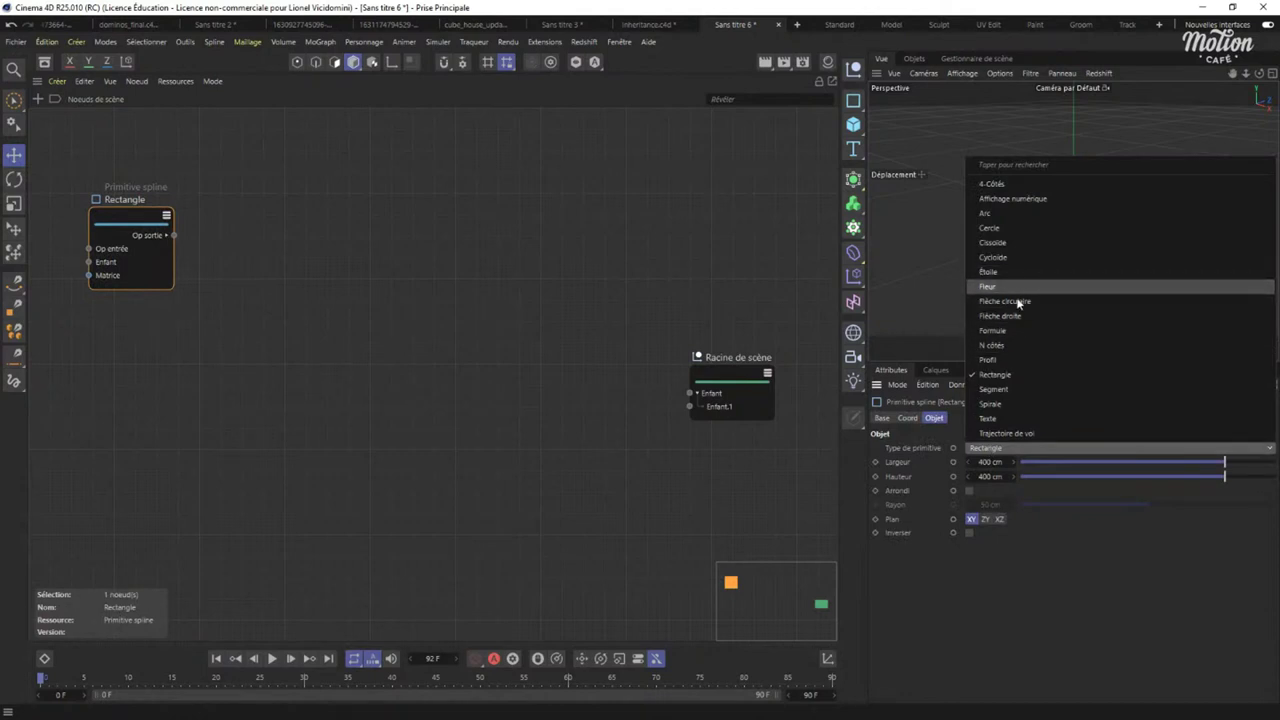
Make the primitive a Spirale wired into the root, on XZ with 0 cm height and 42 cm end radius.
{"action": "left_click", "coordinate": [992, 403]}
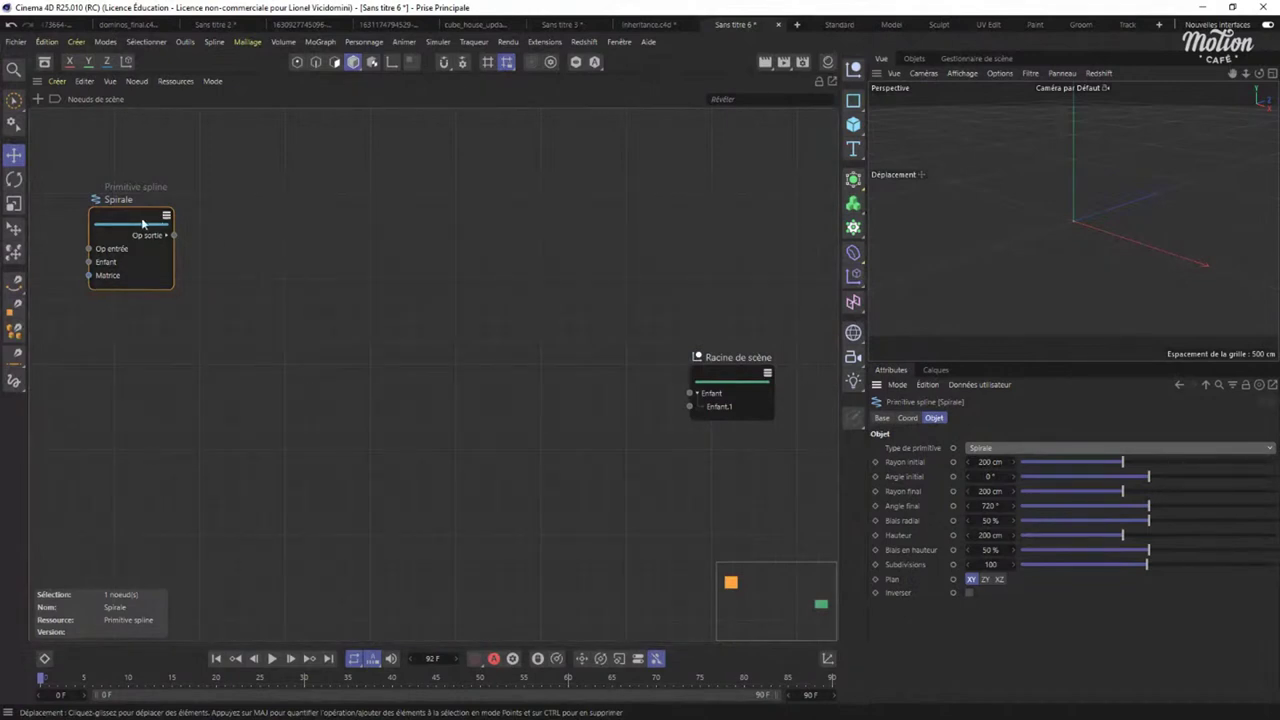
{"action": "left_click_drag", "start_coordinate": [173, 235], "coordinate": [690, 406]}
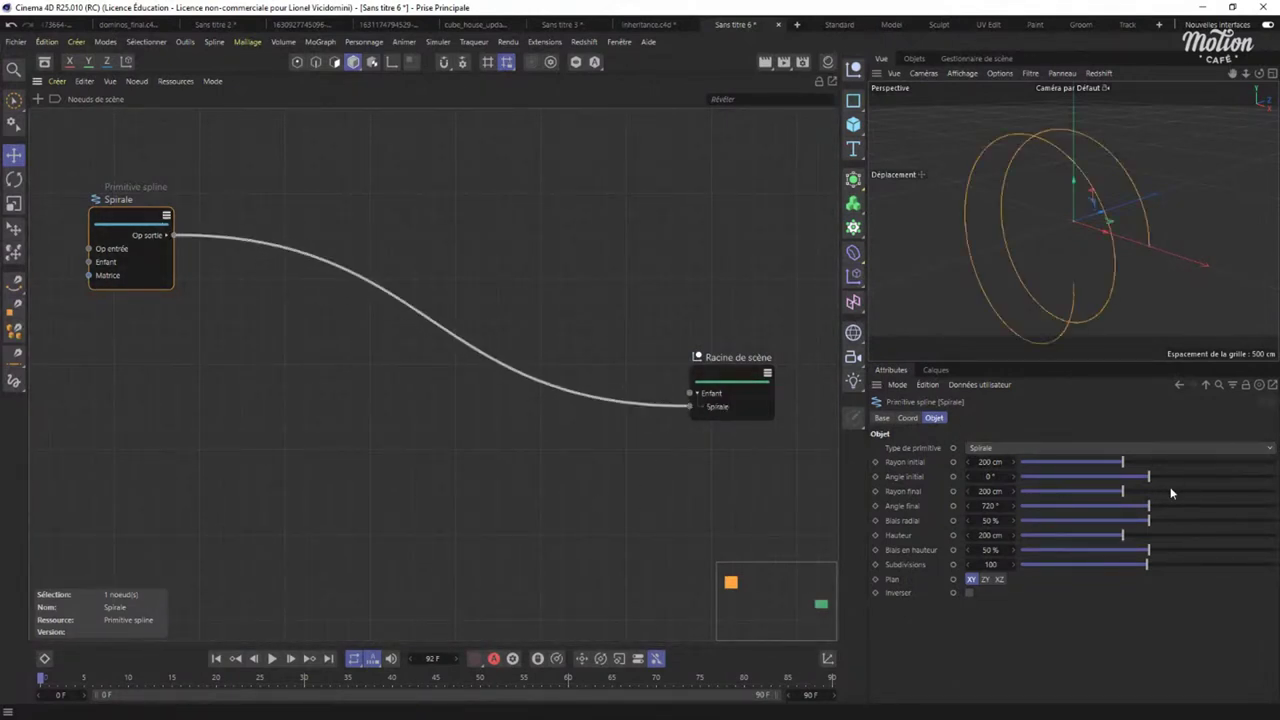
{"action": "left_click", "coordinate": [999, 580]}
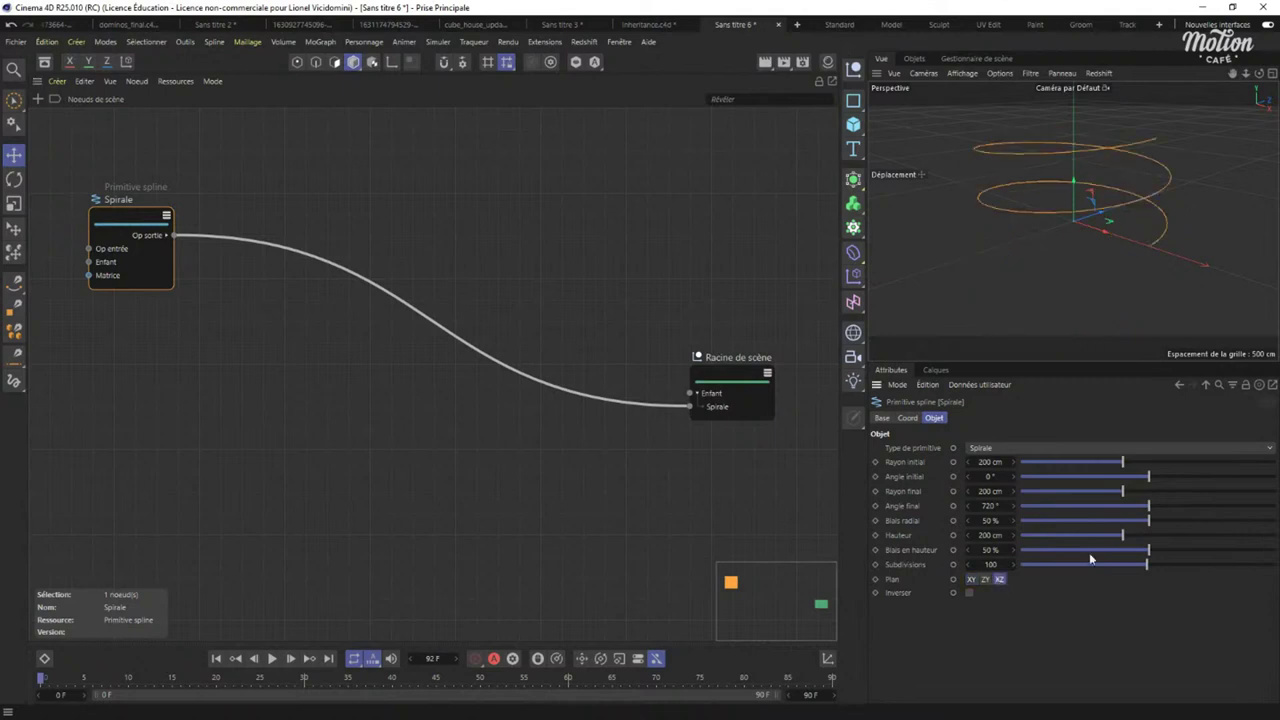
{"action": "left_click_drag", "start_coordinate": [1030, 262], "coordinate": [1050, 250], "text": "alt"}
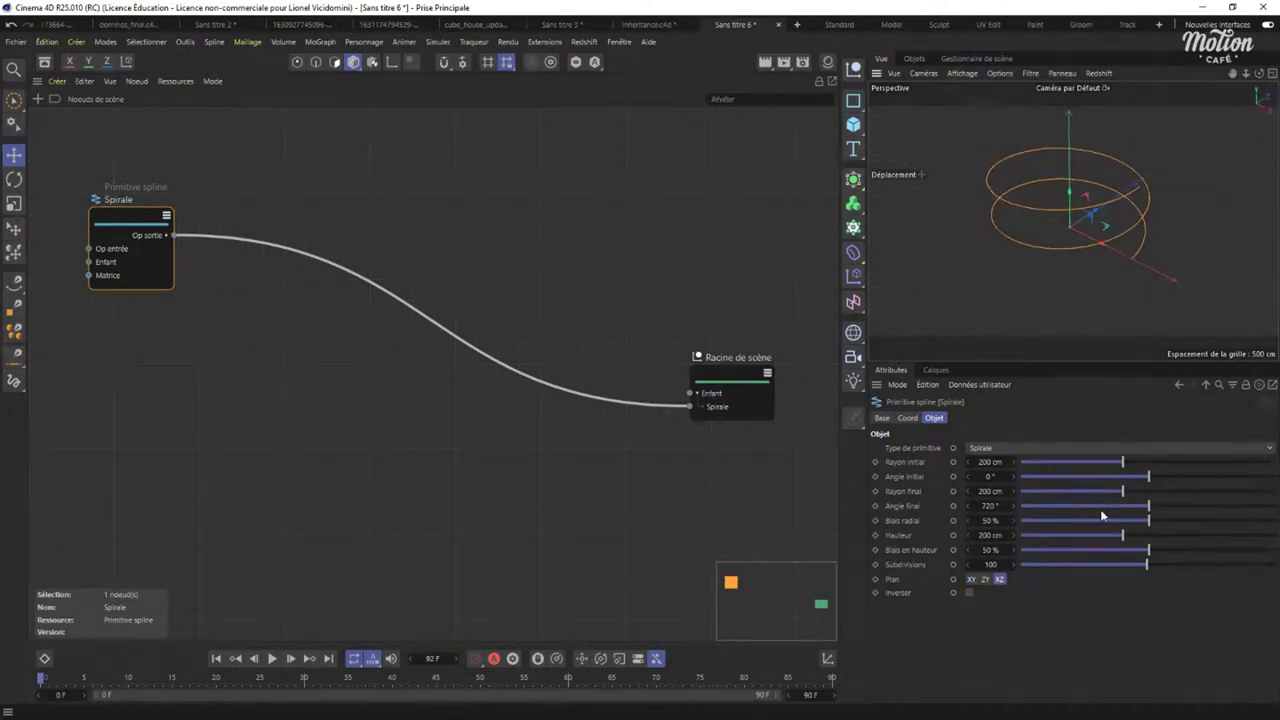
{"action": "left_click_drag", "start_coordinate": [1116, 537], "coordinate": [883, 549]}
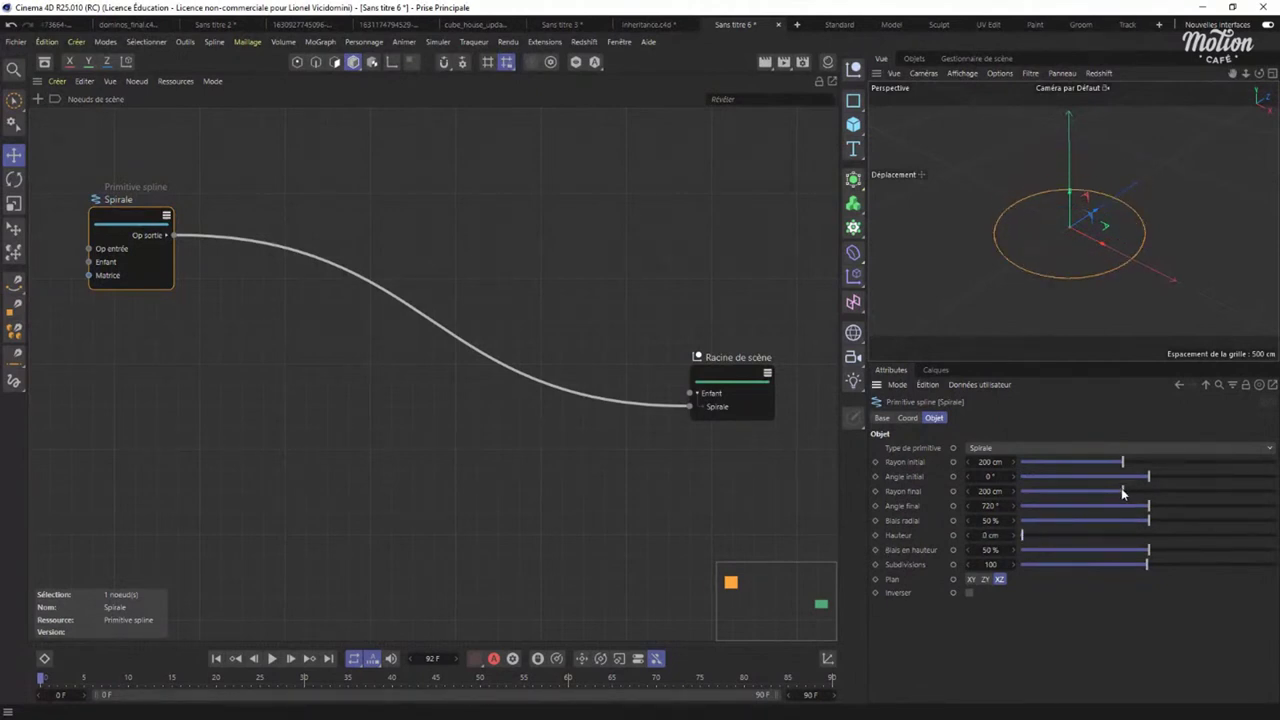
{"action": "left_click_drag", "start_coordinate": [1121, 490], "coordinate": [1042, 497]}
{"action": "left_click_drag", "start_coordinate": [1035, 500], "coordinate": [1049, 499]}
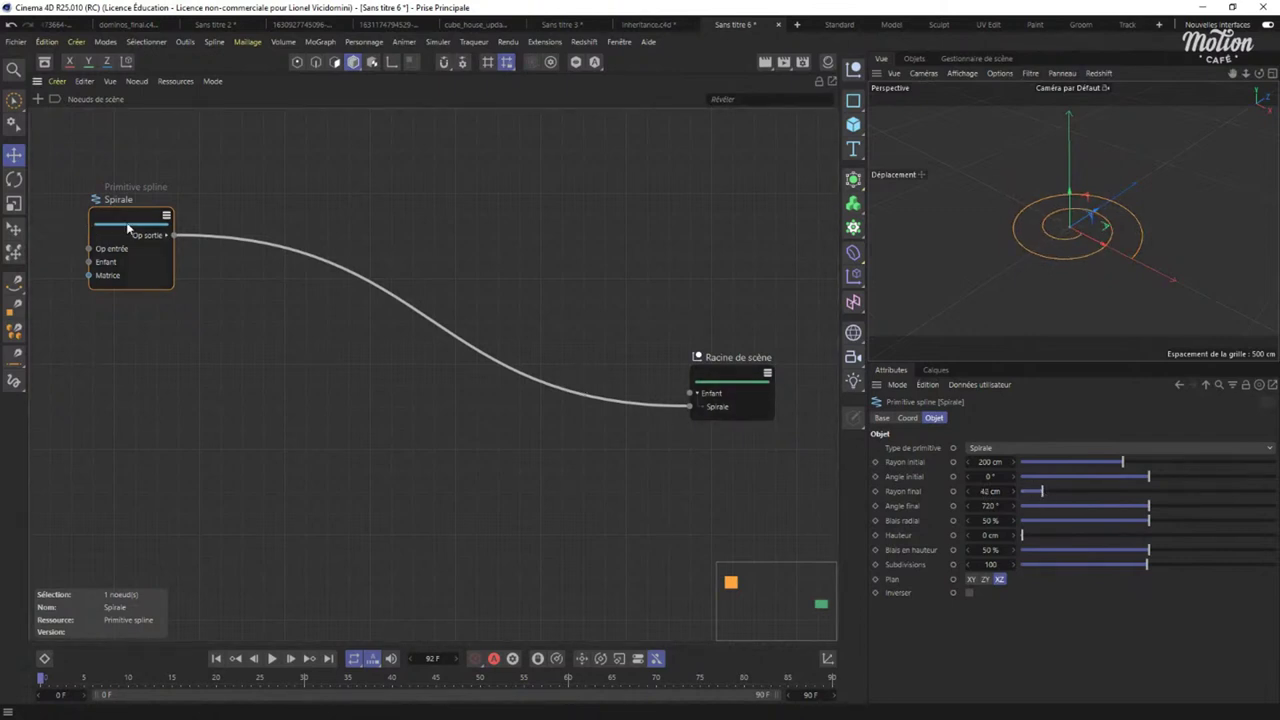
{"action": "left_click_drag", "start_coordinate": [89, 230], "coordinate": [93, 255]}
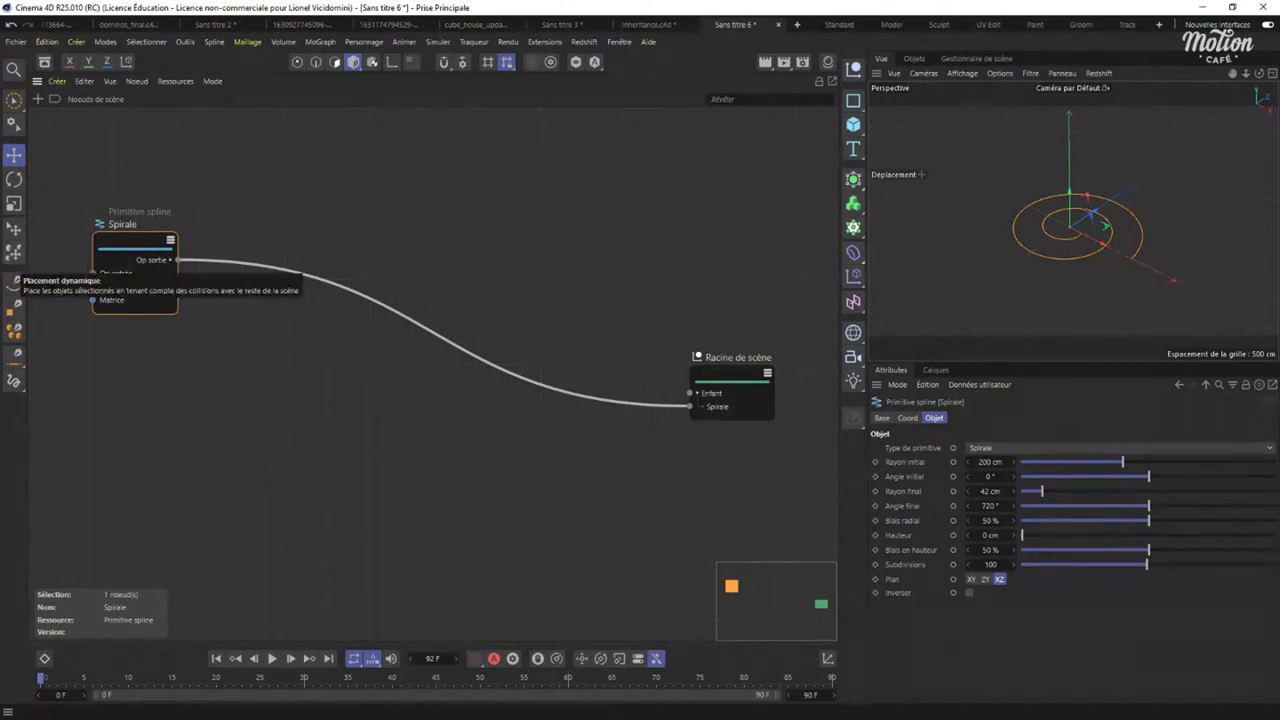
{"action": "left_click_drag", "start_coordinate": [127, 247], "coordinate": [111, 242]}
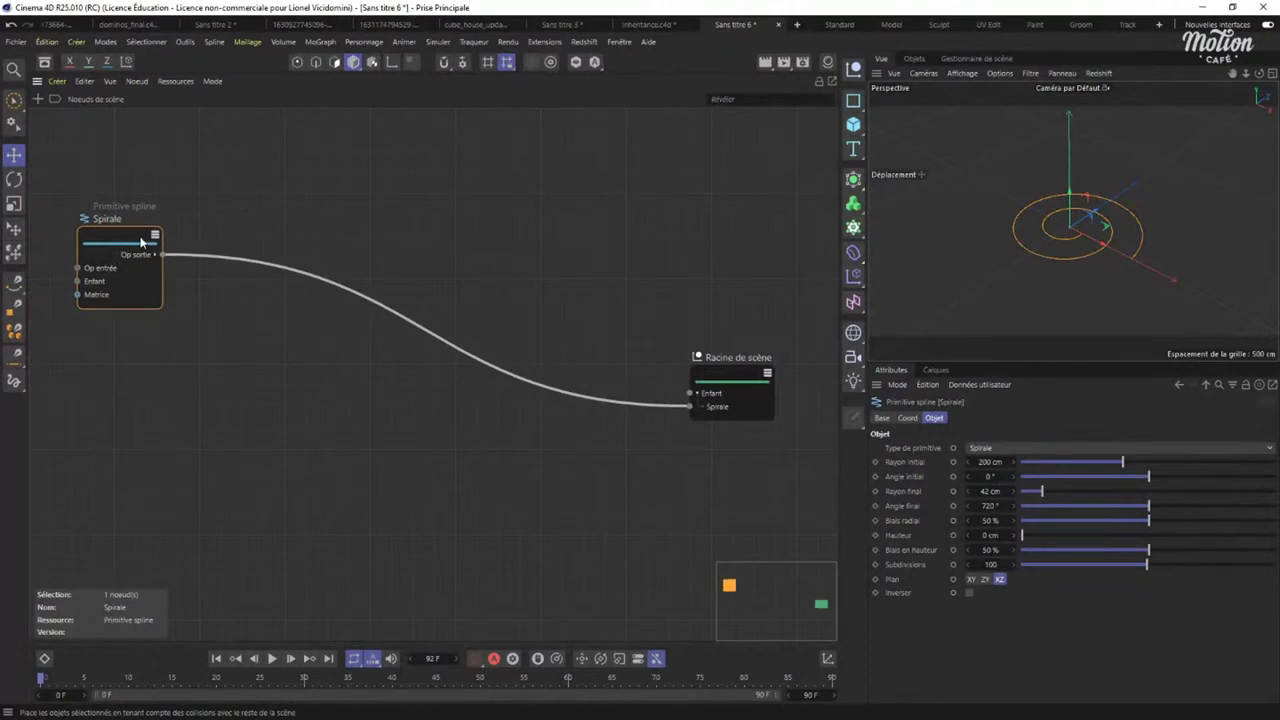
Search 'cube' in the node browser and add a Cube node to the graph.
{"action": "double_click", "coordinate": [168, 417]}
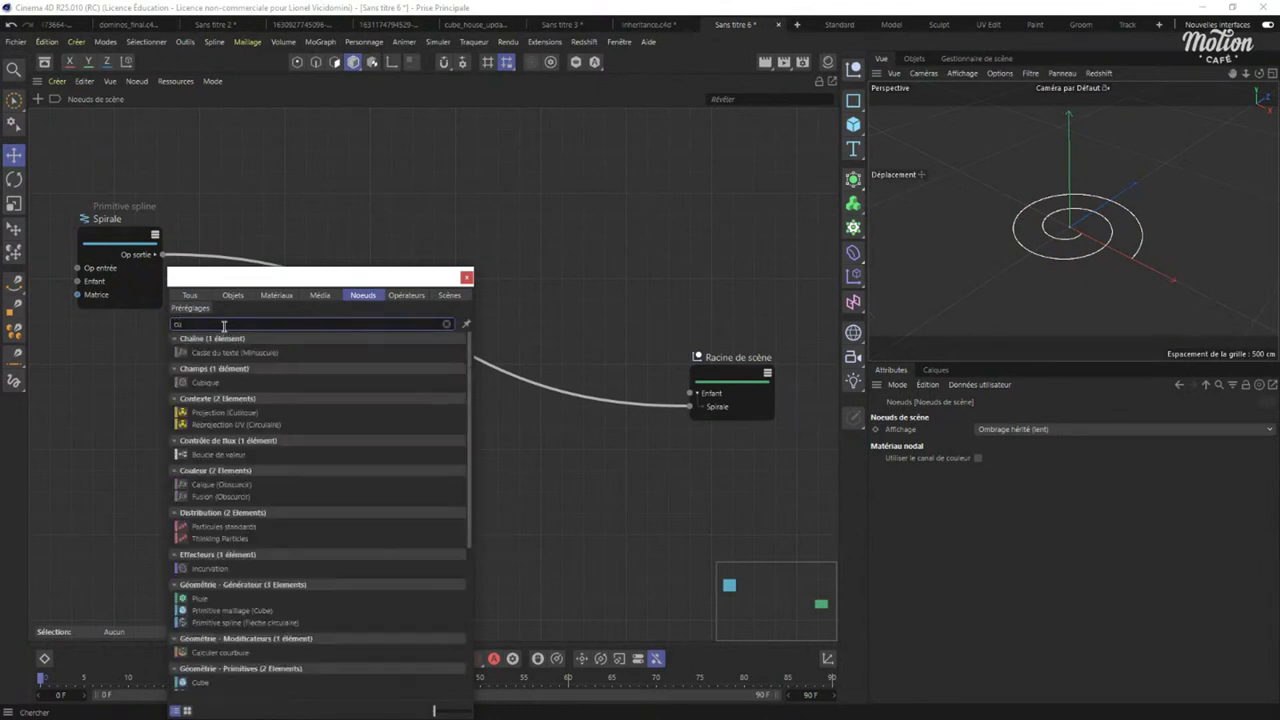
{"action": "type", "text": "primi"}
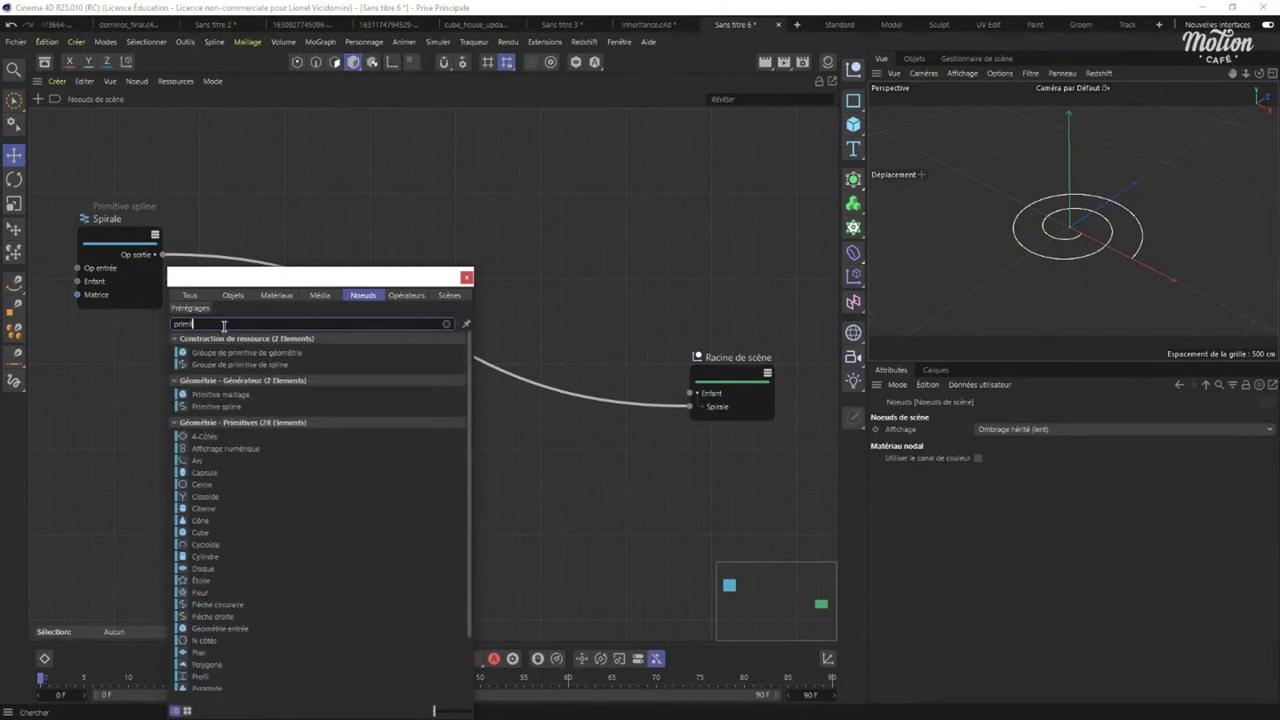
{"action": "key", "text": "BackSpace"}
{"action": "key", "text": "BackSpace"}
{"action": "key", "text": "BackSpace"}
{"action": "key", "text": "BackSpace"}
{"action": "key", "text": "BackSpace"}
{"action": "type", "text": "cube"}
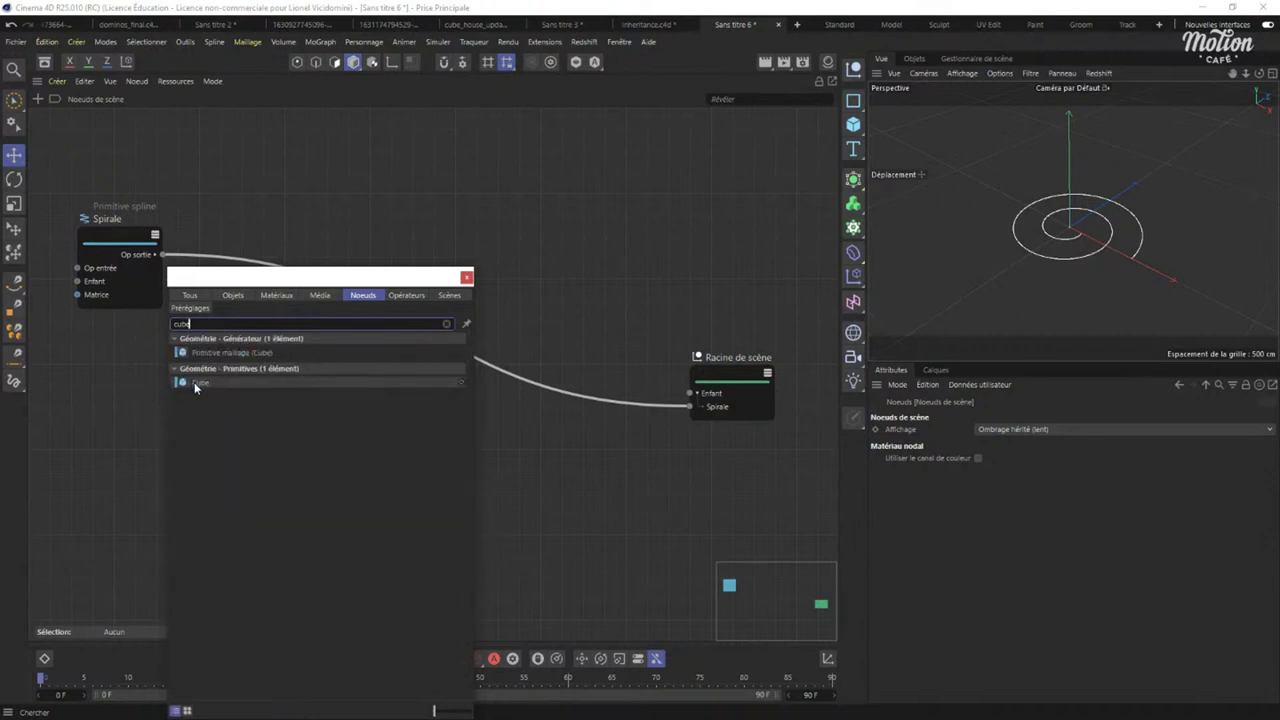
{"action": "left_click_drag", "start_coordinate": [200, 382], "coordinate": [460, 451]}
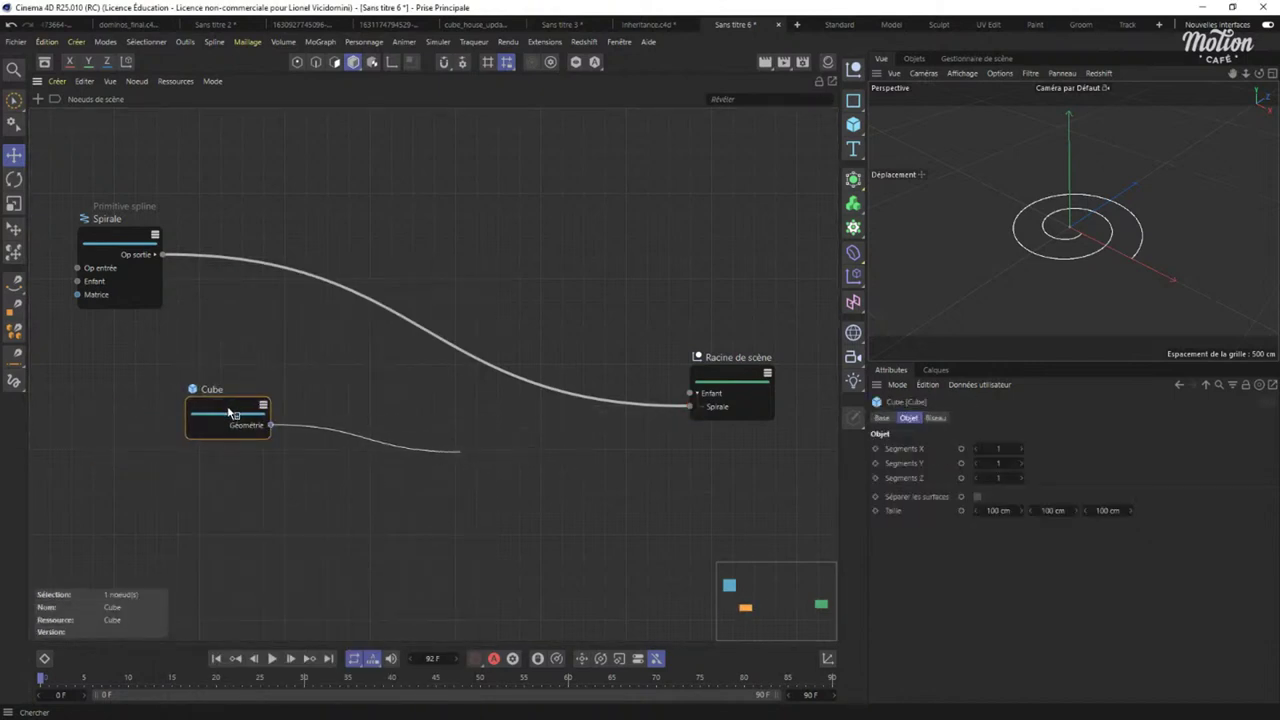
{"action": "left_click_drag", "start_coordinate": [230, 412], "coordinate": [210, 423]}
Add a Géométrie Op fed by the Cube and wire it into a new Racine de scène input.
{"action": "double_click", "coordinate": [340, 425]}
{"action": "type", "text": "géo"}
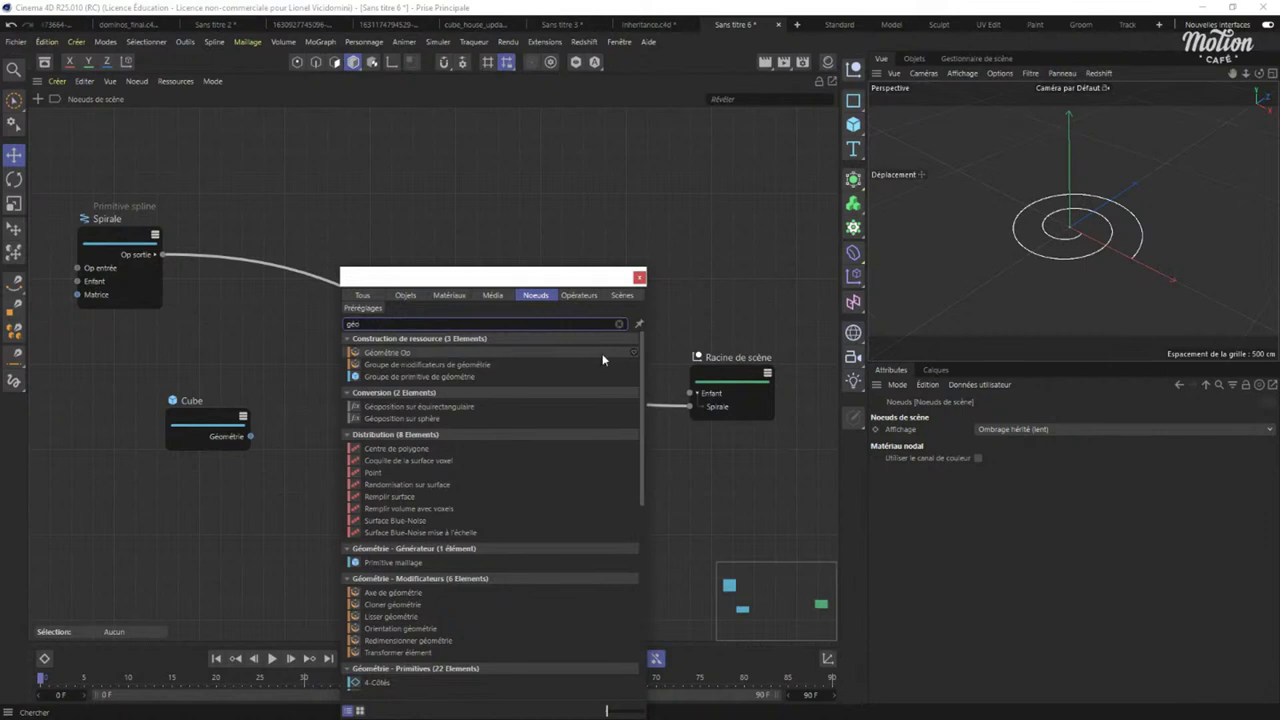
{"action": "left_click", "coordinate": [632, 352]}
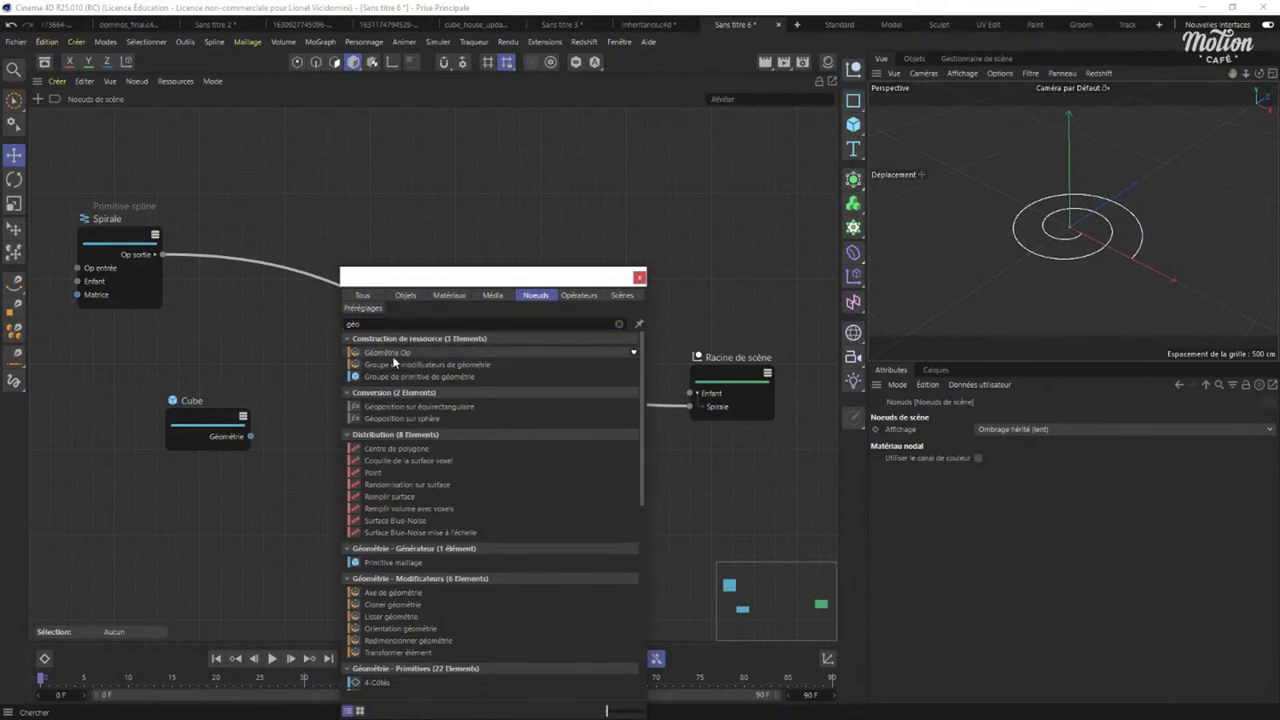
{"action": "left_click_drag", "start_coordinate": [390, 358], "coordinate": [278, 378]}
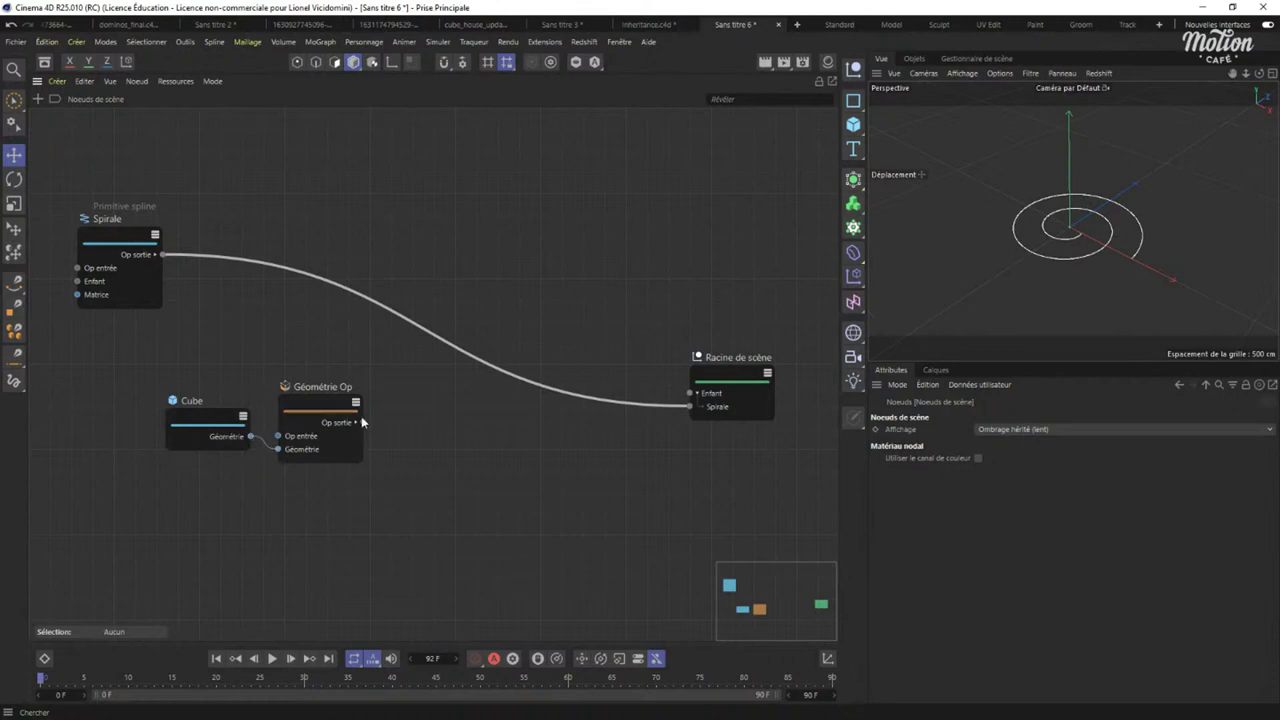
{"action": "left_click_drag", "start_coordinate": [732, 360], "coordinate": [718, 329]}
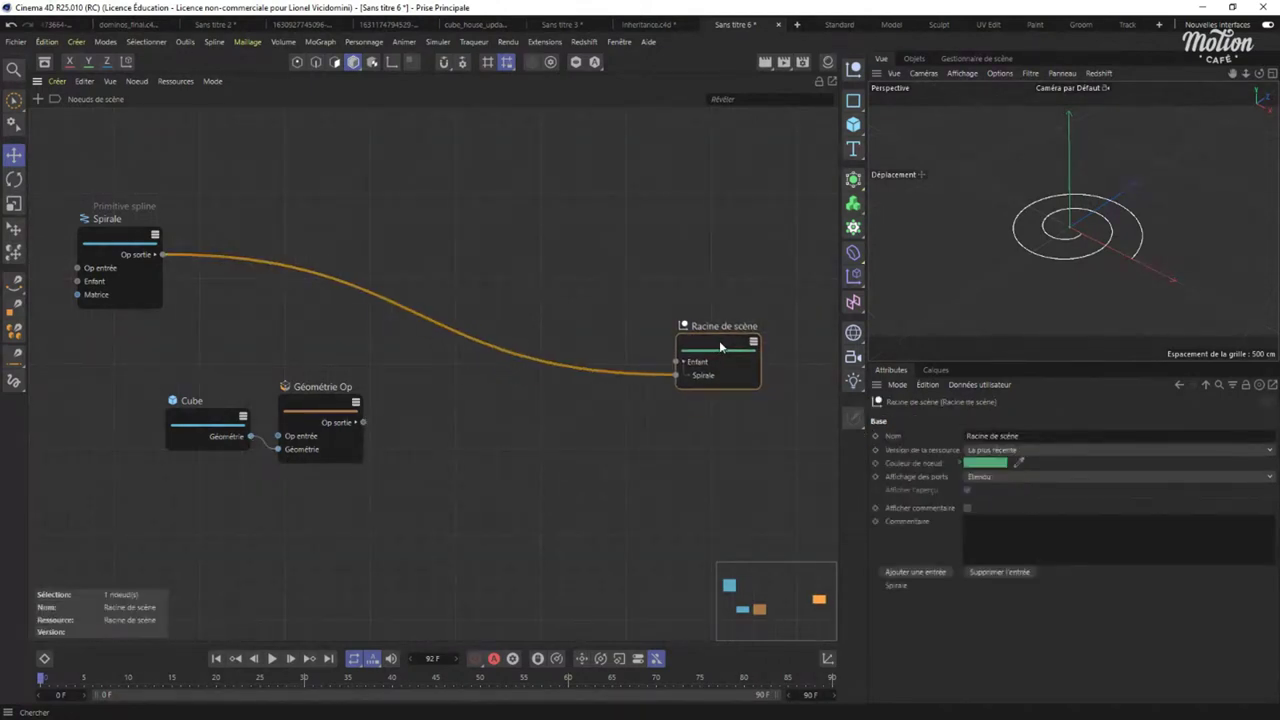
{"action": "left_click", "coordinate": [930, 574]}
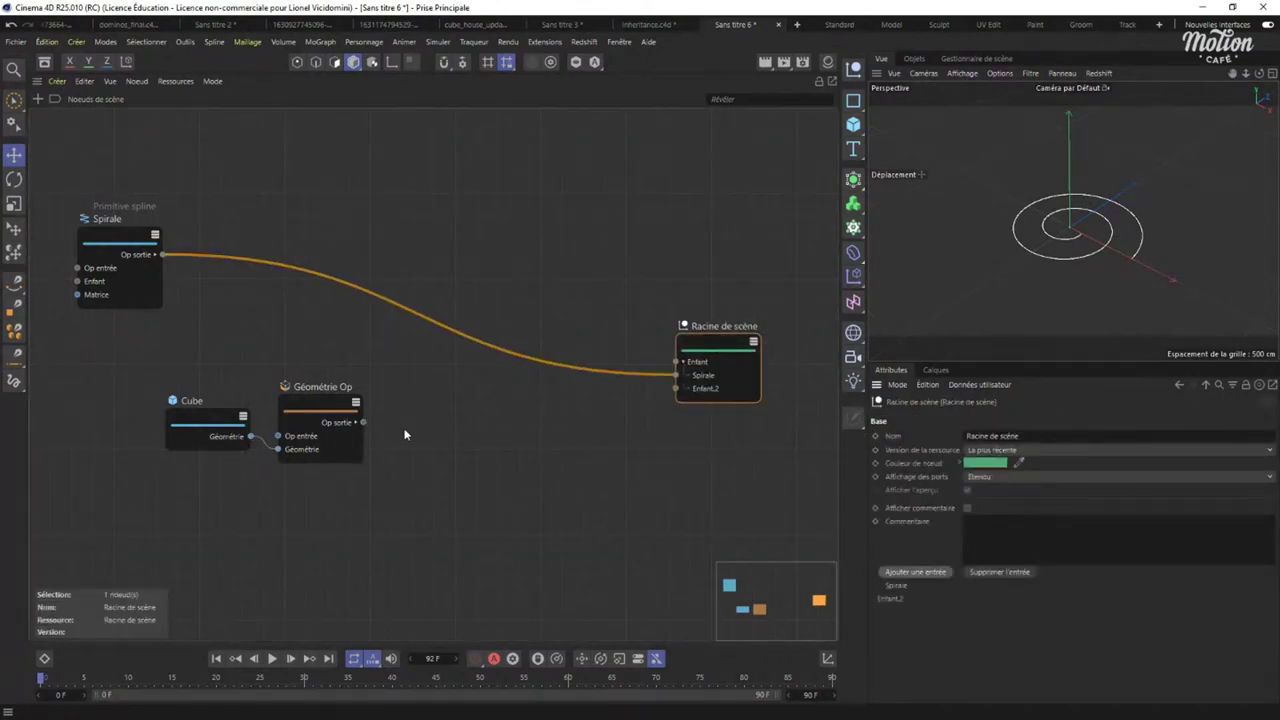
{"action": "left_click_drag", "start_coordinate": [363, 422], "coordinate": [676, 389]}
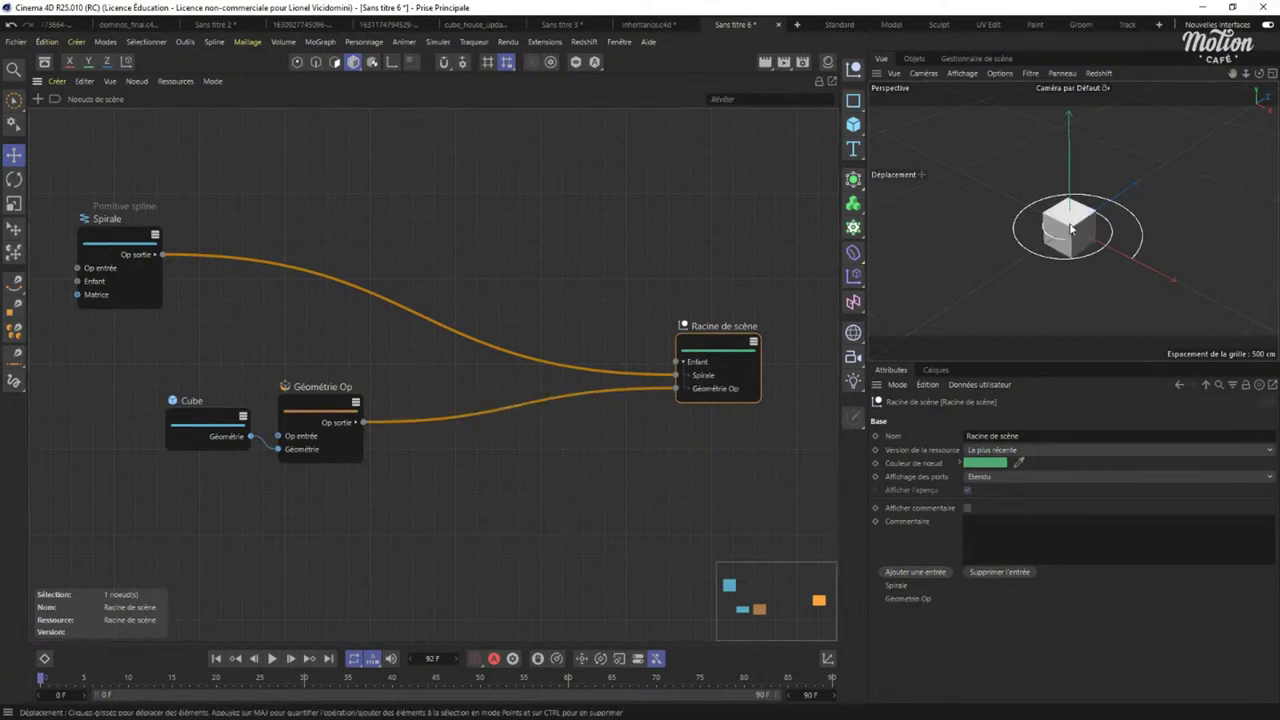
{"action": "left_click", "coordinate": [202, 427]}
{"action": "left_click_drag", "start_coordinate": [202, 427], "coordinate": [172, 435]}
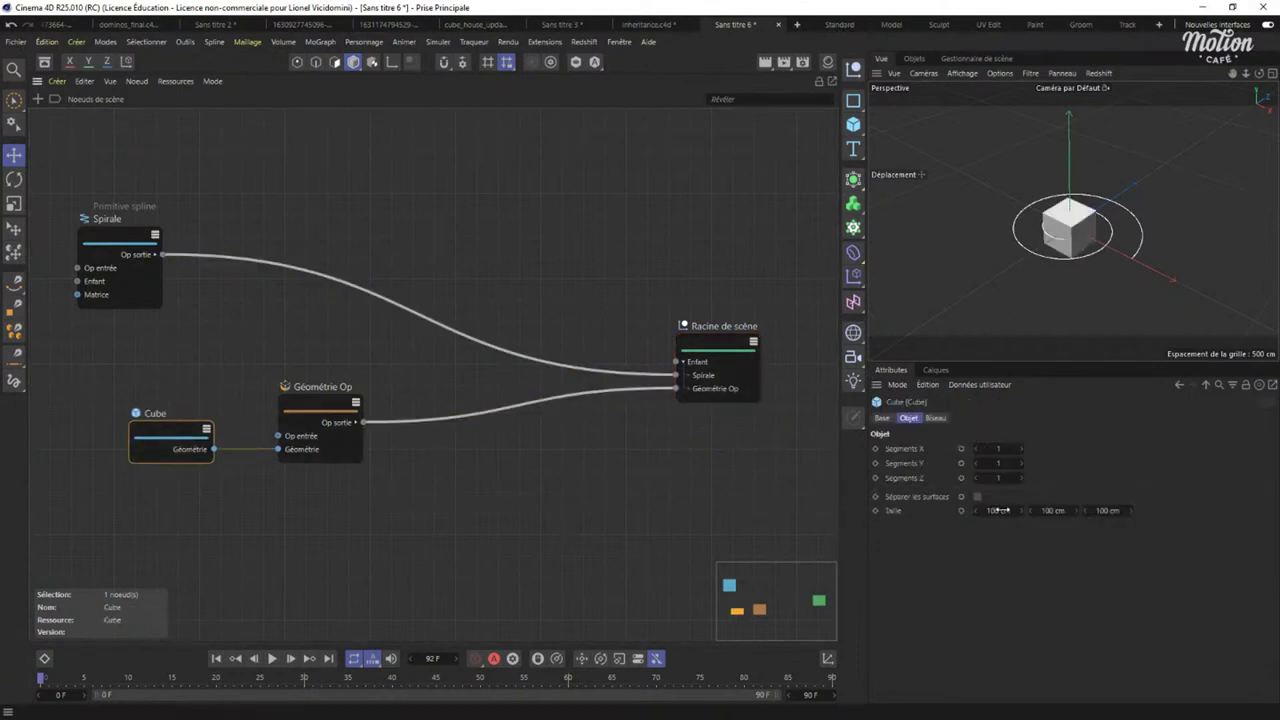
Reshape the cube's Taille into a thin 16 × 34 cm slab.
{"action": "left_click_drag", "start_coordinate": [1000, 509], "coordinate": [944, 515]}
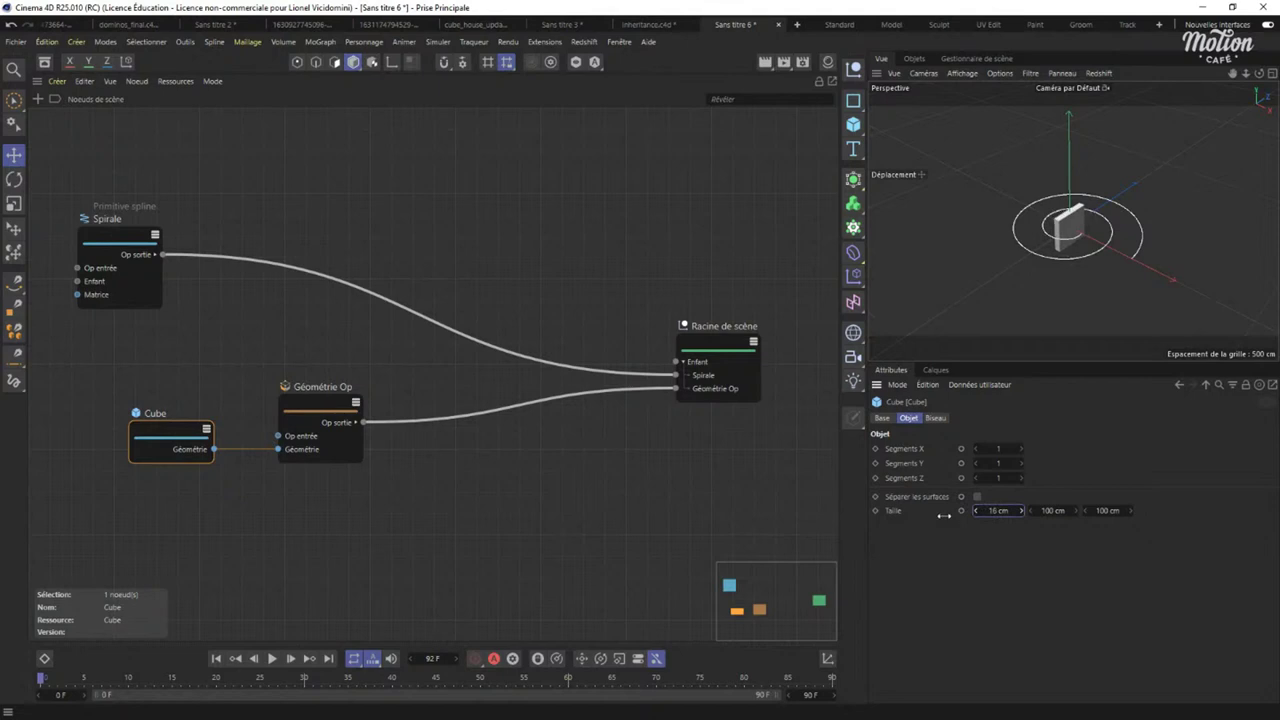
{"action": "left_click_drag", "start_coordinate": [1057, 510], "coordinate": [1029, 511]}
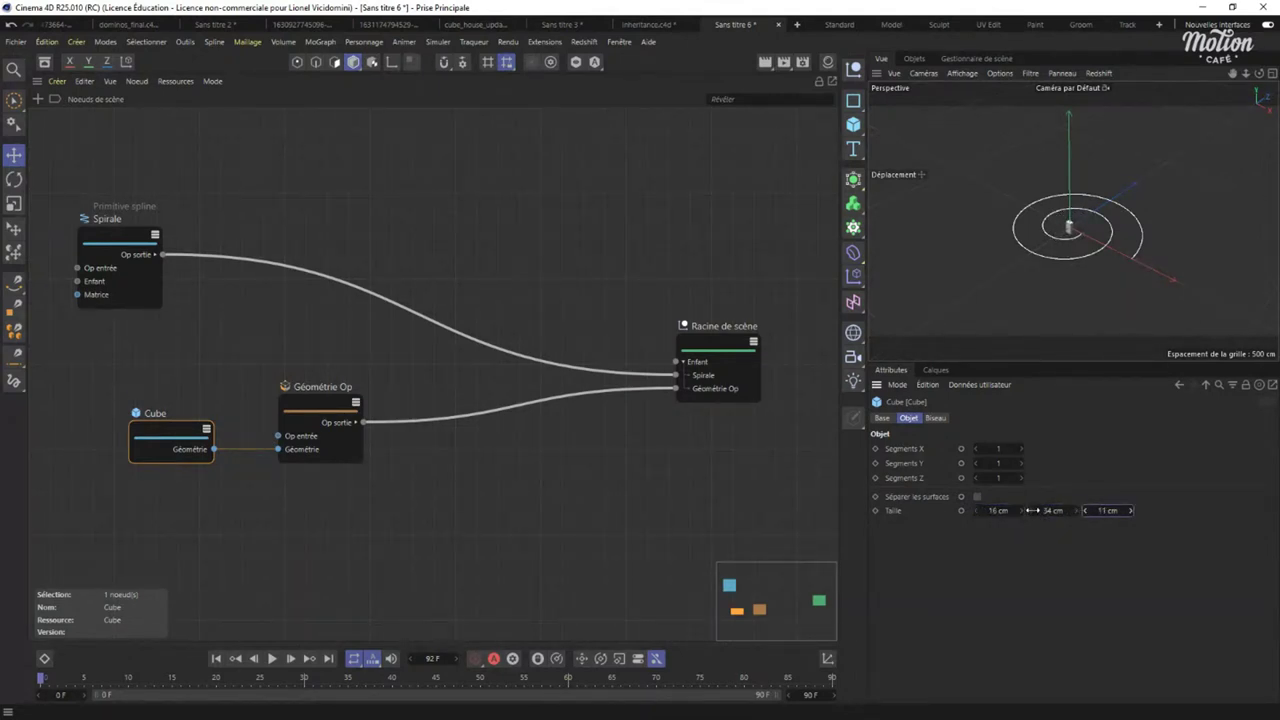
{"action": "scroll", "coordinate": [1102, 228], "scroll_direction": "up", "scroll_amount": 5}
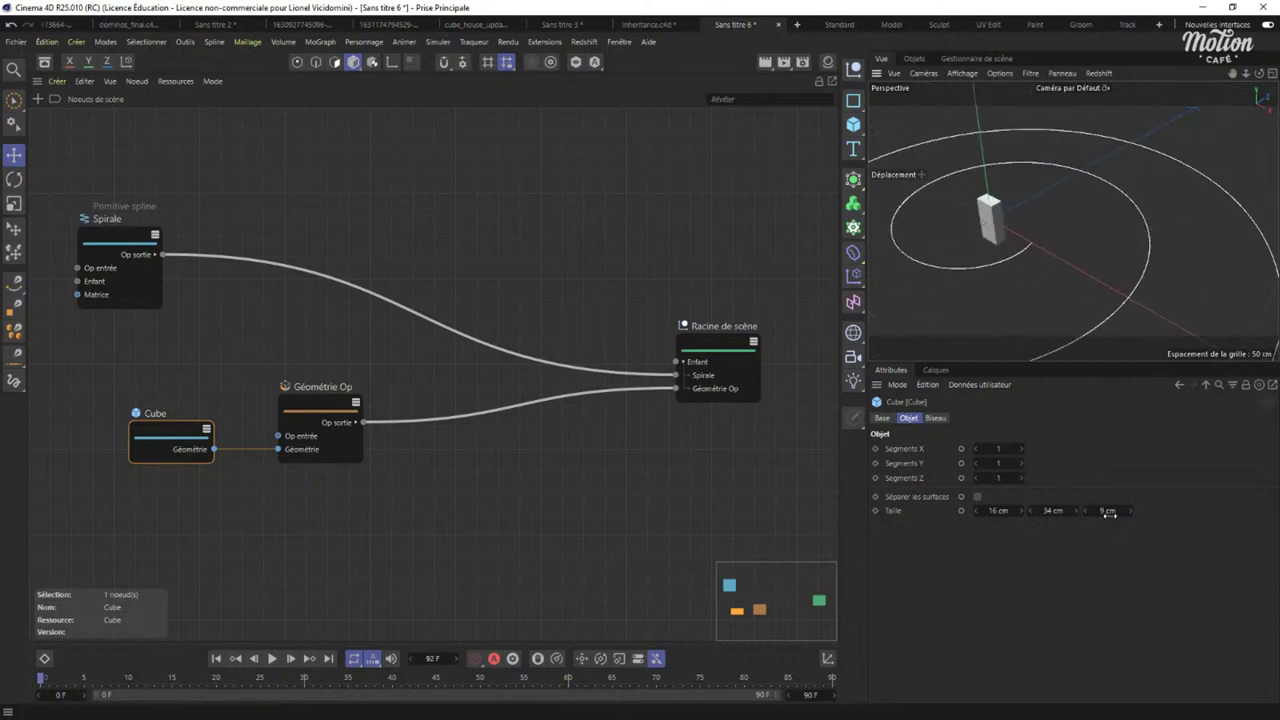
{"action": "left_click_drag", "start_coordinate": [1108, 511], "coordinate": [1106, 511]}
{"action": "left_click", "coordinate": [977, 497]}
Enable the cube's Biseau with a 5-segment, 1 cm Rayon.
{"action": "left_click", "coordinate": [935, 418]}
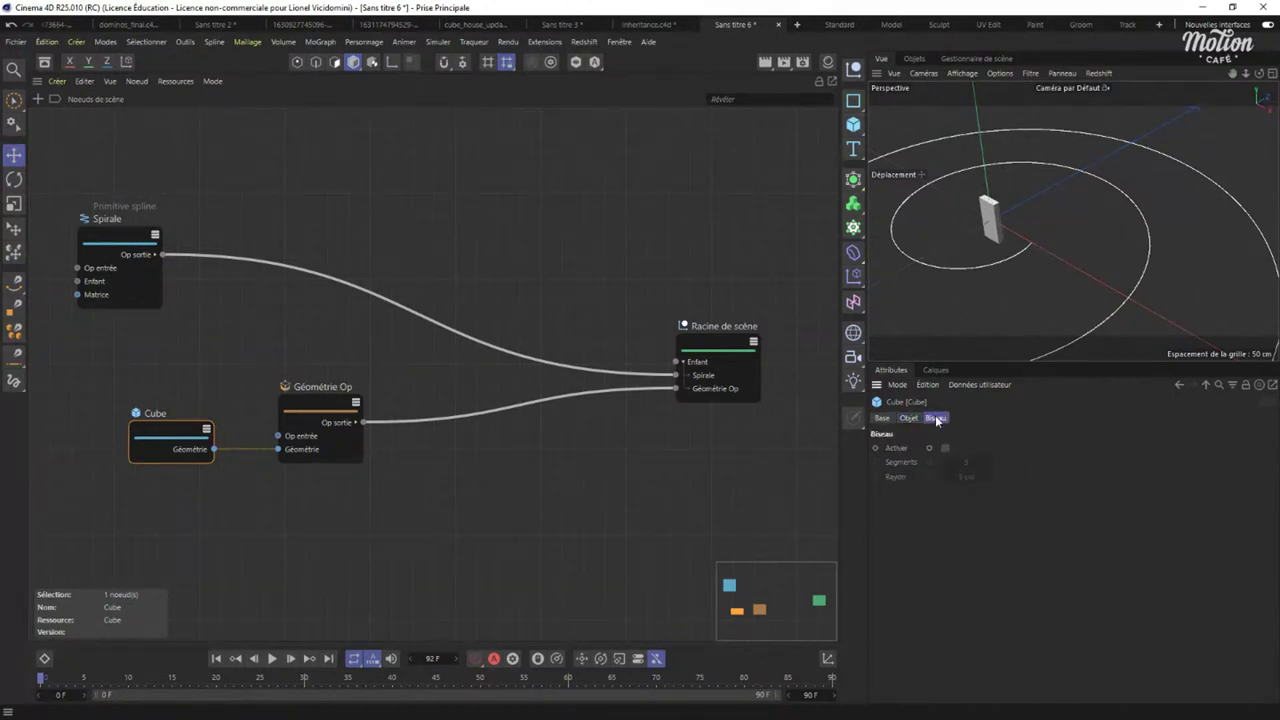
{"action": "left_click", "coordinate": [945, 449]}
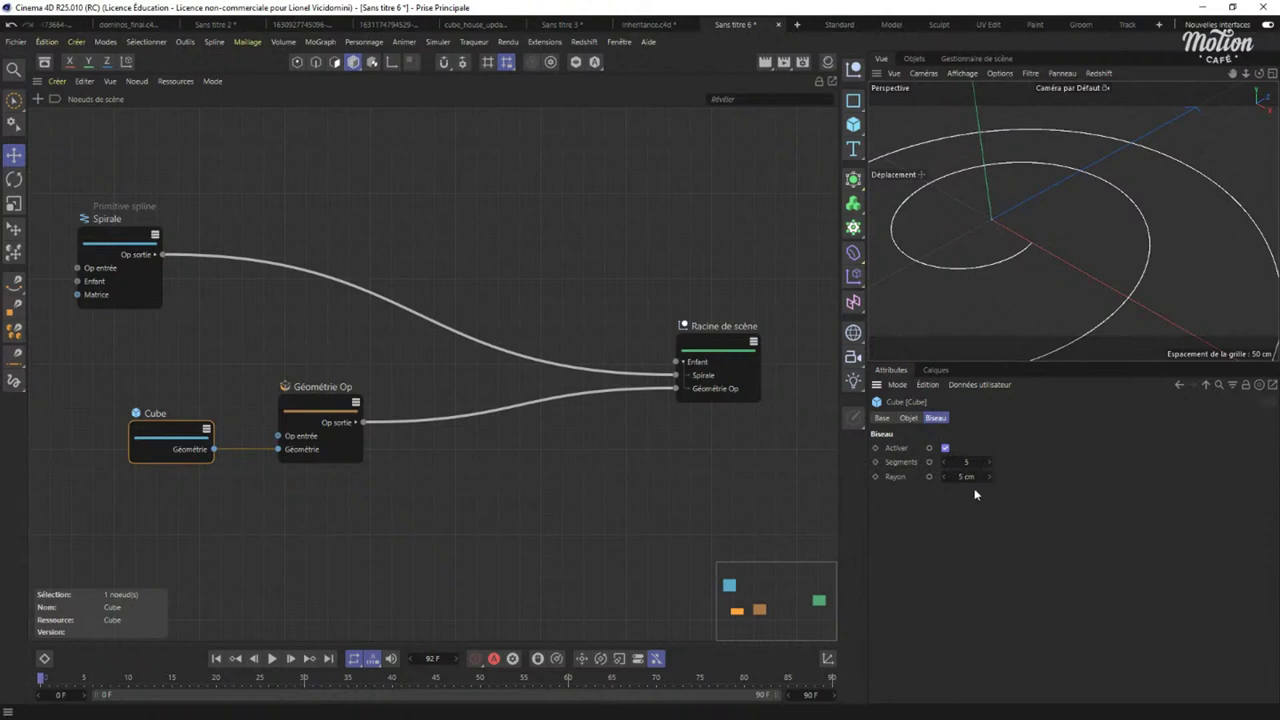
{"action": "left_click_drag", "start_coordinate": [960, 477], "coordinate": [956, 482]}
{"action": "left_click", "coordinate": [988, 477]}
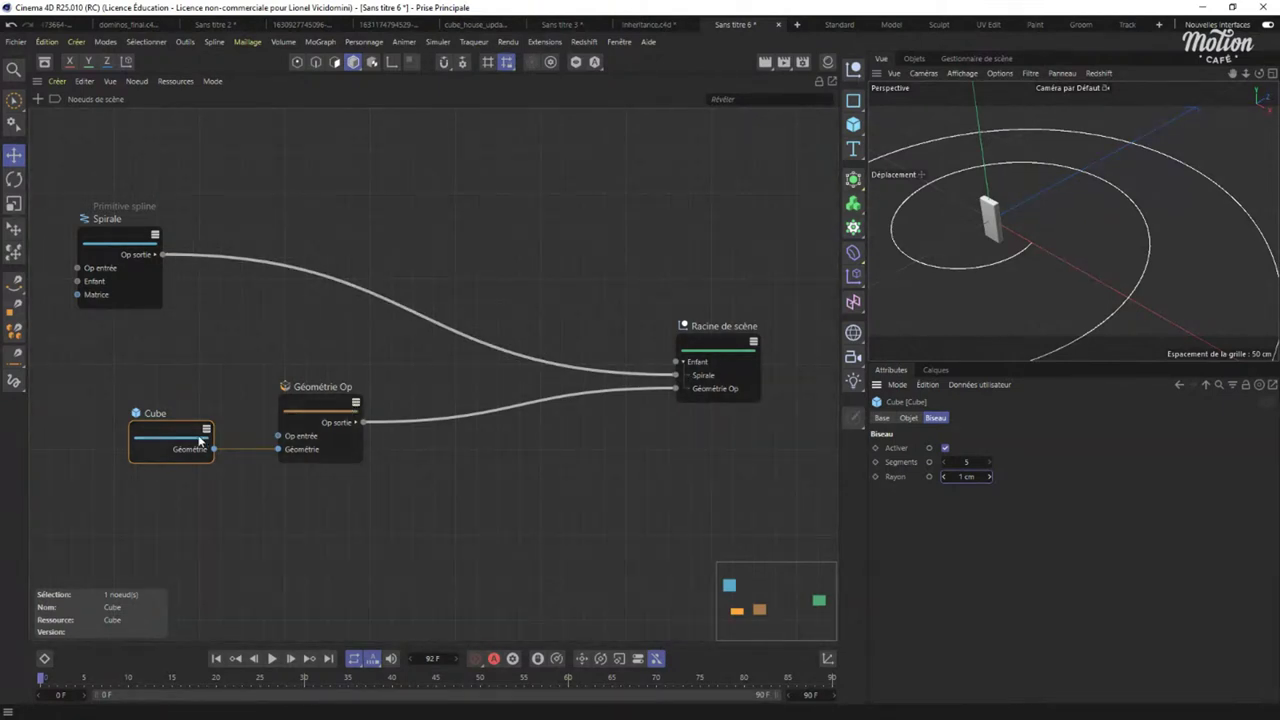
Rearrange the Cube, Géométrie Op and Spirale nodes in the graph.
{"action": "left_click_drag", "start_coordinate": [175, 440], "coordinate": [133, 451]}
{"action": "left_click_drag", "start_coordinate": [316, 413], "coordinate": [268, 450]}
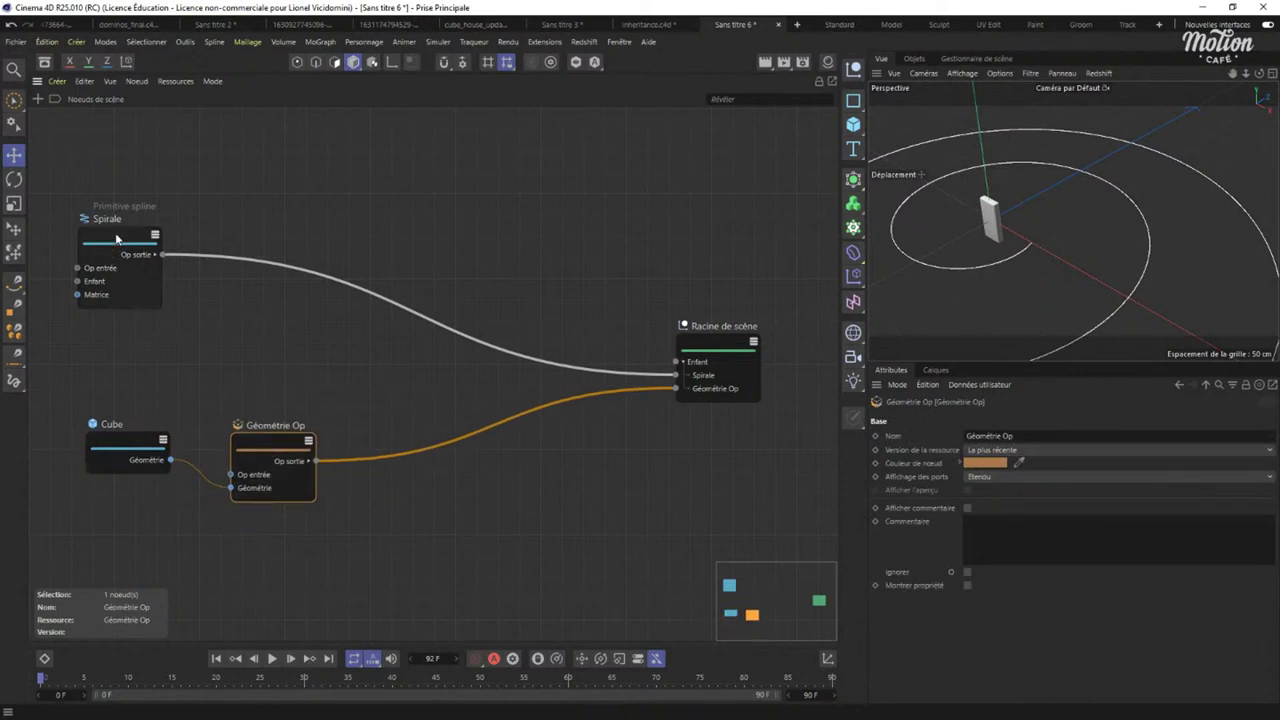
{"action": "left_click_drag", "start_coordinate": [118, 242], "coordinate": [139, 252]}
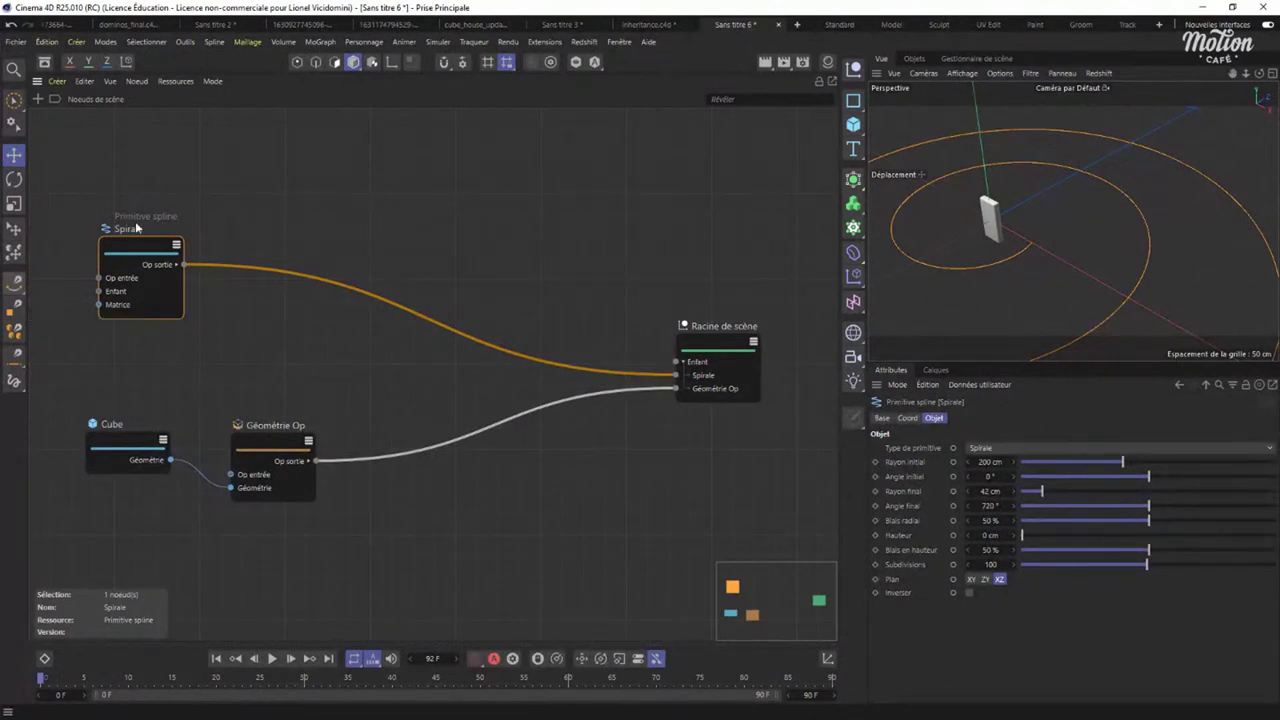
{"action": "left_click_drag", "start_coordinate": [145, 250], "coordinate": [132, 242]}
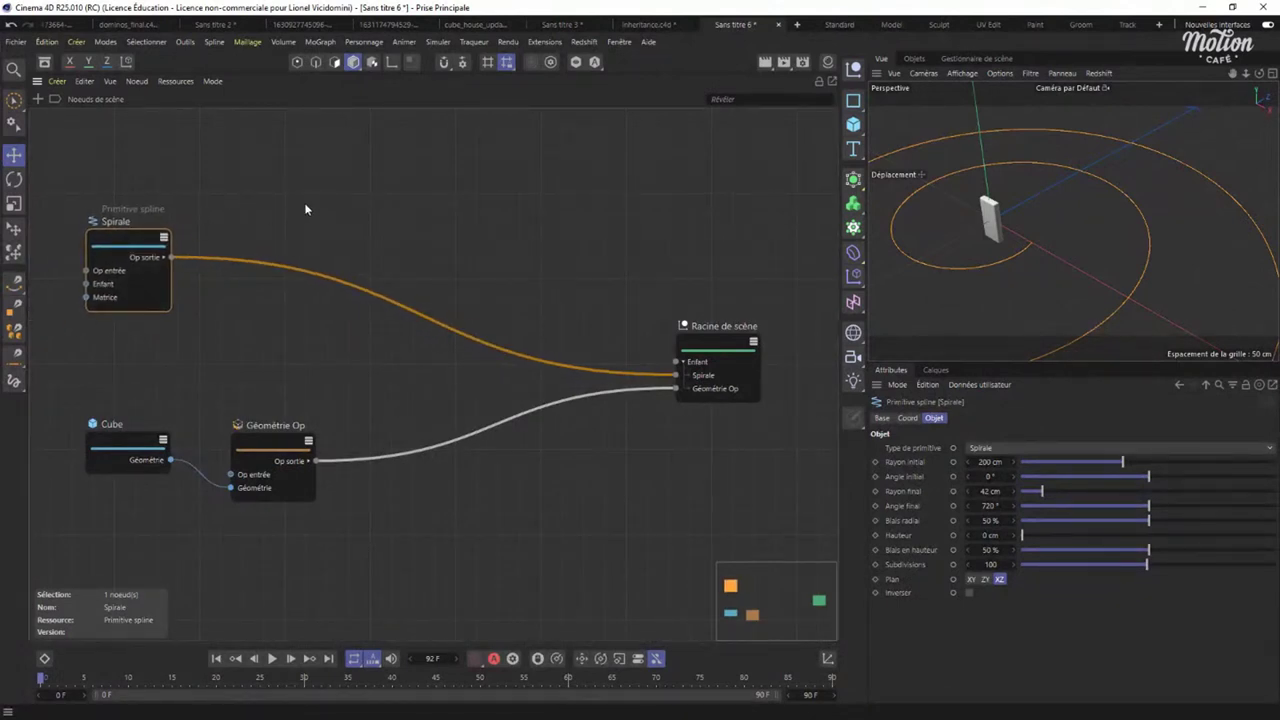
Add a Tessellation de spline node and feed the Spirale's geometry into it.
{"action": "double_click", "coordinate": [300, 177]}
{"action": "type", "text": "tes"}
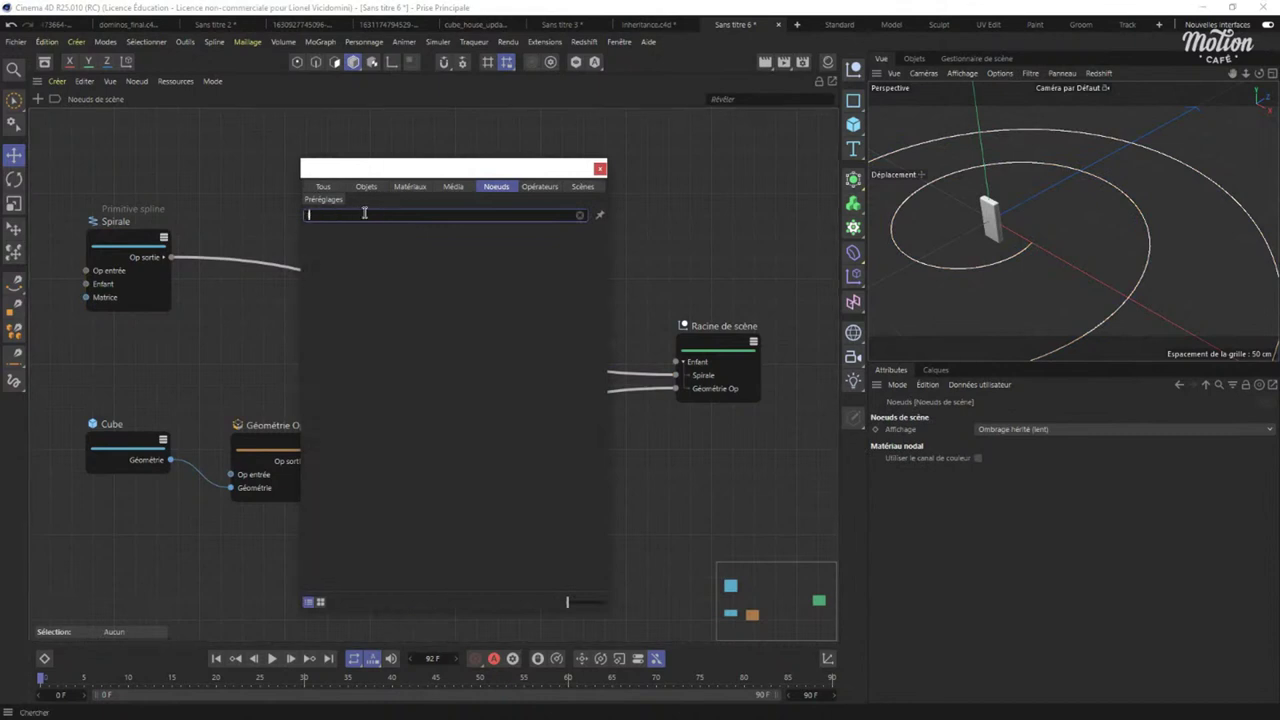
{"action": "type", "text": "s"}
{"action": "left_click_drag", "start_coordinate": [350, 243], "coordinate": [253, 175]}
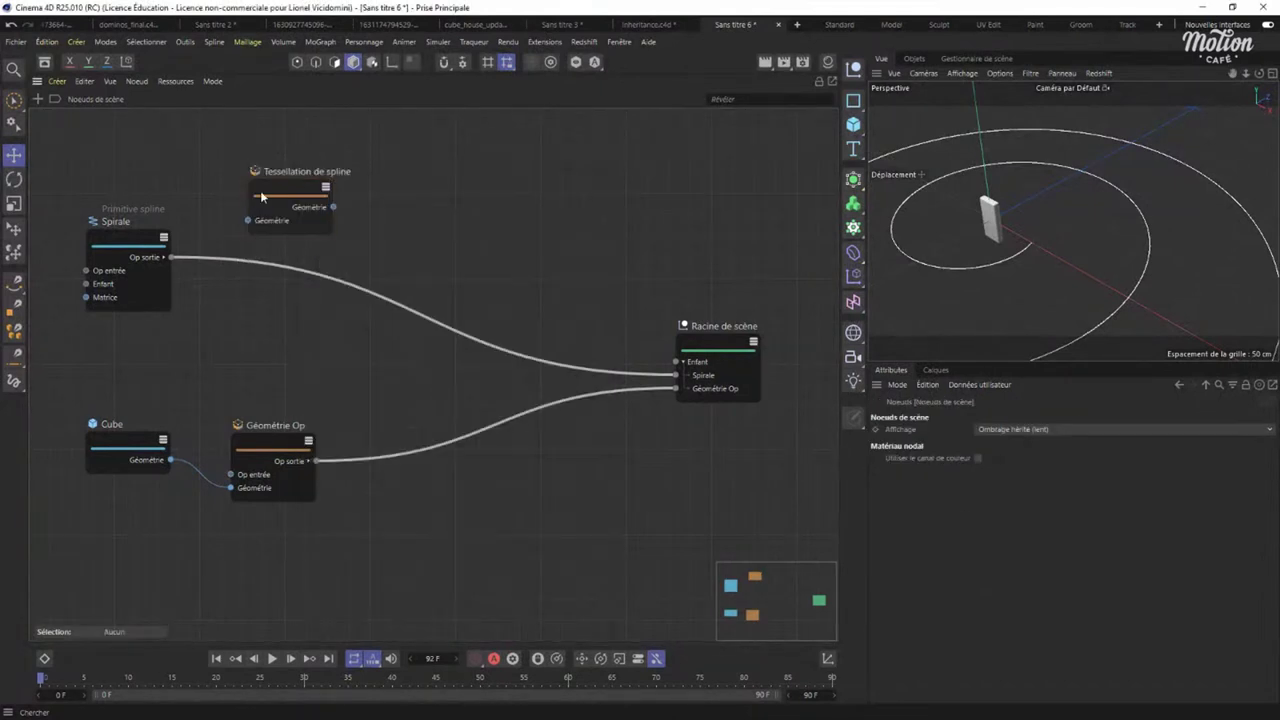
{"action": "left_click", "coordinate": [130, 262]}
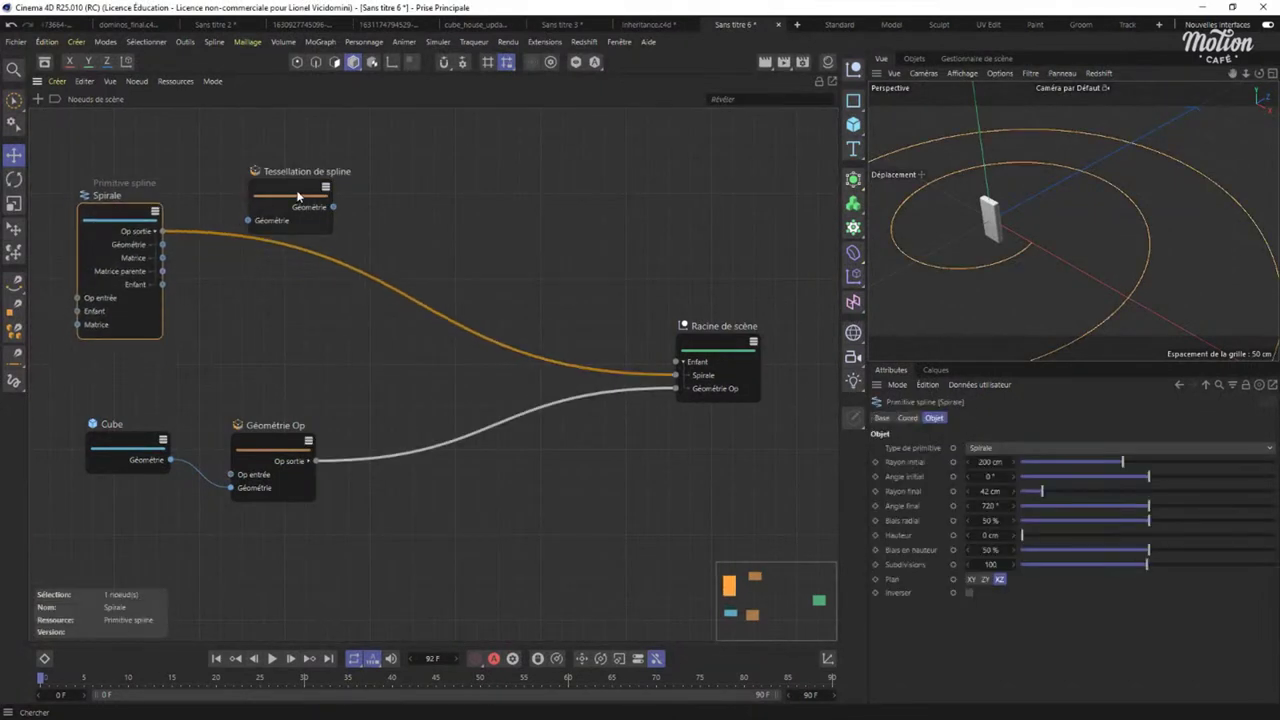
{"action": "left_click_drag", "start_coordinate": [297, 195], "coordinate": [298, 322]}
{"action": "left_click_drag", "start_coordinate": [163, 244], "coordinate": [252, 356]}
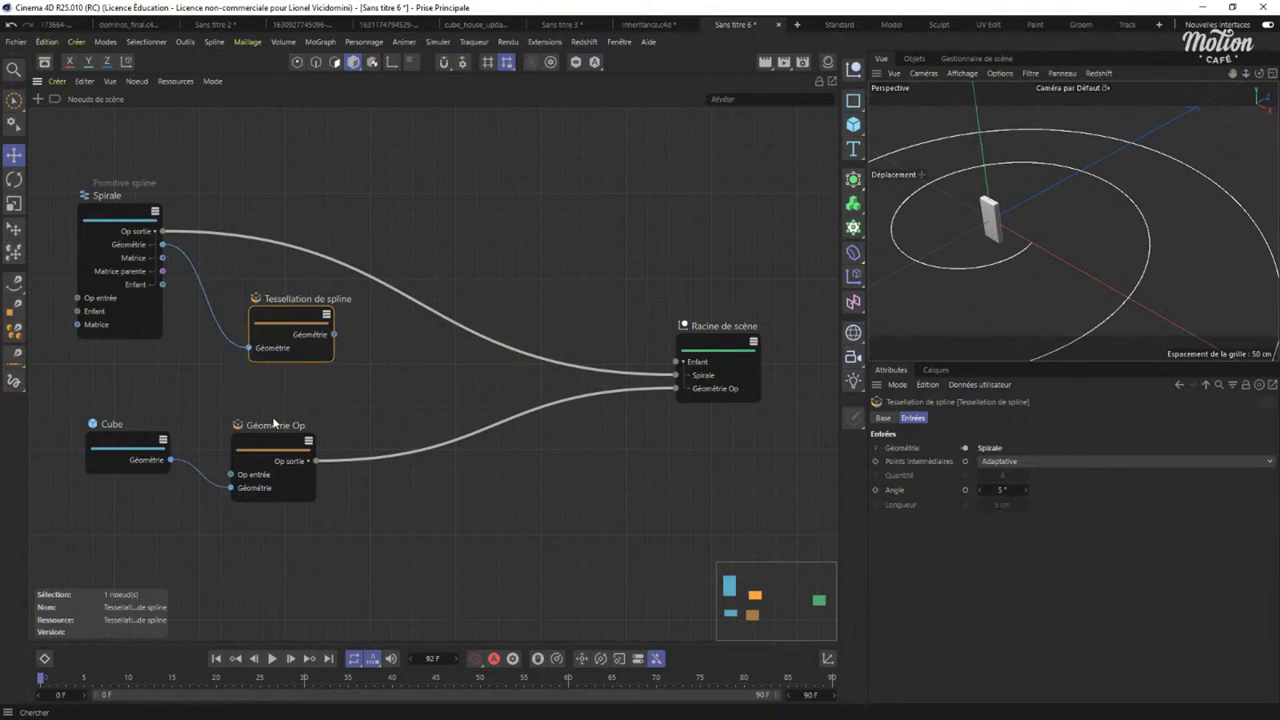
Duplicate Géométrie Op, feed it the tessellated spline, and wire it into Racine de scène.
{"action": "left_click", "coordinate": [285, 450]}
{"action": "left_click_drag", "start_coordinate": [267, 452], "coordinate": [486, 208], "text": "ctrl"}
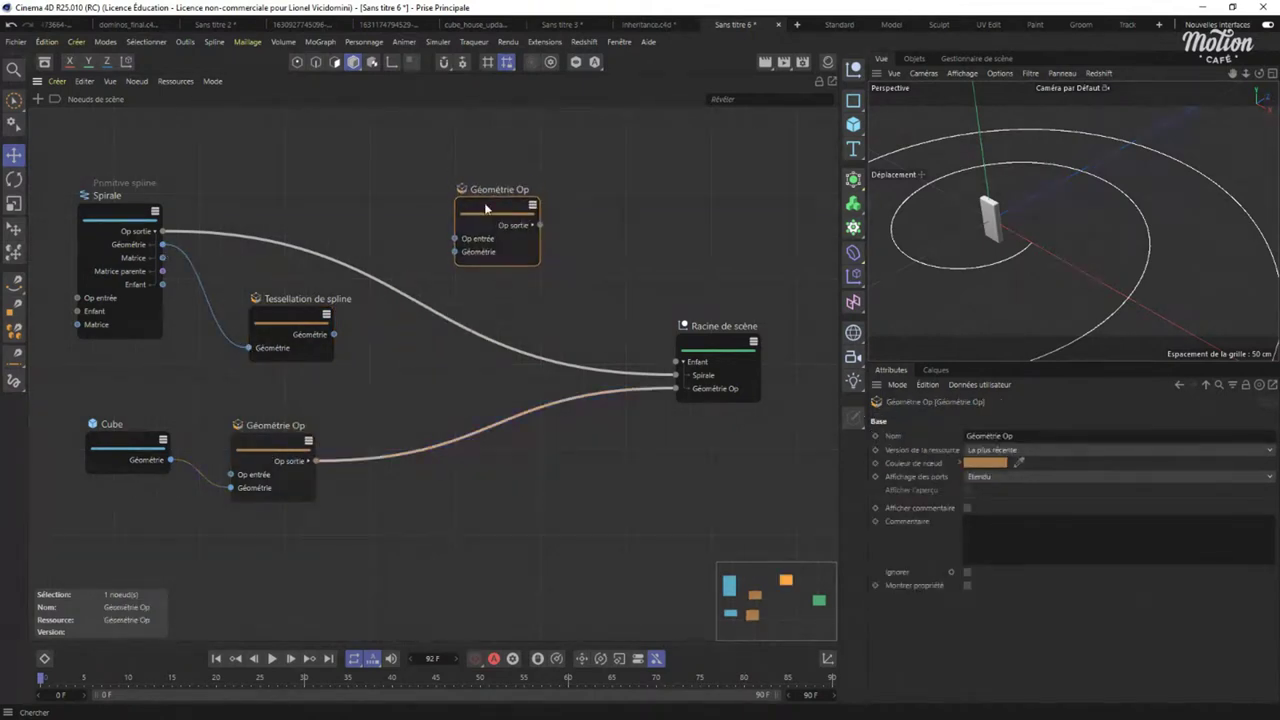
{"action": "left_click_drag", "start_coordinate": [336, 334], "coordinate": [456, 252]}
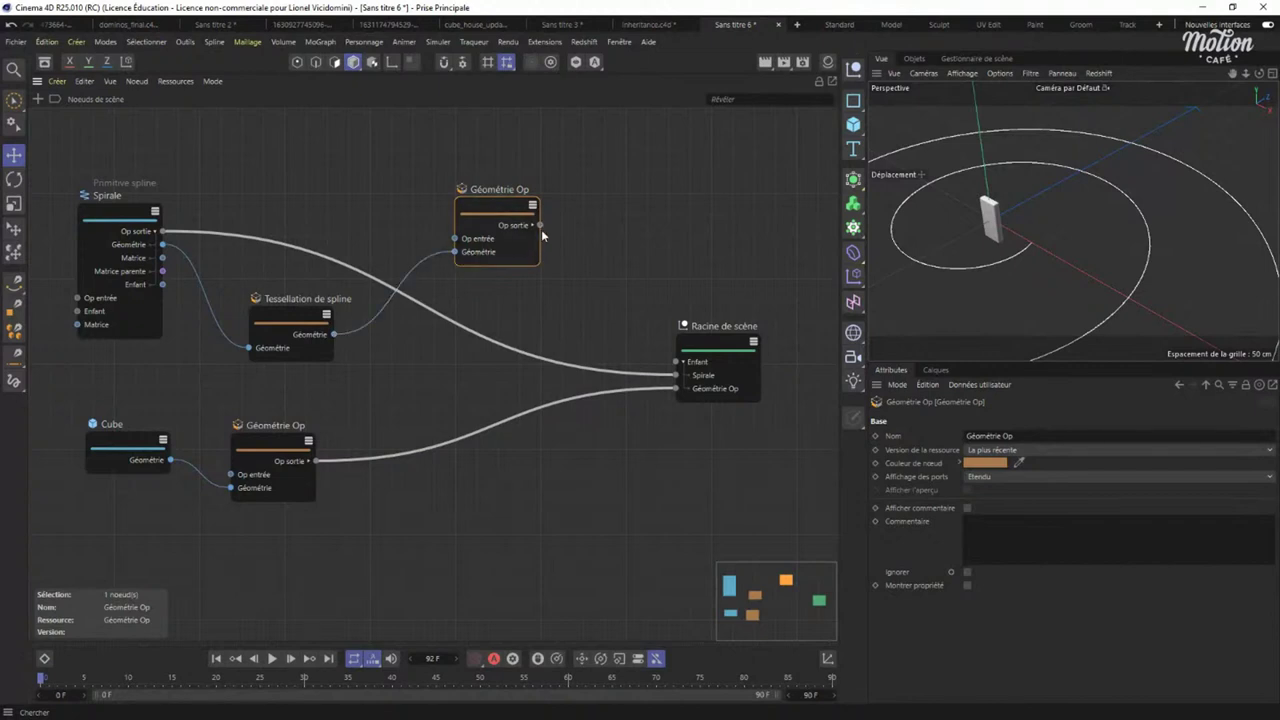
{"action": "left_click_drag", "start_coordinate": [542, 226], "coordinate": [679, 376]}
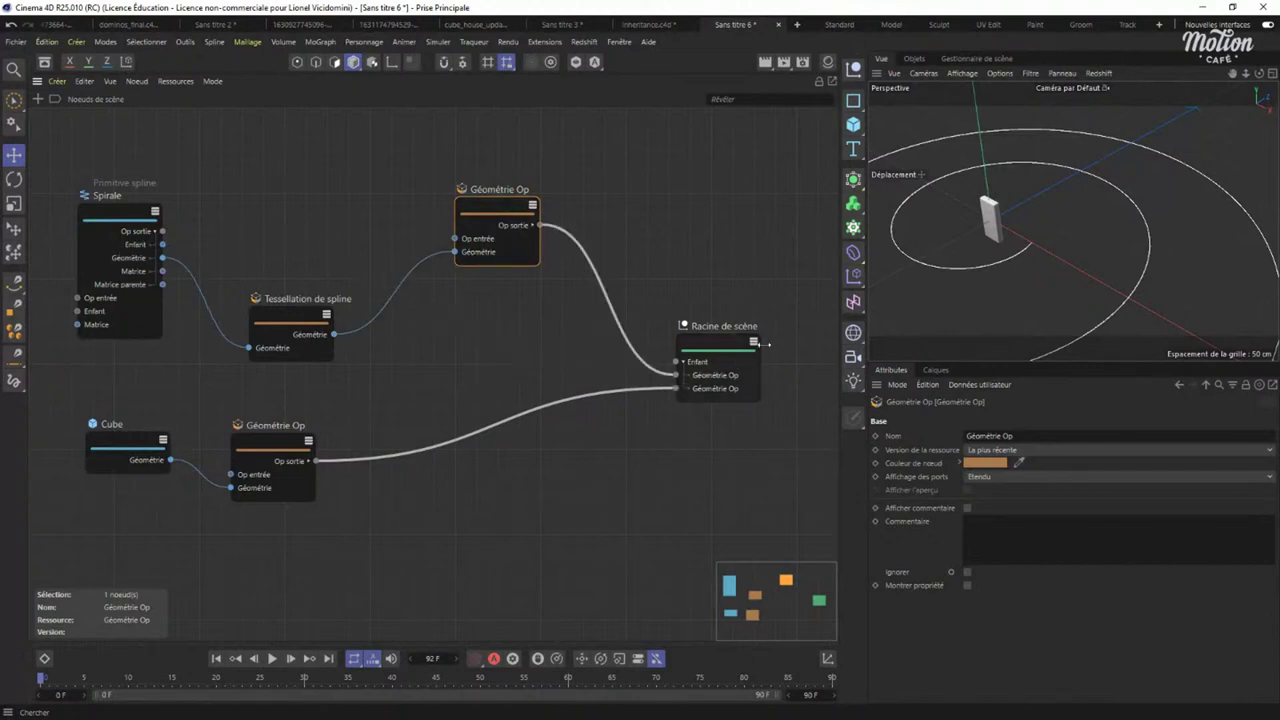
{"action": "left_click_drag", "start_coordinate": [300, 320], "coordinate": [287, 226]}
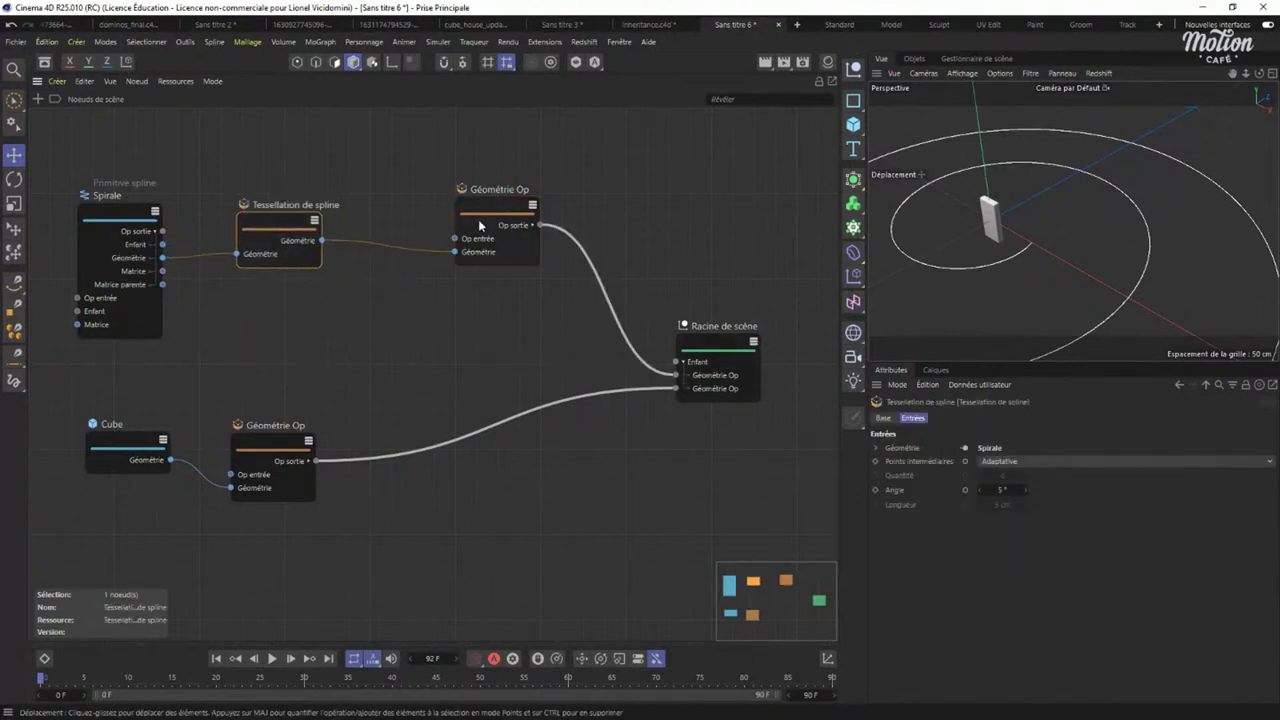
{"action": "left_click_drag", "start_coordinate": [488, 223], "coordinate": [420, 237]}
Set Tessellation de spline's Points intermédiaires to Uniforme with Quantité 0.
{"action": "left_click", "coordinate": [255, 228]}
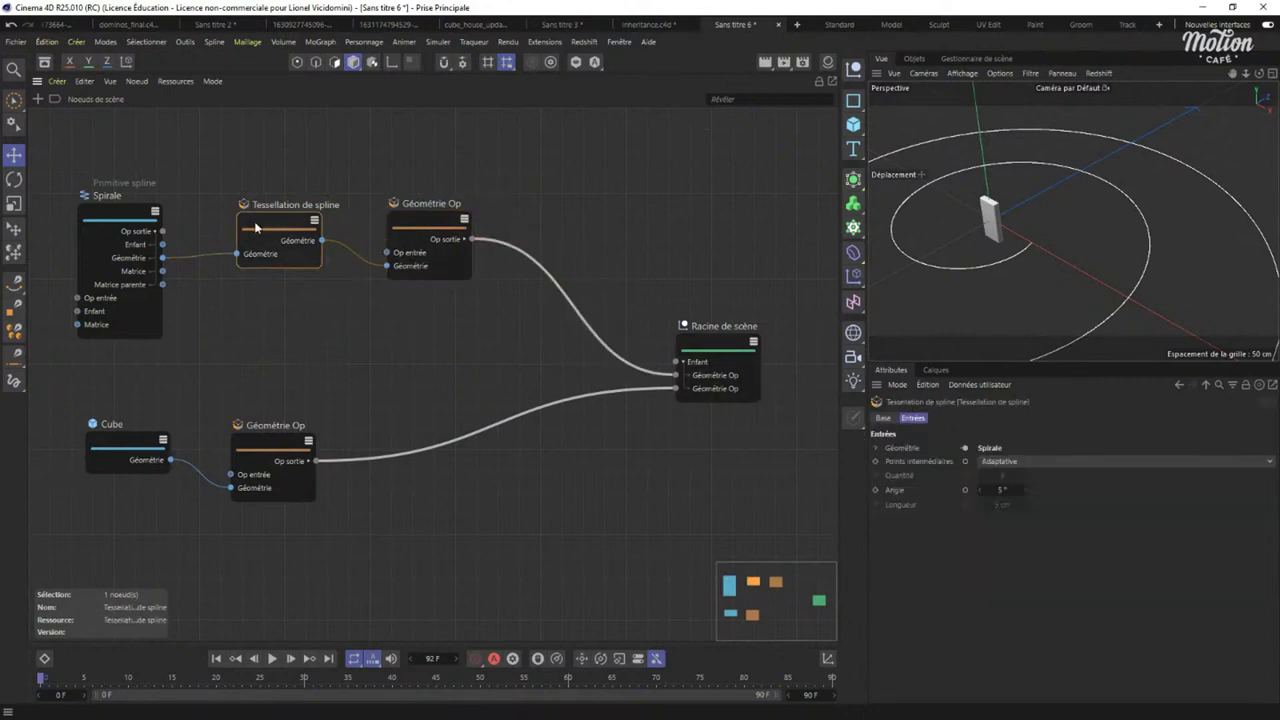
{"action": "left_click", "coordinate": [1001, 462]}
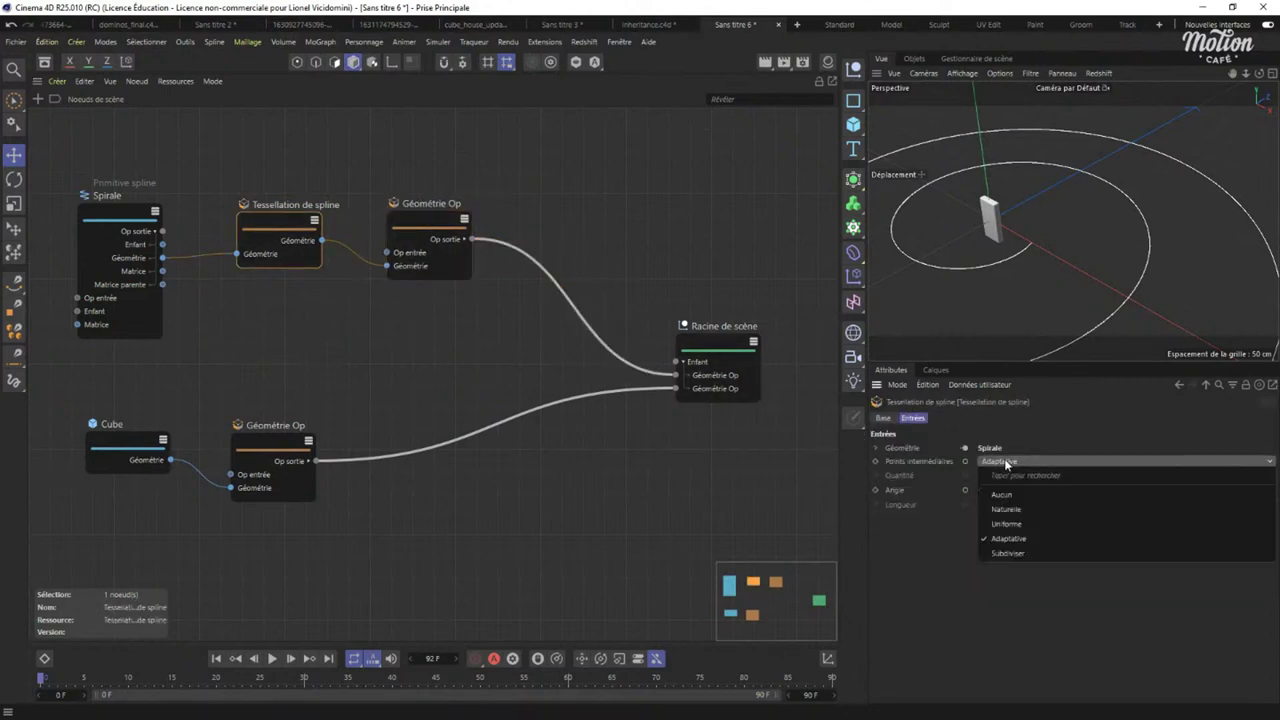
{"action": "left_click", "coordinate": [1022, 523]}
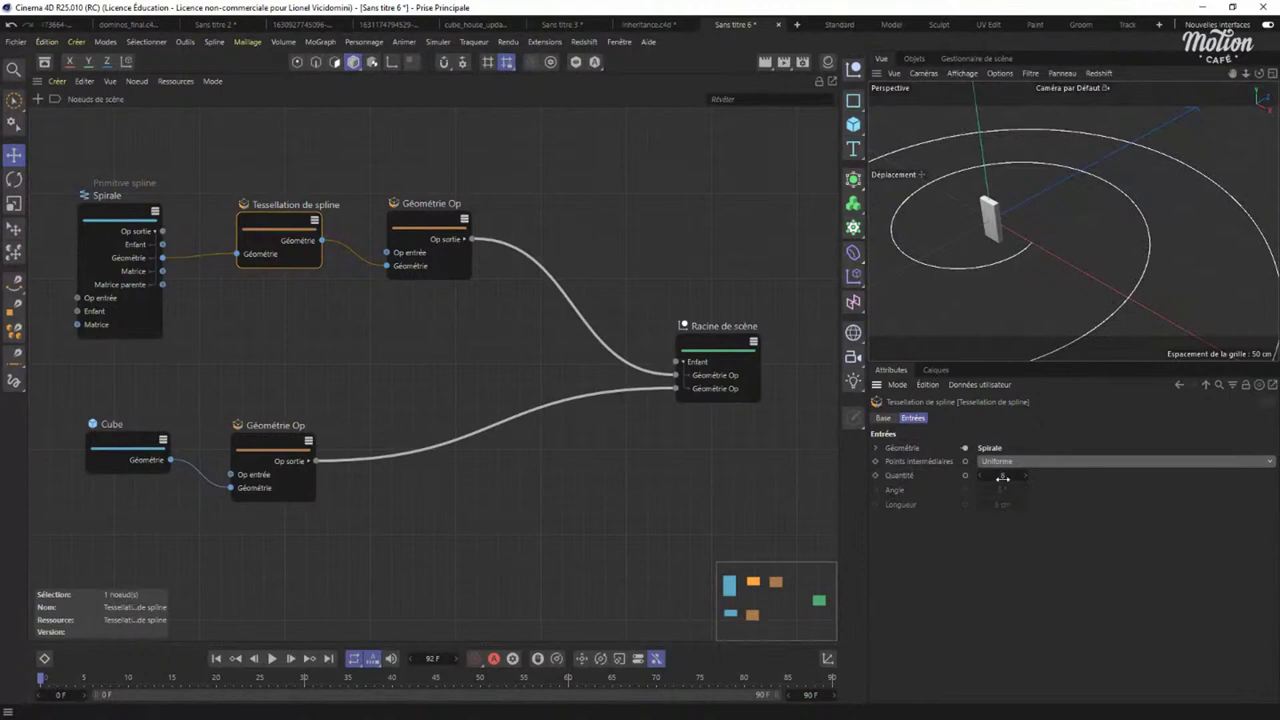
{"action": "left_click_drag", "start_coordinate": [1002, 477], "coordinate": [981, 481]}
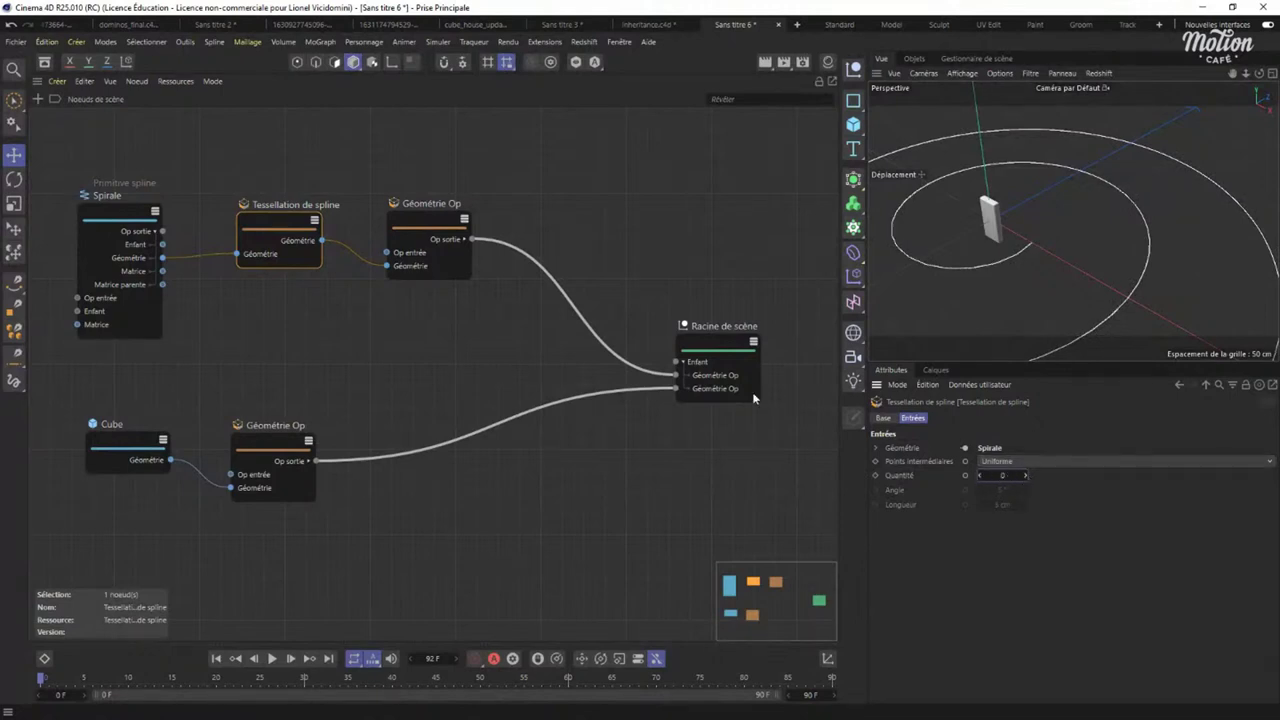
Tidy the Tessellation and Géométrie Op nodes and review the Spirale's settings.
{"action": "left_click_drag", "start_coordinate": [408, 236], "coordinate": [376, 221]}
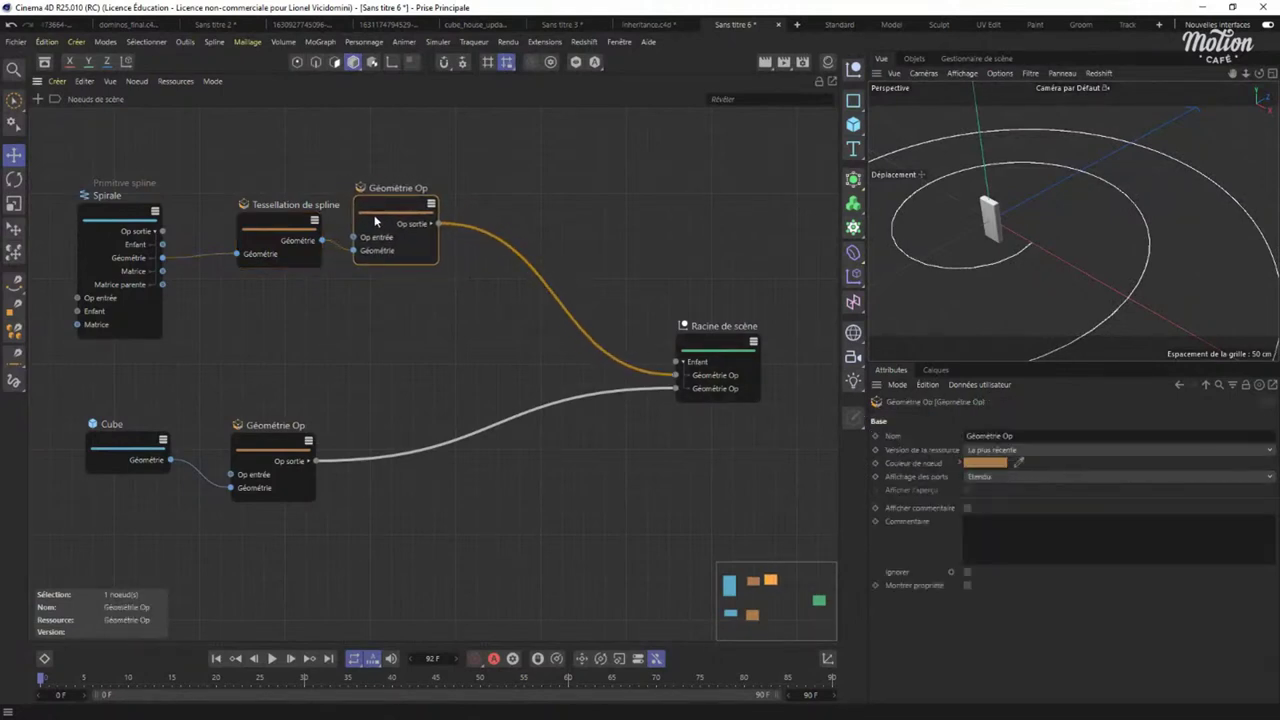
{"action": "left_click_drag", "start_coordinate": [283, 224], "coordinate": [253, 200]}
{"action": "left_click_drag", "start_coordinate": [424, 230], "coordinate": [394, 220]}
{"action": "left_click", "coordinate": [120, 210]}
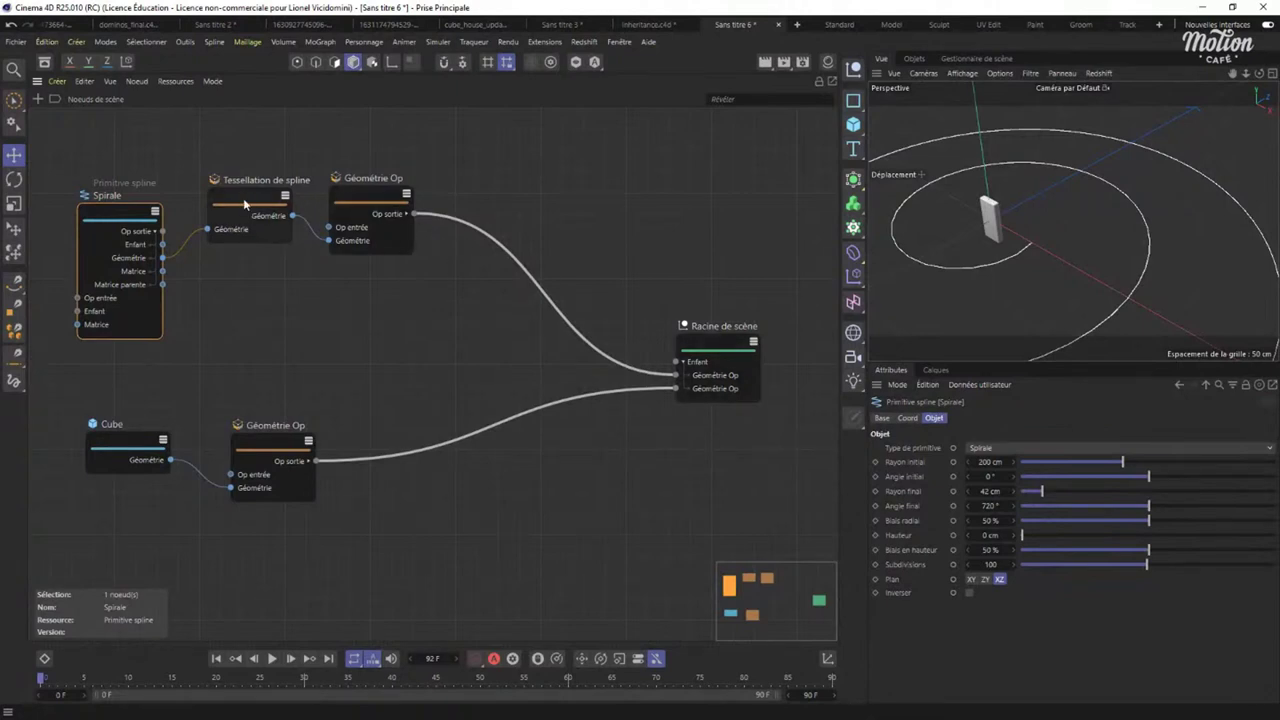
{"action": "left_click_drag", "start_coordinate": [244, 204], "coordinate": [232, 204]}
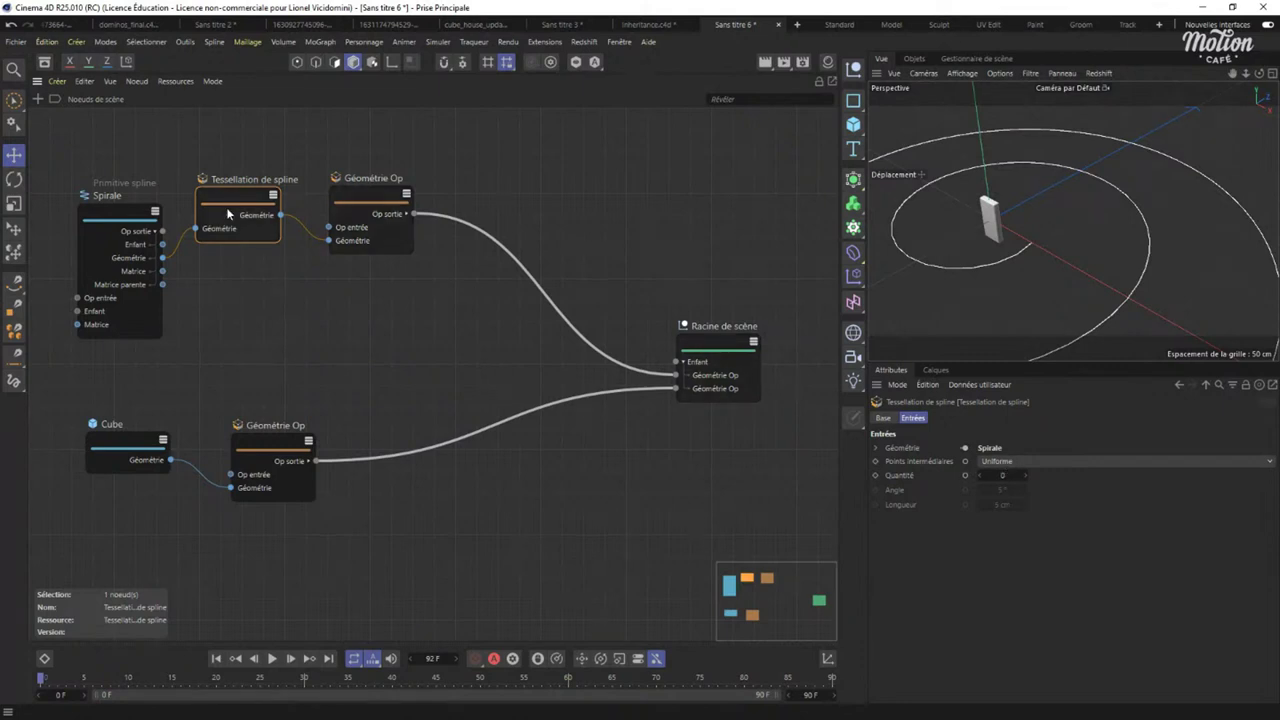
{"action": "left_click_drag", "start_coordinate": [369, 192], "coordinate": [372, 176]}
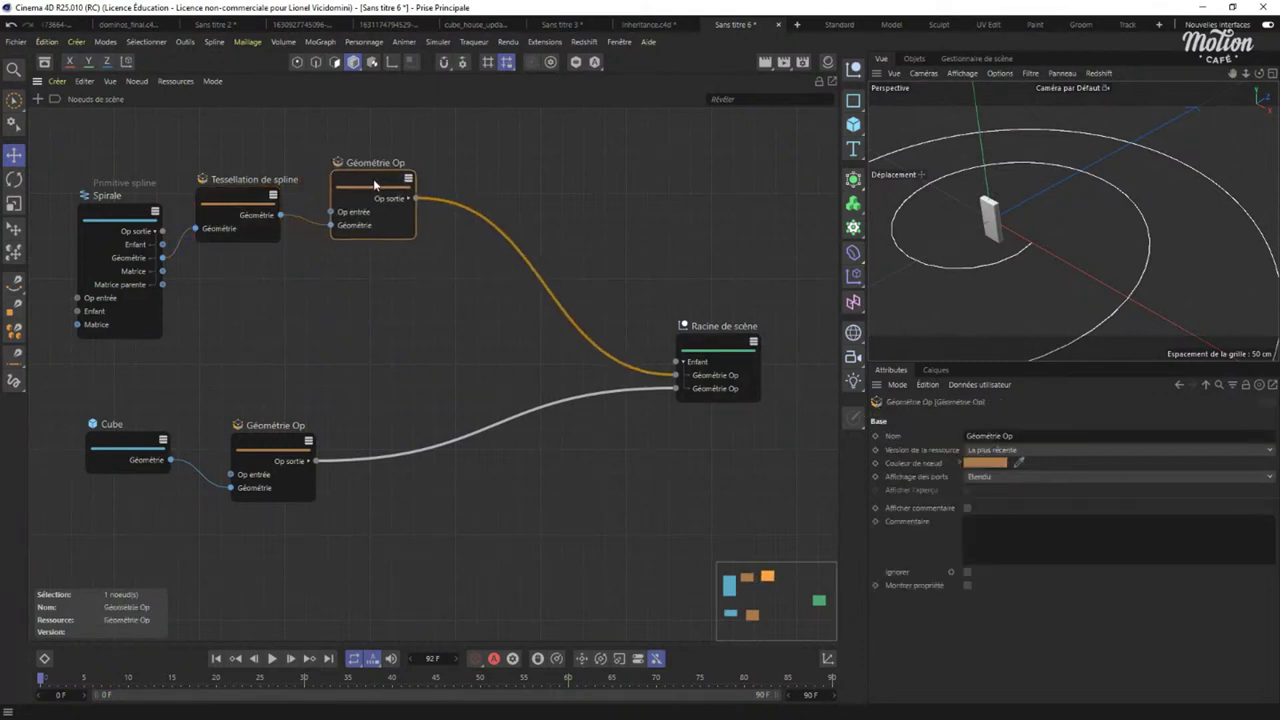
Search 'distri' and drop a Linéaire Distribution Op between Géométrie Op and Racine de scène.
{"action": "double_click", "coordinate": [436, 324]}
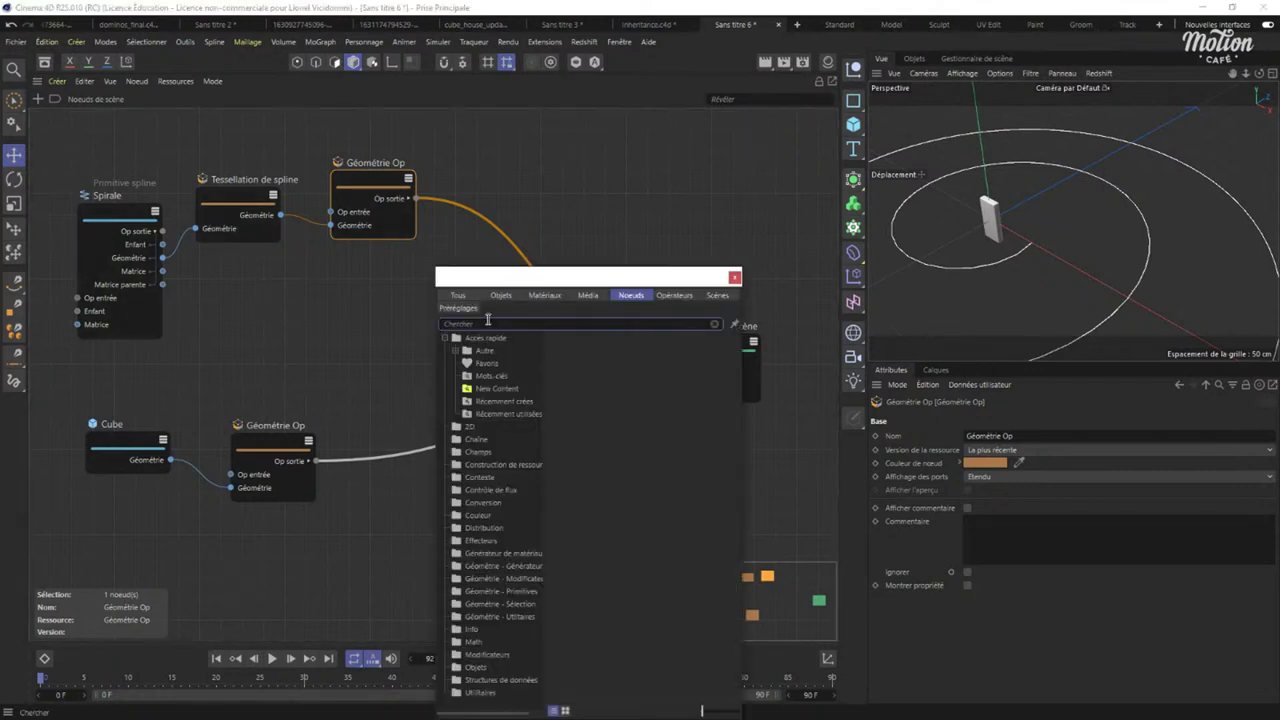
{"action": "type", "text": "dis"}
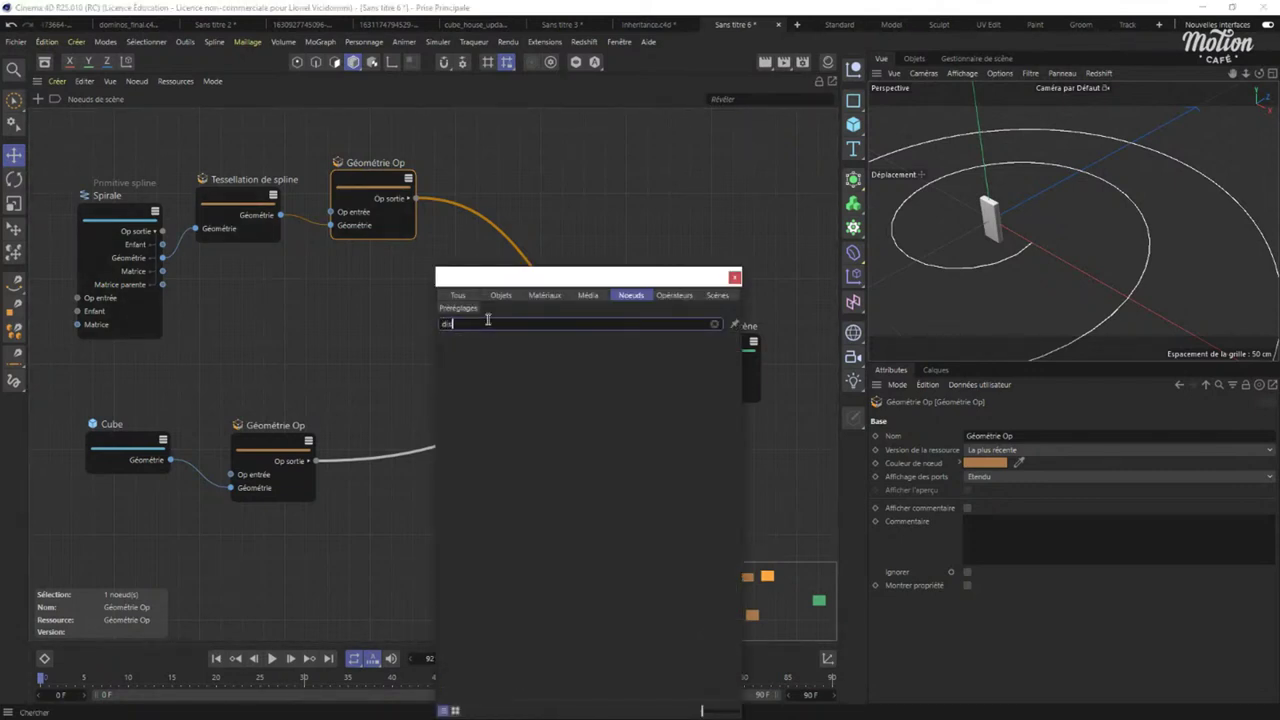
{"action": "type", "text": "tr"}
{"action": "key", "text": "BackSpace"}
{"action": "type", "text": "i"}
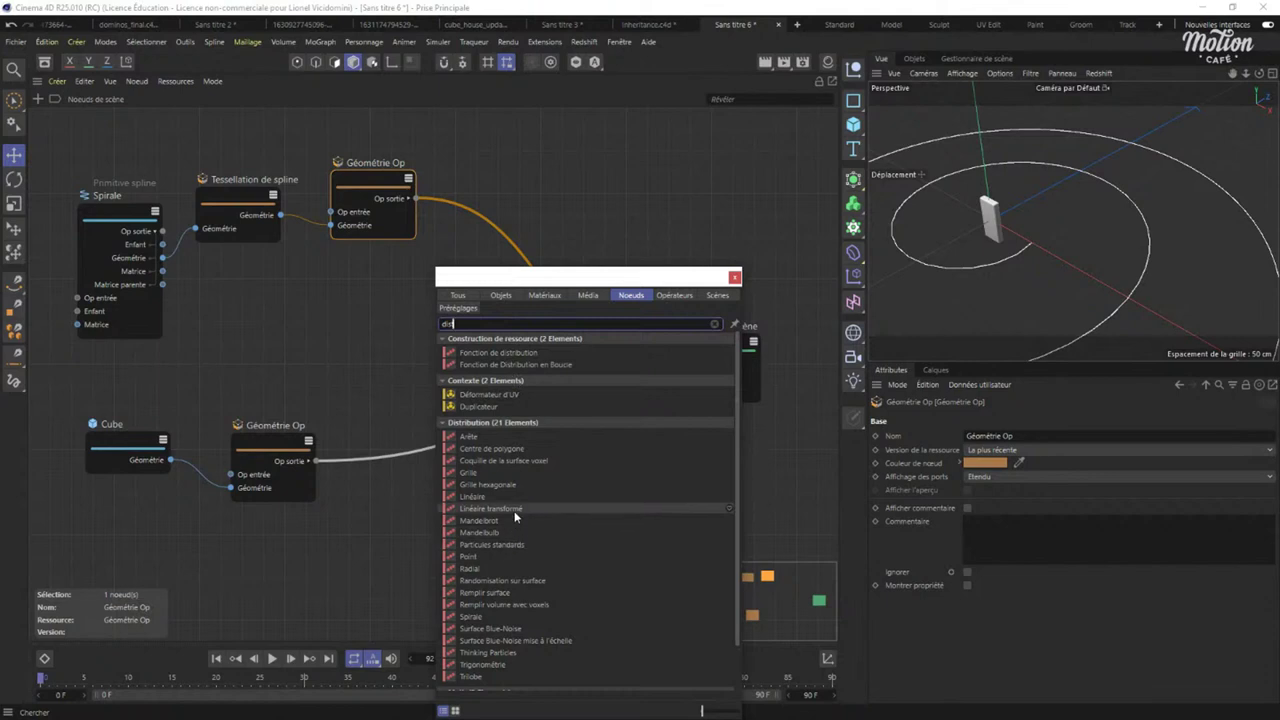
{"action": "type", "text": "r"}
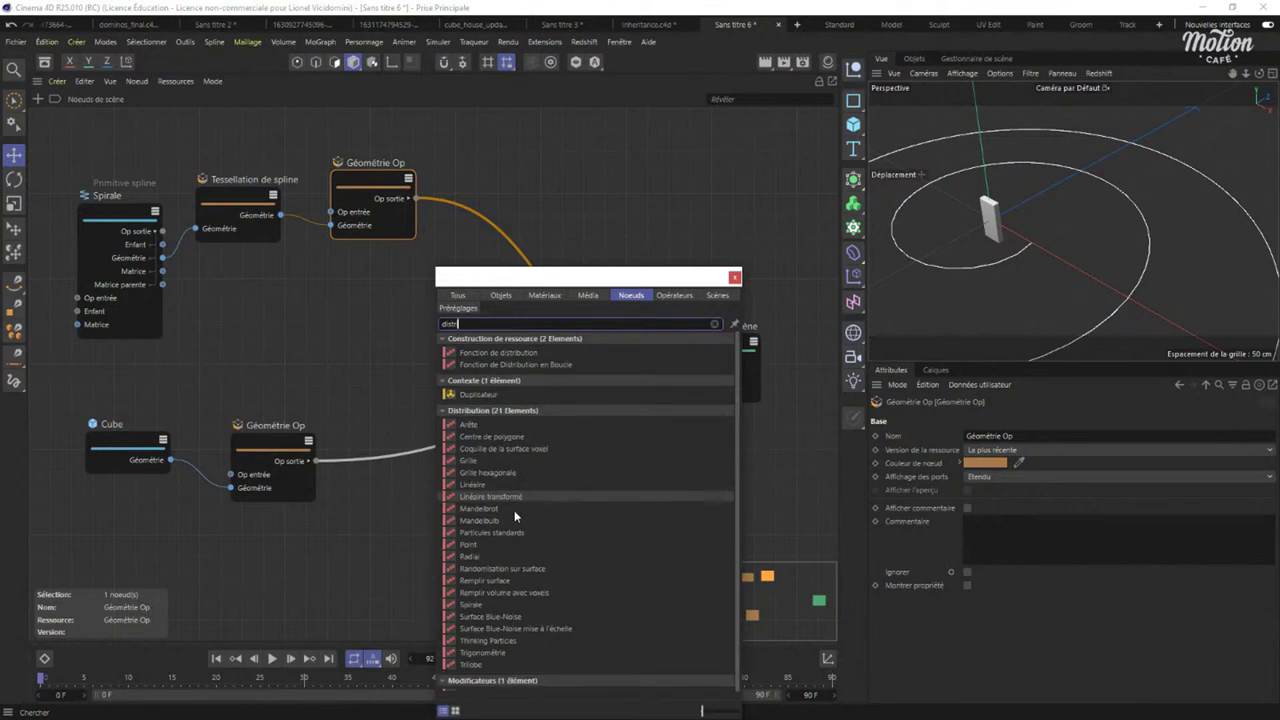
{"action": "scroll", "coordinate": [516, 584], "scroll_direction": "down", "scroll_amount": 1}
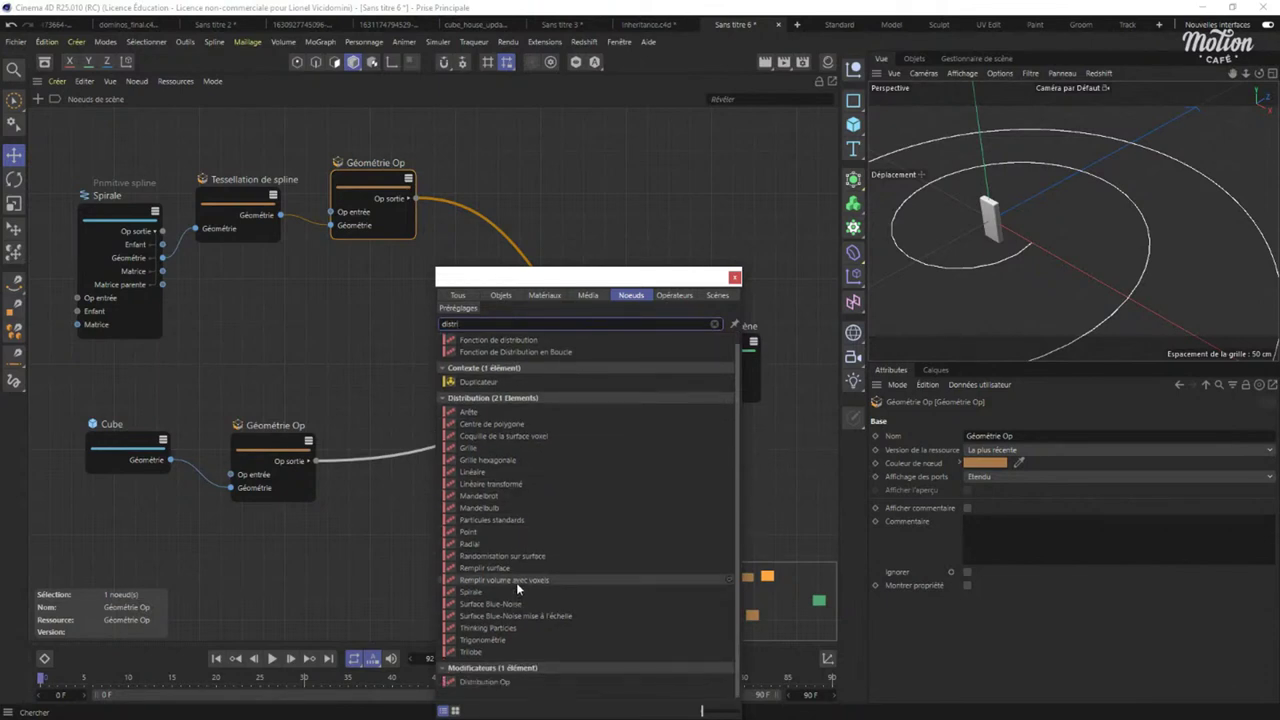
{"action": "type", "text": "i"}
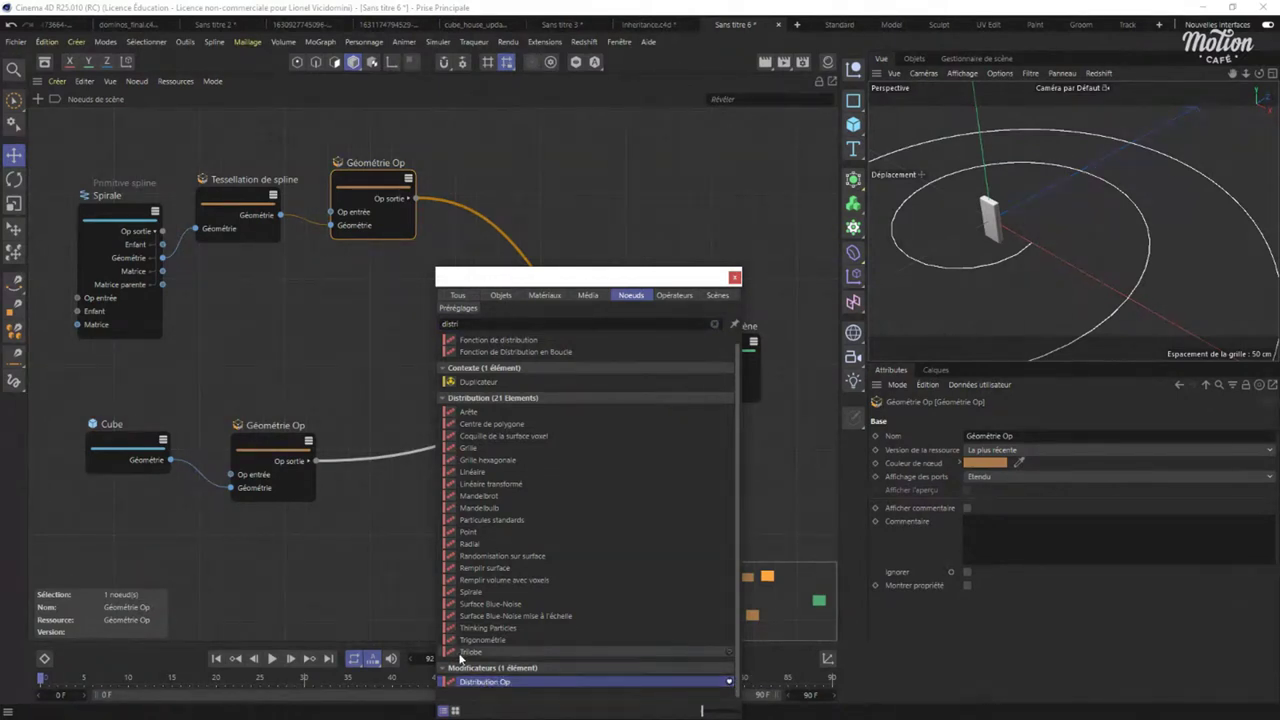
{"action": "left_click_drag", "start_coordinate": [505, 684], "coordinate": [544, 213]}
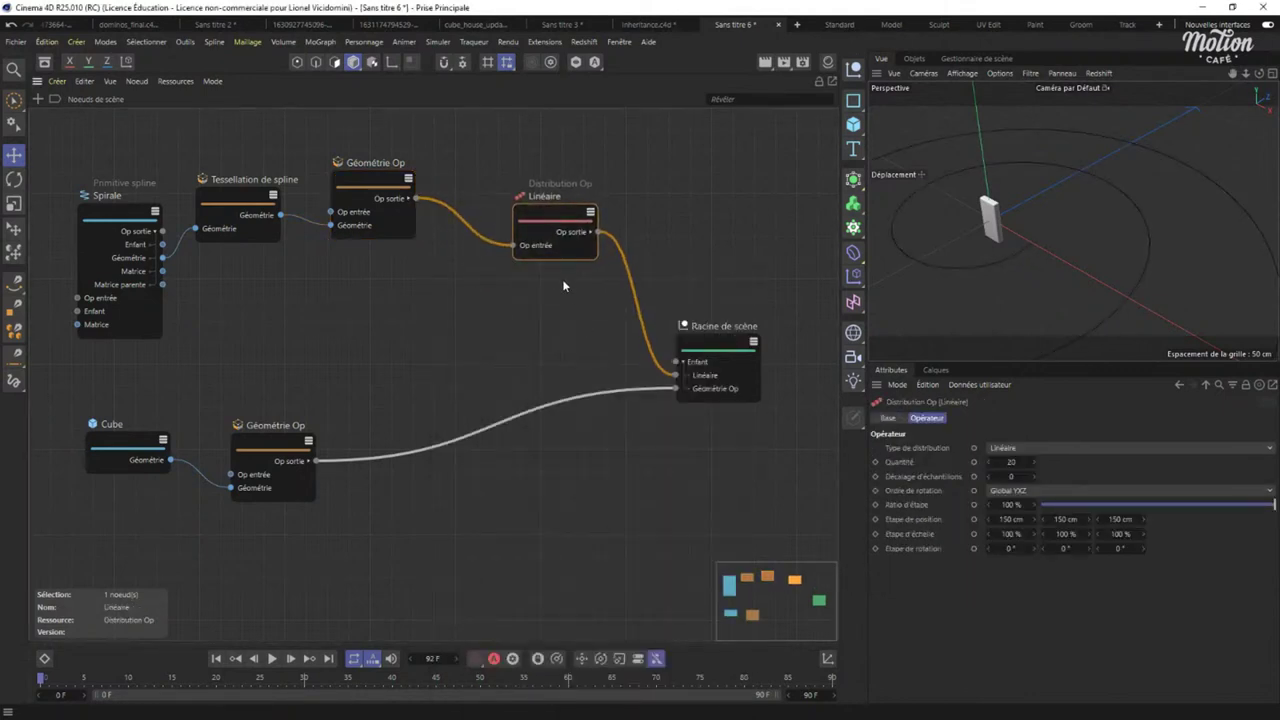
{"action": "left_click_drag", "start_coordinate": [556, 234], "coordinate": [540, 255]}
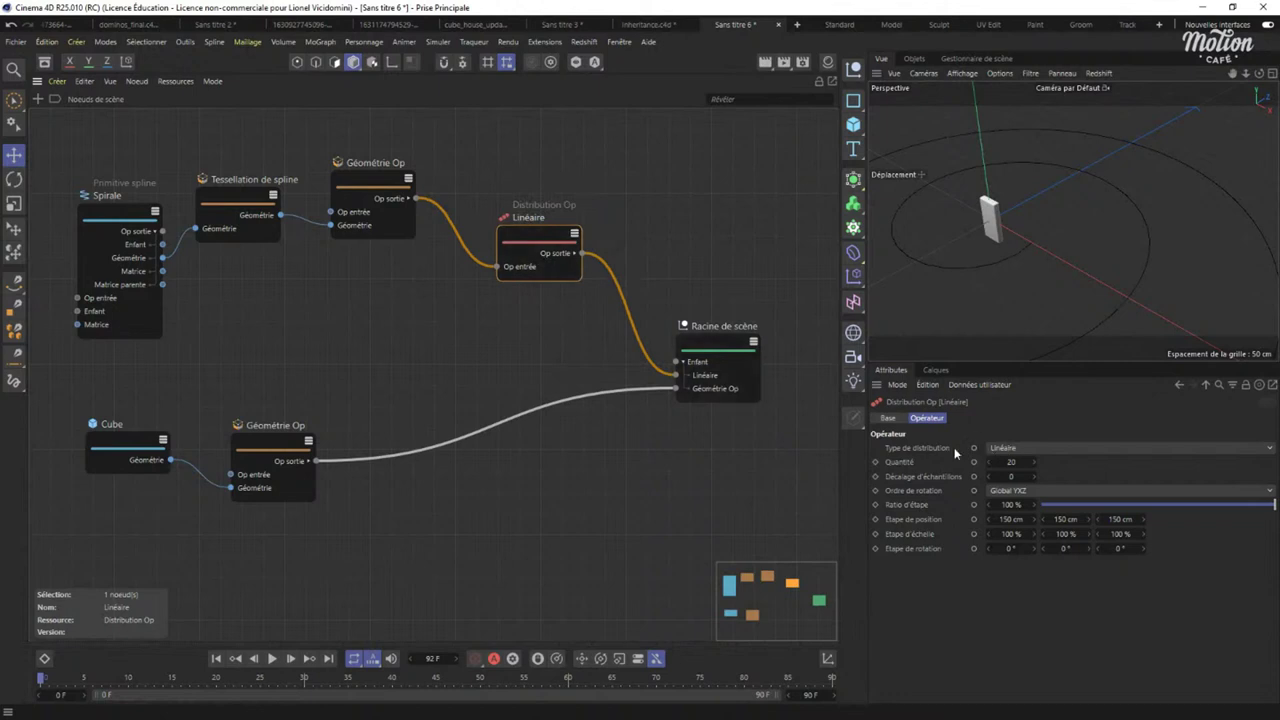
Switch the Distribution Op's Type de distribution from Linéaire to Point.
{"action": "left_click", "coordinate": [1039, 449]}
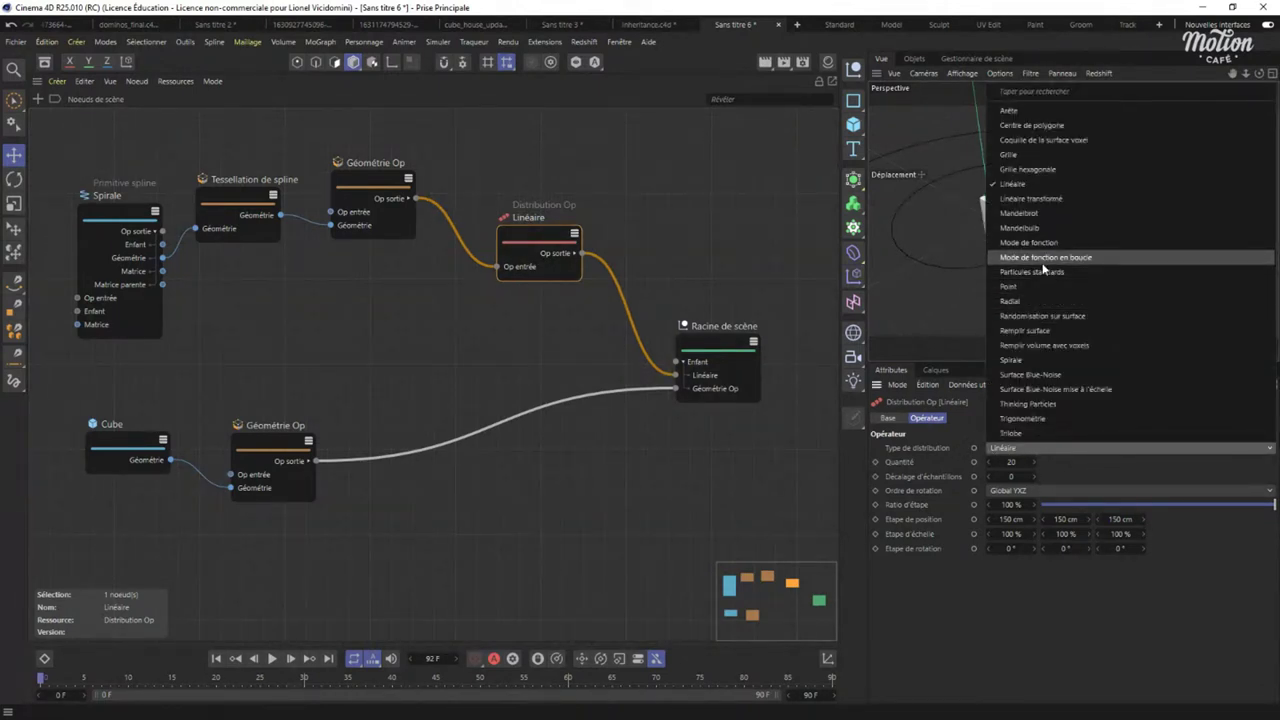
{"action": "left_click", "coordinate": [1015, 287]}
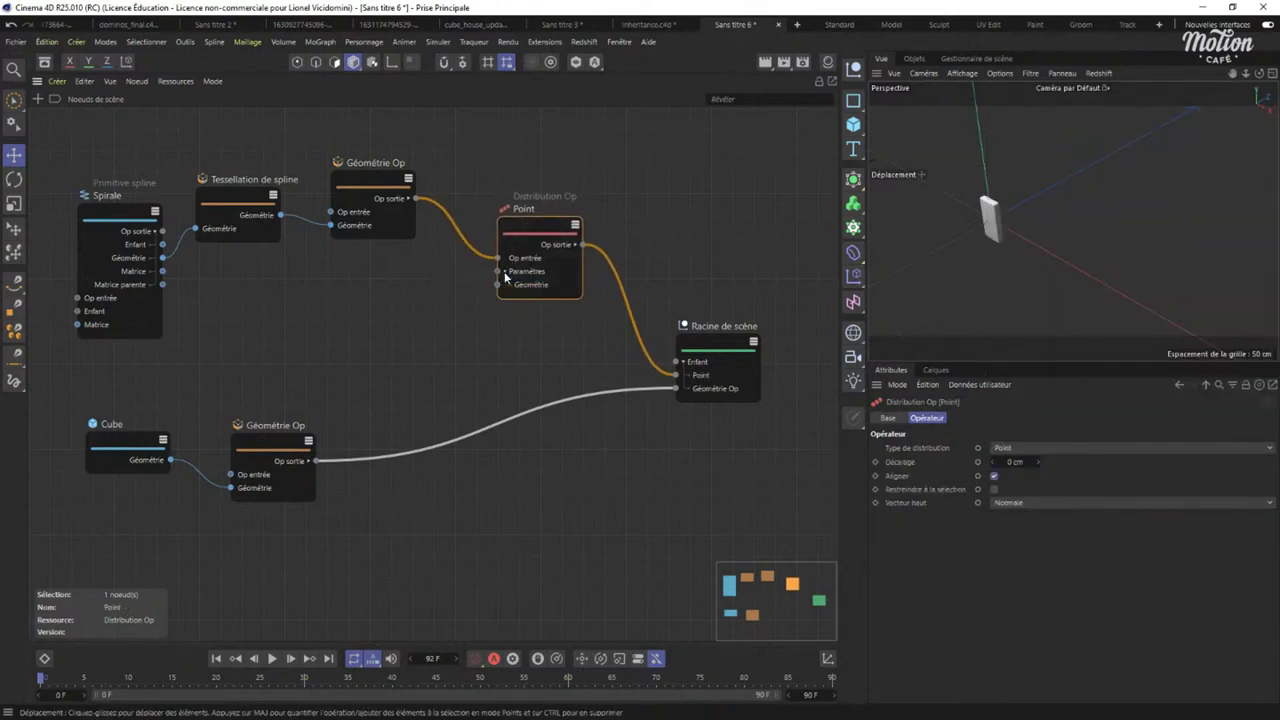
{"action": "left_click_drag", "start_coordinate": [528, 233], "coordinate": [524, 244]}
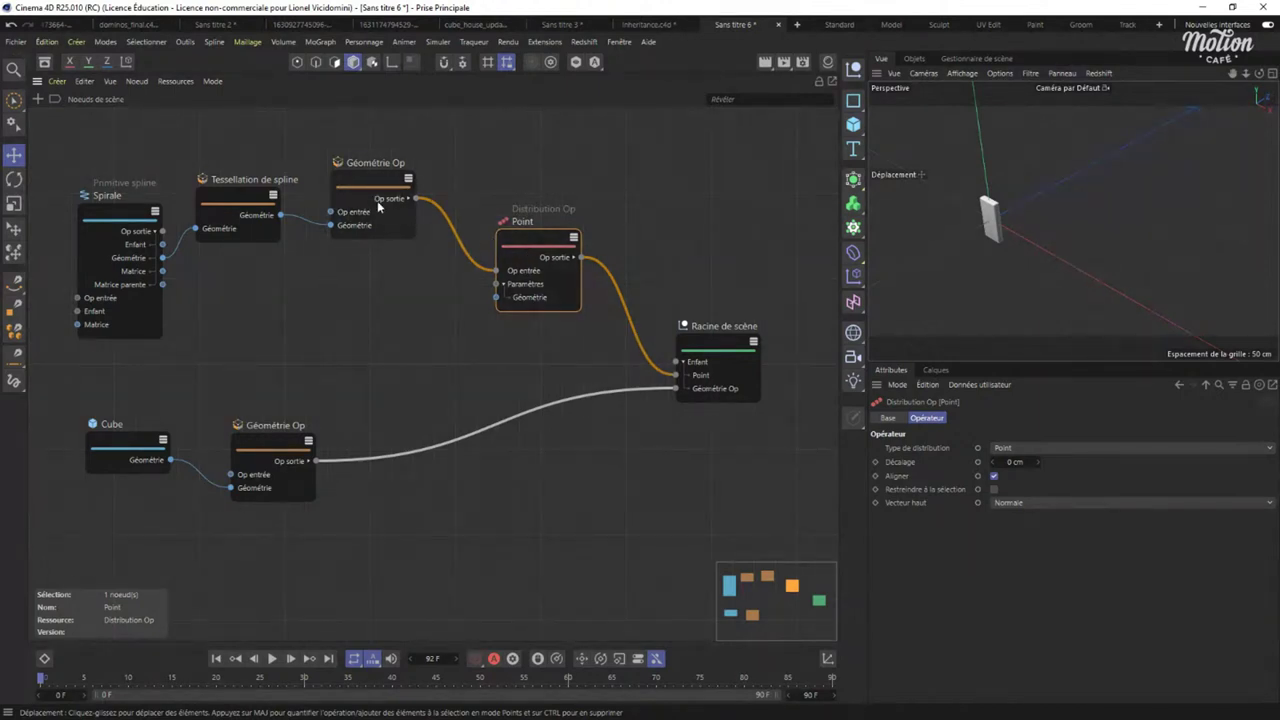
Connect the spiral's Géométrie Op output into the Point node's Géométrie input.
{"action": "left_click_drag", "start_coordinate": [131, 219], "coordinate": [121, 219]}
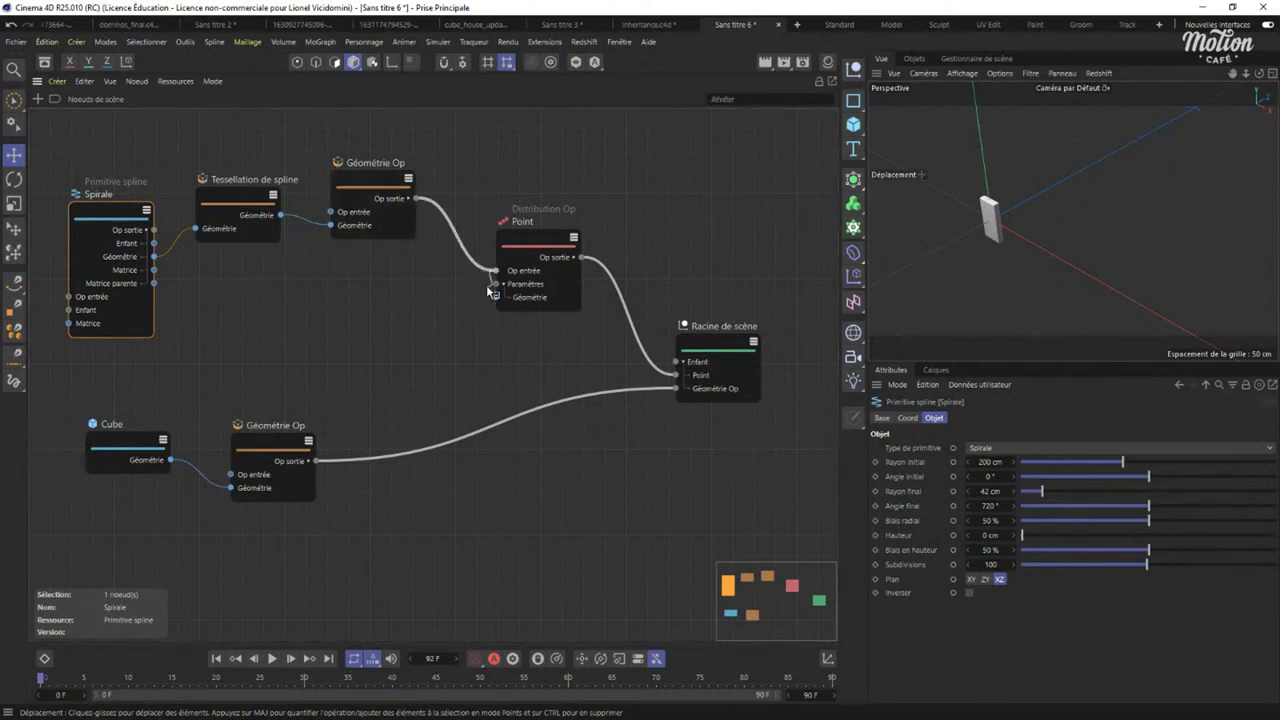
{"action": "left_click", "coordinate": [411, 203]}
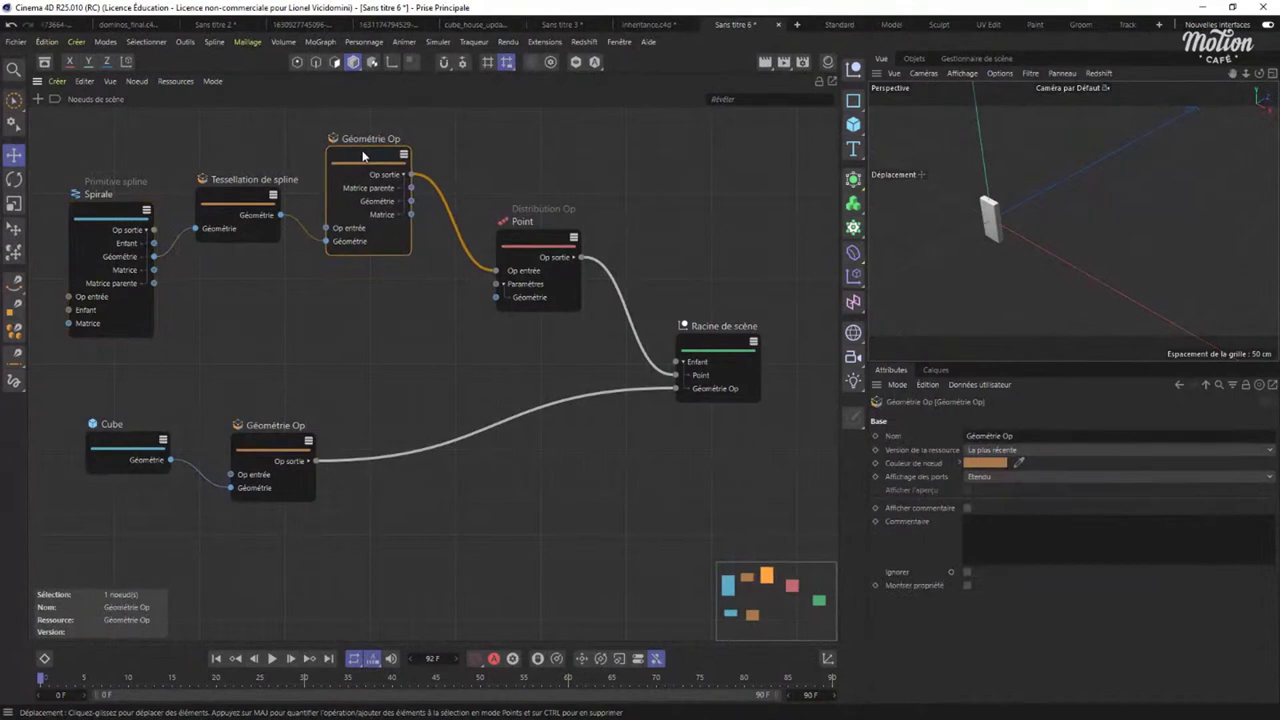
{"action": "left_click_drag", "start_coordinate": [410, 201], "coordinate": [495, 298]}
{"action": "left_click", "coordinate": [471, 247]}
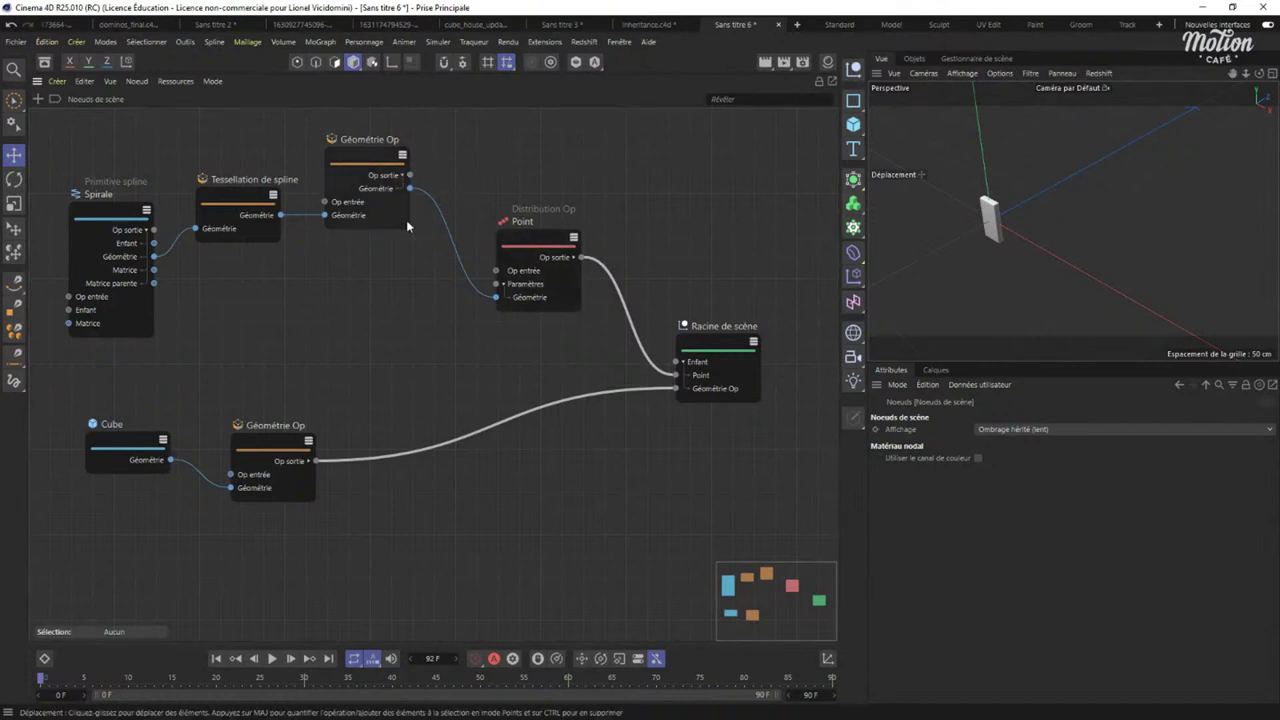
{"action": "left_click_drag", "start_coordinate": [400, 177], "coordinate": [497, 271]}
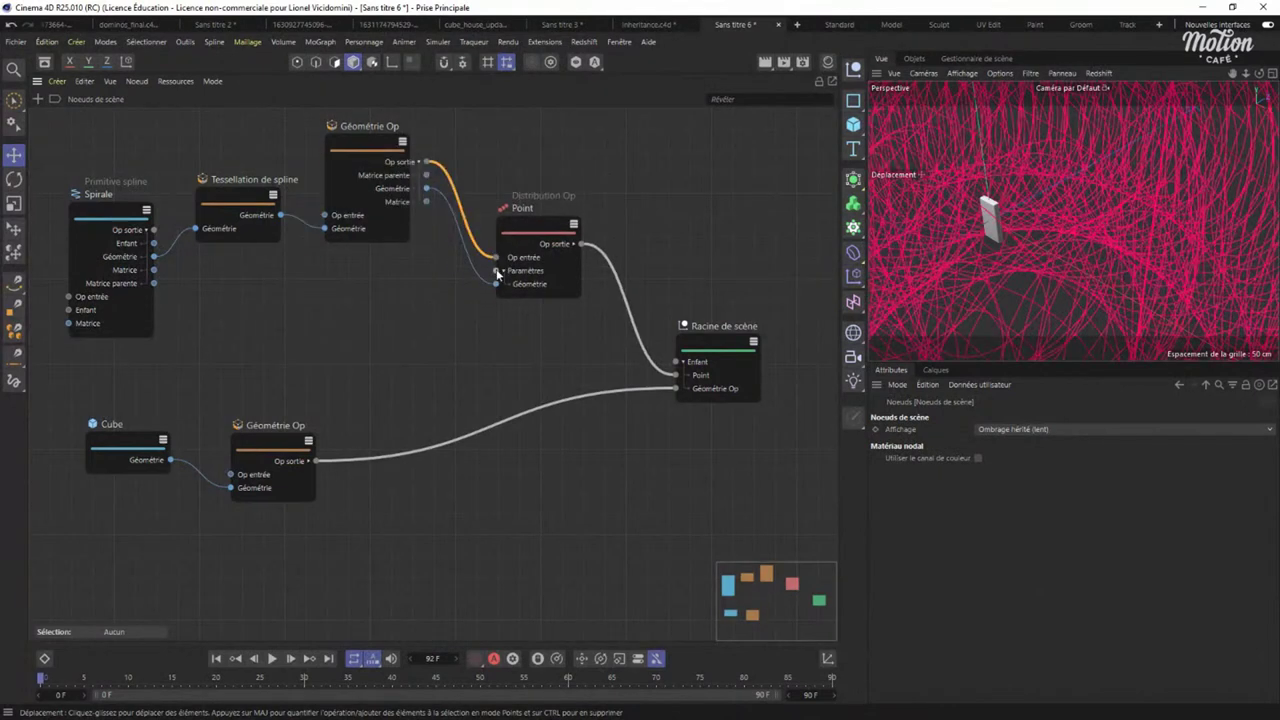
Wire the cube's Géométrie Op sortie into Point's Op entrée instead of the spline.
{"action": "right_click", "coordinate": [490, 254]}
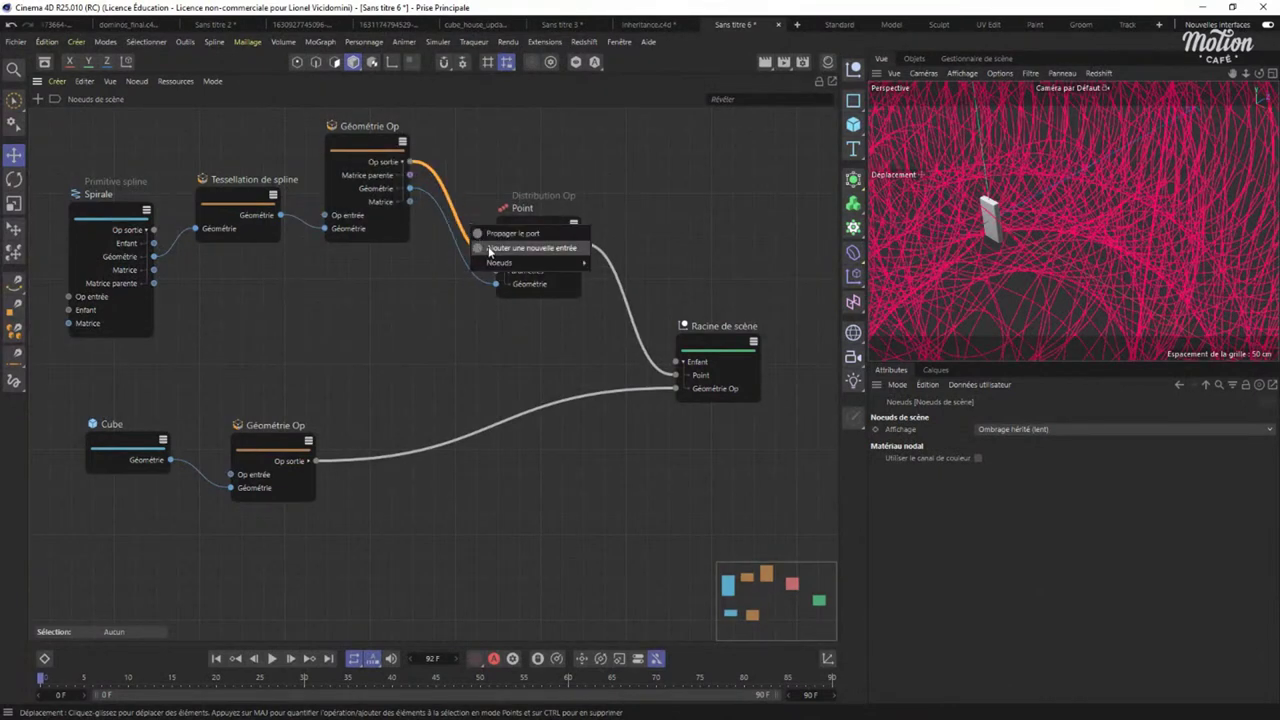
{"action": "key", "text": "Escape"}
{"action": "key", "text": "ctrl+z"}
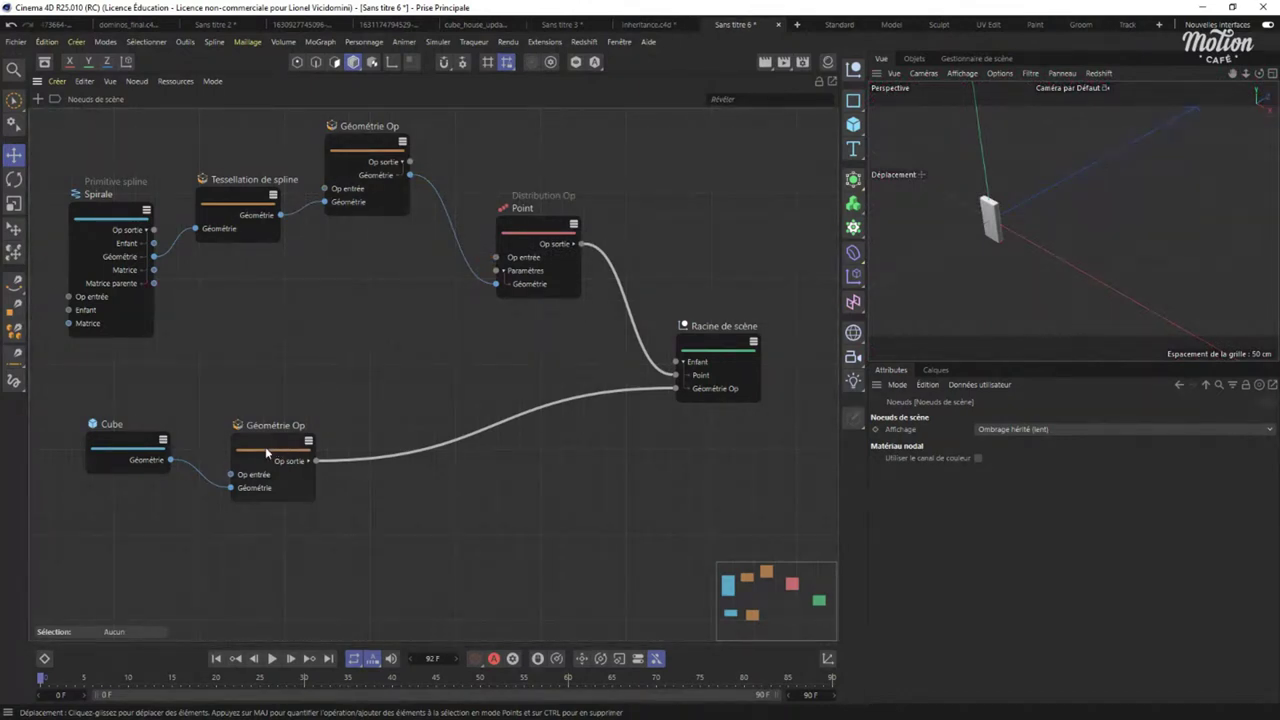
{"action": "left_click_drag", "start_coordinate": [265, 446], "coordinate": [275, 431]}
{"action": "left_click", "coordinate": [318, 443]}
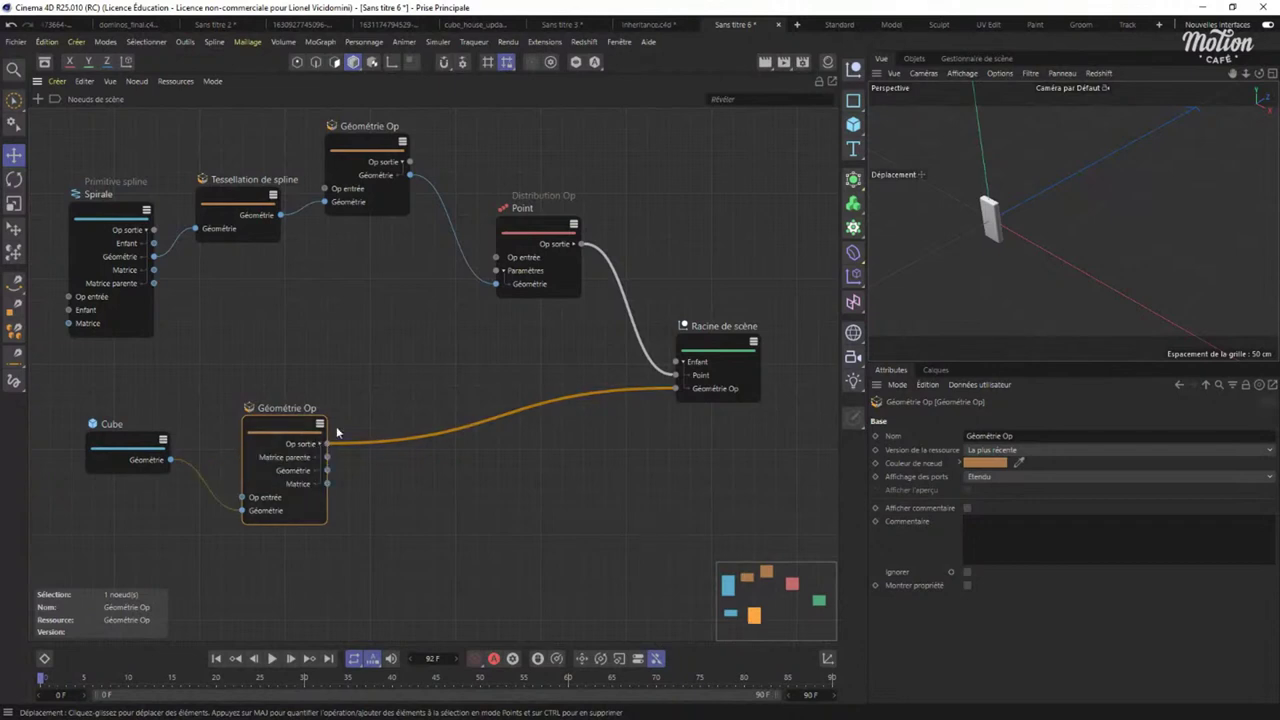
{"action": "left_click", "coordinate": [527, 214]}
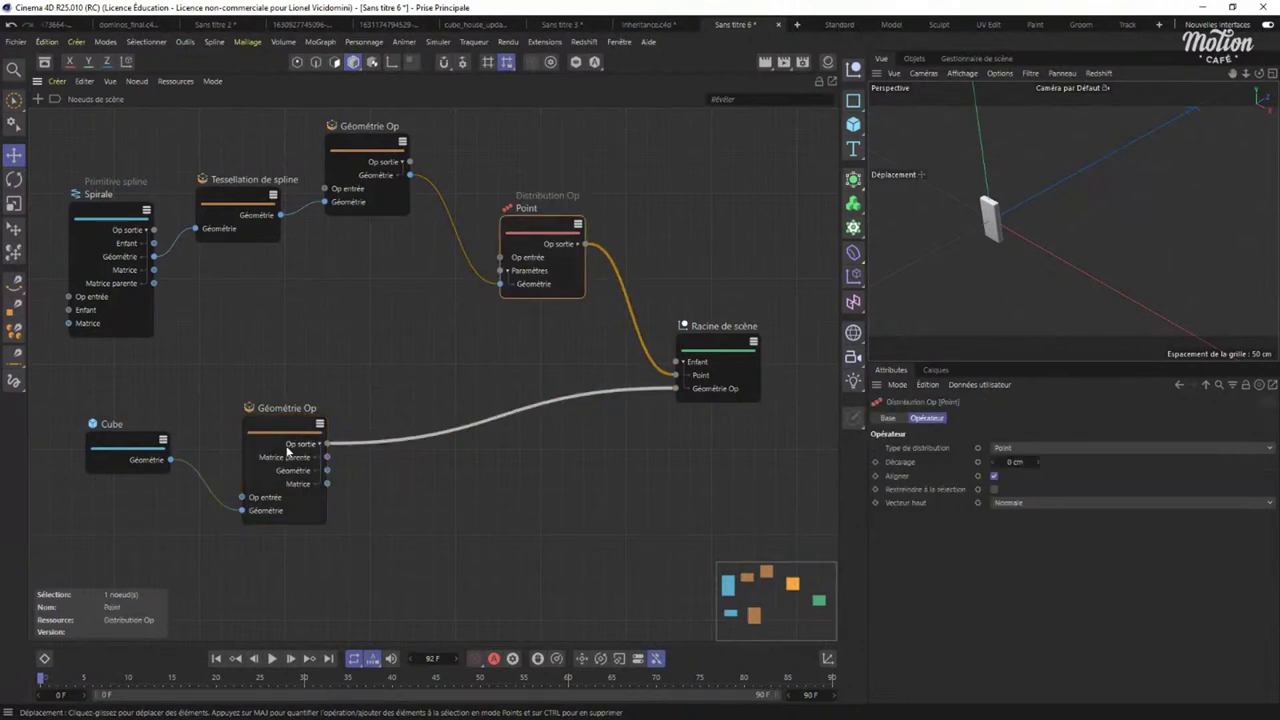
{"action": "left_click_drag", "start_coordinate": [326, 447], "coordinate": [500, 258]}
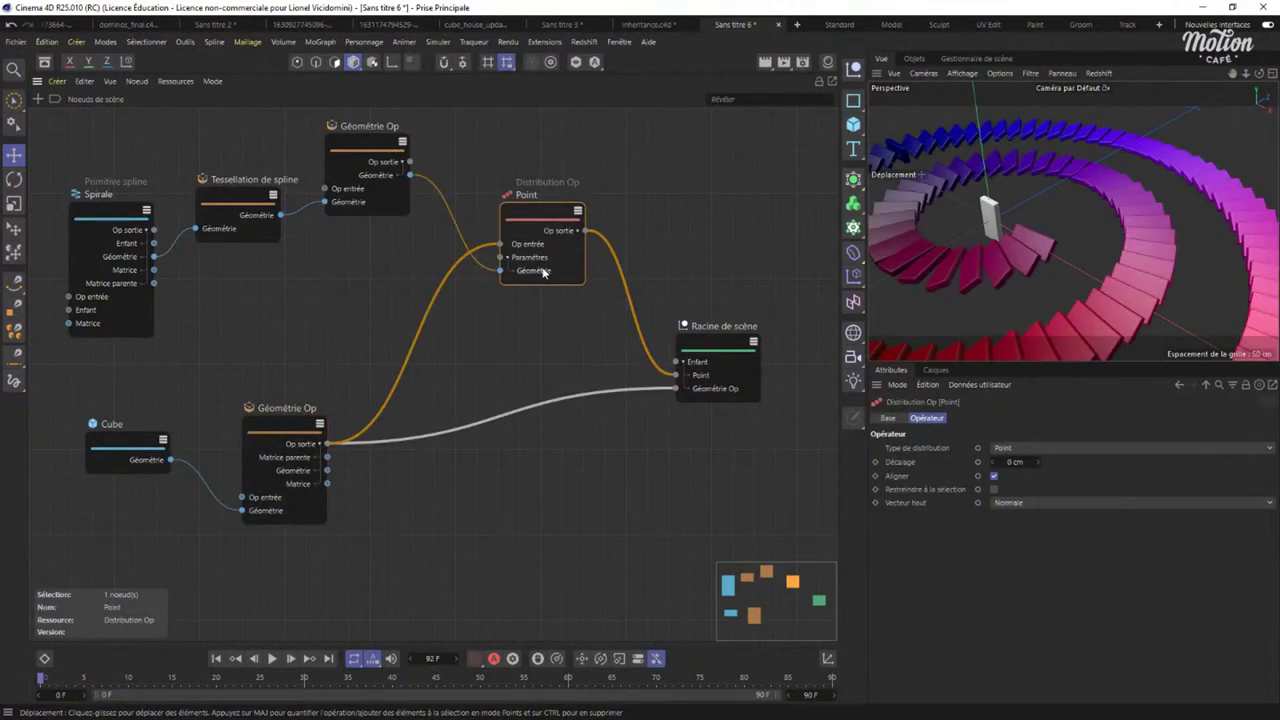
Compare +Z and X+, then set the Point distribution's Vecteur haut to Y+.
{"action": "left_click_drag", "start_coordinate": [963, 285], "coordinate": [999, 255], "text": "alt"}
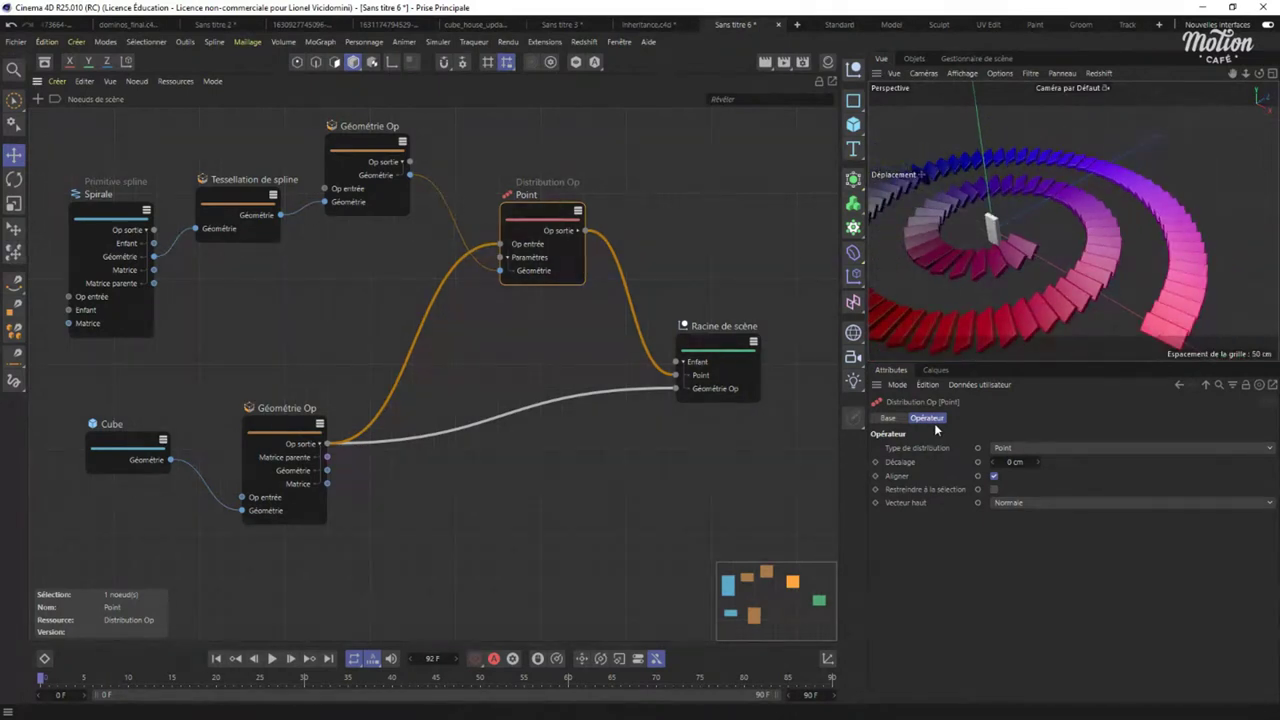
{"action": "left_click", "coordinate": [1017, 503]}
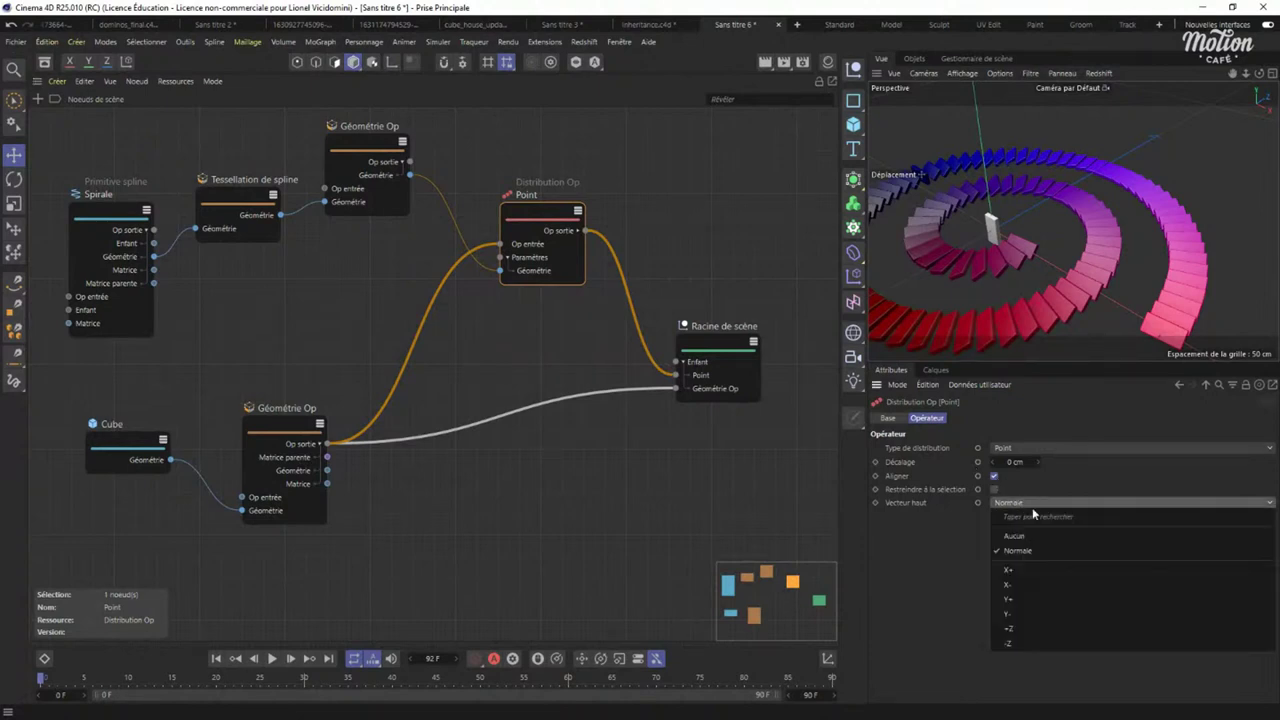
{"action": "left_click", "coordinate": [1016, 599]}
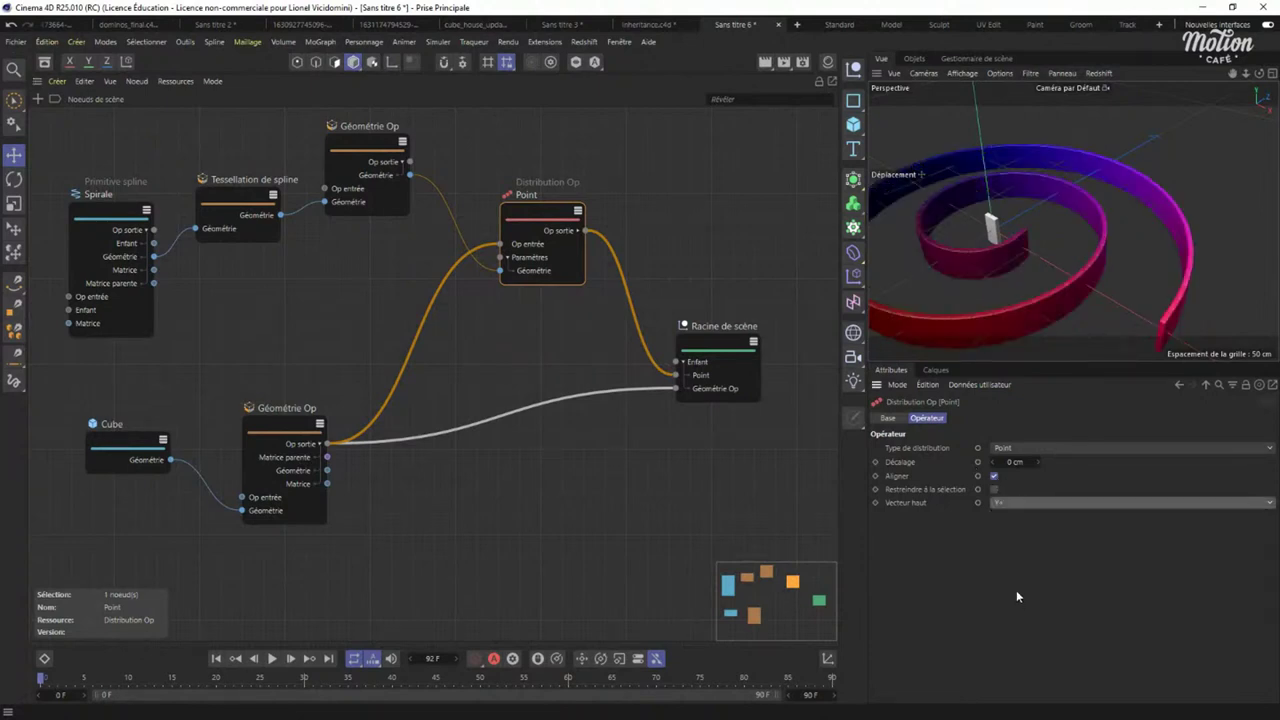
{"action": "left_click", "coordinate": [1007, 501]}
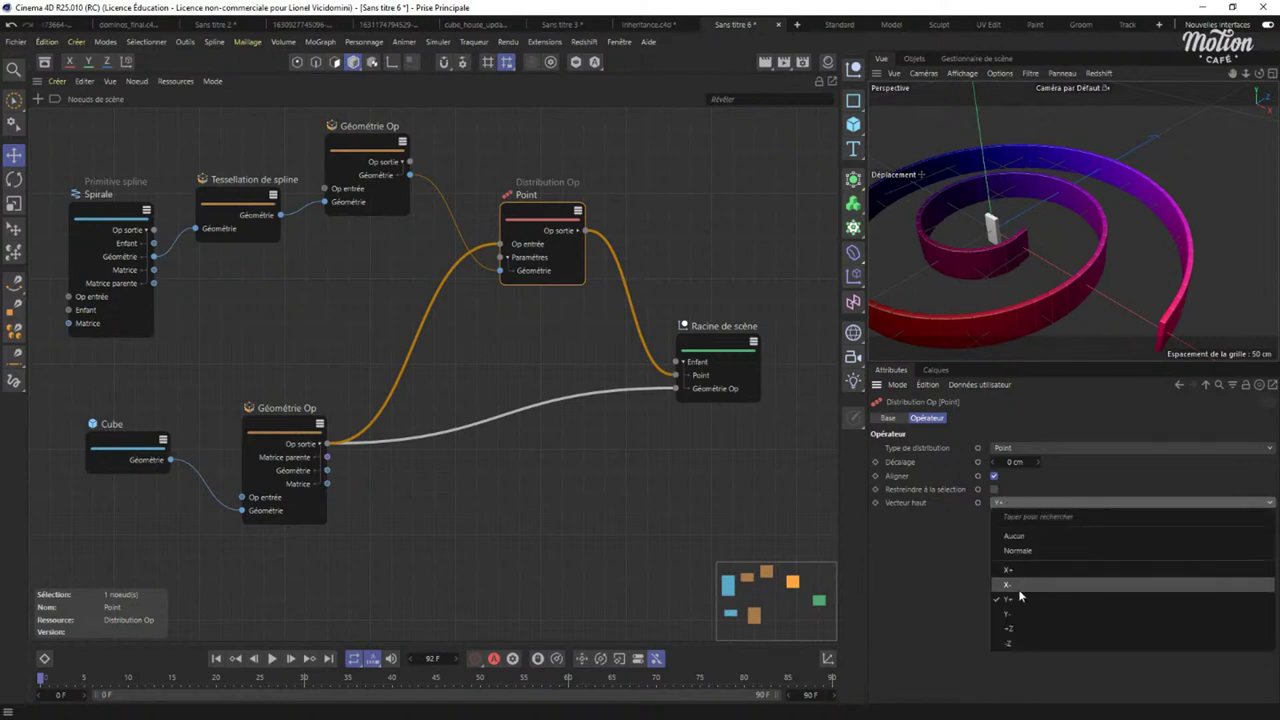
{"action": "left_click", "coordinate": [1014, 630]}
{"action": "left_click", "coordinate": [1022, 502]}
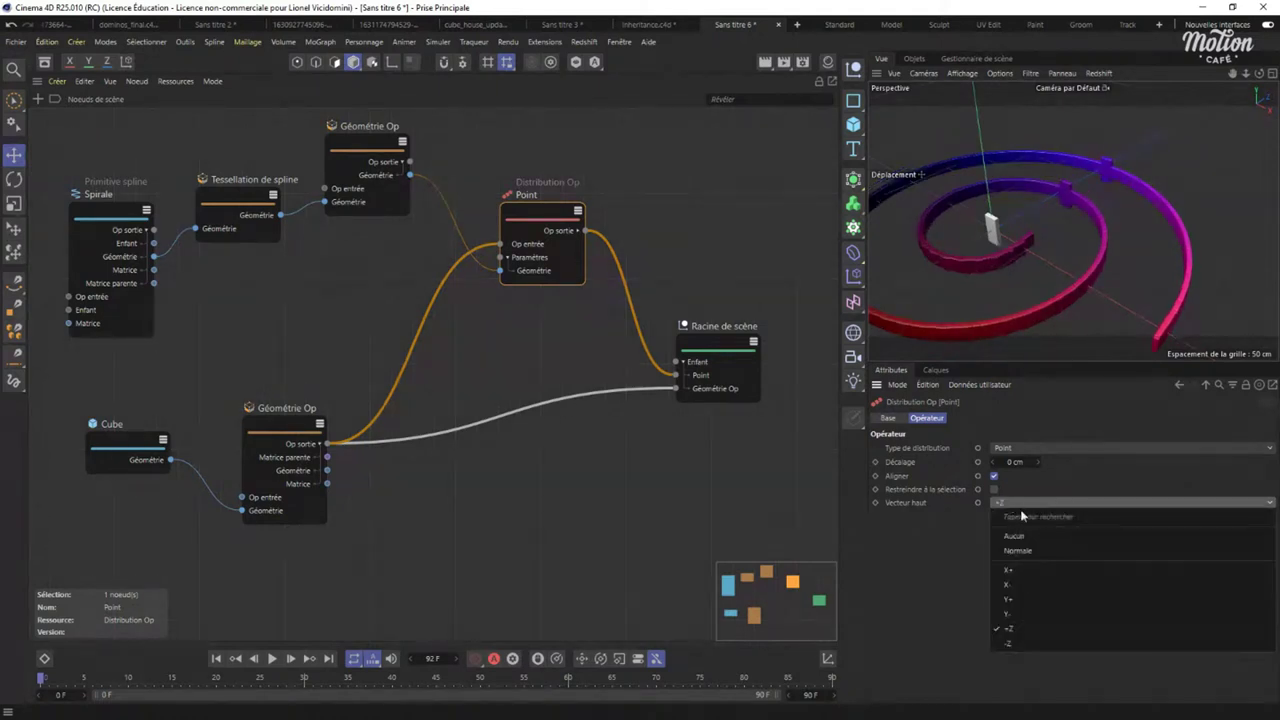
{"action": "left_click", "coordinate": [1010, 570]}
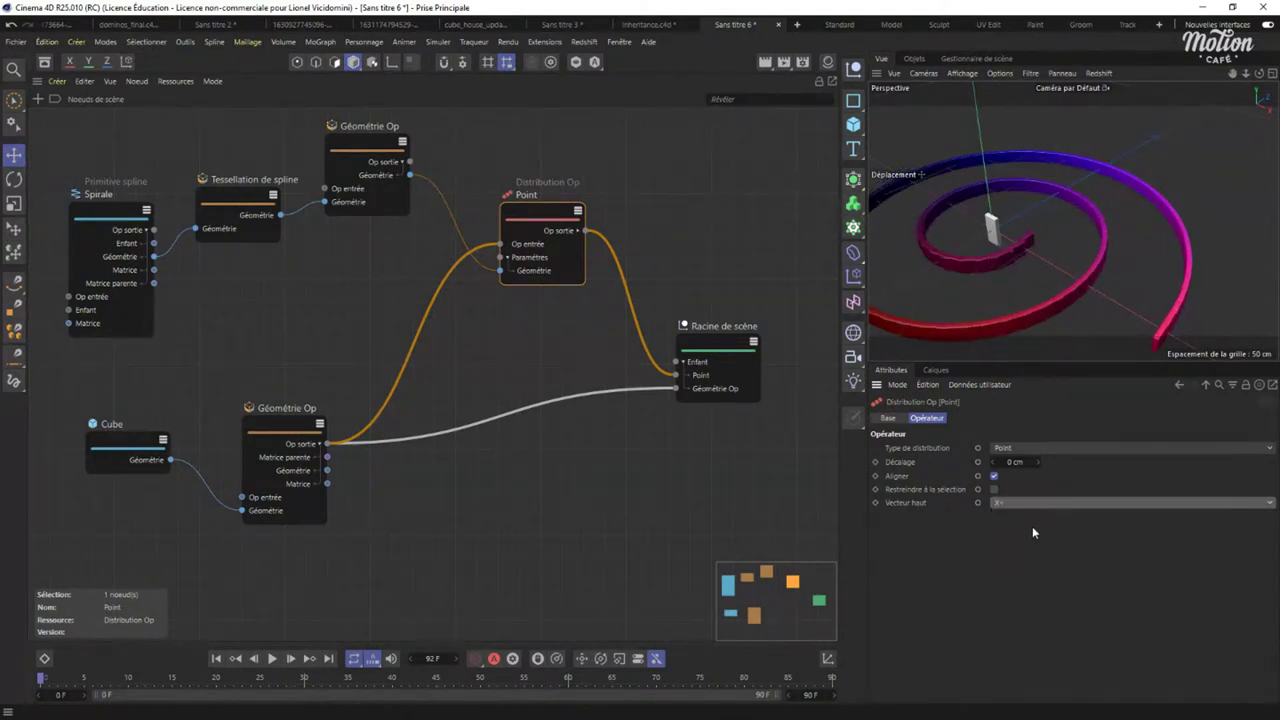
{"action": "left_click", "coordinate": [1018, 502]}
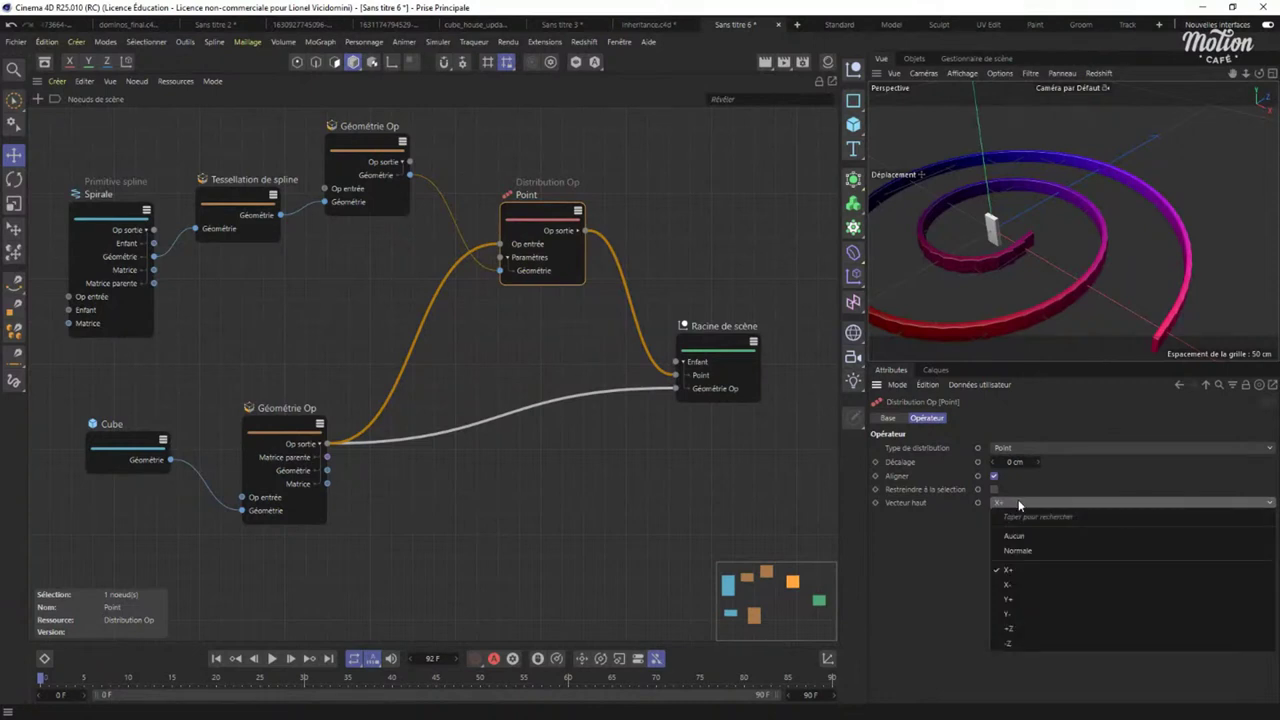
{"action": "left_click", "coordinate": [1010, 598]}
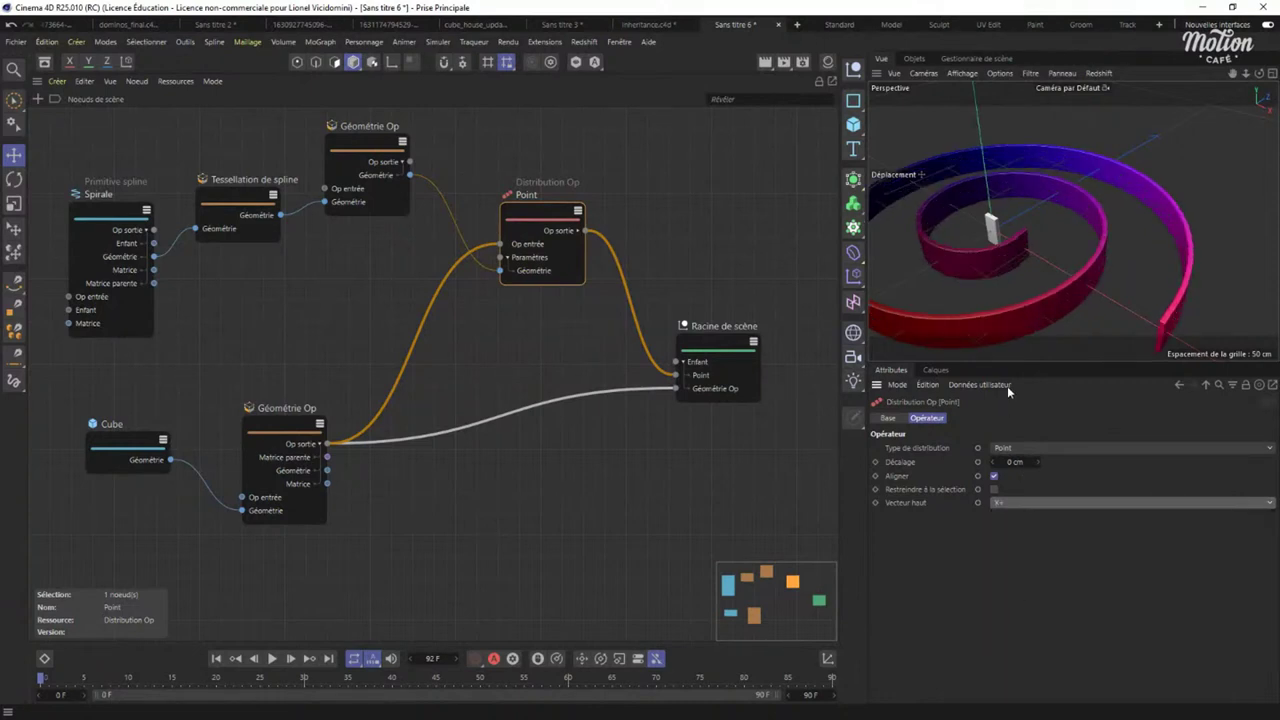
{"action": "left_click", "coordinate": [157, 452]}
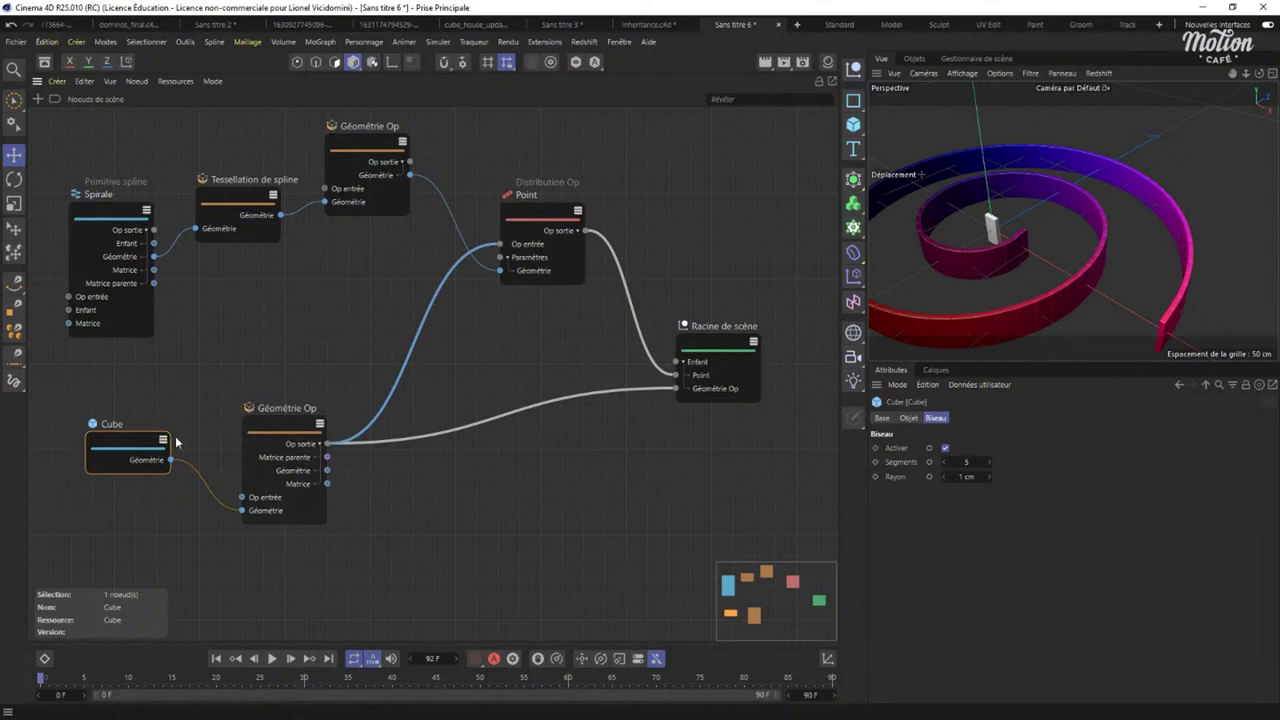
Set the cube's Taille to 4 × 31 × 15 cm so separate dominoes appear.
{"action": "left_click_drag", "start_coordinate": [176, 441], "coordinate": [180, 432]}
{"action": "left_click", "coordinate": [909, 418]}
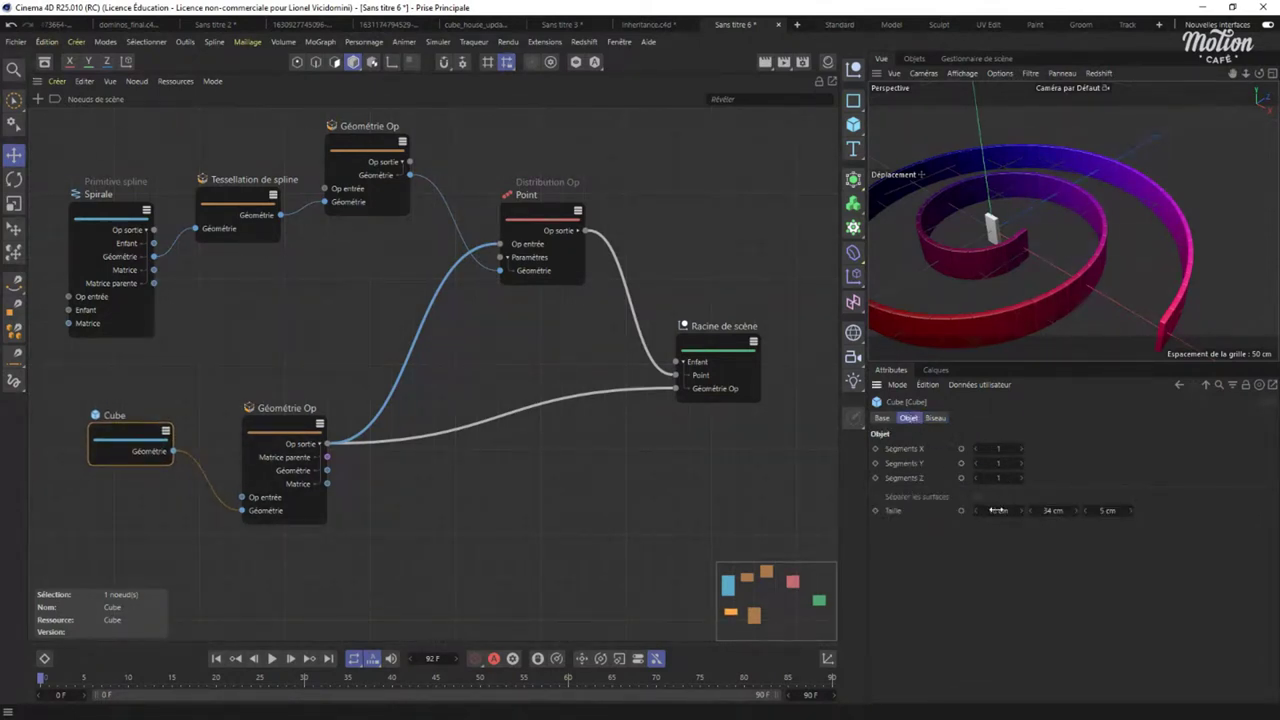
{"action": "left_click_drag", "start_coordinate": [998, 510], "coordinate": [988, 511]}
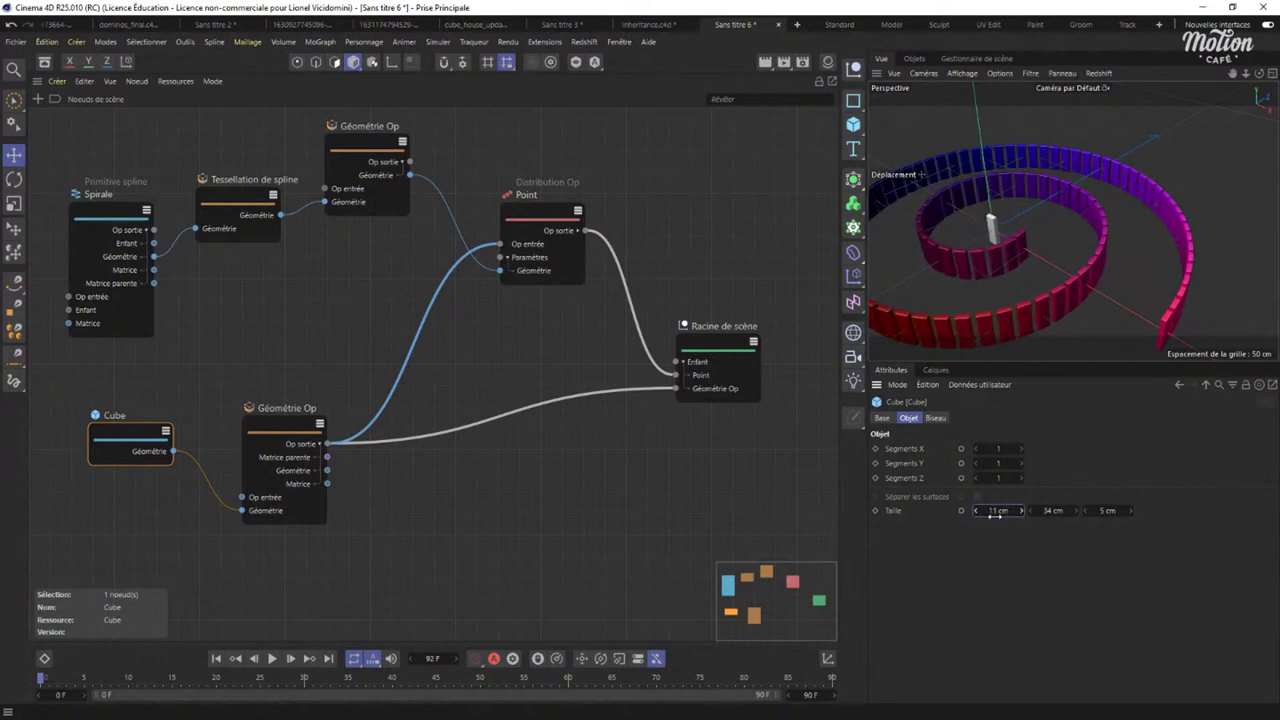
{"action": "left_click_drag", "start_coordinate": [1102, 510], "coordinate": [996, 510]}
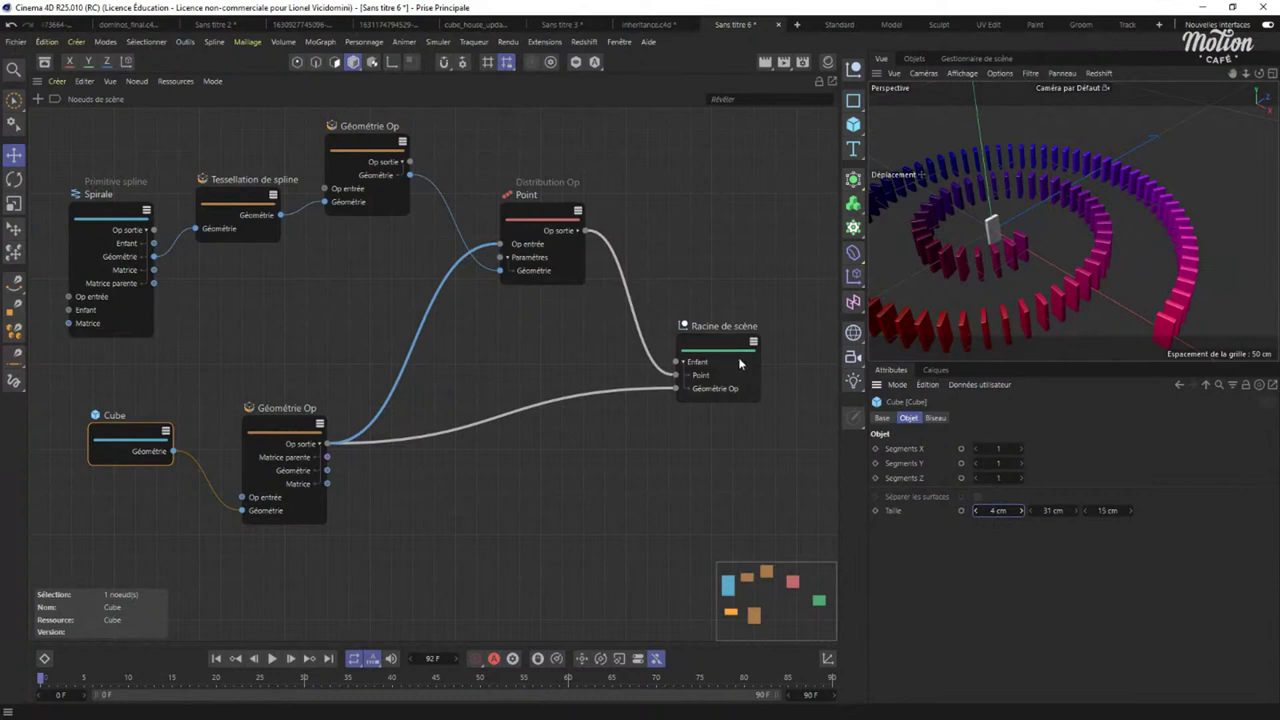
{"action": "scroll", "coordinate": [1024, 210], "scroll_direction": "down", "scroll_amount": 5}
{"action": "scroll", "coordinate": [1024, 210], "scroll_direction": "up", "scroll_amount": 2}
{"action": "scroll", "coordinate": [1024, 210], "scroll_direction": "up", "scroll_amount": 1}
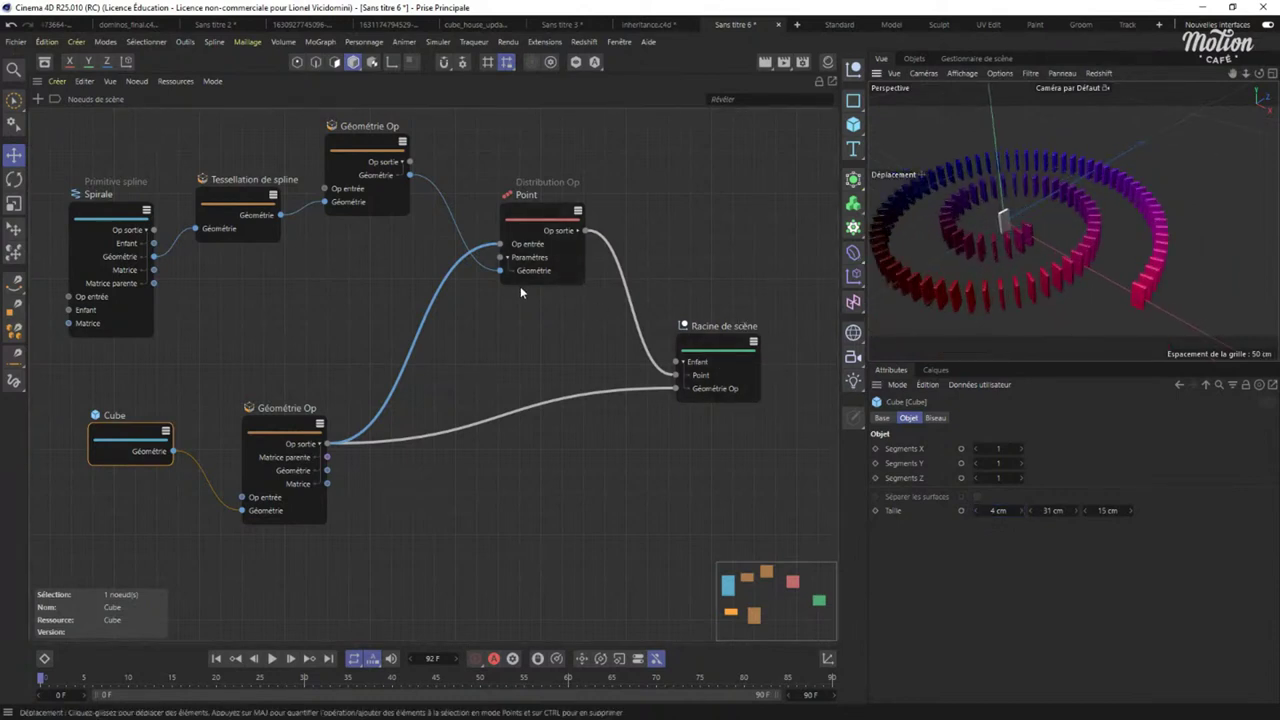
{"action": "left_click_drag", "start_coordinate": [545, 228], "coordinate": [496, 237]}
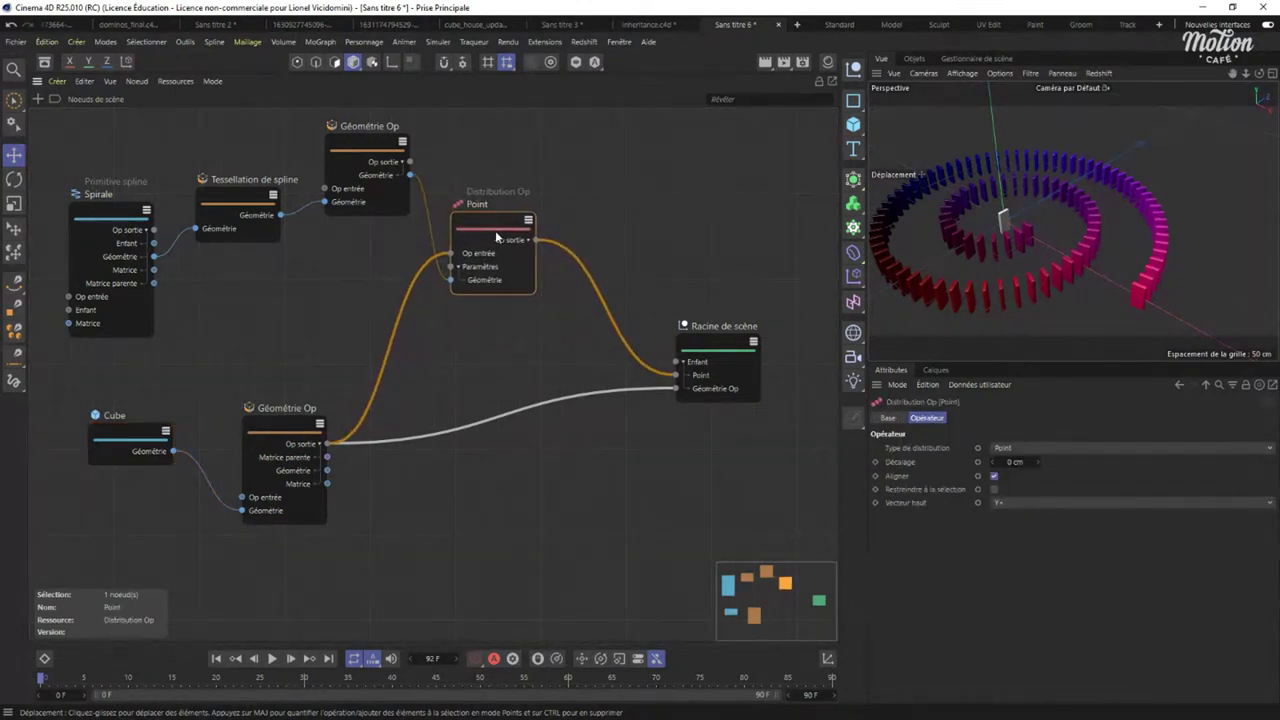
Move Racine de scène down-right, nudge the Point node, and rewind to frame 0.
{"action": "left_click_drag", "start_coordinate": [708, 343], "coordinate": [791, 395]}
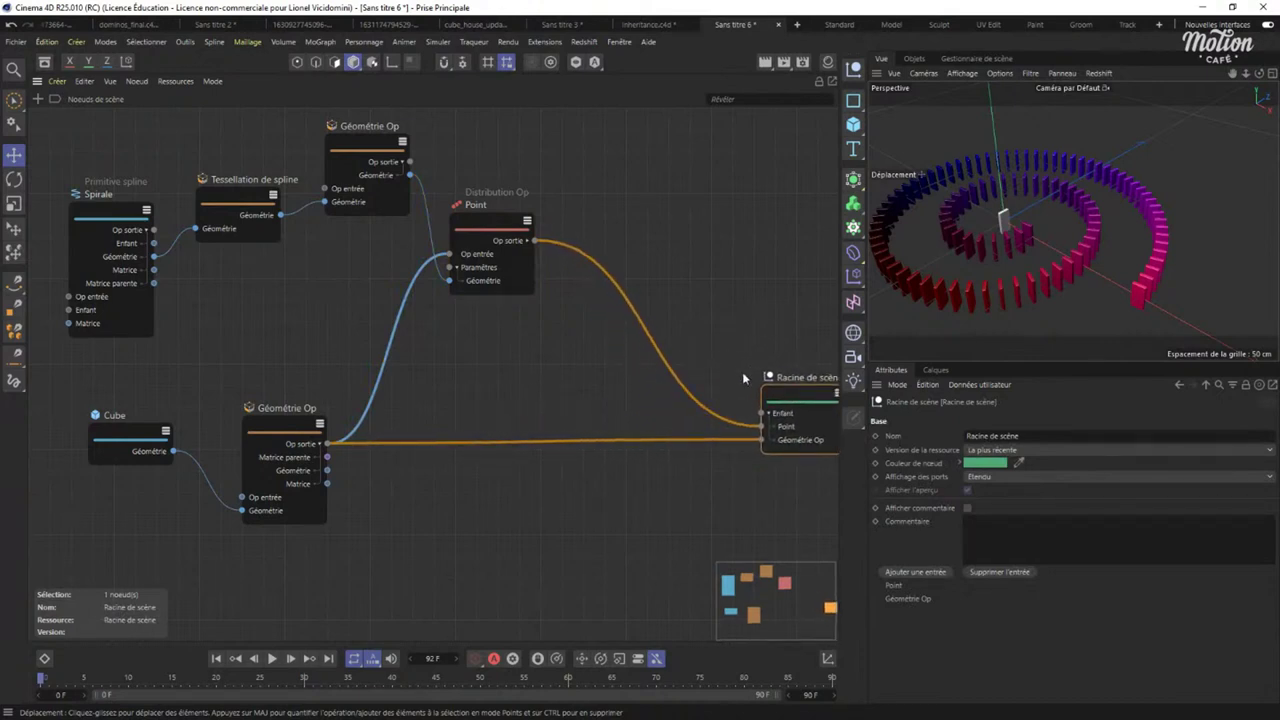
{"action": "left_click_drag", "start_coordinate": [495, 230], "coordinate": [498, 221]}
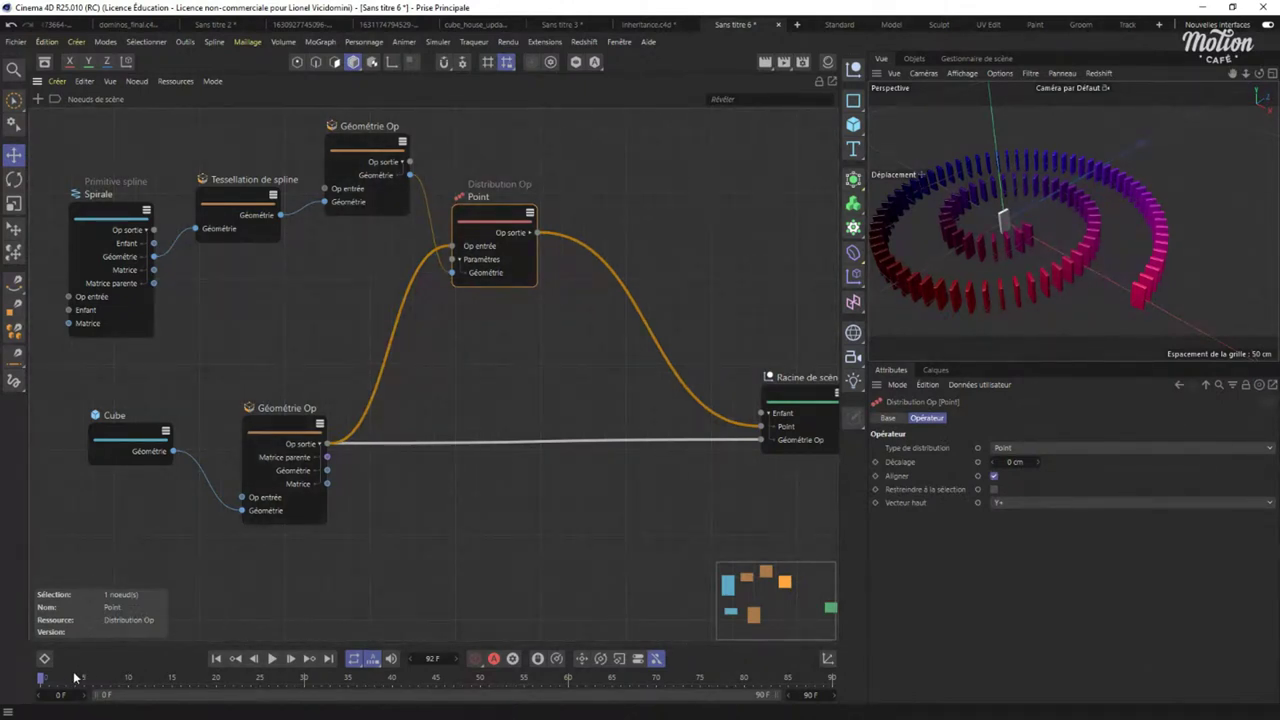
{"action": "left_click_drag", "start_coordinate": [74, 678], "coordinate": [40, 678]}
Drop an Effecteurs > Inheritance-test node and wire Point's Op sortie into its Op entrée.
{"action": "left_click", "coordinate": [43, 65]}
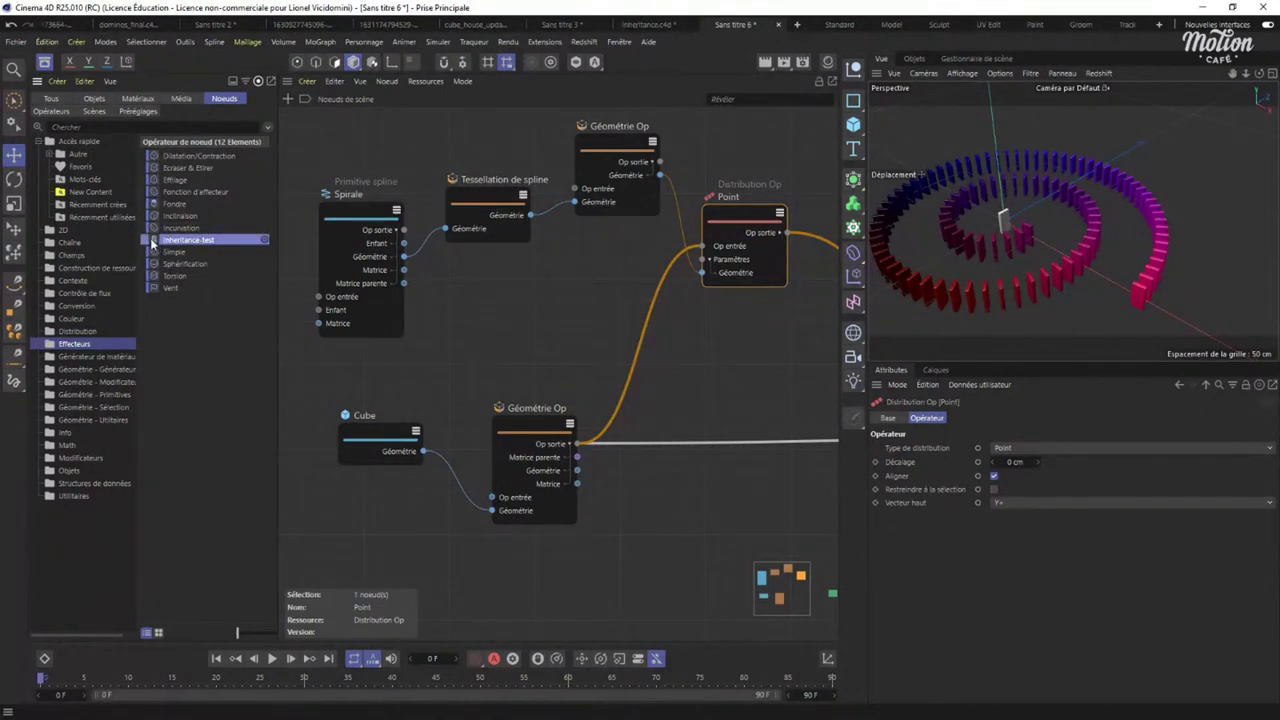
{"action": "left_click_drag", "start_coordinate": [152, 242], "coordinate": [749, 343]}
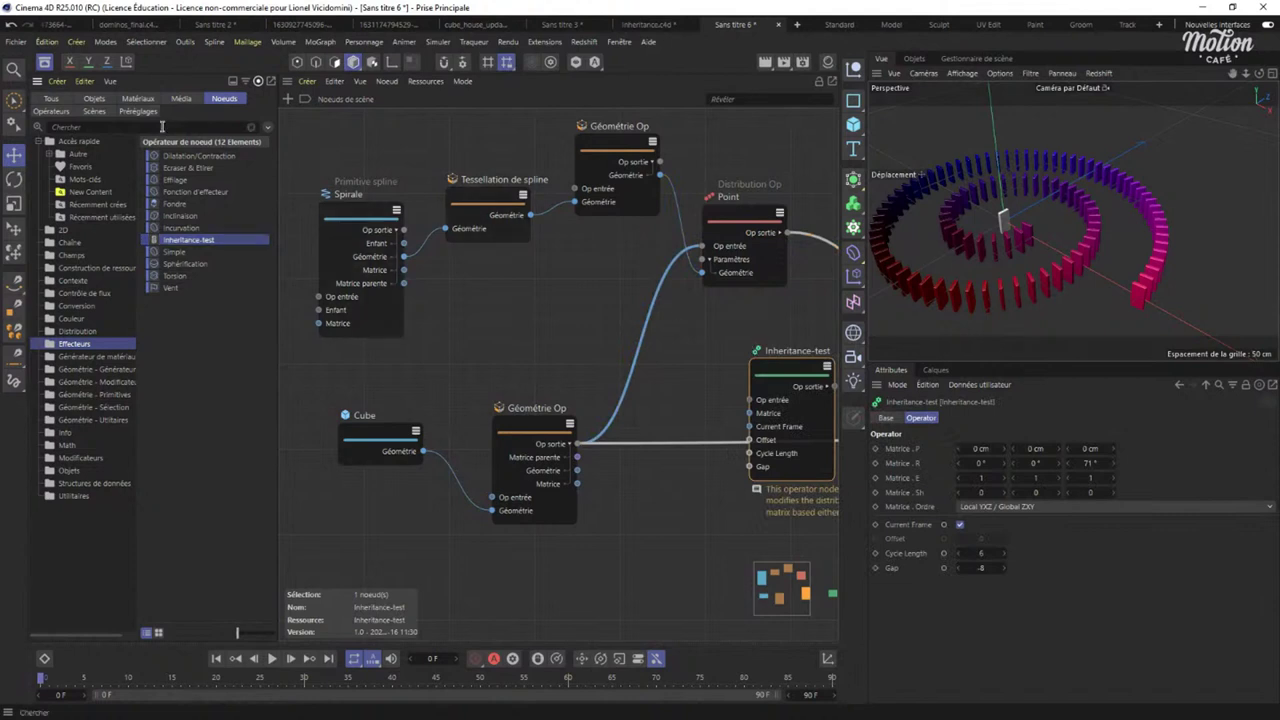
{"action": "left_click", "coordinate": [44, 61]}
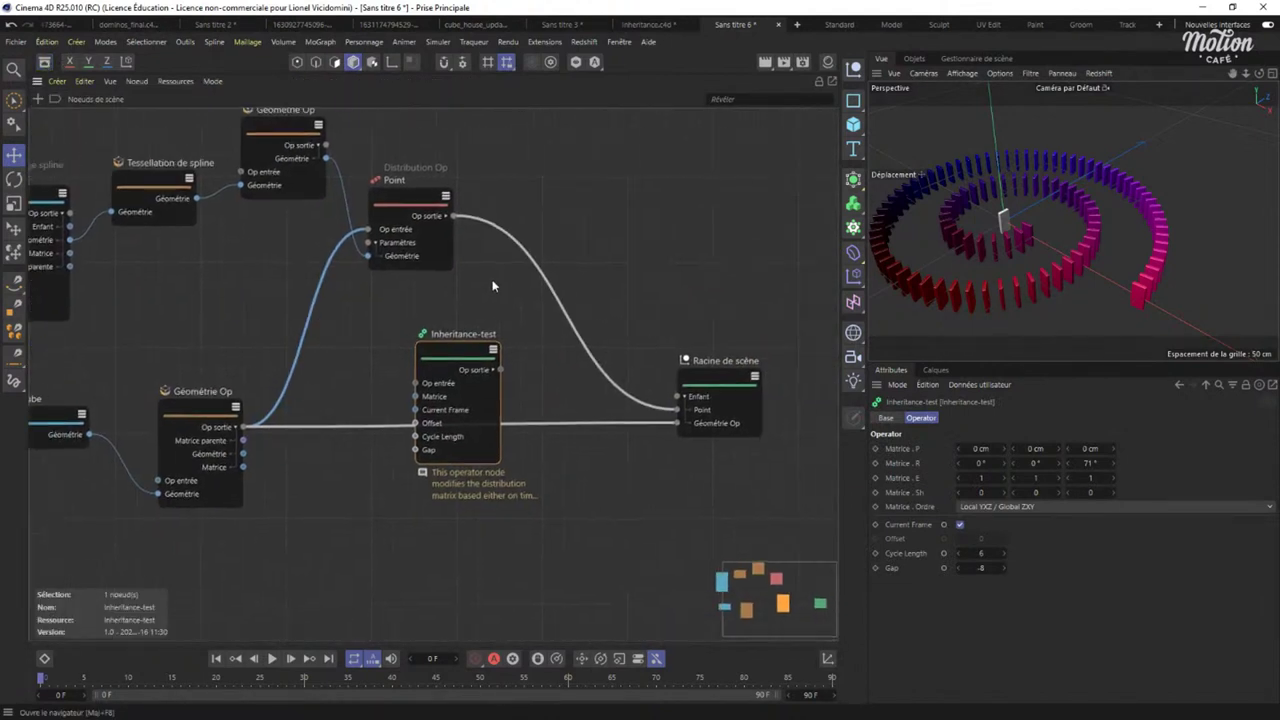
{"action": "left_click_drag", "start_coordinate": [458, 334], "coordinate": [642, 176]}
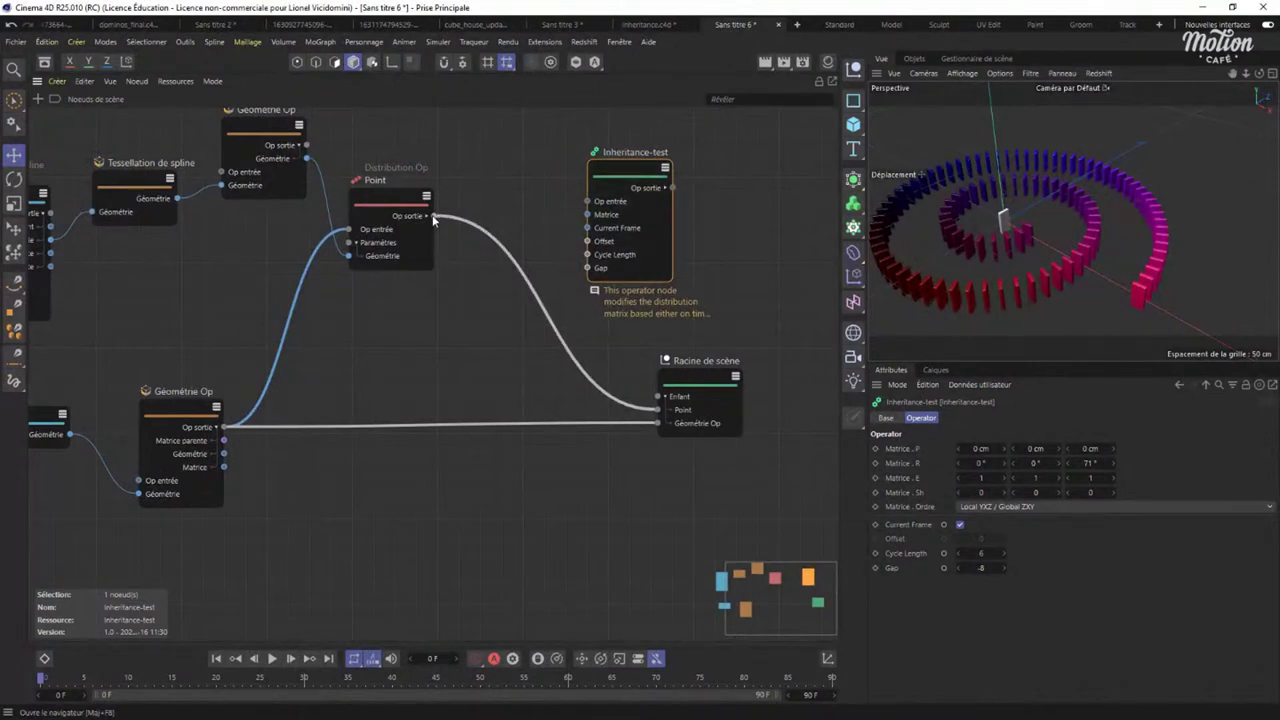
{"action": "left_click_drag", "start_coordinate": [434, 216], "coordinate": [587, 201]}
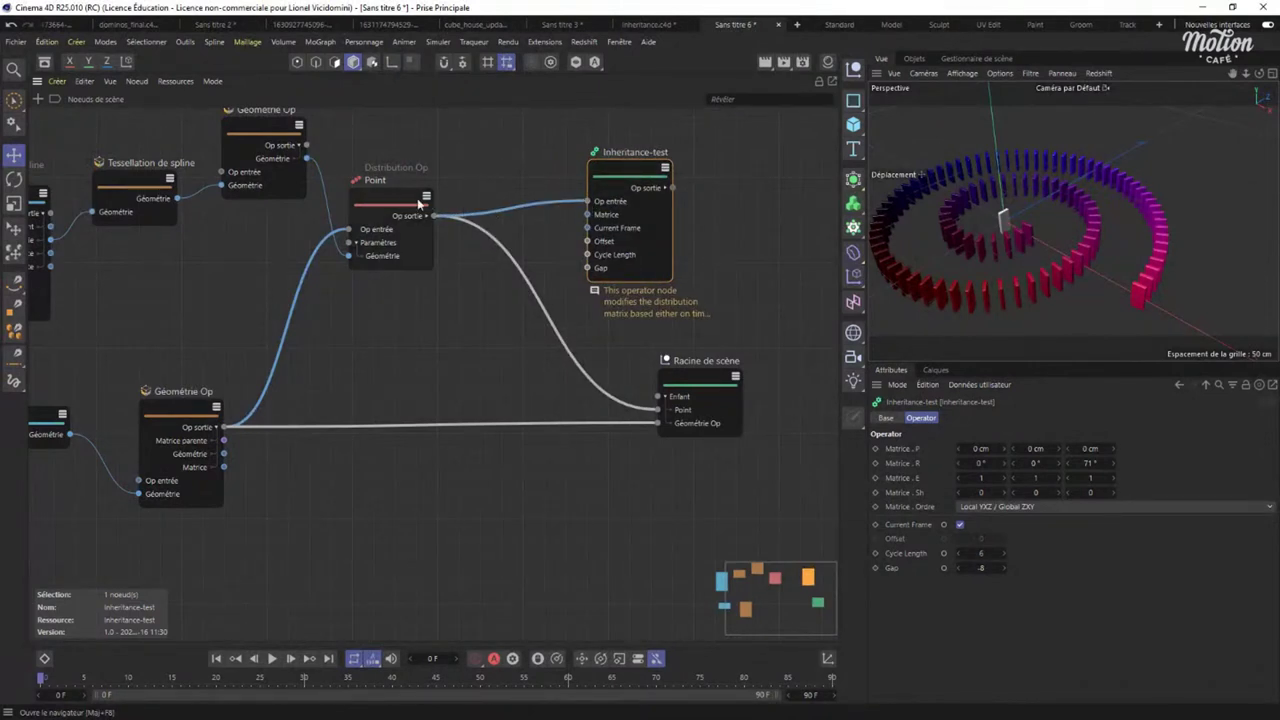
{"action": "left_click_drag", "start_coordinate": [396, 203], "coordinate": [416, 187]}
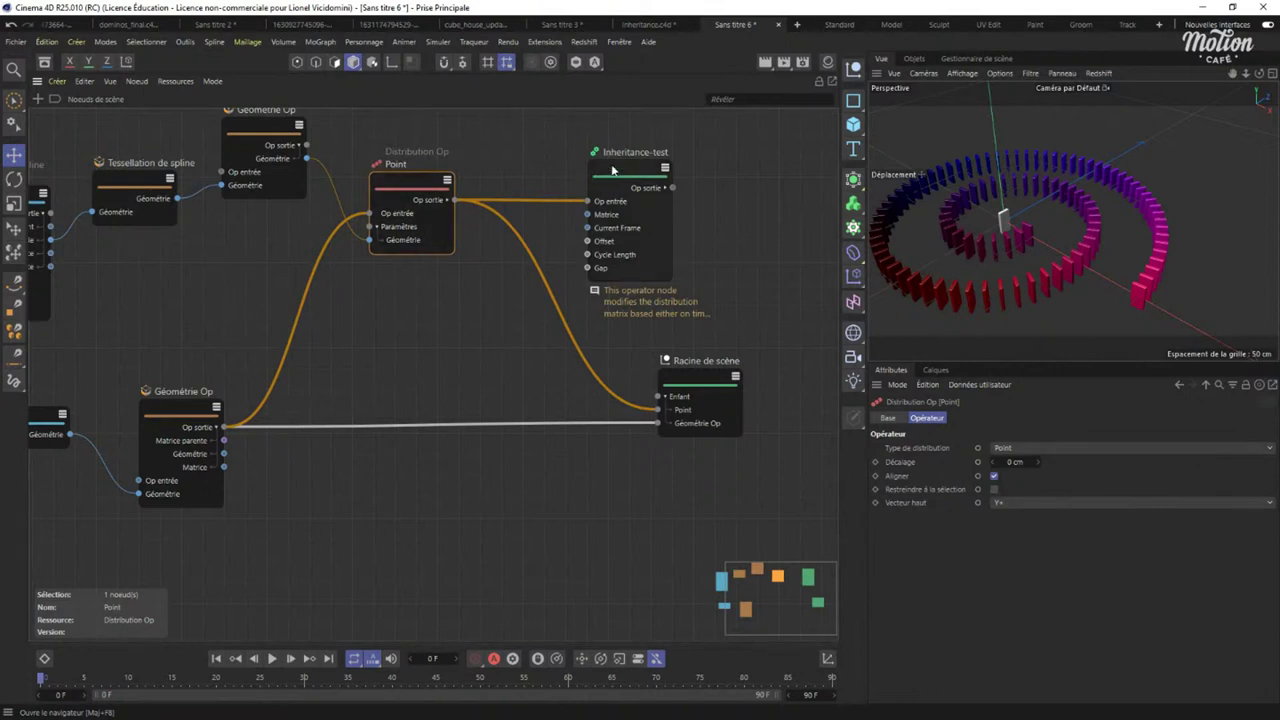
{"action": "left_click_drag", "start_coordinate": [616, 170], "coordinate": [569, 170]}
{"action": "left_click_drag", "start_coordinate": [704, 381], "coordinate": [790, 404]}
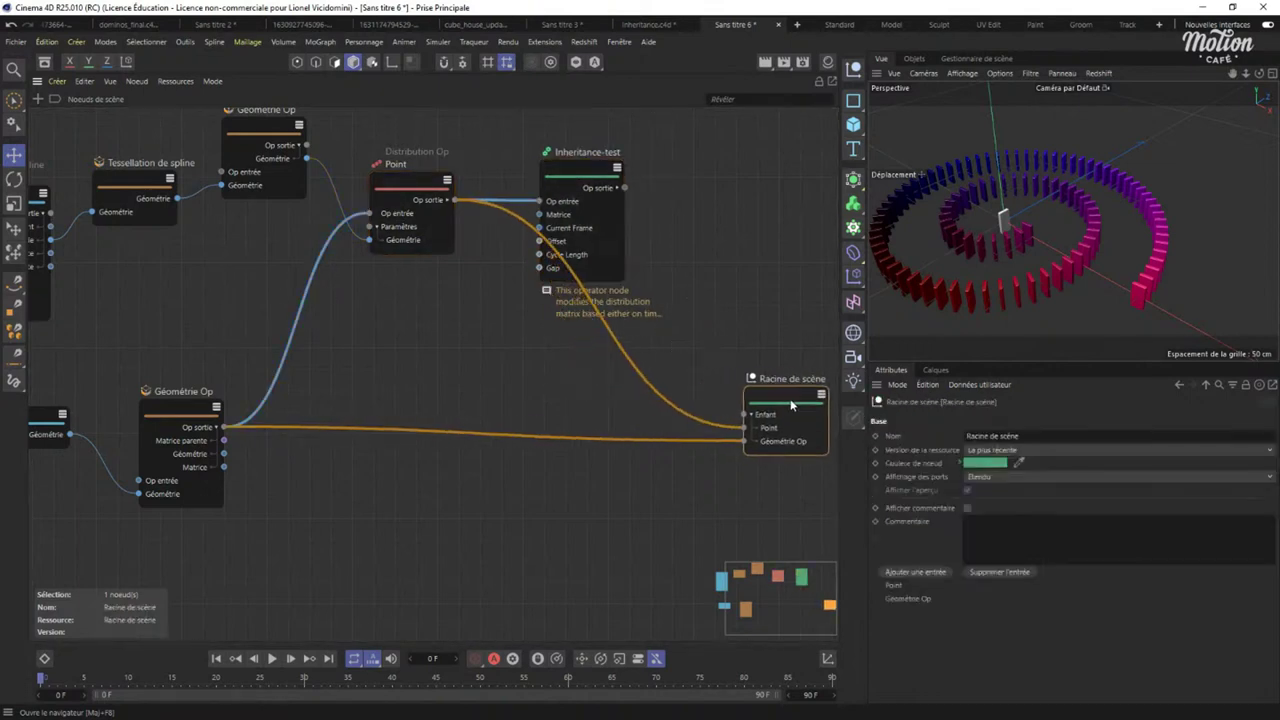
Add a Cloneur node from the node browser and place it beside Inheritance-test.
{"action": "double_click", "coordinate": [486, 569]}
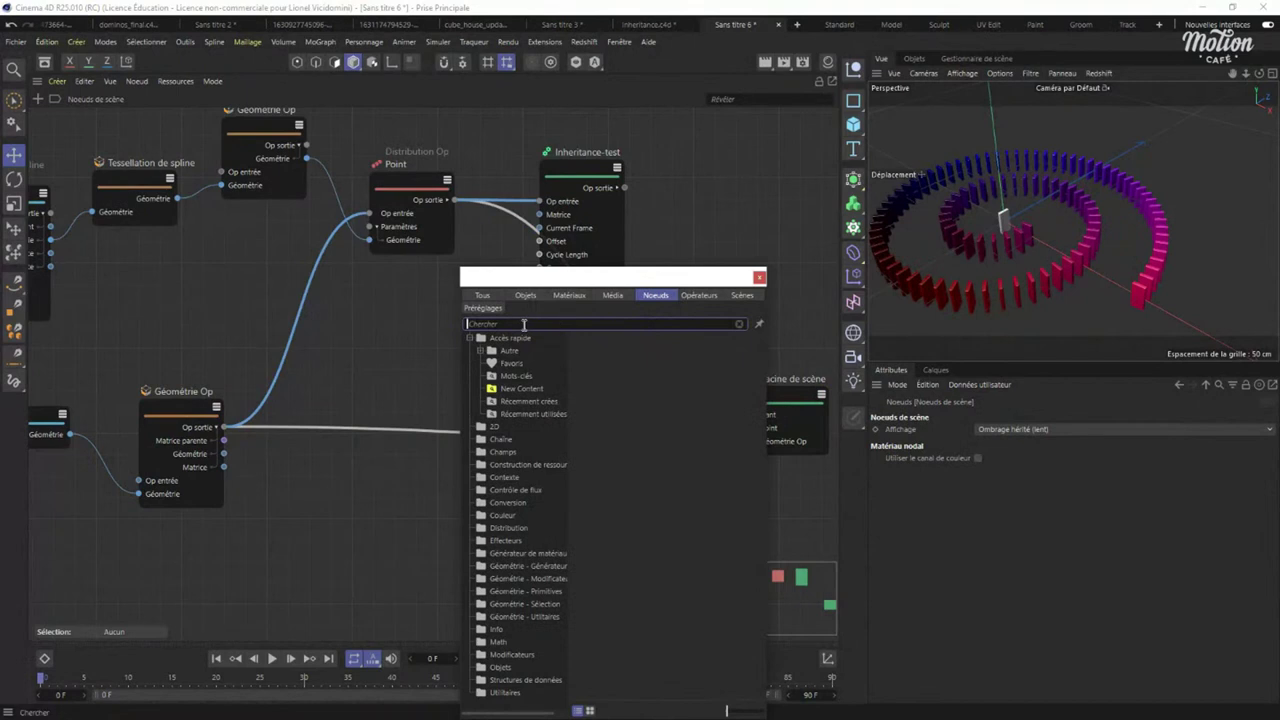
{"action": "type", "text": "cloneur"}
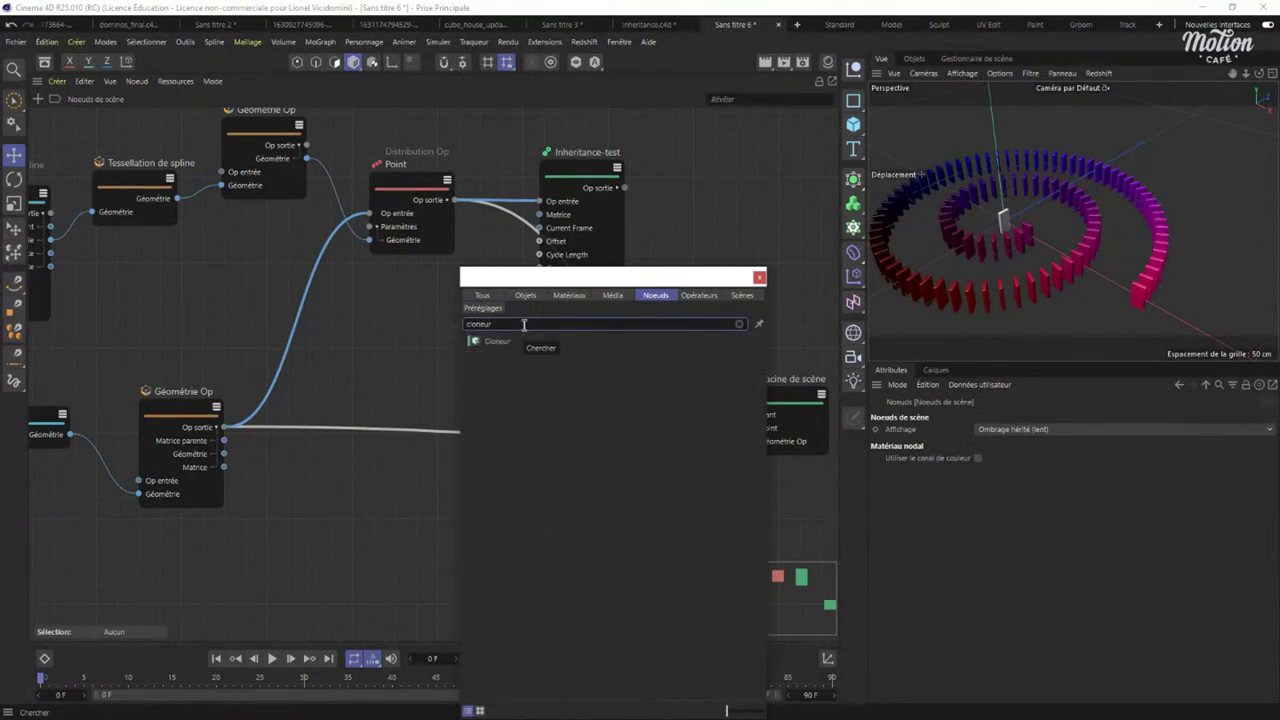
{"action": "double_click", "coordinate": [492, 342]}
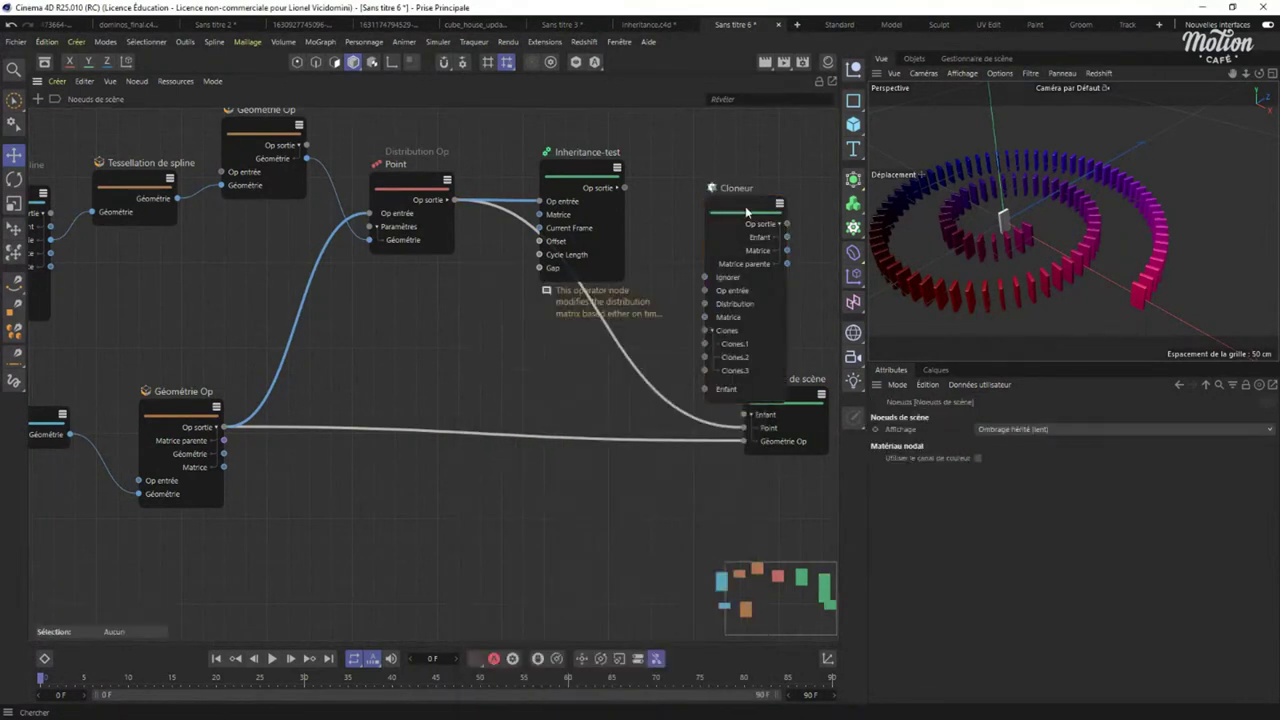
{"action": "left_click_drag", "start_coordinate": [745, 206], "coordinate": [706, 176]}
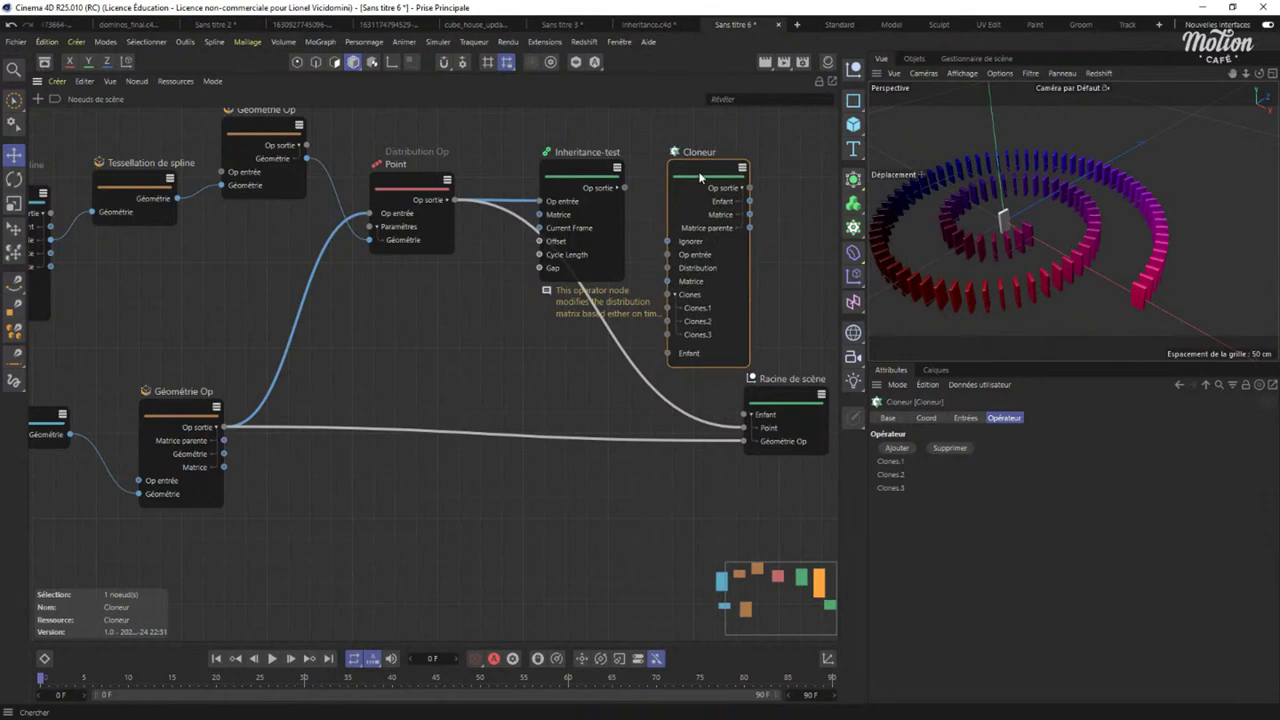
Wire Inheritance-test into the Cloneur's Distribution and the Géométrie Op cube into its Clones.
{"action": "left_click", "coordinate": [586, 175]}
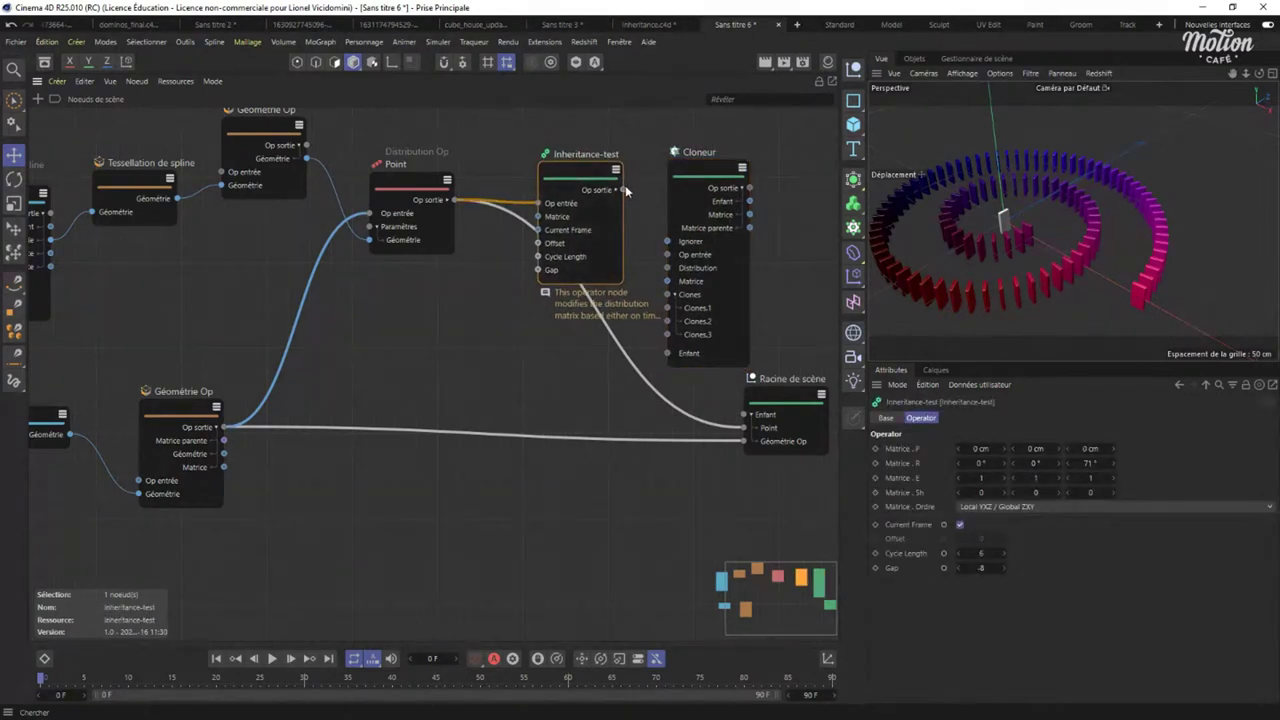
{"action": "left_click_drag", "start_coordinate": [623, 189], "coordinate": [670, 268]}
{"action": "mouse_move", "coordinate": [576, 188]}
{"action": "left_mouse_down"}
{"action": "mouse_move", "coordinate": [569, 165]}
{"action": "mouse_move", "coordinate": [570, 177]}
{"action": "left_mouse_up"}
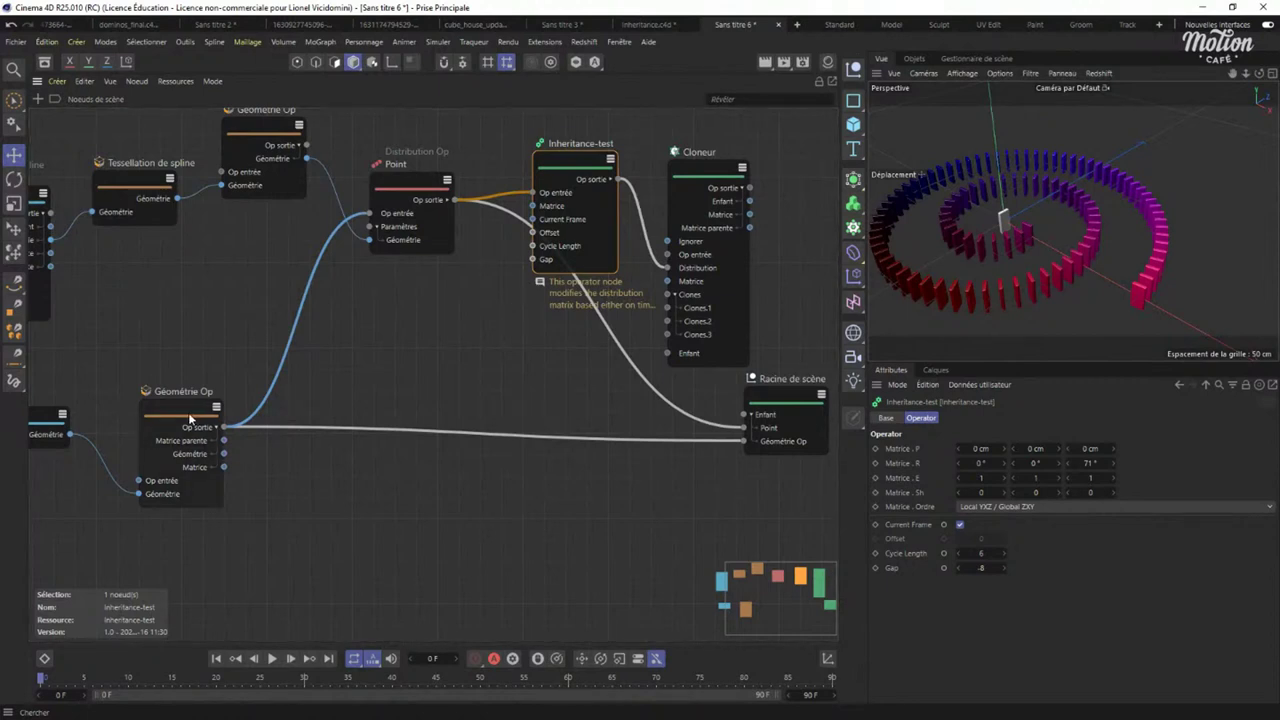
{"action": "left_click_drag", "start_coordinate": [188, 412], "coordinate": [667, 308]}
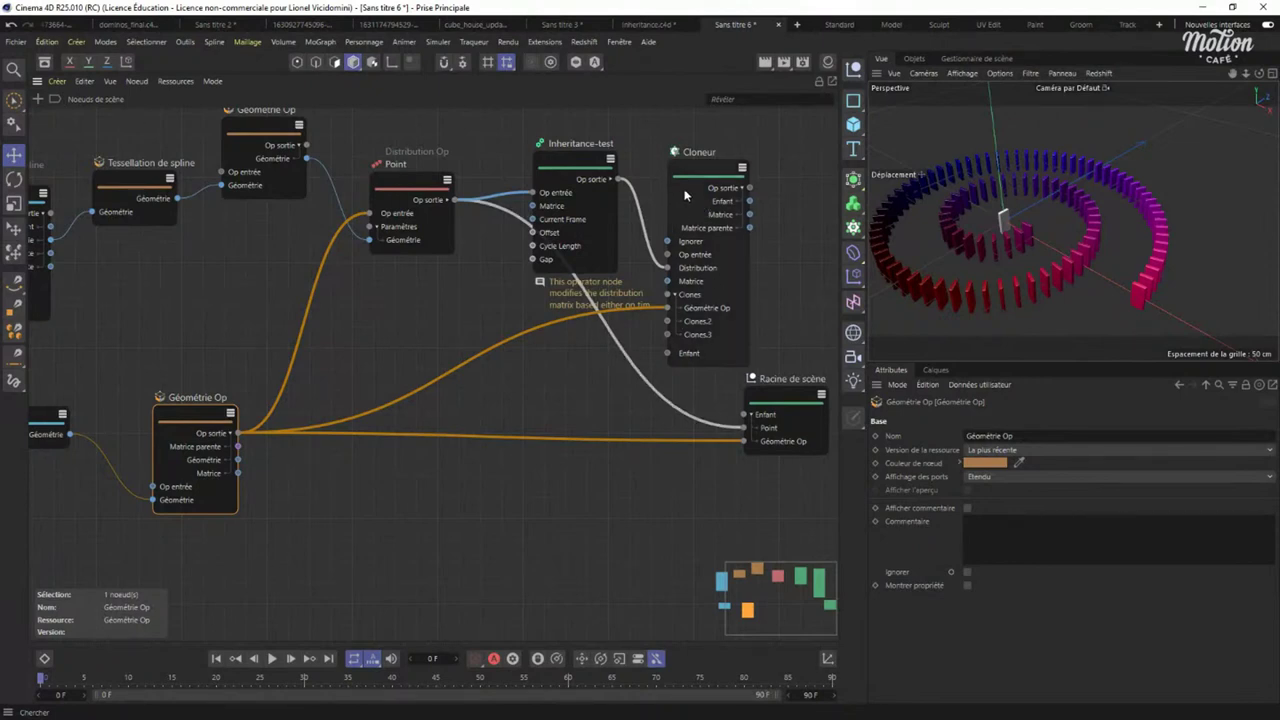
Connect the Cloneur output to Racine de scène and tidy the nodes beside each other.
{"action": "middle_click_drag", "start_coordinate": [774, 235], "coordinate": [581, 235]}
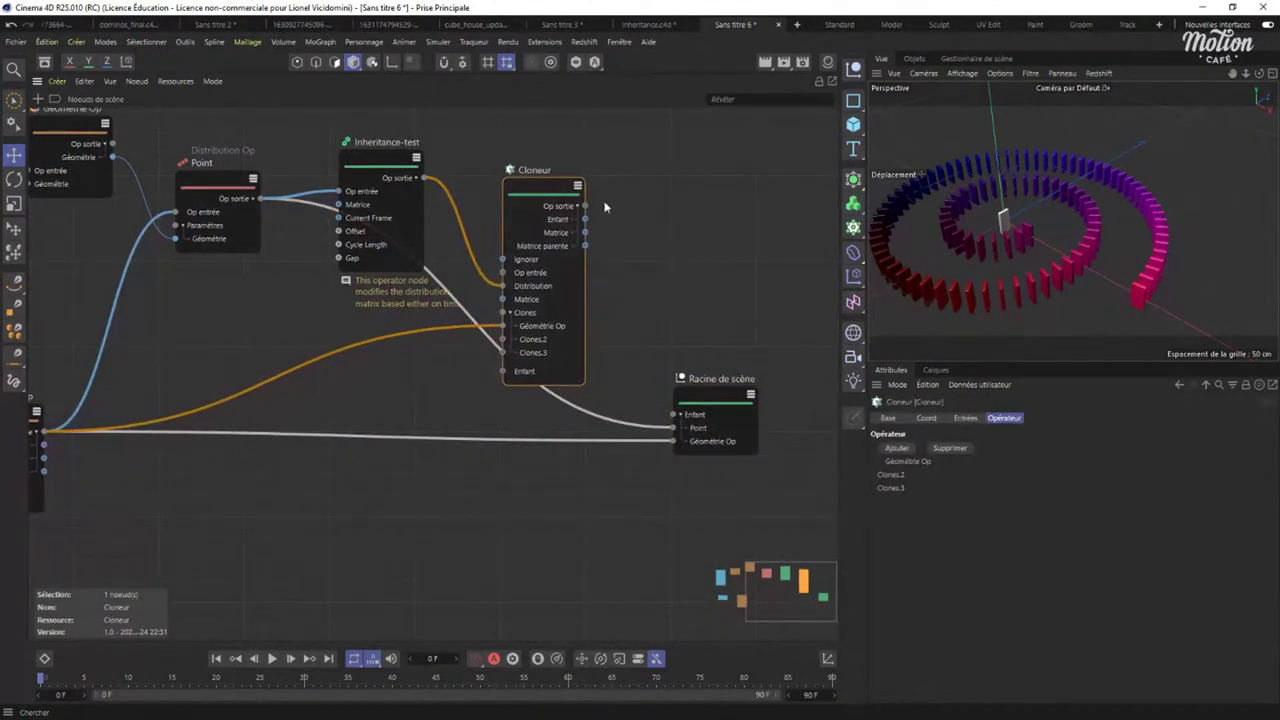
{"action": "left_click_drag", "start_coordinate": [587, 207], "coordinate": [672, 440]}
{"action": "left_click", "coordinate": [652, 407]}
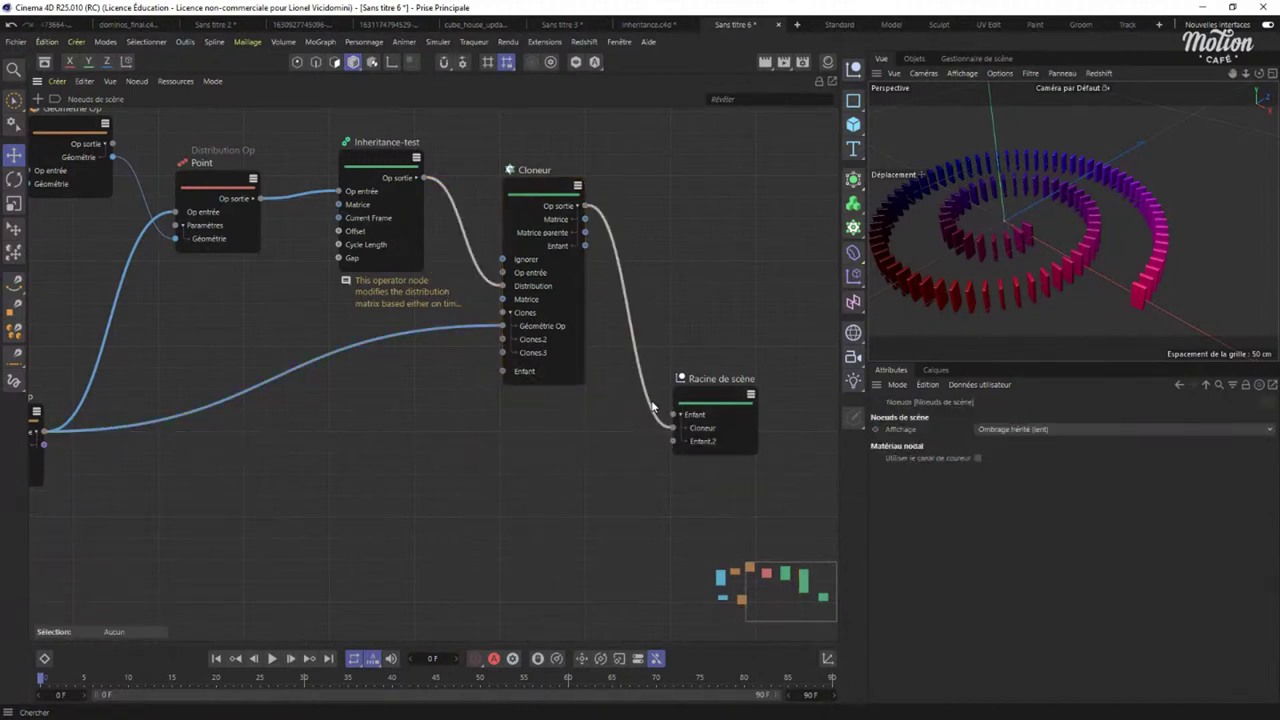
{"action": "left_click_drag", "start_coordinate": [712, 398], "coordinate": [717, 327]}
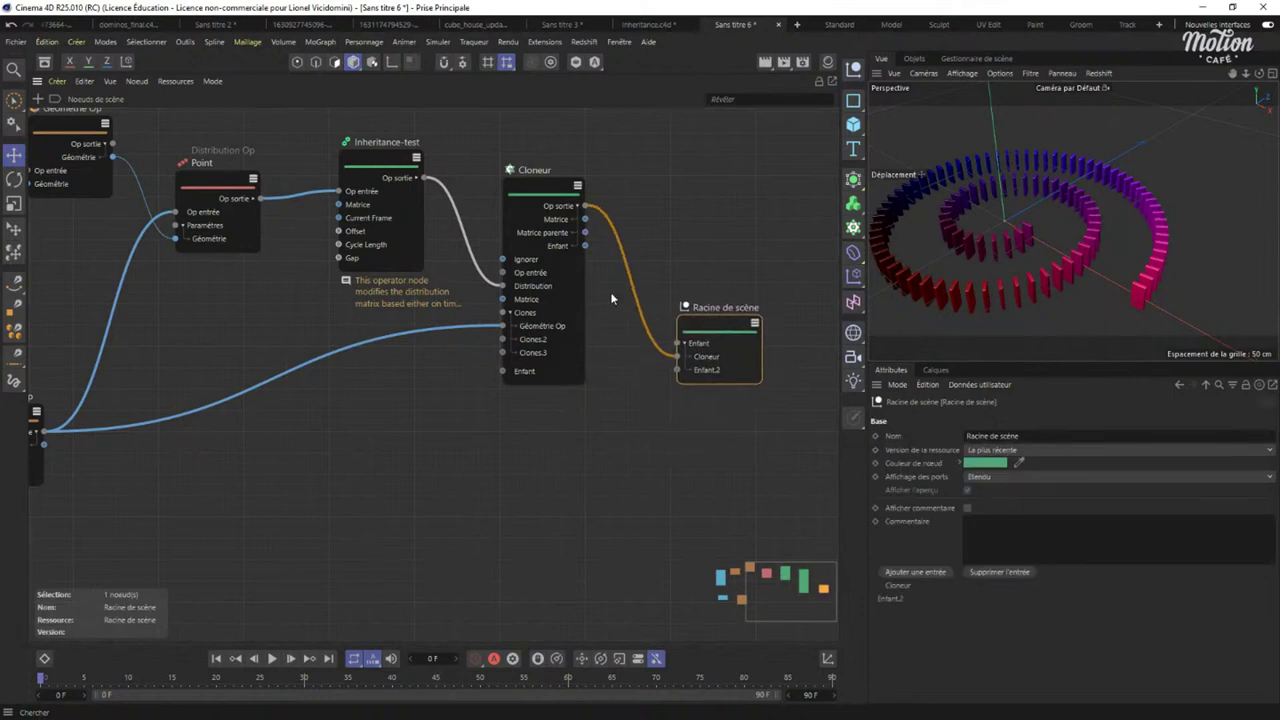
{"action": "left_click_drag", "start_coordinate": [570, 300], "coordinate": [595, 310]}
{"action": "middle_click_drag", "start_coordinate": [400, 312], "coordinate": [468, 326]}
Reset the Inheritance-test Matrice.R Z rotation from 71° to 0°.
{"action": "left_click", "coordinate": [515, 185]}
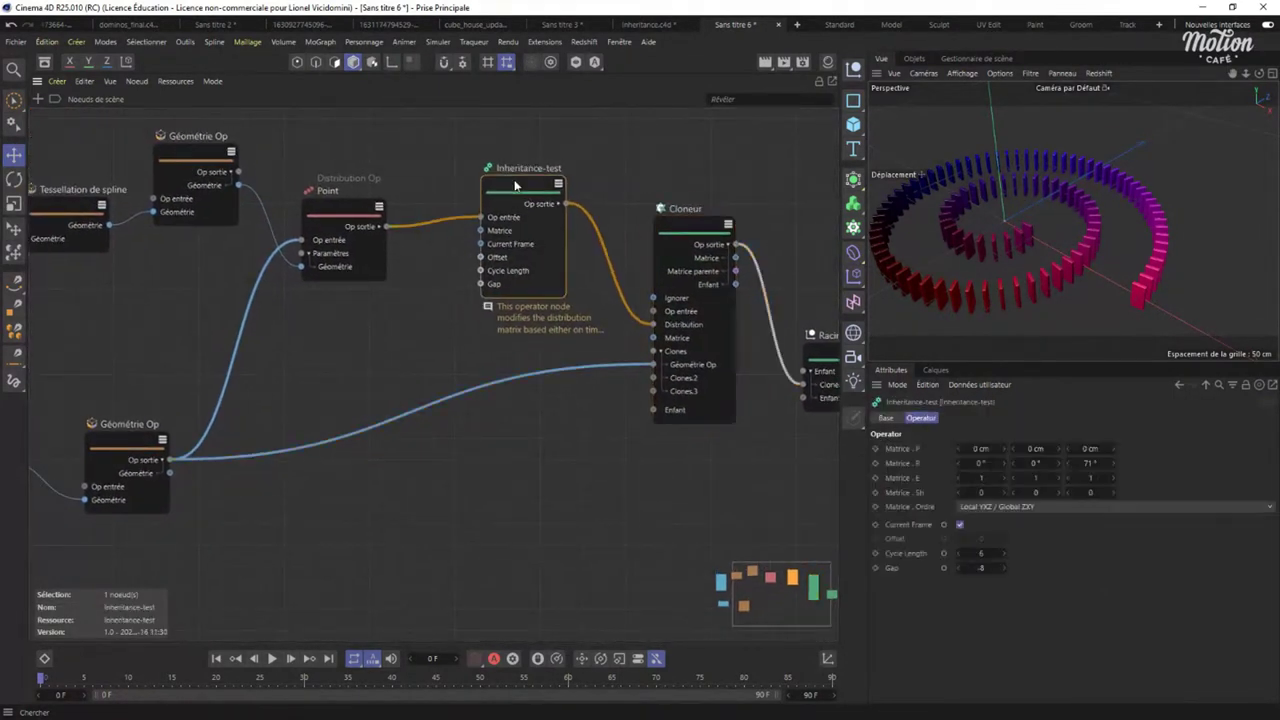
{"action": "left_click_drag", "start_coordinate": [515, 185], "coordinate": [504, 187]}
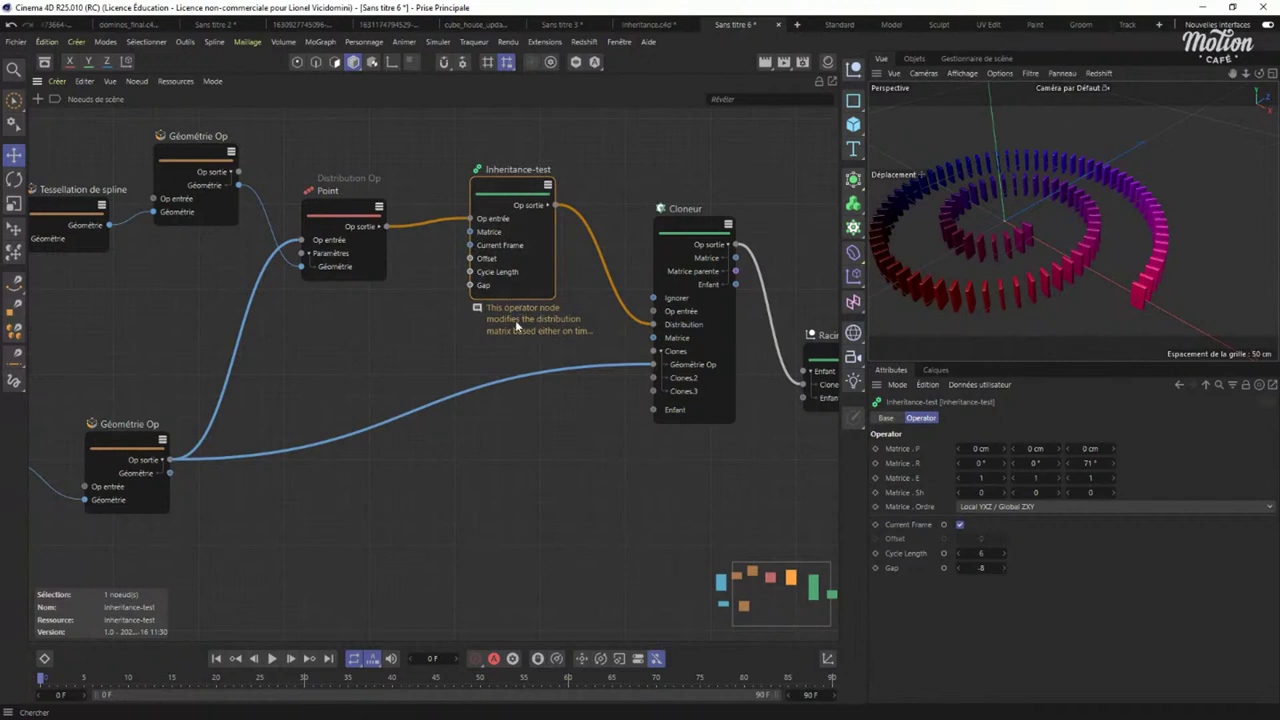
{"action": "right_click", "coordinate": [1113, 469]}
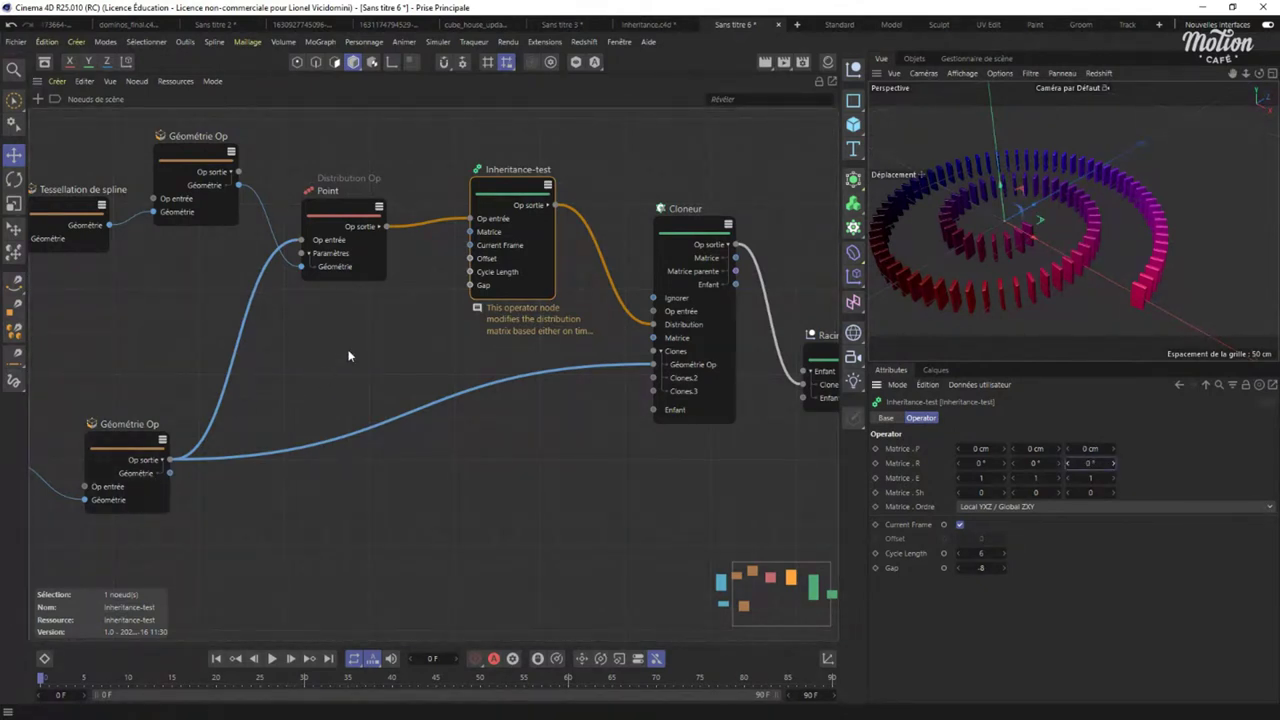
{"action": "left_click_drag", "start_coordinate": [512, 193], "coordinate": [510, 202]}
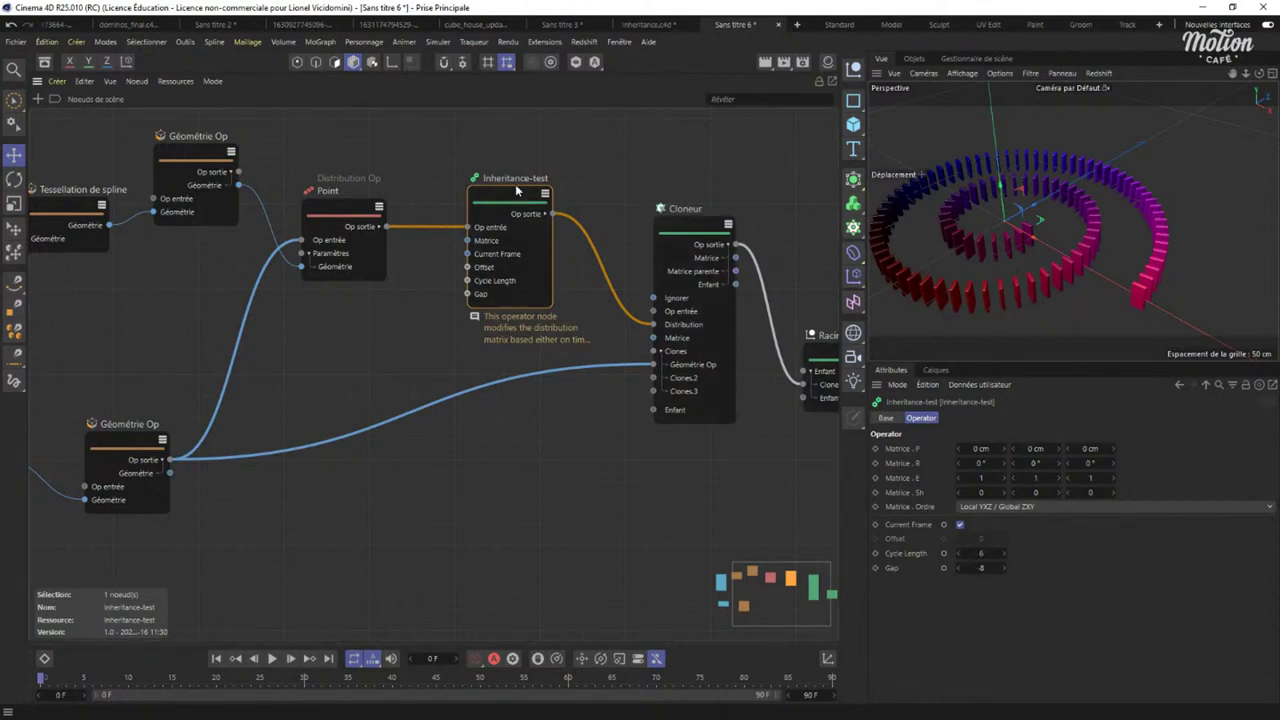
{"action": "left_click_drag", "start_coordinate": [505, 199], "coordinate": [510, 195]}
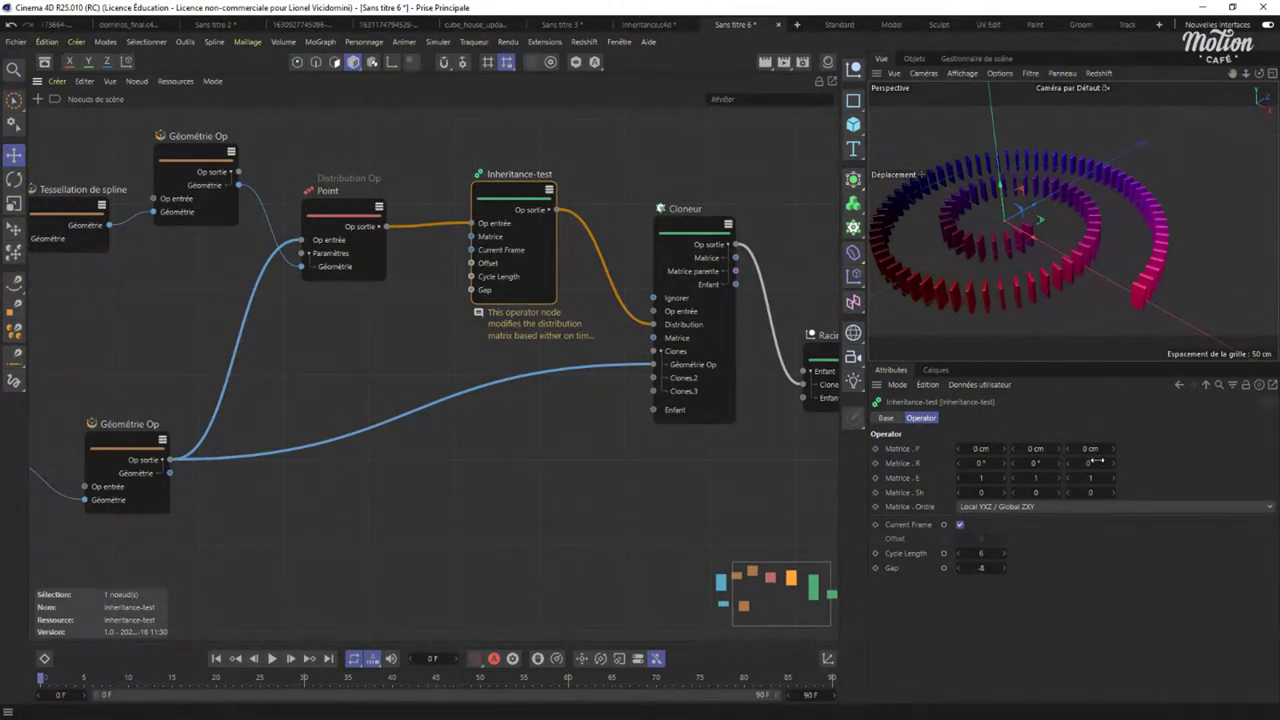
Keyframe the Inheritance-test Z rotation at 0° on frame 0 and 74° on frame 7.
{"action": "left_click", "coordinate": [877, 465]}
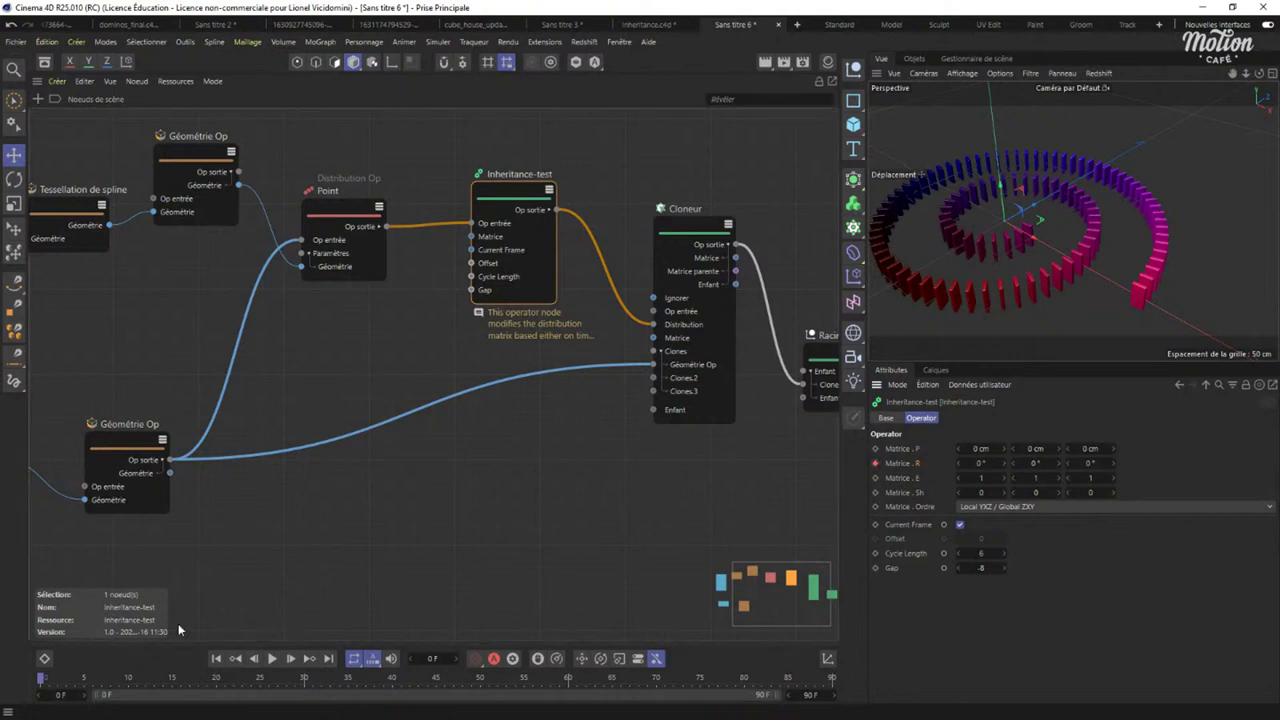
{"action": "left_click_drag", "start_coordinate": [40, 680], "coordinate": [101, 685]}
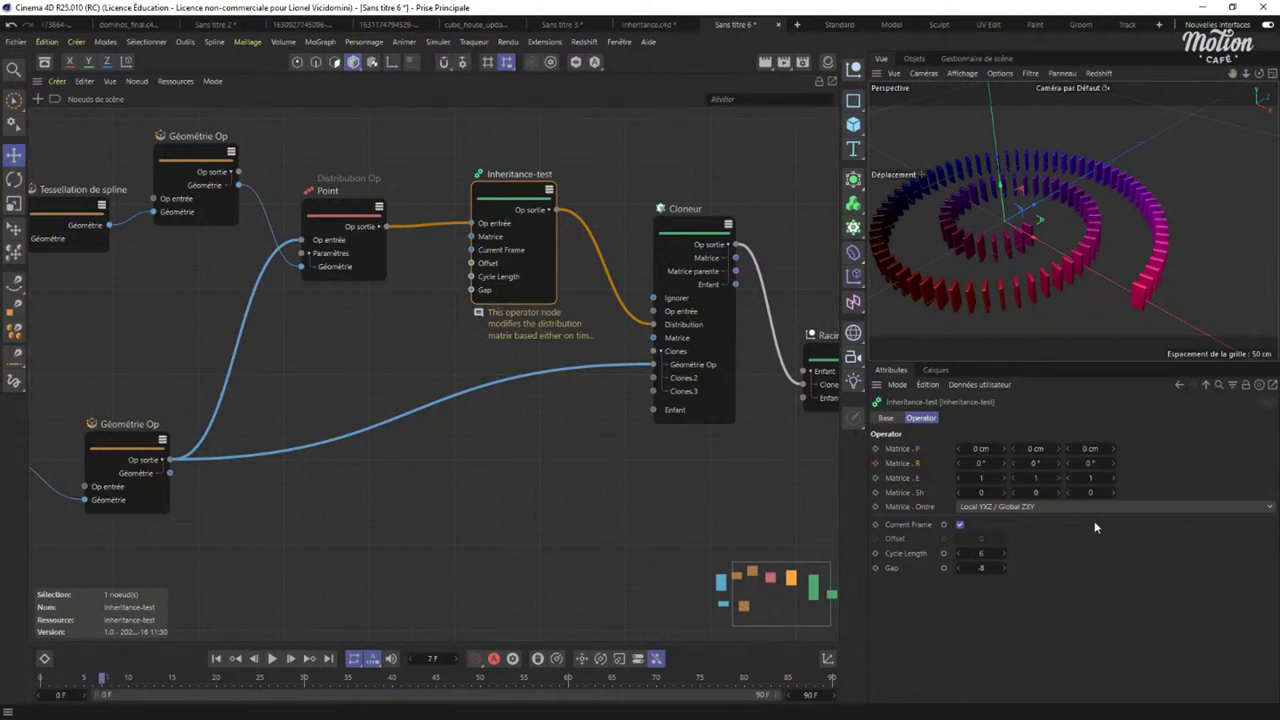
{"action": "left_click", "coordinate": [1090, 463]}
{"action": "type", "text": "48"}
{"action": "key", "text": "Return"}
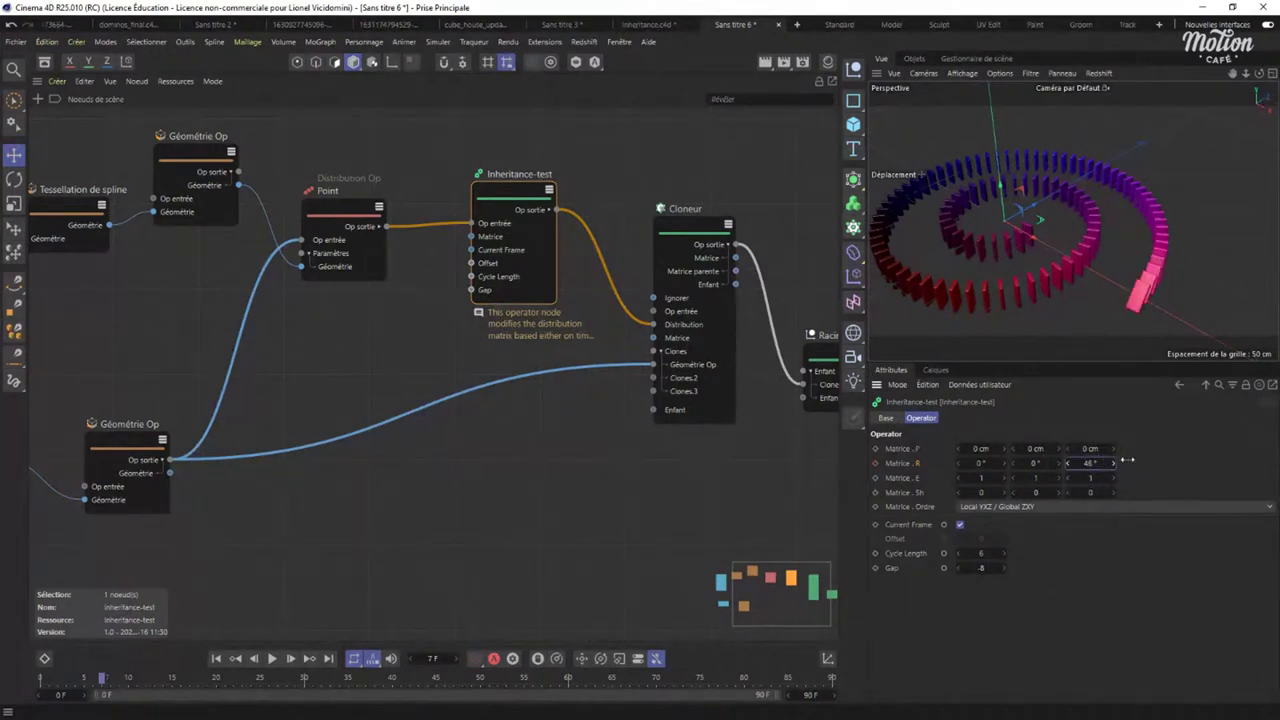
{"action": "left_click_drag", "start_coordinate": [1127, 460], "coordinate": [1142, 458]}
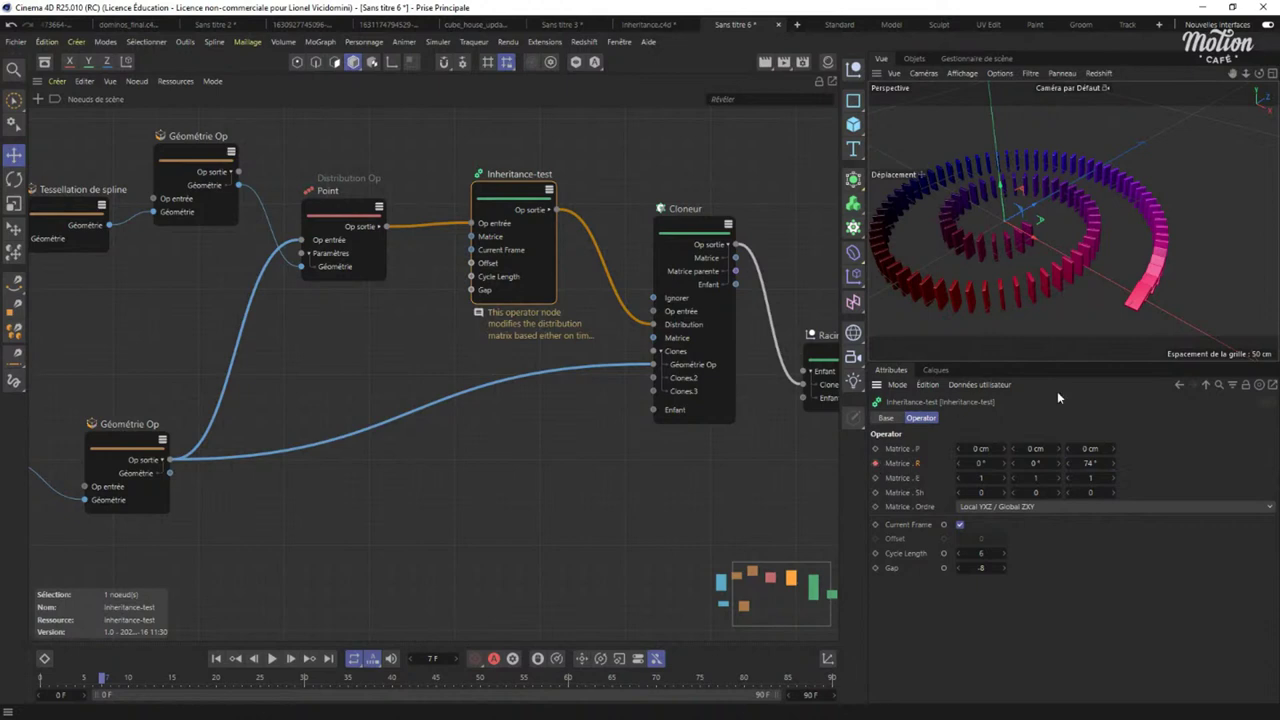
{"action": "mouse_move", "coordinate": [1010, 250]}
{"action": "left_mouse_down", "text": "alt"}
{"action": "mouse_move", "coordinate": [993, 200]}
{"action": "mouse_move", "coordinate": [1012, 198]}
{"action": "mouse_move", "coordinate": [1020, 239]}
{"action": "mouse_move", "coordinate": [1000, 235]}
{"action": "left_mouse_up", "text": "alt"}
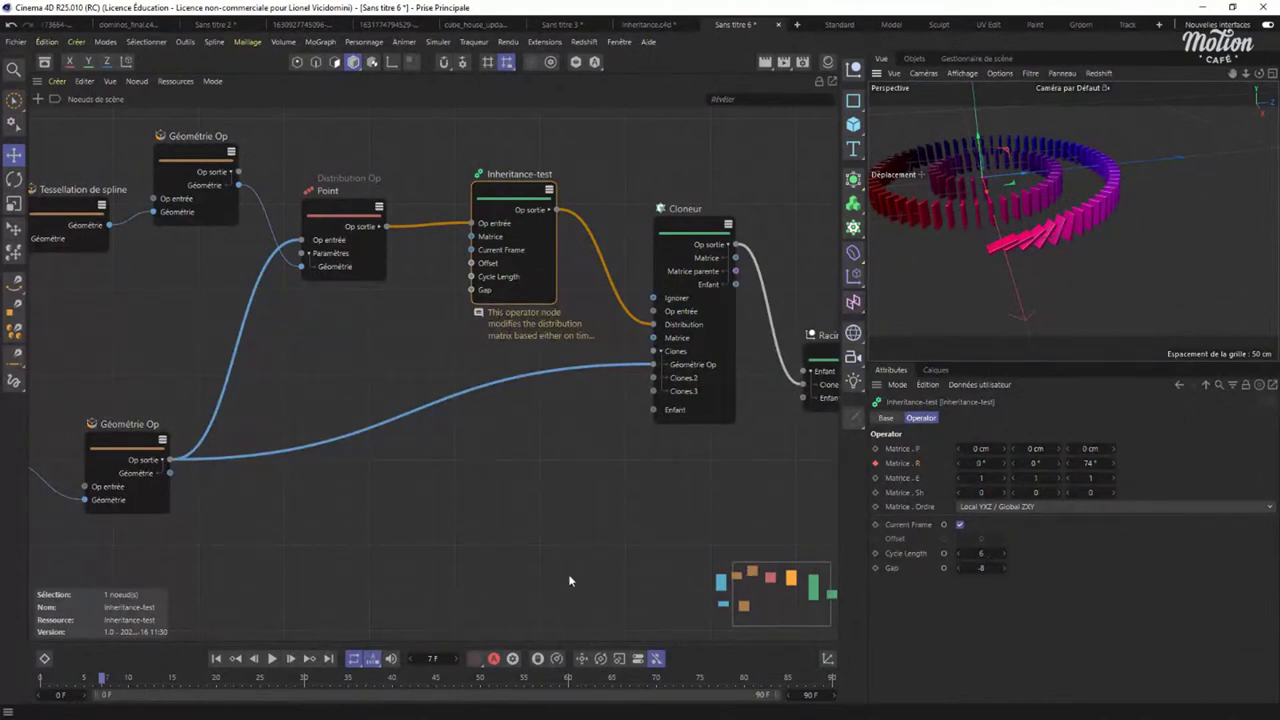
Replay the animation from frame 0 several times, orbiting closer to watch the dominoes topple.
{"action": "left_click", "coordinate": [218, 659]}
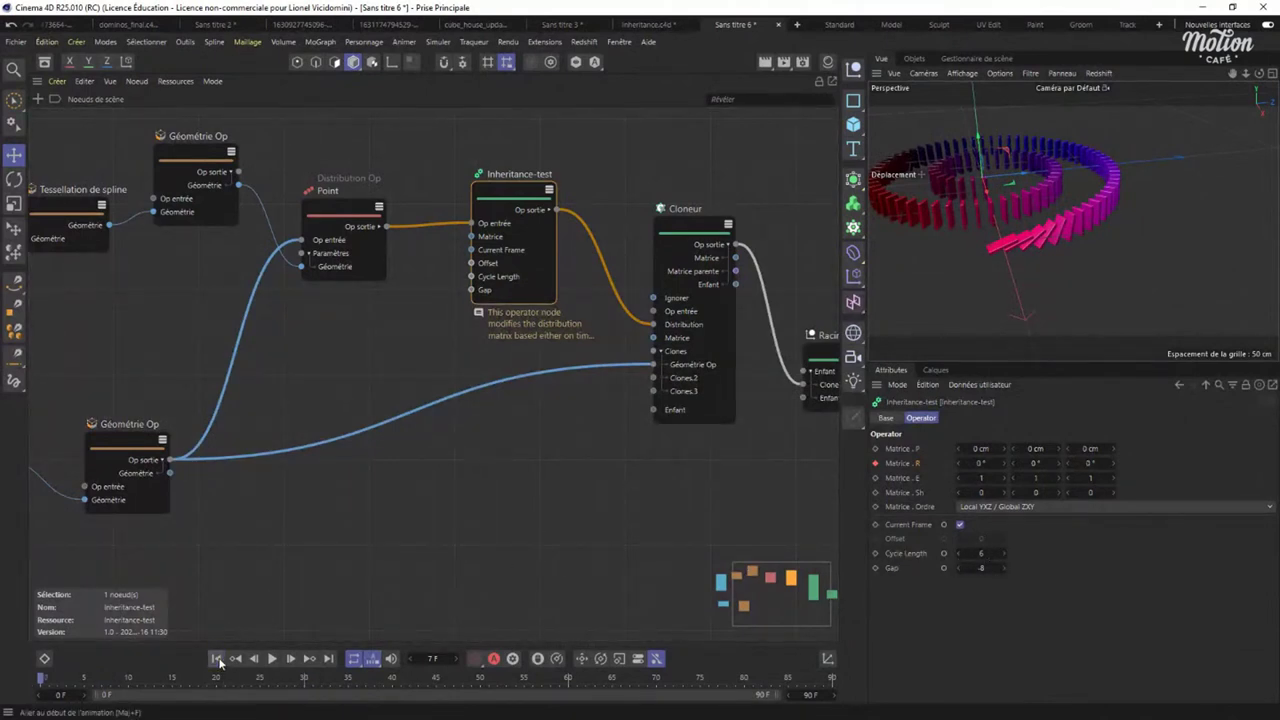
{"action": "left_click", "coordinate": [272, 659]}
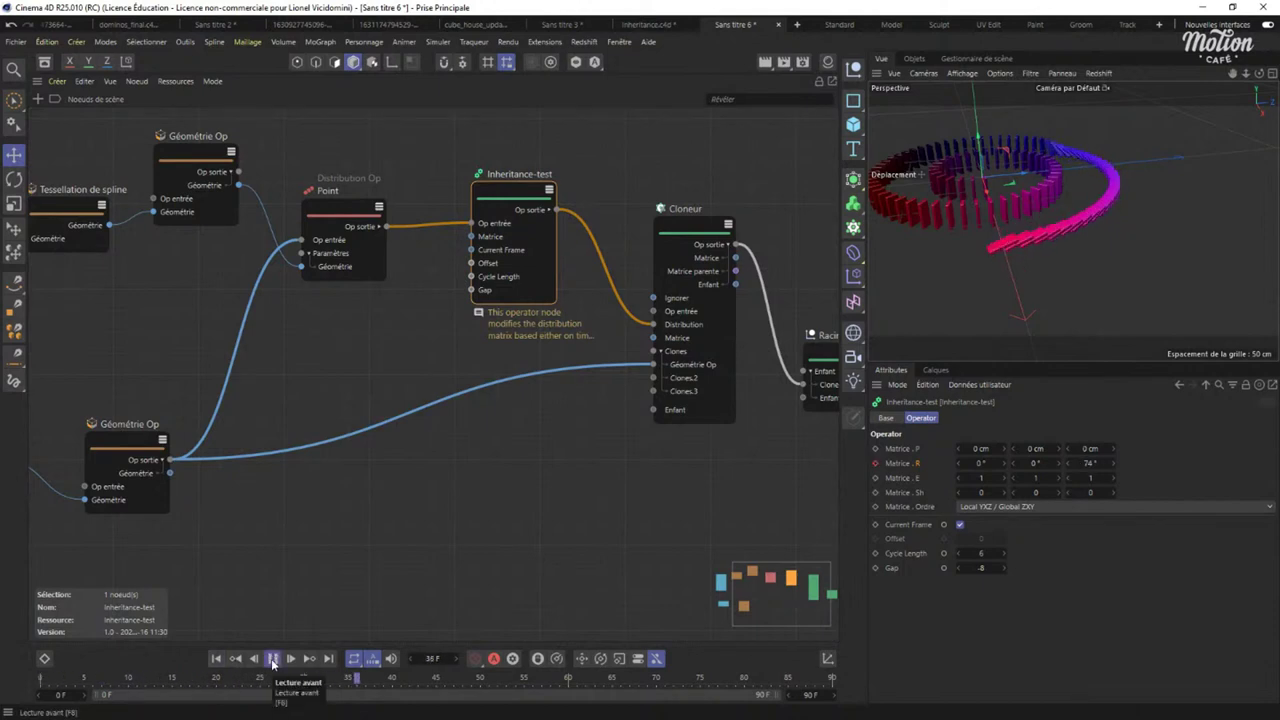
{"action": "left_click", "coordinate": [272, 659]}
{"action": "left_click", "coordinate": [215, 659]}
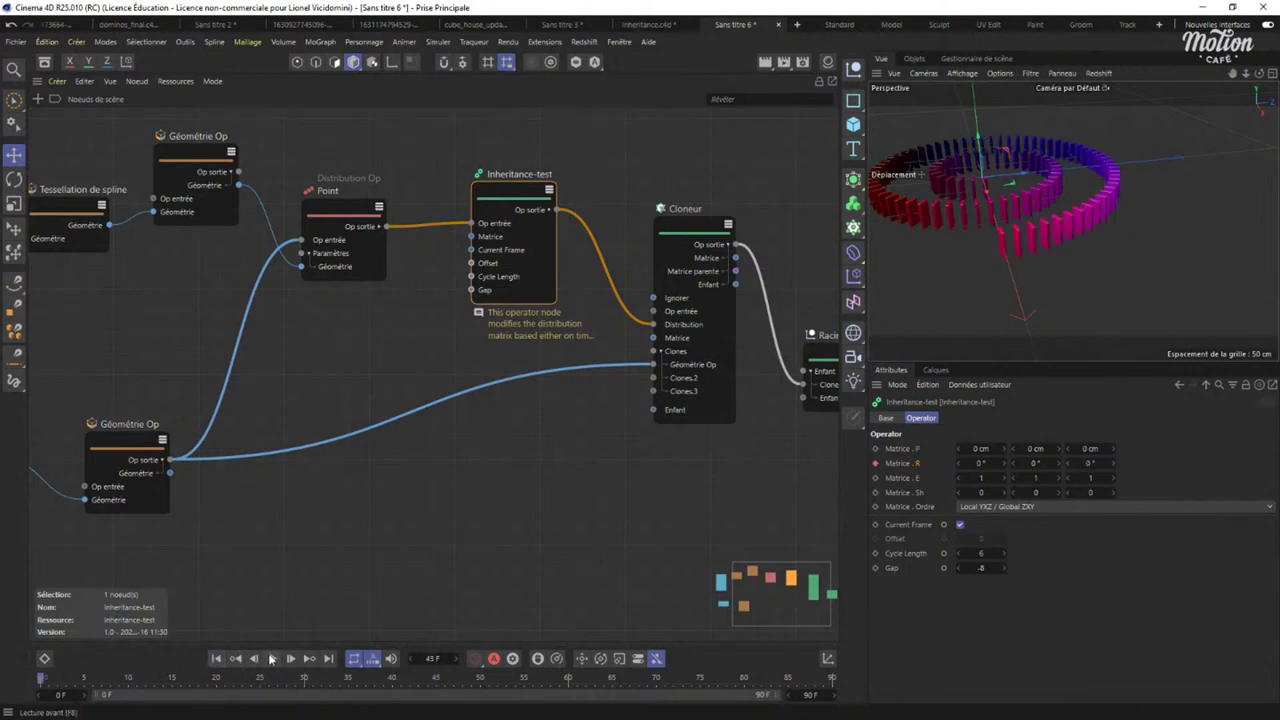
{"action": "left_click", "coordinate": [272, 659]}
{"action": "left_click", "coordinate": [272, 659]}
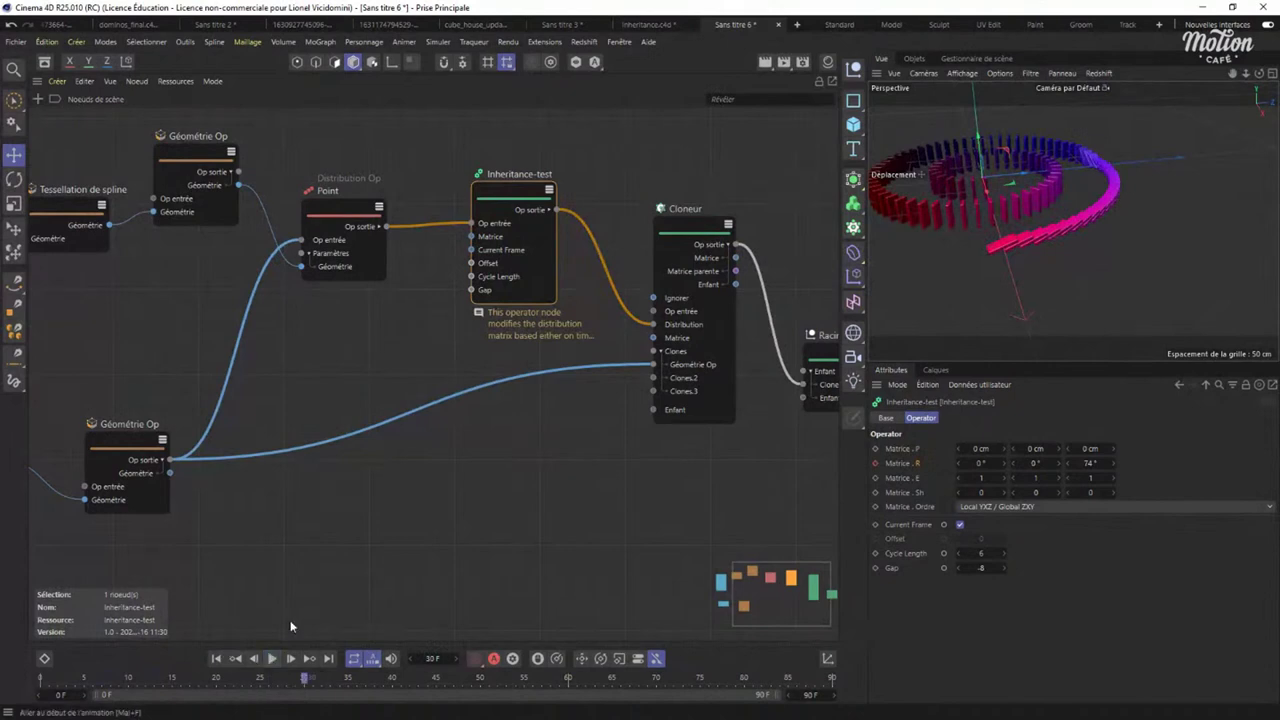
{"action": "mouse_move", "coordinate": [1014, 214]}
{"action": "left_mouse_down", "text": "alt"}
{"action": "mouse_move", "coordinate": [995, 179]}
{"action": "mouse_move", "coordinate": [1024, 207]}
{"action": "left_mouse_up", "text": "alt"}
{"action": "scroll", "coordinate": [1024, 201], "scroll_direction": "up", "scroll_amount": 3}
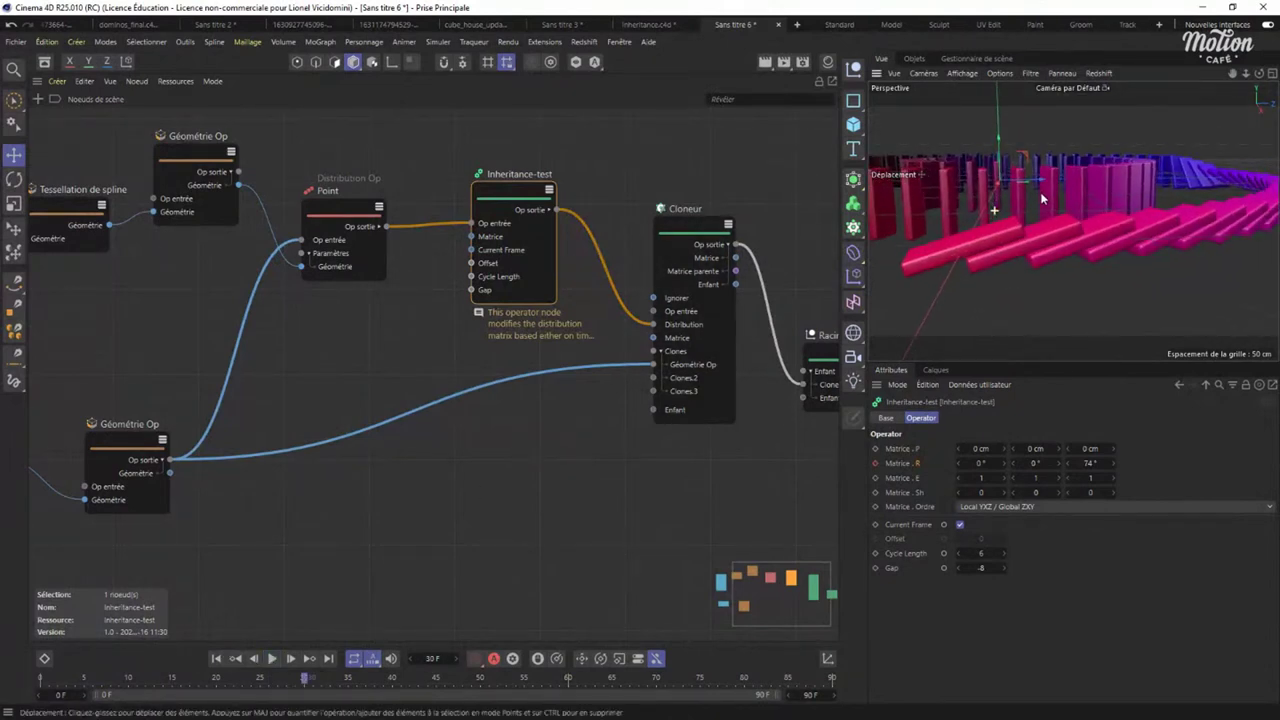
{"action": "left_click", "coordinate": [229, 662]}
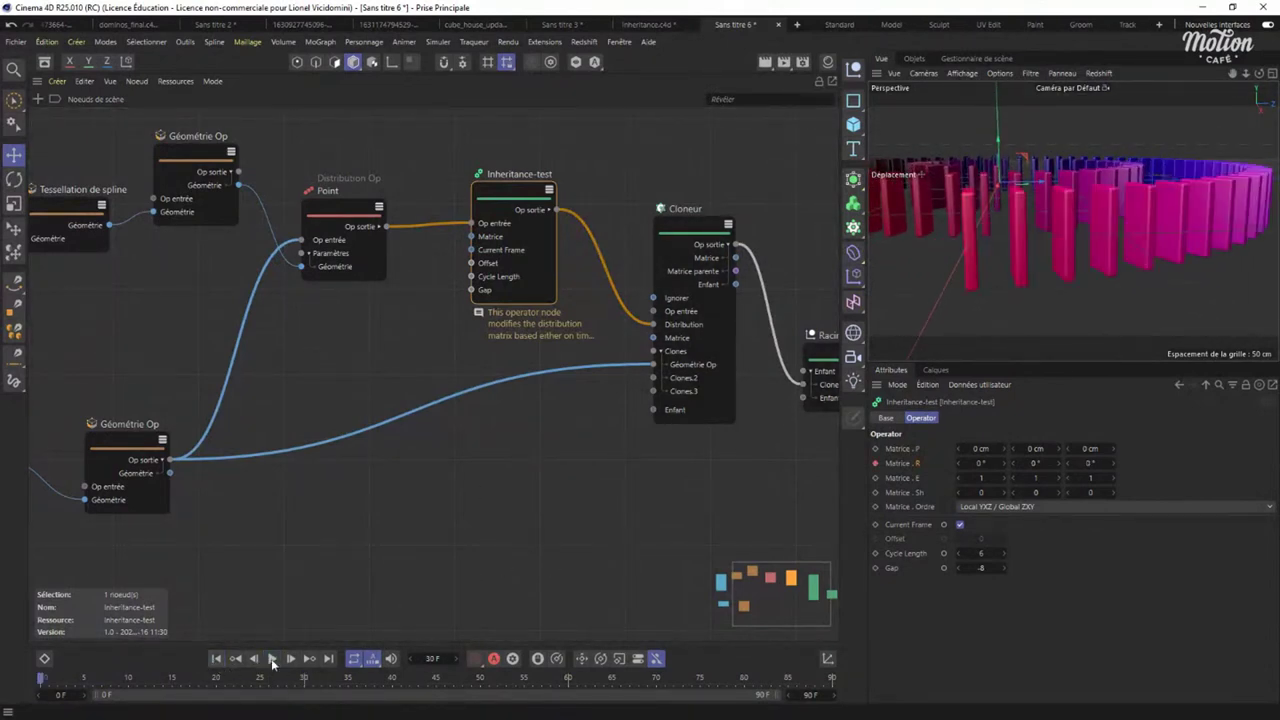
{"action": "left_click", "coordinate": [272, 659]}
{"action": "left_click", "coordinate": [272, 660]}
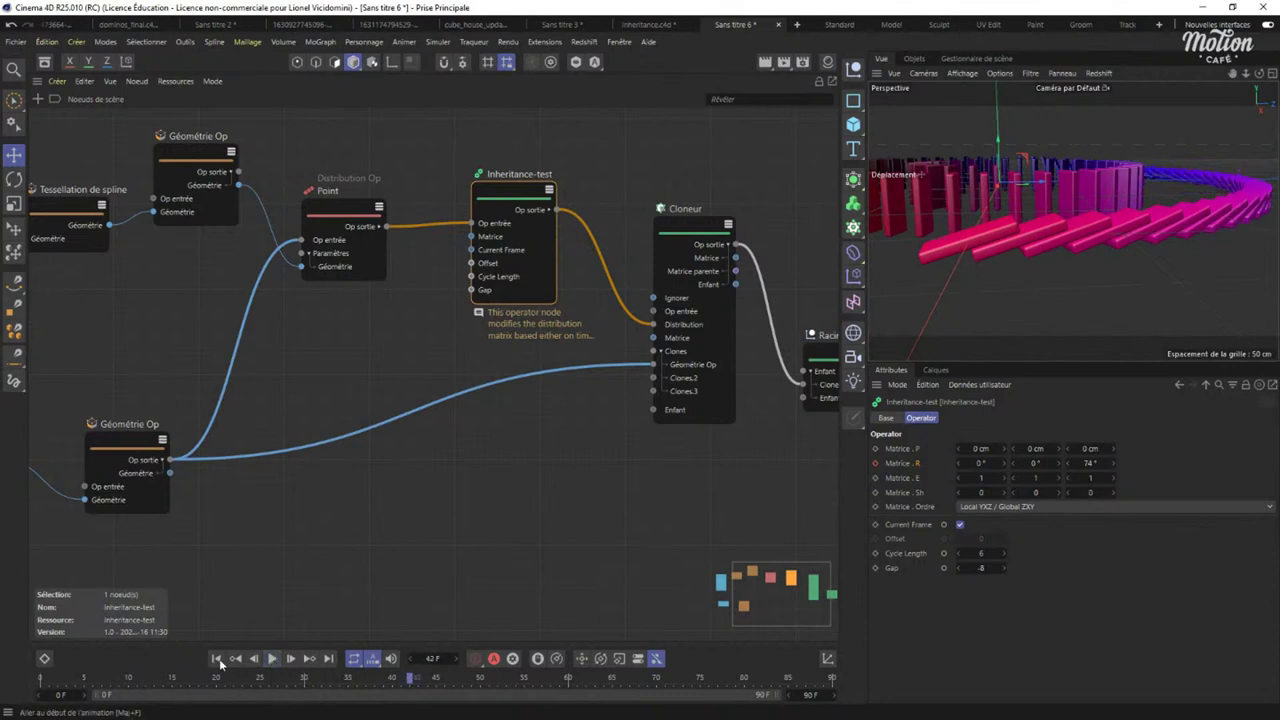
{"action": "left_click_drag", "start_coordinate": [1040, 210], "coordinate": [995, 222], "text": "alt"}
{"action": "middle_click_drag", "start_coordinate": [563, 274], "coordinate": [584, 302]}
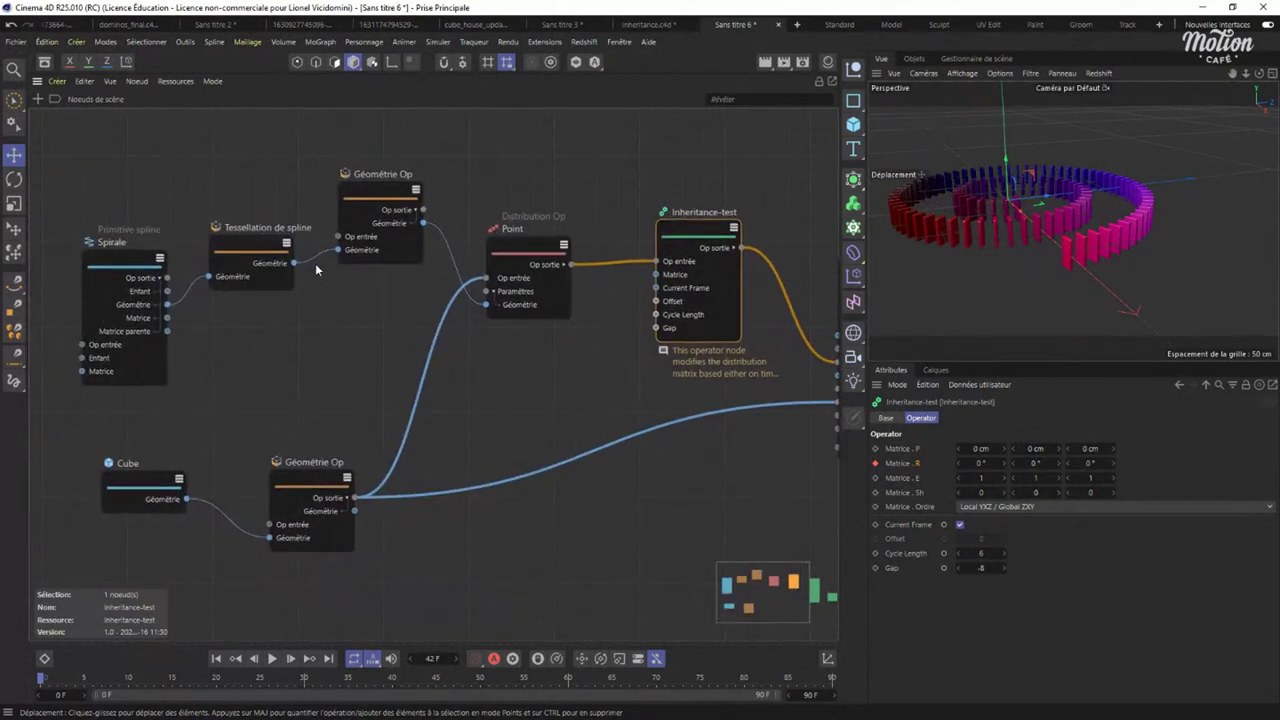
Insert an Axe de géométrie node between the Cube and the lower Géométrie Op.
{"action": "double_click", "coordinate": [333, 355]}
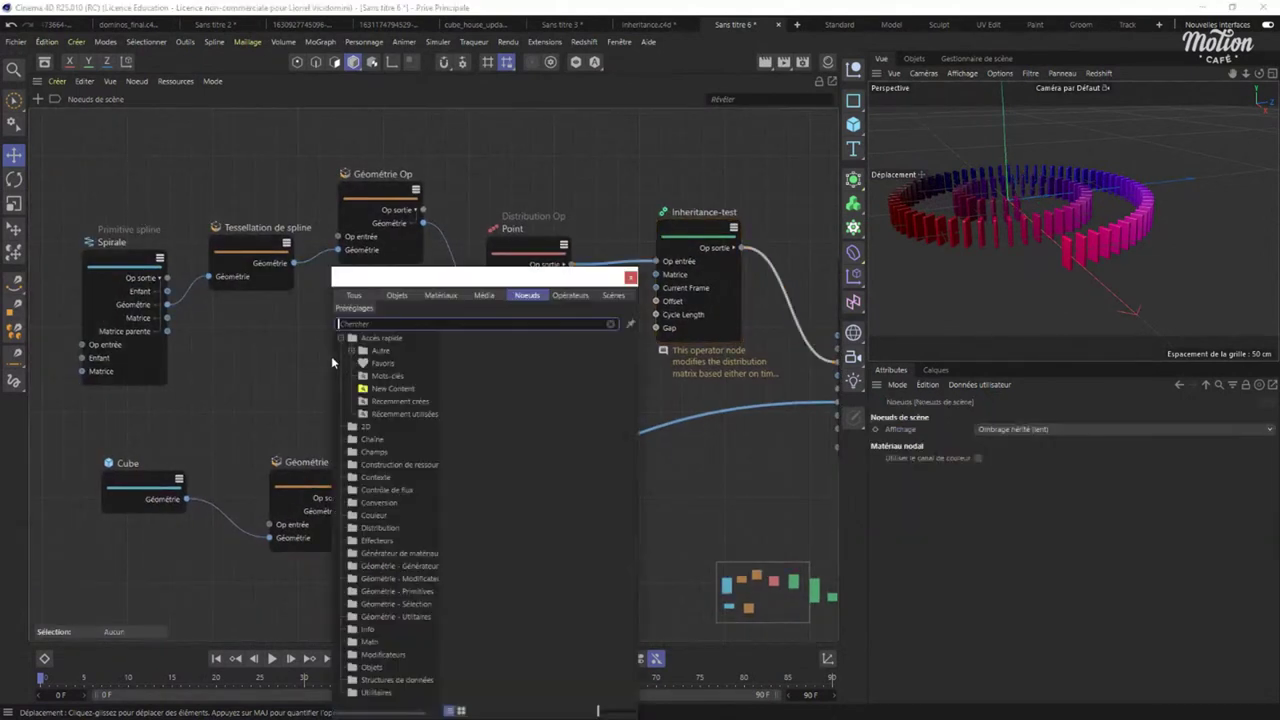
{"action": "type", "text": "axe"}
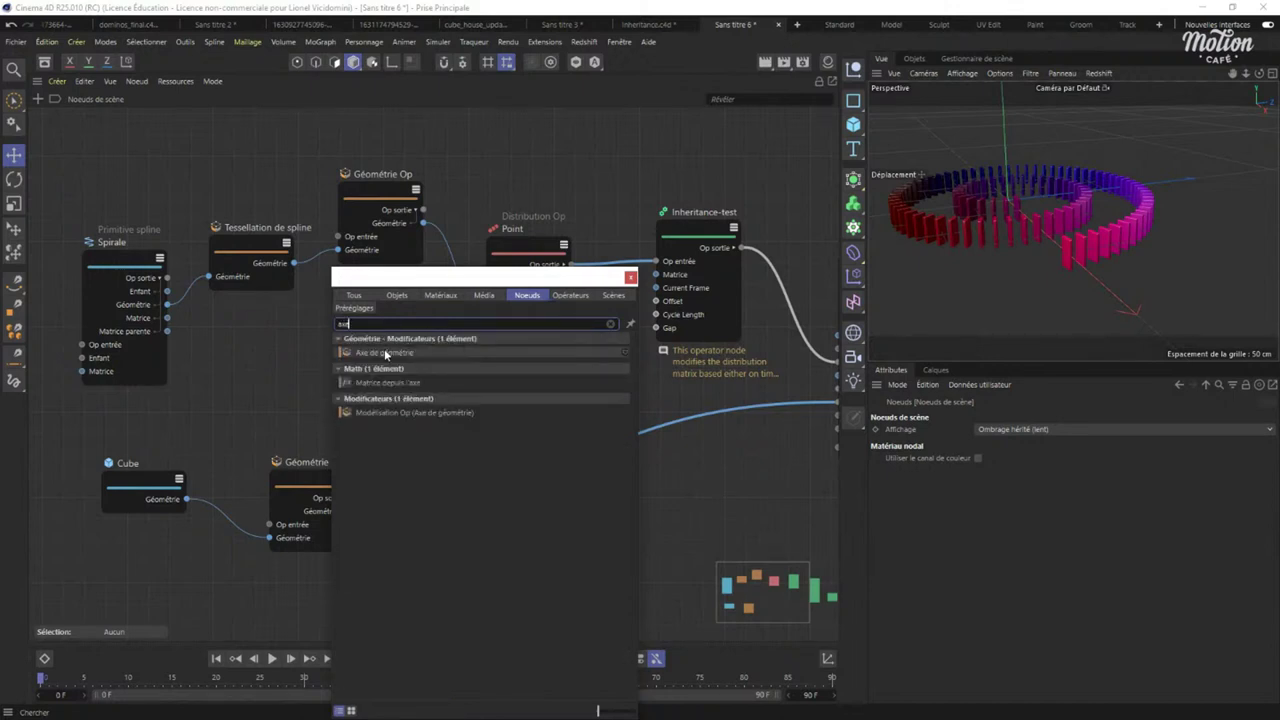
{"action": "left_click_drag", "start_coordinate": [384, 348], "coordinate": [250, 394]}
{"action": "left_click", "coordinate": [268, 352]}
{"action": "left_click", "coordinate": [333, 480]}
{"action": "left_click_drag", "start_coordinate": [333, 480], "coordinate": [428, 480]}
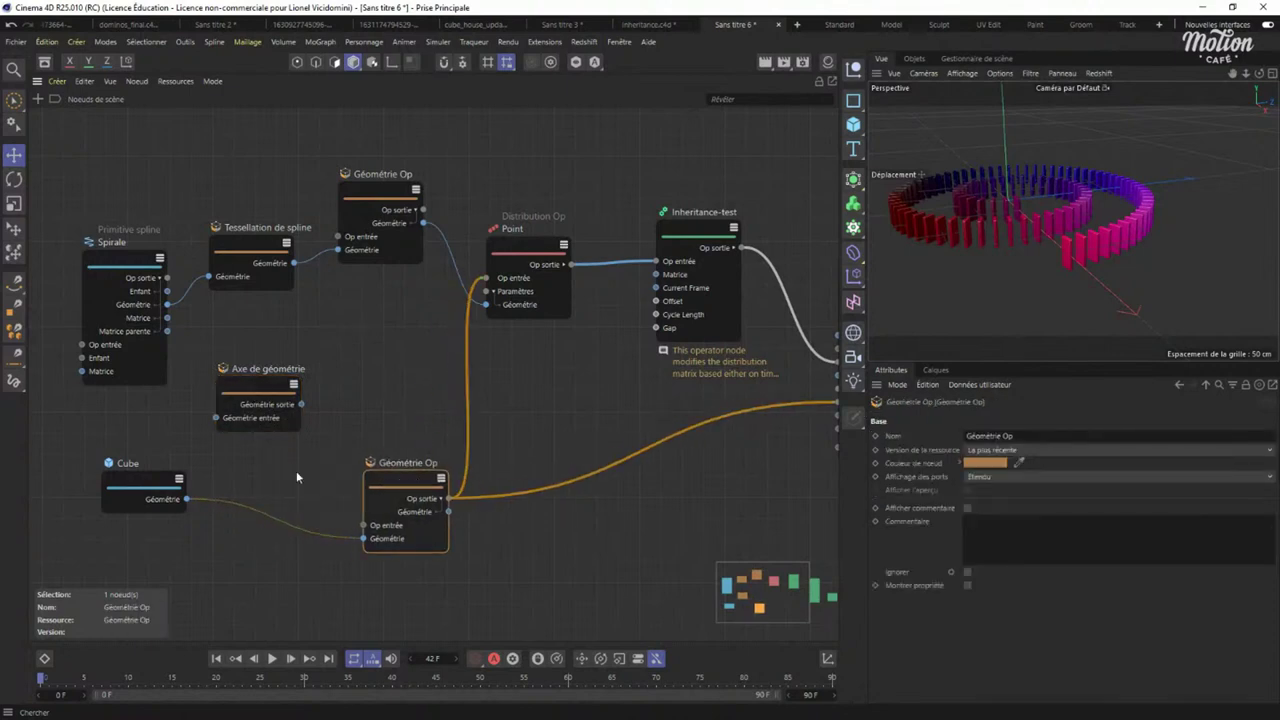
{"action": "left_click_drag", "start_coordinate": [185, 496], "coordinate": [363, 539]}
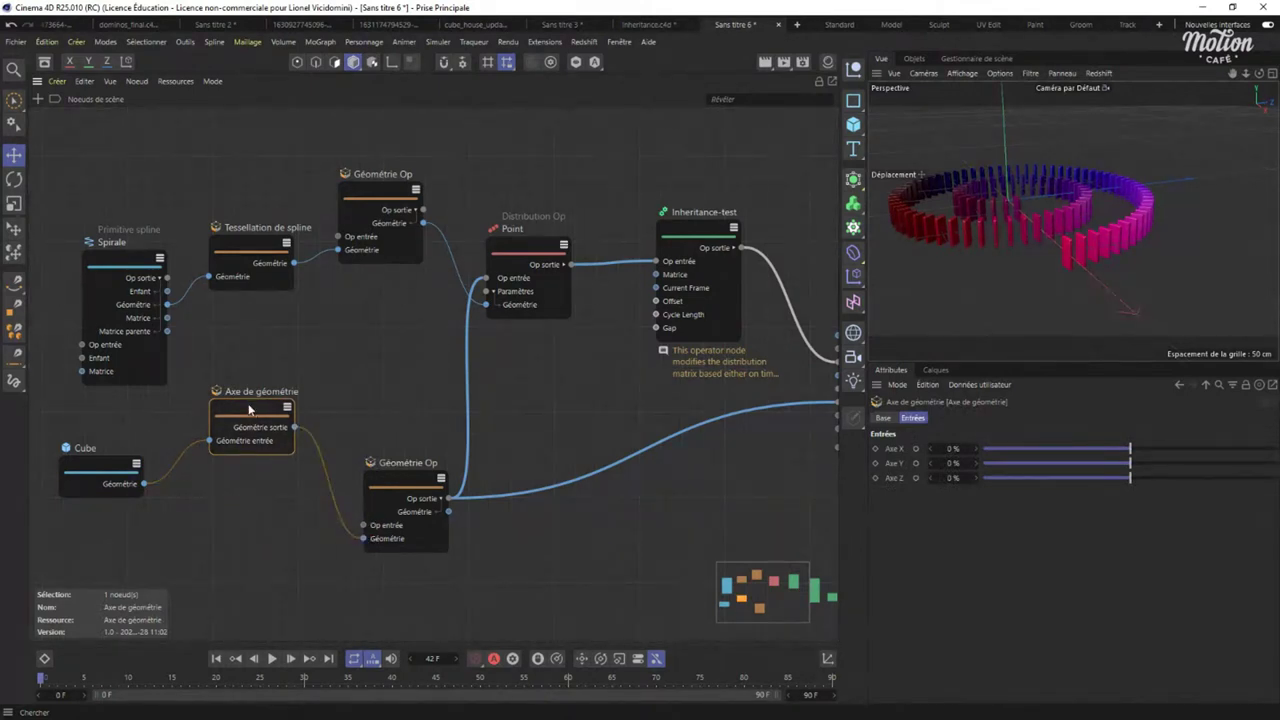
{"action": "left_click_drag", "start_coordinate": [249, 409], "coordinate": [259, 424]}
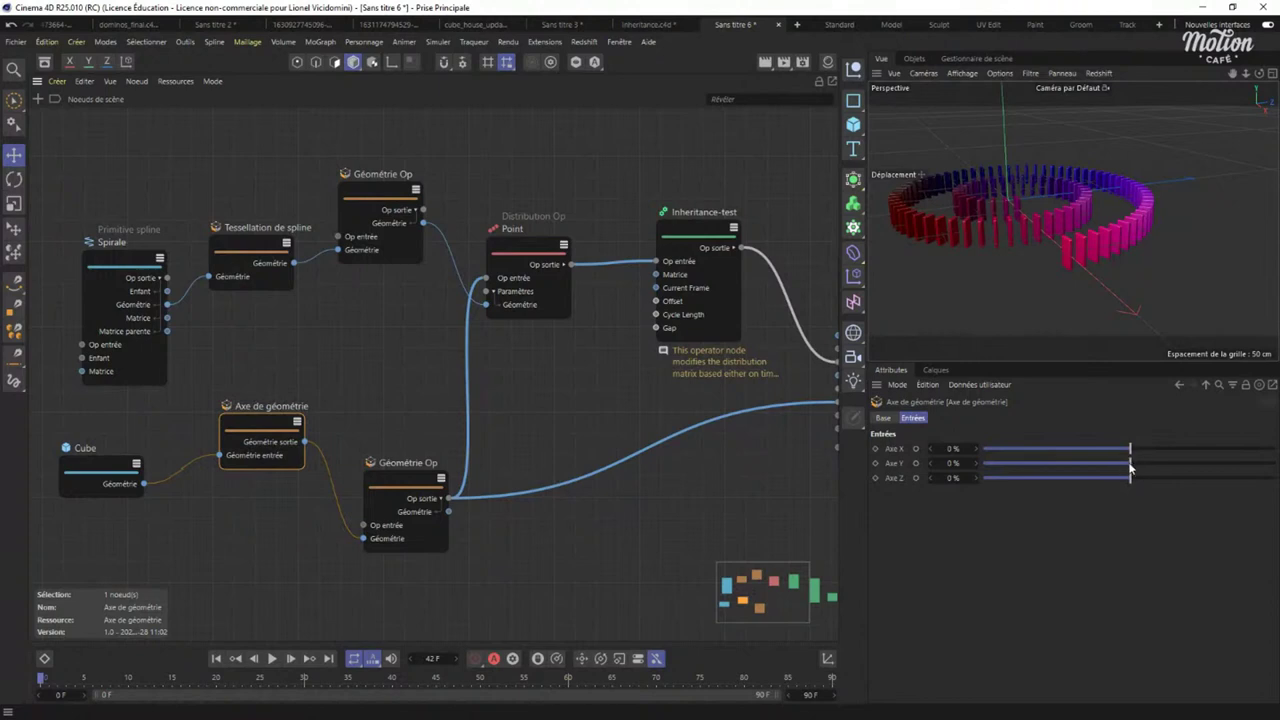
Set Axe de géométrie's Axe Y to 100% and scrub to frame 87 to check the toppling.
{"action": "left_click_drag", "start_coordinate": [1130, 468], "coordinate": [1275, 463]}
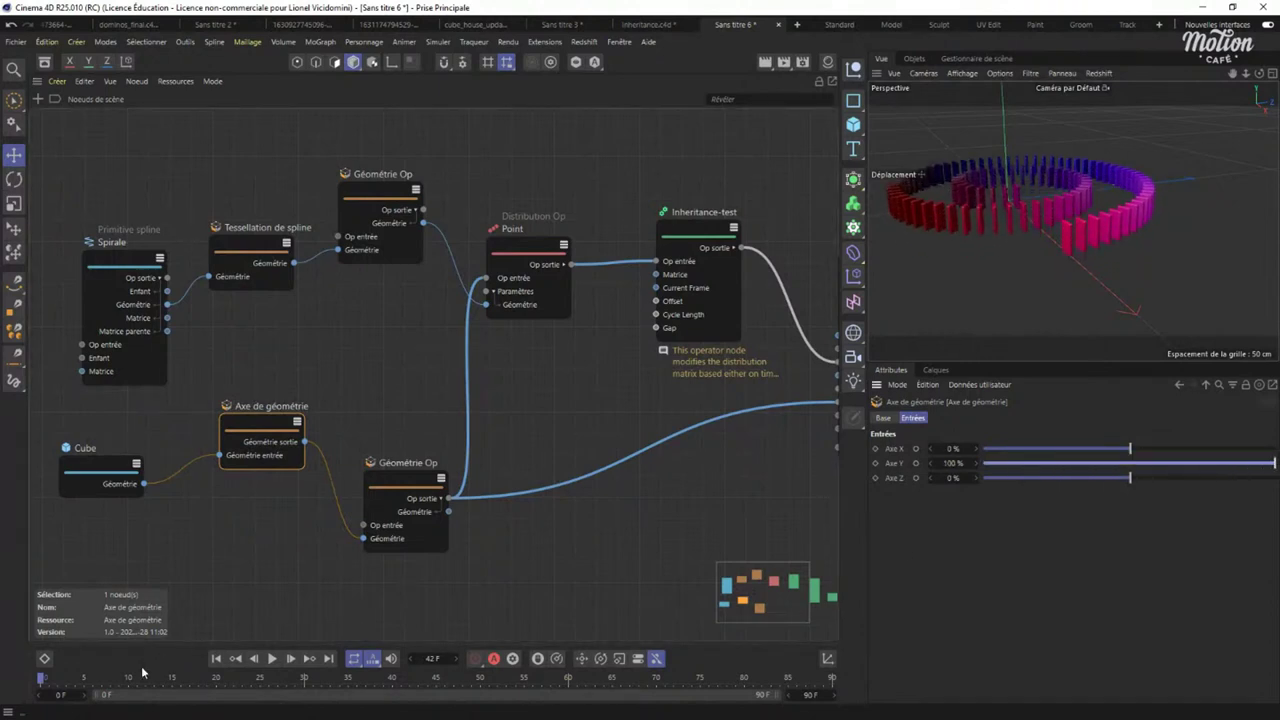
{"action": "left_click_drag", "start_coordinate": [70, 678], "coordinate": [806, 677]}
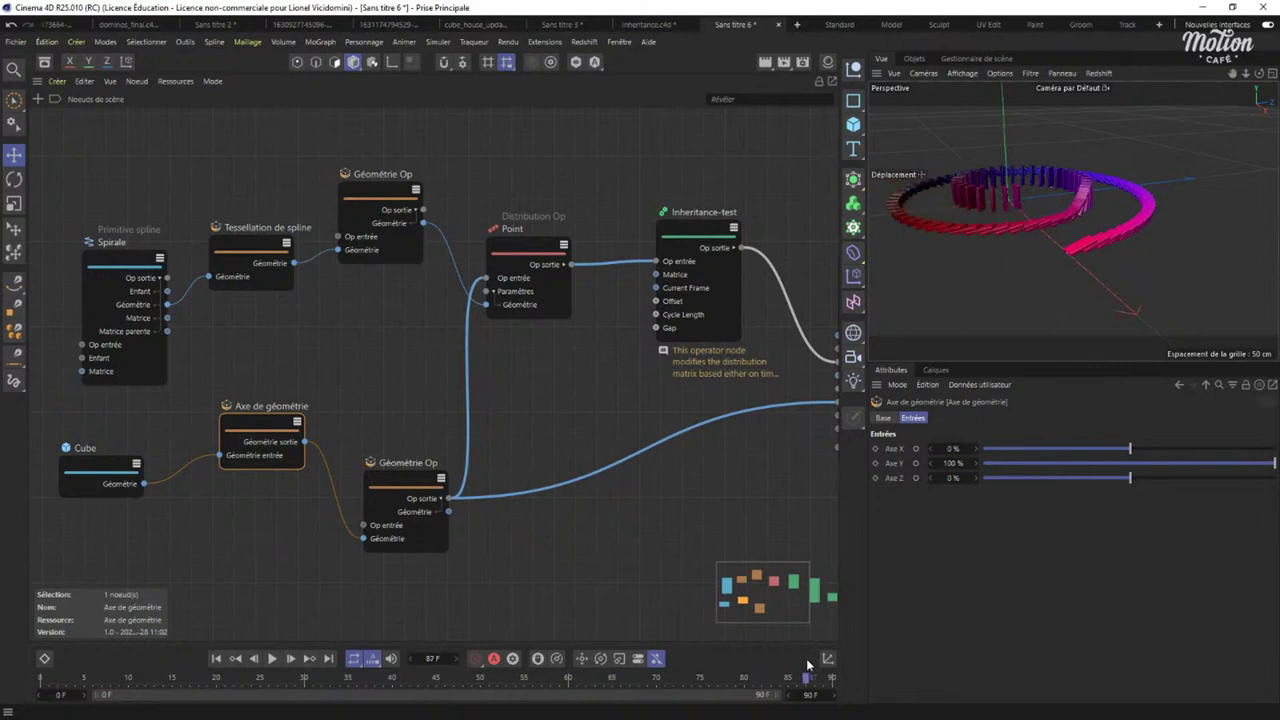
{"action": "middle_click_drag", "start_coordinate": [638, 310], "coordinate": [320, 337]}
{"action": "mouse_move", "coordinate": [378, 250]}
{"action": "left_mouse_down"}
{"action": "mouse_move", "coordinate": [401, 241]}
{"action": "mouse_move", "coordinate": [386, 227]}
{"action": "left_mouse_up"}
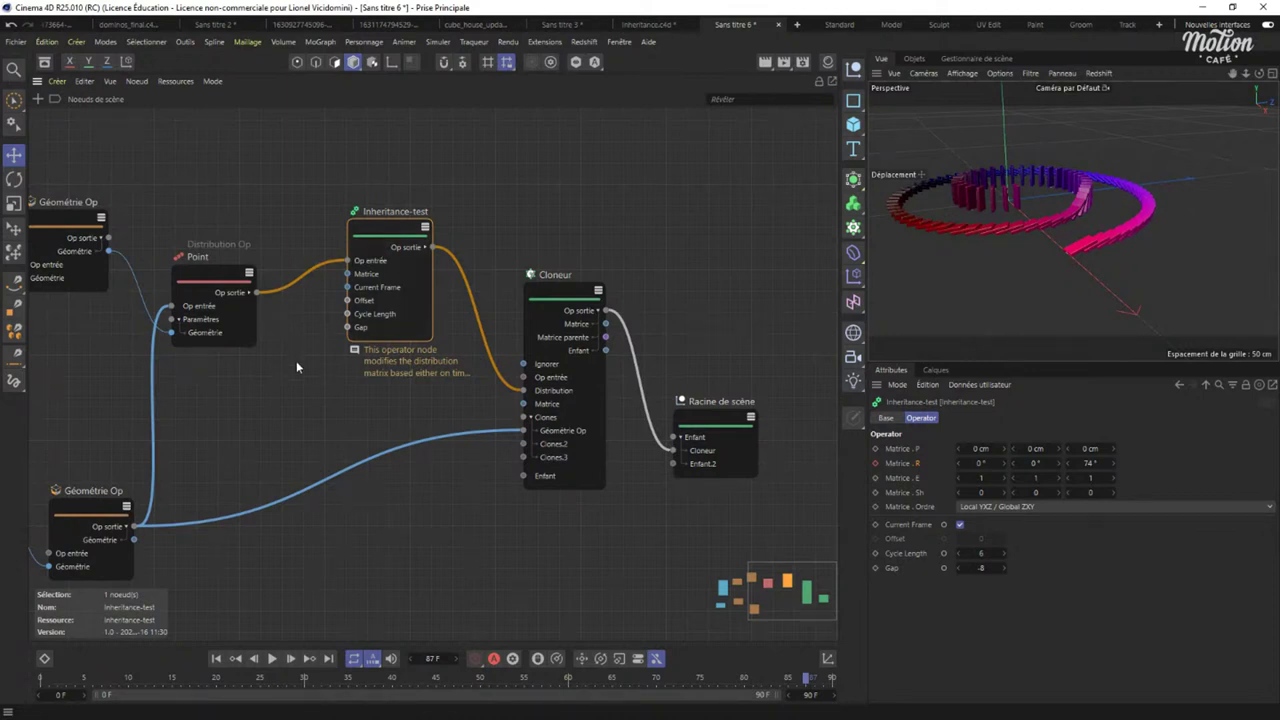
Raise the Cube's Taille Y to 33 cm and review its Biseau settings.
{"action": "scroll", "coordinate": [296, 360], "scroll_direction": "left", "scroll_amount": 5}
{"action": "left_click", "coordinate": [110, 497]}
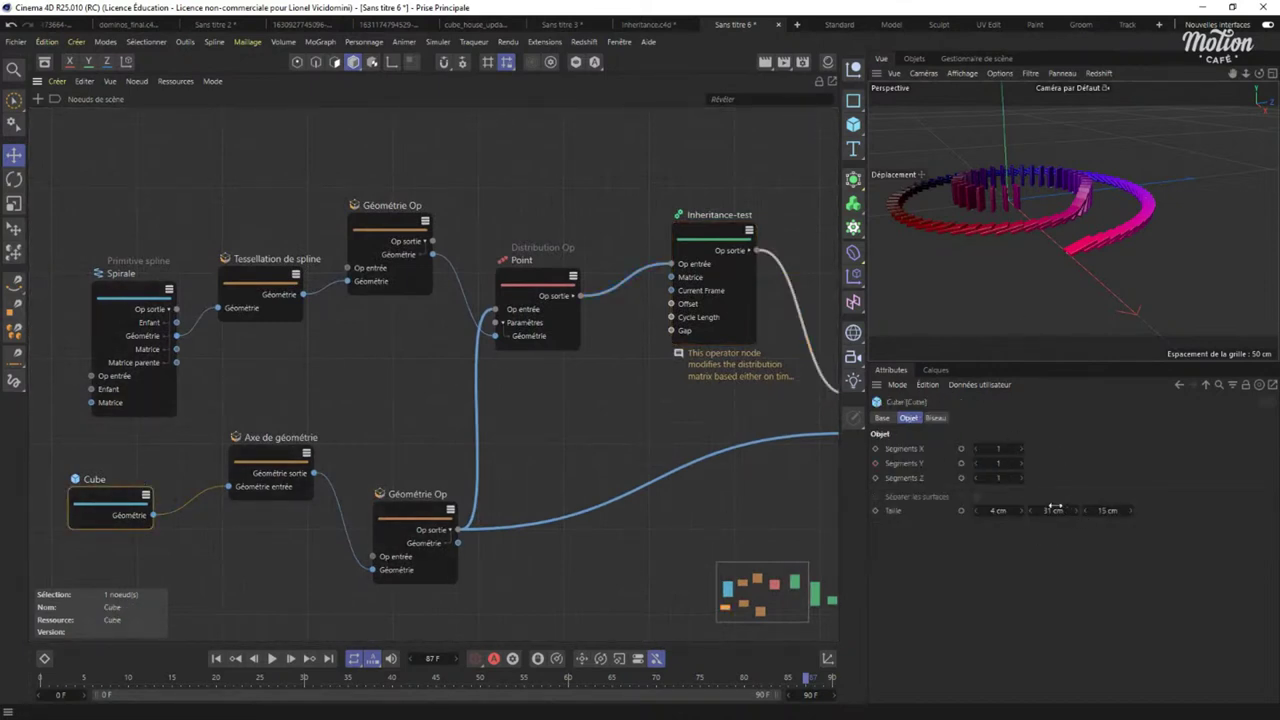
{"action": "left_click_drag", "start_coordinate": [1054, 510], "coordinate": [997, 510]}
{"action": "left_click", "coordinate": [936, 418]}
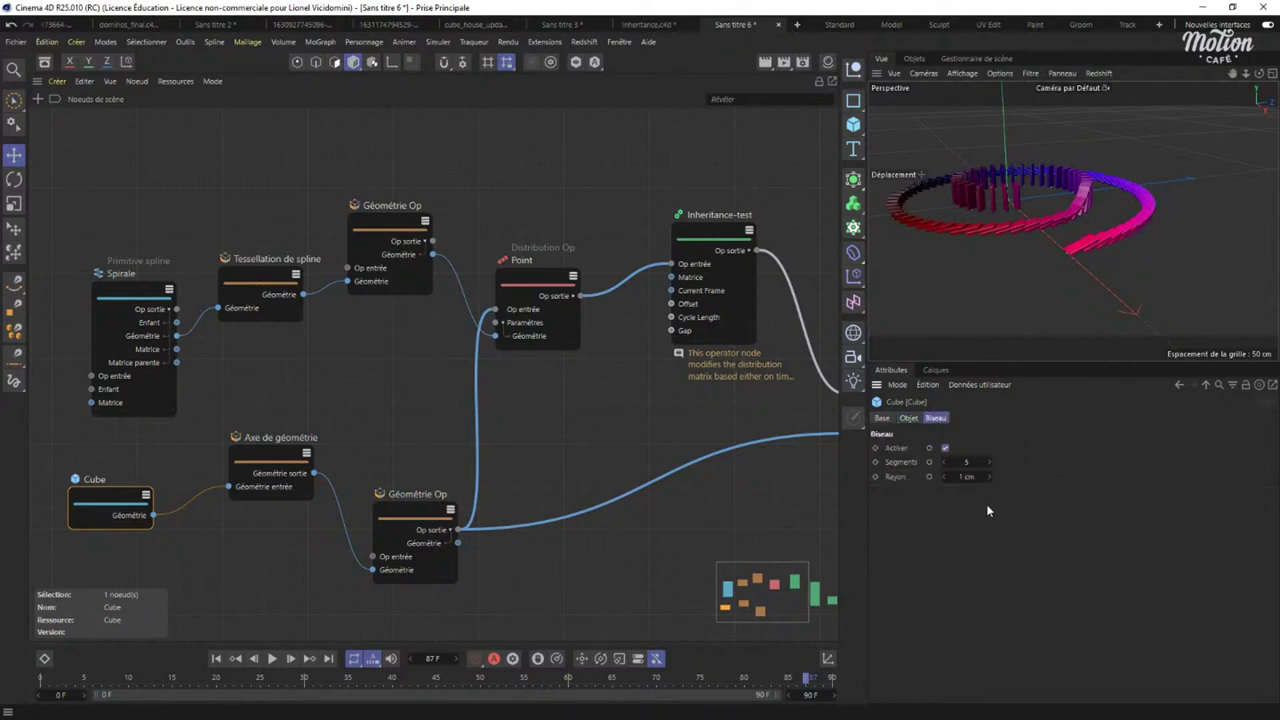
{"action": "left_click", "coordinate": [909, 418]}
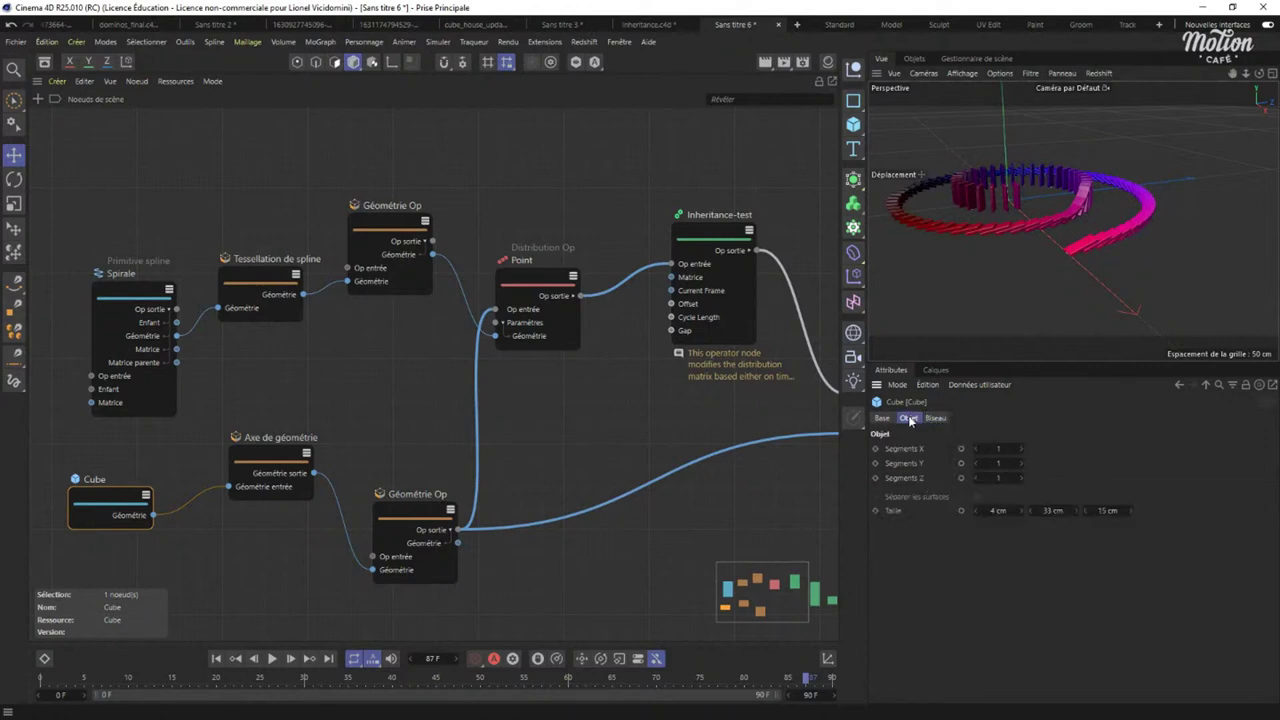
{"action": "left_click", "coordinate": [265, 278]}
Set the Tessellation de spline Quantité to 0.
{"action": "left_click", "coordinate": [1026, 474]}
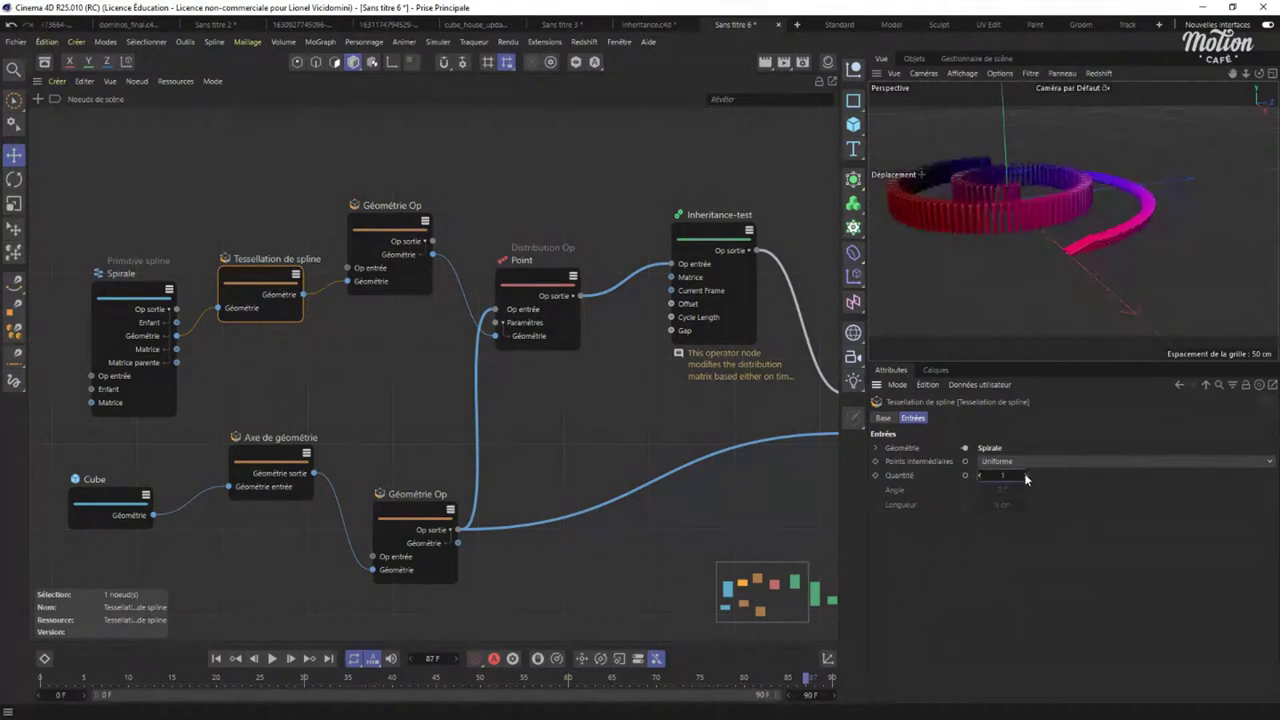
{"action": "type", "text": "0"}
{"action": "key", "text": "Return"}
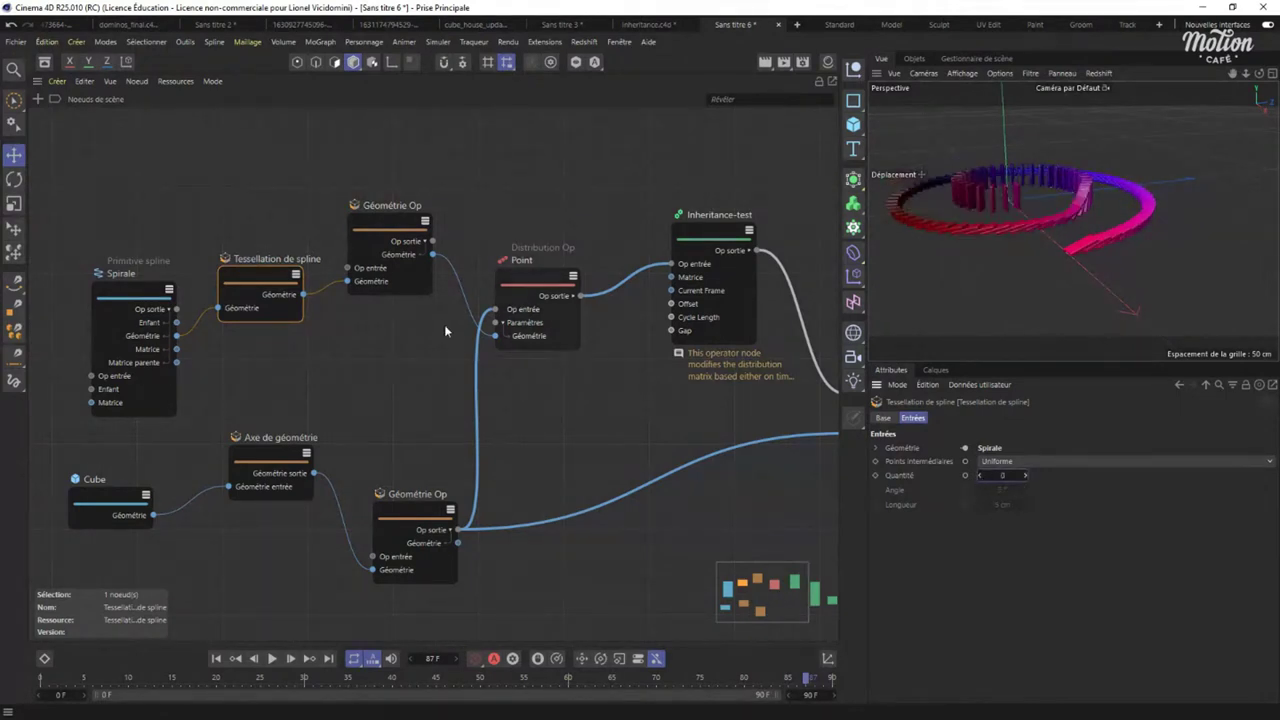
Give the Spirale a 1269° final angle, 163 subdivisions and a 71 cm height.
{"action": "left_click", "coordinate": [165, 296]}
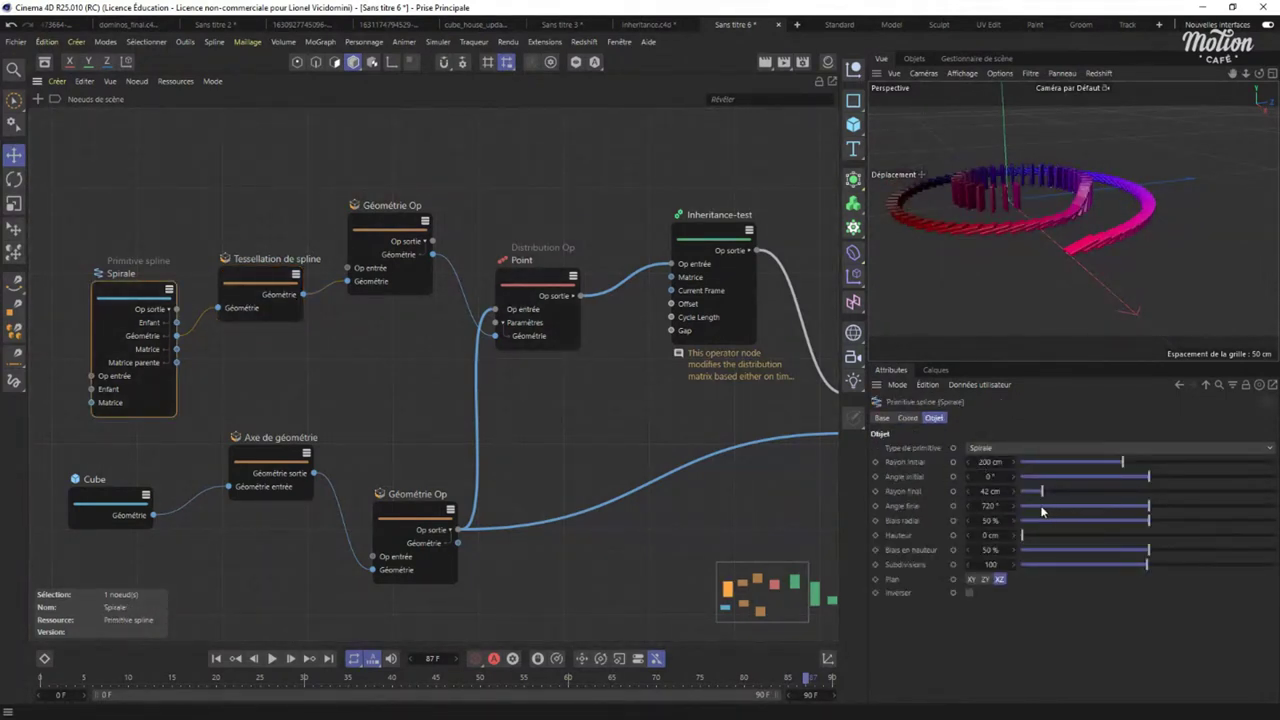
{"action": "left_click_drag", "start_coordinate": [1041, 512], "coordinate": [1270, 507]}
{"action": "left_click_drag", "start_coordinate": [1026, 505], "coordinate": [1034, 507]}
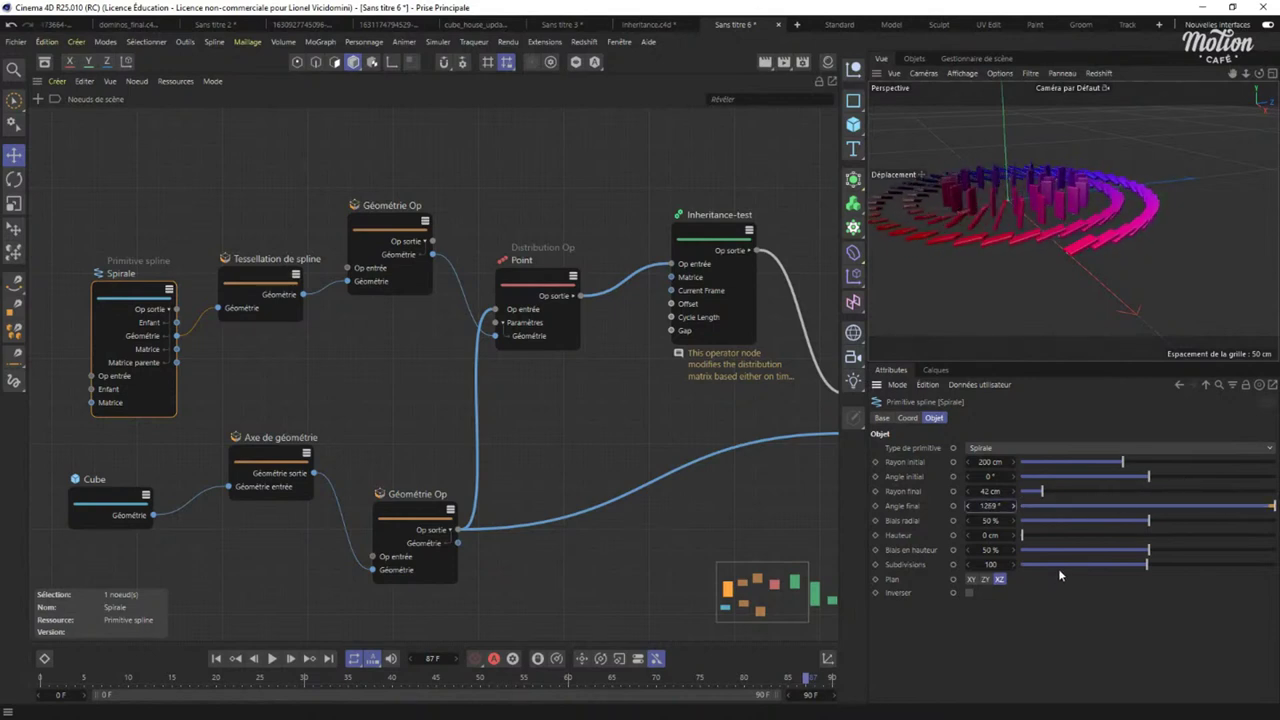
{"action": "left_click_drag", "start_coordinate": [1152, 563], "coordinate": [1229, 563]}
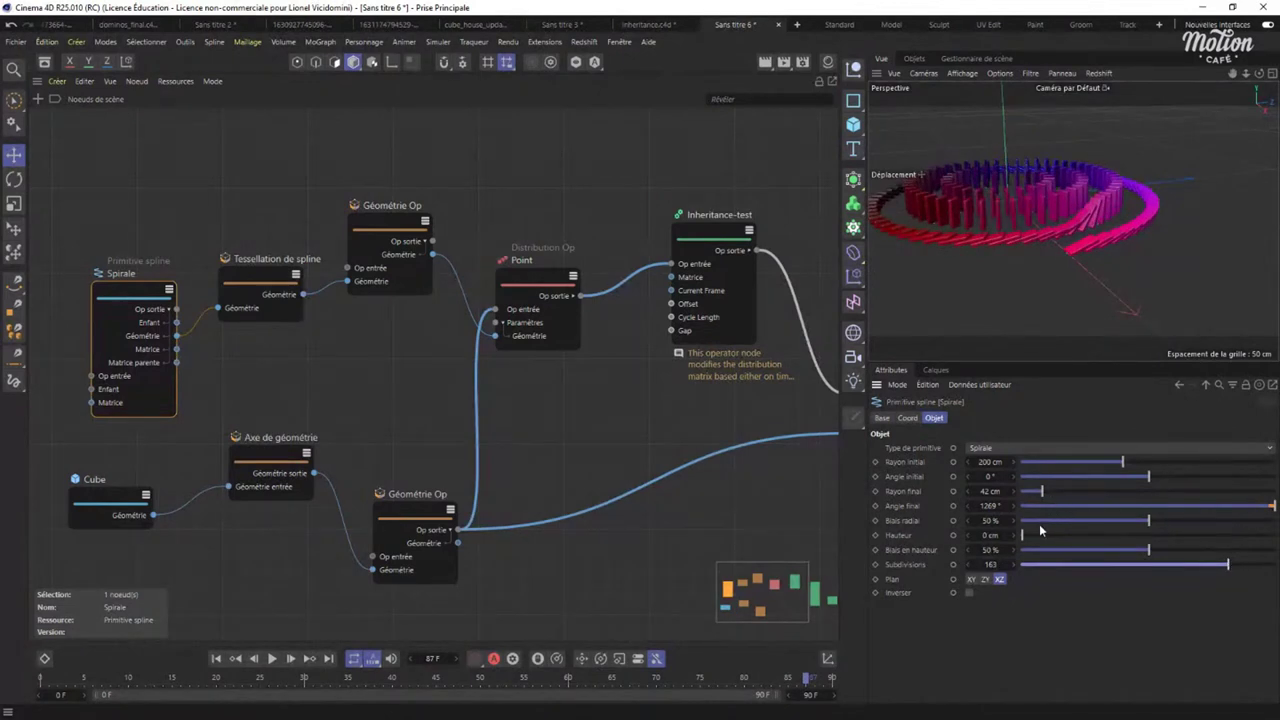
{"action": "left_click_drag", "start_coordinate": [1039, 530], "coordinate": [1098, 534]}
Switch the spline primitive to a Cercle on the XZ plane, tessellated into 28 points.
{"action": "left_click", "coordinate": [991, 449]}
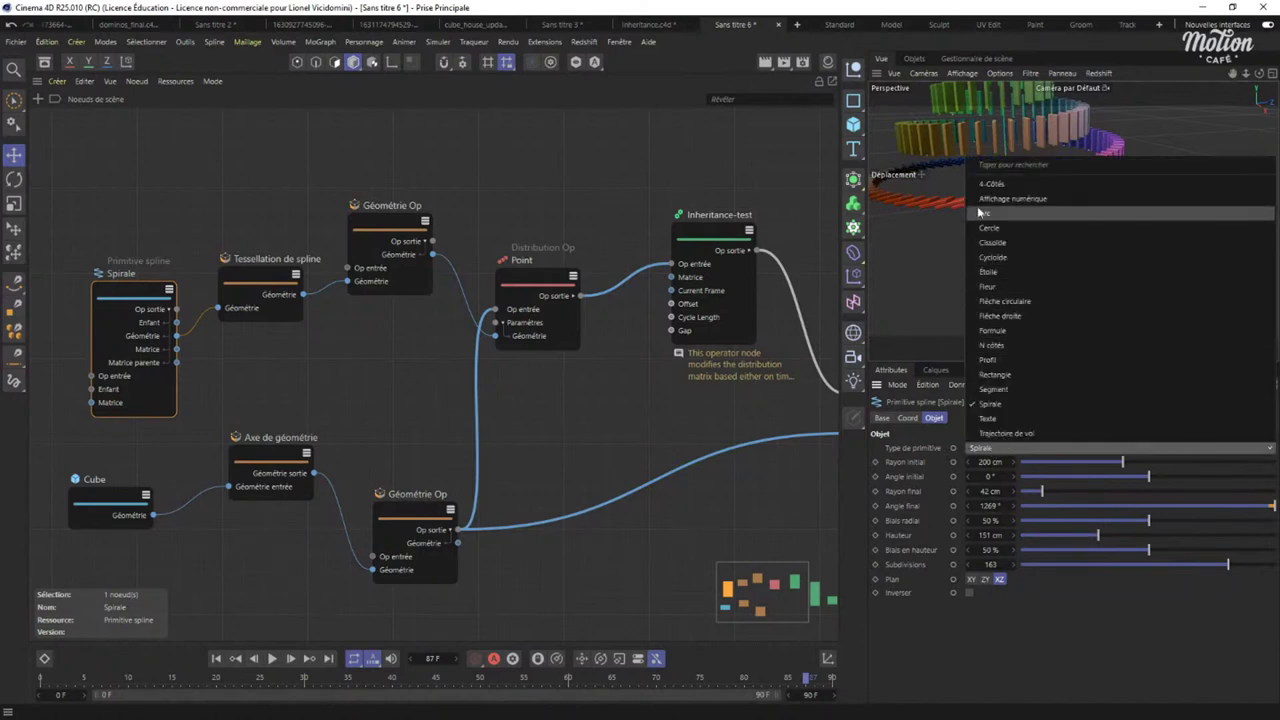
{"action": "left_click", "coordinate": [1005, 228]}
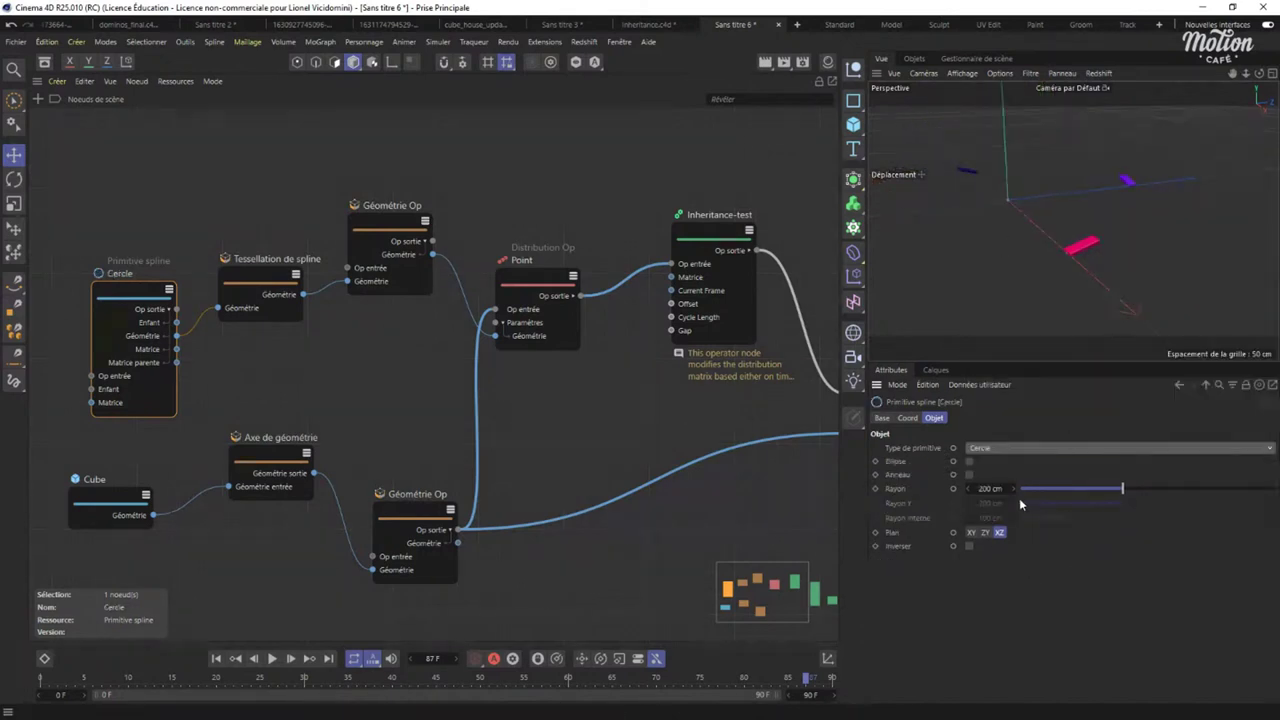
{"action": "left_click", "coordinate": [985, 533]}
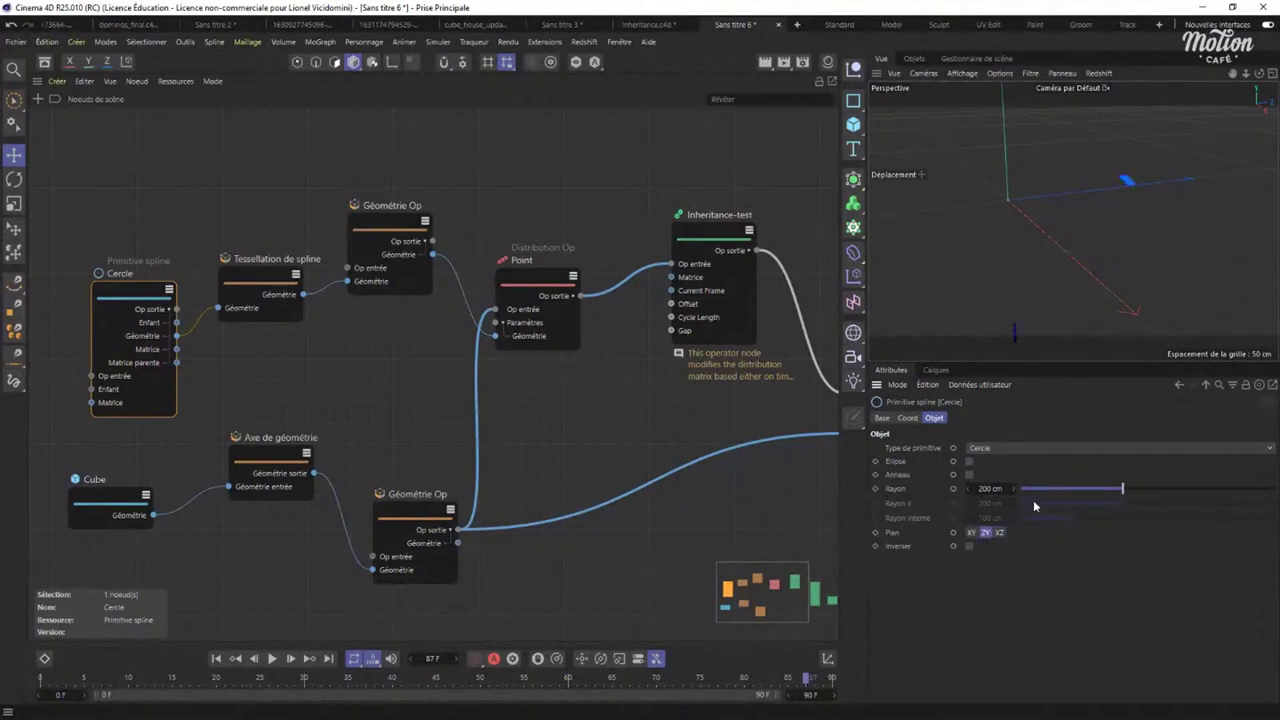
{"action": "left_click", "coordinate": [262, 300]}
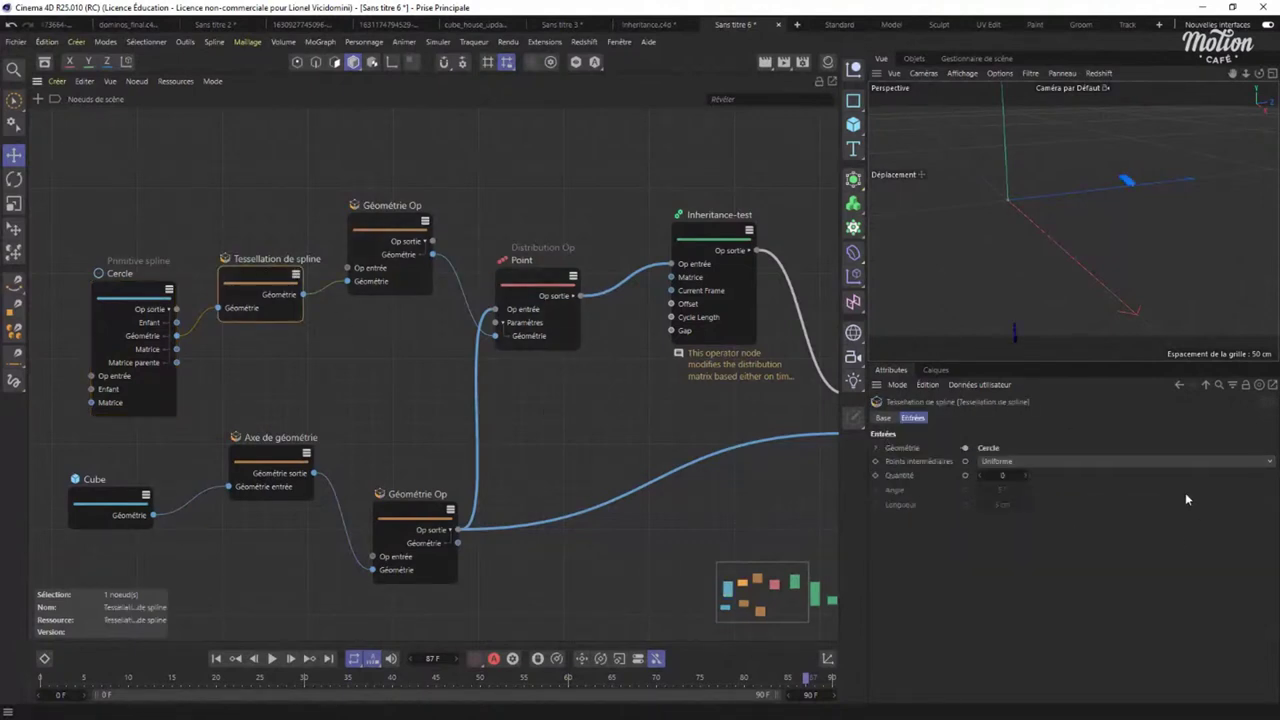
{"action": "left_click_drag", "start_coordinate": [990, 475], "coordinate": [1041, 482]}
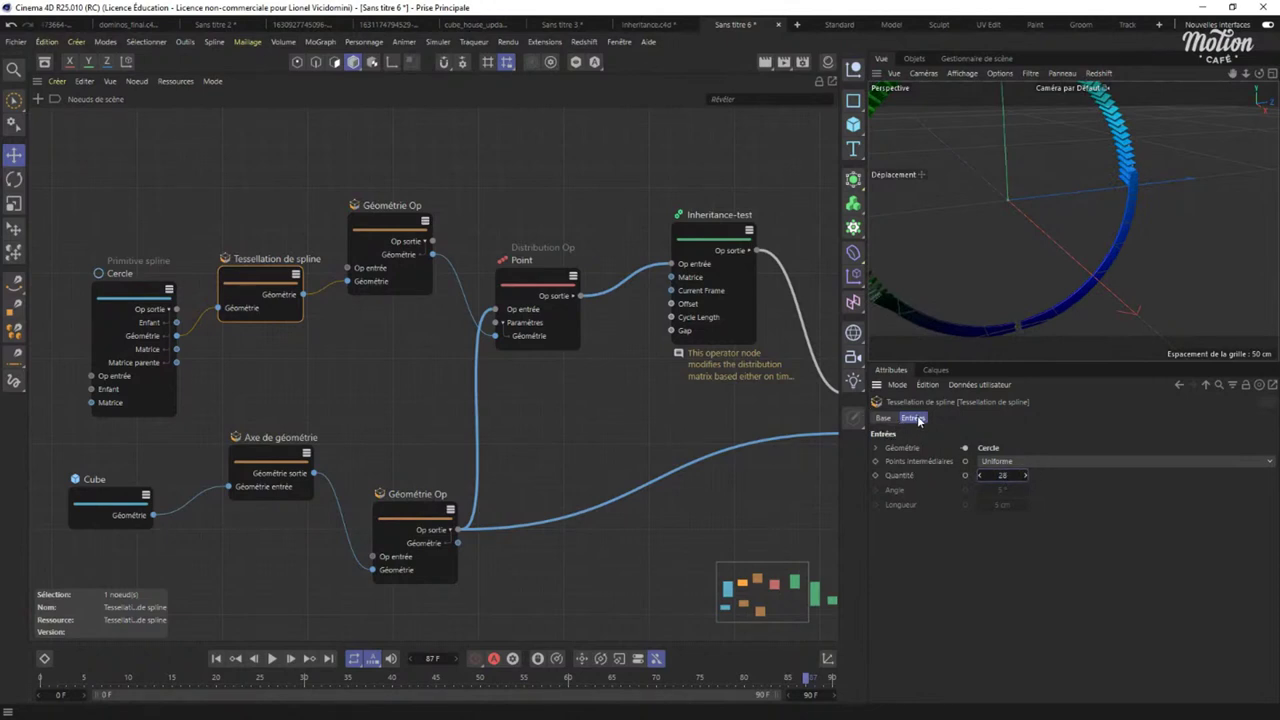
{"action": "left_click", "coordinate": [140, 300]}
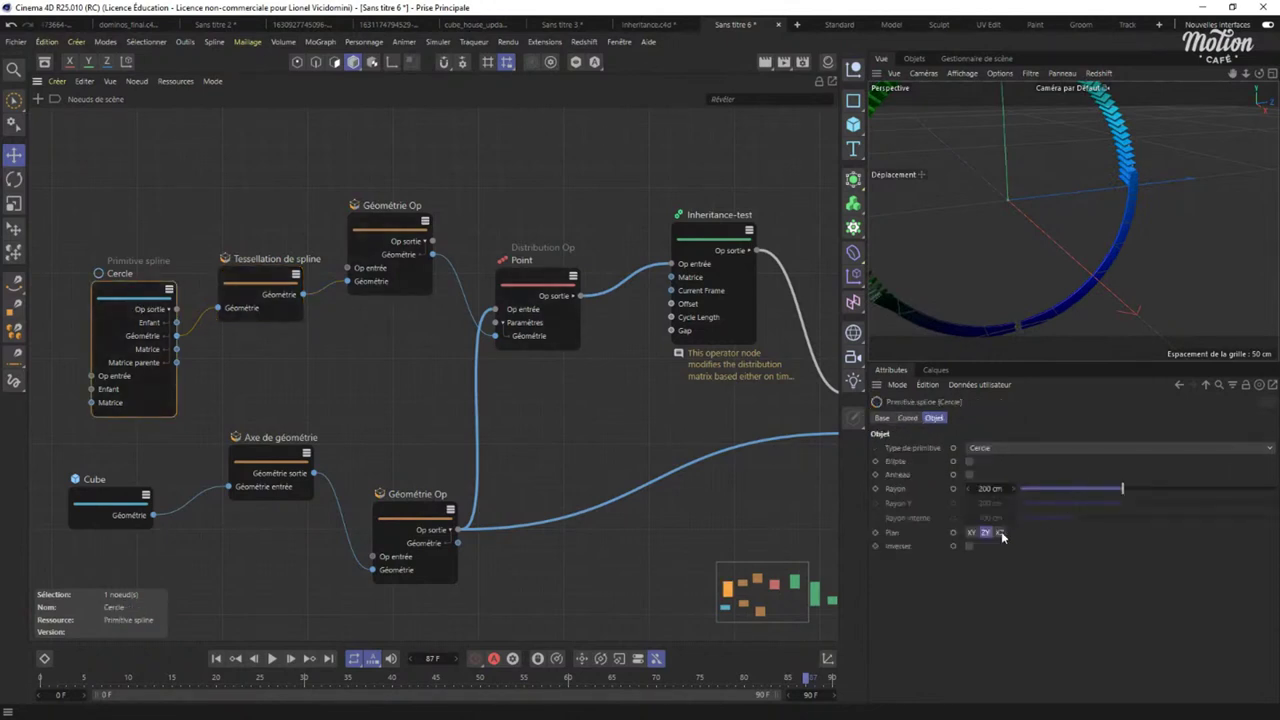
{"action": "left_click", "coordinate": [1000, 533]}
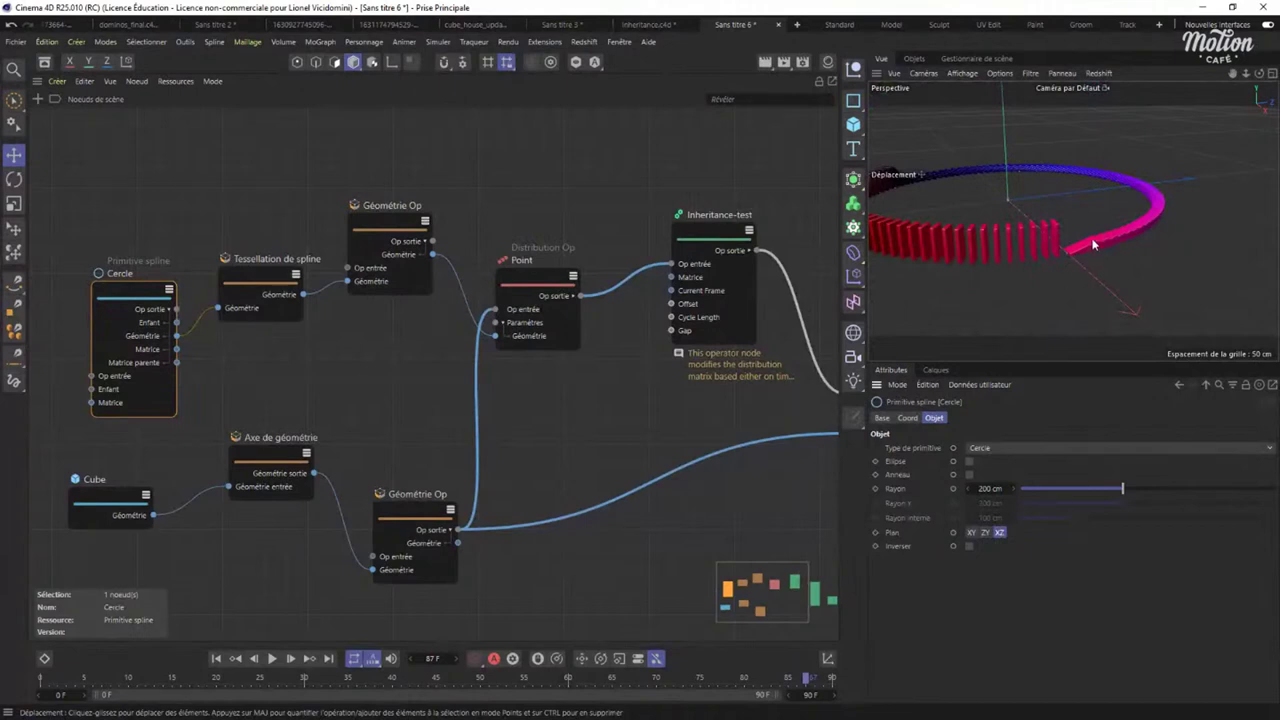
{"action": "left_click_drag", "start_coordinate": [1093, 245], "coordinate": [953, 330], "text": "alt"}
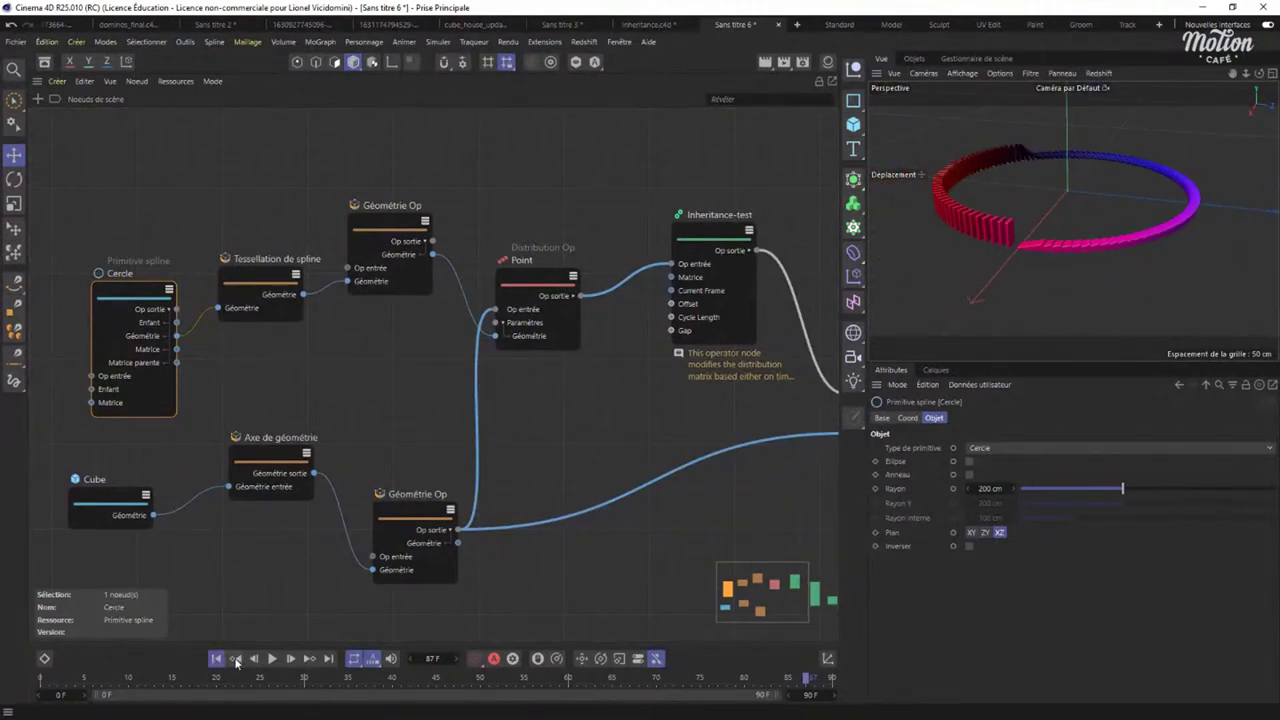
Play the ring animation to frame 72, then scrub back to frame 15 and orbit closer.
{"action": "left_click", "coordinate": [272, 659]}
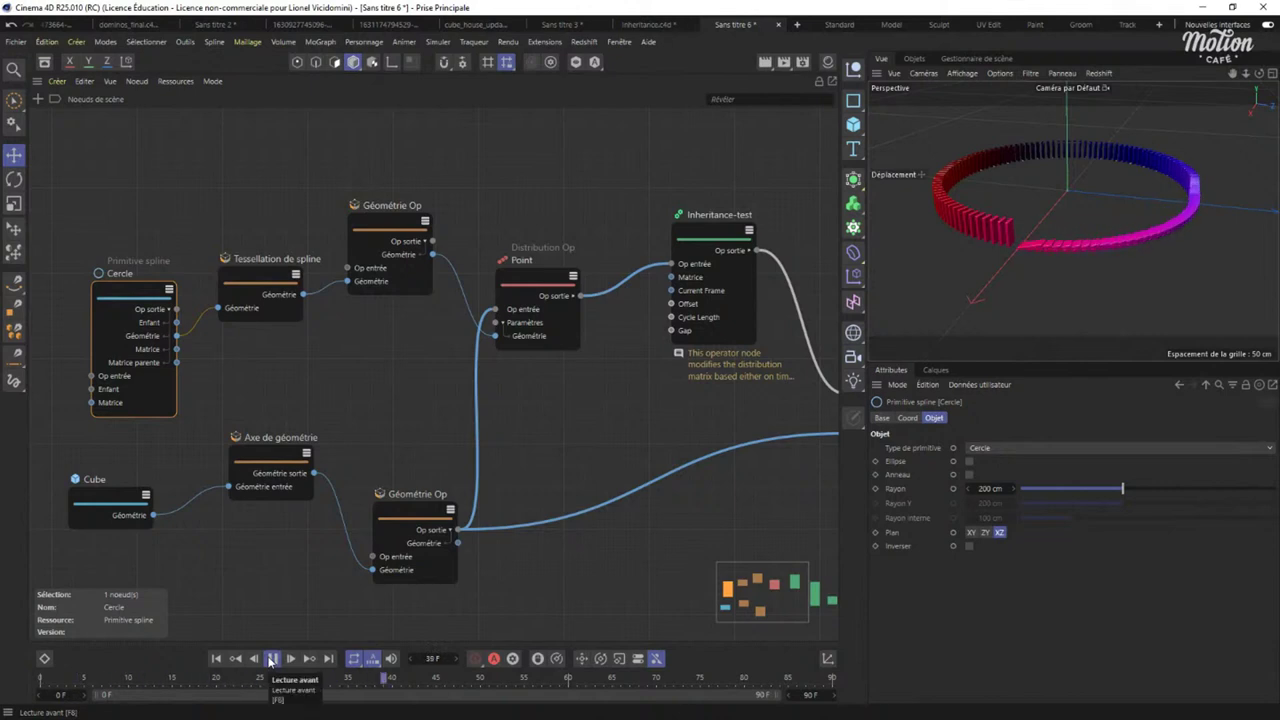
{"action": "left_click", "coordinate": [272, 659]}
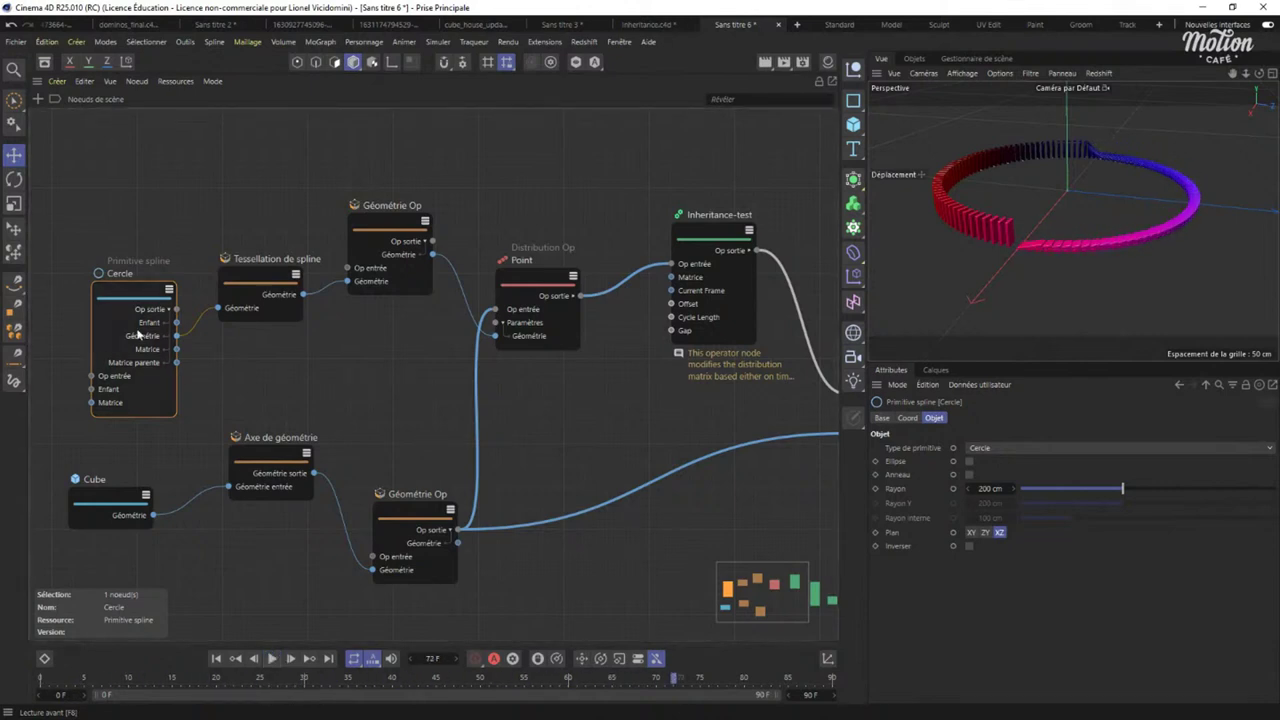
{"action": "left_click_drag", "start_coordinate": [140, 302], "coordinate": [130, 289]}
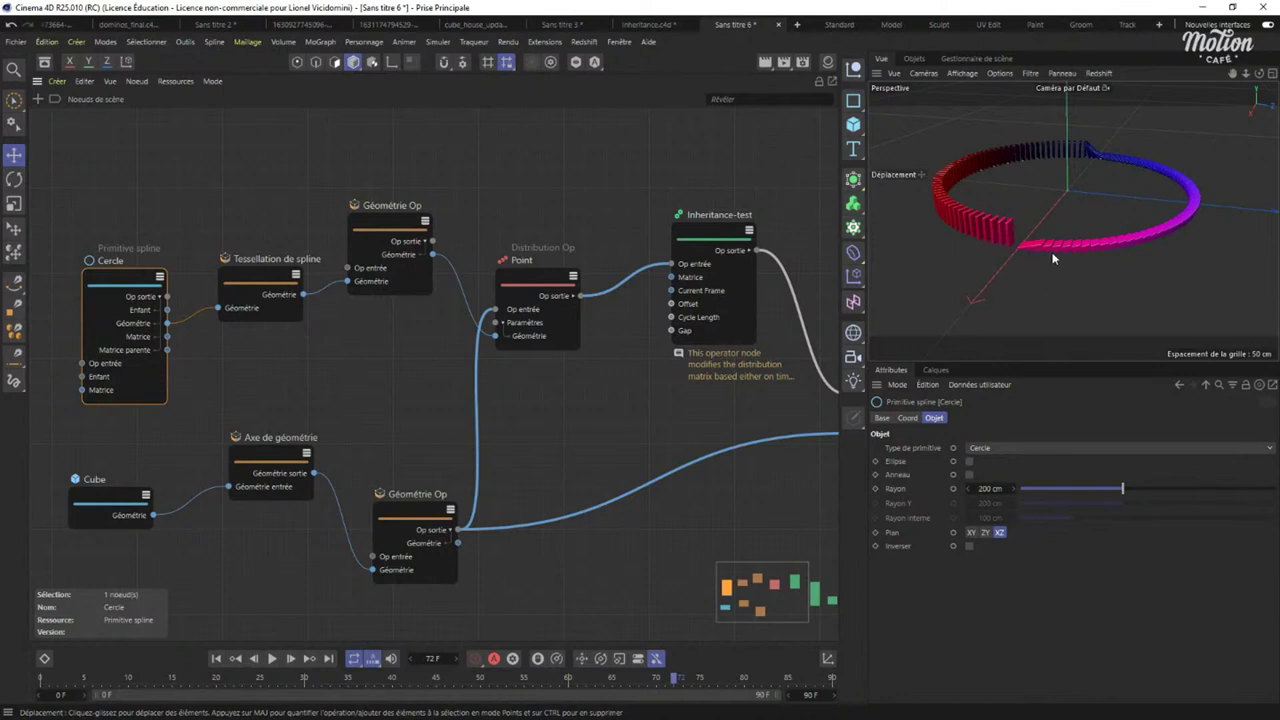
{"action": "scroll", "coordinate": [1055, 258], "scroll_direction": "up", "scroll_amount": 6}
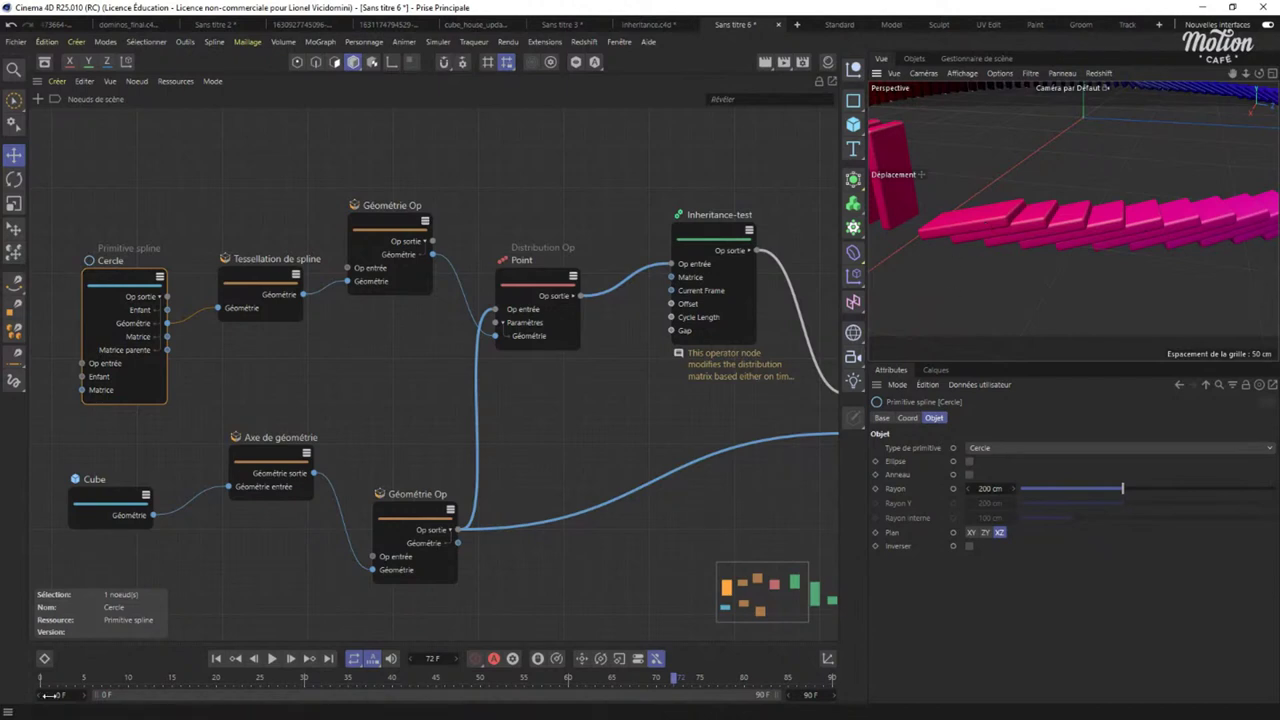
{"action": "left_click_drag", "start_coordinate": [102, 680], "coordinate": [259, 676]}
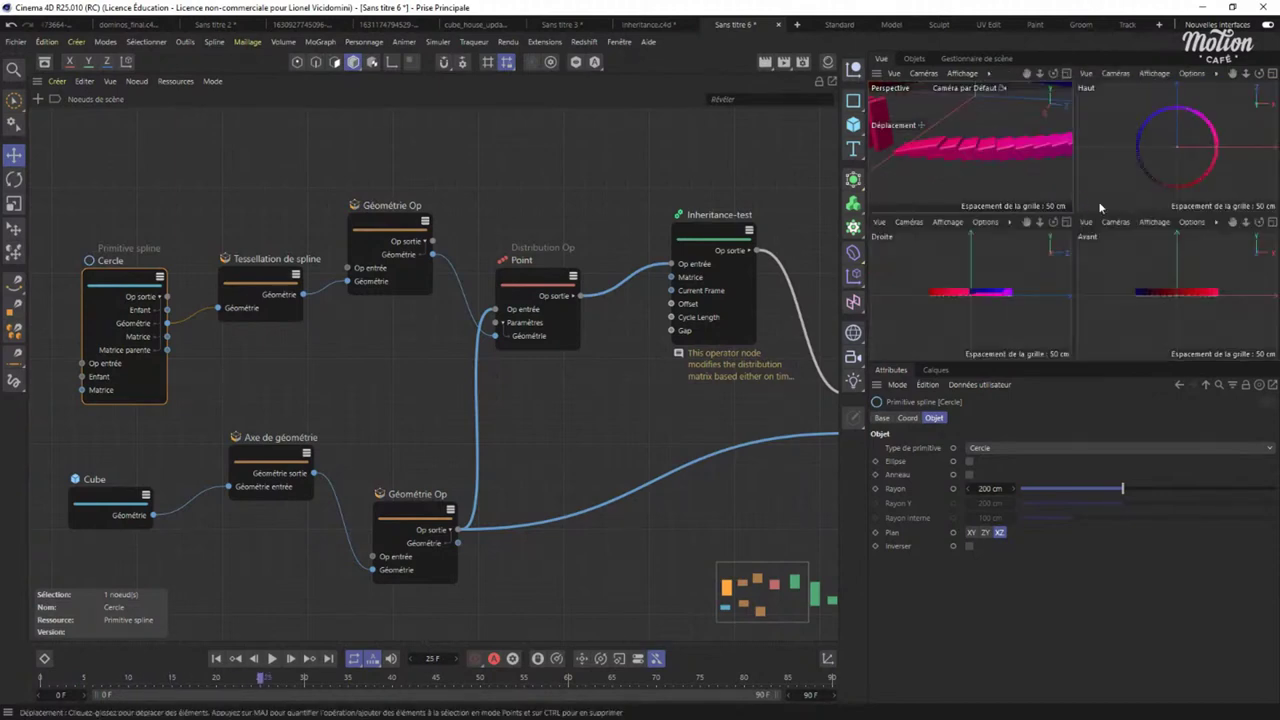
{"action": "left_click_drag", "start_coordinate": [1061, 206], "coordinate": [1000, 230], "text": "alt"}
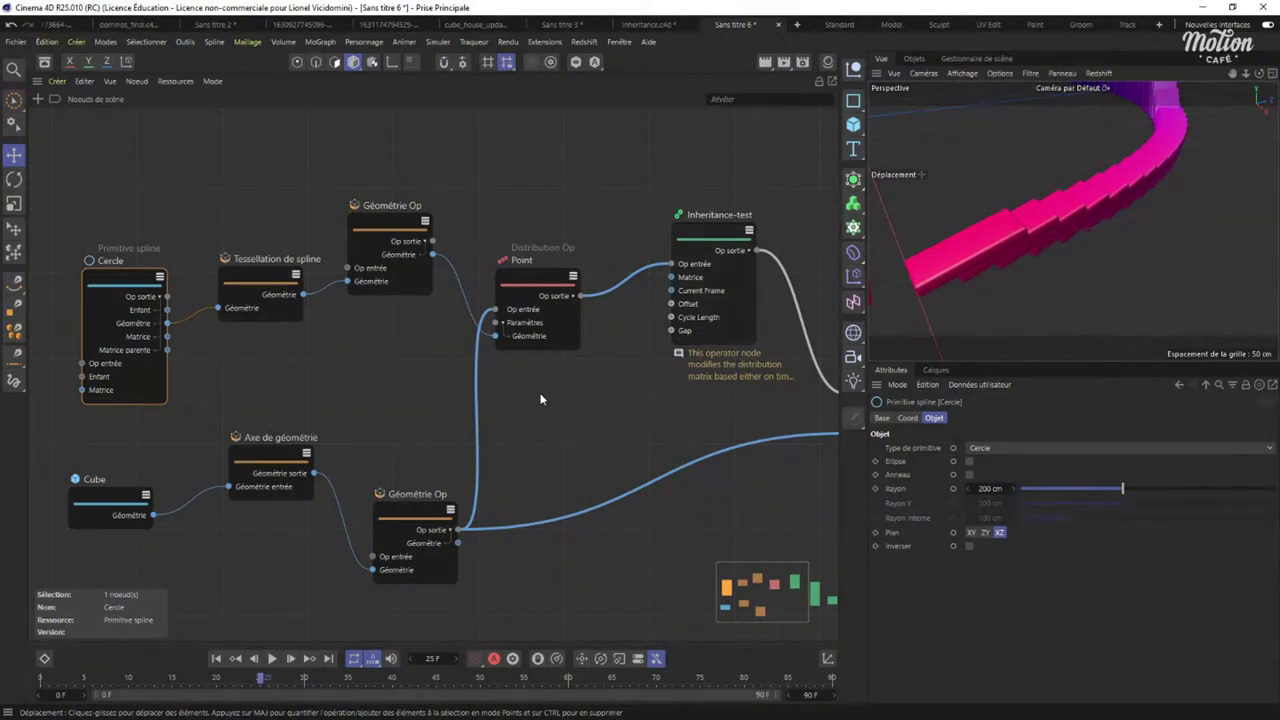
{"action": "scroll", "coordinate": [553, 400], "scroll_direction": "down", "scroll_amount": 3}
{"action": "middle_click_drag", "start_coordinate": [597, 415], "coordinate": [525, 364]}
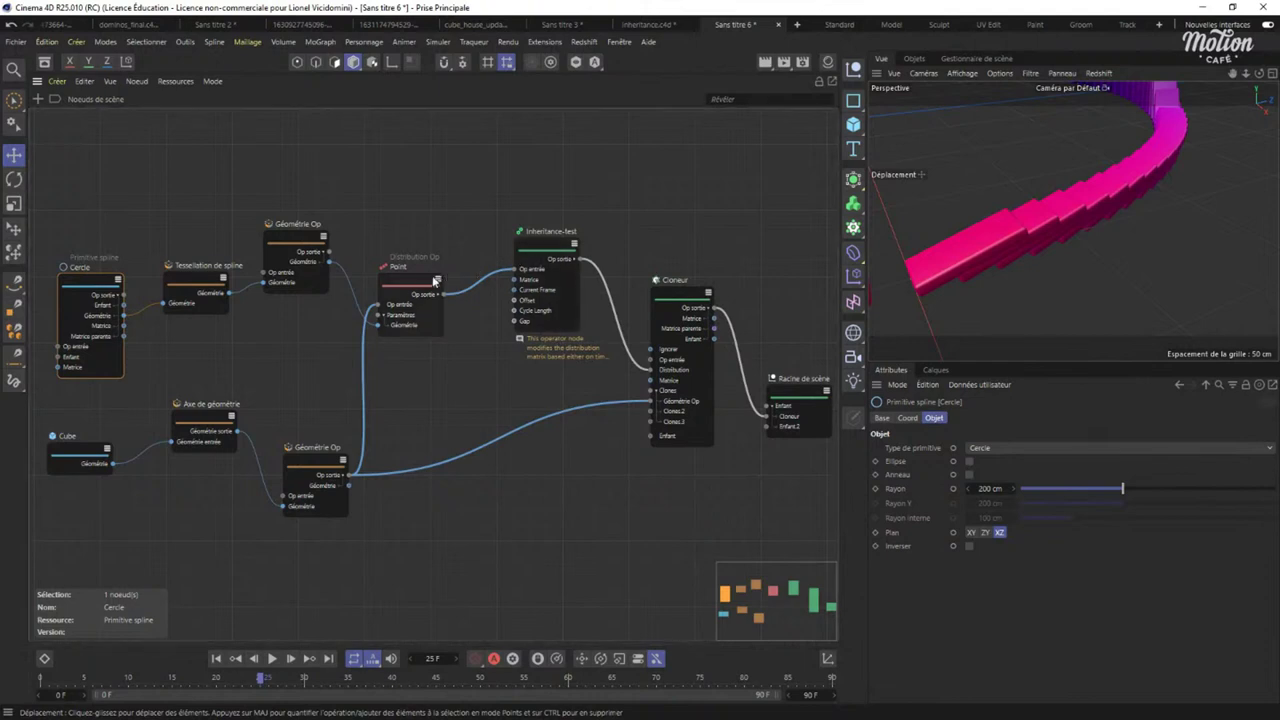
Move the Point distribution node down-right then slightly left, and Inheritance-test up-left.
{"action": "left_click_drag", "start_coordinate": [390, 276], "coordinate": [426, 349]}
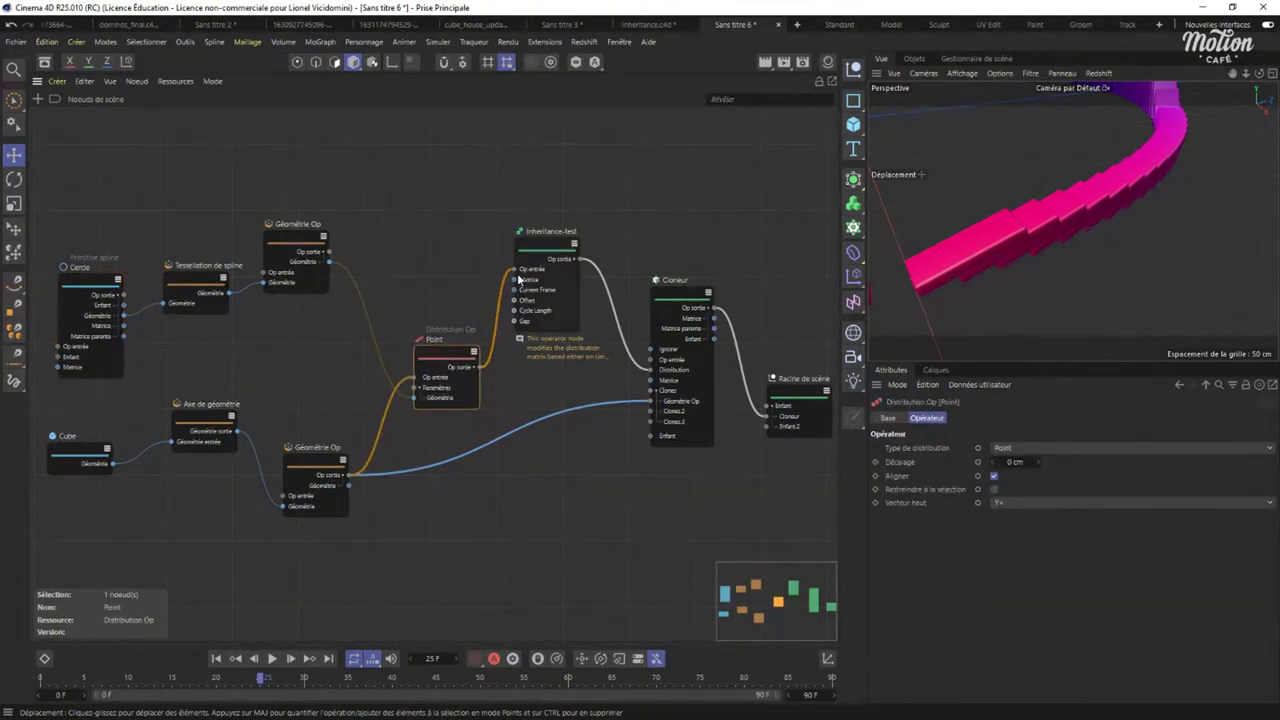
{"action": "left_click_drag", "start_coordinate": [450, 355], "coordinate": [412, 360]}
{"action": "left_click_drag", "start_coordinate": [542, 258], "coordinate": [524, 246]}
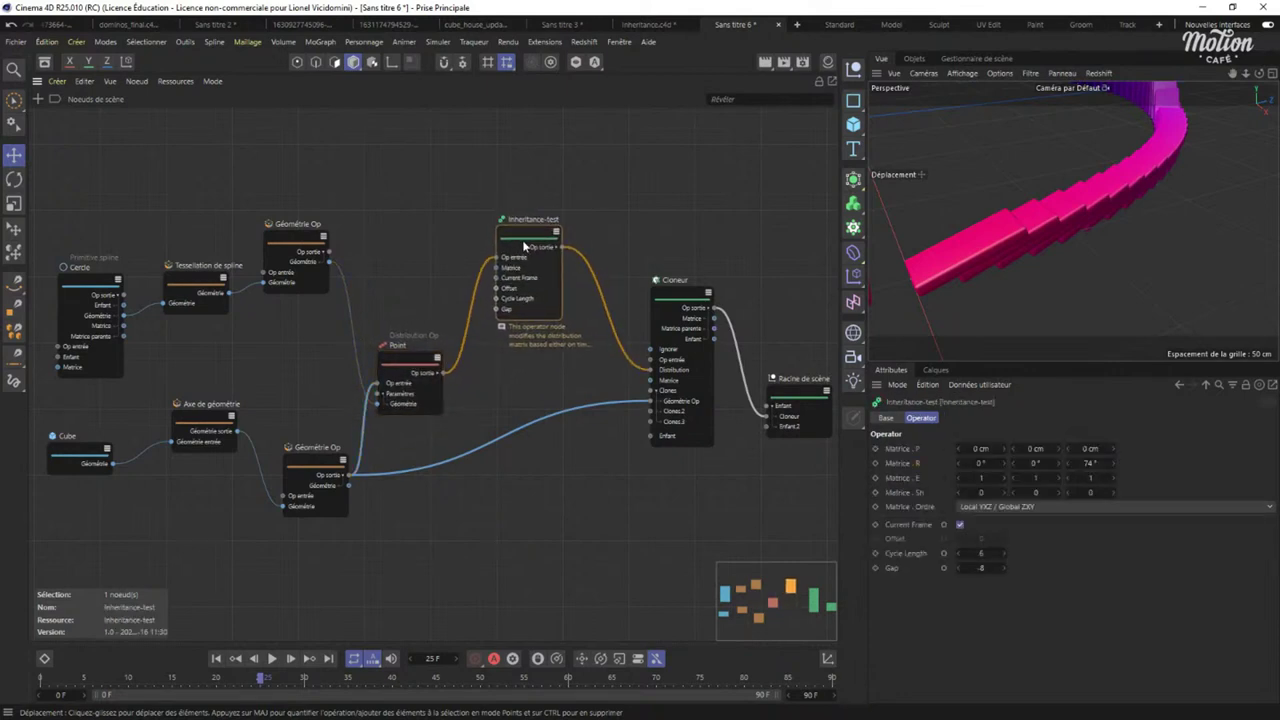
Find the inheritance.c4d example in the Asset Browser's Scènes by searching 'inhe', and open it.
{"action": "left_click", "coordinate": [44, 61]}
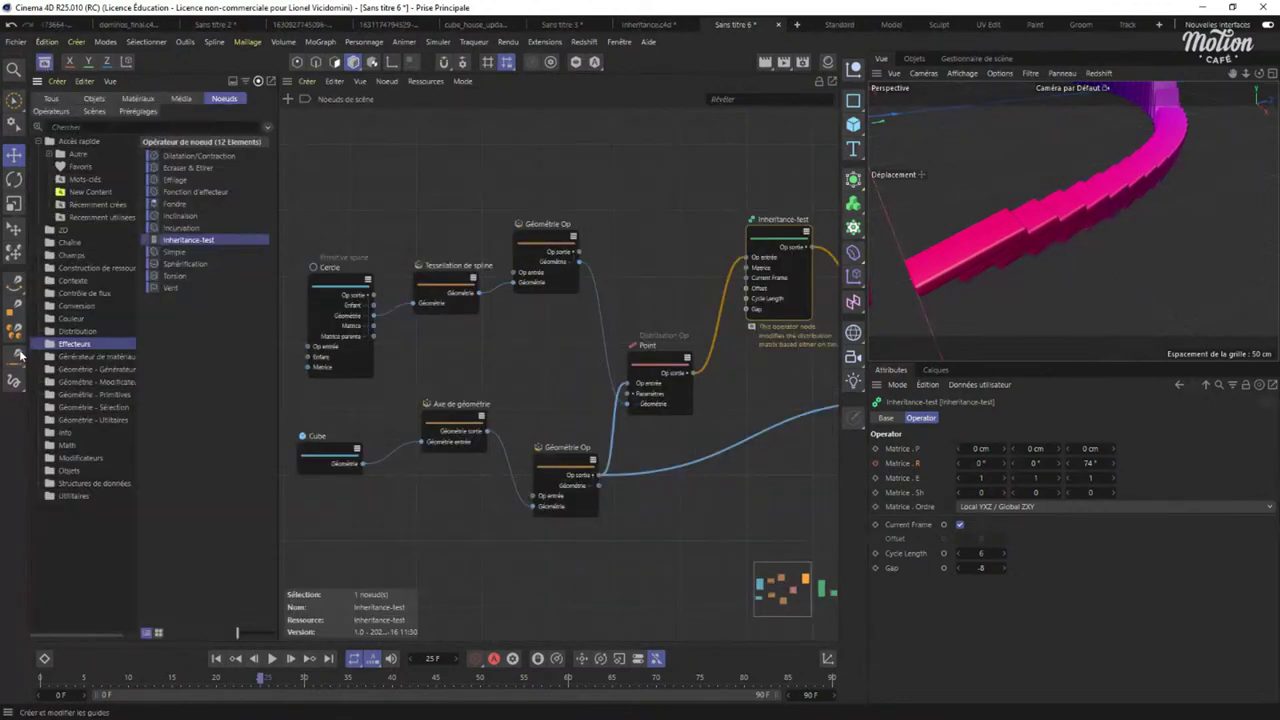
{"action": "left_click", "coordinate": [97, 114]}
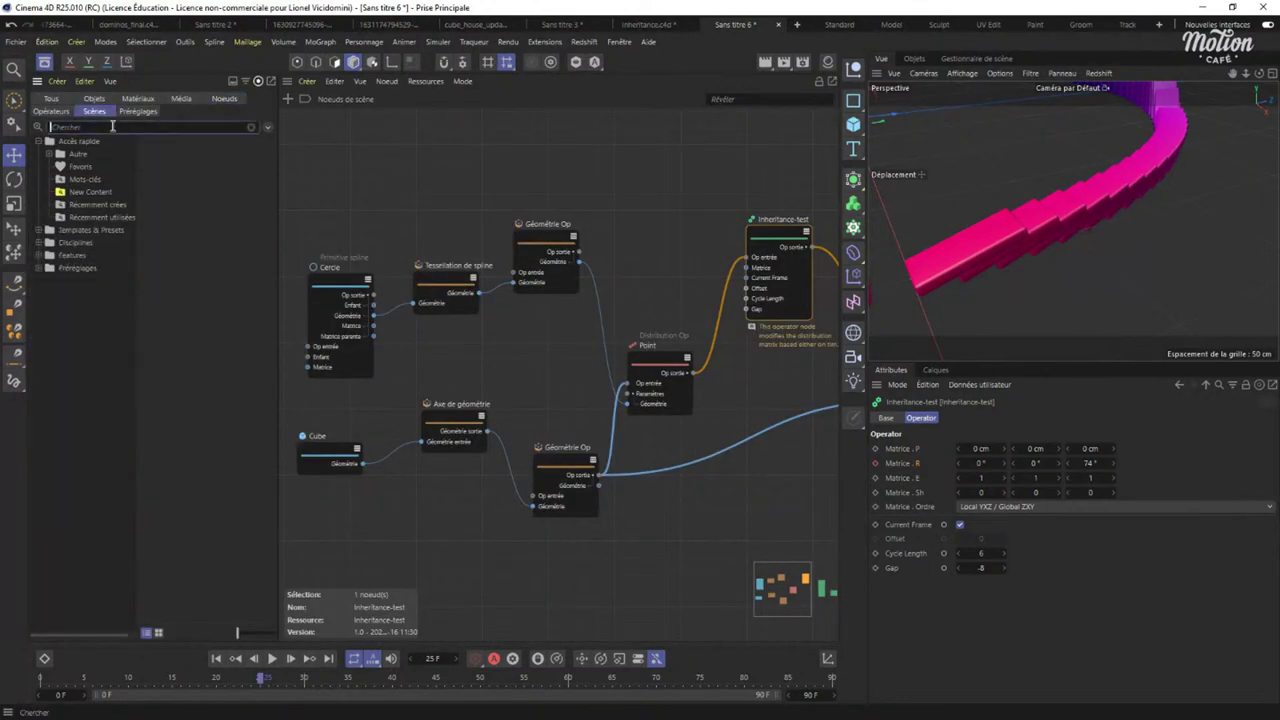
{"action": "left_click", "coordinate": [112, 126]}
{"action": "type", "text": "inhe"}
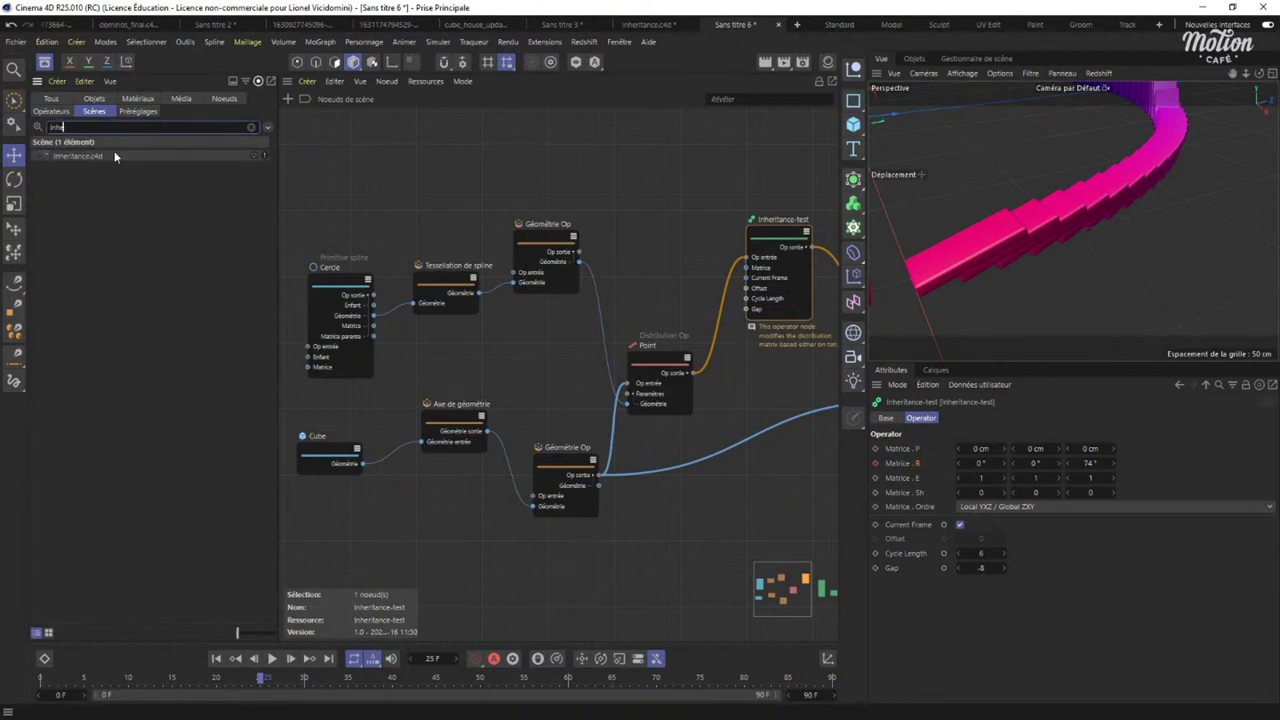
{"action": "double_click", "coordinate": [74, 157]}
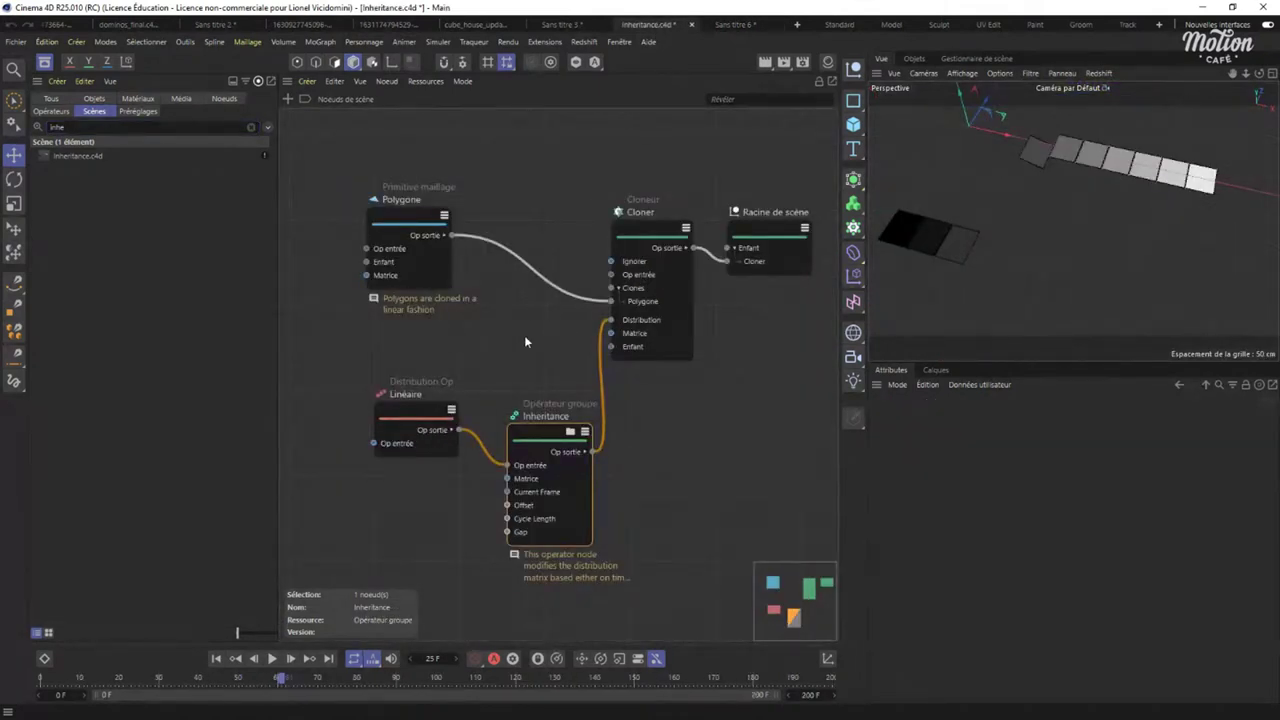
Inside the Inheritance operator group, arrange the Temps, Décomposer matrice, Diviser, Soustraire and Groupe nodes.
{"action": "left_click", "coordinate": [518, 402]}
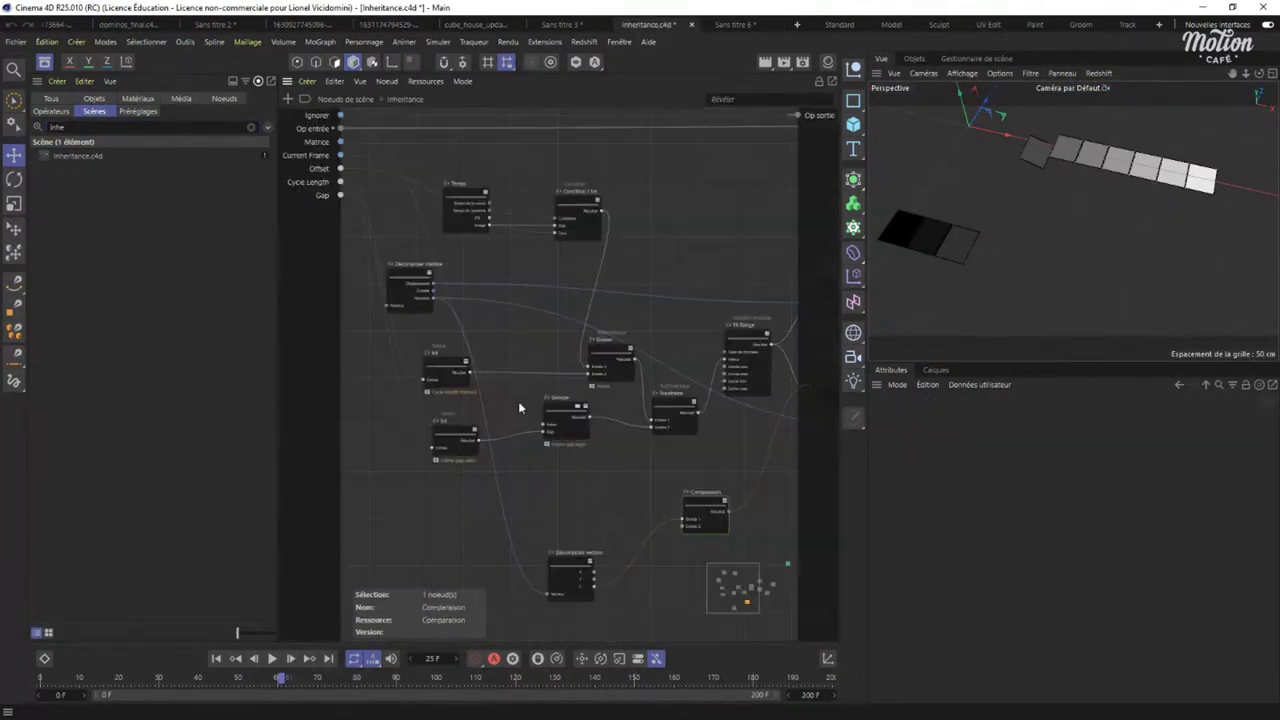
{"action": "scroll", "coordinate": [446, 276], "scroll_direction": "up", "scroll_amount": 3}
{"action": "middle_click_drag", "start_coordinate": [446, 276], "coordinate": [603, 368]}
{"action": "left_click_drag", "start_coordinate": [626, 240], "coordinate": [578, 230]}
{"action": "left_click_drag", "start_coordinate": [542, 373], "coordinate": [538, 341]}
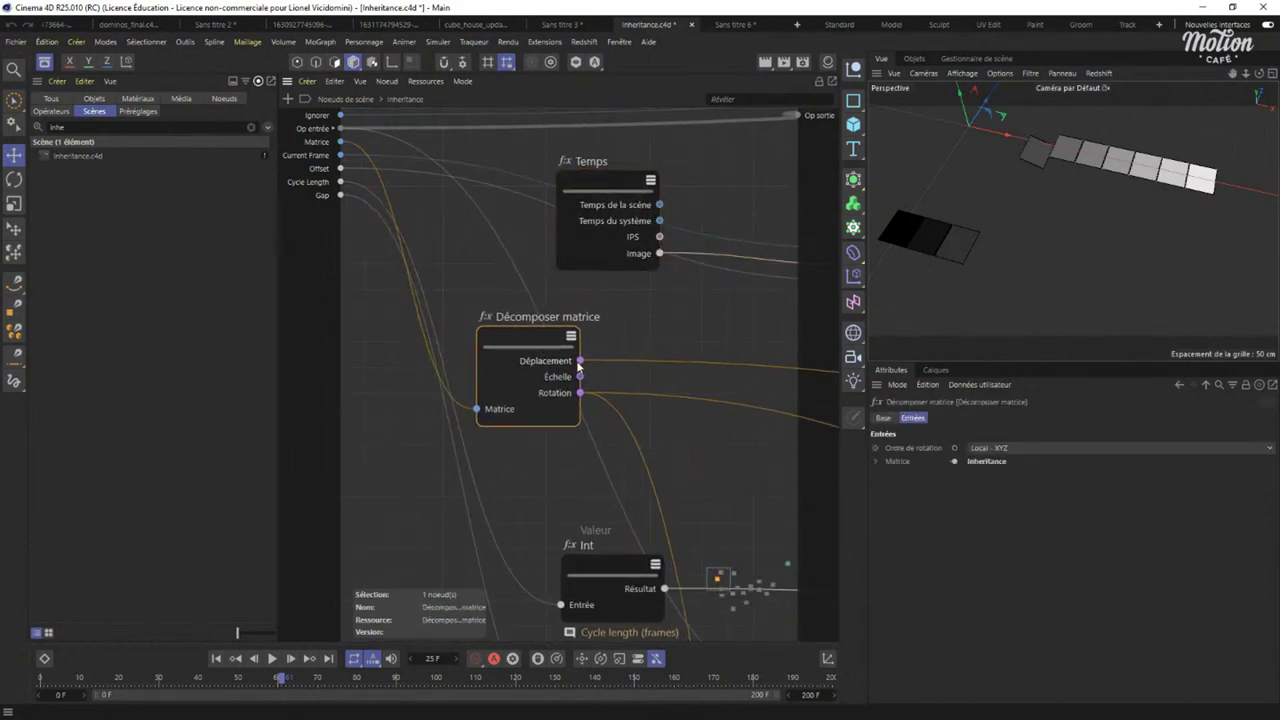
{"action": "middle_click_drag", "start_coordinate": [538, 341], "coordinate": [489, 254]}
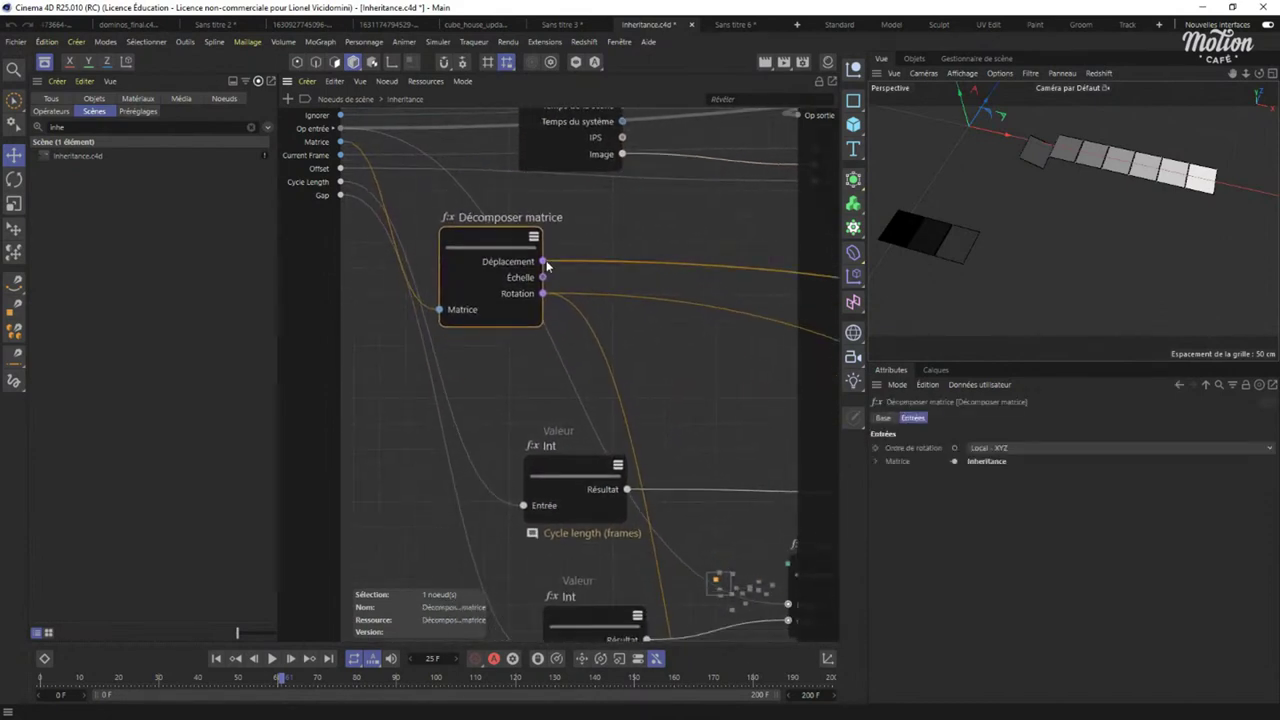
{"action": "left_click", "coordinate": [82, 82]}
{"action": "middle_click_drag", "start_coordinate": [618, 322], "coordinate": [527, 343]}
{"action": "scroll", "coordinate": [527, 343], "scroll_direction": "down", "scroll_amount": 3}
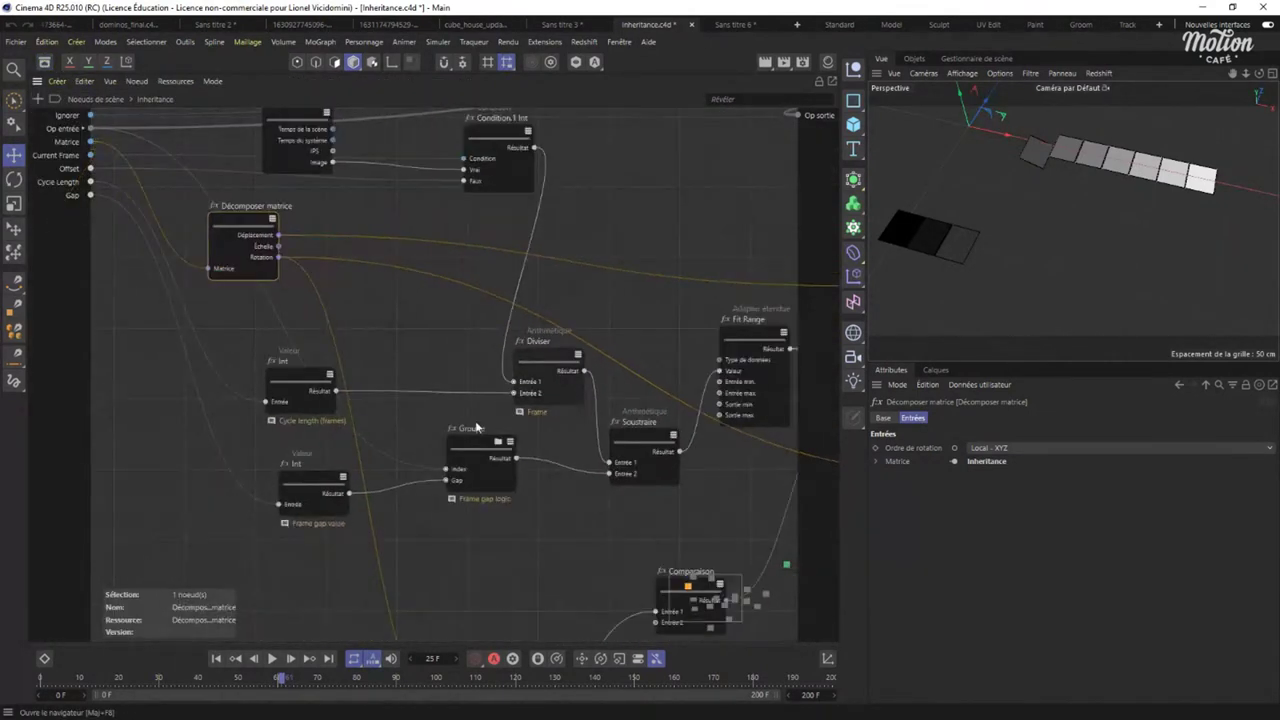
Enter the Groupe node and inspect its Multiplier and Ajouter node chain.
{"action": "left_click", "coordinate": [472, 445]}
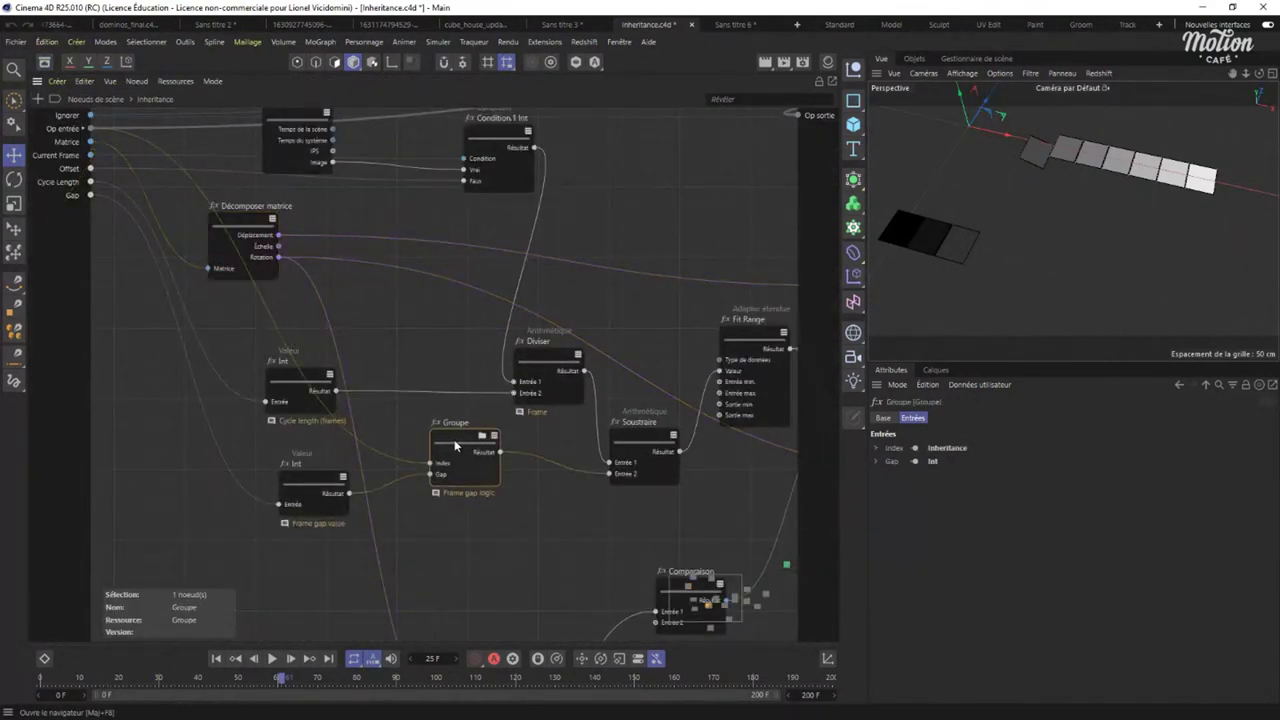
{"action": "double_click", "coordinate": [478, 439]}
{"action": "middle_click_drag", "start_coordinate": [565, 340], "coordinate": [378, 299]}
{"action": "scroll", "coordinate": [438, 303], "scroll_direction": "down", "scroll_amount": 3}
{"action": "middle_click_drag", "start_coordinate": [514, 287], "coordinate": [443, 206]}
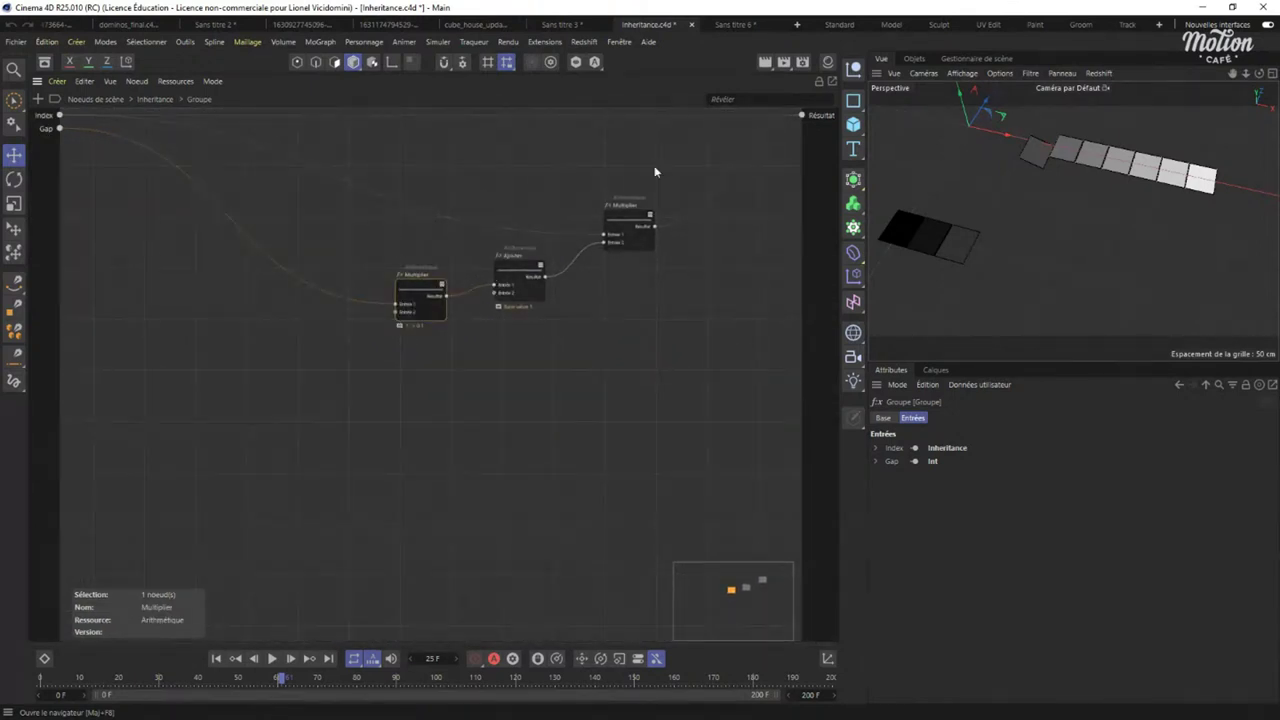
Return through the Inheritance group level to the top-level scene nodes graph.
{"action": "left_click", "coordinate": [157, 104]}
{"action": "middle_click_drag", "start_coordinate": [451, 322], "coordinate": [472, 206]}
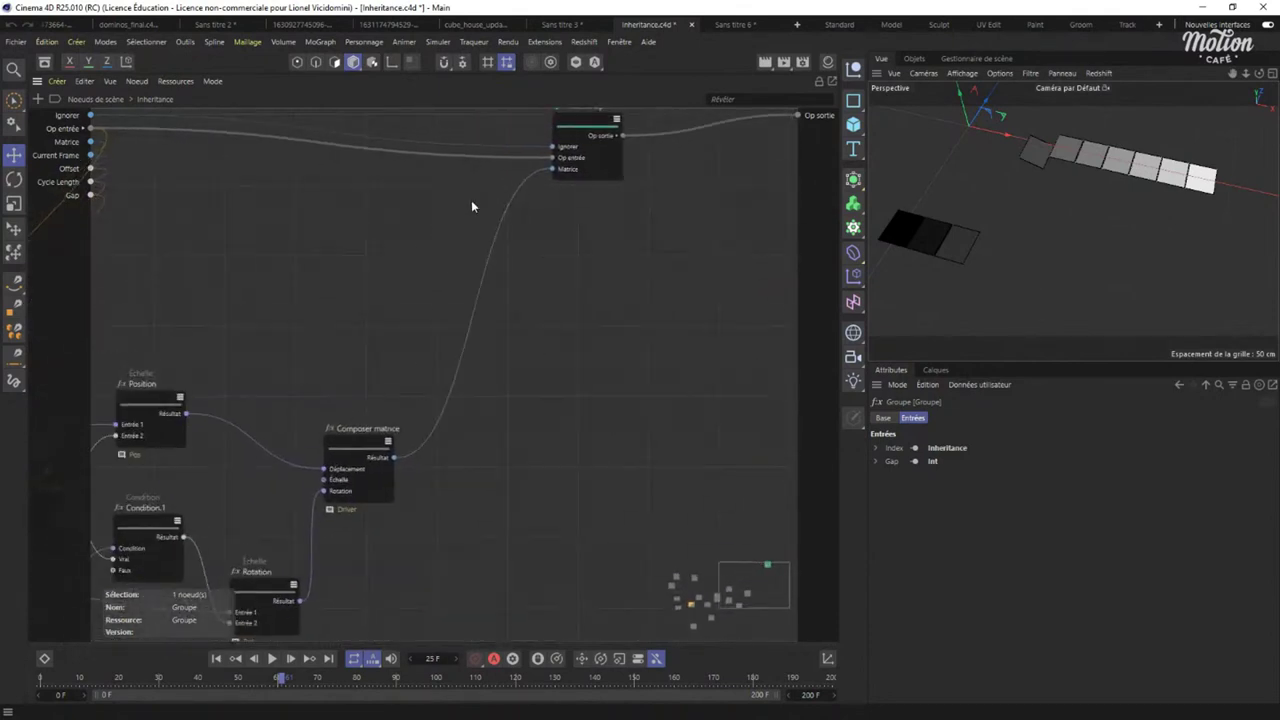
{"action": "left_click", "coordinate": [96, 99]}
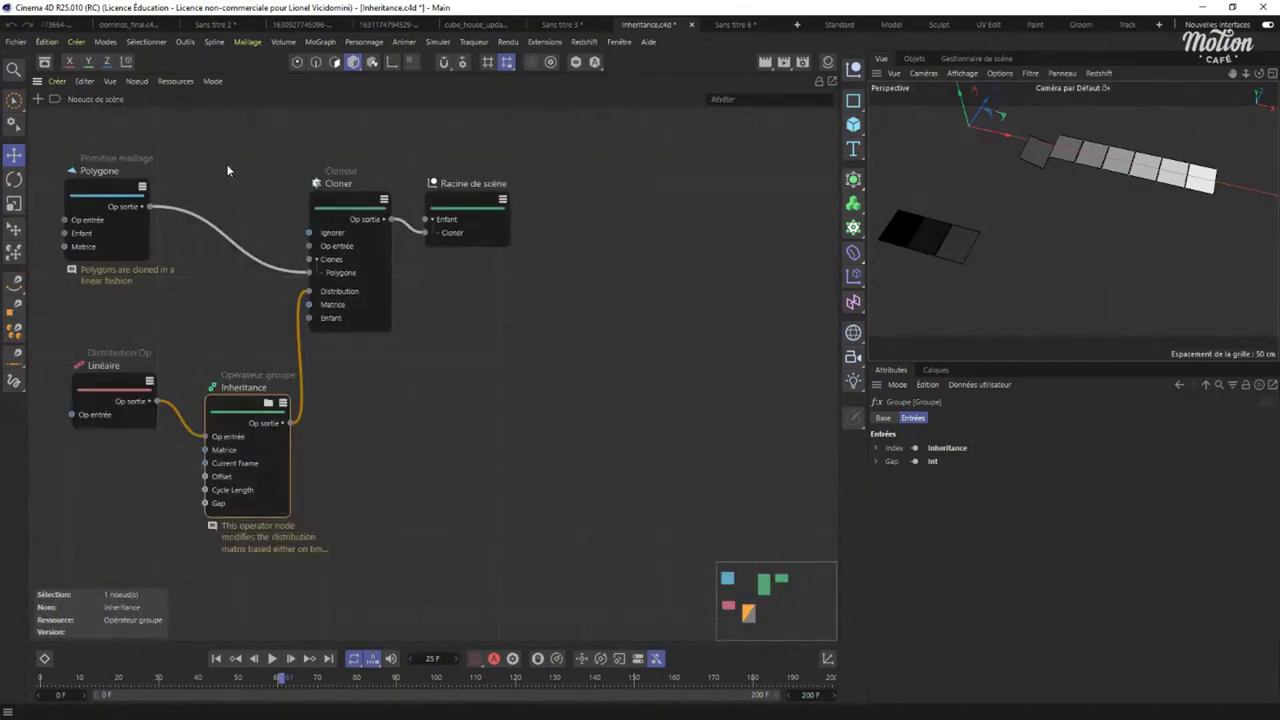
Back in the Sans titre 6 domino graph, place the Racine de scène node beside the Cloneur.
{"action": "left_click", "coordinate": [572, 27]}
{"action": "left_click", "coordinate": [720, 30]}
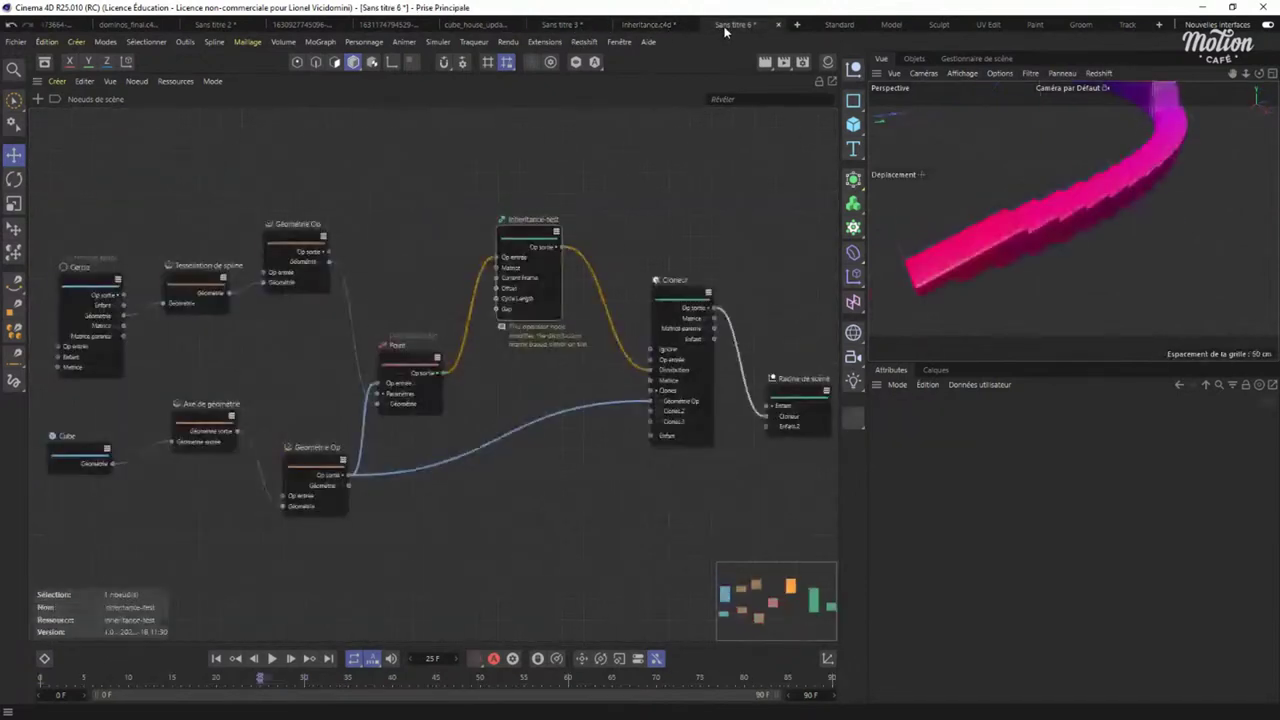
{"action": "middle_click_drag", "start_coordinate": [581, 347], "coordinate": [551, 371]}
{"action": "scroll", "coordinate": [1063, 195], "scroll_direction": "down", "scroll_amount": 3}
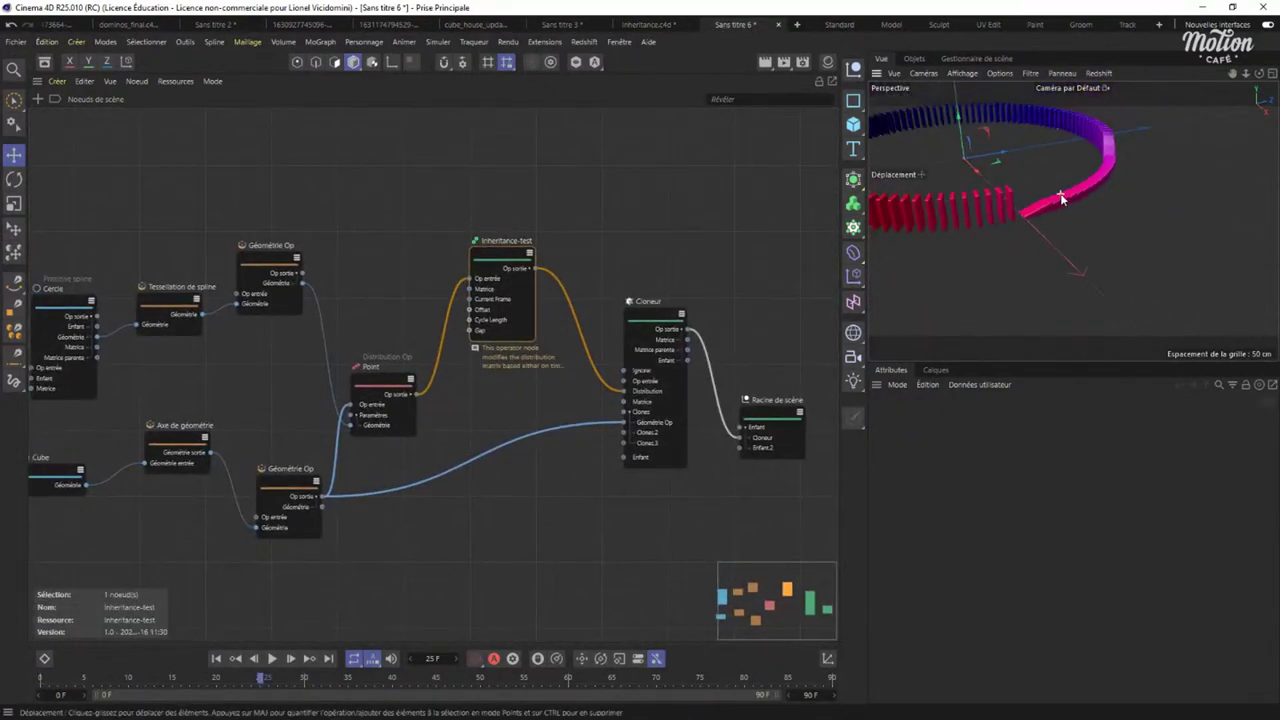
{"action": "left_click_drag", "start_coordinate": [789, 402], "coordinate": [819, 390]}
{"action": "left_click_drag", "start_coordinate": [652, 330], "coordinate": [620, 363]}
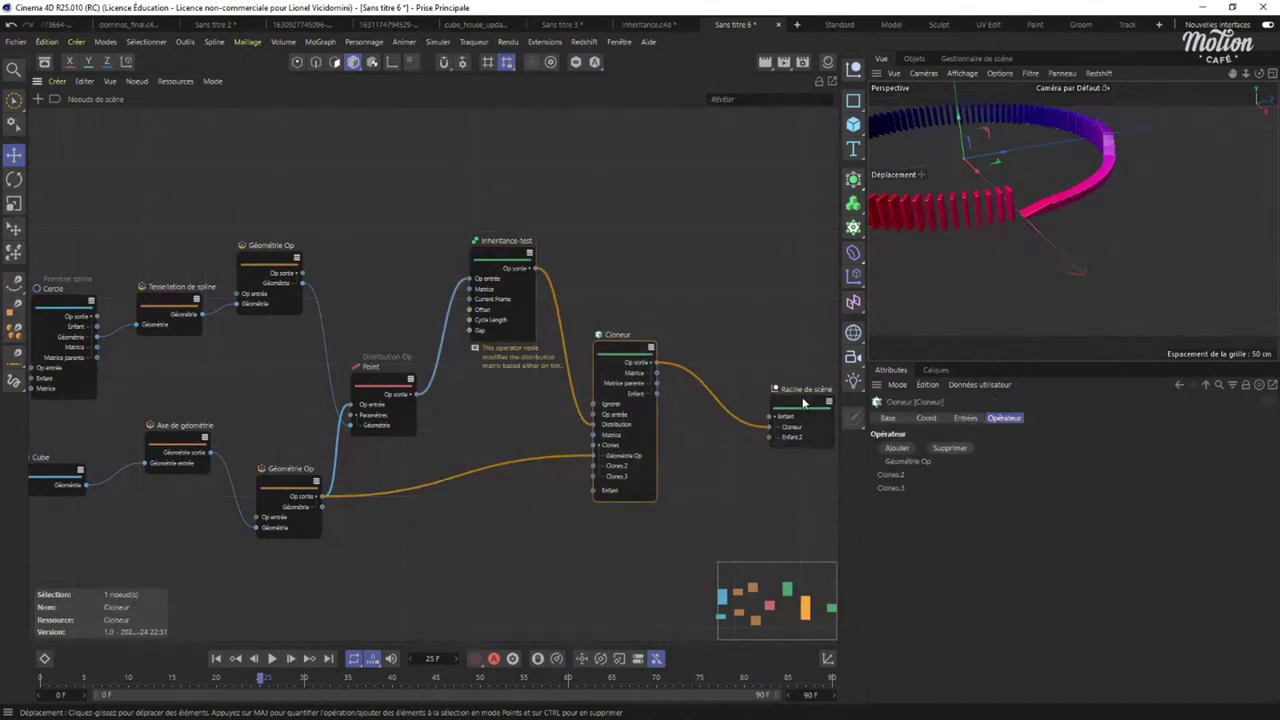
{"action": "left_click_drag", "start_coordinate": [805, 402], "coordinate": [781, 346]}
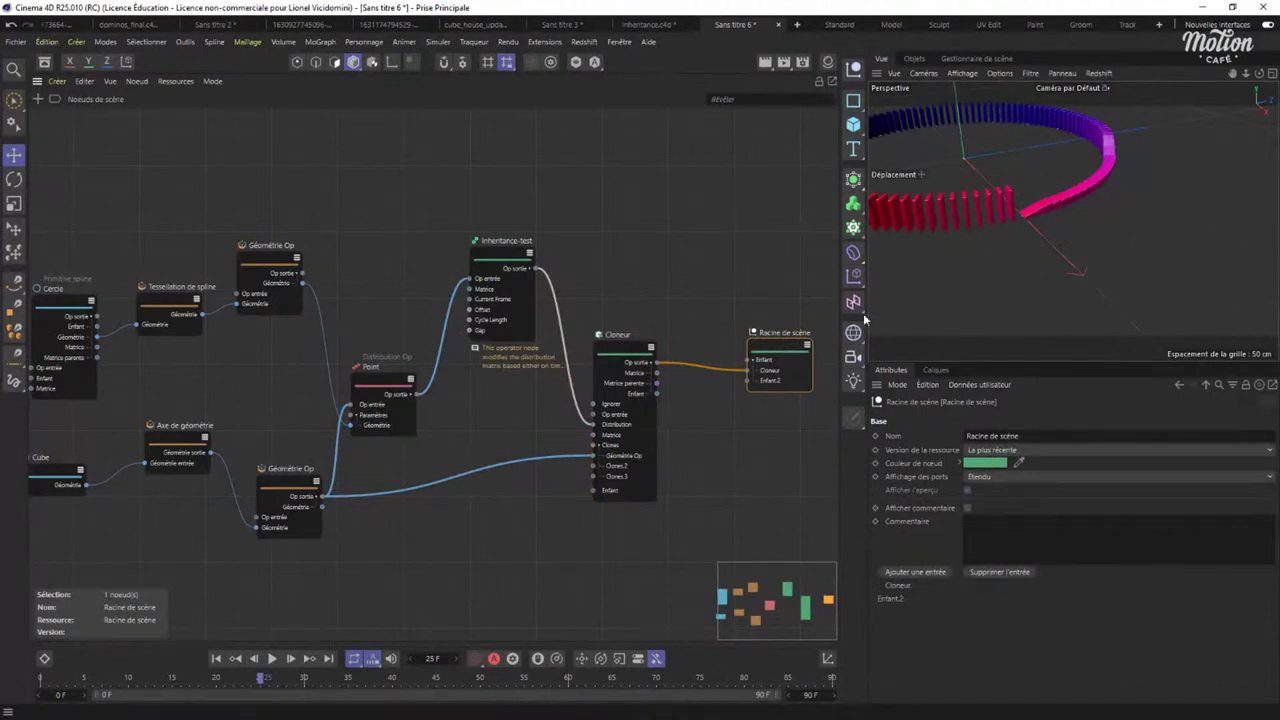
Show the Gestionnaire de scène panel in place of the viewport.
{"action": "left_click", "coordinate": [972, 59]}
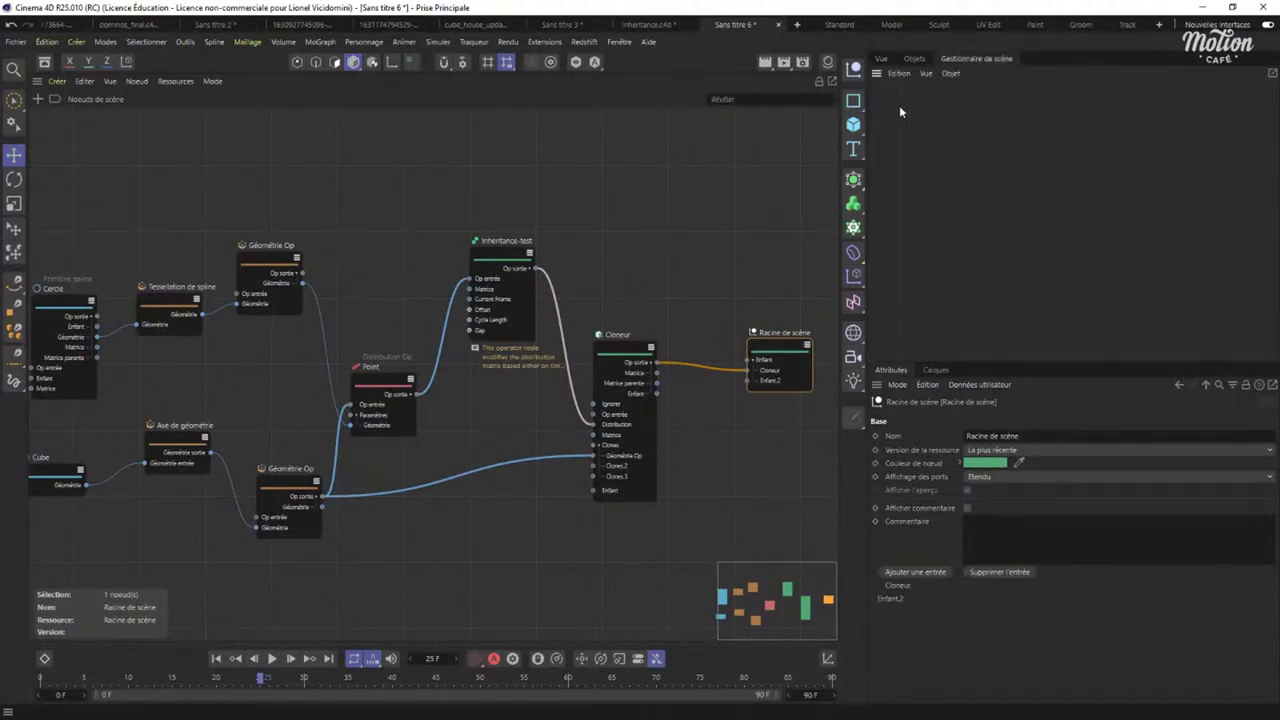
{"action": "left_click", "coordinate": [912, 58]}
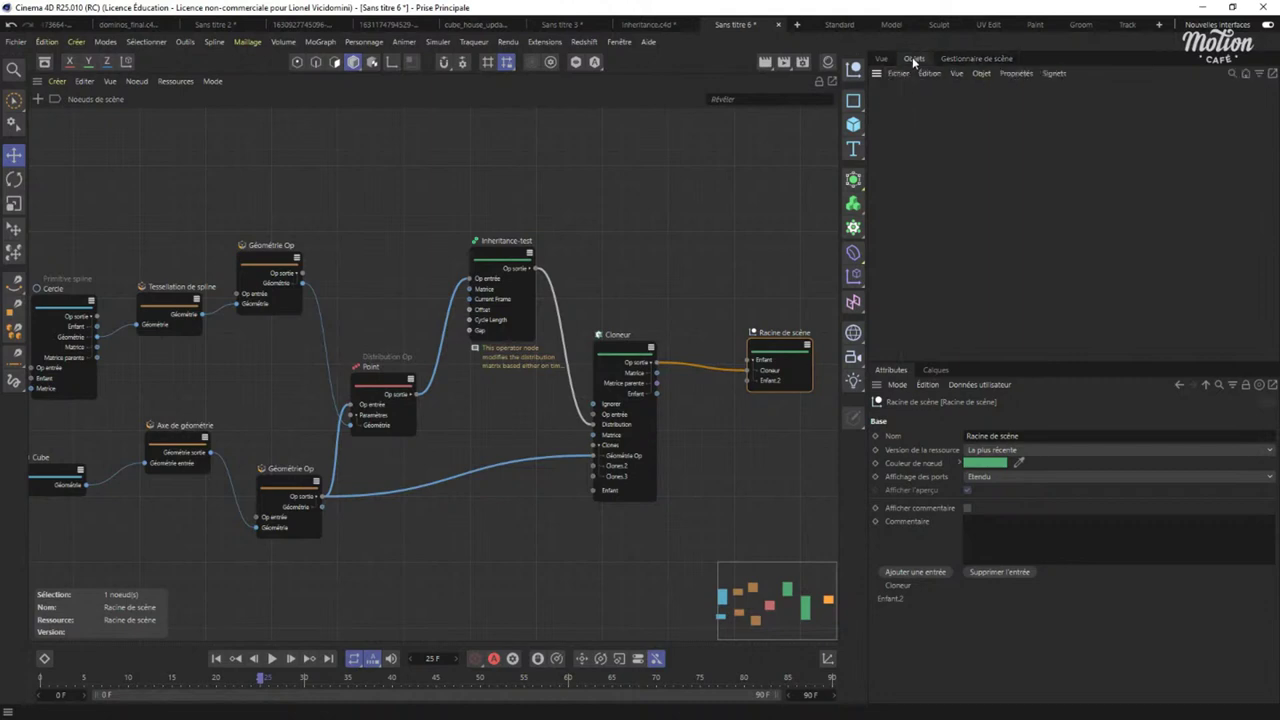
{"action": "left_click", "coordinate": [973, 57]}
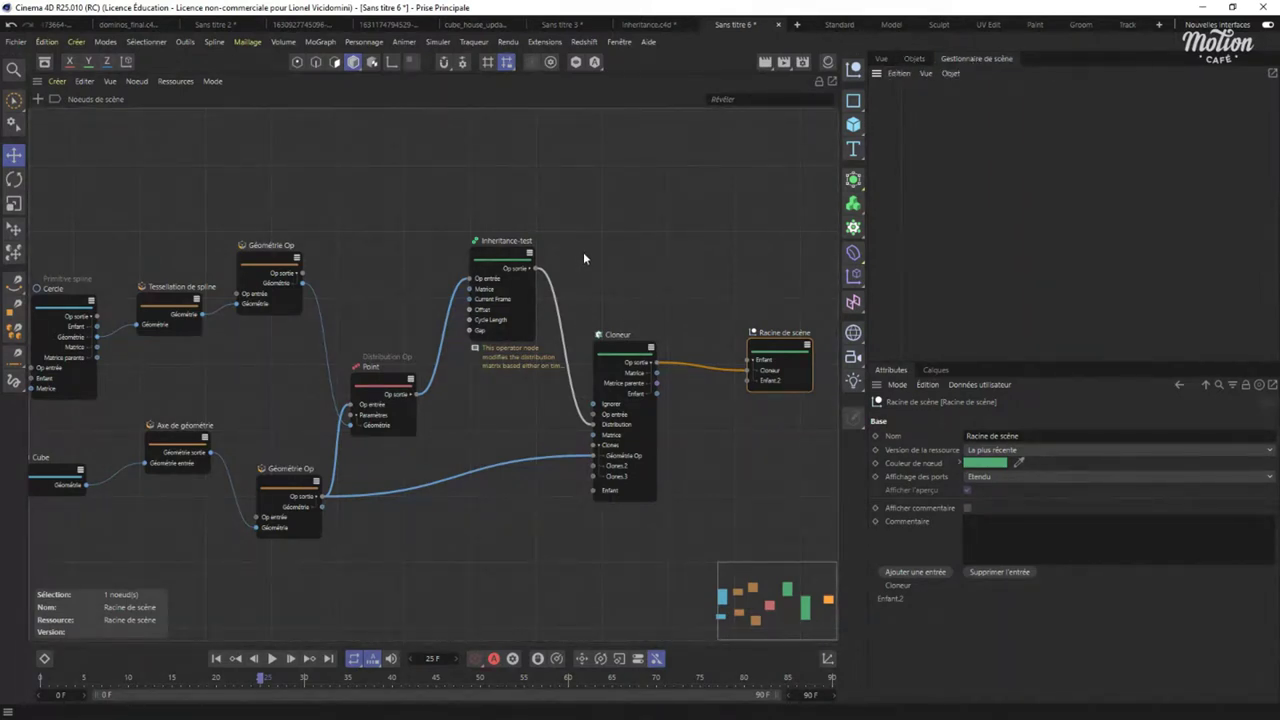
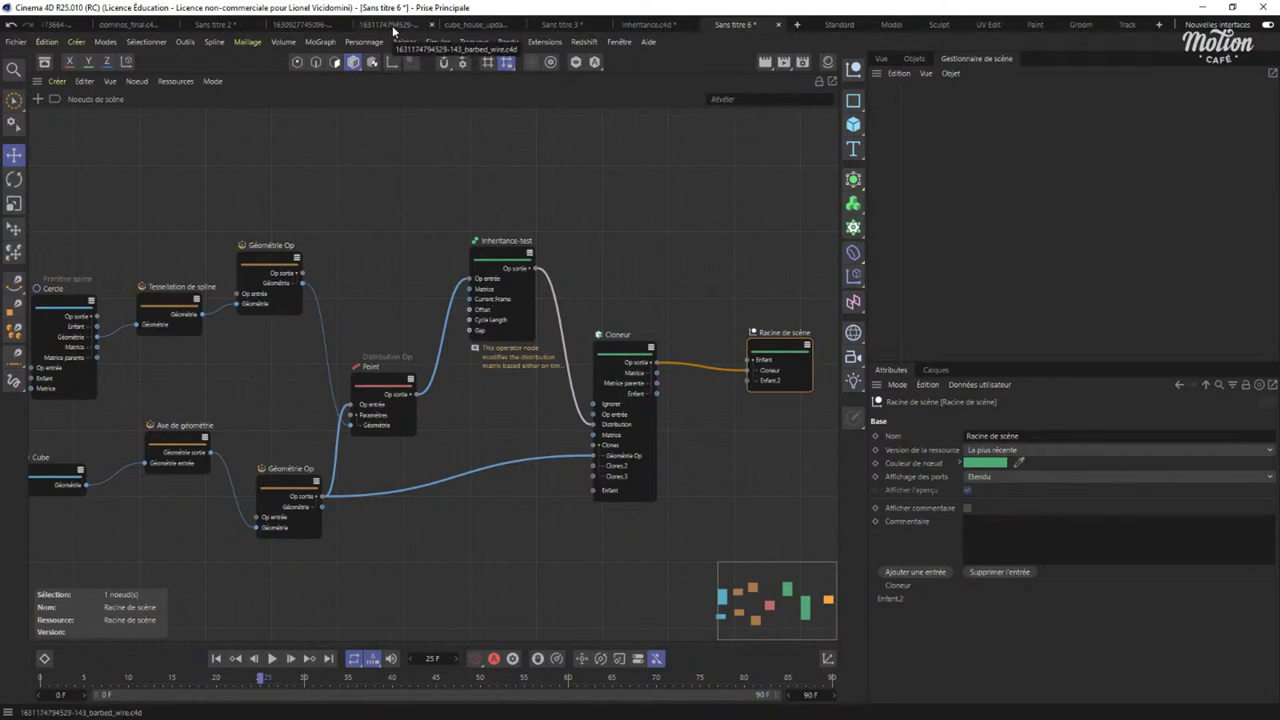
Switch to cupcake02.c4d and show the cupcake's perspective viewport beside the node graph.
{"action": "left_click", "coordinate": [616, 42]}
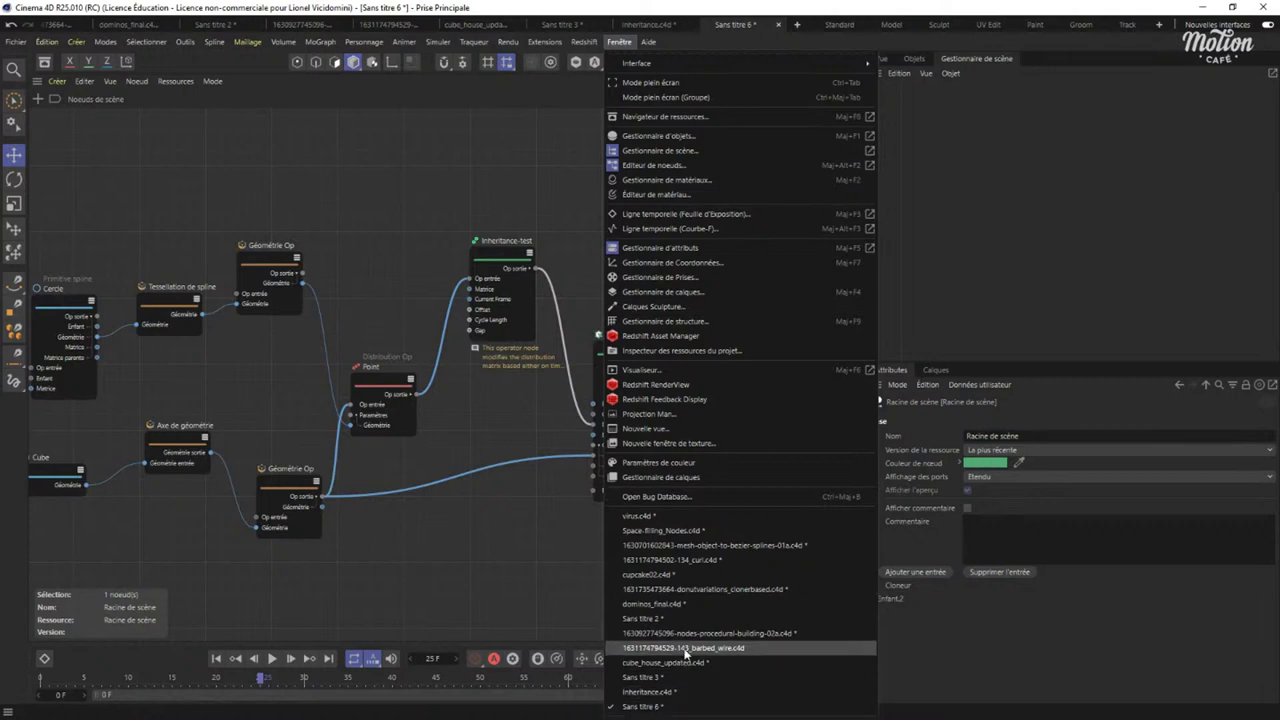
{"action": "left_click", "coordinate": [648, 576]}
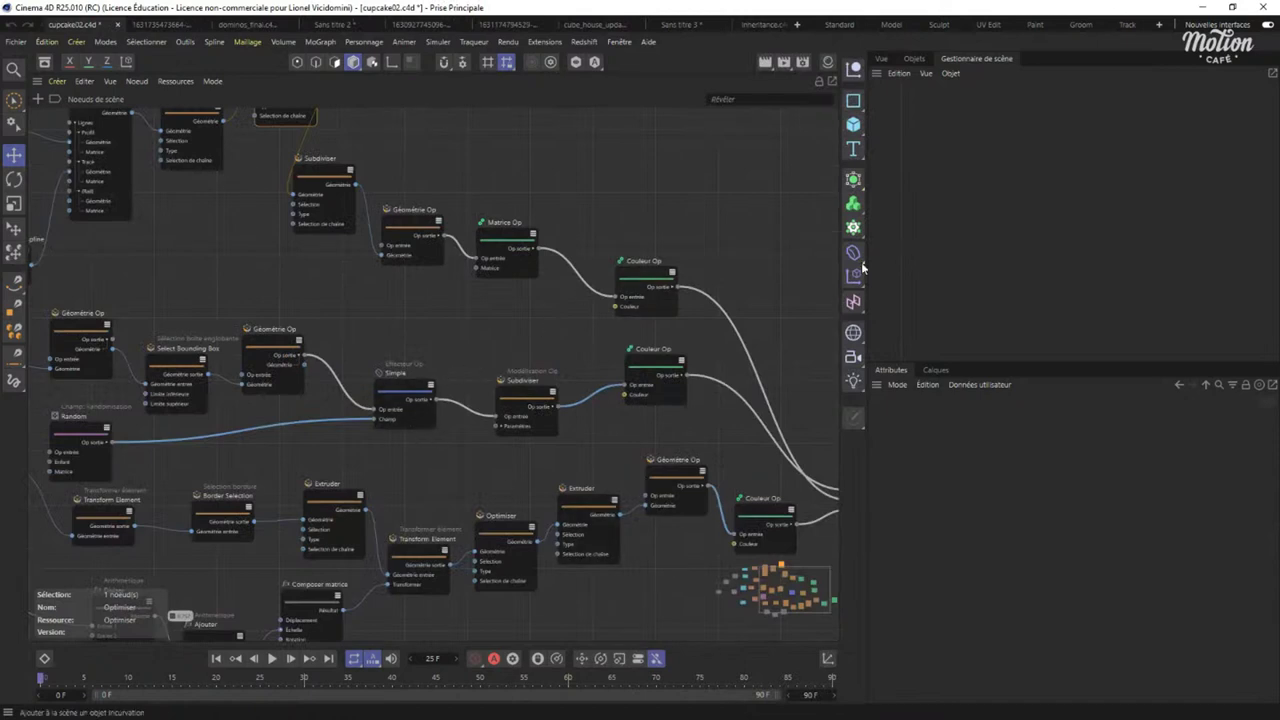
{"action": "left_click", "coordinate": [910, 62]}
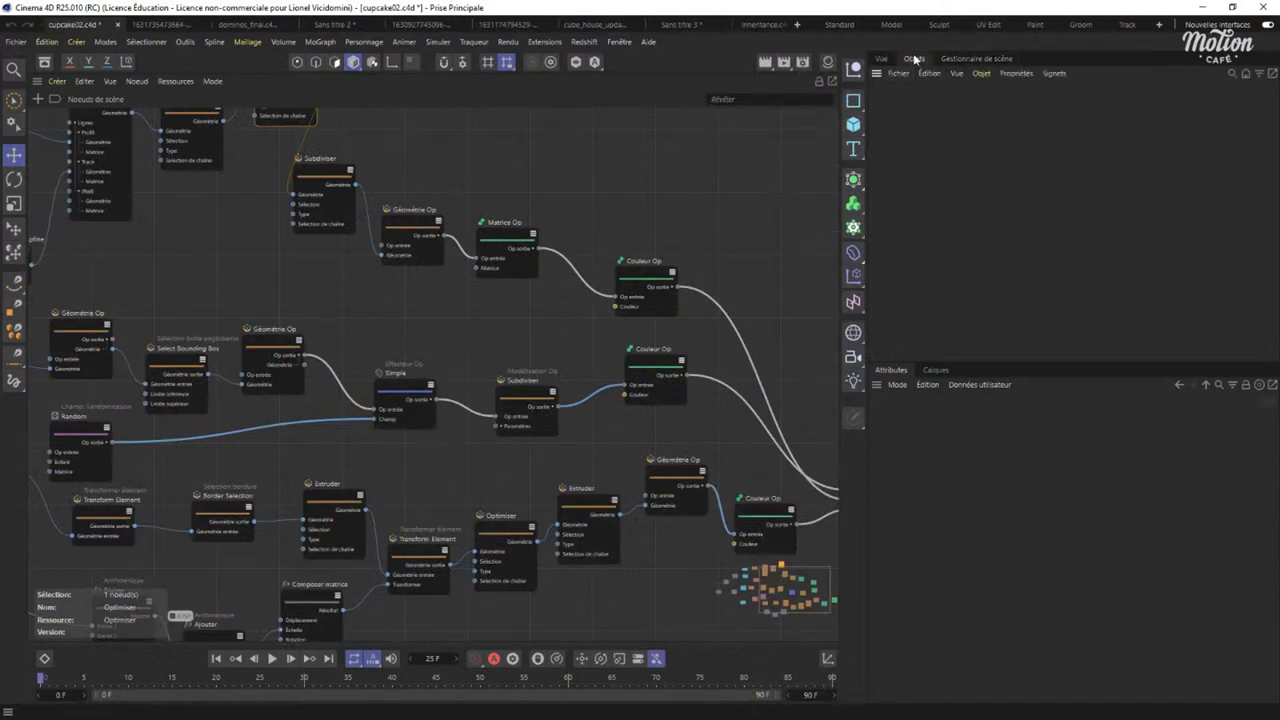
{"action": "left_click", "coordinate": [881, 62]}
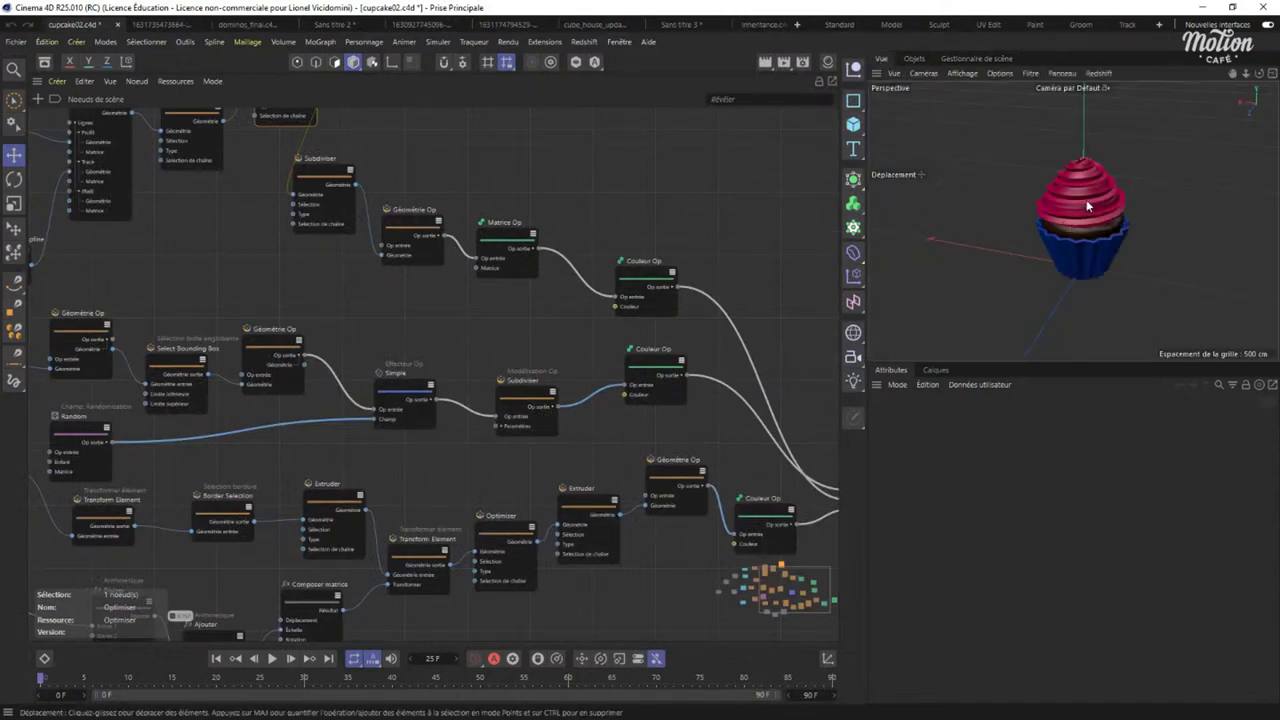
{"action": "scroll", "coordinate": [1090, 202], "scroll_direction": "up", "scroll_amount": 5}
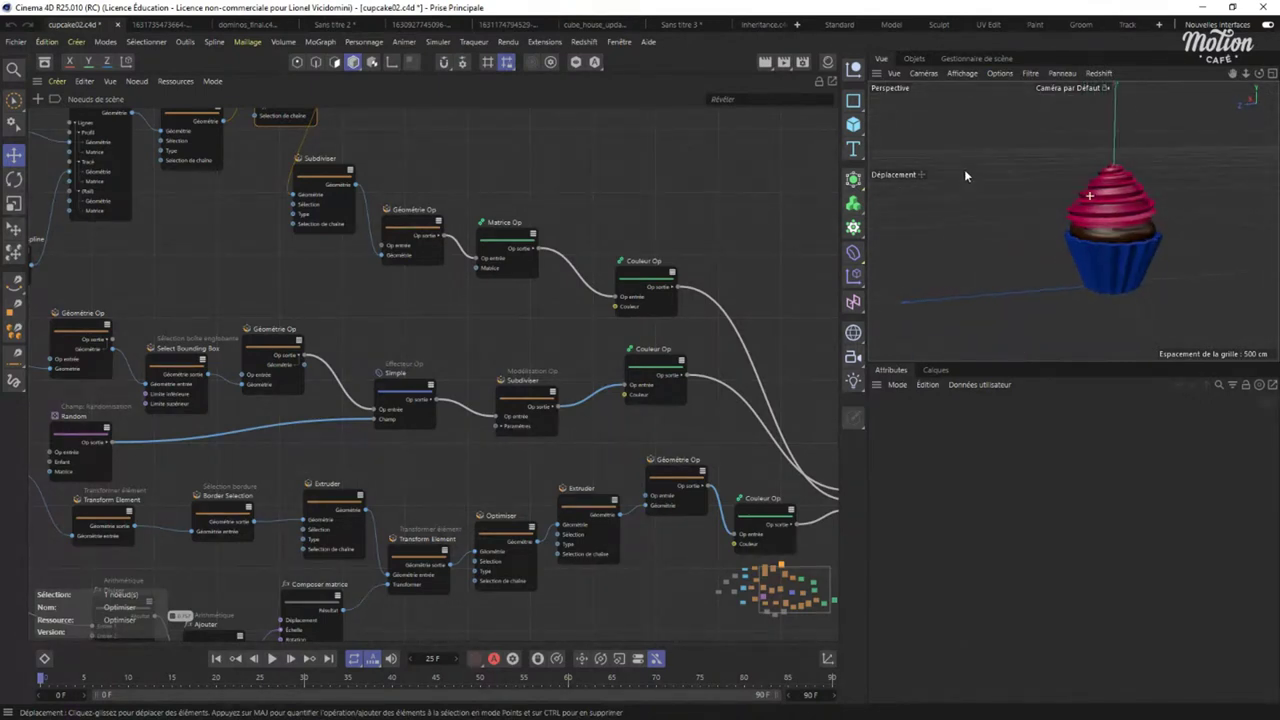
{"action": "scroll", "coordinate": [1143, 218], "scroll_direction": "down", "scroll_amount": 2}
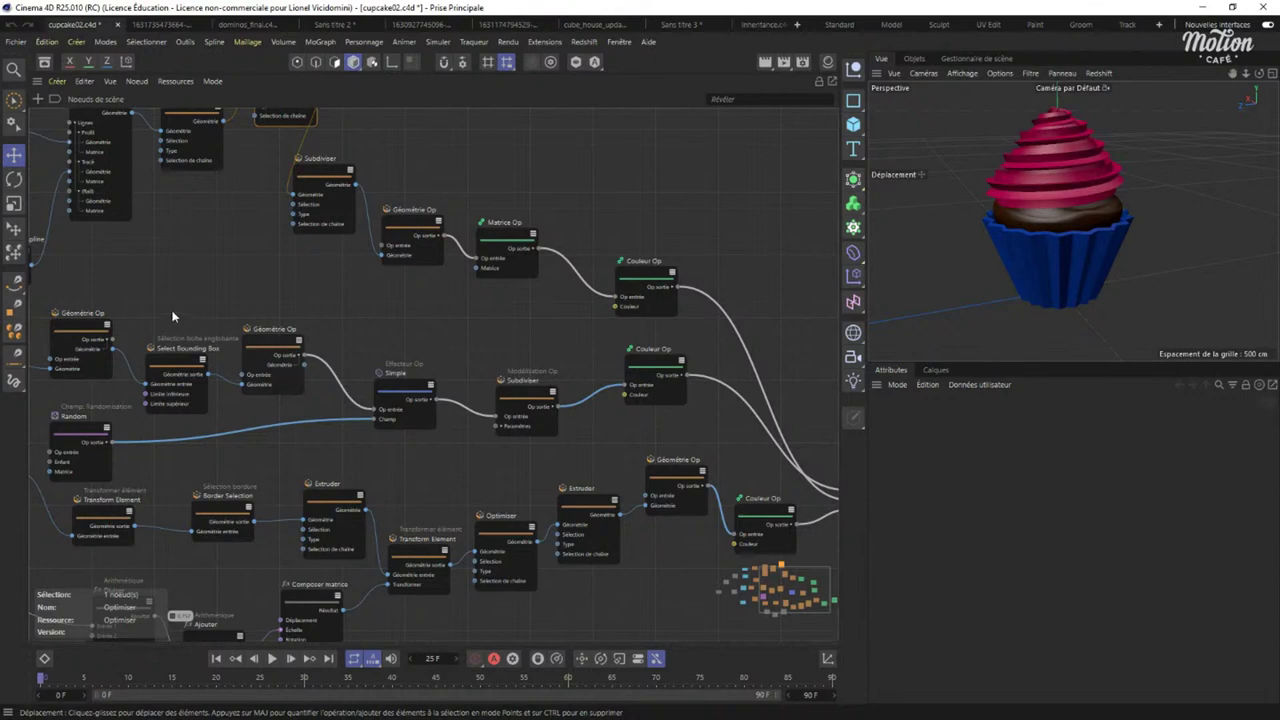
Survey the graph's Cône, Disque, Subdiviser and Extruder nodes, moving Taille Base up-left.
{"action": "middle_click_drag", "start_coordinate": [172, 312], "coordinate": [669, 336]}
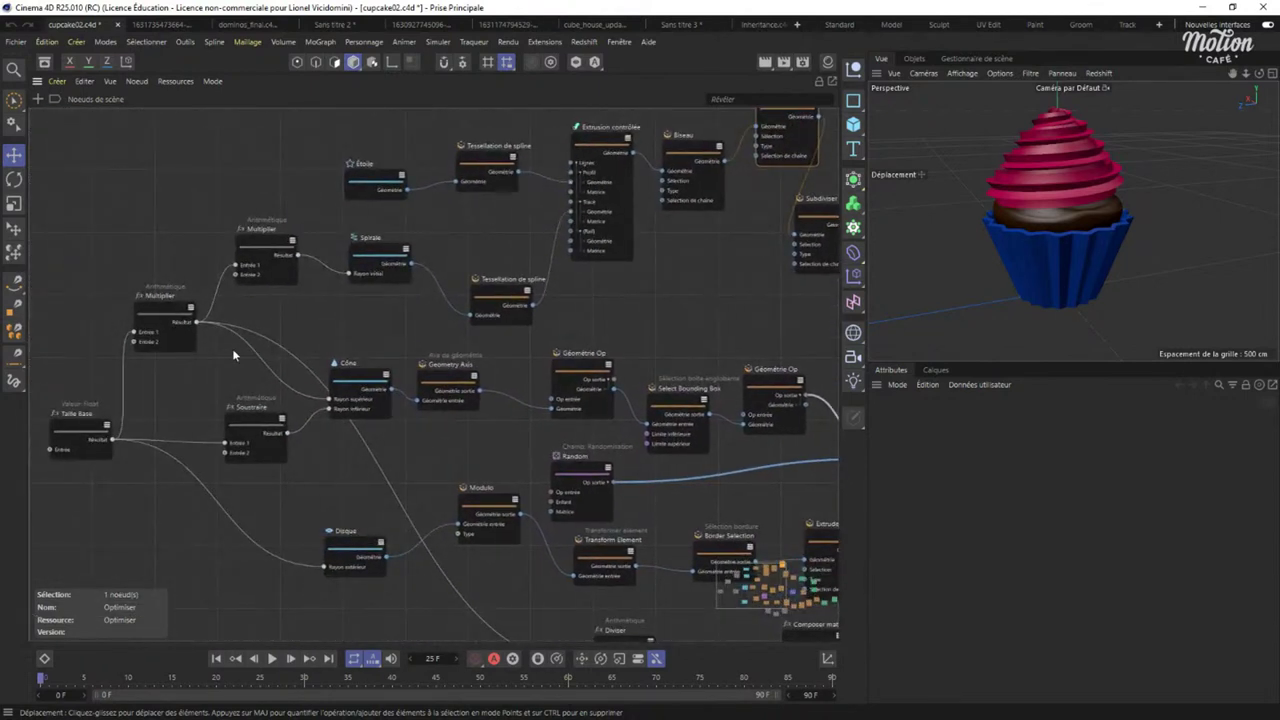
{"action": "middle_click_drag", "start_coordinate": [232, 348], "coordinate": [326, 348]}
{"action": "left_click_drag", "start_coordinate": [177, 428], "coordinate": [139, 380]}
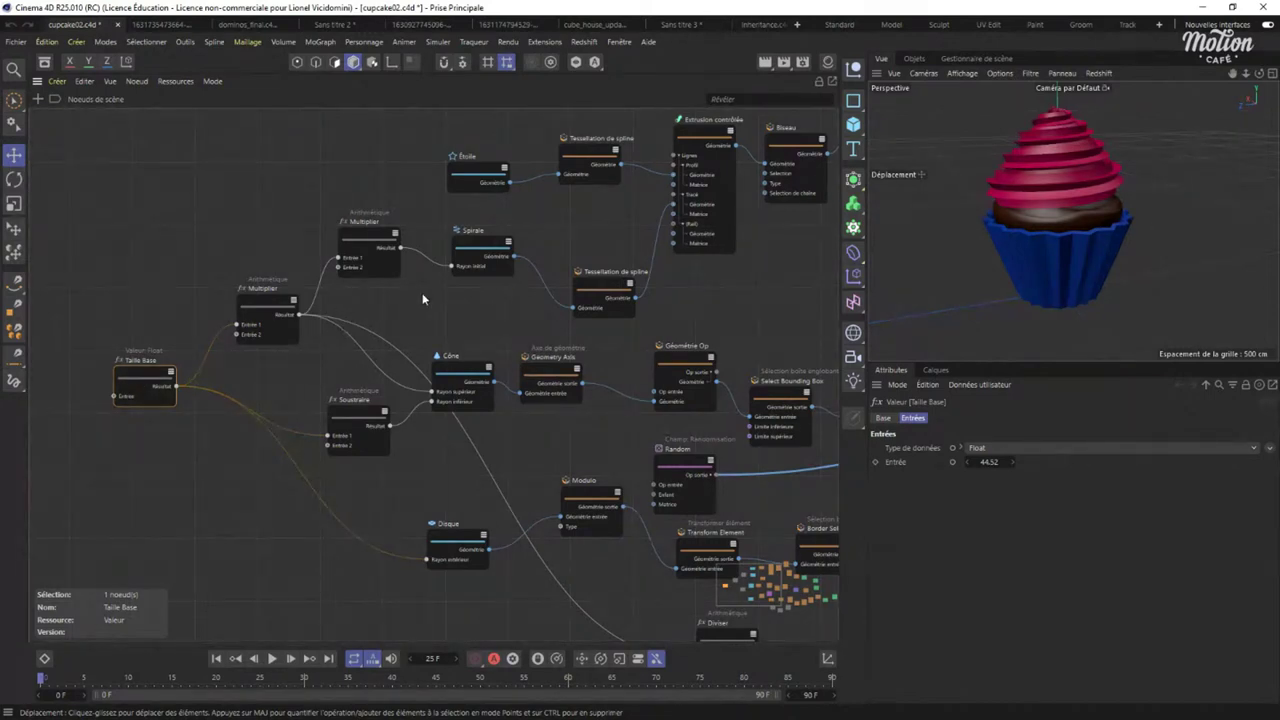
{"action": "middle_click_drag", "start_coordinate": [734, 316], "coordinate": [390, 276]}
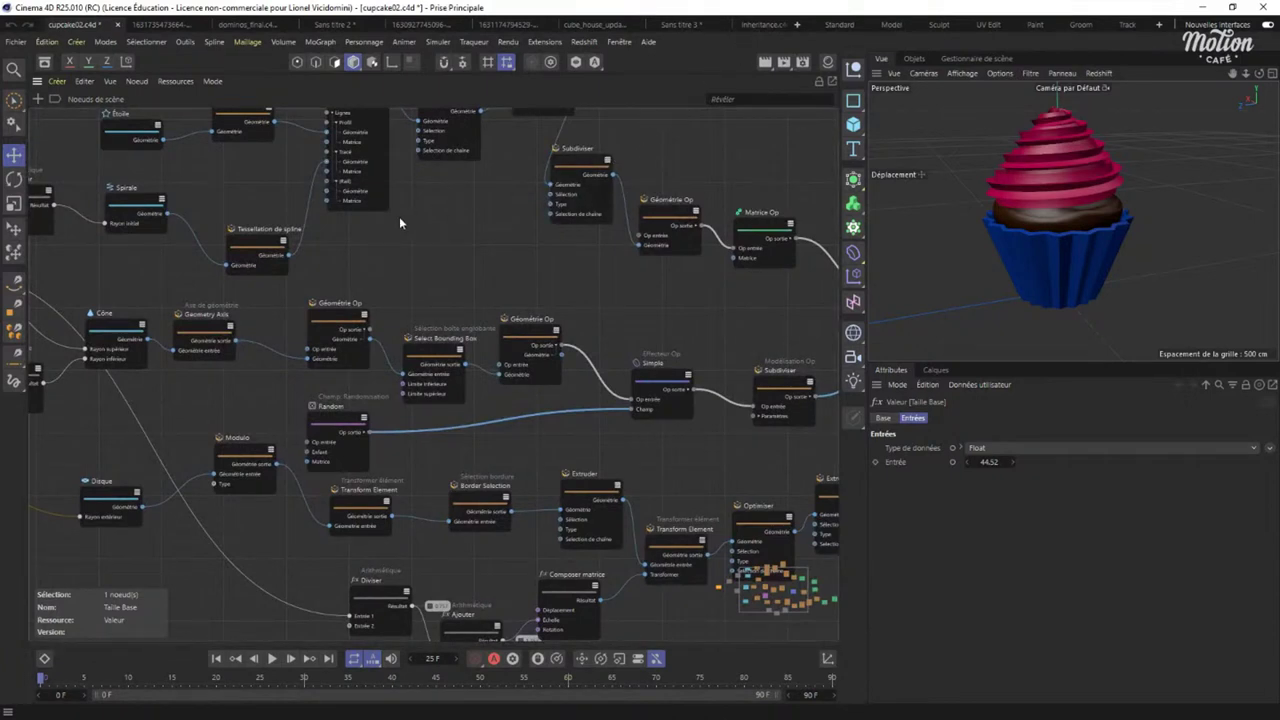
{"action": "middle_click_drag", "start_coordinate": [162, 288], "coordinate": [483, 300]}
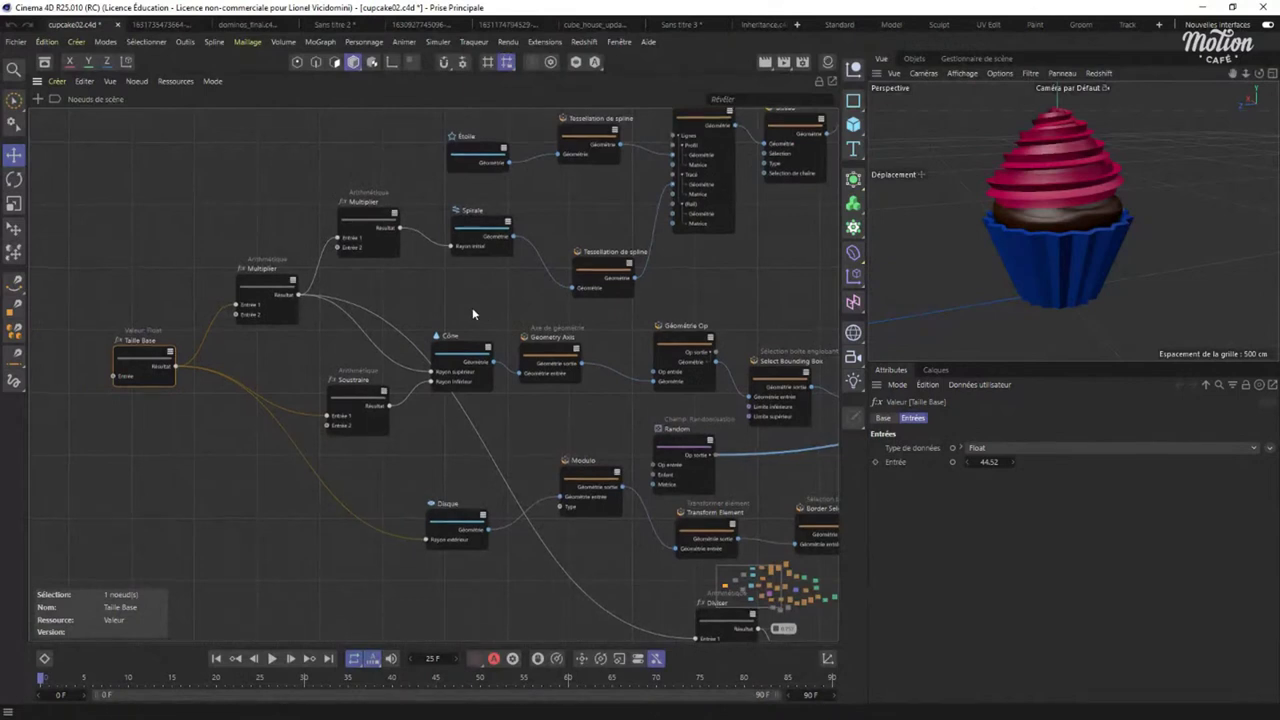
{"action": "middle_click_drag", "start_coordinate": [386, 279], "coordinate": [210, 351]}
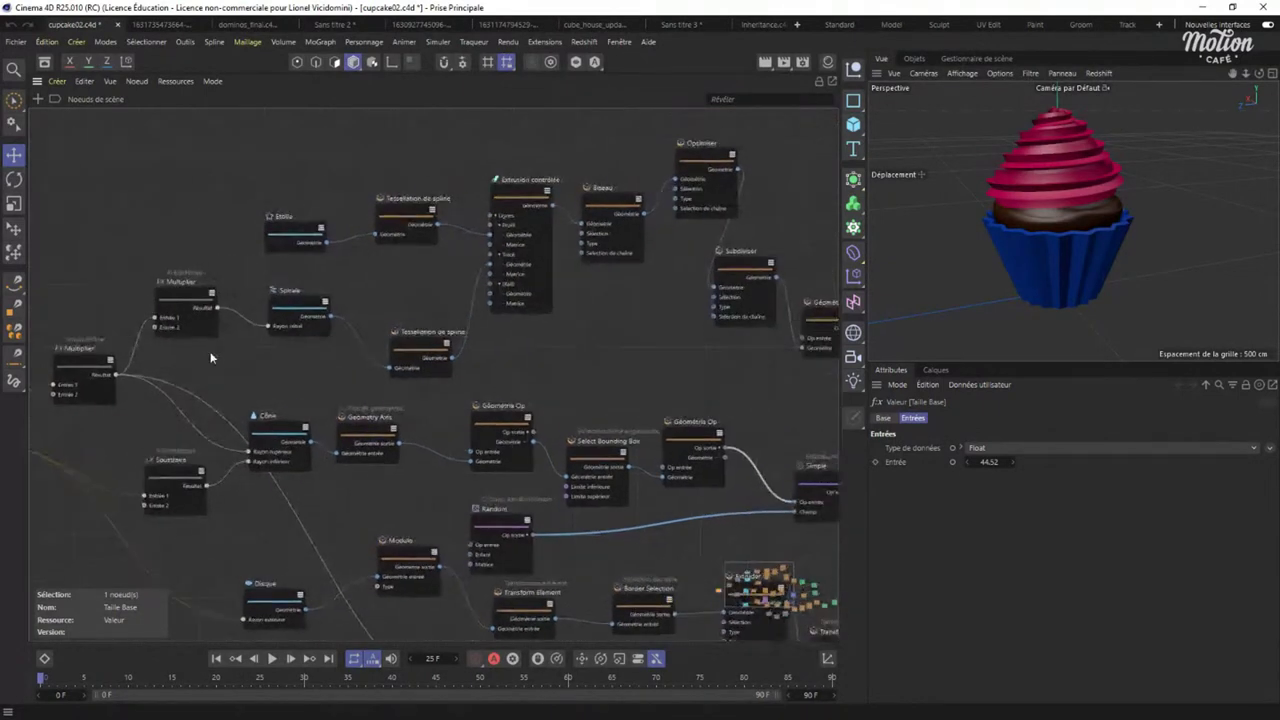
Open the Étoile node's settings, then the Extrusion contrôlée node's, zooming in on it.
{"action": "left_click", "coordinate": [302, 206]}
{"action": "left_click_drag", "start_coordinate": [302, 206], "coordinate": [272, 216]}
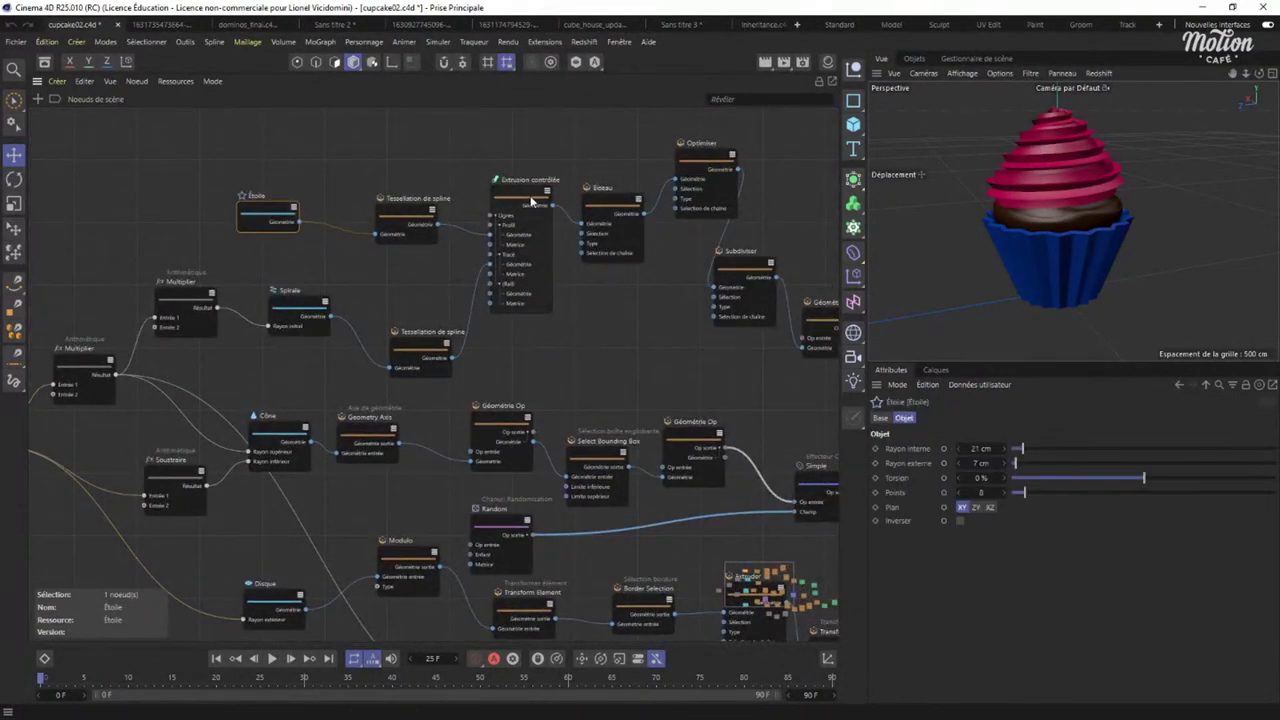
{"action": "left_click_drag", "start_coordinate": [532, 205], "coordinate": [517, 199]}
{"action": "scroll", "coordinate": [517, 199], "scroll_direction": "up", "scroll_amount": 3}
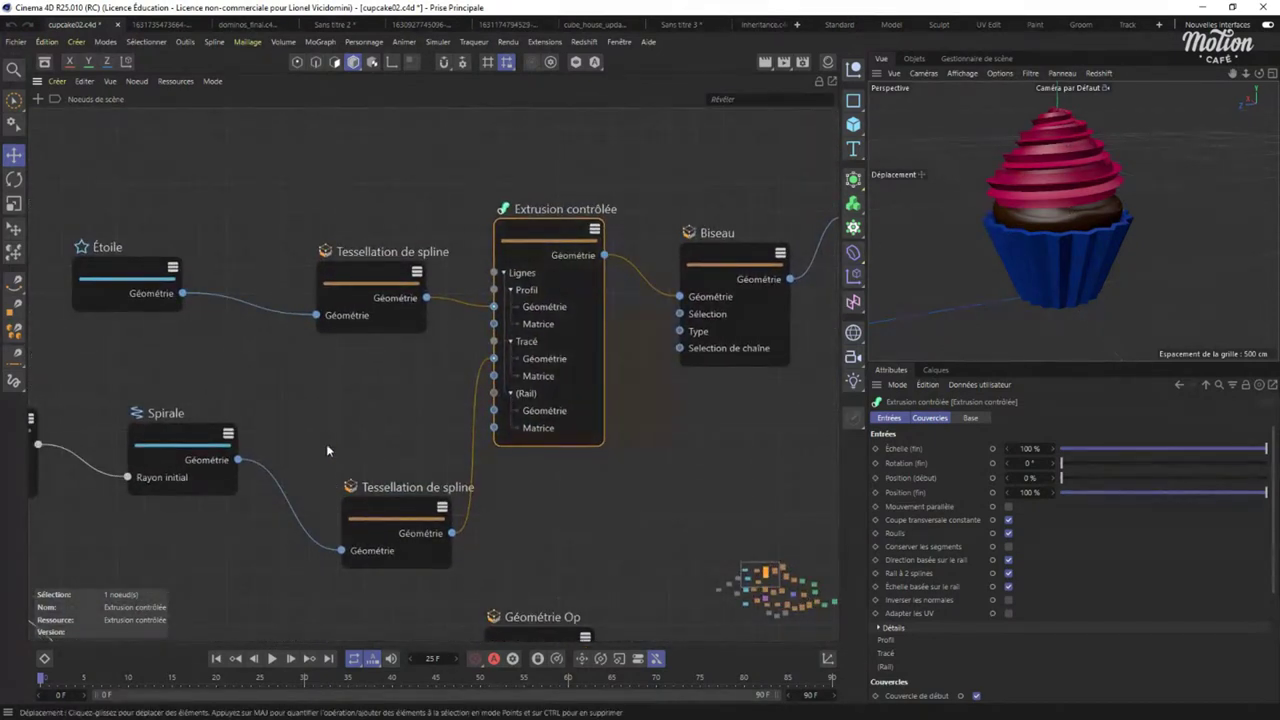
Drag the Spirale node's Hauteur from 76 cm up to 97 cm.
{"action": "middle_click_drag", "start_coordinate": [327, 423], "coordinate": [449, 379]}
{"action": "left_click_drag", "start_coordinate": [300, 404], "coordinate": [284, 384]}
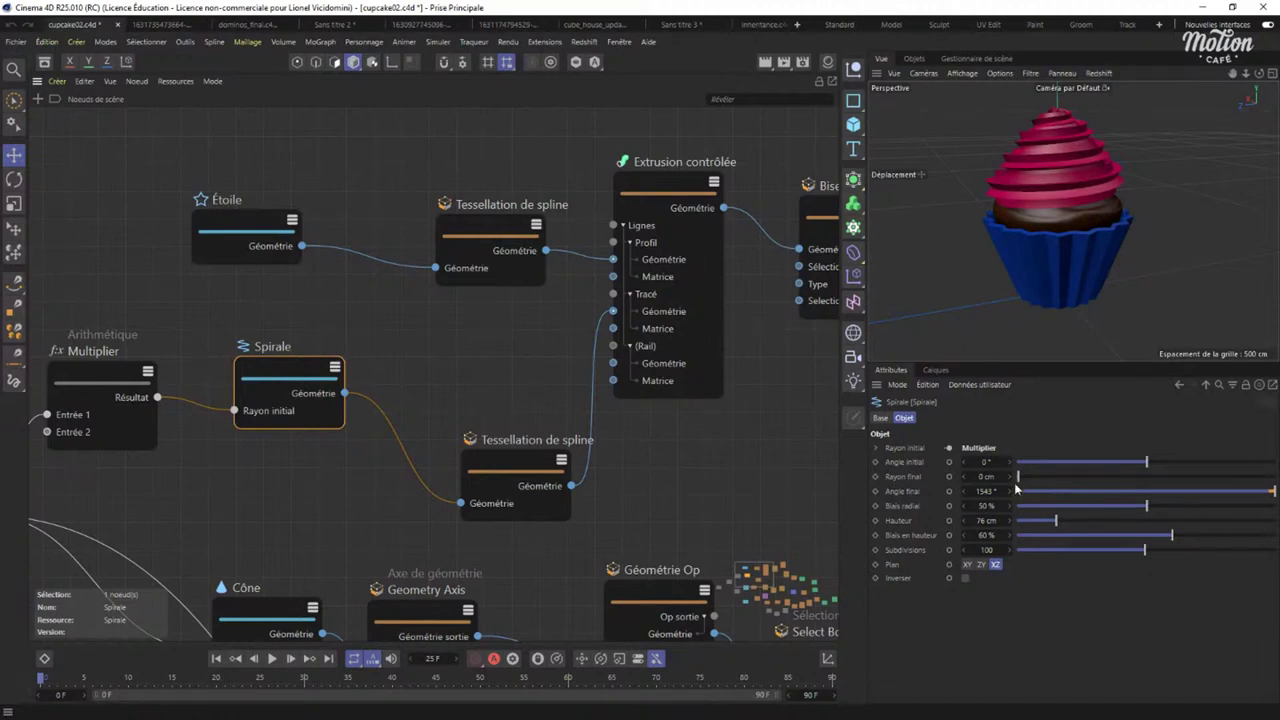
{"action": "mouse_move", "coordinate": [1059, 518]}
{"action": "left_mouse_down"}
{"action": "mouse_move", "coordinate": [1088, 520]}
{"action": "mouse_move", "coordinate": [1066, 520]}
{"action": "left_mouse_up"}
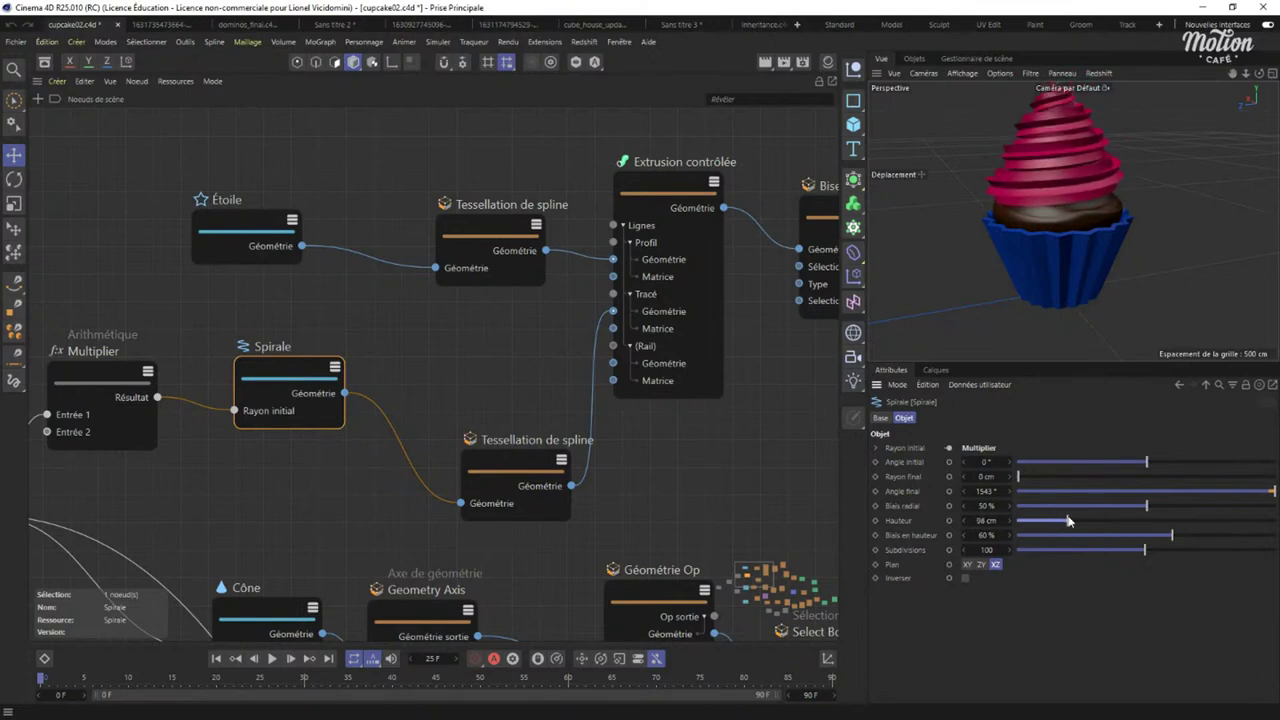
{"action": "scroll", "coordinate": [560, 384], "scroll_direction": "down", "scroll_amount": 3}
{"action": "middle_click_drag", "start_coordinate": [566, 382], "coordinate": [348, 334]}
{"action": "middle_click_drag", "start_coordinate": [712, 356], "coordinate": [761, 363]}
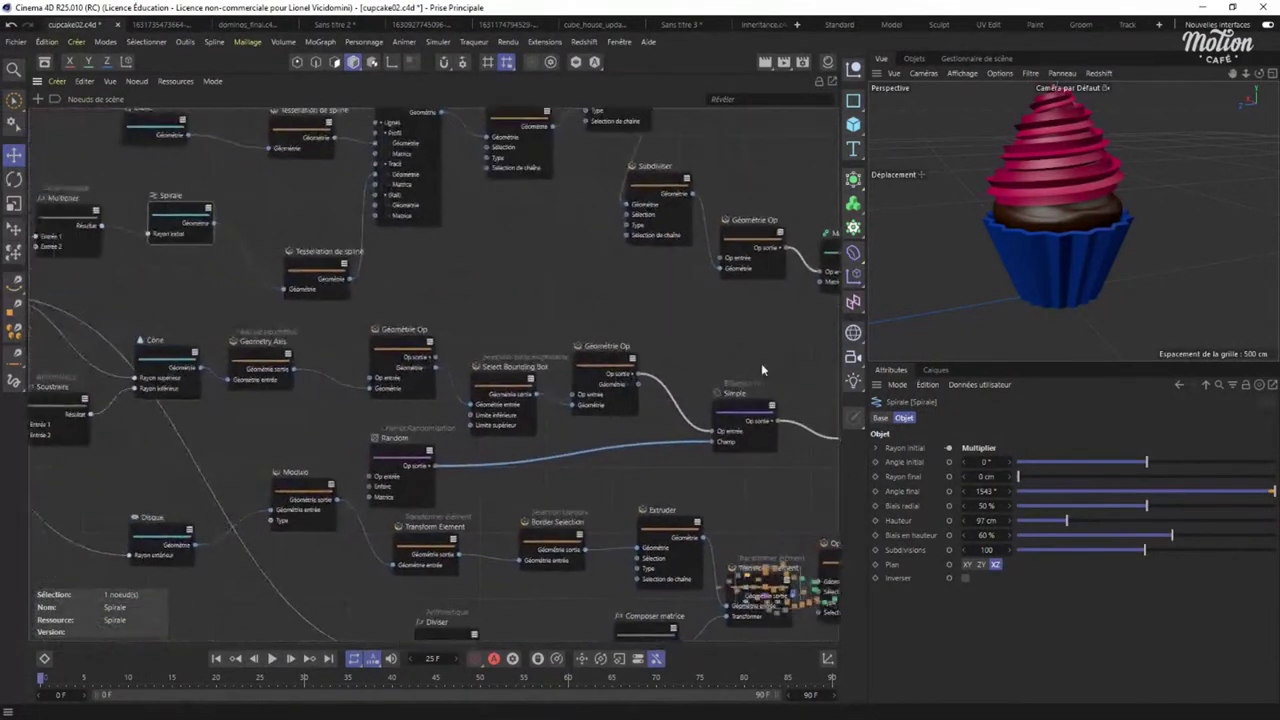
Inspect the Select Bounding Box and Random nodes, then set the Simple effector's Déplacement Y to 12 cm.
{"action": "middle_click_drag", "start_coordinate": [446, 308], "coordinate": [558, 295]}
{"action": "middle_click_drag", "start_coordinate": [240, 340], "coordinate": [261, 300]}
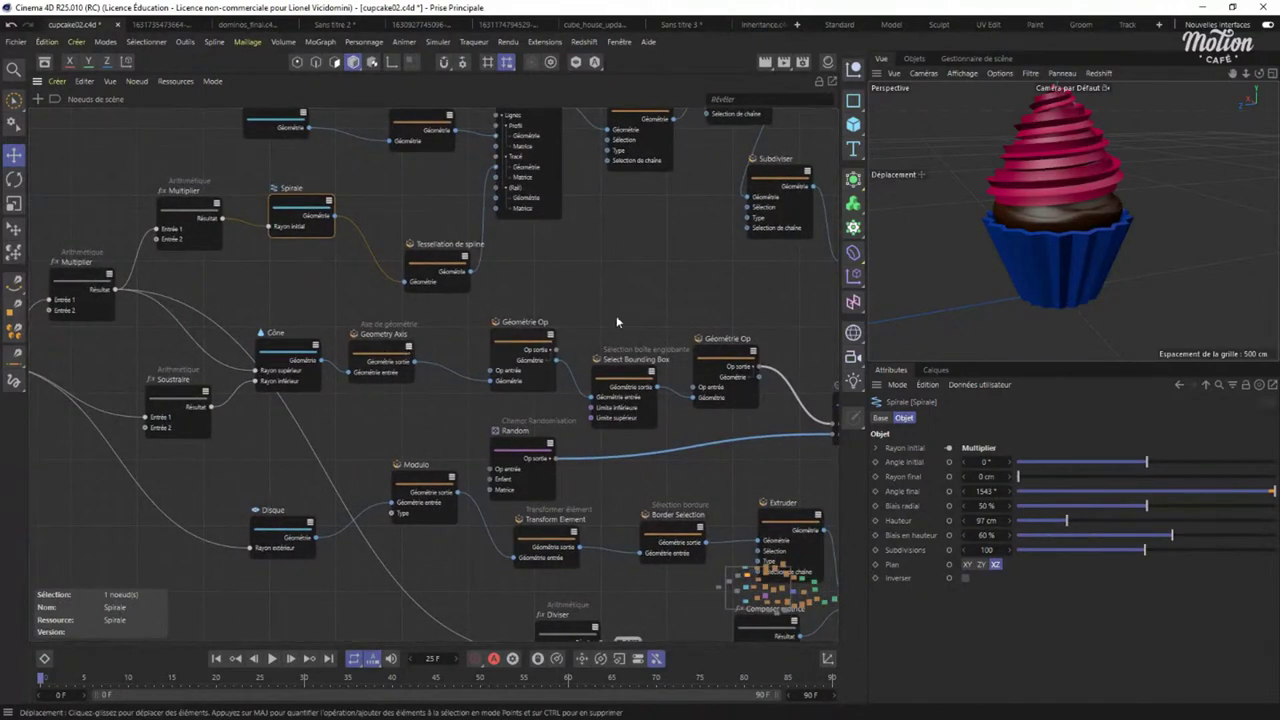
{"action": "middle_click_drag", "start_coordinate": [616, 315], "coordinate": [424, 284]}
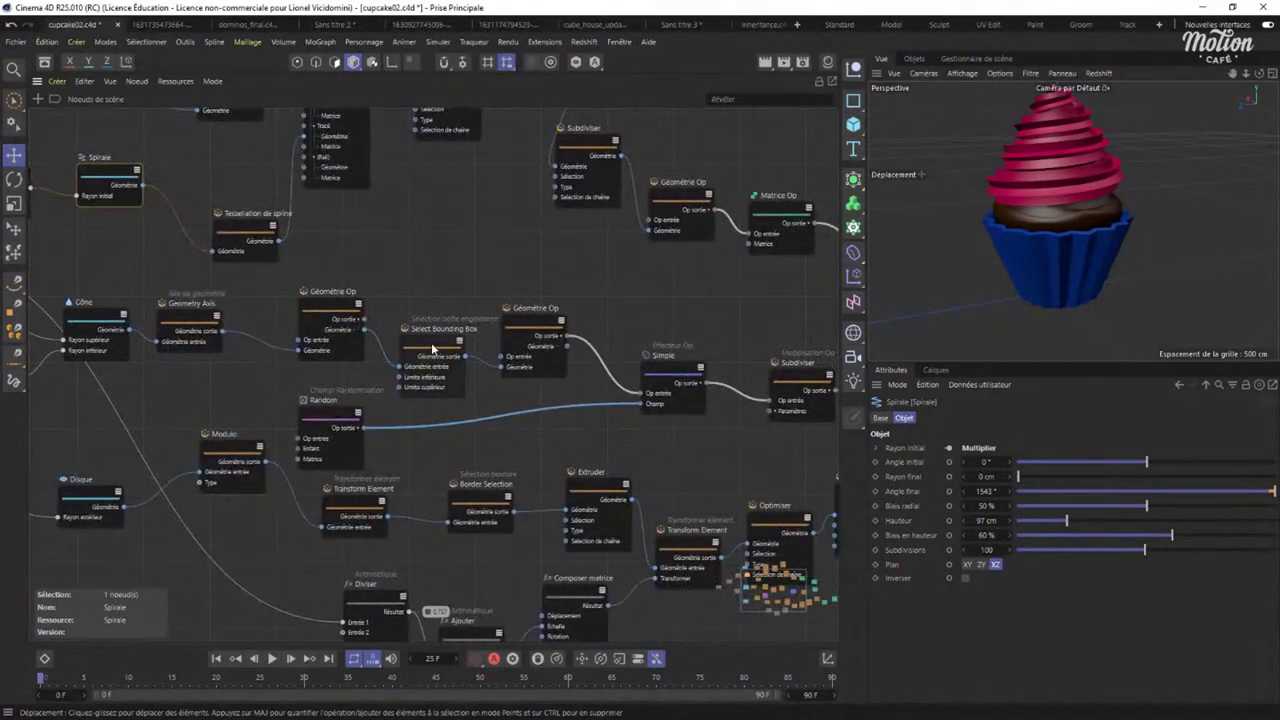
{"action": "left_click_drag", "start_coordinate": [431, 349], "coordinate": [428, 334]}
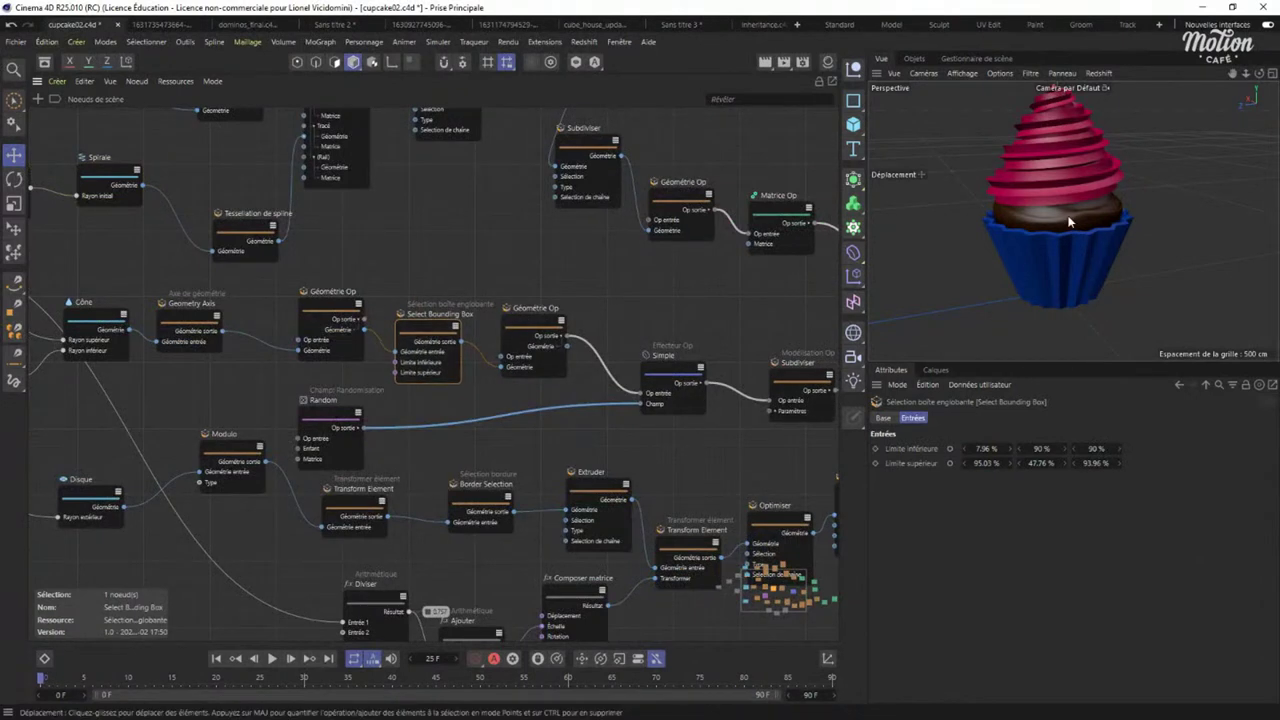
{"action": "scroll", "coordinate": [1060, 215], "scroll_direction": "up", "scroll_amount": 5}
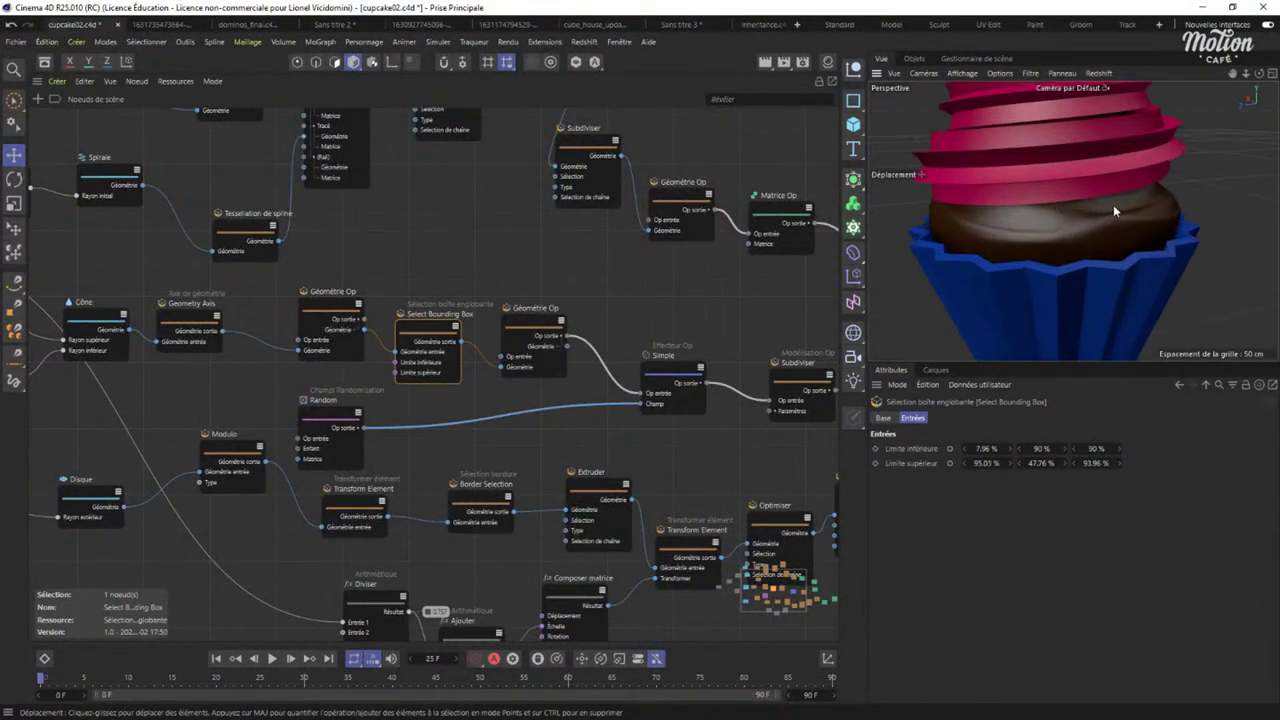
{"action": "left_click_drag", "start_coordinate": [314, 428], "coordinate": [386, 427]}
{"action": "left_click", "coordinate": [672, 380]}
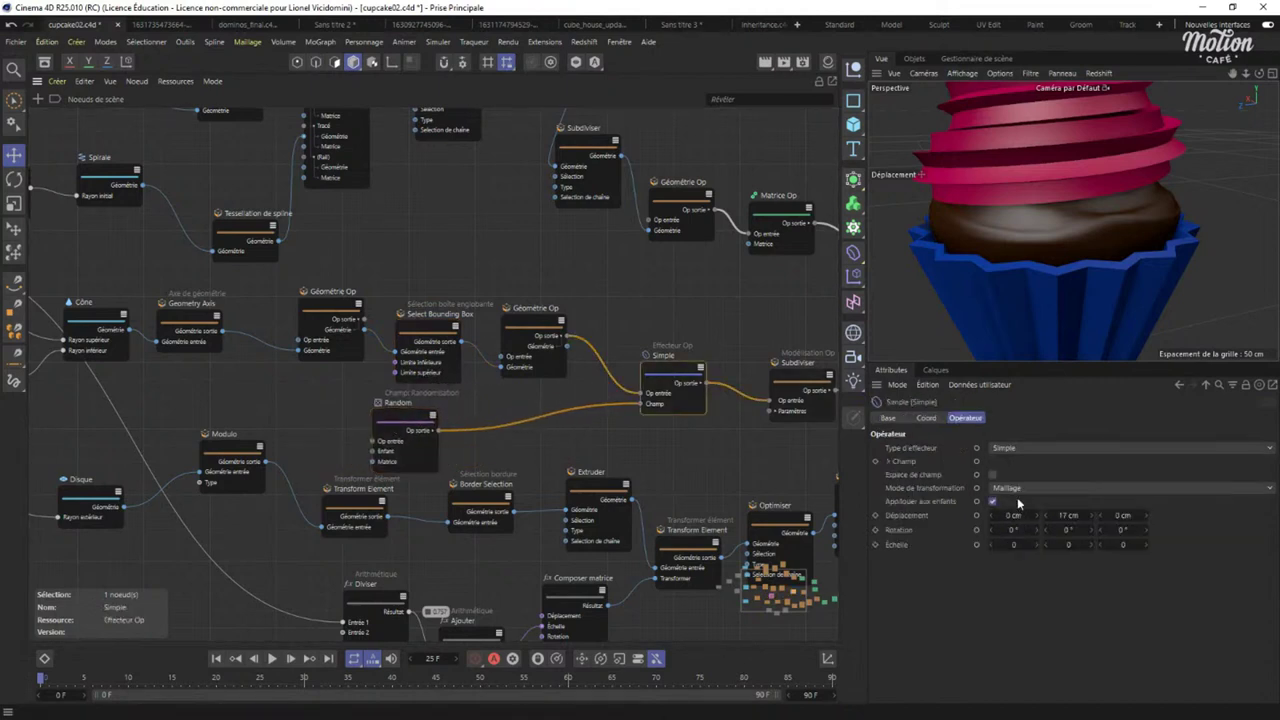
{"action": "mouse_move", "coordinate": [1090, 520]}
{"action": "left_mouse_down"}
{"action": "mouse_move", "coordinate": [1050, 522]}
{"action": "mouse_move", "coordinate": [1085, 511]}
{"action": "mouse_move", "coordinate": [1070, 516]}
{"action": "left_mouse_up"}
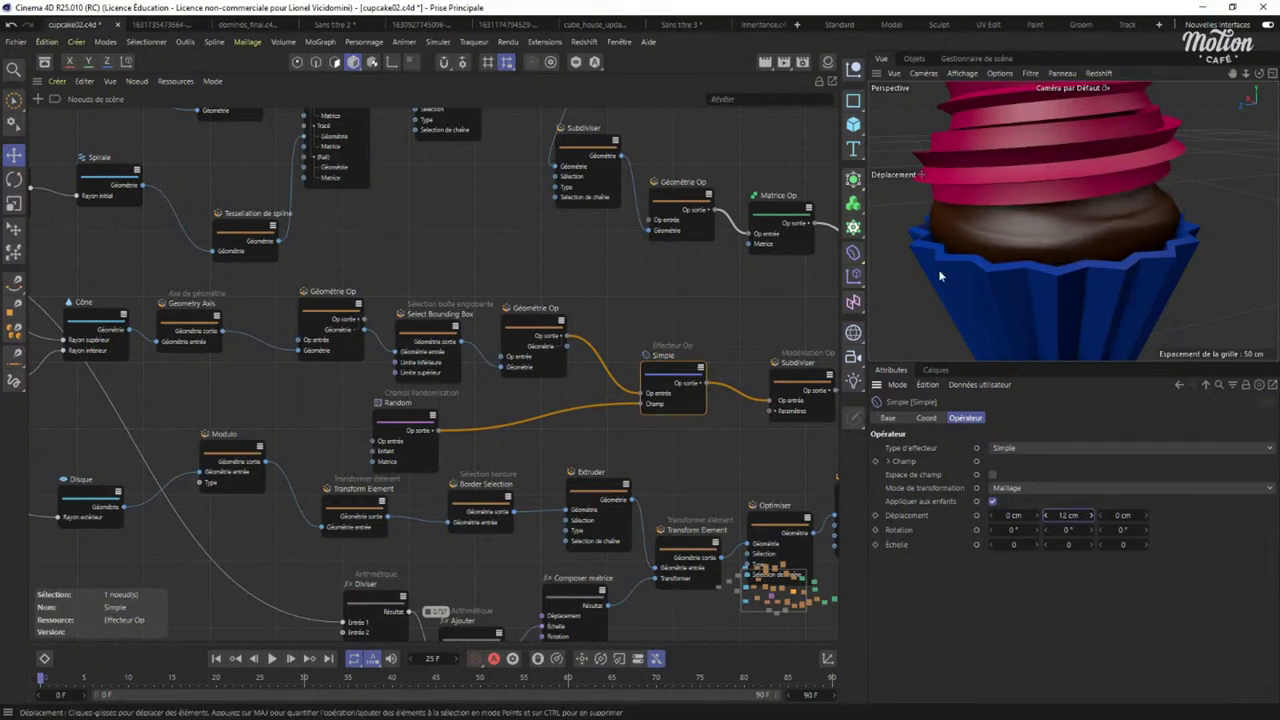
Inspect the Disque node's settings and orbit the cupcake to view it from the side.
{"action": "middle_click_drag", "start_coordinate": [264, 272], "coordinate": [424, 345]}
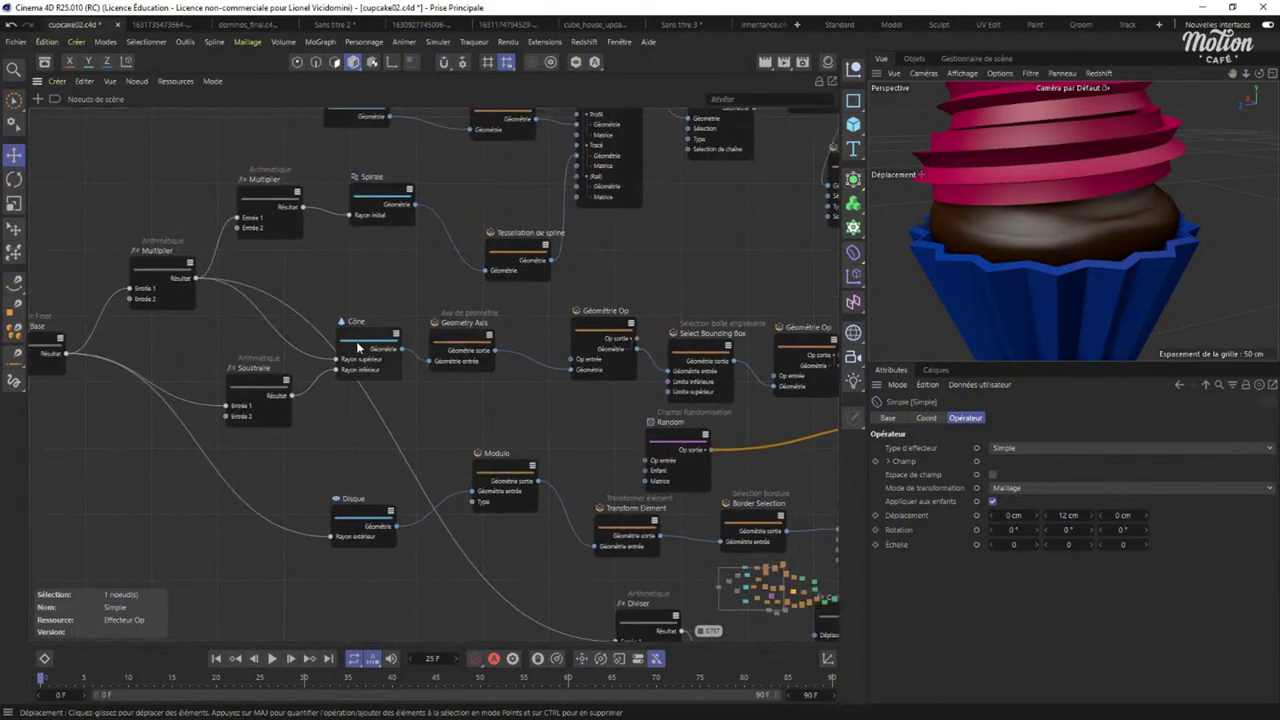
{"action": "middle_click_drag", "start_coordinate": [568, 399], "coordinate": [299, 282]}
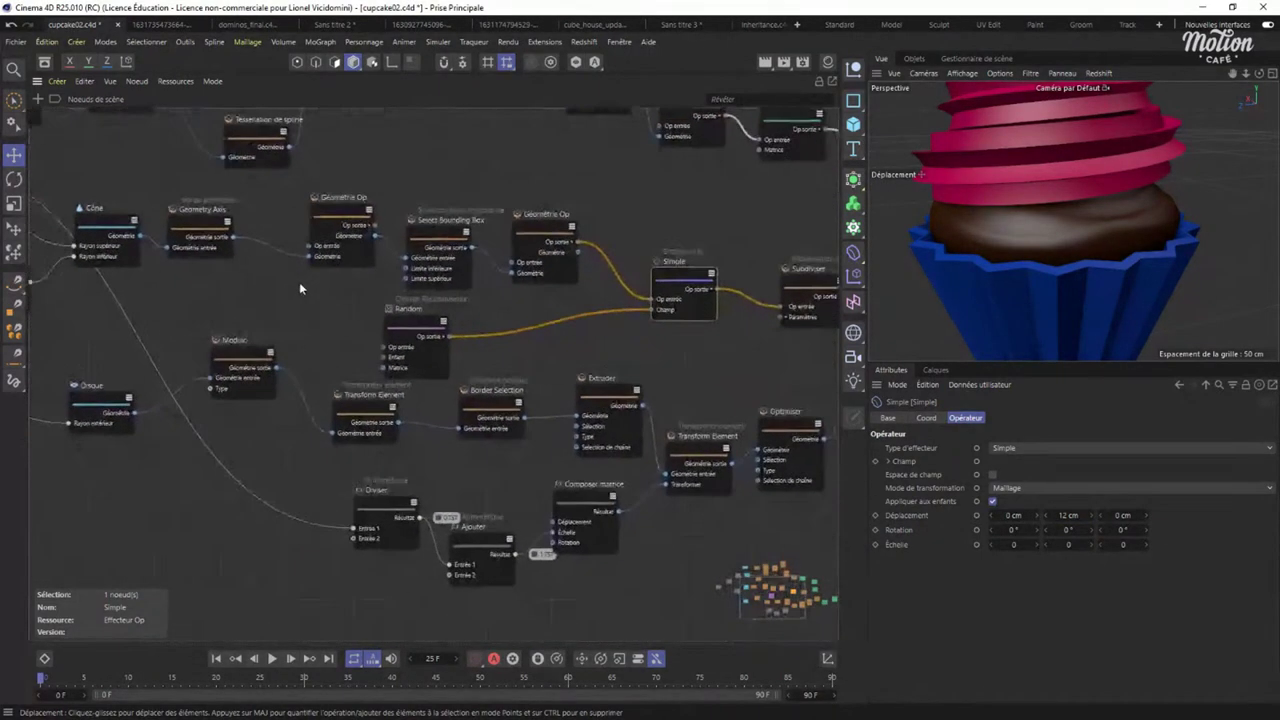
{"action": "middle_click", "coordinate": [1044, 316]}
{"action": "middle_click", "coordinate": [969, 175]}
{"action": "left_click_drag", "start_coordinate": [1062, 291], "coordinate": [1052, 172], "text": "alt"}
{"action": "left_click_drag", "start_coordinate": [103, 397], "coordinate": [104, 377]}
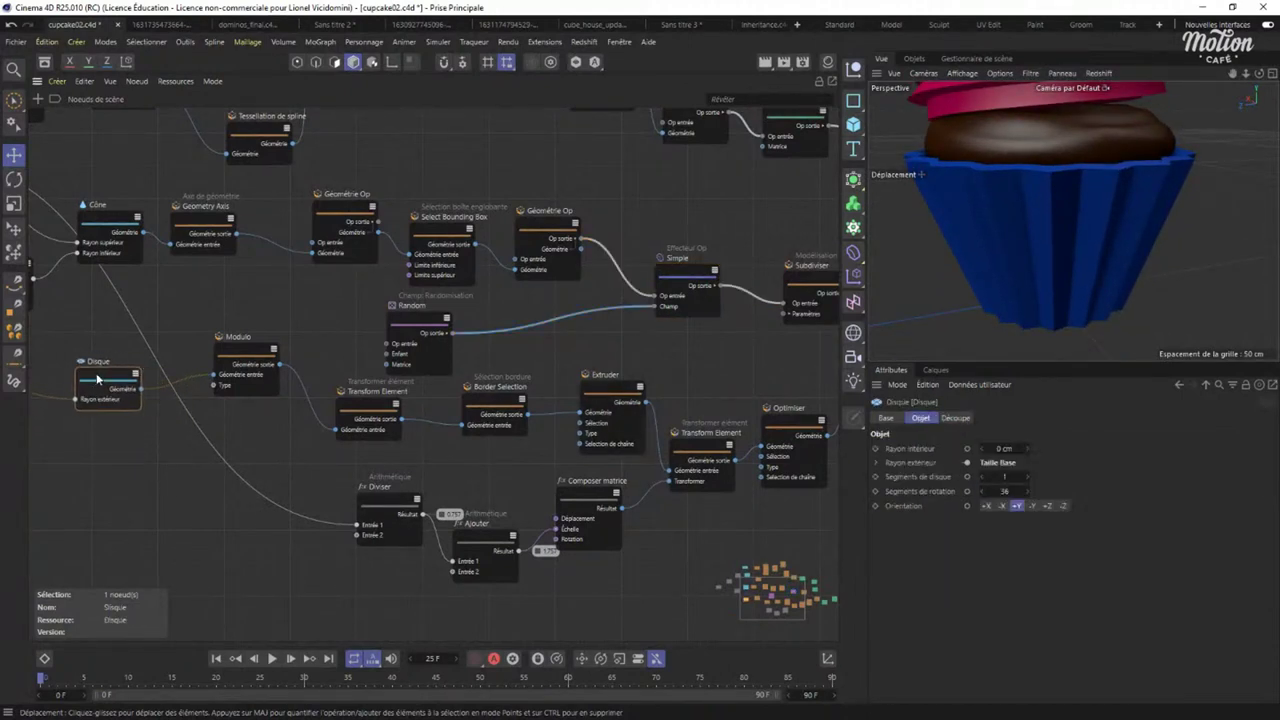
{"action": "middle_click_drag", "start_coordinate": [166, 367], "coordinate": [289, 399]}
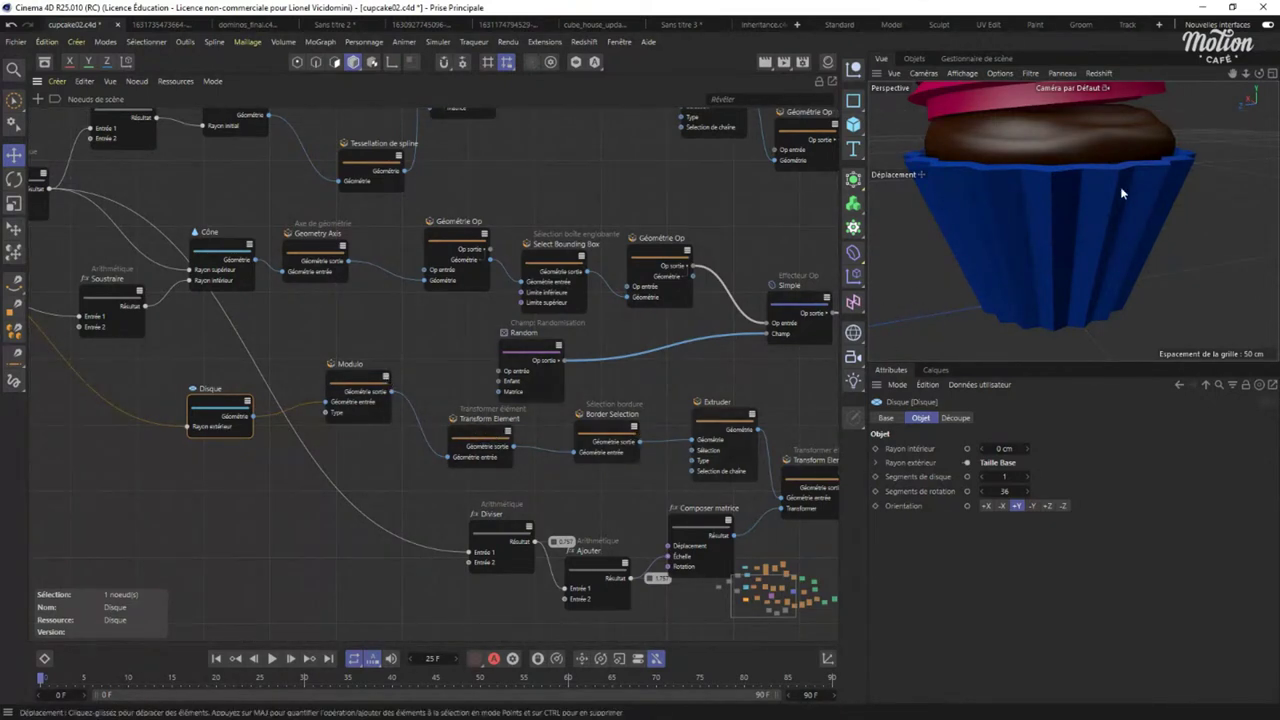
{"action": "mouse_move", "coordinate": [1080, 240]}
{"action": "left_mouse_down", "text": "alt"}
{"action": "mouse_move", "coordinate": [1036, 126]}
{"action": "mouse_move", "coordinate": [1078, 242]}
{"action": "left_mouse_up", "text": "alt"}
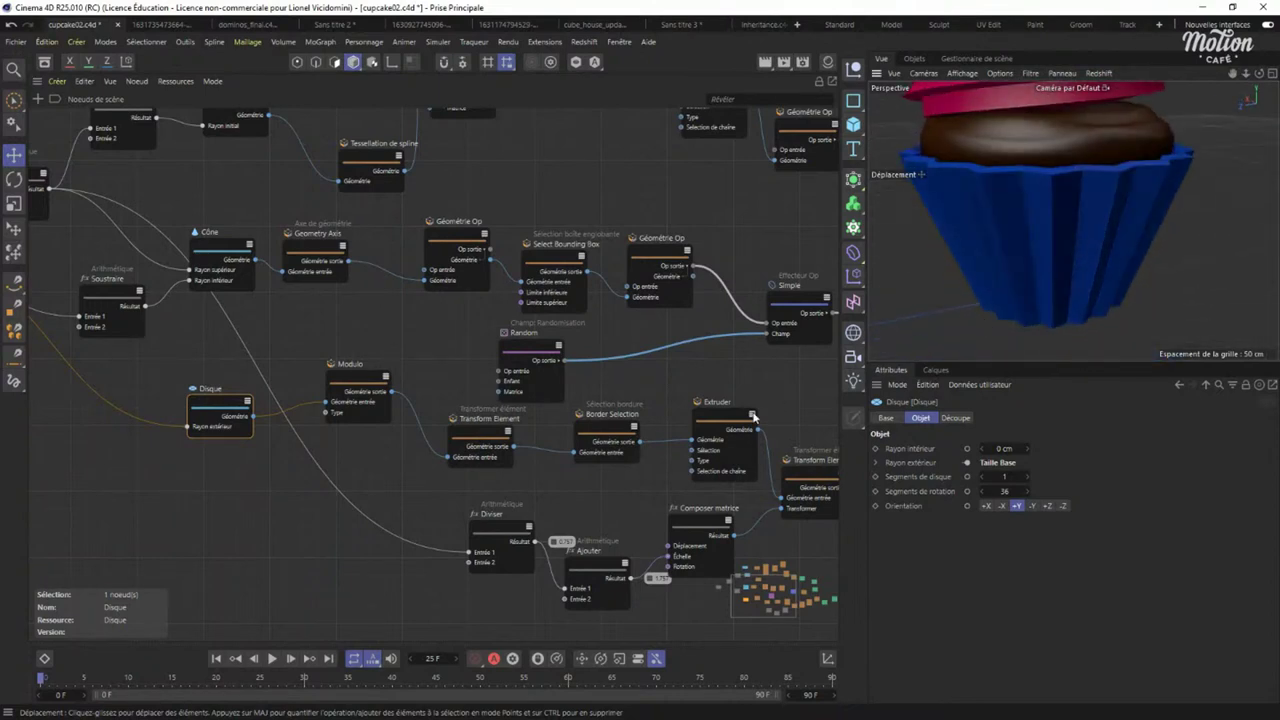
{"action": "middle_click_drag", "start_coordinate": [735, 448], "coordinate": [485, 376]}
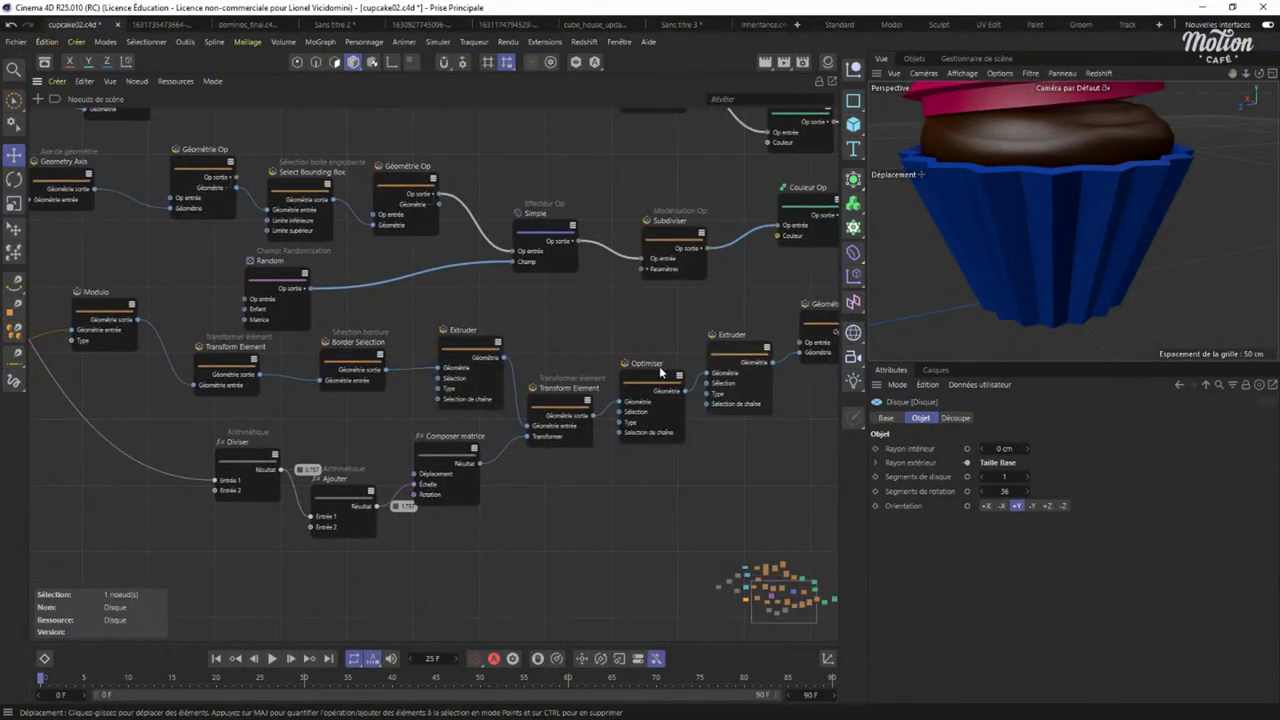
{"action": "middle_click_drag", "start_coordinate": [660, 372], "coordinate": [617, 381]}
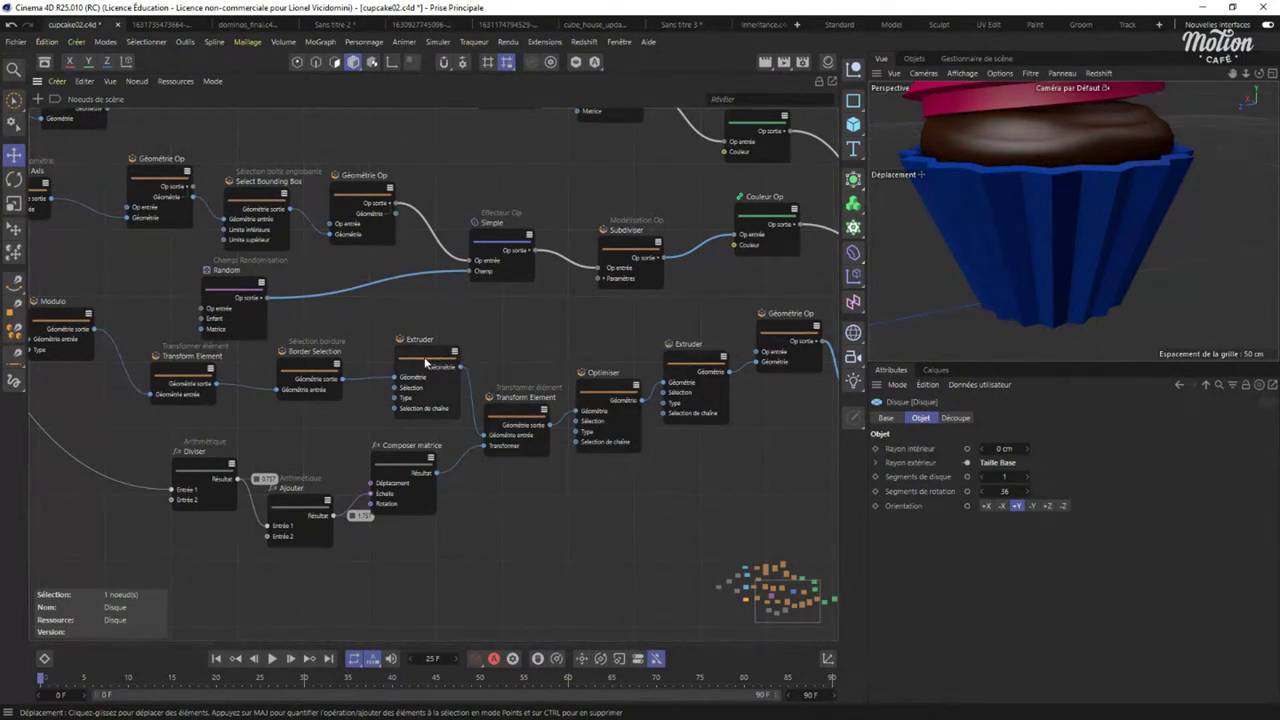
Set the first Extruder's Décalage to 90 cm and the second Extruder's to 7 cm.
{"action": "left_click_drag", "start_coordinate": [426, 362], "coordinate": [413, 355]}
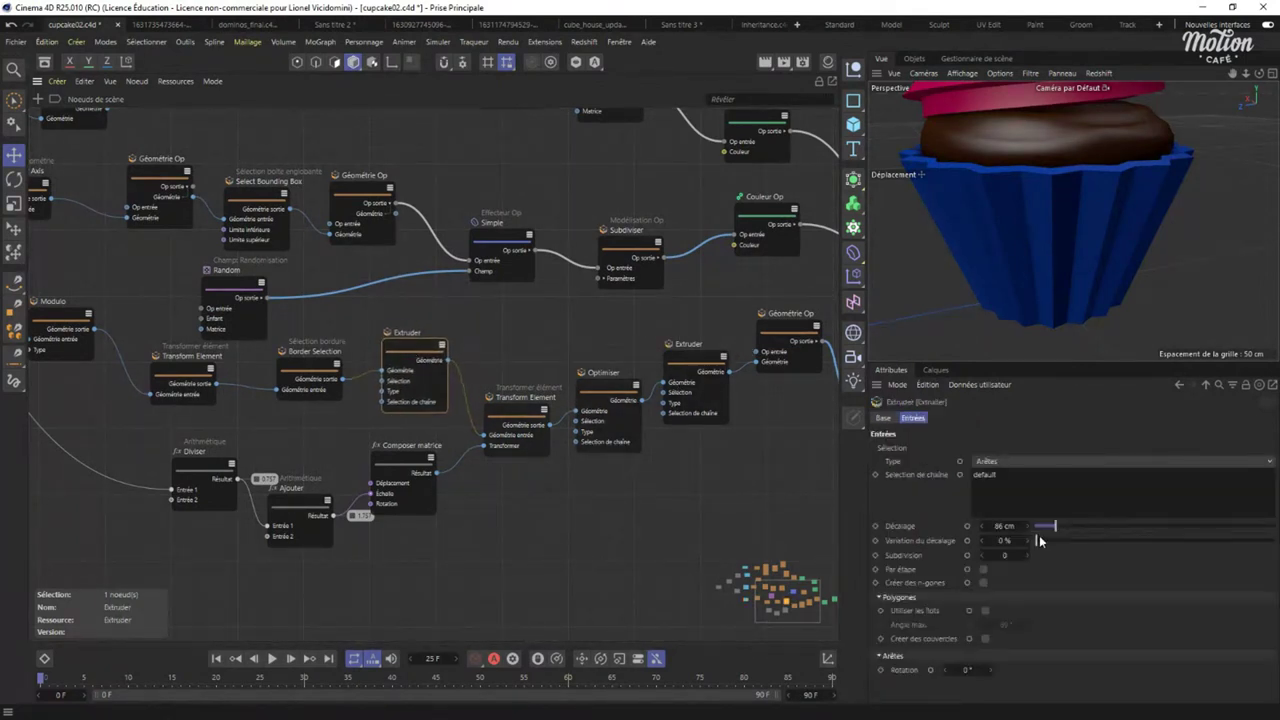
{"action": "left_click_drag", "start_coordinate": [1057, 527], "coordinate": [1058, 528]}
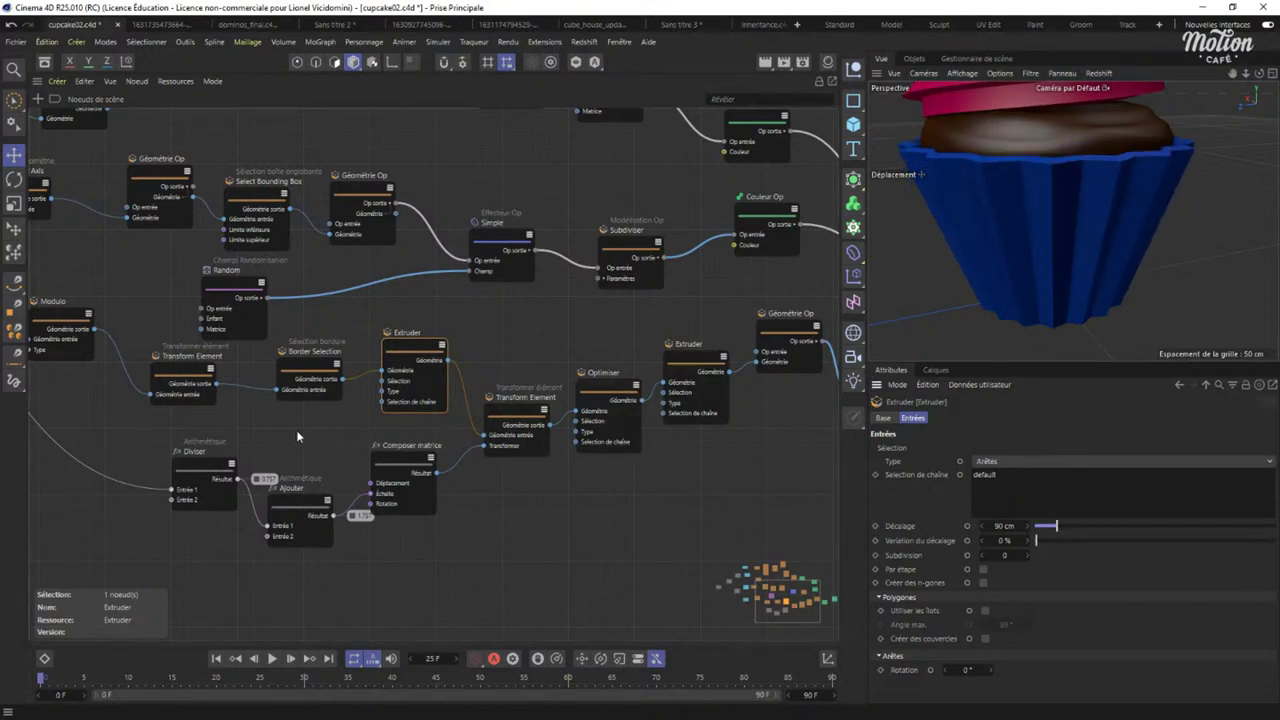
{"action": "left_click", "coordinate": [698, 371]}
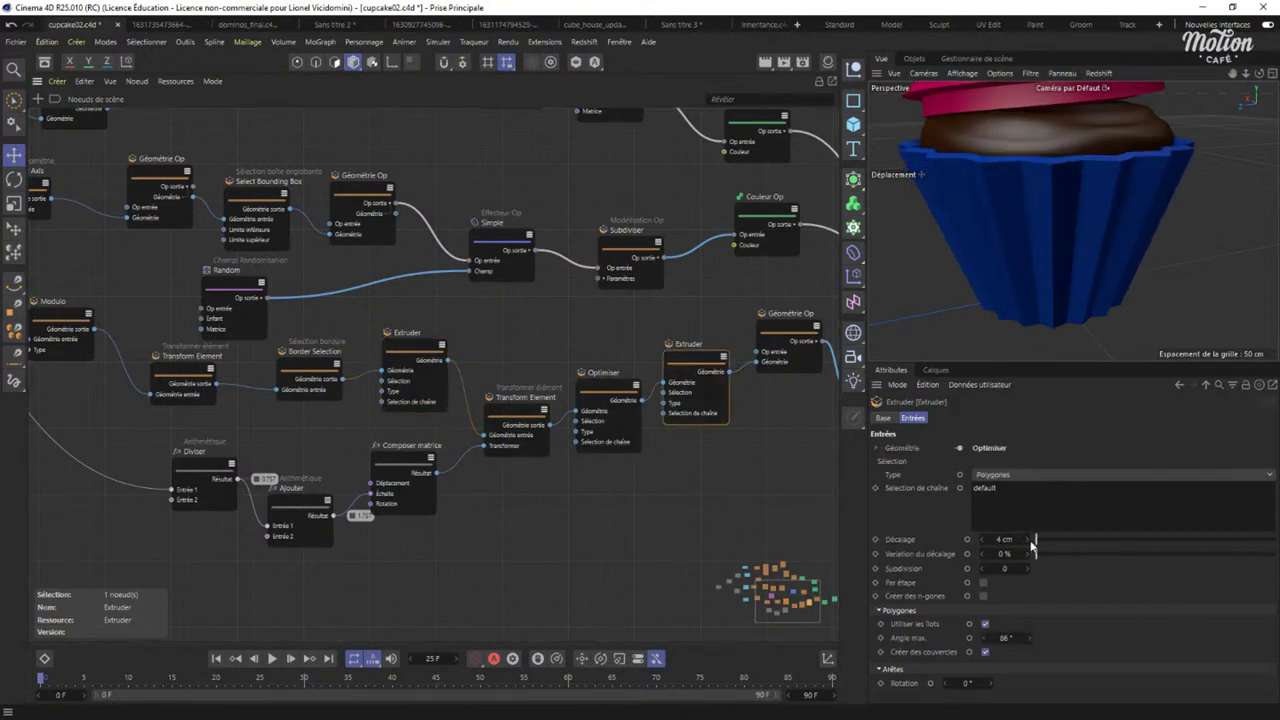
{"action": "left_click_drag", "start_coordinate": [1037, 543], "coordinate": [1037, 543]}
Reset the second Extruder's Décalage to 4 cm and raise Disque's rotation segments from 36 to 46.
{"action": "left_click_drag", "start_coordinate": [272, 370], "coordinate": [512, 380]}
{"action": "middle_click_drag", "start_coordinate": [345, 292], "coordinate": [690, 320]}
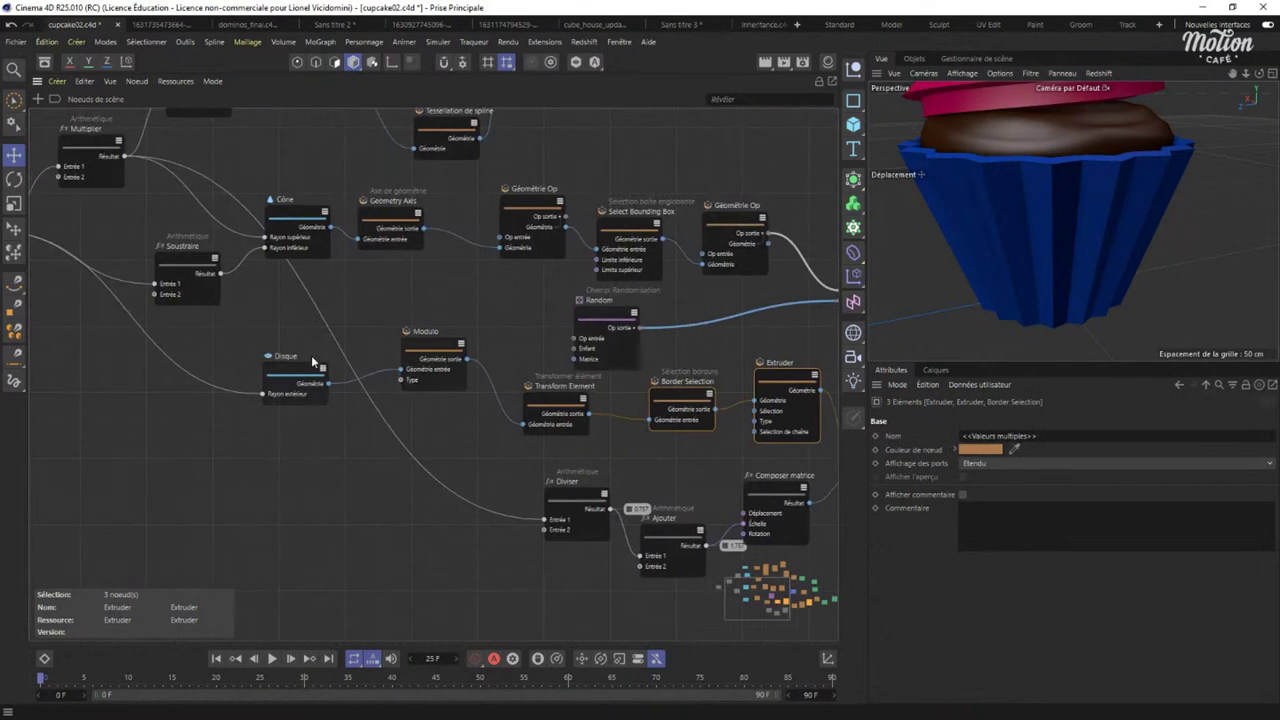
{"action": "left_click", "coordinate": [282, 374]}
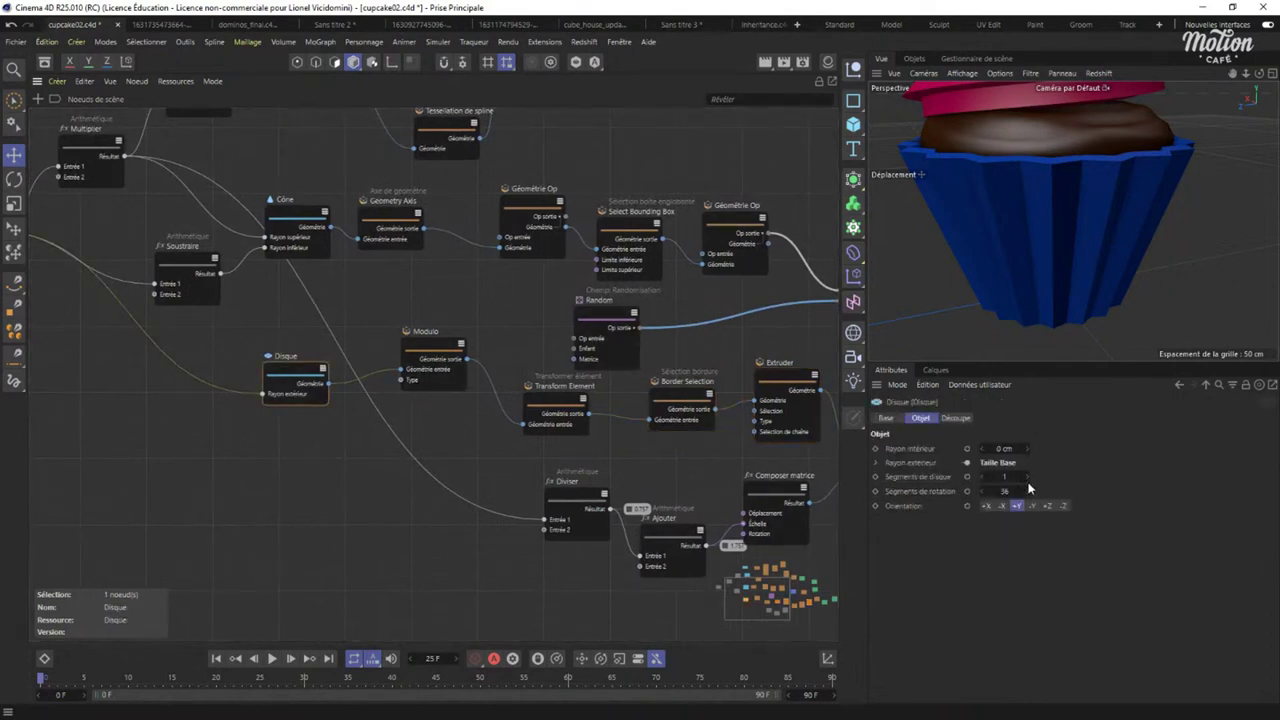
{"action": "left_click_drag", "start_coordinate": [1030, 495], "coordinate": [1030, 496]}
{"action": "left_click", "coordinate": [434, 352]}
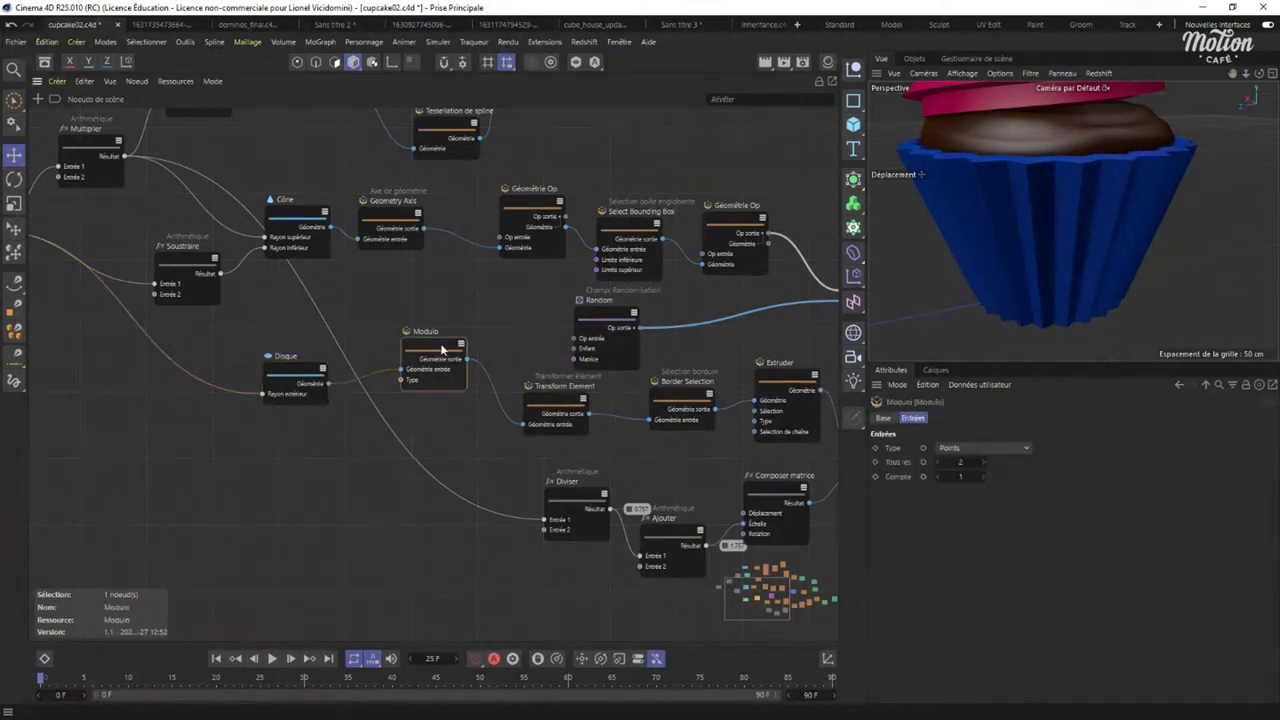
{"action": "left_click_drag", "start_coordinate": [1060, 228], "coordinate": [1013, 160], "text": "alt"}
Drag the Taille Base node's Entrée to 46.78 and tidy the node's position in the graph.
{"action": "middle_click_drag", "start_coordinate": [244, 242], "coordinate": [589, 334]}
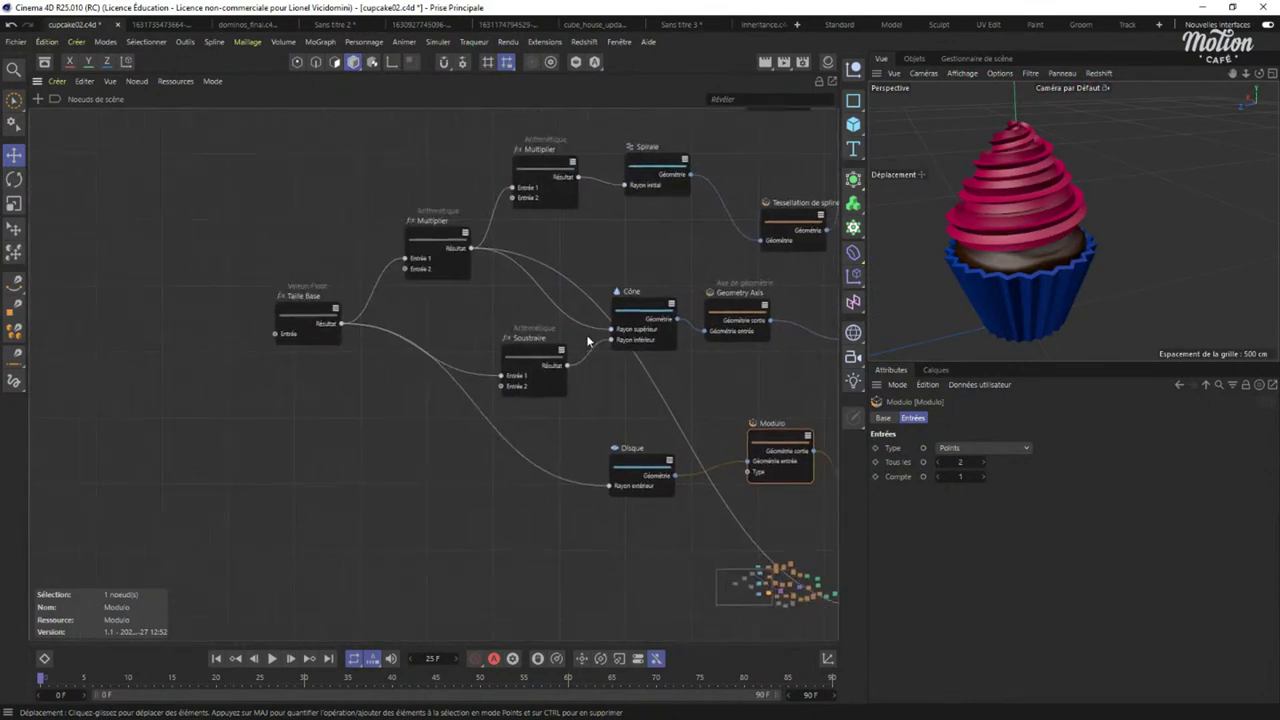
{"action": "left_click", "coordinate": [250, 309]}
{"action": "left_click_drag", "start_coordinate": [250, 309], "coordinate": [280, 297]}
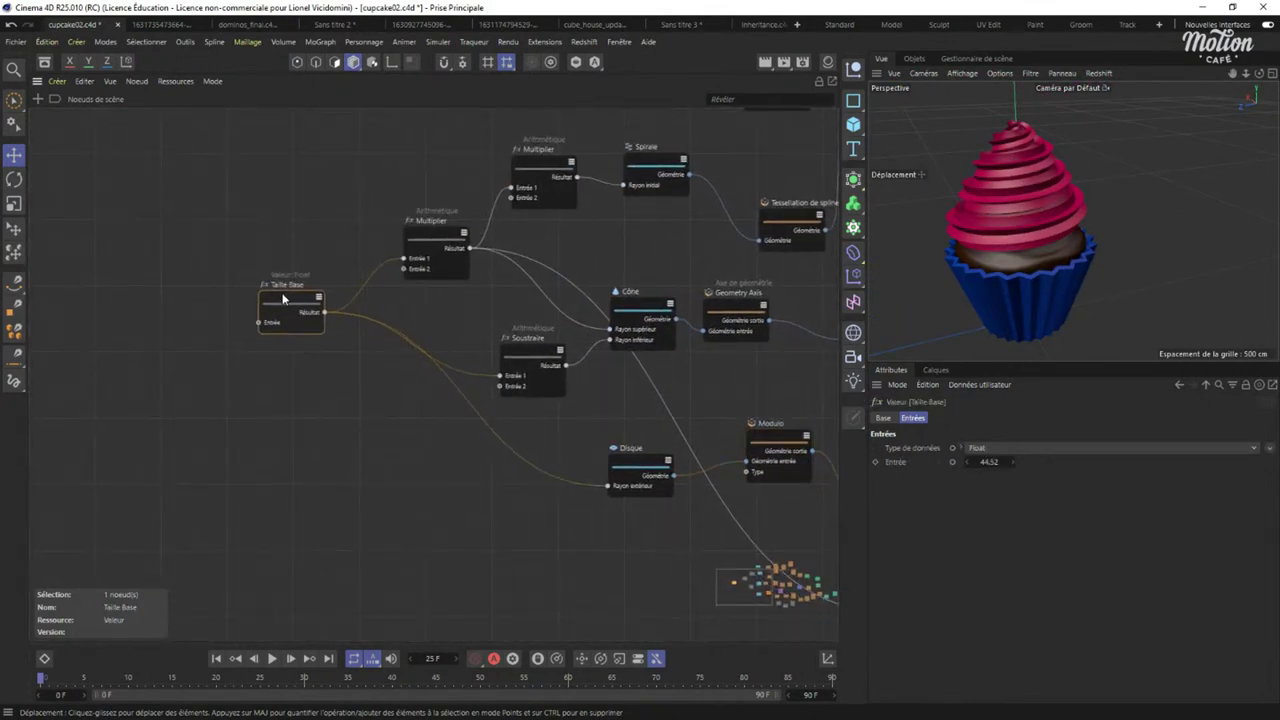
{"action": "left_click_drag", "start_coordinate": [987, 462], "coordinate": [1274, 403]}
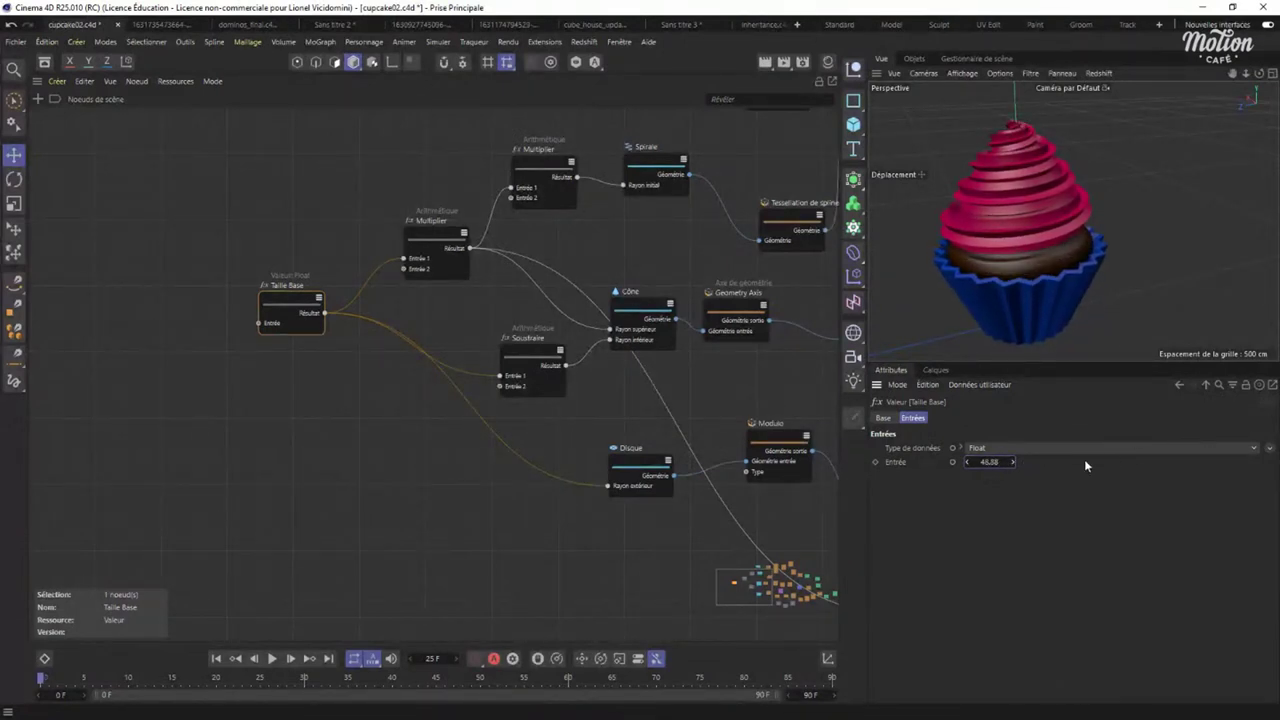
{"action": "left_click_drag", "start_coordinate": [988, 462], "coordinate": [960, 478]}
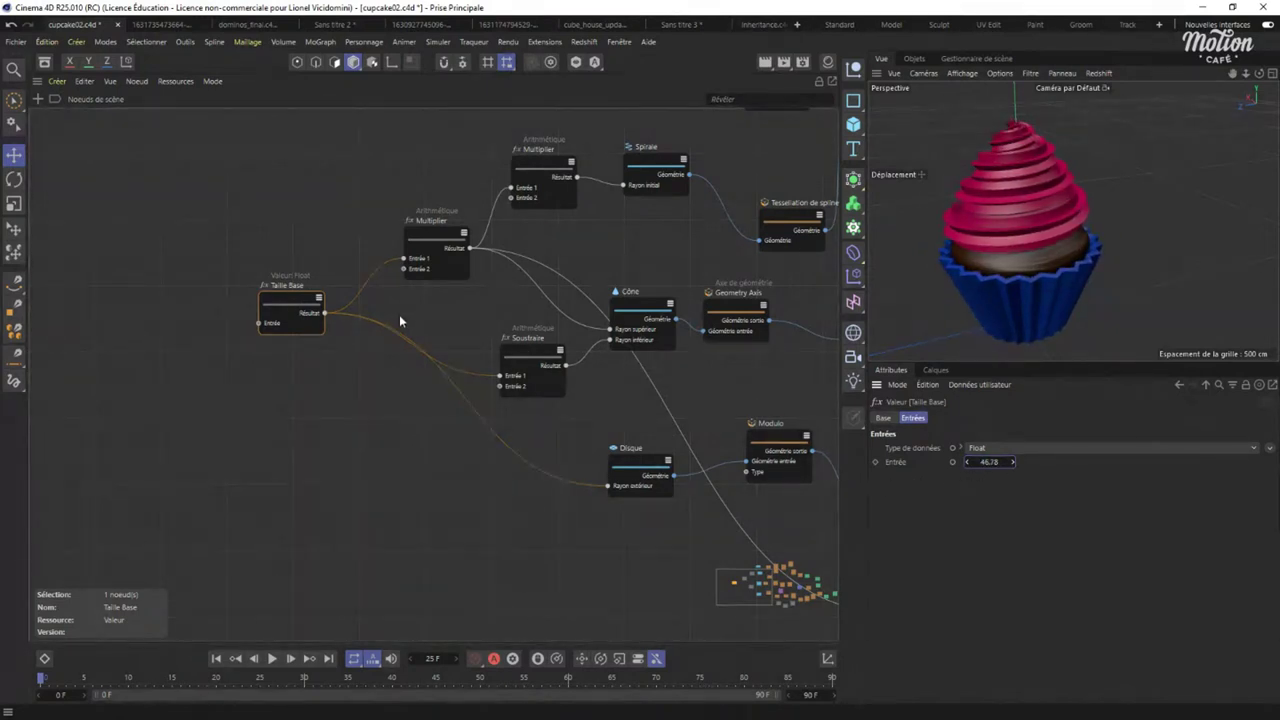
{"action": "left_click_drag", "start_coordinate": [277, 304], "coordinate": [276, 272]}
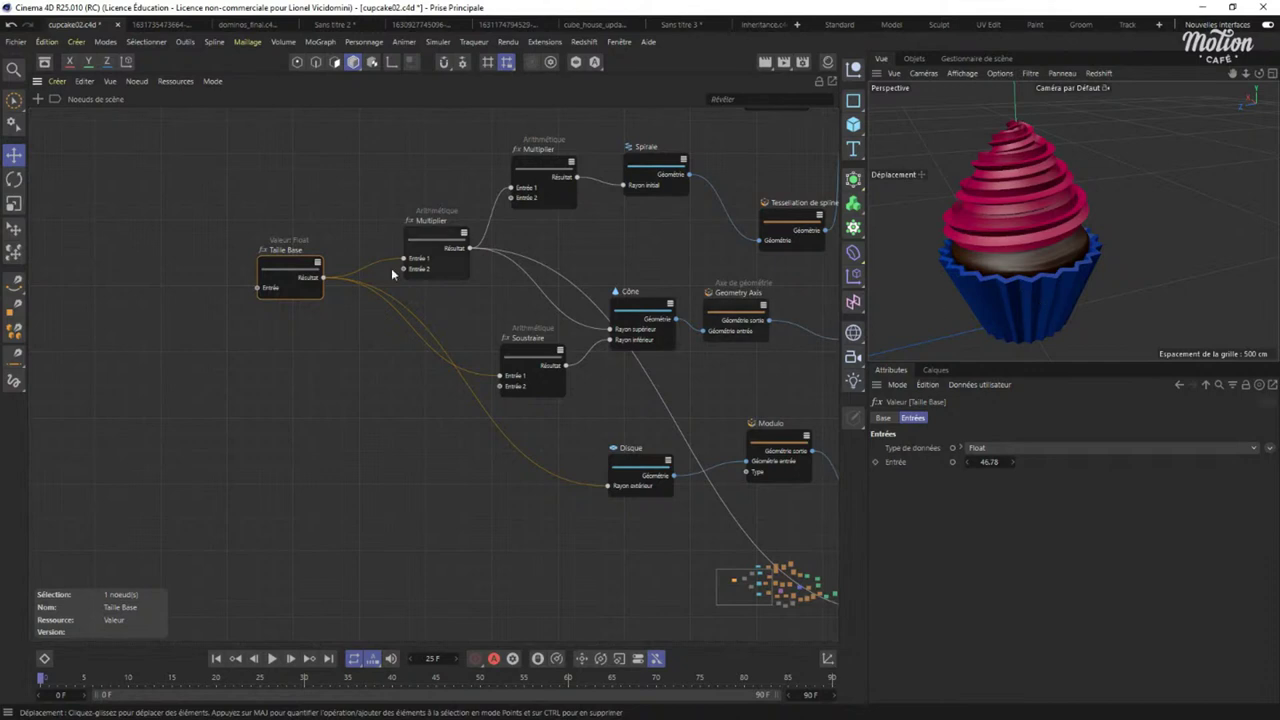
{"action": "left_click_drag", "start_coordinate": [270, 272], "coordinate": [281, 273]}
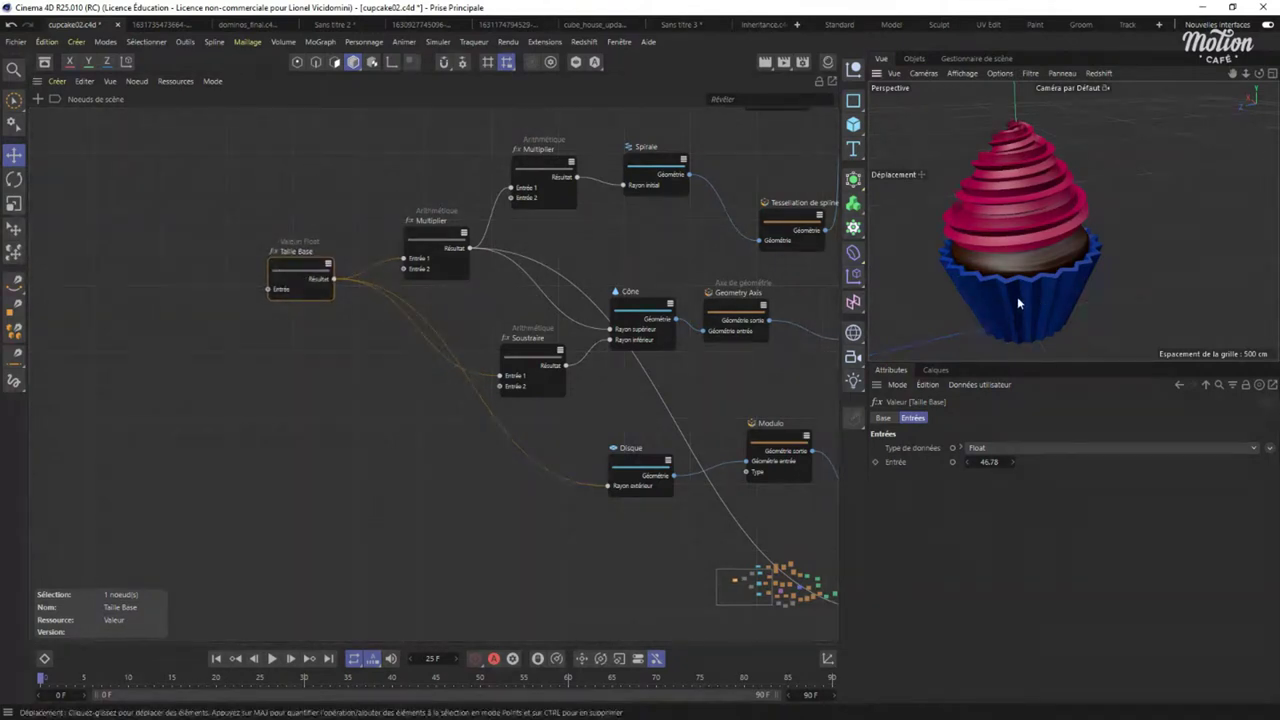
{"action": "left_click_drag", "start_coordinate": [1018, 303], "coordinate": [1016, 195], "text": "alt"}
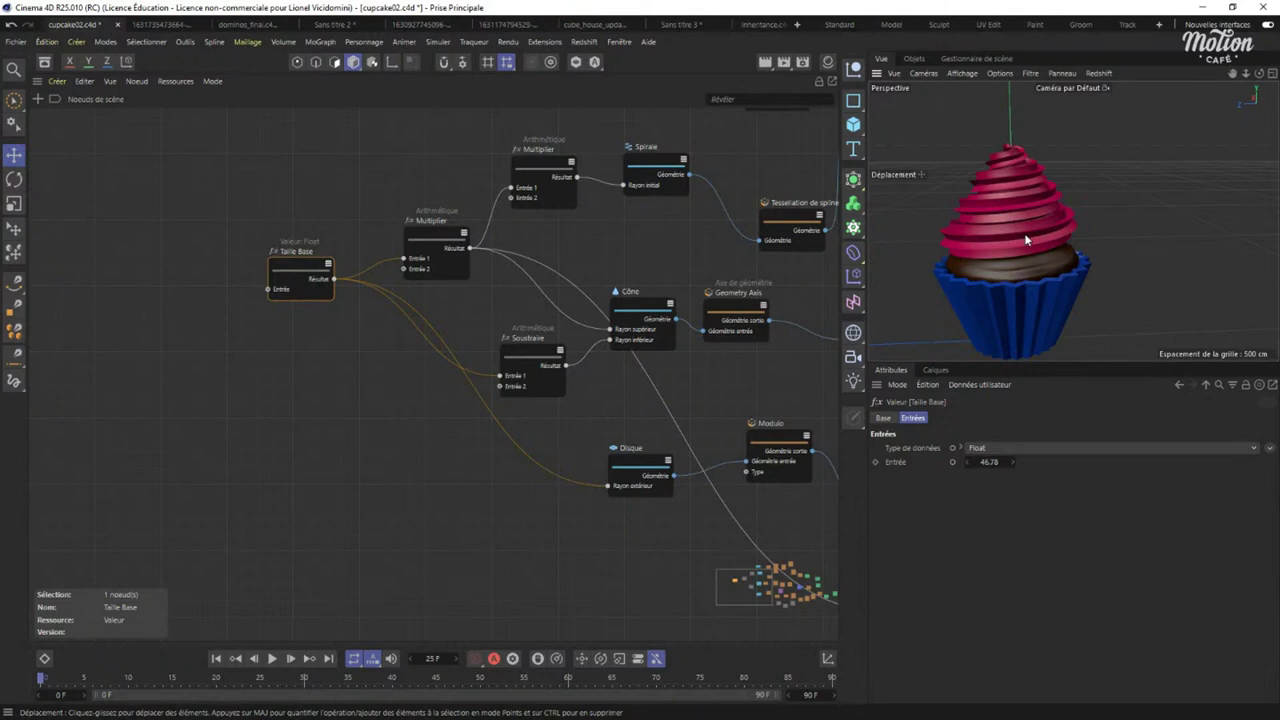
{"action": "scroll", "coordinate": [570, 340], "scroll_direction": "down", "scroll_amount": 6}
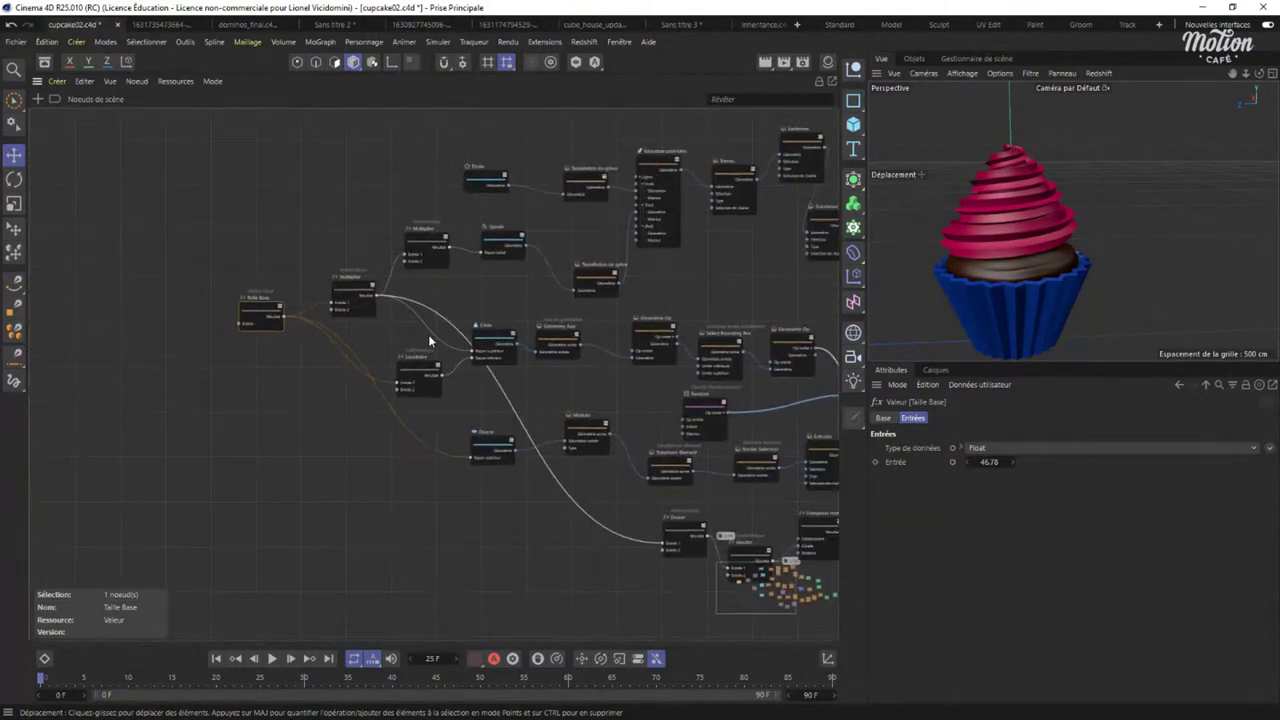
{"action": "scroll", "coordinate": [227, 306], "scroll_direction": "up", "scroll_amount": 5}
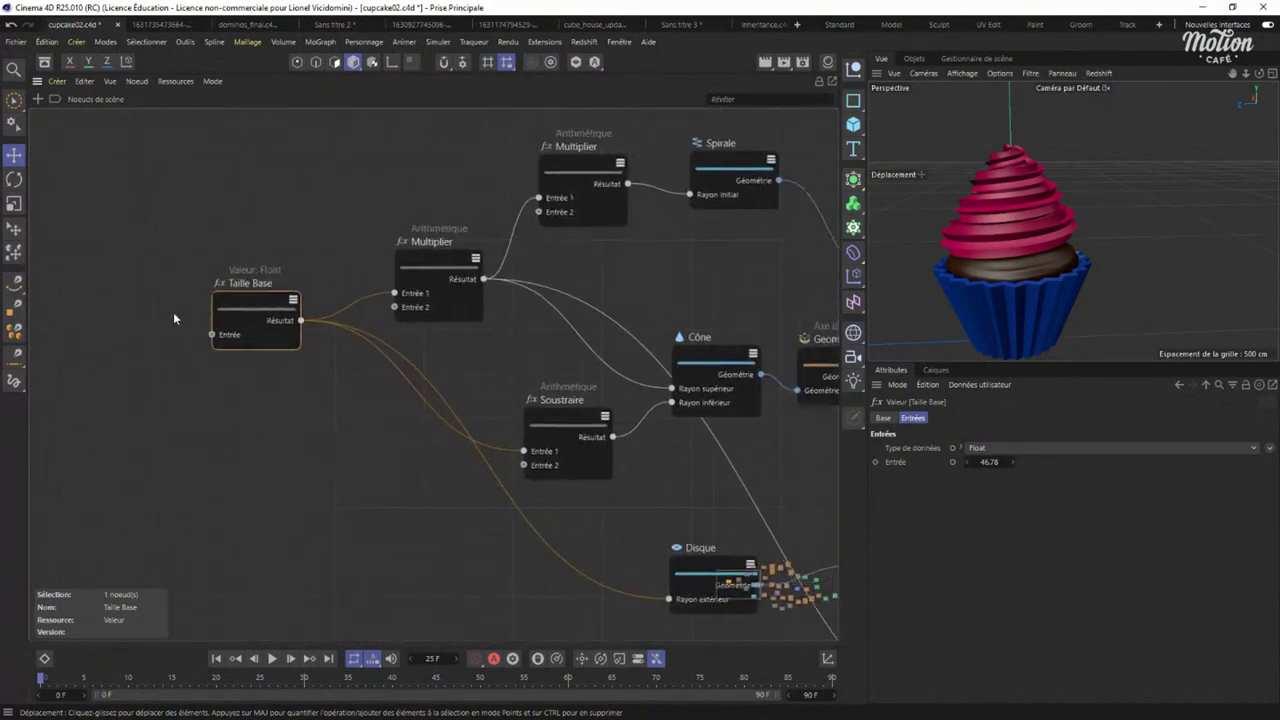
Propagate Taille Base's Entrée as a system input port and move the Racine de scène node right.
{"action": "left_click_drag", "start_coordinate": [210, 338], "coordinate": [113, 232]}
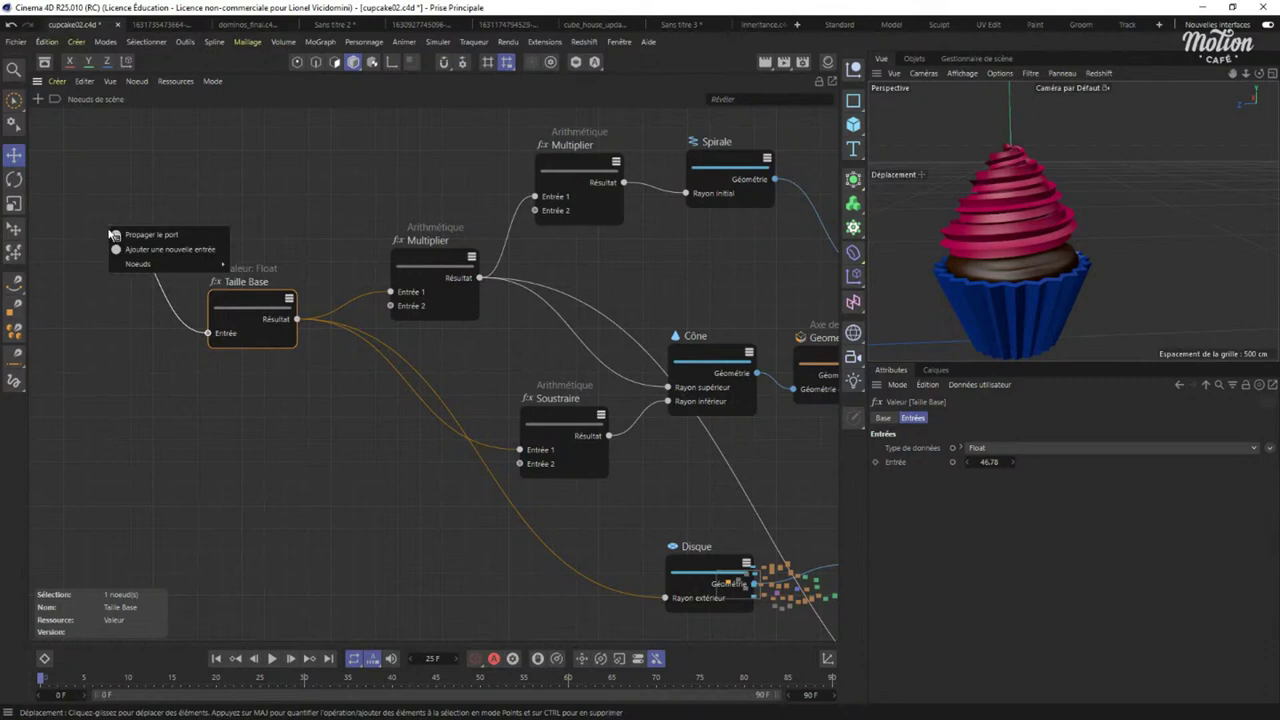
{"action": "left_click", "coordinate": [165, 236]}
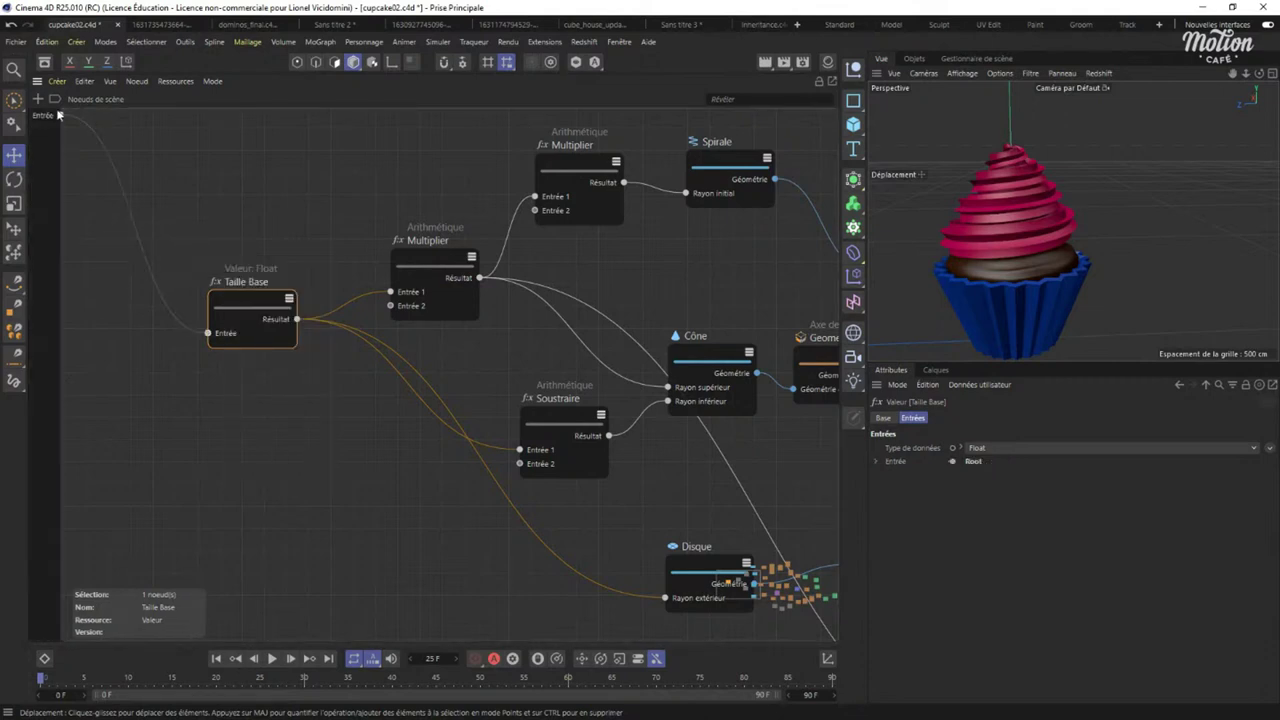
{"action": "scroll", "coordinate": [541, 295], "scroll_direction": "down", "scroll_amount": 10}
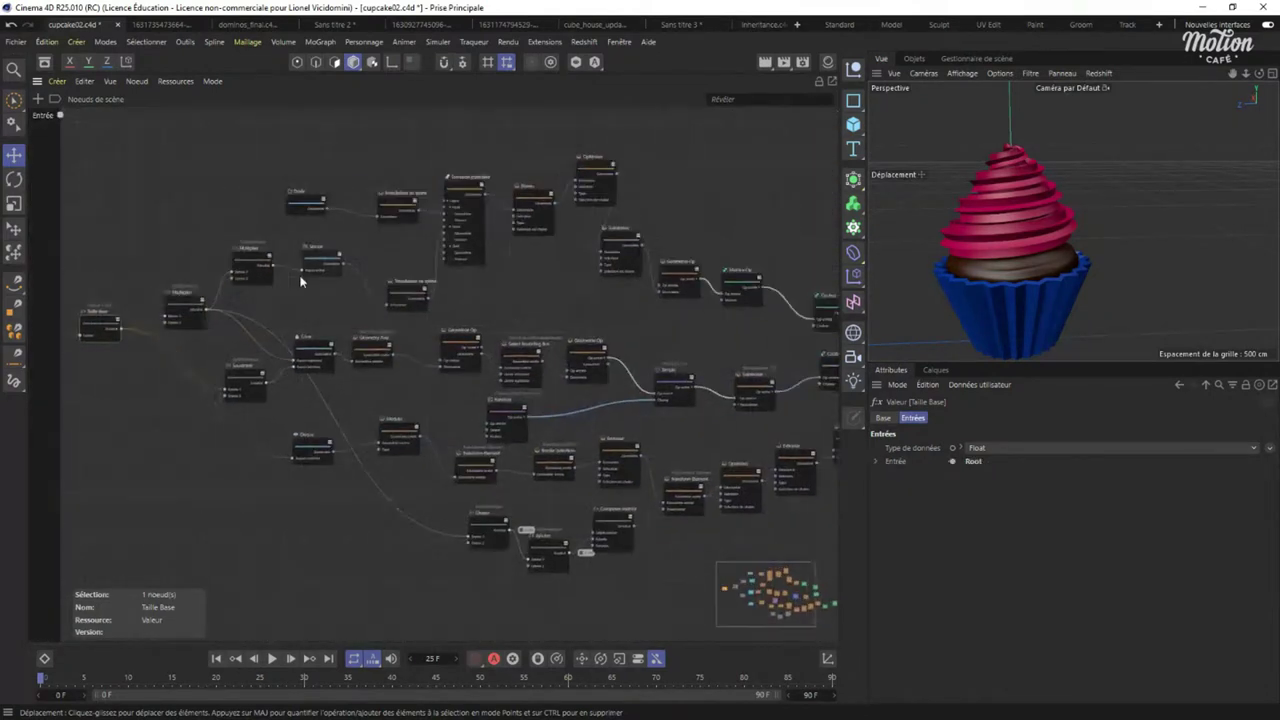
{"action": "middle_click_drag", "start_coordinate": [561, 254], "coordinate": [457, 288]}
{"action": "left_click_drag", "start_coordinate": [625, 335], "coordinate": [756, 315]}
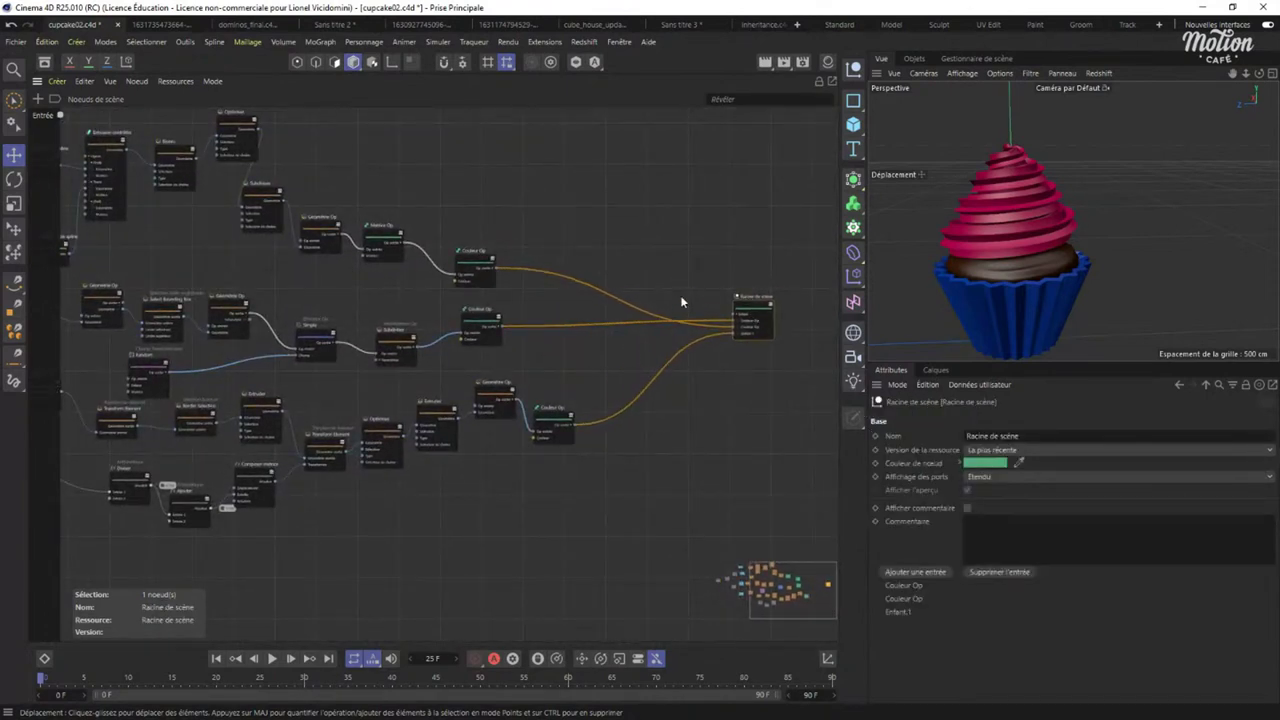
Add an Enfant Op node through the node search ('enfant') and place it near the Couleur Op nodes.
{"action": "double_click", "coordinate": [654, 215]}
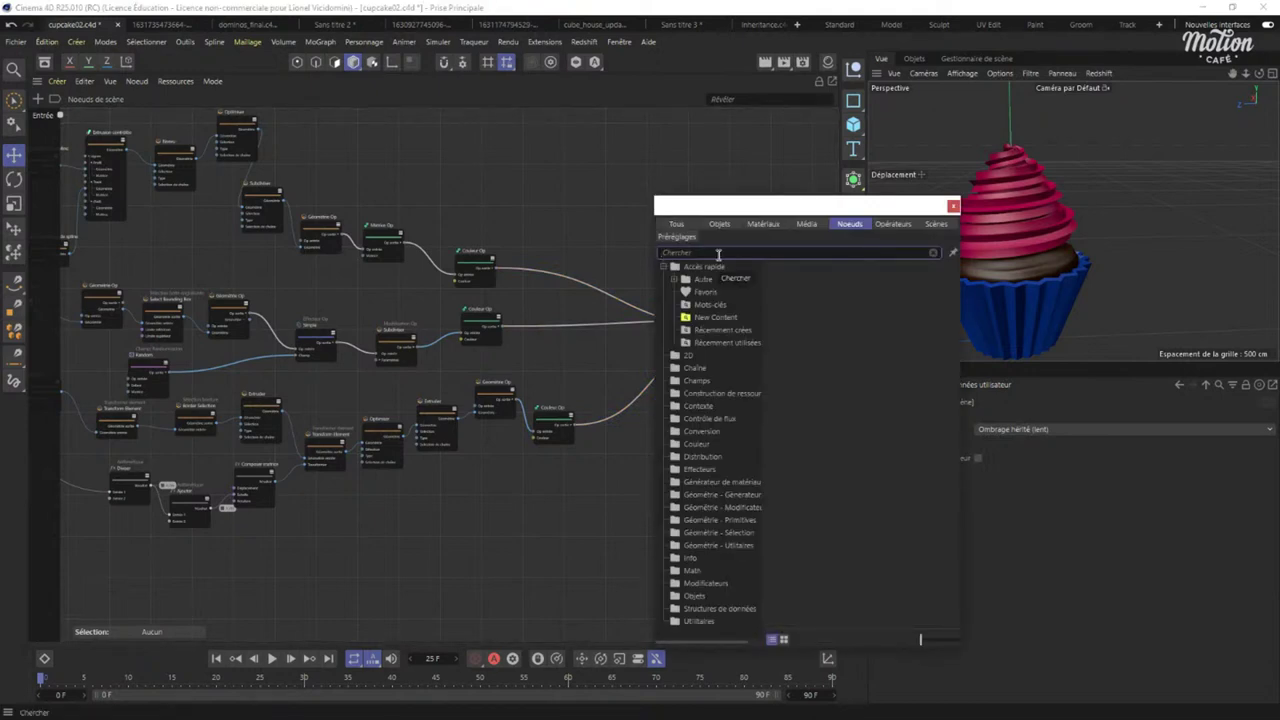
{"action": "type", "text": "enfant"}
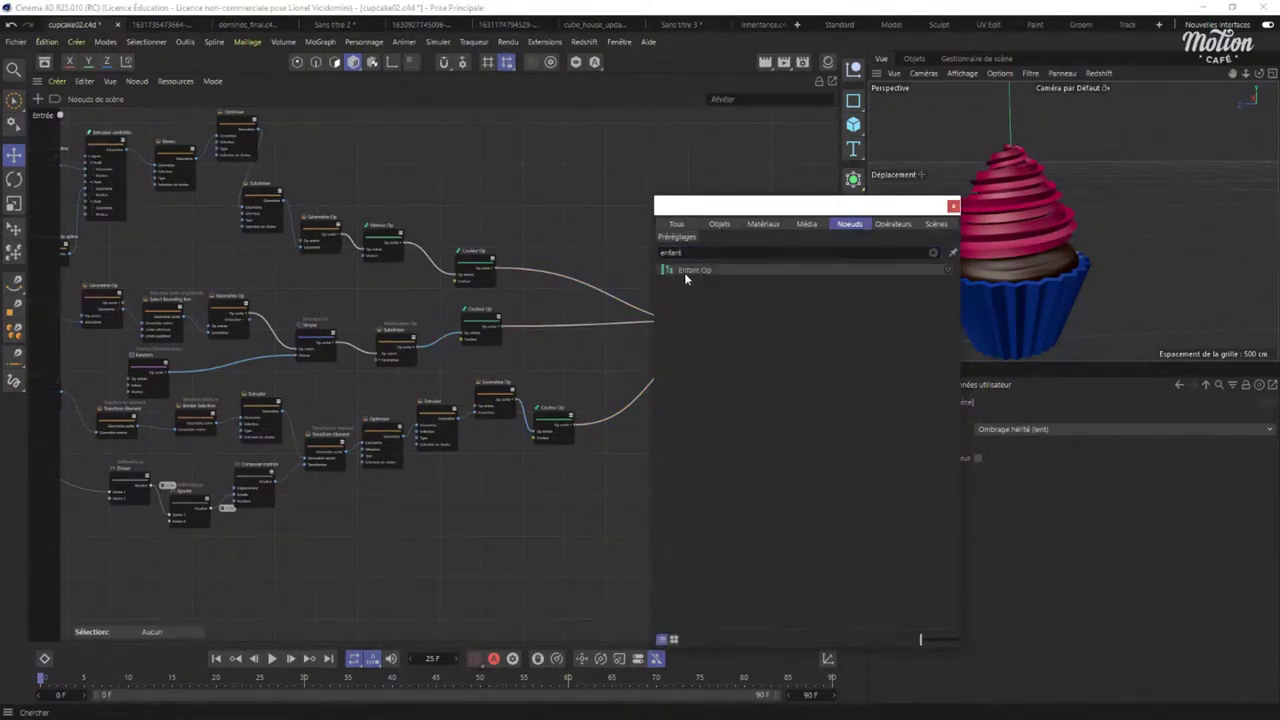
{"action": "double_click", "coordinate": [688, 270]}
{"action": "left_click", "coordinate": [647, 202]}
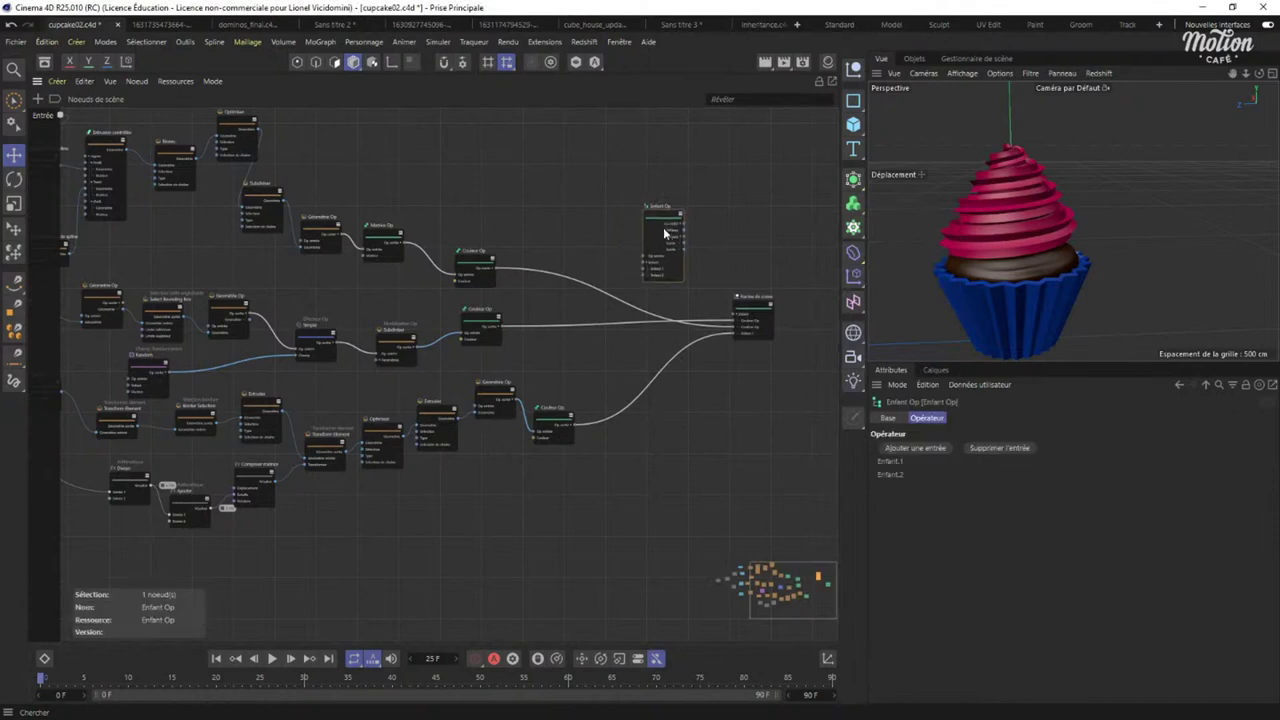
{"action": "scroll", "coordinate": [650, 205], "scroll_direction": "up", "scroll_amount": 5}
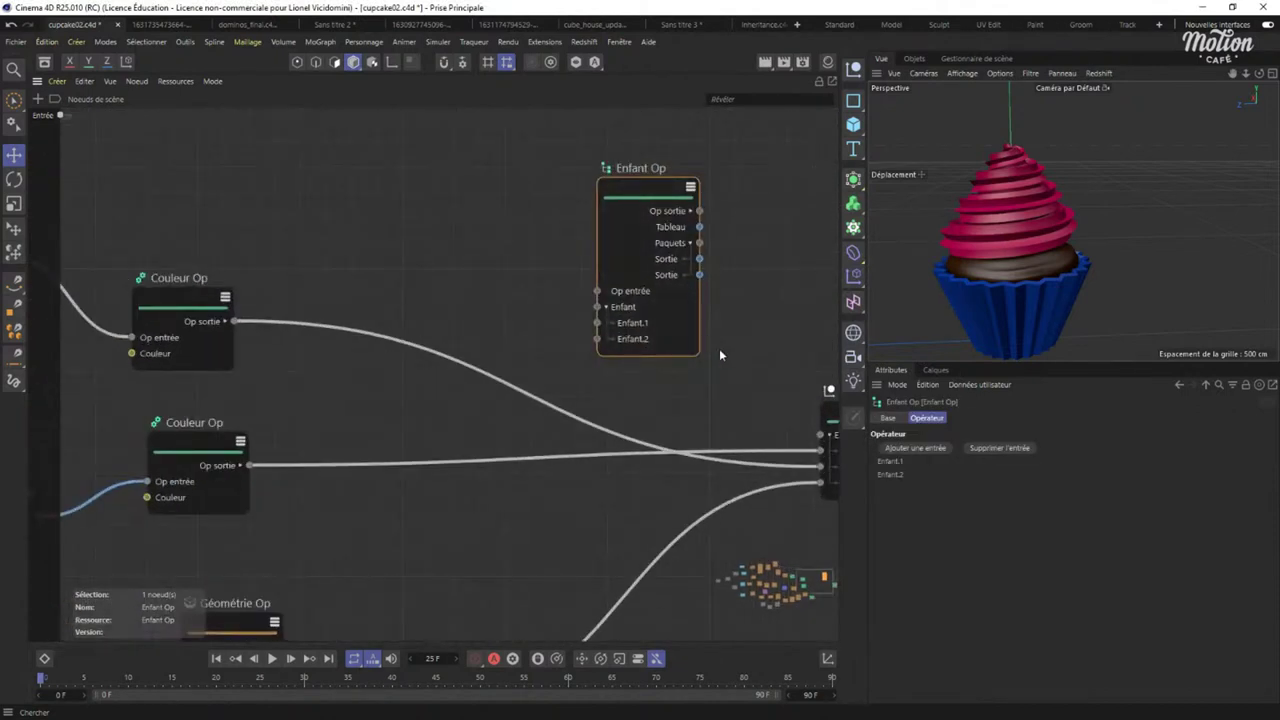
{"action": "scroll", "coordinate": [719, 348], "scroll_direction": "down", "scroll_amount": 3}
{"action": "left_click_drag", "start_coordinate": [695, 300], "coordinate": [750, 300]}
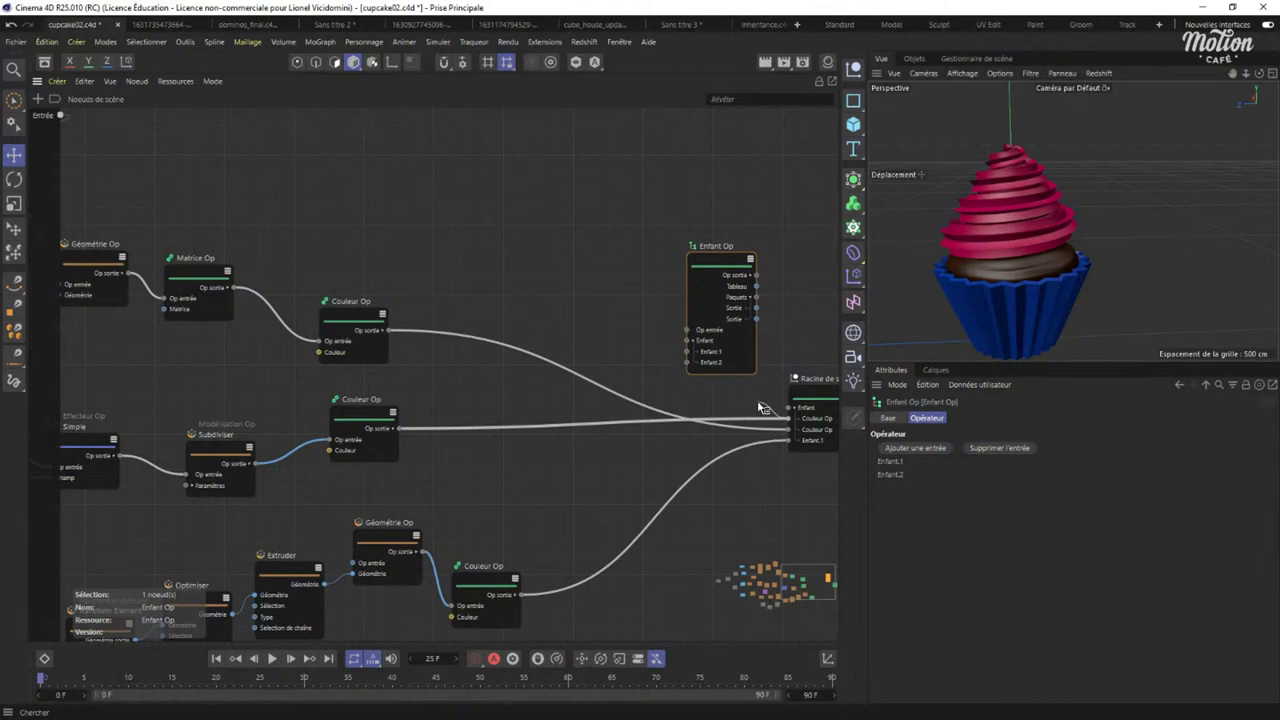
Wire the three Couleur Op outputs into Enfant Op, adding a third Enfant input.
{"action": "left_click_drag", "start_coordinate": [790, 418], "coordinate": [685, 350]}
{"action": "left_click_drag", "start_coordinate": [792, 430], "coordinate": [686, 361]}
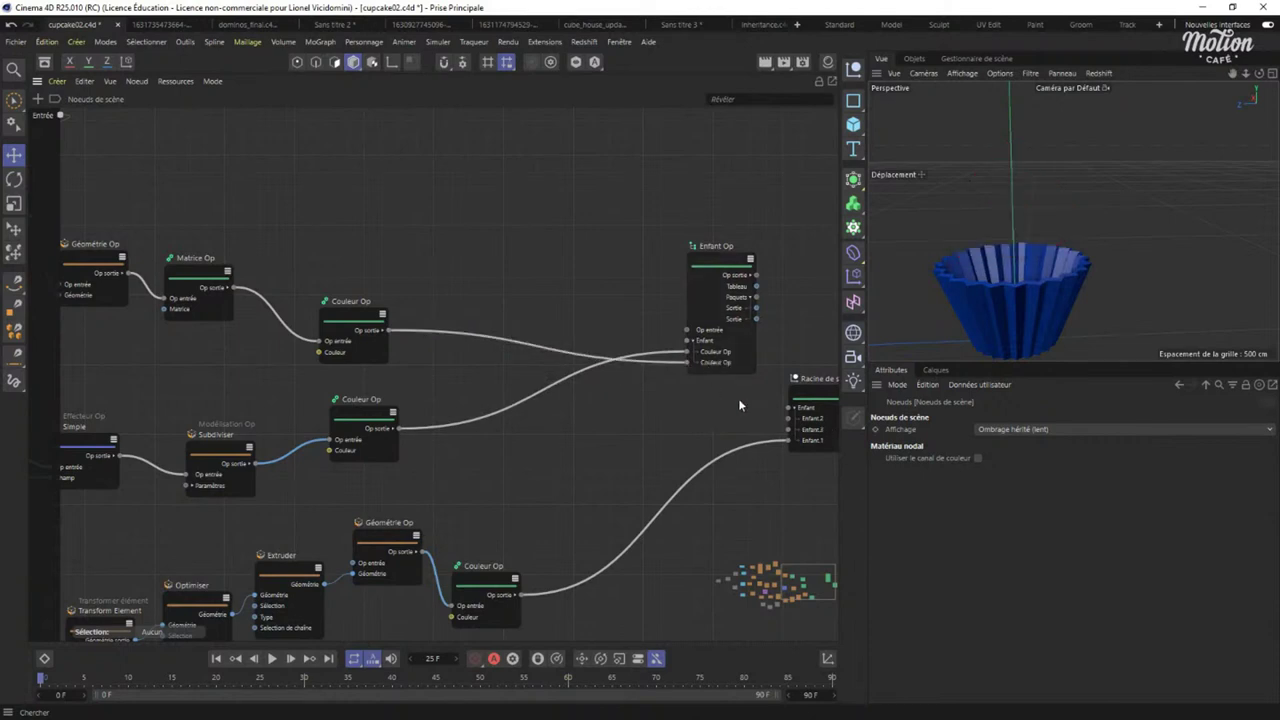
{"action": "left_click", "coordinate": [708, 315]}
{"action": "left_click", "coordinate": [933, 448]}
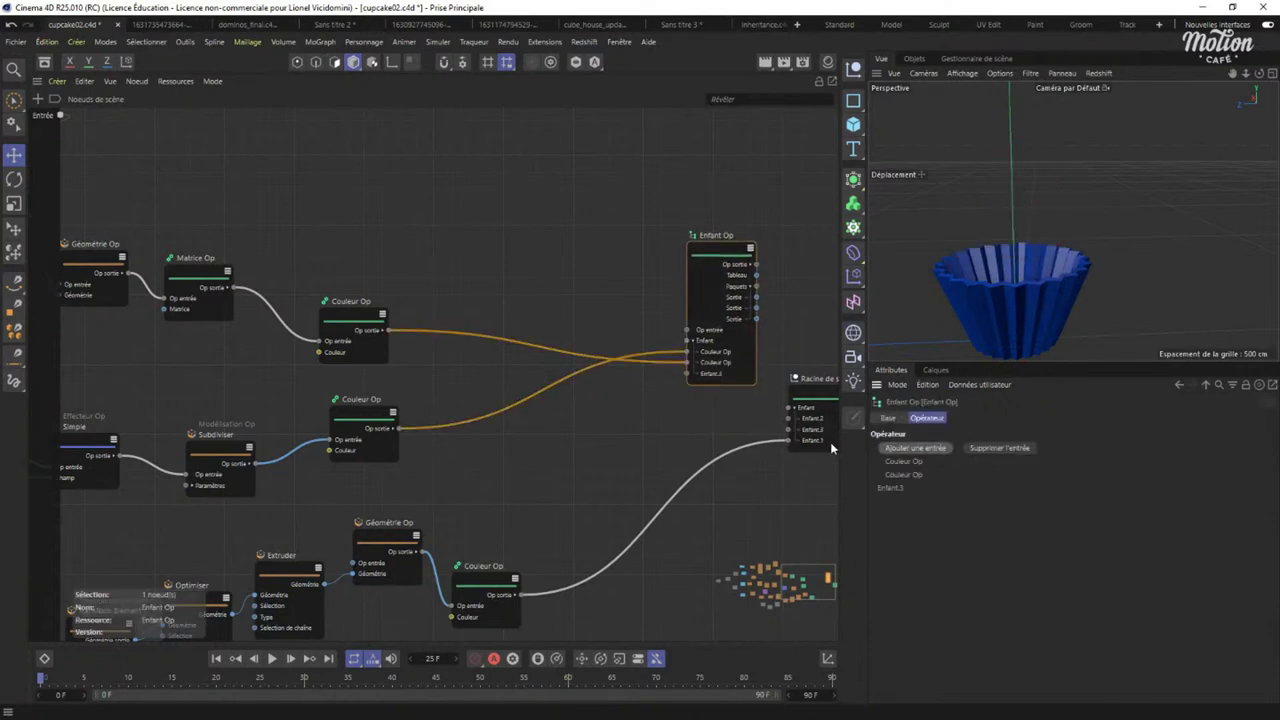
{"action": "left_click_drag", "start_coordinate": [786, 441], "coordinate": [687, 373]}
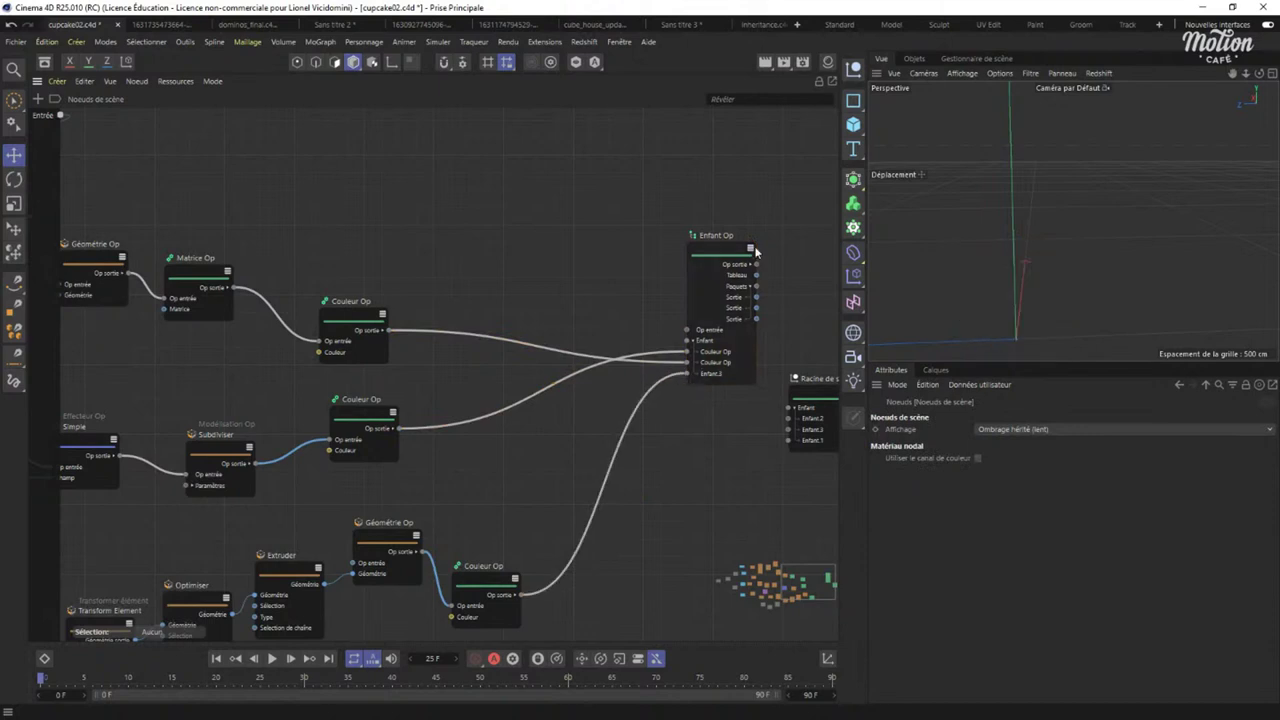
{"action": "left_click_drag", "start_coordinate": [743, 276], "coordinate": [789, 412]}
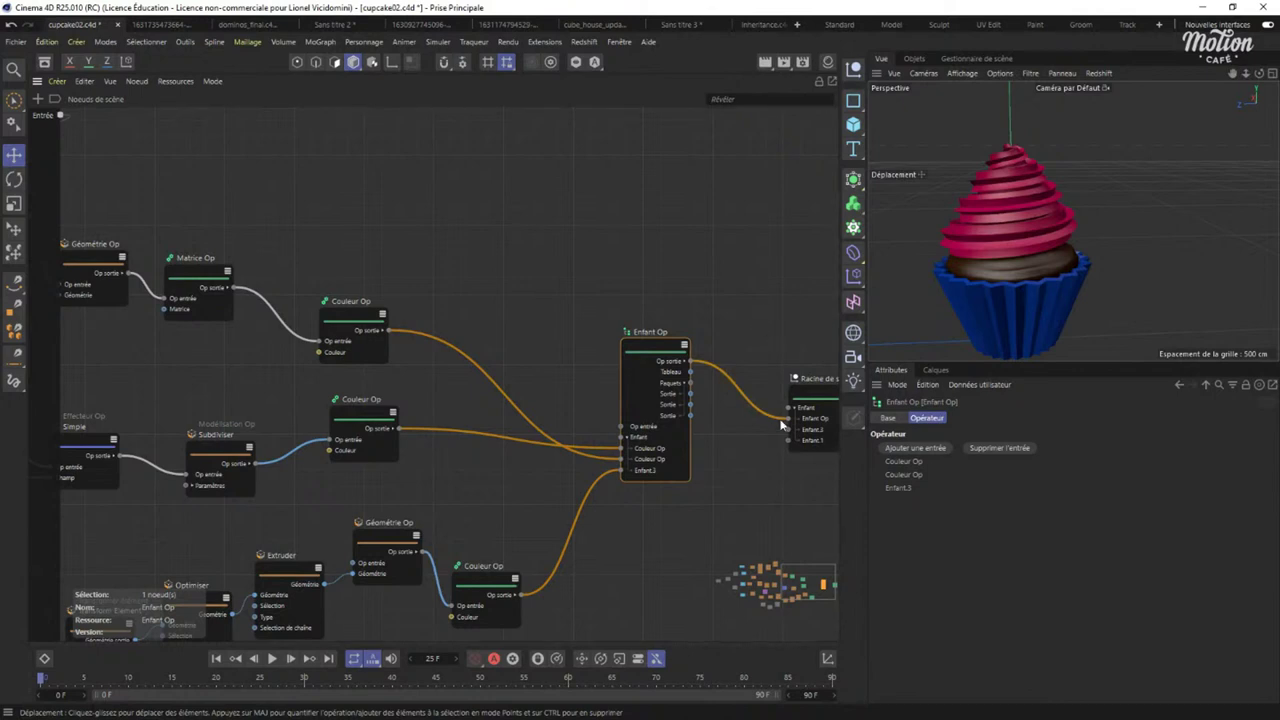
Unplug Enfant Op from the scene root and propagate its output as the graph's Op sortie port.
{"action": "left_click_drag", "start_coordinate": [789, 418], "coordinate": [761, 238]}
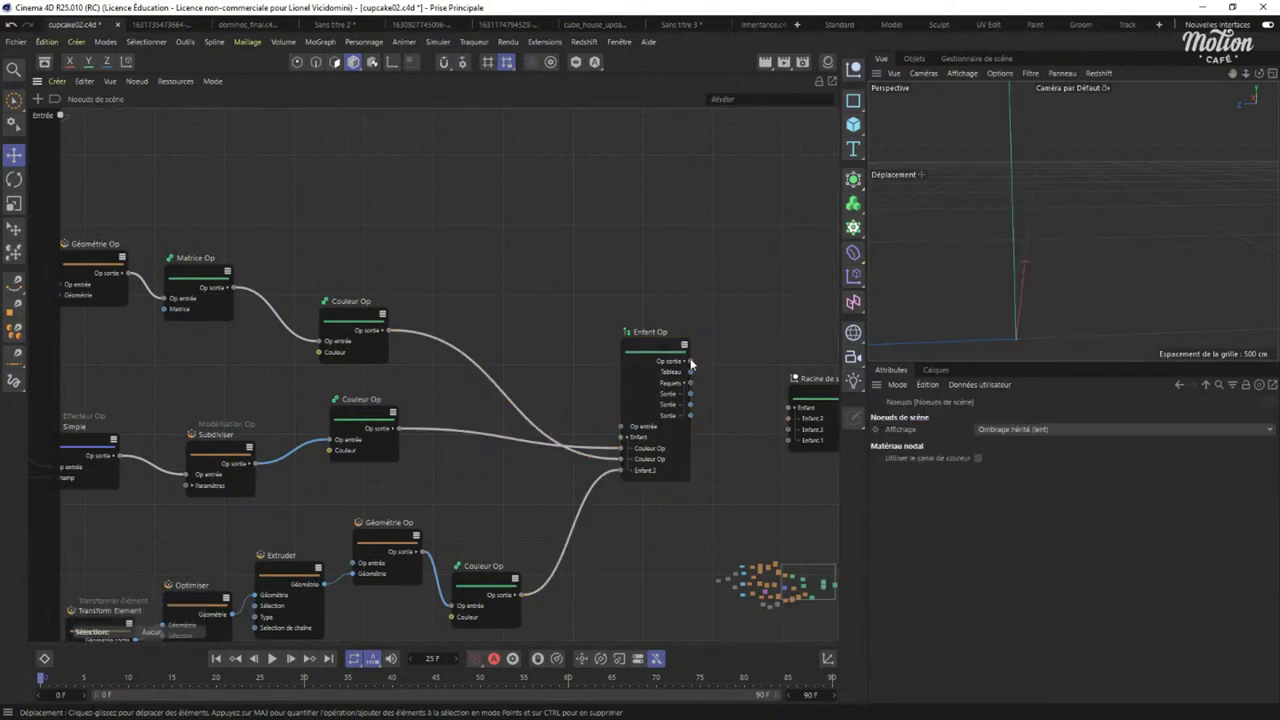
{"action": "left_click_drag", "start_coordinate": [690, 360], "coordinate": [775, 229]}
{"action": "left_click", "coordinate": [846, 238]}
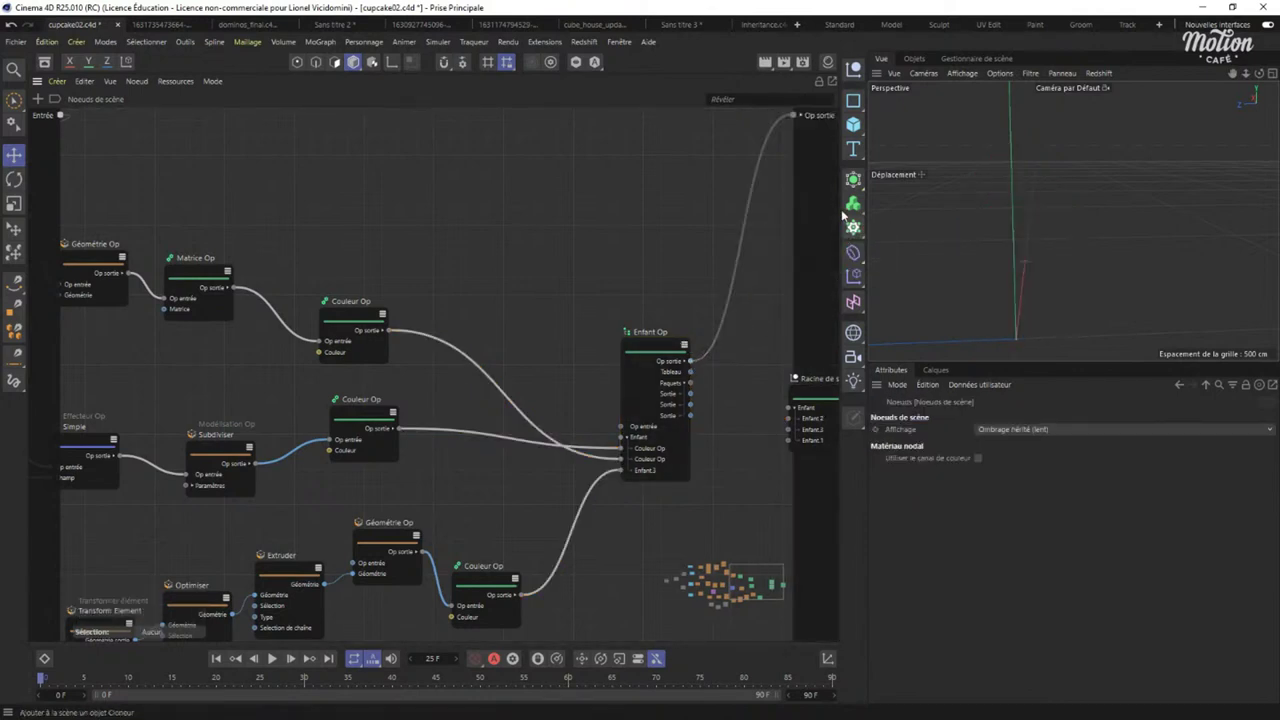
{"action": "scroll", "coordinate": [556, 333], "scroll_direction": "down", "scroll_amount": 3}
{"action": "scroll", "coordinate": [563, 341], "scroll_direction": "up", "scroll_amount": 2}
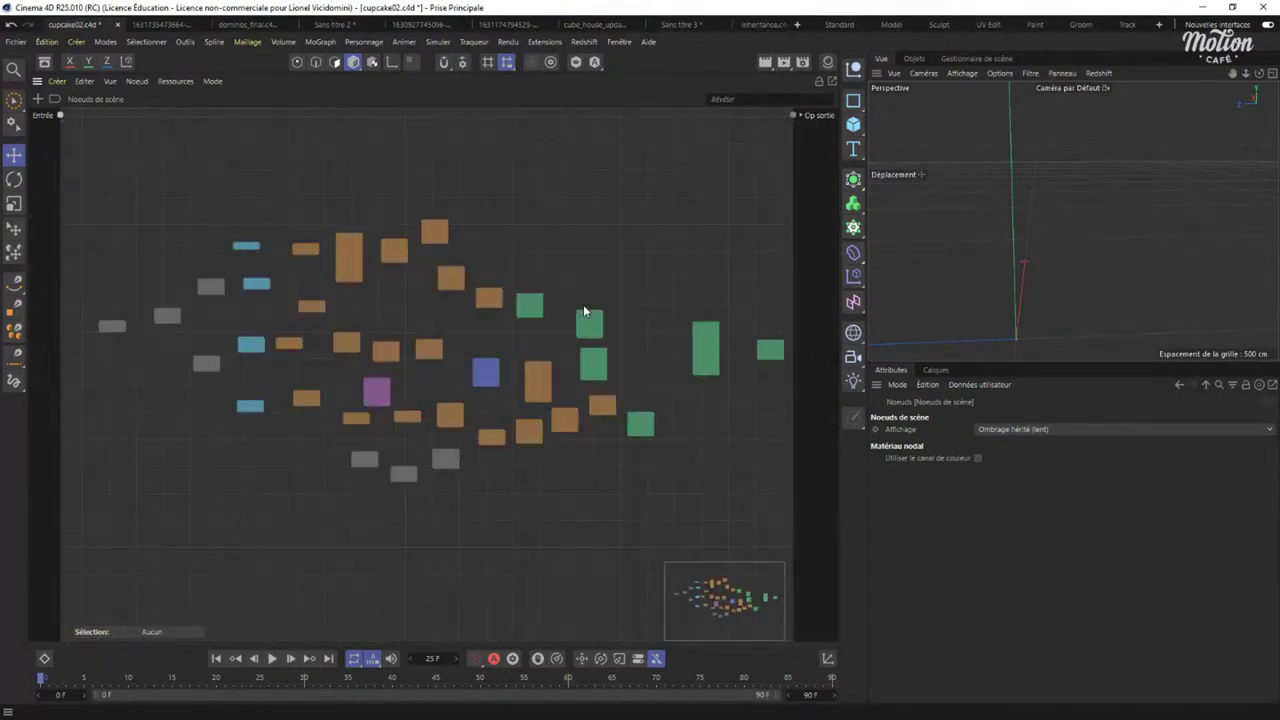
{"action": "left_click_drag", "start_coordinate": [73, 152], "coordinate": [826, 543]}
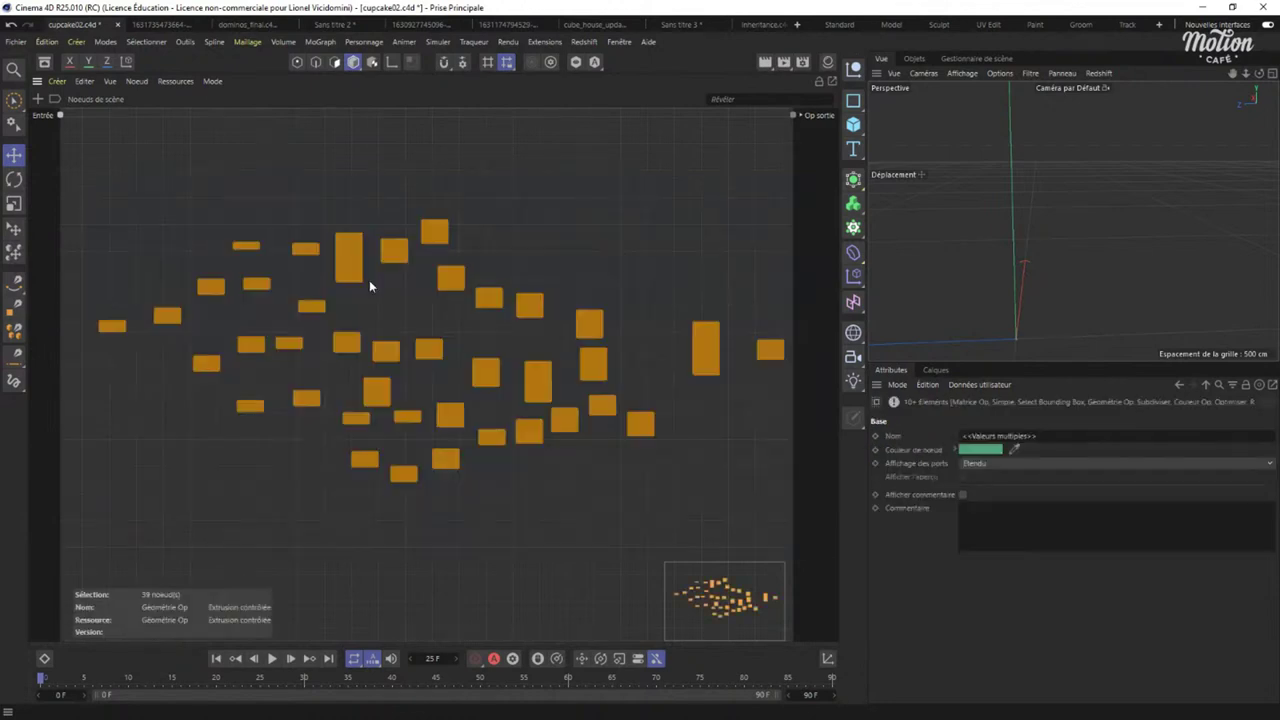
{"action": "left_click", "coordinate": [170, 82]}
{"action": "mouse_move", "coordinate": [141, 84]}
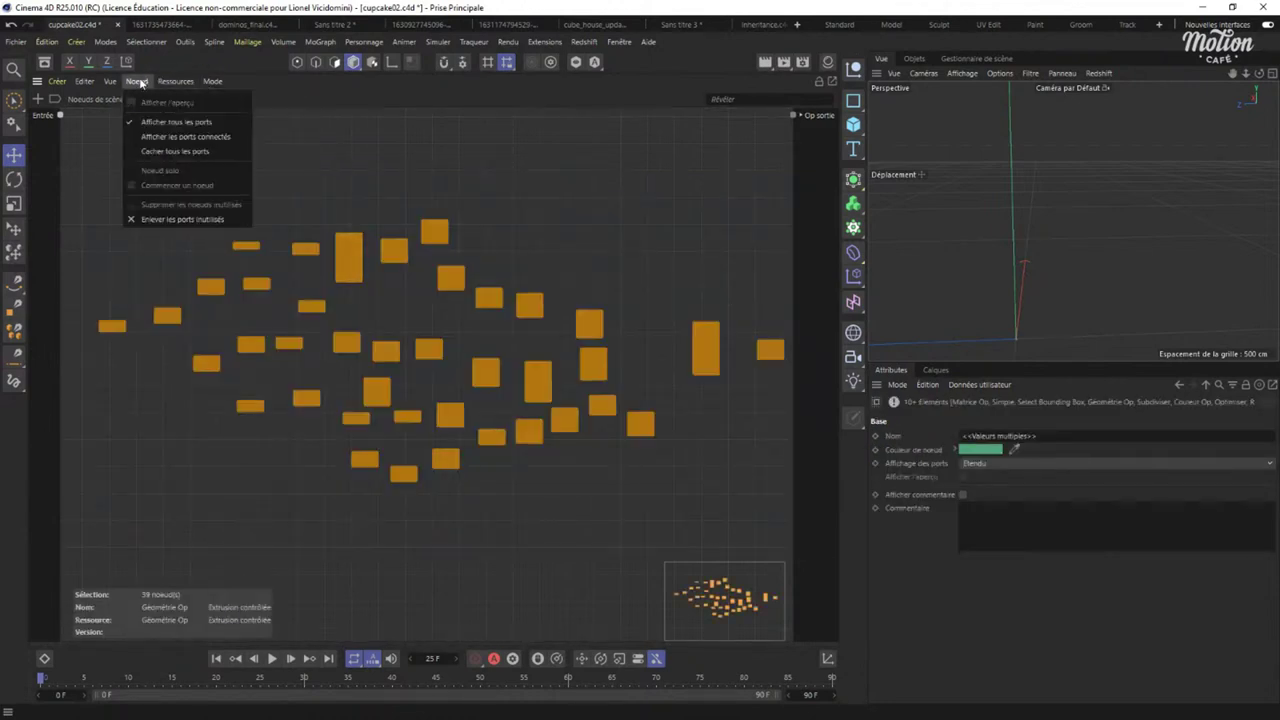
{"action": "left_click", "coordinate": [467, 172]}
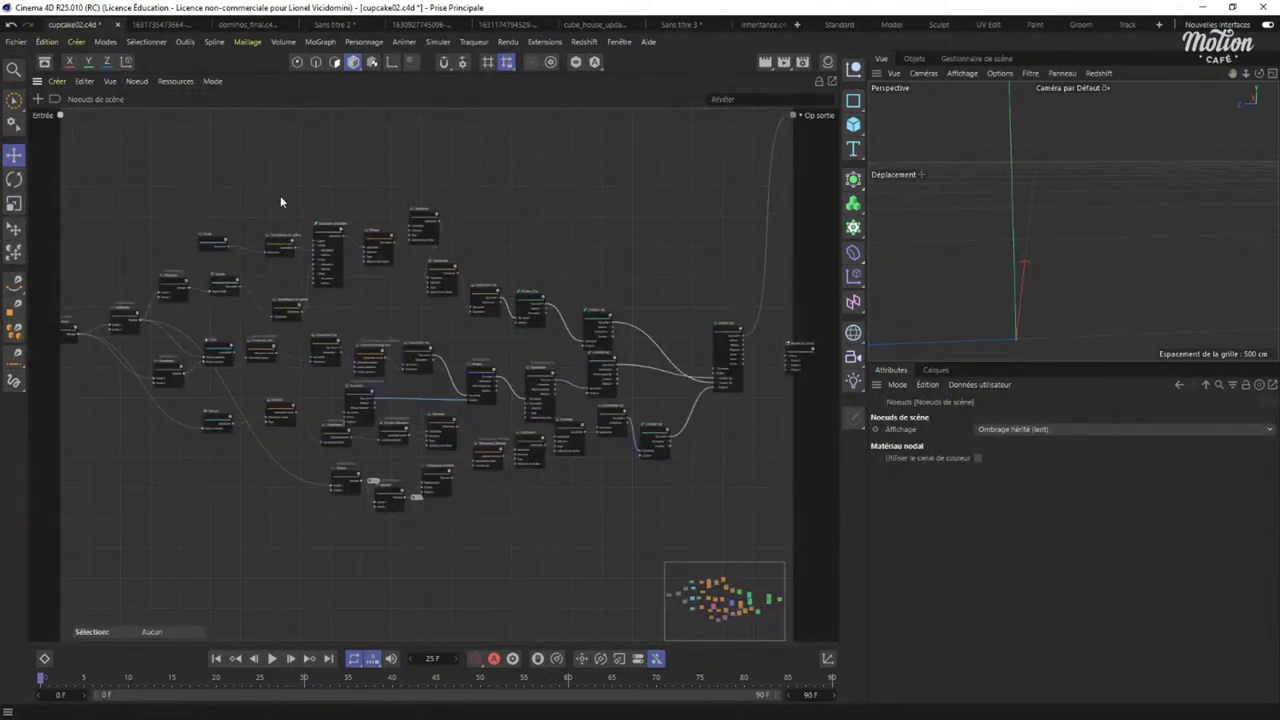
{"action": "key", "text": "ctrl+a"}
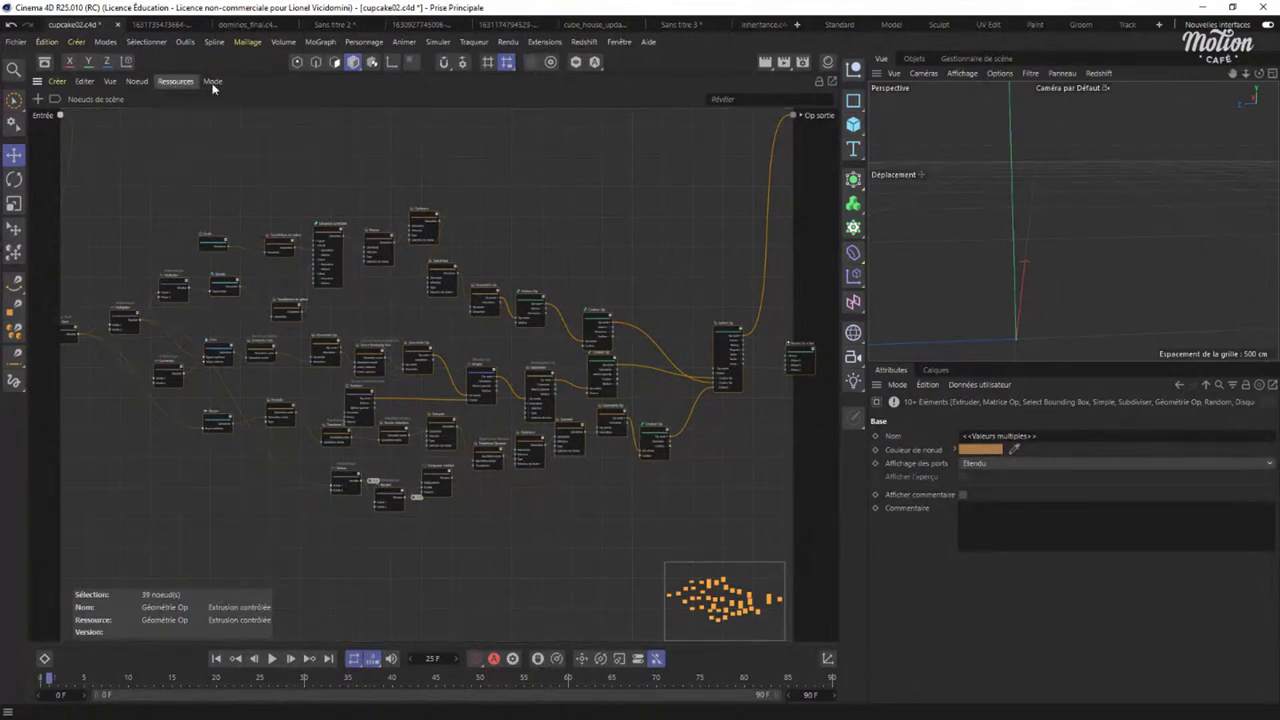
{"action": "left_click", "coordinate": [176, 81]}
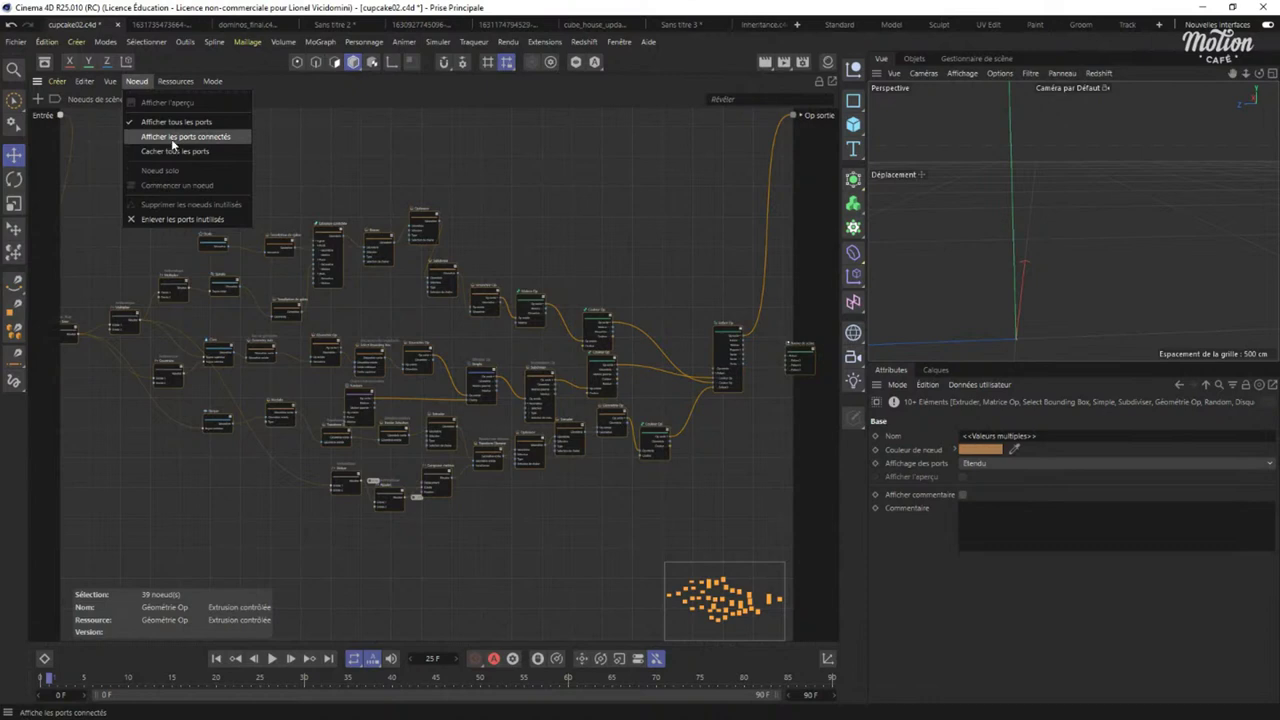
{"action": "left_click", "coordinate": [315, 163]}
Select all nodes and collapse them into one Opérateur groupe with Grouper les noeuds.
{"action": "key", "text": "ctrl+a"}
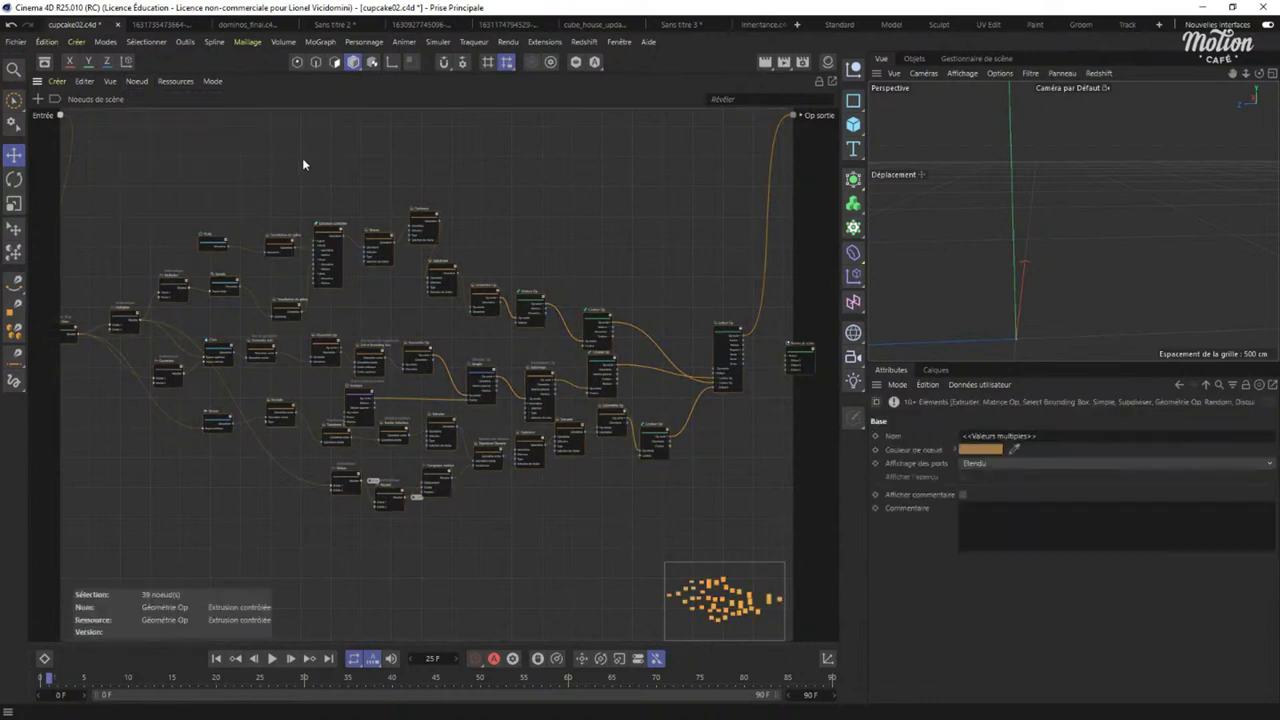
{"action": "right_click", "coordinate": [309, 151]}
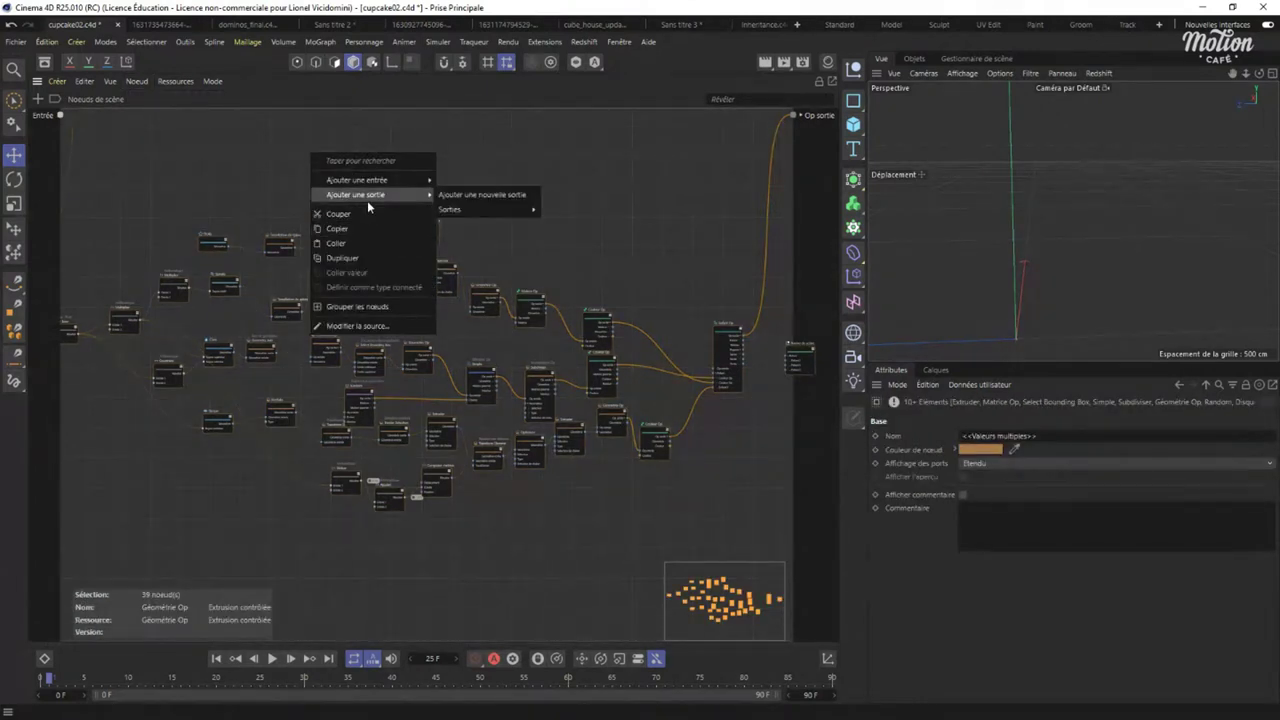
{"action": "left_click", "coordinate": [360, 306]}
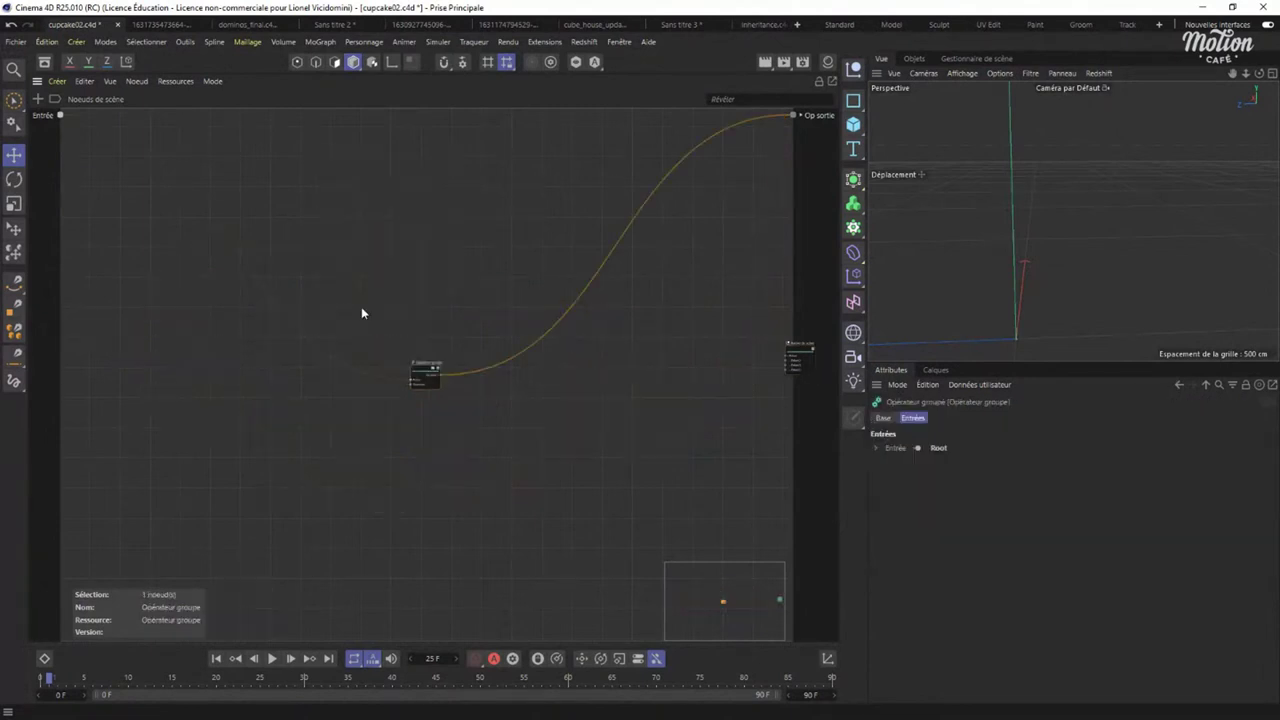
{"action": "scroll", "coordinate": [422, 380], "scroll_direction": "up", "scroll_amount": 10}
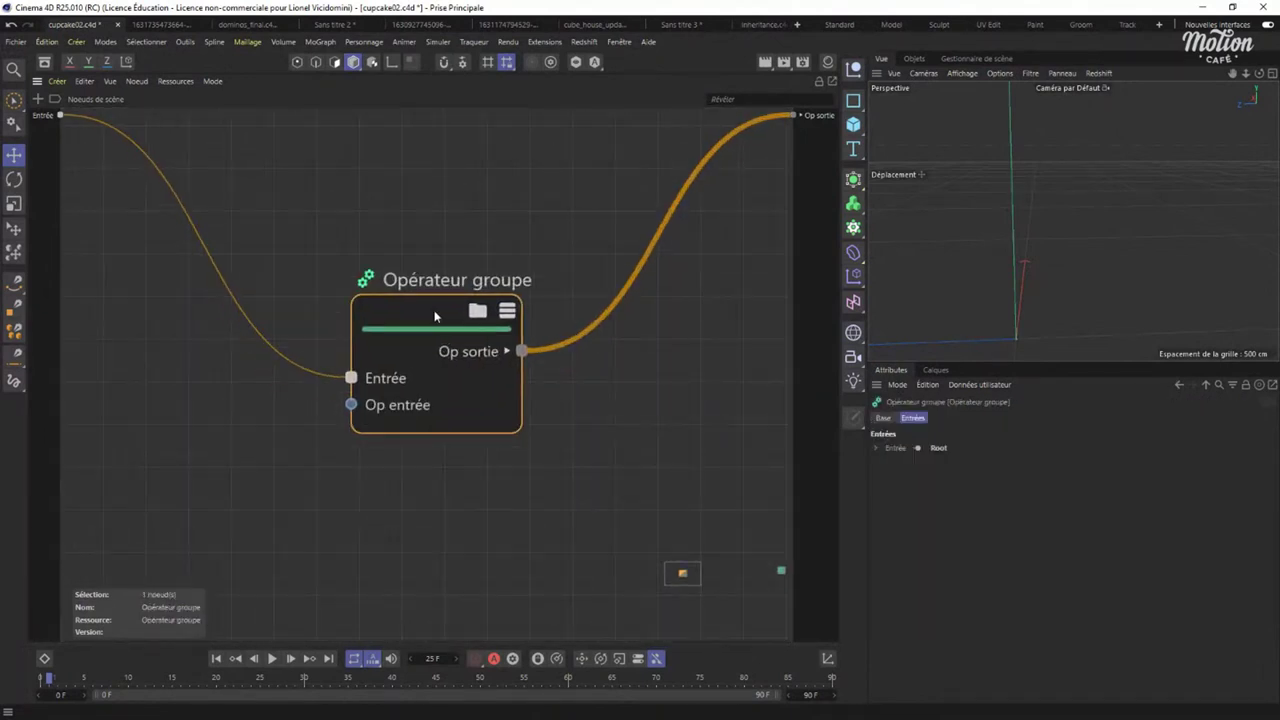
{"action": "scroll", "coordinate": [434, 243], "scroll_direction": "down", "scroll_amount": 3}
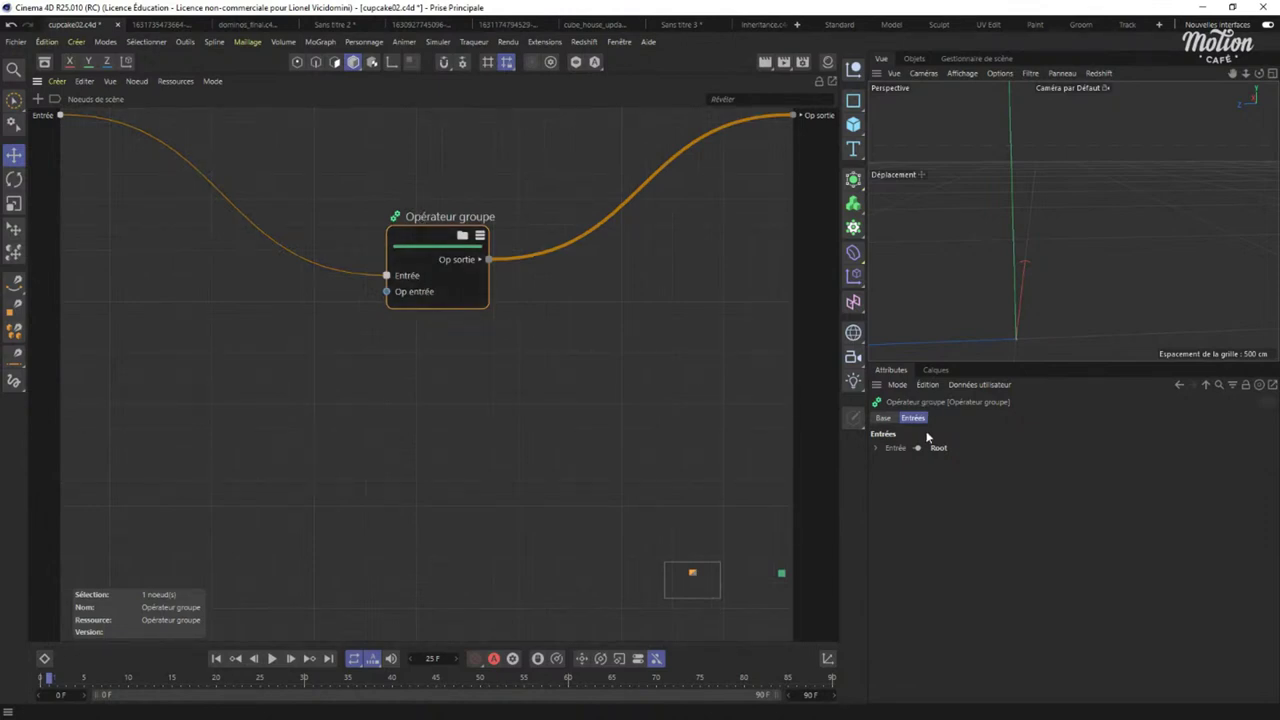
Set the group's Entrée to 47.15, reposition the group node, and step inside it.
{"action": "left_click", "coordinate": [883, 418]}
{"action": "left_click", "coordinate": [912, 418]}
{"action": "left_click", "coordinate": [876, 448]}
{"action": "left_click_drag", "start_coordinate": [946, 479], "coordinate": [933, 479]}
{"action": "left_click_drag", "start_coordinate": [405, 242], "coordinate": [426, 227]}
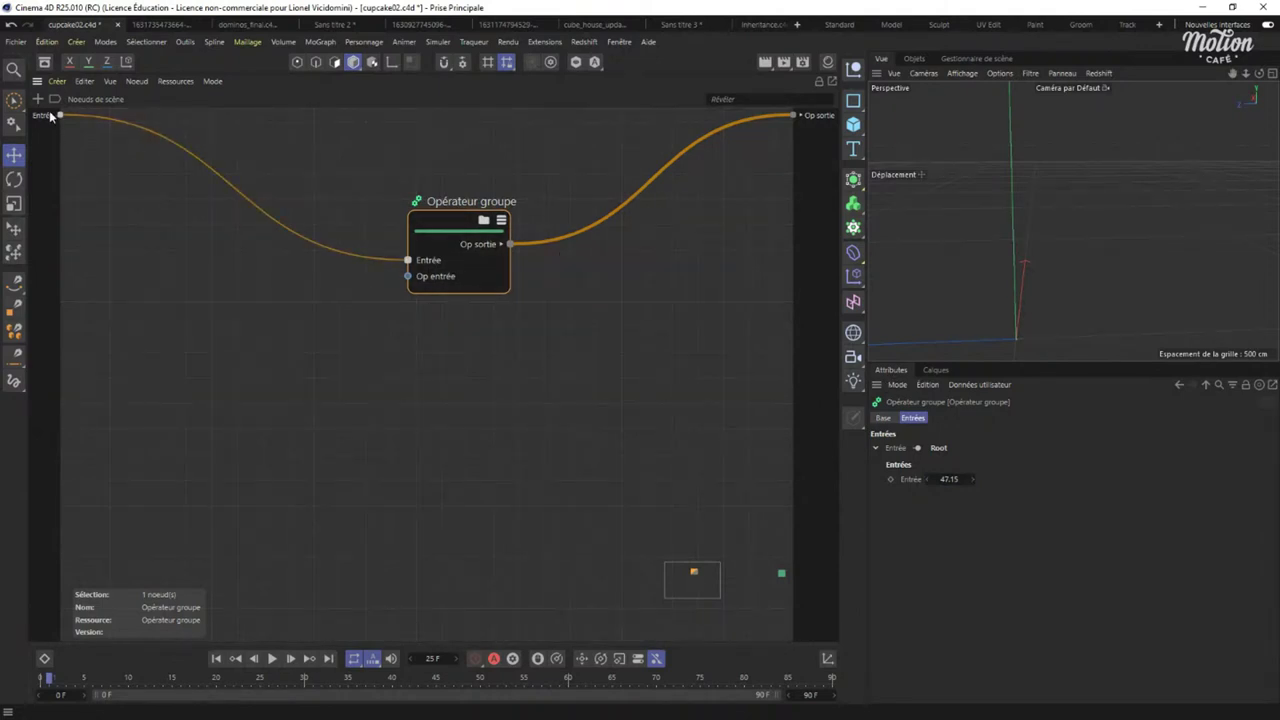
{"action": "left_click", "coordinate": [483, 221]}
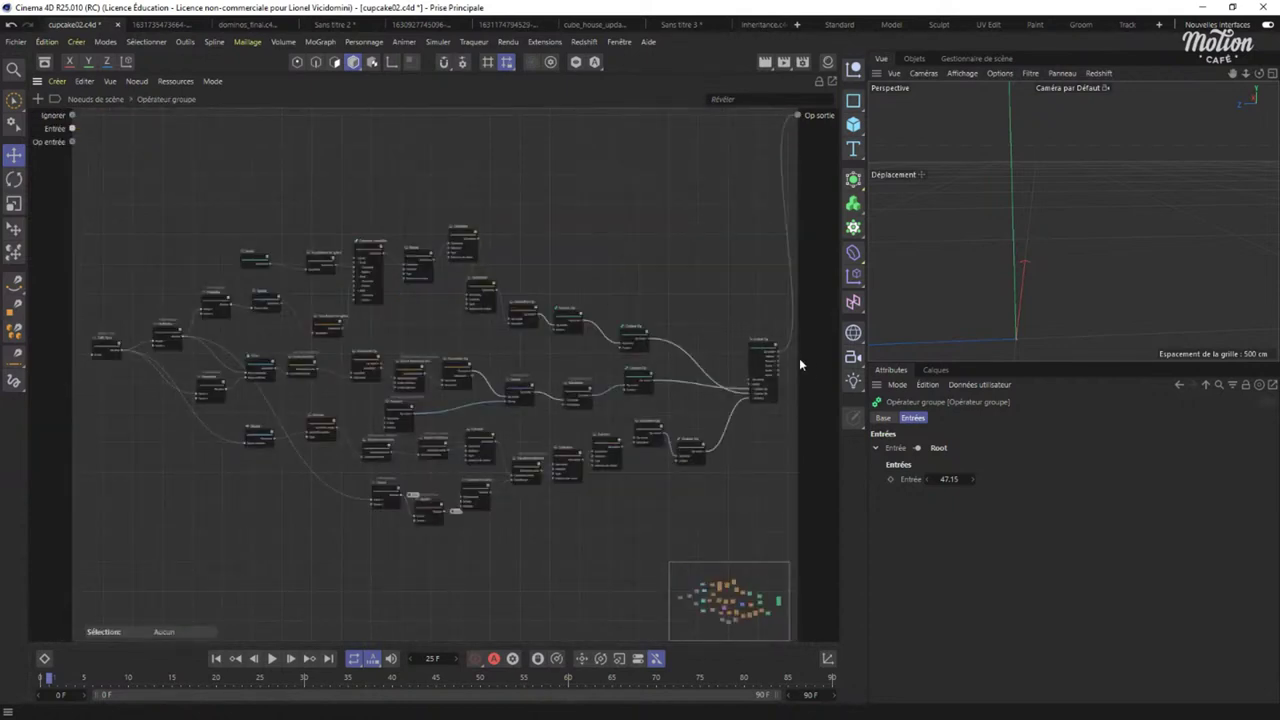
Rearrange the nodes and unplug Opérateur groupe from the graph's Op sortie.
{"action": "left_click_drag", "start_coordinate": [763, 358], "coordinate": [737, 335]}
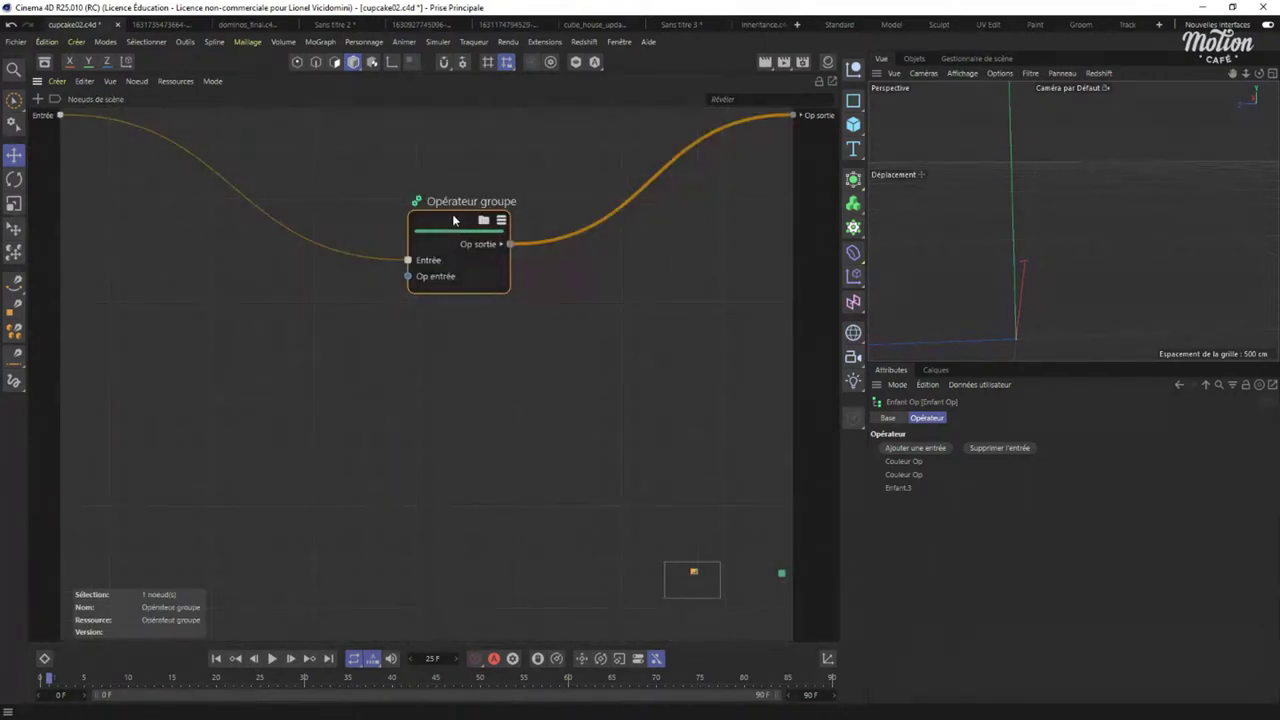
{"action": "left_click_drag", "start_coordinate": [465, 202], "coordinate": [352, 206]}
{"action": "double_click", "coordinate": [537, 330]}
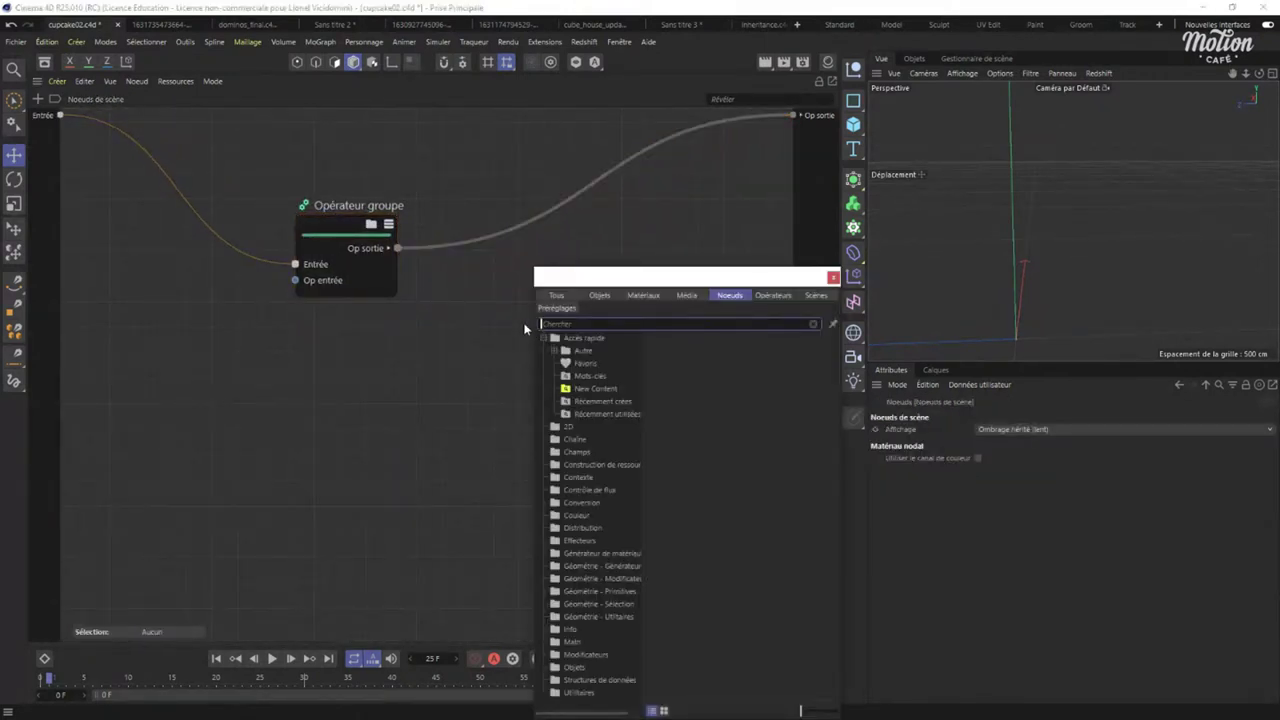
{"action": "left_click", "coordinate": [525, 328]}
{"action": "left_click_drag", "start_coordinate": [318, 231], "coordinate": [340, 226]}
{"action": "left_click_drag", "start_coordinate": [791, 114], "coordinate": [720, 168]}
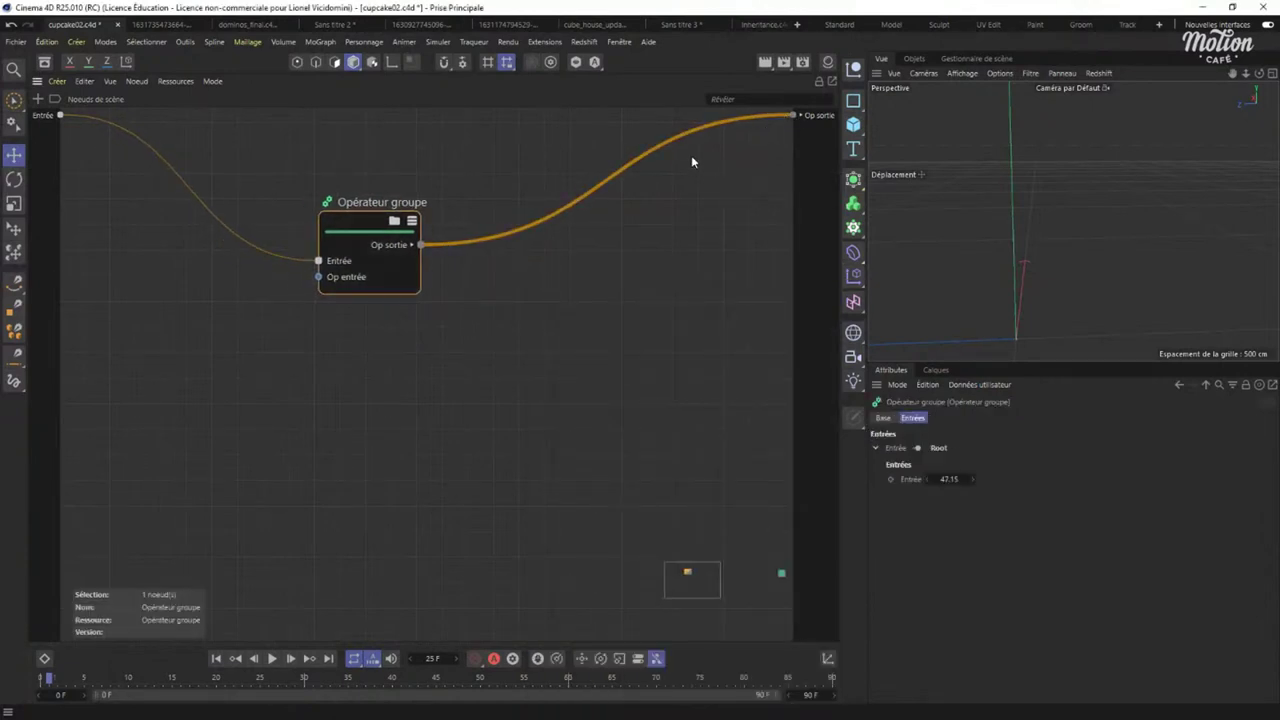
{"action": "left_click_drag", "start_coordinate": [791, 114], "coordinate": [623, 245]}
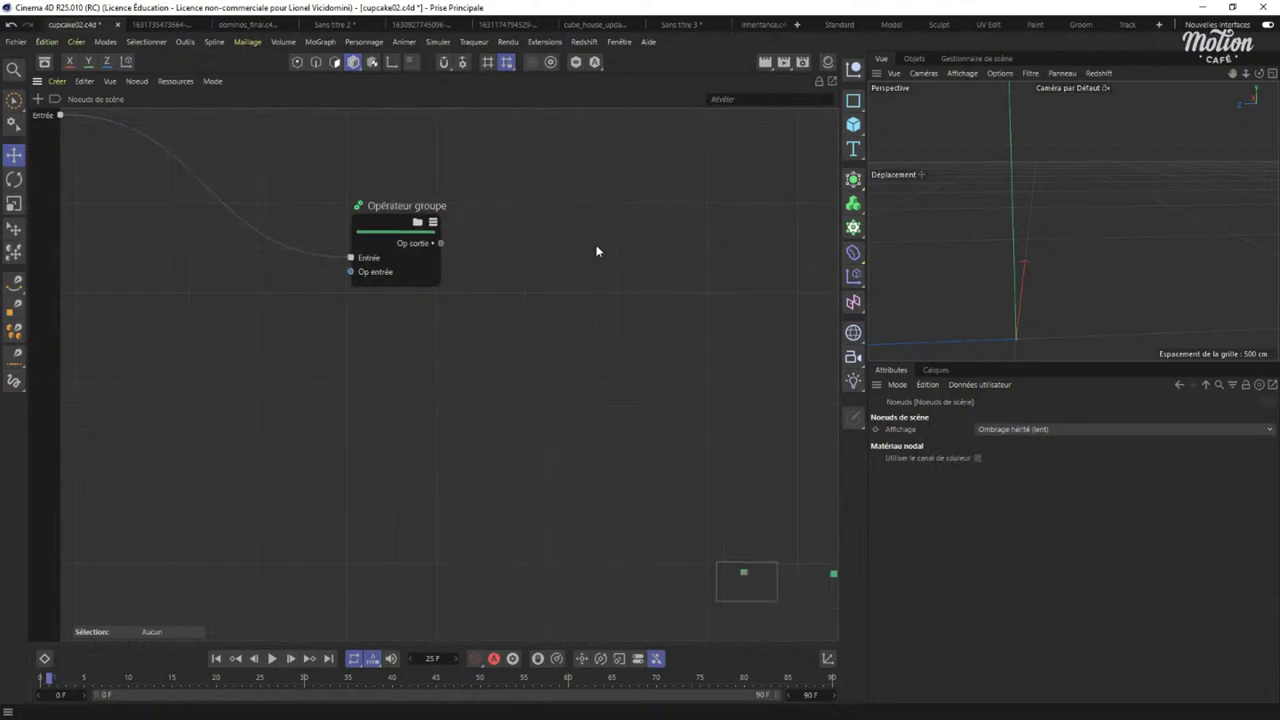
Bring Racine de scène beside the group and wire the group into its Enfant input.
{"action": "scroll", "coordinate": [600, 260], "scroll_direction": "down", "scroll_amount": 2}
{"action": "middle_click_drag", "start_coordinate": [646, 326], "coordinate": [434, 343]}
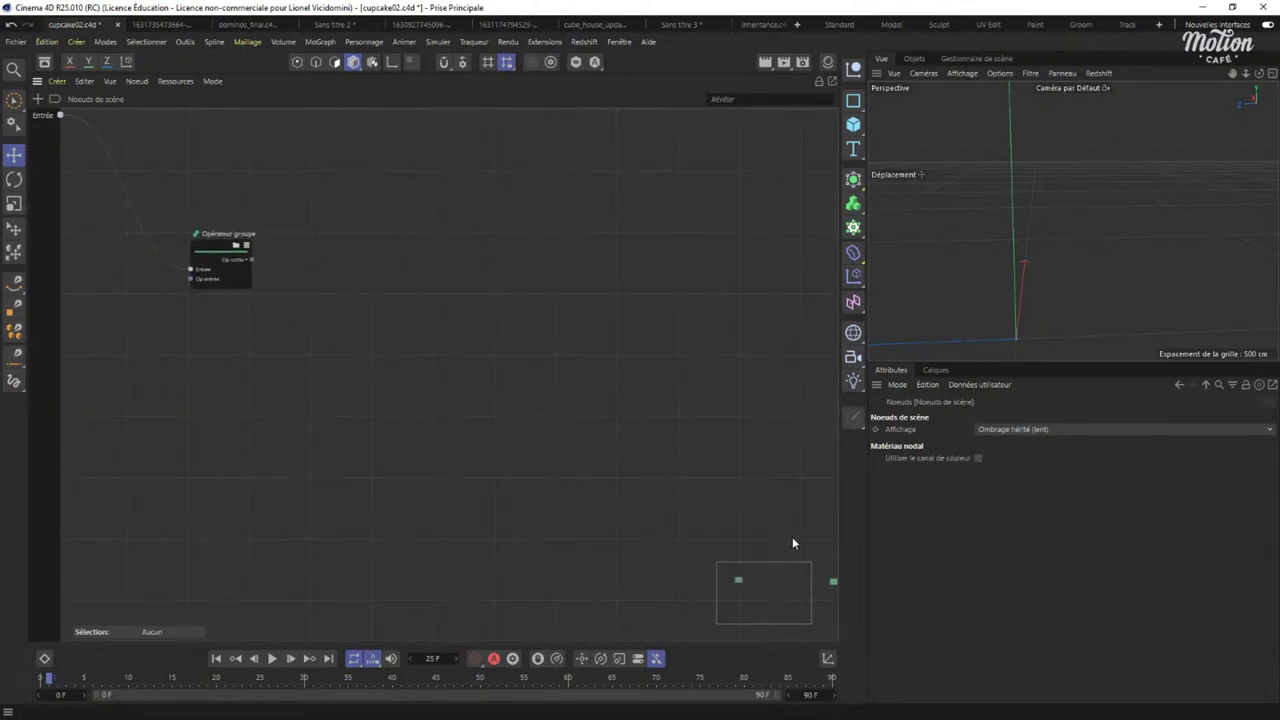
{"action": "left_click_drag", "start_coordinate": [214, 249], "coordinate": [656, 399]}
{"action": "middle_click_drag", "start_coordinate": [656, 399], "coordinate": [302, 351]}
{"action": "left_click_drag", "start_coordinate": [670, 231], "coordinate": [391, 411]}
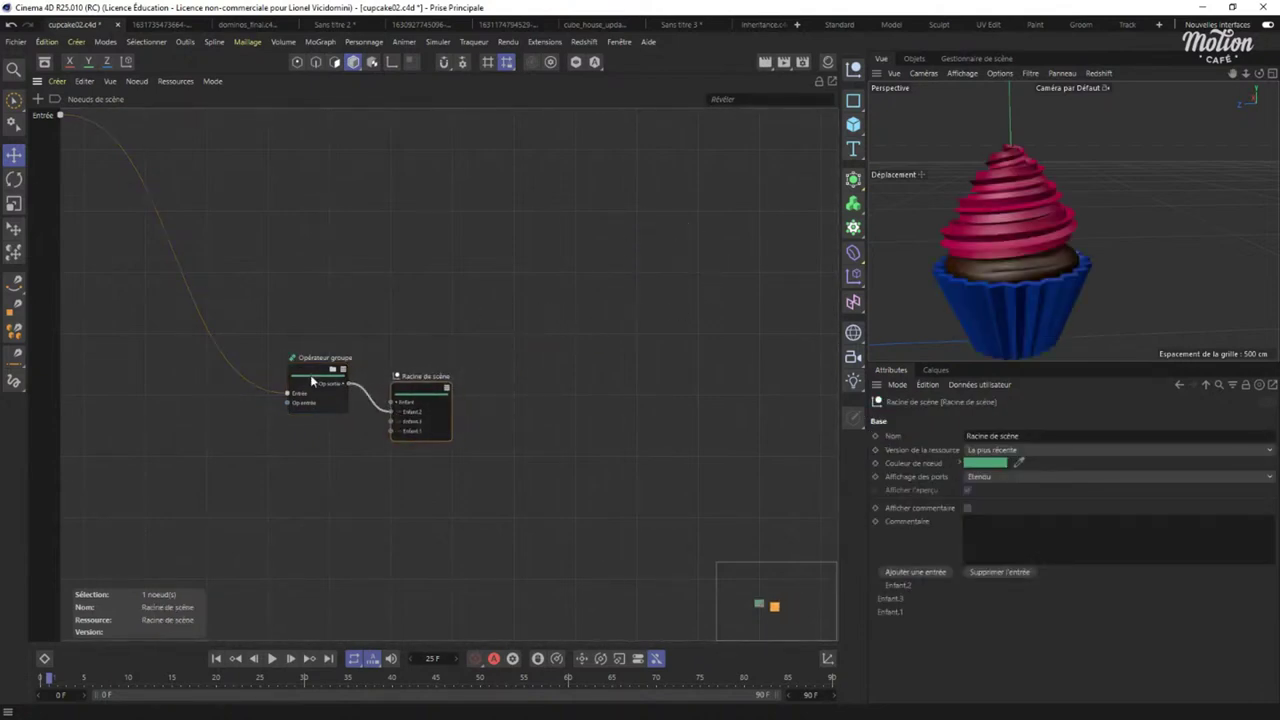
{"action": "left_click_drag", "start_coordinate": [320, 390], "coordinate": [307, 392]}
{"action": "left_click", "coordinate": [176, 81]}
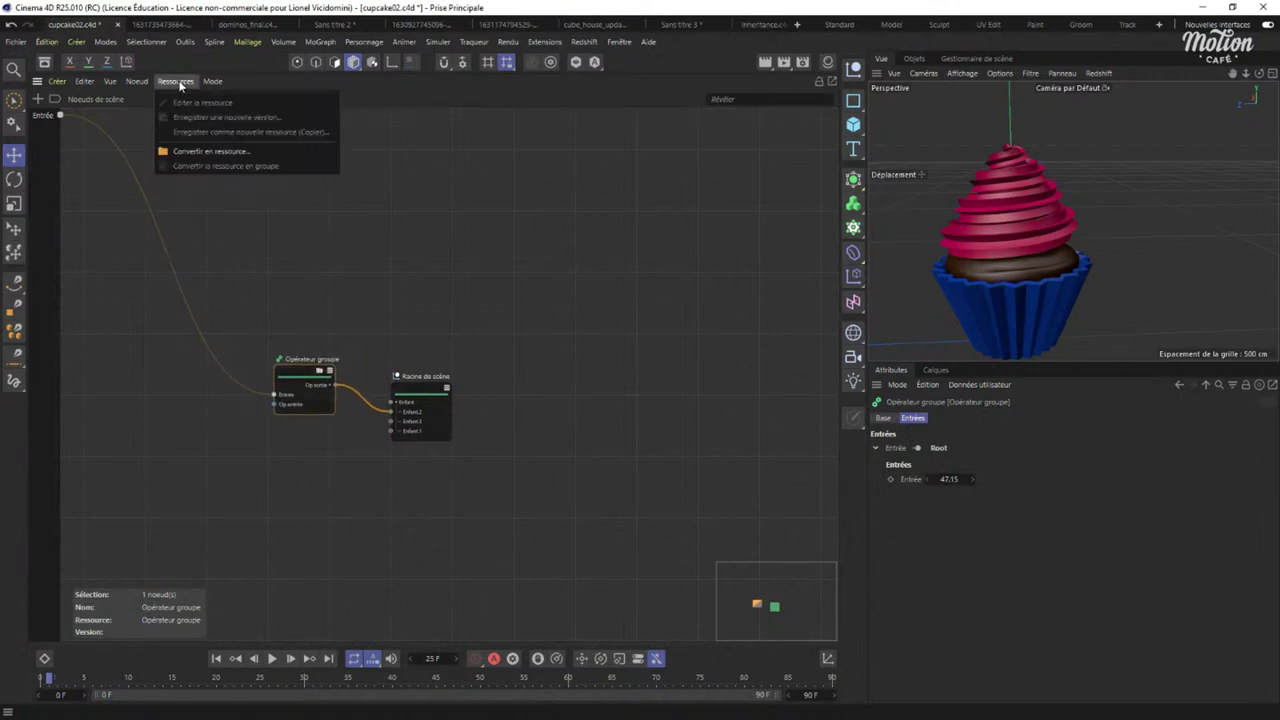
Save the group as a resource named Cupcake in the Noeuds > Géométrie - Générateur category.
{"action": "left_click", "coordinate": [197, 152]}
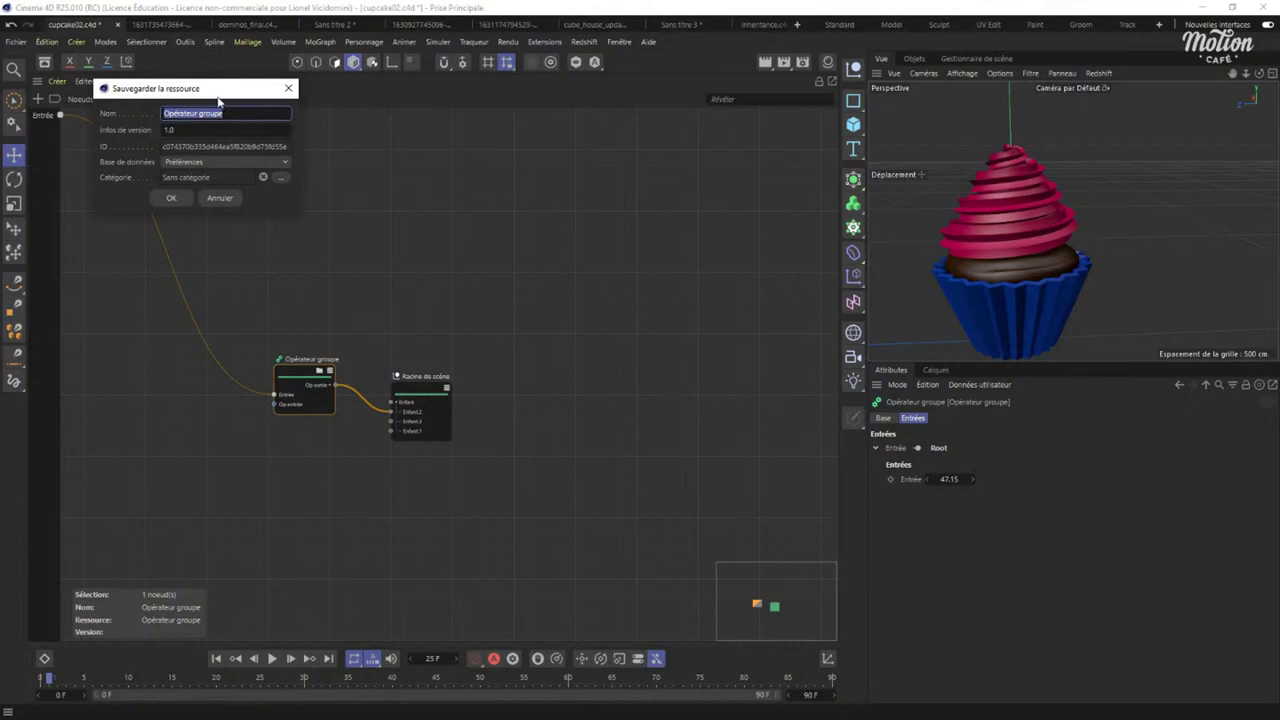
{"action": "left_click", "coordinate": [280, 177]}
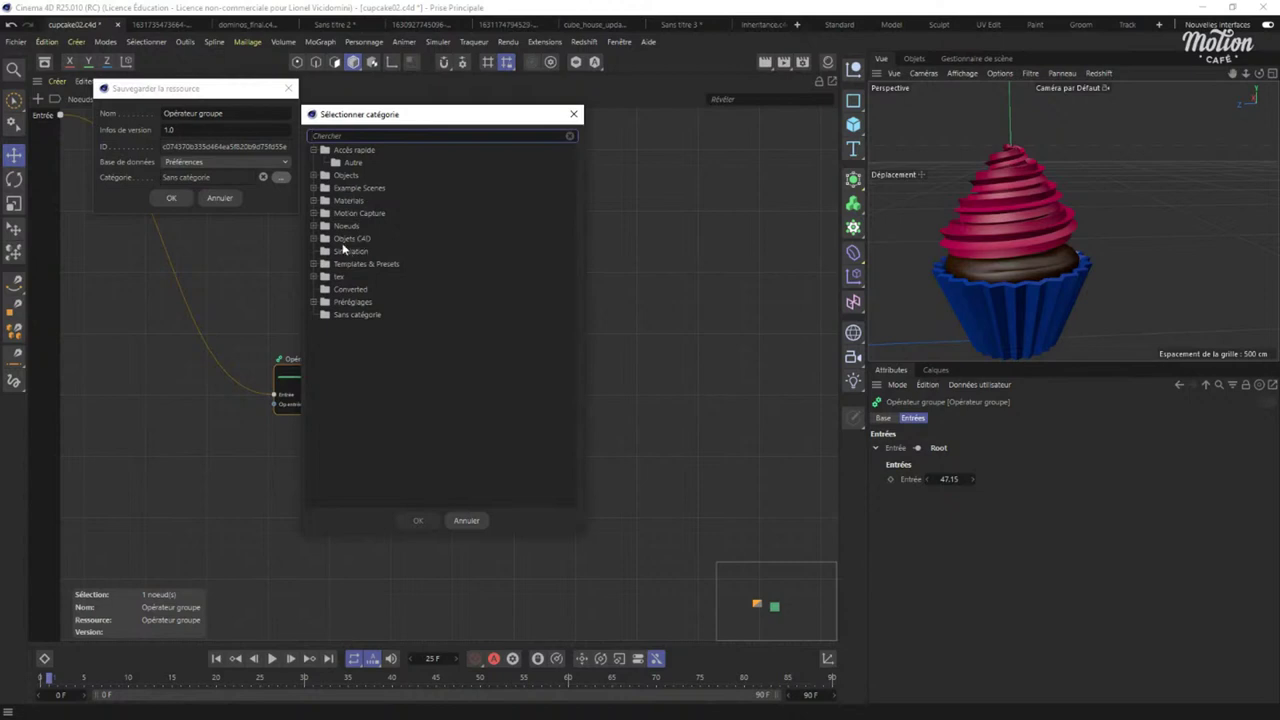
{"action": "left_click", "coordinate": [316, 226]}
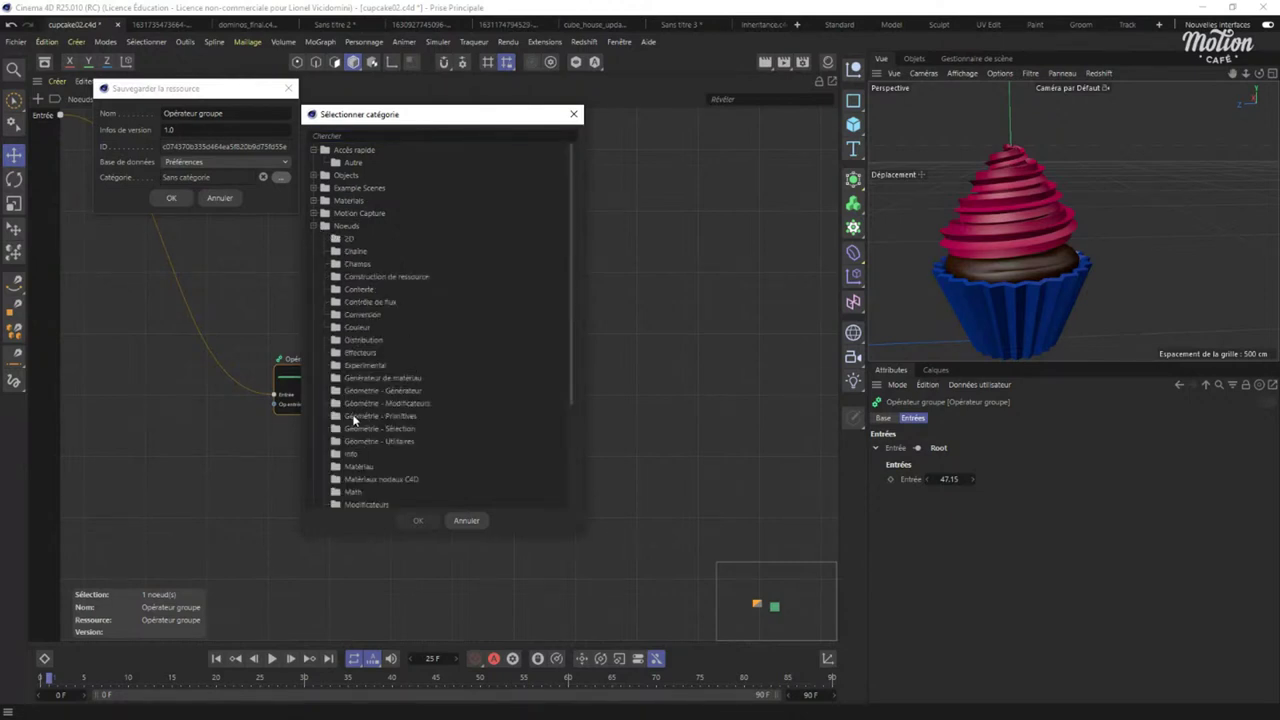
{"action": "left_click", "coordinate": [381, 390]}
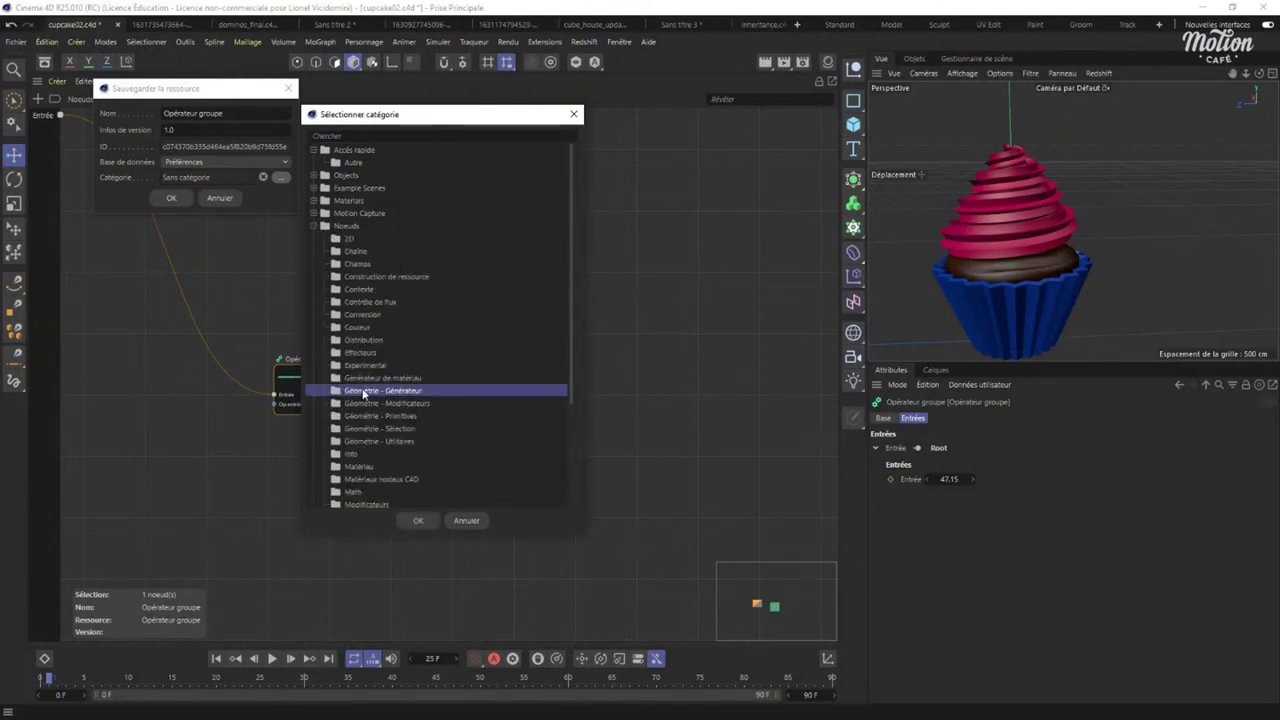
{"action": "left_click", "coordinate": [417, 520]}
{"action": "left_click_drag", "start_coordinate": [226, 113], "coordinate": [90, 106]}
{"action": "type", "text": "Cup"}
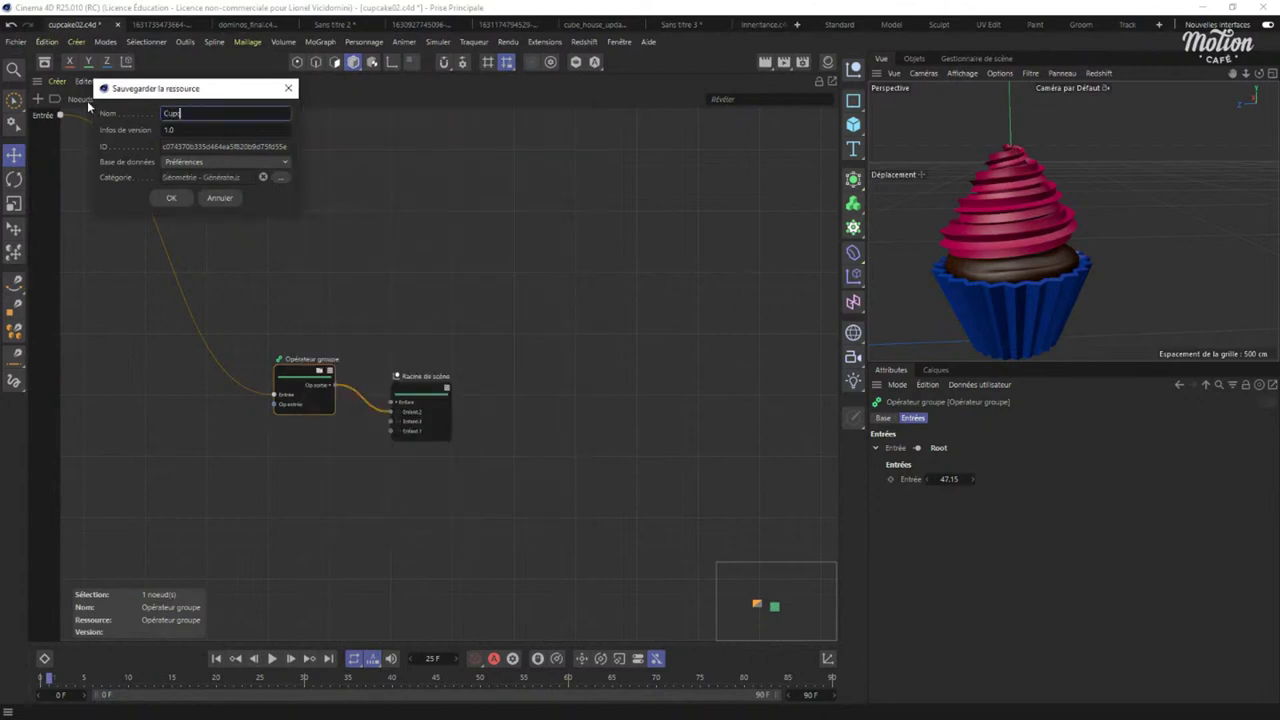
{"action": "type", "text": "cake"}
{"action": "left_click", "coordinate": [173, 198]}
In the Asset Browser, clear the search and find Cupcake under the Géométrie - Générateur nodes.
{"action": "left_click", "coordinate": [45, 64]}
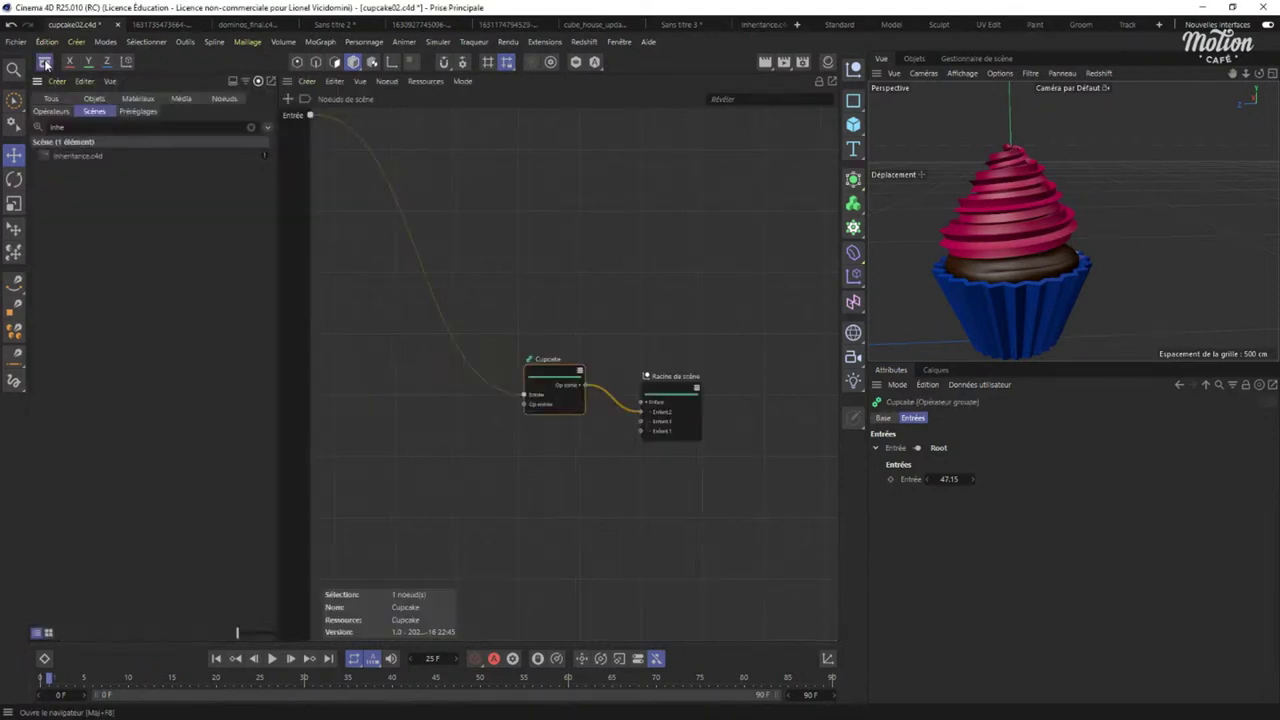
{"action": "left_click", "coordinate": [267, 127]}
{"action": "left_click", "coordinate": [90, 183]}
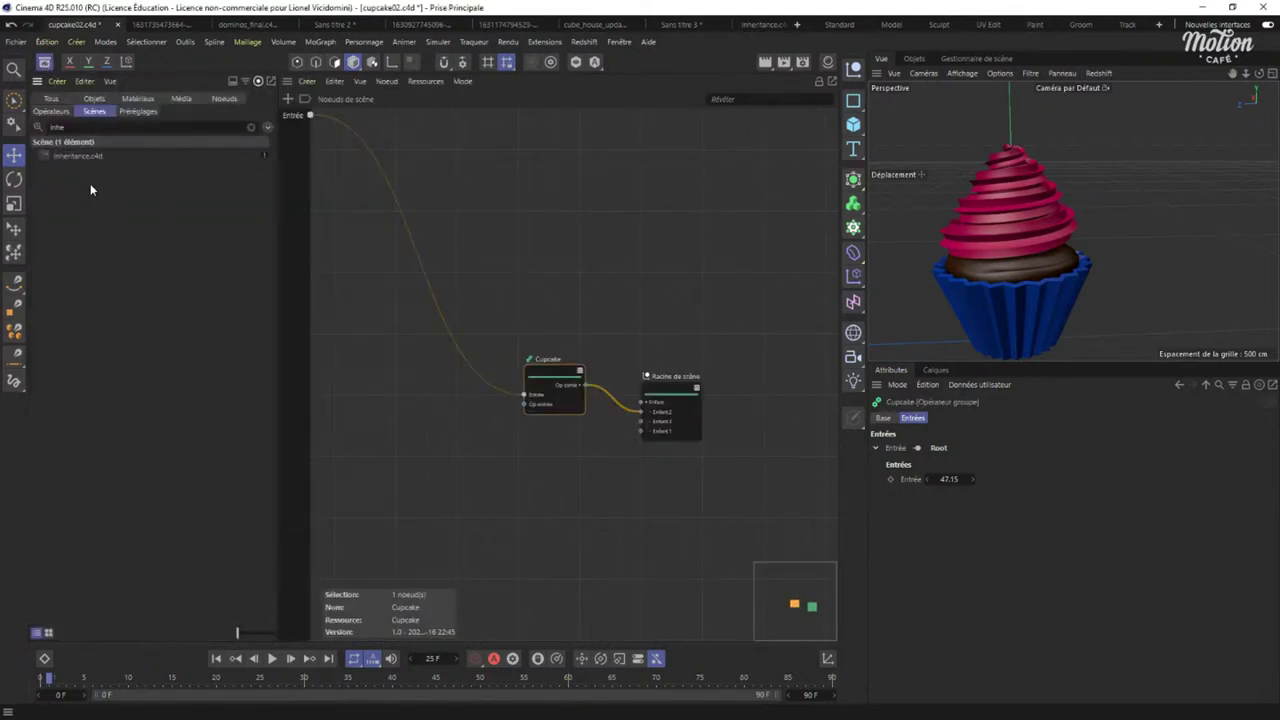
{"action": "left_click", "coordinate": [251, 126]}
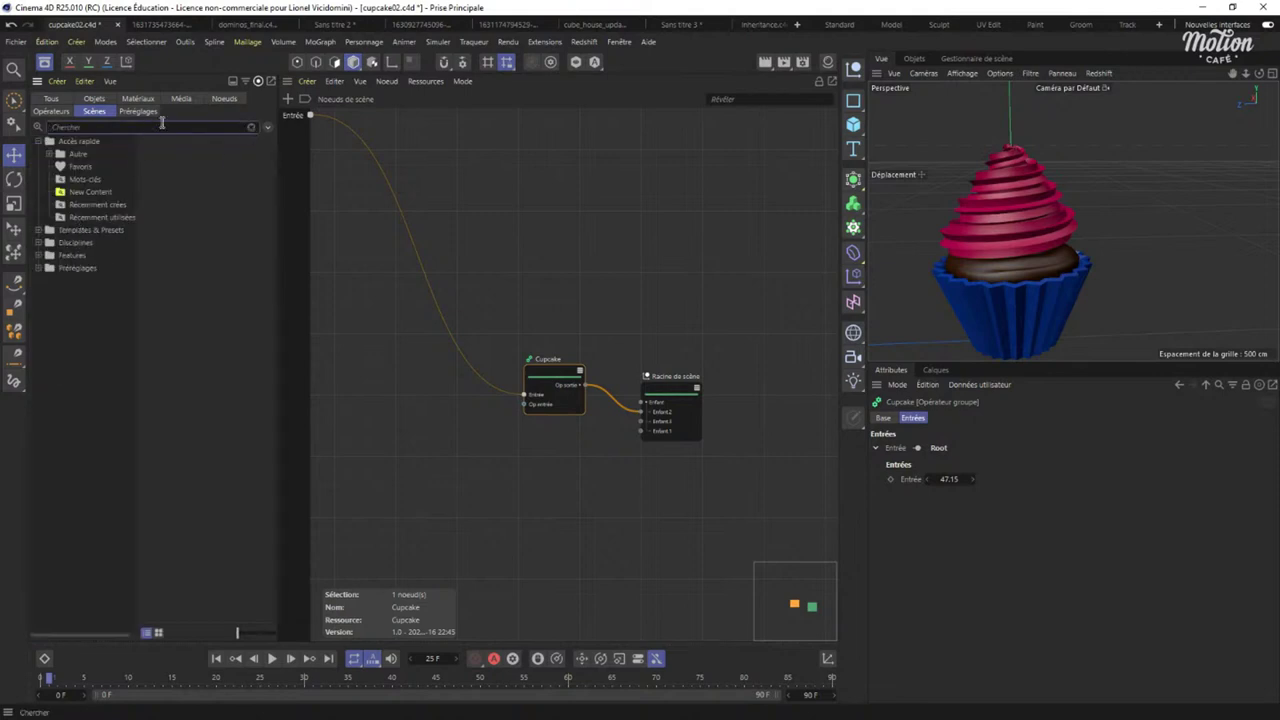
{"action": "left_click", "coordinate": [226, 98]}
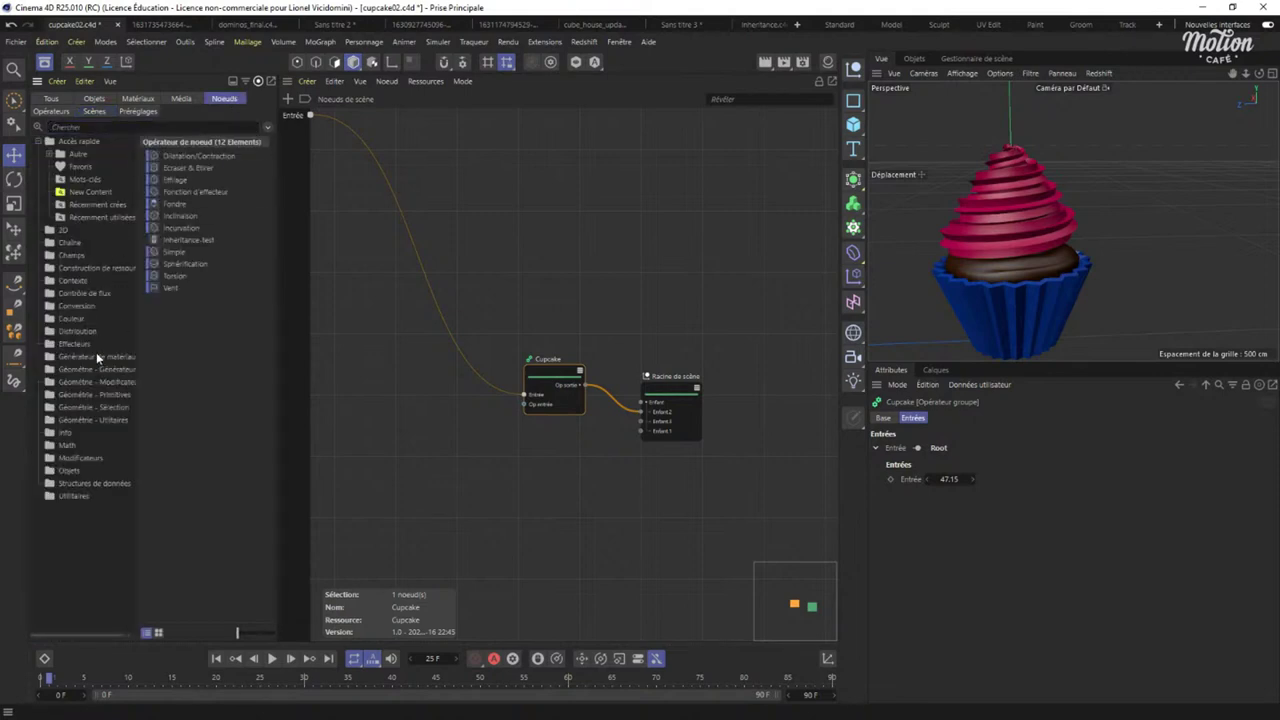
{"action": "left_click", "coordinate": [97, 383]}
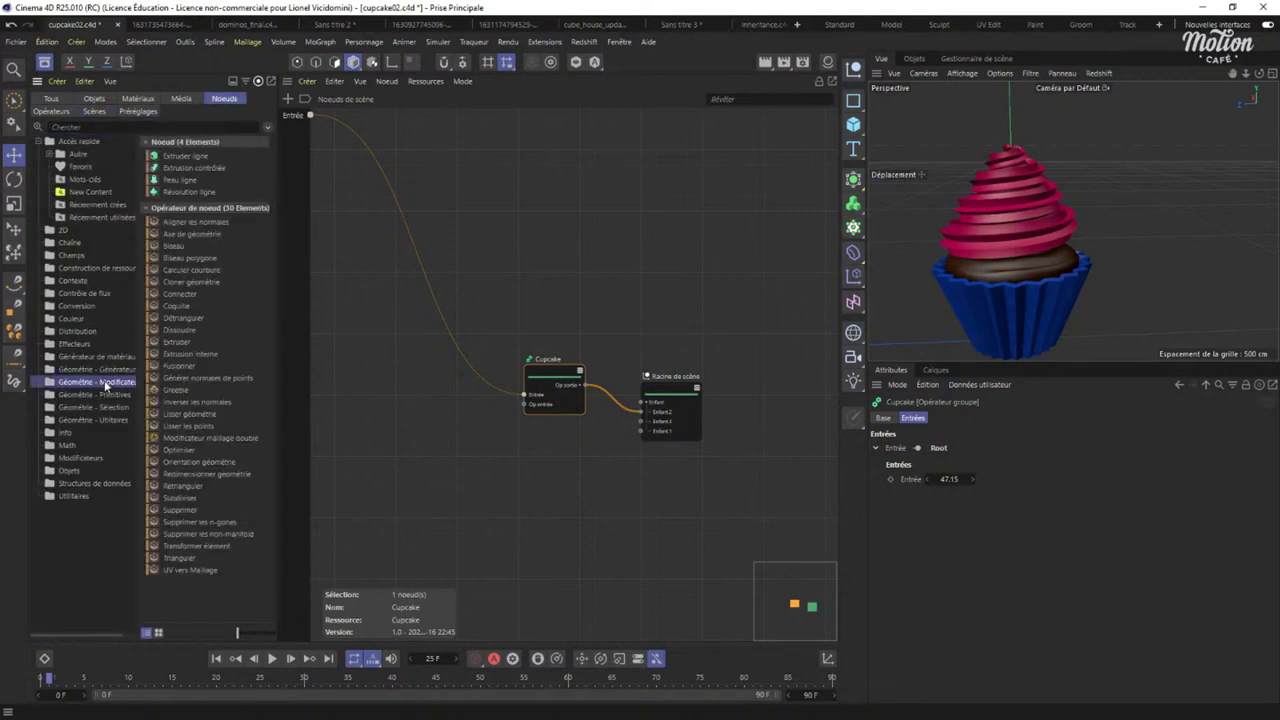
{"action": "left_click", "coordinate": [86, 368]}
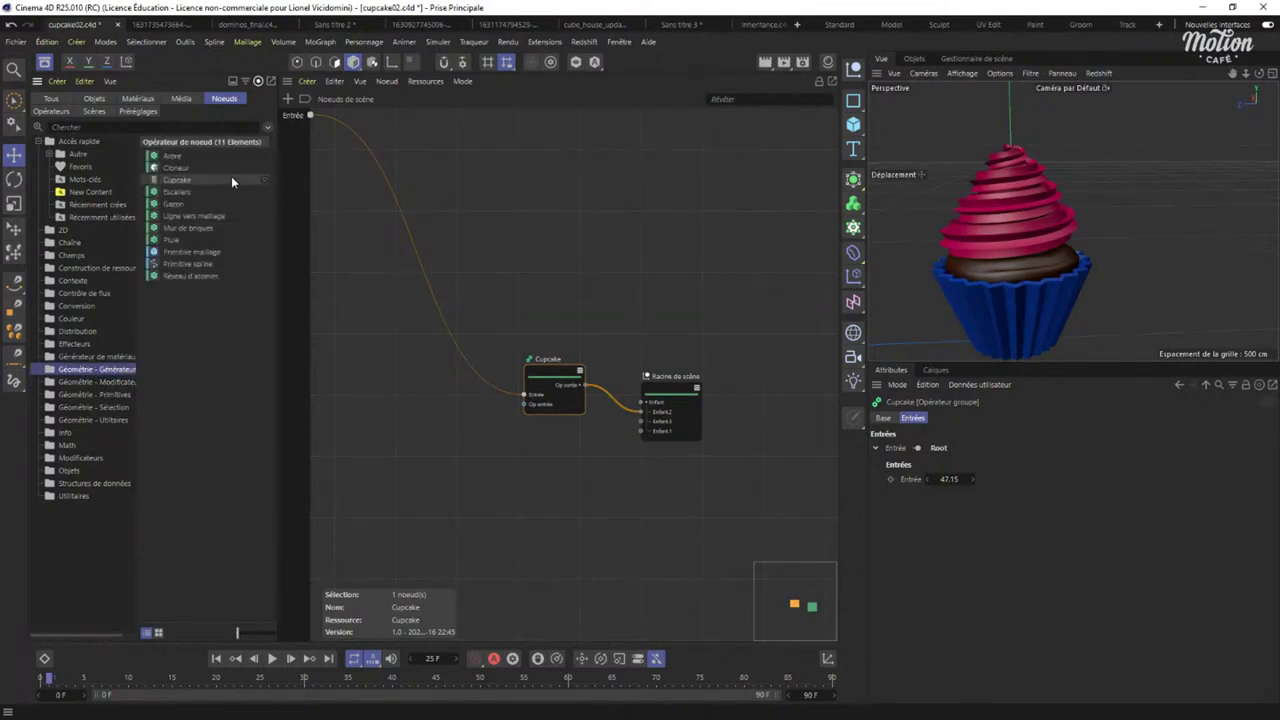
{"action": "left_click", "coordinate": [169, 179]}
In a new scene, wire a Cupcake node to Racine de scène with Entrée 49.73, then open another scene.
{"action": "left_click", "coordinate": [810, 26]}
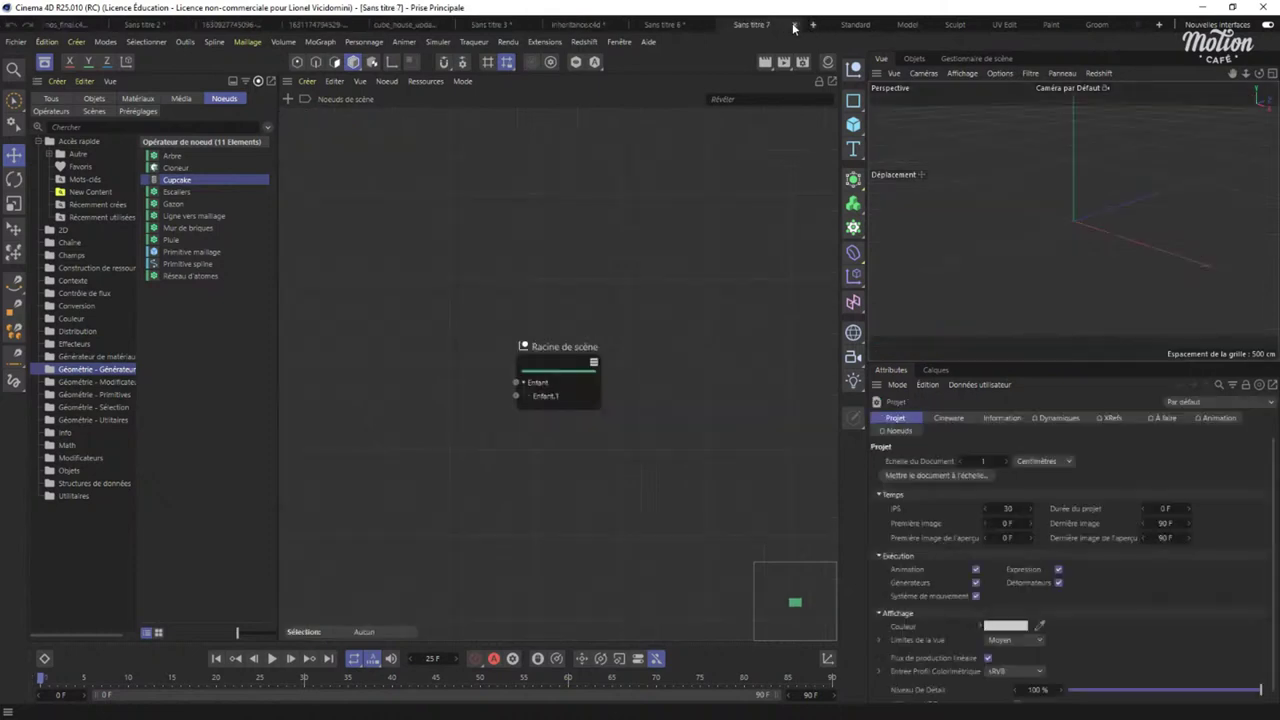
{"action": "left_click_drag", "start_coordinate": [176, 181], "coordinate": [407, 306]}
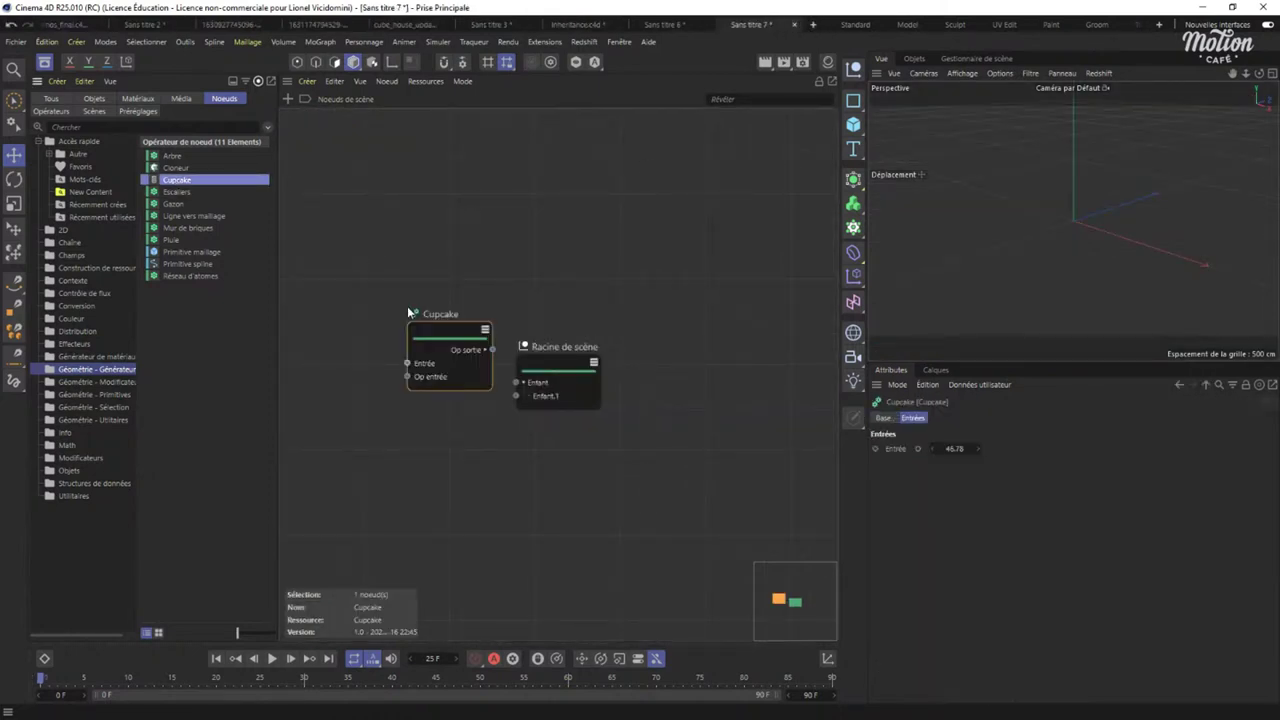
{"action": "left_click_drag", "start_coordinate": [492, 349], "coordinate": [517, 383]}
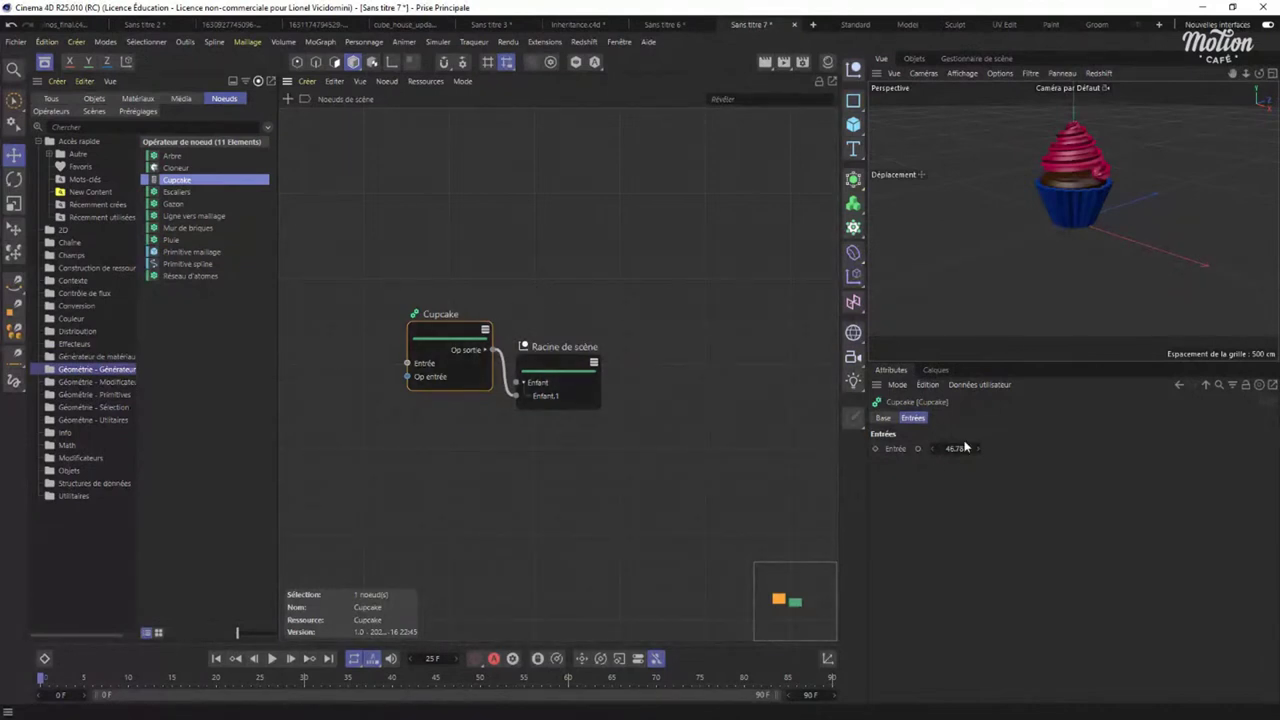
{"action": "left_click_drag", "start_coordinate": [975, 447], "coordinate": [1088, 190]}
{"action": "scroll", "coordinate": [1087, 186], "scroll_direction": "up", "scroll_amount": 2}
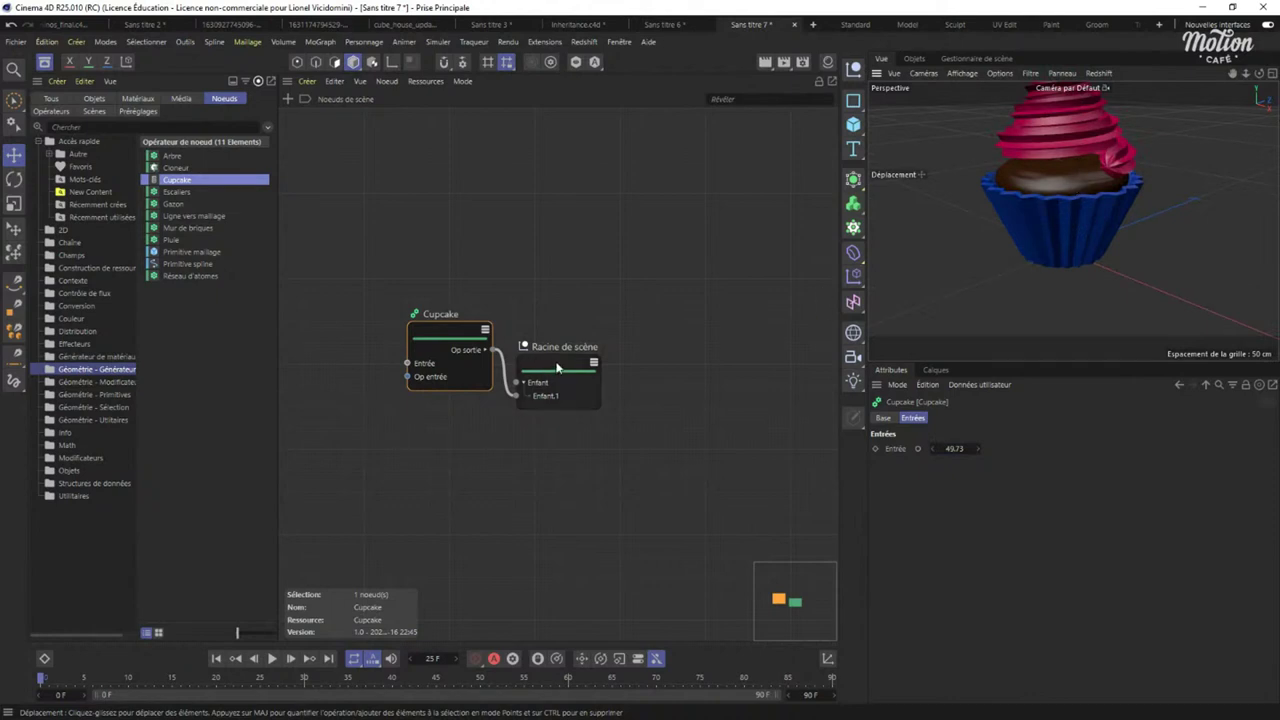
{"action": "left_click", "coordinate": [812, 24]}
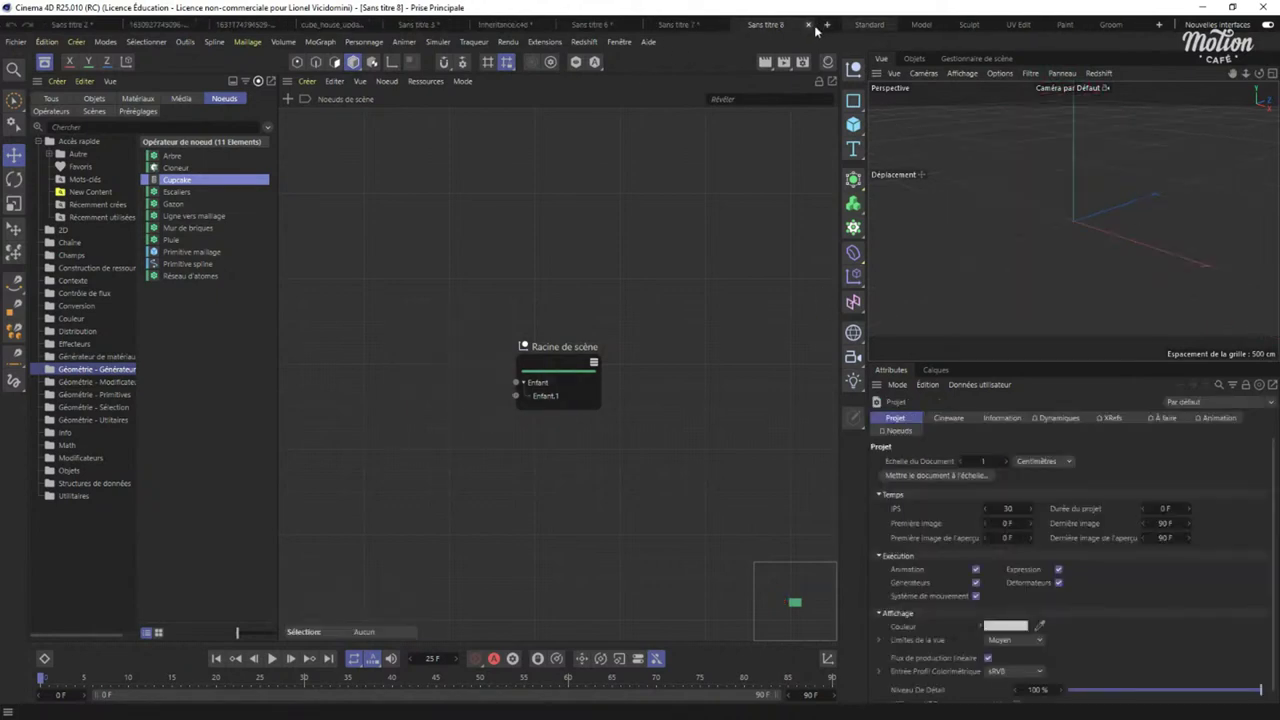
{"action": "left_click", "coordinate": [868, 25]}
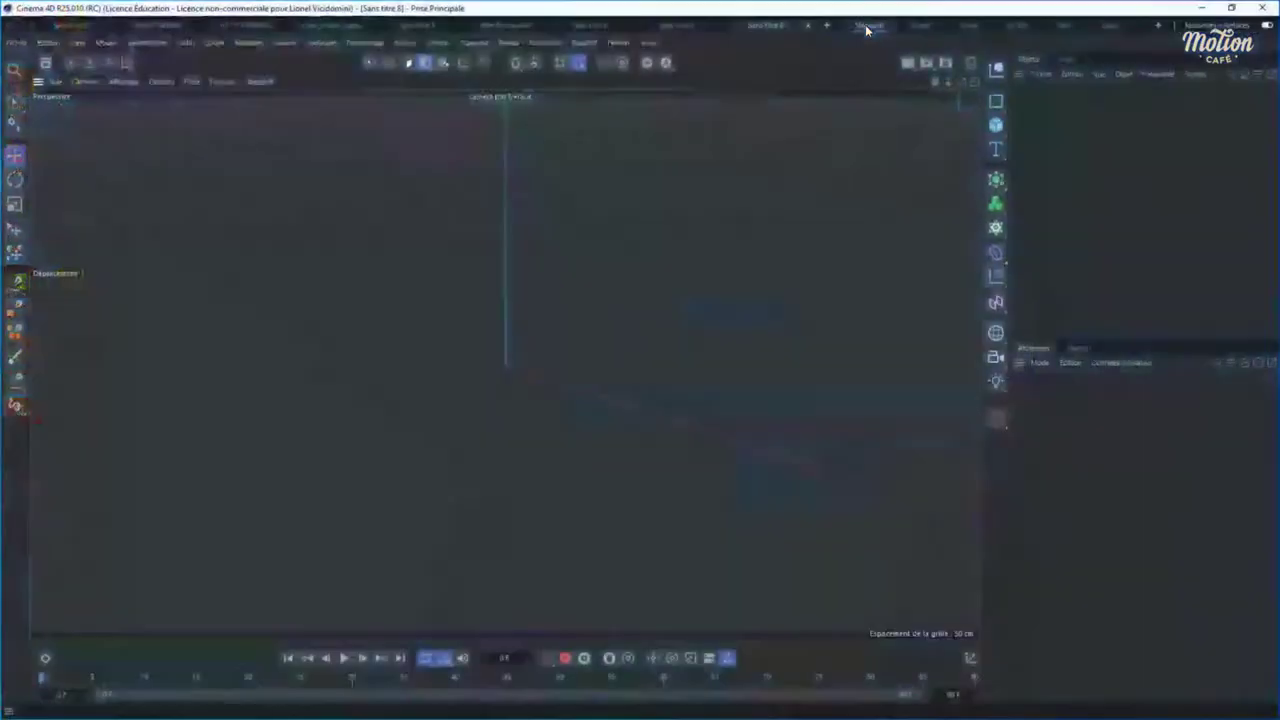
{"action": "left_click", "coordinate": [44, 61]}
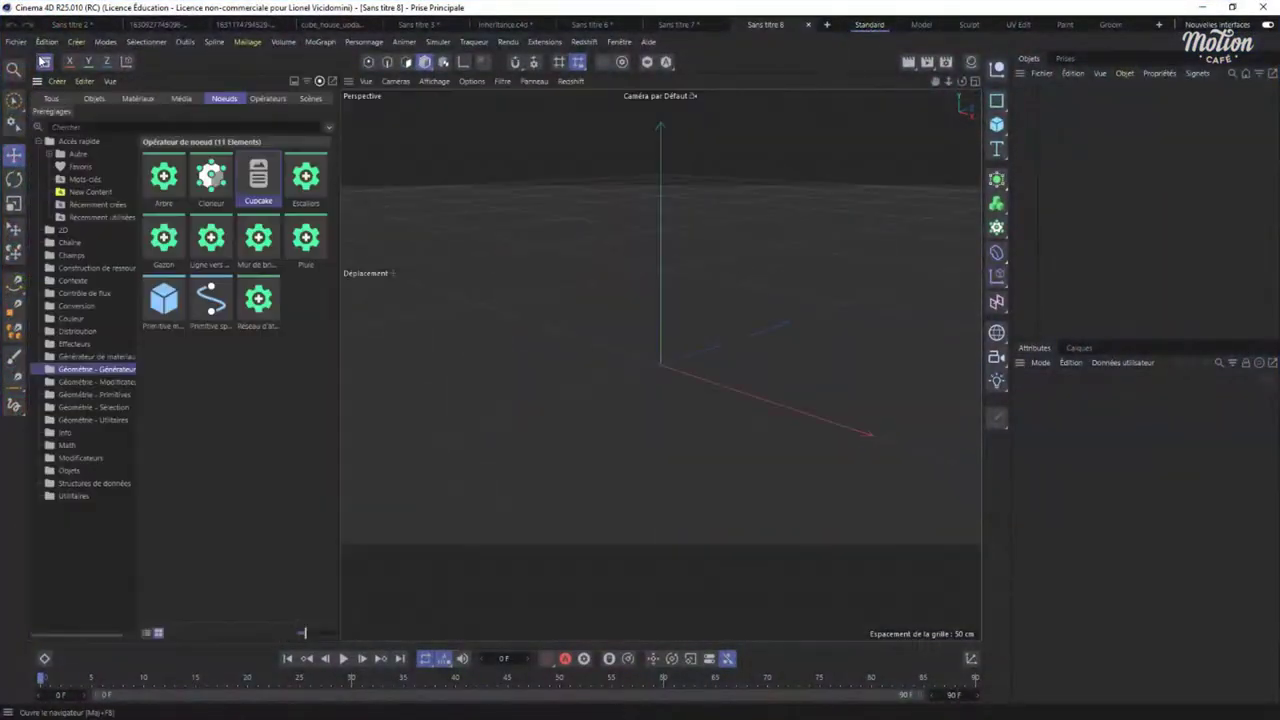
{"action": "mouse_move", "coordinate": [257, 178]}
{"action": "left_mouse_down"}
{"action": "mouse_move", "coordinate": [1042, 177]}
{"action": "mouse_move", "coordinate": [1079, 141]}
{"action": "mouse_move", "coordinate": [1019, 161]}
{"action": "mouse_move", "coordinate": [354, 187]}
{"action": "mouse_move", "coordinate": [1146, 161]}
{"action": "mouse_move", "coordinate": [315, 130]}
{"action": "mouse_move", "coordinate": [245, 184]}
{"action": "mouse_move", "coordinate": [1129, 166]}
{"action": "mouse_move", "coordinate": [220, 144]}
{"action": "mouse_move", "coordinate": [262, 174]}
{"action": "left_mouse_up"}
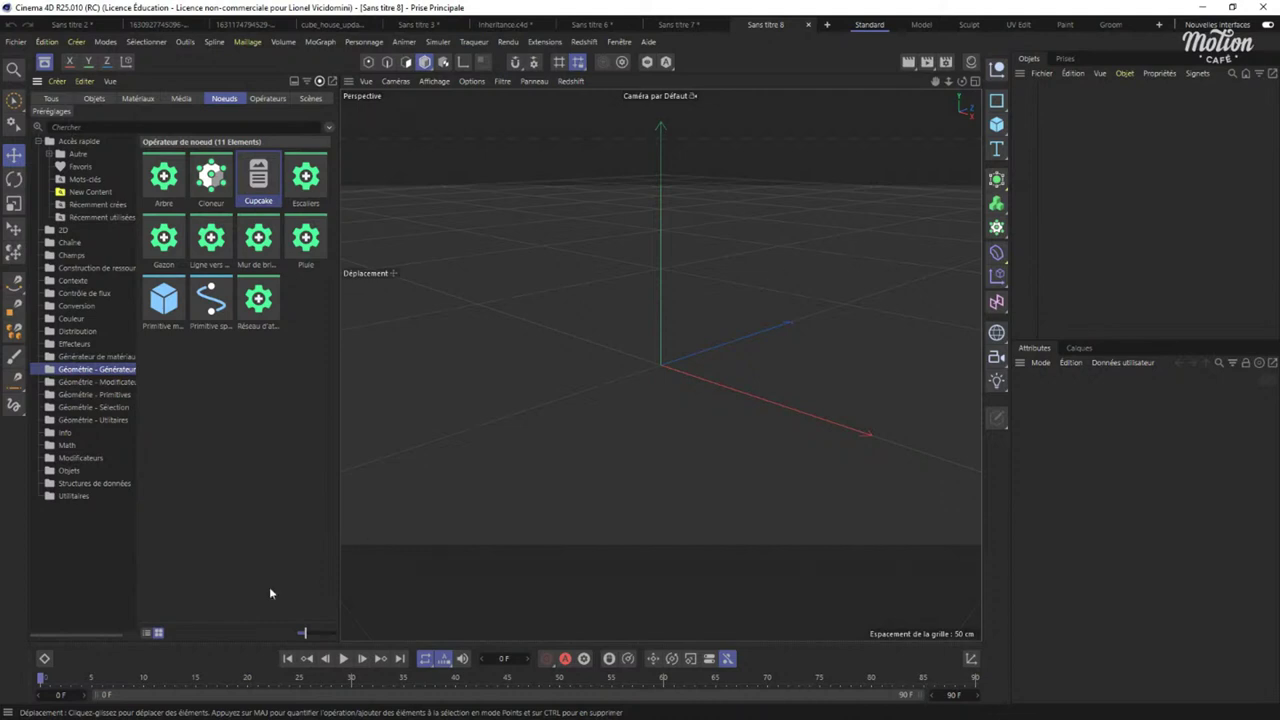
{"action": "left_click_drag", "start_coordinate": [304, 633], "coordinate": [299, 634]}
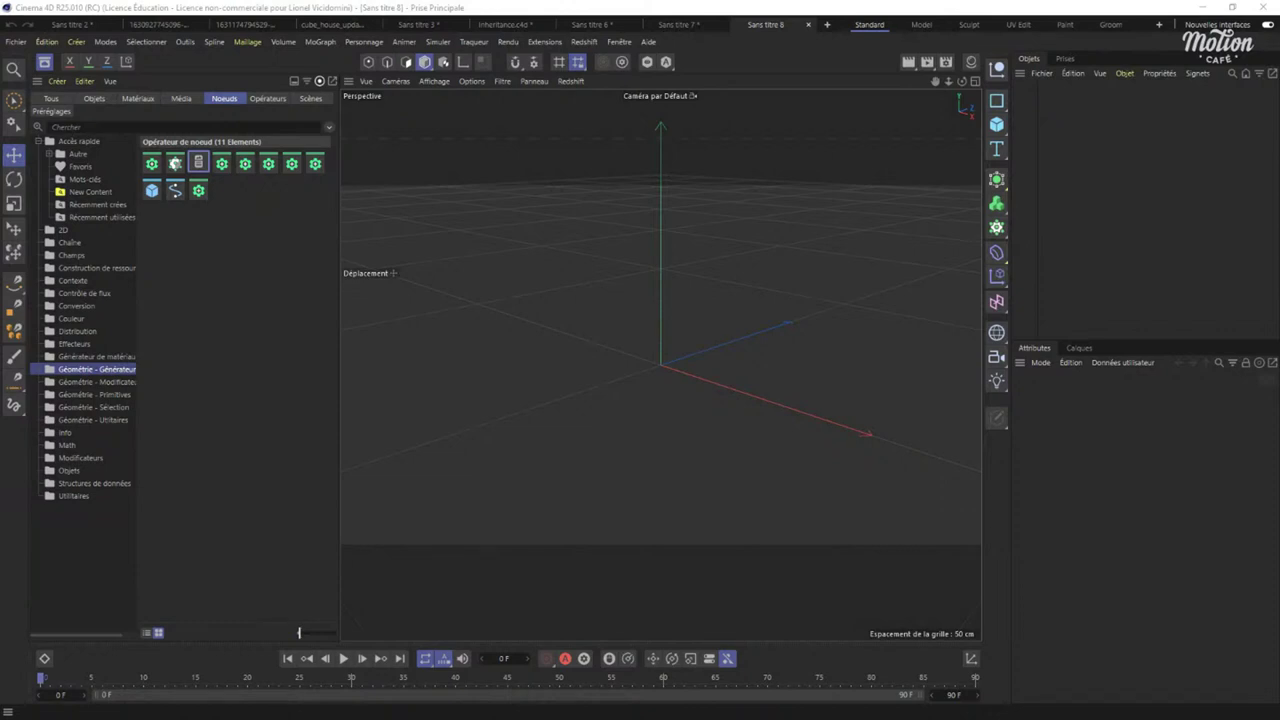
{"action": "left_click", "coordinate": [146, 632]}
{"action": "left_click", "coordinate": [297, 633]}
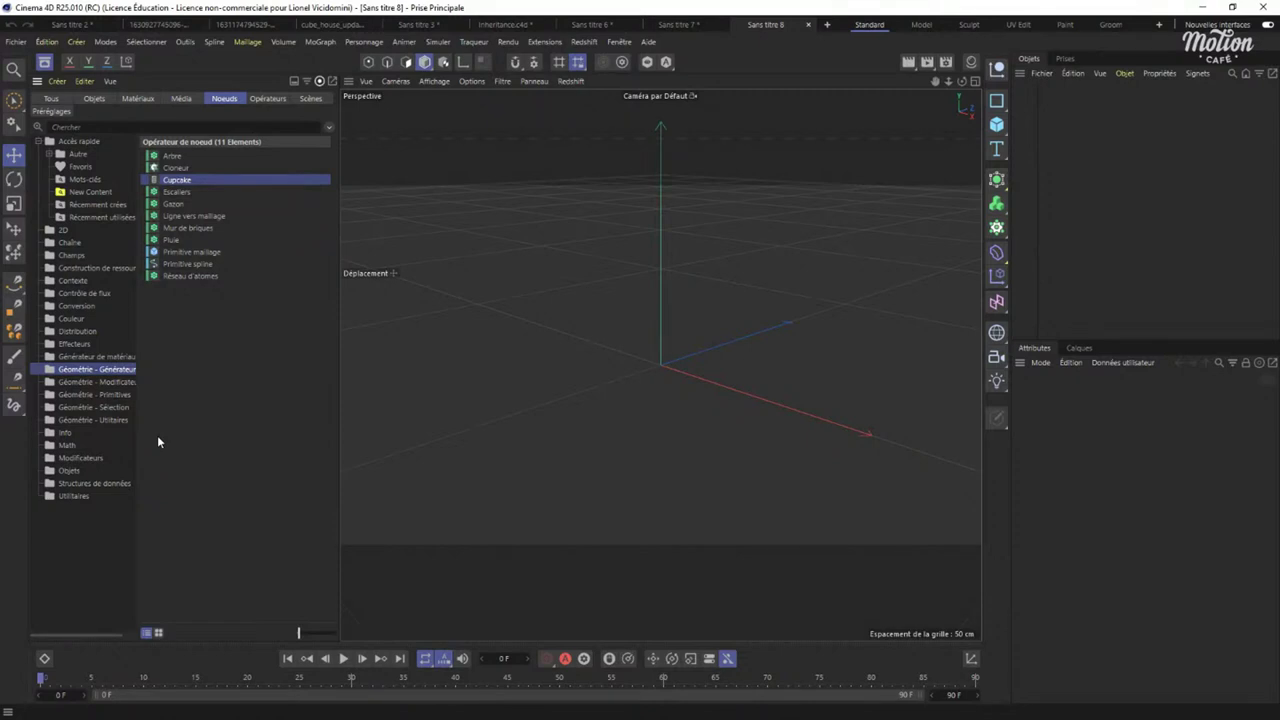
{"action": "left_click", "coordinate": [44, 61]}
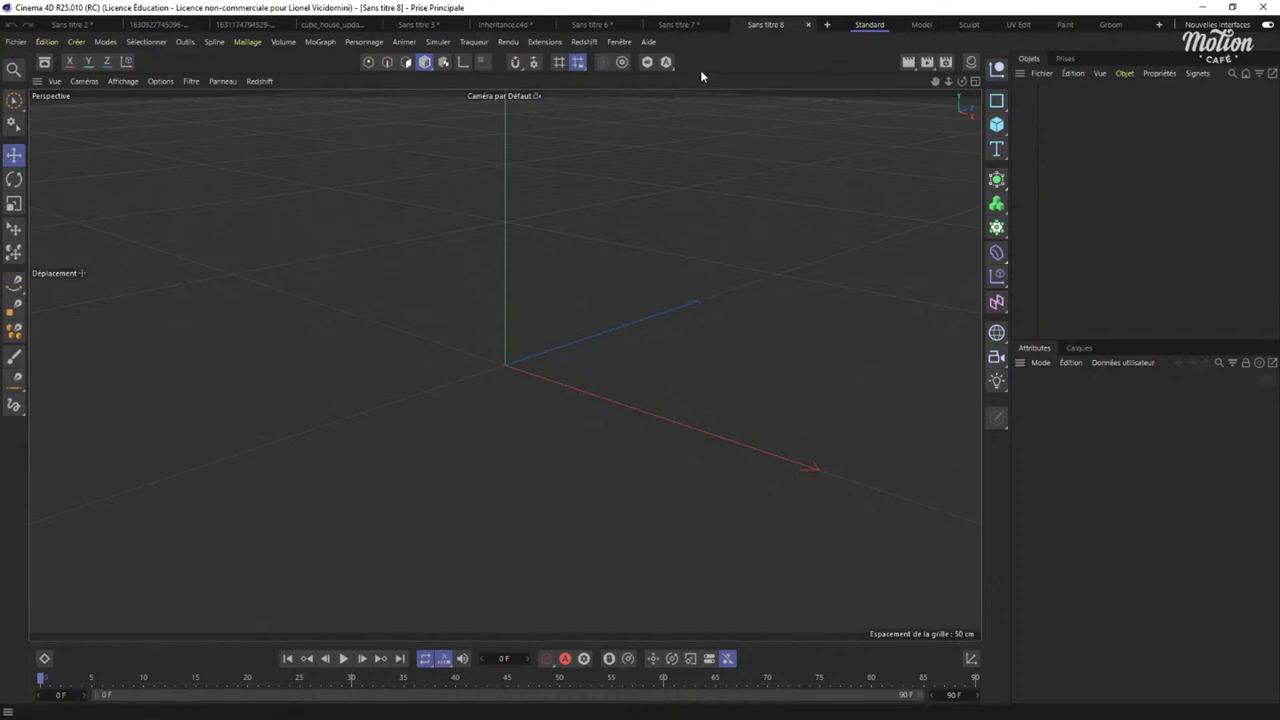
Open the OCIO_bases.c4d project through Fichier > Ouvrir un projet.
{"action": "left_click", "coordinate": [14, 43]}
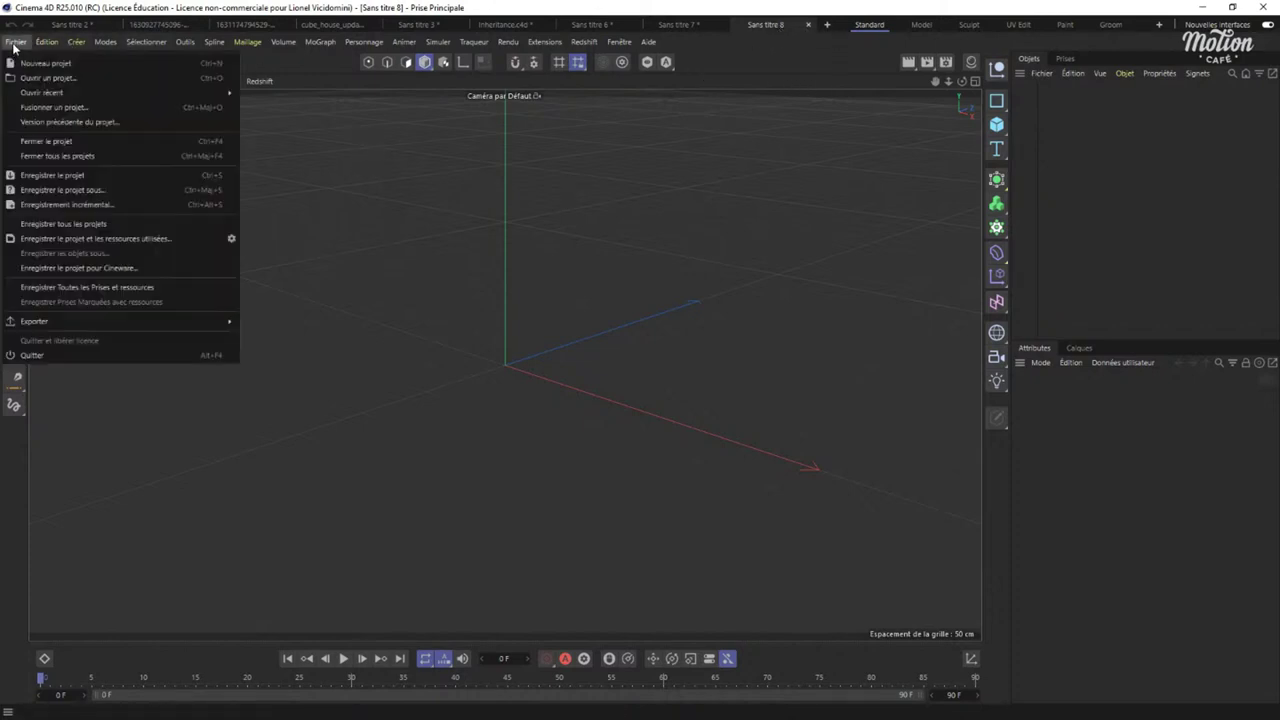
{"action": "left_click", "coordinate": [58, 78]}
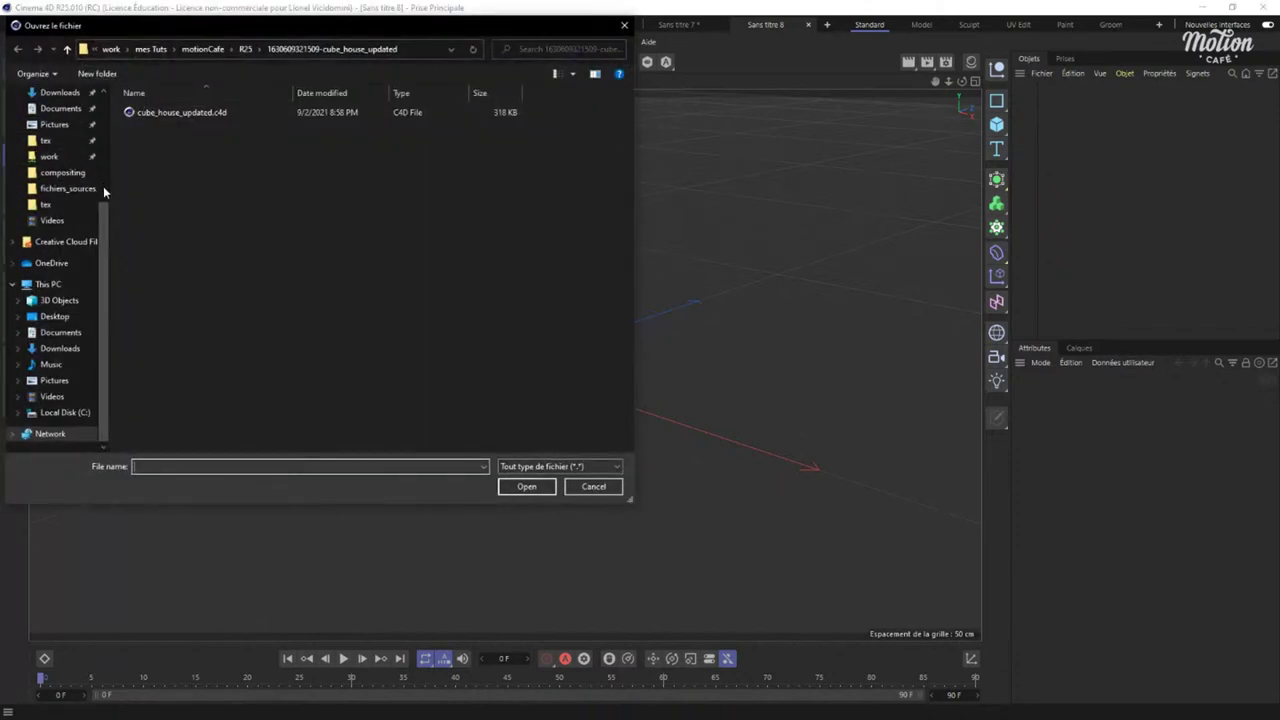
{"action": "left_click", "coordinate": [624, 25]}
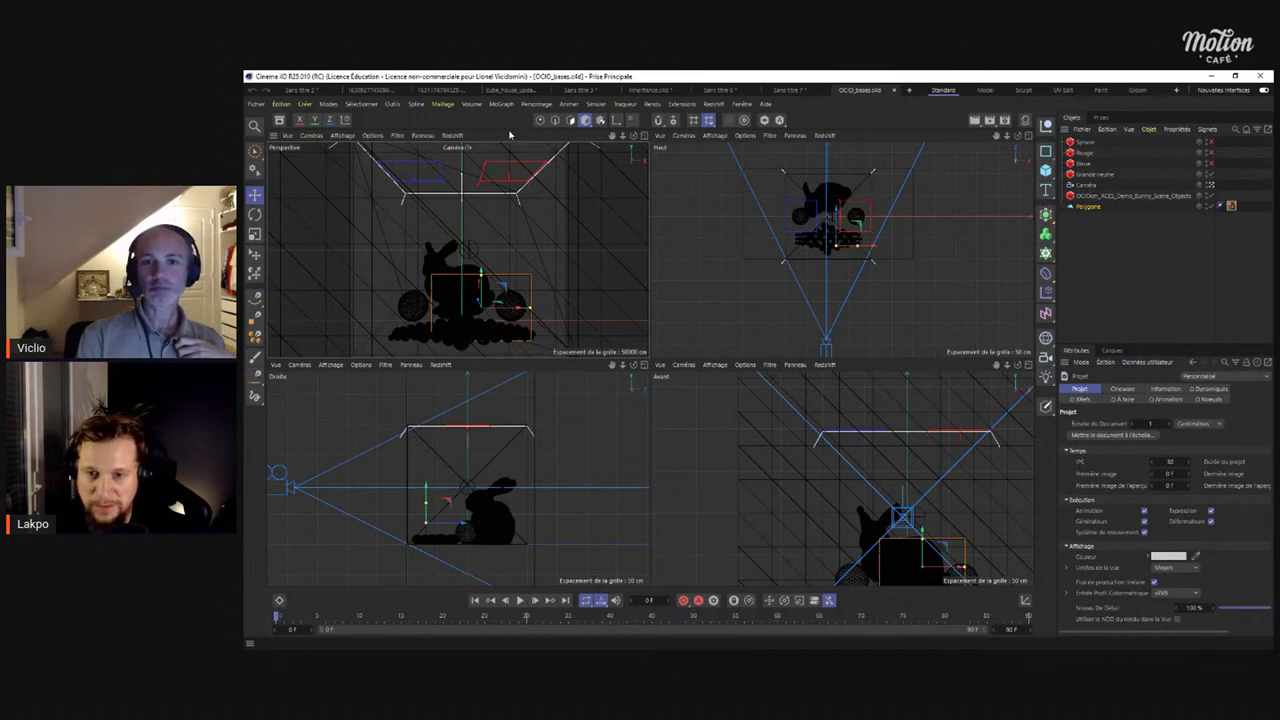
Maximise the Perspective viewport and bring up its Redshift menu.
{"action": "middle_click", "coordinate": [537, 257]}
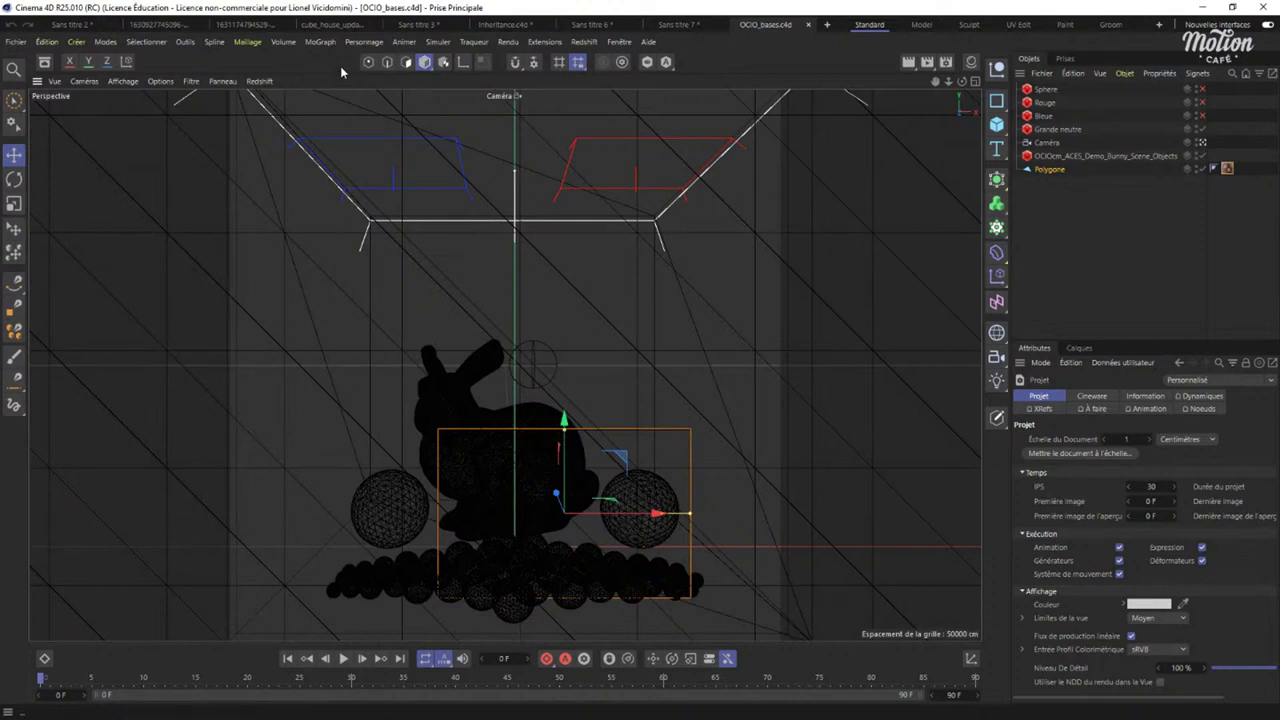
{"action": "left_click", "coordinate": [270, 83]}
{"action": "left_click", "coordinate": [255, 81]}
{"action": "left_click", "coordinate": [259, 82]}
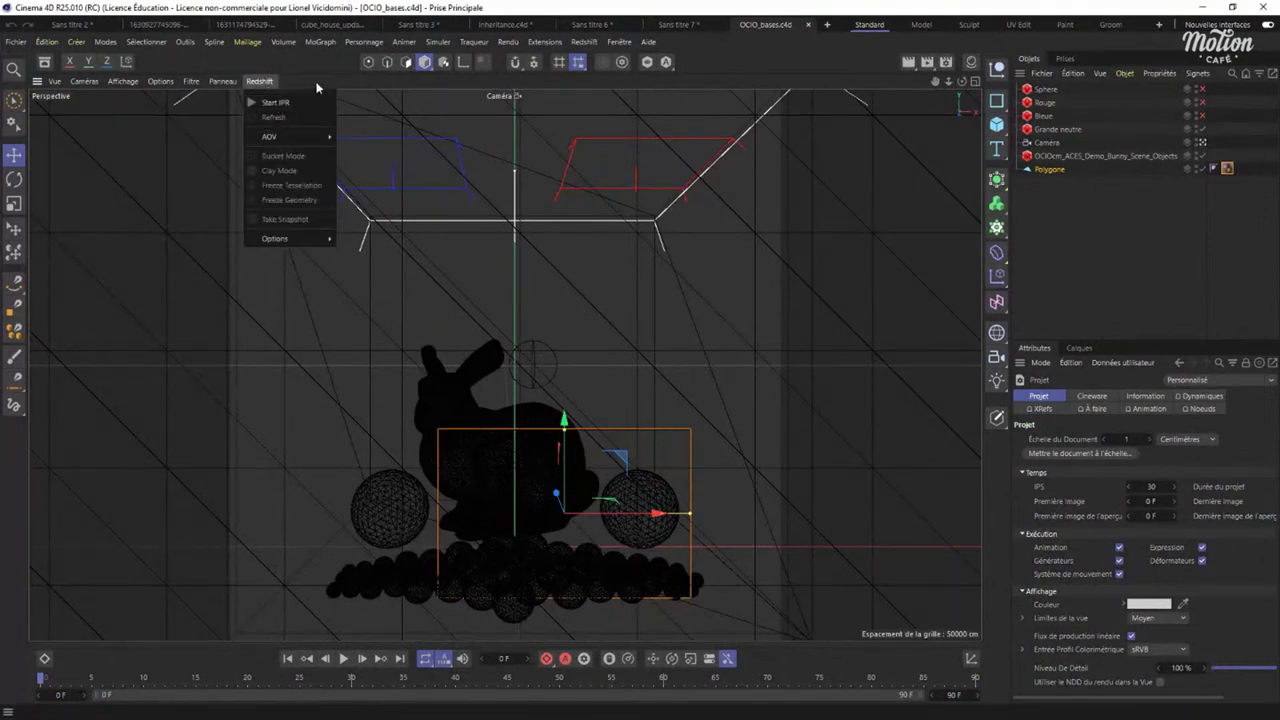
Briefly open and close the Redshift RenderView, then start the interactive render in the viewport.
{"action": "left_click", "coordinate": [259, 82]}
{"action": "left_click", "coordinate": [586, 42]}
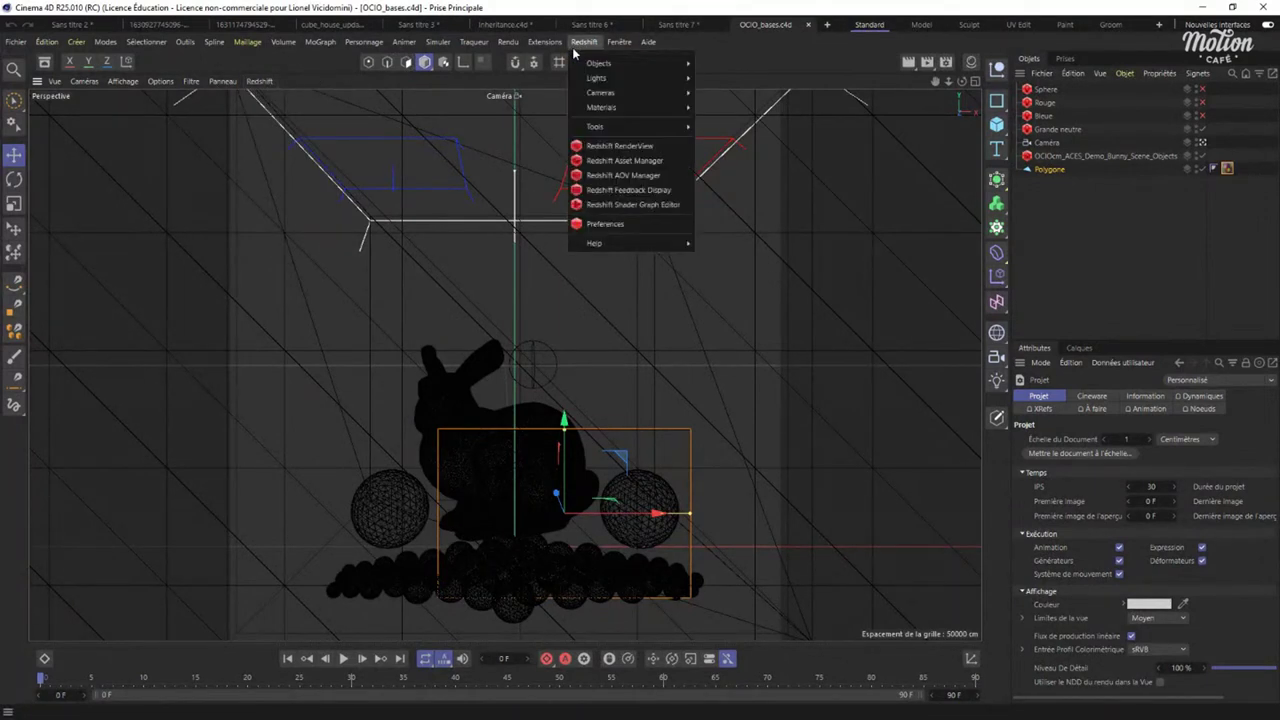
{"action": "left_click", "coordinate": [613, 148]}
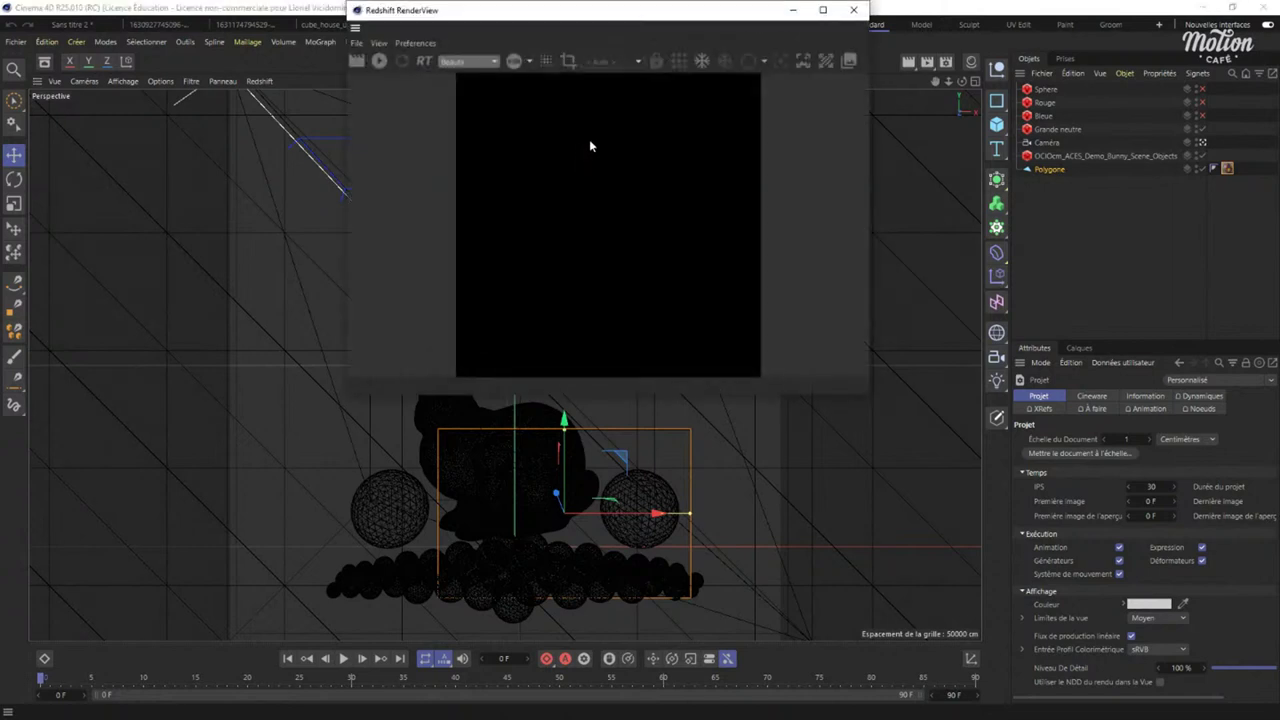
{"action": "left_click_drag", "start_coordinate": [598, 20], "coordinate": [454, 163]}
{"action": "left_click", "coordinate": [712, 153]}
{"action": "left_click", "coordinate": [259, 81]}
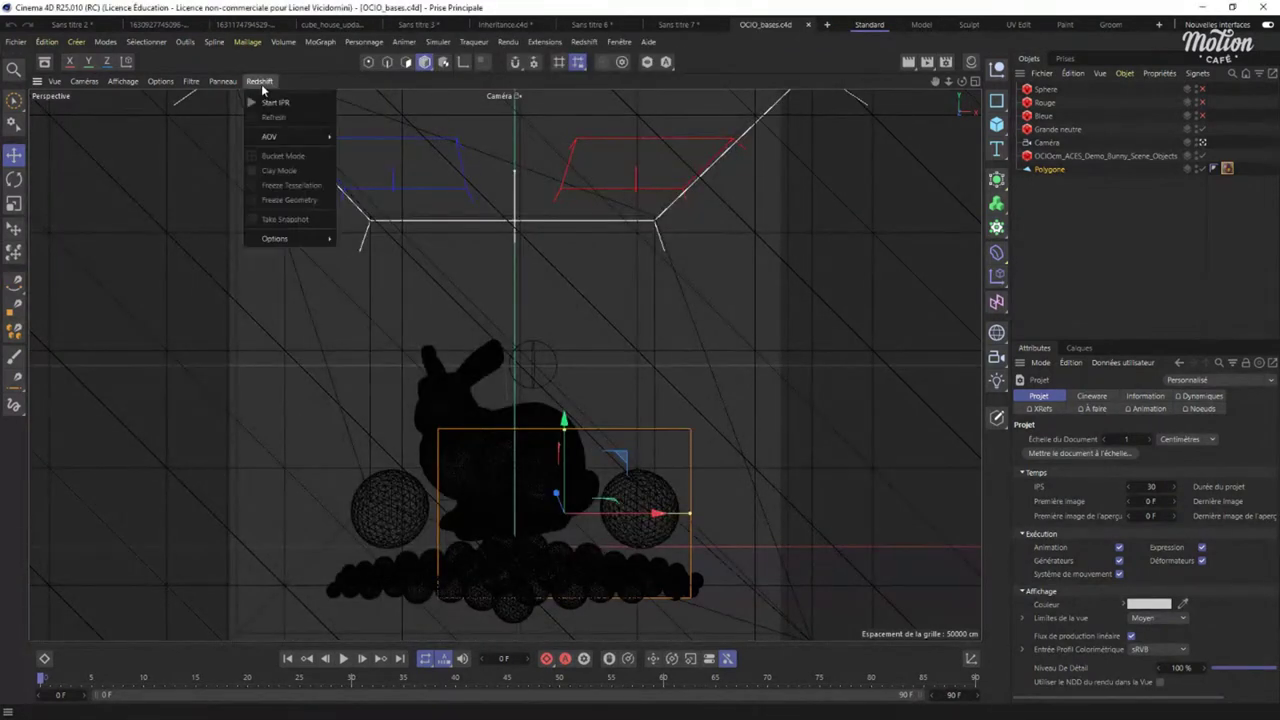
{"action": "left_click", "coordinate": [279, 104]}
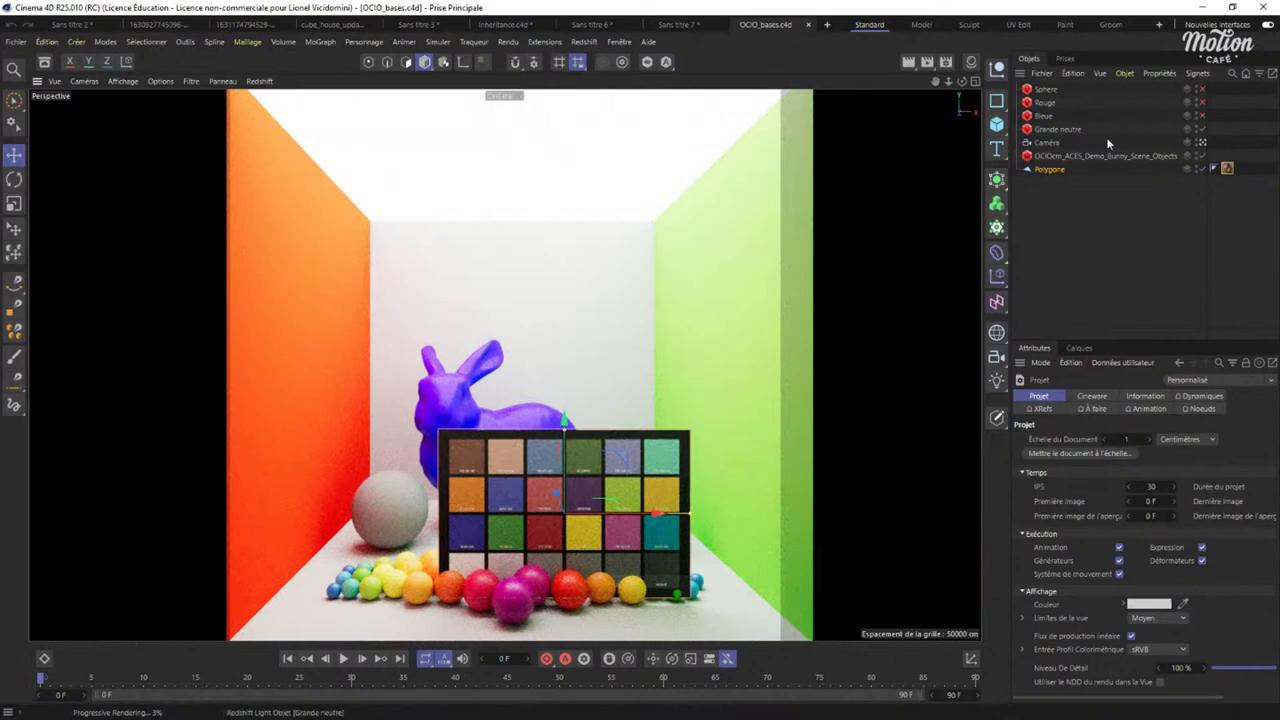
Orbit the rendered room around to face the green wall, then stop the viewport IPR.
{"action": "left_click_drag", "start_coordinate": [623, 389], "coordinate": [620, 391], "text": "alt"}
{"action": "right_click_drag", "start_coordinate": [620, 391], "coordinate": [506, 369], "text": "alt"}
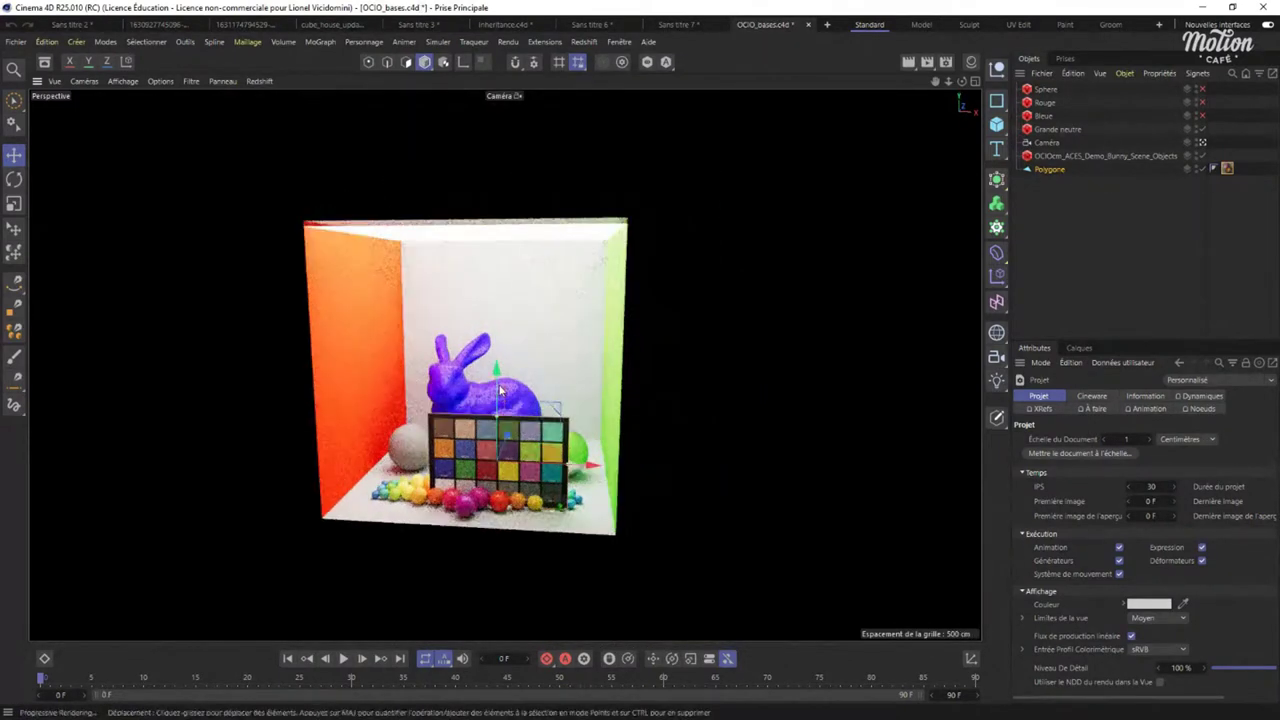
{"action": "scroll", "coordinate": [527, 369], "scroll_direction": "up", "scroll_amount": 5}
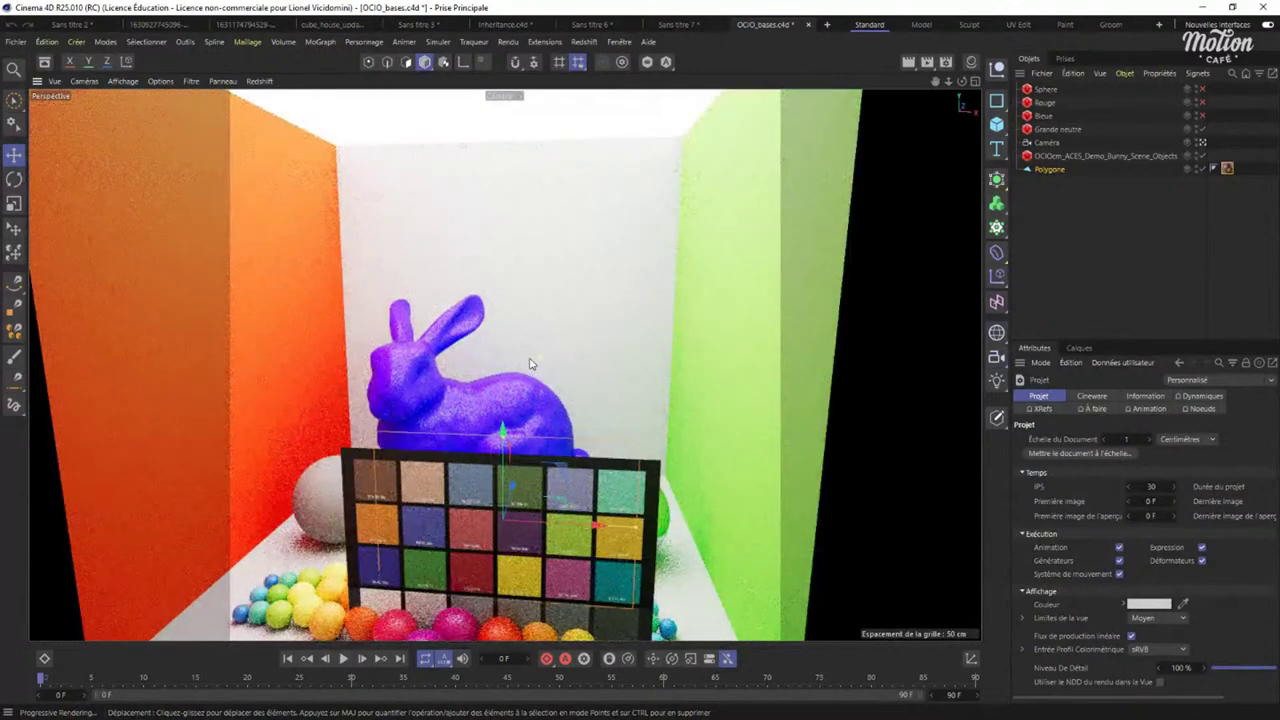
{"action": "scroll", "coordinate": [527, 369], "scroll_direction": "down", "scroll_amount": 2}
{"action": "left_click_drag", "start_coordinate": [498, 398], "coordinate": [506, 296], "text": "alt"}
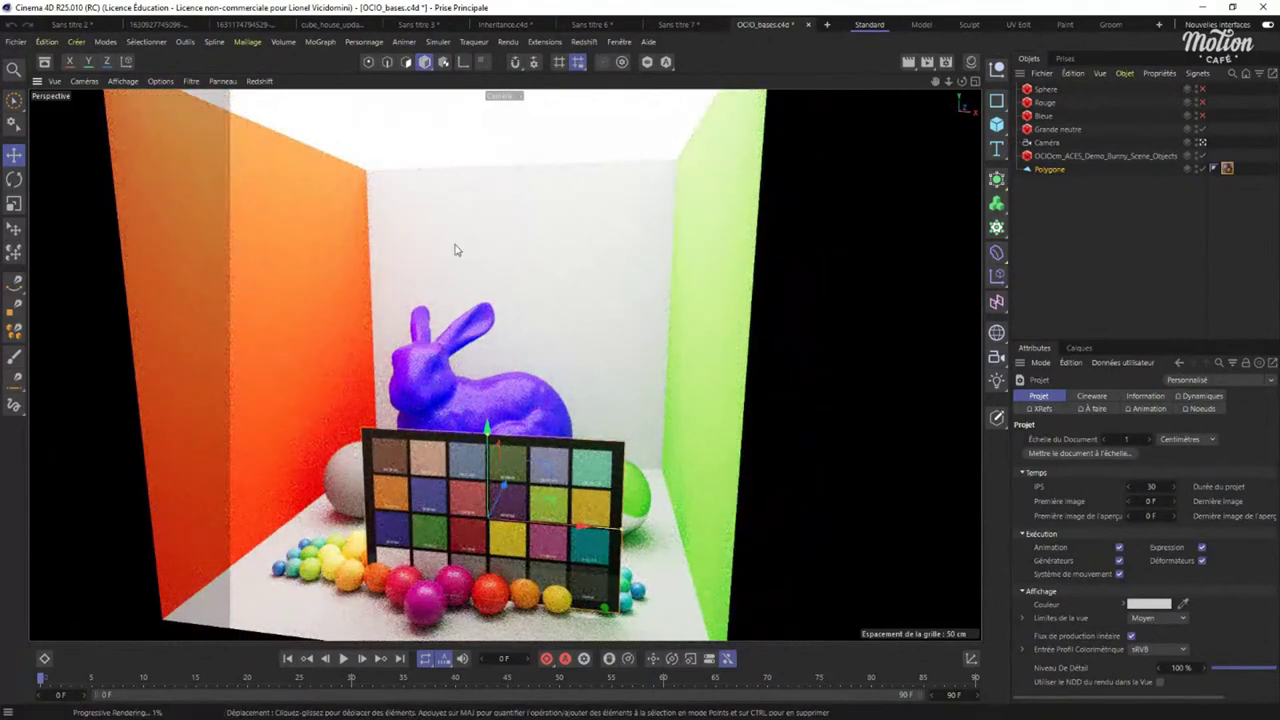
{"action": "left_click_drag", "start_coordinate": [425, 360], "coordinate": [470, 376], "text": "alt"}
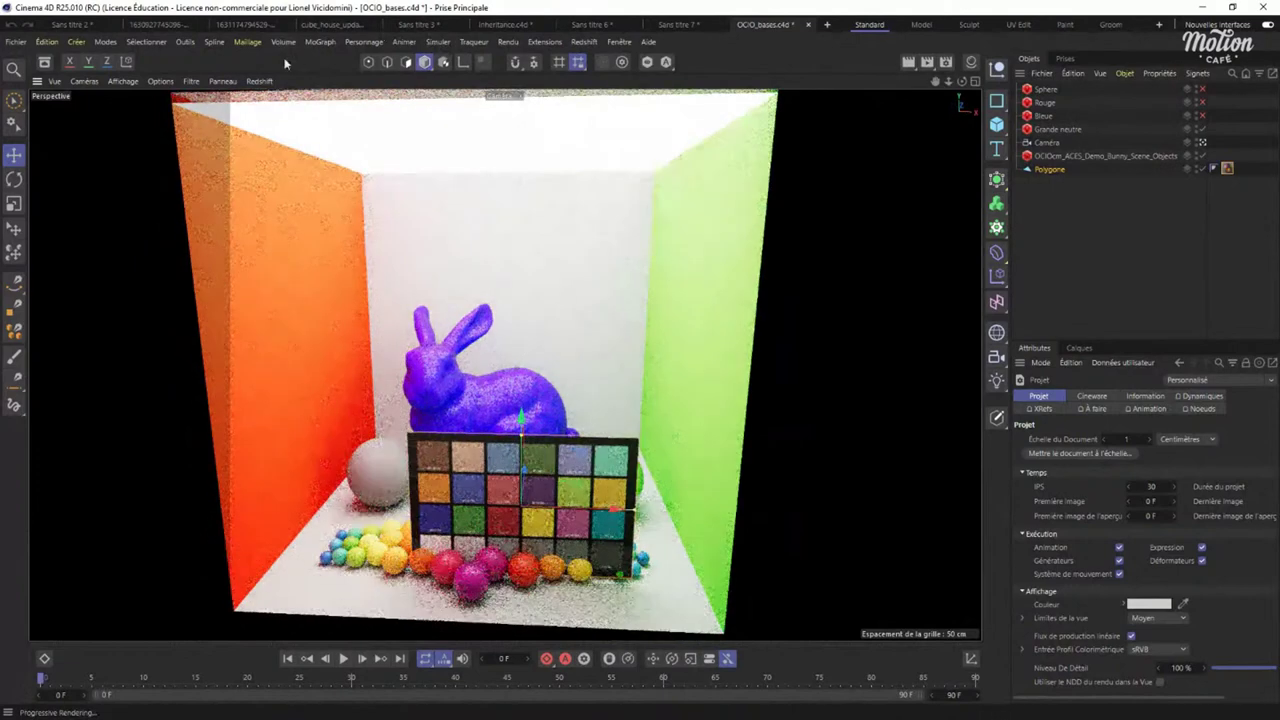
{"action": "left_click", "coordinate": [259, 81]}
{"action": "left_click", "coordinate": [274, 106]}
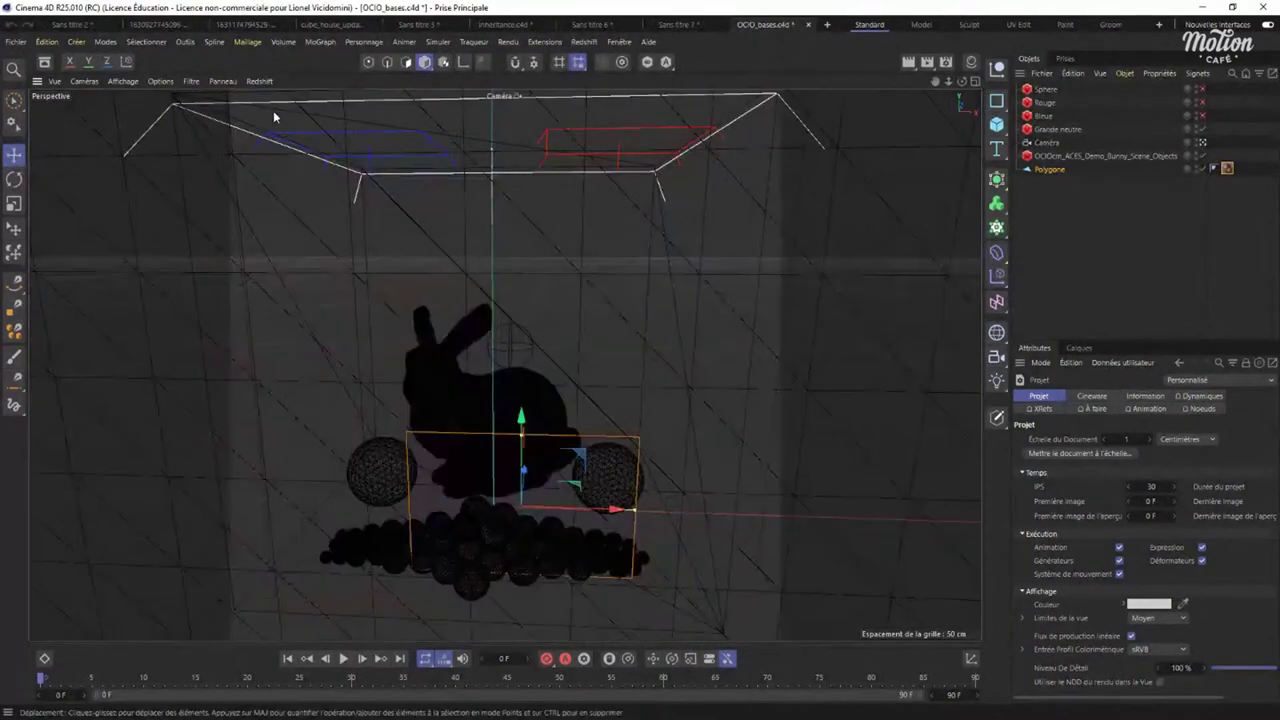
Open the Redshift RenderView, start the render, and enlarge the window on the right side.
{"action": "left_click", "coordinate": [584, 41]}
{"action": "left_click", "coordinate": [619, 145]}
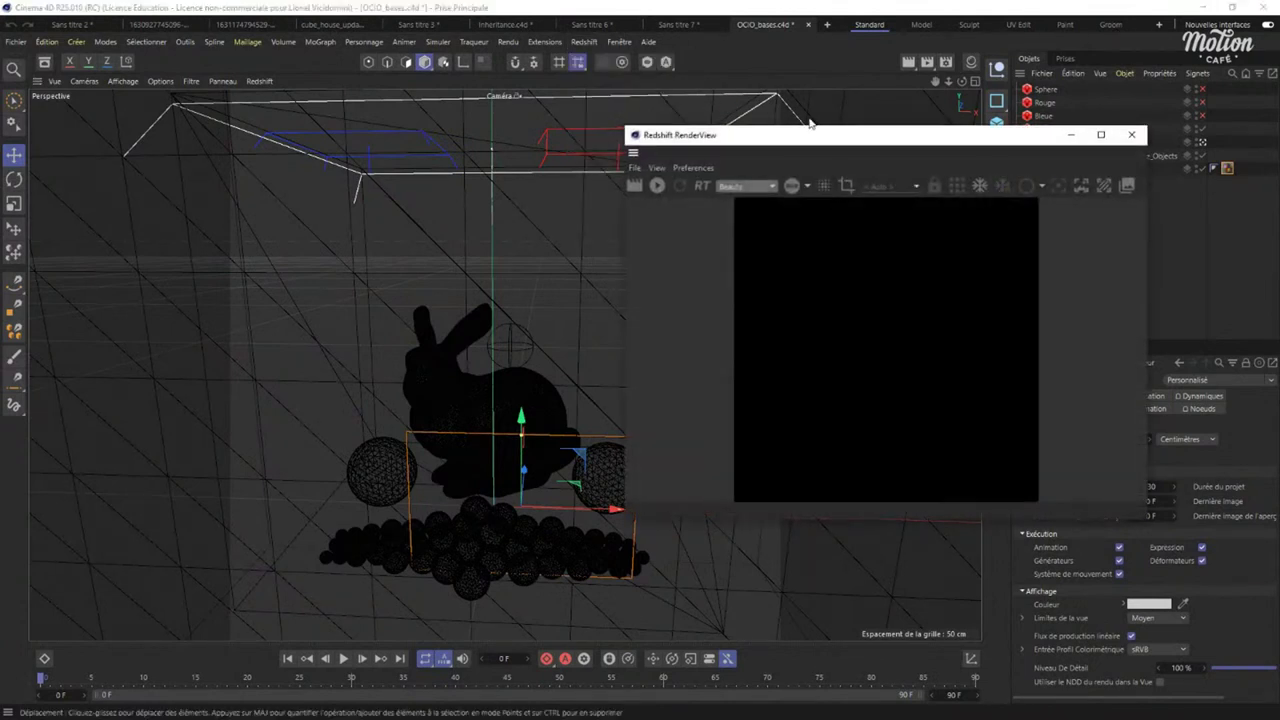
{"action": "left_click_drag", "start_coordinate": [813, 140], "coordinate": [410, 165]}
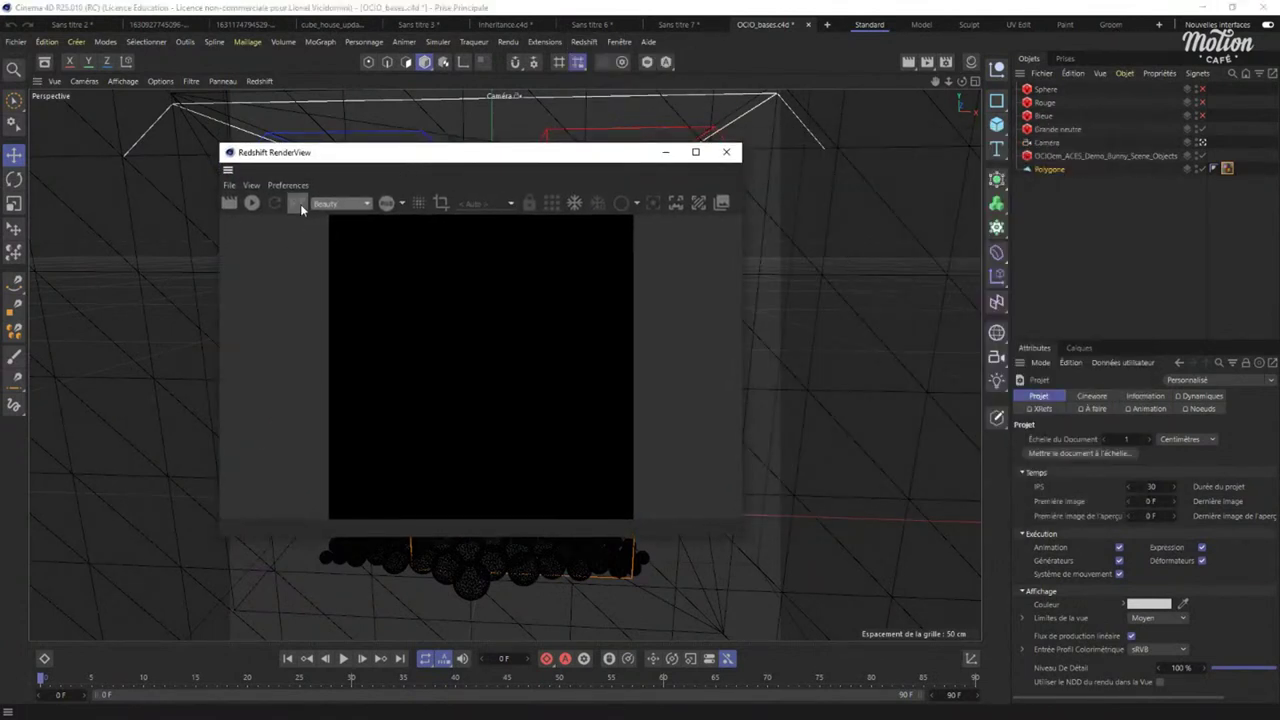
{"action": "left_click", "coordinate": [251, 203]}
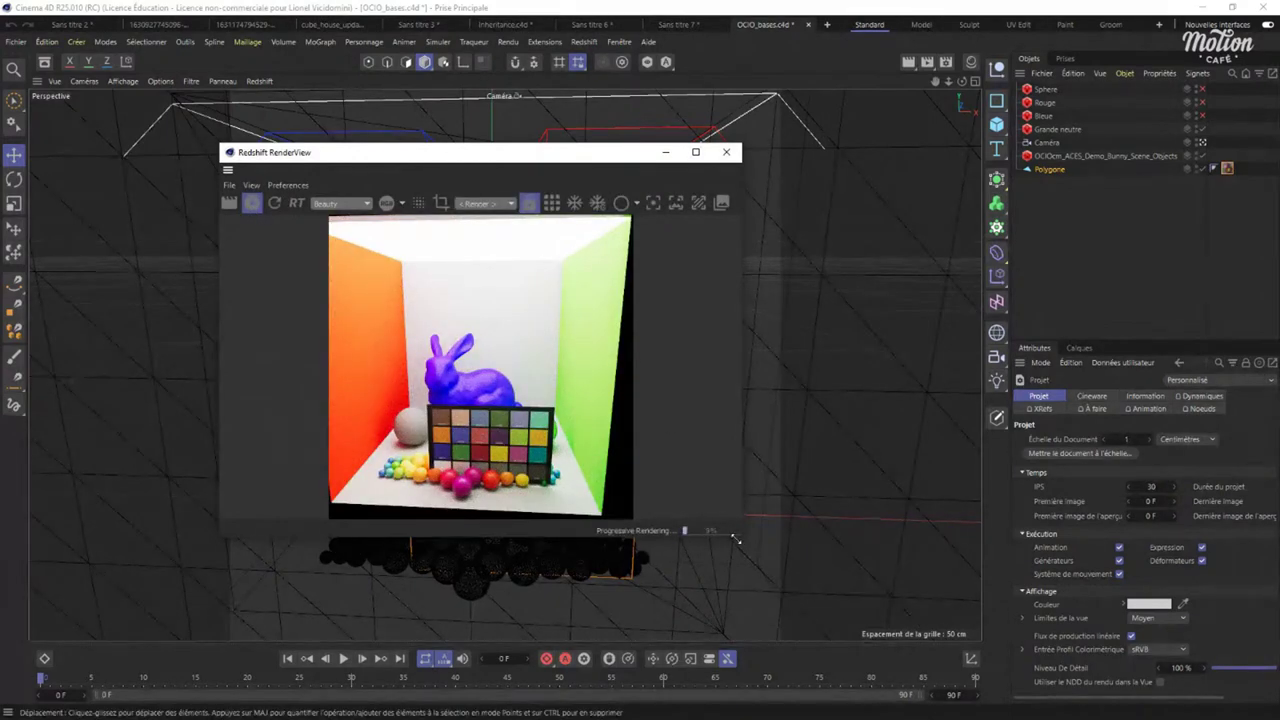
{"action": "left_click_drag", "start_coordinate": [752, 538], "coordinate": [878, 631]}
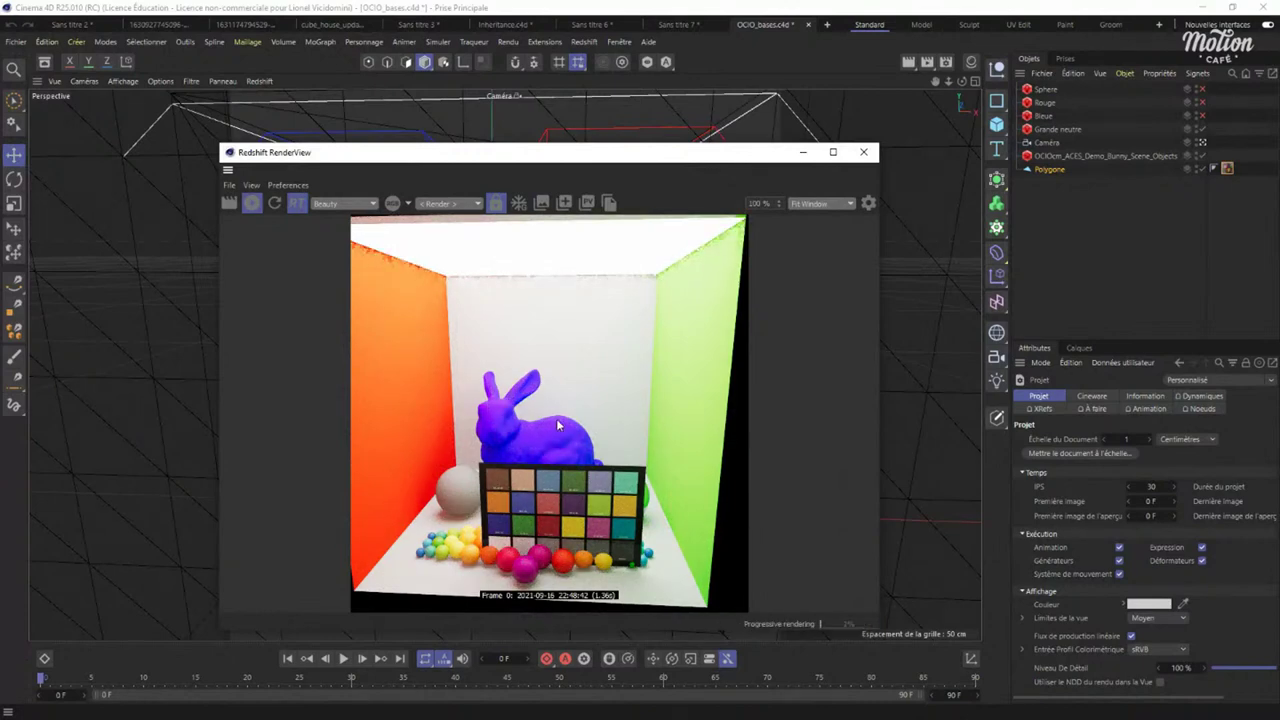
{"action": "left_click_drag", "start_coordinate": [549, 163], "coordinate": [921, 152]}
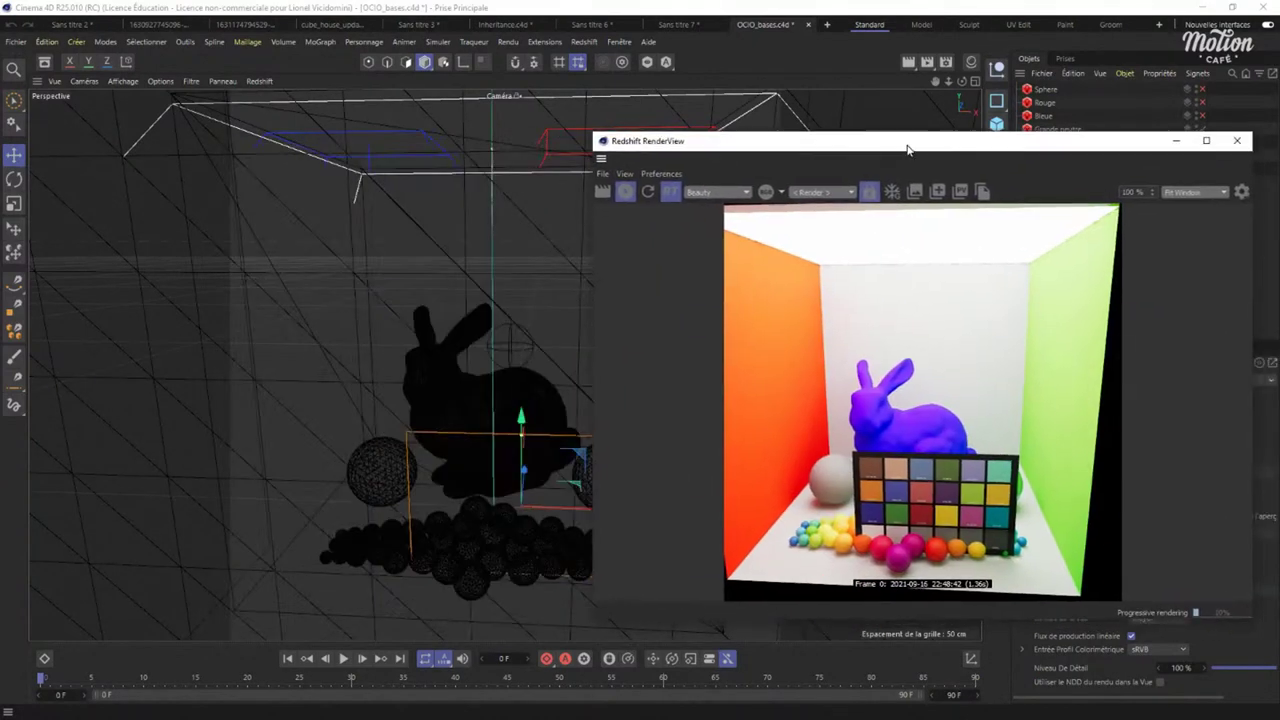
Orbit around the bunny and nudge the Polygone colour chart up, then back down.
{"action": "scroll", "coordinate": [385, 391], "scroll_direction": "up", "scroll_amount": 3}
{"action": "left_click_drag", "start_coordinate": [385, 391], "coordinate": [423, 399], "text": "alt"}
{"action": "right_click_drag", "start_coordinate": [426, 399], "coordinate": [433, 369], "text": "alt"}
{"action": "left_click_drag", "start_coordinate": [436, 370], "coordinate": [345, 394], "text": "alt"}
{"action": "left_click_drag", "start_coordinate": [982, 148], "coordinate": [997, 317]}
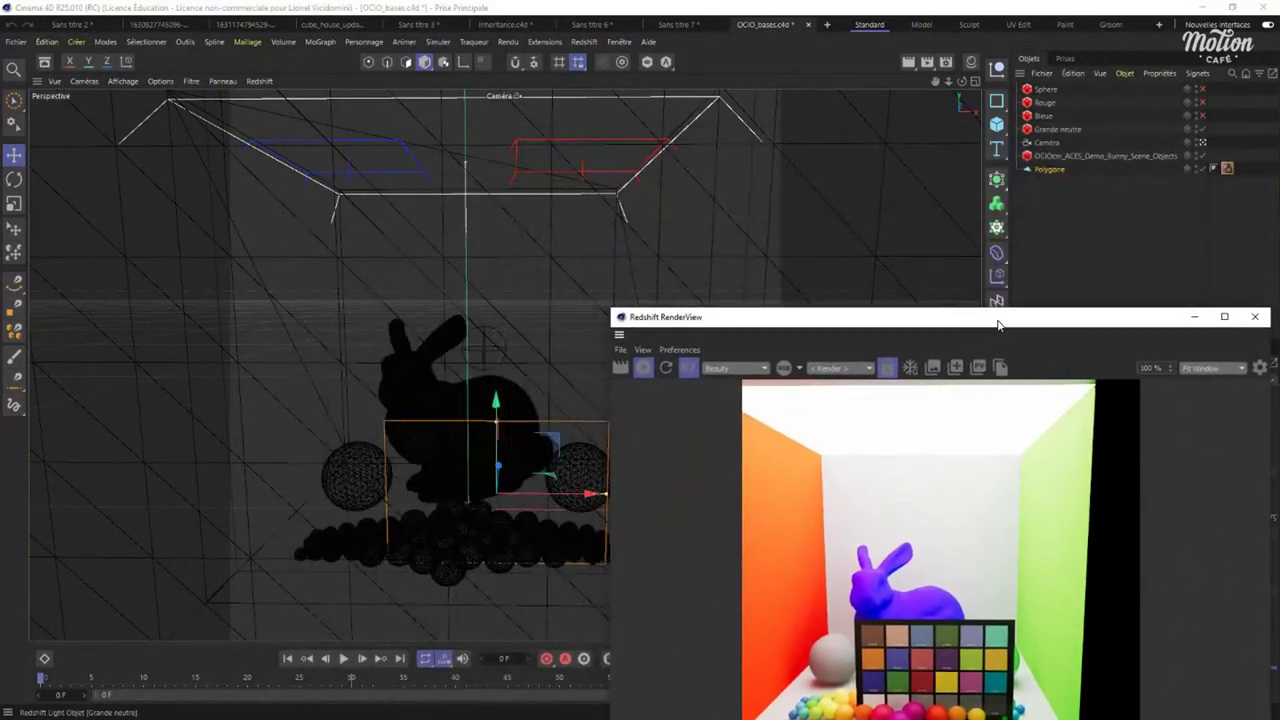
{"action": "left_click", "coordinate": [1045, 169]}
{"action": "left_click_drag", "start_coordinate": [498, 400], "coordinate": [496, 320]}
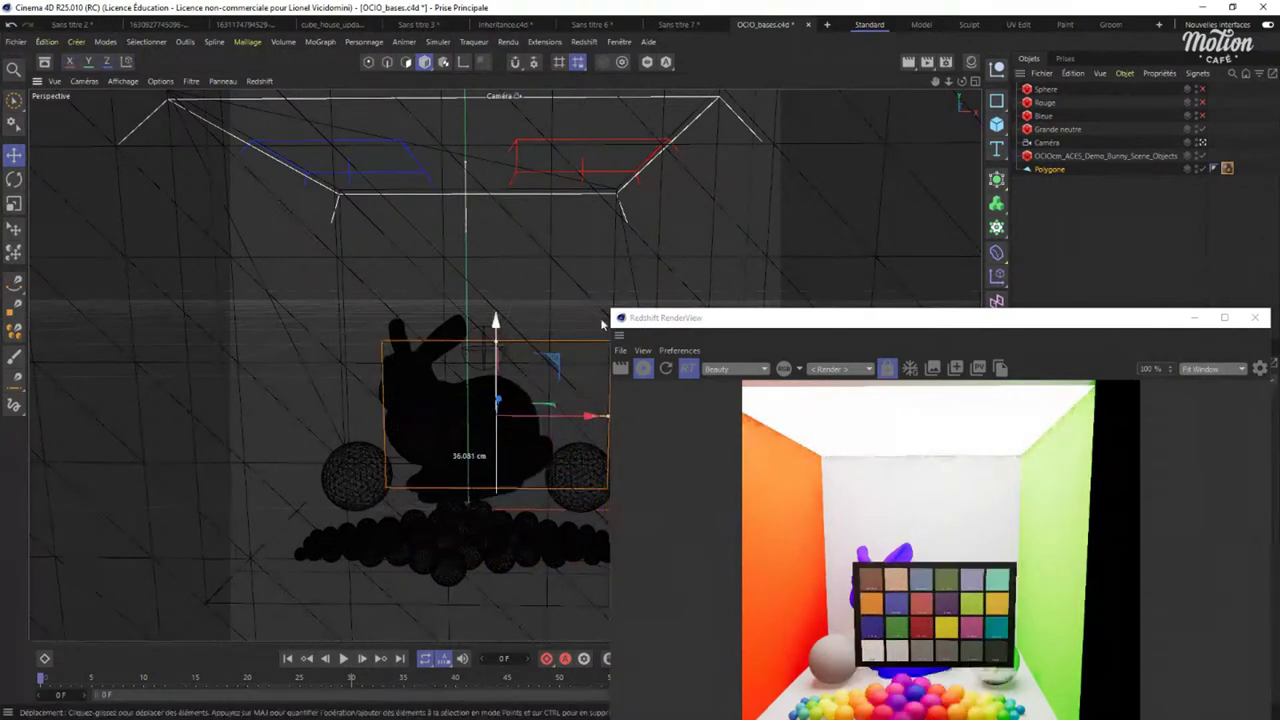
{"action": "left_click_drag", "start_coordinate": [905, 322], "coordinate": [946, 190]}
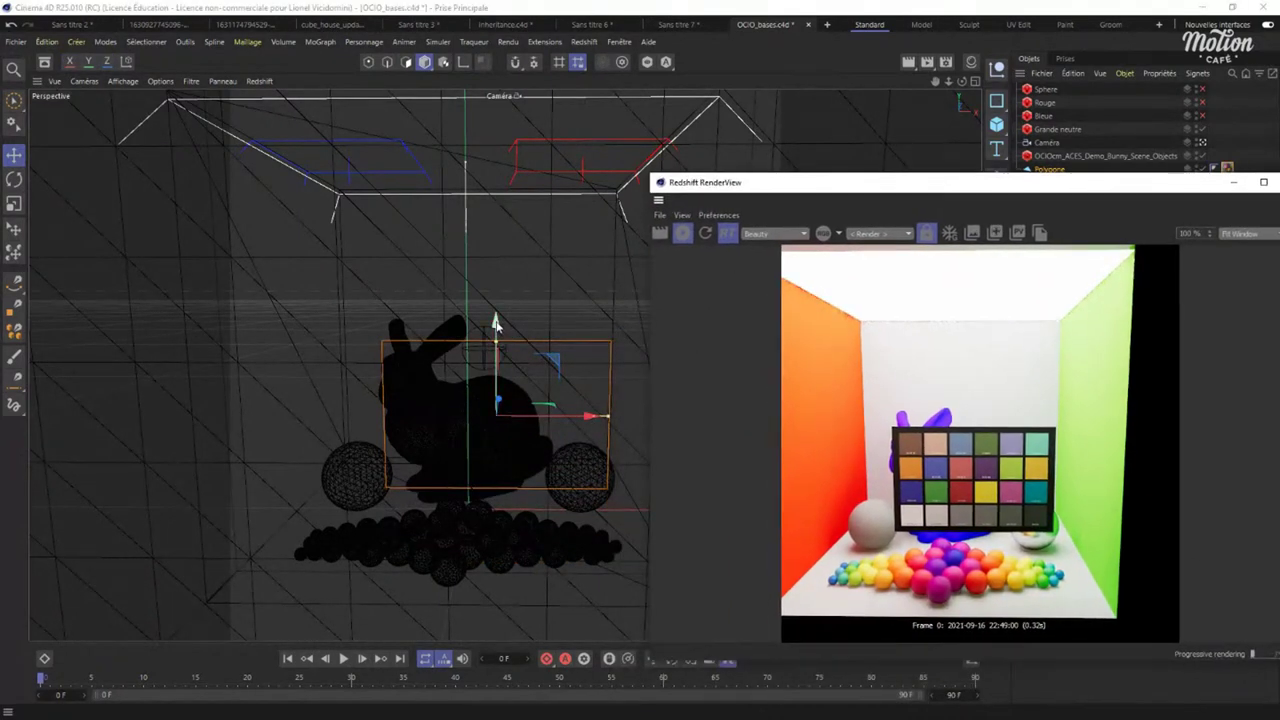
{"action": "left_click_drag", "start_coordinate": [492, 321], "coordinate": [485, 376]}
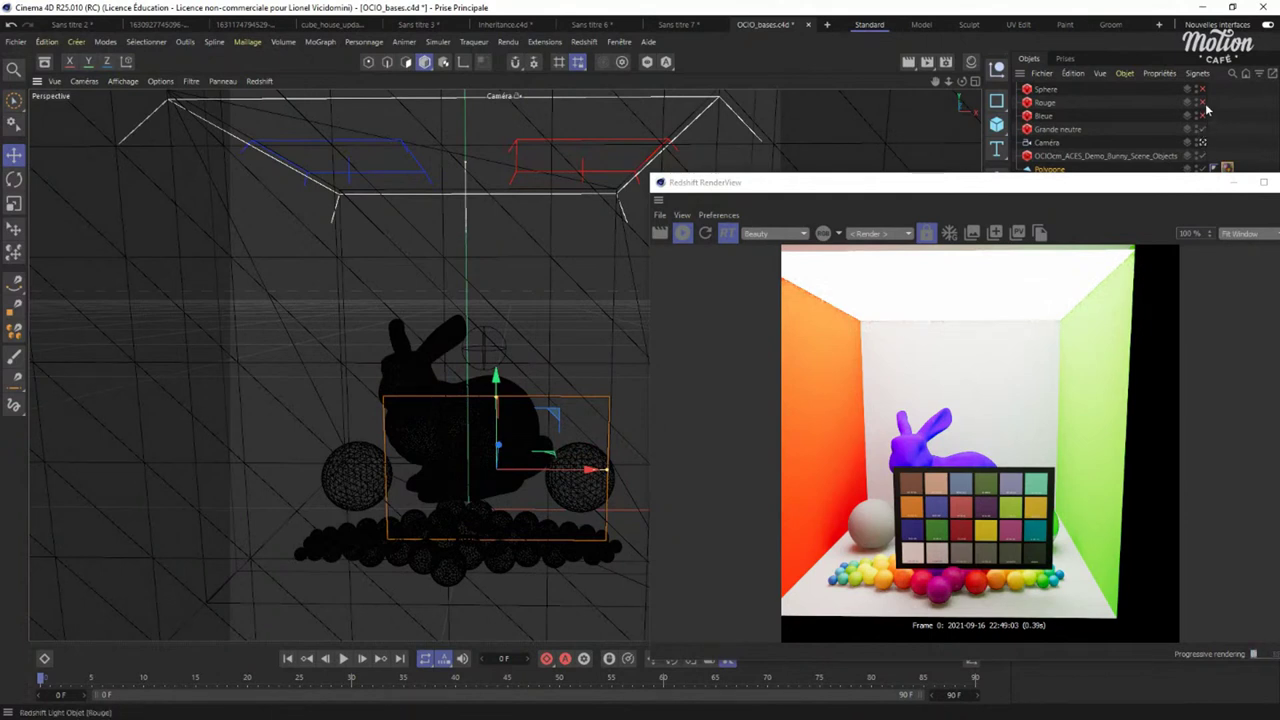
Enable the Sphere light, disable Grande neutre, and move the glowing sphere beside the bunny, higher up.
{"action": "left_click", "coordinate": [1204, 92]}
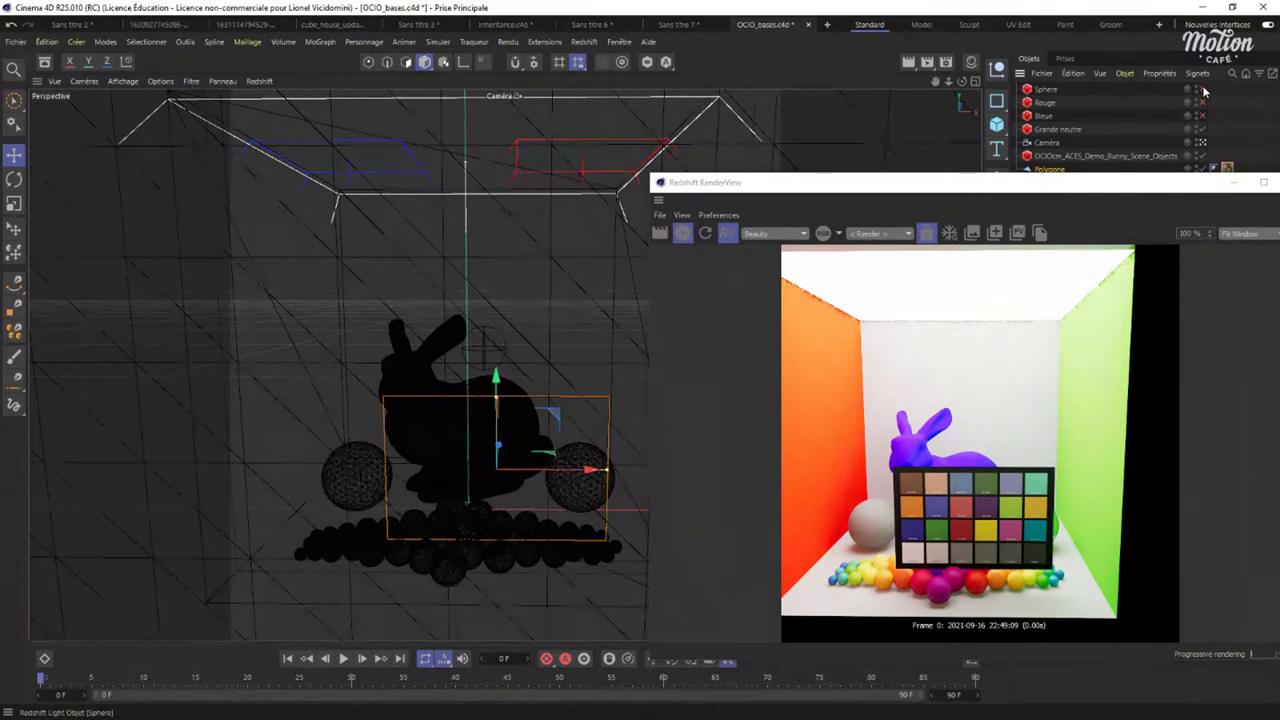
{"action": "left_click", "coordinate": [1205, 93]}
{"action": "left_click", "coordinate": [1045, 89]}
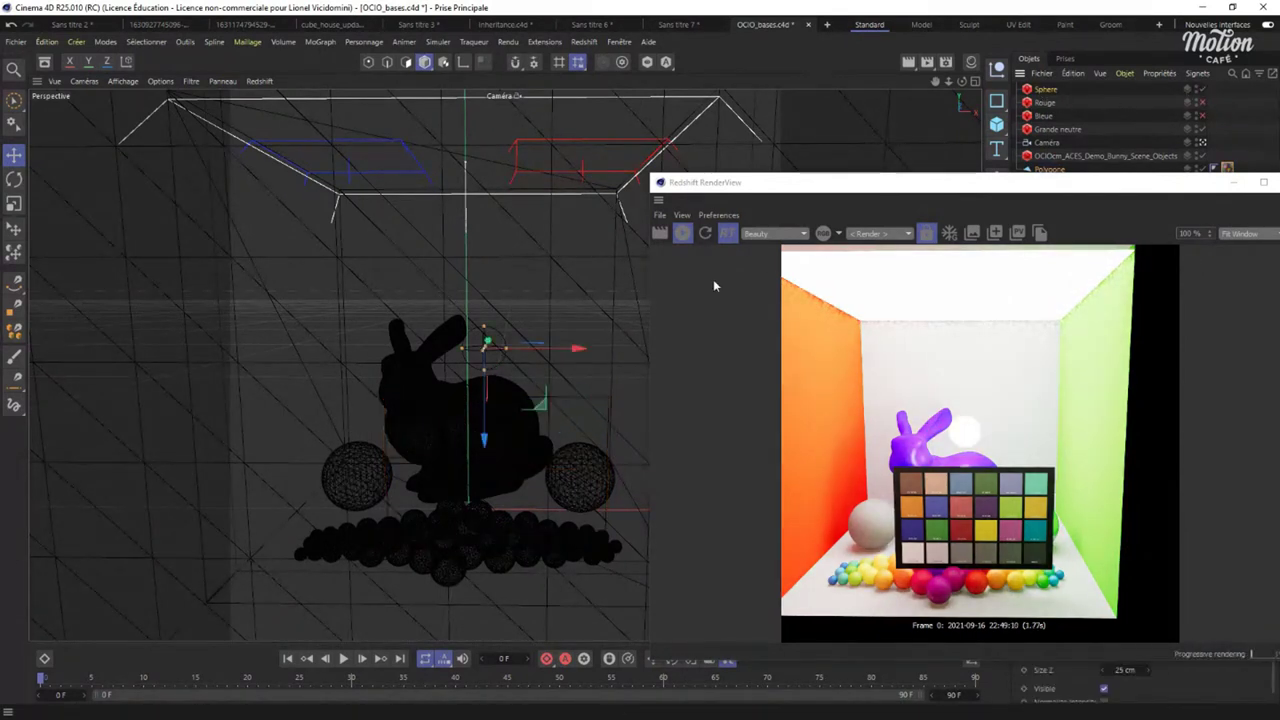
{"action": "left_click_drag", "start_coordinate": [559, 350], "coordinate": [597, 349]}
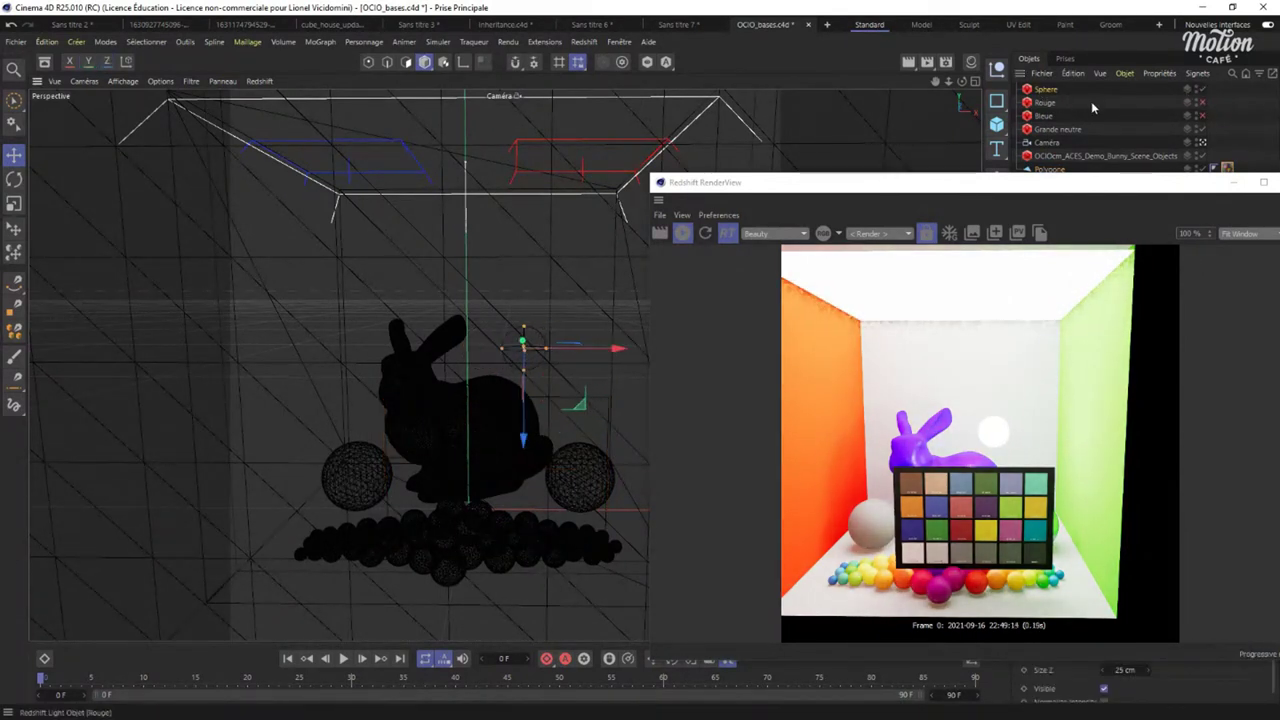
{"action": "left_click", "coordinate": [1201, 129]}
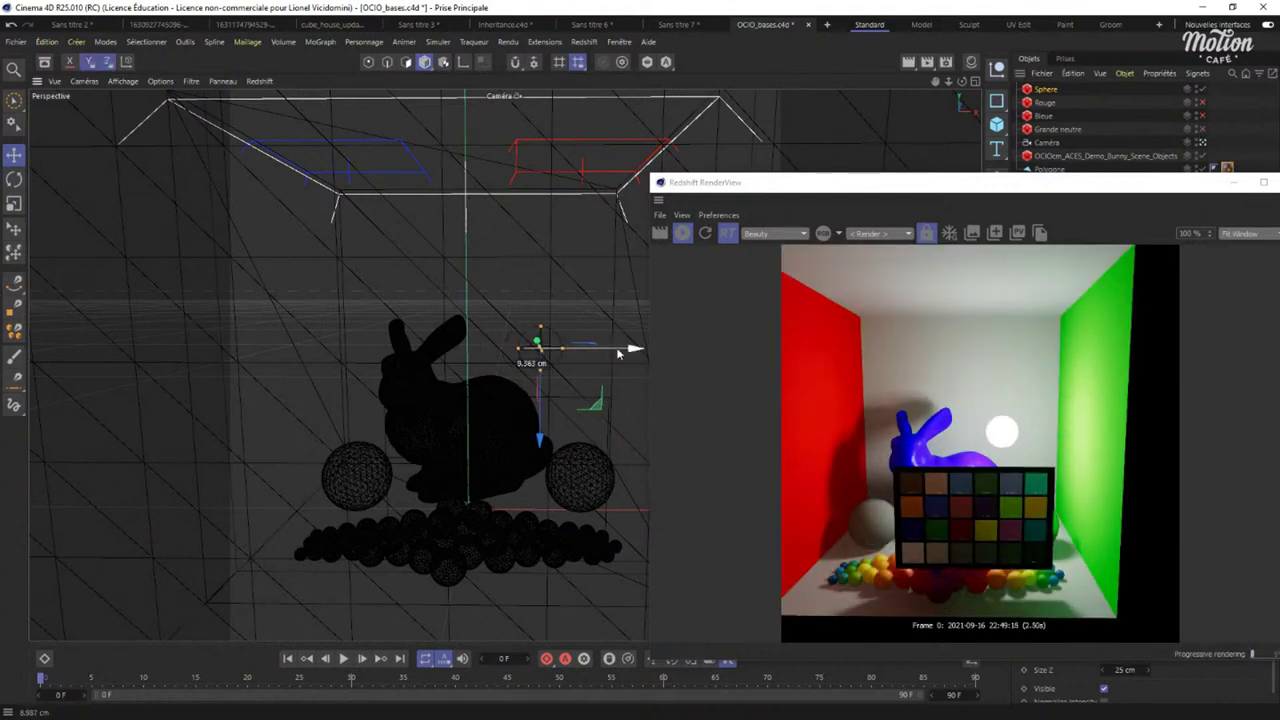
{"action": "left_click_drag", "start_coordinate": [620, 349], "coordinate": [668, 336]}
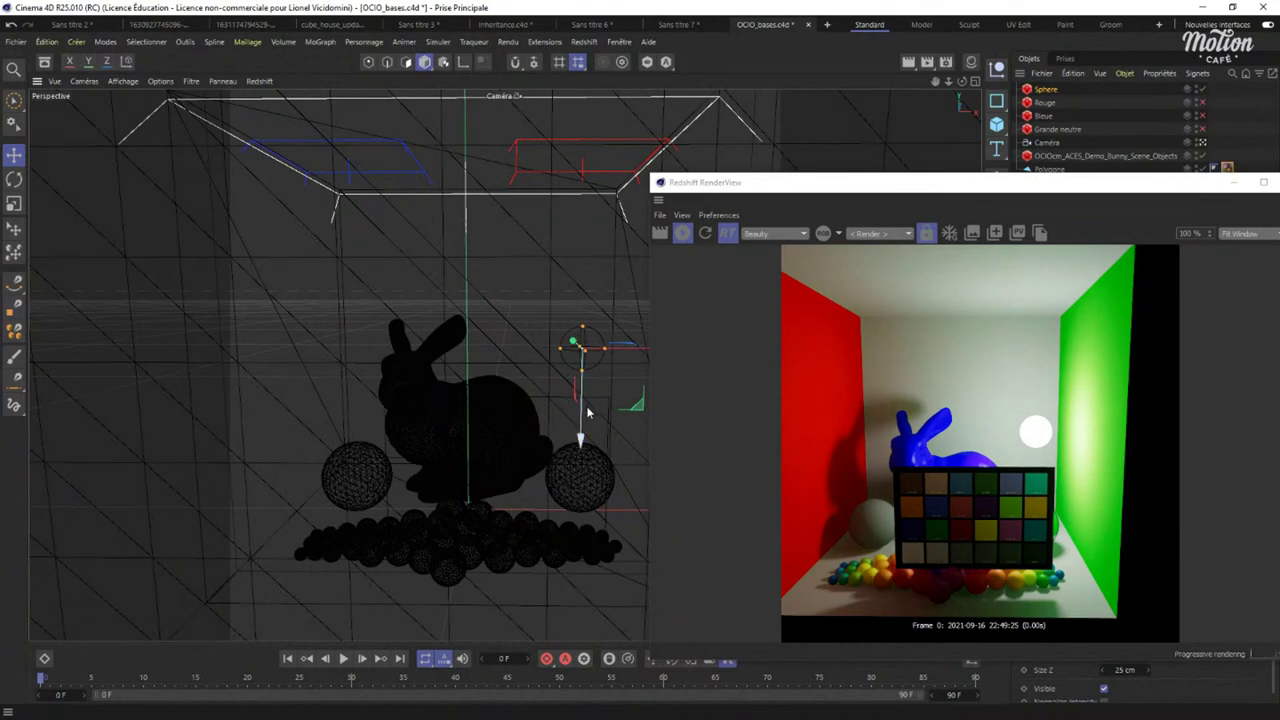
{"action": "left_click_drag", "start_coordinate": [581, 418], "coordinate": [541, 411]}
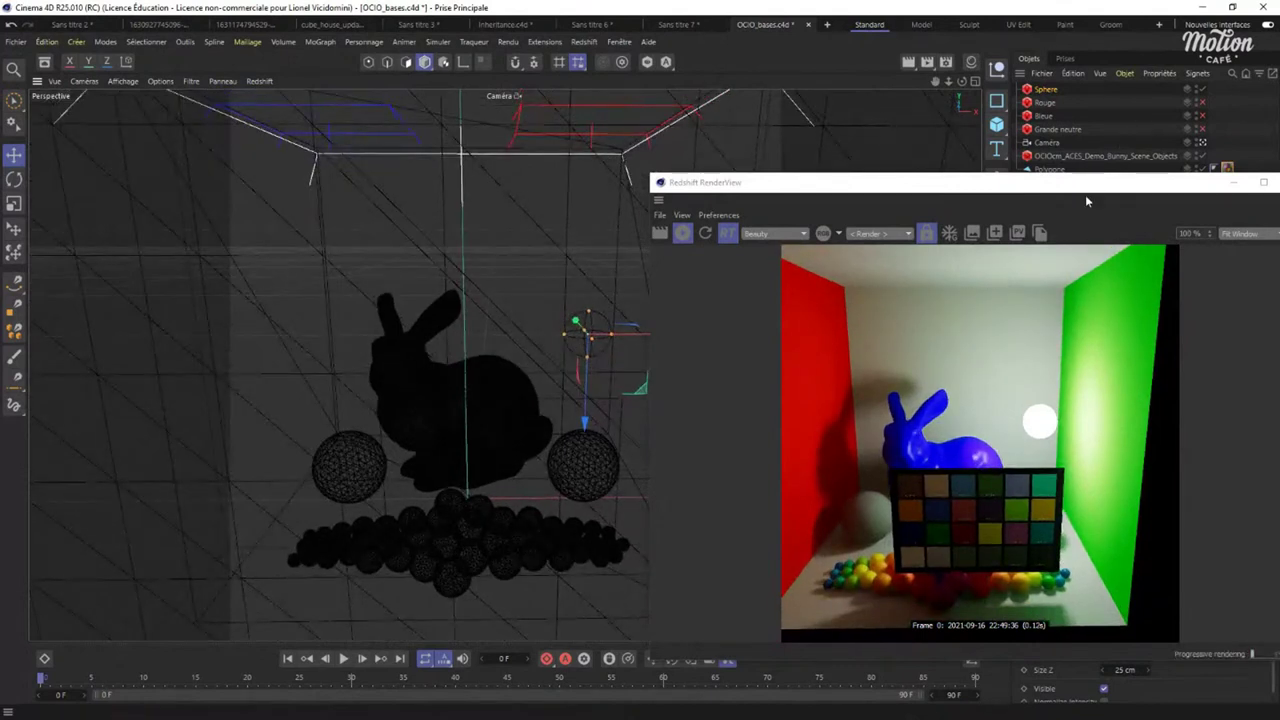
Select Polygone and raise the colour chart along Y until it sits above the bunny.
{"action": "left_click_drag", "start_coordinate": [925, 188], "coordinate": [400, 163]}
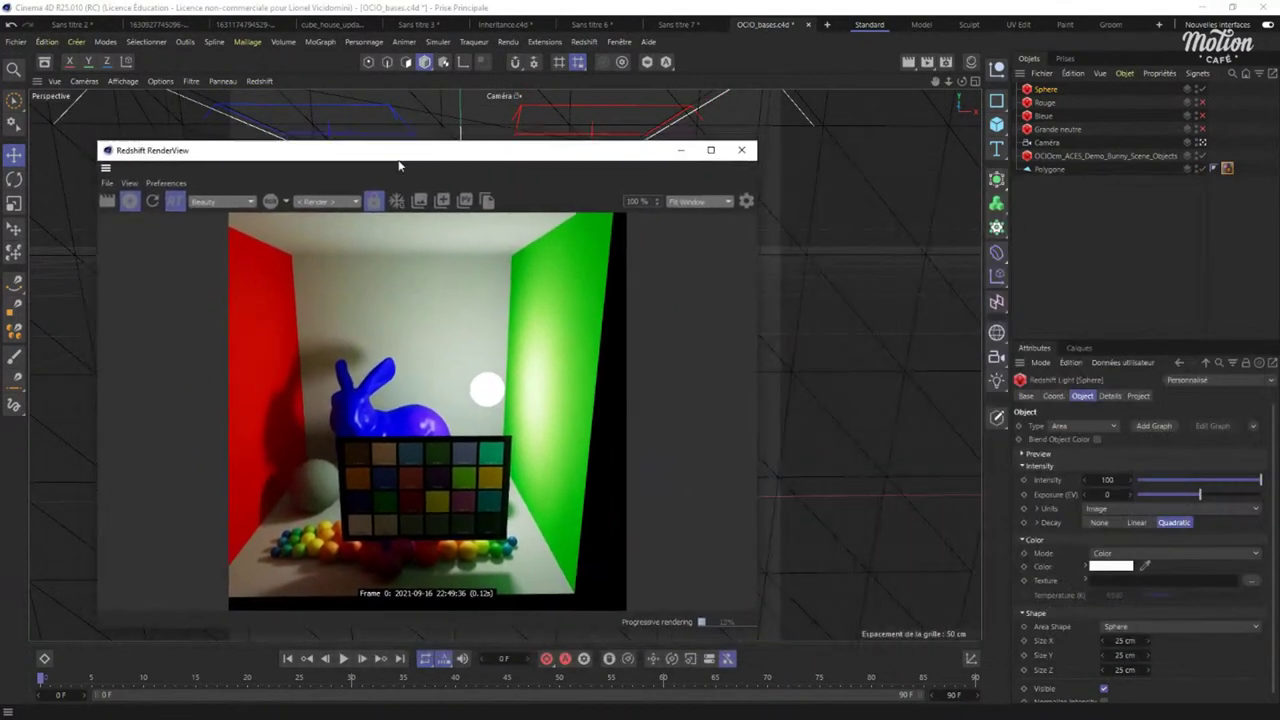
{"action": "left_click", "coordinate": [1066, 169]}
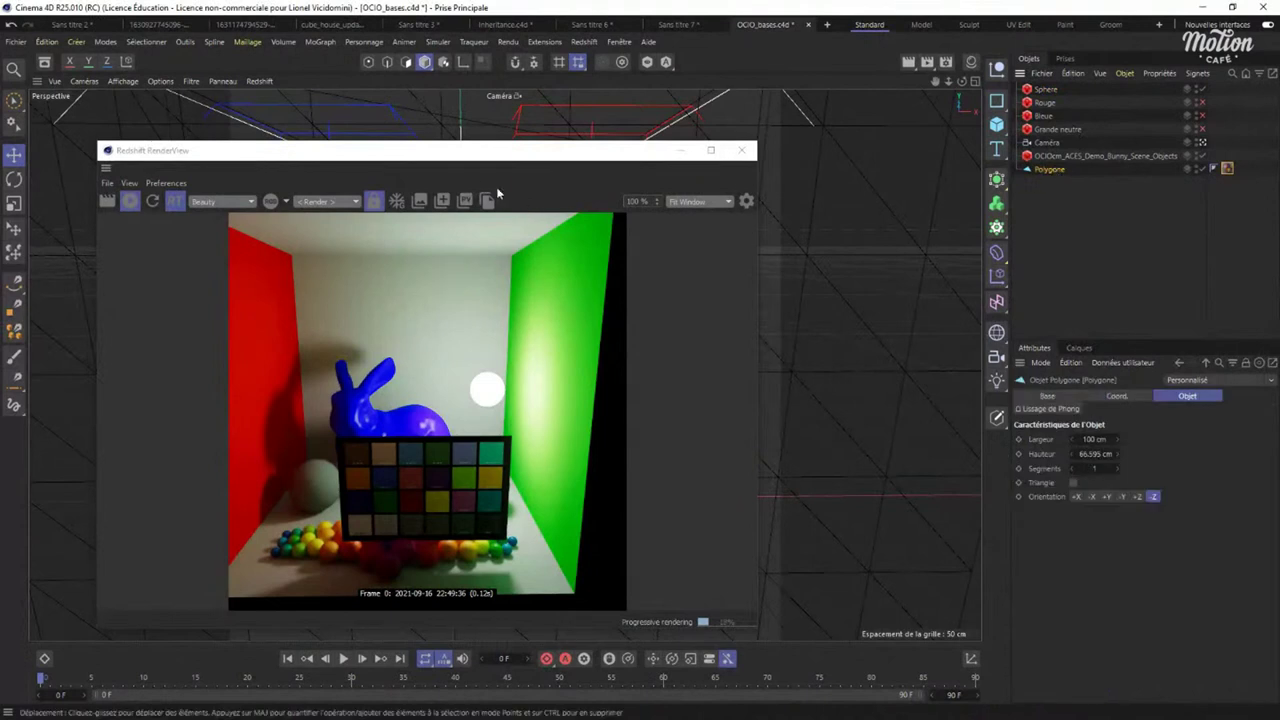
{"action": "left_click_drag", "start_coordinate": [460, 156], "coordinate": [923, 214]}
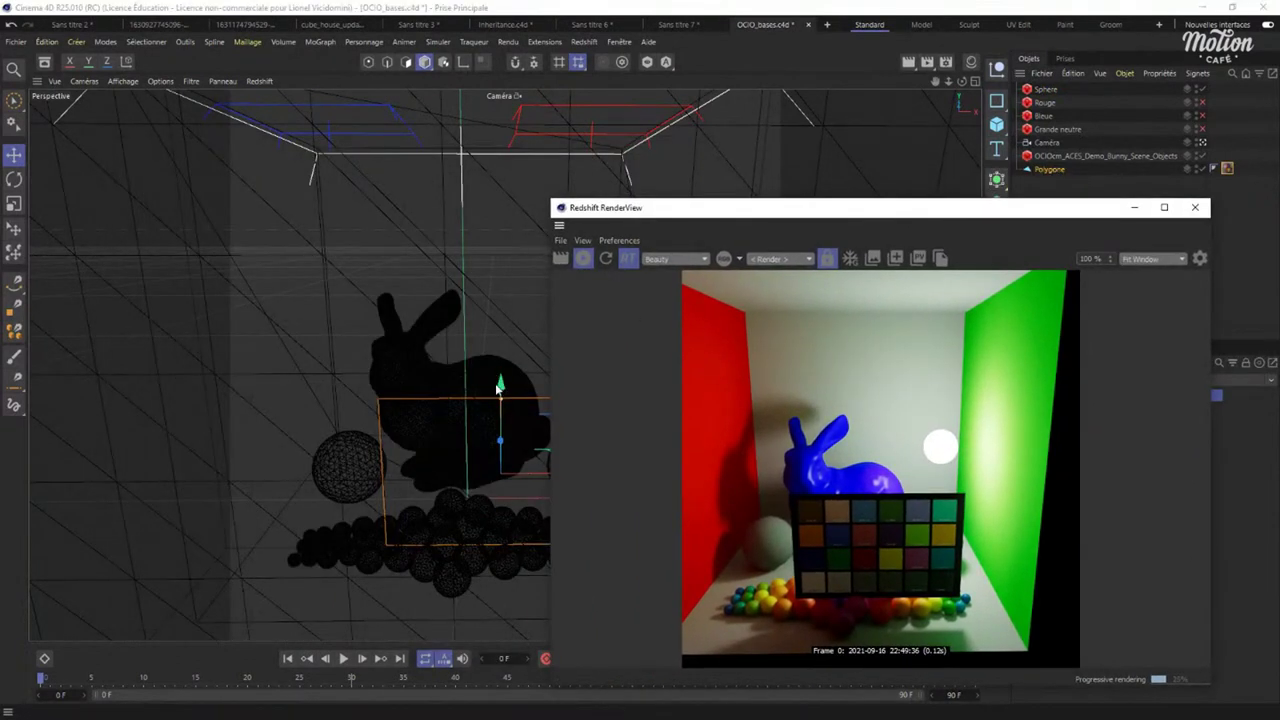
{"action": "left_click_drag", "start_coordinate": [500, 374], "coordinate": [500, 288]}
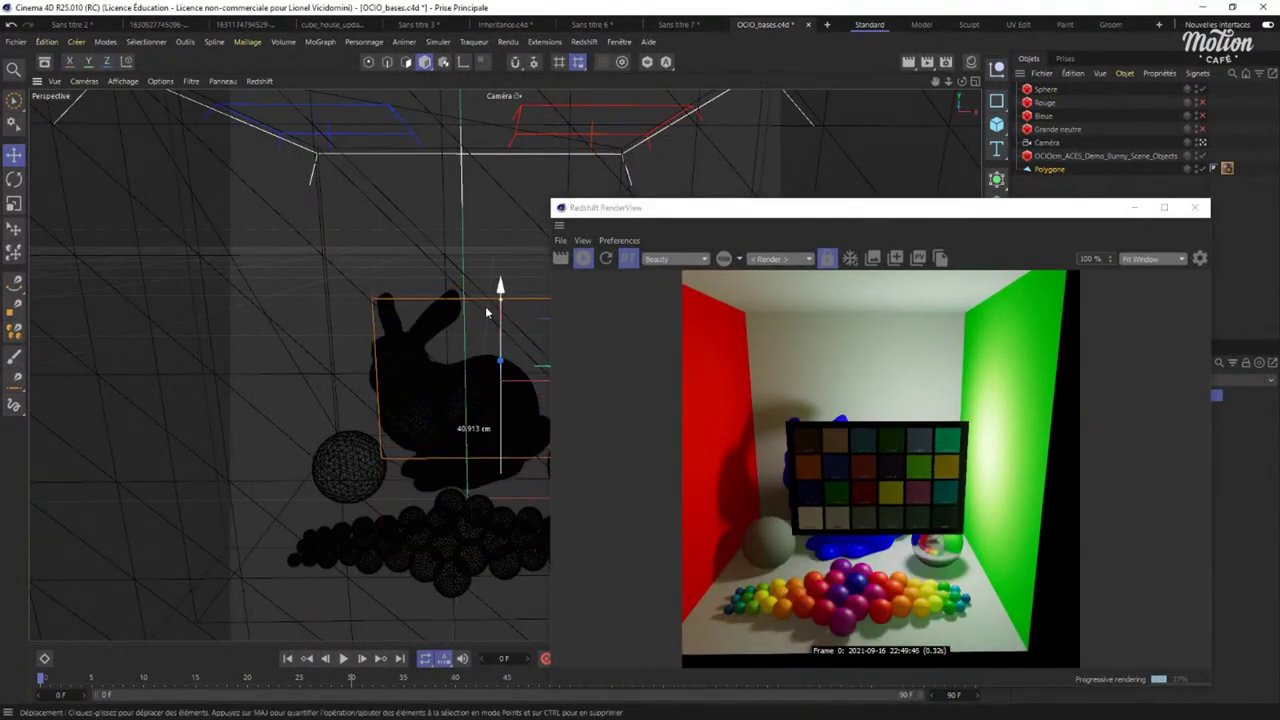
{"action": "left_click_drag", "start_coordinate": [507, 368], "coordinate": [343, 309], "text": "alt"}
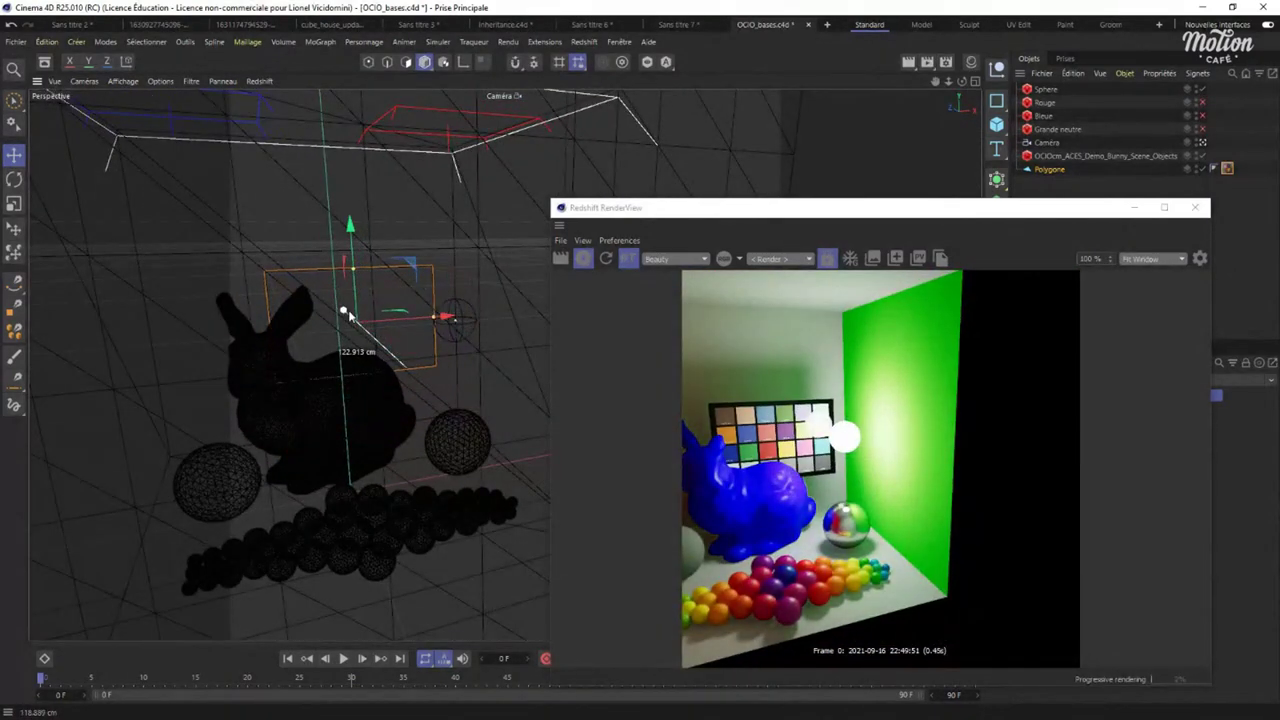
{"action": "left_click_drag", "start_coordinate": [355, 248], "coordinate": [343, 200]}
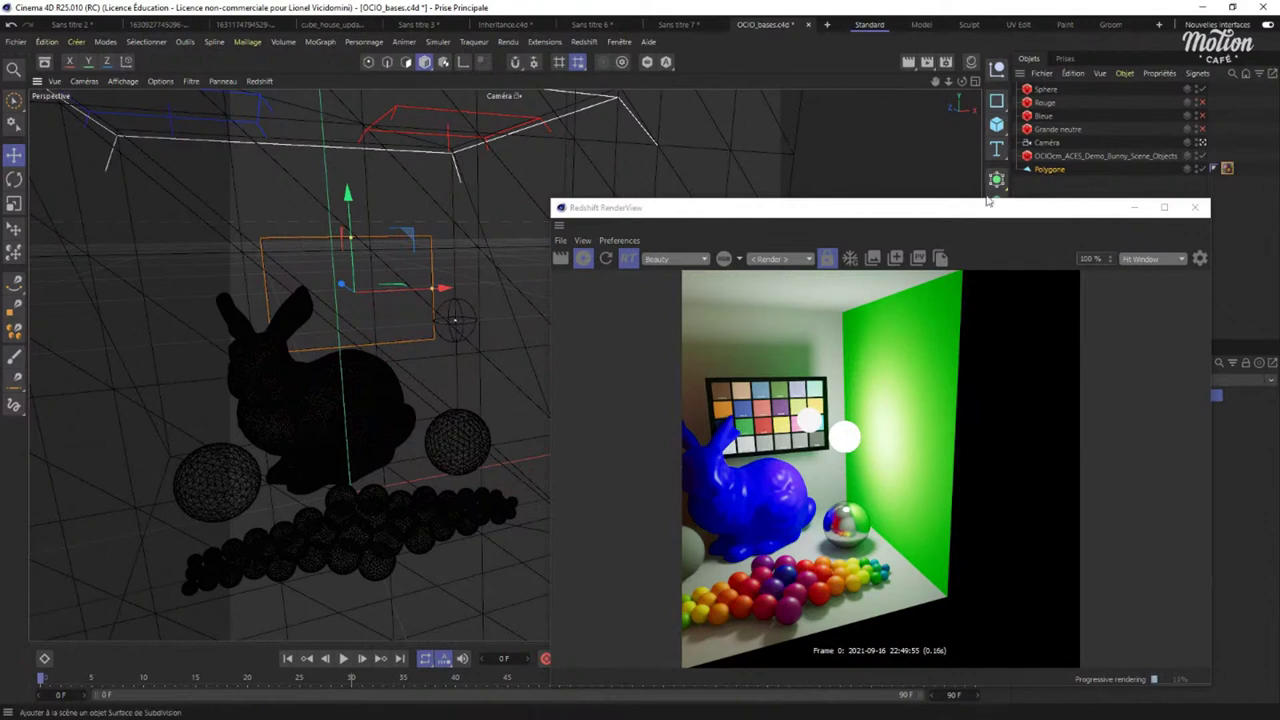
Reposition the RenderView, orbit toward the red wall, then close the Redshift RenderView.
{"action": "left_click_drag", "start_coordinate": [971, 209], "coordinate": [550, 137]}
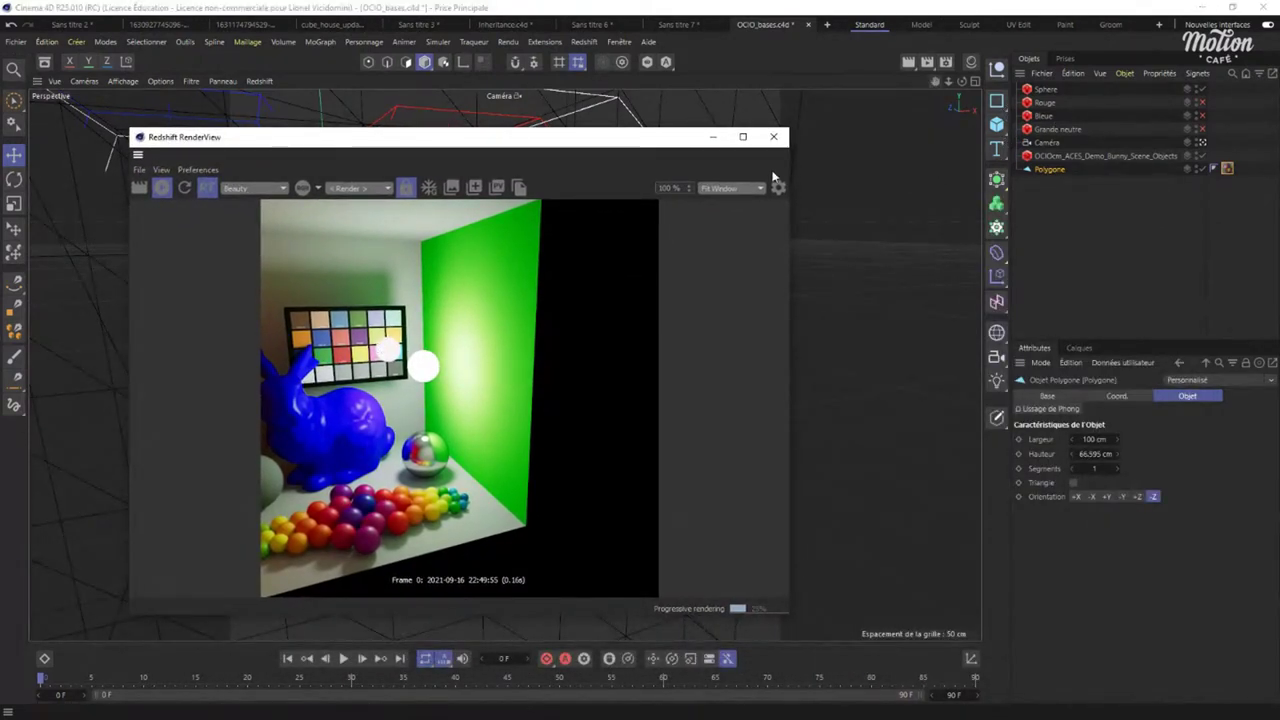
{"action": "left_click_drag", "start_coordinate": [584, 146], "coordinate": [891, 164]}
{"action": "left_click_drag", "start_coordinate": [334, 302], "coordinate": [320, 360], "text": "alt"}
{"action": "left_click", "coordinate": [474, 207]}
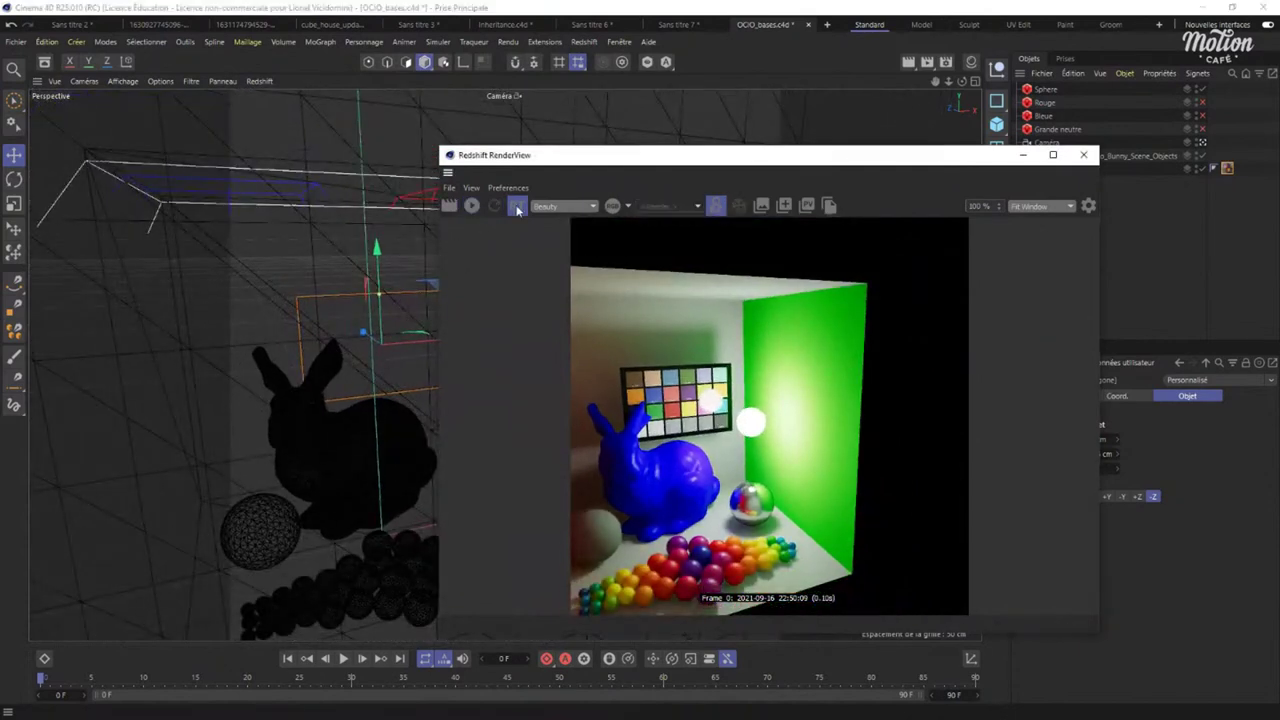
{"action": "left_click", "coordinate": [1083, 155]}
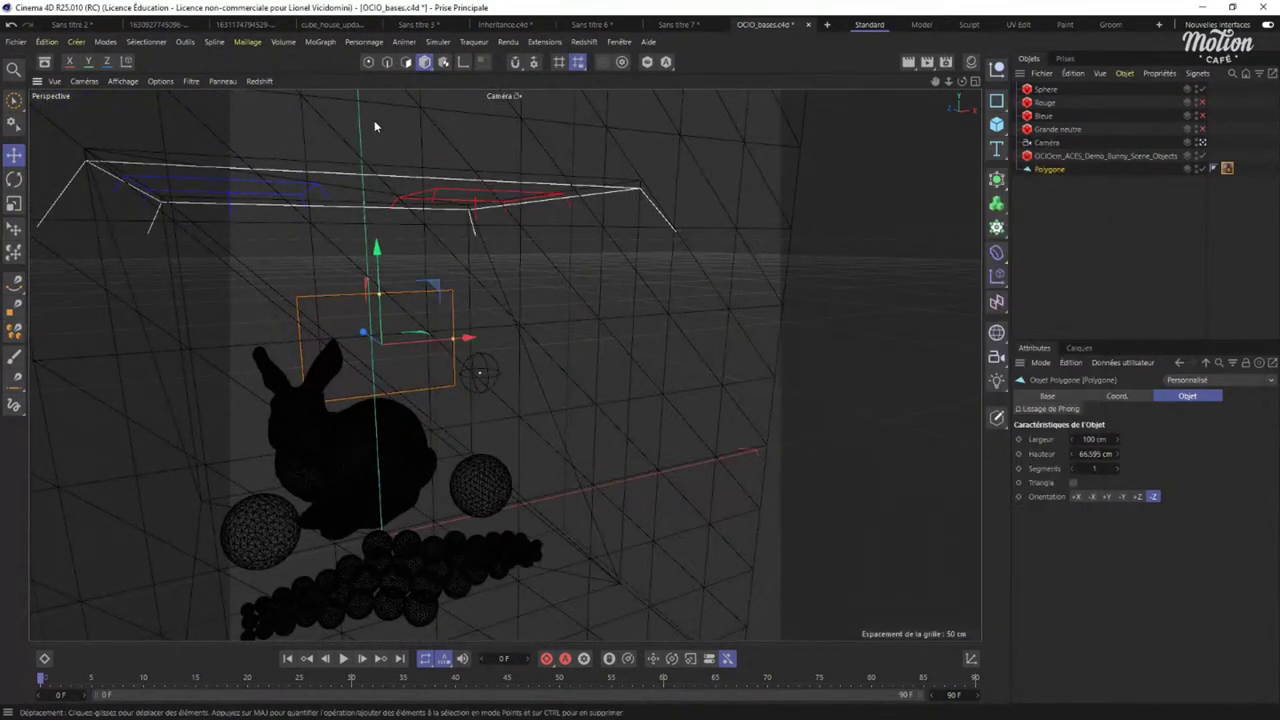
Open the chambre_rendu_fin_ACES.c4d bedroom project from Fichier > Ouvrir un projet.
{"action": "left_click", "coordinate": [16, 42]}
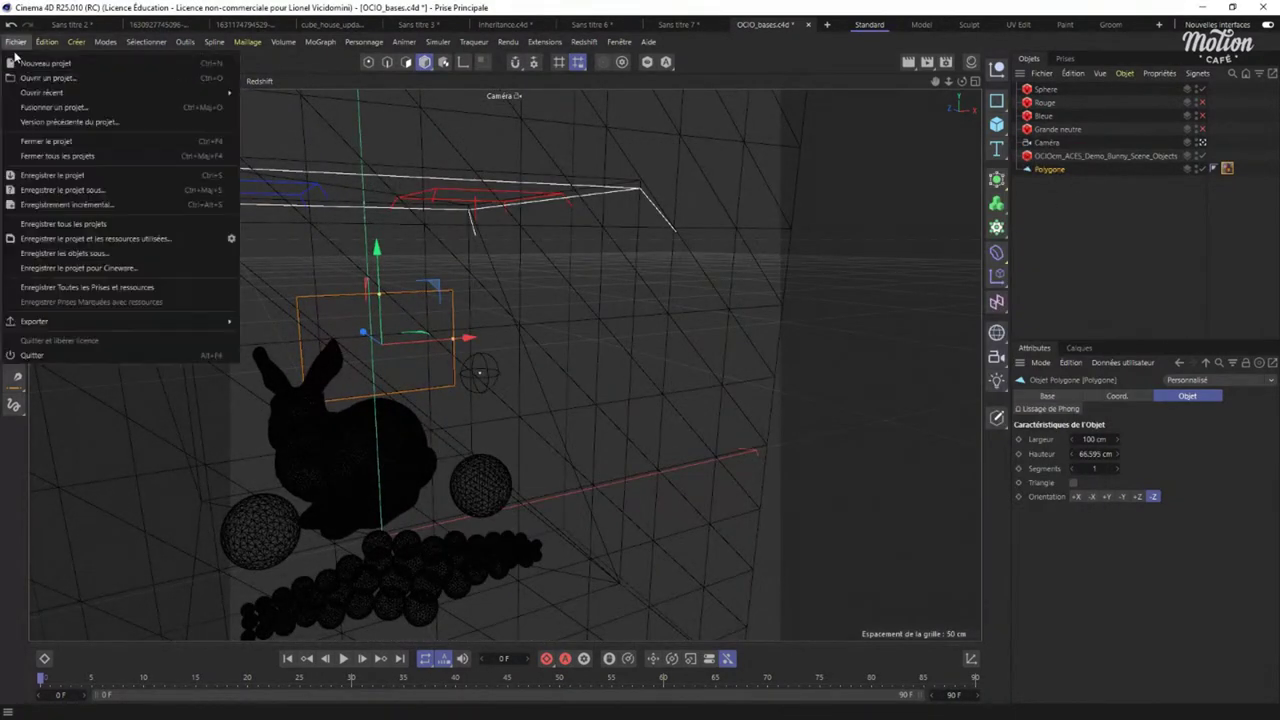
{"action": "left_click", "coordinate": [57, 82]}
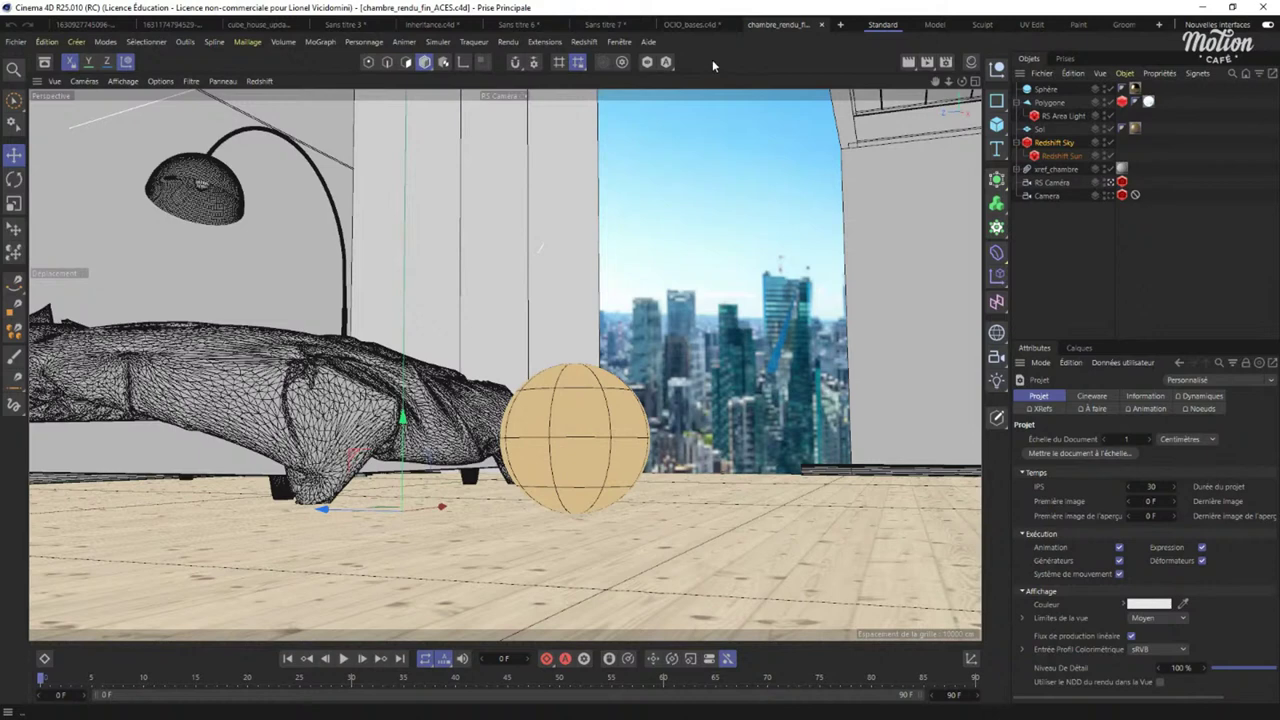
Open the Redshift RenderView and dock its window beside the viewport.
{"action": "left_click", "coordinate": [584, 42]}
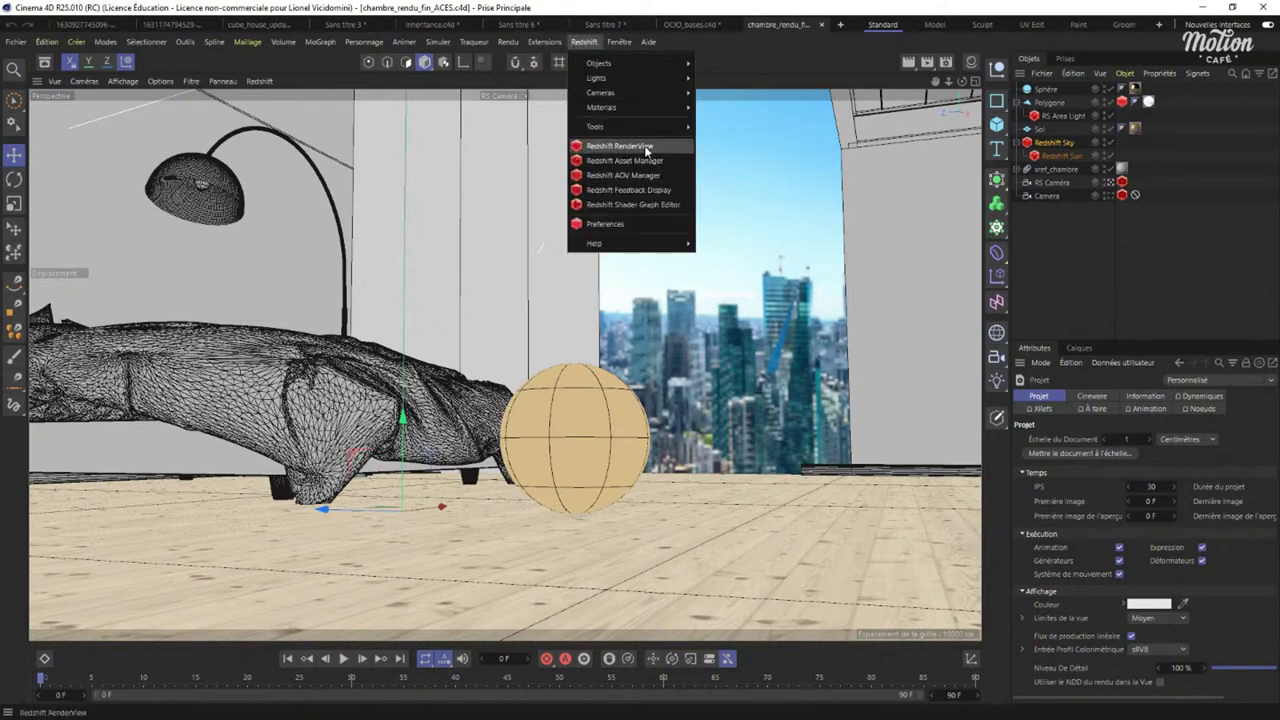
{"action": "left_click", "coordinate": [626, 151]}
{"action": "left_click_drag", "start_coordinate": [776, 148], "coordinate": [364, 154]}
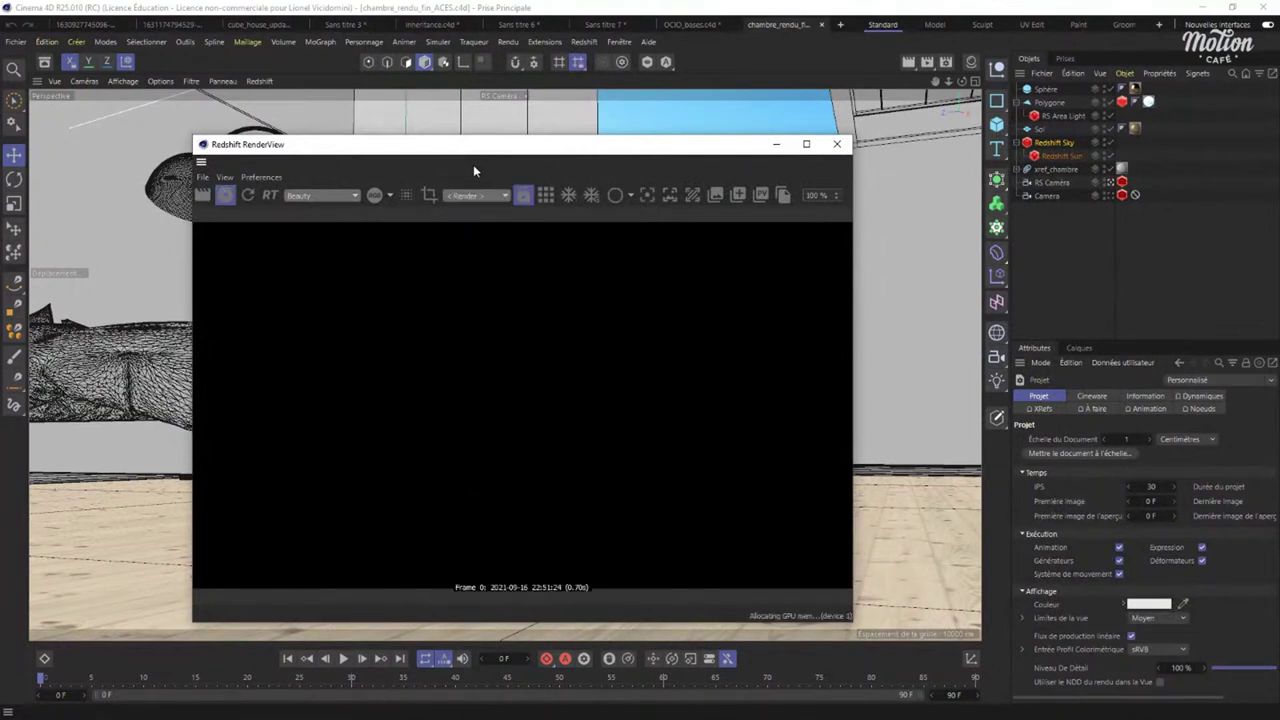
{"action": "left_click_drag", "start_coordinate": [497, 151], "coordinate": [804, 118]}
Orbit the view around the bed and switch the RenderView to real-time RT rendering.
{"action": "scroll", "coordinate": [385, 395], "scroll_direction": "up", "scroll_amount": 3}
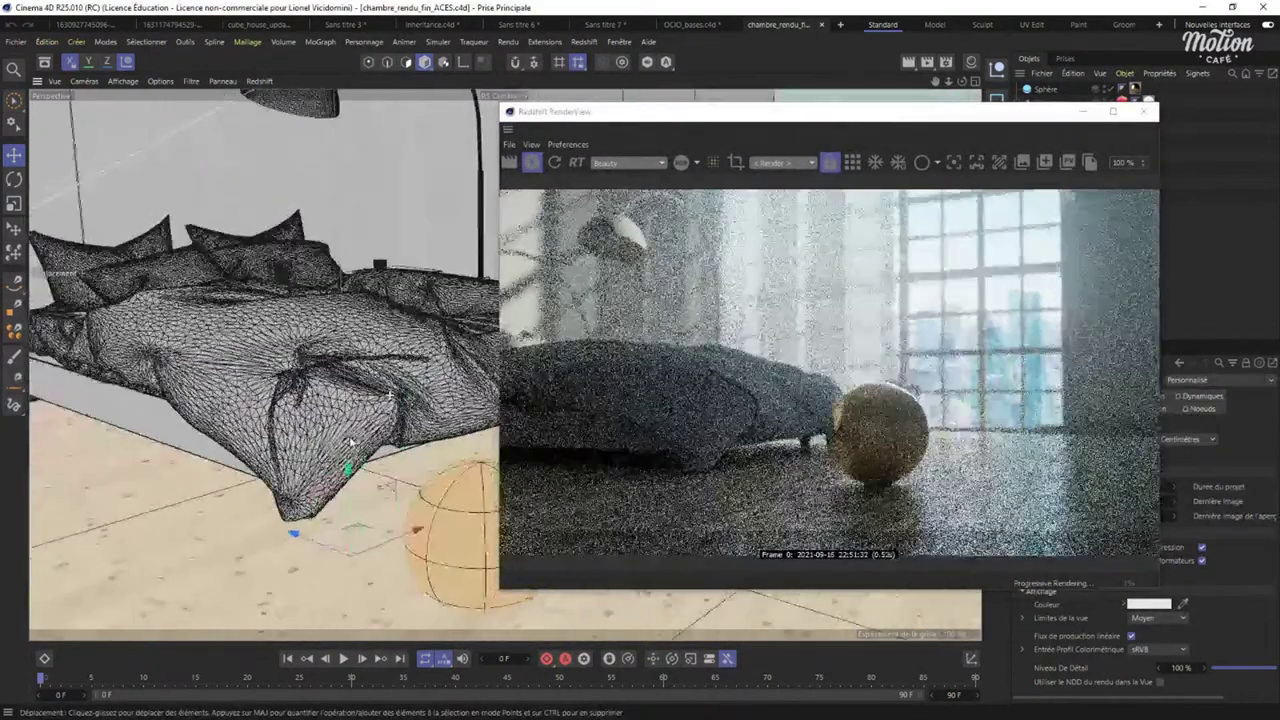
{"action": "scroll", "coordinate": [349, 438], "scroll_direction": "down", "scroll_amount": 5}
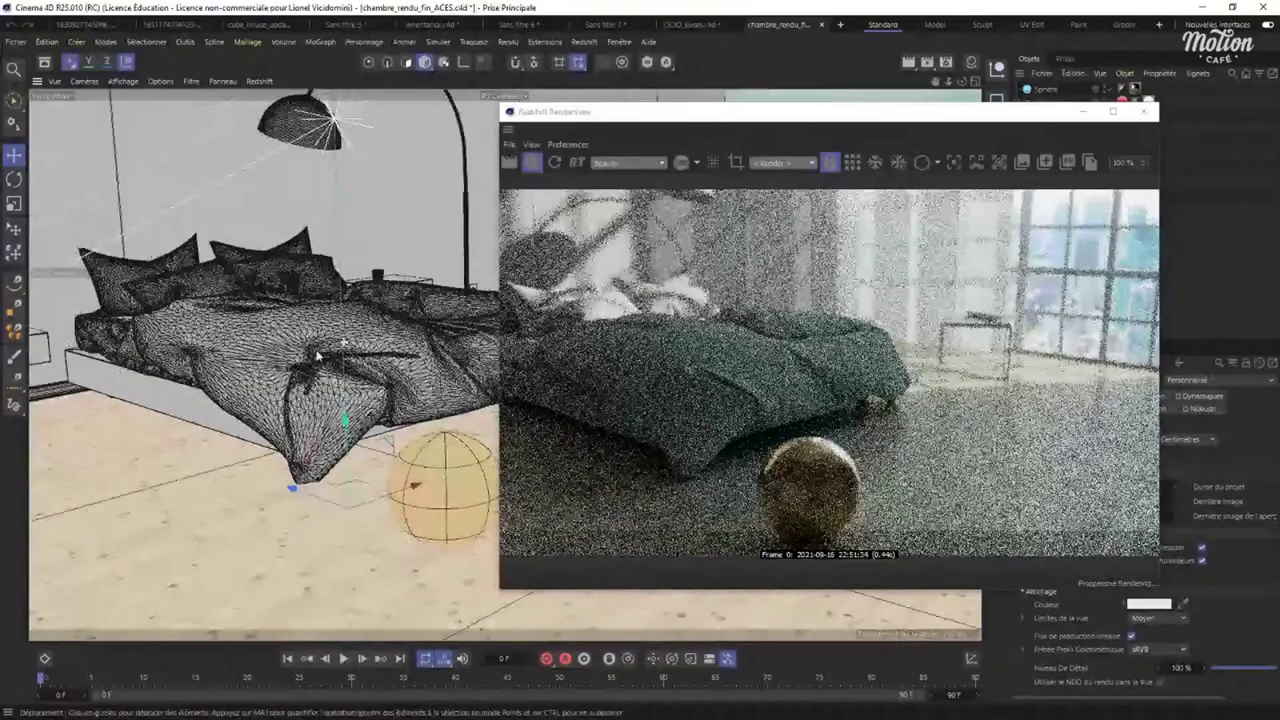
{"action": "left_click_drag", "start_coordinate": [317, 355], "coordinate": [408, 358], "text": "alt"}
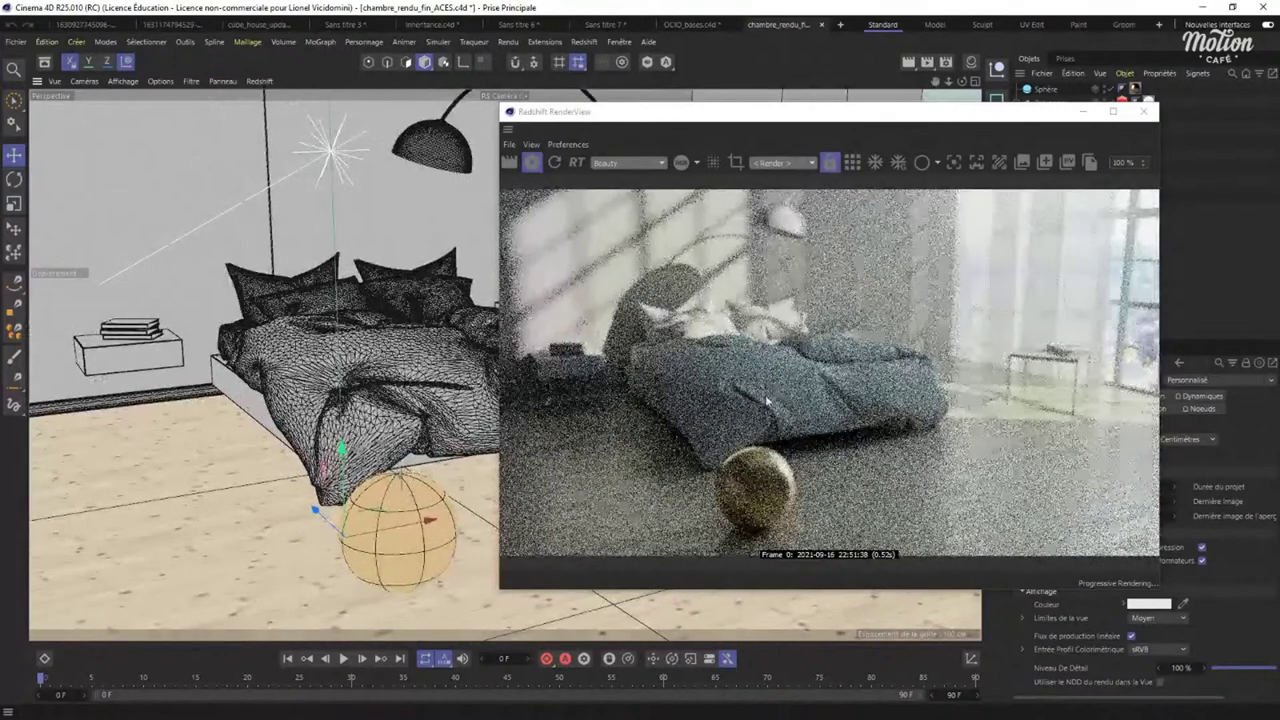
{"action": "left_click", "coordinate": [577, 163]}
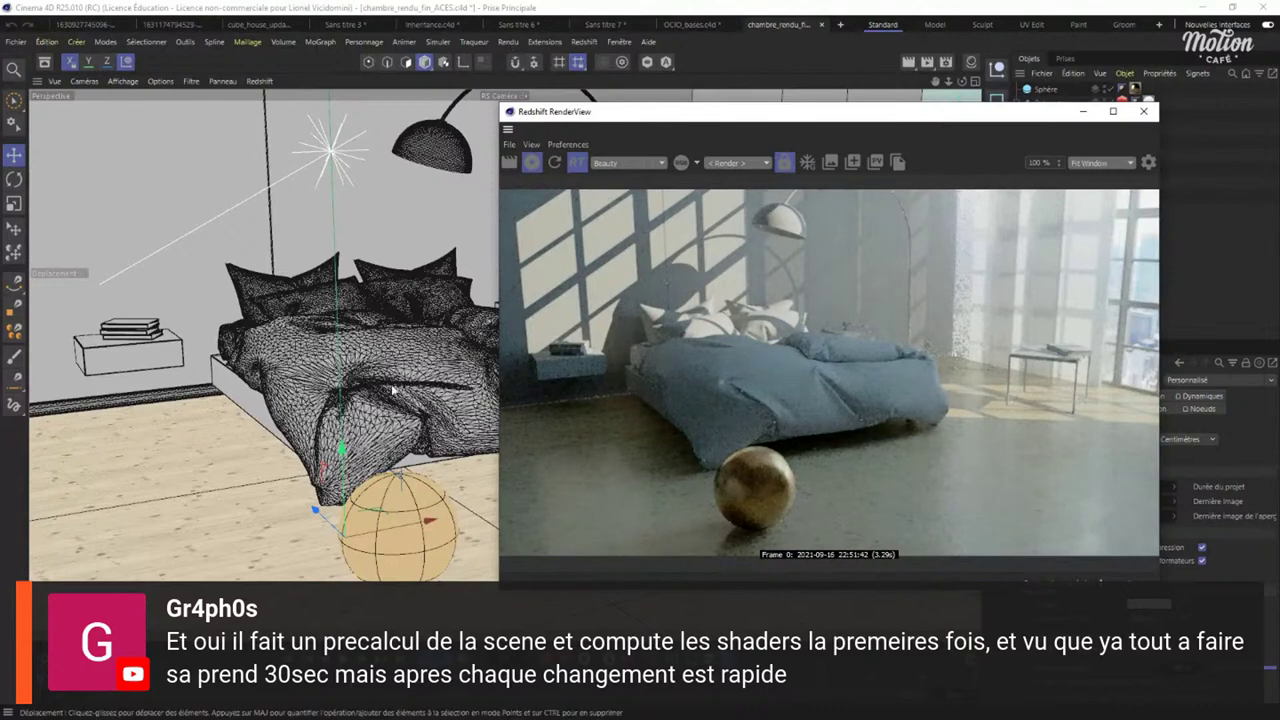
Orbit the camera low toward the golden sphere with the bed behind, shifting the RenderView left.
{"action": "left_click_drag", "start_coordinate": [430, 390], "coordinate": [372, 398], "text": "alt"}
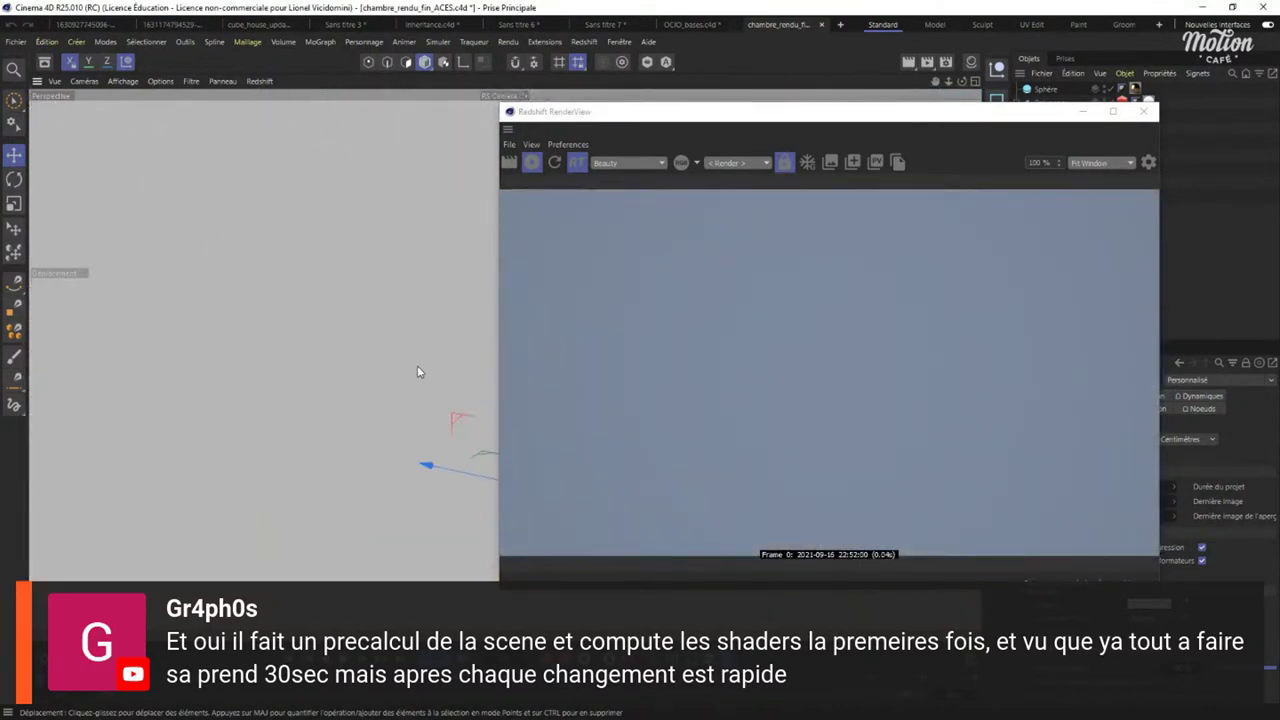
{"action": "left_click_drag", "start_coordinate": [423, 371], "coordinate": [268, 286], "text": "alt"}
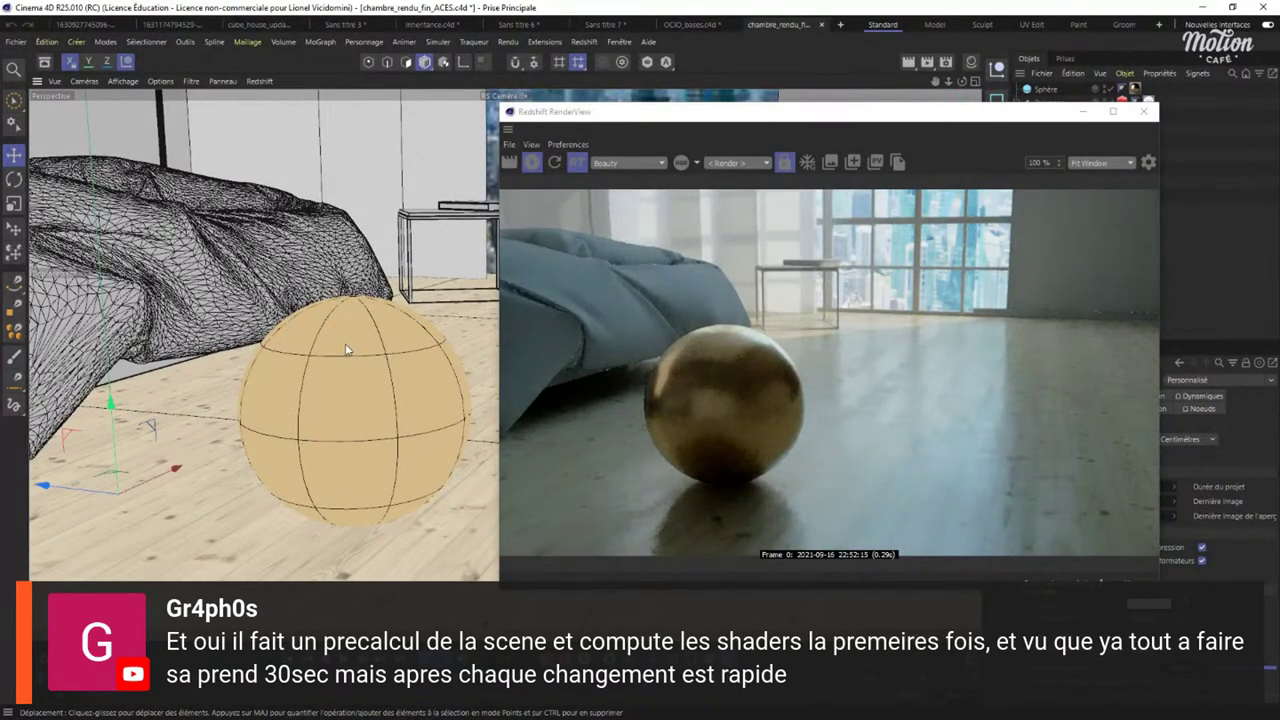
{"action": "left_click_drag", "start_coordinate": [345, 343], "coordinate": [339, 392], "text": "alt"}
{"action": "left_click_drag", "start_coordinate": [947, 113], "coordinate": [571, 95]}
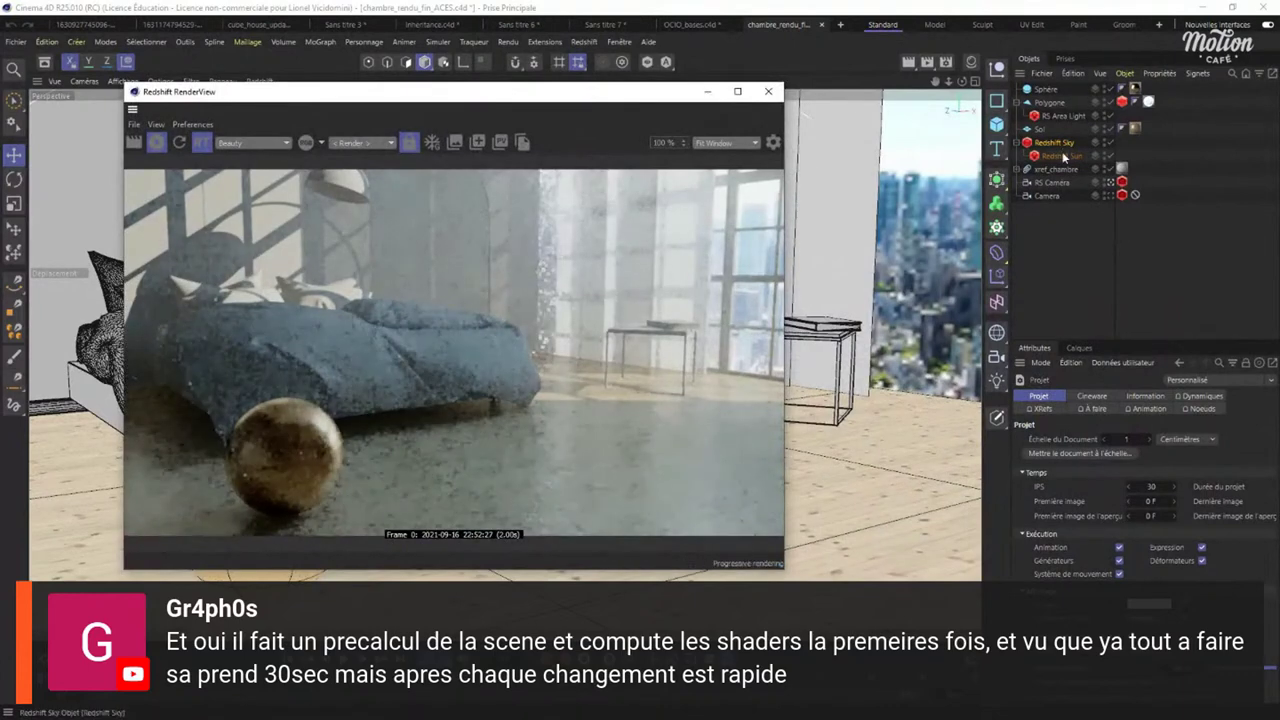
Select the Redshift Sun, switch to four views, and rotate the sun in the Droite view.
{"action": "left_click", "coordinate": [1065, 157]}
{"action": "left_click_drag", "start_coordinate": [574, 95], "coordinate": [832, 190]}
{"action": "middle_click", "coordinate": [240, 216]}
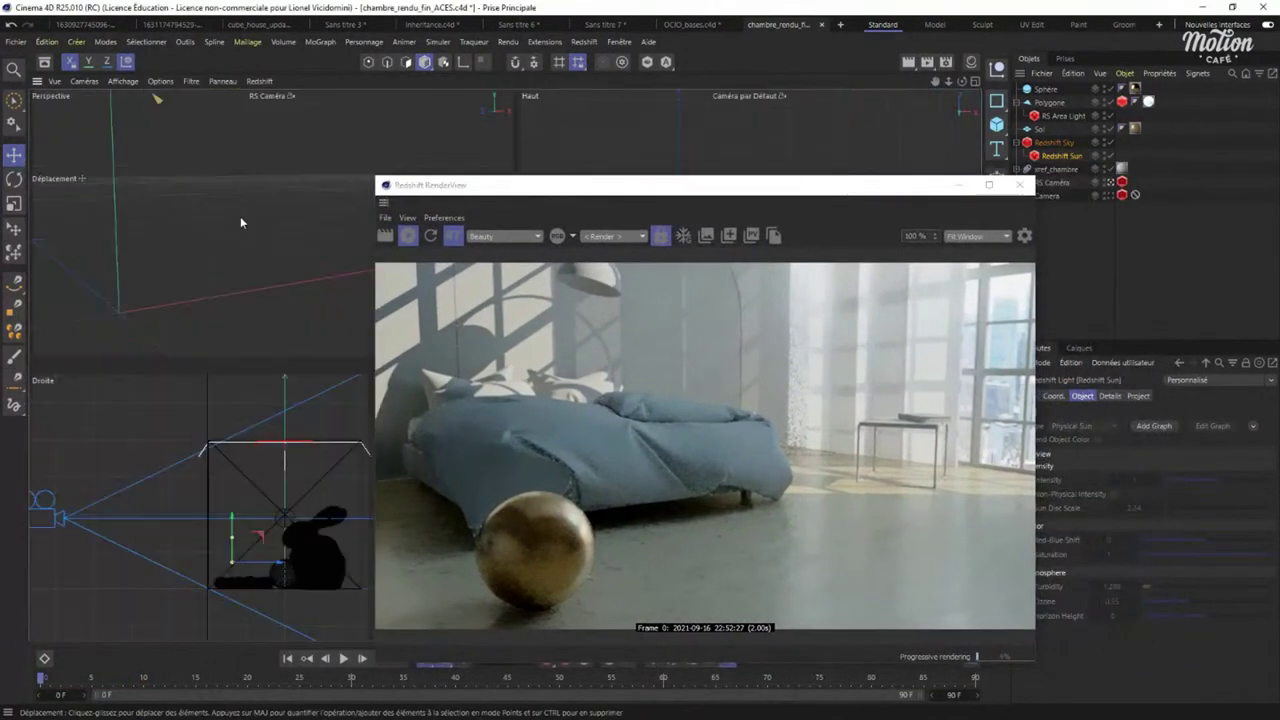
{"action": "left_click_drag", "start_coordinate": [794, 189], "coordinate": [514, 161]}
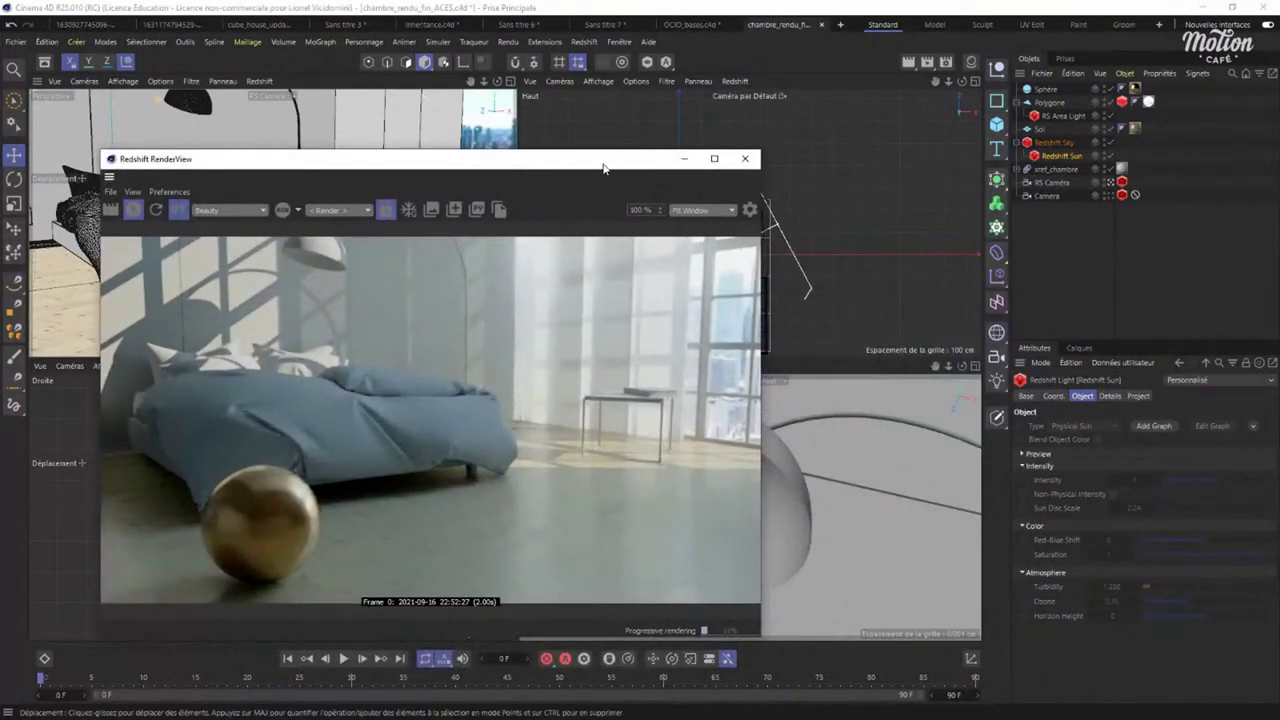
{"action": "left_click_drag", "start_coordinate": [603, 168], "coordinate": [872, 119]}
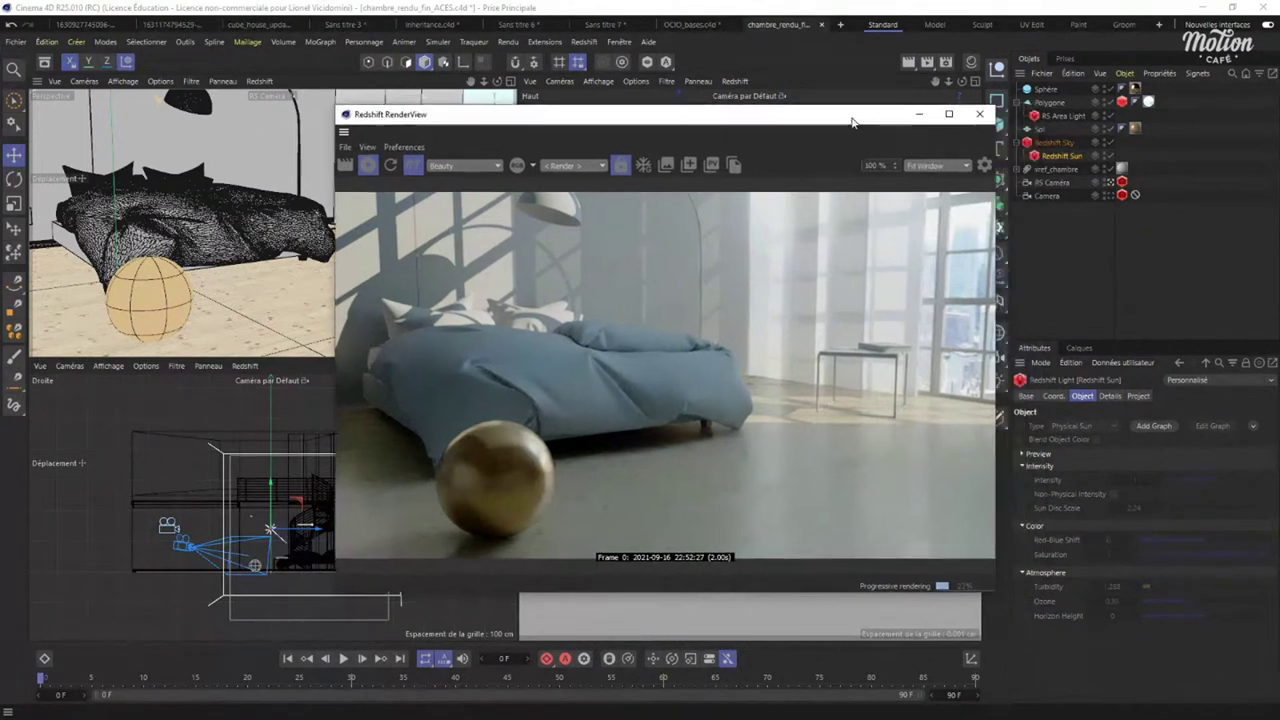
{"action": "key", "text": "r"}
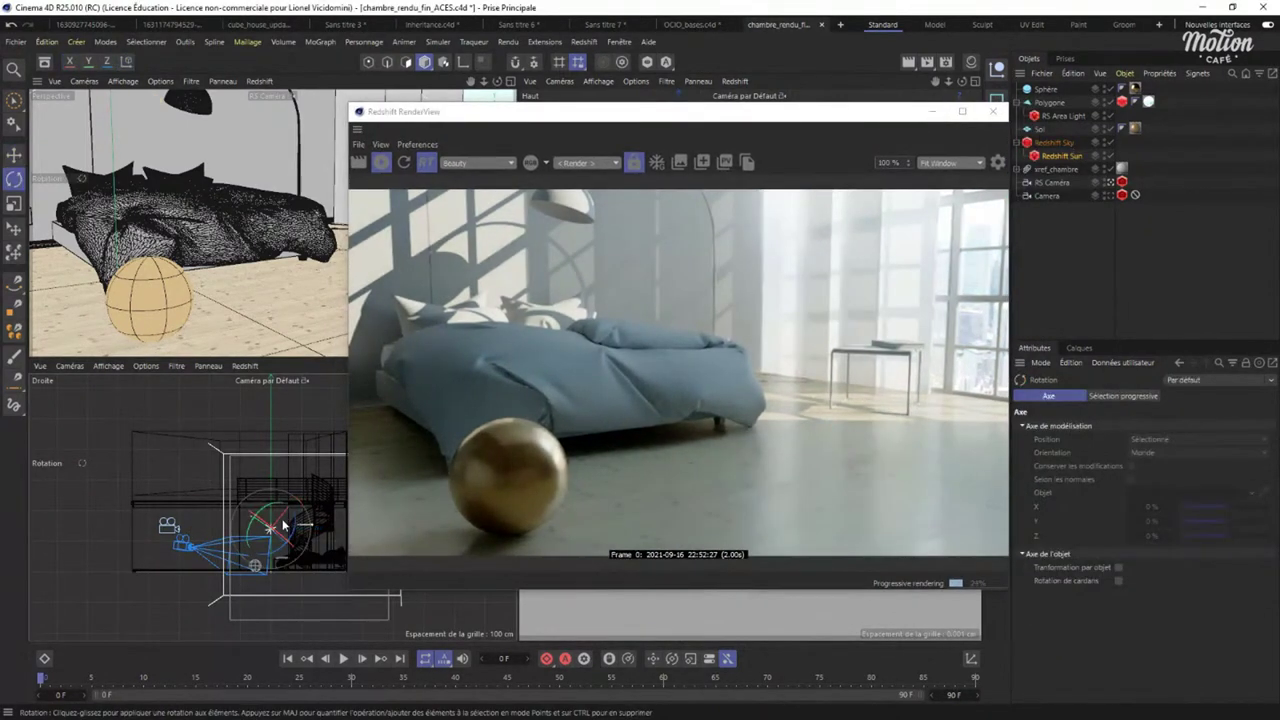
{"action": "left_click_drag", "start_coordinate": [293, 522], "coordinate": [279, 545]}
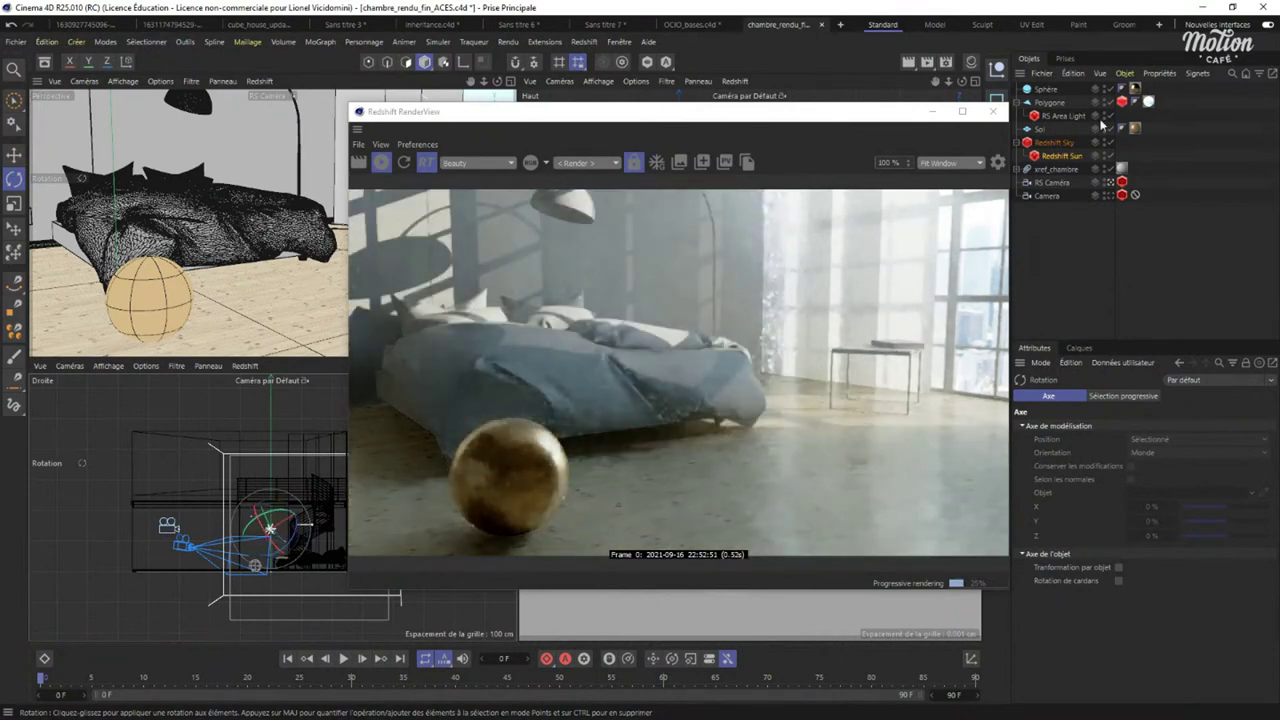
Disable the RS Area Light and Polygone, re-angle the sun, and open the RenderView colour settings.
{"action": "left_click", "coordinate": [1109, 116]}
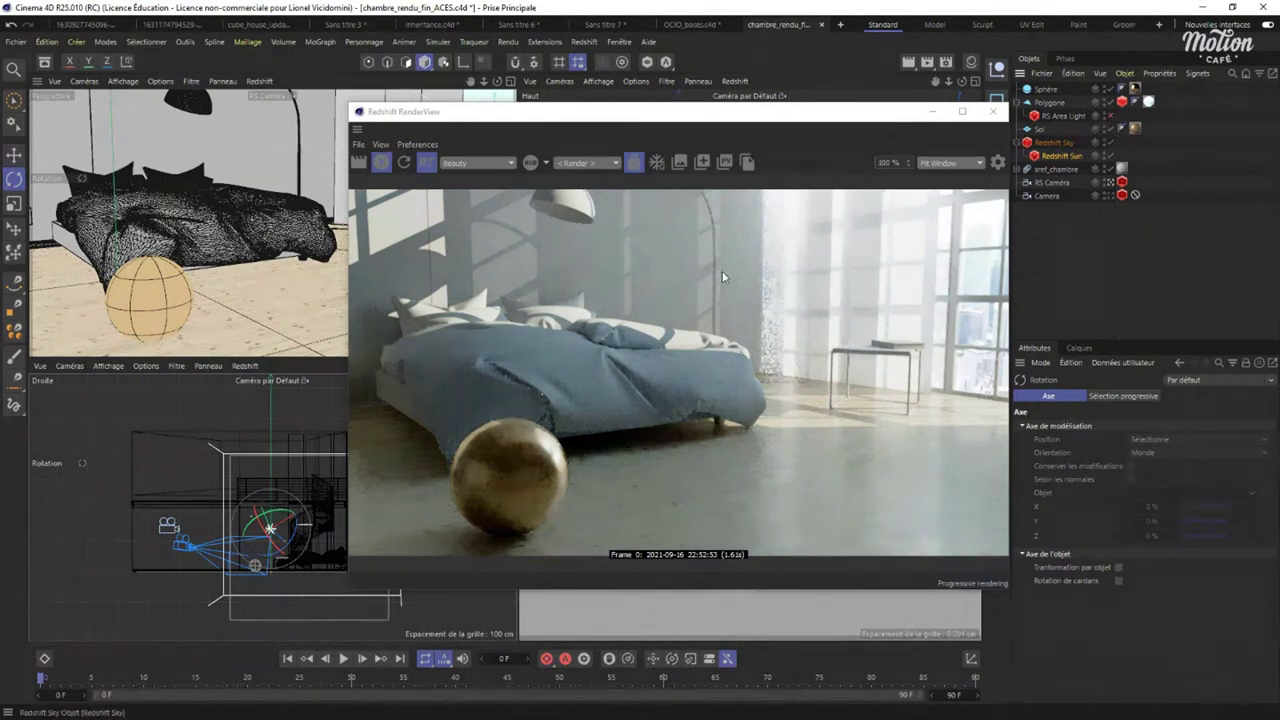
{"action": "mouse_move", "coordinate": [290, 520]}
{"action": "left_mouse_down"}
{"action": "mouse_move", "coordinate": [305, 537]}
{"action": "mouse_move", "coordinate": [290, 529]}
{"action": "left_mouse_up"}
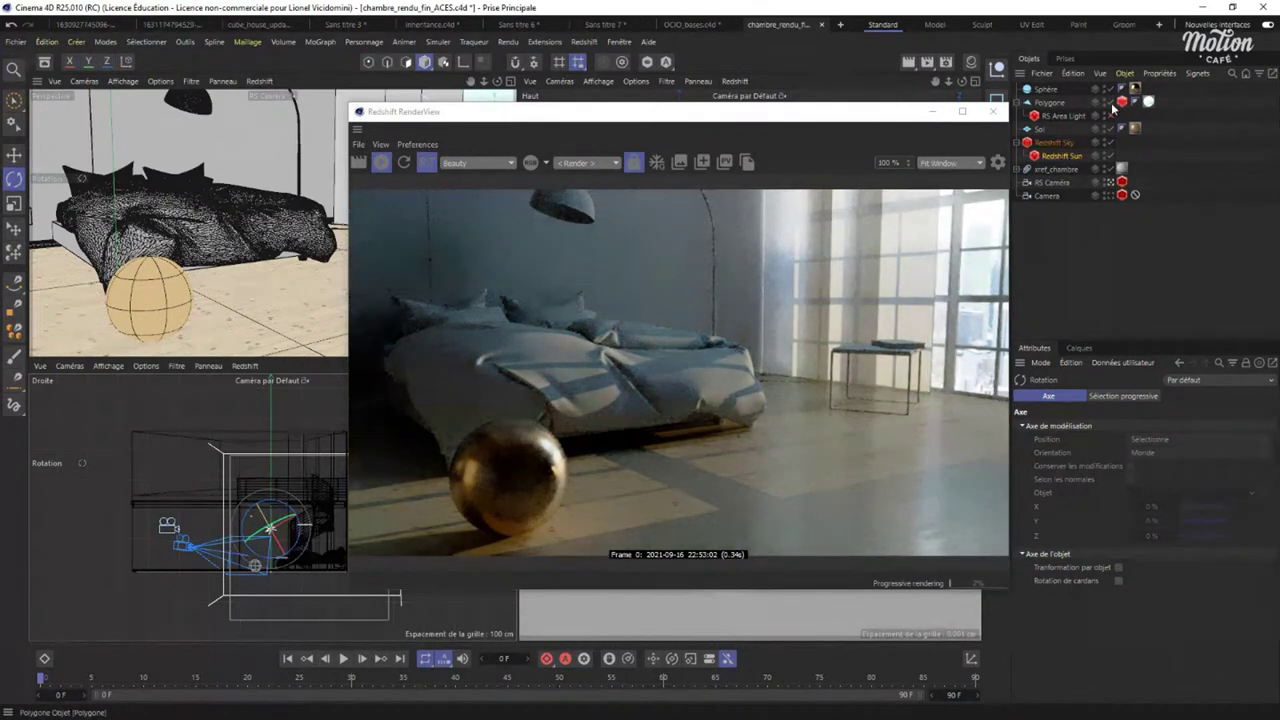
{"action": "left_click", "coordinate": [1110, 103]}
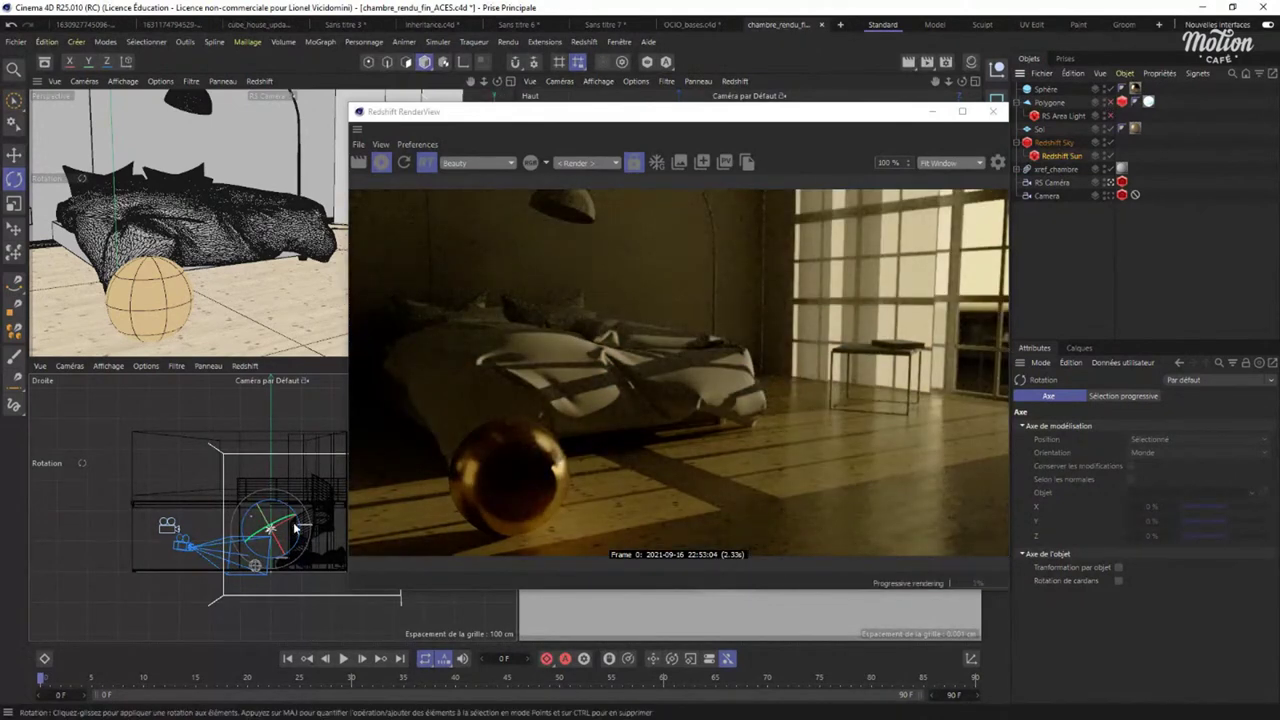
{"action": "left_click_drag", "start_coordinate": [290, 530], "coordinate": [267, 508]}
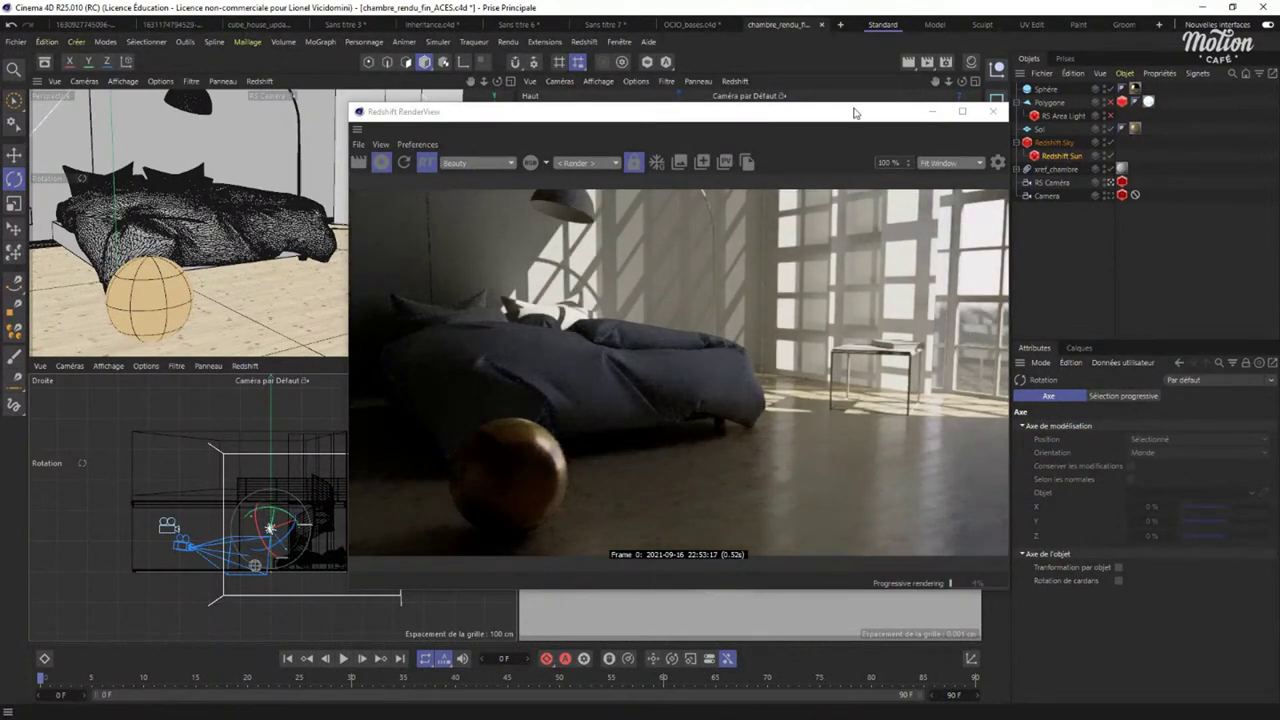
{"action": "left_click_drag", "start_coordinate": [852, 111], "coordinate": [682, 93]}
{"action": "left_click", "coordinate": [829, 145]}
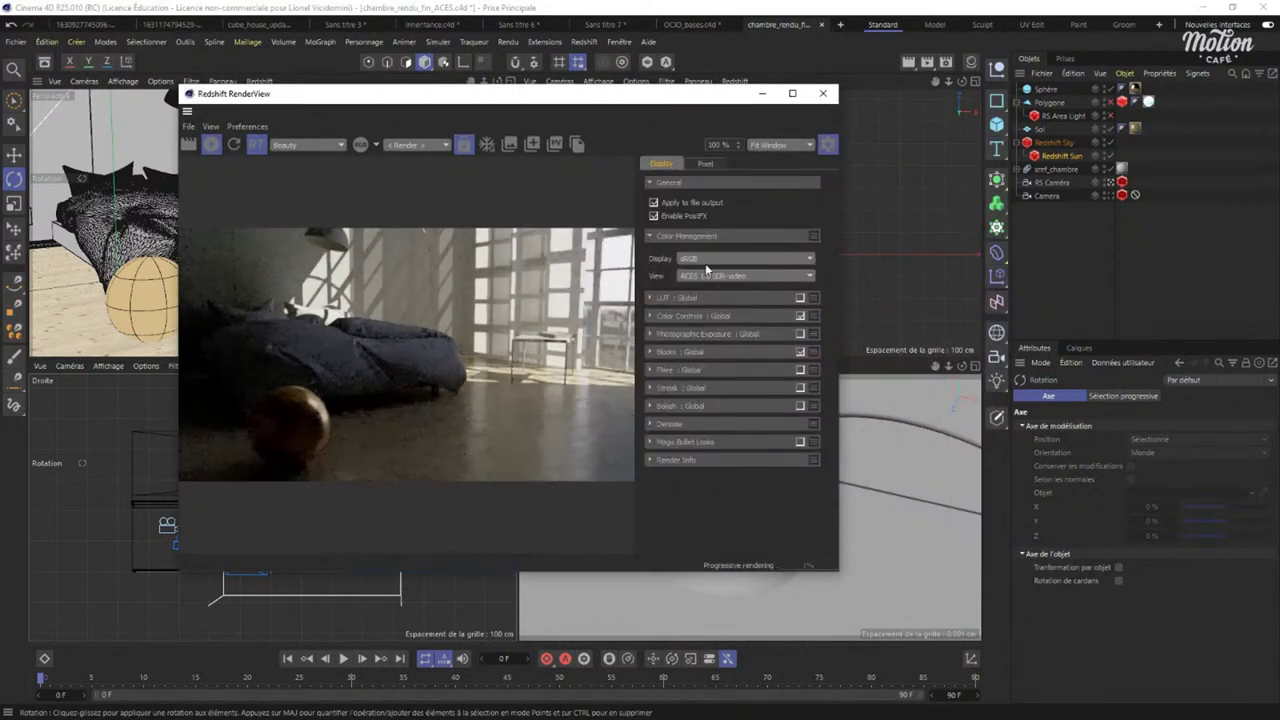
Enable Photographic Exposure with Allowed Overexposure 1.000 and F-Stop 5.534, then nudge the sun's rotation.
{"action": "left_click", "coordinate": [650, 316]}
{"action": "left_click", "coordinate": [650, 316]}
{"action": "left_click", "coordinate": [659, 337]}
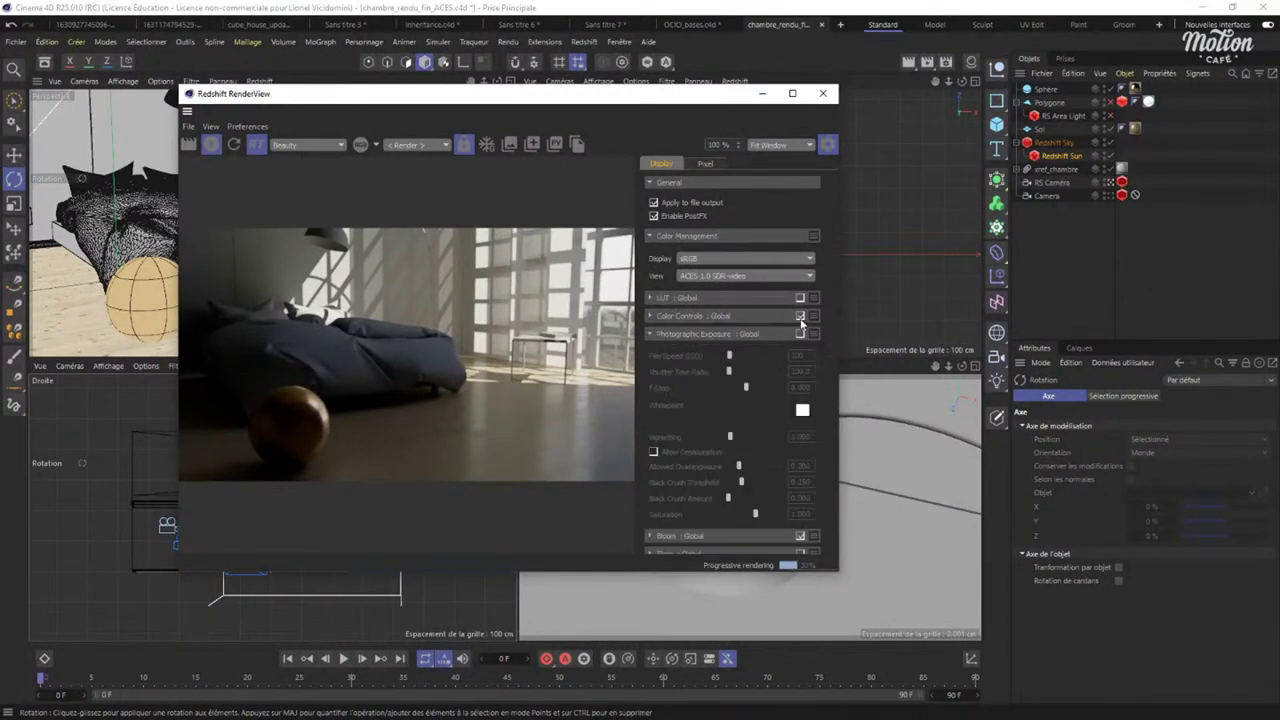
{"action": "left_click", "coordinate": [800, 334]}
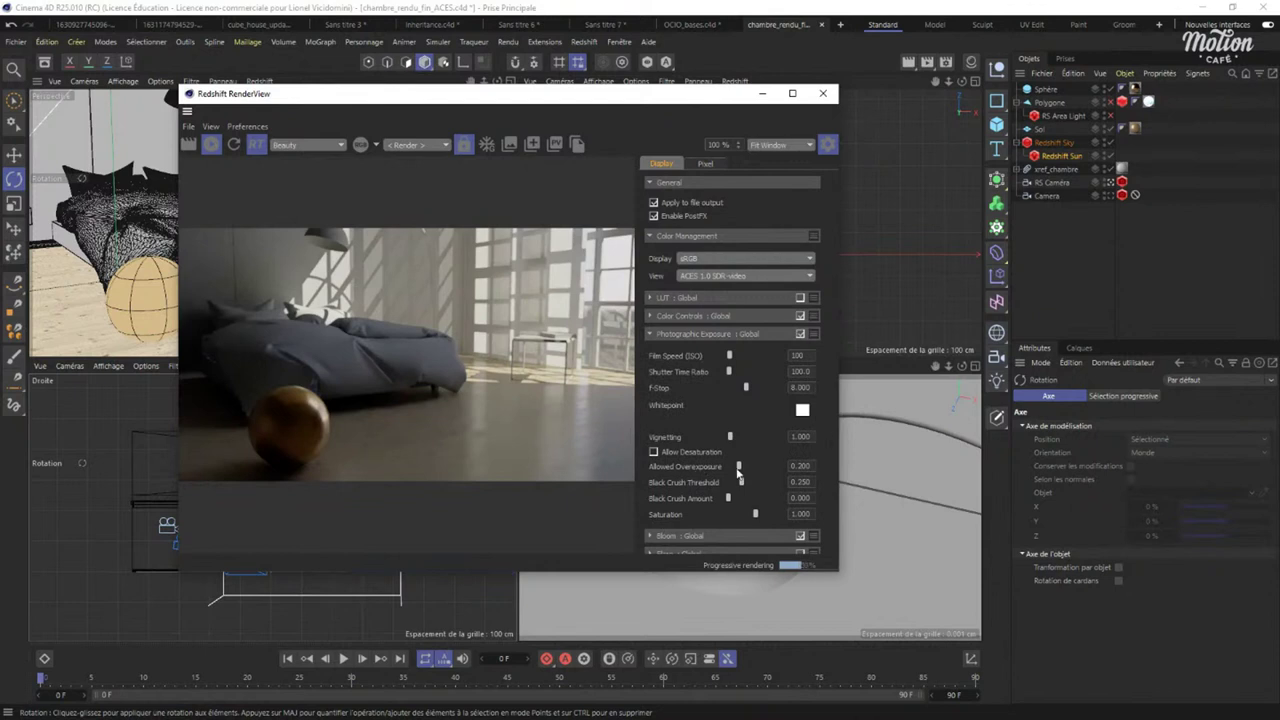
{"action": "left_click_drag", "start_coordinate": [739, 467], "coordinate": [849, 464]}
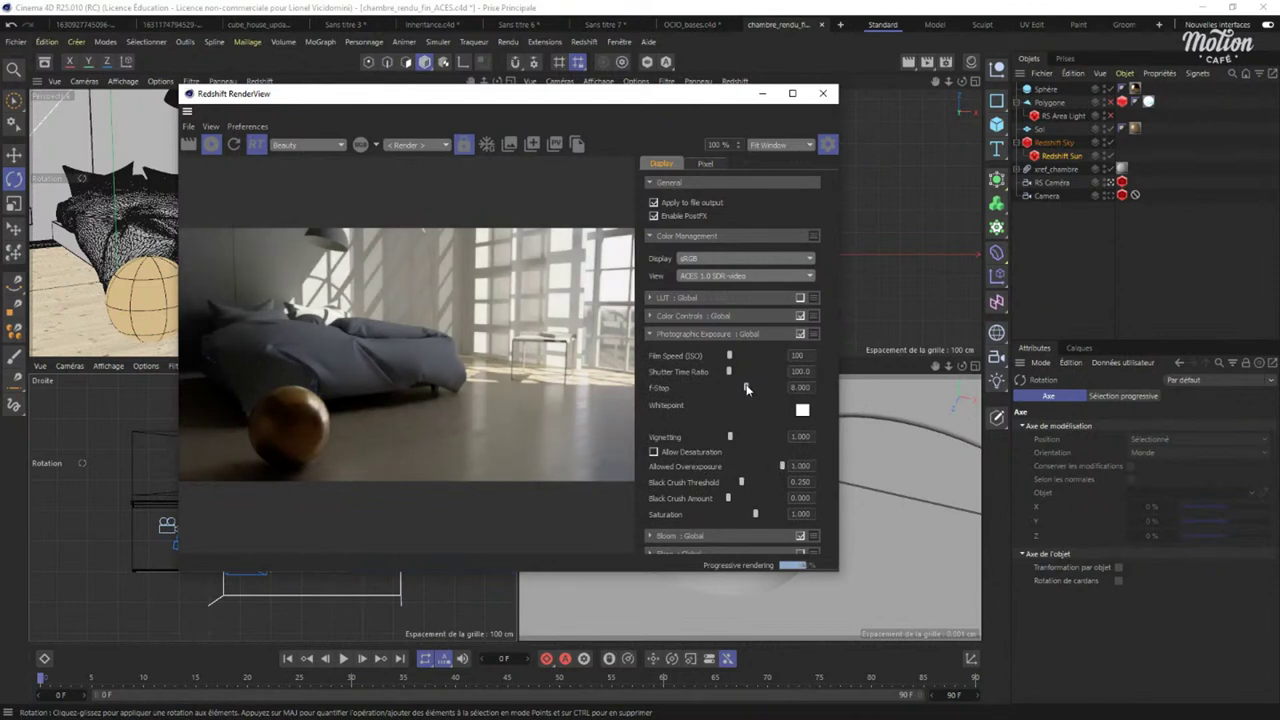
{"action": "left_click_drag", "start_coordinate": [746, 388], "coordinate": [741, 389]}
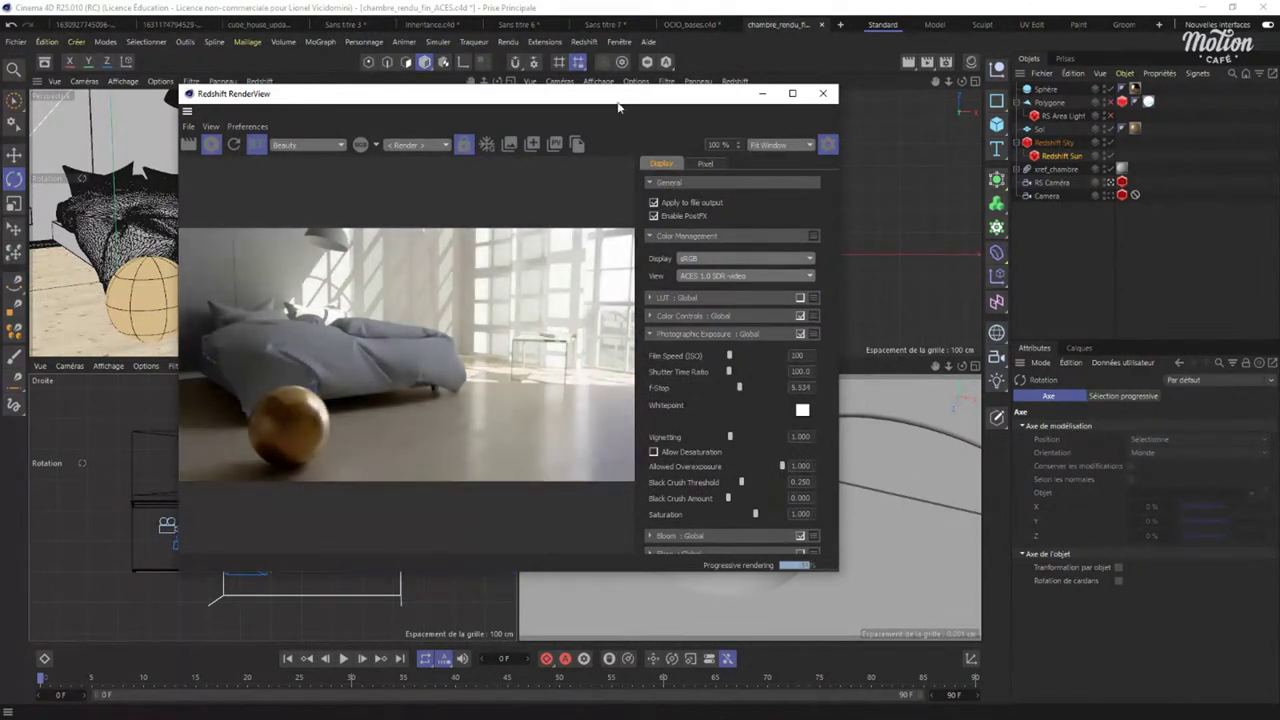
{"action": "left_click_drag", "start_coordinate": [575, 93], "coordinate": [959, 97]}
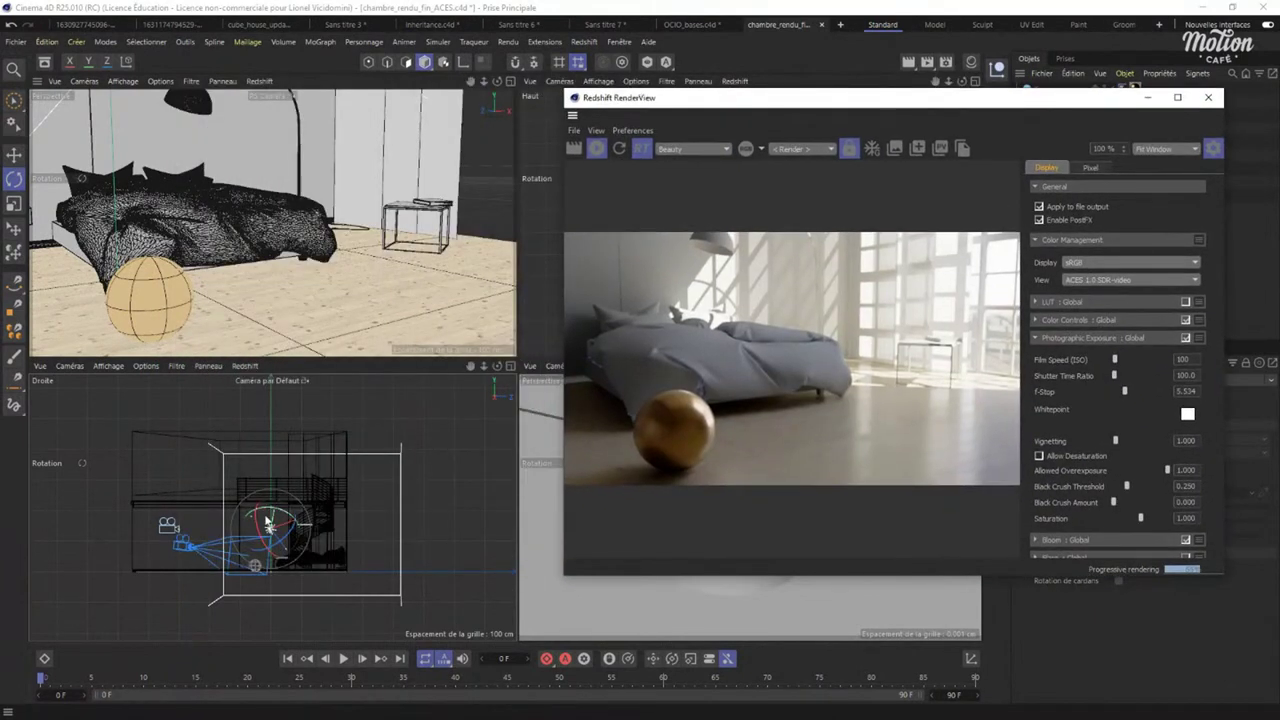
{"action": "left_click_drag", "start_coordinate": [270, 522], "coordinate": [271, 514]}
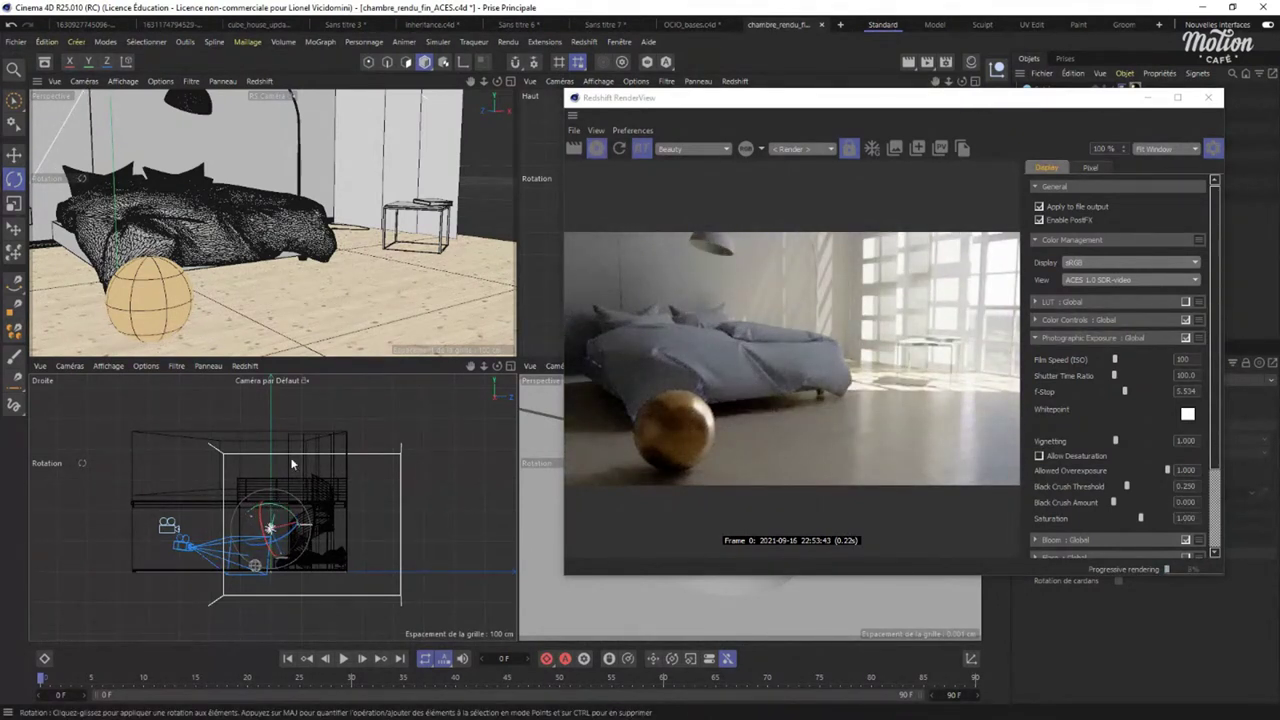
Orbit to face the bed, refresh the render, and rotate the sun so light falls across the bed.
{"action": "left_click_drag", "start_coordinate": [270, 240], "coordinate": [304, 244], "text": "alt"}
{"action": "scroll", "coordinate": [300, 212], "scroll_direction": "up", "scroll_amount": 3}
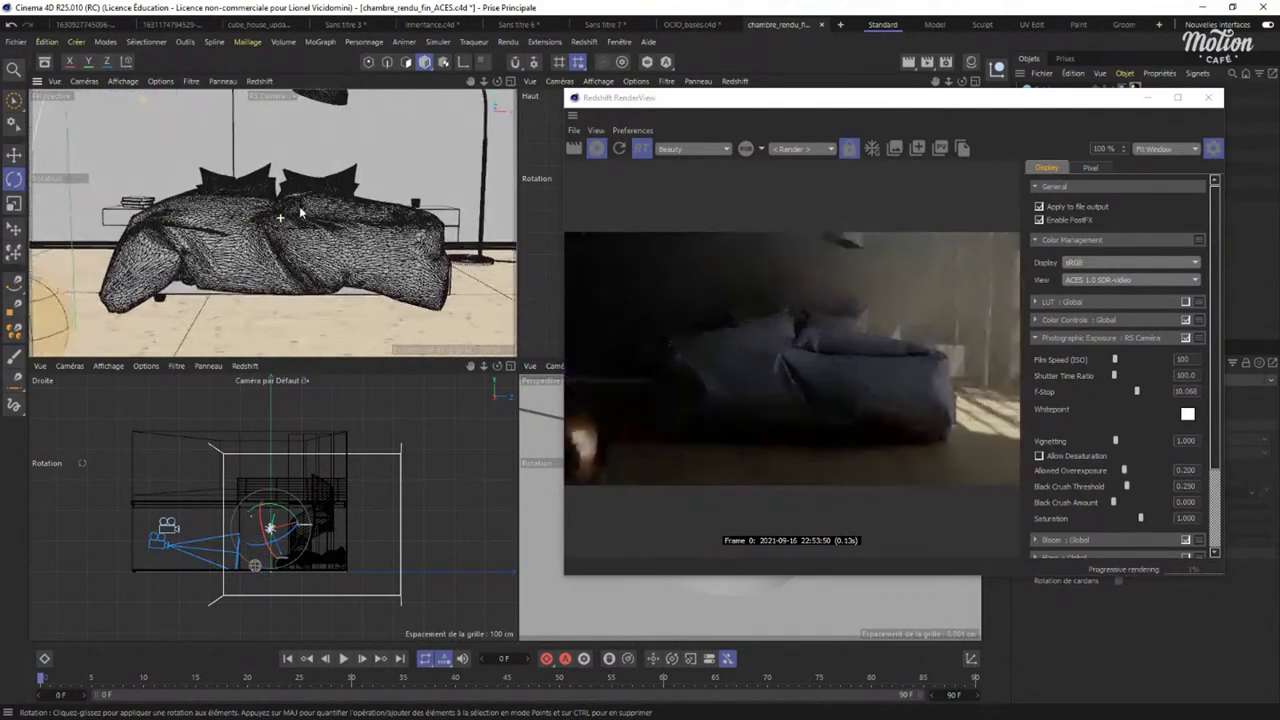
{"action": "scroll", "coordinate": [300, 212], "scroll_direction": "down", "scroll_amount": 5}
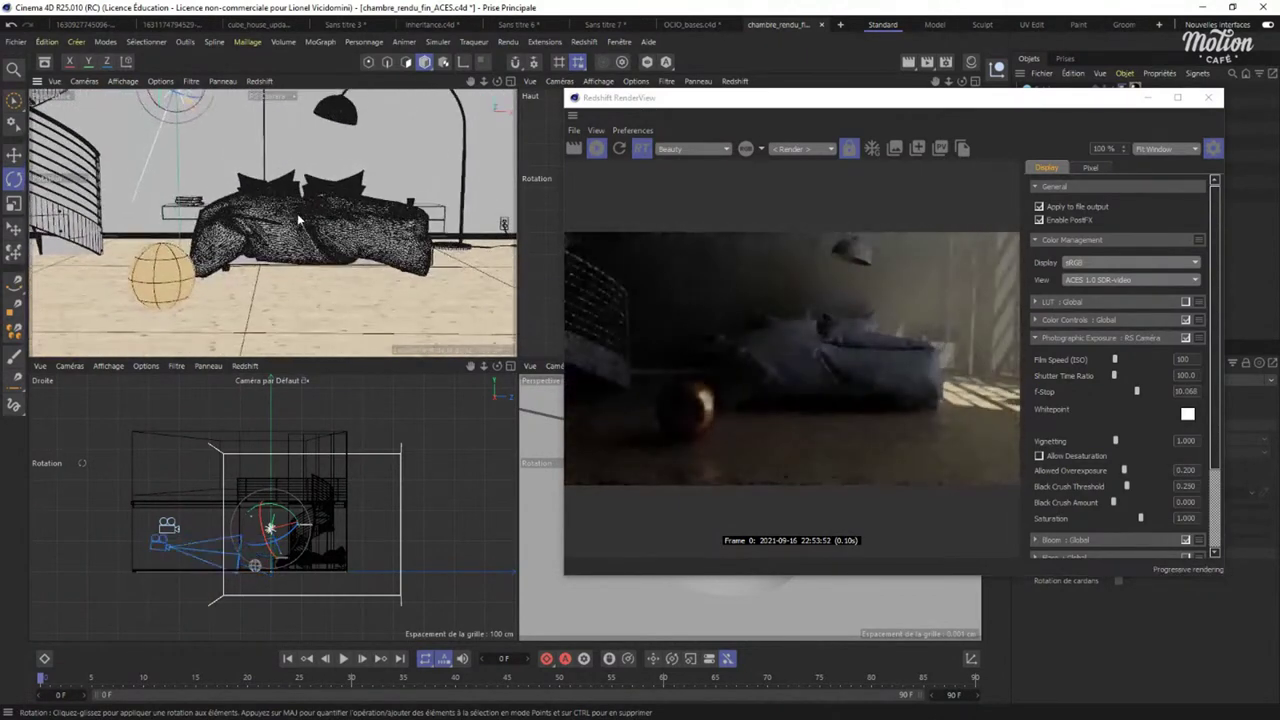
{"action": "left_click_drag", "start_coordinate": [299, 224], "coordinate": [306, 231], "text": "alt"}
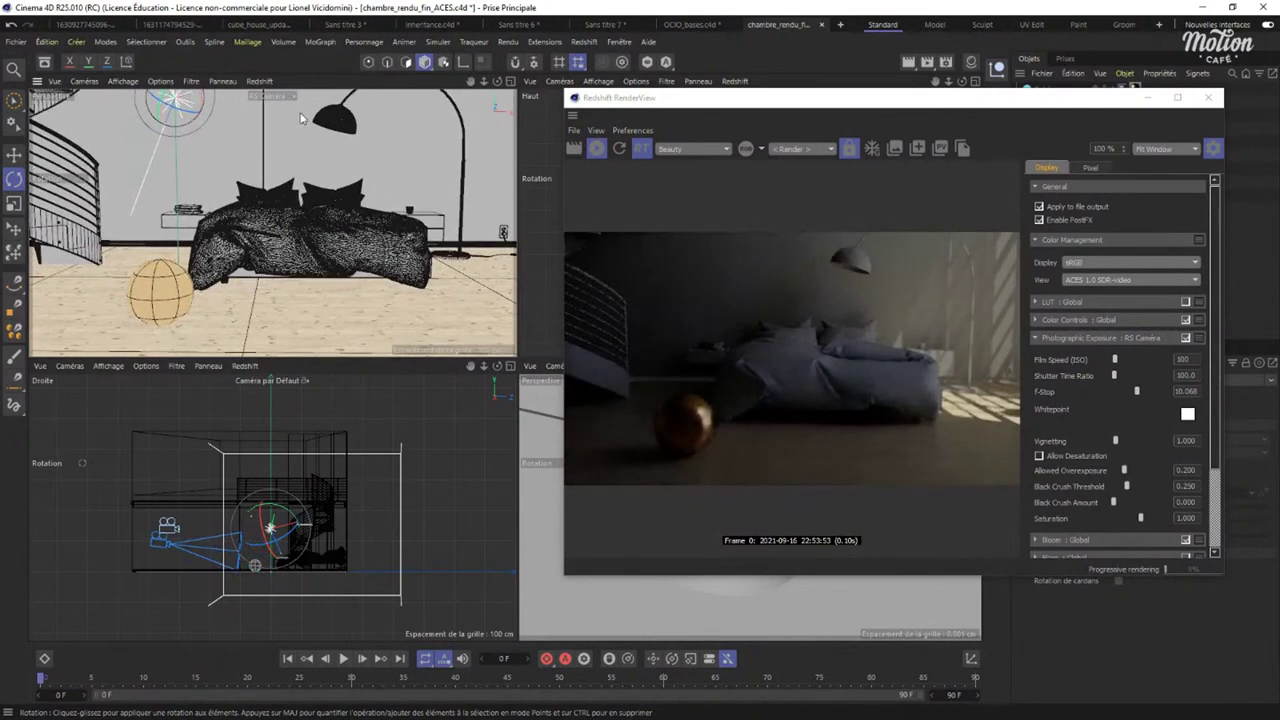
{"action": "left_click", "coordinate": [619, 148]}
{"action": "left_click_drag", "start_coordinate": [383, 265], "coordinate": [405, 257], "text": "alt"}
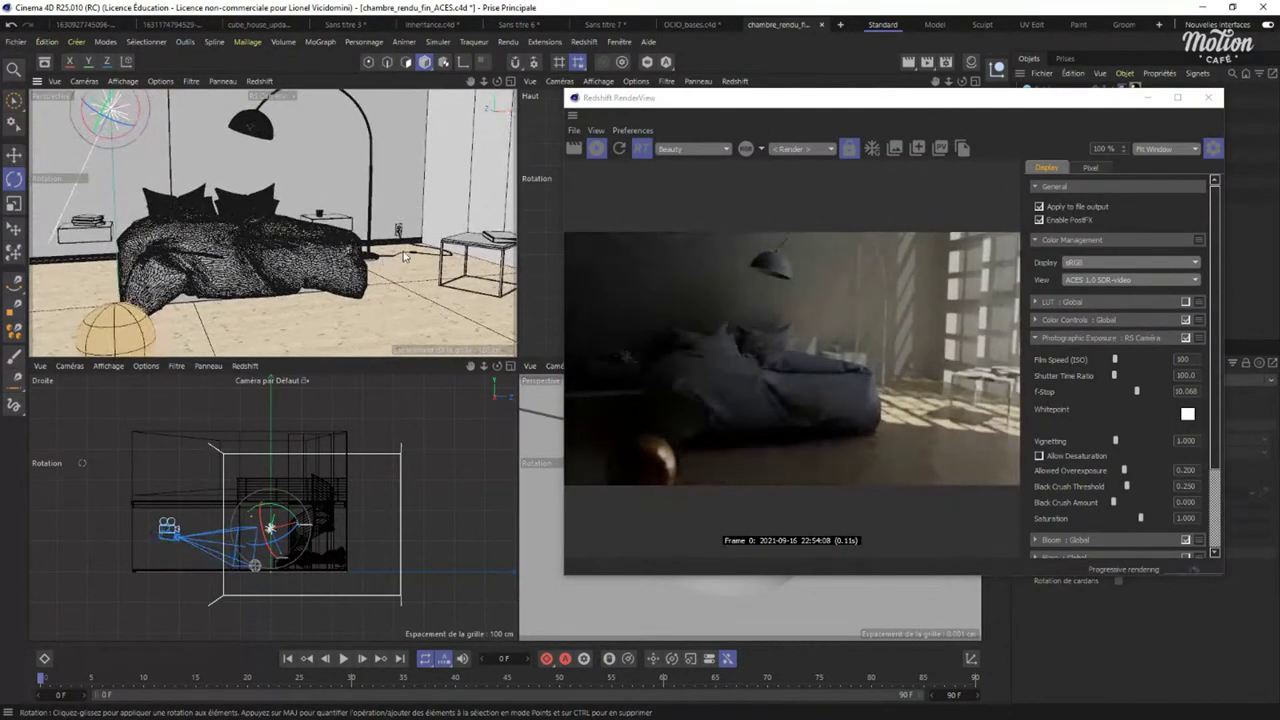
{"action": "left_click_drag", "start_coordinate": [277, 518], "coordinate": [280, 525]}
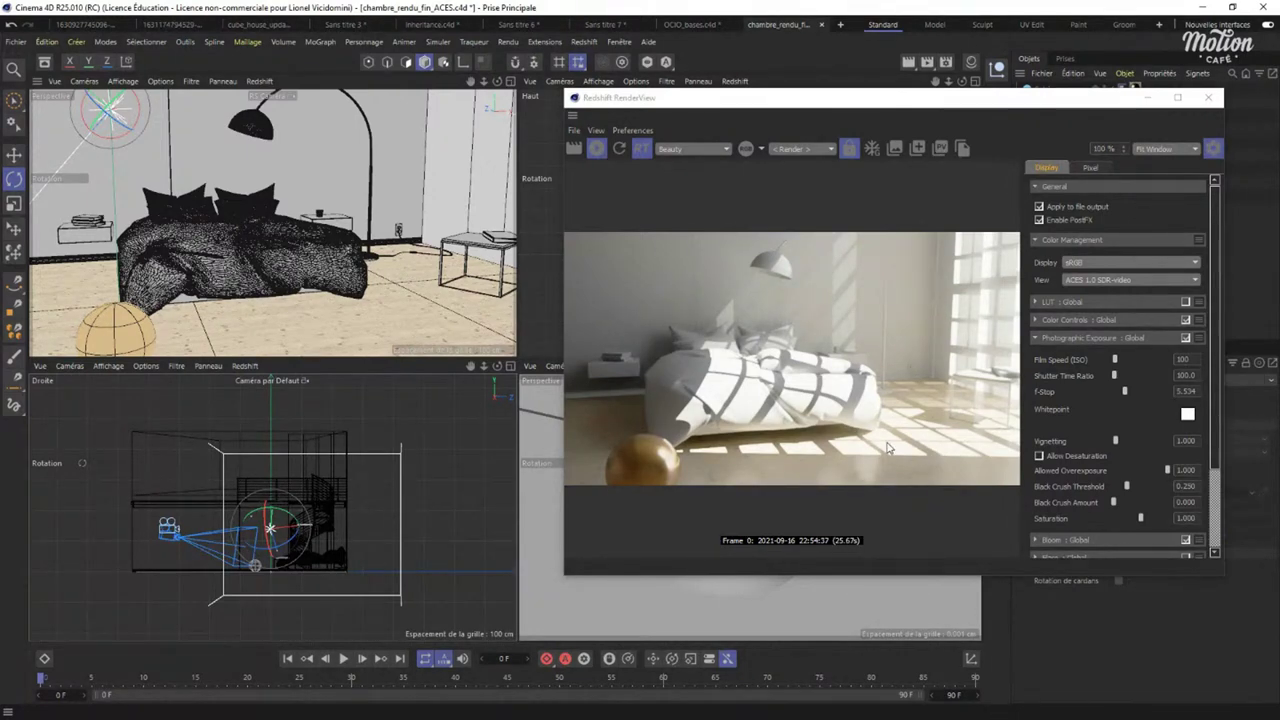
Raise the Redshift Sun's shadow Softness from 1 to 1.408 in its Details settings.
{"action": "left_click_drag", "start_coordinate": [981, 104], "coordinate": [608, 73]}
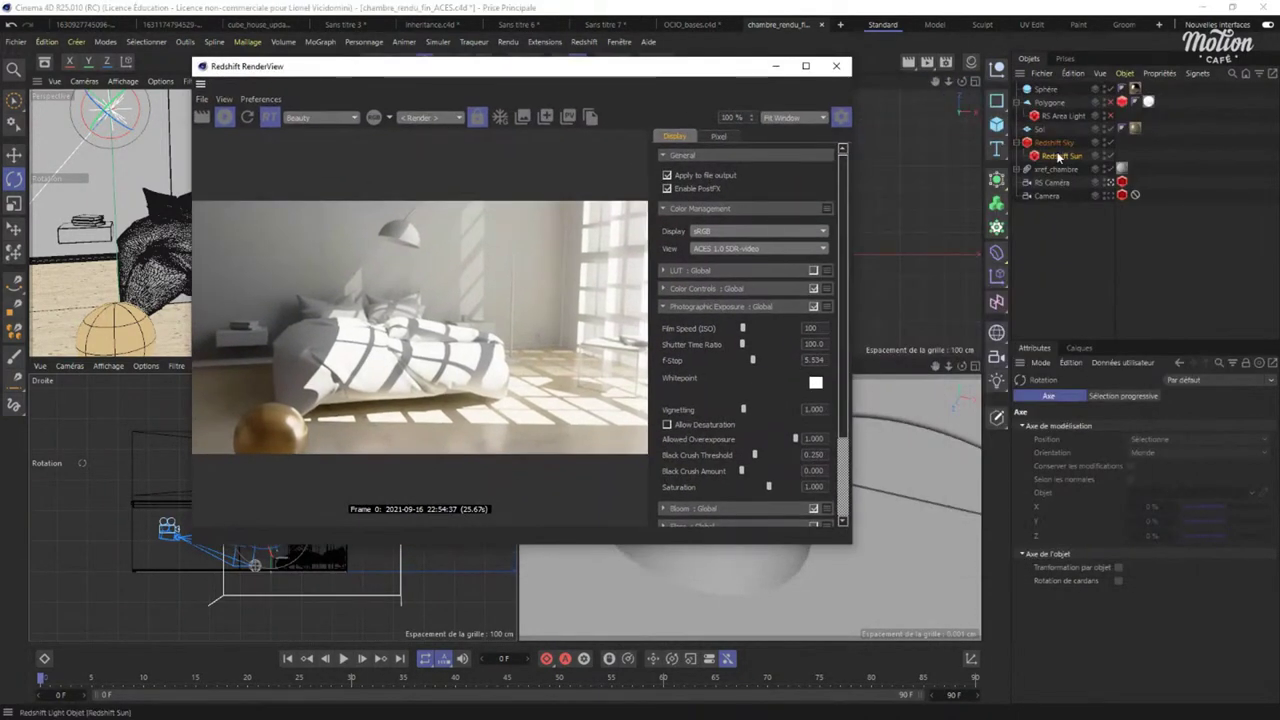
{"action": "left_click", "coordinate": [1111, 397]}
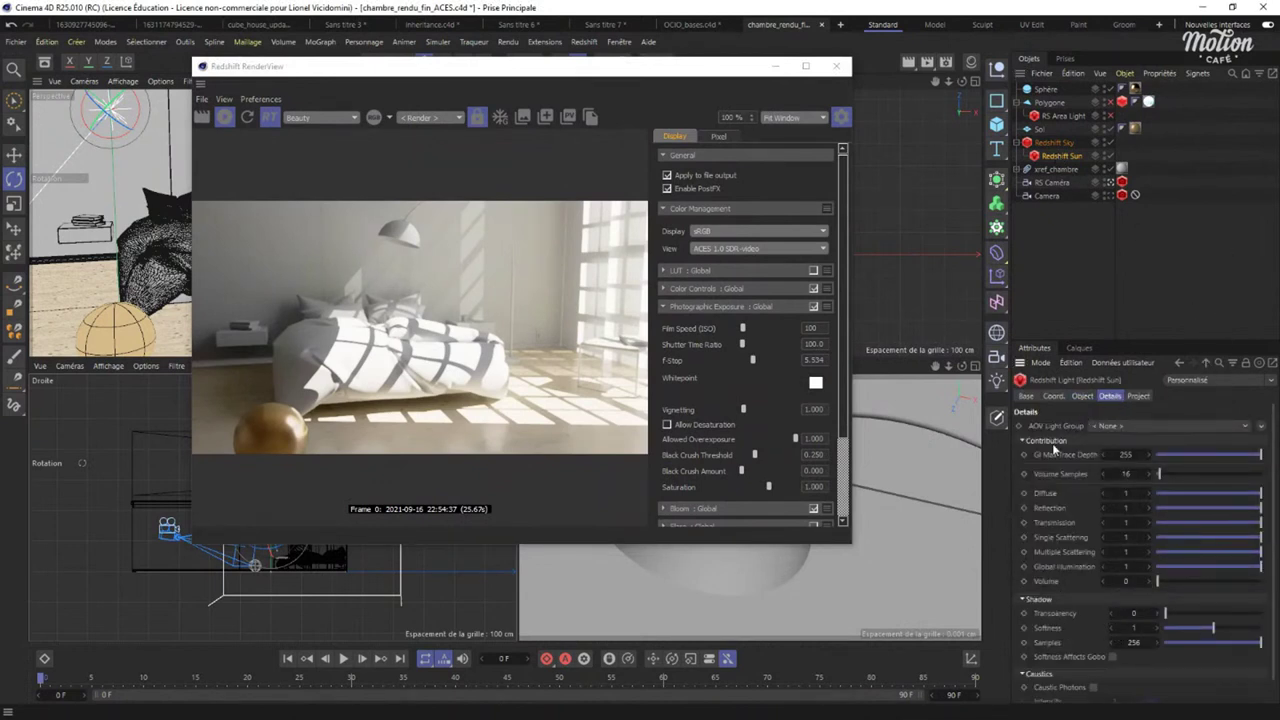
{"action": "scroll", "coordinate": [1058, 533], "scroll_direction": "down", "scroll_amount": 1}
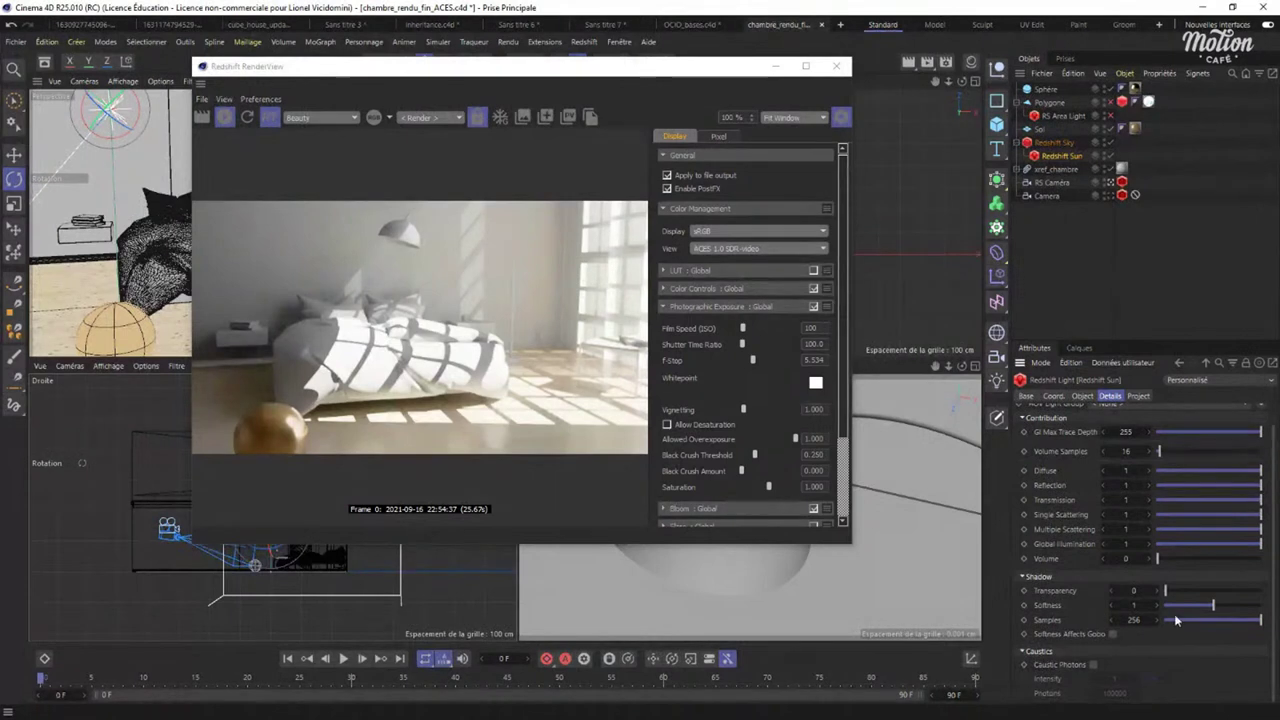
{"action": "left_click_drag", "start_coordinate": [1207, 607], "coordinate": [1236, 609]}
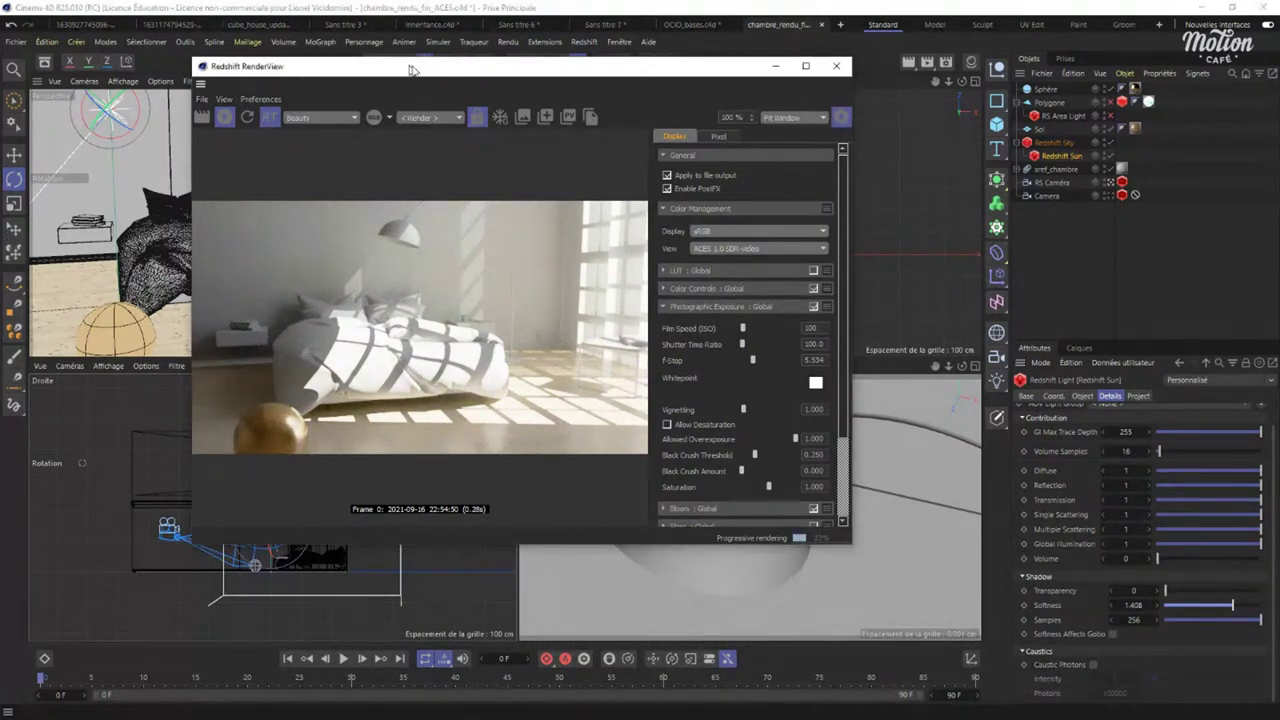
{"action": "left_click_drag", "start_coordinate": [407, 68], "coordinate": [569, 127]}
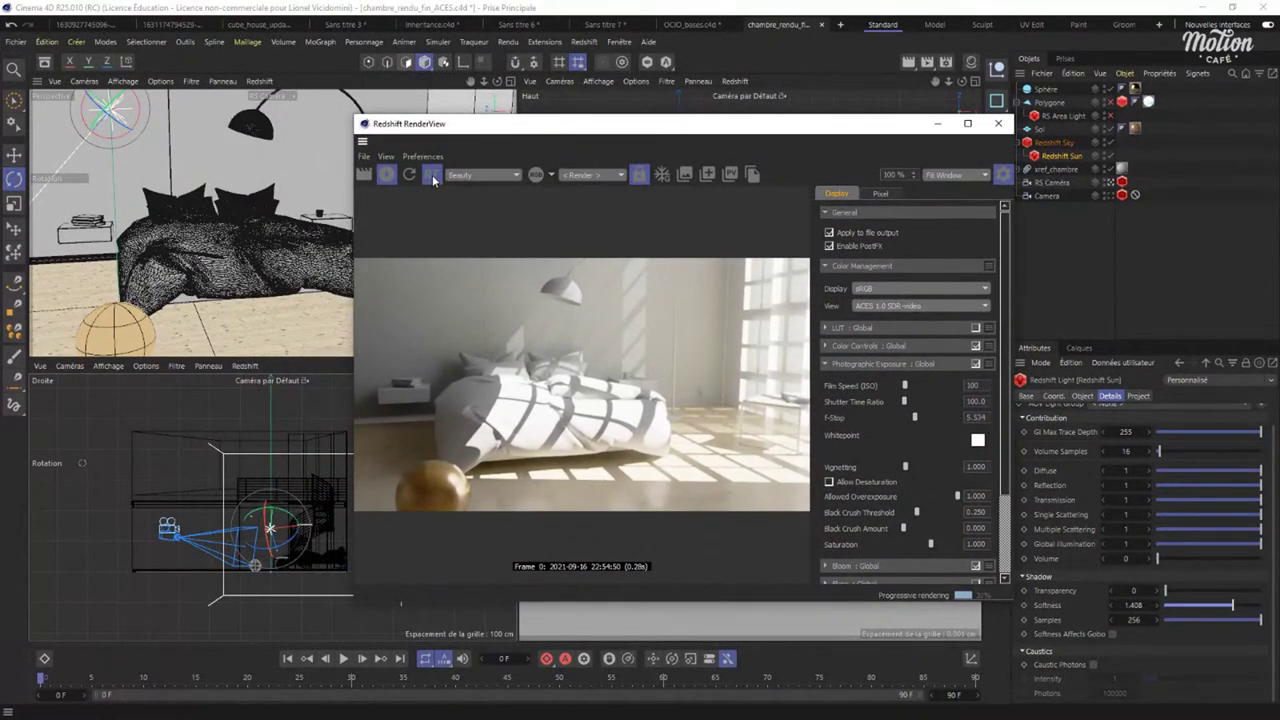
Toggle real-time RT mode on and back off, then orbit the view around the bed.
{"action": "left_click", "coordinate": [433, 177]}
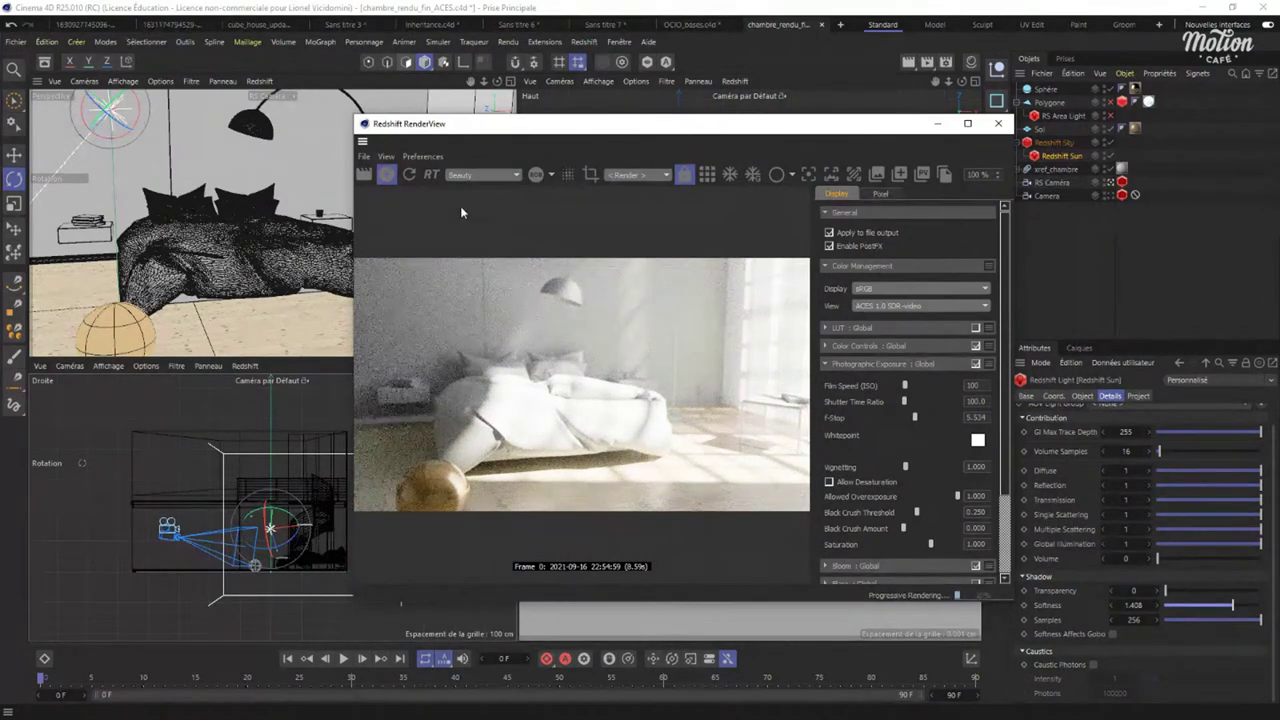
{"action": "left_click", "coordinate": [432, 175]}
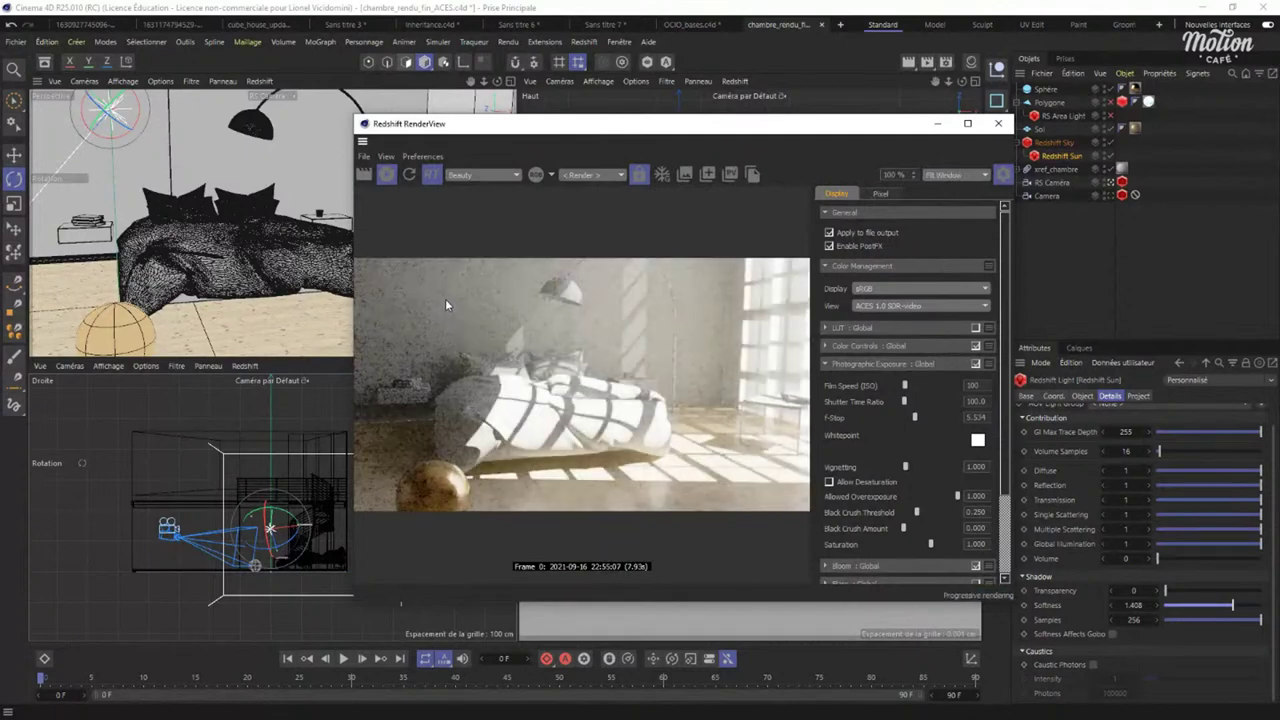
{"action": "left_click_drag", "start_coordinate": [612, 126], "coordinate": [747, 115]}
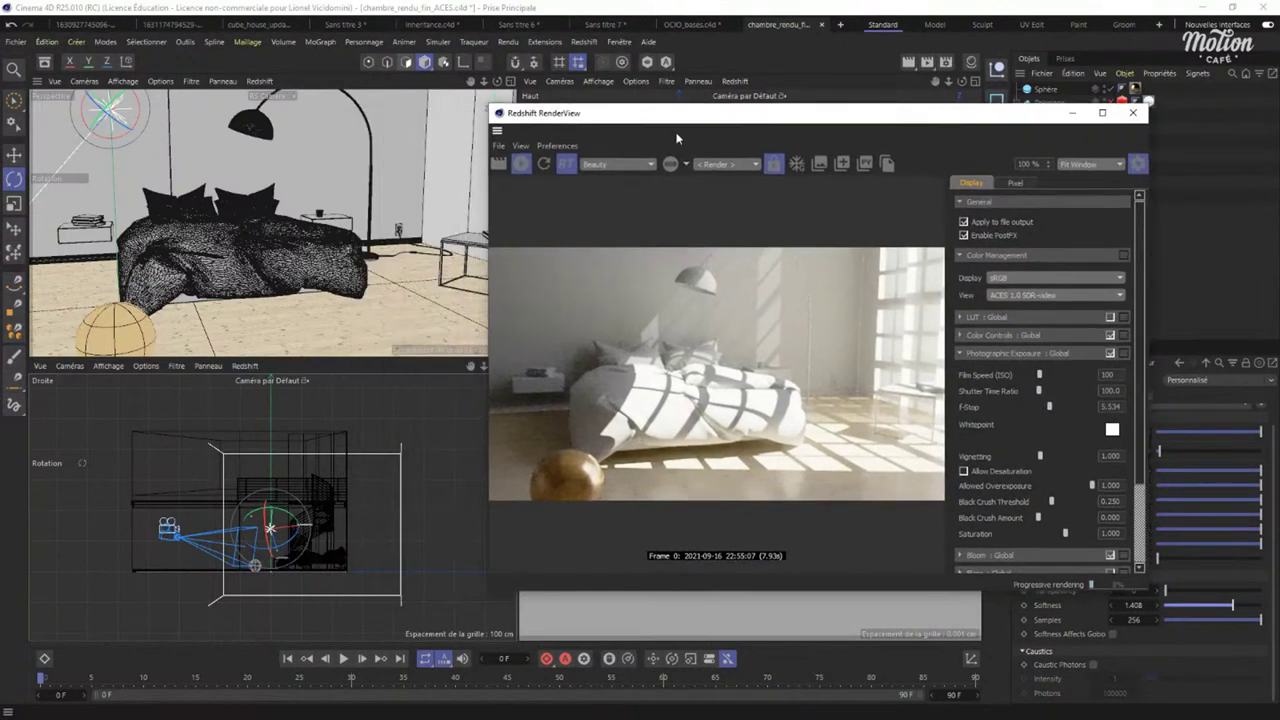
{"action": "left_click_drag", "start_coordinate": [285, 231], "coordinate": [311, 277], "text": "alt"}
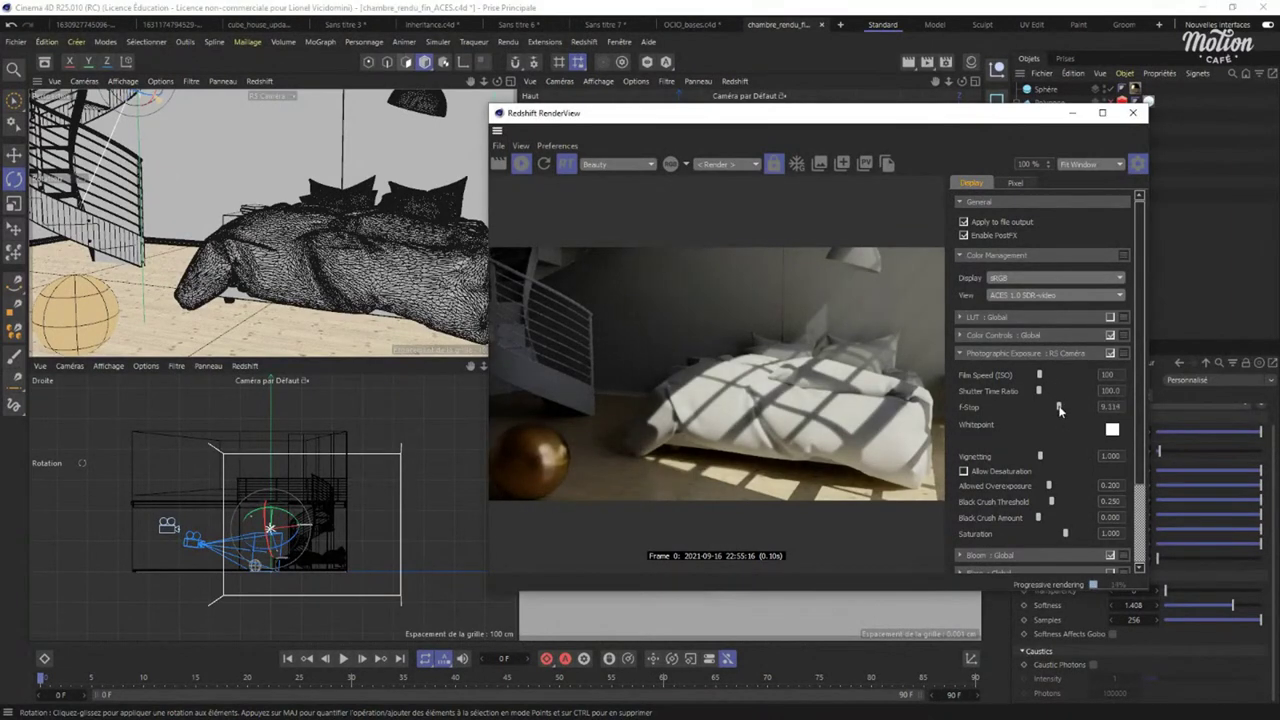
Set the Photographic Exposure F-Stop to 6.727 and frame the sphere large in front of the bed.
{"action": "left_click_drag", "start_coordinate": [1063, 408], "coordinate": [1052, 408]}
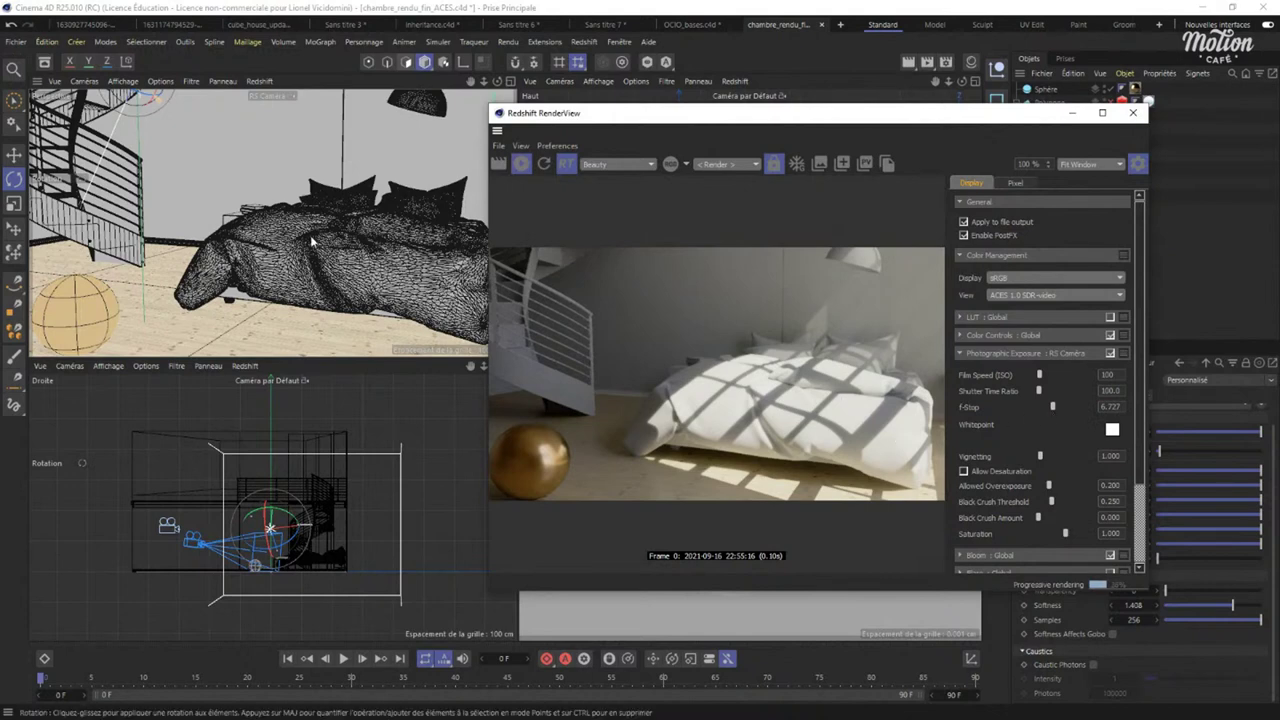
{"action": "left_click_drag", "start_coordinate": [360, 235], "coordinate": [310, 195], "text": "alt"}
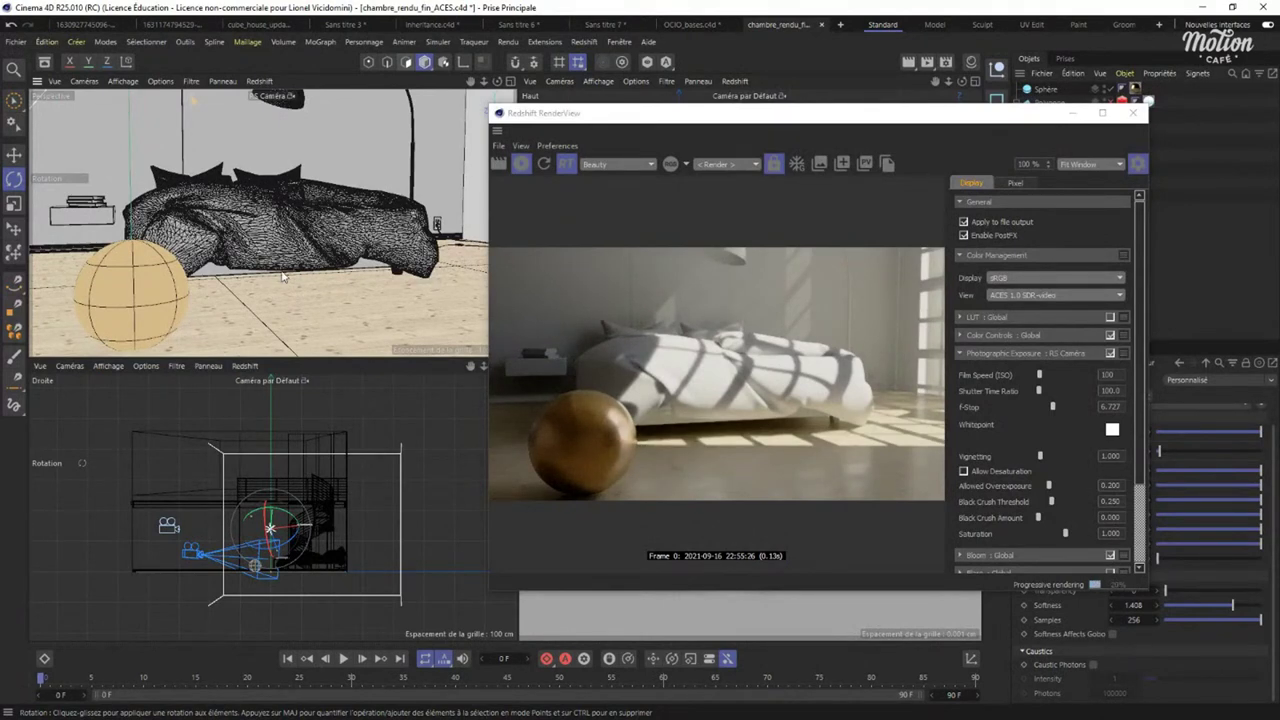
{"action": "left_click_drag", "start_coordinate": [260, 263], "coordinate": [240, 258], "text": "alt"}
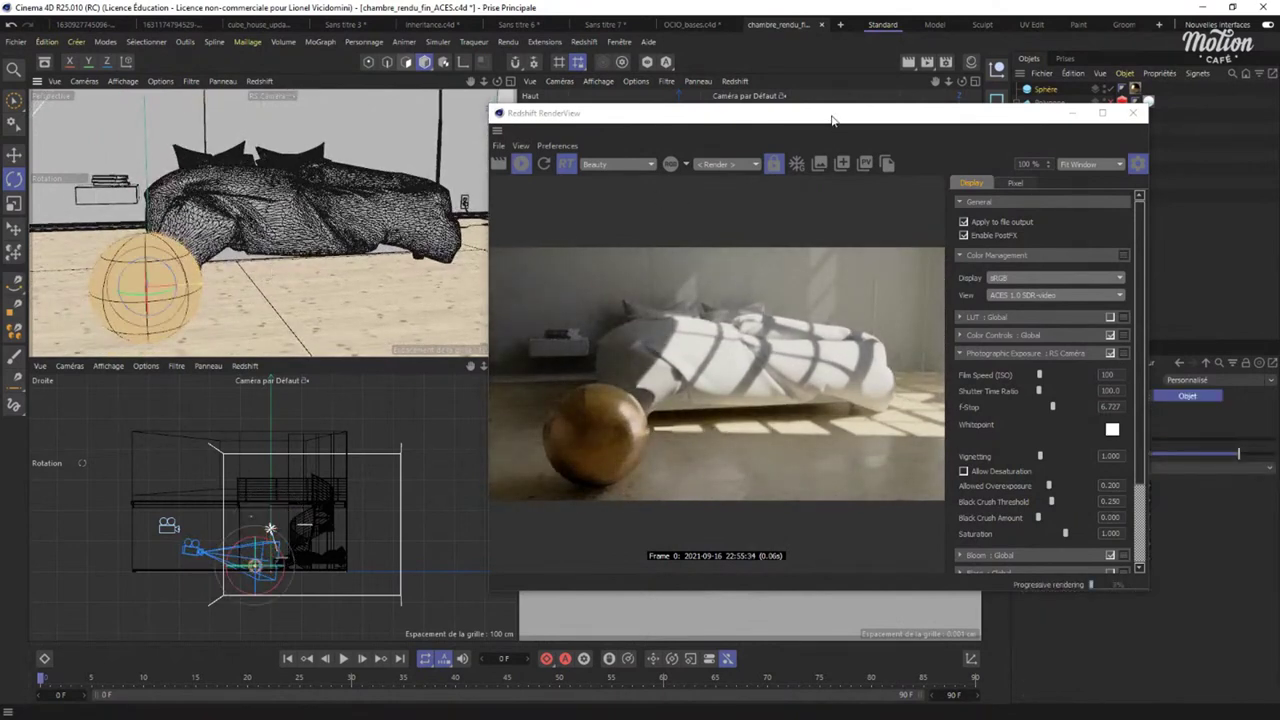
Switch the sphere's Redshift material preset from Copper to Glass.
{"action": "left_click_drag", "start_coordinate": [828, 114], "coordinate": [433, 86]}
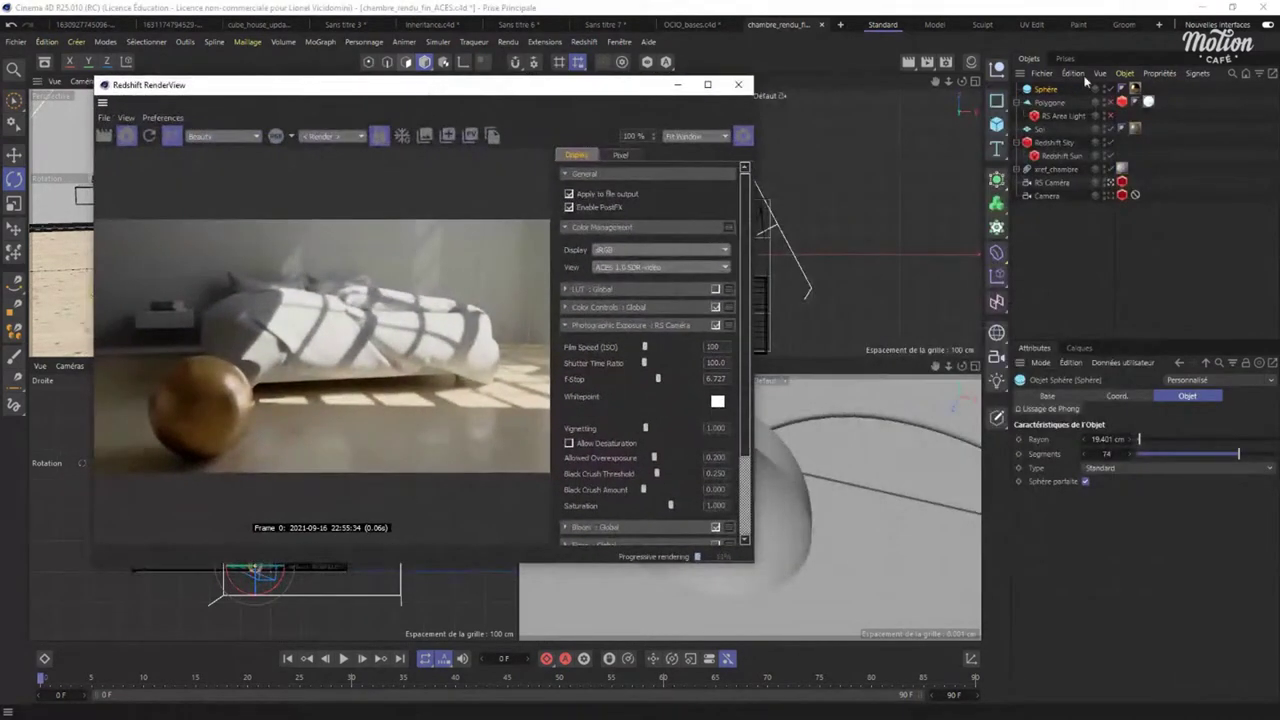
{"action": "left_click", "coordinate": [1134, 88]}
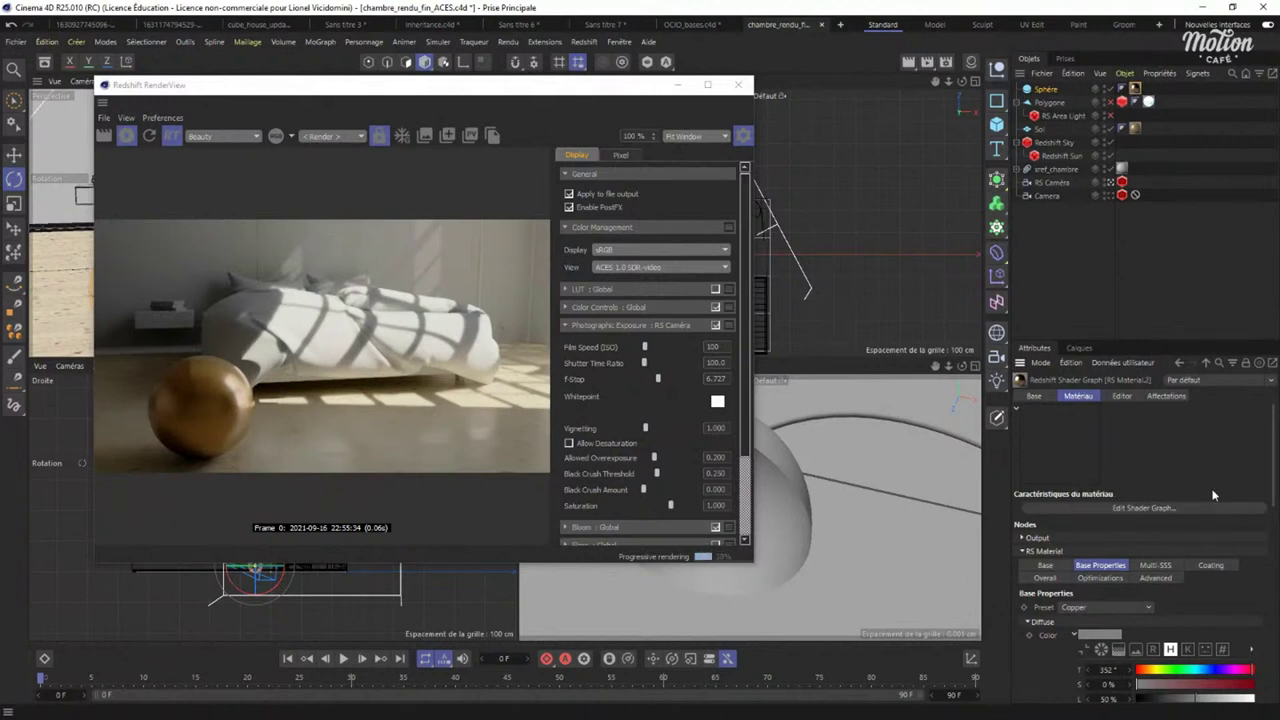
{"action": "left_click_drag", "start_coordinate": [1162, 340], "coordinate": [1126, 245]}
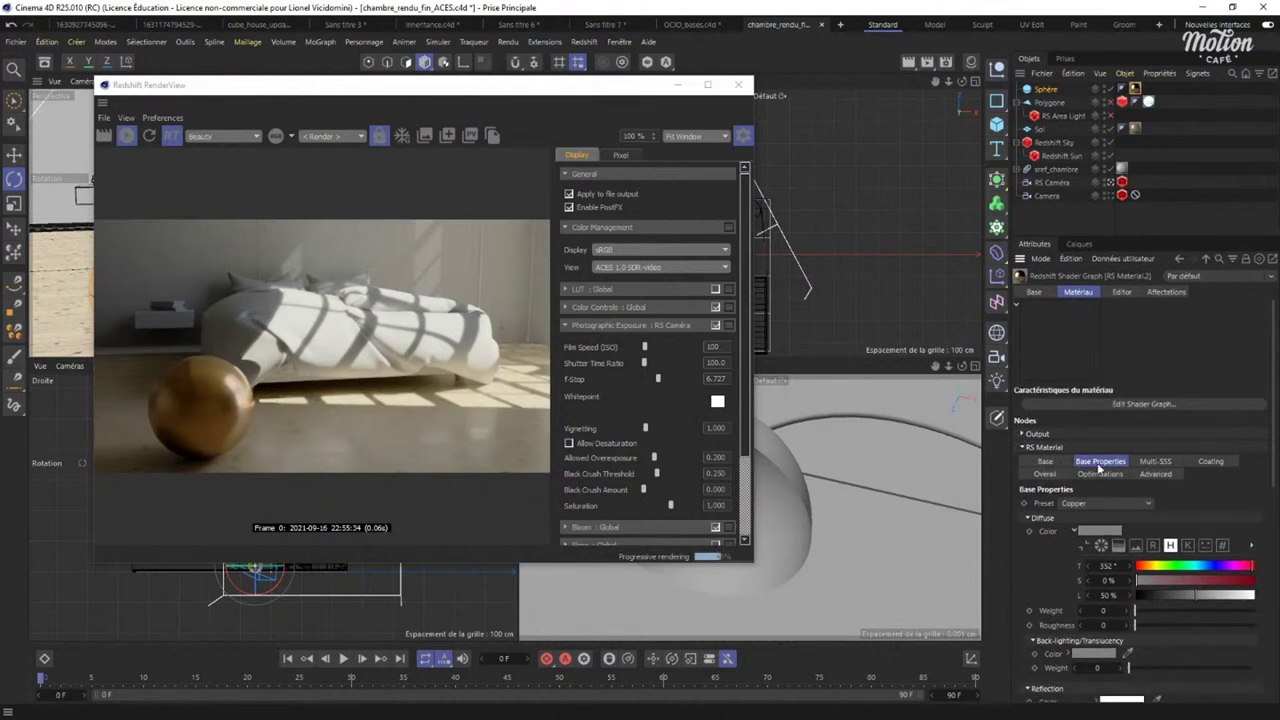
{"action": "left_click", "coordinate": [1080, 502]}
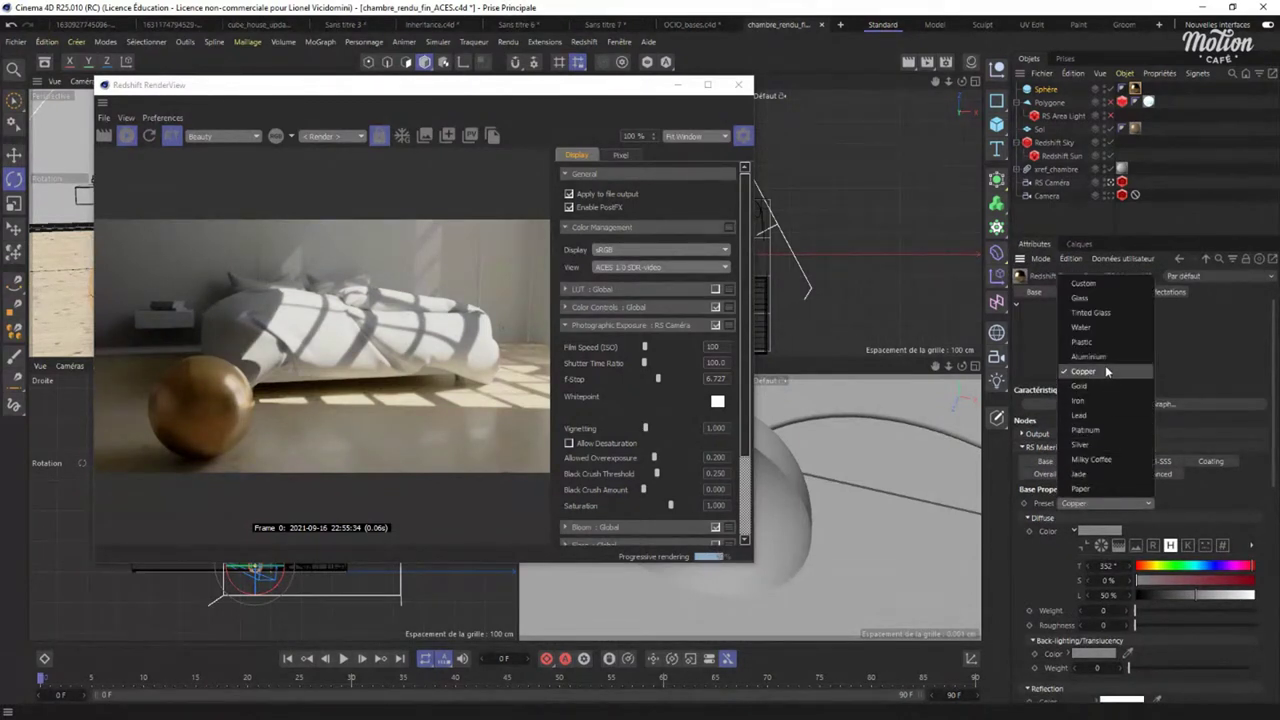
{"action": "left_click", "coordinate": [1089, 300]}
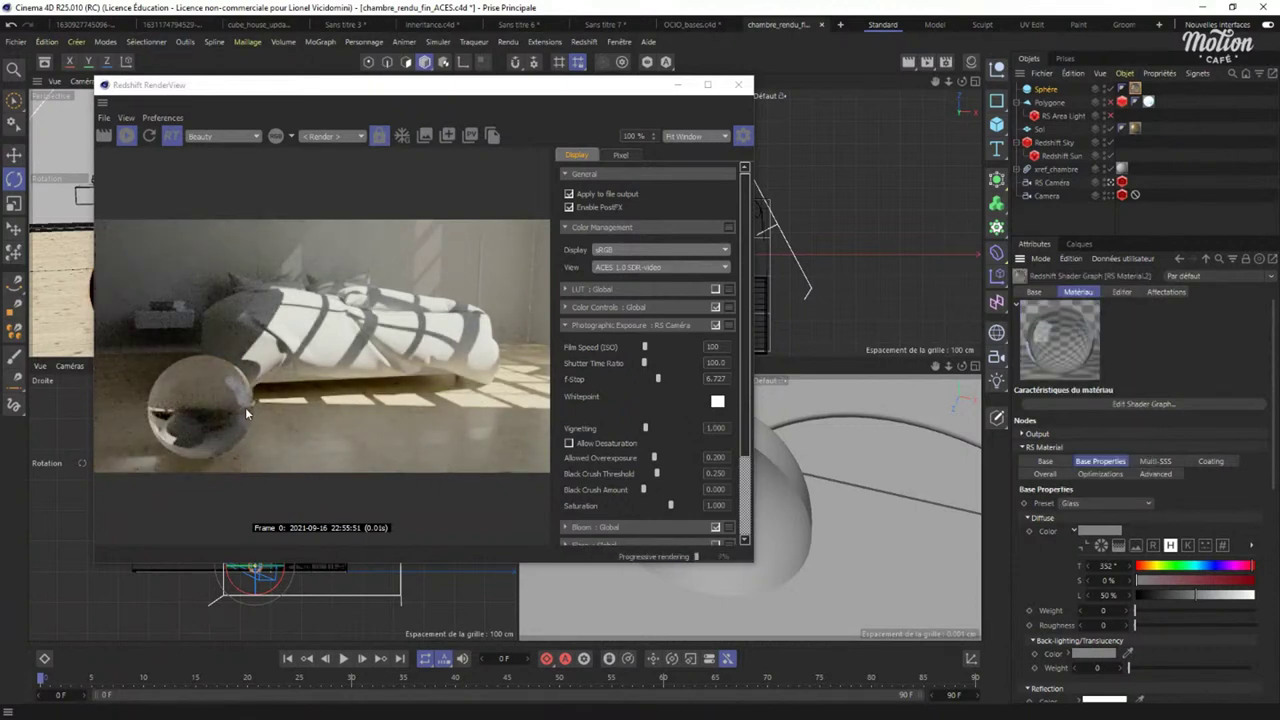
Set the glass material's Reflection Roughness to 0.374 and orbit to a new angle on the sphere.
{"action": "scroll", "coordinate": [1047, 482], "scroll_direction": "down", "scroll_amount": 2}
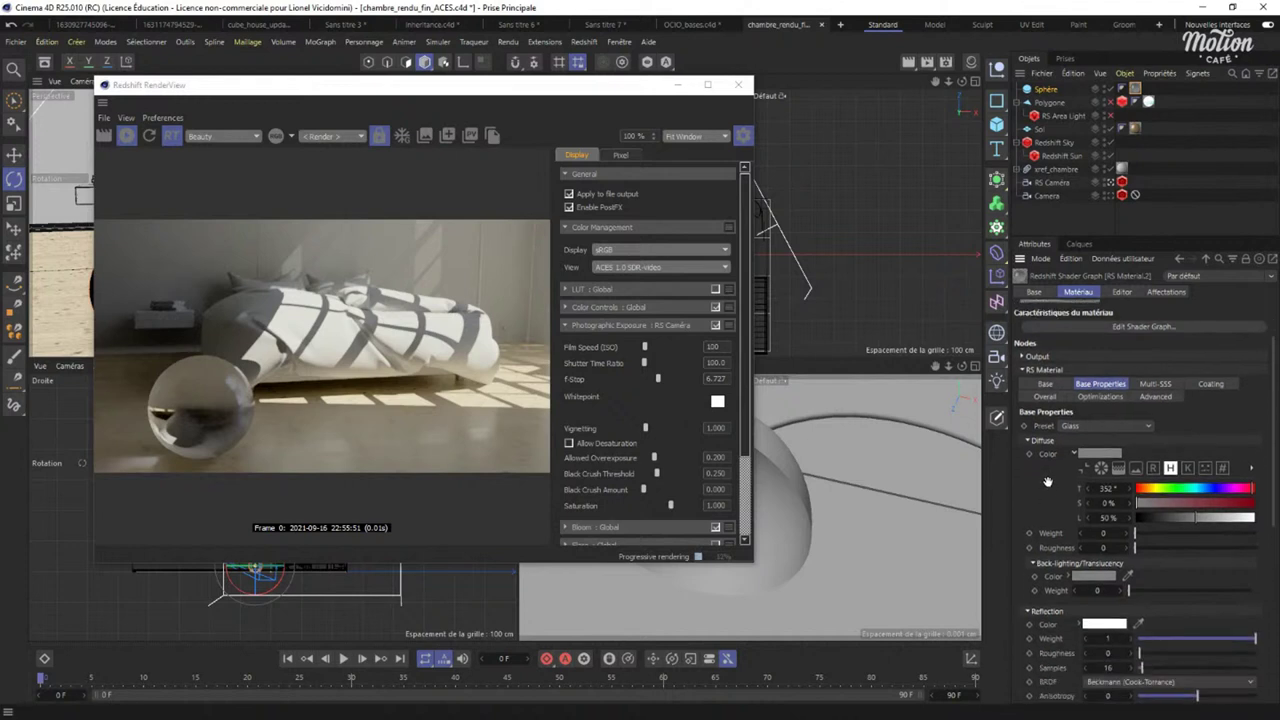
{"action": "scroll", "coordinate": [1047, 482], "scroll_direction": "down", "scroll_amount": 1}
{"action": "scroll", "coordinate": [1036, 430], "scroll_direction": "down", "scroll_amount": 2}
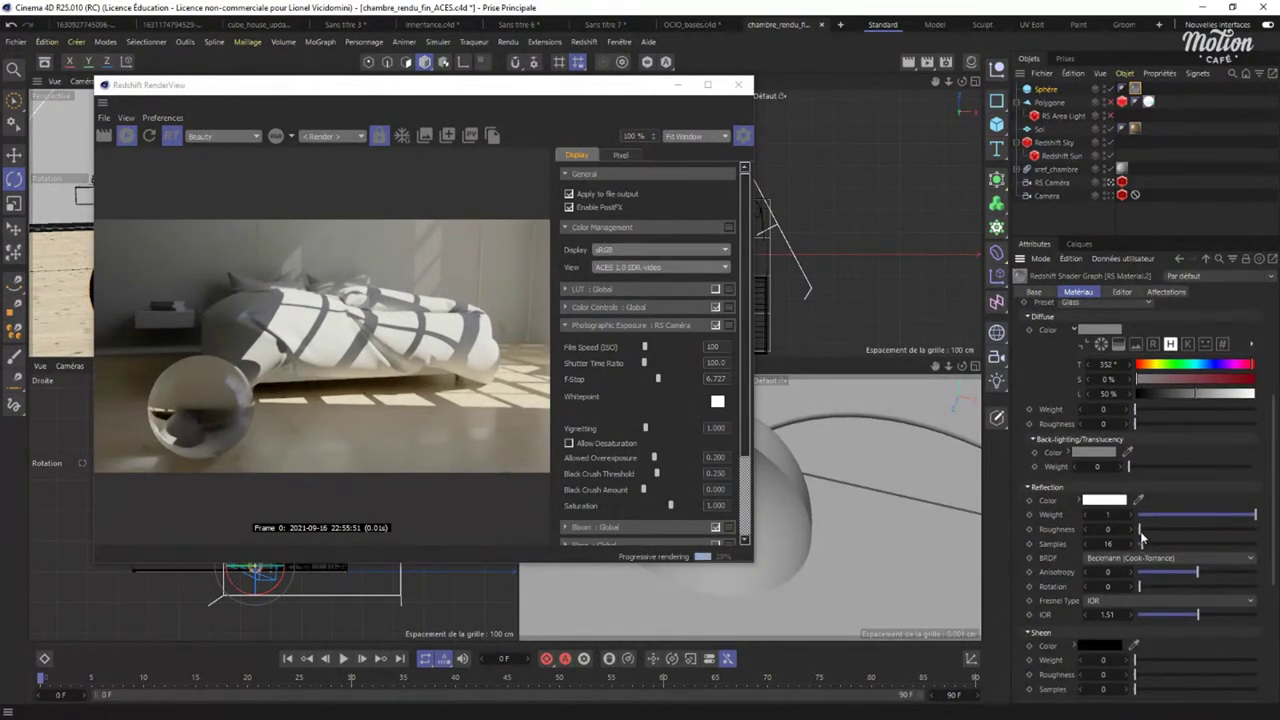
{"action": "left_click_drag", "start_coordinate": [1141, 536], "coordinate": [1170, 513]}
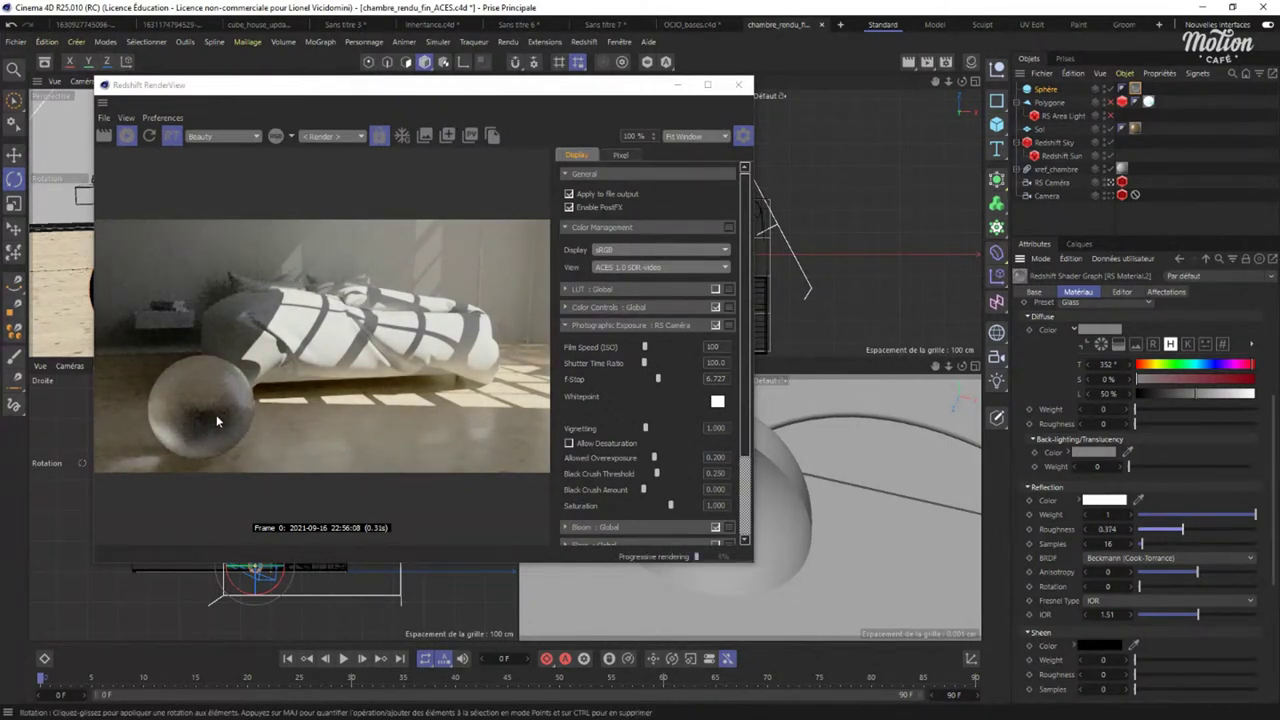
{"action": "left_click_drag", "start_coordinate": [440, 90], "coordinate": [740, 98]}
{"action": "left_click_drag", "start_coordinate": [225, 275], "coordinate": [322, 283], "text": "alt"}
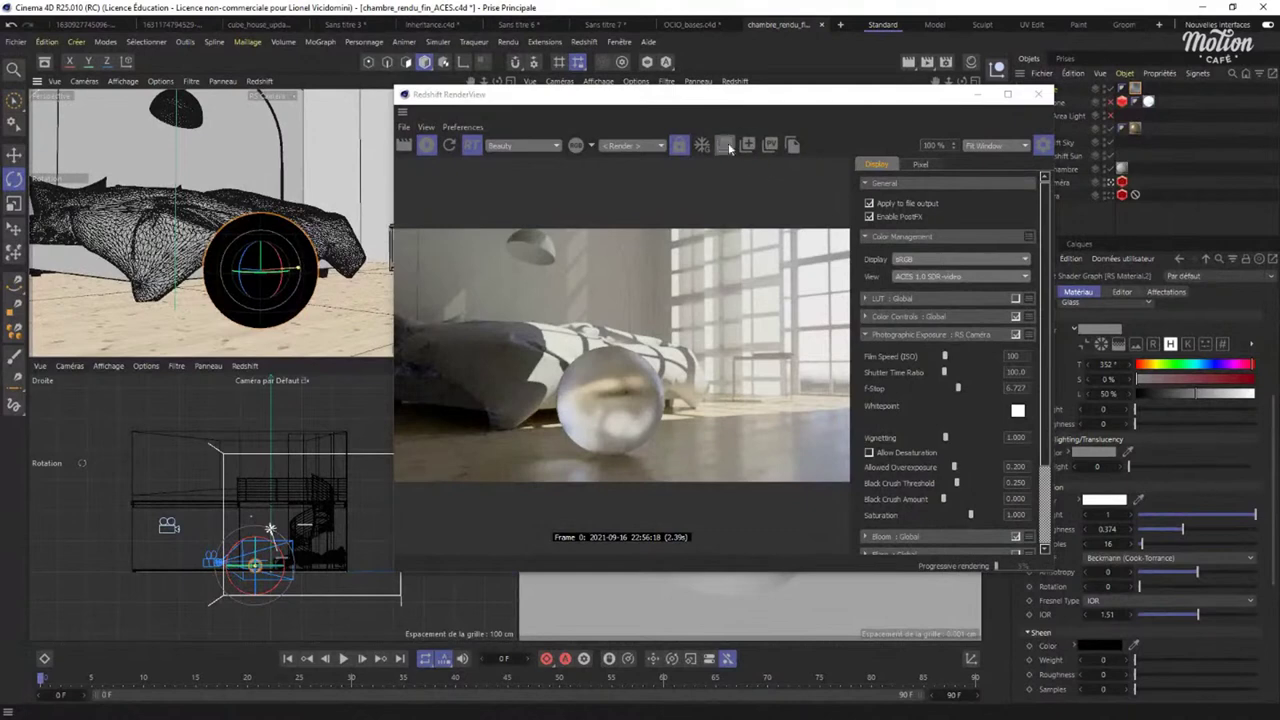
Shift the RenderView aside and orbit lower so the glass sphere sits before the bed's left end.
{"action": "left_click_drag", "start_coordinate": [767, 99], "coordinate": [527, 130]}
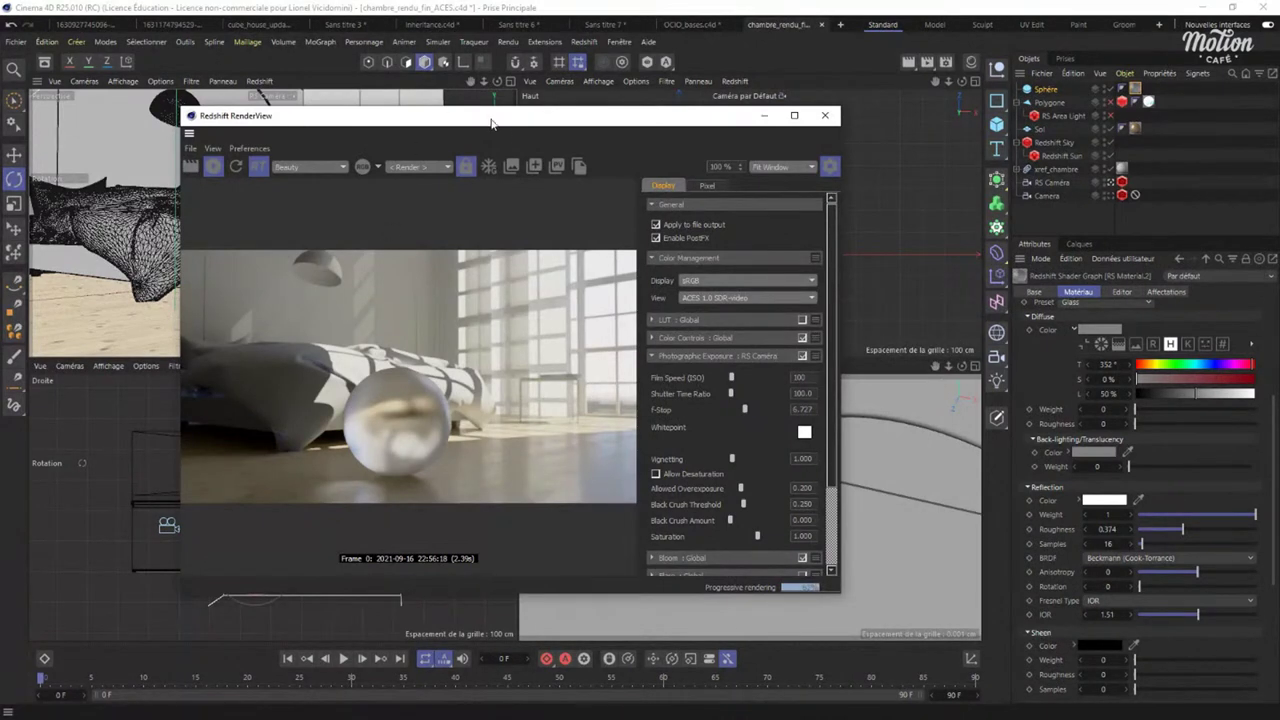
{"action": "left_click_drag", "start_coordinate": [620, 126], "coordinate": [852, 109]}
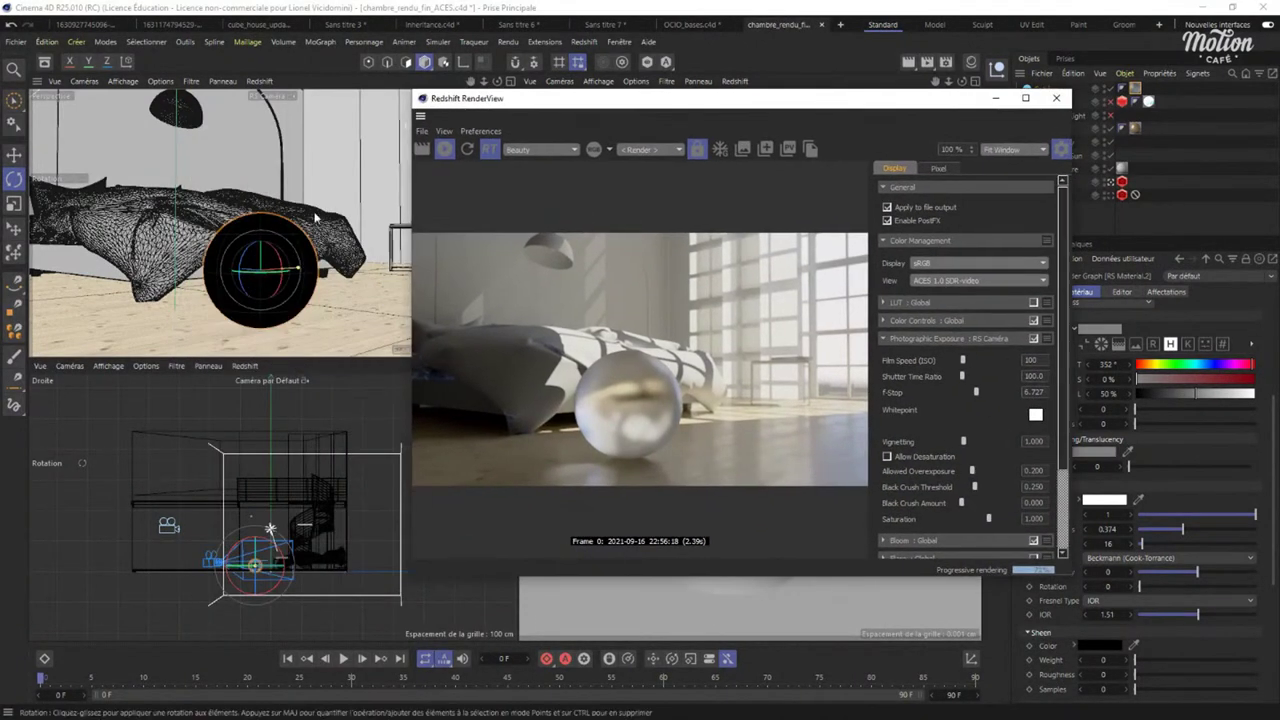
{"action": "left_click_drag", "start_coordinate": [314, 218], "coordinate": [253, 230], "text": "alt"}
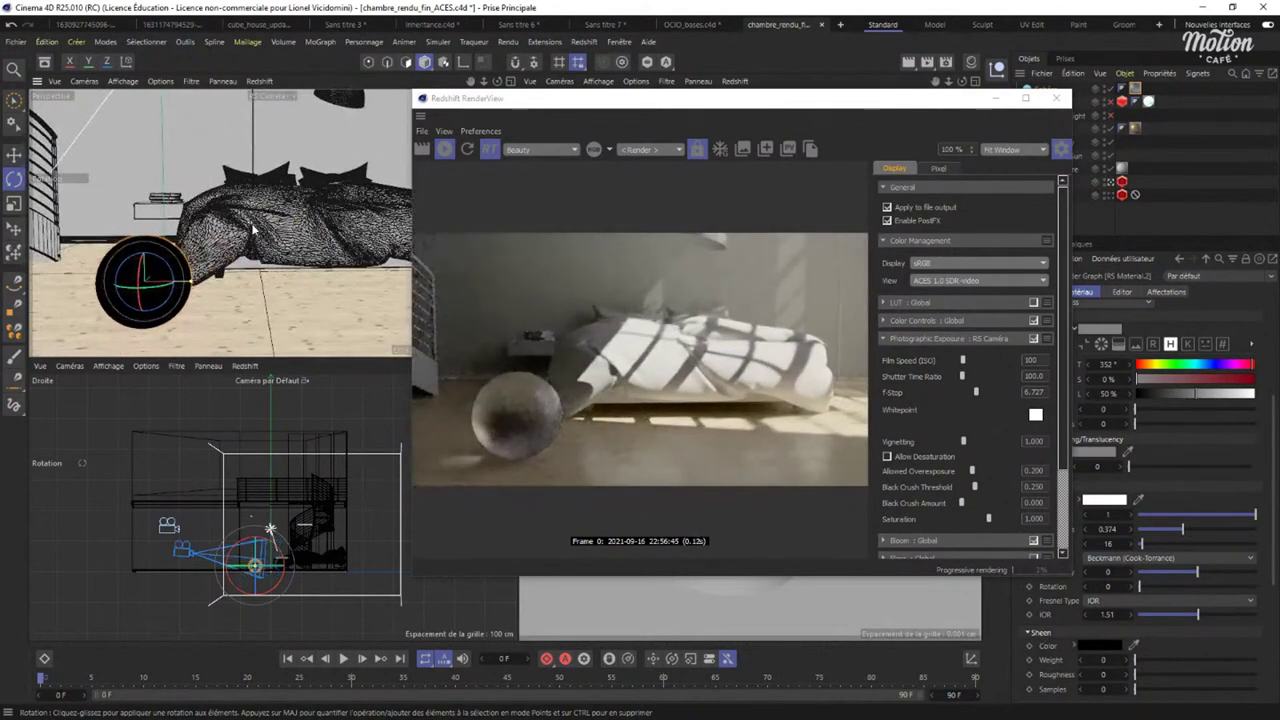